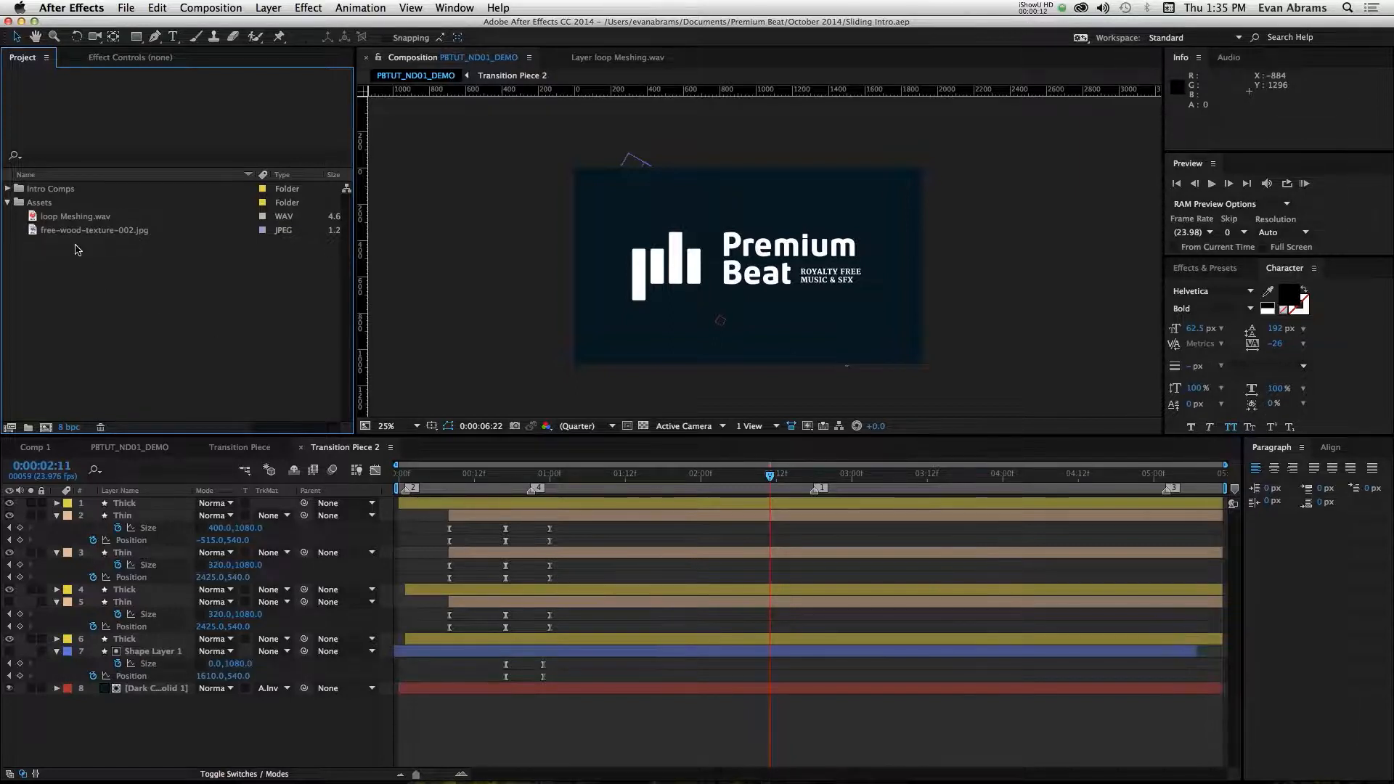
{"action": "left_click", "coordinate": [74, 217]}
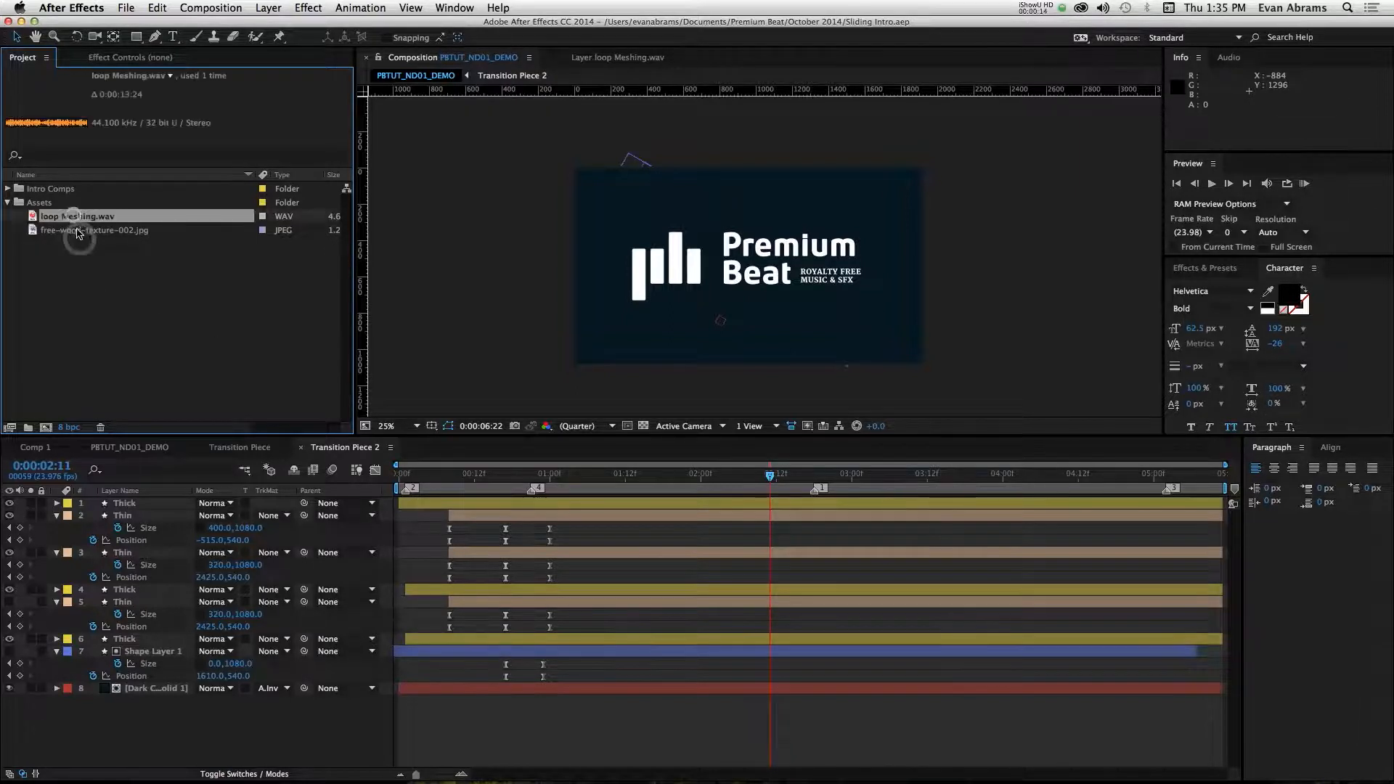
{"action": "left_click", "coordinate": [175, 288]}
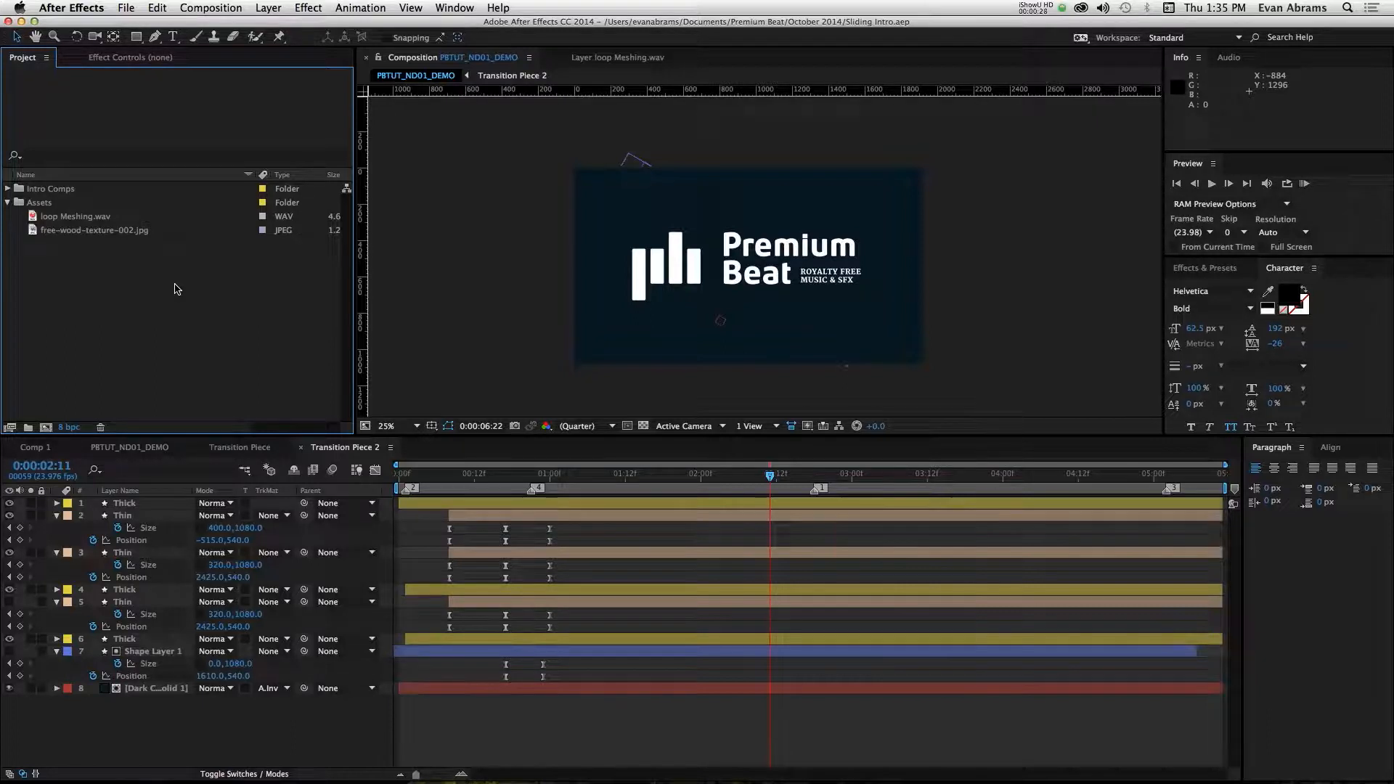
Choose logo_pb.ai from the Premium Beat folder as the file to import.
{"action": "double_click", "coordinate": [121, 278]}
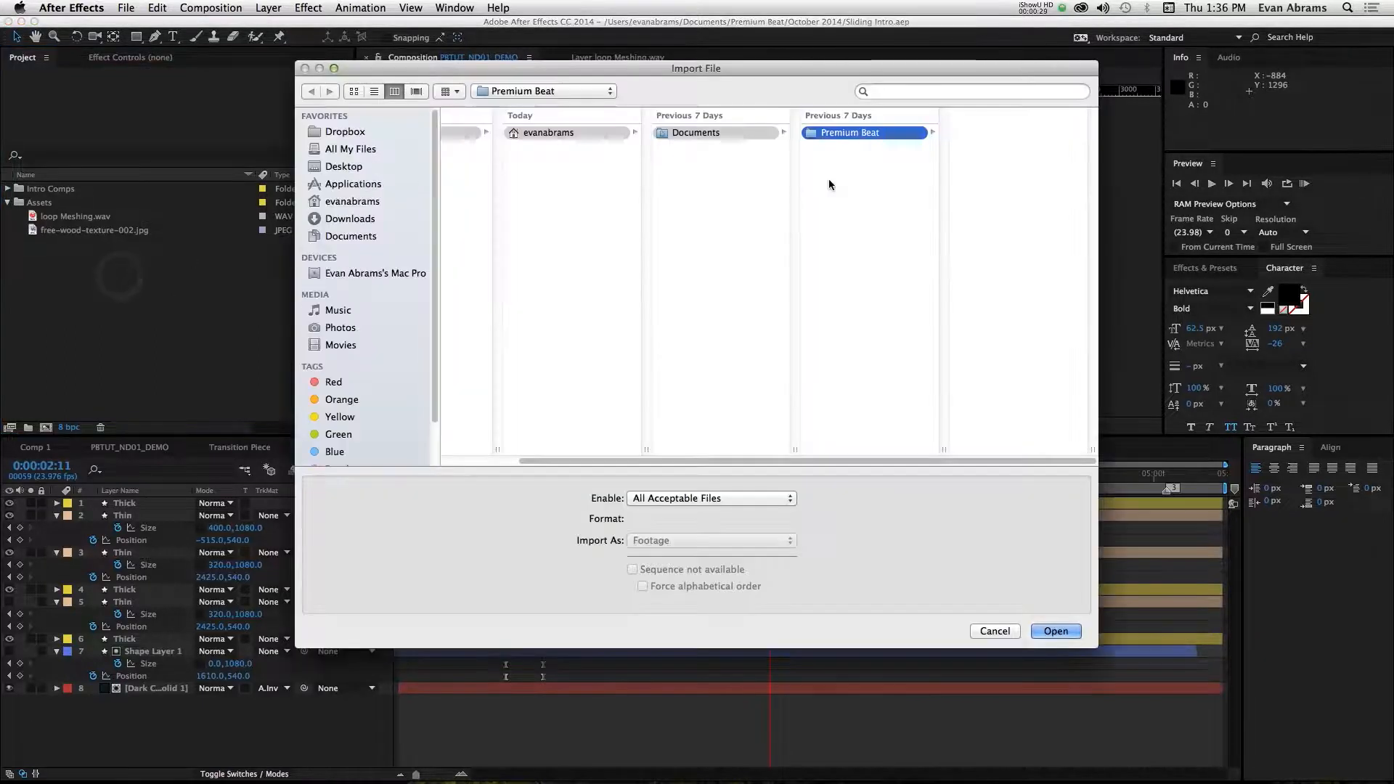
{"action": "left_click", "coordinate": [986, 166]}
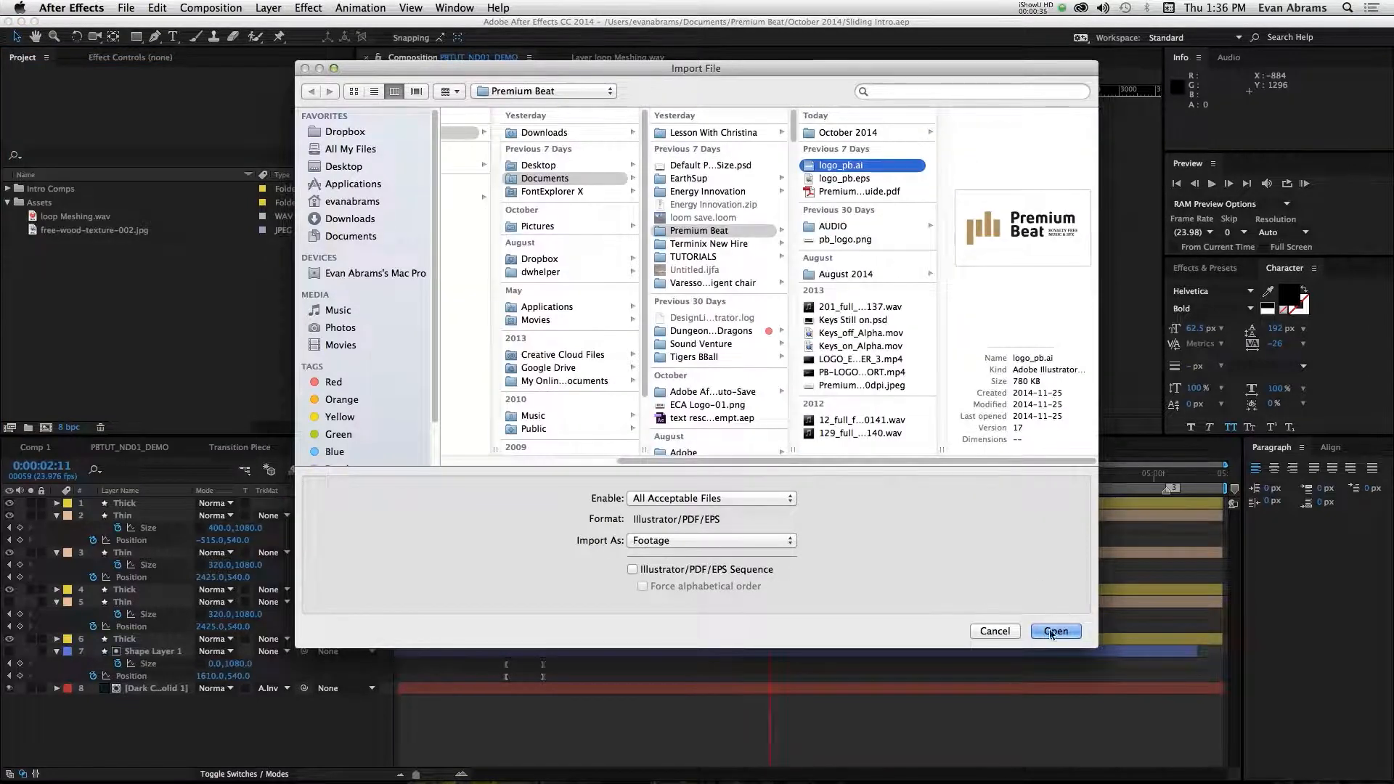
{"action": "left_click", "coordinate": [1050, 634]}
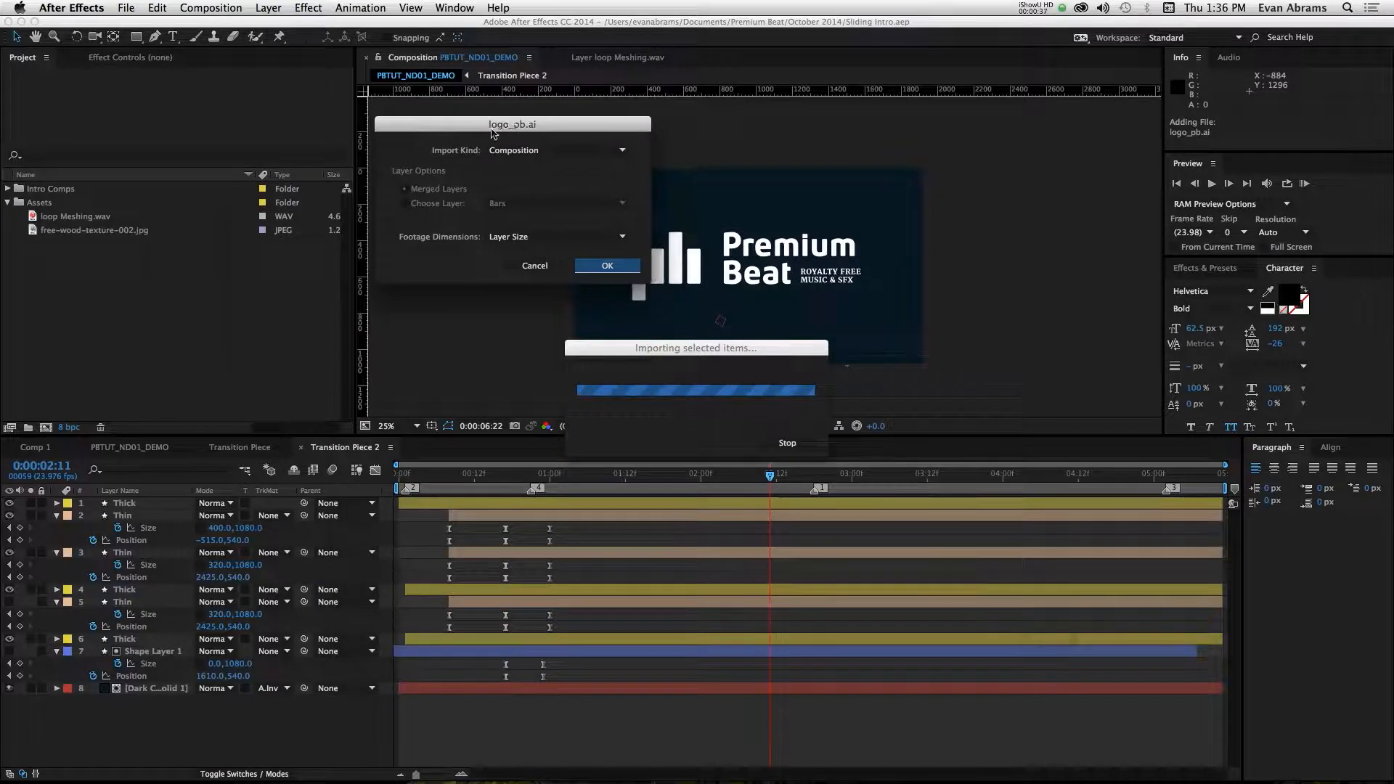
{"action": "left_click_drag", "start_coordinate": [564, 135], "coordinate": [419, 215]}
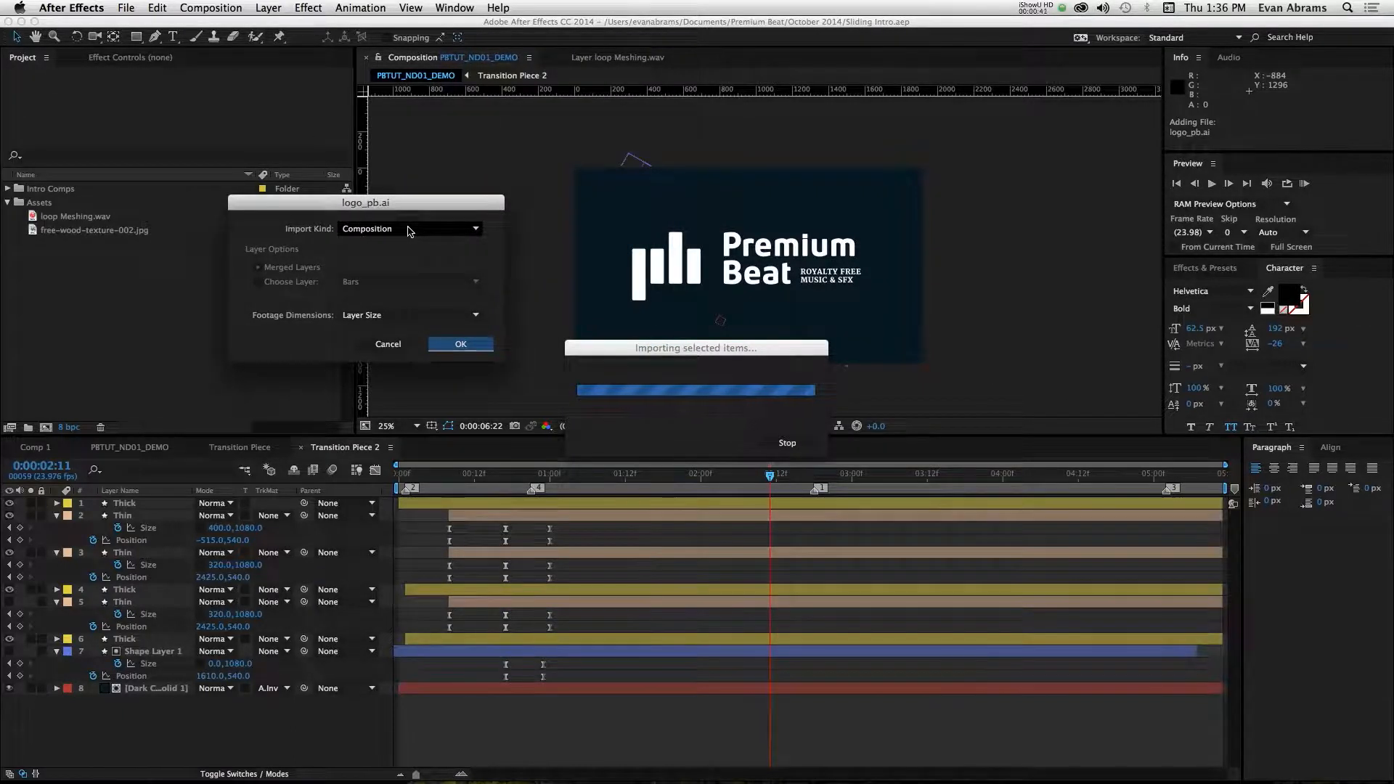
Try the Footage import kind for the logo, checking its individual layer choices and selecting Merged Layers.
{"action": "left_click", "coordinate": [409, 230]}
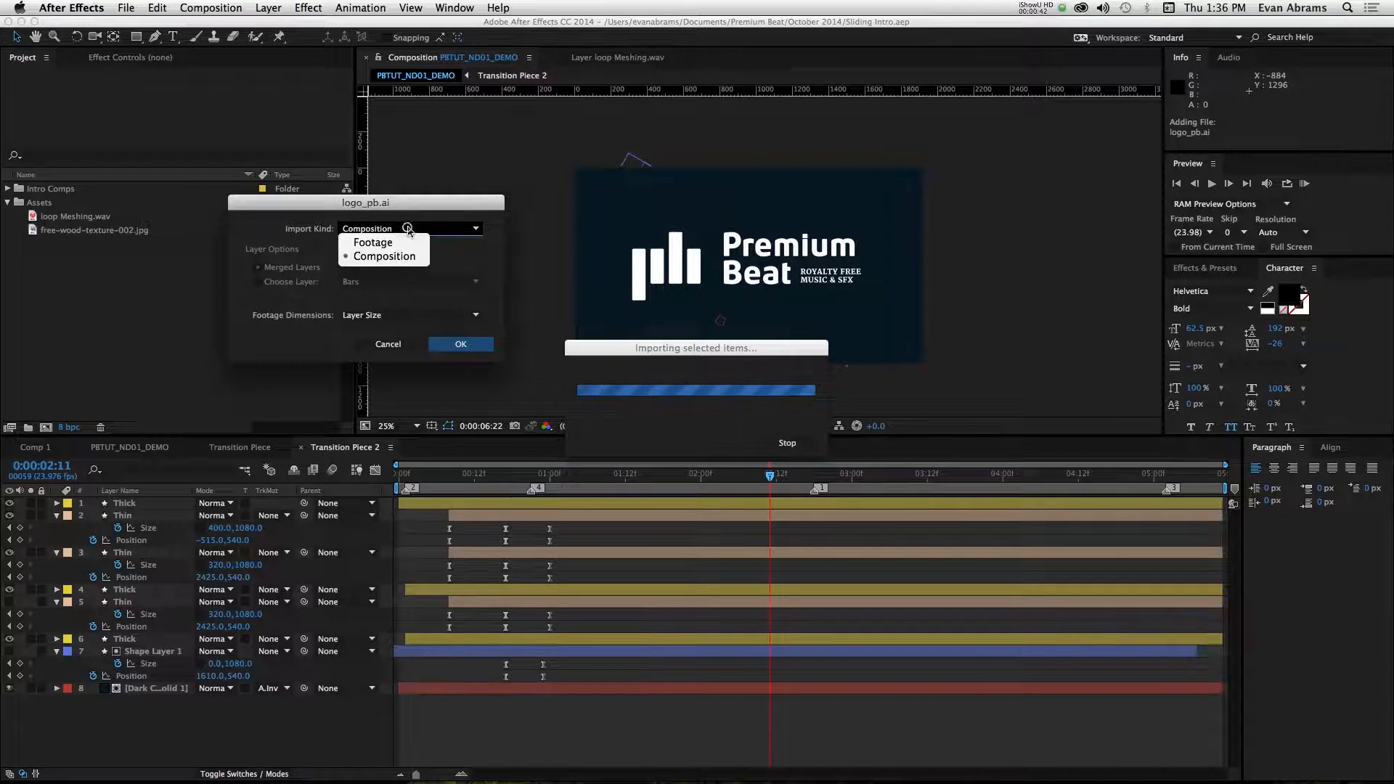
{"action": "left_click", "coordinate": [373, 243]}
{"action": "left_click", "coordinate": [289, 281]}
{"action": "left_click", "coordinate": [386, 281]}
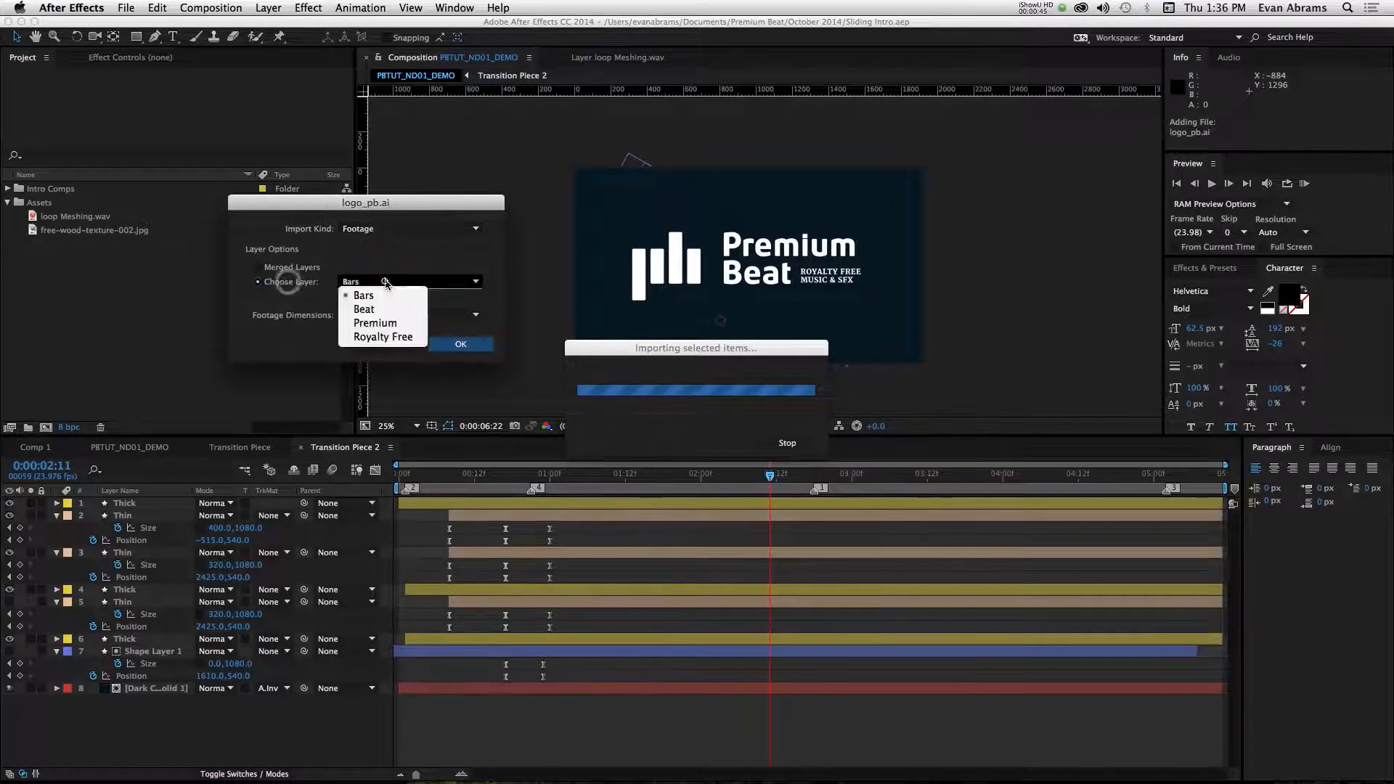
{"action": "left_click", "coordinate": [385, 282]}
{"action": "left_click", "coordinate": [290, 267]}
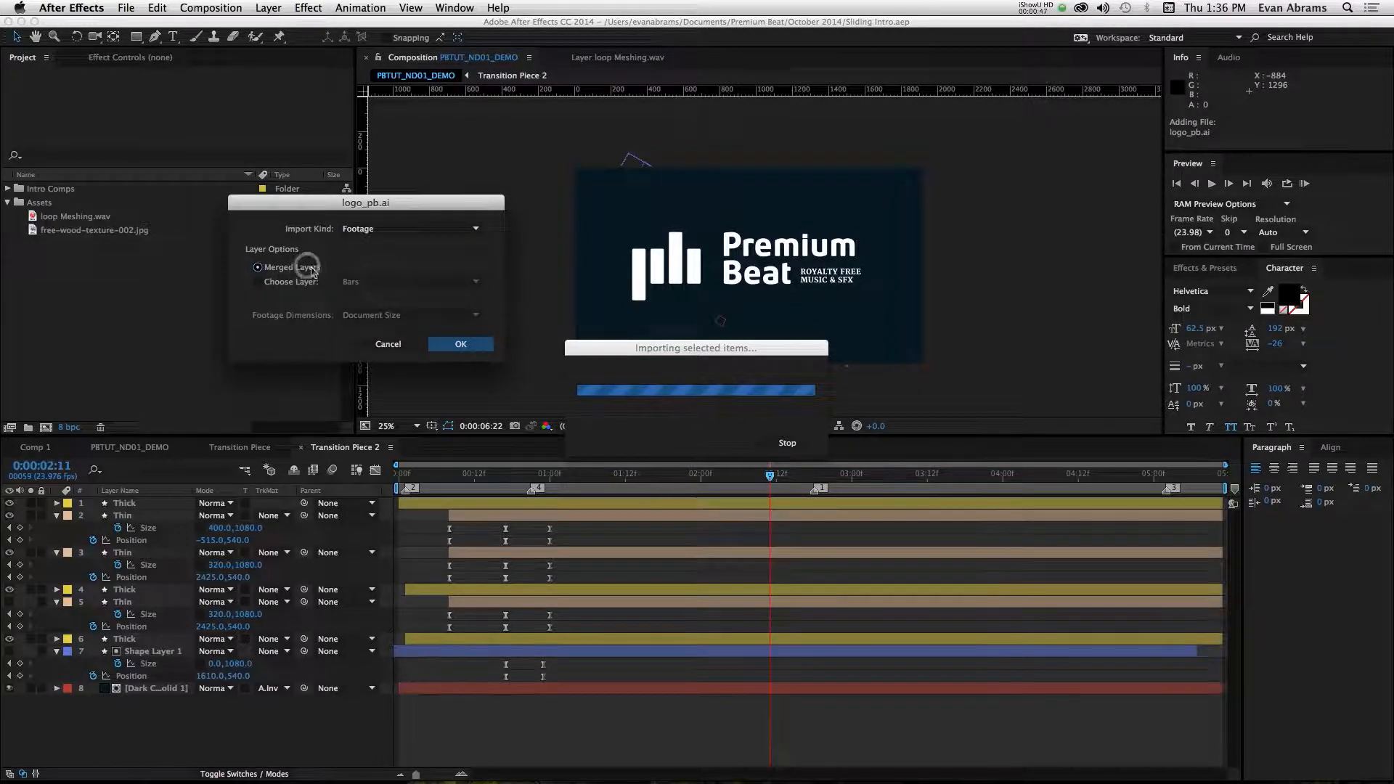
Import the logo file as a Composition with footage dimensions set to Layer Size.
{"action": "left_click", "coordinate": [381, 229]}
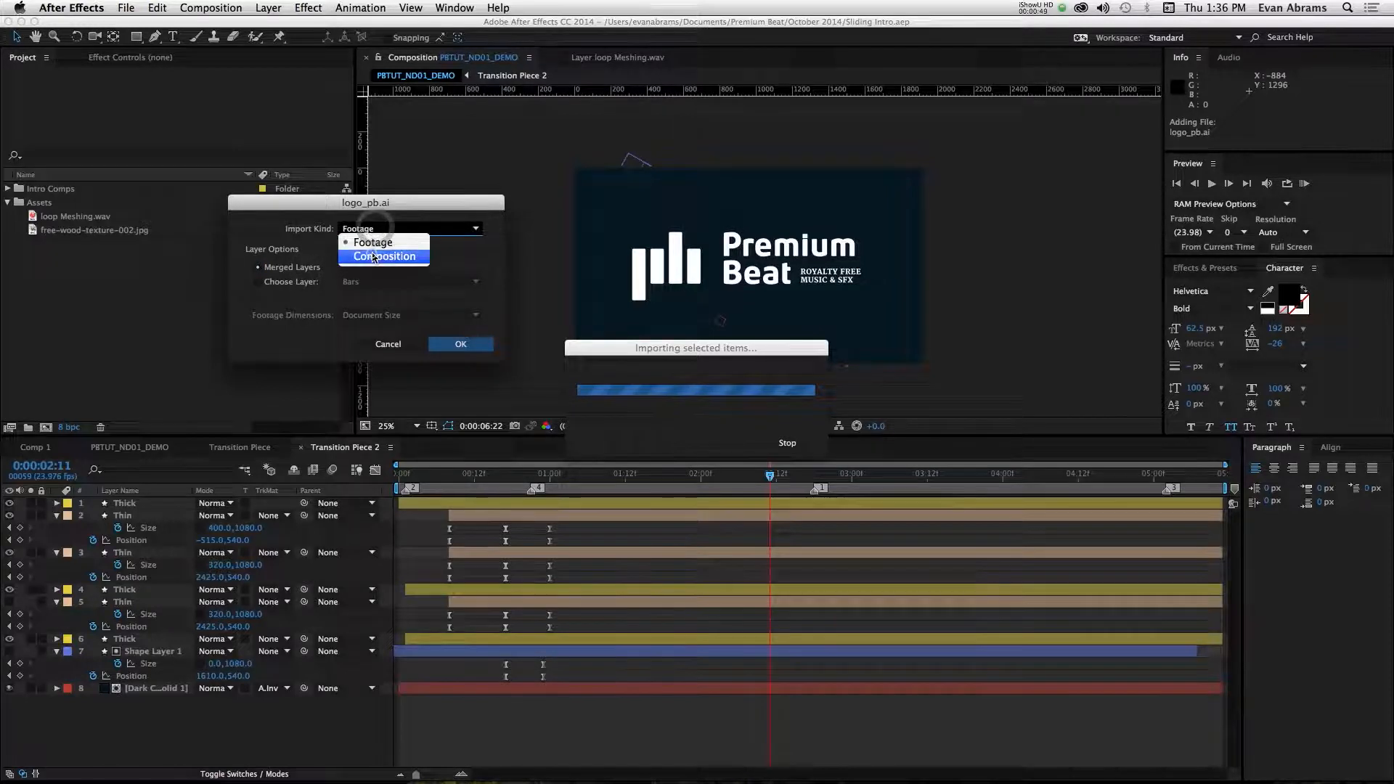
{"action": "left_click", "coordinate": [370, 247]}
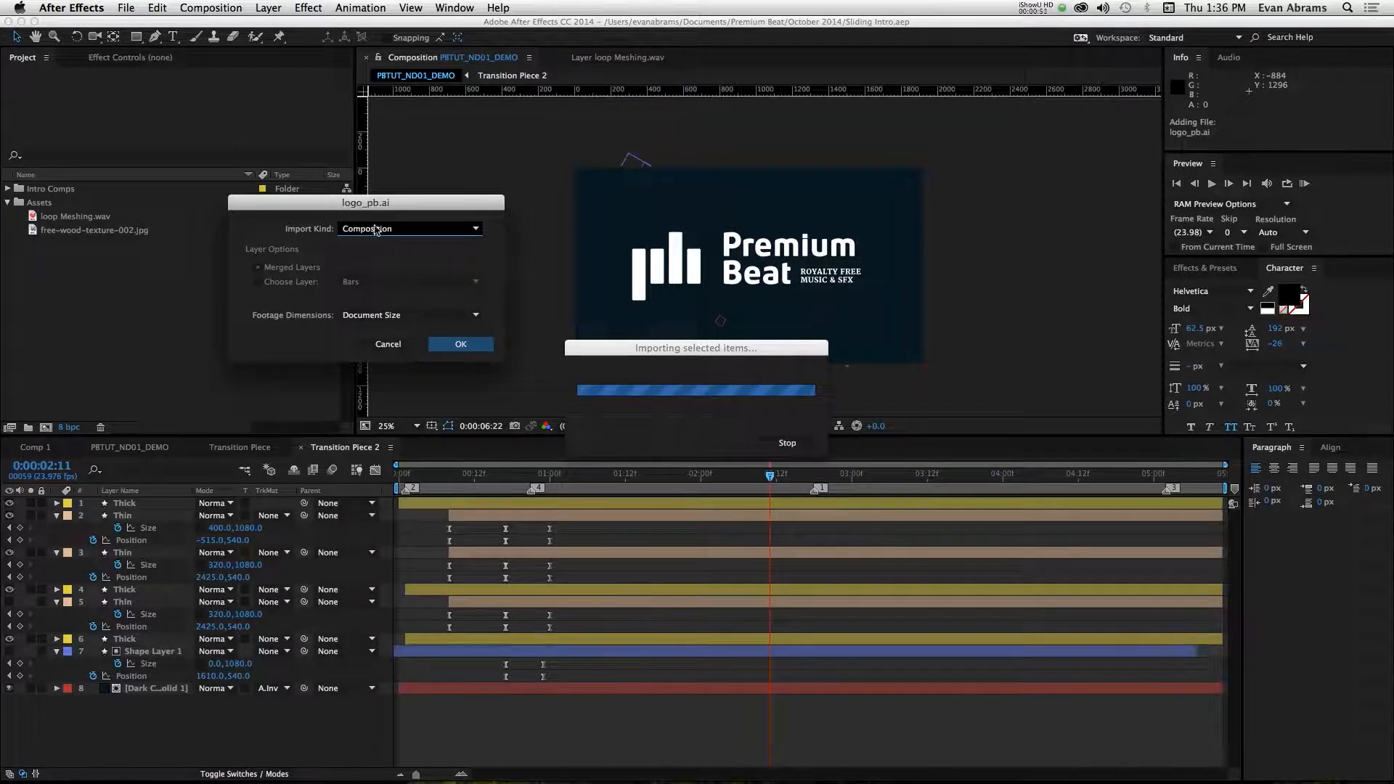
{"action": "left_click", "coordinate": [398, 315]}
{"action": "left_click", "coordinate": [385, 303]}
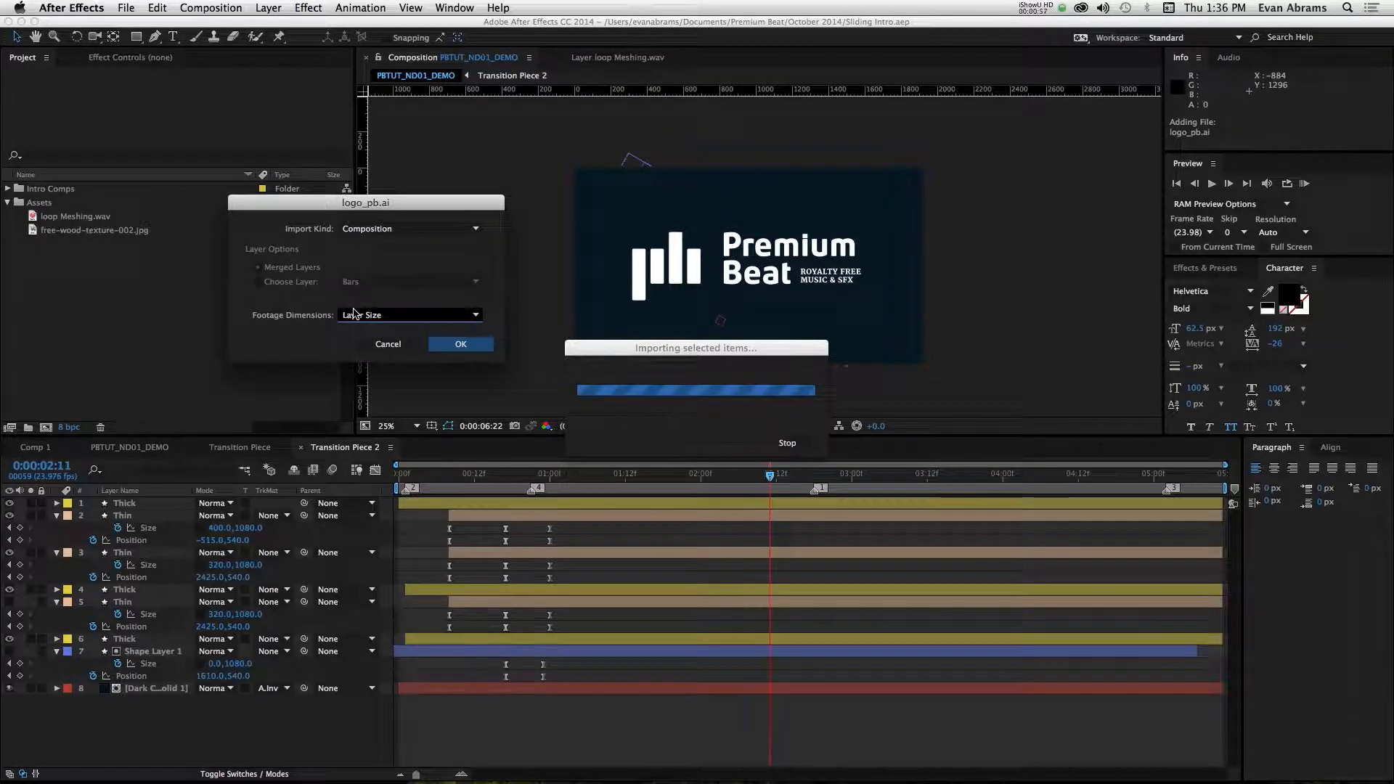
{"action": "left_click", "coordinate": [456, 345]}
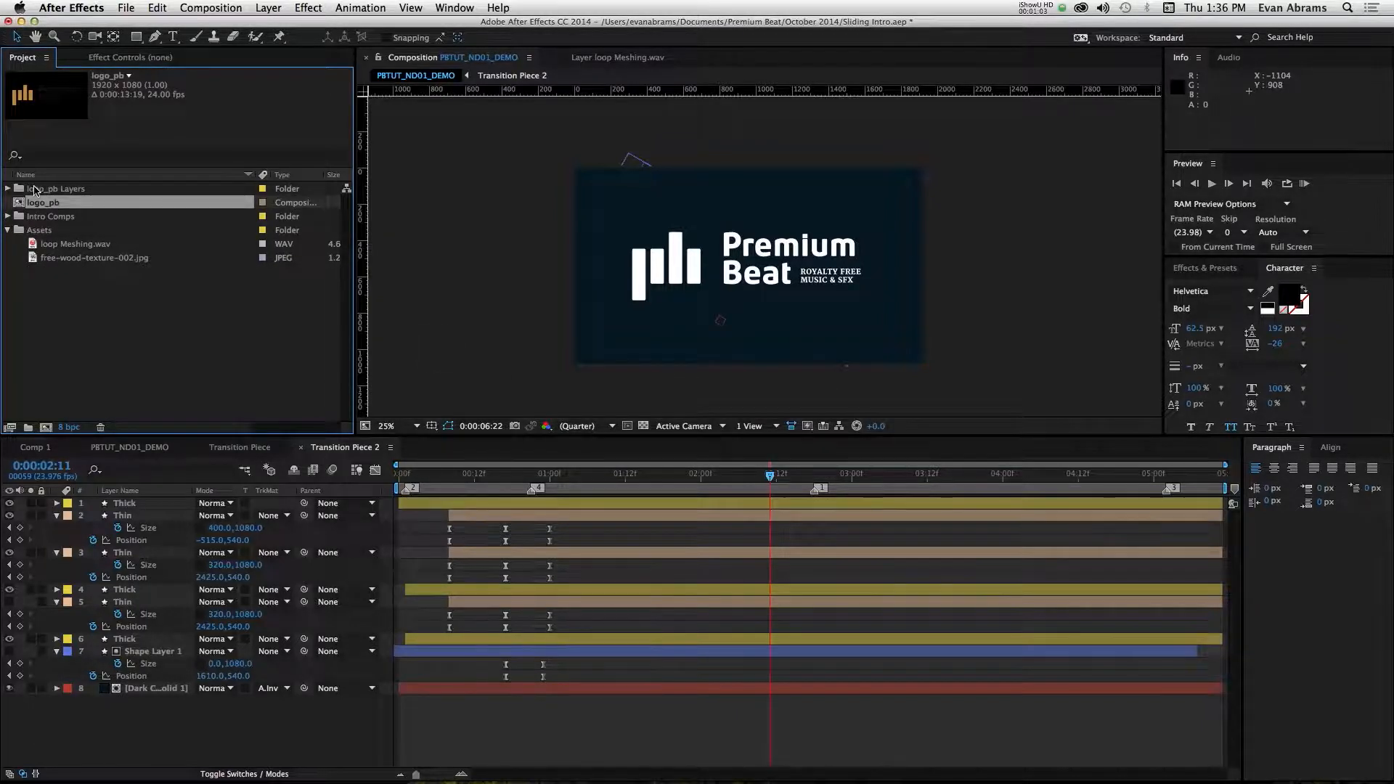
Move the logo_pb composition and the logo_pb Layers folder into the Assets folder.
{"action": "left_click", "coordinate": [41, 189]}
{"action": "left_click", "coordinate": [42, 203], "text": "shift"}
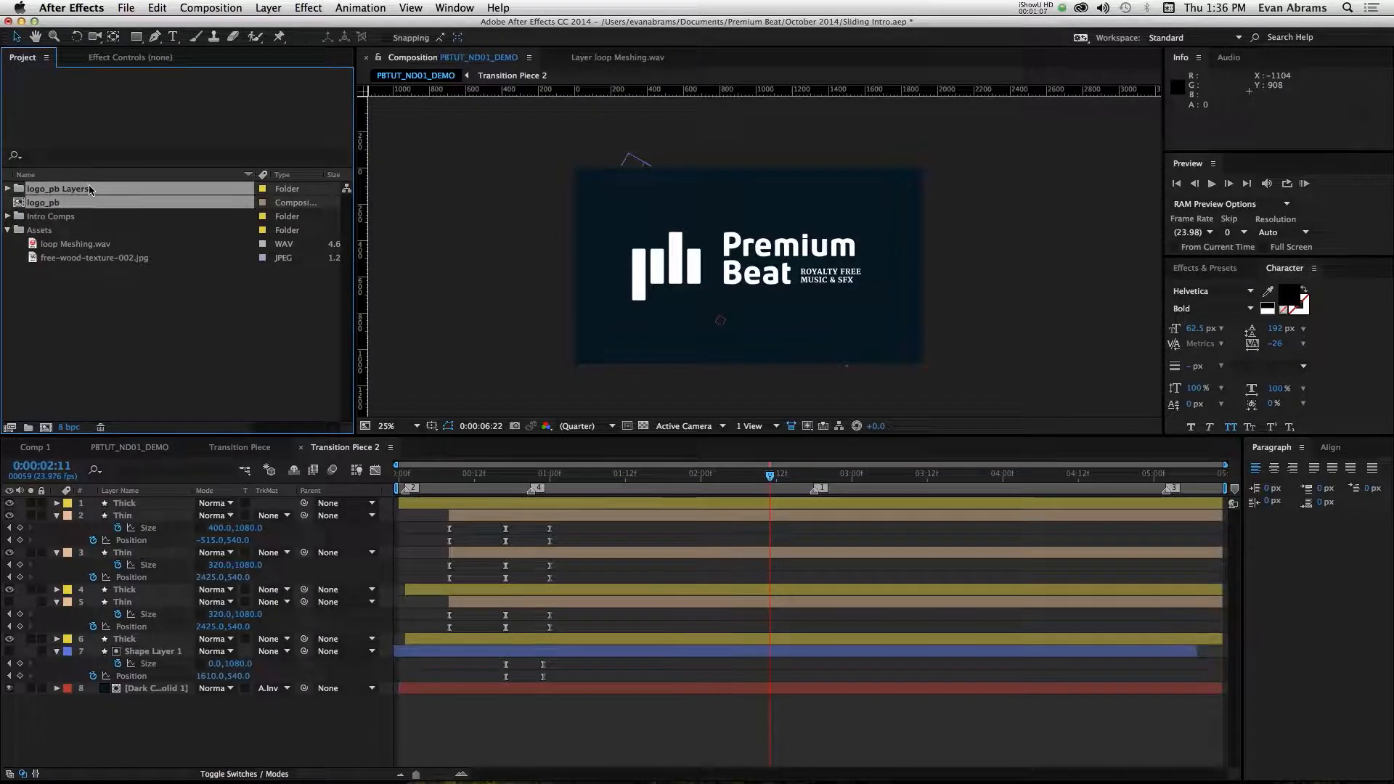
{"action": "left_click_drag", "start_coordinate": [49, 209], "coordinate": [50, 258]}
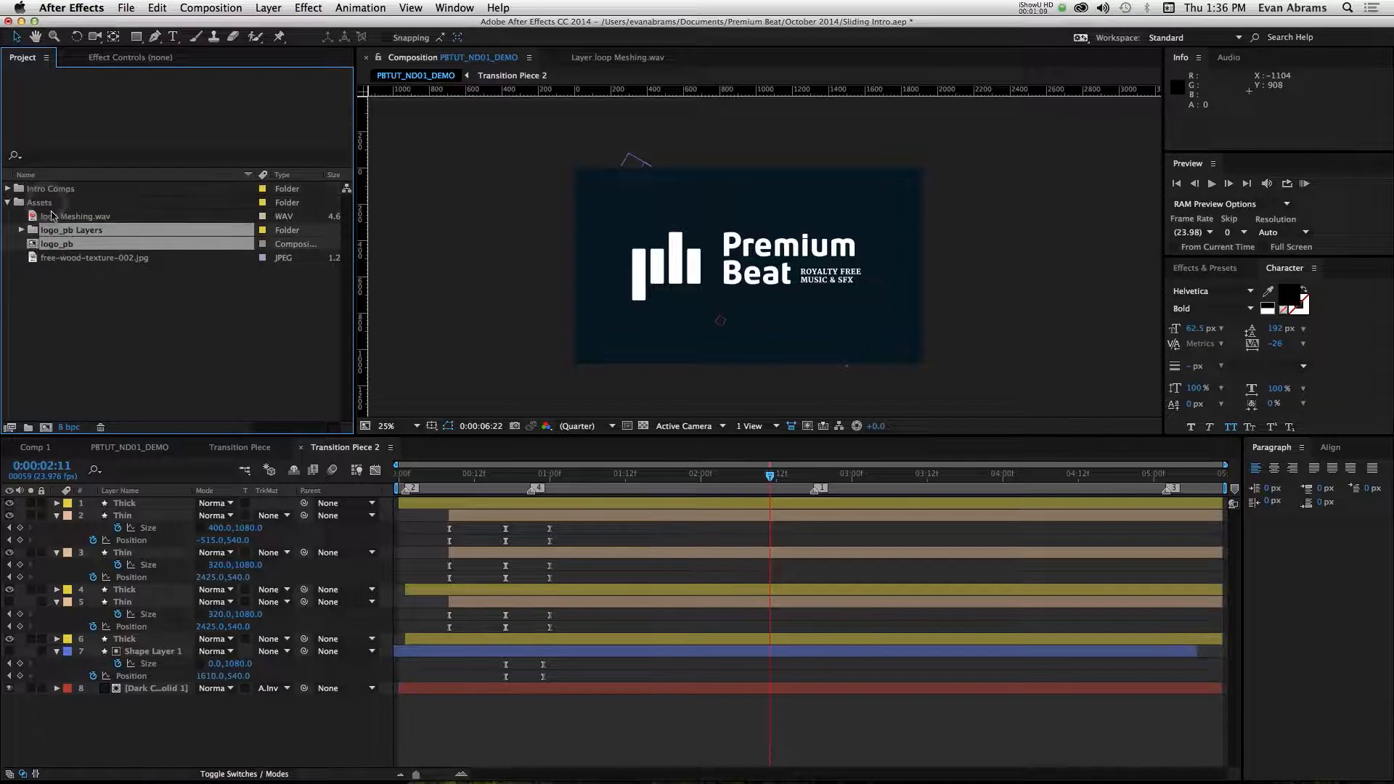
{"action": "left_click", "coordinate": [114, 280]}
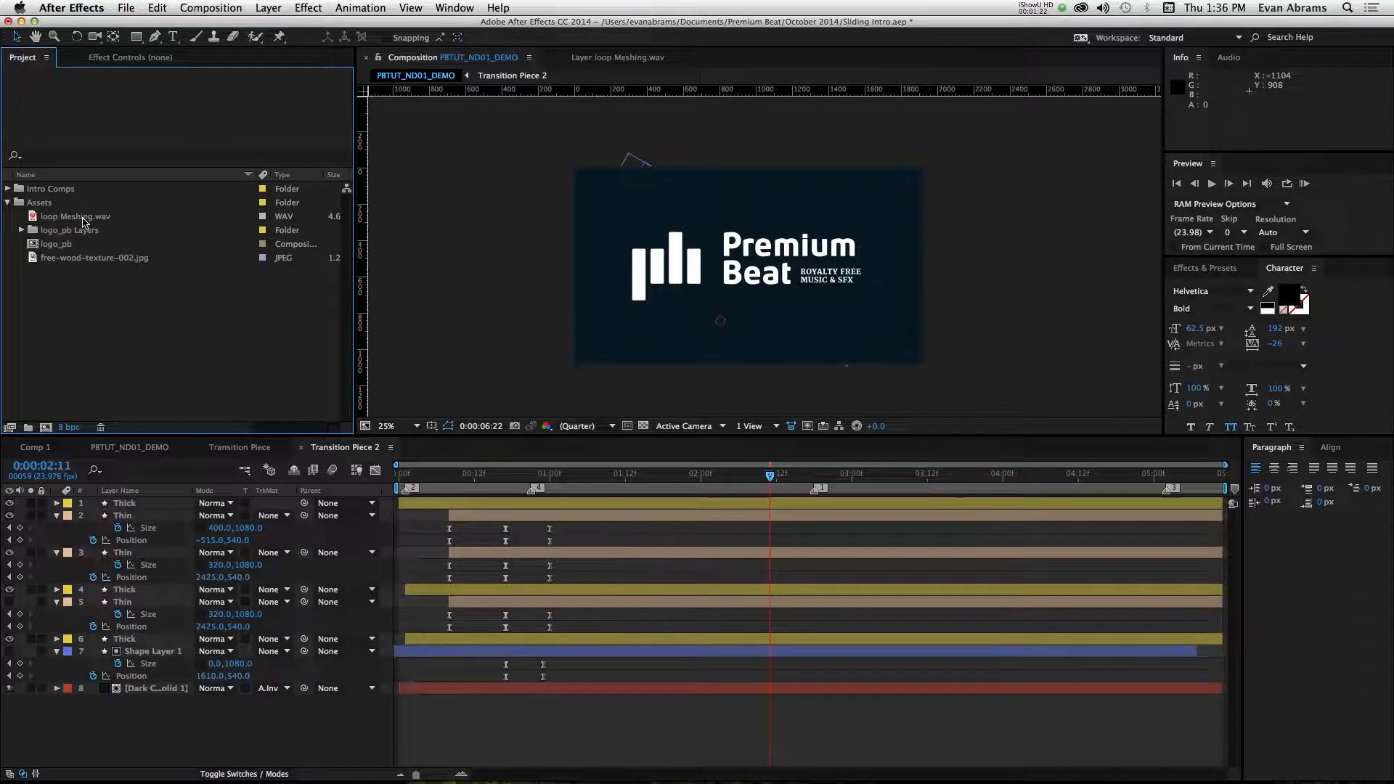
Create a new composition from loop Meshing.wav and rename it Tutorial Example.
{"action": "left_click_drag", "start_coordinate": [84, 221], "coordinate": [47, 428]}
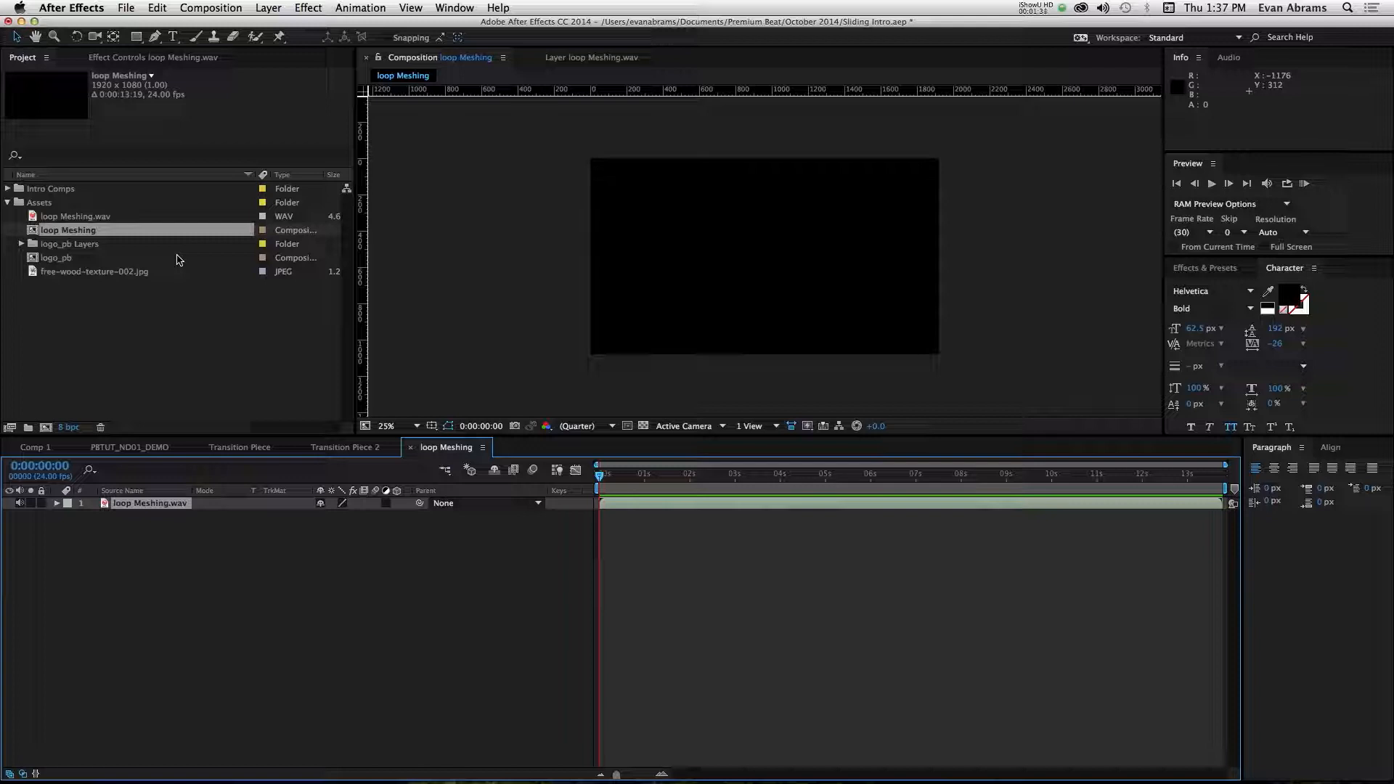
{"action": "left_click", "coordinate": [88, 229]}
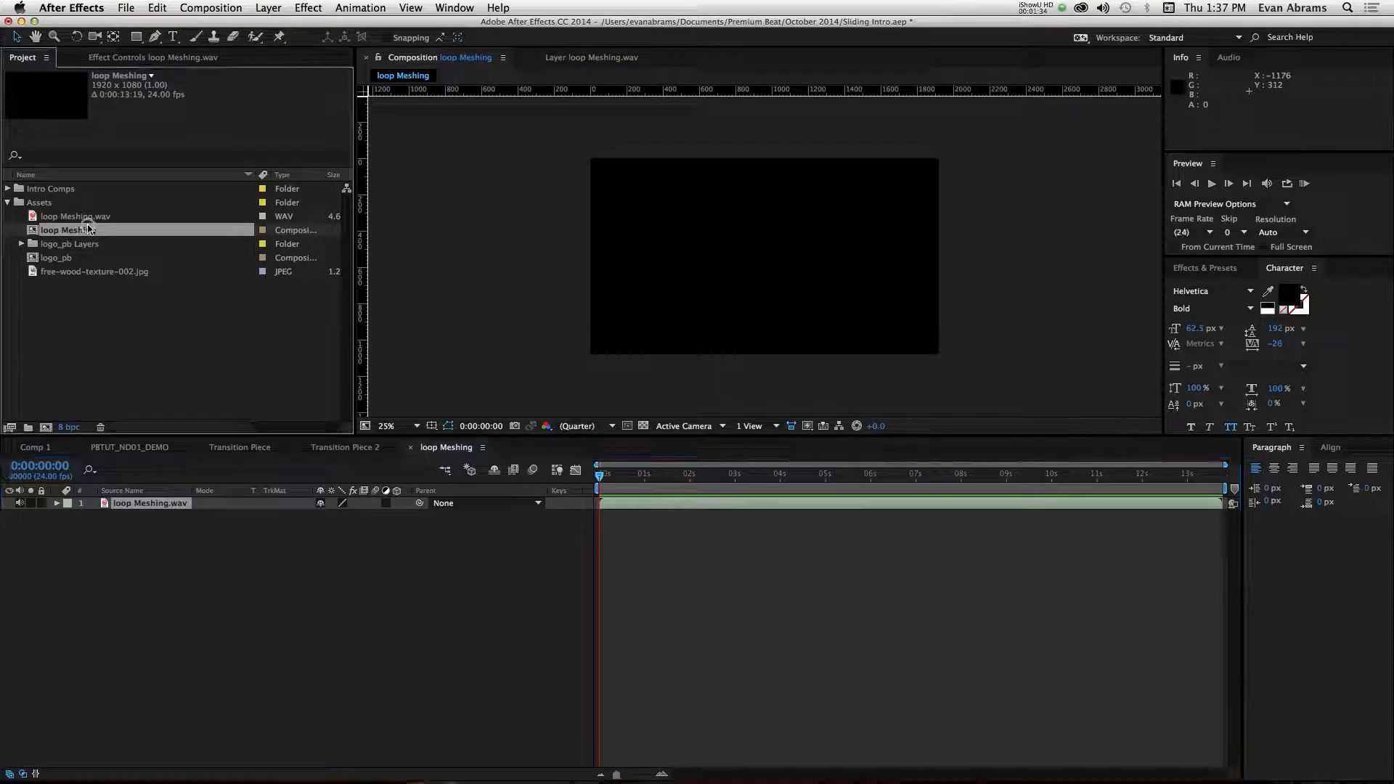
{"action": "key", "text": "Return"}
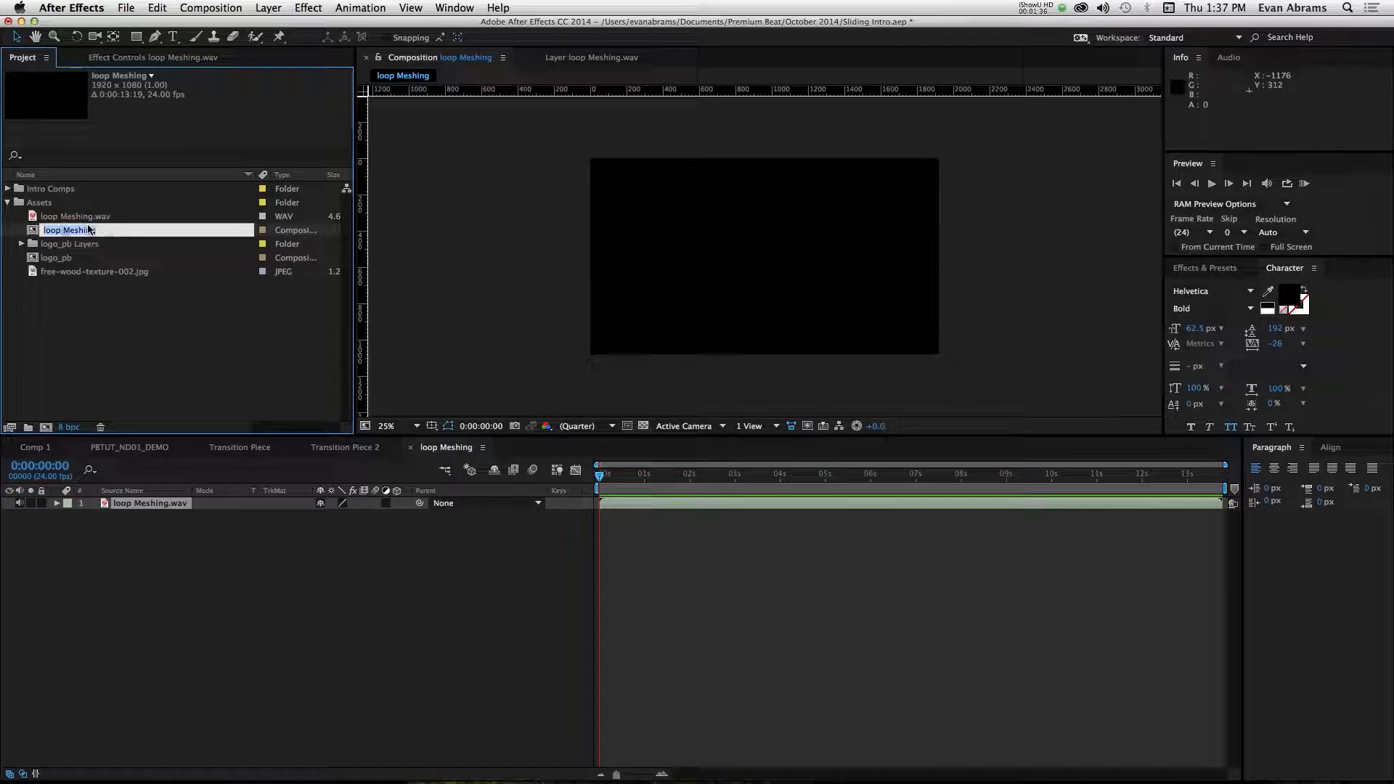
{"action": "type", "text": "Tutorial Example"}
{"action": "key", "text": "Return"}
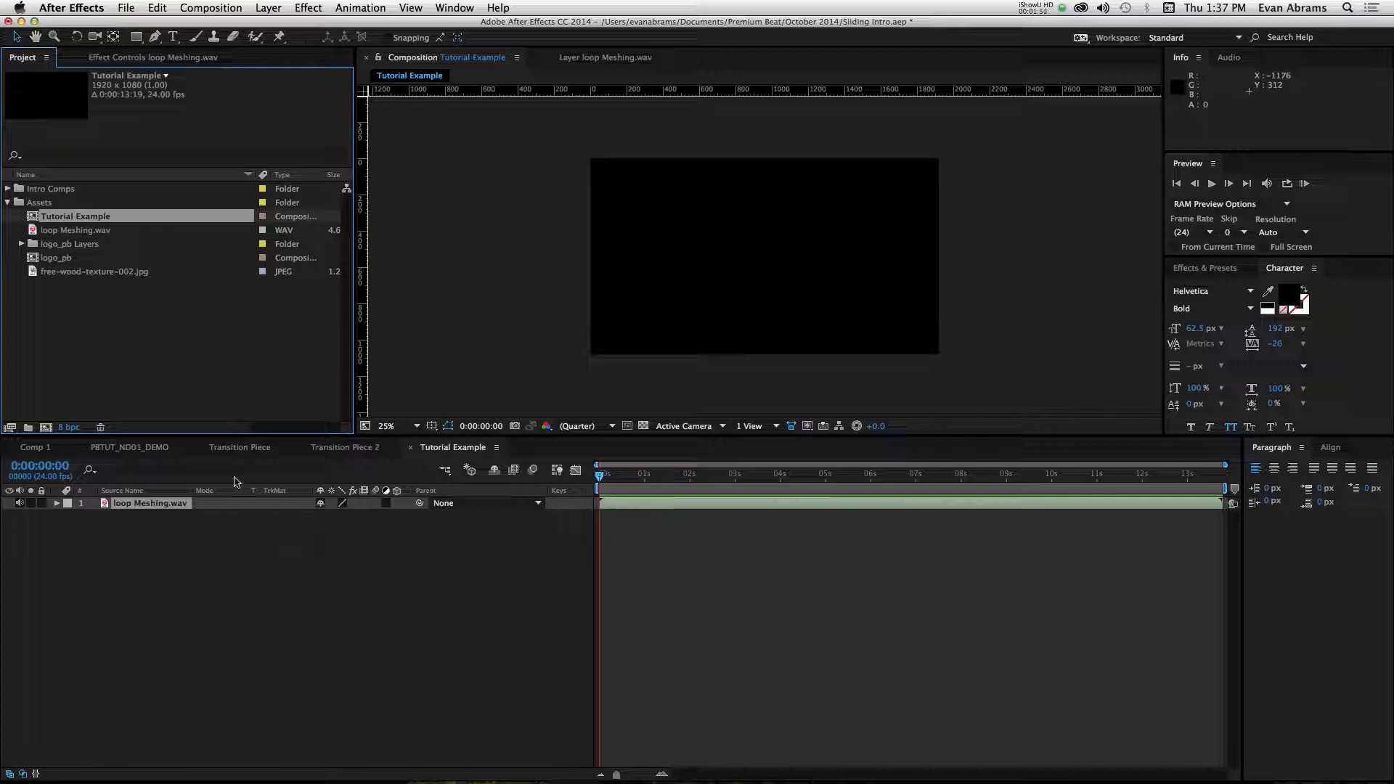
Show the audio layer's waveform and trim the start of the layer to 0:00:05:08.
{"action": "left_click", "coordinate": [180, 504]}
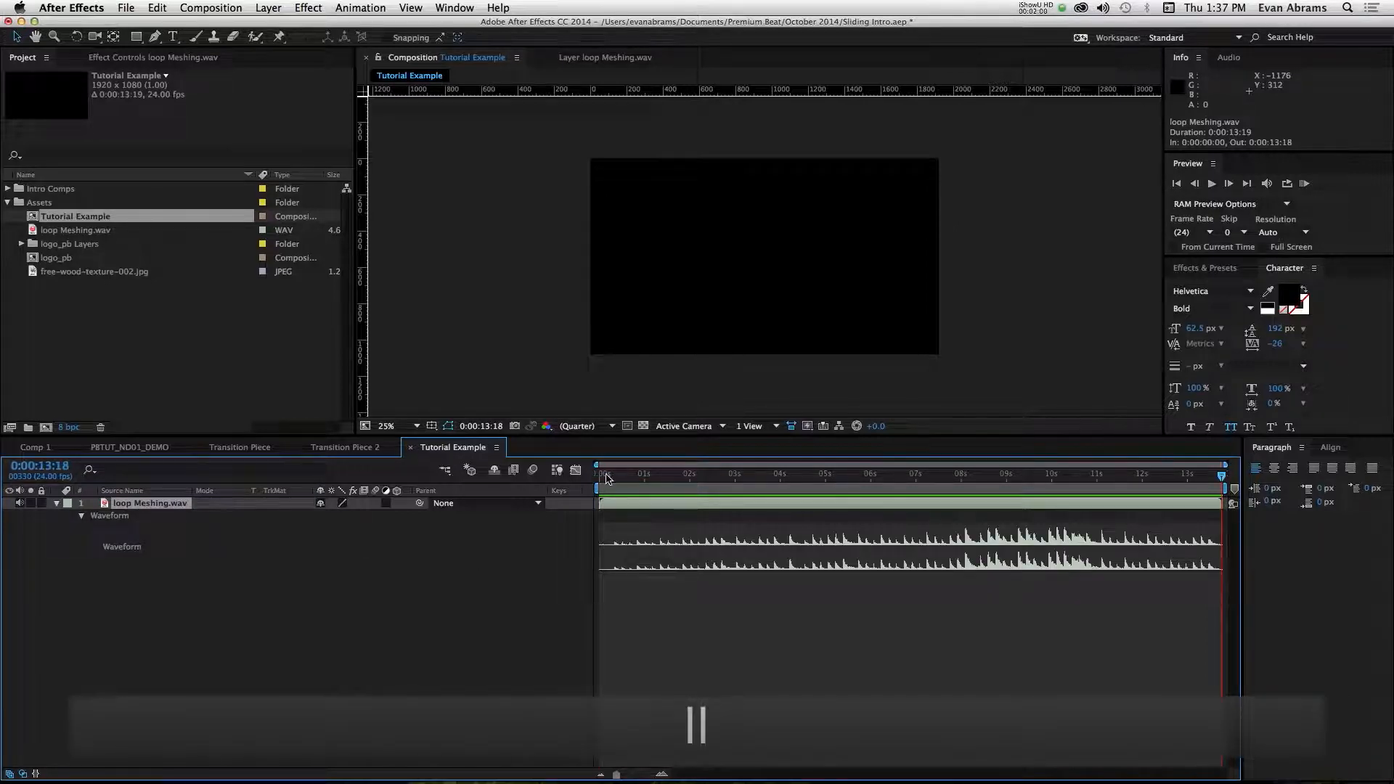
{"action": "left_click_drag", "start_coordinate": [607, 475], "coordinate": [840, 501]}
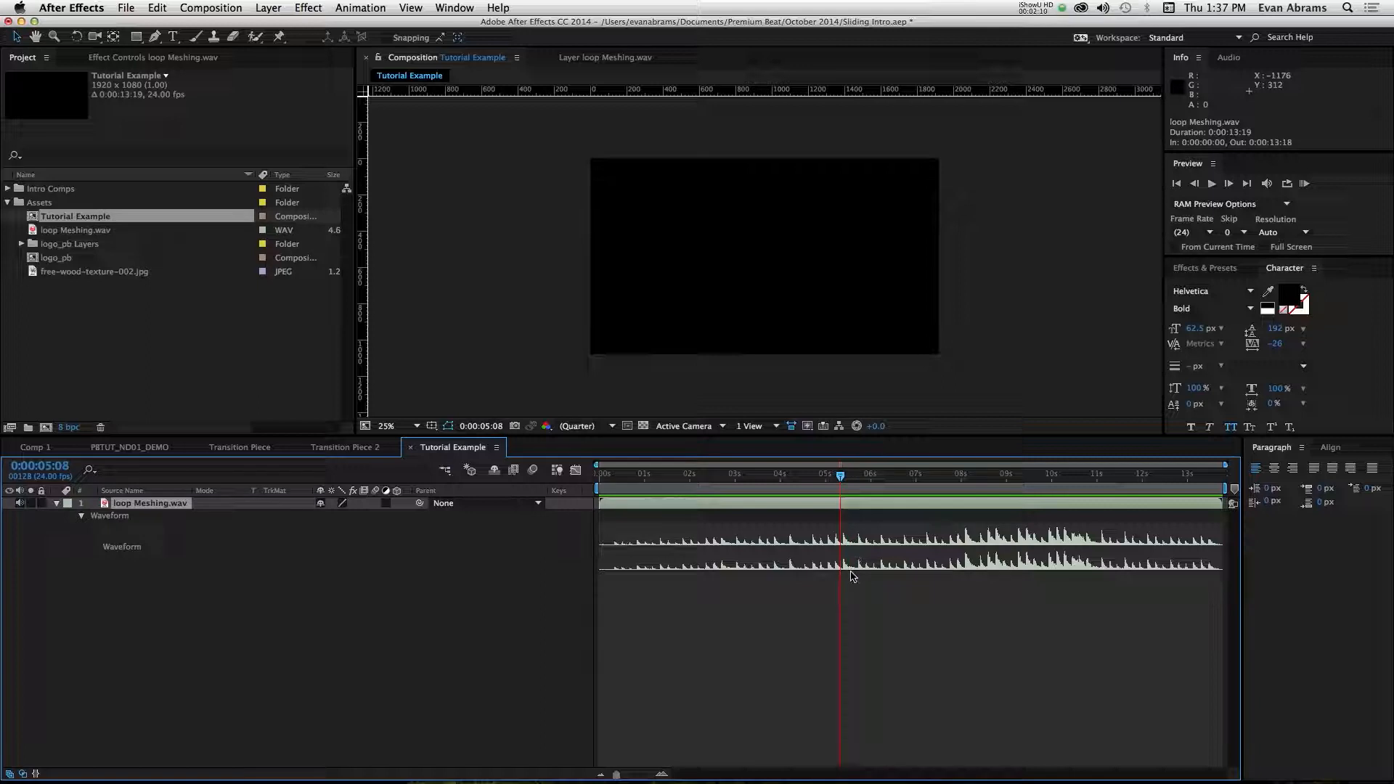
{"action": "scroll", "coordinate": [845, 548], "scroll_direction": "up", "scroll_amount": 5}
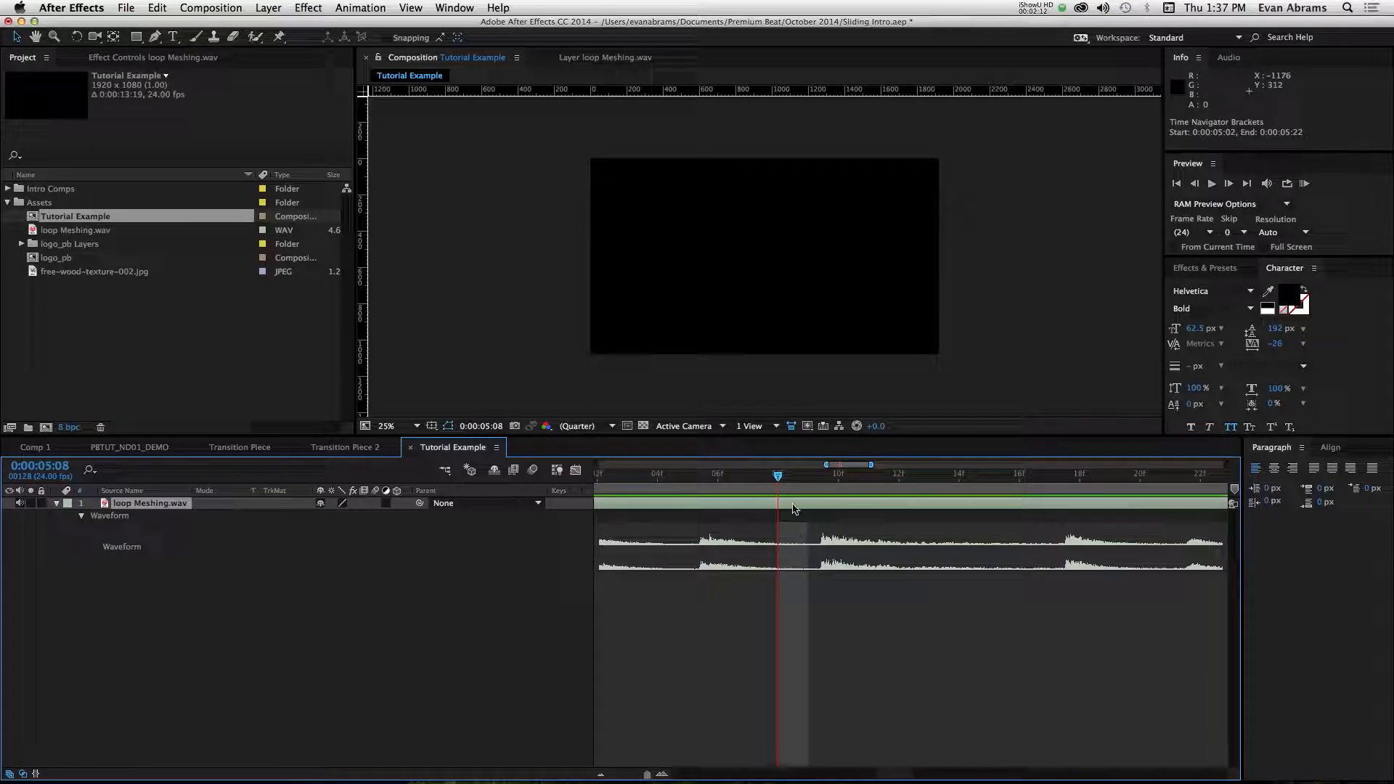
{"action": "scroll", "coordinate": [786, 569], "scroll_direction": "down", "scroll_amount": 5}
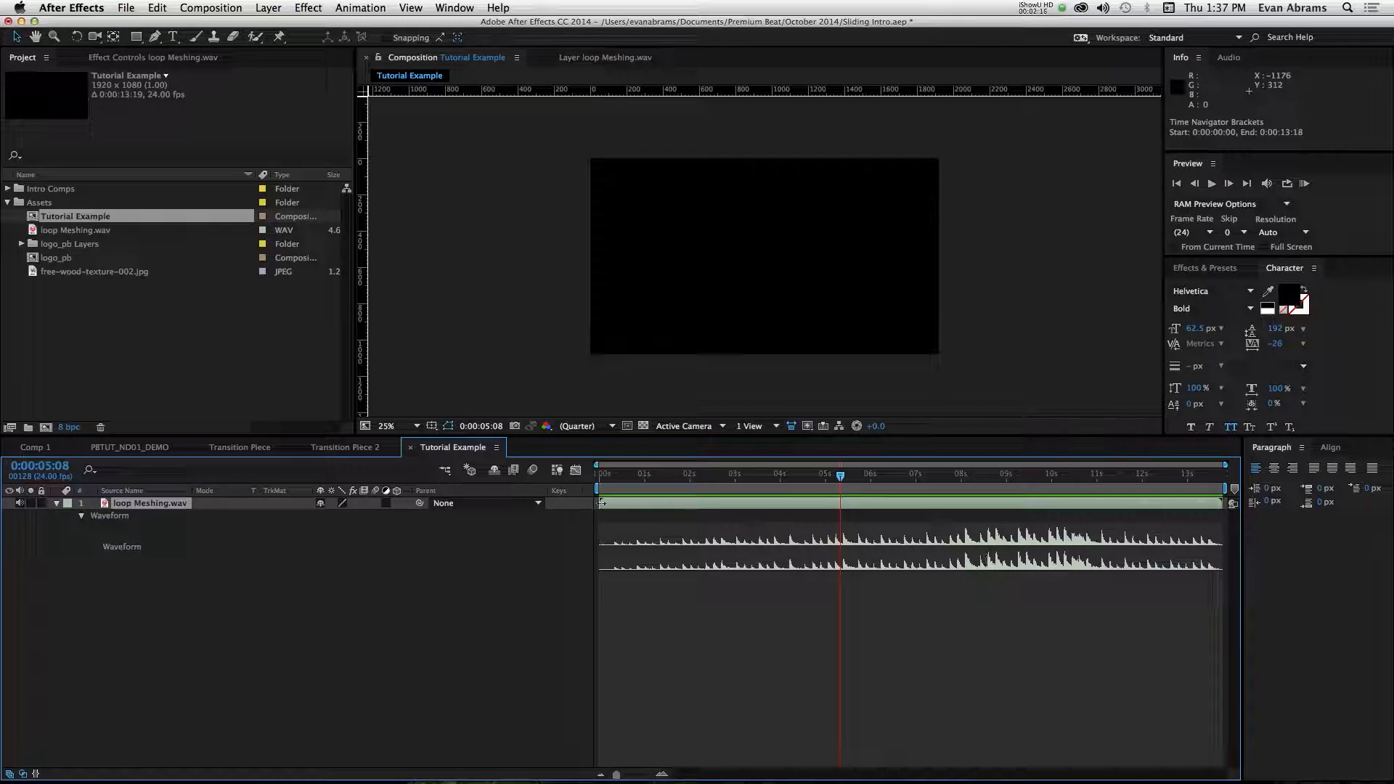
{"action": "left_click_drag", "start_coordinate": [601, 502], "coordinate": [842, 509]}
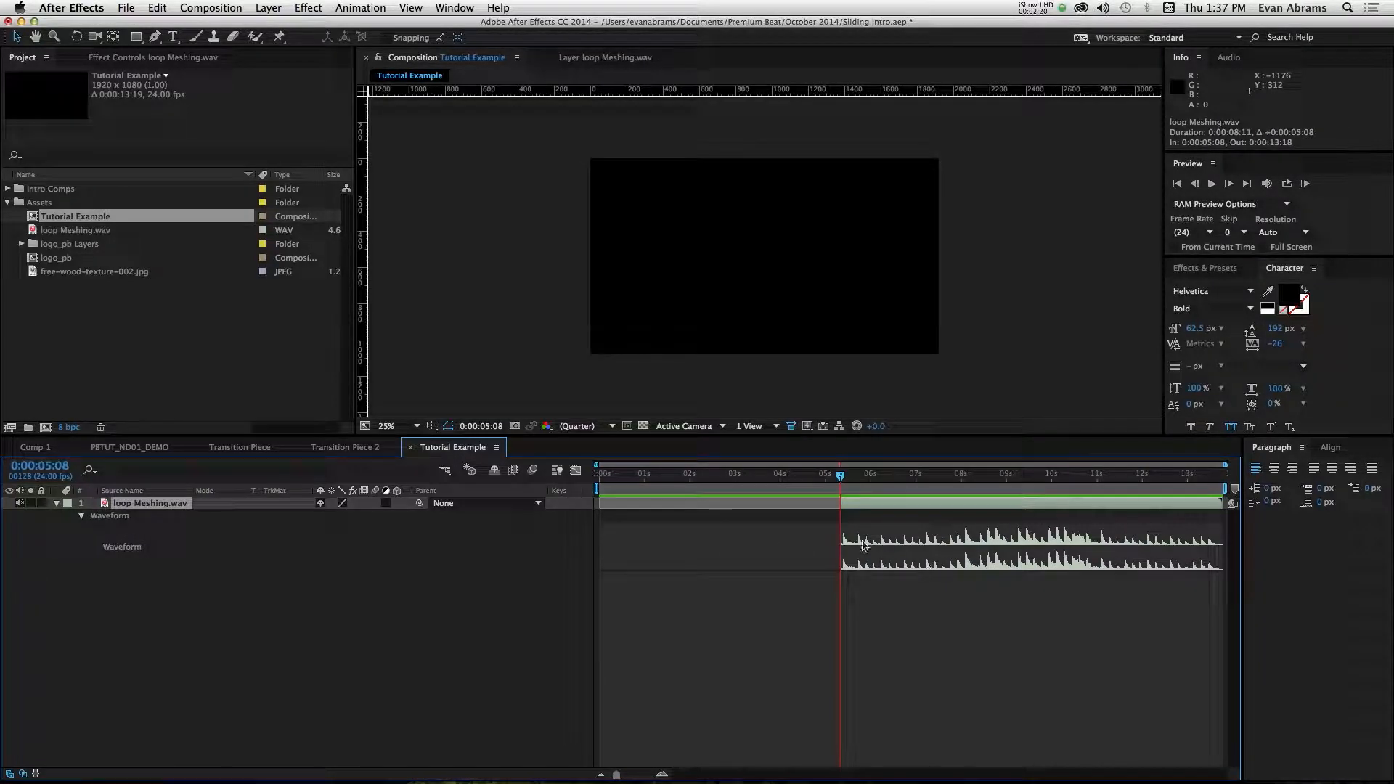
Set the work area to start at 0:00:05:03 and trim the composition to the work area.
{"action": "key", "text": "b"}
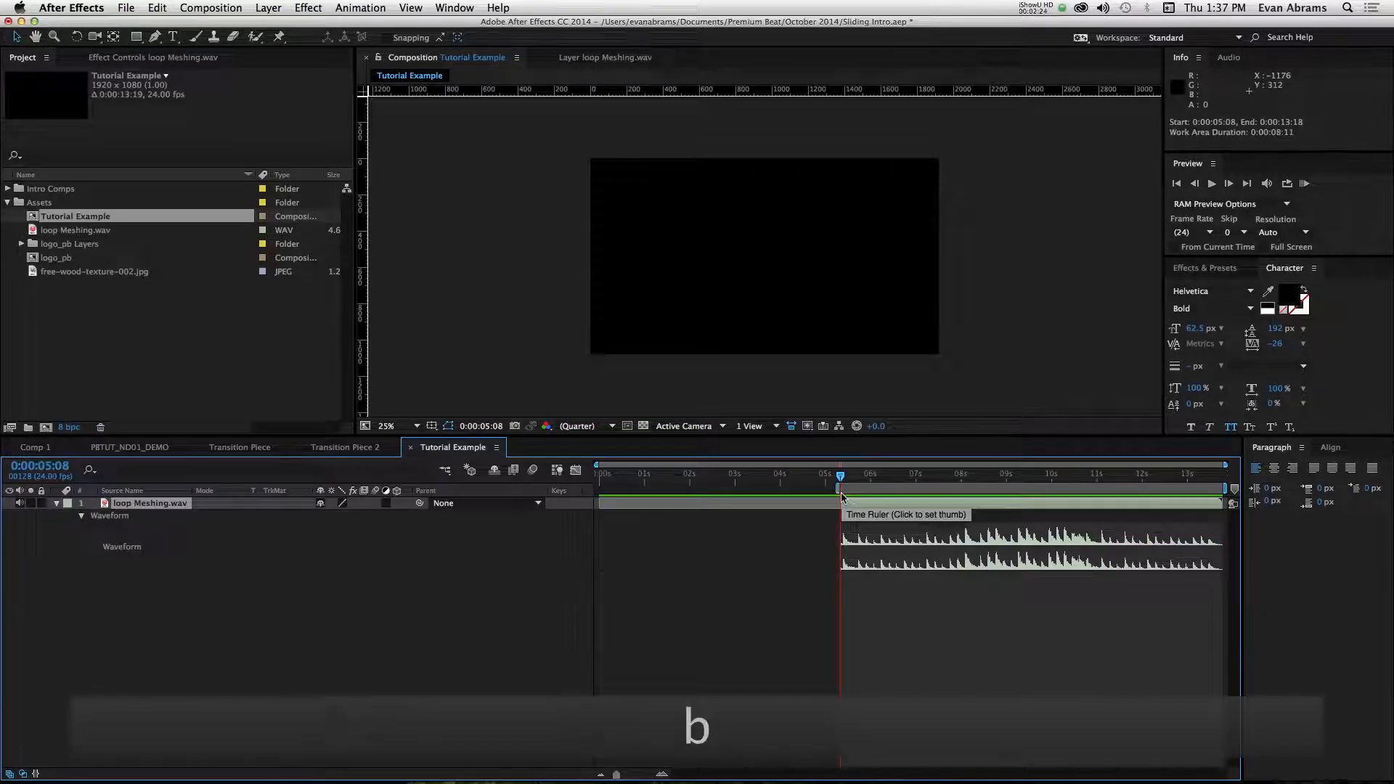
{"action": "scroll", "coordinate": [843, 501], "scroll_direction": "up", "scroll_amount": 4}
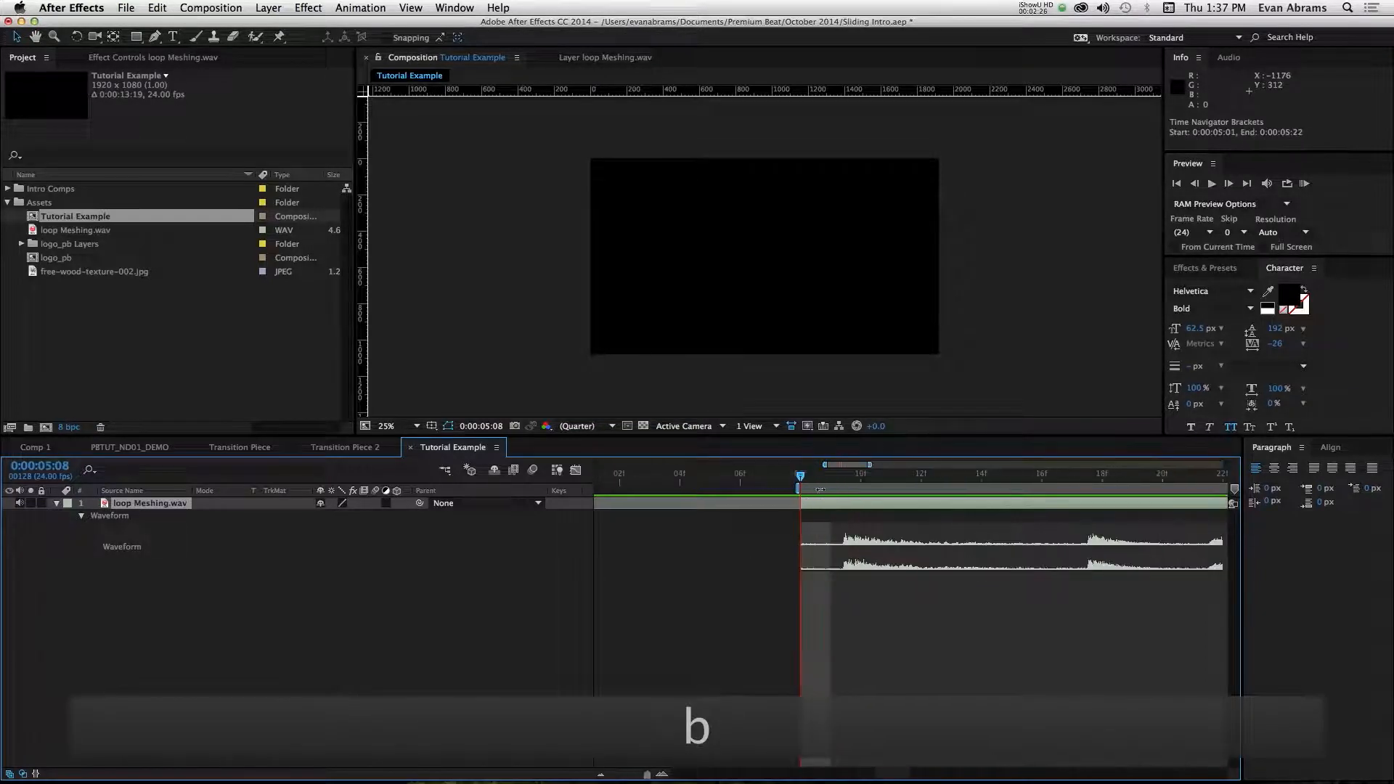
{"action": "scroll", "coordinate": [803, 485], "scroll_direction": "down", "scroll_amount": 4}
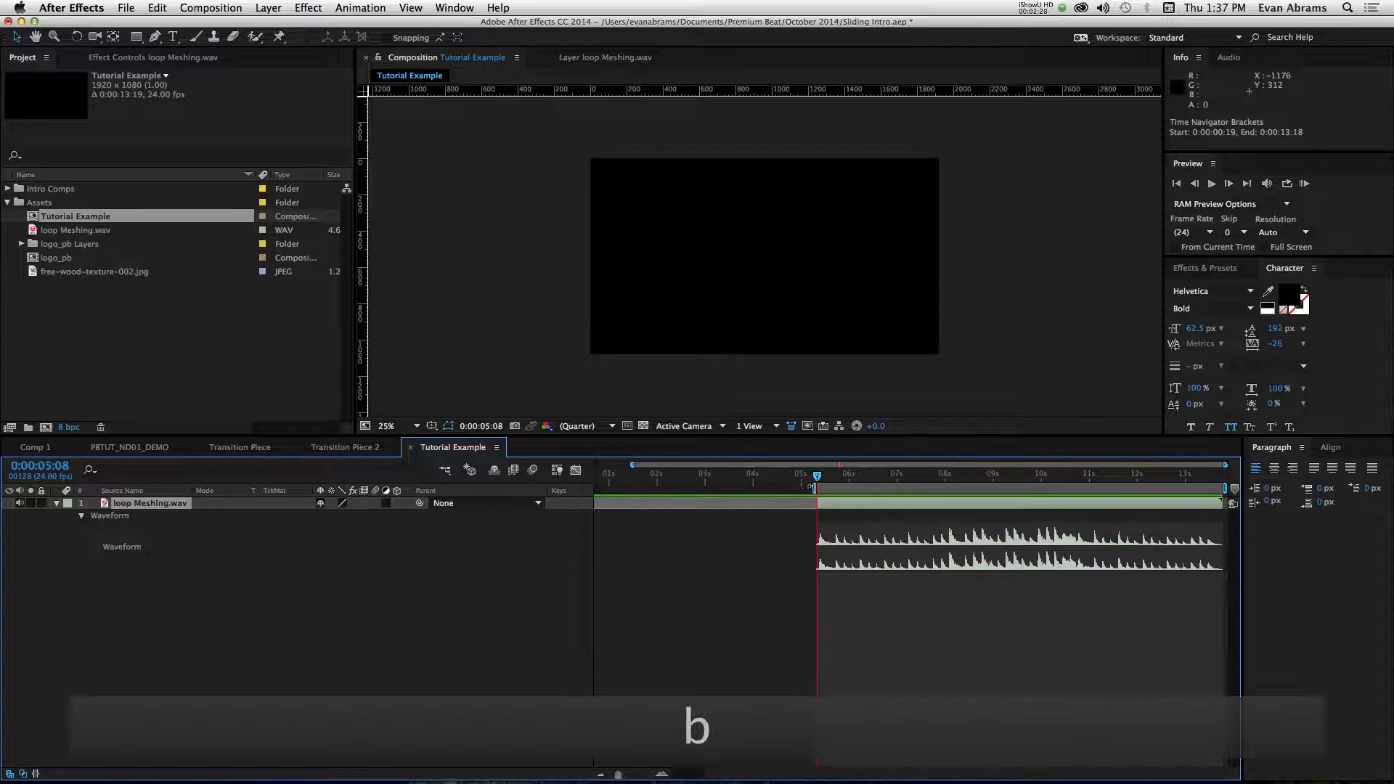
{"action": "left_click_drag", "start_coordinate": [815, 488], "coordinate": [804, 488]}
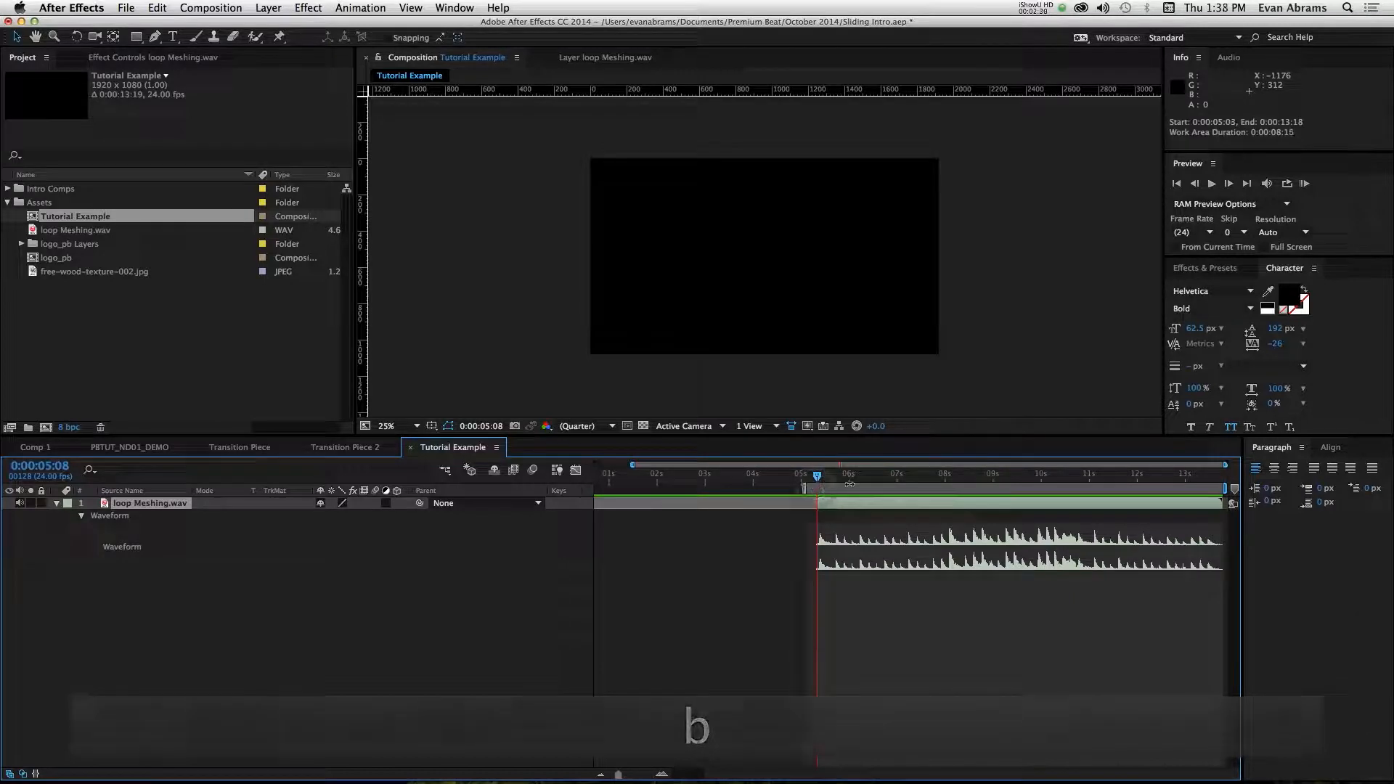
{"action": "right_click", "coordinate": [848, 485]}
{"action": "left_click", "coordinate": [911, 524]}
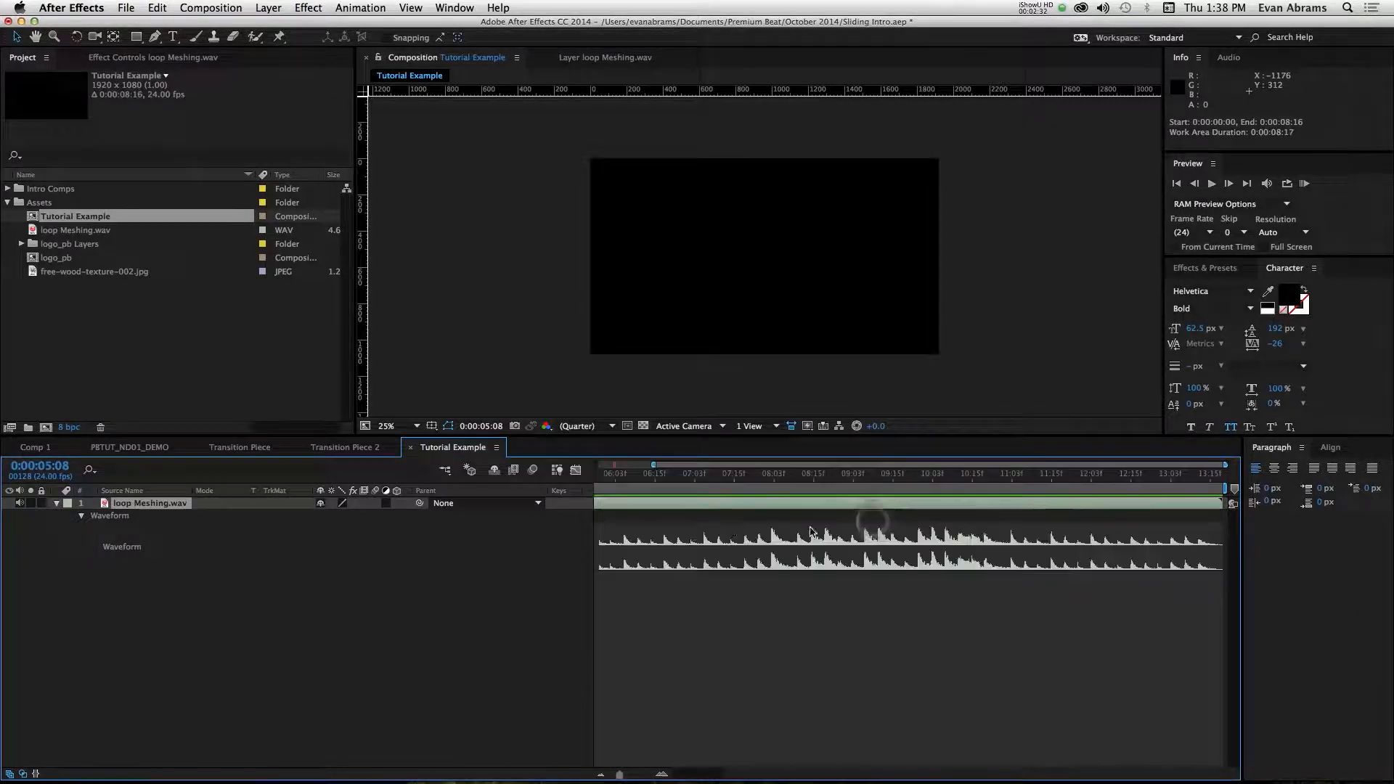
Slide the audio layer three frames earlier to start at 0:00:05:05, and return the current time to 0:00:05:03.
{"action": "left_click_drag", "start_coordinate": [699, 504], "coordinate": [690, 504]}
{"action": "left_click_drag", "start_coordinate": [613, 474], "coordinate": [591, 541]}
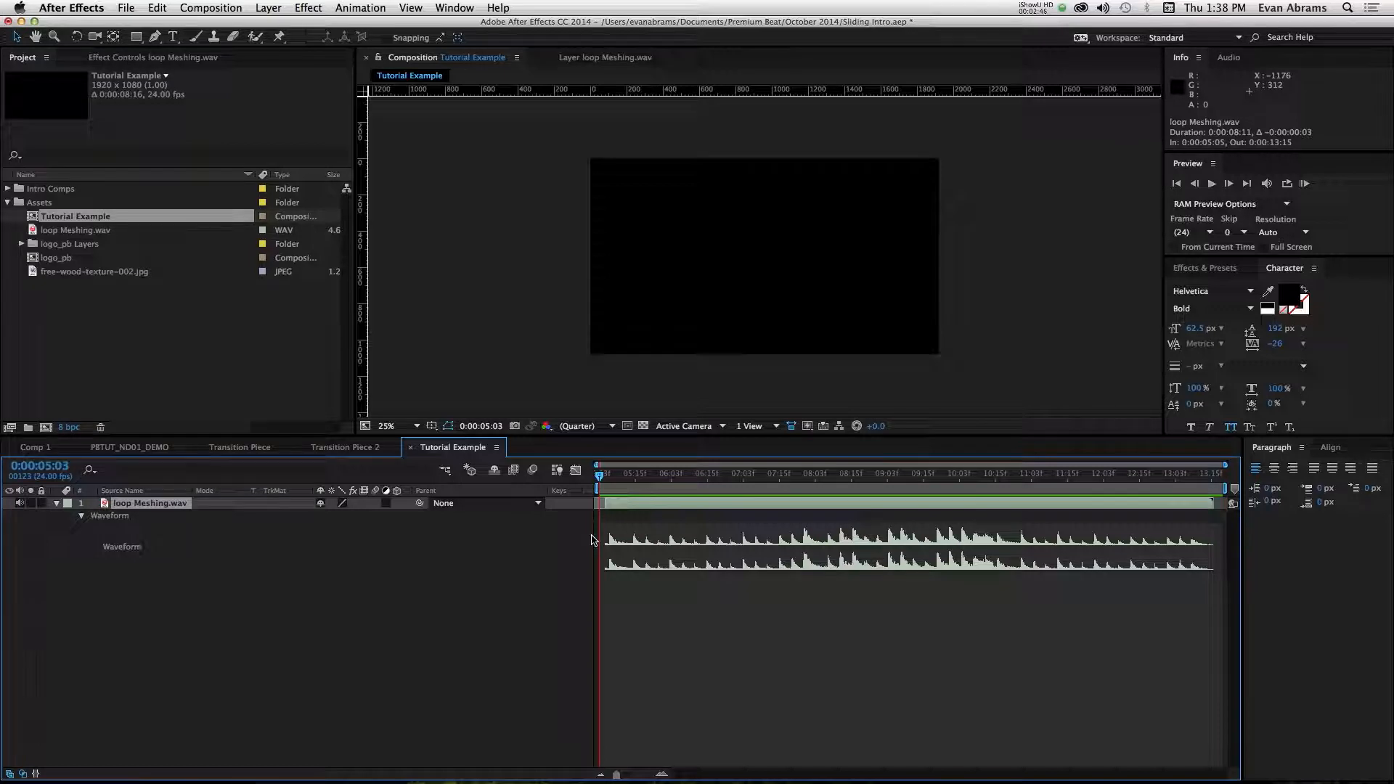
Review the Tutorial Example composition's size, frame rate, start timecode and duration settings.
{"action": "right_click", "coordinate": [489, 465]}
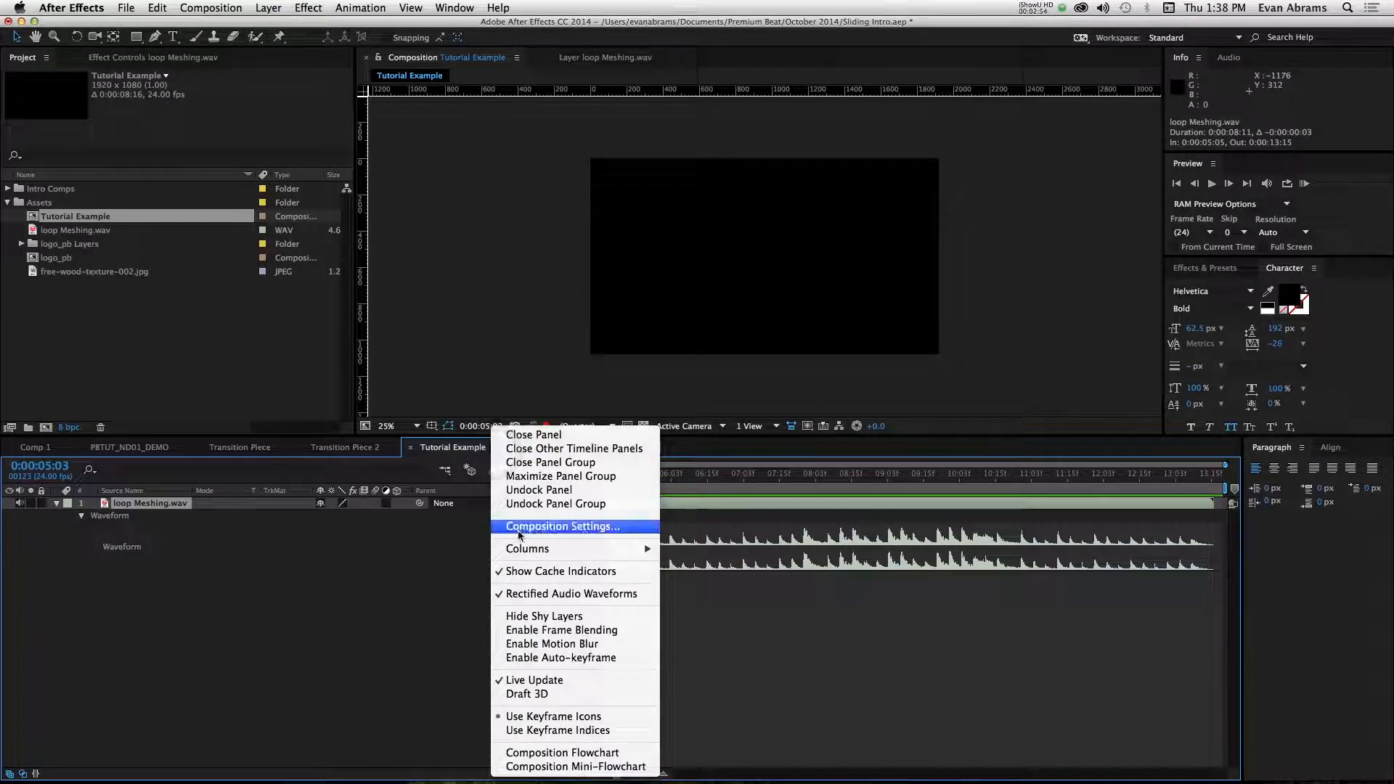
{"action": "left_click", "coordinate": [508, 525]}
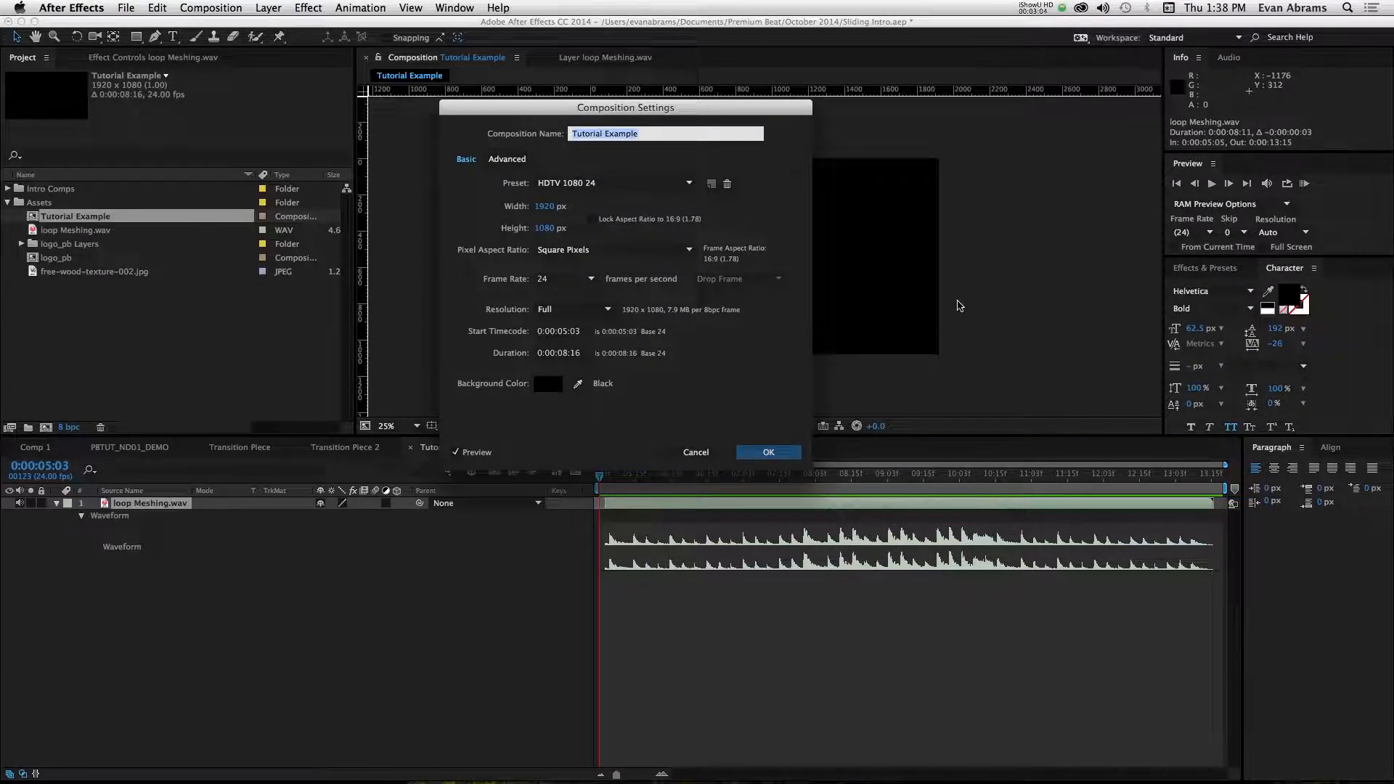
{"action": "left_click", "coordinate": [770, 453]}
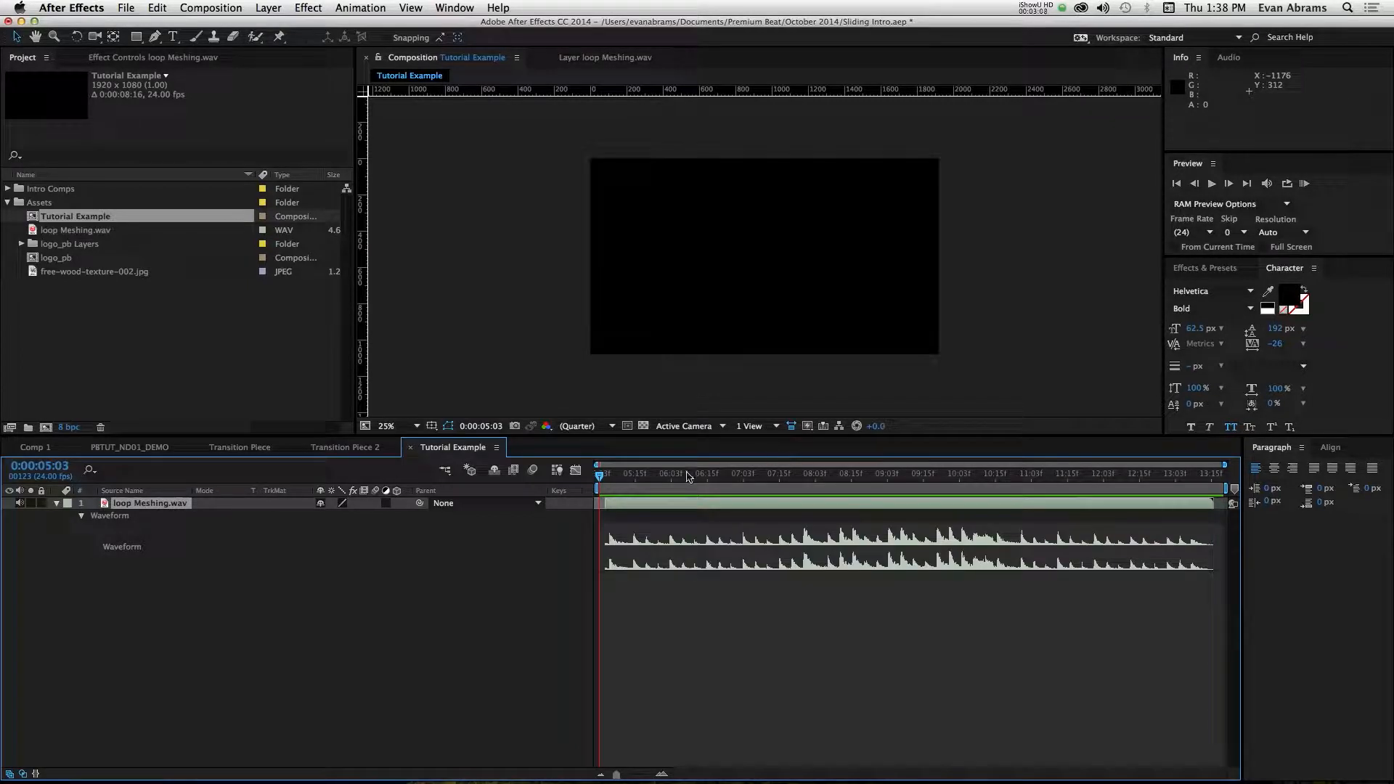
Preview the audio from 0:00:05:05 and return the current time to 0:00:05:03.
{"action": "left_click_drag", "start_coordinate": [688, 475], "coordinate": [604, 479]}
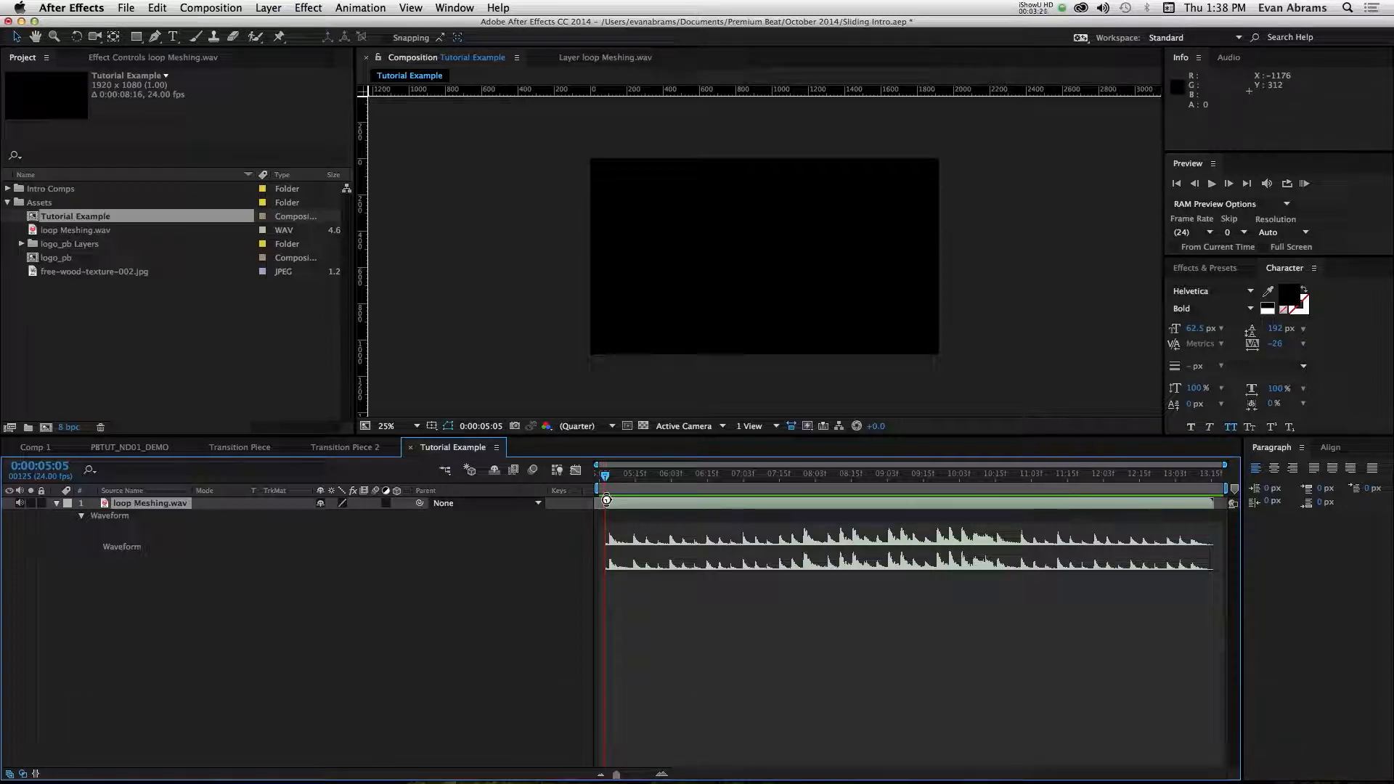
{"action": "key", "text": "KP_Decimal"}
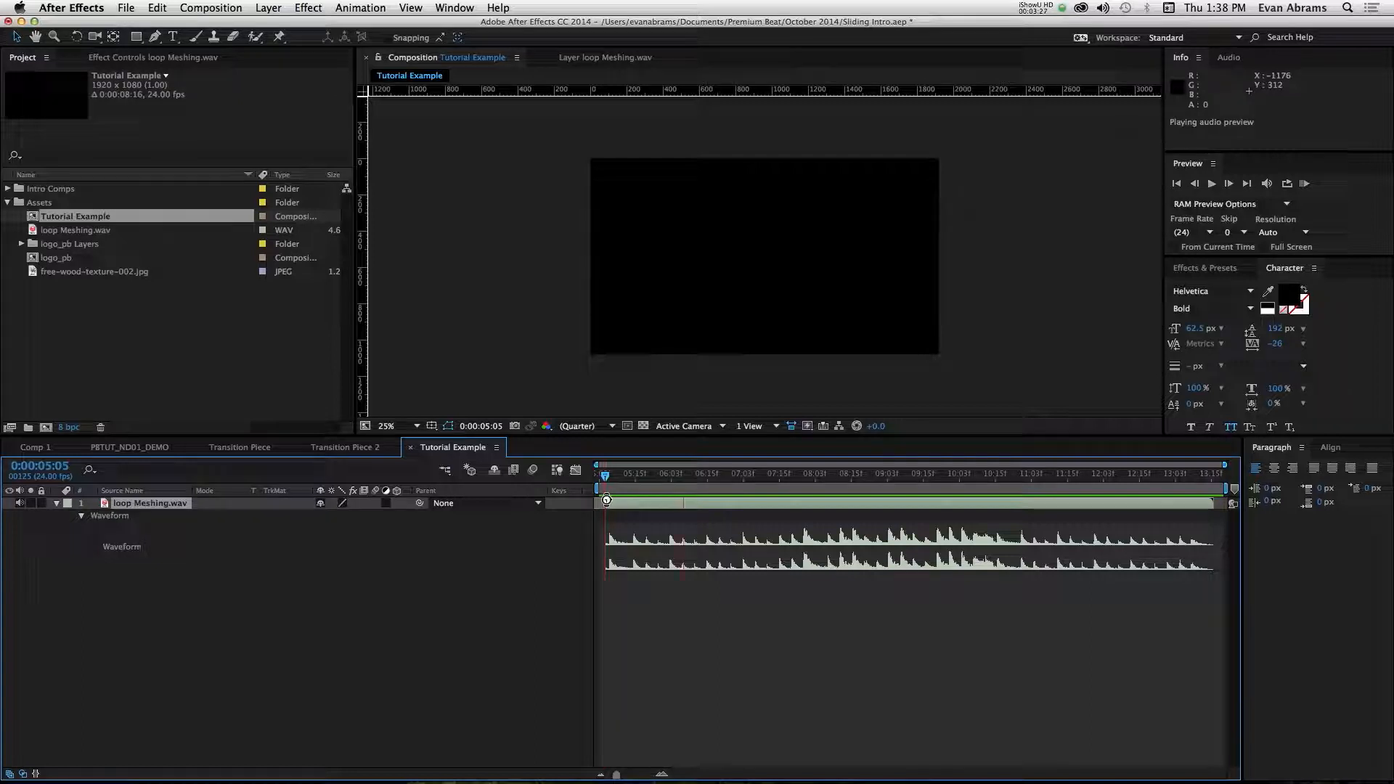
{"action": "key", "text": "KP_Decimal"}
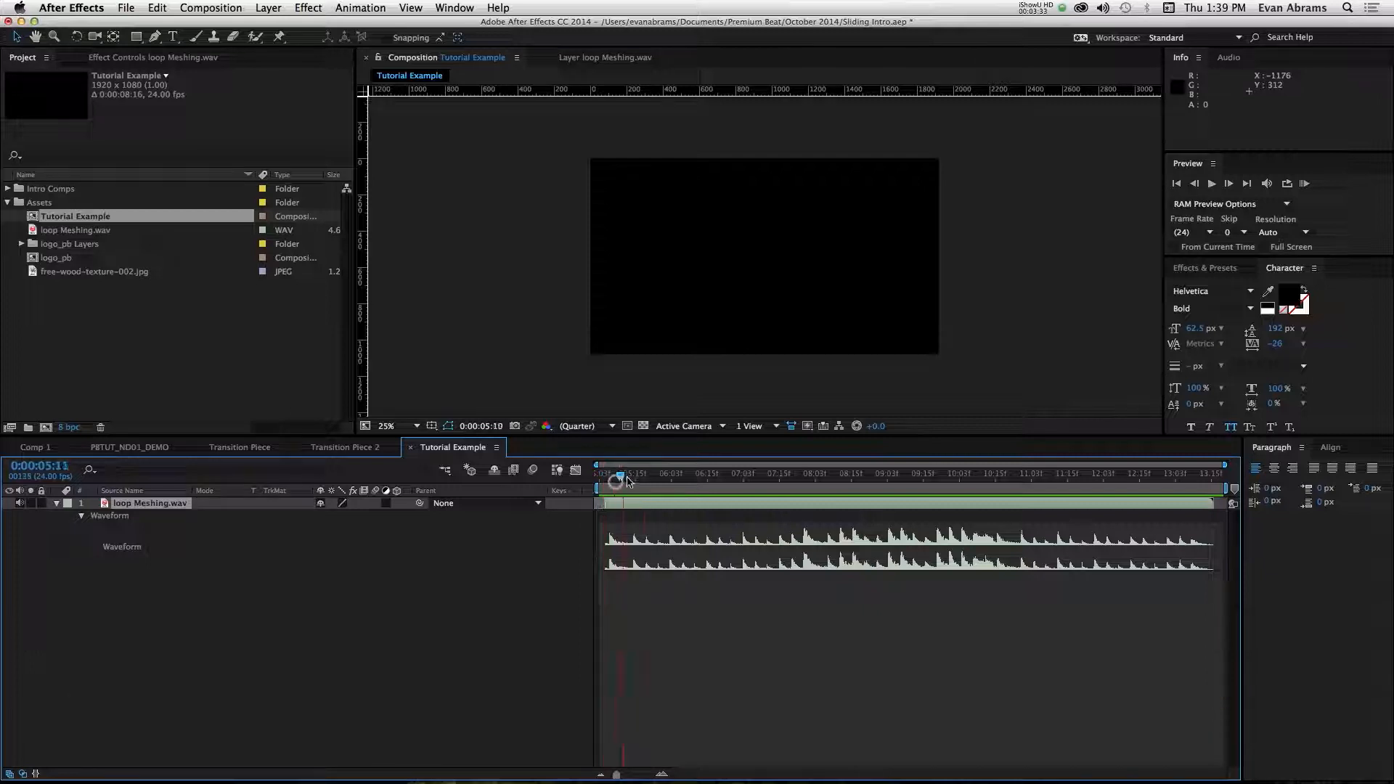
{"action": "left_click", "coordinate": [623, 474]}
{"action": "left_click_drag", "start_coordinate": [624, 503], "coordinate": [603, 510]}
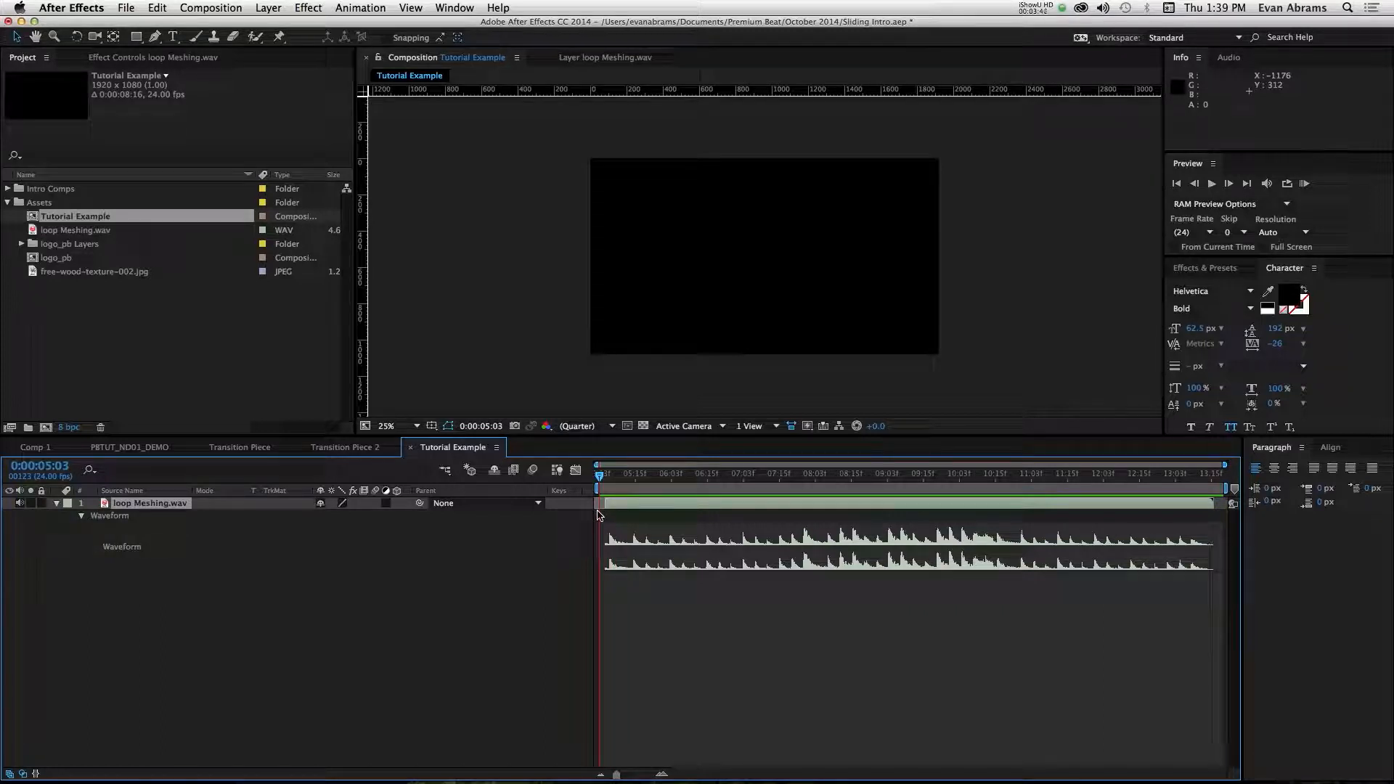
Play the loop Meshing.wav layer and add layer markers on its main beats during playback.
{"action": "left_click", "coordinate": [636, 504]}
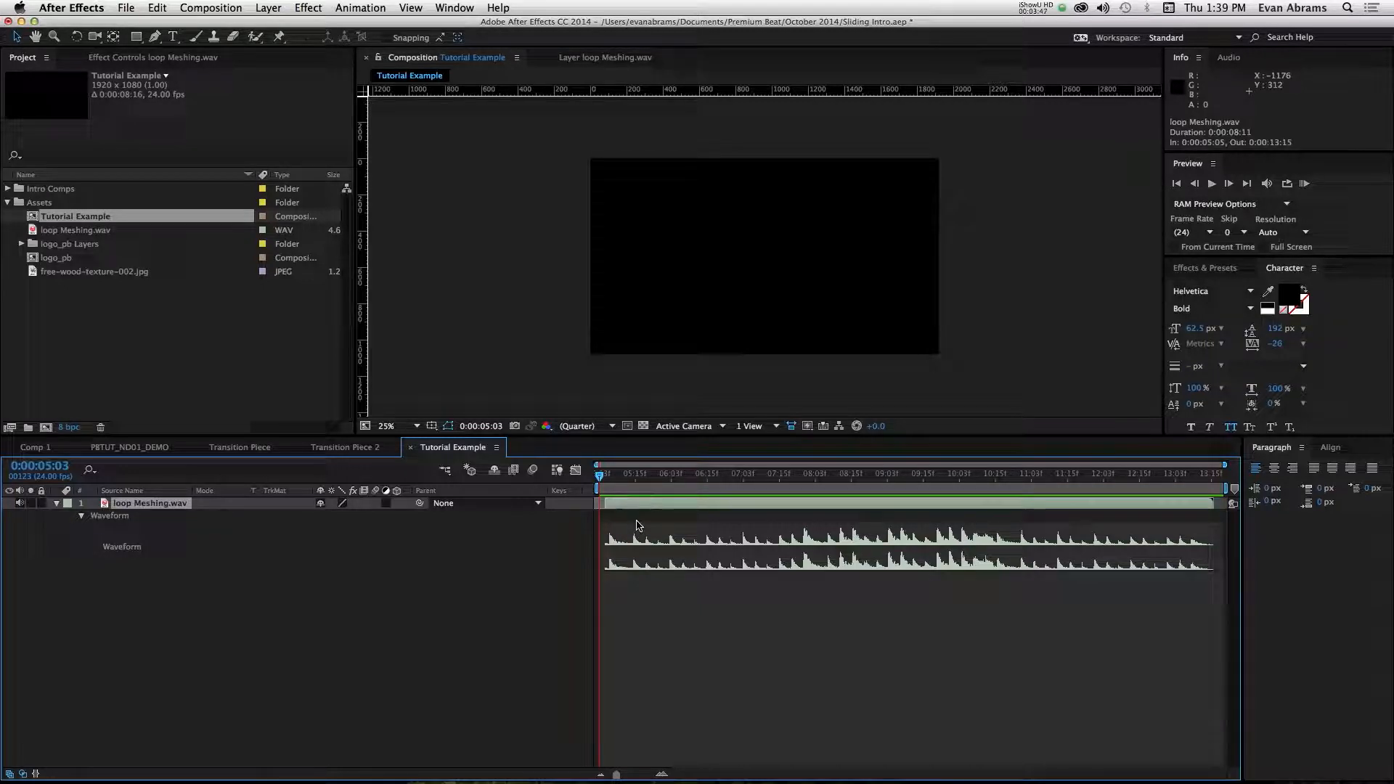
{"action": "key", "text": "KP_Multiply"}
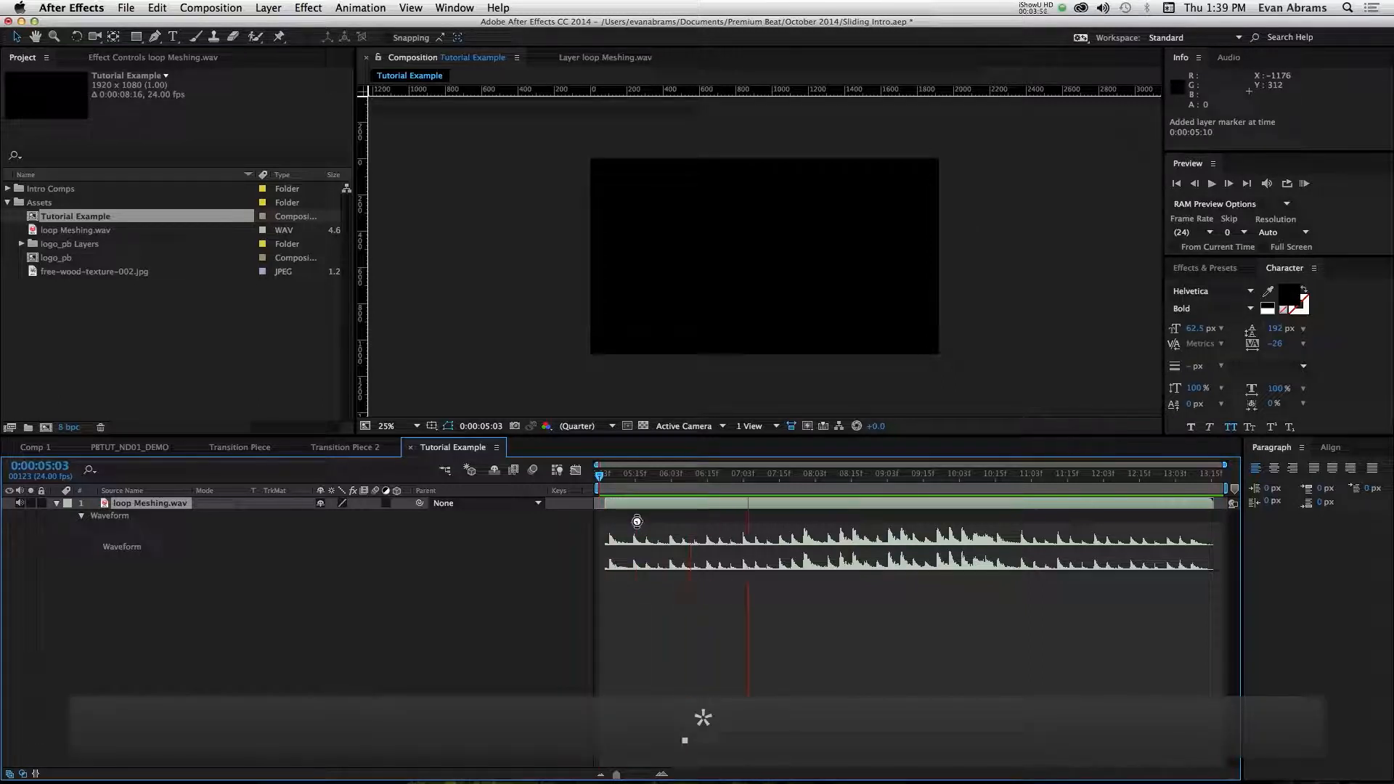
{"action": "key", "text": "KP_Multiply"}
{"action": "key", "text": "KP_Multiply"}
{"action": "key", "text": "KP_Multiply"}
{"action": "key", "text": "KP_Multiply"}
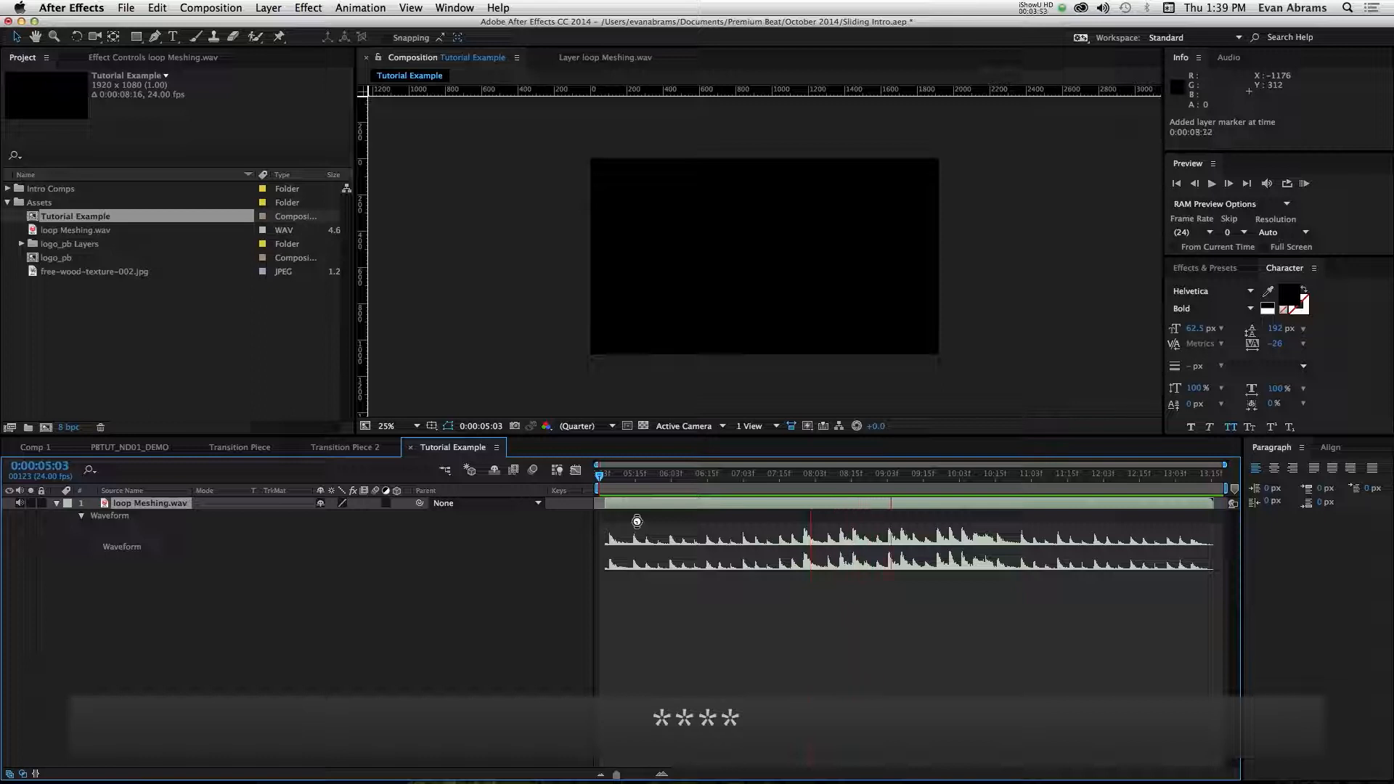
{"action": "key", "text": "KP_Multiply"}
{"action": "key", "text": "KP_Multiply"}
{"action": "key", "text": "KP_Multiply"}
{"action": "key", "text": "space"}
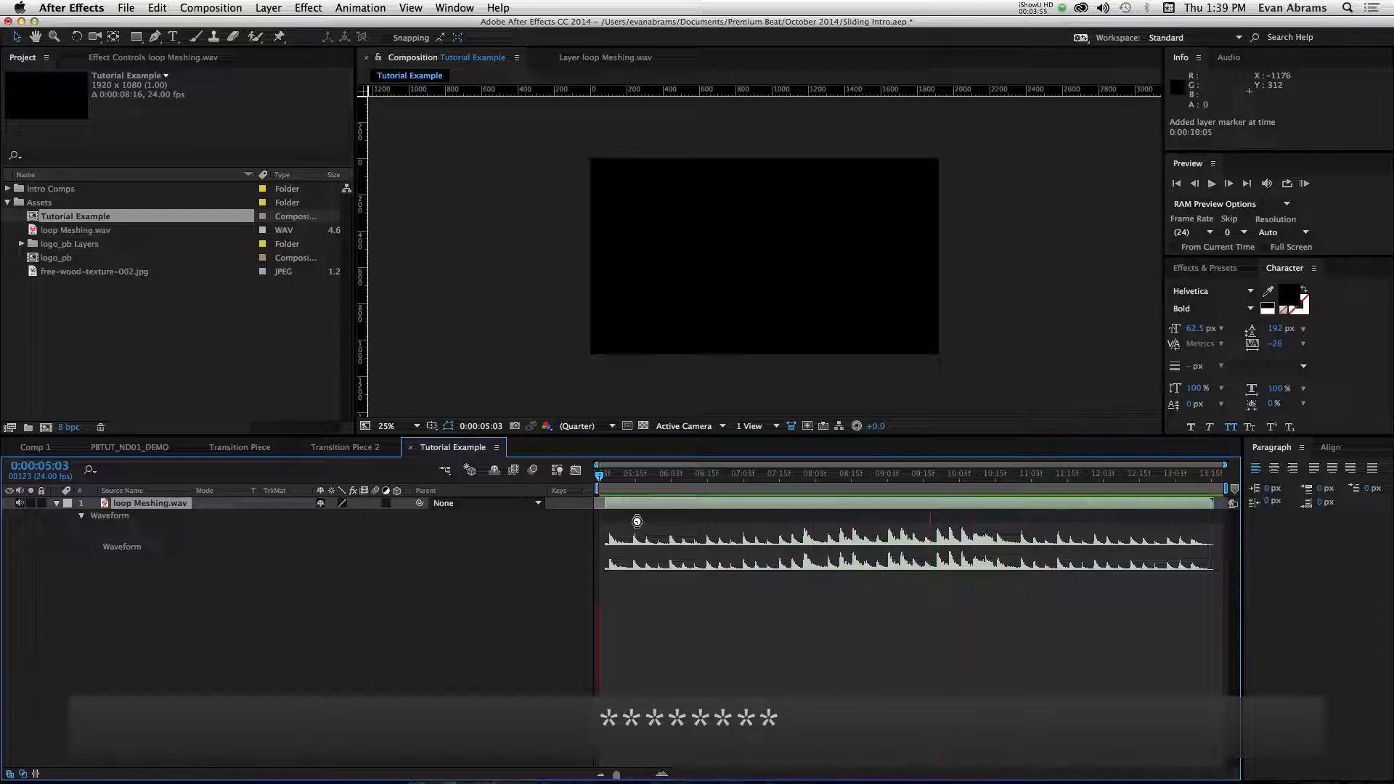
Preview the marked audio and move the layer's first marker earlier, closer to the opening beat of the waveform.
{"action": "left_click", "coordinate": [802, 489]}
{"action": "key", "text": "KP_Decimal"}
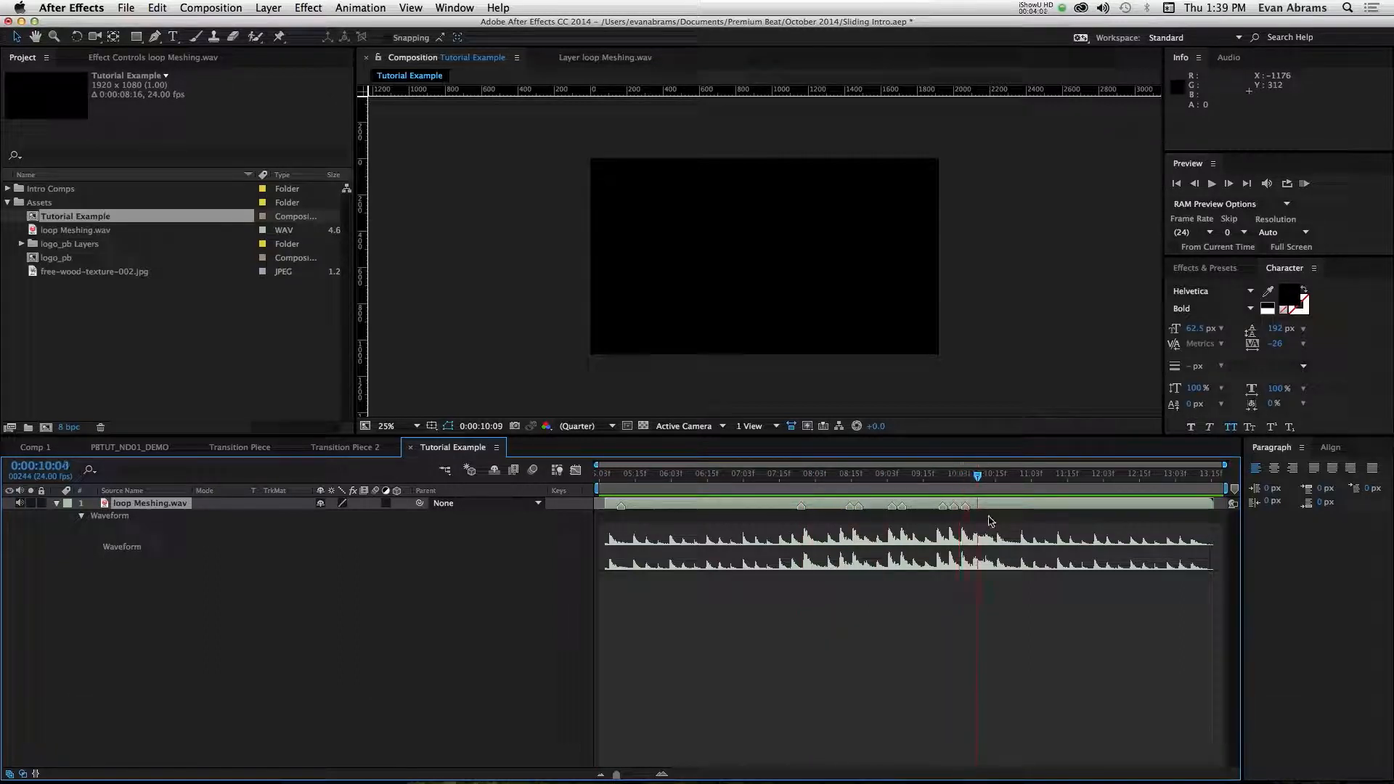
{"action": "left_click_drag", "start_coordinate": [985, 476], "coordinate": [621, 541]}
{"action": "scroll", "coordinate": [618, 545], "scroll_direction": "up", "scroll_amount": 3}
{"action": "scroll", "coordinate": [618, 544], "scroll_direction": "up", "scroll_amount": 3}
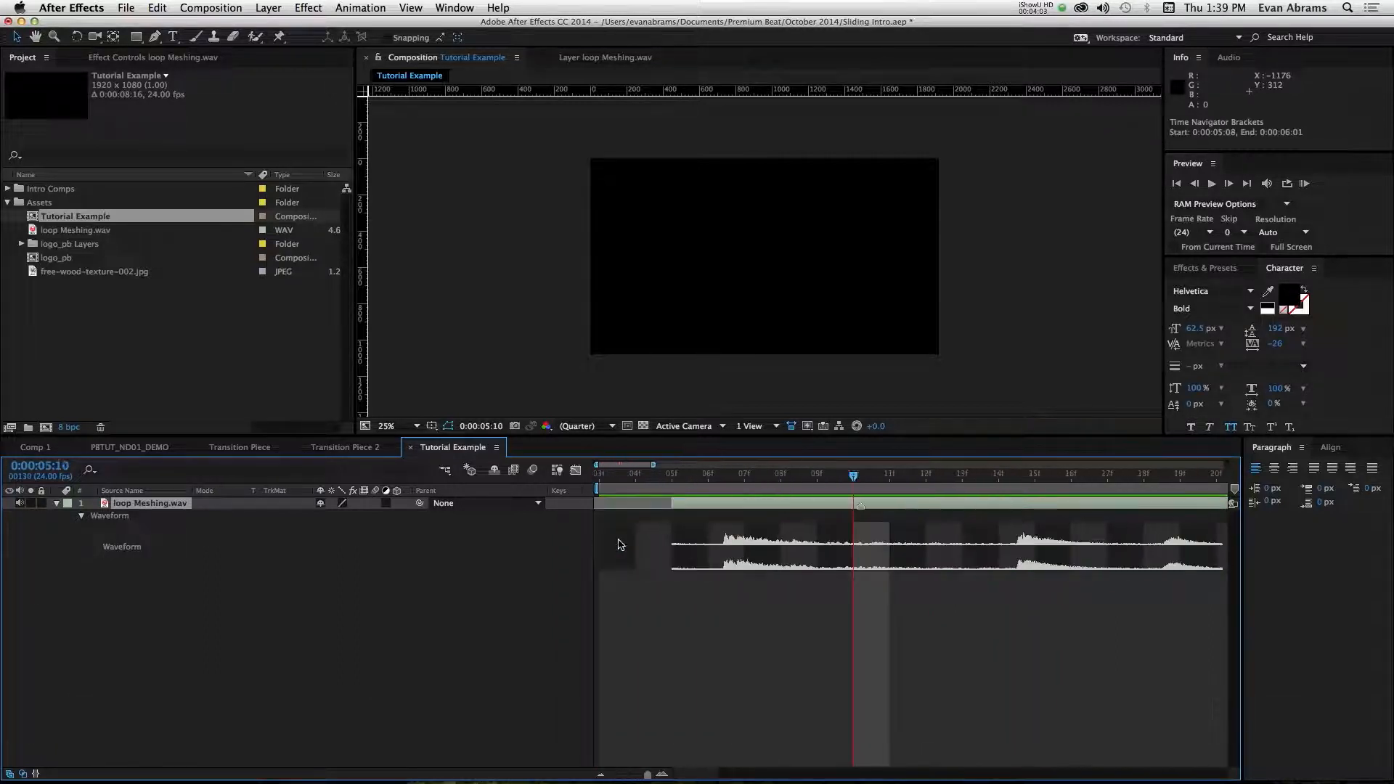
{"action": "mouse_move", "coordinate": [856, 508]}
{"action": "left_mouse_down"}
{"action": "mouse_move", "coordinate": [716, 523]}
{"action": "mouse_move", "coordinate": [779, 513]}
{"action": "left_mouse_up"}
Move the audio layer's markers around 0:00:08:15 onto the nearby waveform peaks and undo the accidental layer time shift.
{"action": "scroll", "coordinate": [725, 518], "scroll_direction": "down", "scroll_amount": 6}
{"action": "scroll", "coordinate": [808, 520], "scroll_direction": "up", "scroll_amount": 4}
{"action": "scroll", "coordinate": [781, 513], "scroll_direction": "right", "scroll_amount": 5}
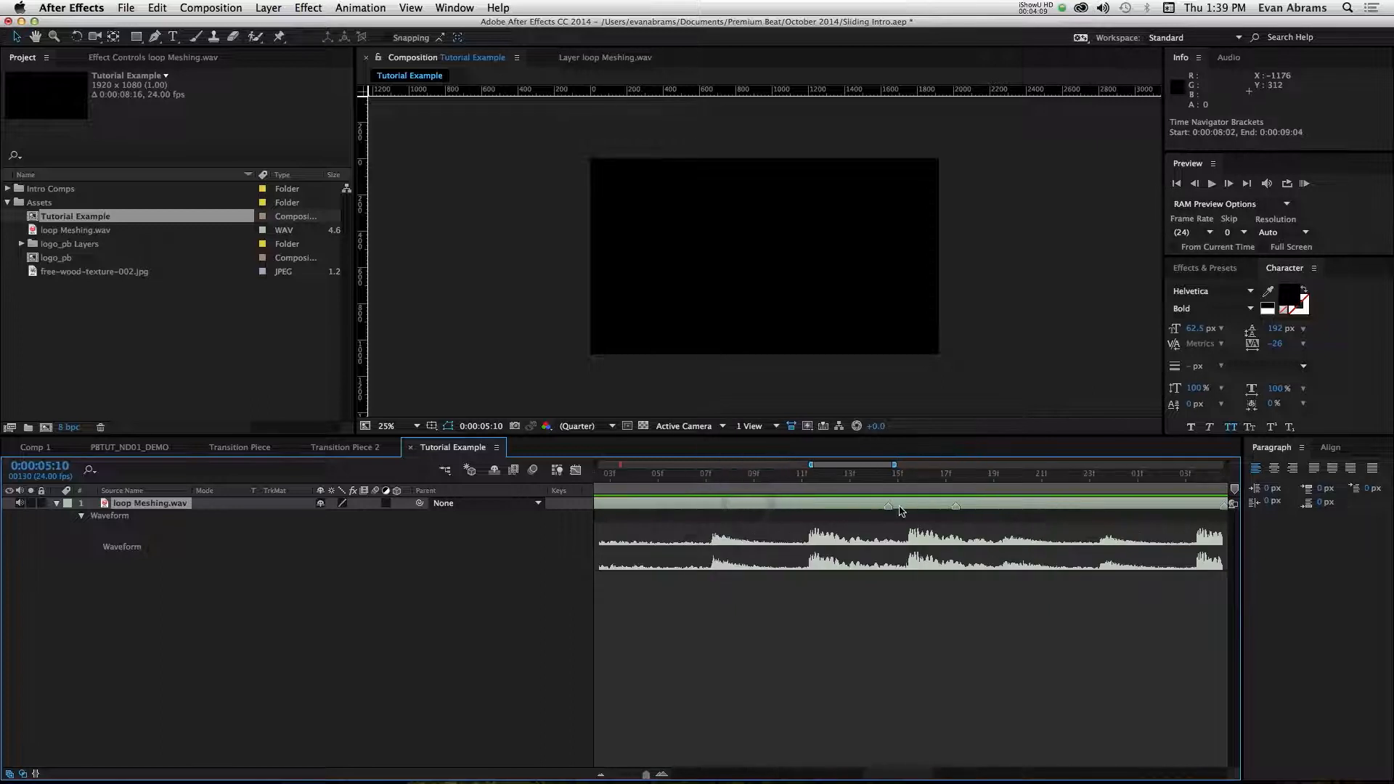
{"action": "left_click_drag", "start_coordinate": [890, 507], "coordinate": [912, 515]}
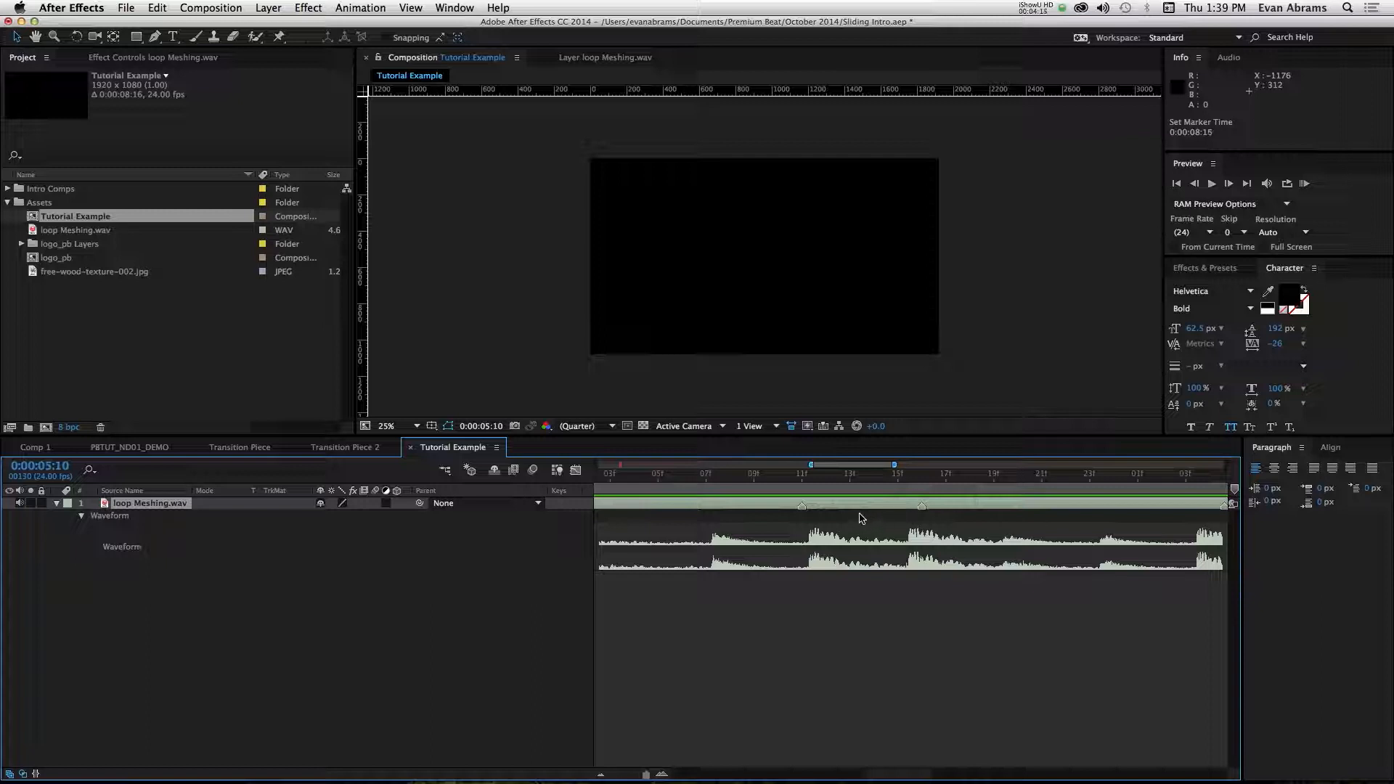
{"action": "left_click_drag", "start_coordinate": [805, 510], "coordinate": [826, 508]}
{"action": "key", "text": "super+z"}
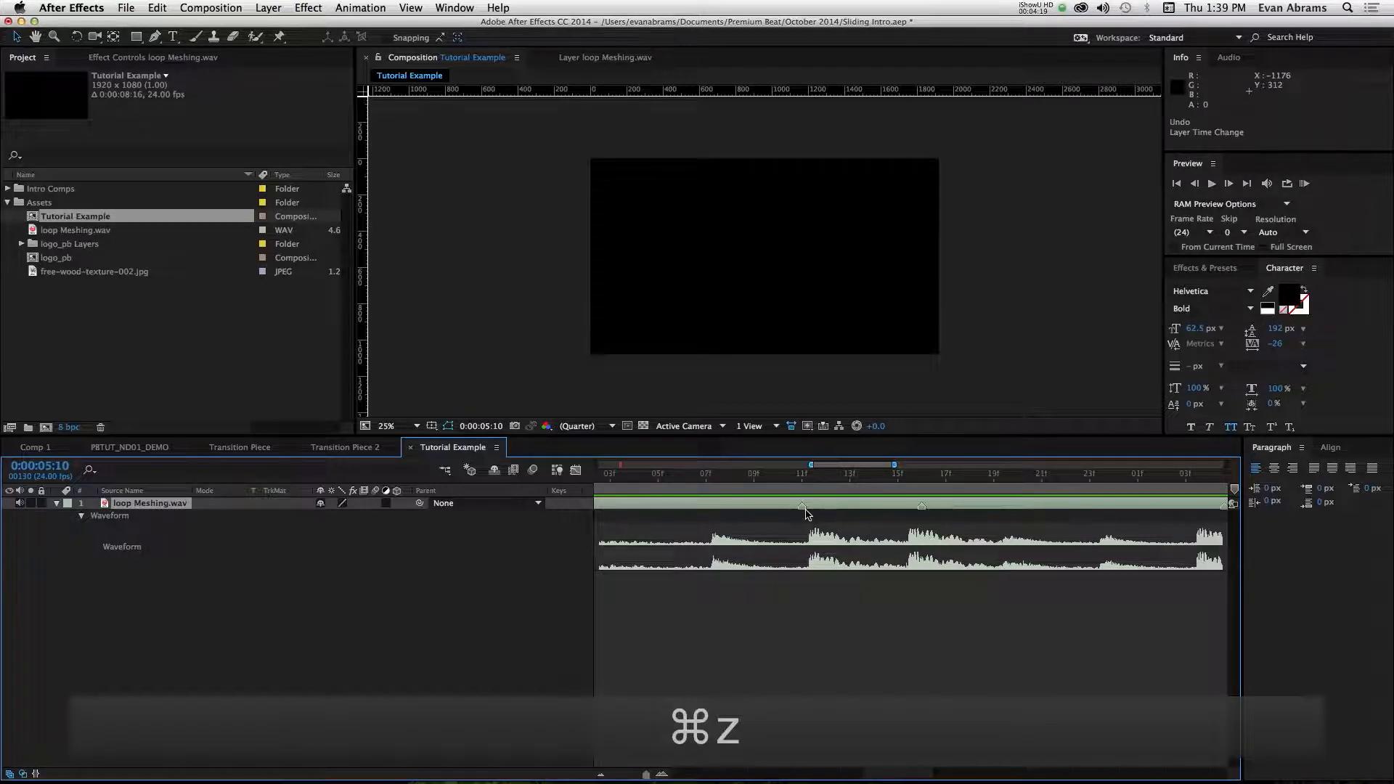
Move the current time to 0:00:08:18 and shift the audio layer's marker near 0:00:09:05 slightly earlier onto its beat.
{"action": "left_click_drag", "start_coordinate": [751, 481], "coordinate": [968, 508]}
{"action": "scroll", "coordinate": [966, 509], "scroll_direction": "down", "scroll_amount": 5}
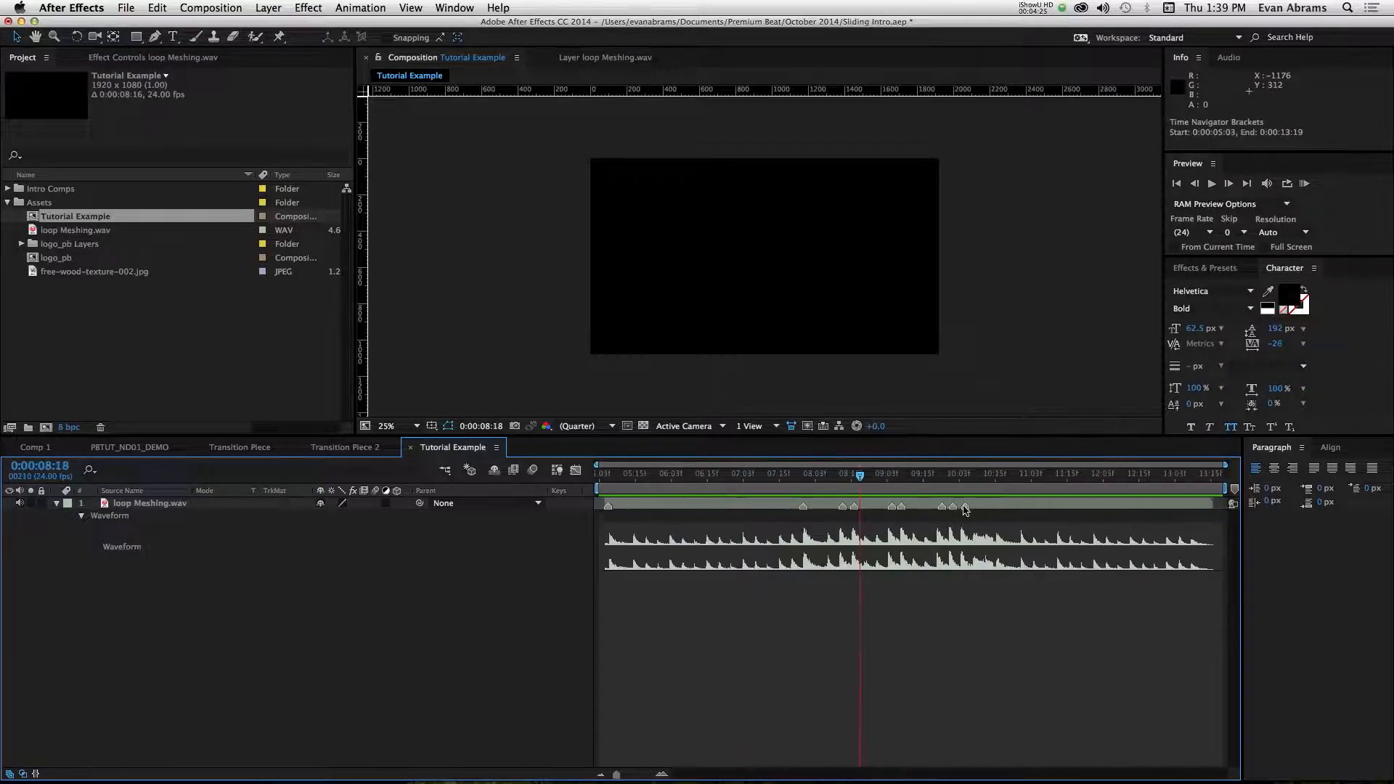
{"action": "scroll", "coordinate": [905, 528], "scroll_direction": "up", "scroll_amount": 7}
{"action": "scroll", "coordinate": [826, 520], "scroll_direction": "down", "scroll_amount": 3}
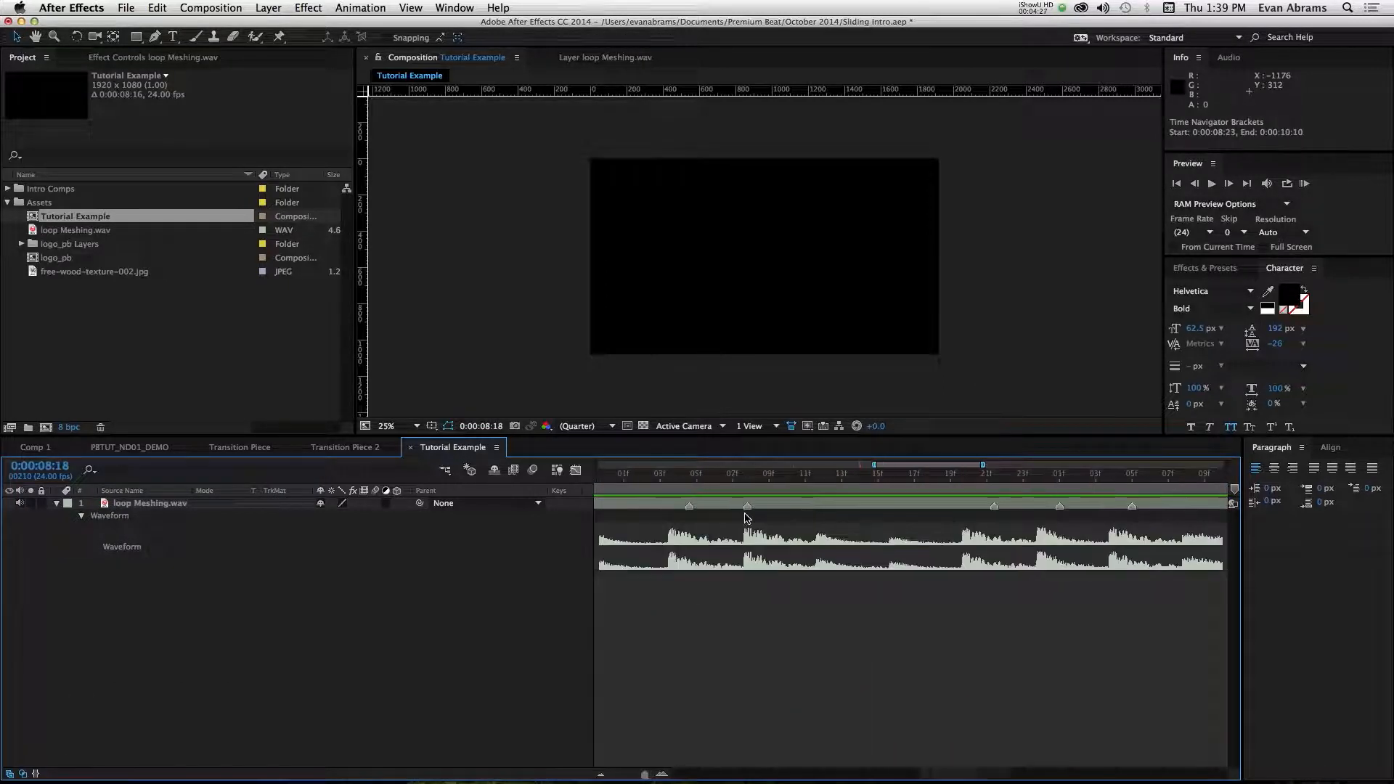
{"action": "left_click", "coordinate": [677, 509]}
{"action": "scroll", "coordinate": [989, 513], "scroll_direction": "up", "scroll_amount": 3}
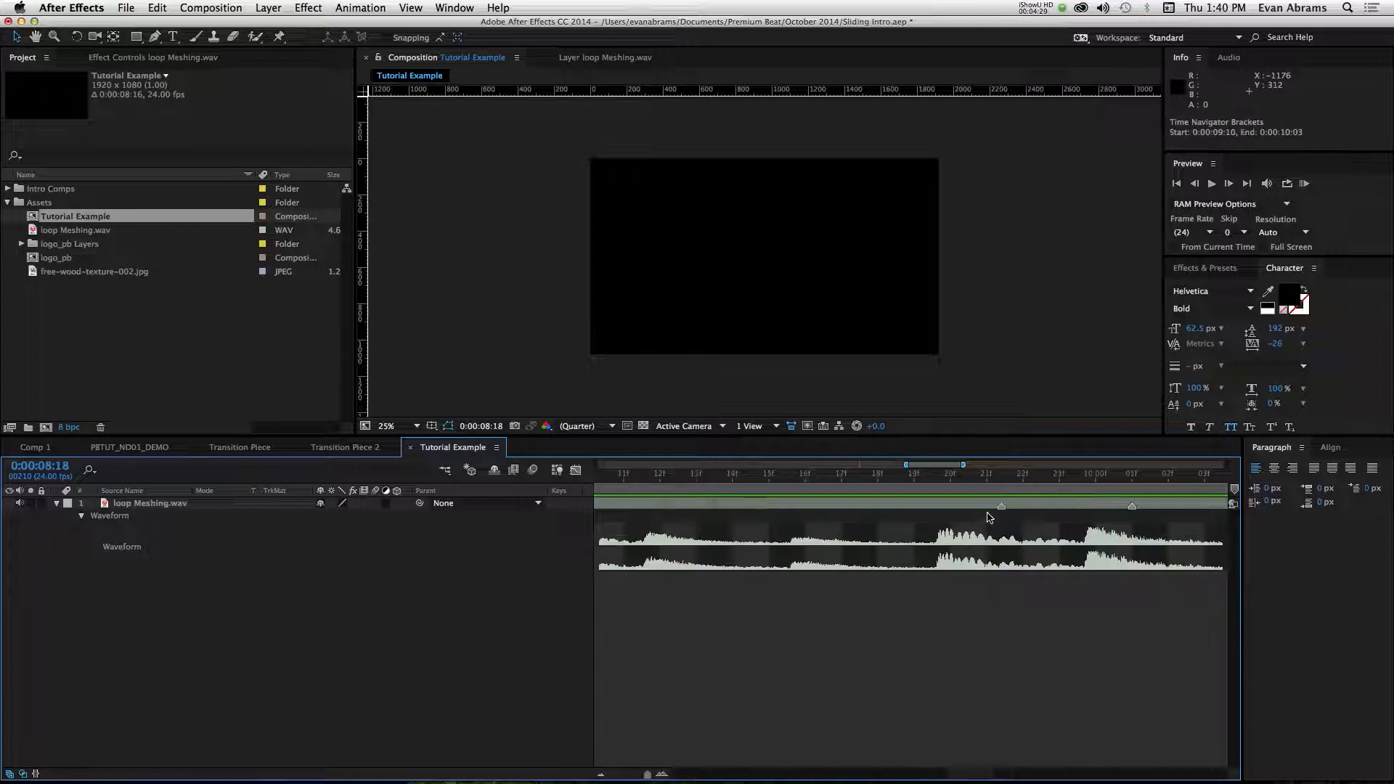
Move the next two markers to 0:00:09:20 and 0:00:10:00, shift the last one onto its beat, and play from 0:00:05:04.
{"action": "left_click_drag", "start_coordinate": [1002, 507], "coordinate": [952, 507]}
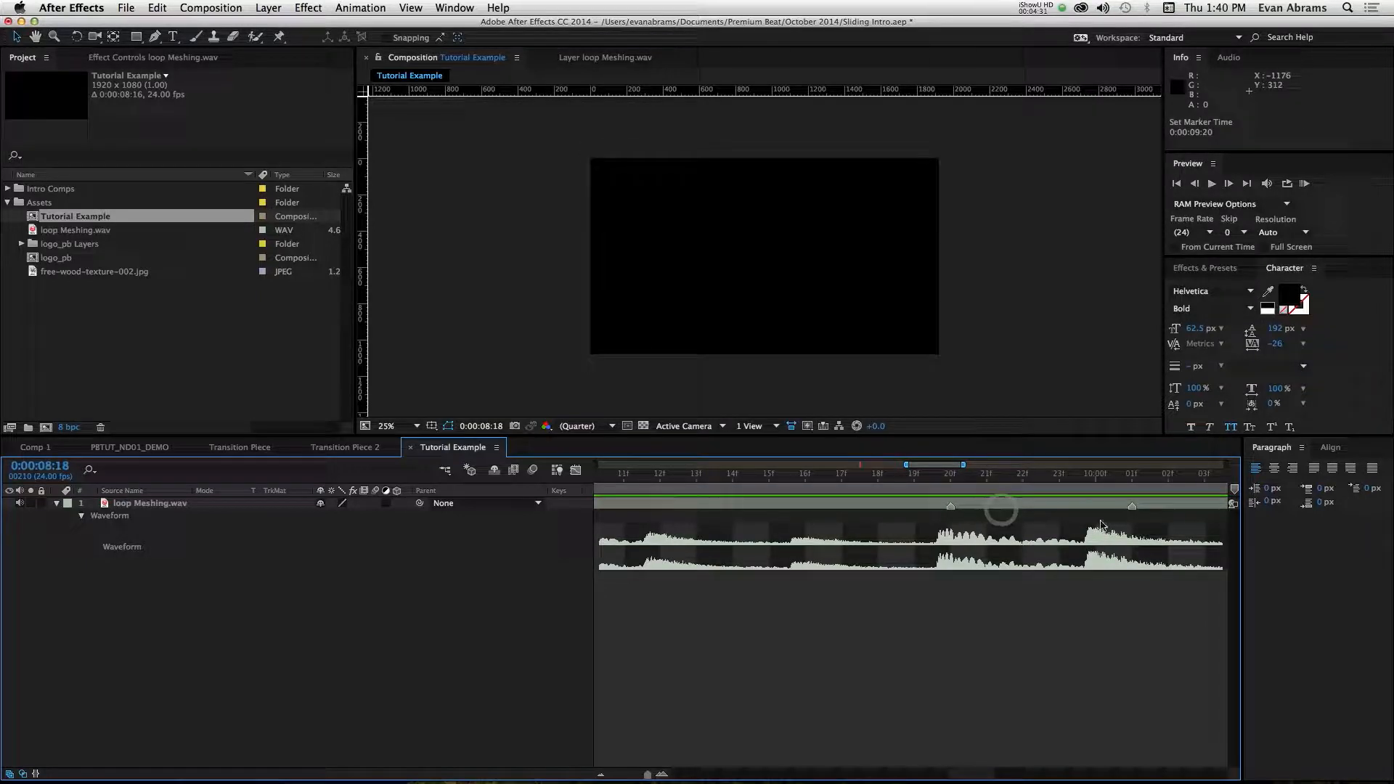
{"action": "left_click_drag", "start_coordinate": [1131, 508], "coordinate": [1096, 515]}
{"action": "scroll", "coordinate": [1131, 517], "scroll_direction": "down", "scroll_amount": 2}
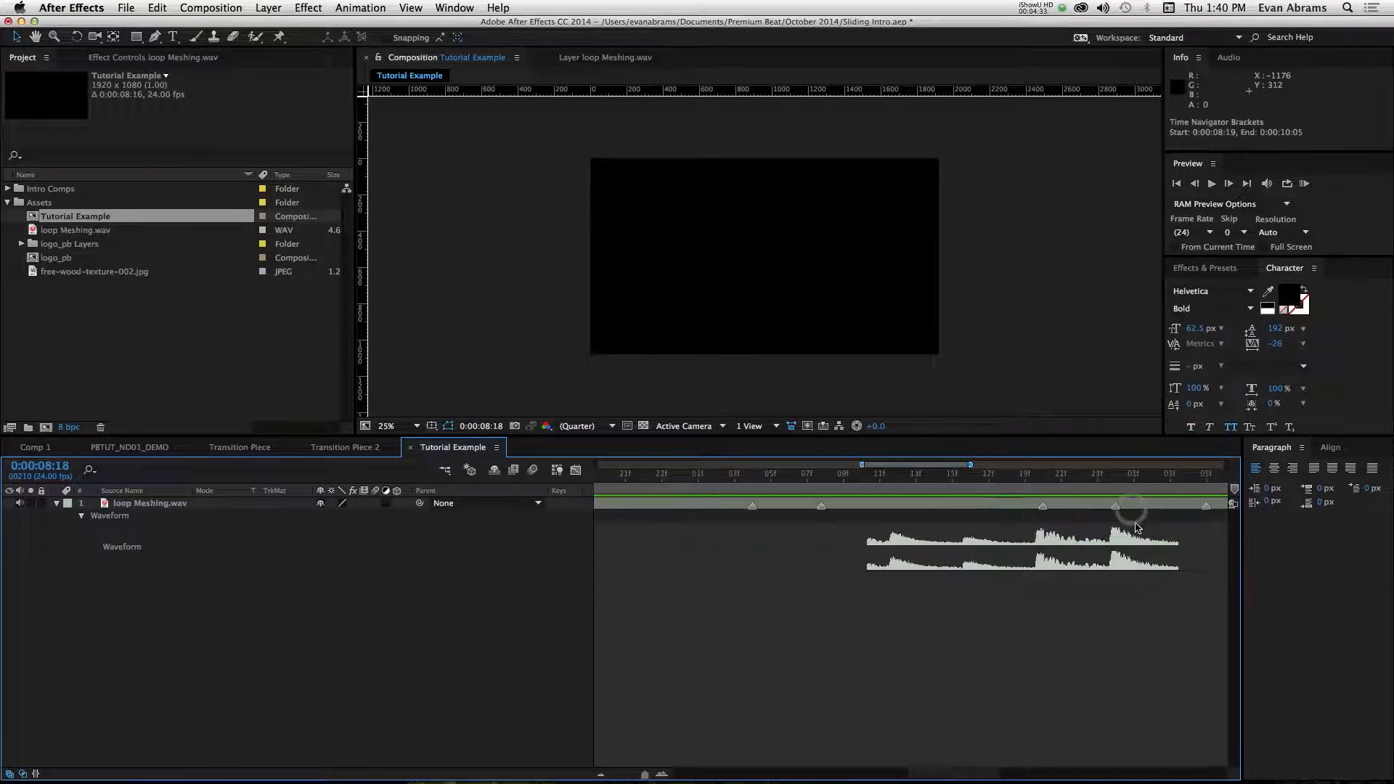
{"action": "left_click_drag", "start_coordinate": [1185, 509], "coordinate": [1167, 509]}
{"action": "scroll", "coordinate": [1129, 528], "scroll_direction": "down", "scroll_amount": 5}
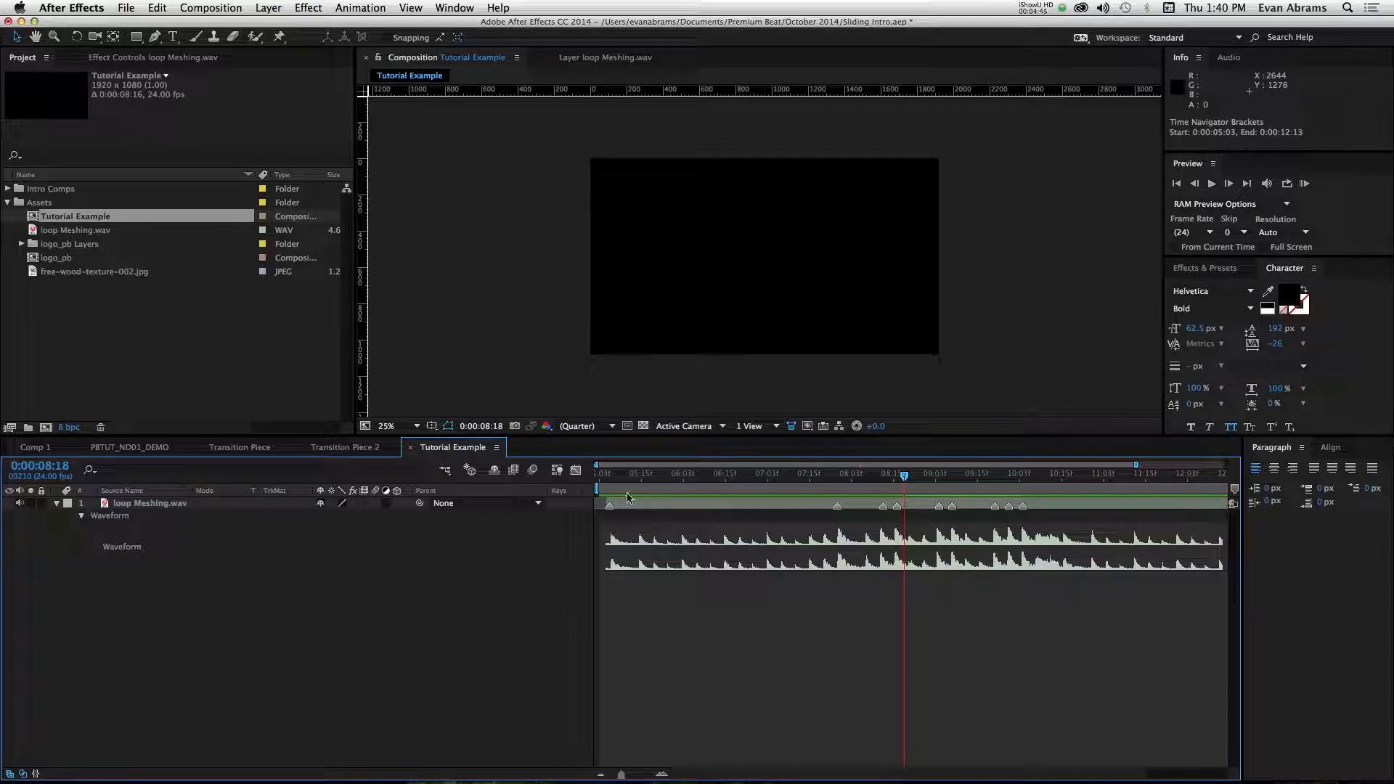
{"action": "left_click", "coordinate": [603, 491]}
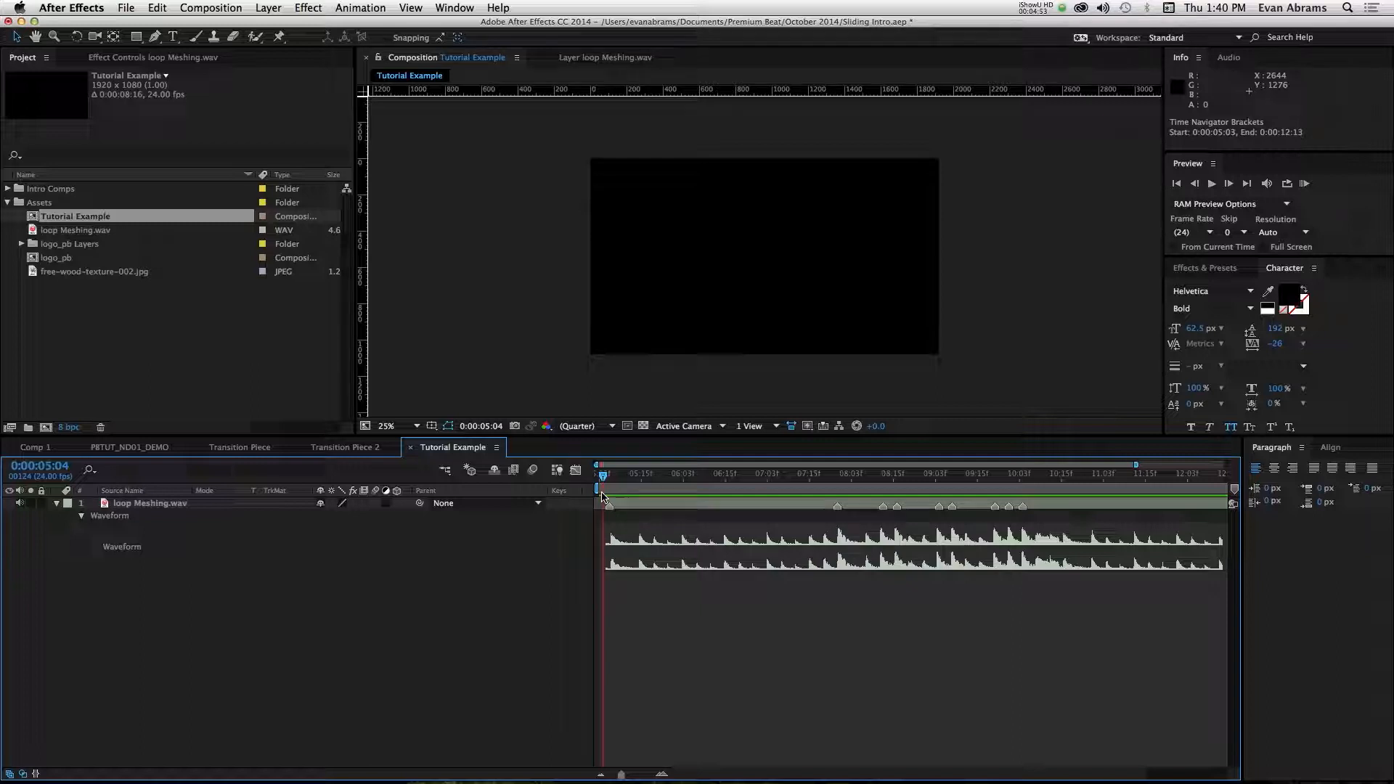
{"action": "key", "text": "space"}
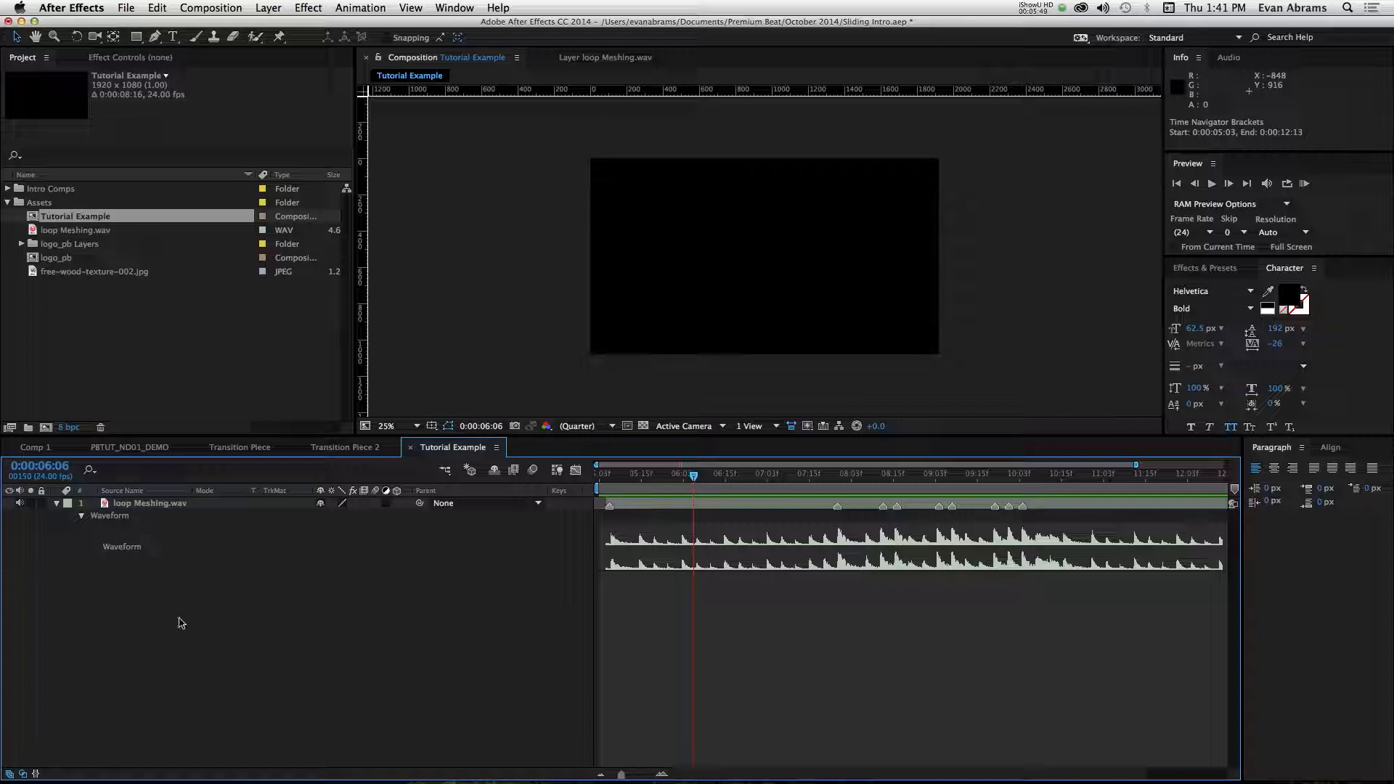
Create a white rectangle shape layer filling the composition frame and set its rotation to 30°.
{"action": "double_click", "coordinate": [135, 37]}
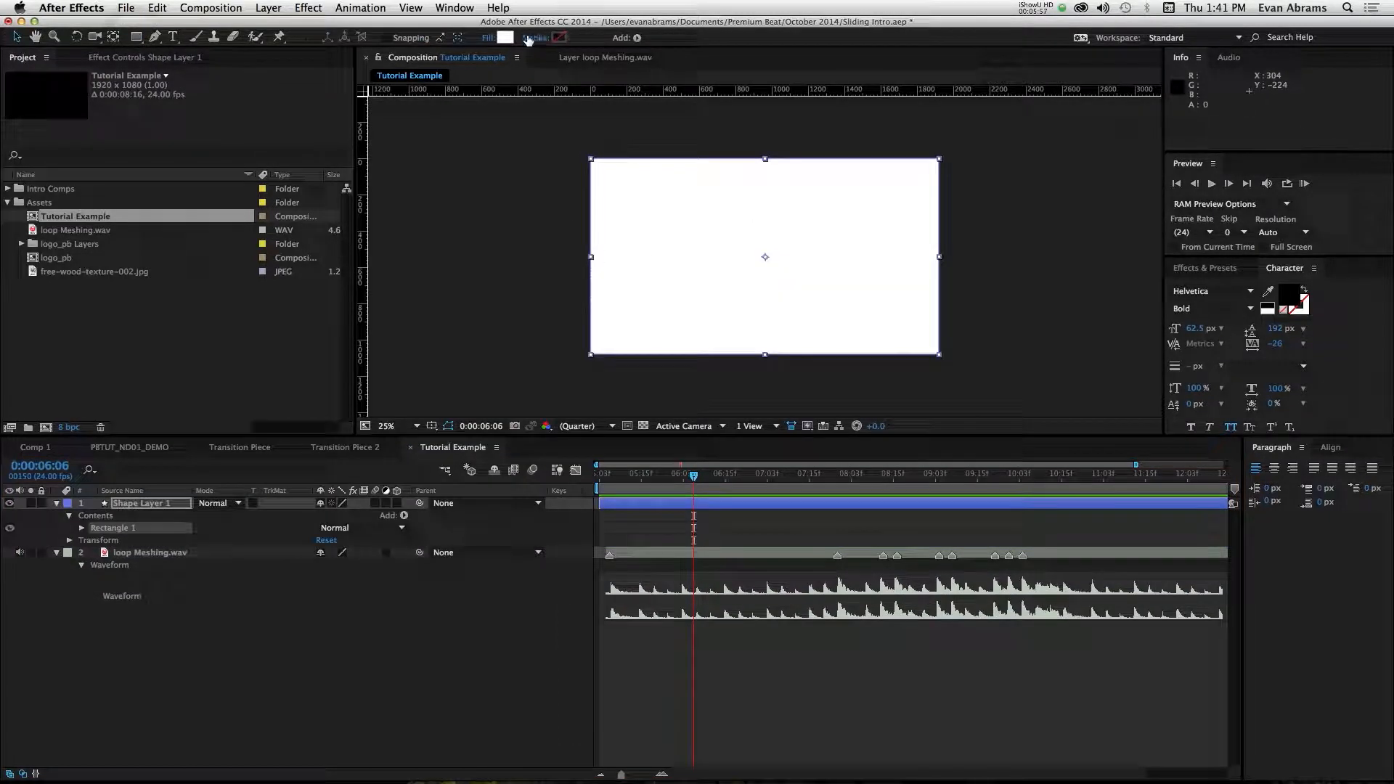
{"action": "left_click", "coordinate": [93, 534]}
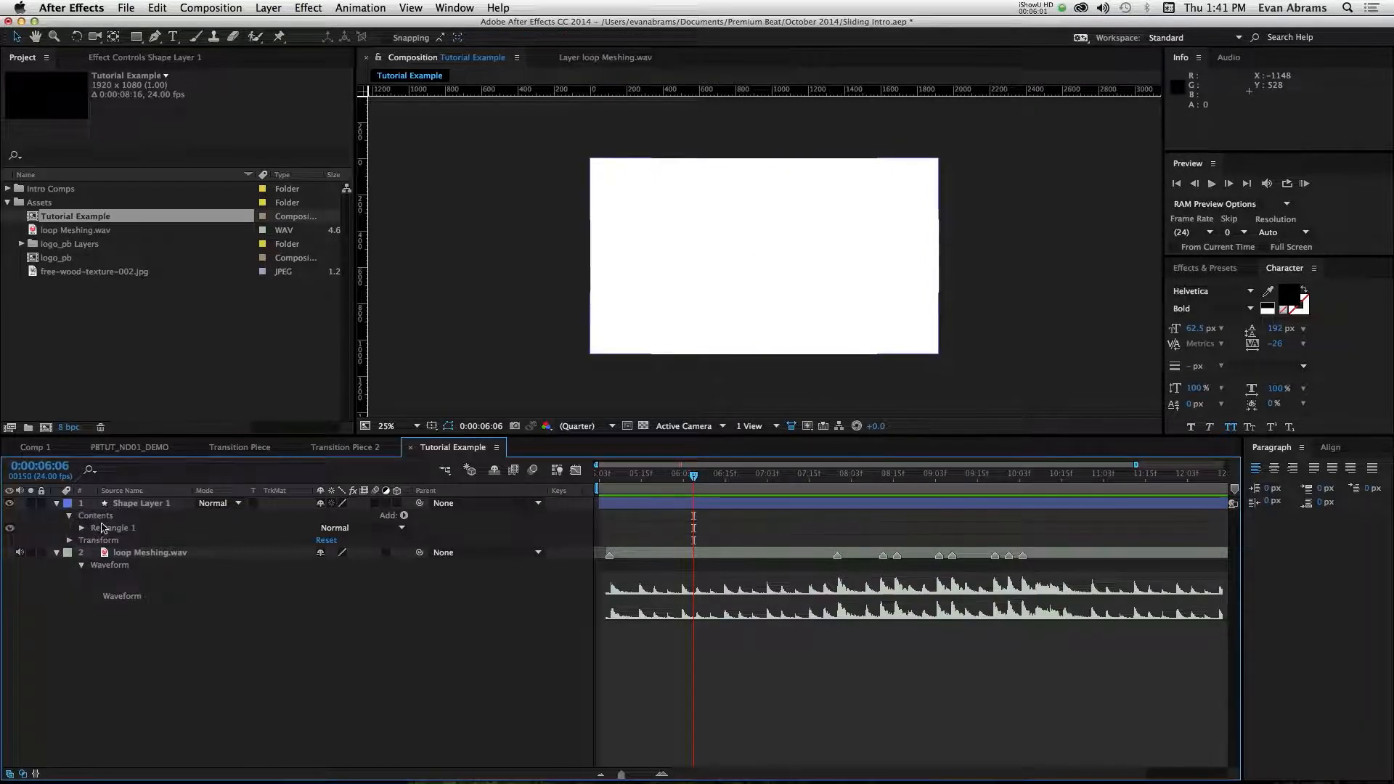
{"action": "left_click", "coordinate": [129, 504]}
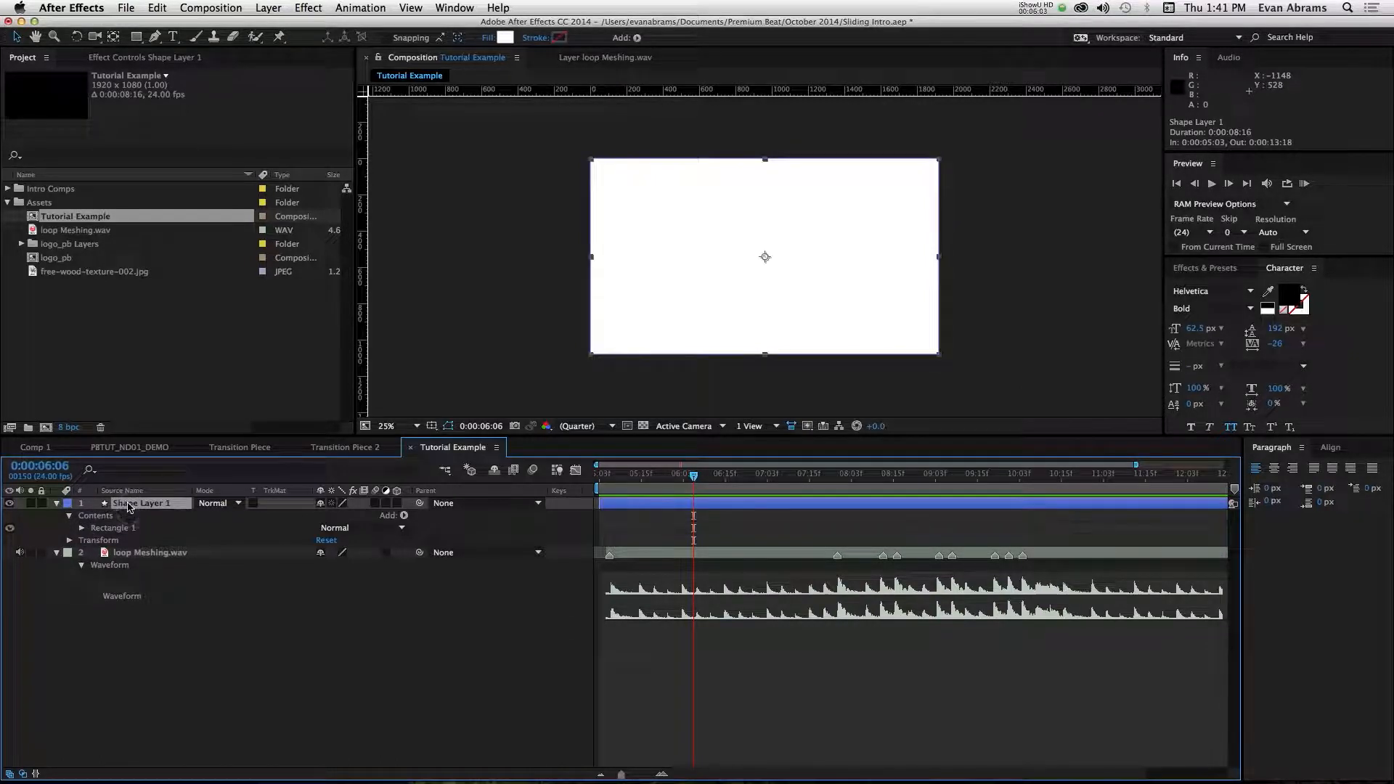
{"action": "key", "text": "r"}
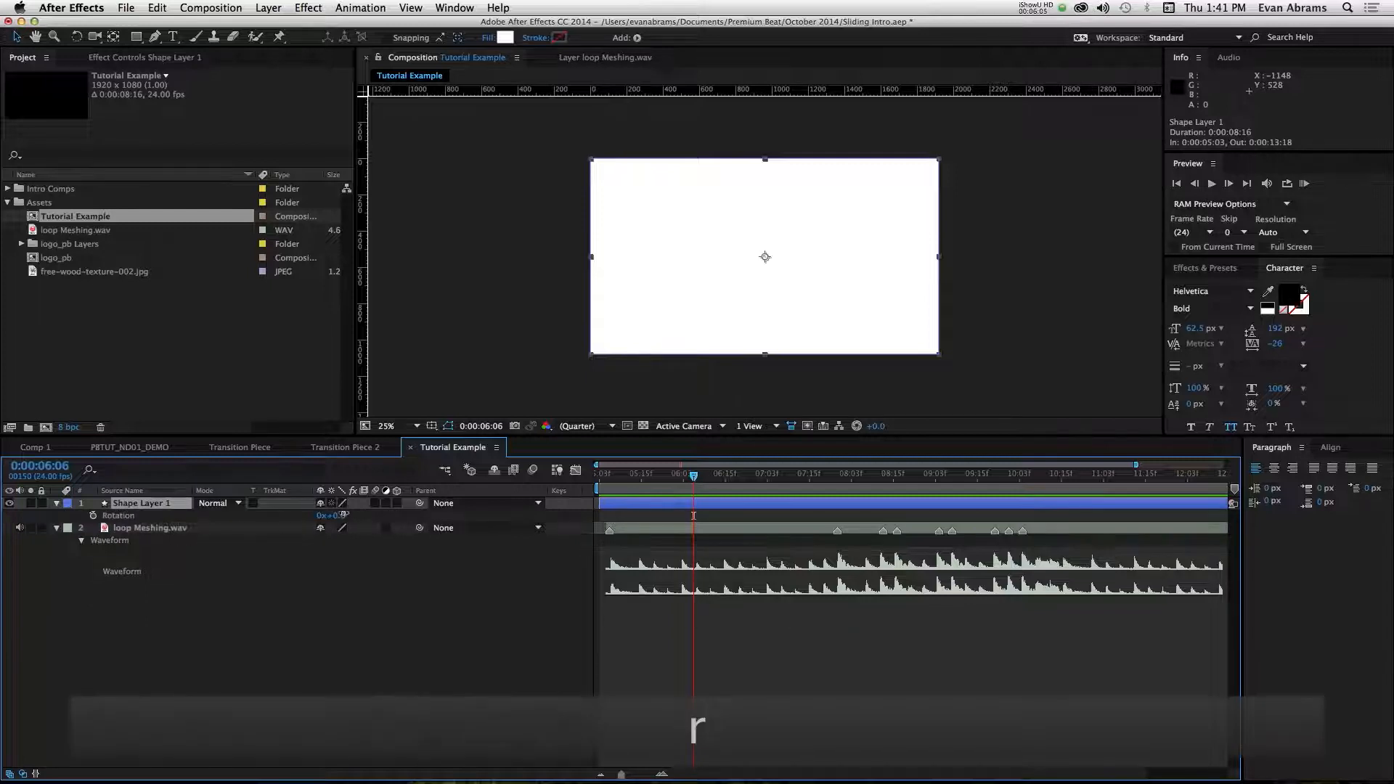
{"action": "type", "text": "30"}
{"action": "key", "text": "Return"}
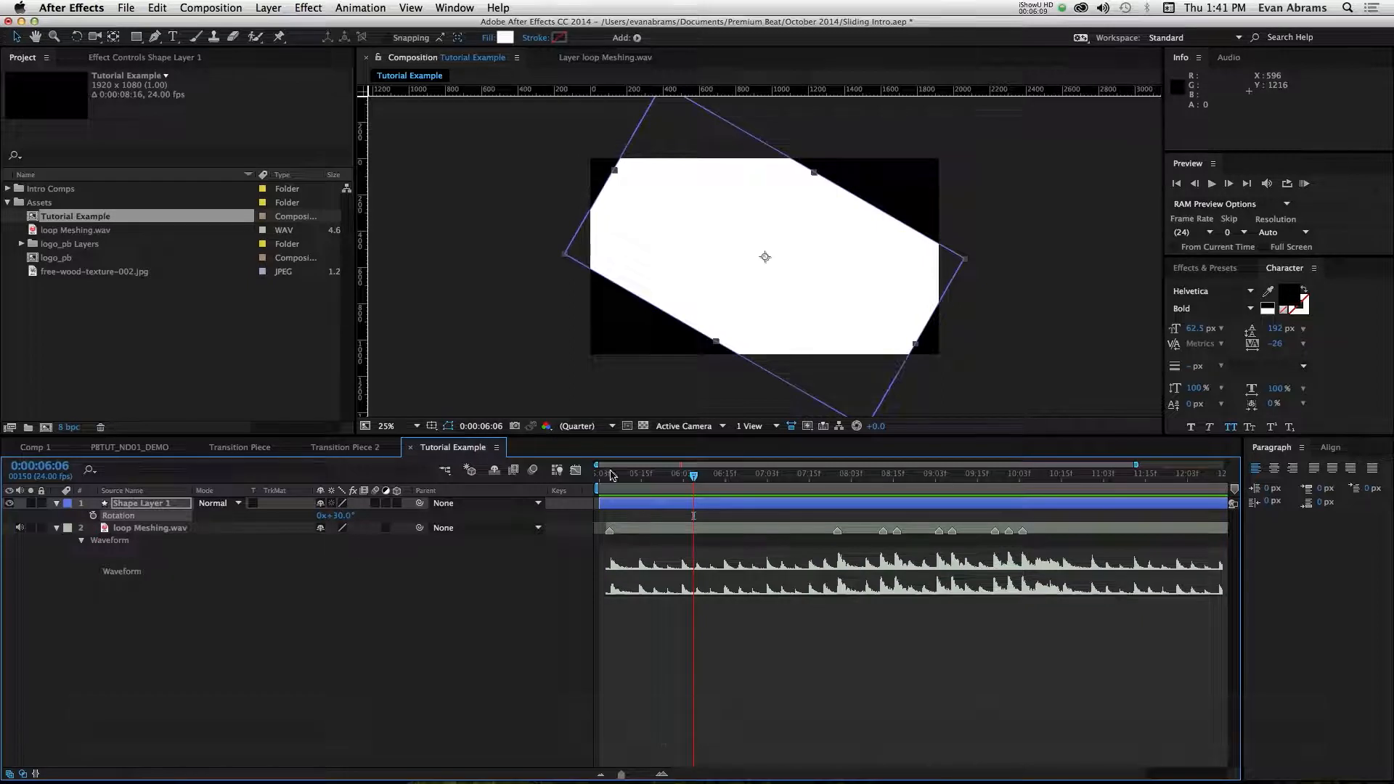
Unlink the Rectangle Path 1 size dimensions and increase the rectangle's height to about 3751.
{"action": "left_click_drag", "start_coordinate": [616, 474], "coordinate": [680, 478]}
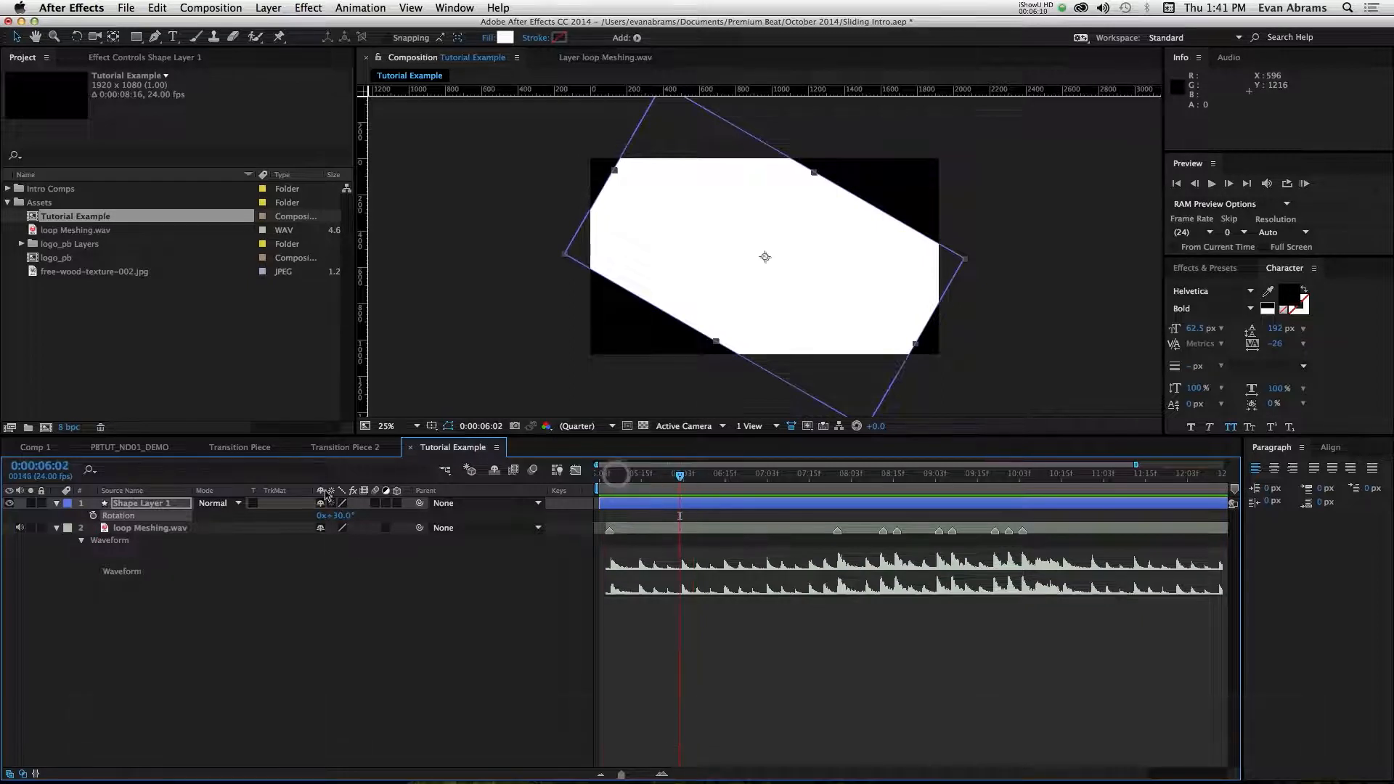
{"action": "left_click", "coordinate": [57, 503]}
{"action": "left_click", "coordinate": [57, 503]}
{"action": "left_click", "coordinate": [69, 515]}
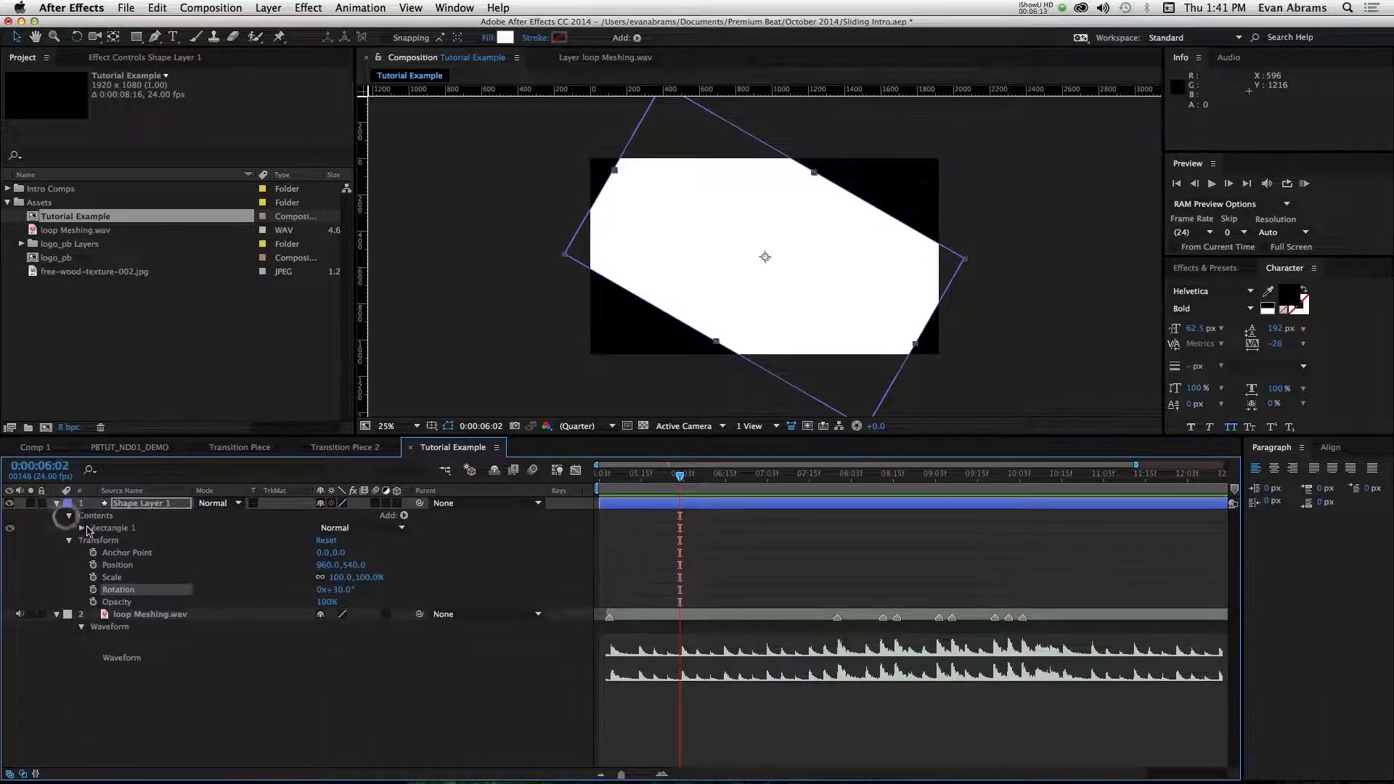
{"action": "left_click", "coordinate": [83, 528]}
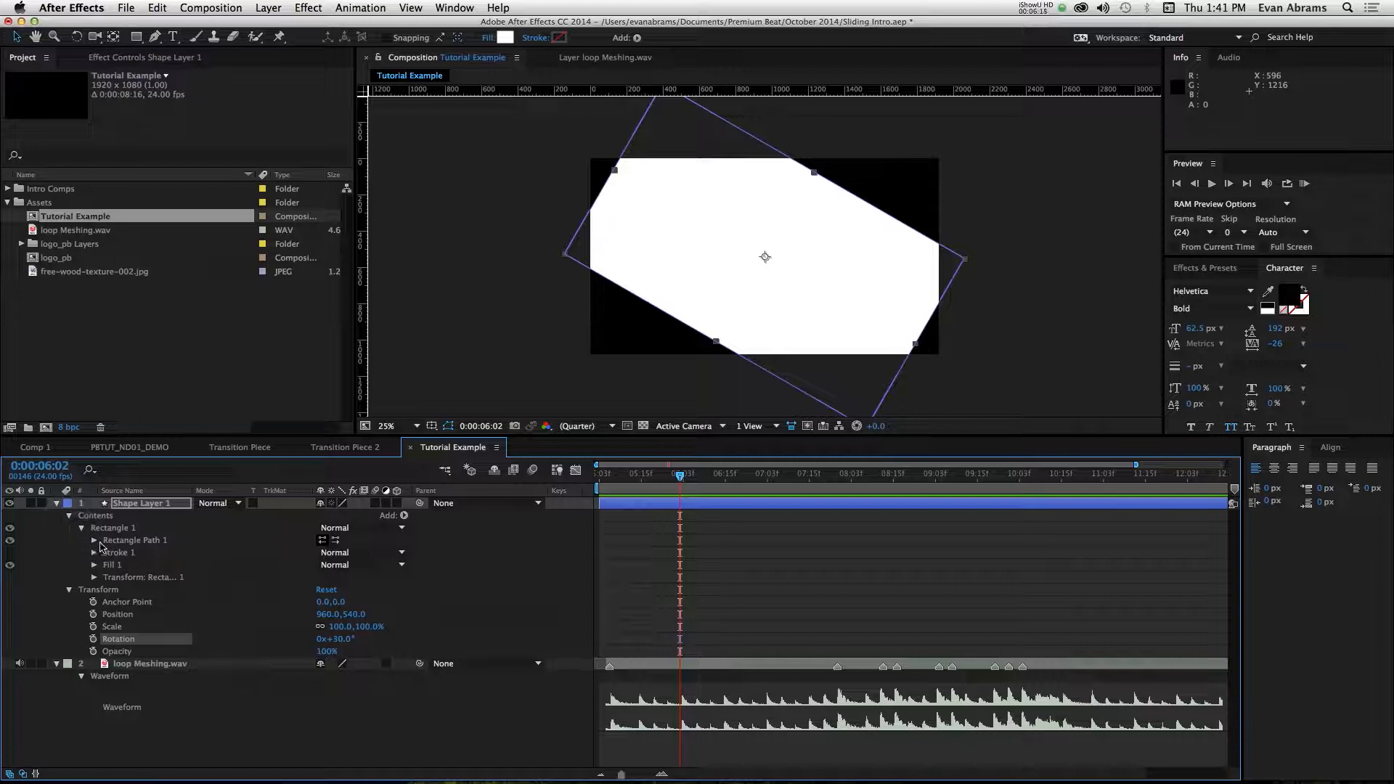
{"action": "left_click", "coordinate": [95, 541]}
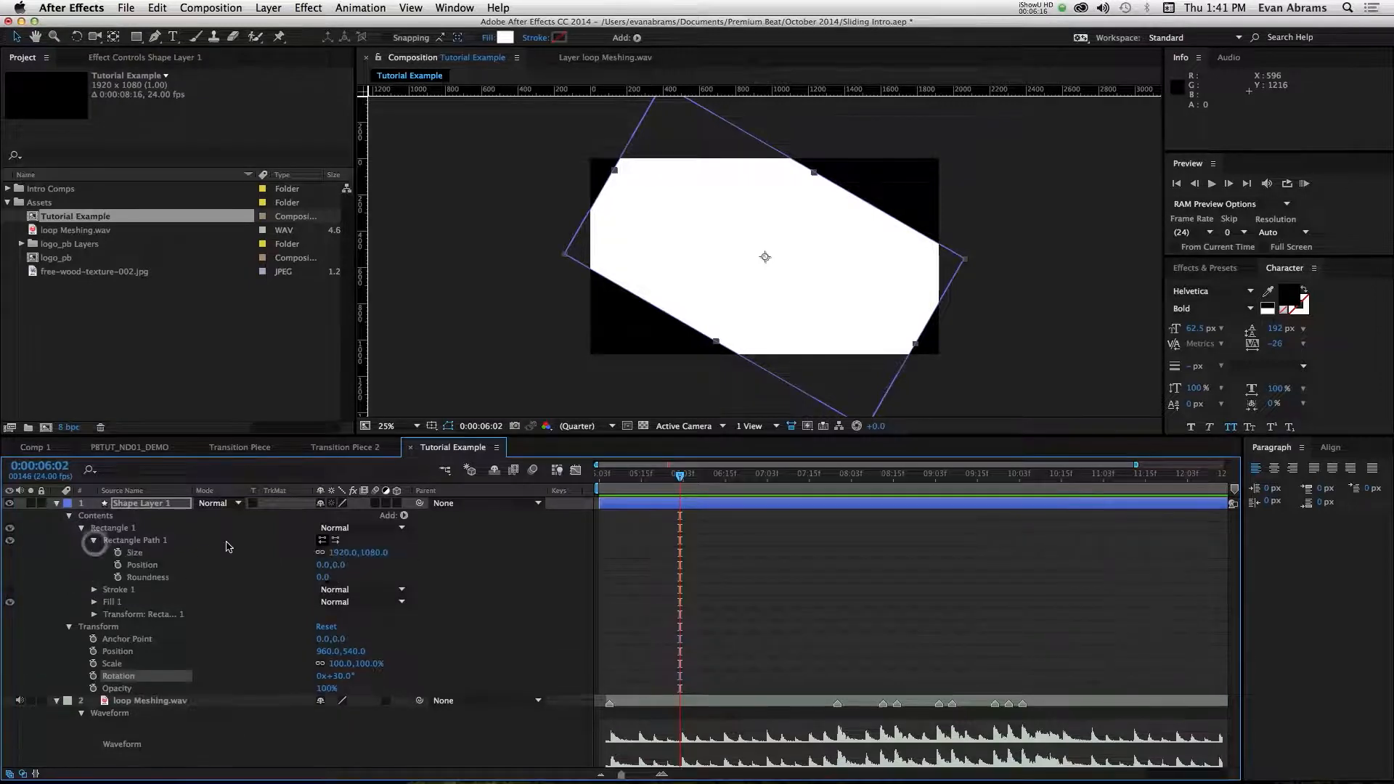
{"action": "left_click", "coordinate": [320, 553]}
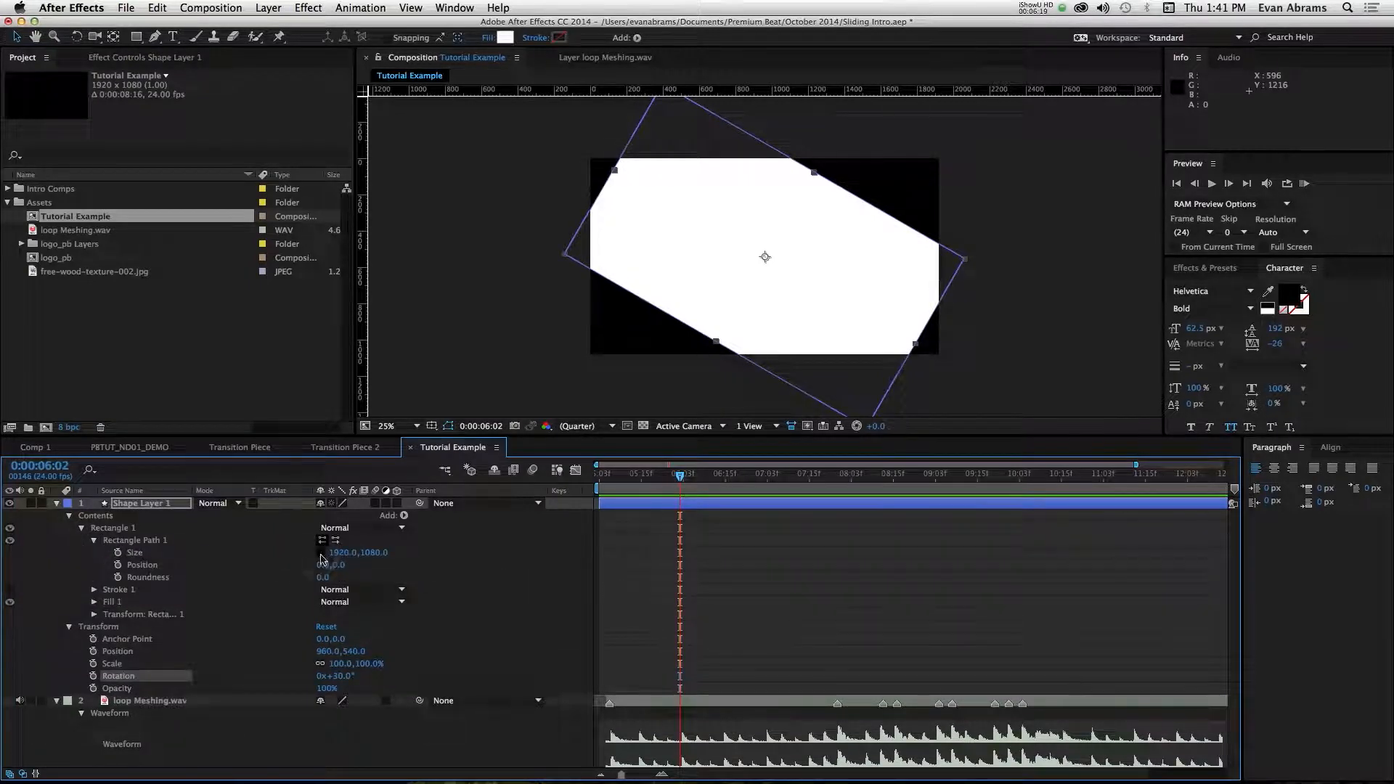
{"action": "left_click_drag", "start_coordinate": [369, 563], "coordinate": [682, 544]}
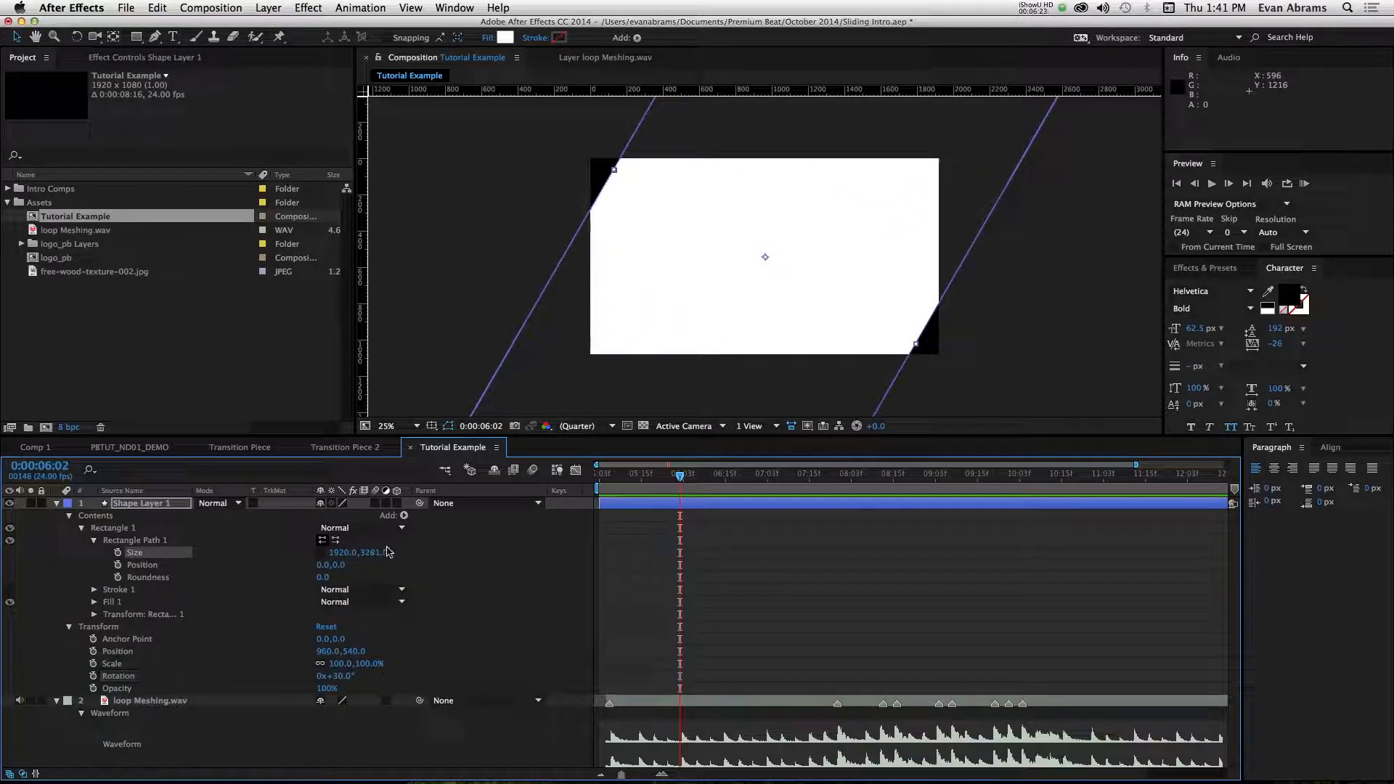
Set the Rectangle Path 1 width to 0 and add a size keyframe at 0:00:05:03.
{"action": "left_click", "coordinate": [350, 554]}
{"action": "type", "text": "0"}
{"action": "key", "text": "Return"}
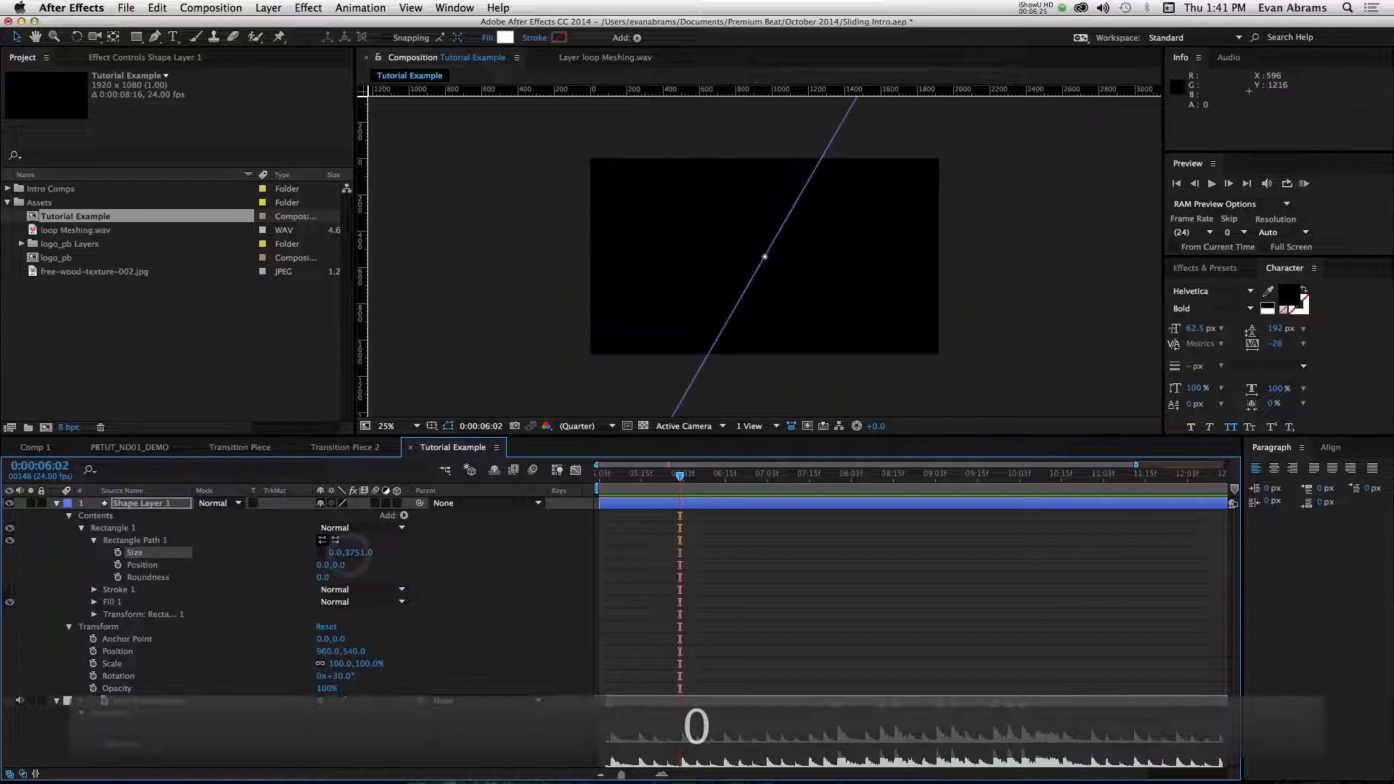
{"action": "key", "text": "Home"}
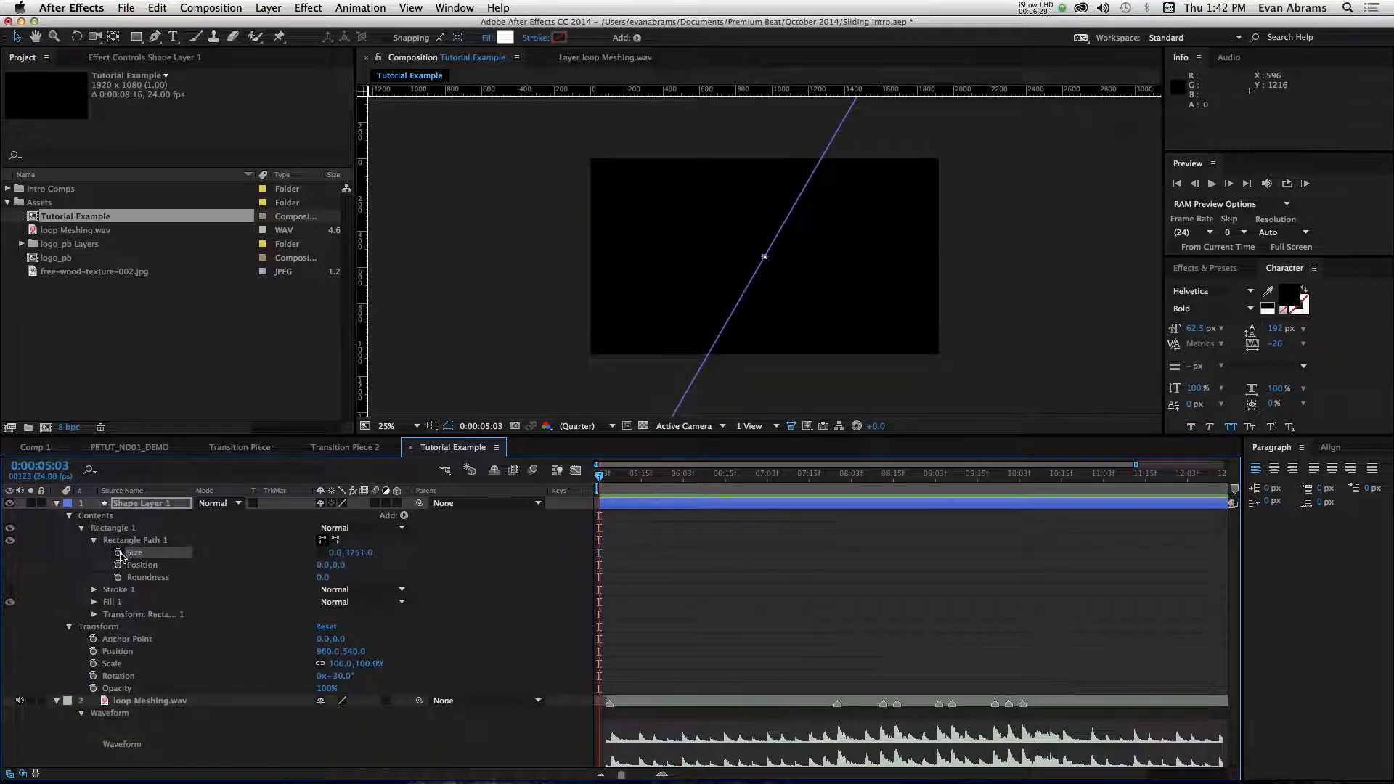
{"action": "left_click", "coordinate": [118, 553]}
{"action": "scroll", "coordinate": [653, 555], "scroll_direction": "up", "scroll_amount": 3}
{"action": "scroll", "coordinate": [637, 558], "scroll_direction": "left", "scroll_amount": 3}
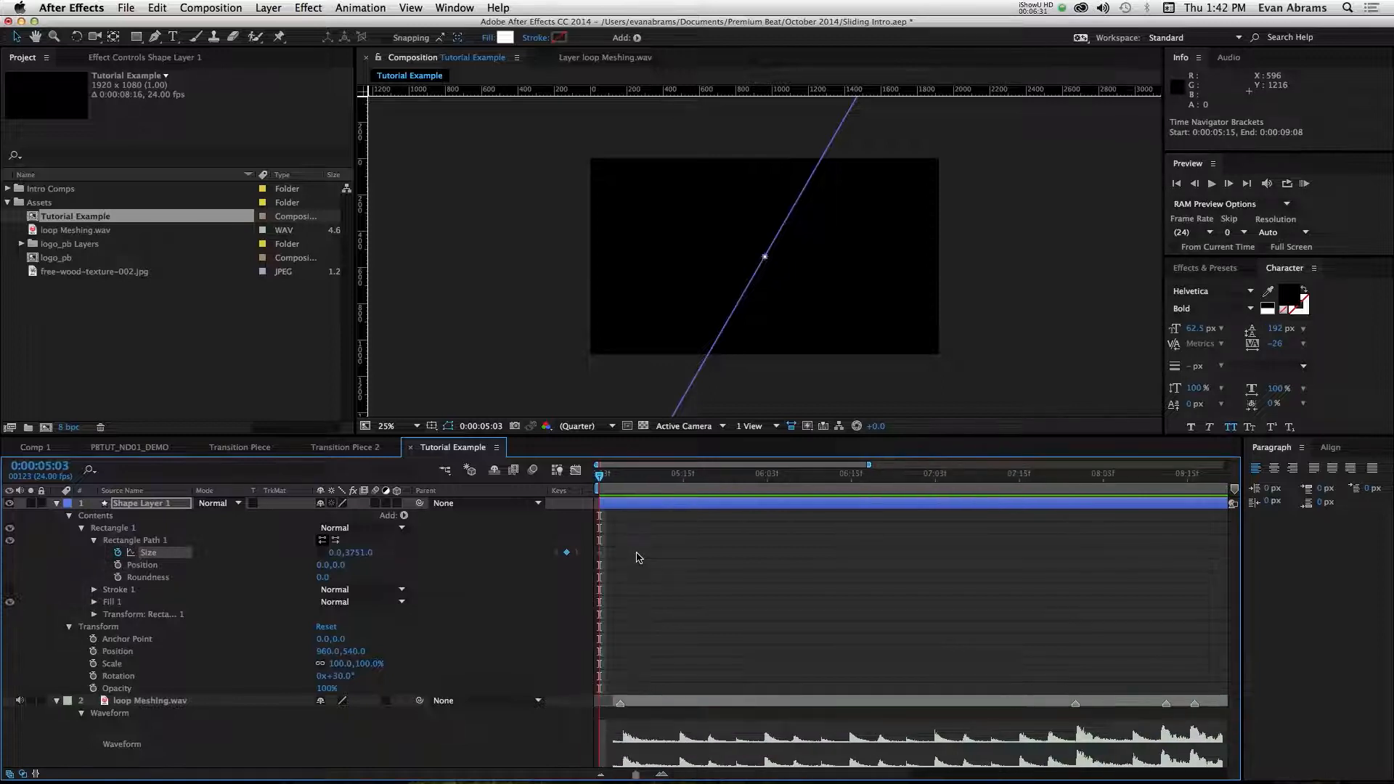
Set the Rectangle Path 1 width to 500 at 0:00:06:15 as a second size keyframe.
{"action": "left_click_drag", "start_coordinate": [614, 483], "coordinate": [856, 472]}
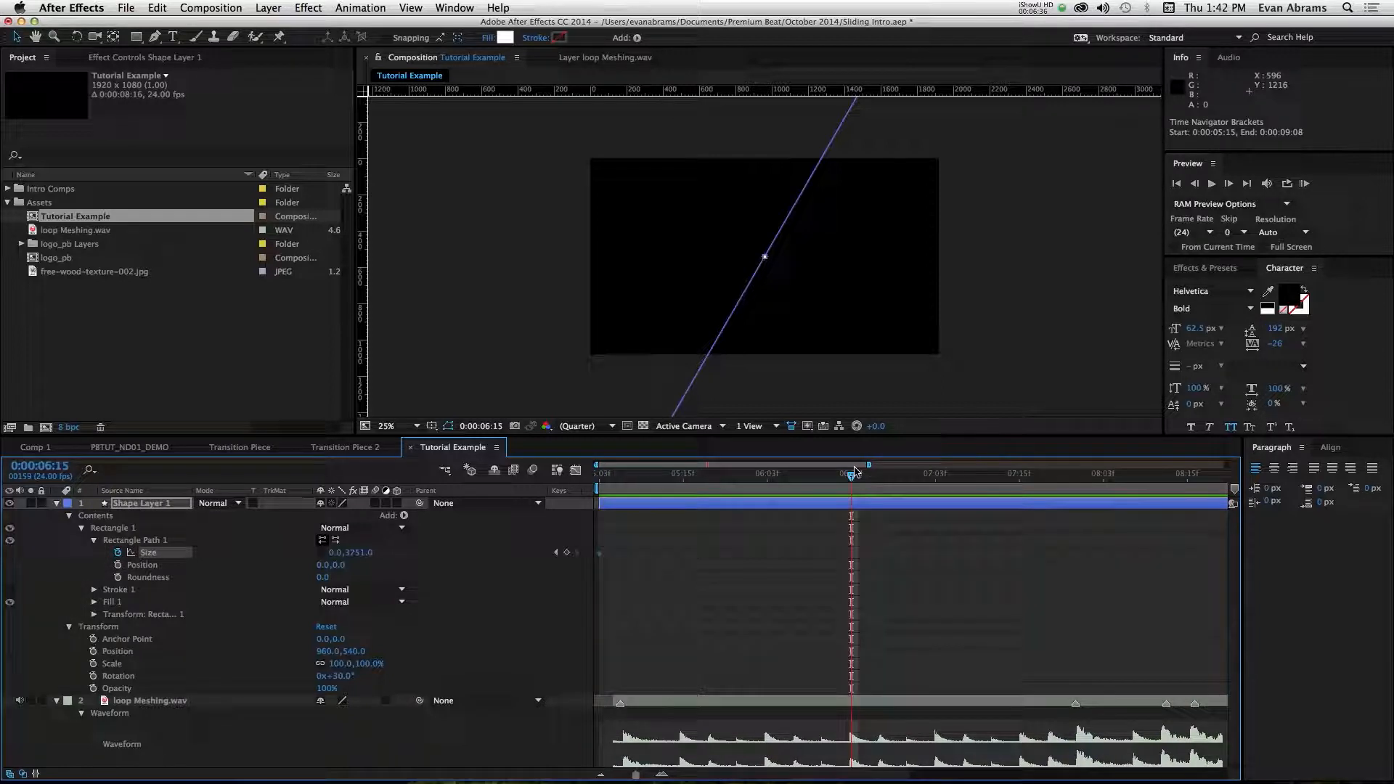
{"action": "left_click", "coordinate": [334, 553]}
{"action": "type", "text": "00.0"}
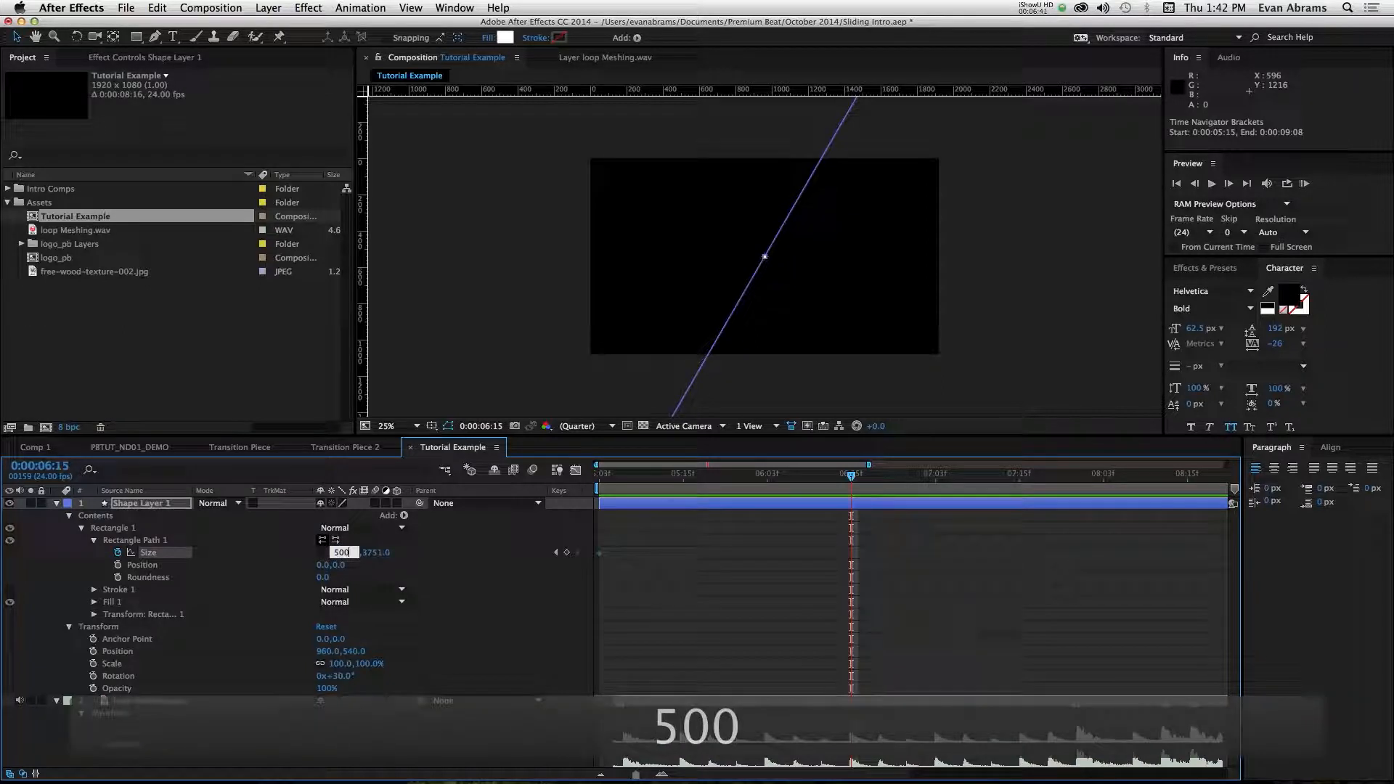
{"action": "key", "text": "Return"}
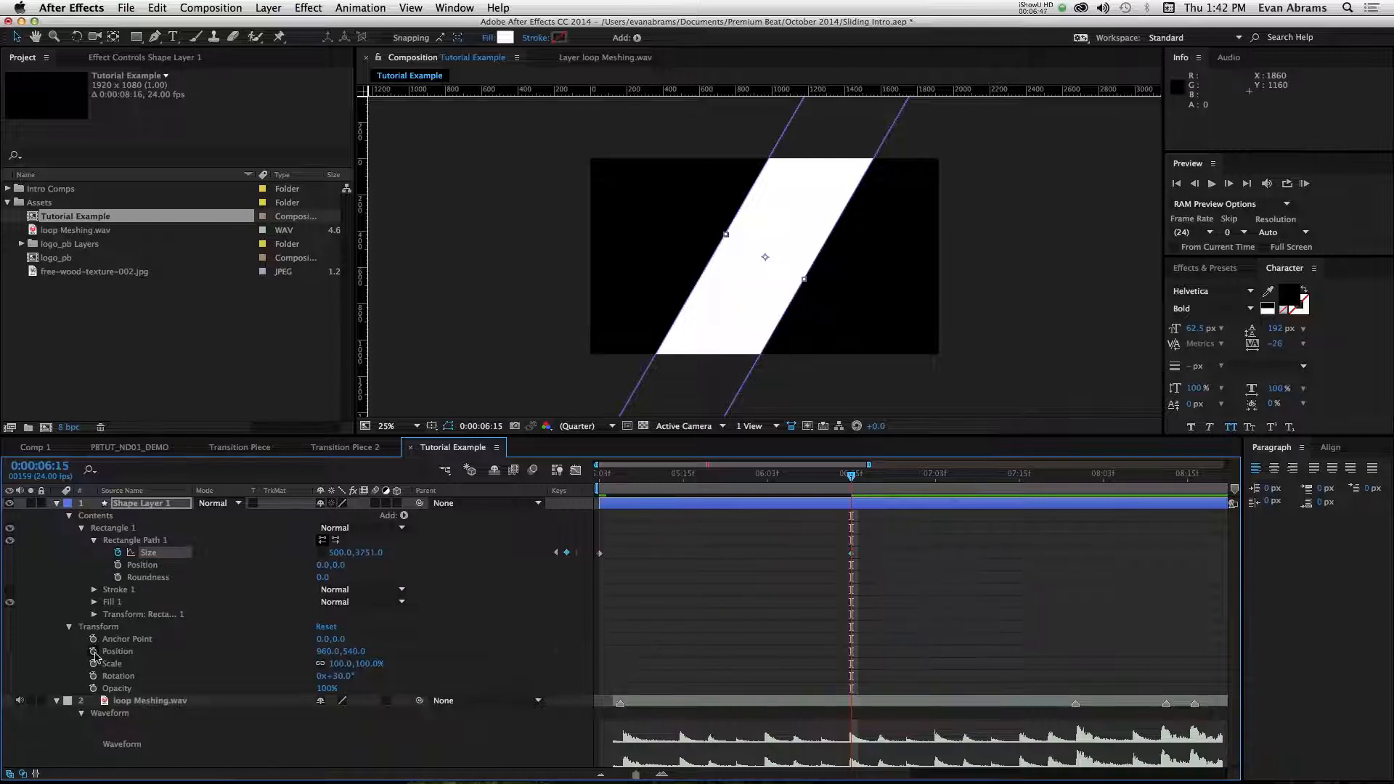
Keyframe the shape layer's Position horizontally: about X -636 at 0:00:06:15, 536 at 0:00:05:03 and 1295 at 0:00:05:19, keeping Y at 540.
{"action": "left_click", "coordinate": [94, 653]}
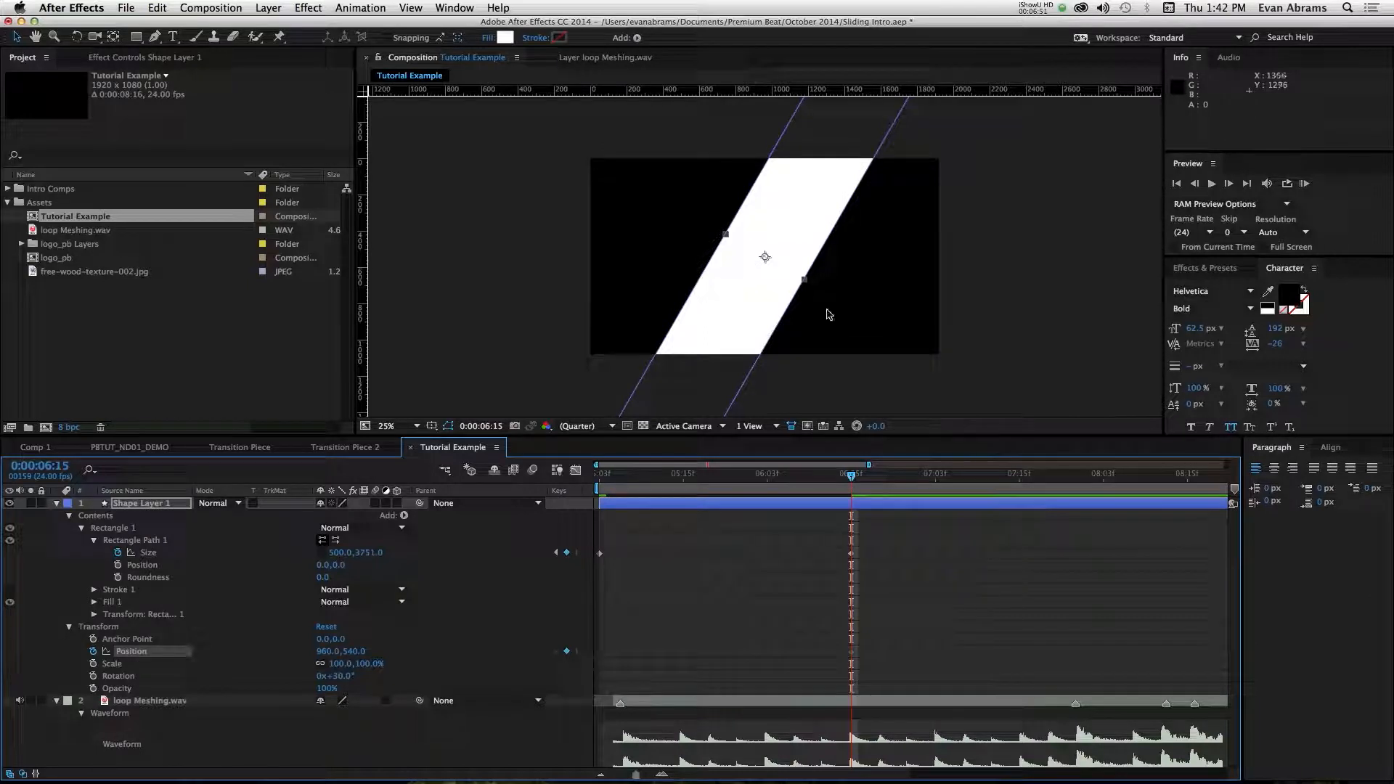
{"action": "left_click_drag", "start_coordinate": [752, 282], "coordinate": [459, 298]}
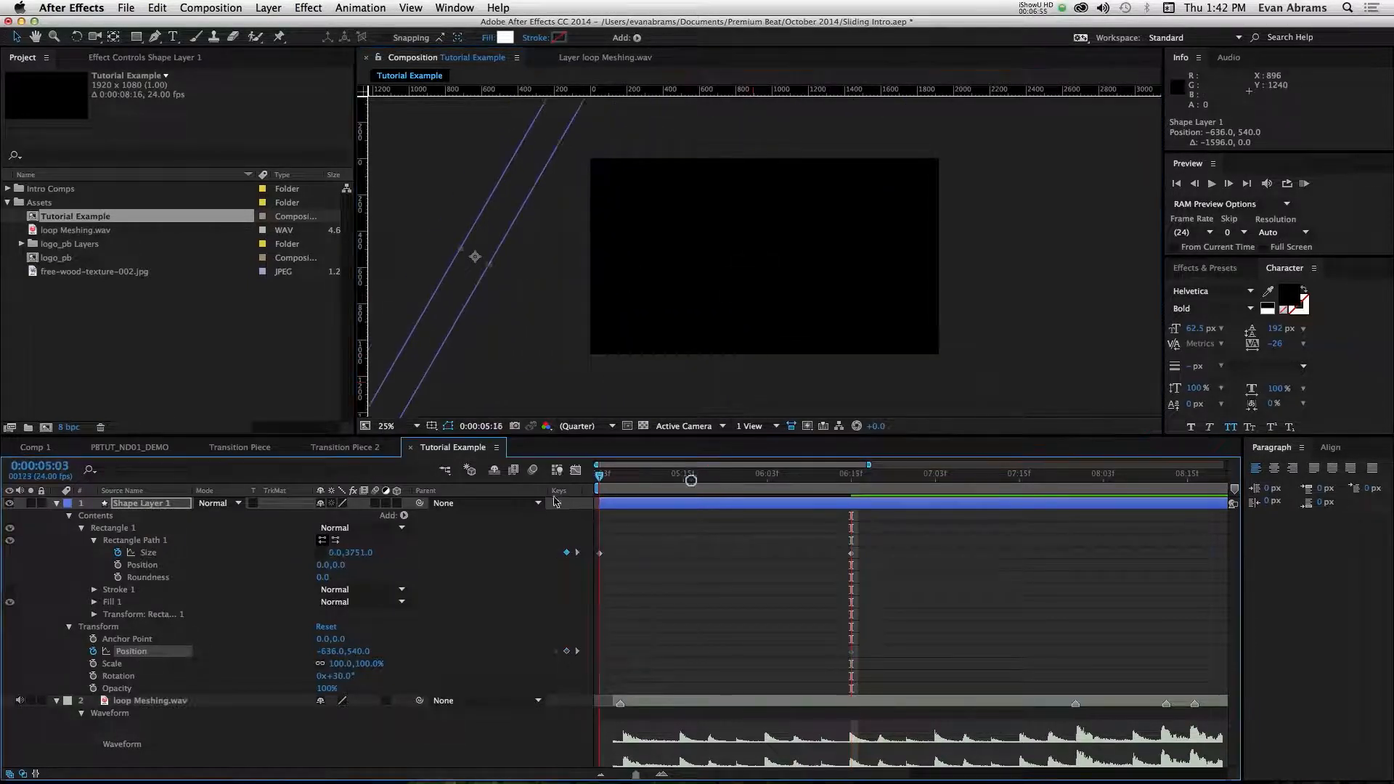
{"action": "key", "text": "j"}
{"action": "left_click_drag", "start_coordinate": [478, 259], "coordinate": [690, 271]}
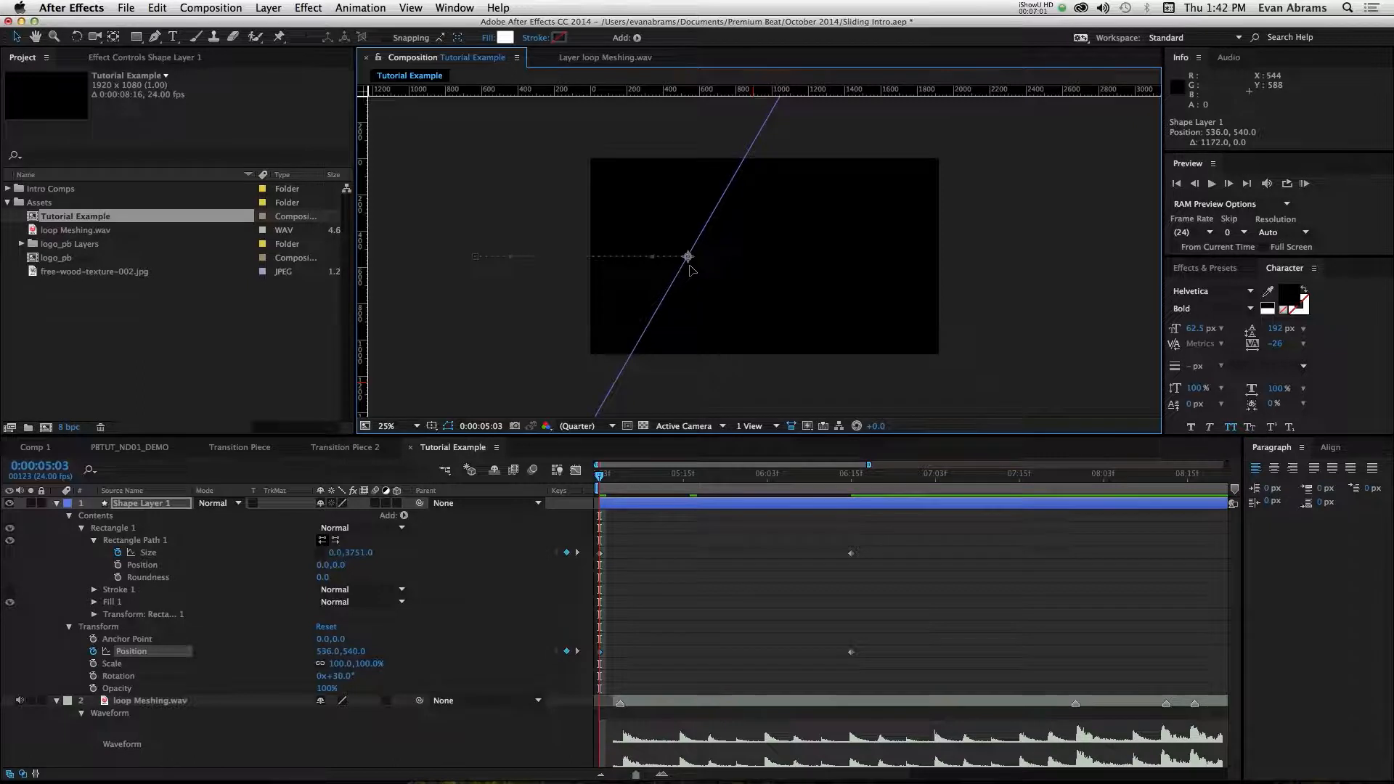
{"action": "left_click_drag", "start_coordinate": [672, 483], "coordinate": [711, 476]}
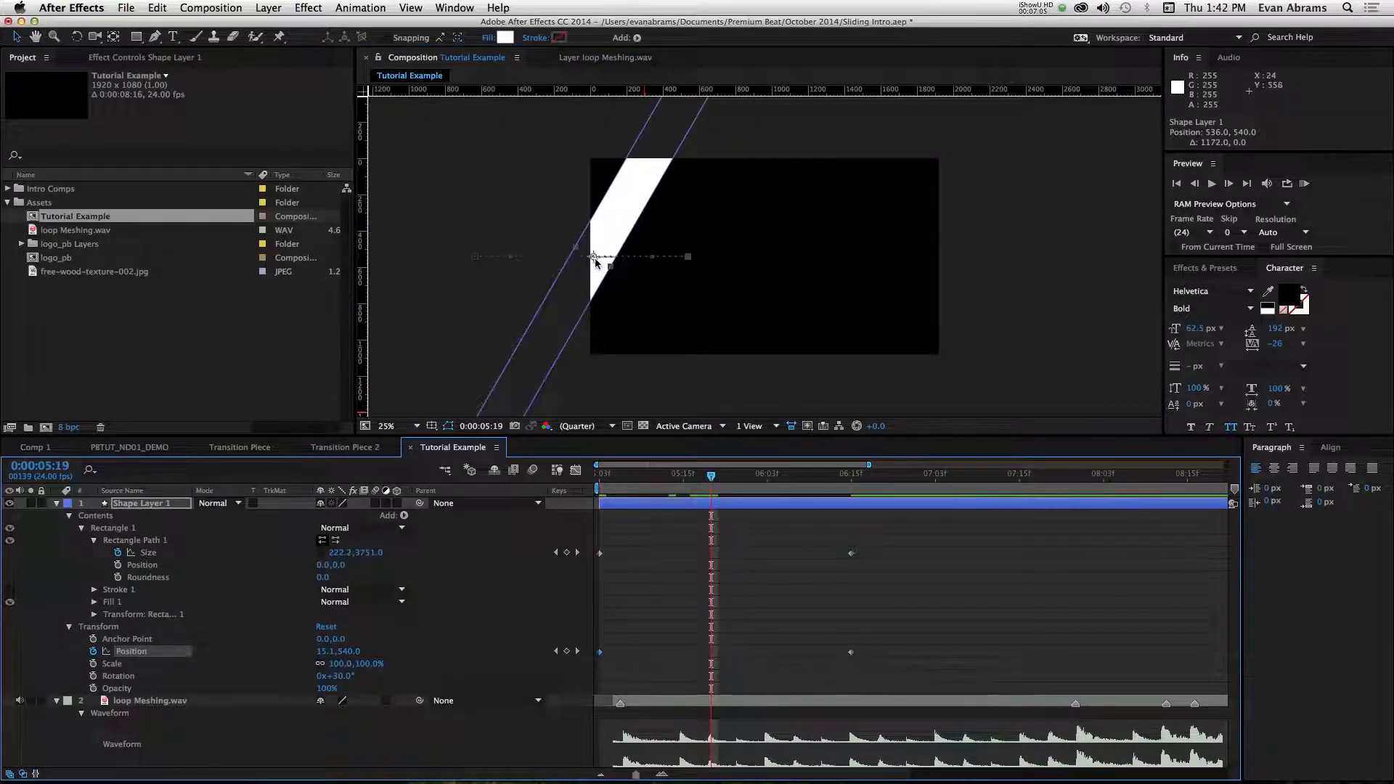
{"action": "left_click_drag", "start_coordinate": [595, 259], "coordinate": [828, 260]}
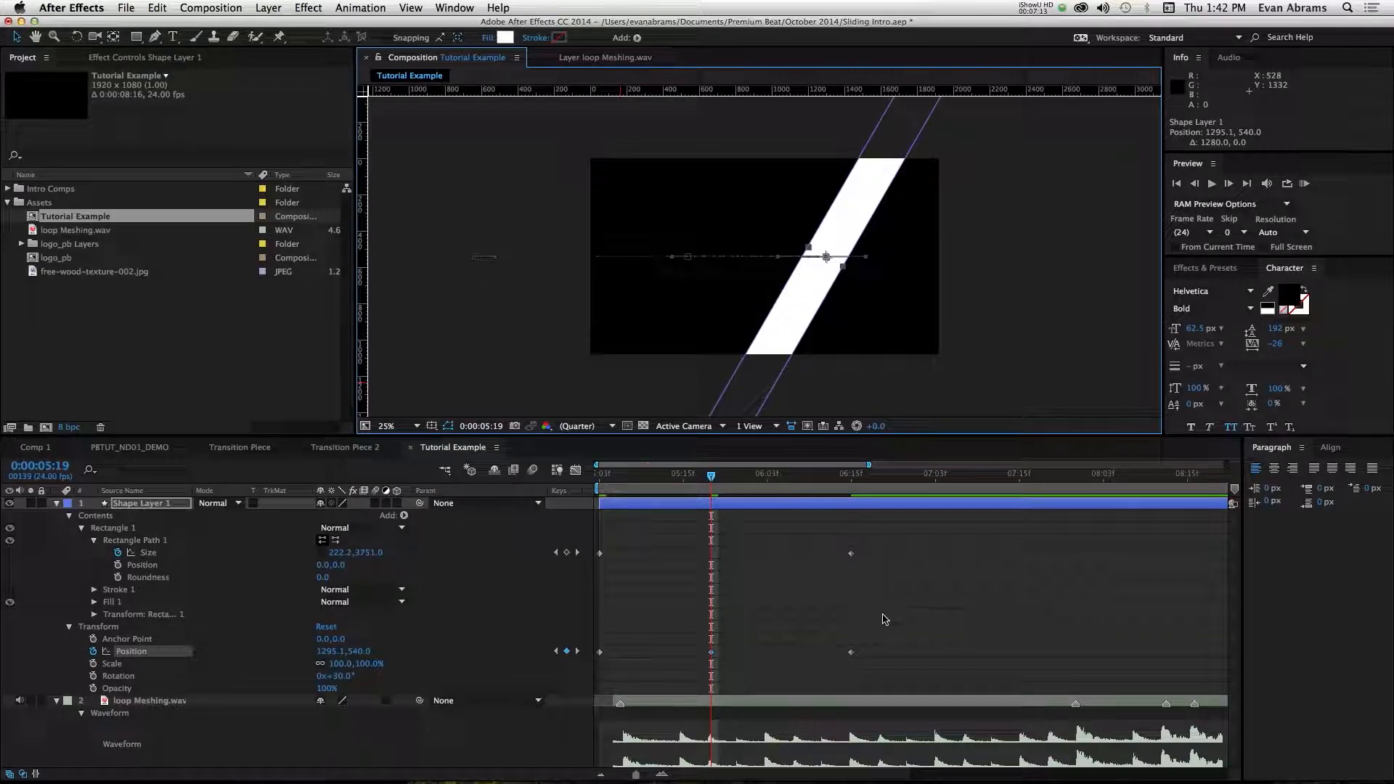
Apply Easy Ease to all three Position keyframes and both Size keyframes of the shape layer.
{"action": "left_click_drag", "start_coordinate": [887, 620], "coordinate": [597, 667]}
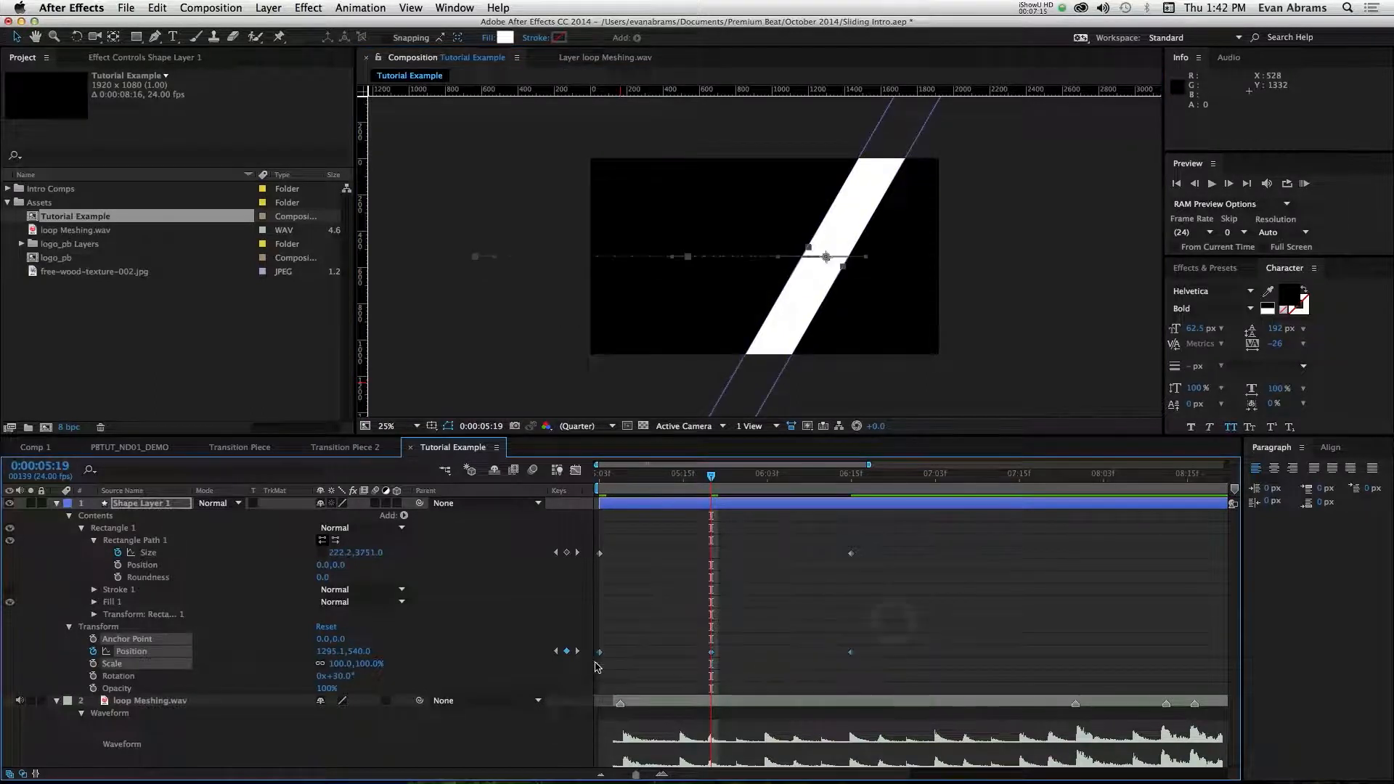
{"action": "key", "text": "F10"}
{"action": "key", "text": "F10"}
{"action": "key", "text": "F10"}
{"action": "key", "text": "F9"}
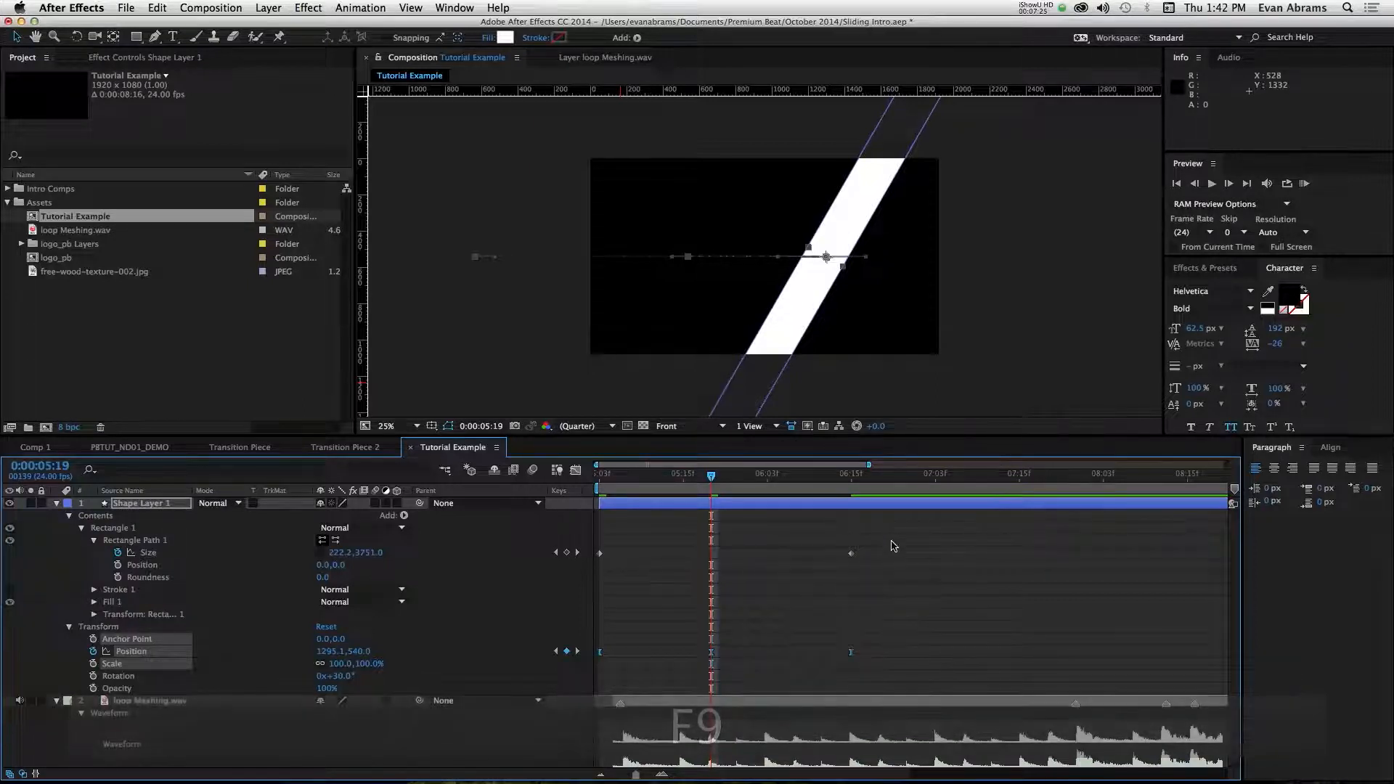
{"action": "left_click_drag", "start_coordinate": [897, 534], "coordinate": [589, 571]}
{"action": "key", "text": "F9"}
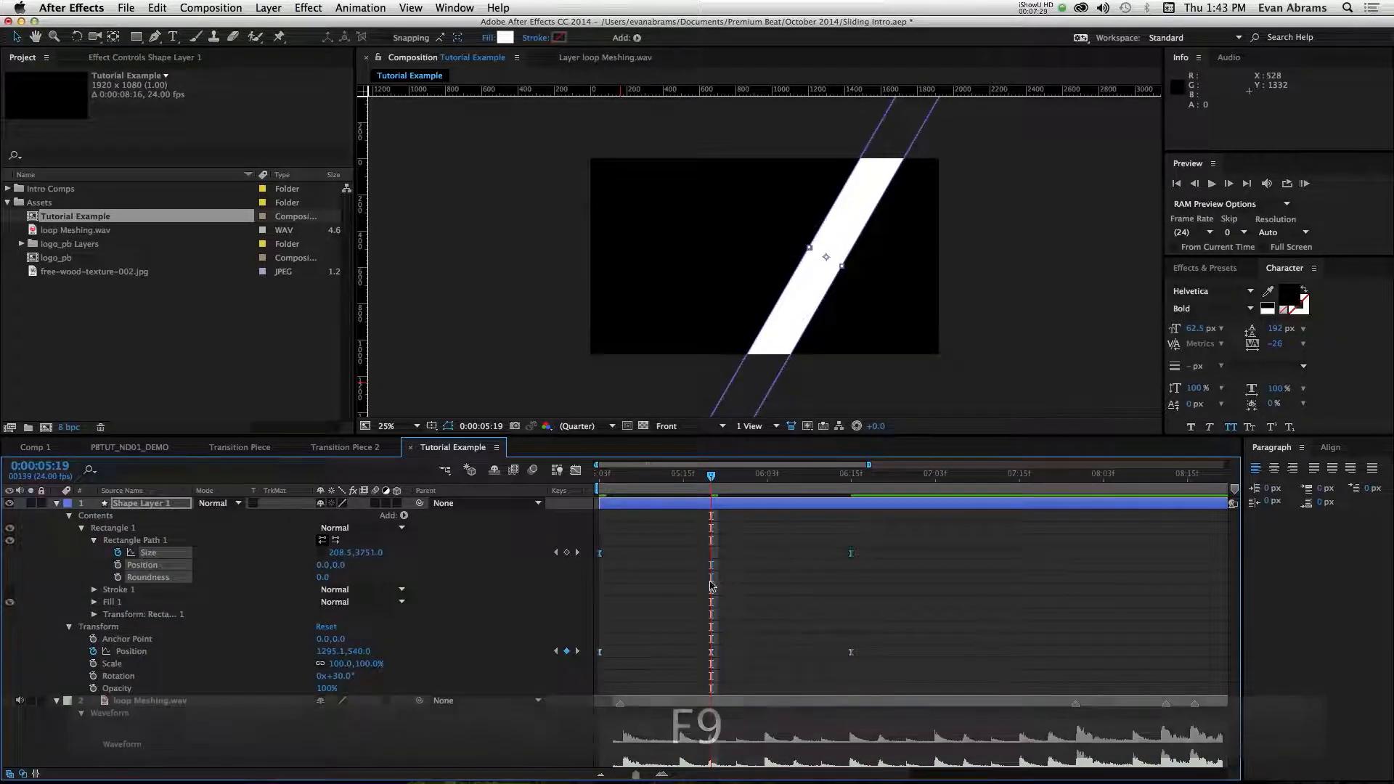
Reshape the Position speed graph by lengthening the middle keyframe's easing on both sides, so speed peaks near the outer keyframes, and preview it.
{"action": "left_click_drag", "start_coordinate": [885, 545], "coordinate": [563, 657]}
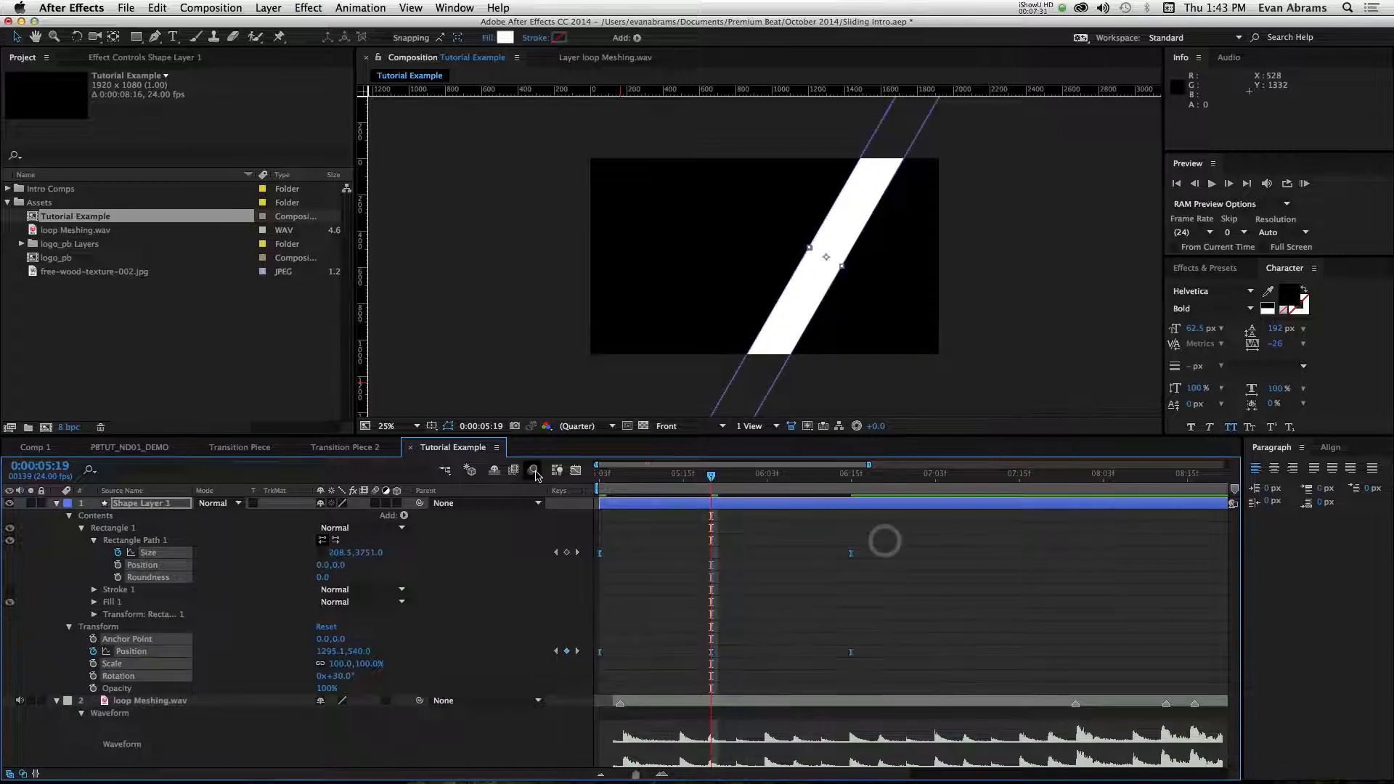
{"action": "left_click", "coordinate": [575, 470]}
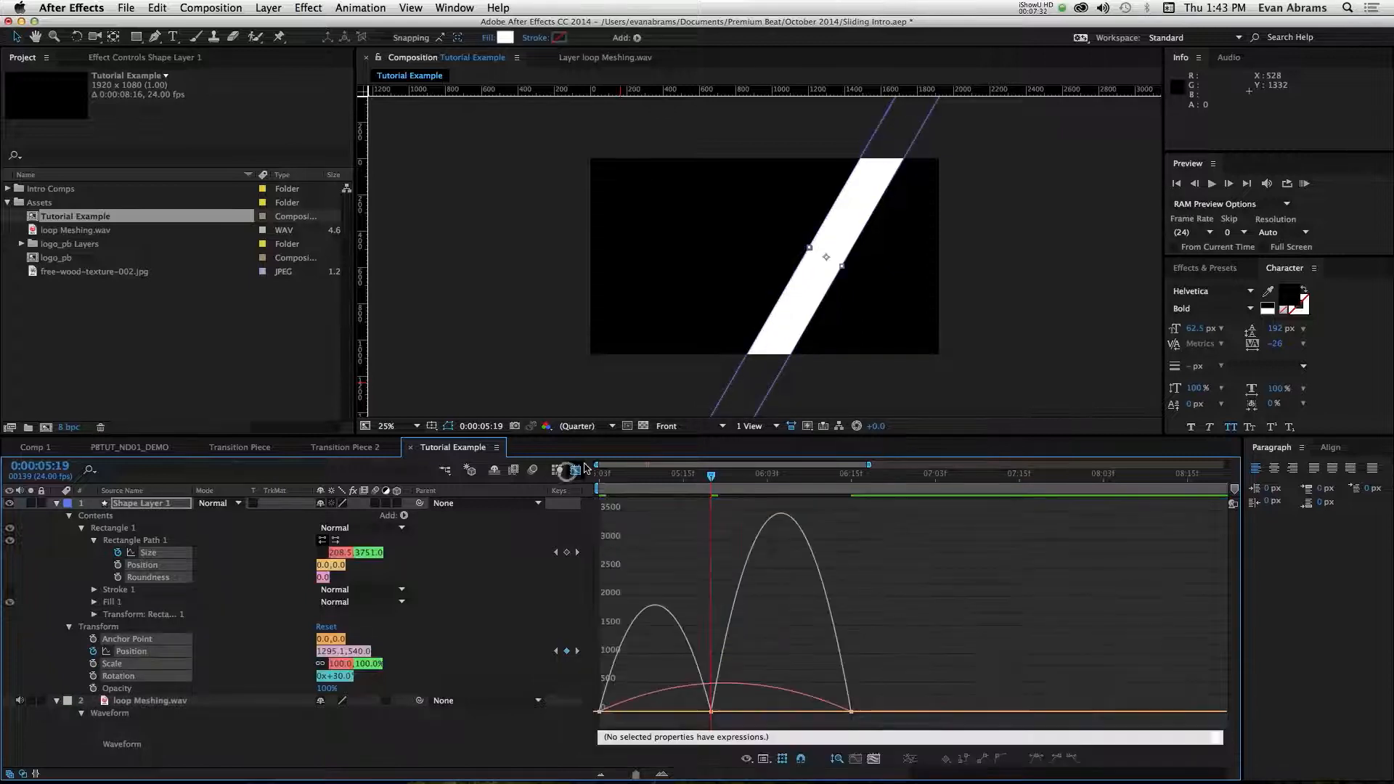
{"action": "left_click", "coordinate": [822, 578]}
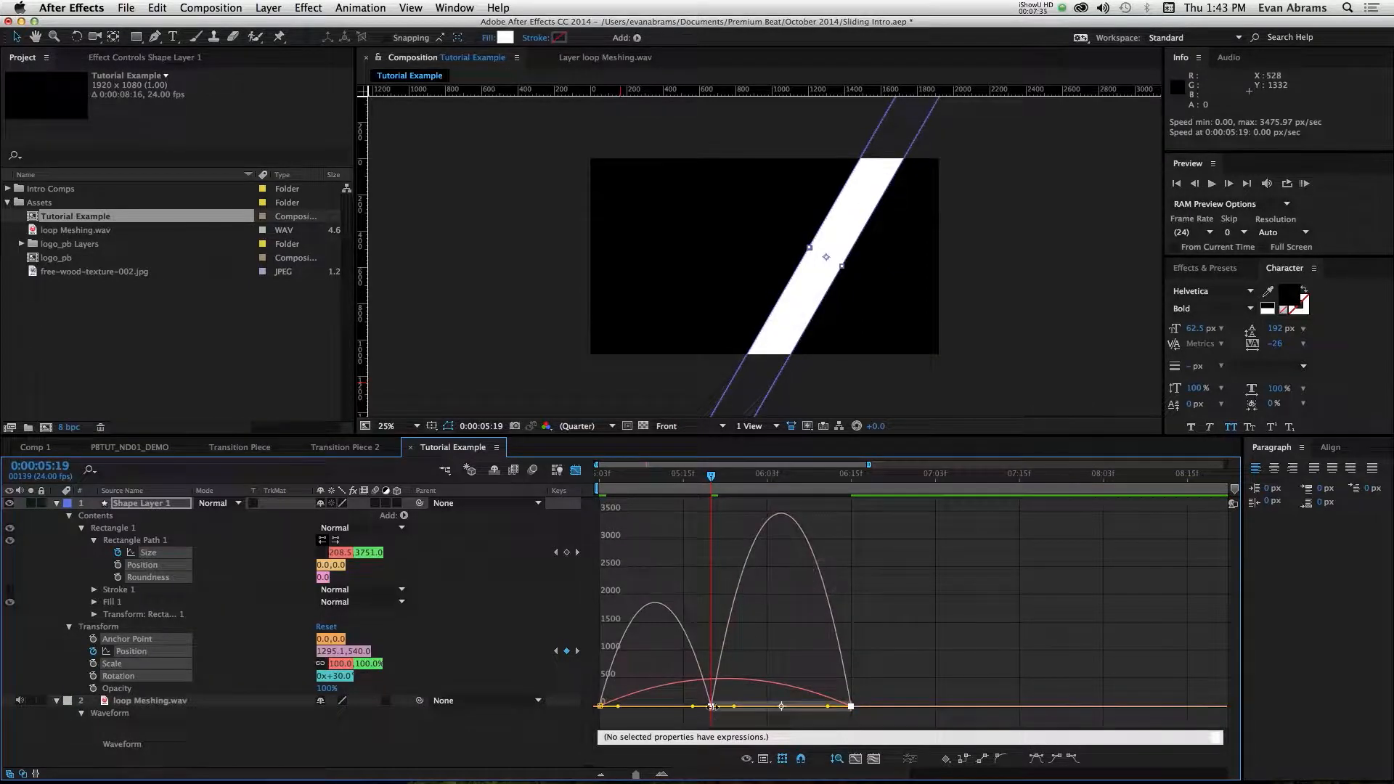
{"action": "left_click", "coordinate": [763, 758]}
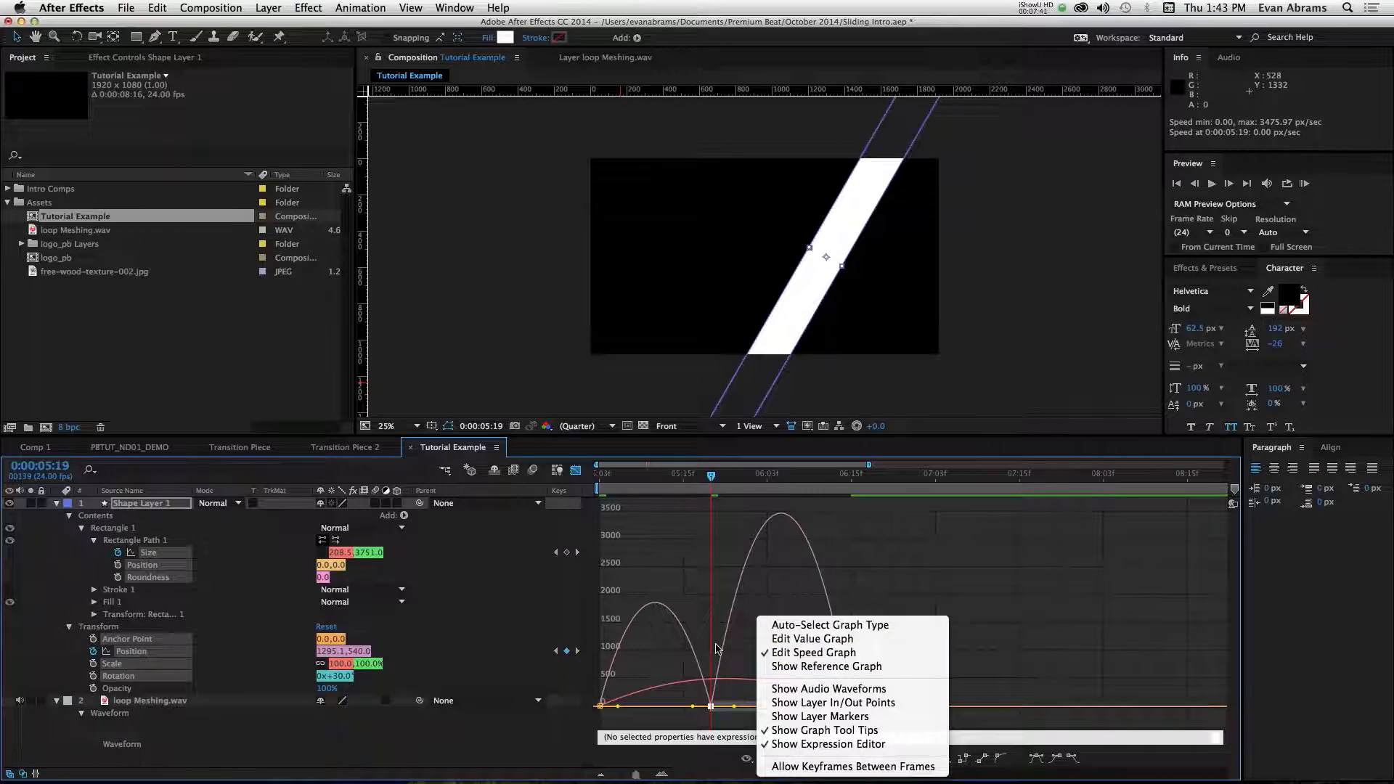
{"action": "left_click", "coordinate": [741, 625]}
{"action": "key", "text": "super+z"}
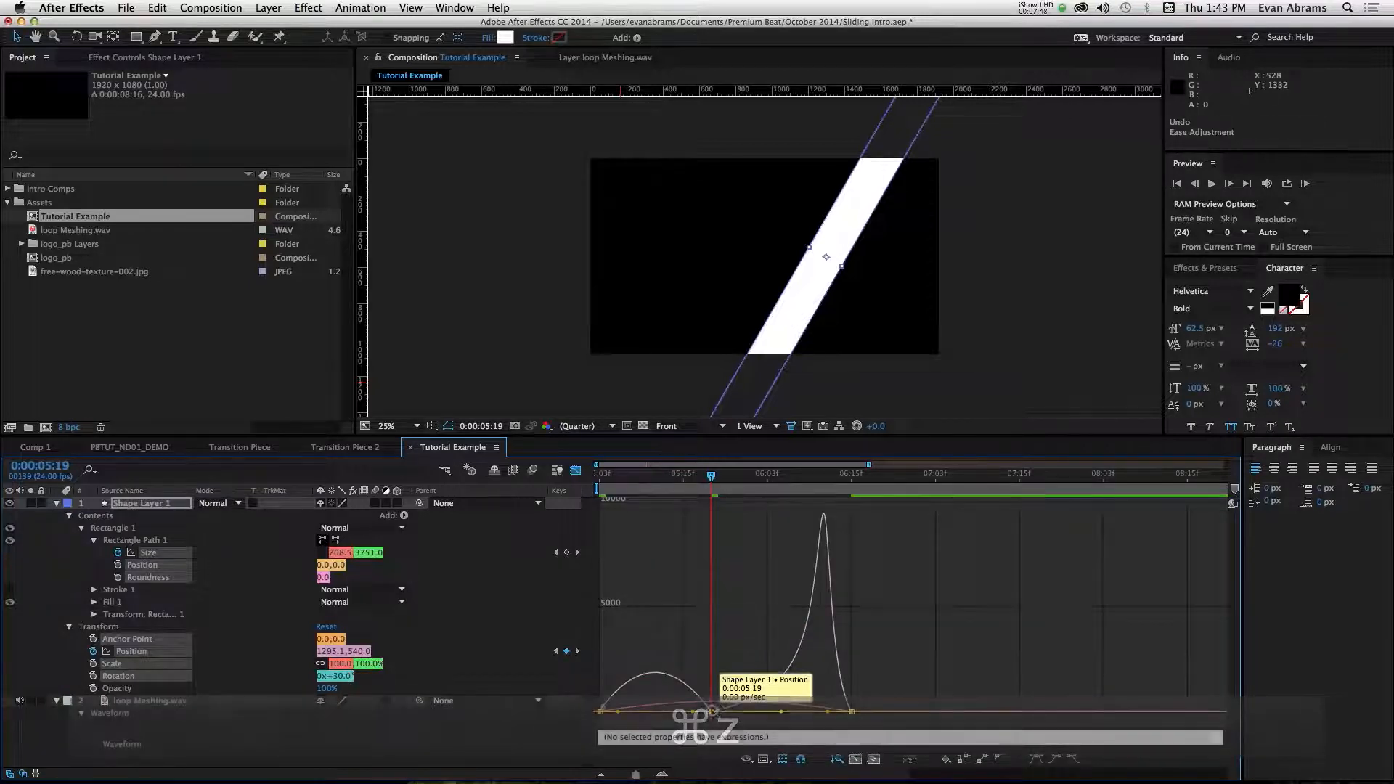
{"action": "left_click_drag", "start_coordinate": [694, 713], "coordinate": [655, 712]}
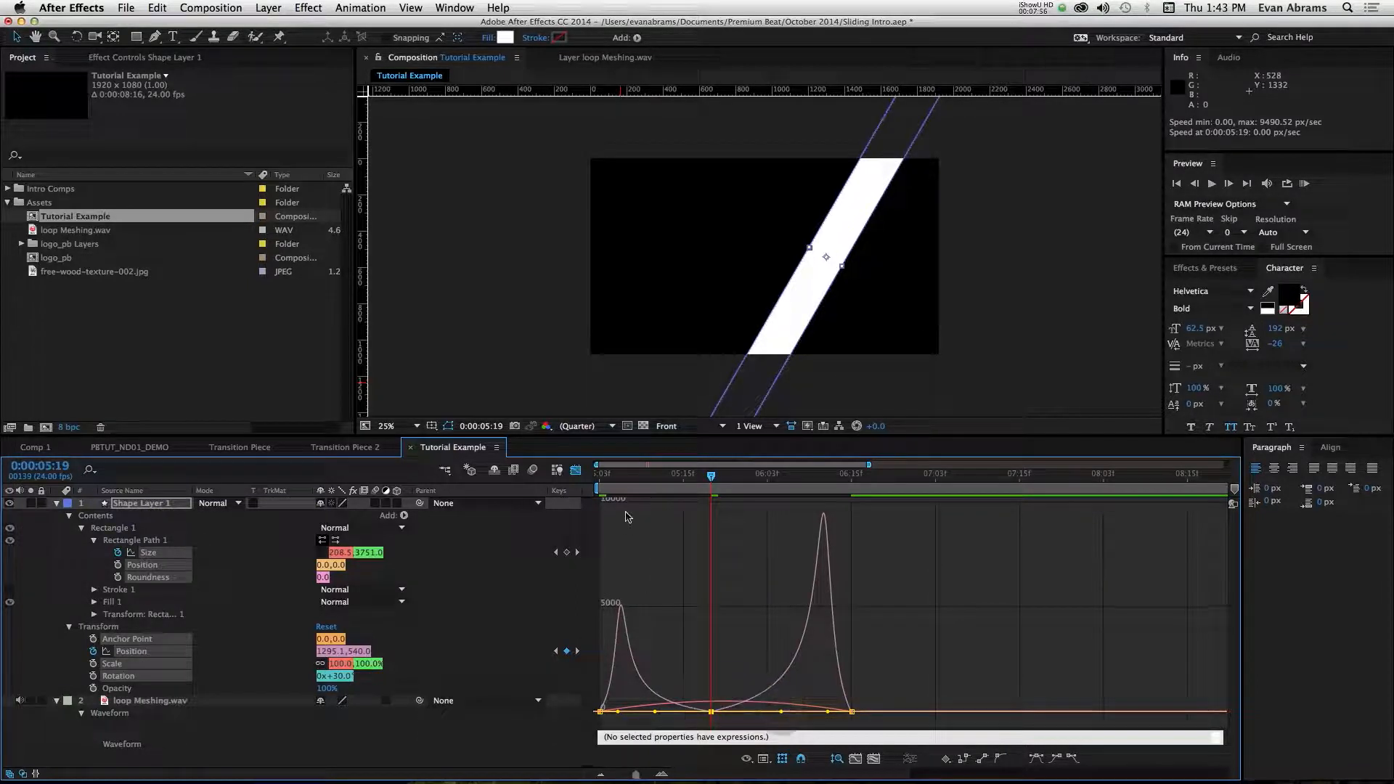
{"action": "key", "text": "KP_0"}
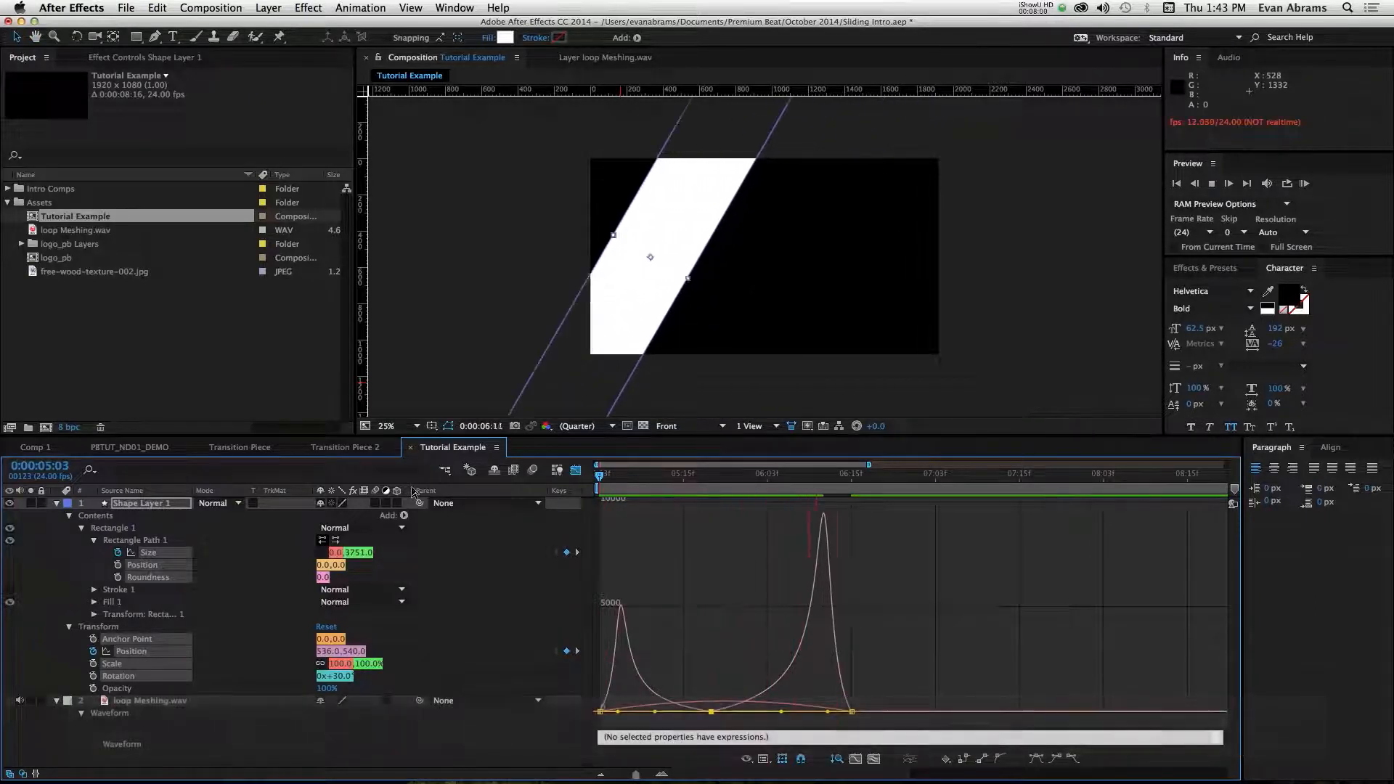
{"action": "key", "text": "space"}
Lengthen the last Size keyframe's incoming ease so the width's speed peaks early, preview the result, and close the Graph Editor.
{"action": "left_click_drag", "start_coordinate": [723, 485], "coordinate": [710, 485]}
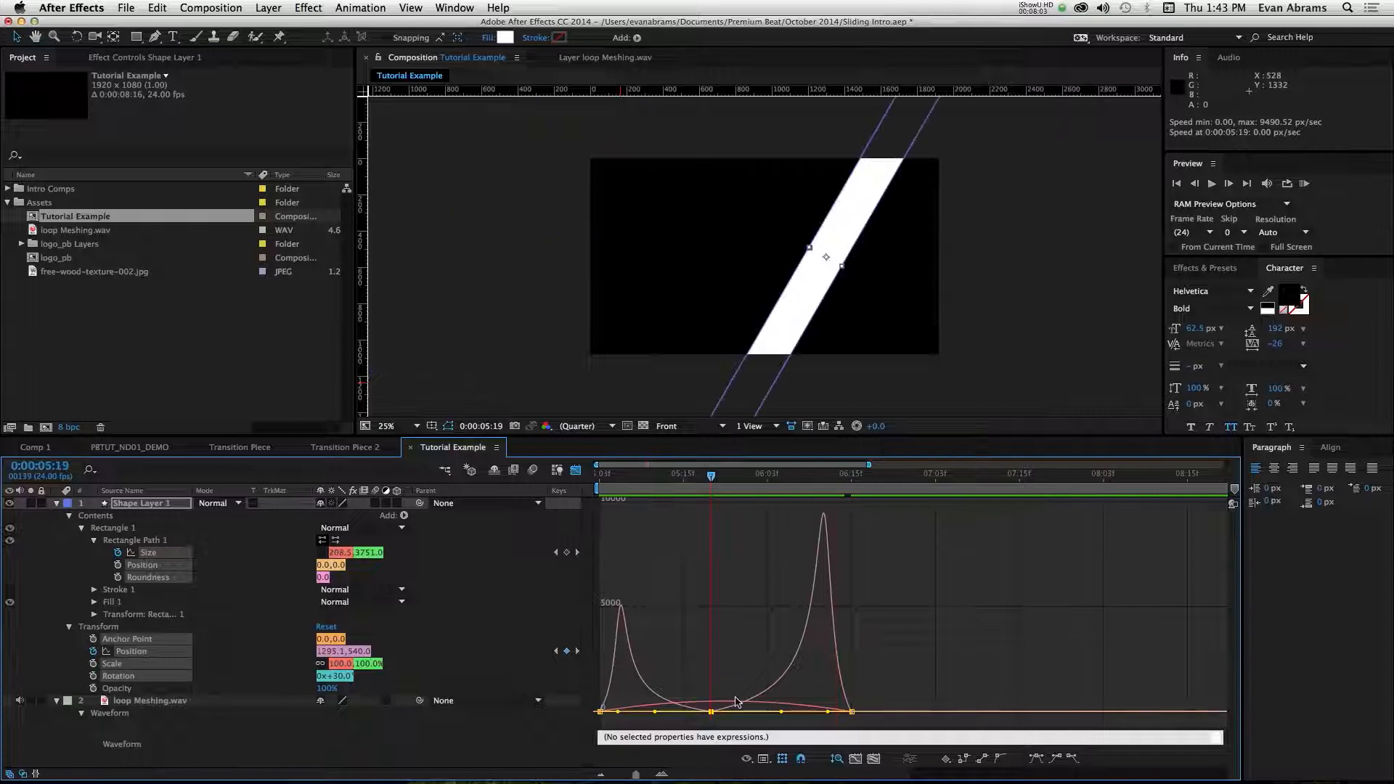
{"action": "left_click", "coordinate": [726, 704]}
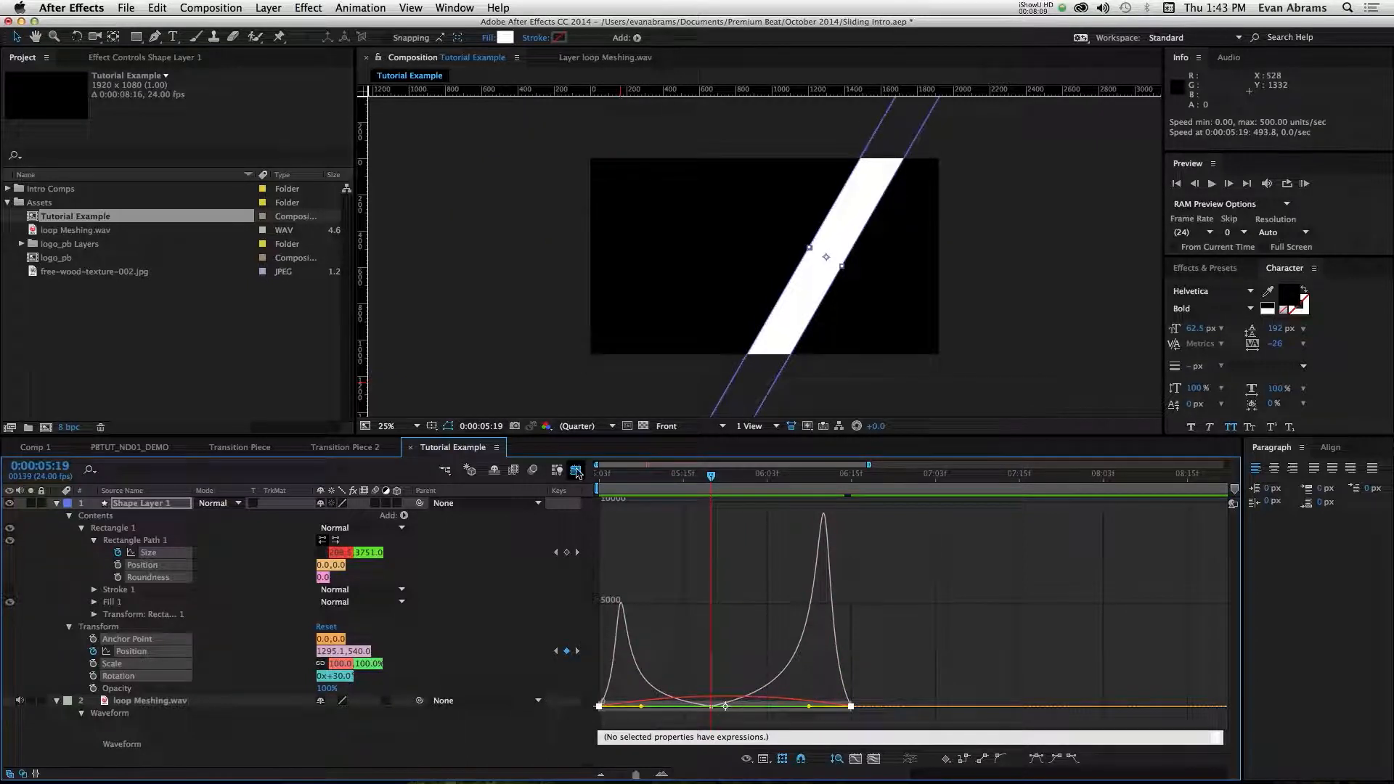
{"action": "left_click", "coordinate": [225, 558]}
{"action": "left_click", "coordinate": [184, 556]}
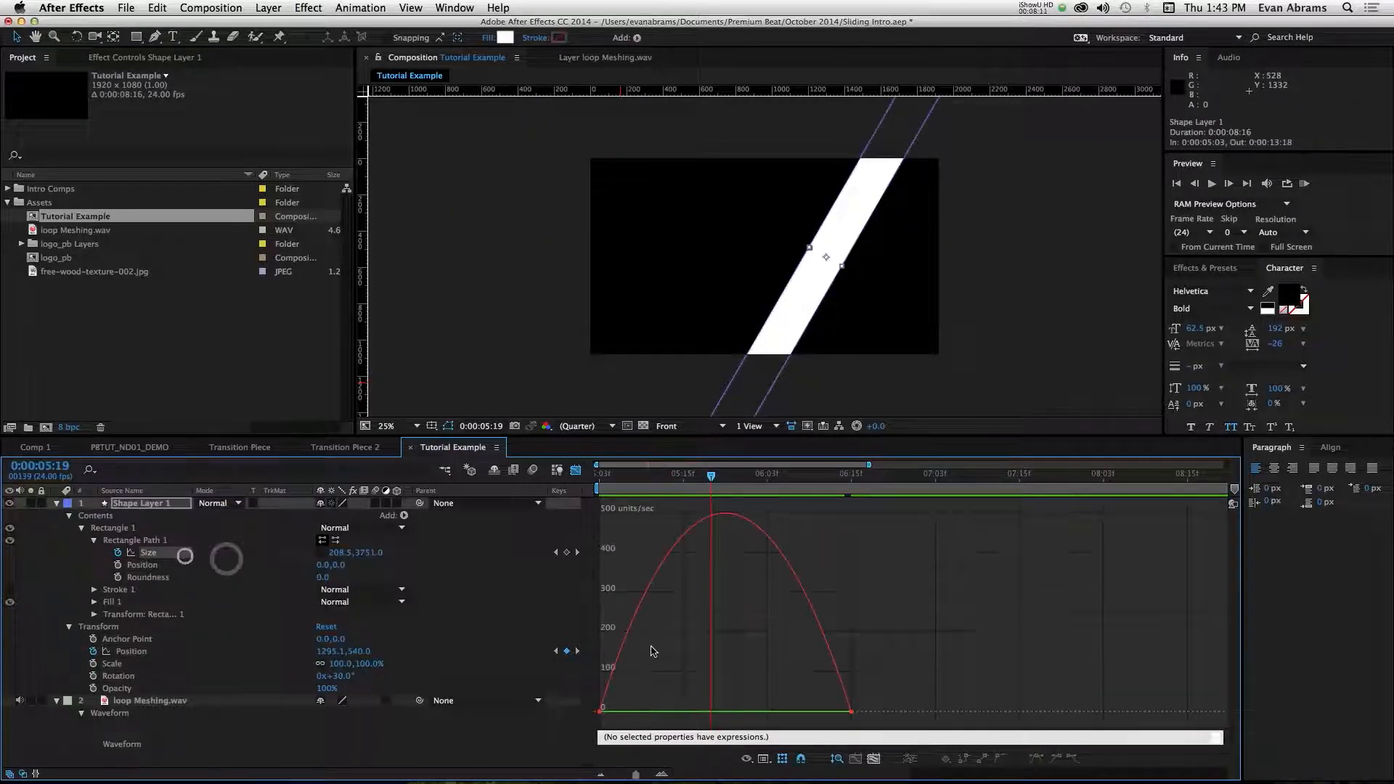
{"action": "left_click", "coordinate": [852, 712]}
{"action": "left_click_drag", "start_coordinate": [802, 712], "coordinate": [639, 712]}
{"action": "key", "text": "KP_0"}
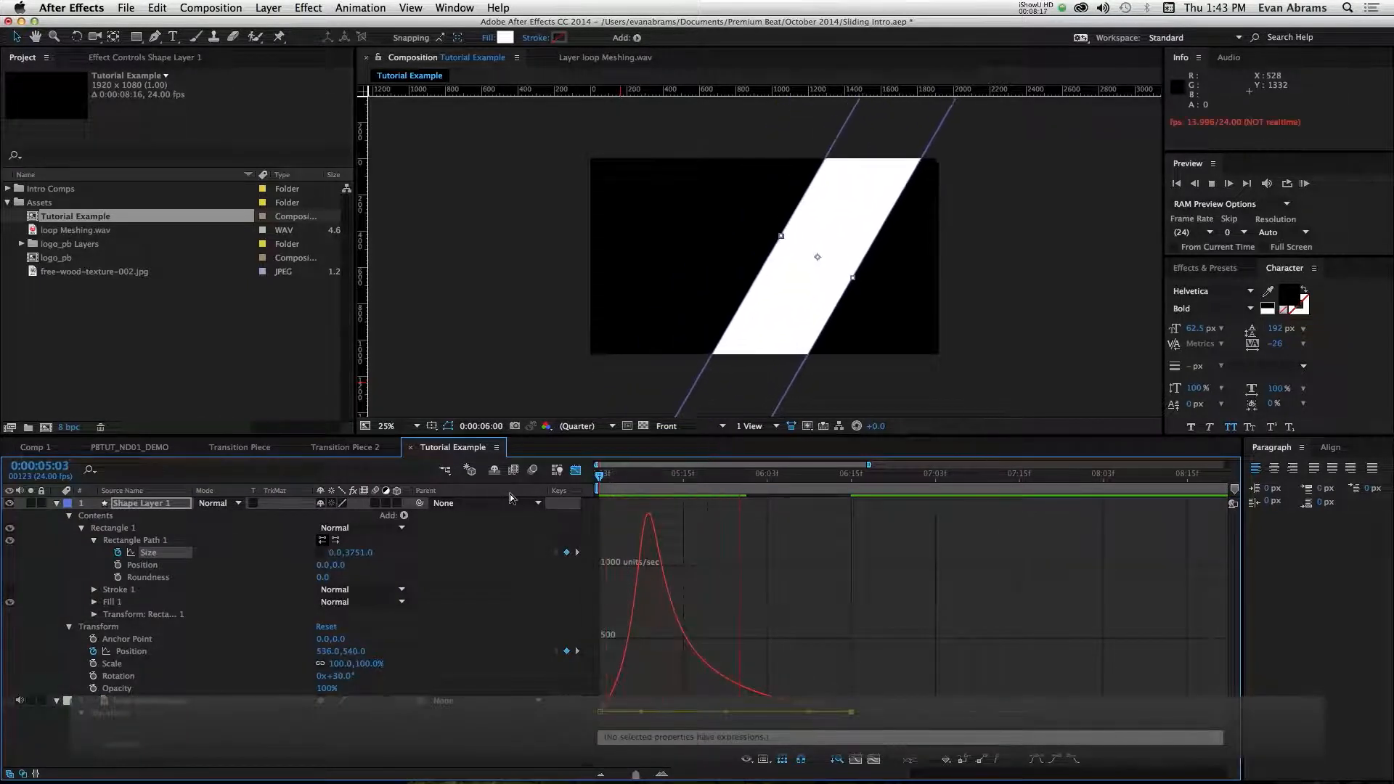
{"action": "key", "text": "space"}
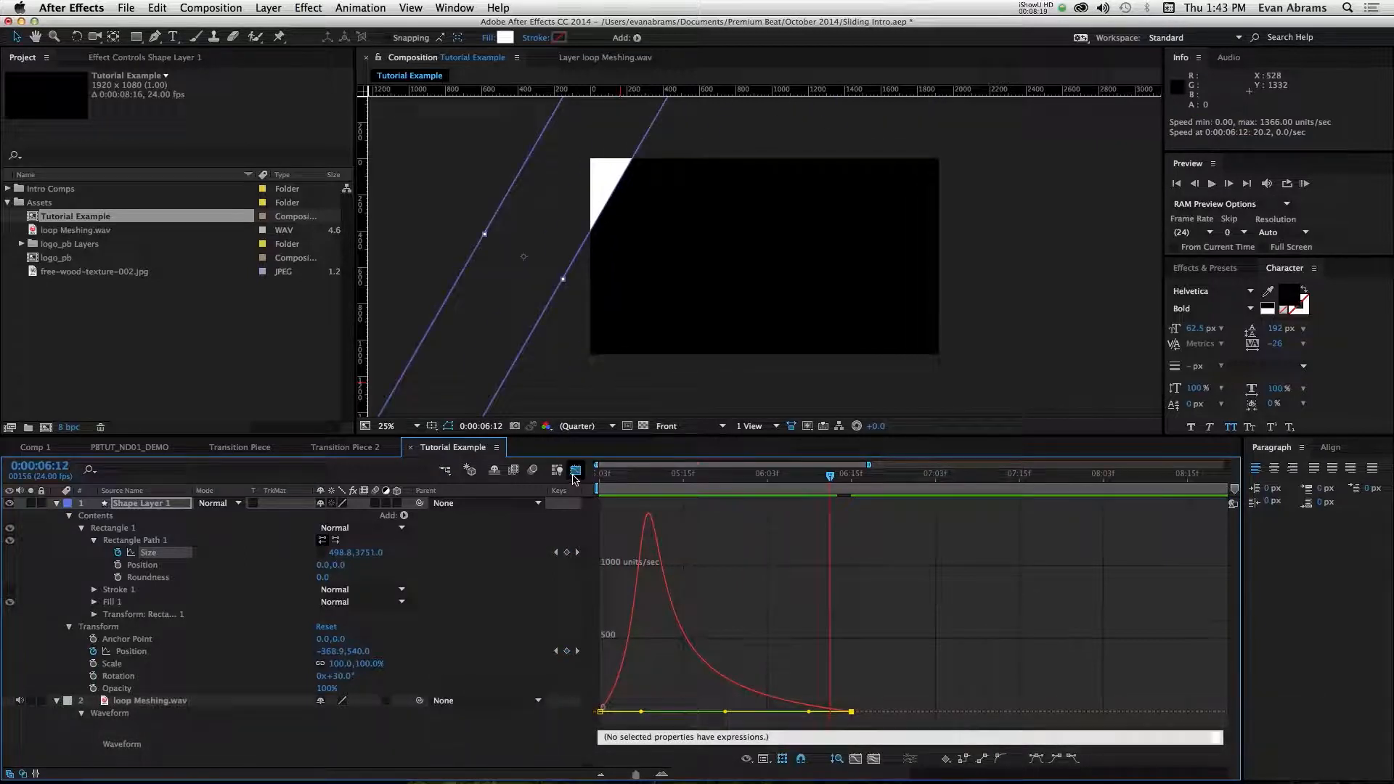
{"action": "left_click", "coordinate": [575, 470]}
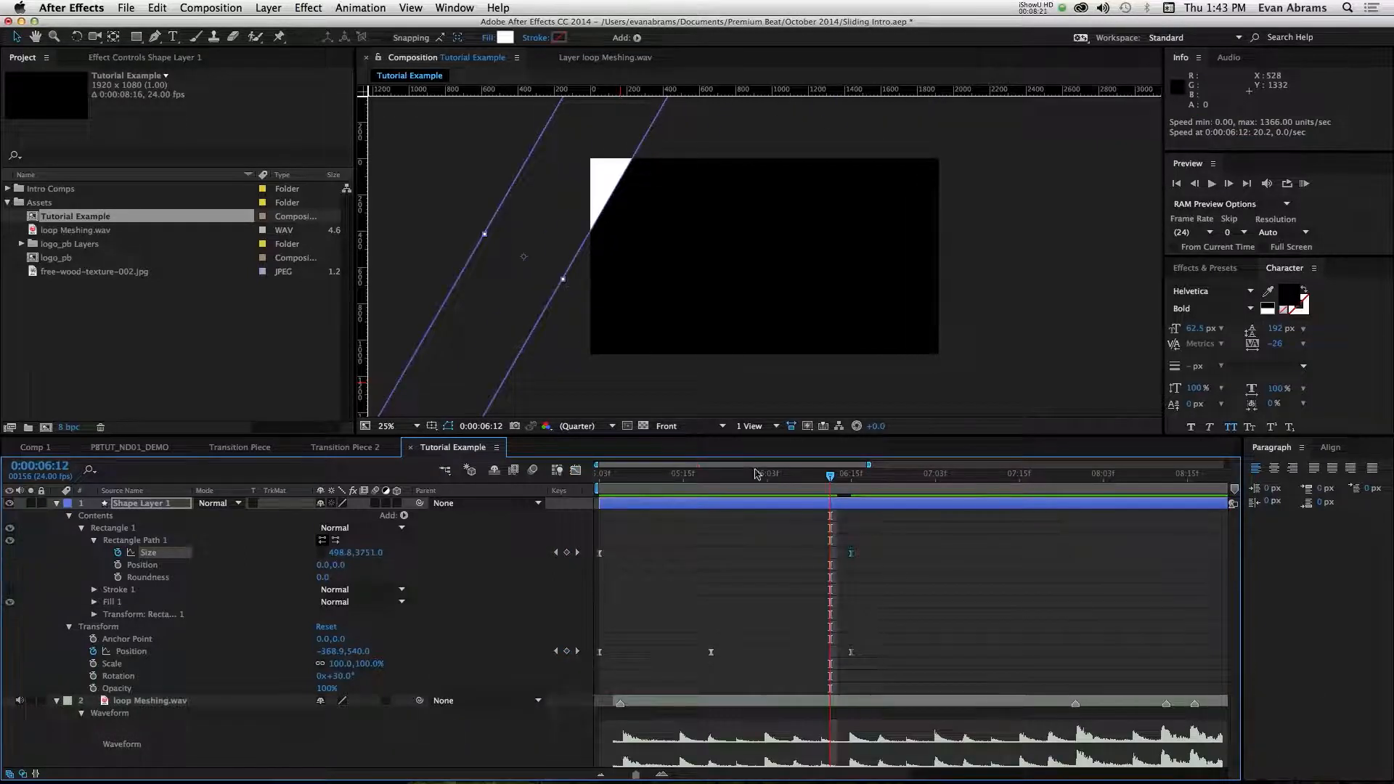
Set the spatial interpolation of the Position keyframes to Linear and preview the animation.
{"action": "left_click", "coordinate": [719, 477]}
{"action": "left_click_drag", "start_coordinate": [888, 631], "coordinate": [570, 660]}
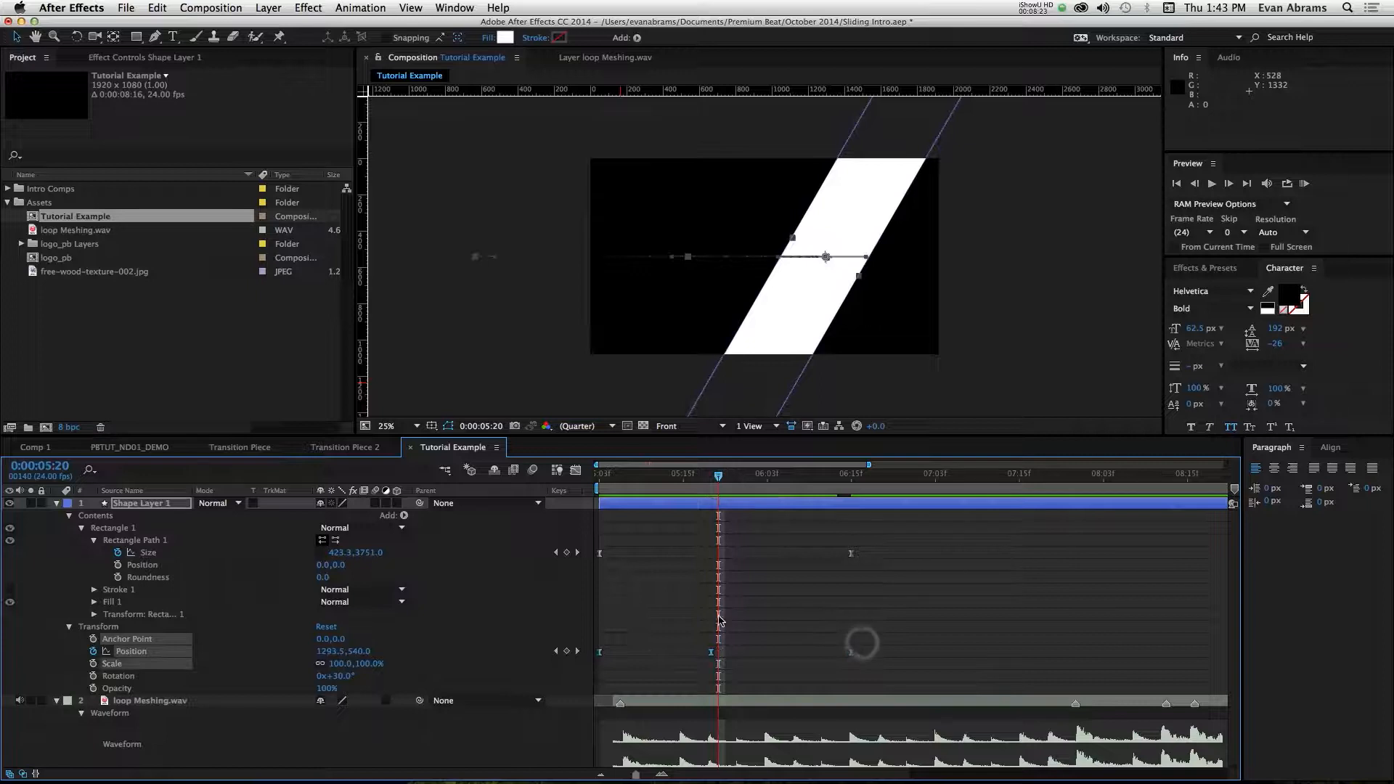
{"action": "right_click", "coordinate": [711, 652]}
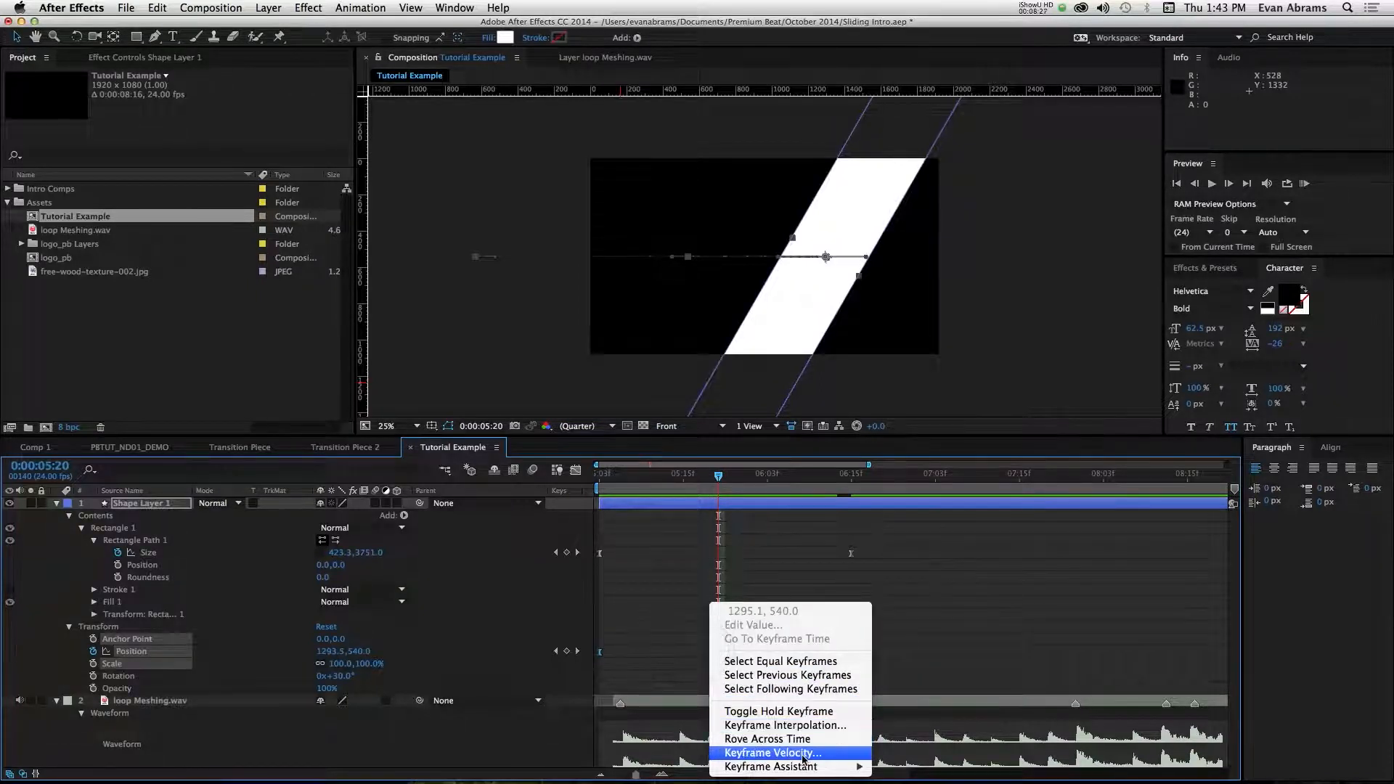
{"action": "left_click", "coordinate": [801, 725]}
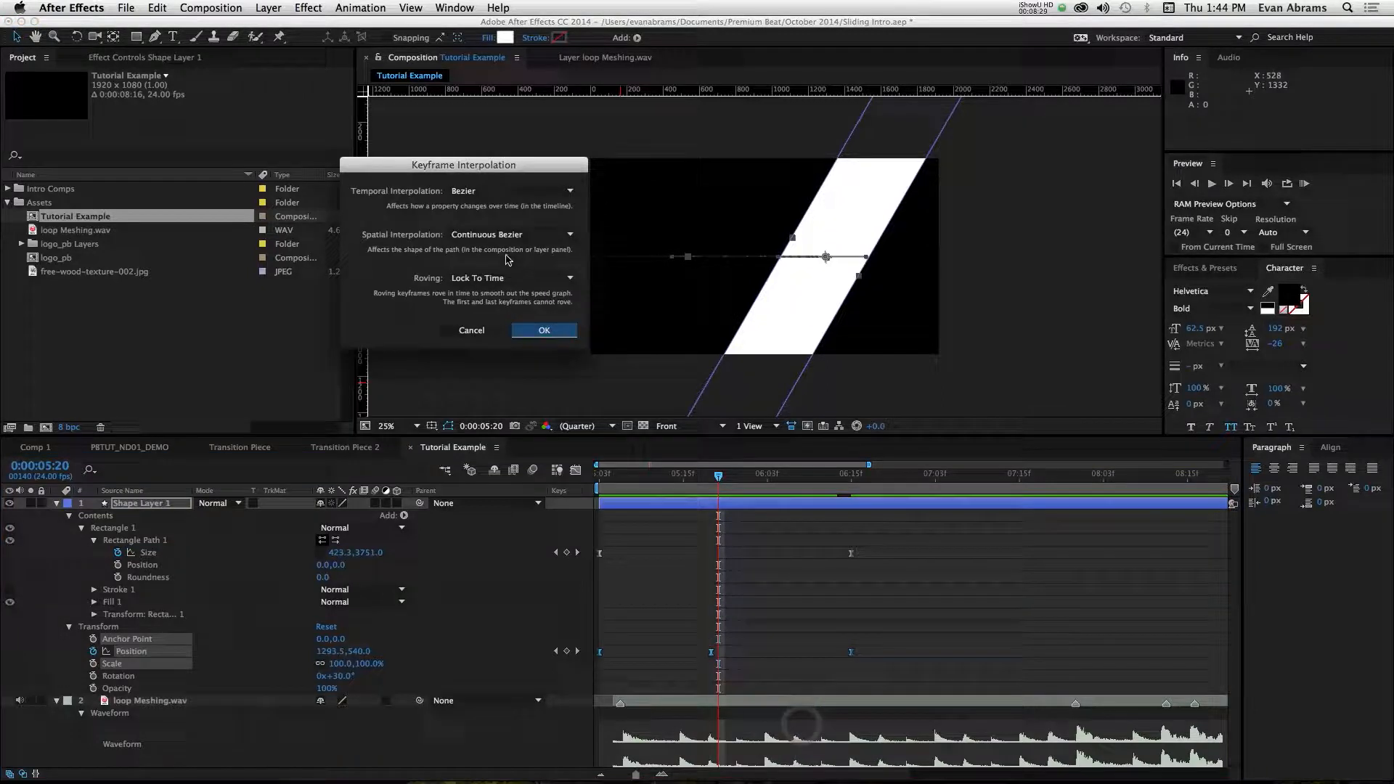
{"action": "left_click", "coordinate": [479, 234]}
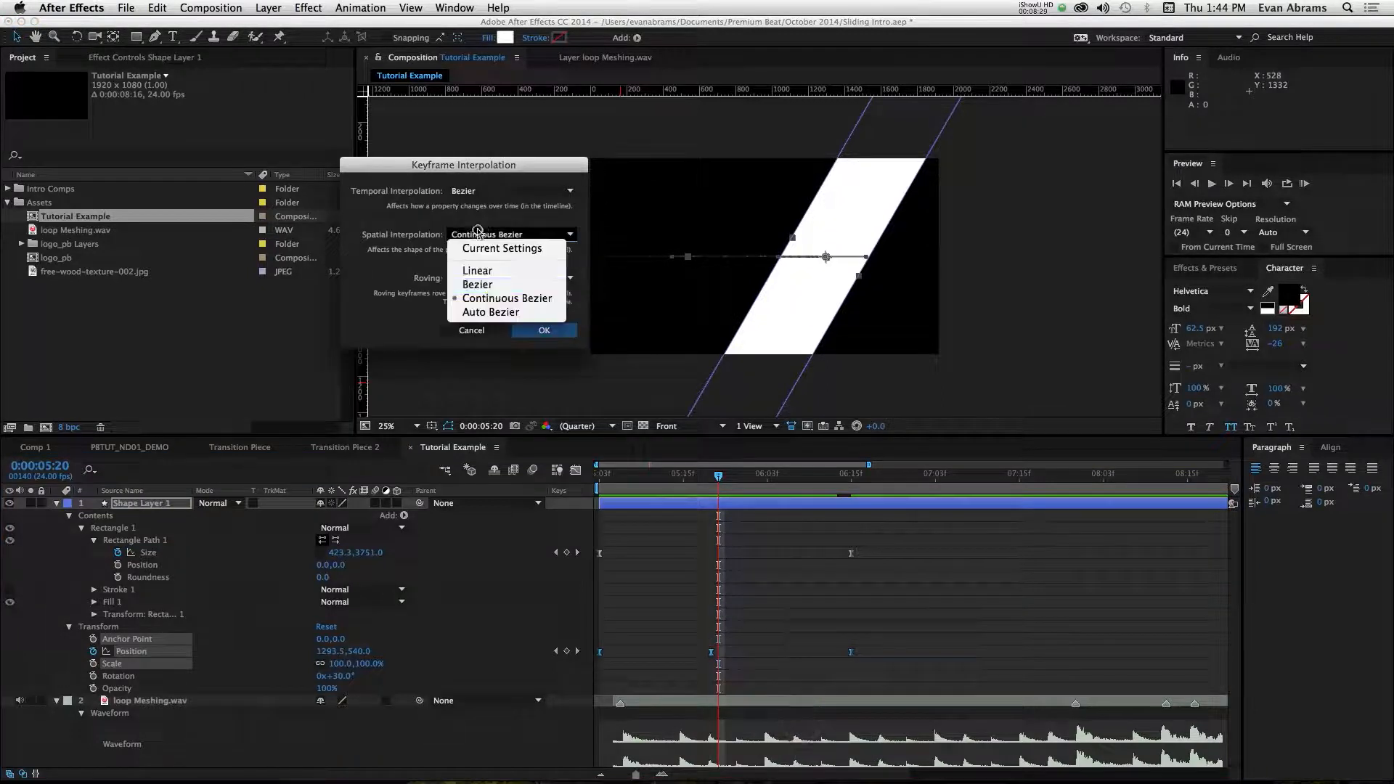
{"action": "left_click", "coordinate": [477, 271]}
{"action": "left_click", "coordinate": [523, 330]}
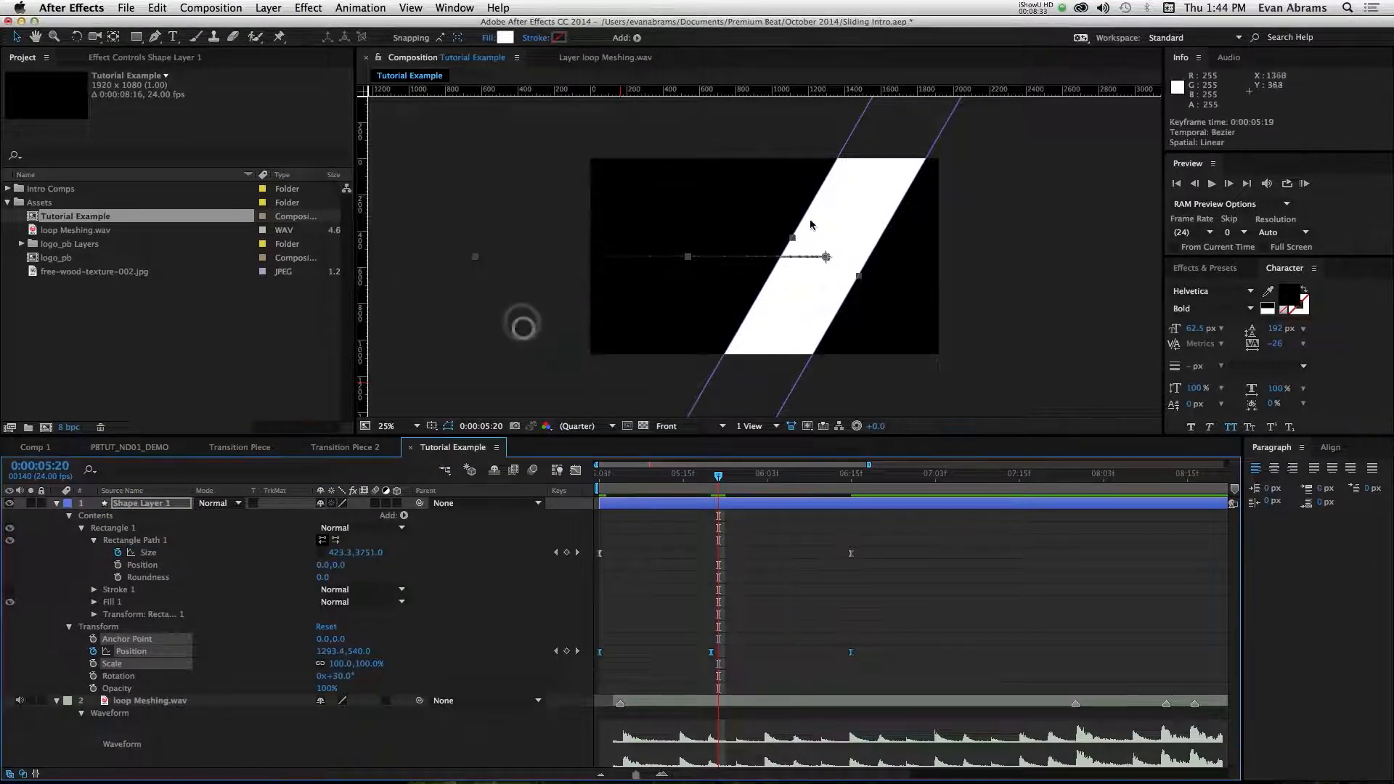
{"action": "key", "text": "KP_0"}
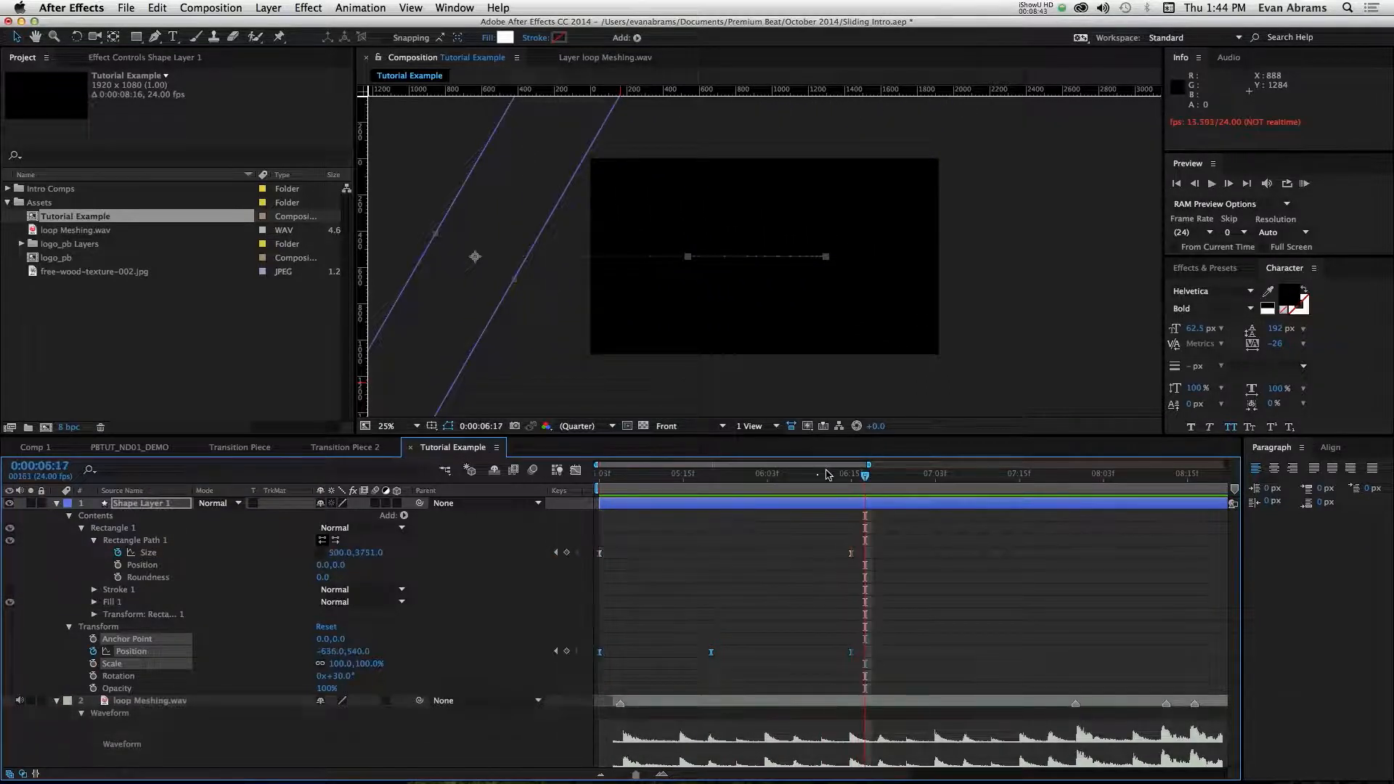
{"action": "key", "text": "KP_0"}
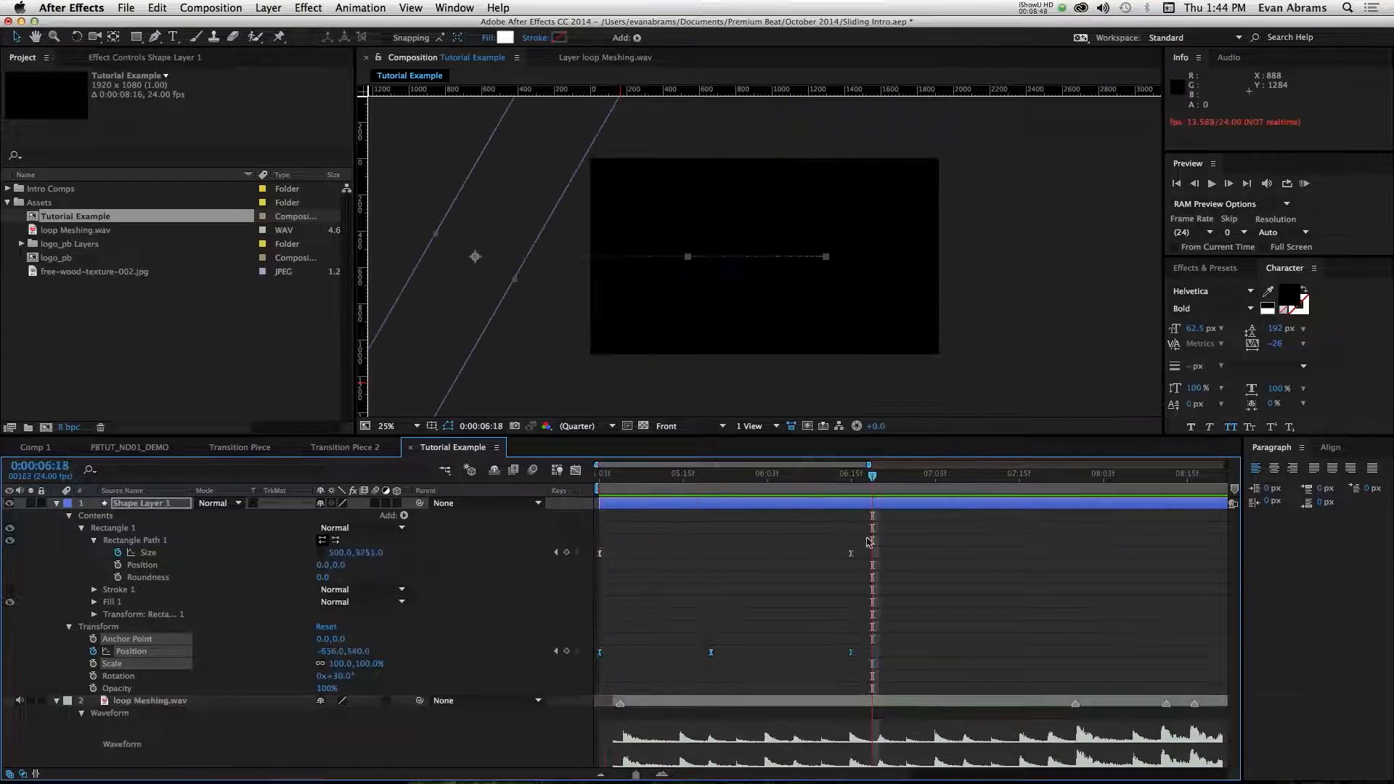
Compress all Size and Position keyframes proportionally so the last ones fall at 0:00:06:03, and preview from 0:00:05:03.
{"action": "left_click_drag", "start_coordinate": [927, 543], "coordinate": [578, 673]}
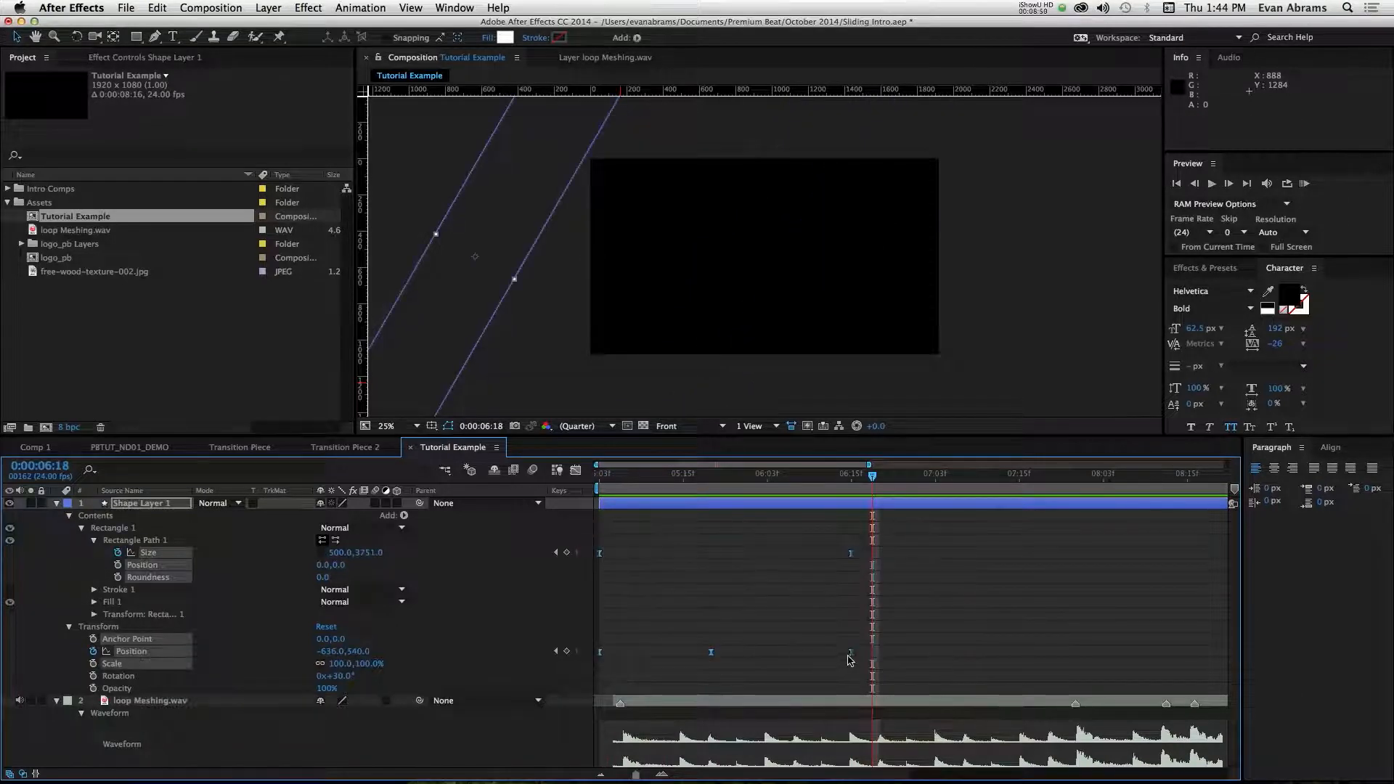
{"action": "left_click_drag", "start_coordinate": [848, 658], "coordinate": [766, 658]}
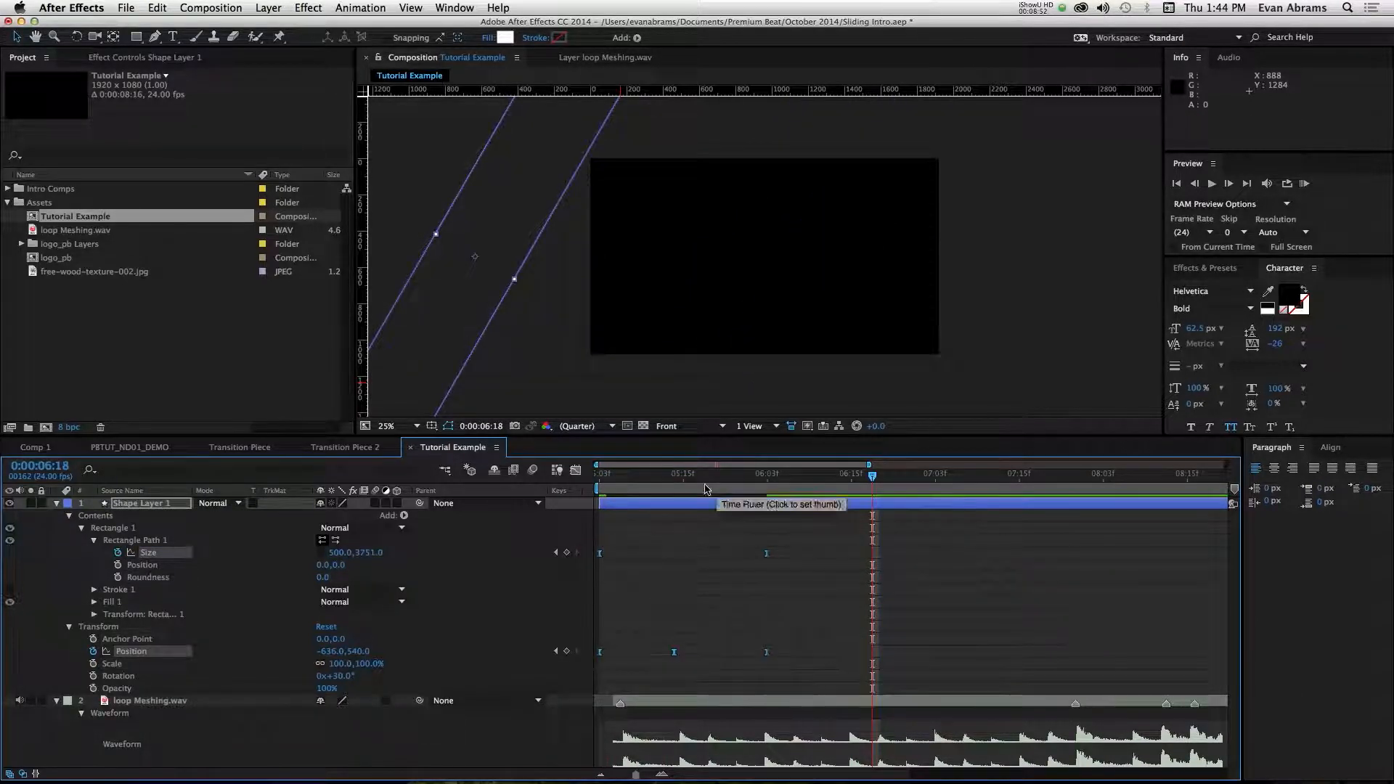
{"action": "left_click_drag", "start_coordinate": [638, 480], "coordinate": [591, 476]}
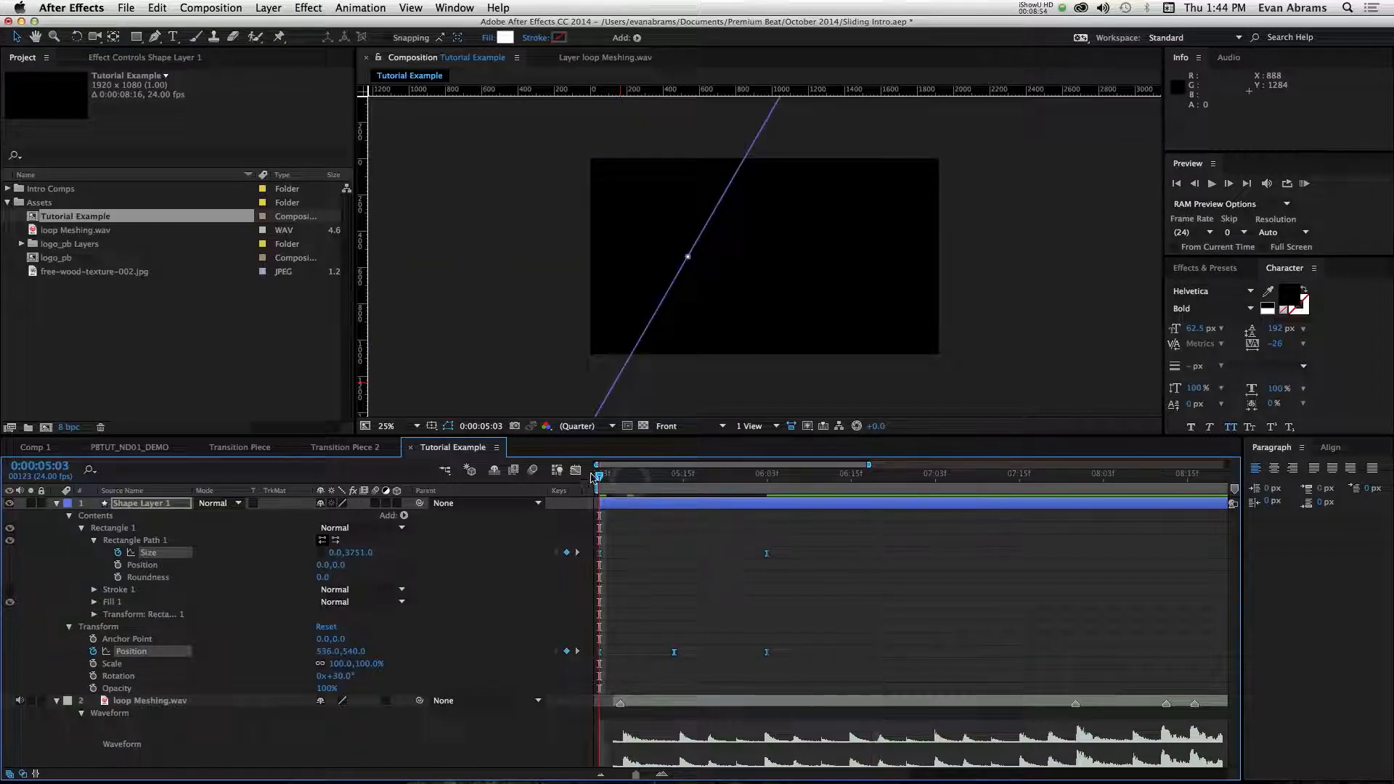
{"action": "key", "text": "KP_0"}
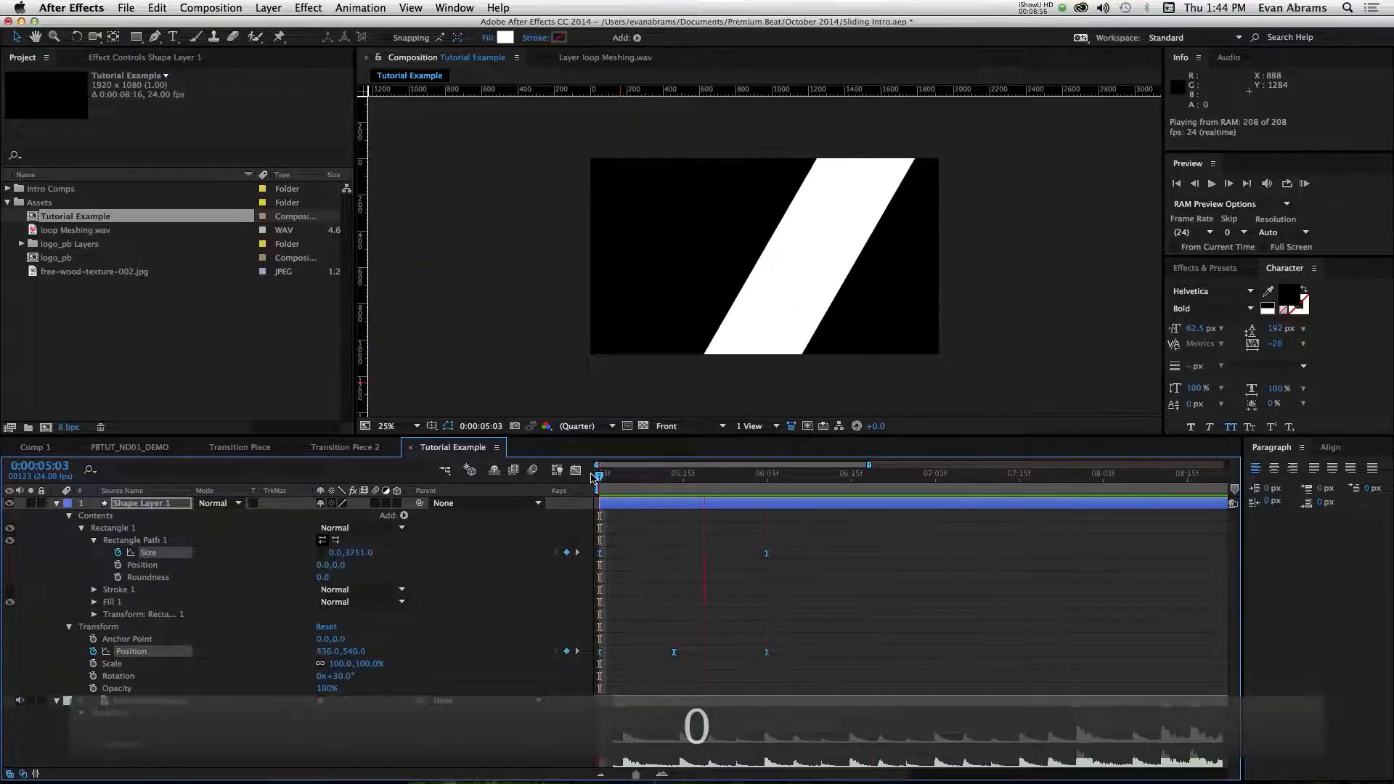
Stop the preview and move the middle Position keyframe of Shape Layer 1 onto the beat at 0:00:05:15.
{"action": "key", "text": "space"}
{"action": "left_click_drag", "start_coordinate": [606, 476], "coordinate": [683, 485]}
{"action": "left_click", "coordinate": [680, 646]}
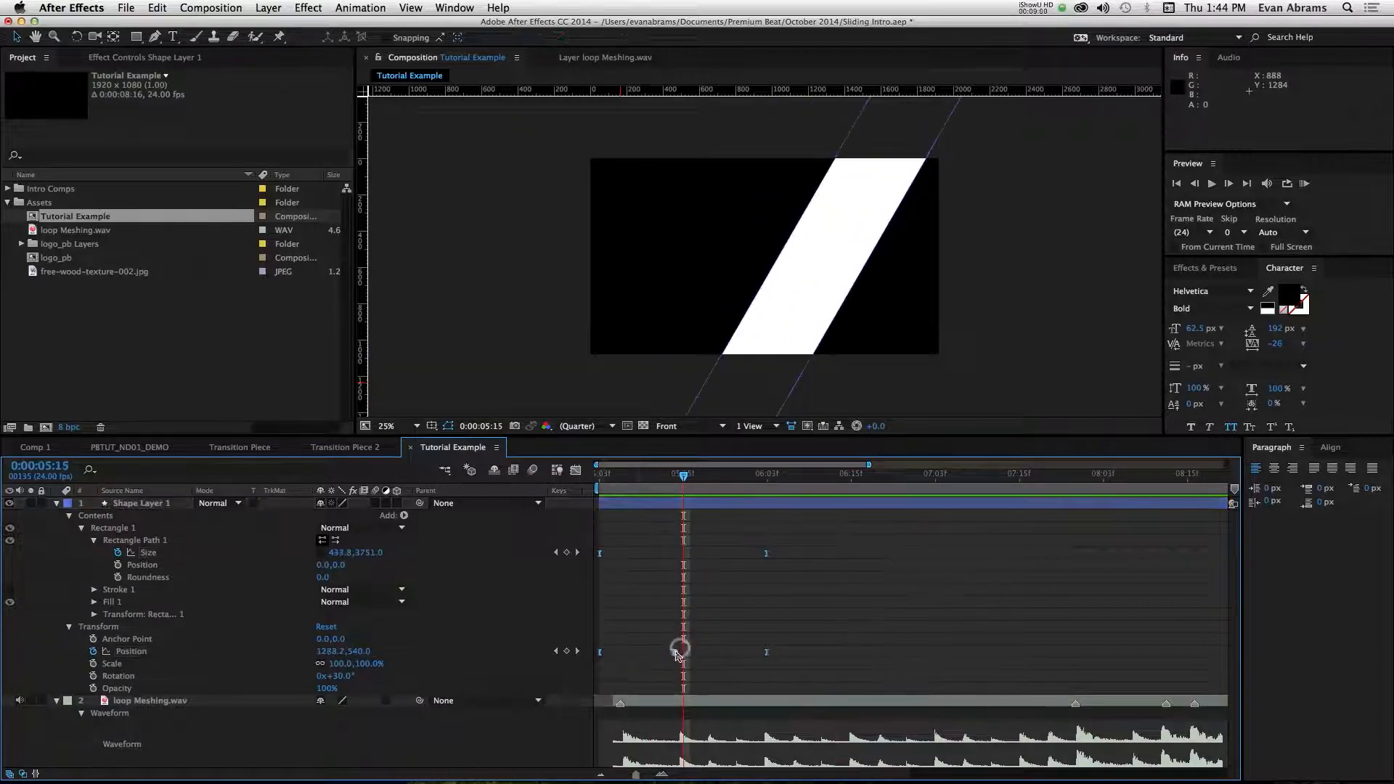
{"action": "left_click_drag", "start_coordinate": [674, 652], "coordinate": [684, 652]}
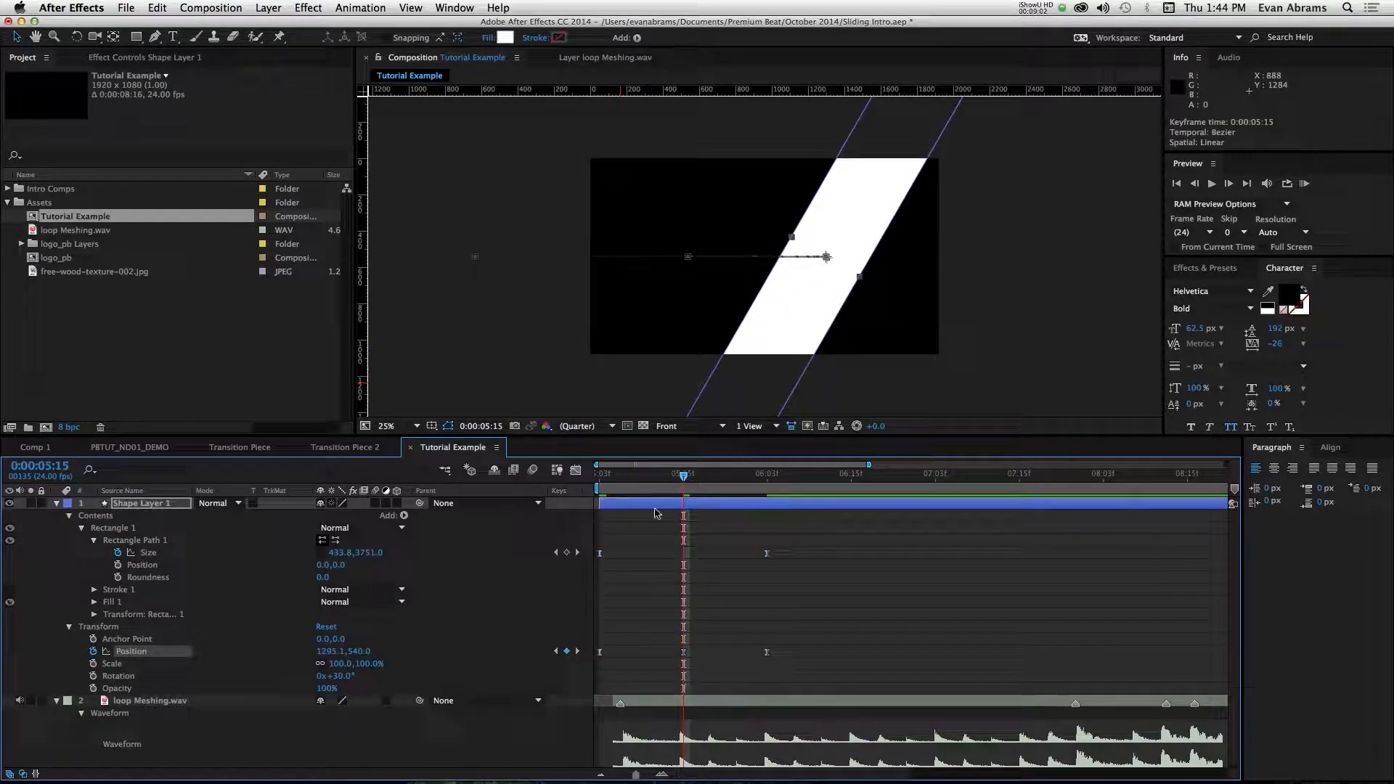
Duplicate Shape Layer 1 at 0:00:06:03 and show only the duplicate's animated properties.
{"action": "left_click_drag", "start_coordinate": [641, 477], "coordinate": [767, 547]}
{"action": "left_click", "coordinate": [787, 520]}
{"action": "left_click", "coordinate": [782, 508]}
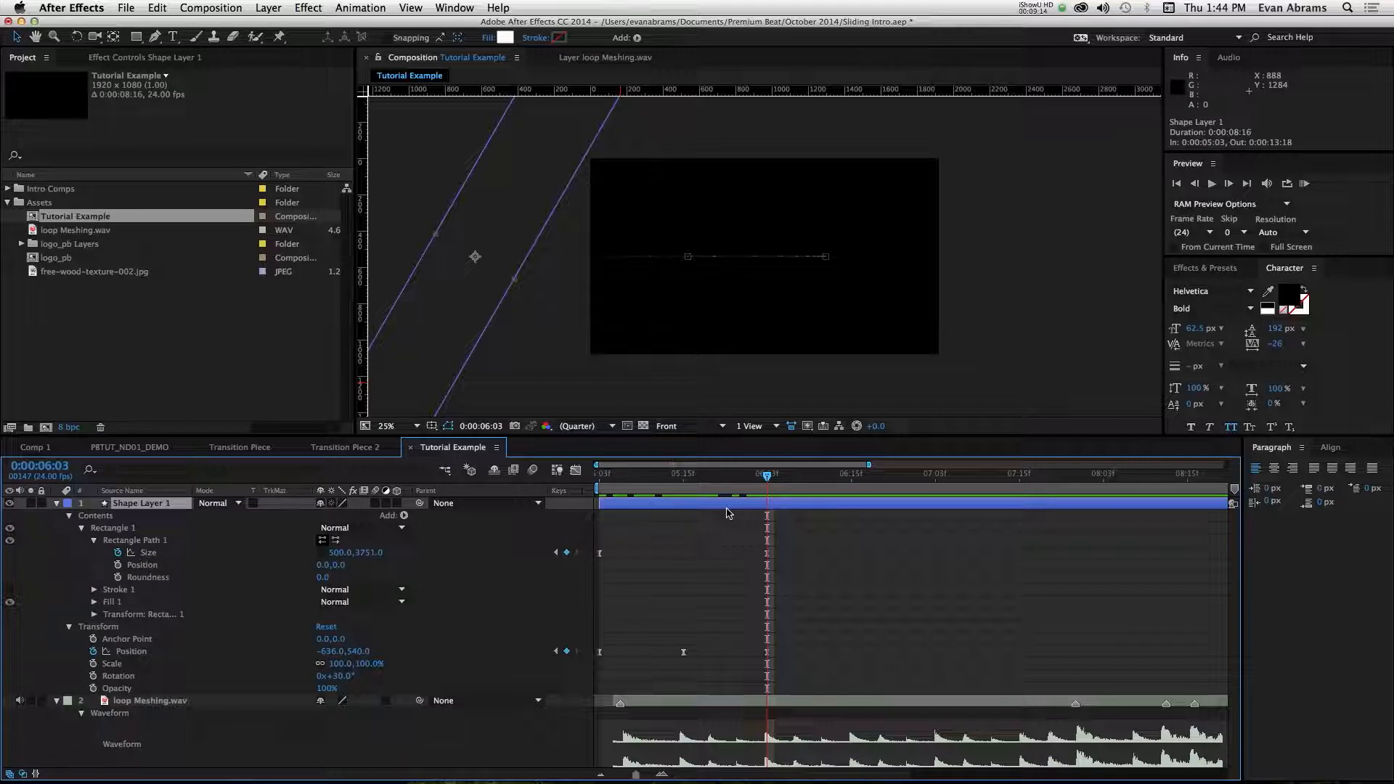
{"action": "key", "text": "super+d"}
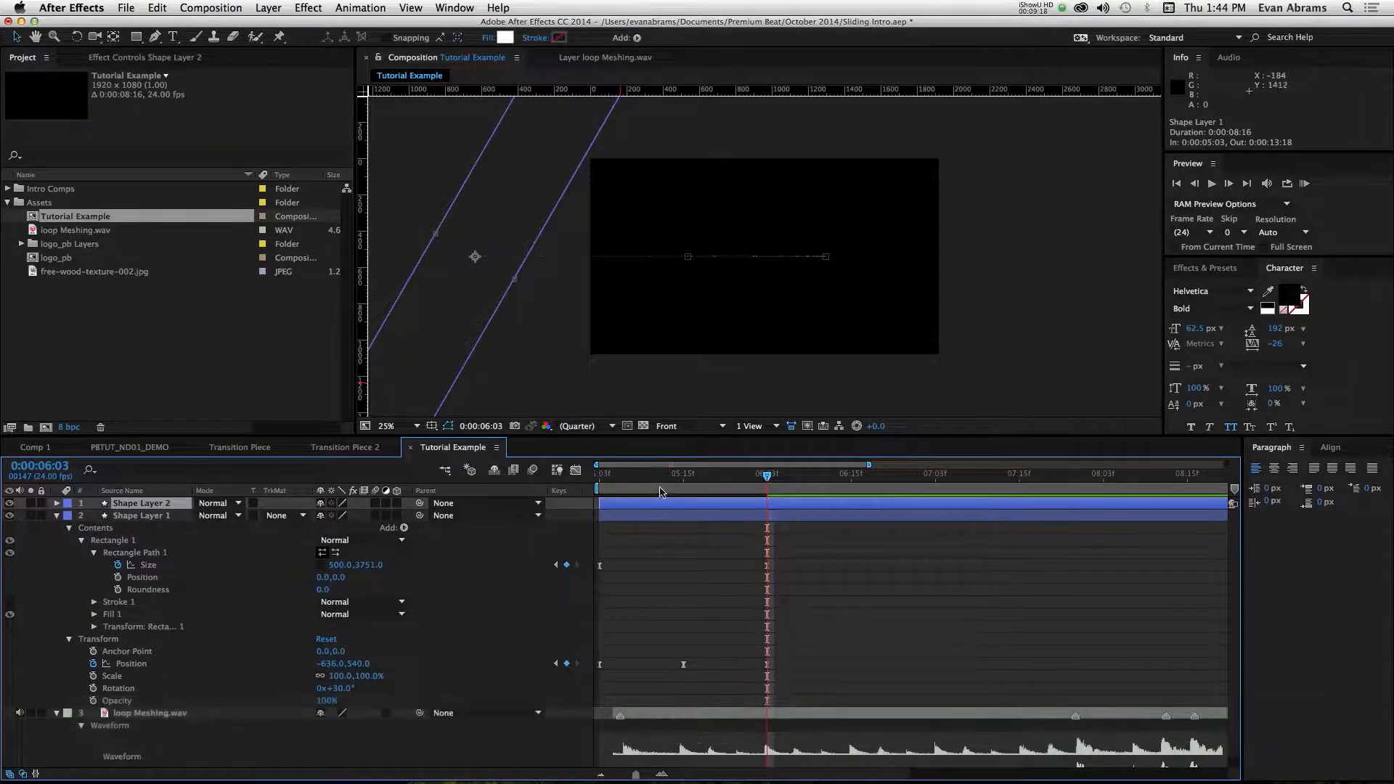
{"action": "key", "text": "u"}
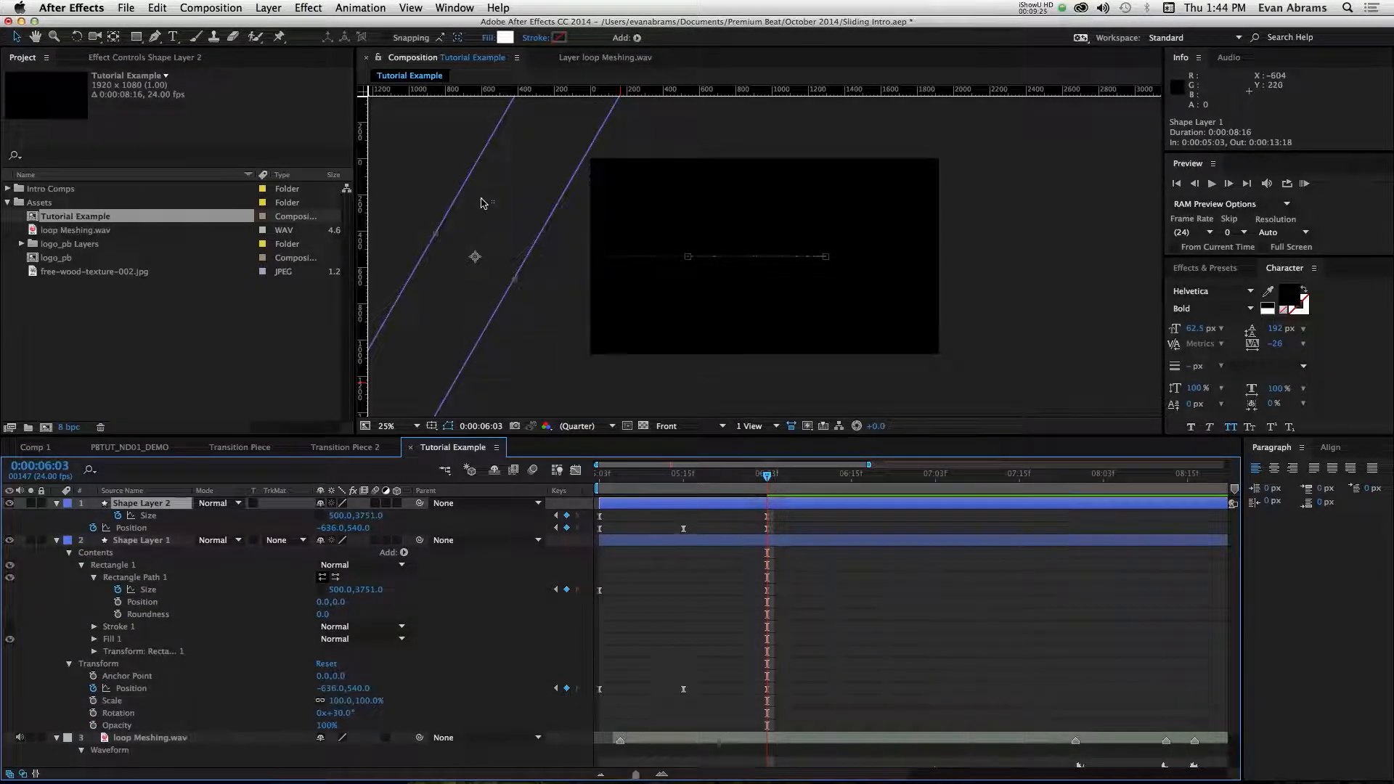
At 0:00:06:03, move Shape Layer 2 off-frame to position 2540, 540, set its width to 400, and go to 0:00:05:15.
{"action": "left_click_drag", "start_coordinate": [482, 203], "coordinate": [1059, 215]}
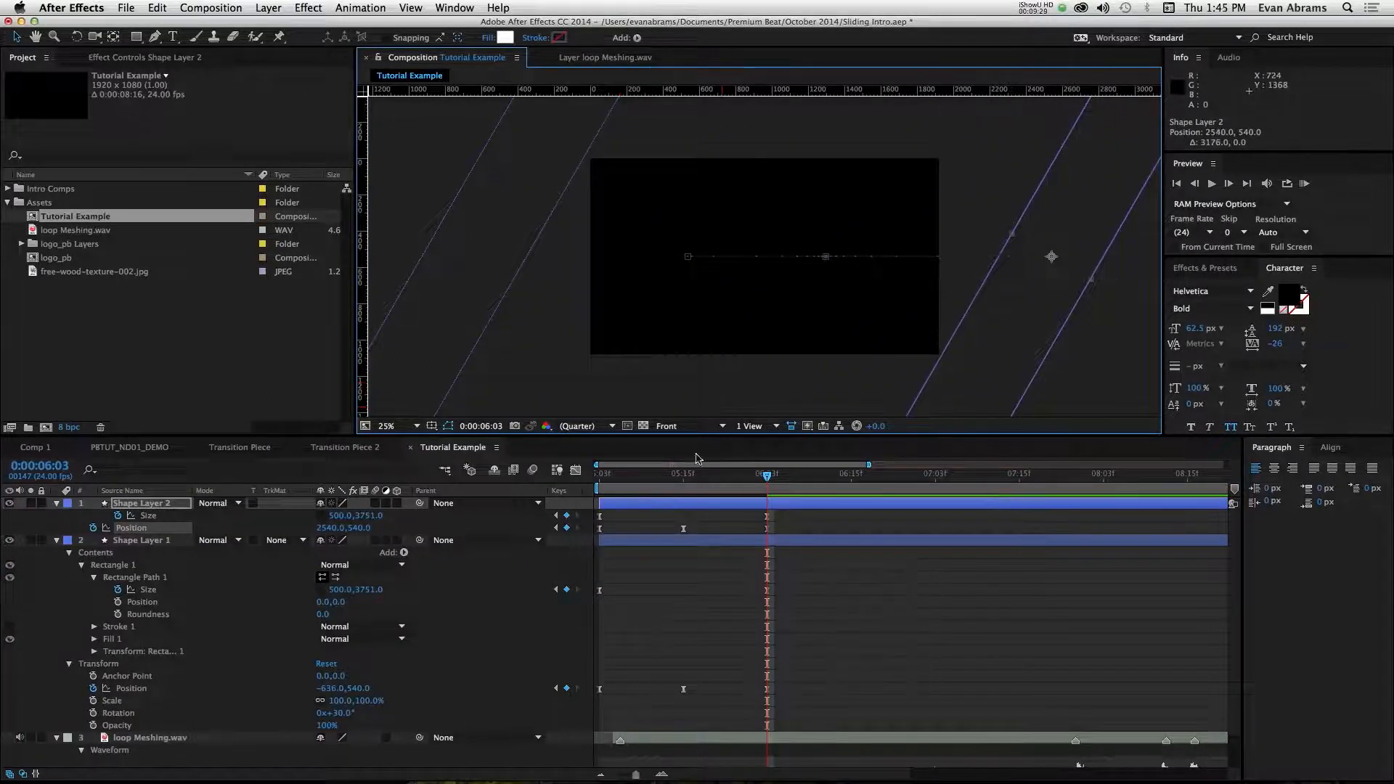
{"action": "left_click", "coordinate": [340, 517]}
{"action": "type", "text": "400"}
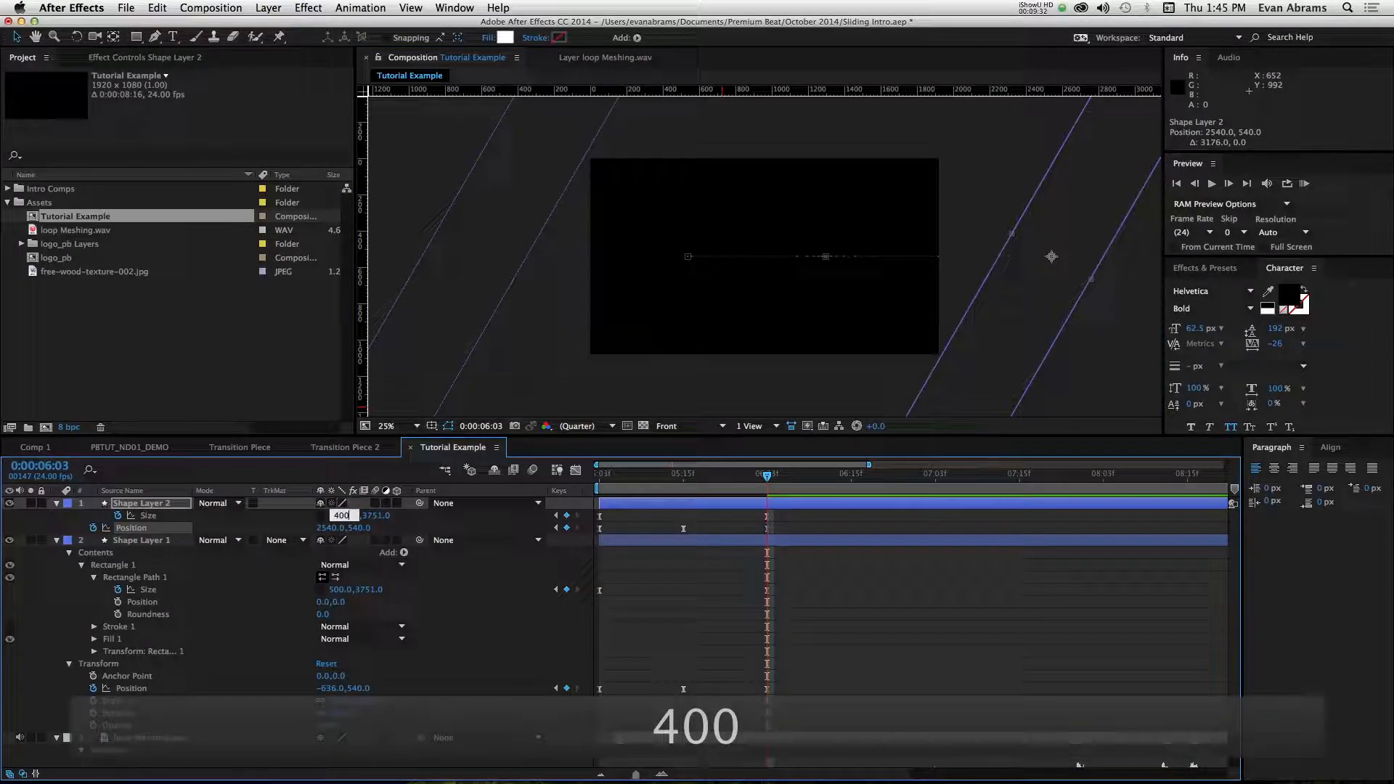
{"action": "key", "text": "Return"}
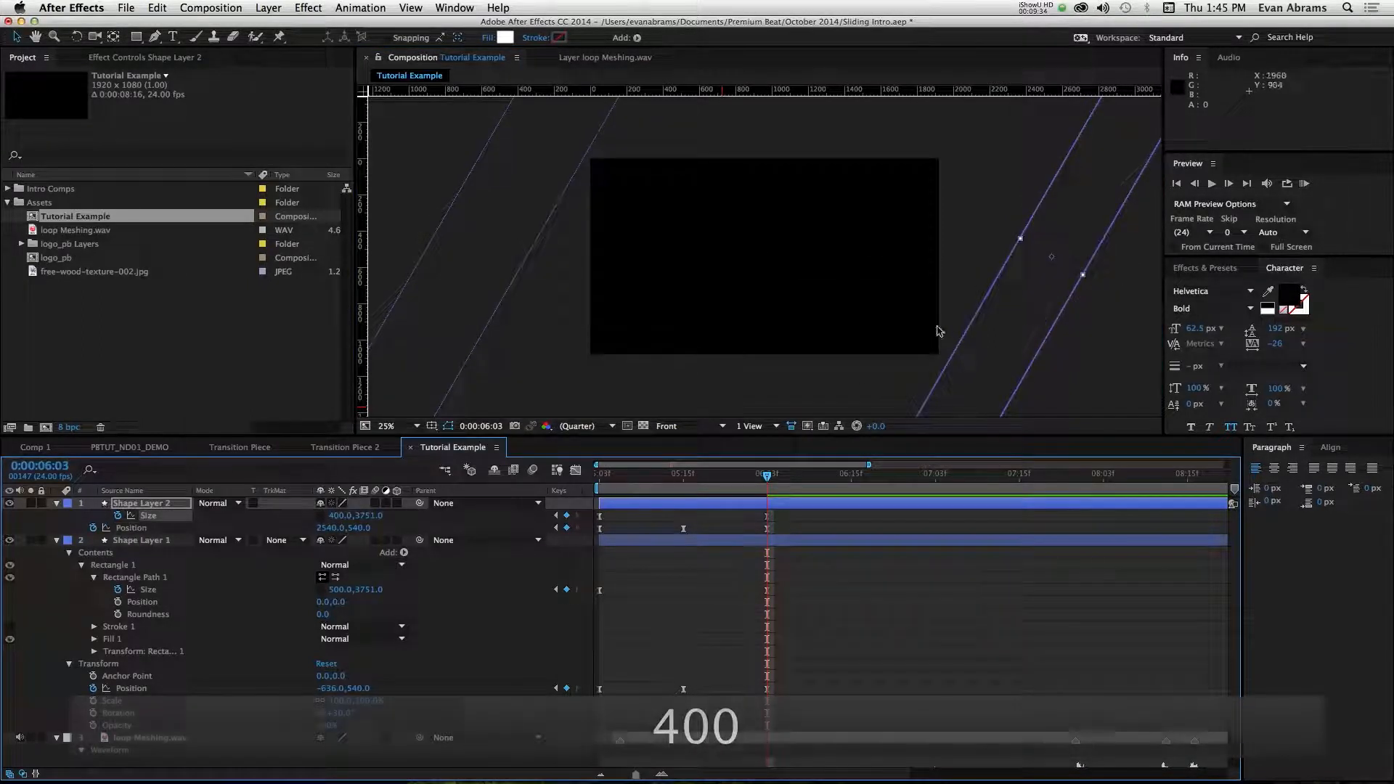
{"action": "left_click", "coordinate": [686, 476]}
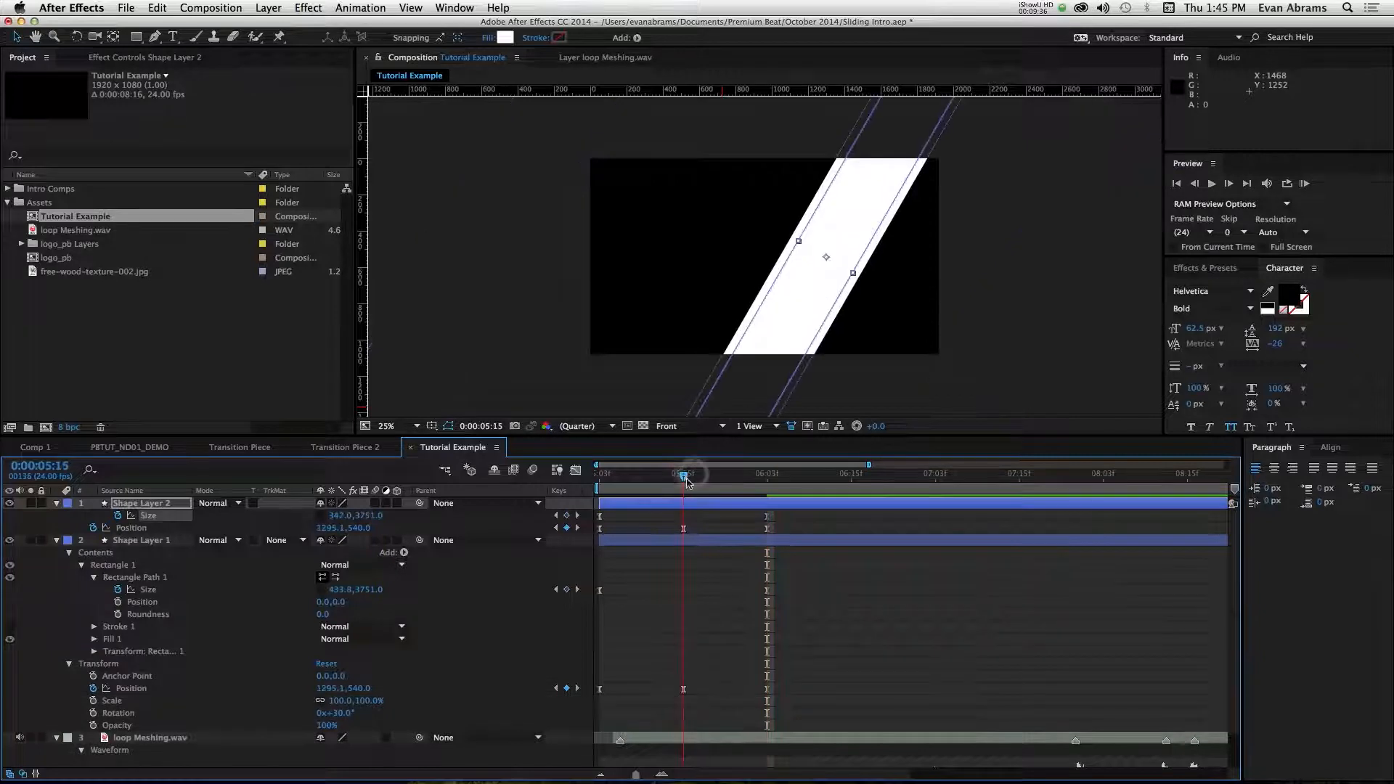
{"action": "left_click", "coordinate": [806, 296]}
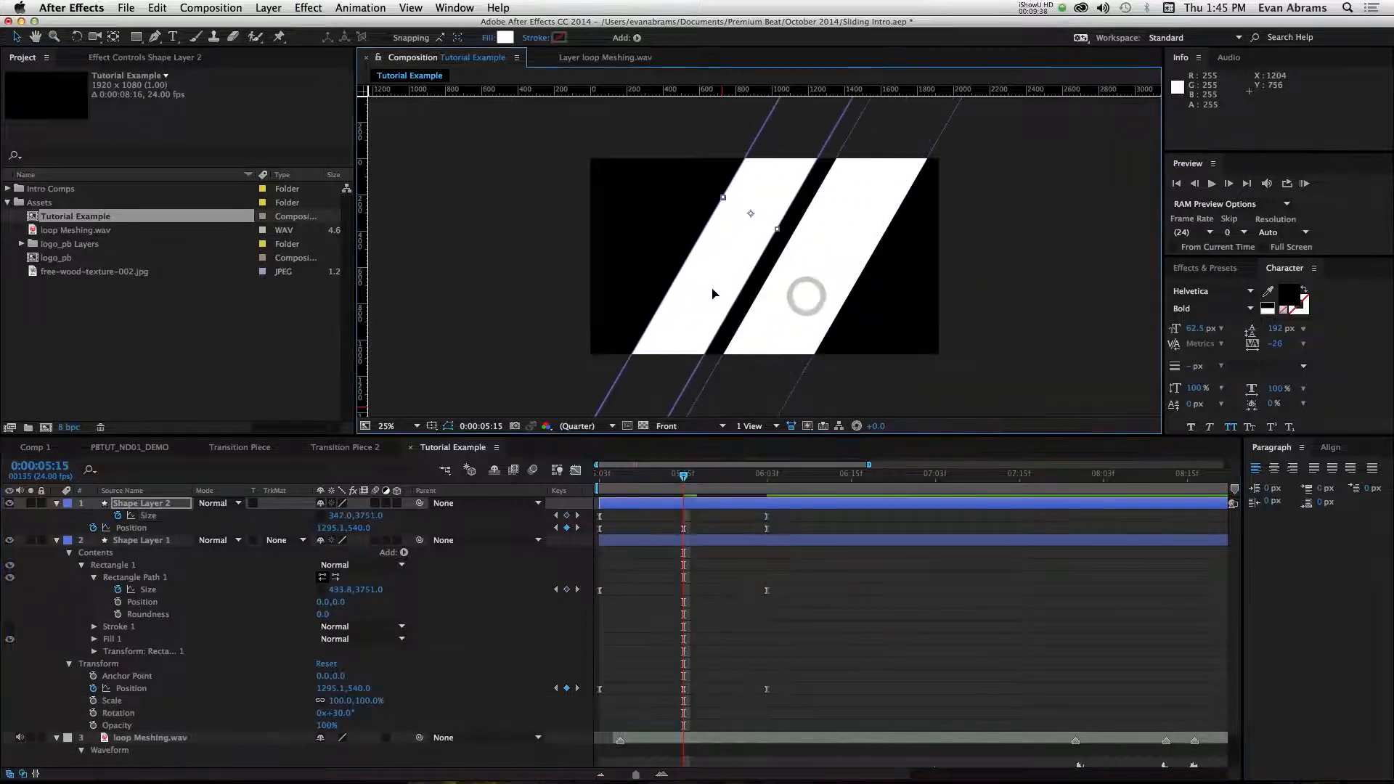
{"action": "left_click_drag", "start_coordinate": [712, 293], "coordinate": [687, 298]}
{"action": "key", "text": "super+z"}
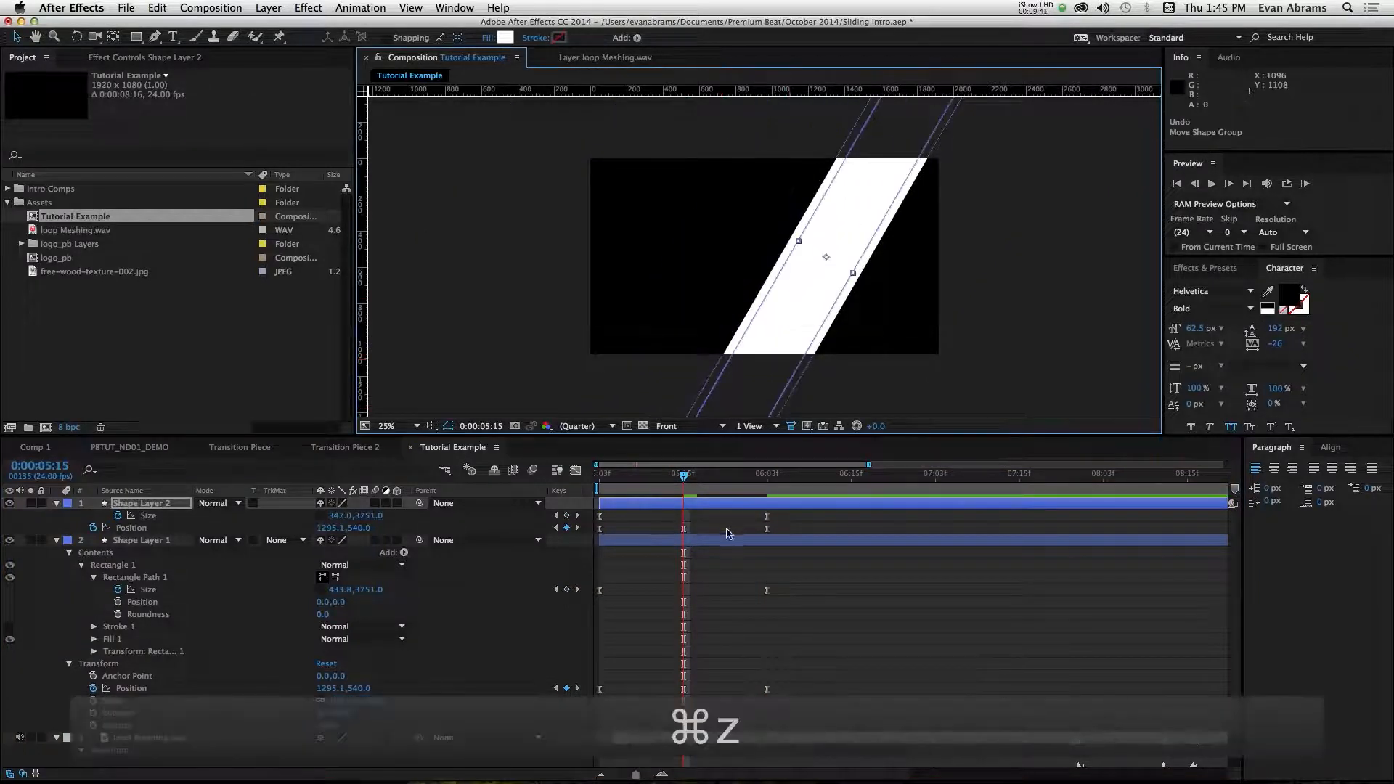
Set Shape Layer 2's middle Position keyframe to about 815, 540 and its first to 1536, 540, and preview from 0:00:05:03.
{"action": "left_click", "coordinate": [726, 530]}
{"action": "left_click", "coordinate": [683, 529]}
{"action": "left_click_drag", "start_coordinate": [779, 324], "coordinate": [689, 335]}
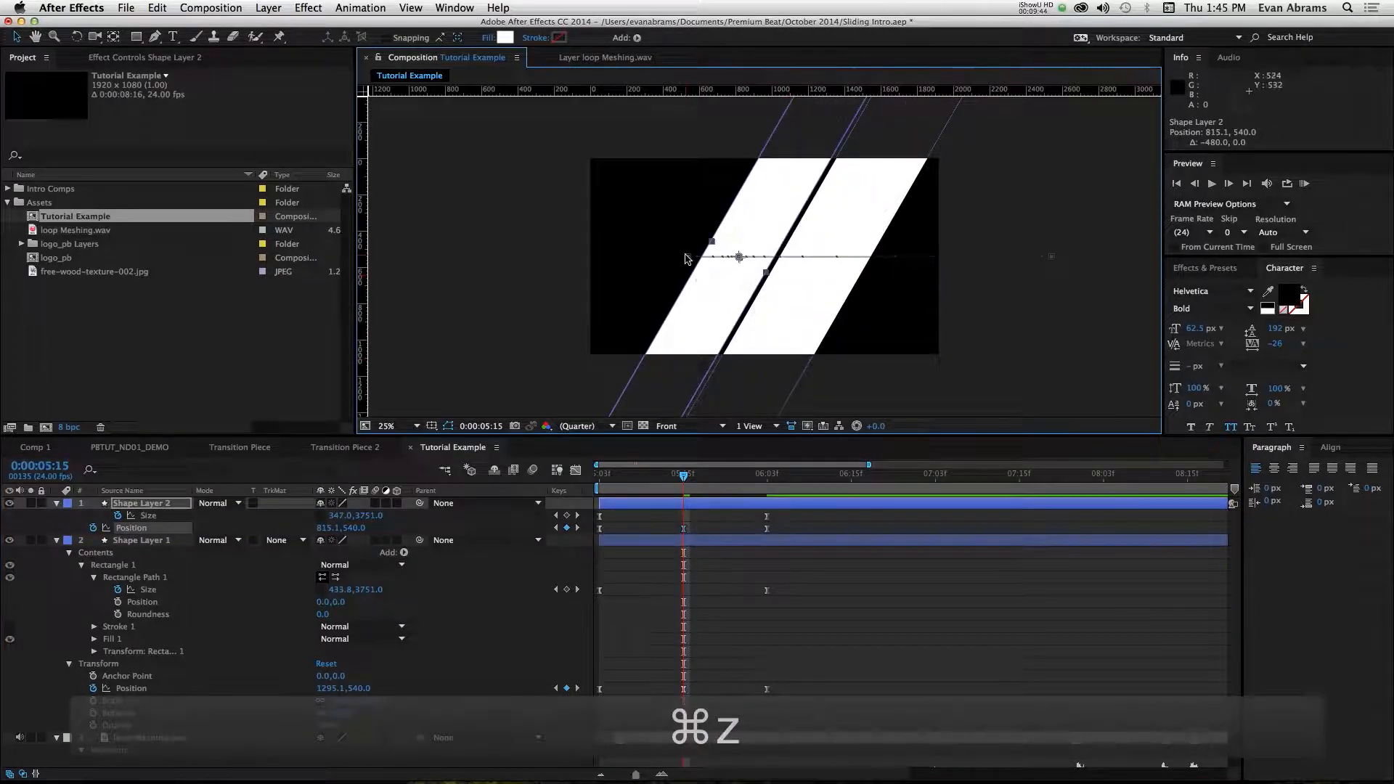
{"action": "left_click_drag", "start_coordinate": [687, 259], "coordinate": [874, 260]}
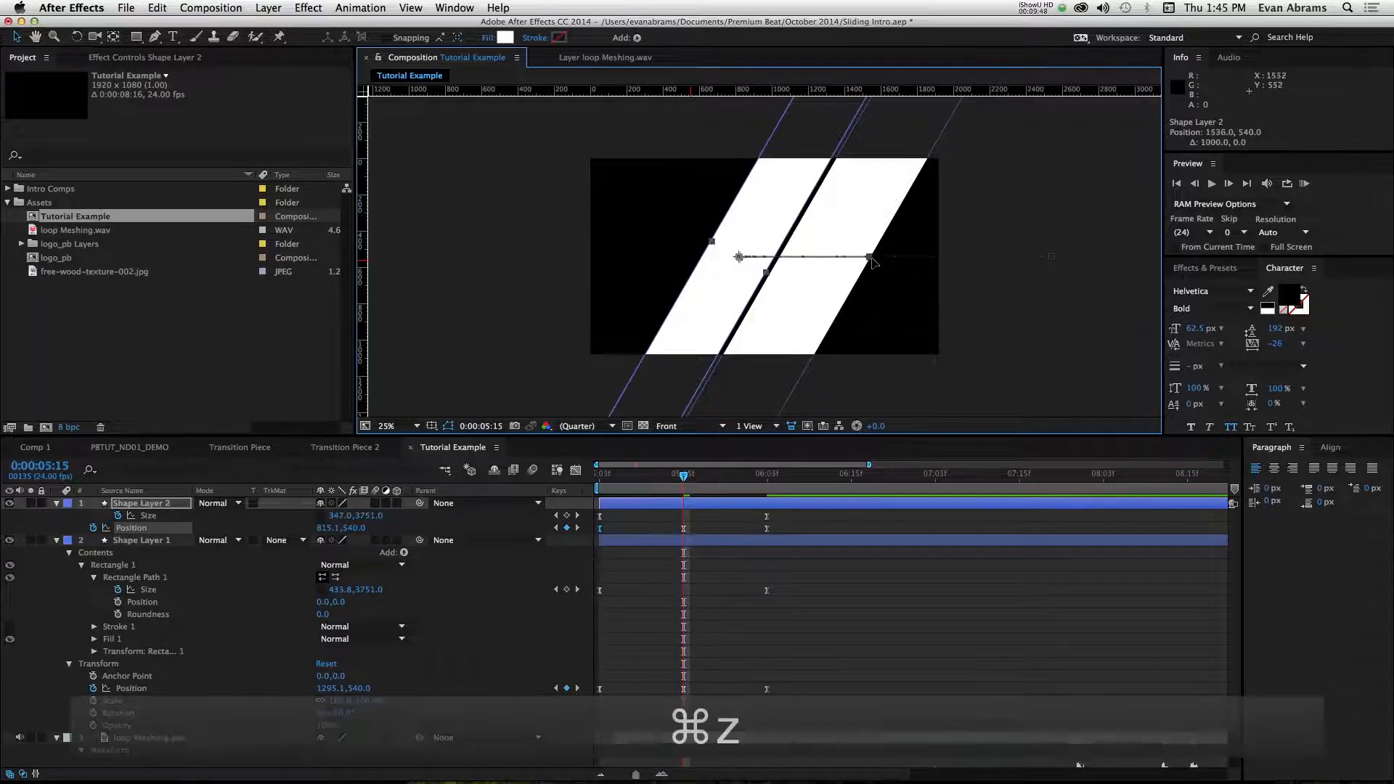
{"action": "left_click", "coordinate": [664, 465]}
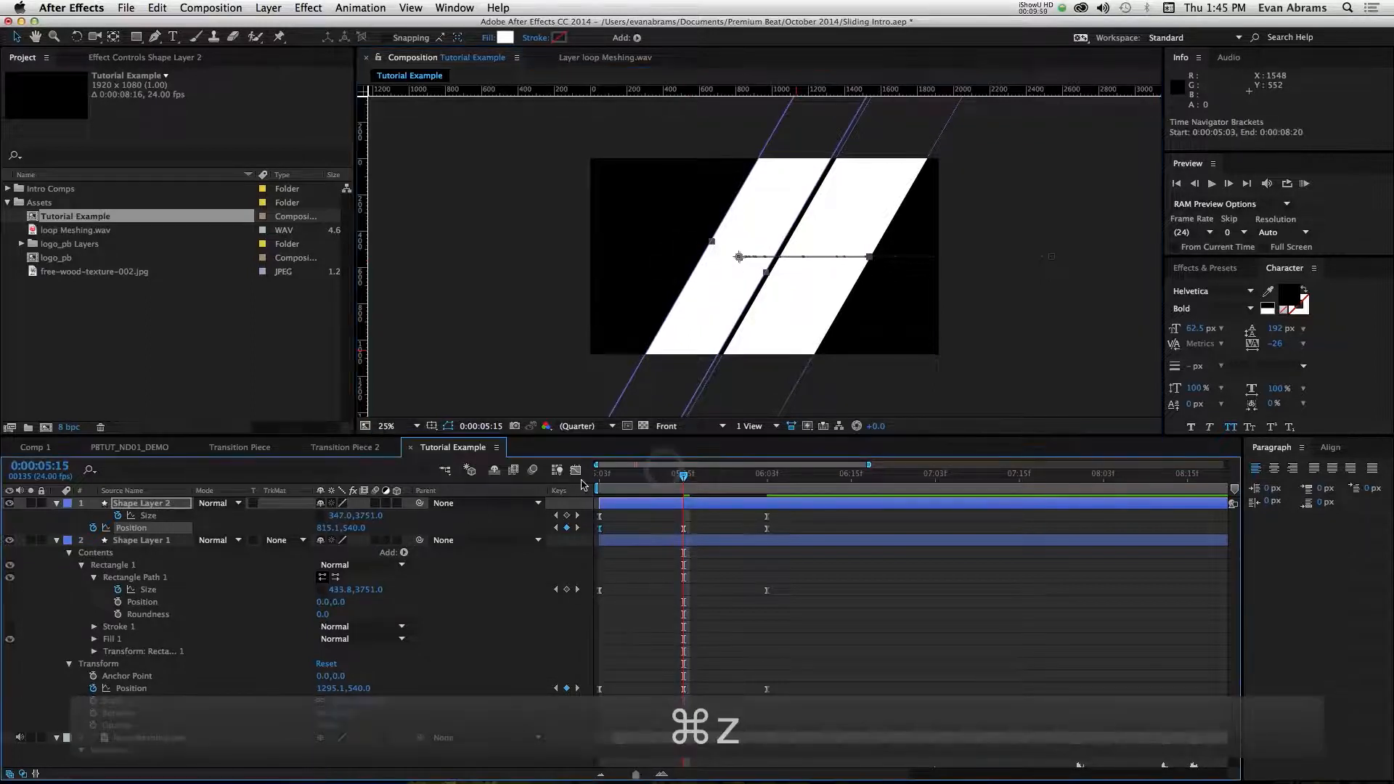
{"action": "left_click", "coordinate": [598, 477]}
{"action": "left_click", "coordinate": [941, 562]}
{"action": "key", "text": "space"}
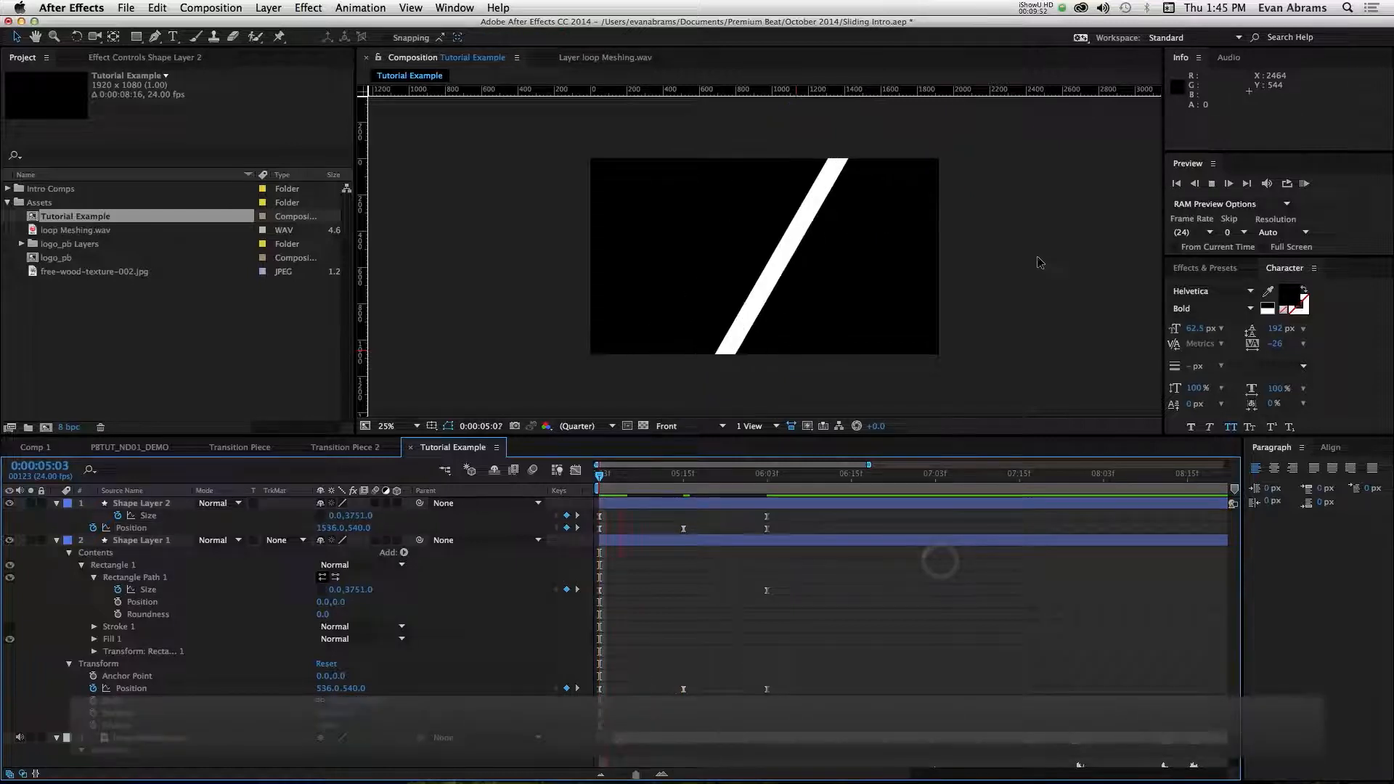
Move Shape Layer 2's middle Position keyframe at 0:00:05:15 further across to about 591, 540 and preview the animation.
{"action": "left_click_drag", "start_coordinate": [788, 480], "coordinate": [683, 484]}
{"action": "left_click", "coordinate": [684, 529]}
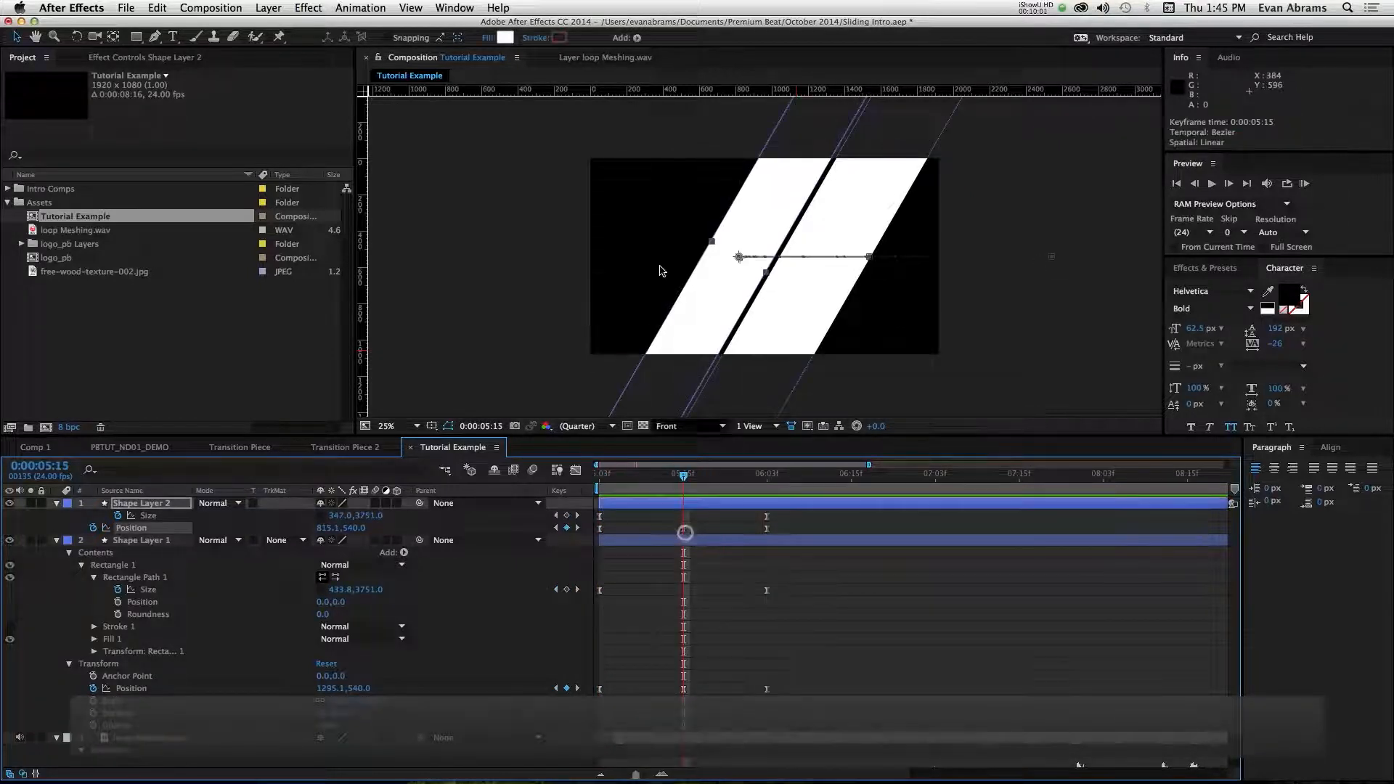
{"action": "left_click_drag", "start_coordinate": [710, 292], "coordinate": [671, 294]}
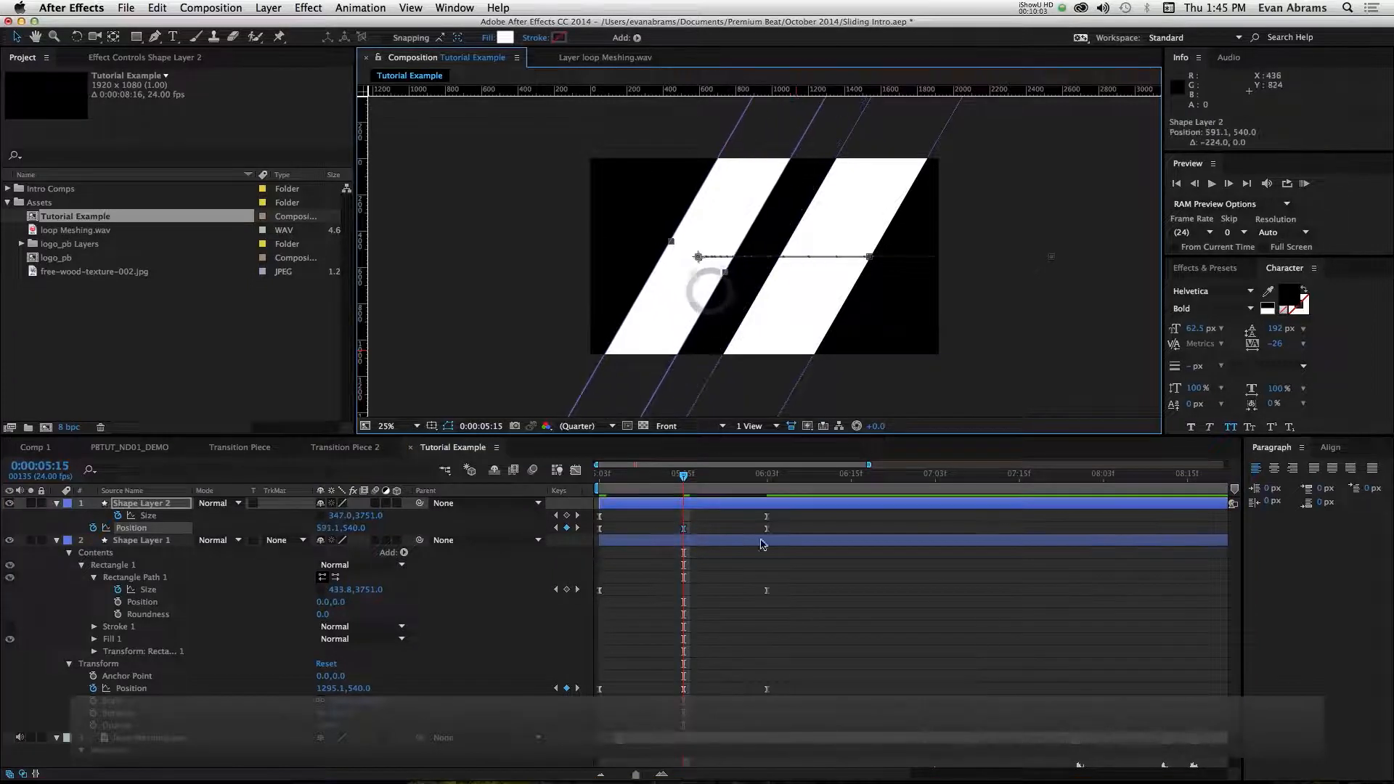
{"action": "key", "text": "KP_0"}
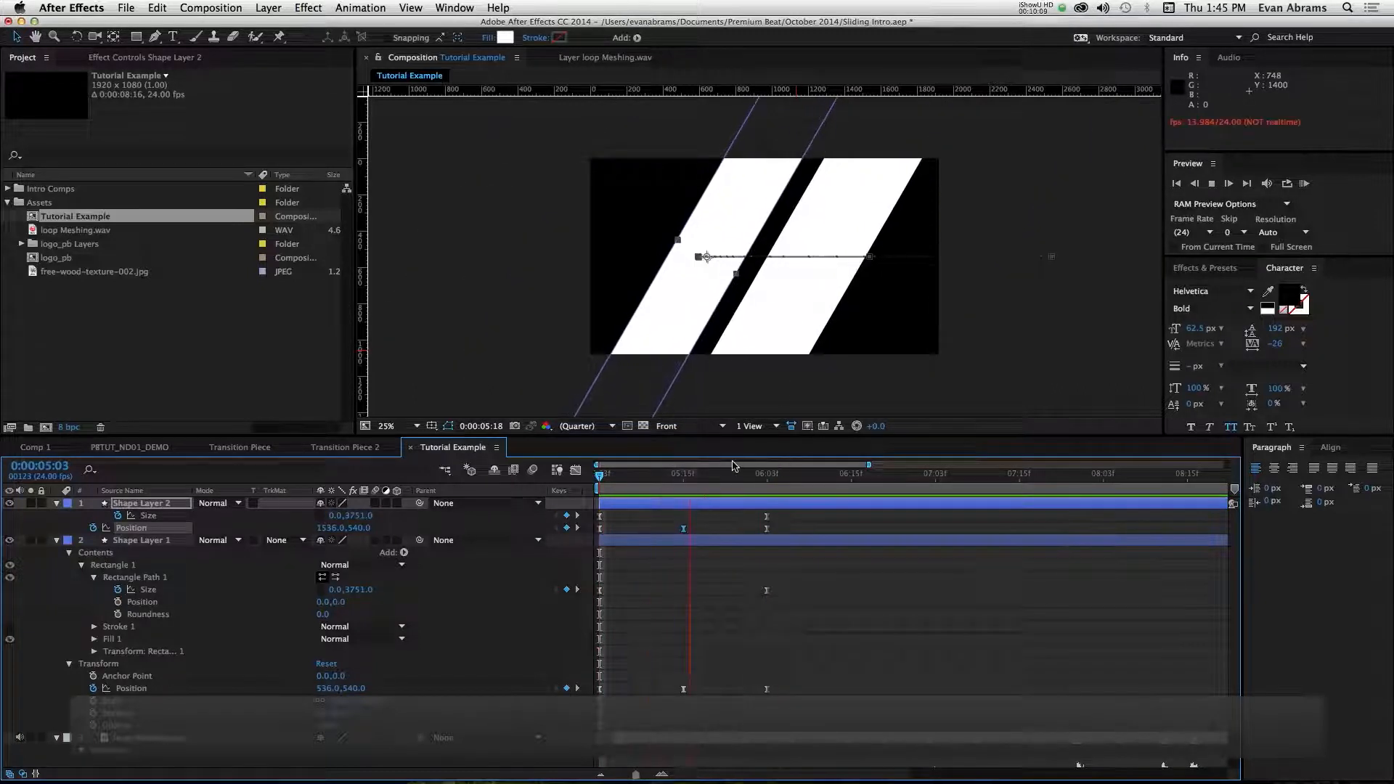
Duplicate Shape Layer 2, show the duplicate's keyframes, and set its width to 350 at 0:00:06:03.
{"action": "key", "text": "super+d"}
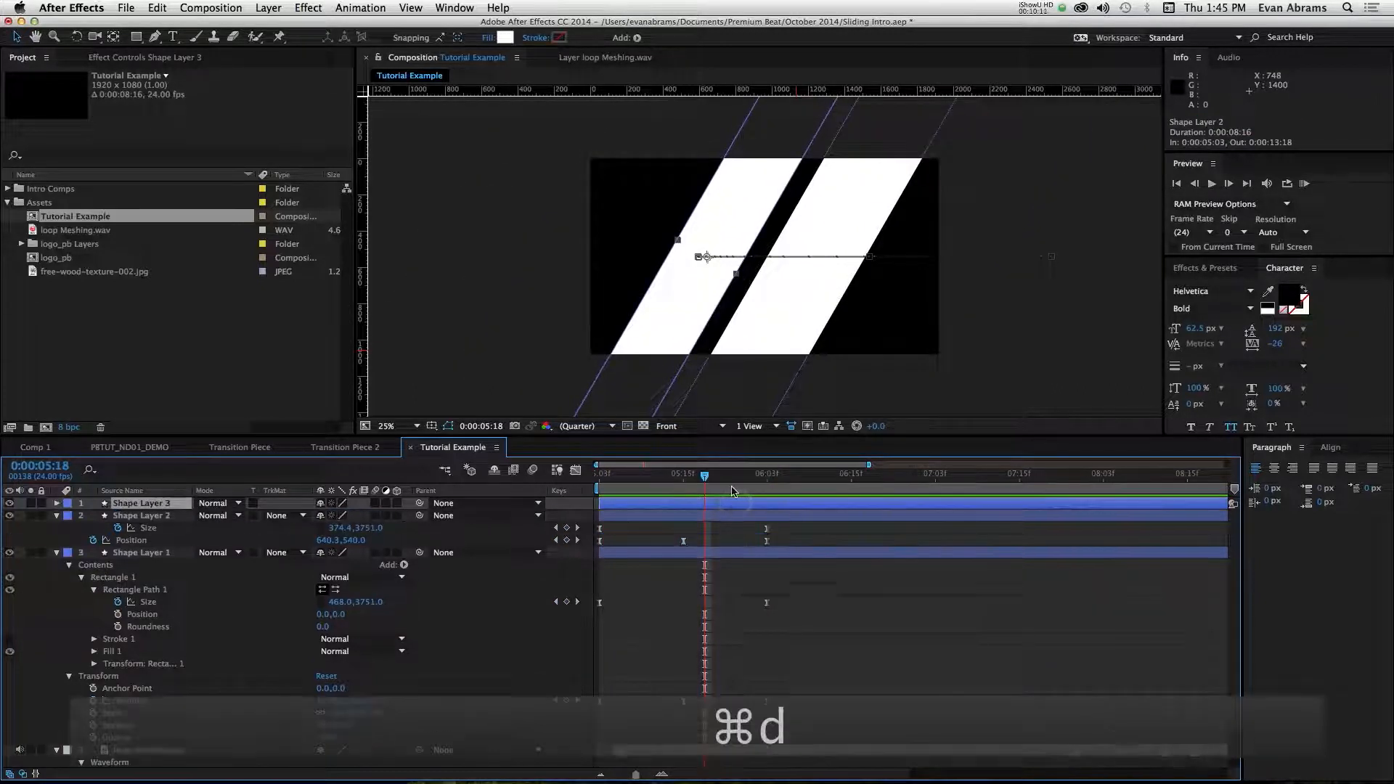
{"action": "key", "text": "u"}
{"action": "left_click", "coordinate": [767, 474]}
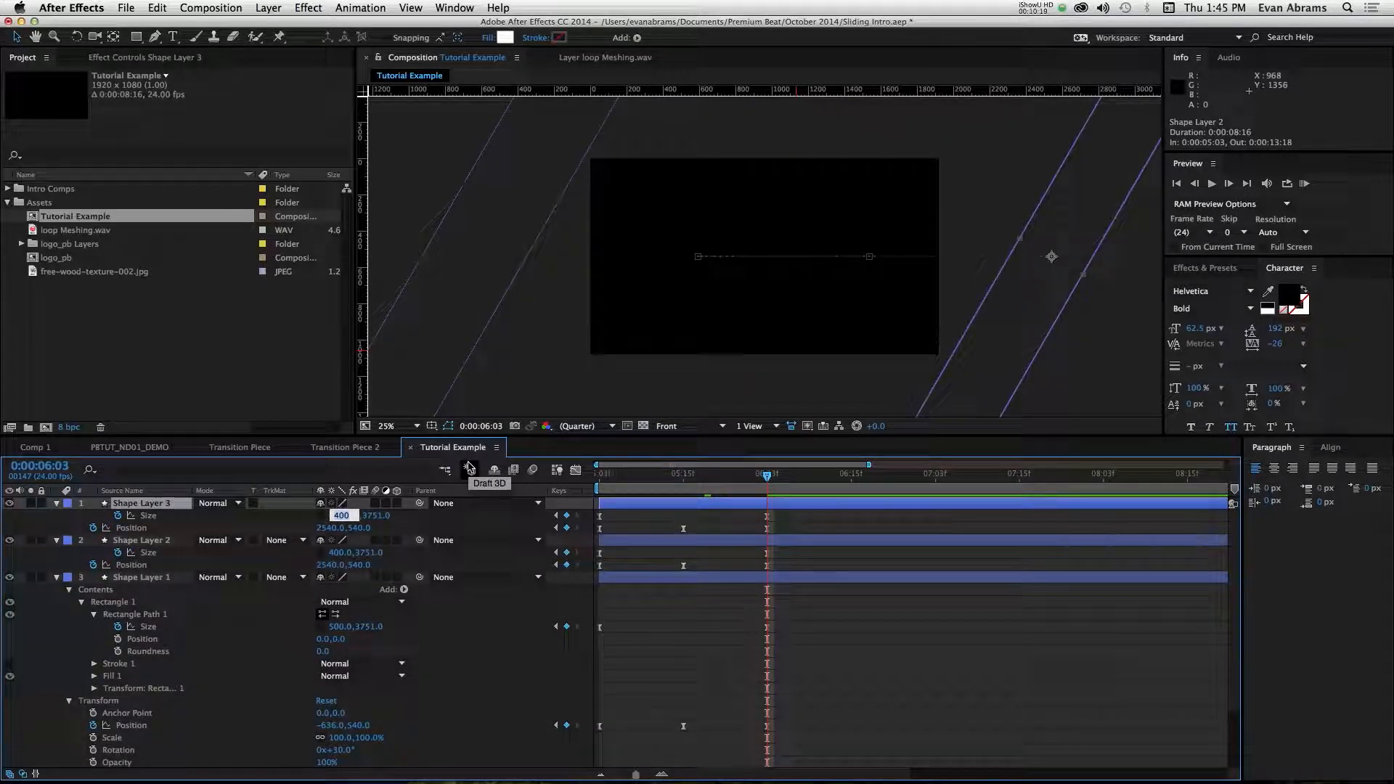
{"action": "type", "text": "350"}
{"action": "key", "text": "Return"}
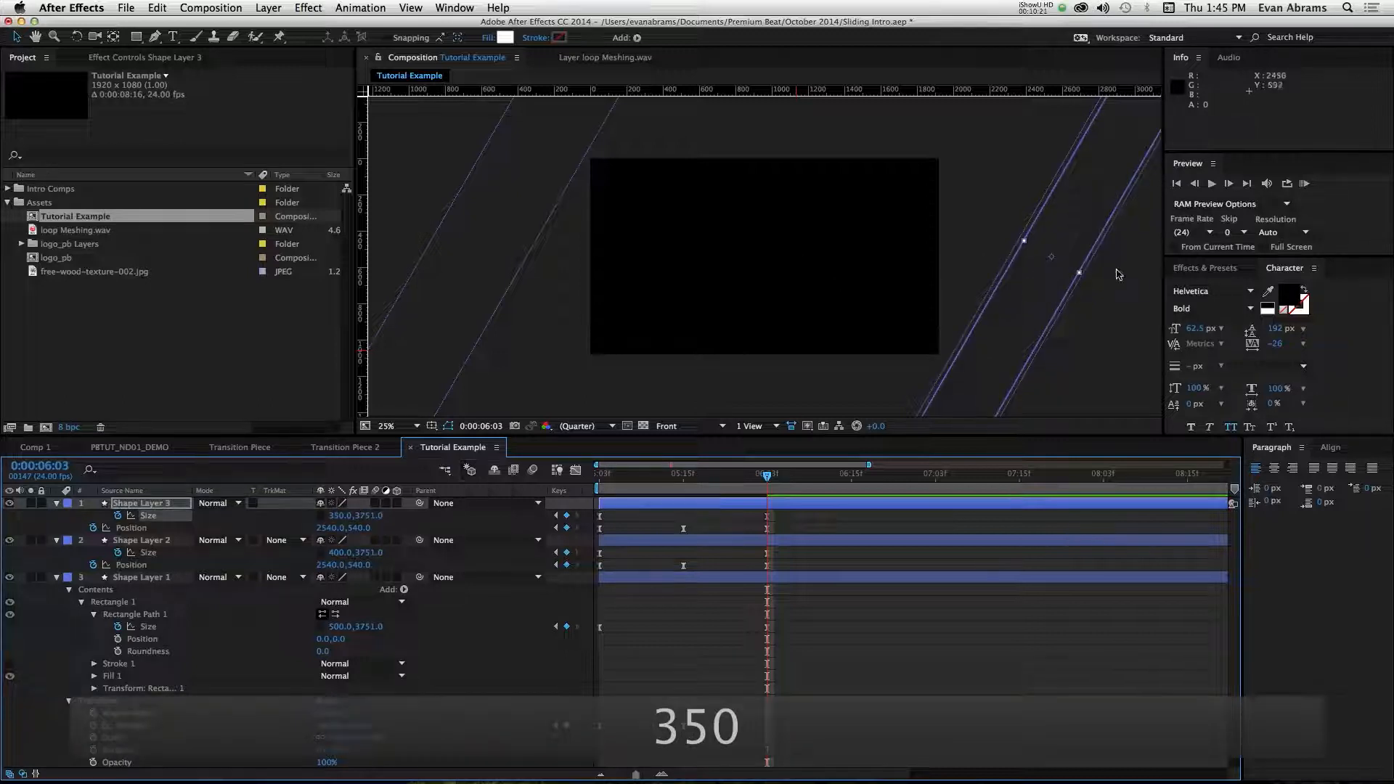
Move Shape Layer 3's last Position keyframe off-frame to -532, 540 and its first one to 980, 540.
{"action": "left_click_drag", "start_coordinate": [1014, 322], "coordinate": [554, 296]}
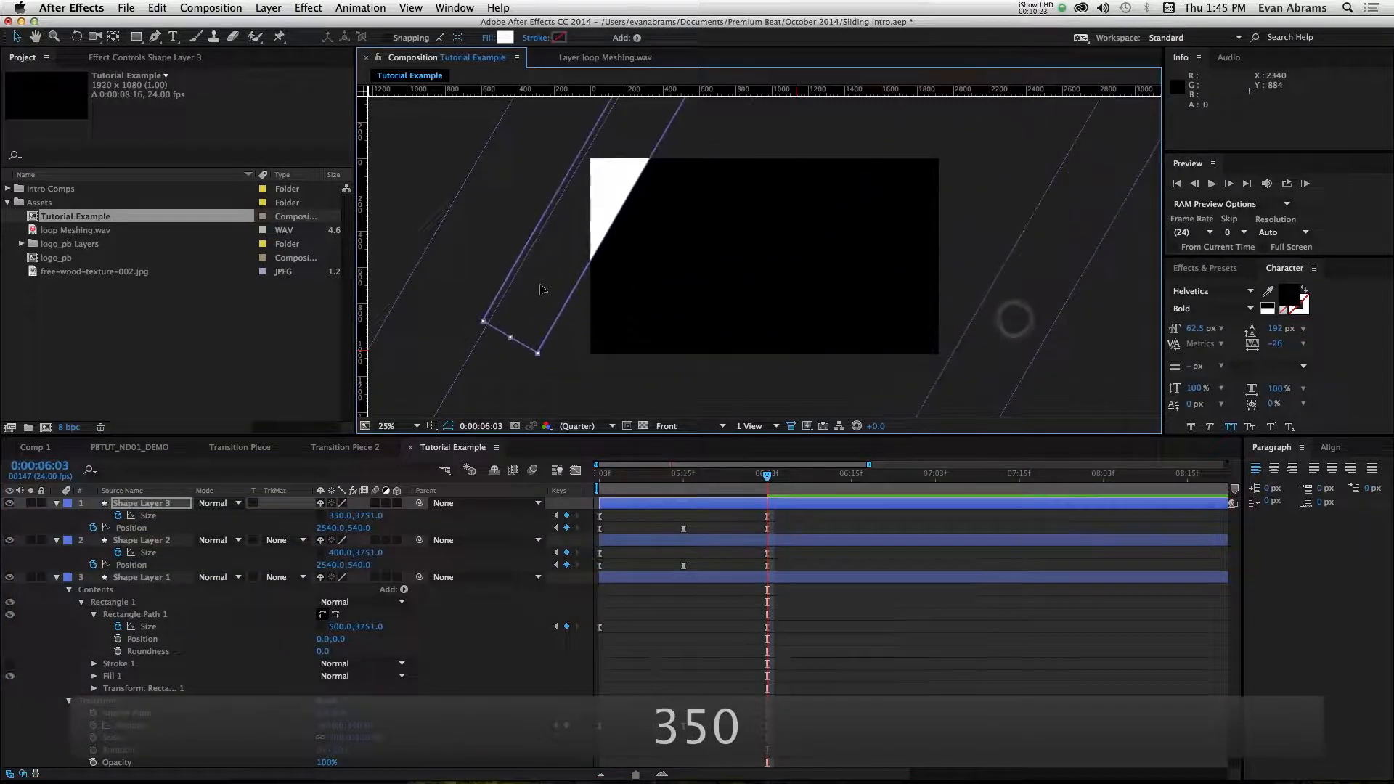
{"action": "key", "text": "super+z"}
{"action": "left_click", "coordinate": [1077, 375]}
{"action": "left_click", "coordinate": [1035, 301]}
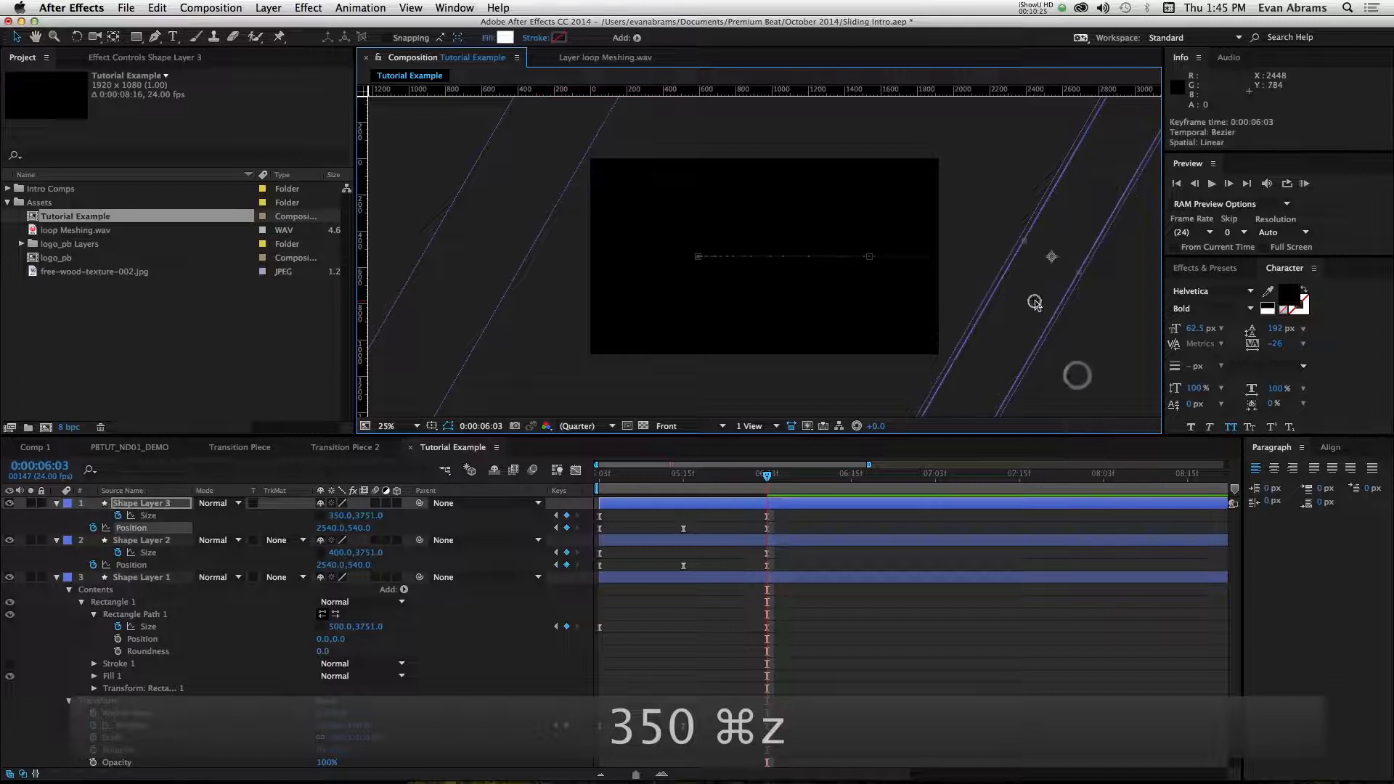
{"action": "left_click_drag", "start_coordinate": [1037, 291], "coordinate": [476, 296]}
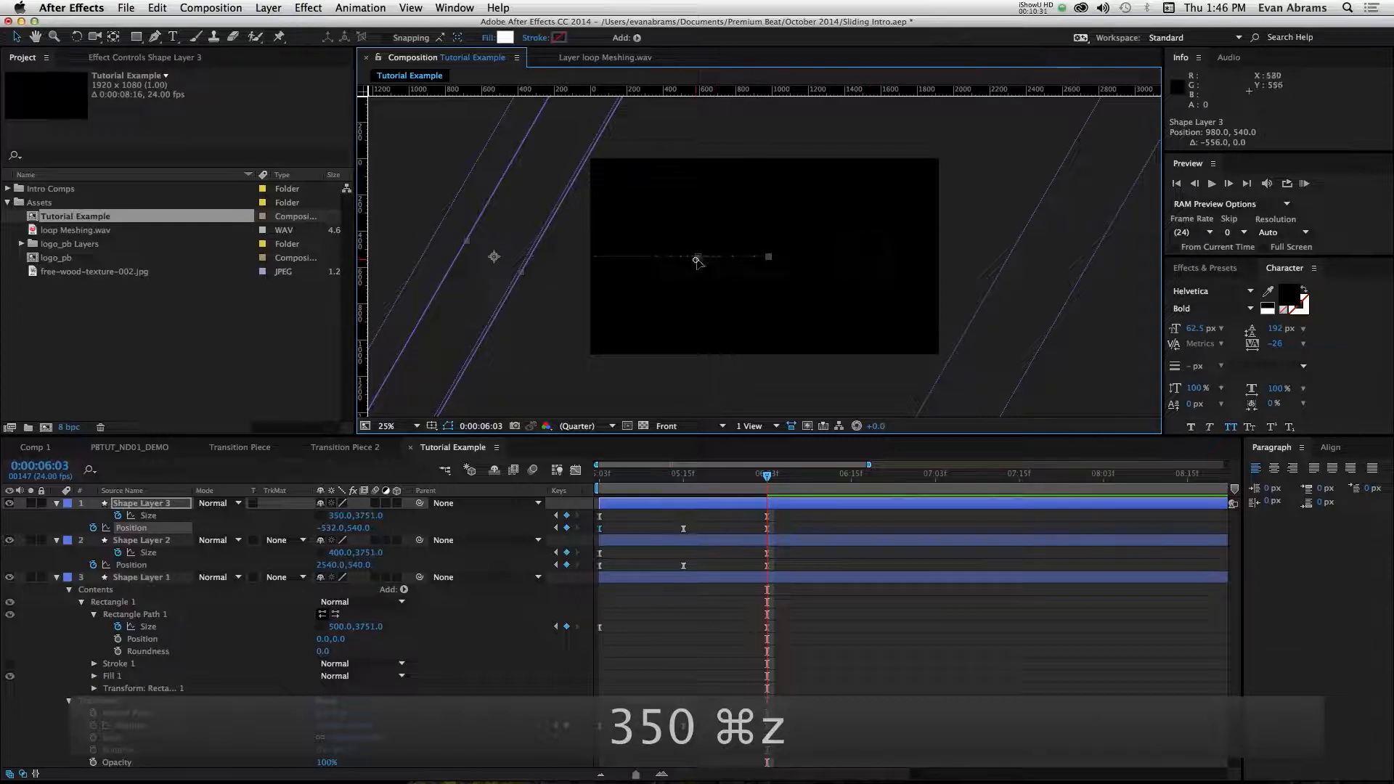
Move Shape Layer 3's middle Position keyframe near the right edge of the frame and preview all three bars.
{"action": "left_click_drag", "start_coordinate": [833, 267], "coordinate": [888, 261]}
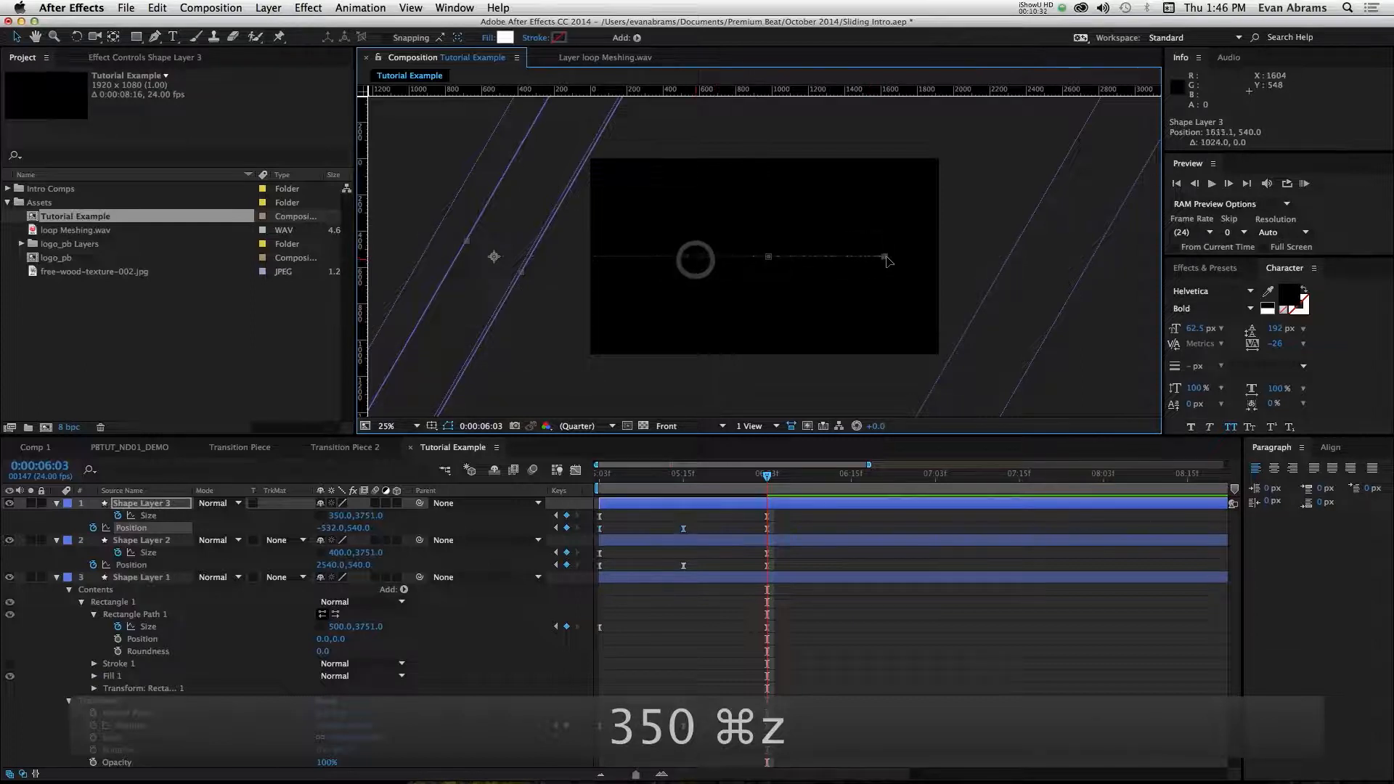
{"action": "left_click", "coordinate": [695, 472]}
{"action": "key", "text": "space"}
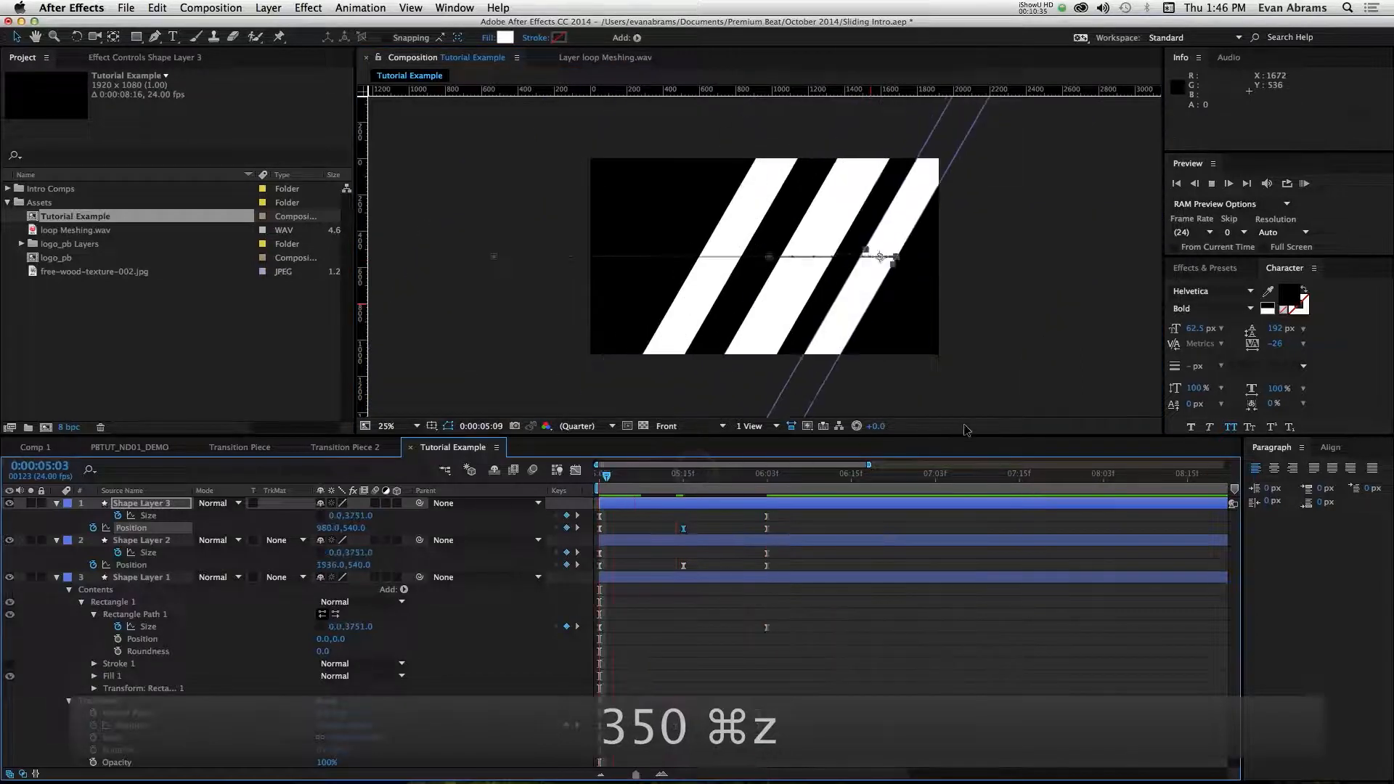
{"action": "key", "text": "space"}
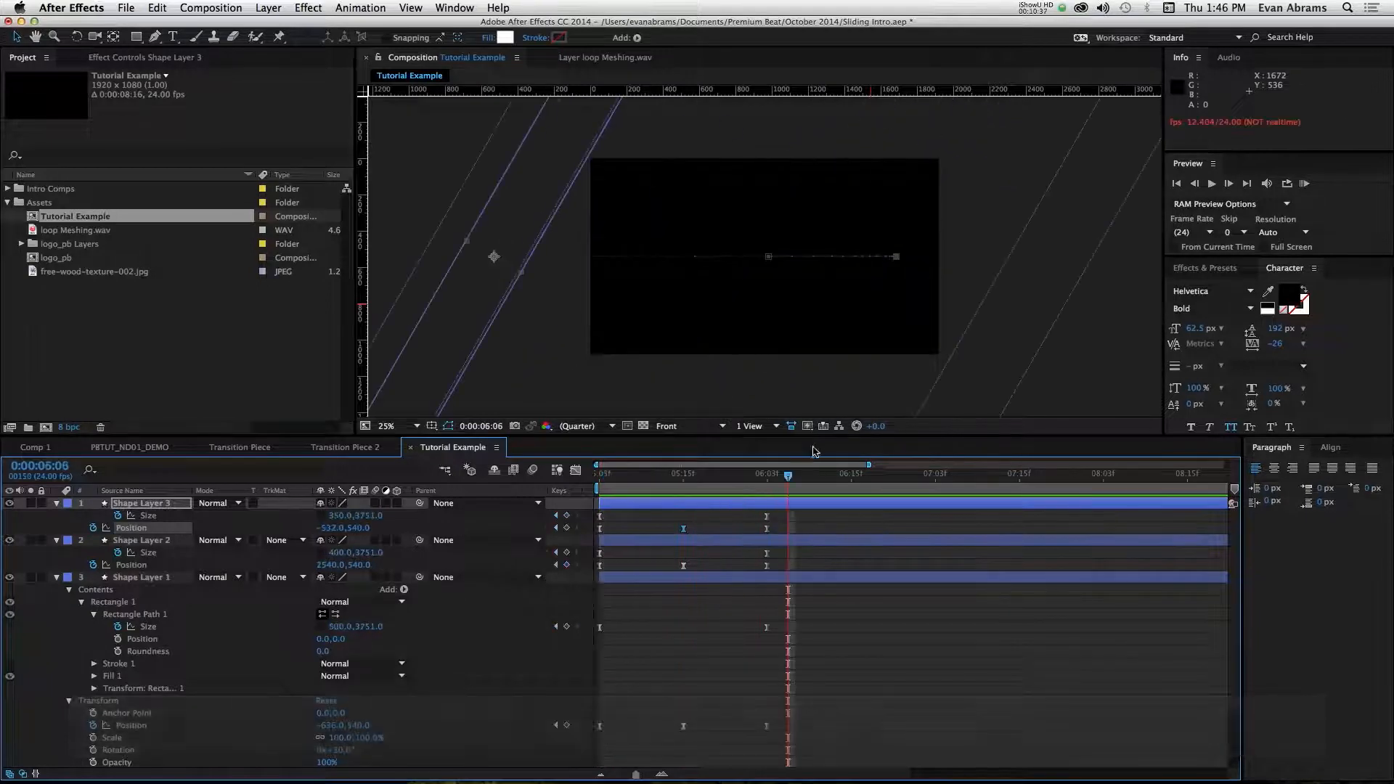
Collapse the three shape layers and assign them all the Fuchsia label color.
{"action": "mouse_move", "coordinate": [767, 474]}
{"action": "left_mouse_down"}
{"action": "mouse_move", "coordinate": [686, 481]}
{"action": "mouse_move", "coordinate": [762, 473]}
{"action": "left_mouse_up"}
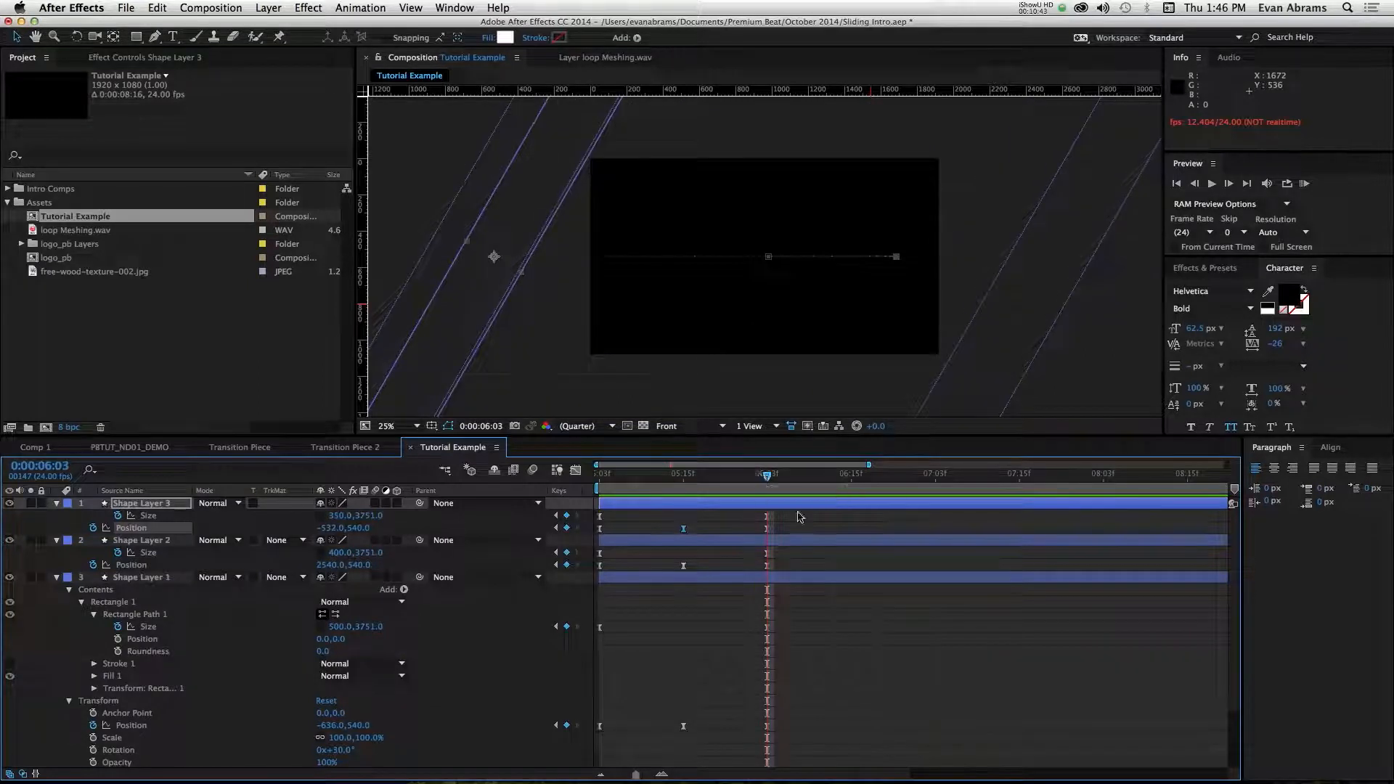
{"action": "left_click", "coordinate": [59, 503]}
{"action": "left_click", "coordinate": [57, 516]}
{"action": "left_click", "coordinate": [56, 527]}
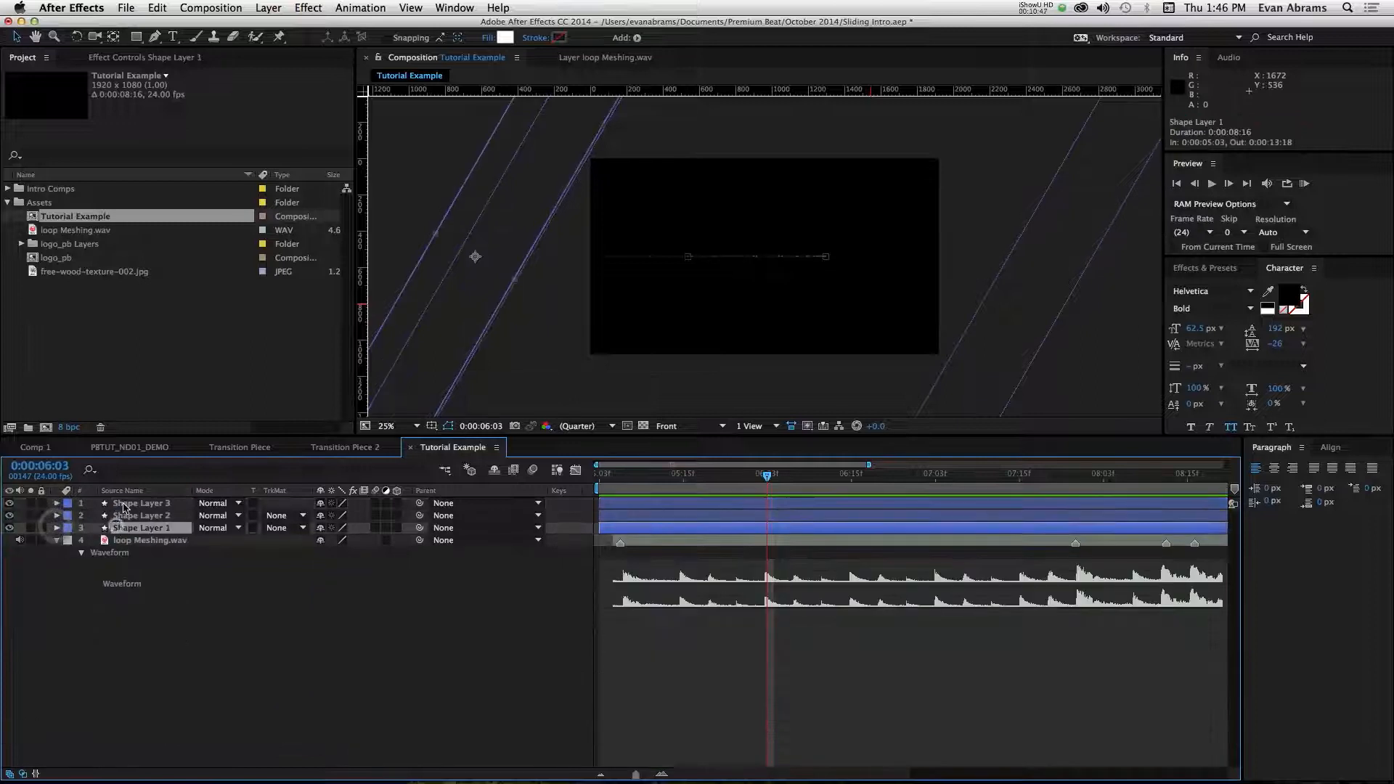
{"action": "left_click", "coordinate": [125, 507], "text": "shift"}
{"action": "left_click", "coordinate": [67, 506]}
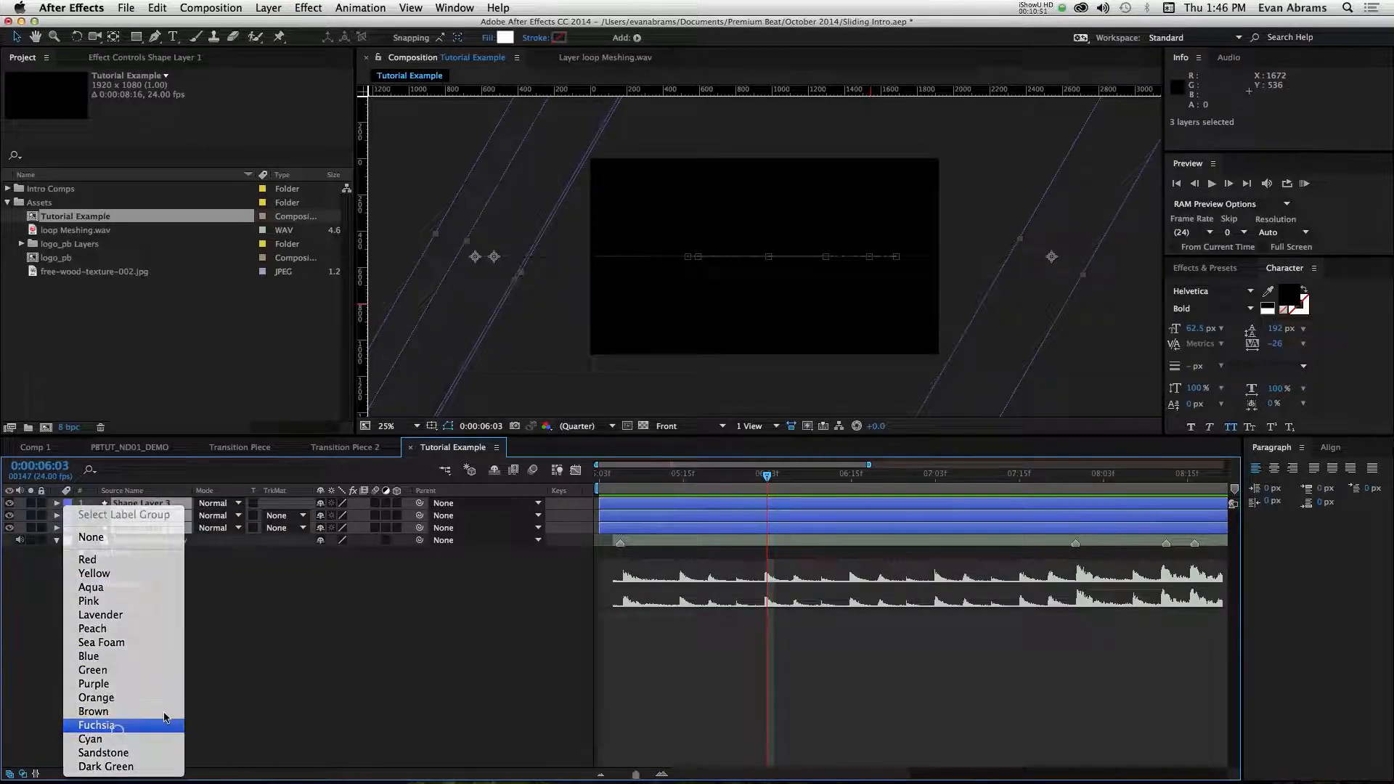
{"action": "left_click", "coordinate": [120, 724]}
Set the fill of all three shape layers to pink EF0E7B, deselect them, and return to 0:00:05:03.
{"action": "left_click_drag", "start_coordinate": [755, 487], "coordinate": [725, 493]}
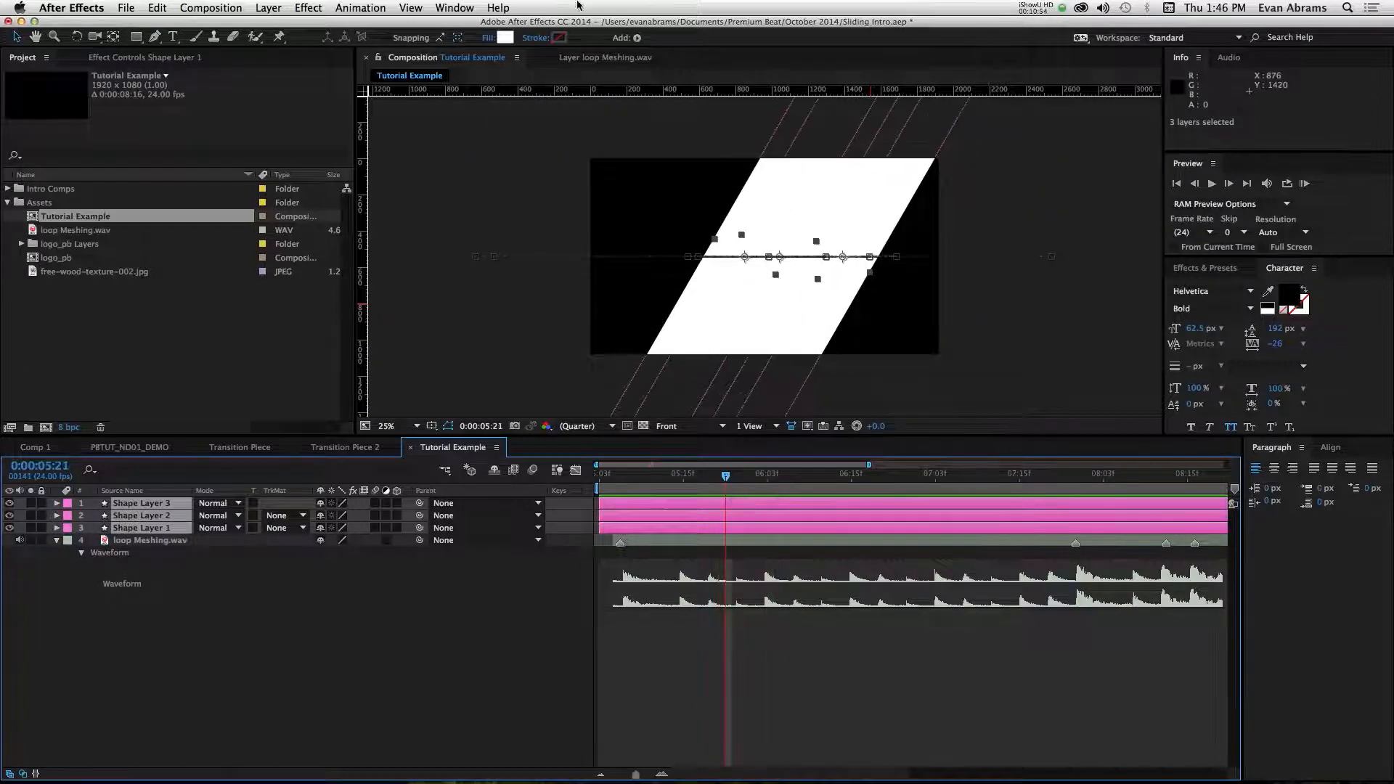
{"action": "left_click", "coordinate": [512, 37]}
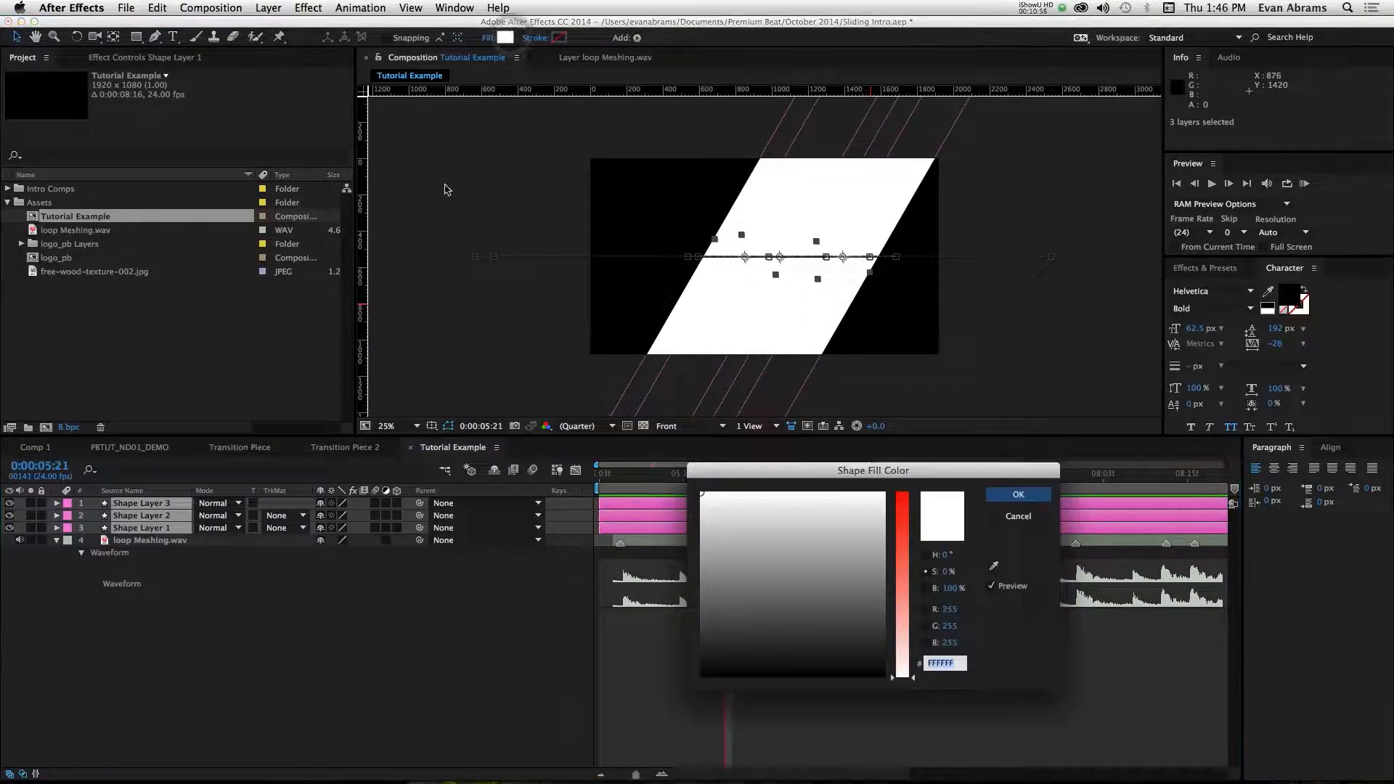
{"action": "left_click_drag", "start_coordinate": [903, 556], "coordinate": [905, 507]}
{"action": "left_click", "coordinate": [873, 517]}
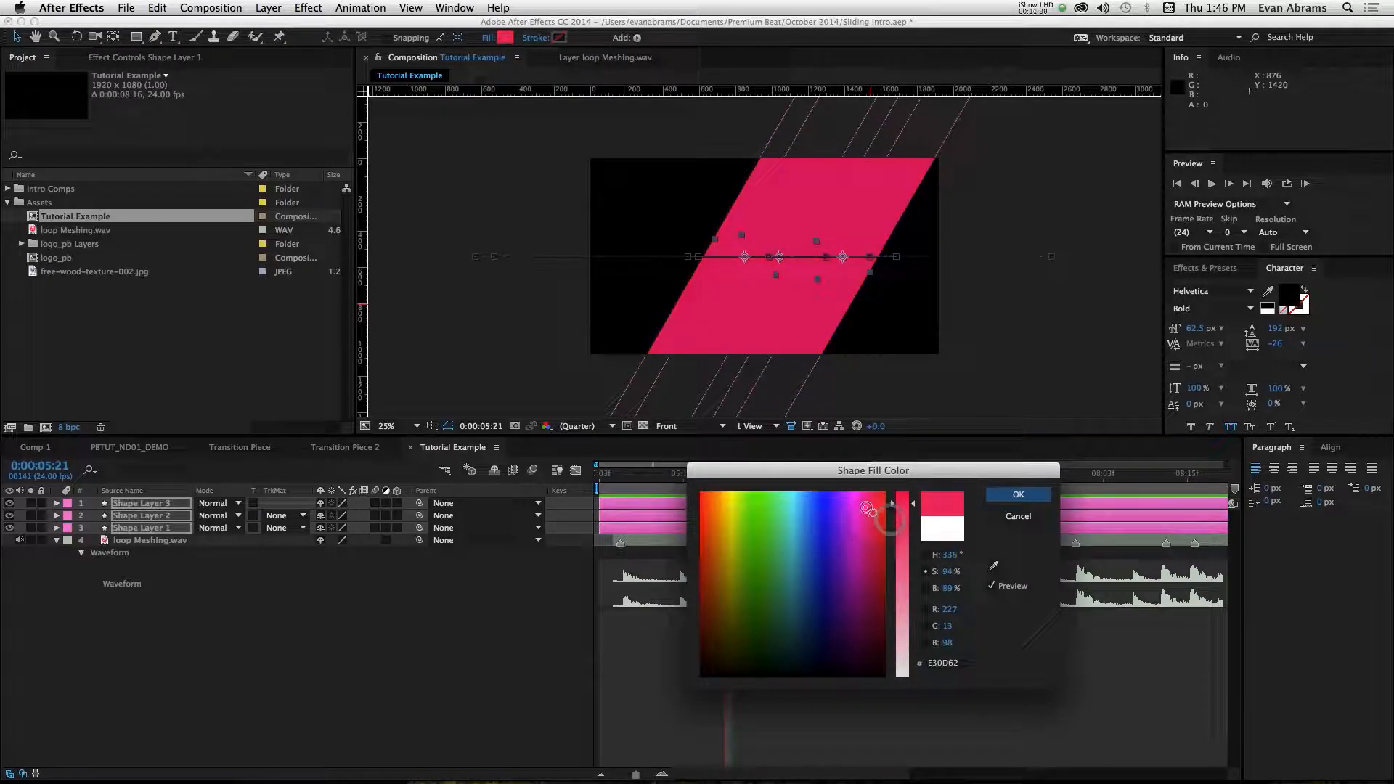
{"action": "left_click", "coordinate": [869, 504]}
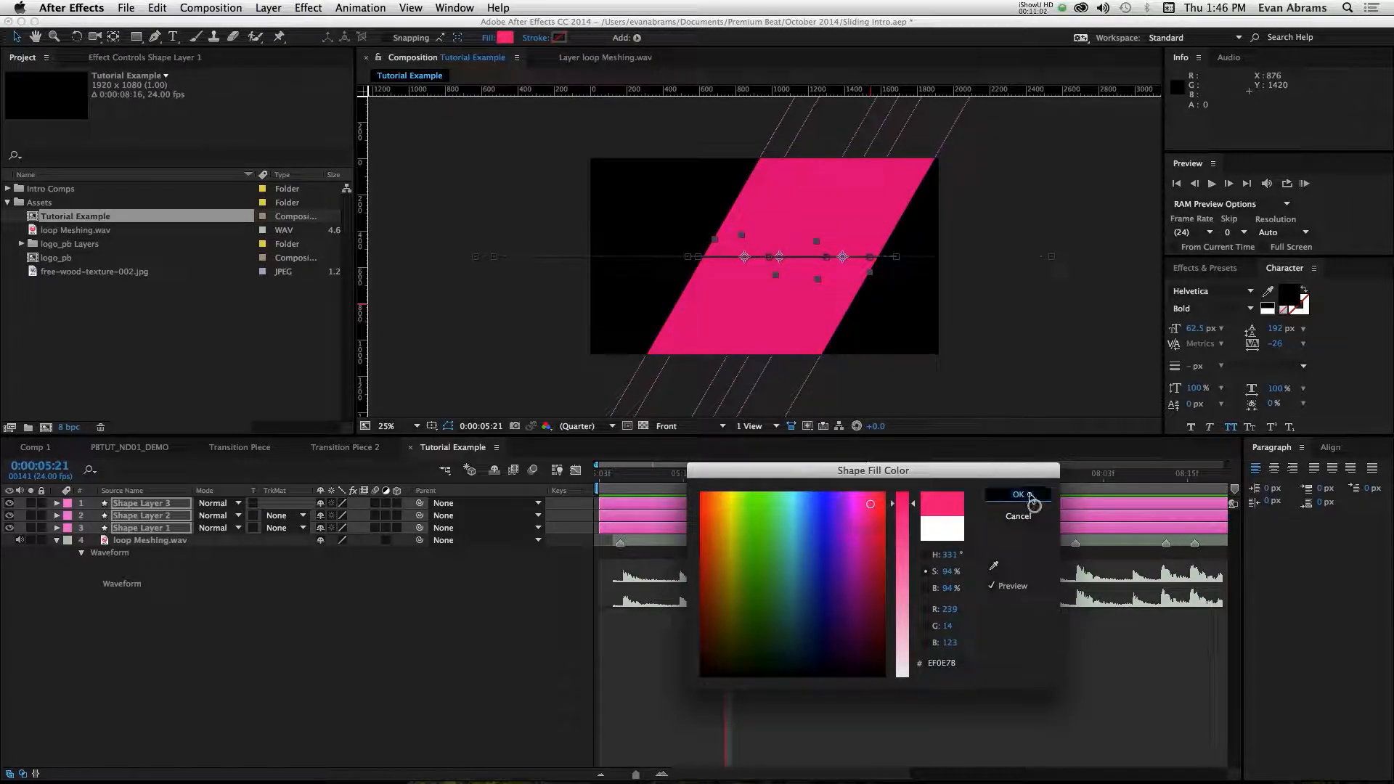
{"action": "left_click", "coordinate": [1031, 498]}
{"action": "left_click", "coordinate": [864, 661]}
{"action": "left_click", "coordinate": [618, 472]}
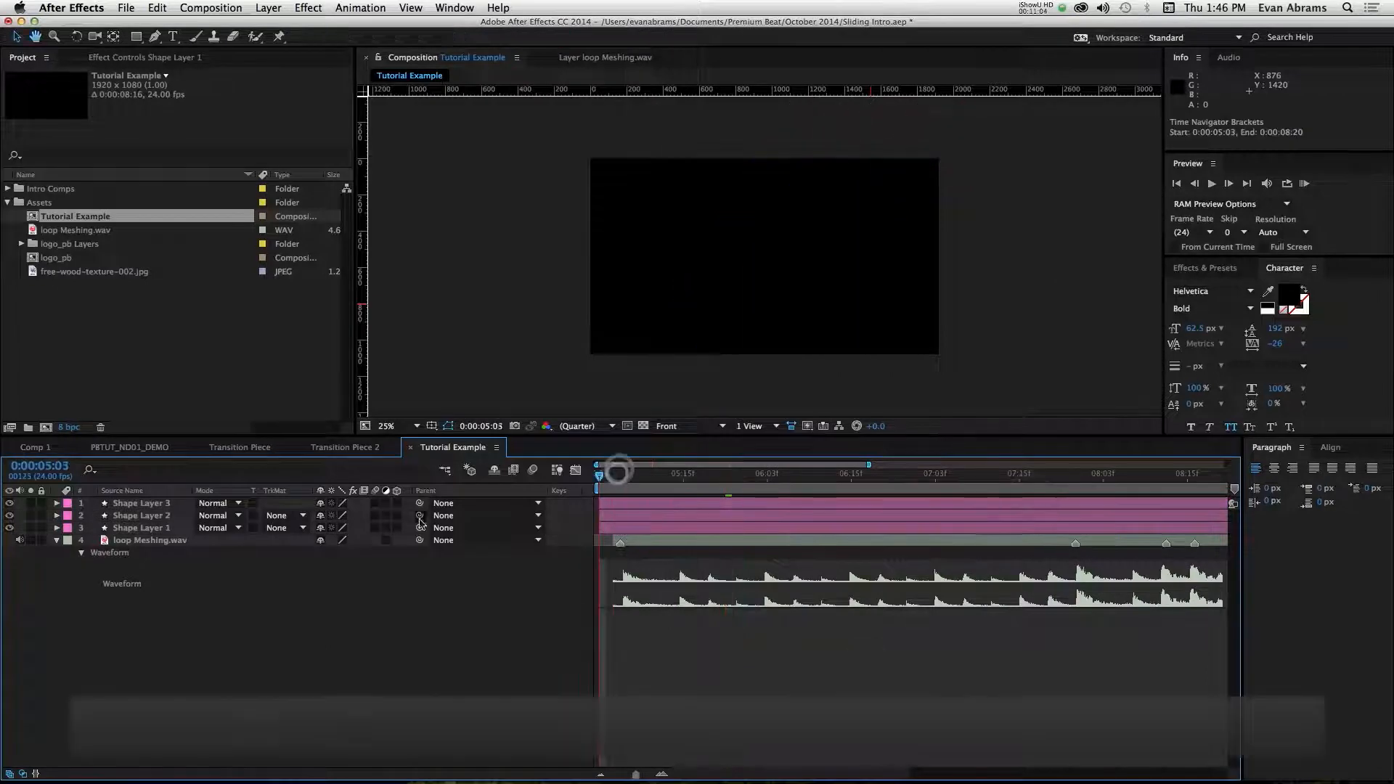
Preview the three pink bars sliding across the frame from 0:00:05:03.
{"action": "key", "text": "space"}
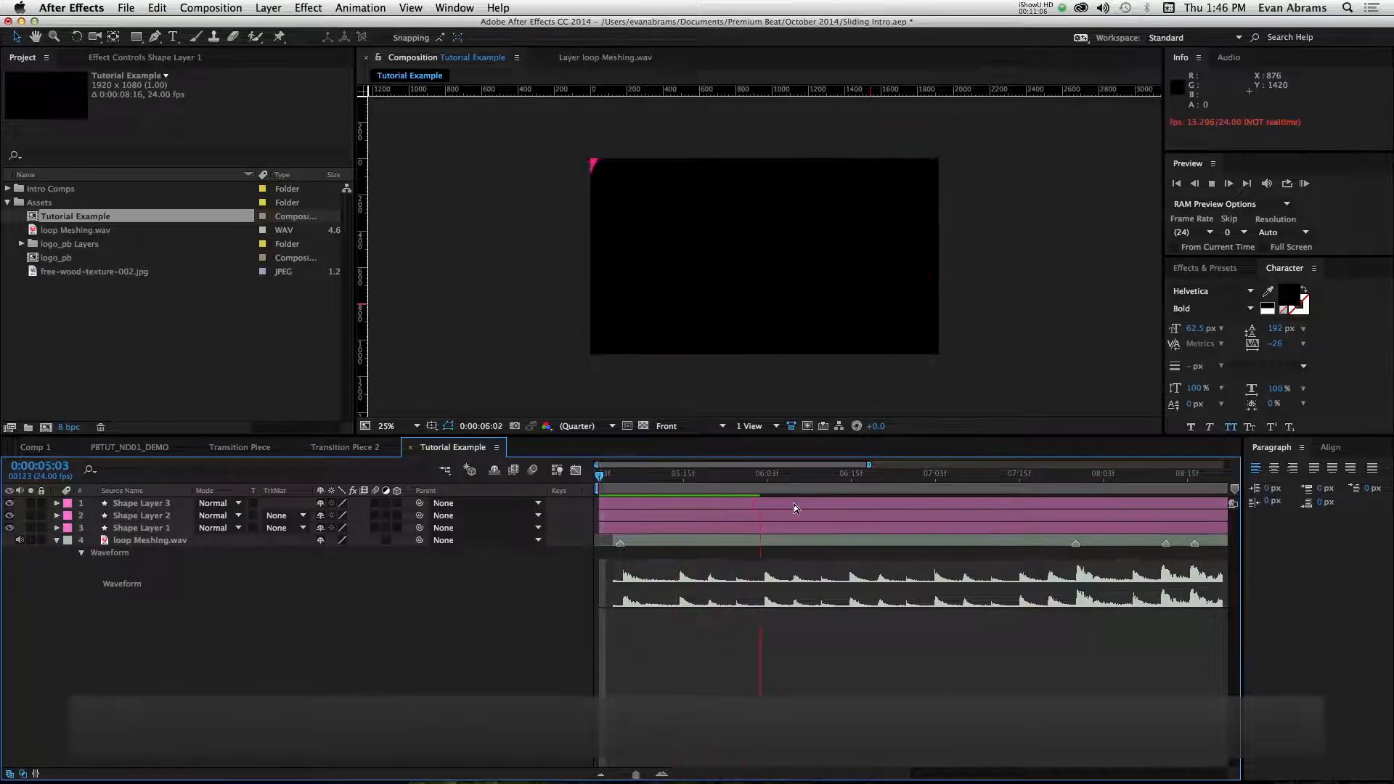
{"action": "left_click", "coordinate": [657, 477]}
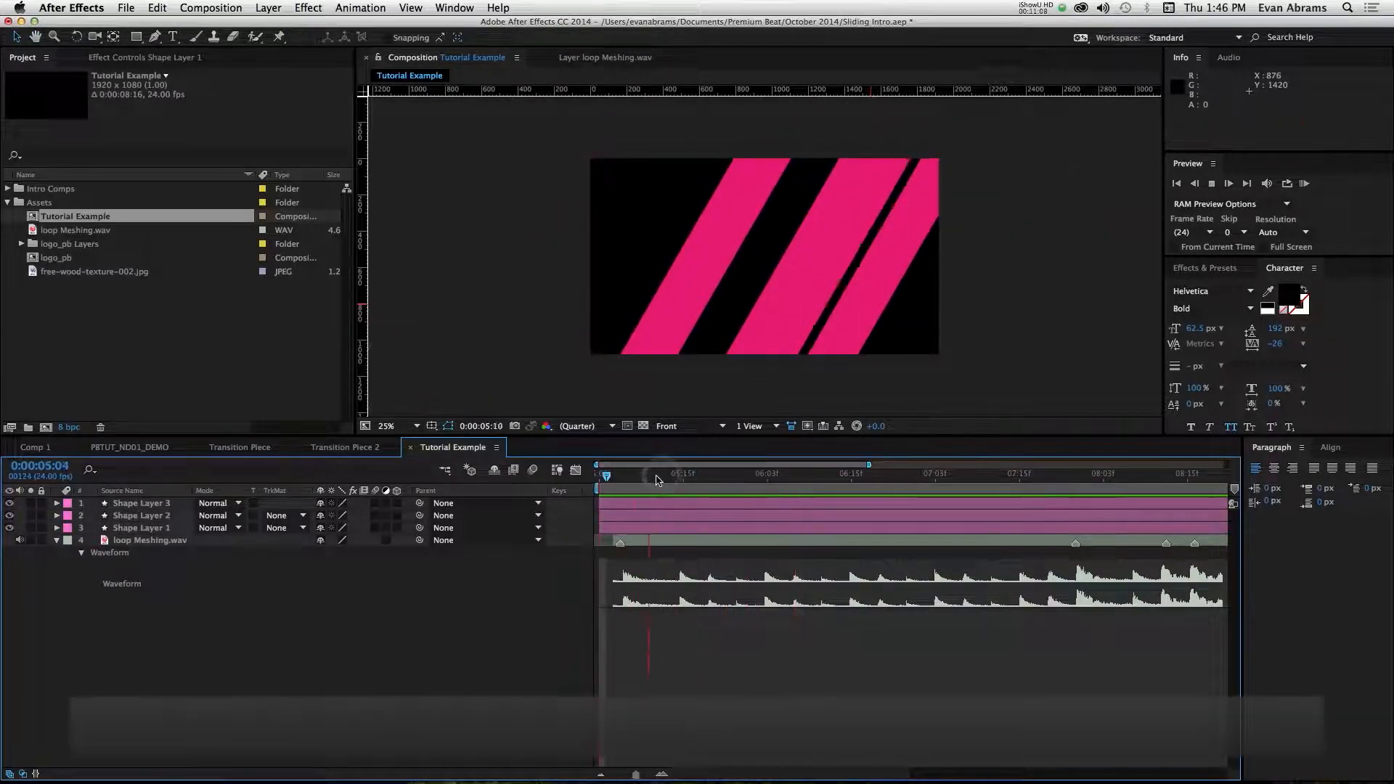
{"action": "key", "text": "space"}
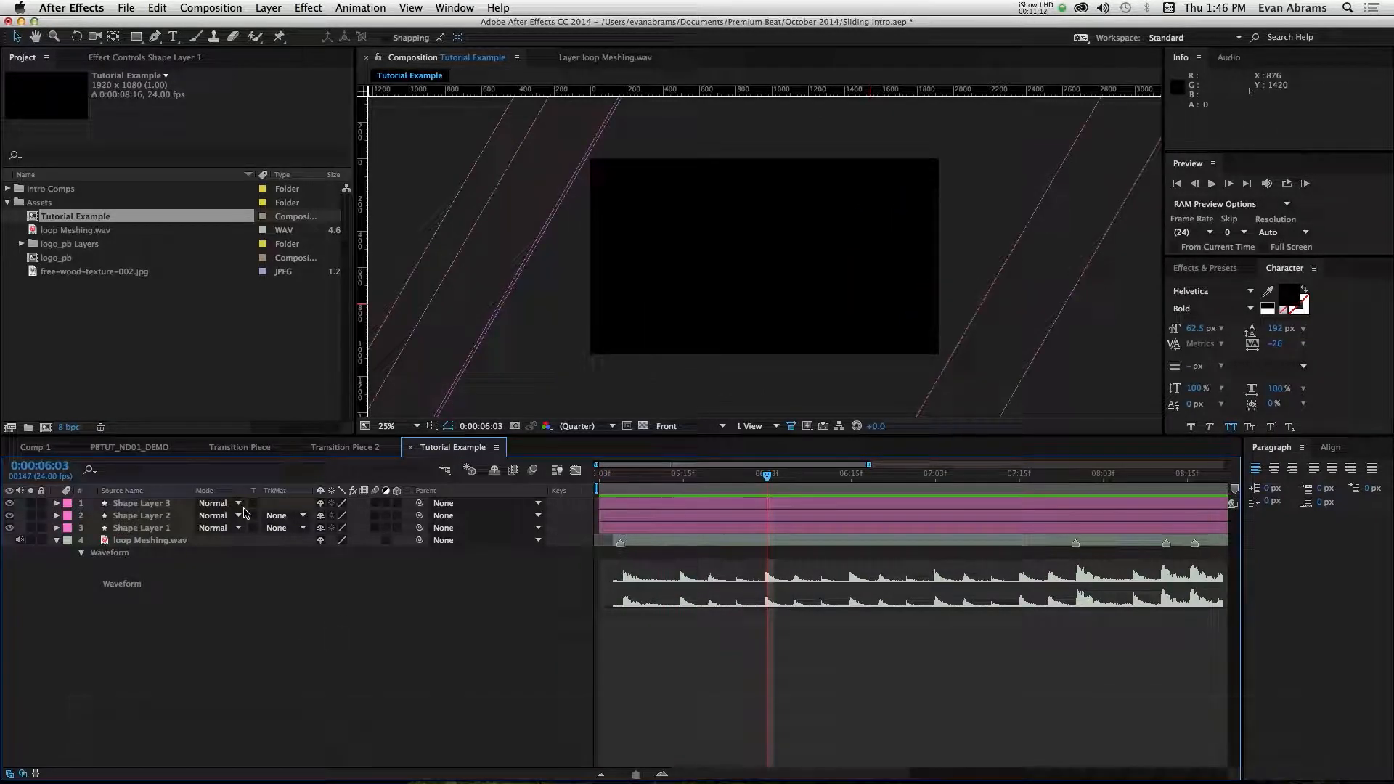
Duplicate Shape Layer 3 and set the duplicate's Size width to 200 at the last keyframe, 0:00:06:03.
{"action": "left_click", "coordinate": [138, 503]}
{"action": "key", "text": "super+d"}
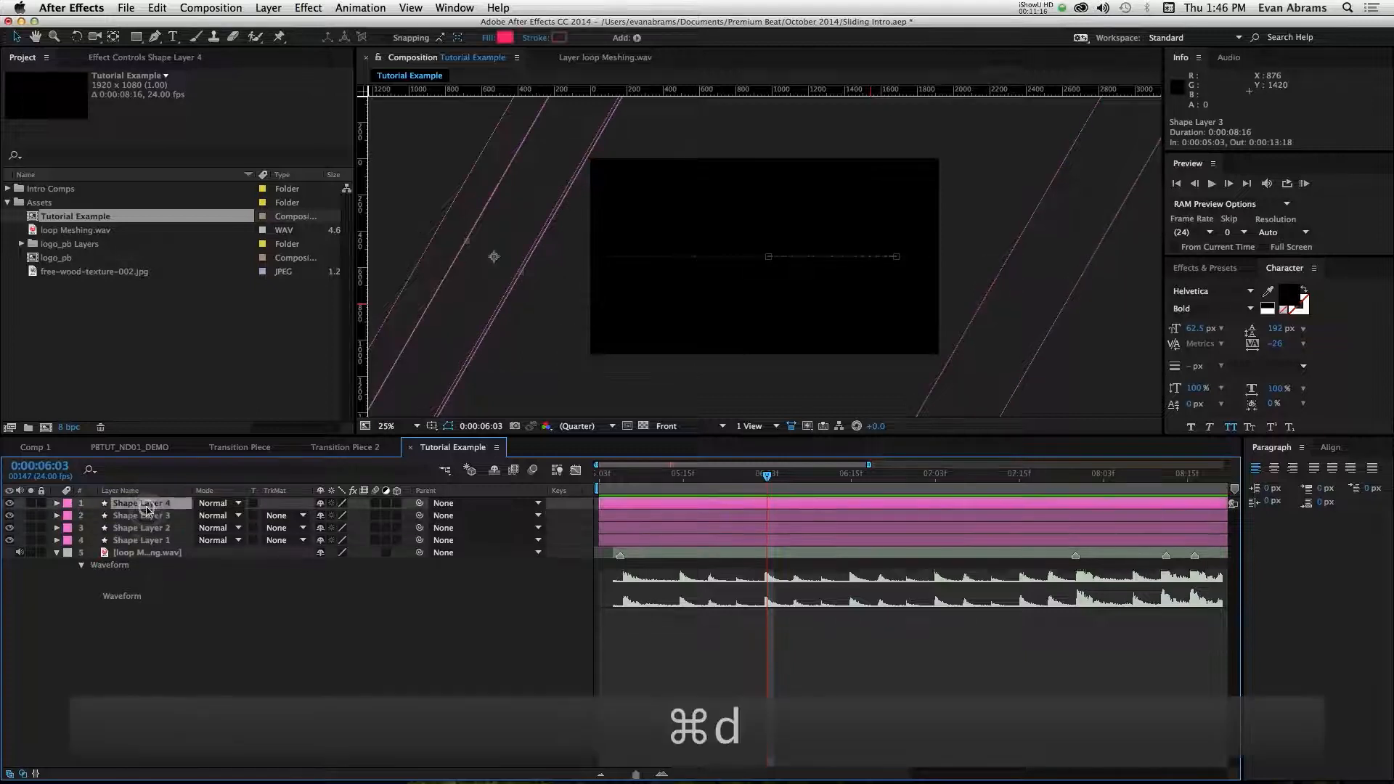
{"action": "key", "text": "u"}
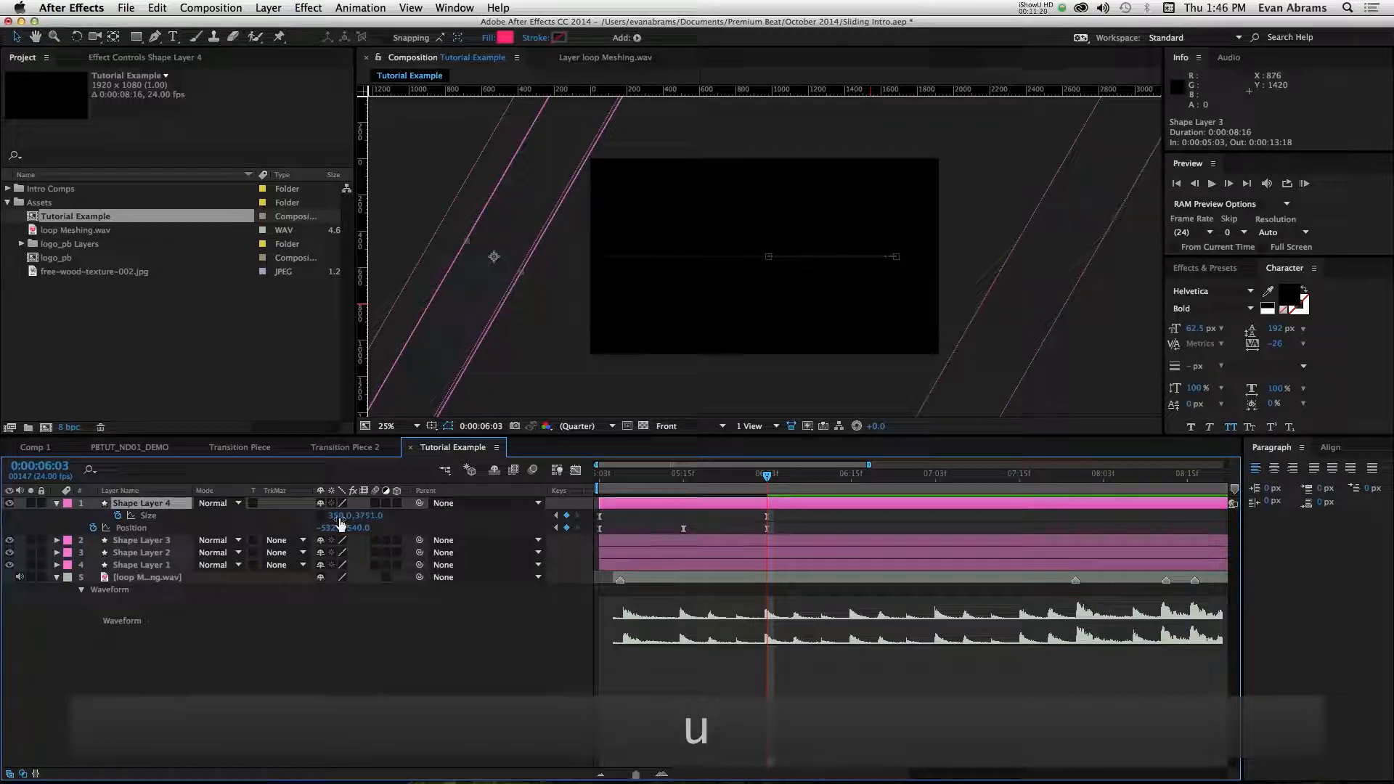
{"action": "left_click", "coordinate": [338, 515]}
{"action": "type", "text": "200"}
{"action": "key", "text": "Return"}
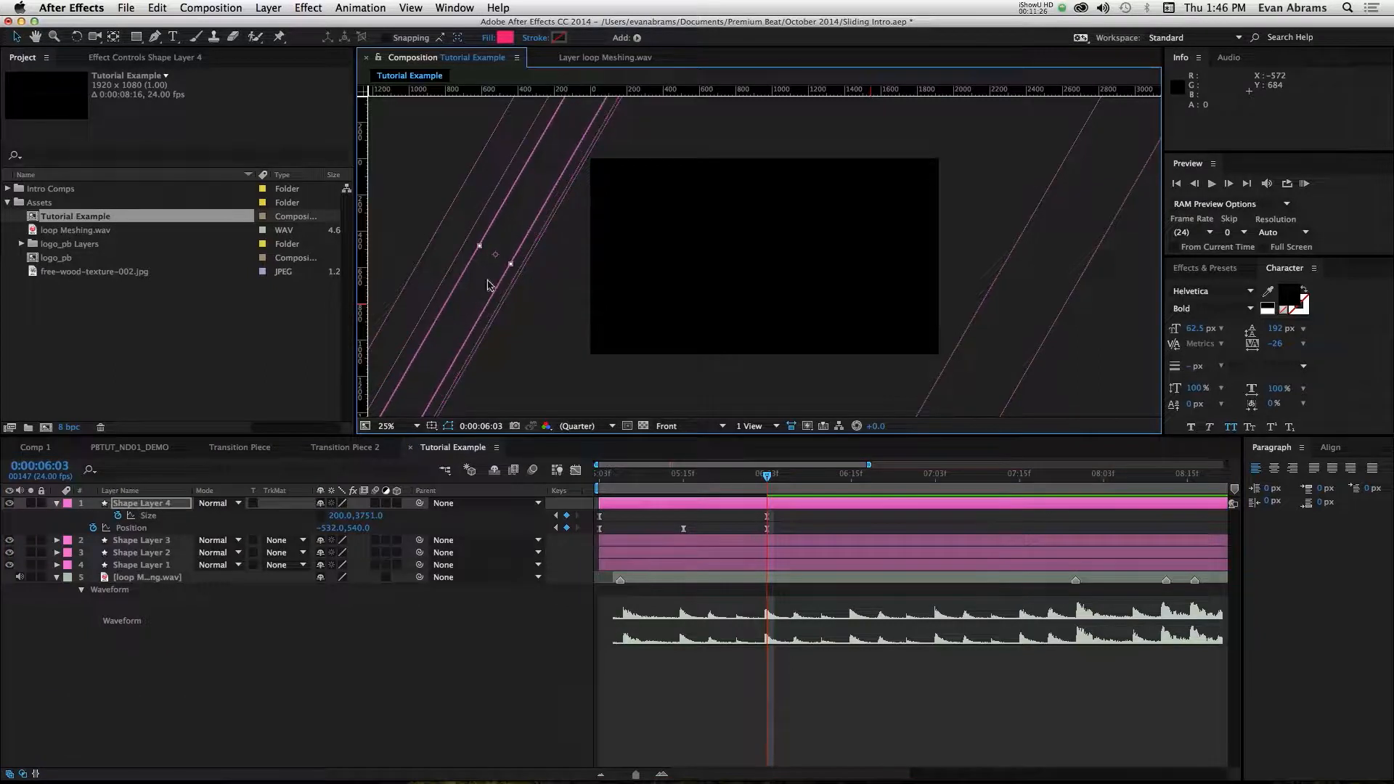
Change Shape Layer 4's fill to light blue, RGB 77, 226, 247, and assign it the Blue label color.
{"action": "left_click_drag", "start_coordinate": [697, 485], "coordinate": [690, 477]}
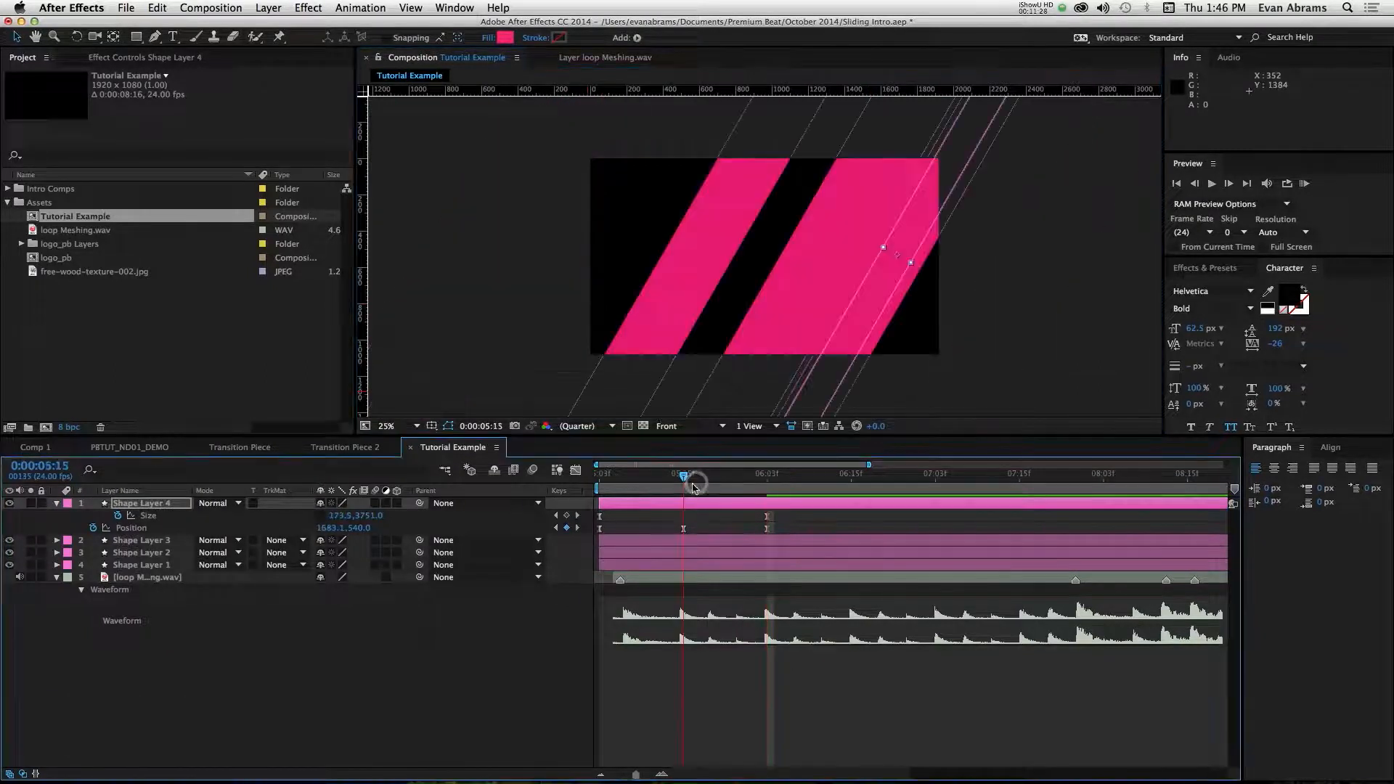
{"action": "left_click", "coordinate": [504, 37]}
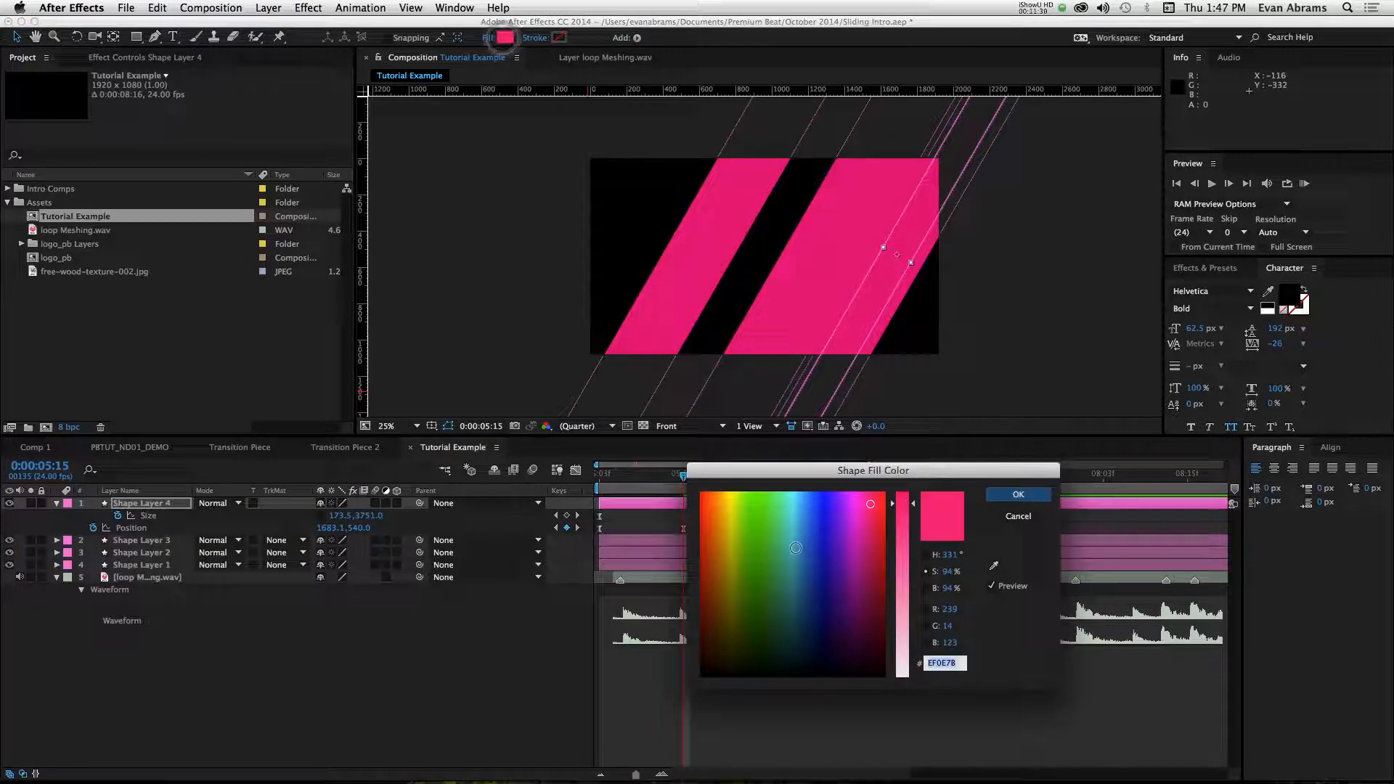
{"action": "left_click_drag", "start_coordinate": [796, 547], "coordinate": [797, 511]}
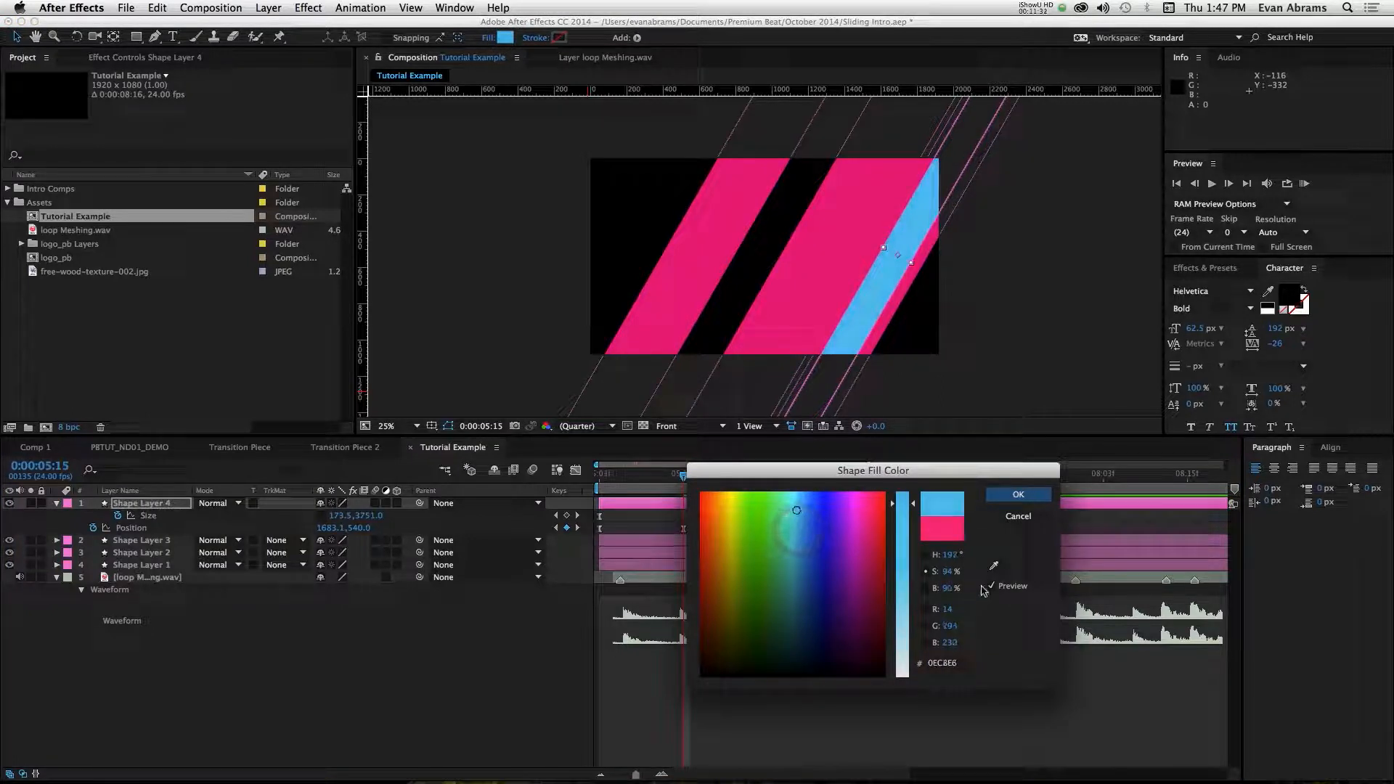
{"action": "left_click_drag", "start_coordinate": [903, 512], "coordinate": [902, 563]}
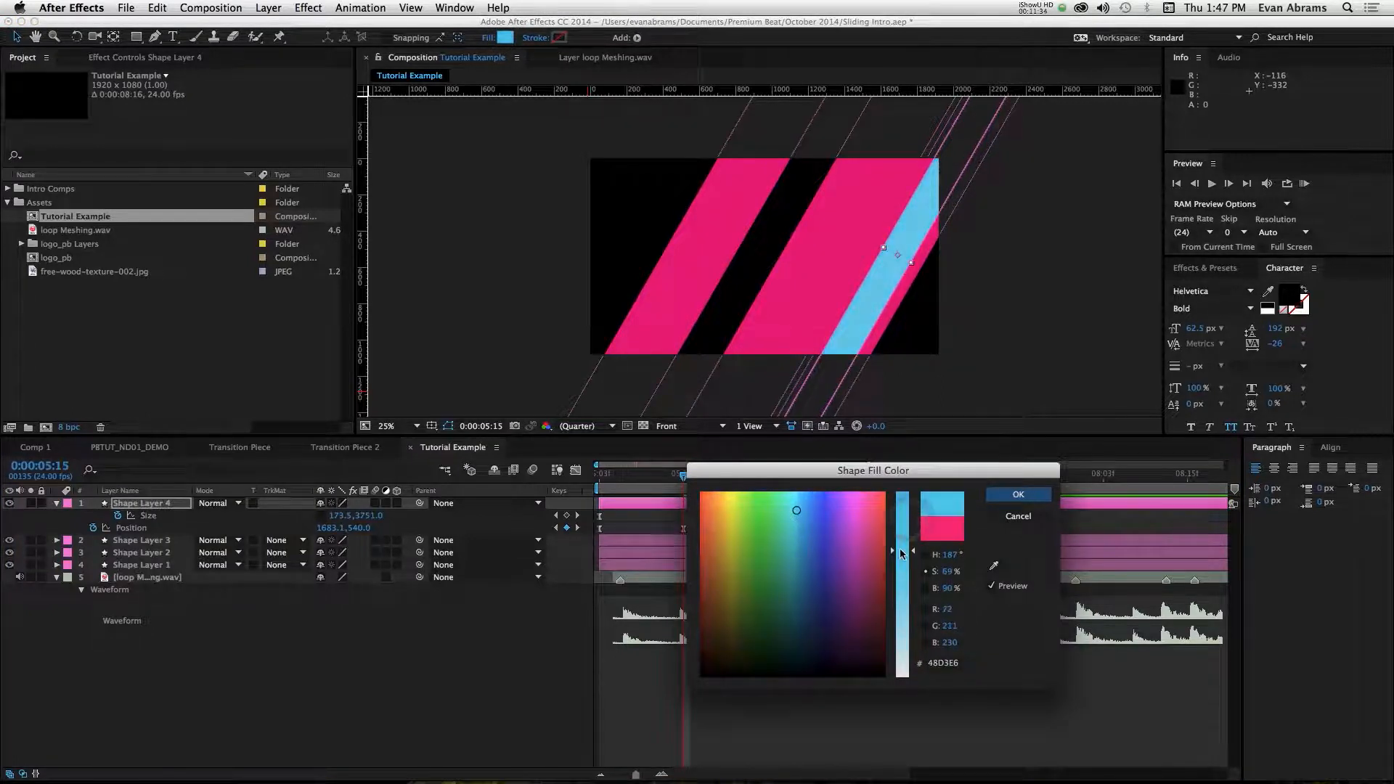
{"action": "left_click", "coordinate": [927, 592]}
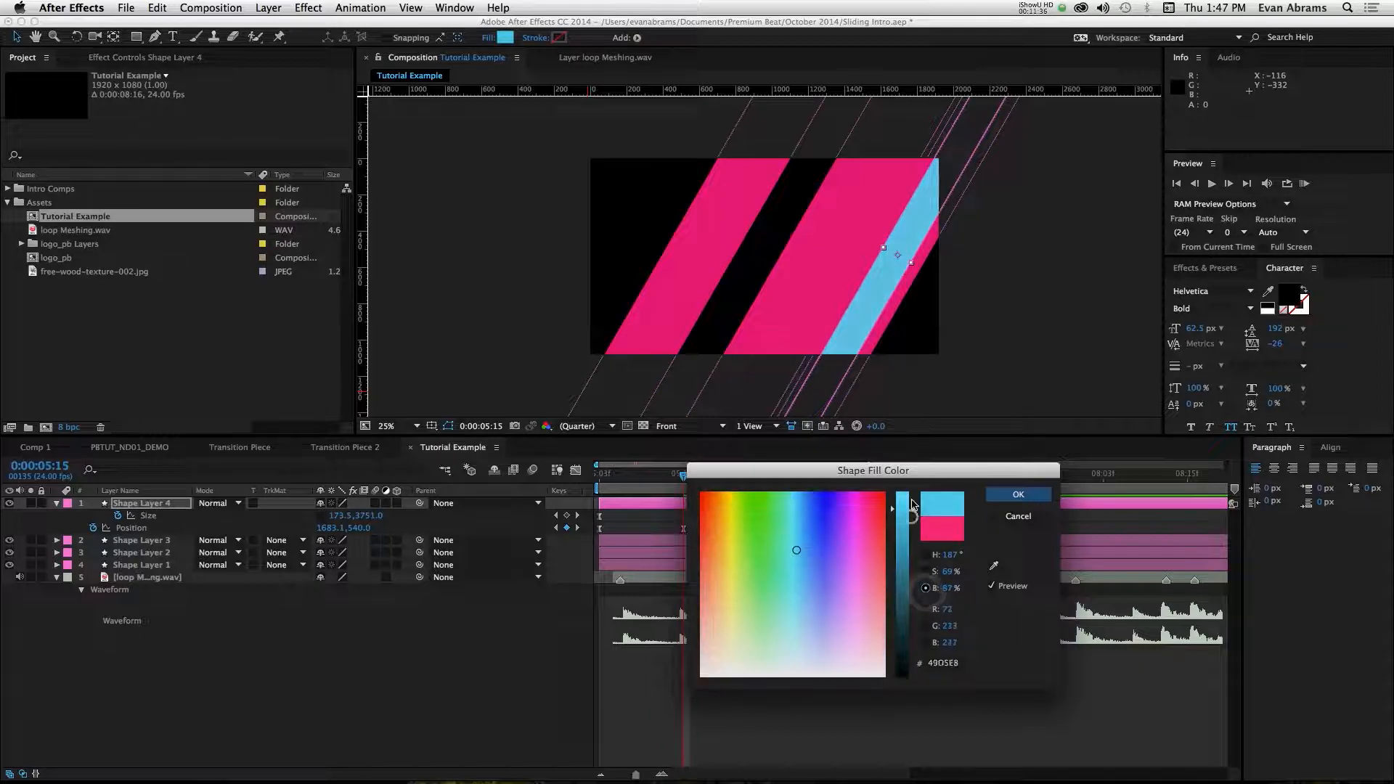
{"action": "left_click_drag", "start_coordinate": [913, 504], "coordinate": [913, 498]}
{"action": "left_click", "coordinate": [1039, 500]}
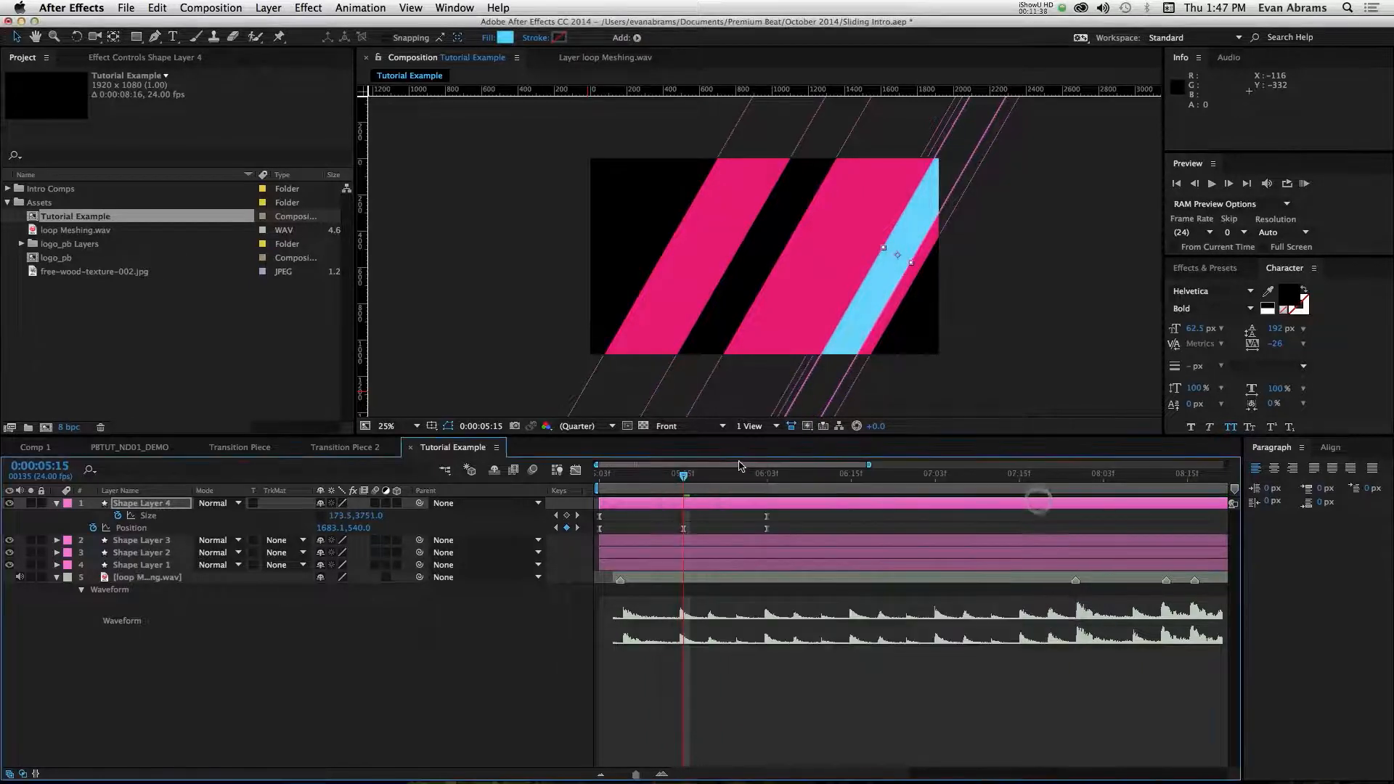
{"action": "left_click", "coordinate": [67, 506]}
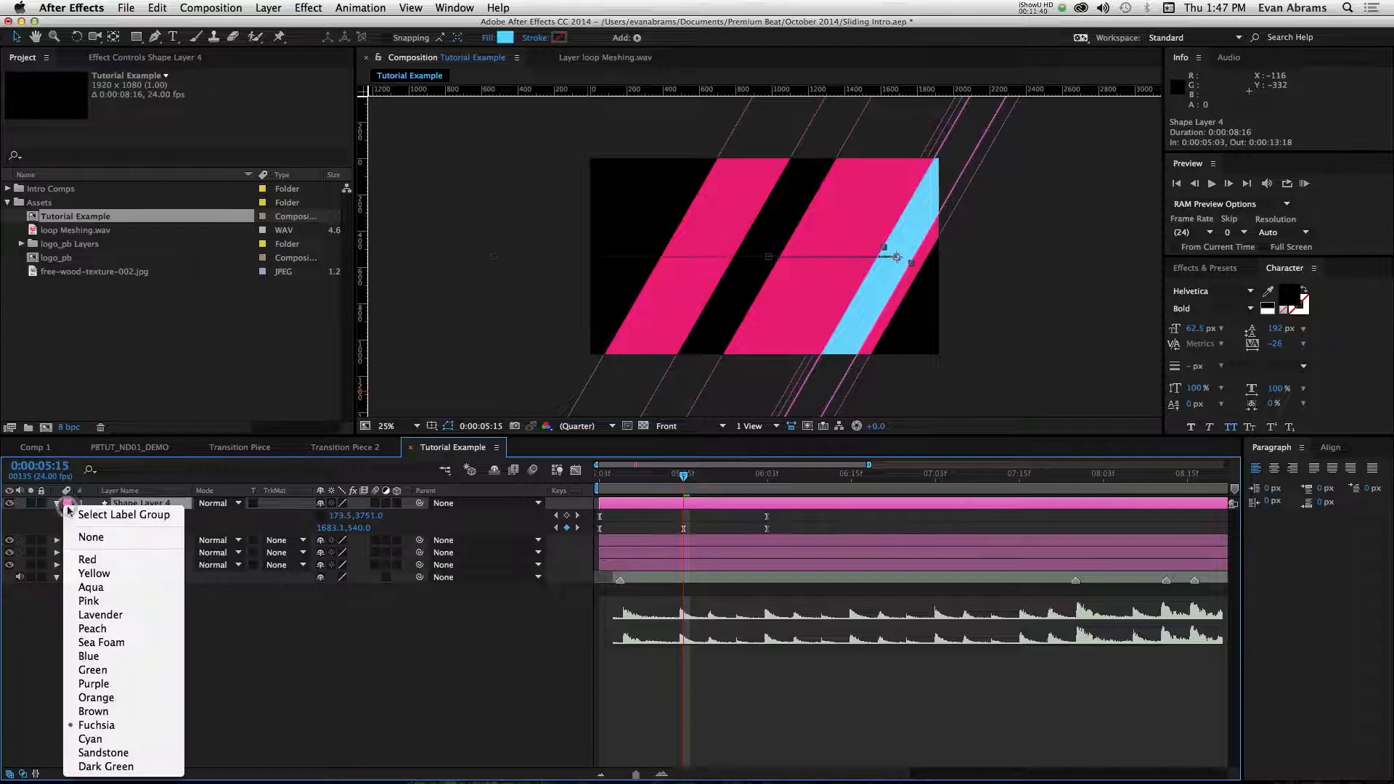
{"action": "left_click", "coordinate": [90, 656]}
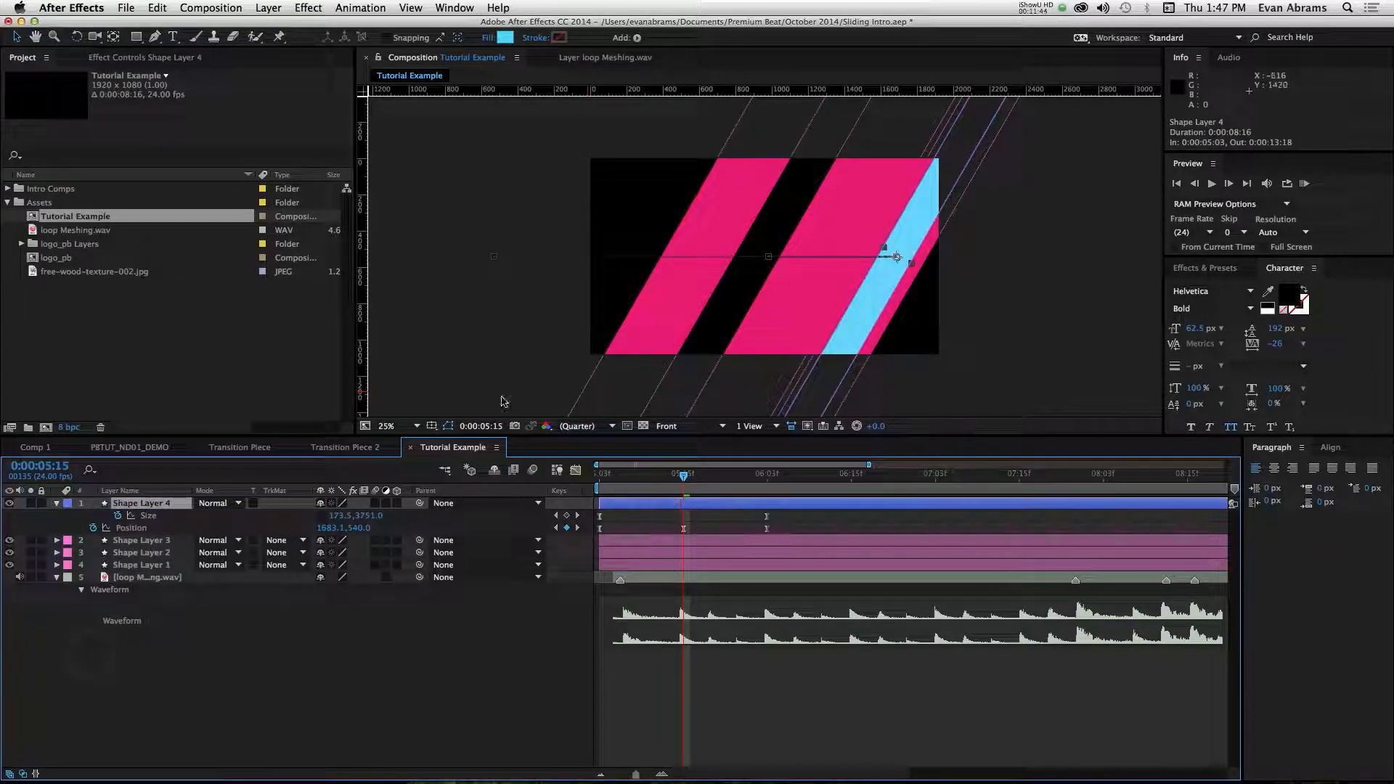
Move Shape Layer 4's middle Position keyframe to about 833, 540 and its first one to 1432, 540.
{"action": "left_click_drag", "start_coordinate": [320, 534], "coordinate": [266, 537]}
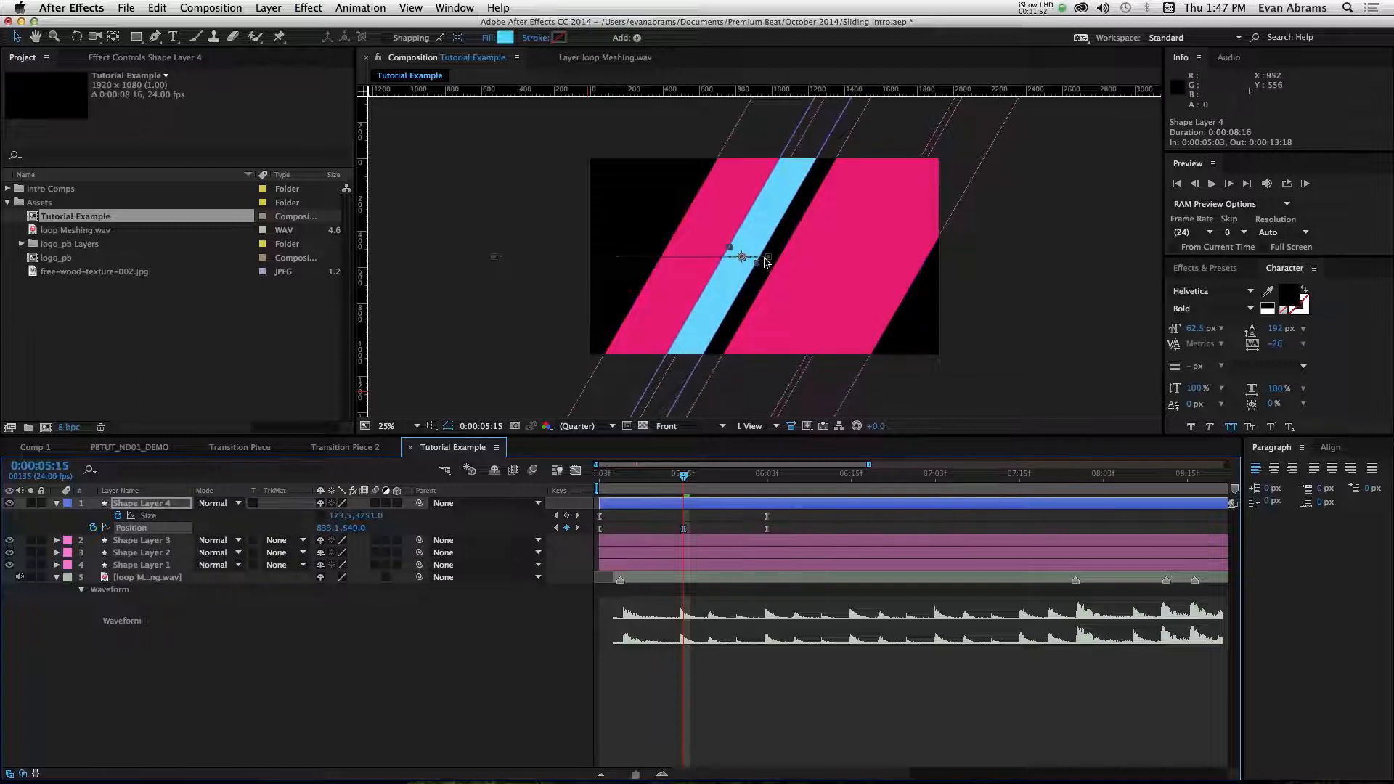
{"action": "left_click_drag", "start_coordinate": [771, 263], "coordinate": [852, 262]}
{"action": "left_click_drag", "start_coordinate": [660, 474], "coordinate": [575, 512]}
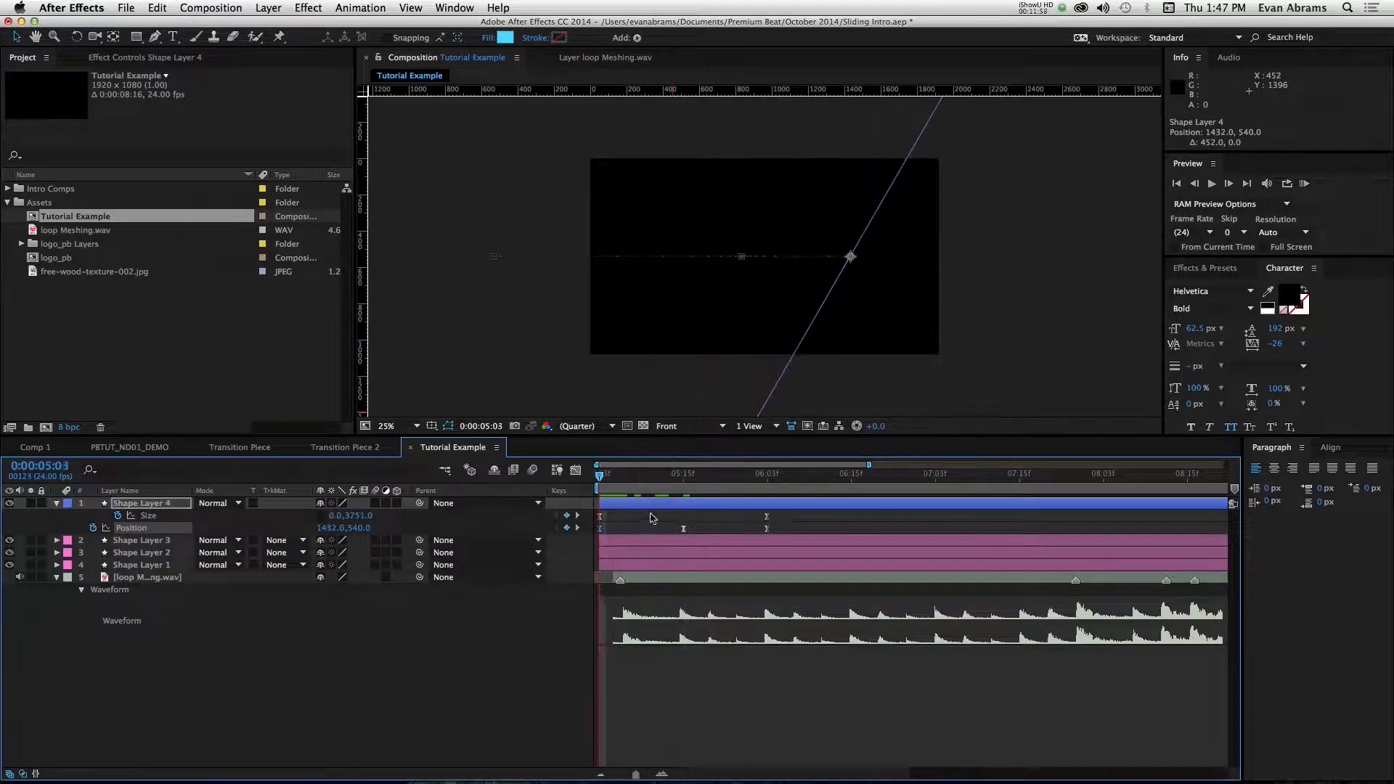
Compress Shape Layer 4's keyframes to start at 0:00:05:11, with the last ones at 0:00:06:03, deselect them, and preview the timing.
{"action": "left_click_drag", "start_coordinate": [784, 515], "coordinate": [589, 537]}
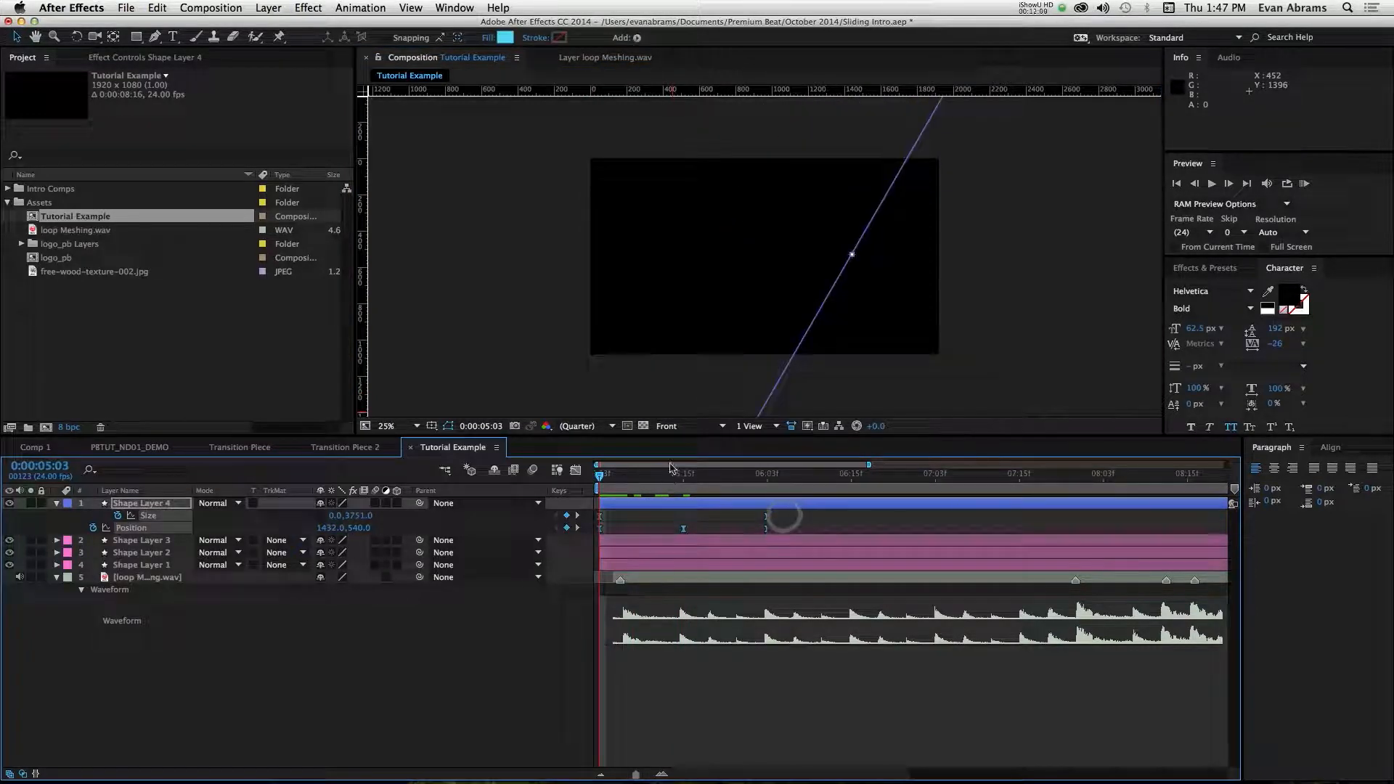
{"action": "left_click_drag", "start_coordinate": [620, 481], "coordinate": [665, 482]}
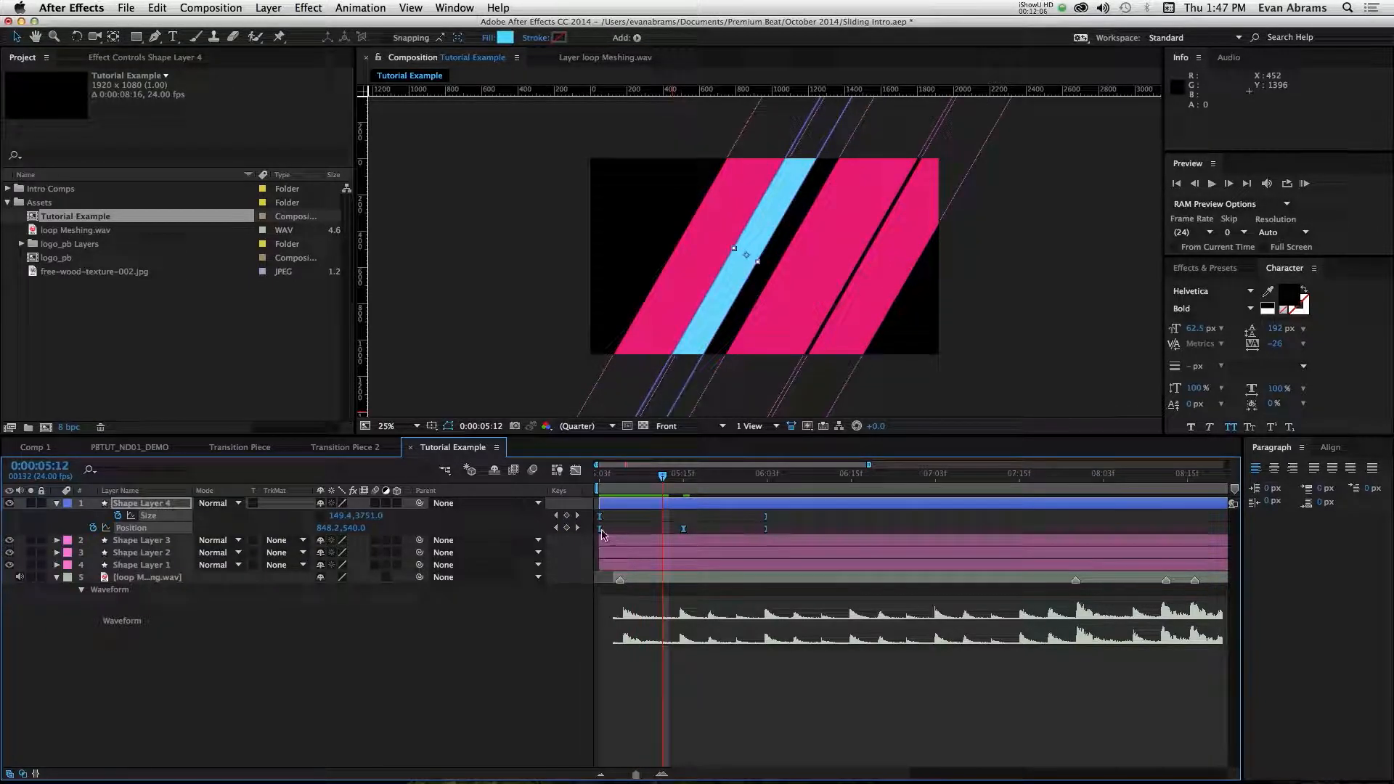
{"action": "left_click_drag", "start_coordinate": [600, 528], "coordinate": [634, 527]}
{"action": "left_click", "coordinate": [629, 474]}
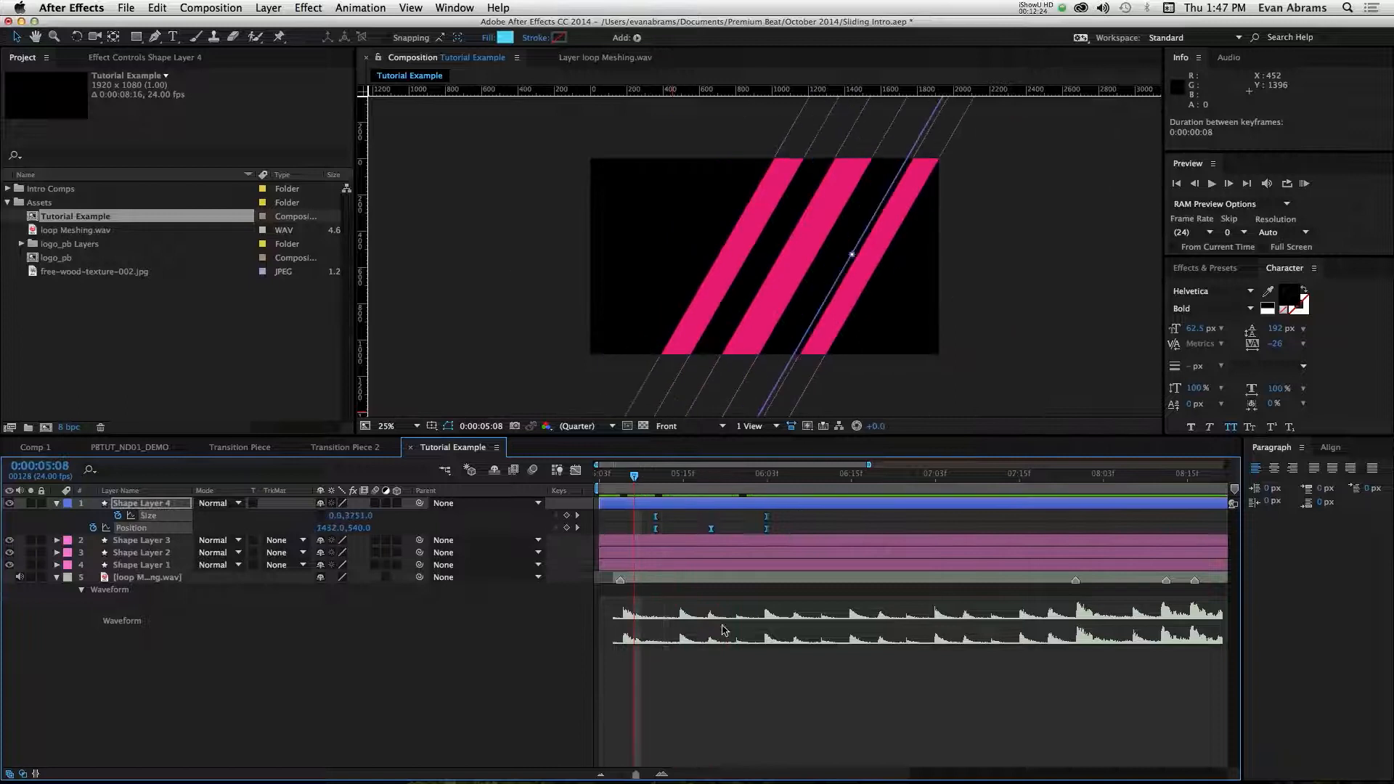
{"action": "left_click", "coordinate": [815, 720]}
{"action": "key", "text": "KP_0"}
{"action": "key", "text": "space"}
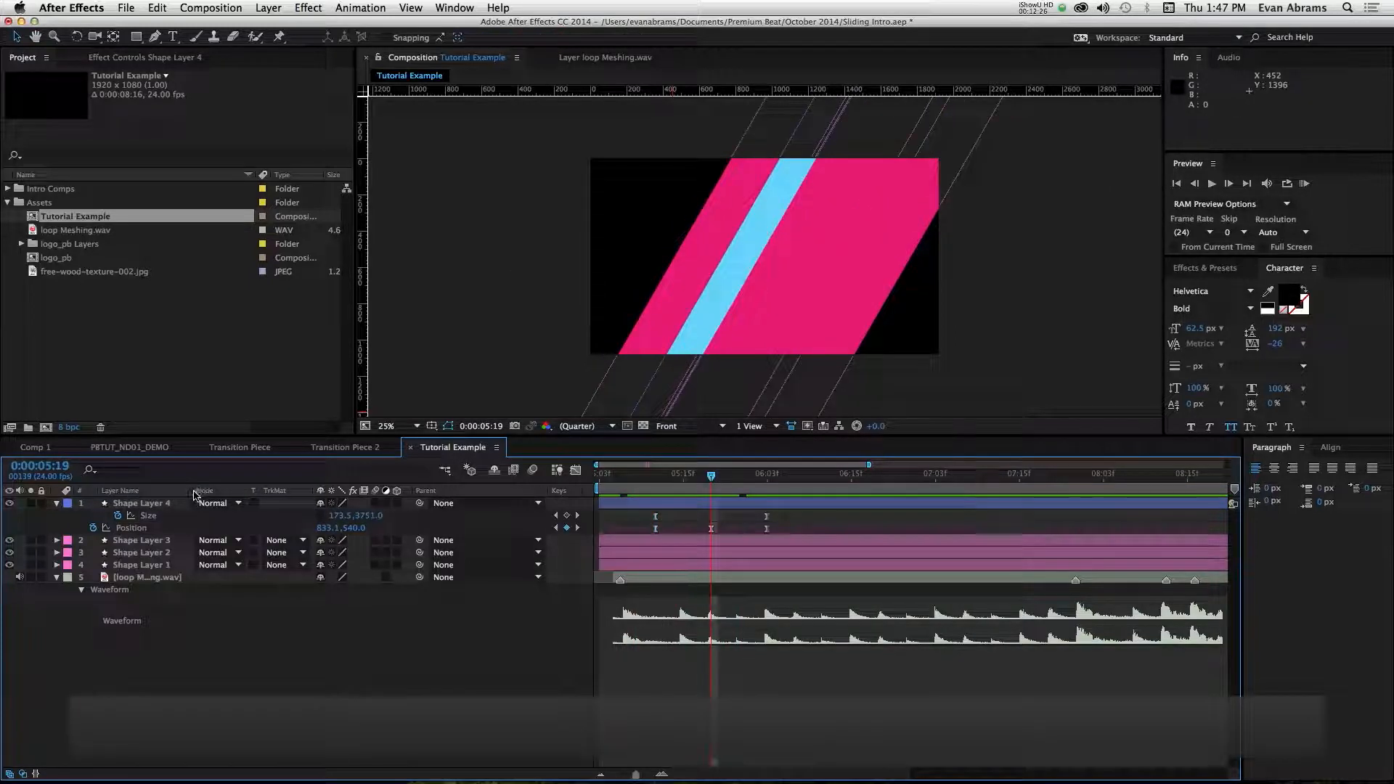
Move Shape Layer 4 below all three pink shape layers in the stack and preview how the bars overlap.
{"action": "left_click_drag", "start_coordinate": [161, 504], "coordinate": [162, 559]}
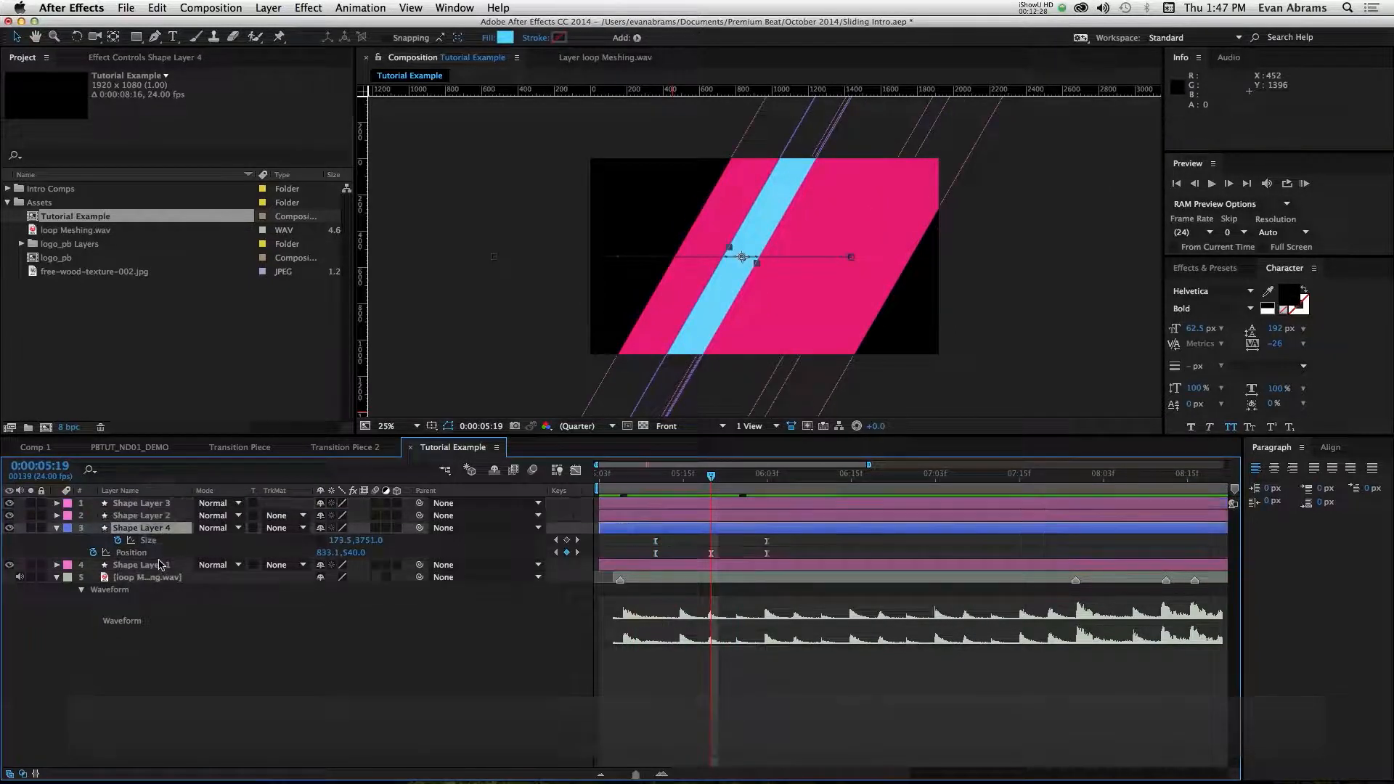
{"action": "left_click", "coordinate": [857, 687]}
{"action": "key", "text": "KP_0"}
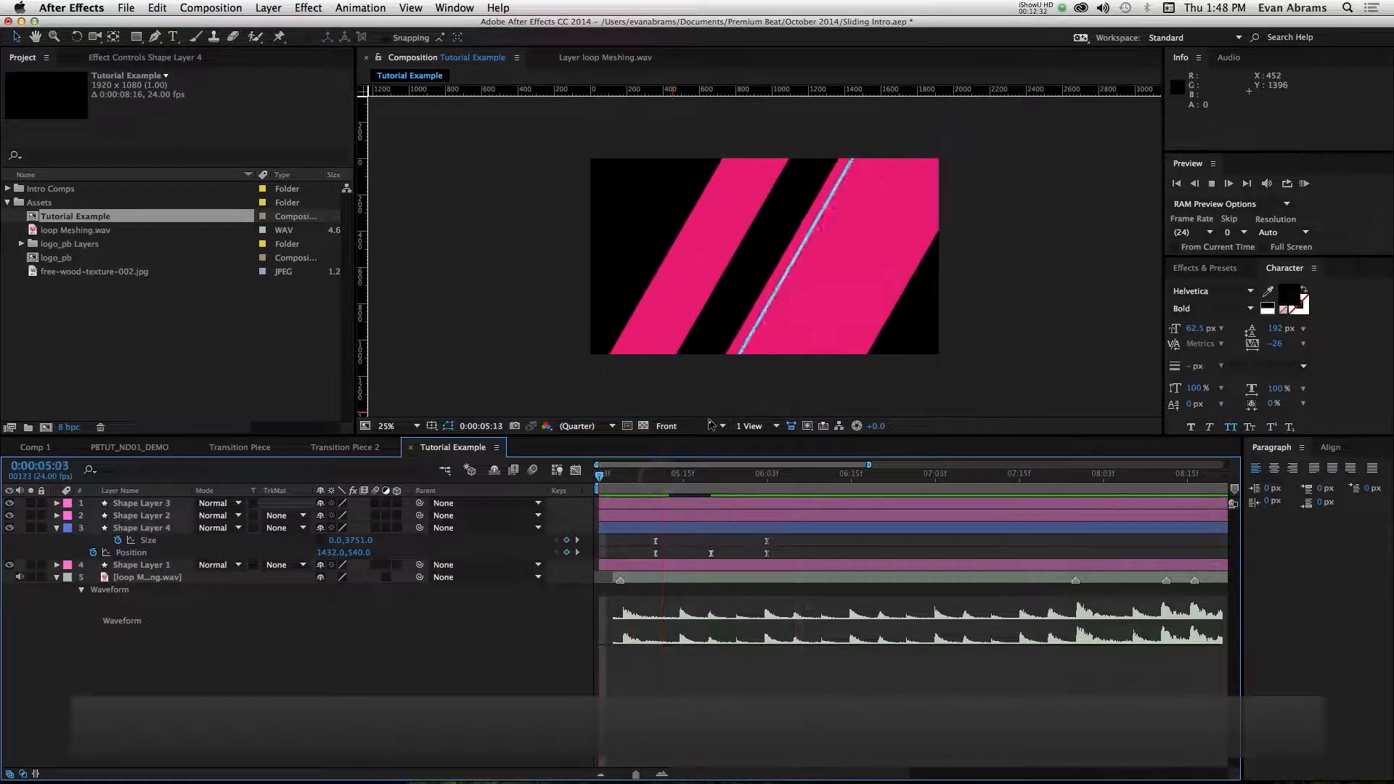
{"action": "key", "text": "space"}
{"action": "mouse_move", "coordinate": [672, 465]}
{"action": "left_mouse_down"}
{"action": "mouse_move", "coordinate": [657, 475]}
{"action": "mouse_move", "coordinate": [710, 475]}
{"action": "mouse_move", "coordinate": [663, 475]}
{"action": "left_mouse_up"}
{"action": "left_click_drag", "start_coordinate": [145, 528], "coordinate": [149, 570]}
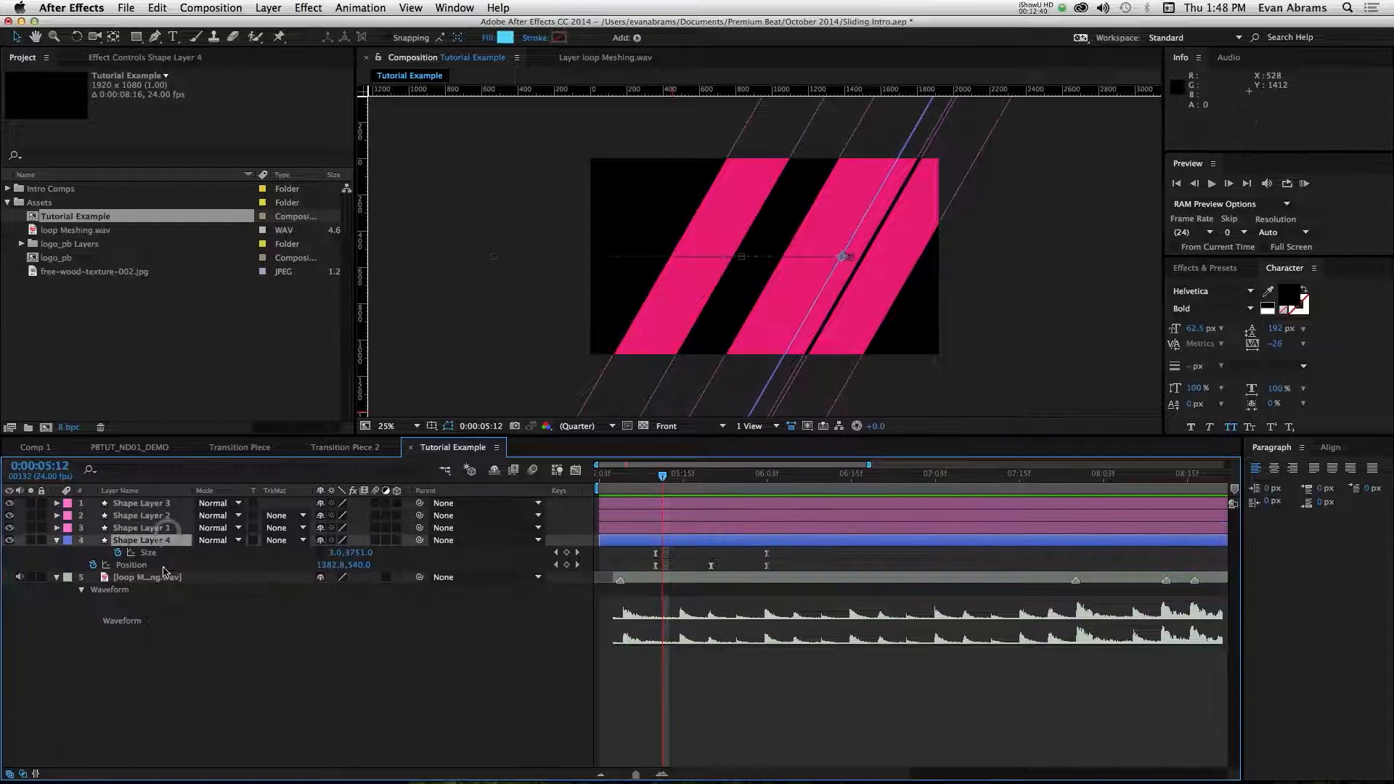
{"action": "left_click", "coordinate": [847, 665]}
{"action": "key", "text": "space"}
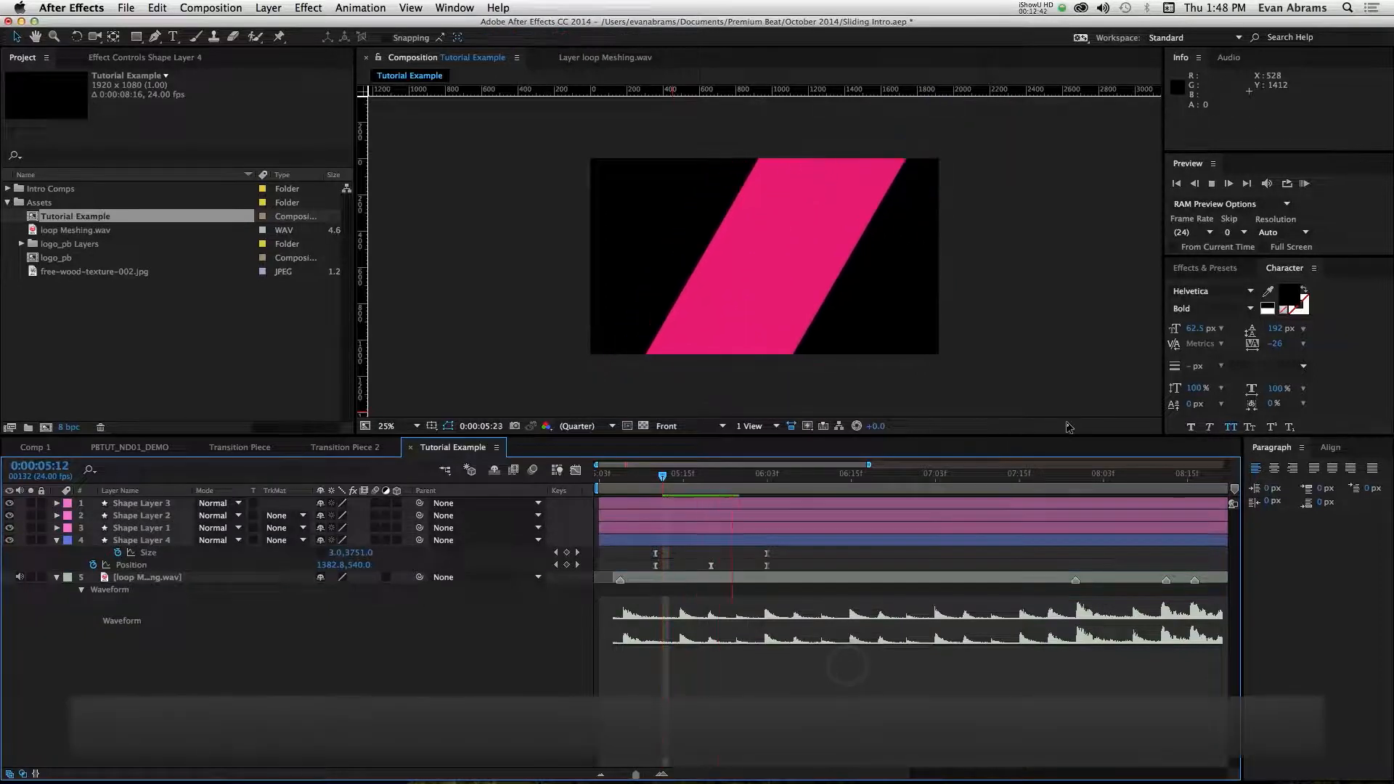
{"action": "left_click_drag", "start_coordinate": [662, 491], "coordinate": [691, 485]}
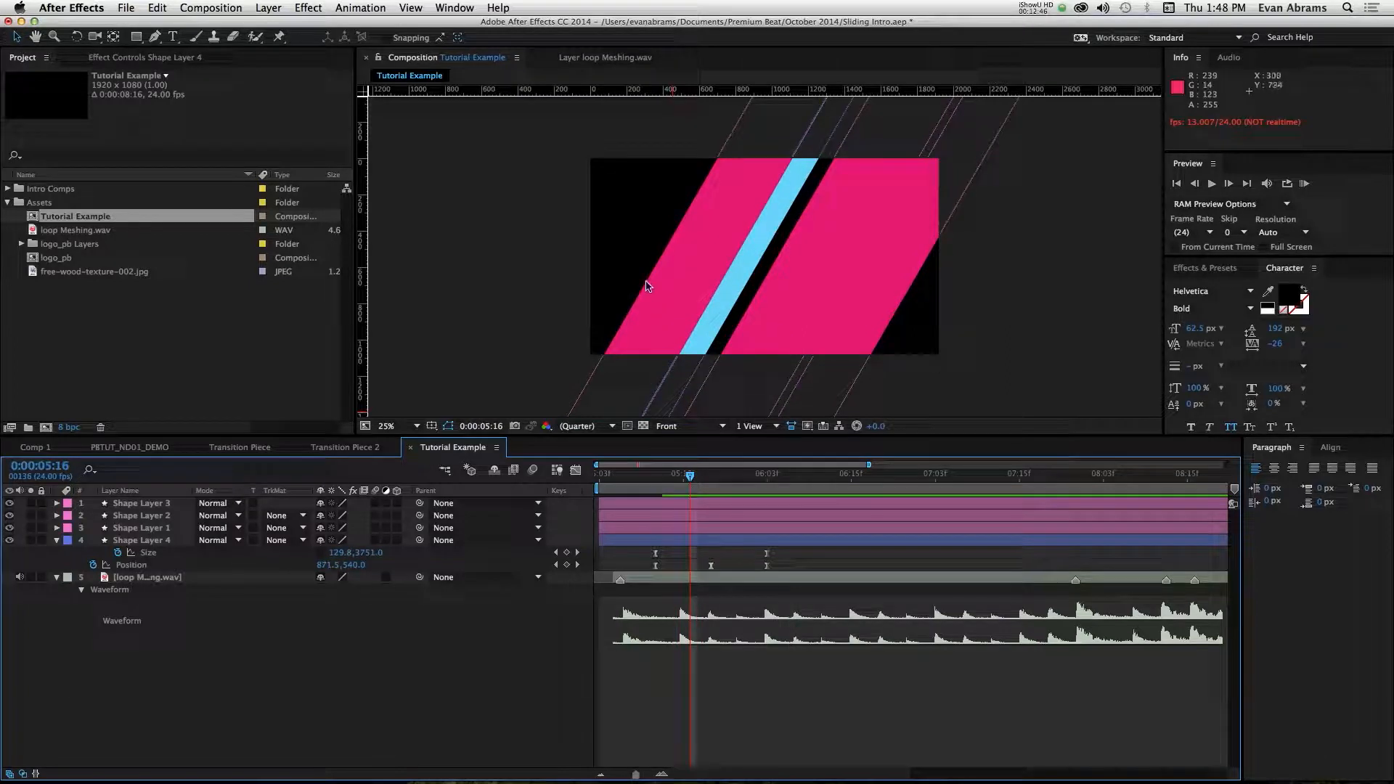
Move Shape Layer 2 below the blue Shape Layer 4 and scrub through the bars' overlap.
{"action": "left_click", "coordinate": [155, 504]}
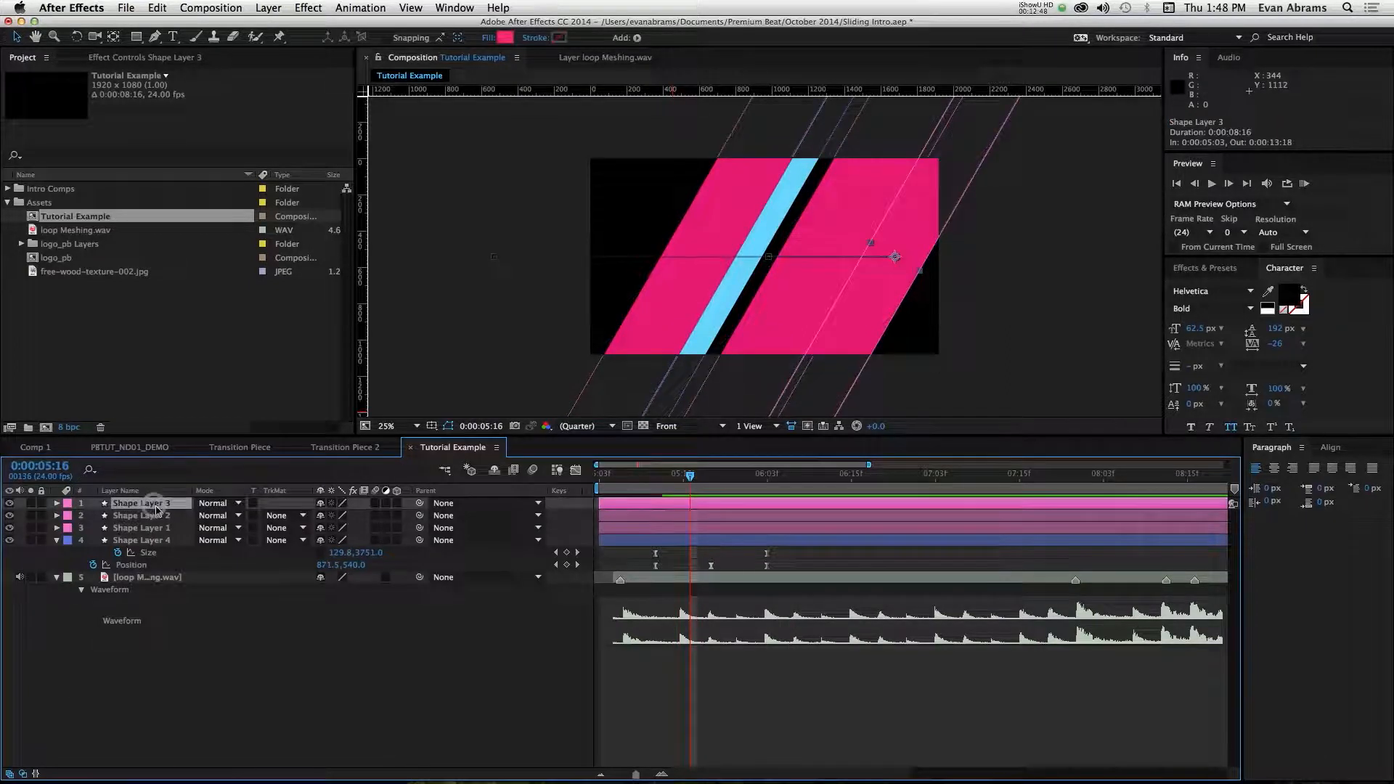
{"action": "left_click", "coordinate": [156, 516]}
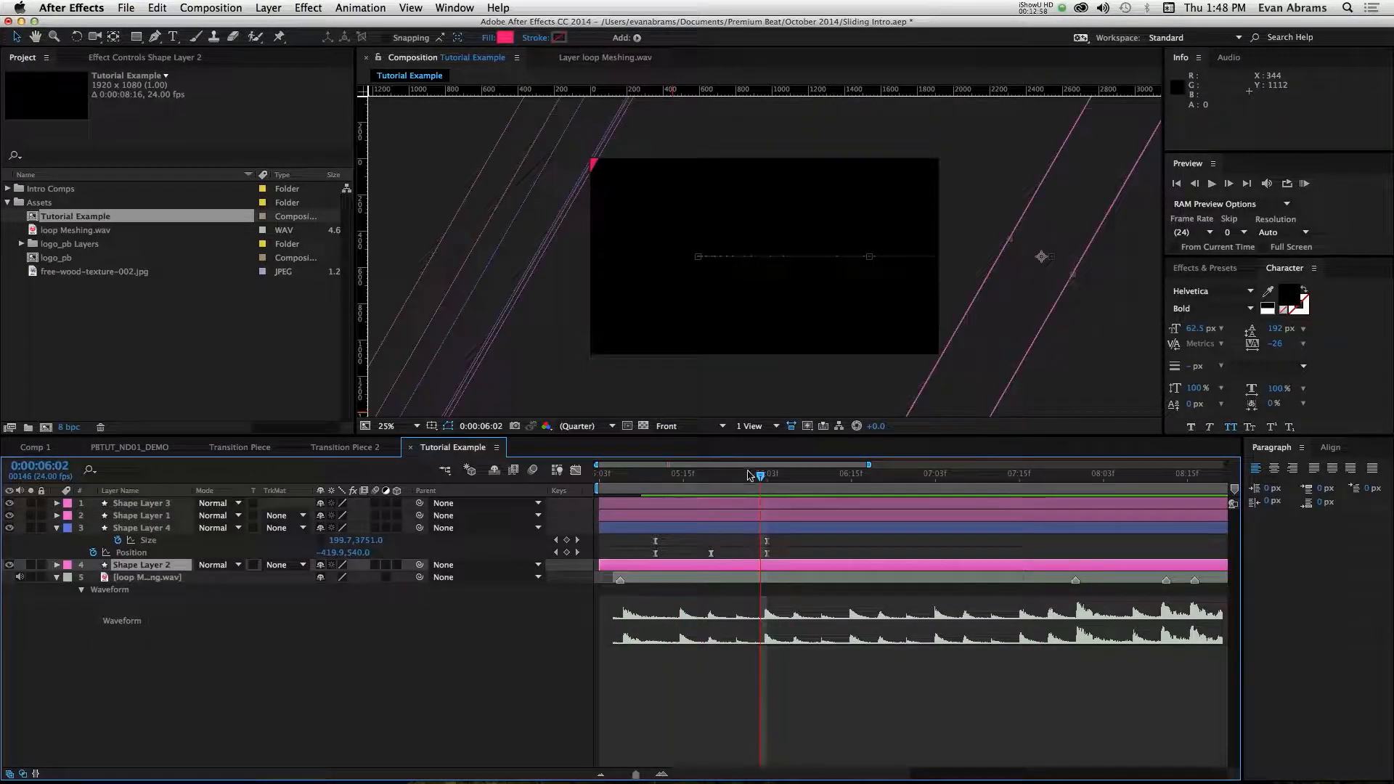
{"action": "left_click_drag", "start_coordinate": [739, 470], "coordinate": [725, 476]}
Duplicate the blue Shape Layer 4 and place the copy between Shape Layer 3 and Shape Layer 1.
{"action": "left_click", "coordinate": [679, 531]}
{"action": "key", "text": "super+d"}
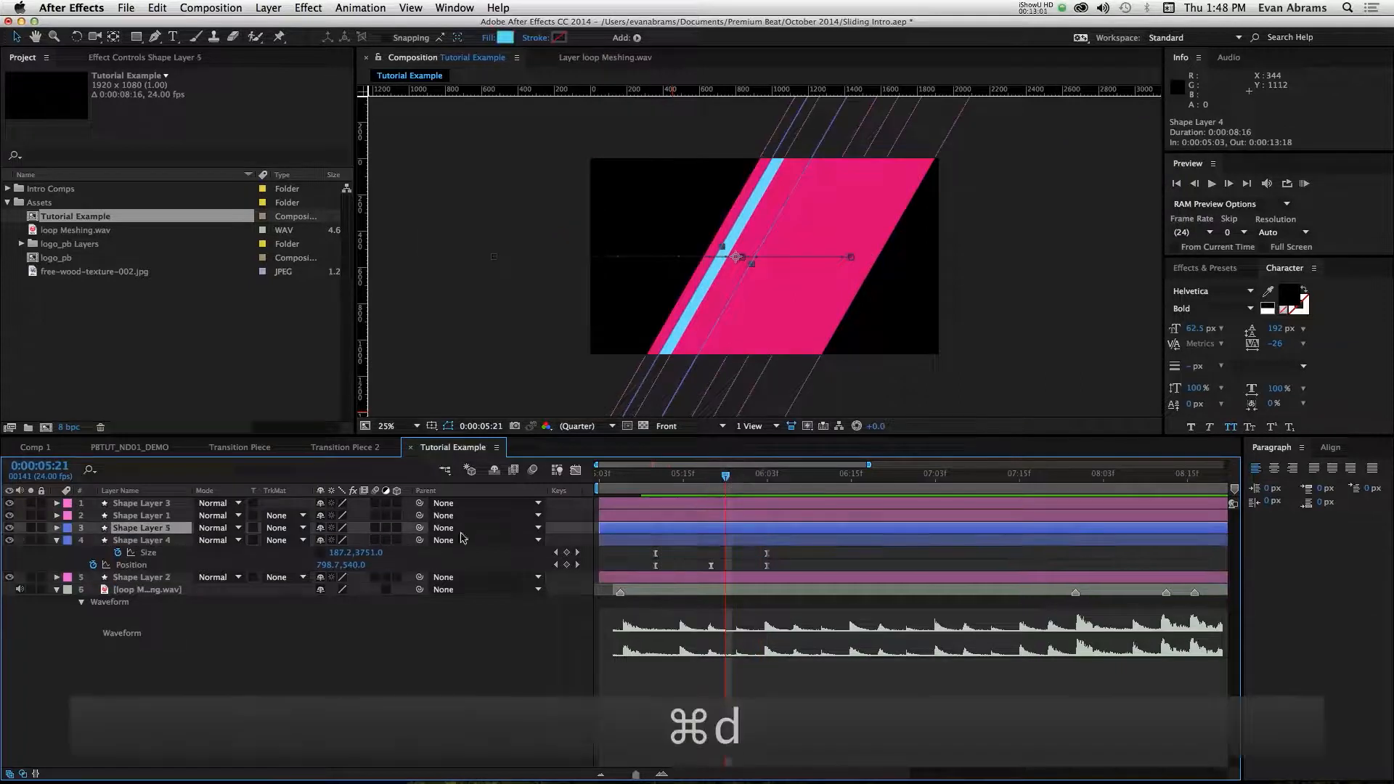
{"action": "left_click_drag", "start_coordinate": [169, 530], "coordinate": [173, 508]}
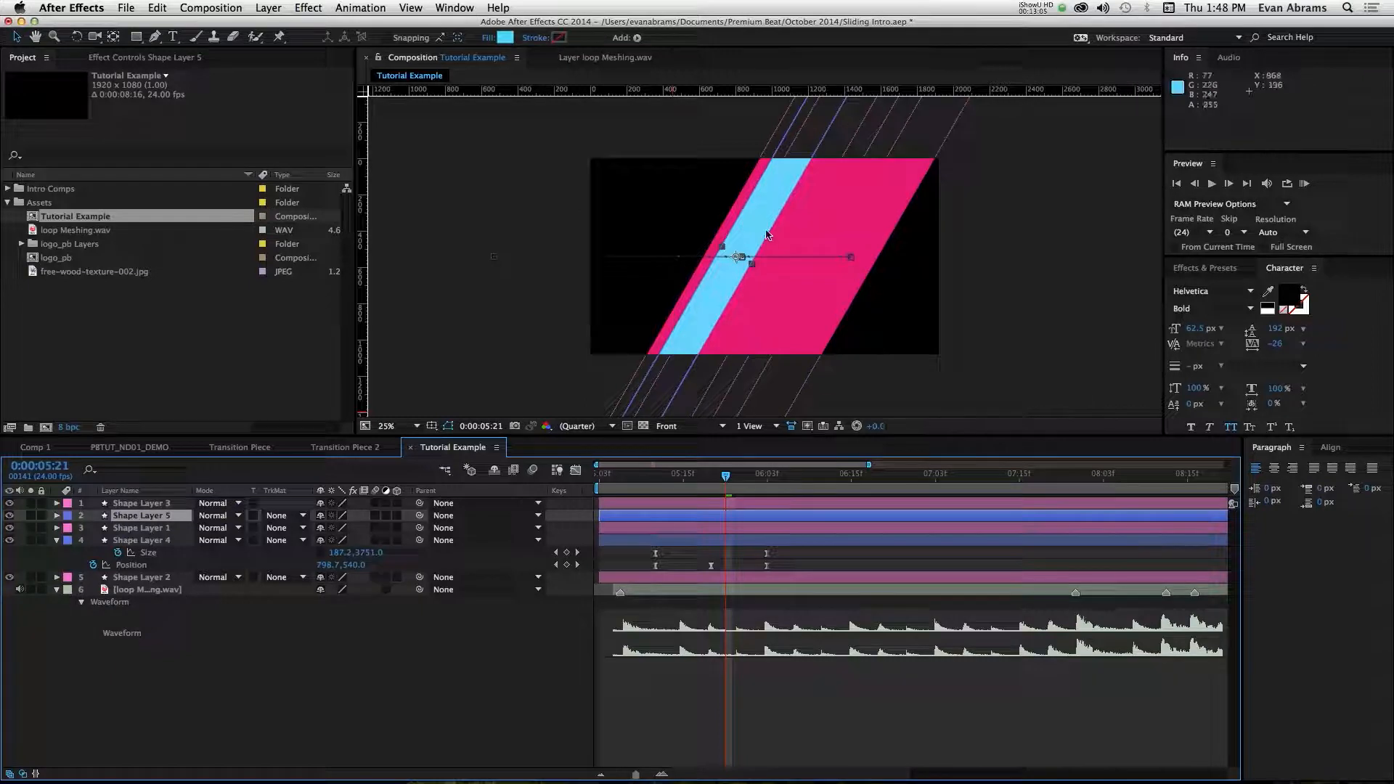
Move Shape Layer 5's last Position keyframe off-frame to 2368, 540 and its first one to 720, 540.
{"action": "left_click", "coordinate": [768, 498]}
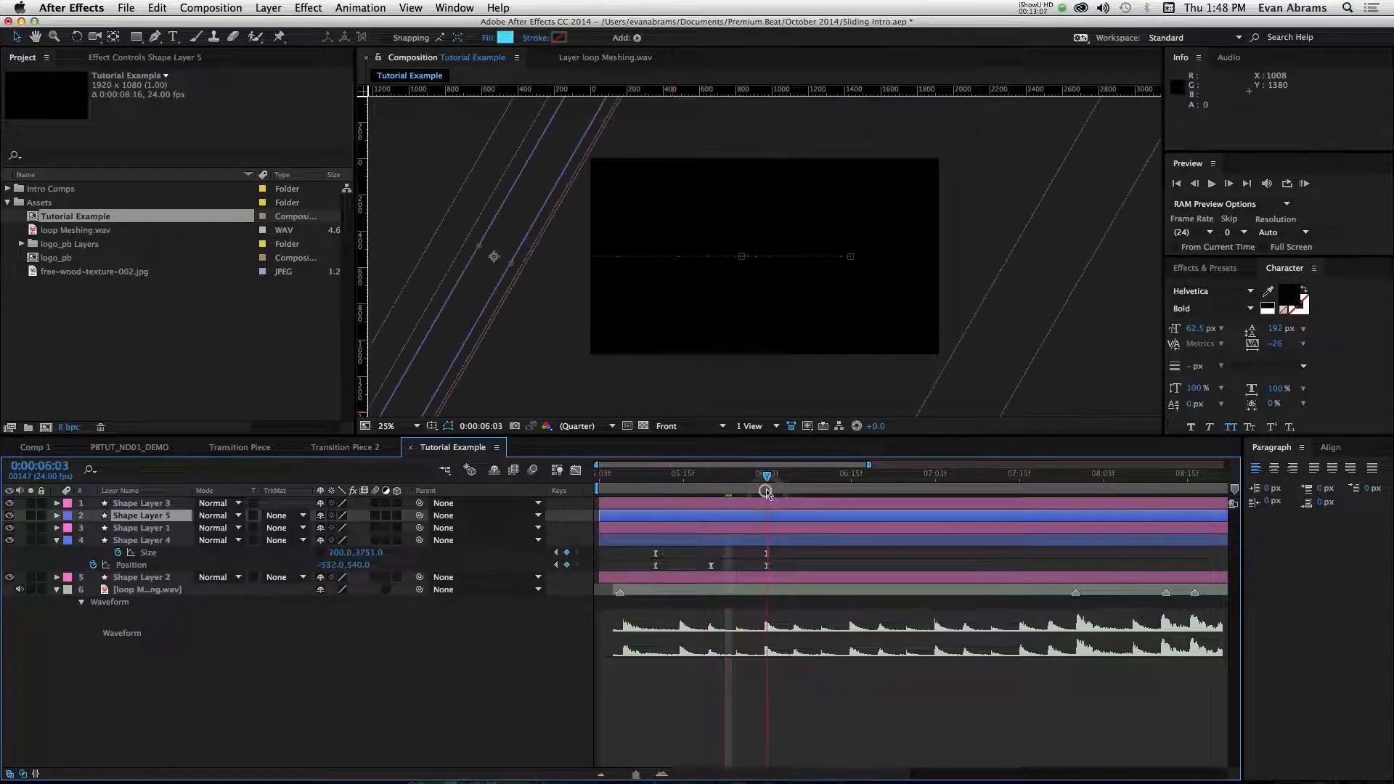
{"action": "left_click_drag", "start_coordinate": [457, 306], "coordinate": [1052, 353]}
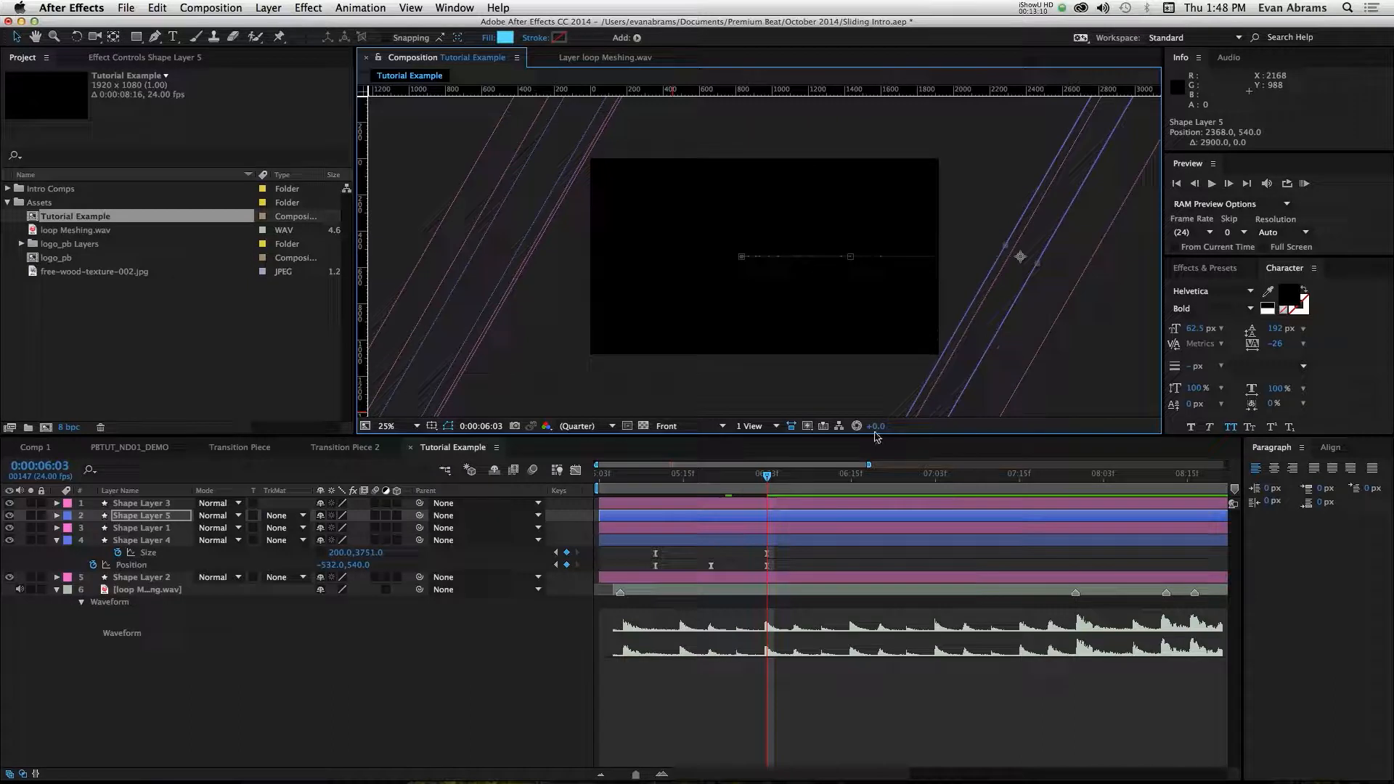
{"action": "left_click", "coordinate": [713, 477]}
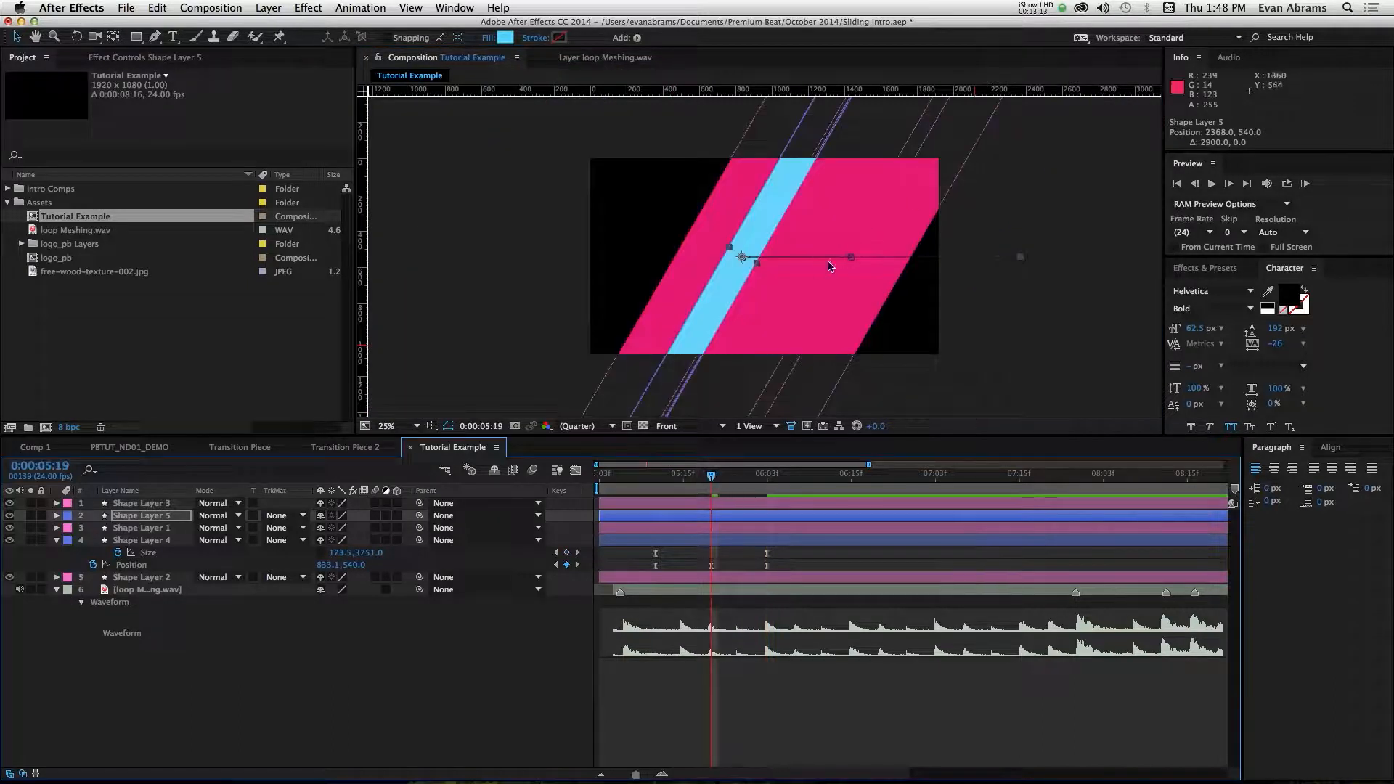
{"action": "key", "text": "space"}
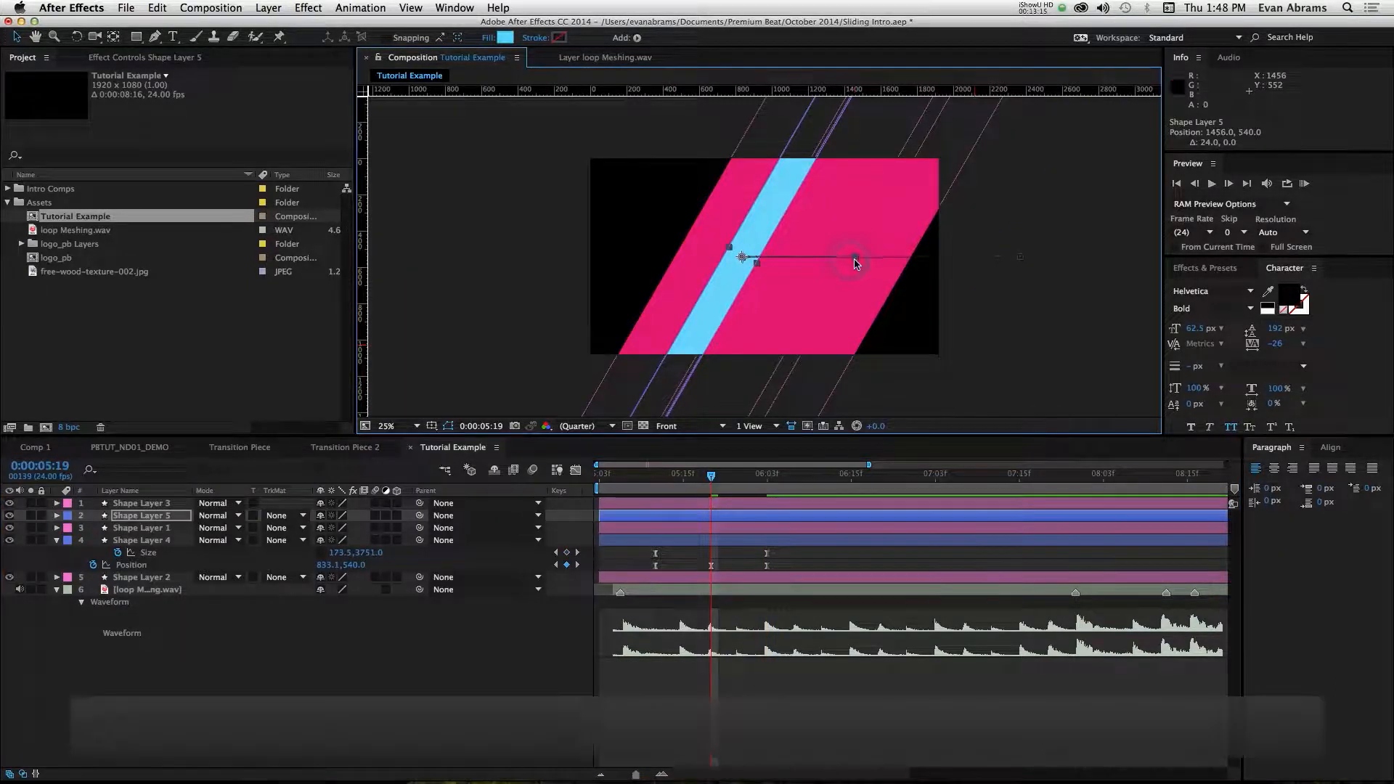
{"action": "key", "text": "space"}
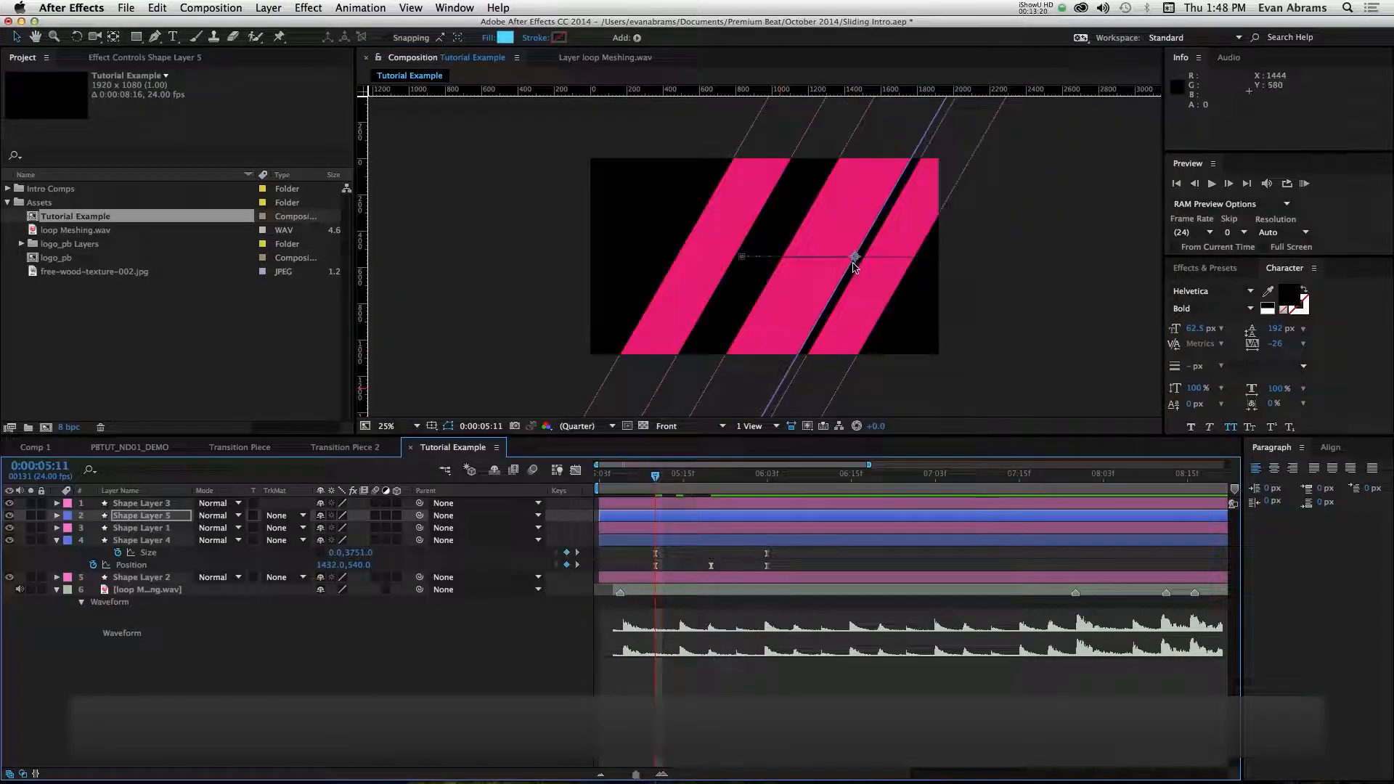
{"action": "left_click_drag", "start_coordinate": [842, 261], "coordinate": [724, 266]}
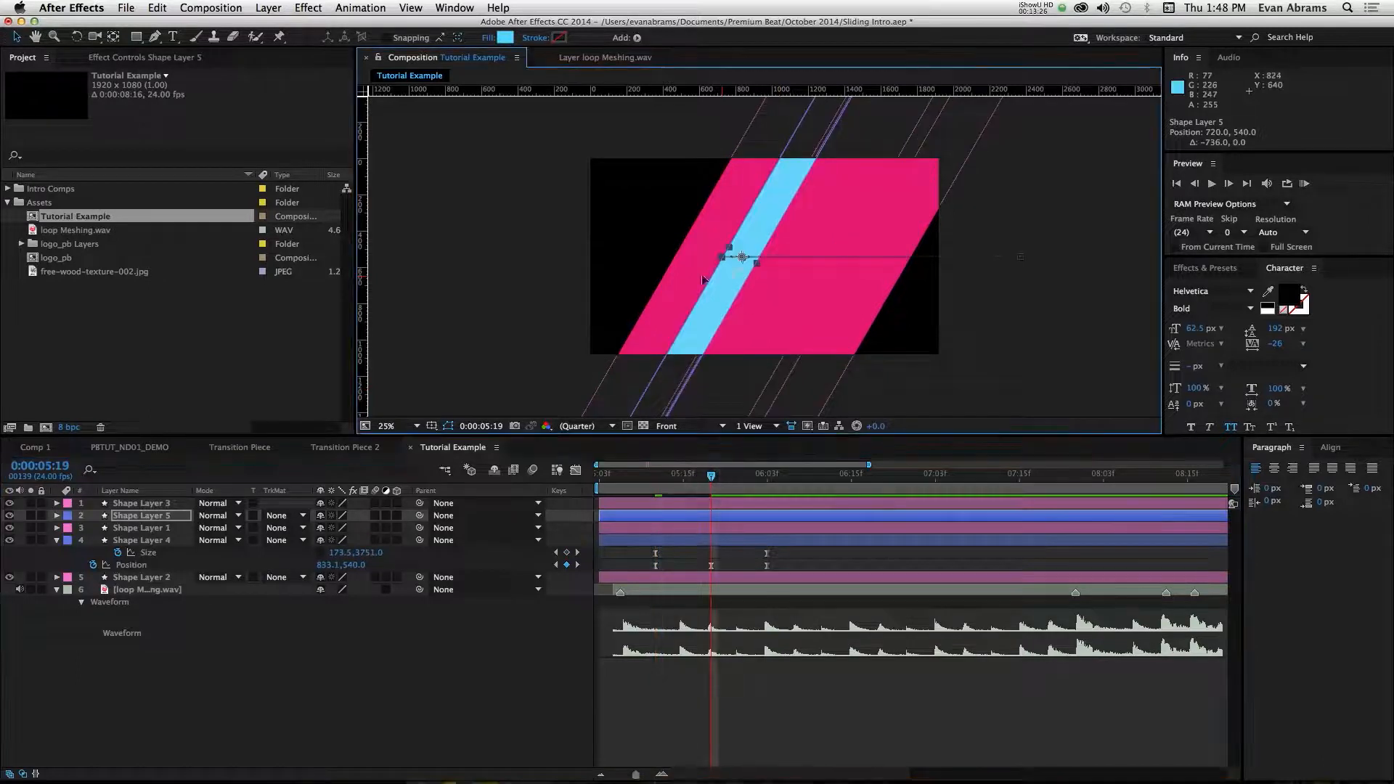
Move Shape Layer 5 at 0:00:05:19 to about 313, 540 and play back the bars' overlap.
{"action": "left_click_drag", "start_coordinate": [744, 278], "coordinate": [655, 285]}
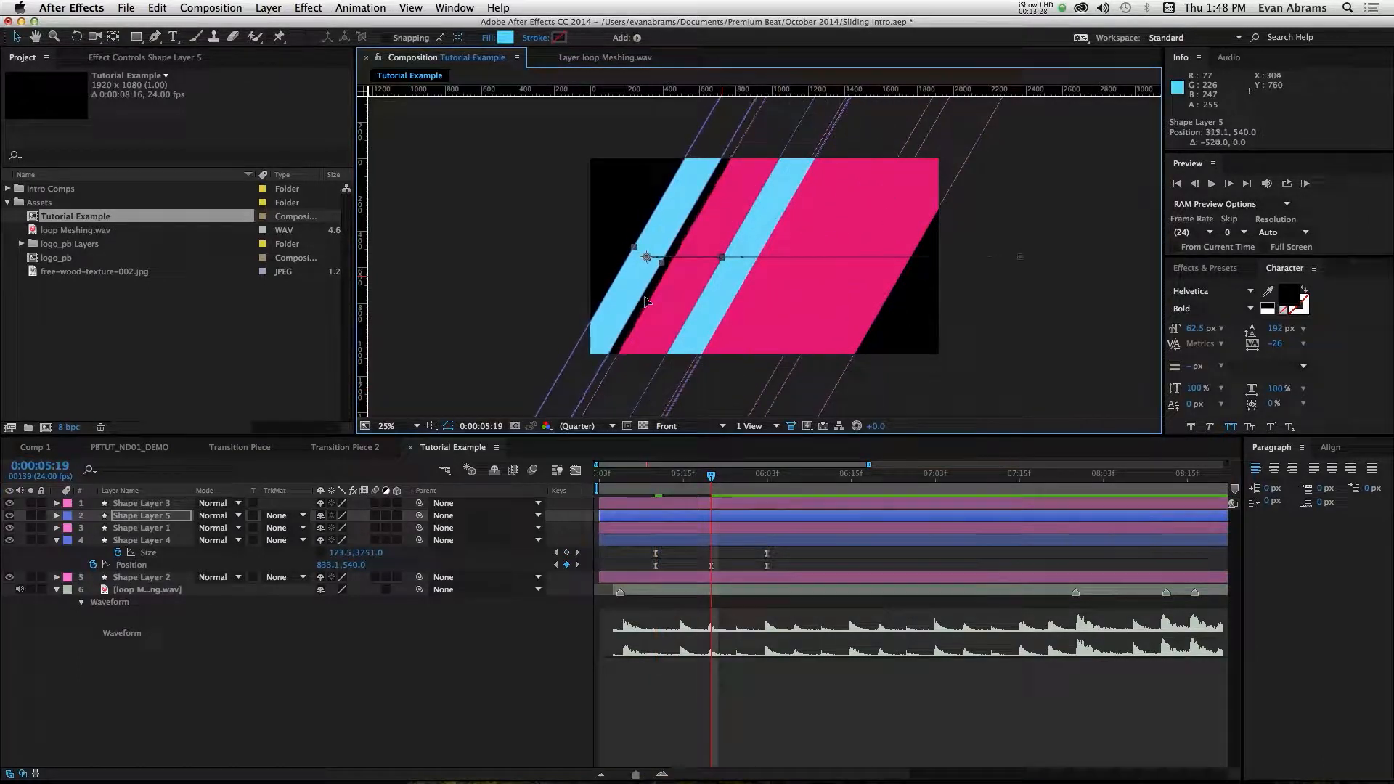
{"action": "left_click_drag", "start_coordinate": [666, 488], "coordinate": [655, 490]}
{"action": "key", "text": "space"}
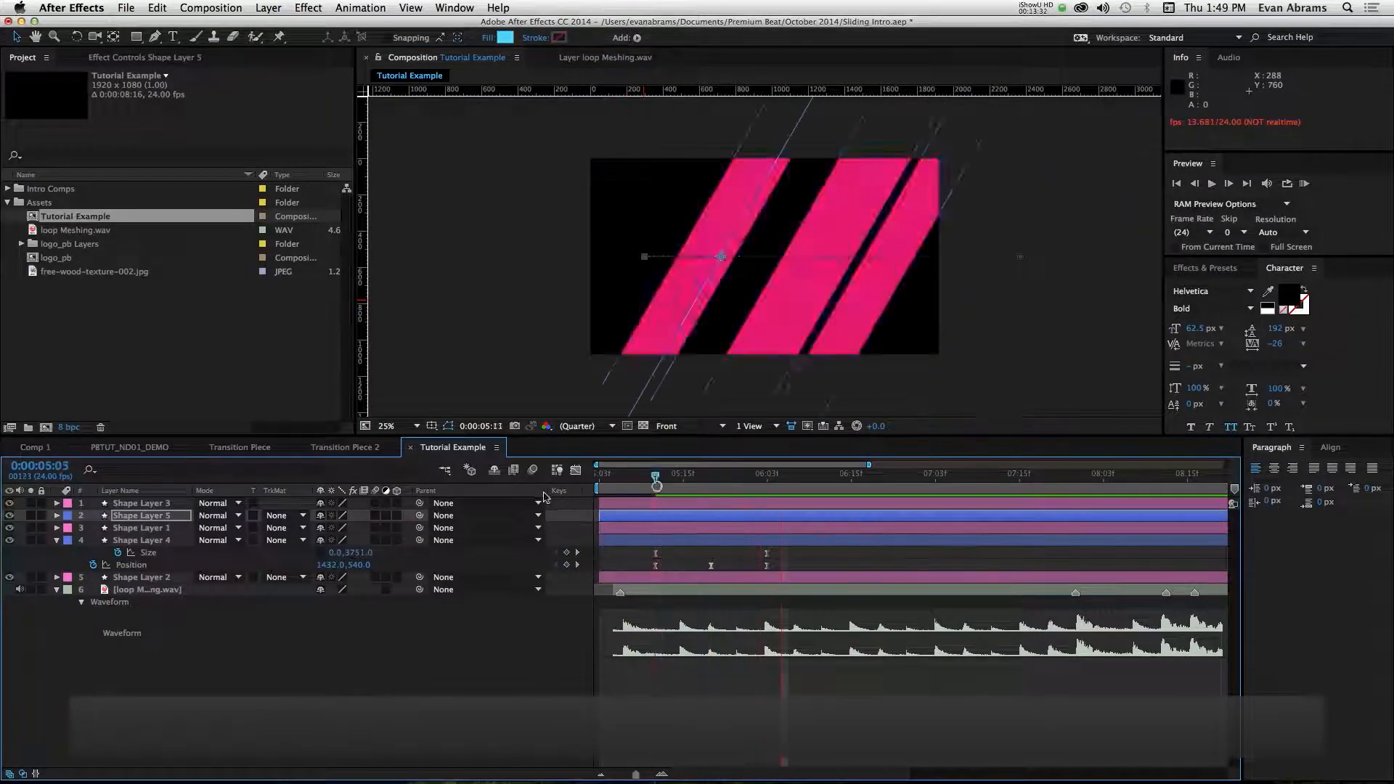
{"action": "left_click", "coordinate": [657, 485]}
{"action": "key", "text": "space"}
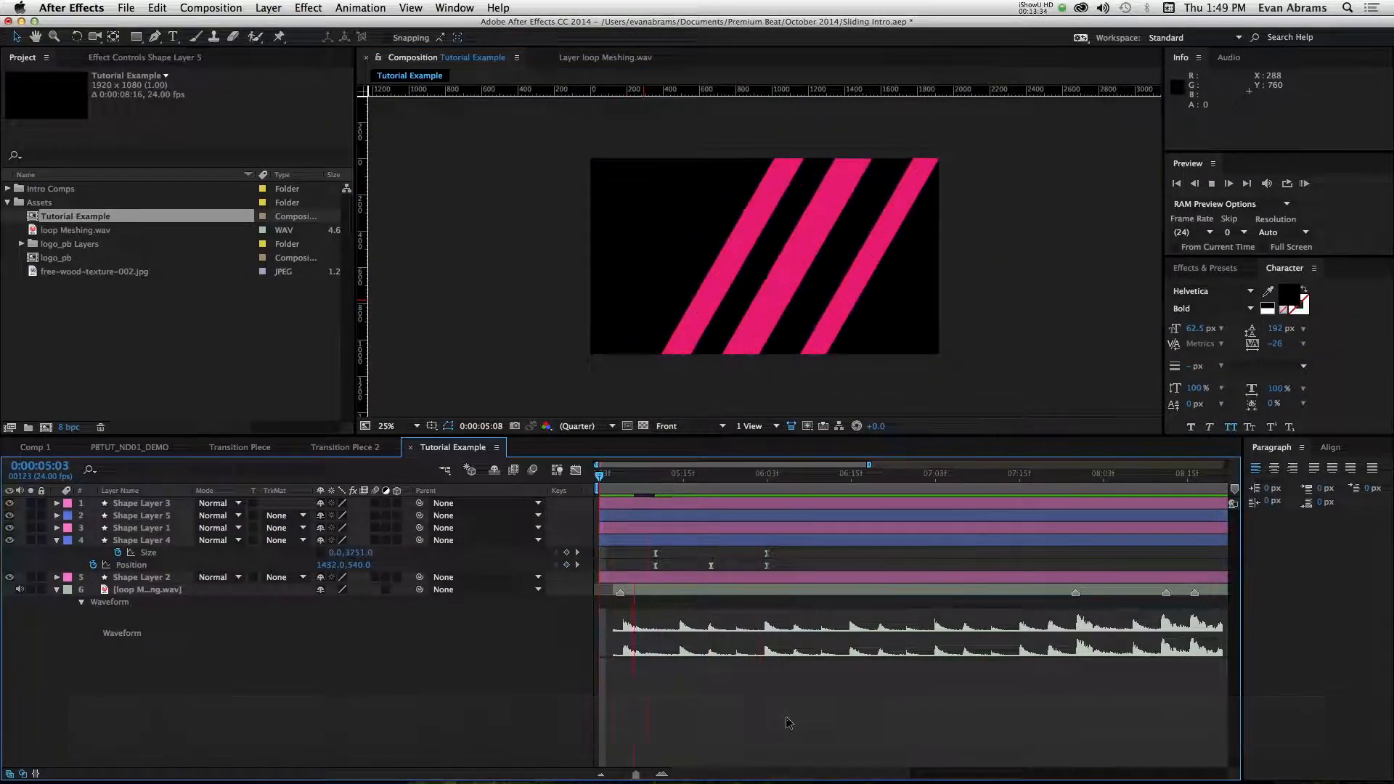
{"action": "key", "text": "space"}
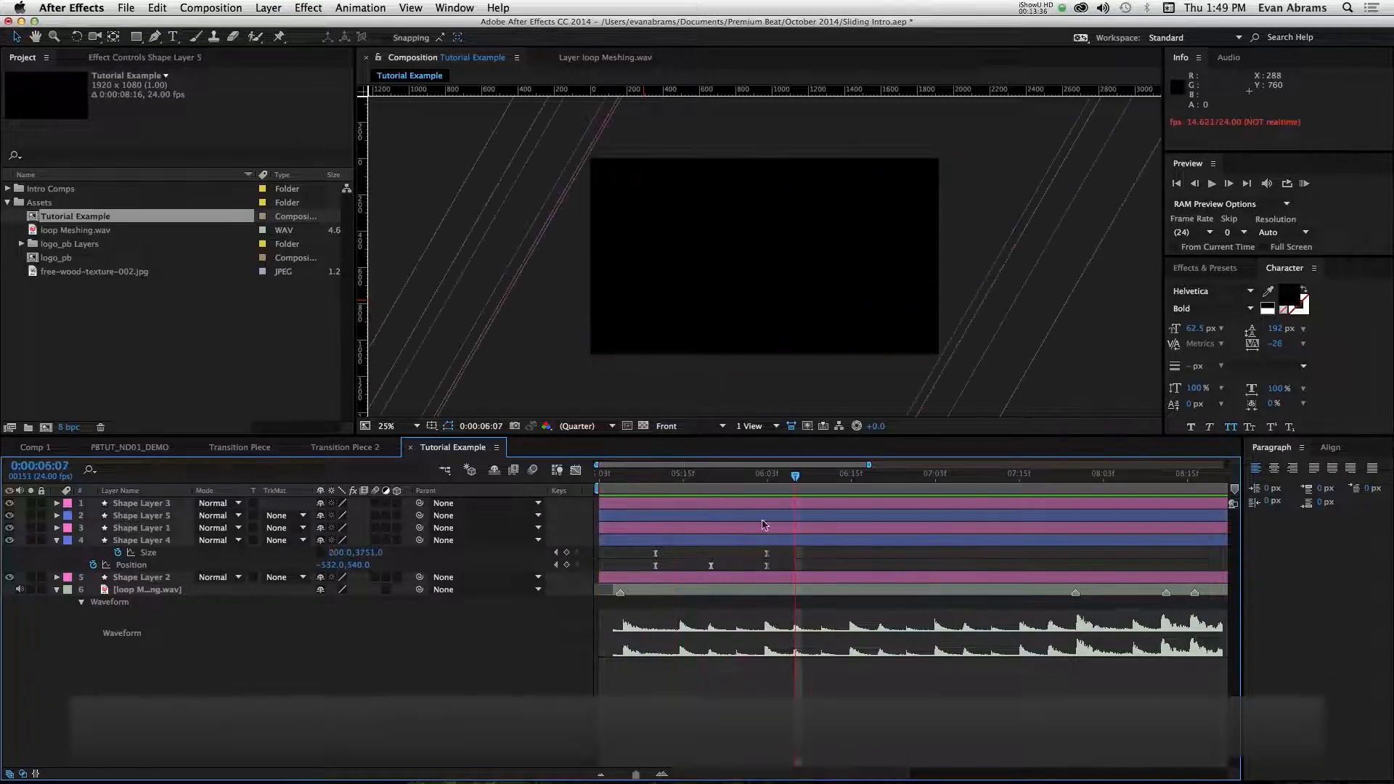
{"action": "left_click", "coordinate": [690, 473]}
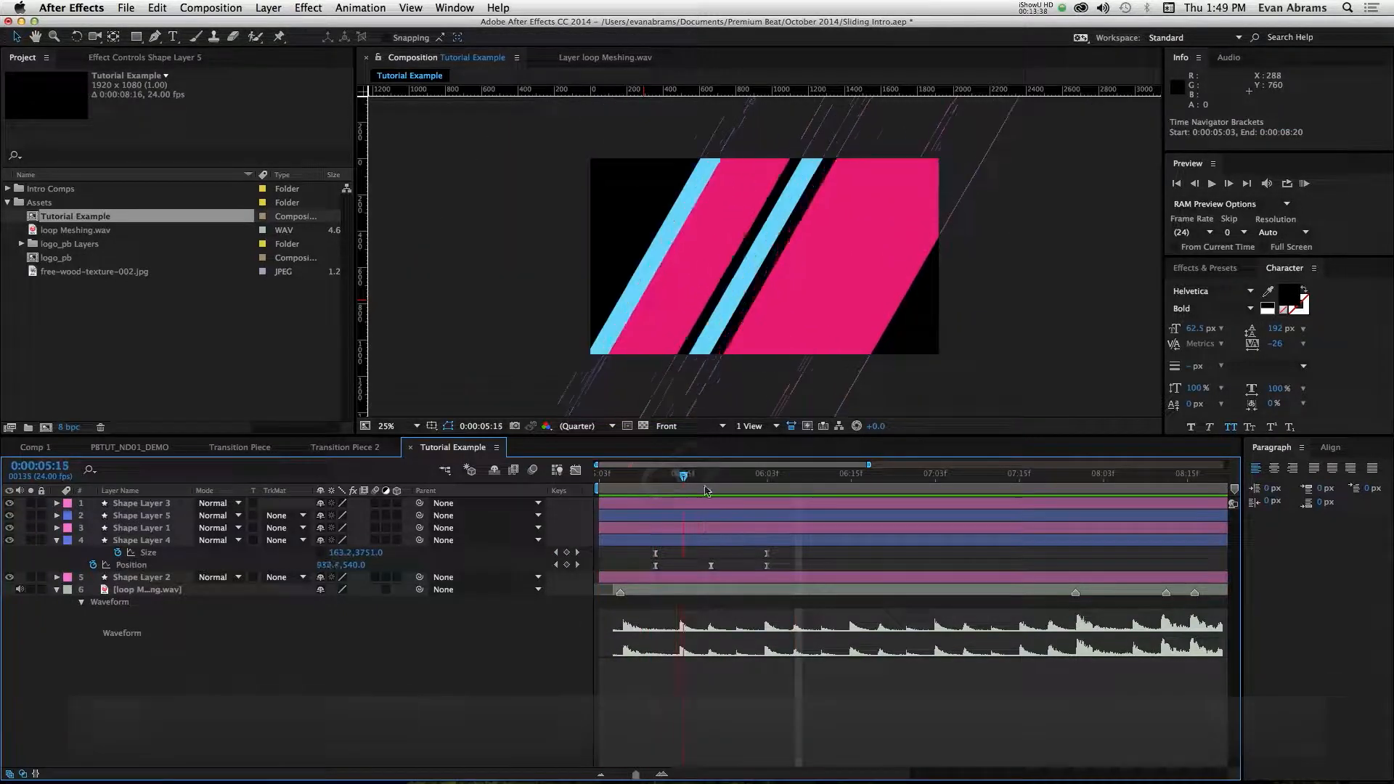
Undo the last action on Shape Layer 4's keyframes and preview the bar transition through to 0:00:06:01.
{"action": "left_click_drag", "start_coordinate": [725, 556], "coordinate": [651, 572]}
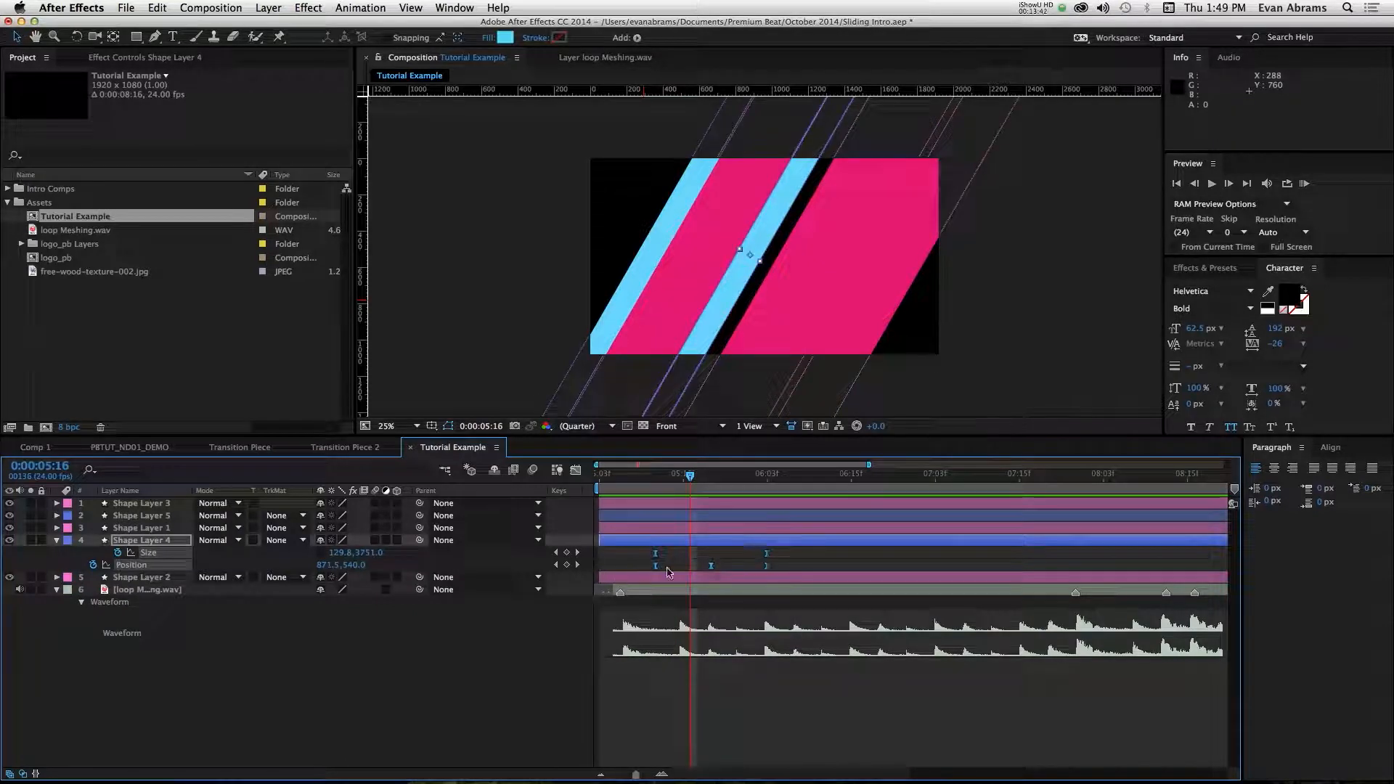
{"action": "key", "text": "super+z"}
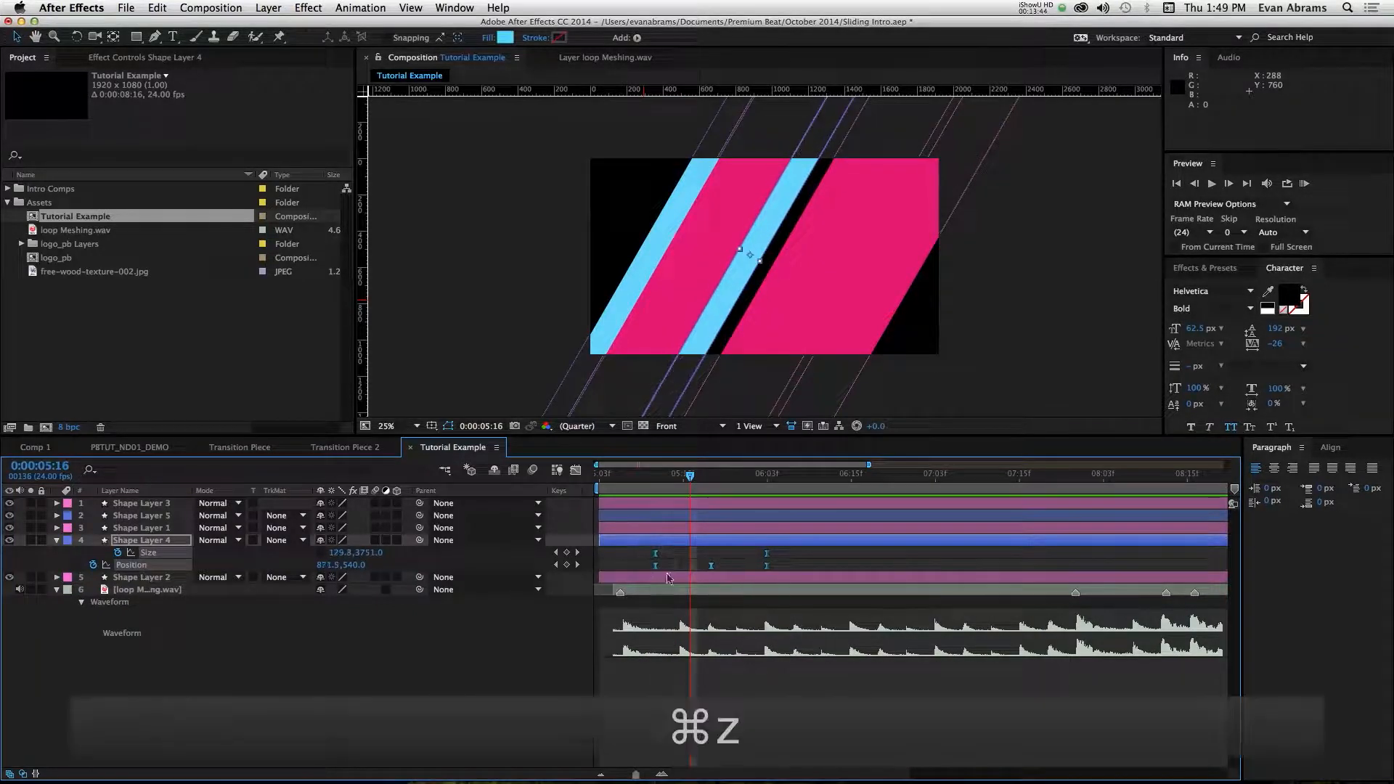
{"action": "left_click", "coordinate": [796, 680]}
{"action": "key", "text": "space"}
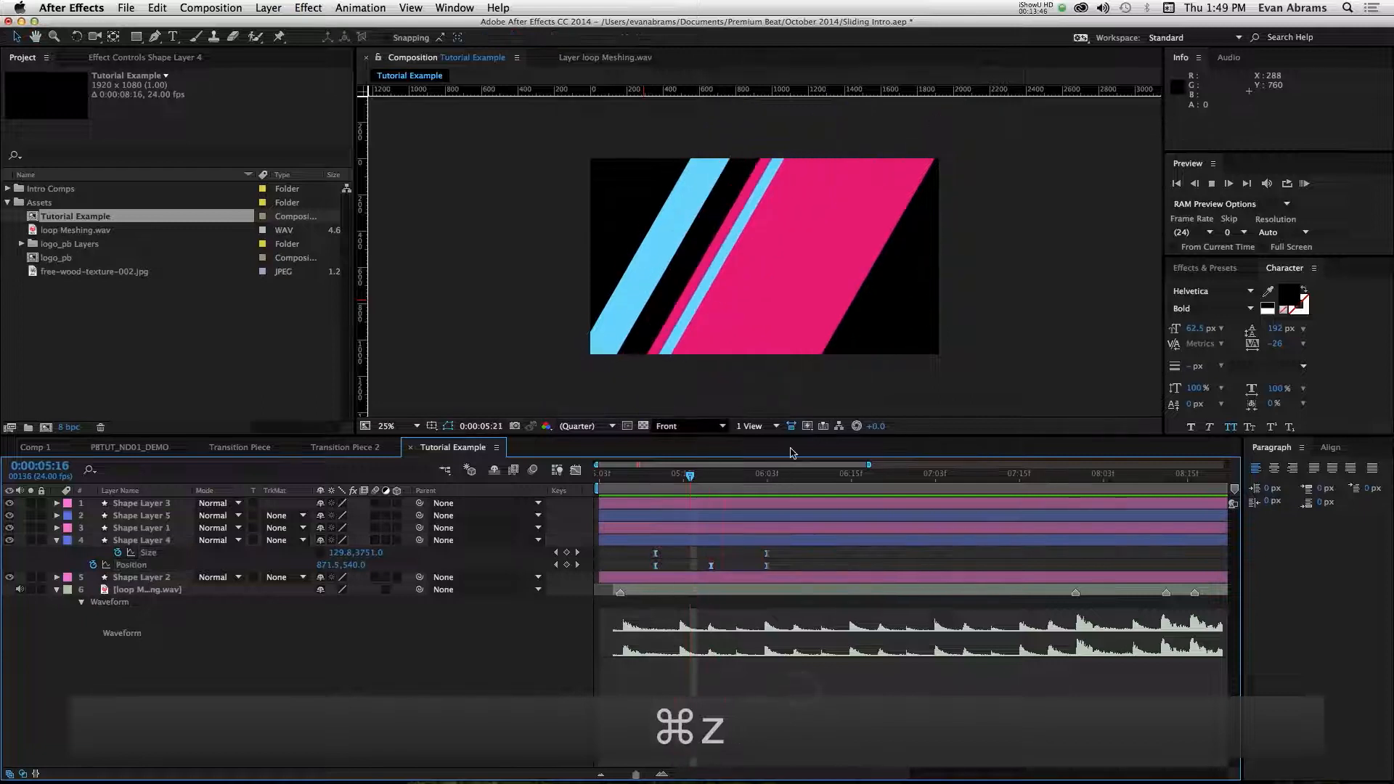
{"action": "key", "text": "space"}
{"action": "mouse_move", "coordinate": [733, 476]}
{"action": "left_mouse_down"}
{"action": "mouse_move", "coordinate": [718, 476]}
{"action": "mouse_move", "coordinate": [753, 478]}
{"action": "left_mouse_up"}
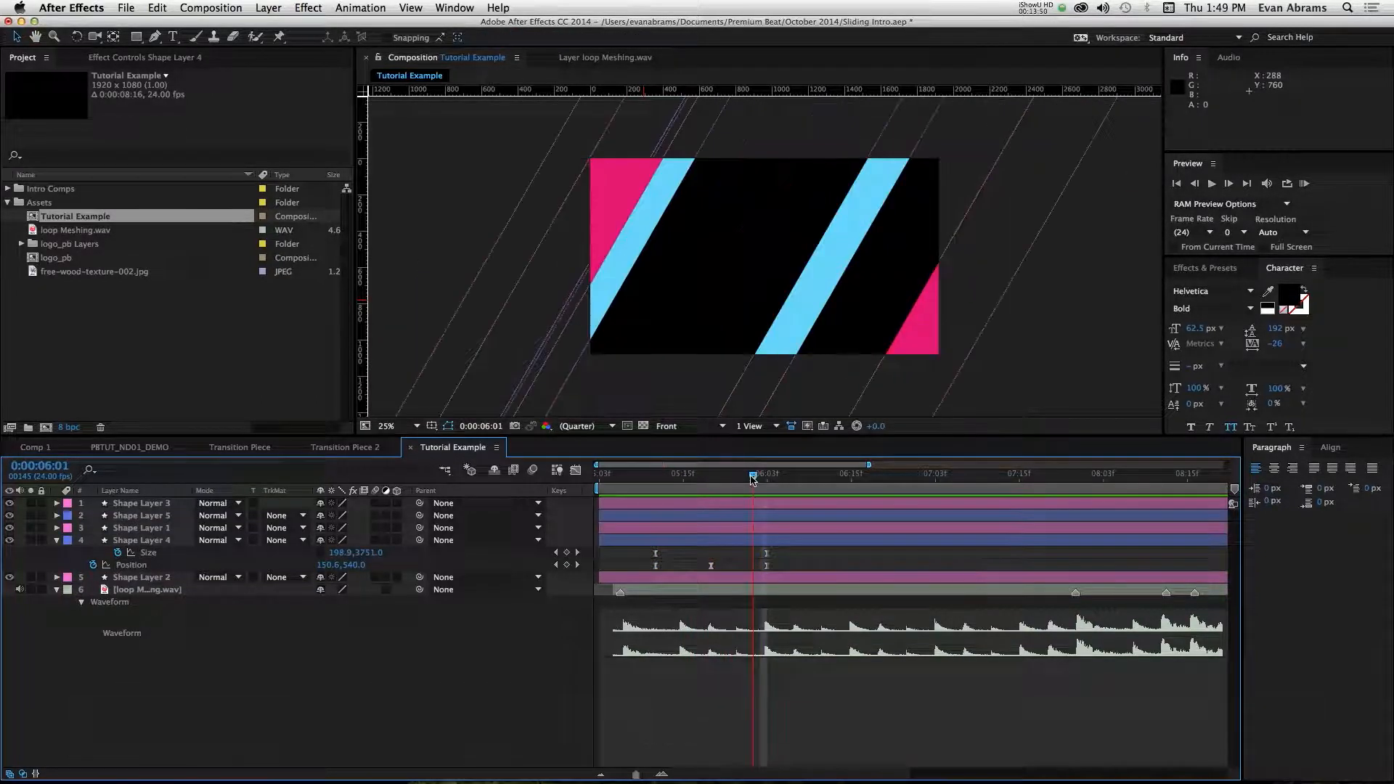
Add free-wood-texture-002.jpg beneath Shape Layer 2 as the background and check it behind the bars.
{"action": "left_click", "coordinate": [58, 541]}
{"action": "left_click_drag", "start_coordinate": [69, 276], "coordinate": [120, 568]}
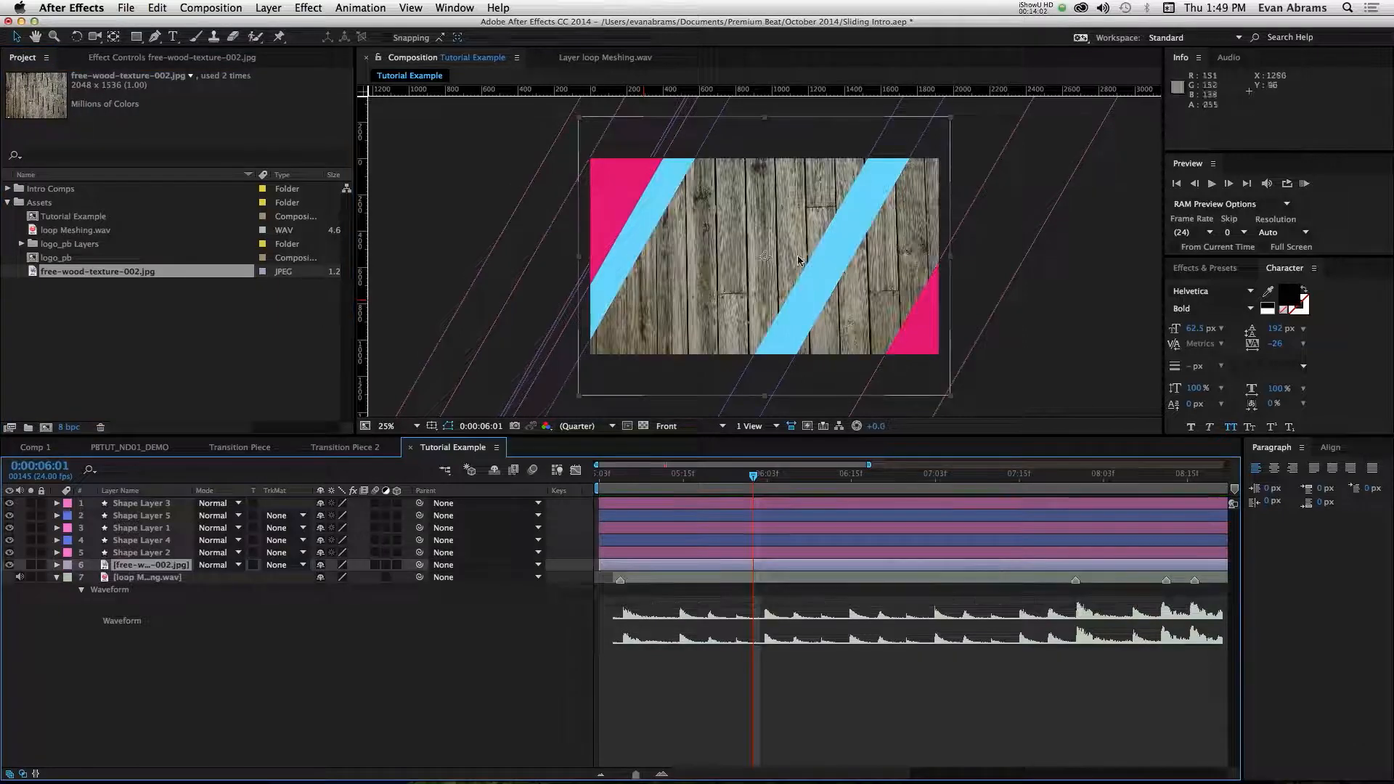
{"action": "mouse_move", "coordinate": [739, 485]}
{"action": "left_mouse_down"}
{"action": "mouse_move", "coordinate": [698, 487]}
{"action": "mouse_move", "coordinate": [725, 497]}
{"action": "left_mouse_up"}
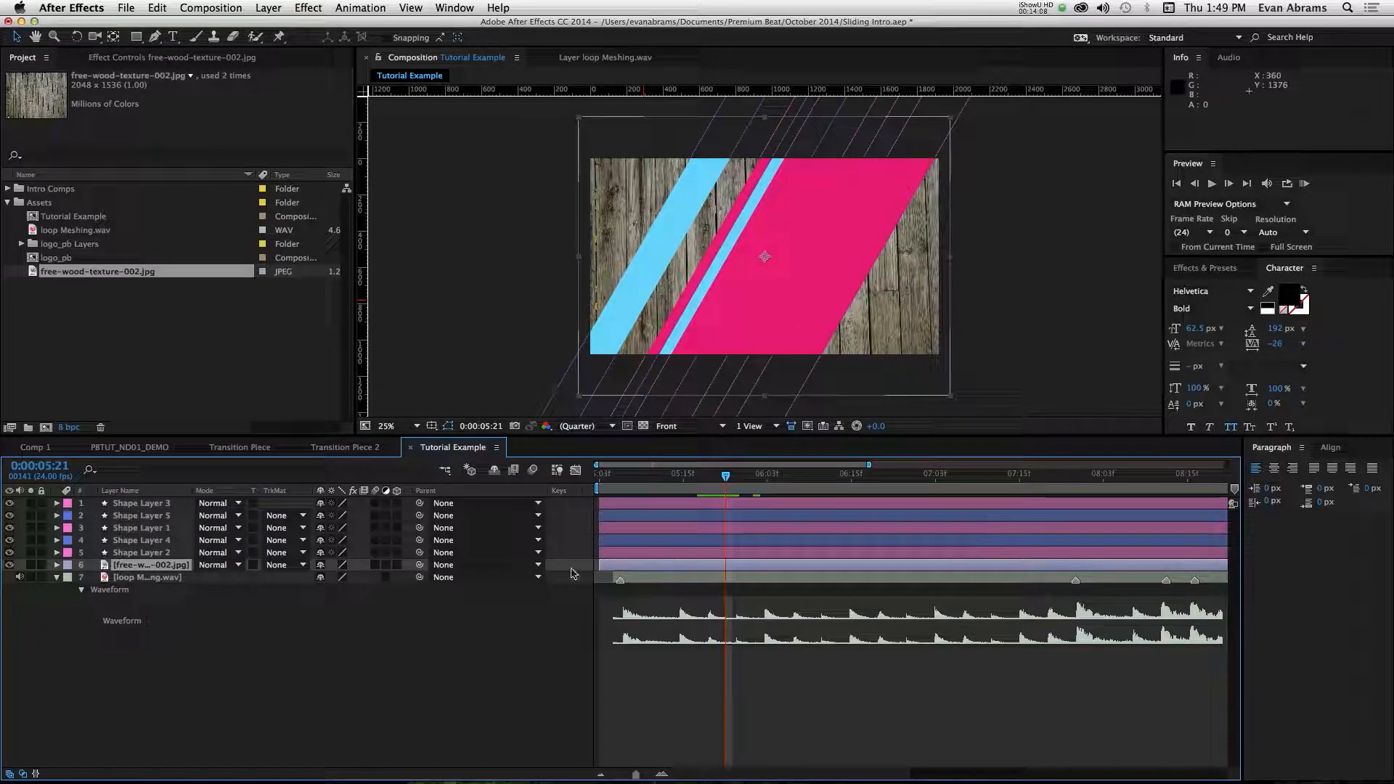
Create a full-frame rectangle on a new shape layer and give it a bright yellow fill.
{"action": "left_click", "coordinate": [409, 666]}
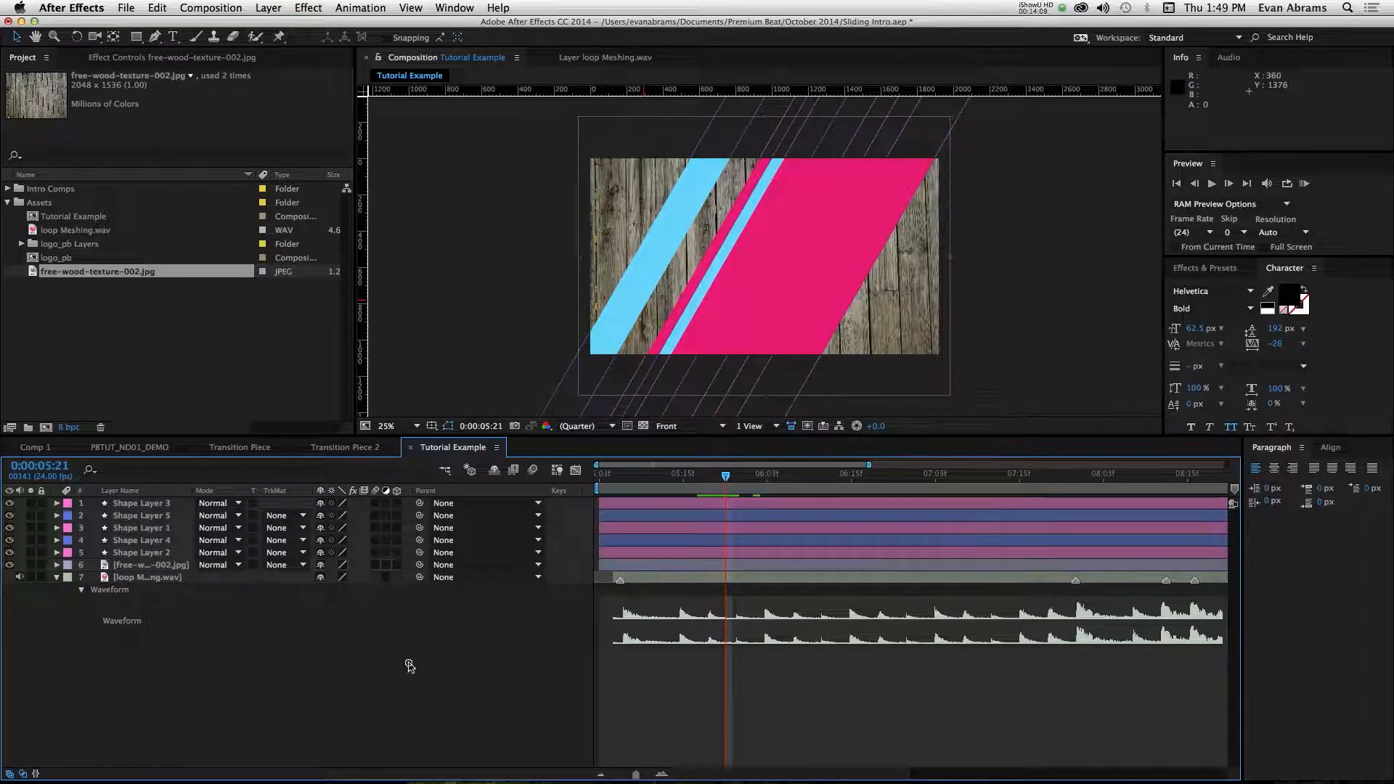
{"action": "double_click", "coordinate": [136, 36]}
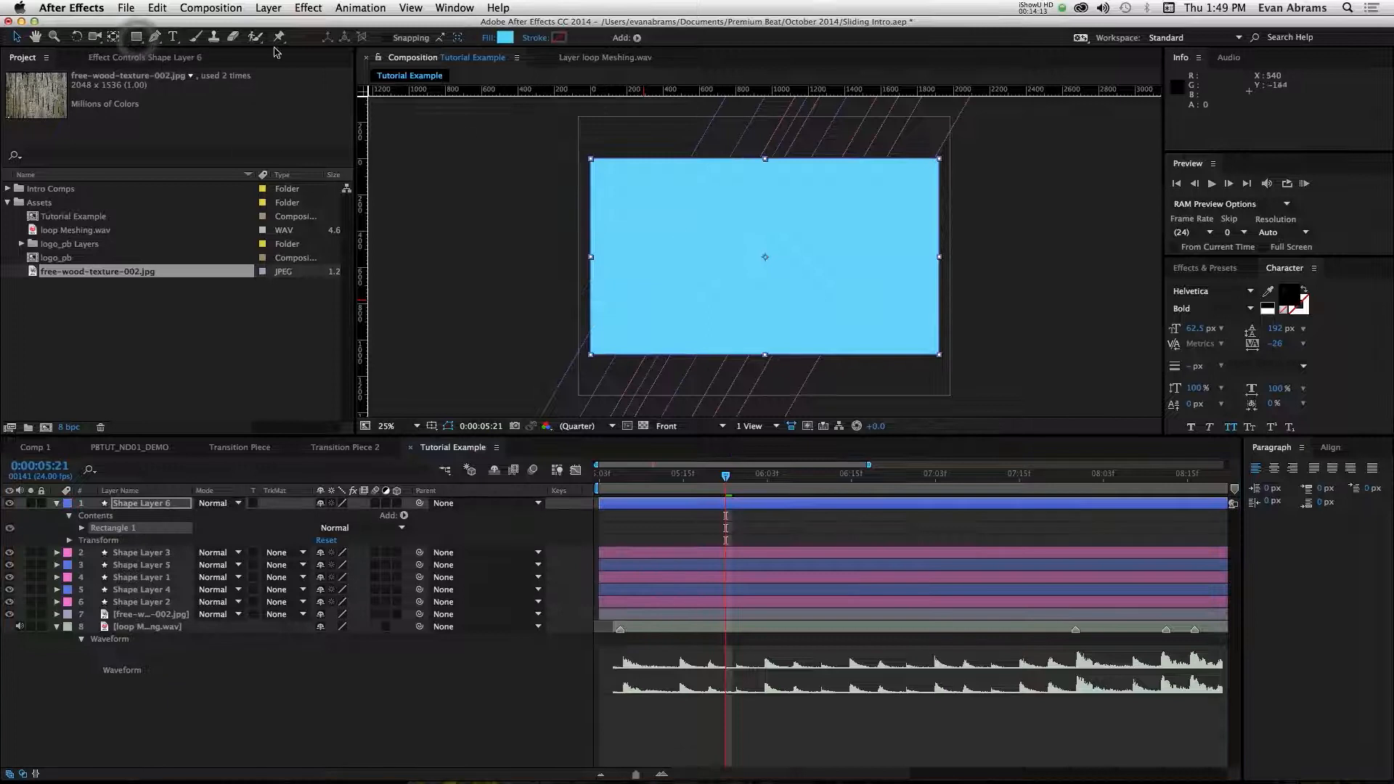
{"action": "left_click", "coordinate": [82, 528]}
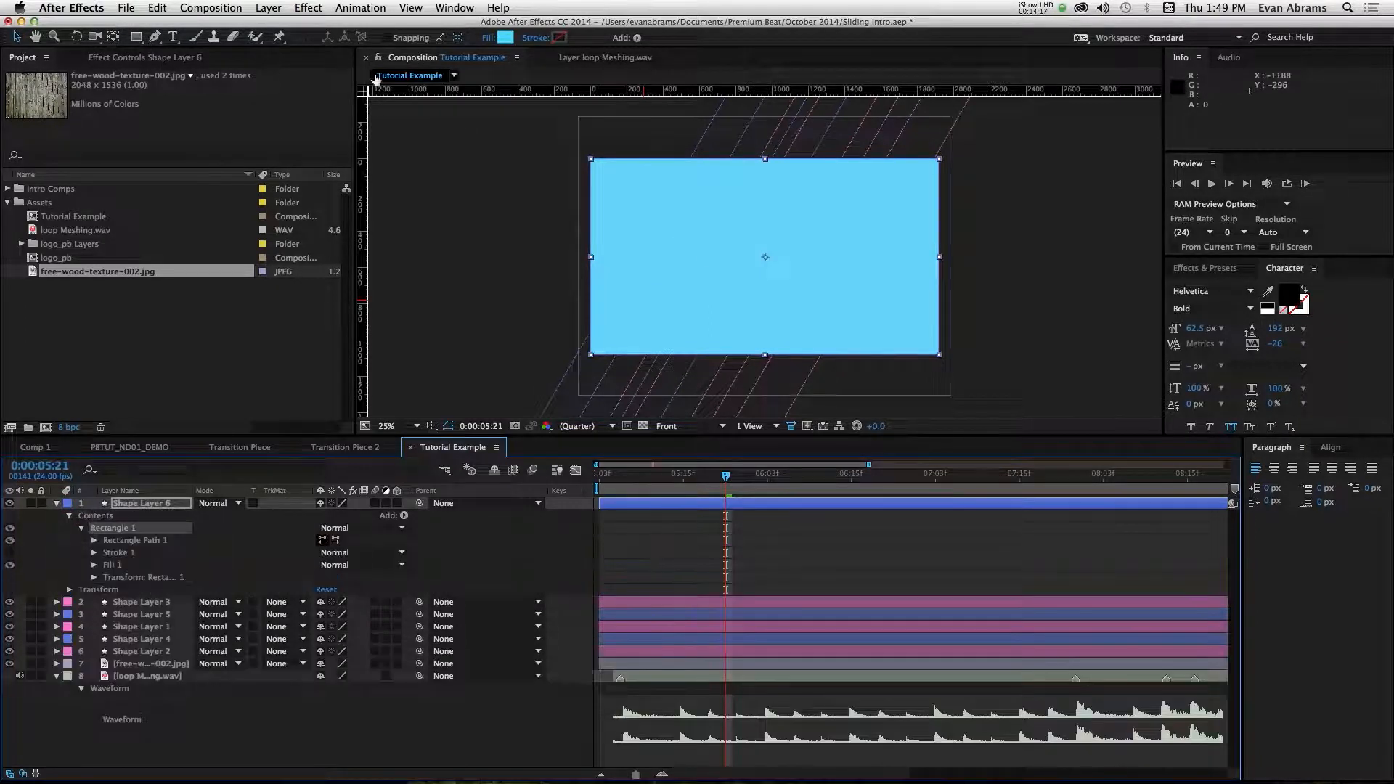
{"action": "left_click", "coordinate": [510, 40]}
{"action": "left_click", "coordinate": [734, 522]}
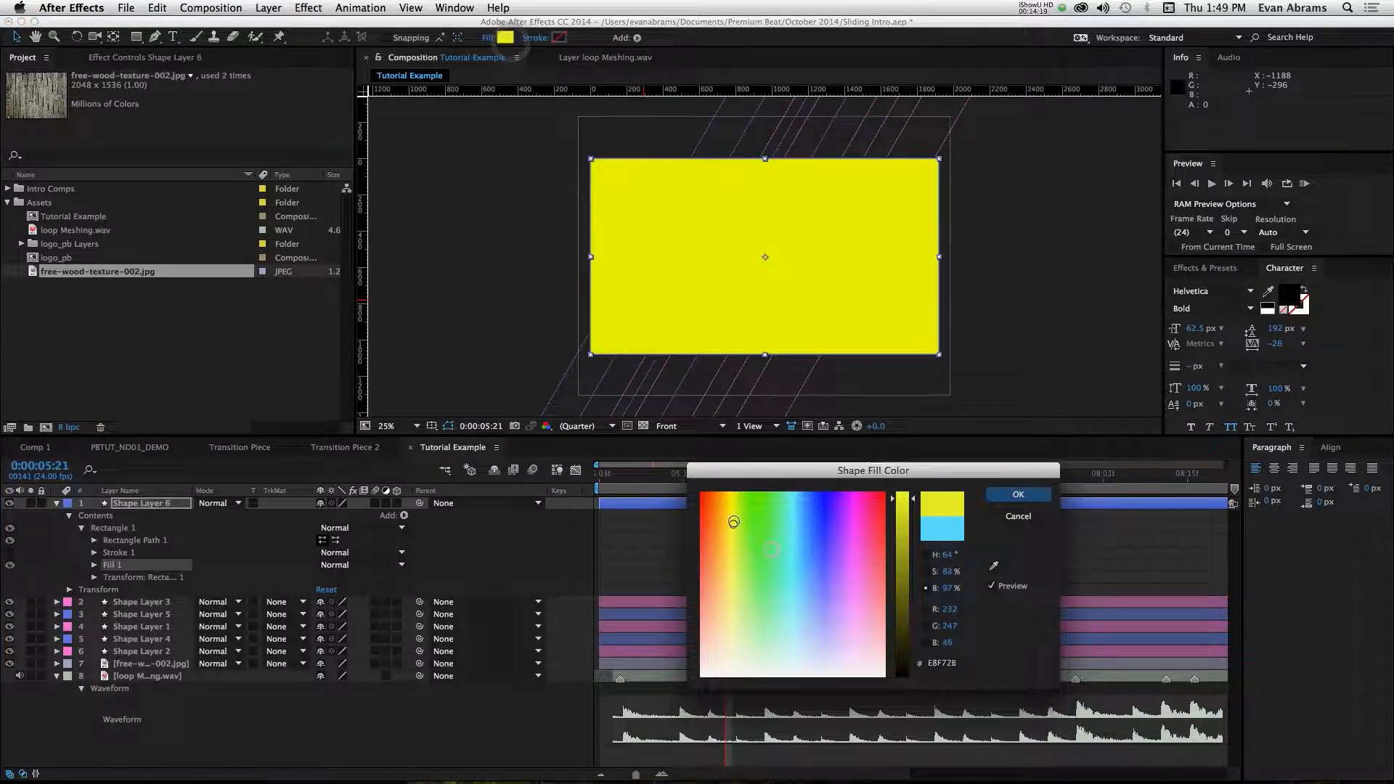
{"action": "left_click", "coordinate": [1002, 498]}
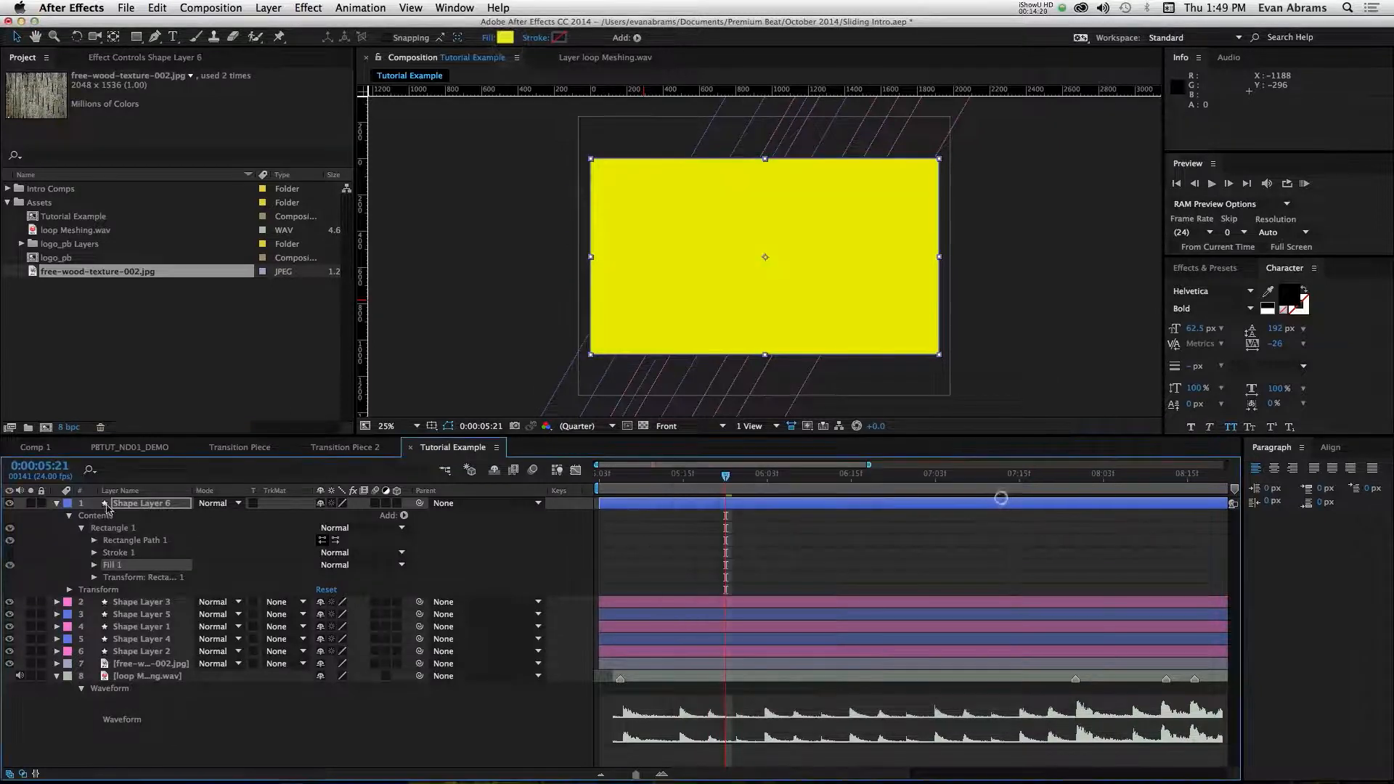
Label Shape Layer 6 Yellow and shift it in time so it starts at 0:00:05:22.
{"action": "left_click", "coordinate": [67, 503]}
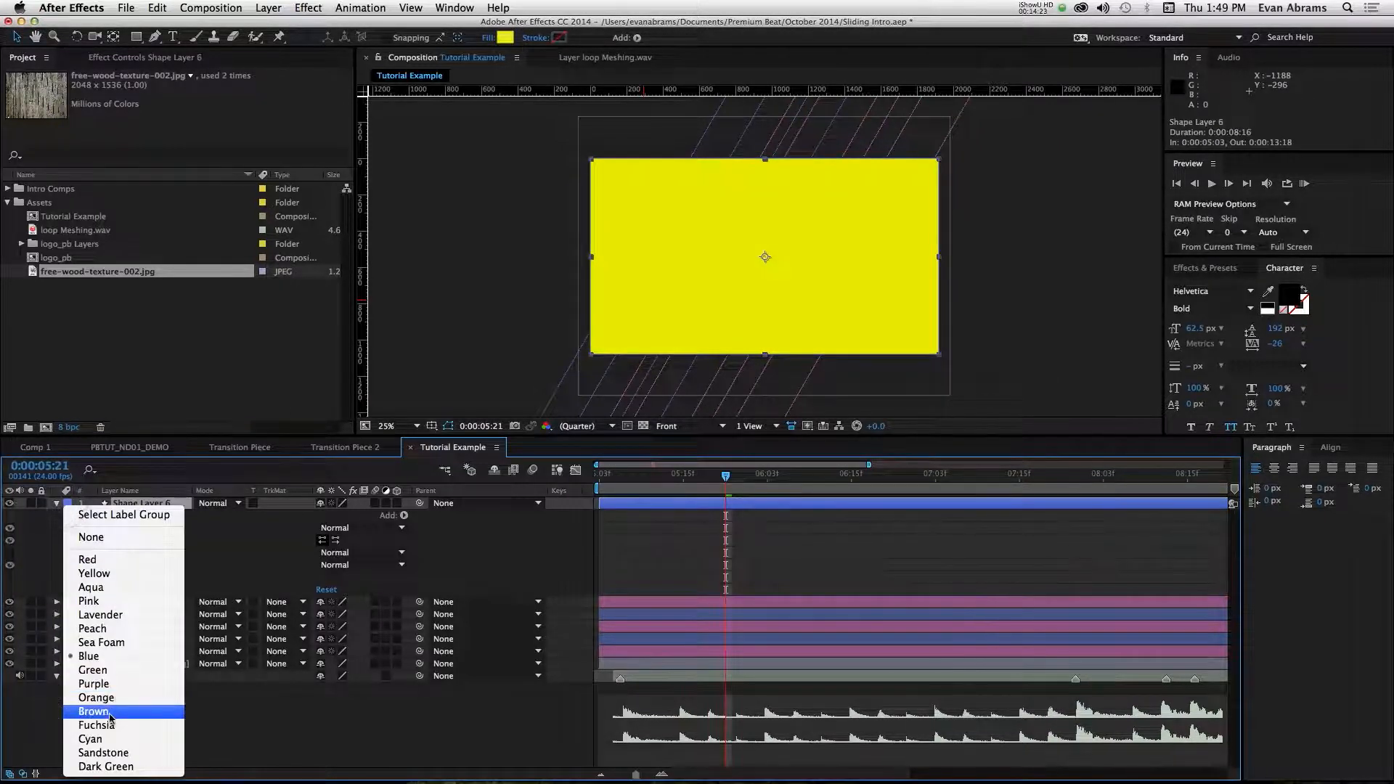
{"action": "left_click", "coordinate": [122, 574]}
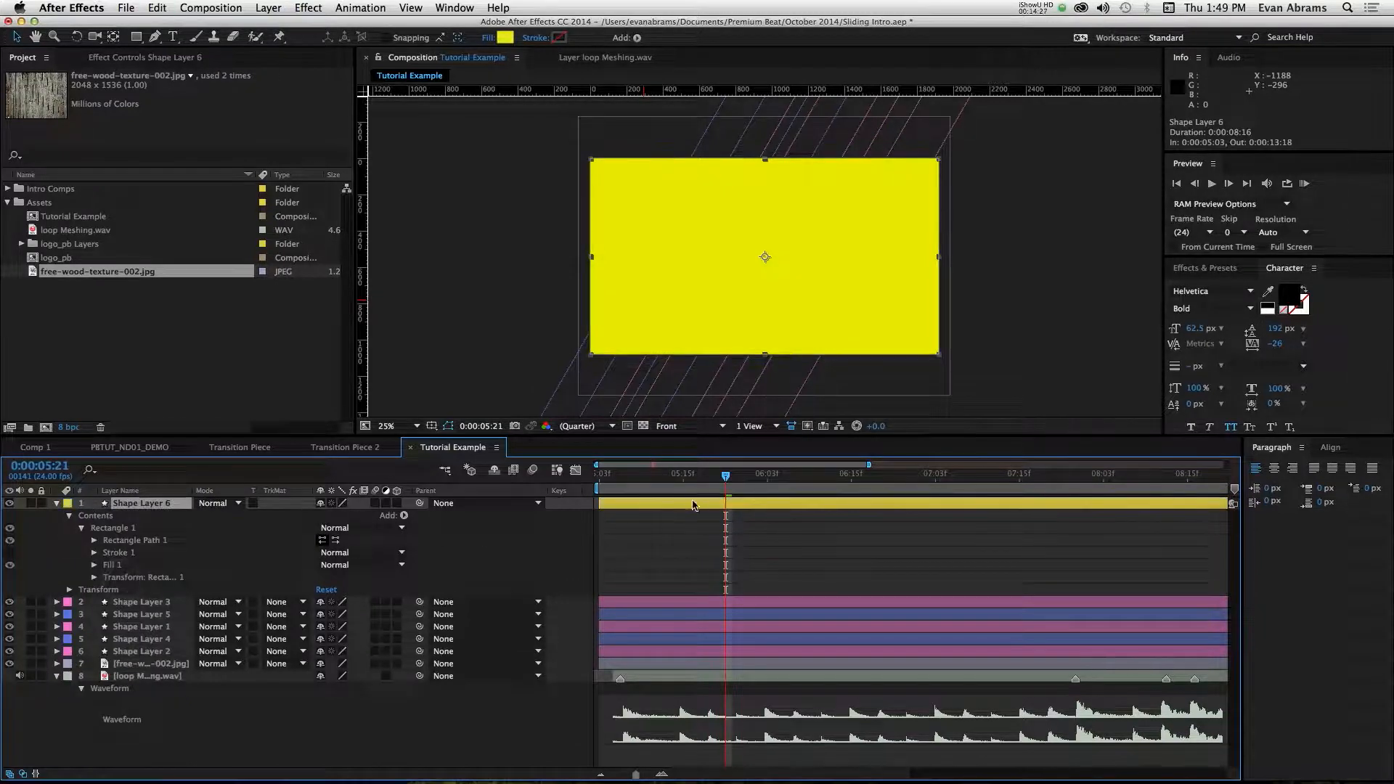
{"action": "left_click_drag", "start_coordinate": [667, 504], "coordinate": [811, 521]}
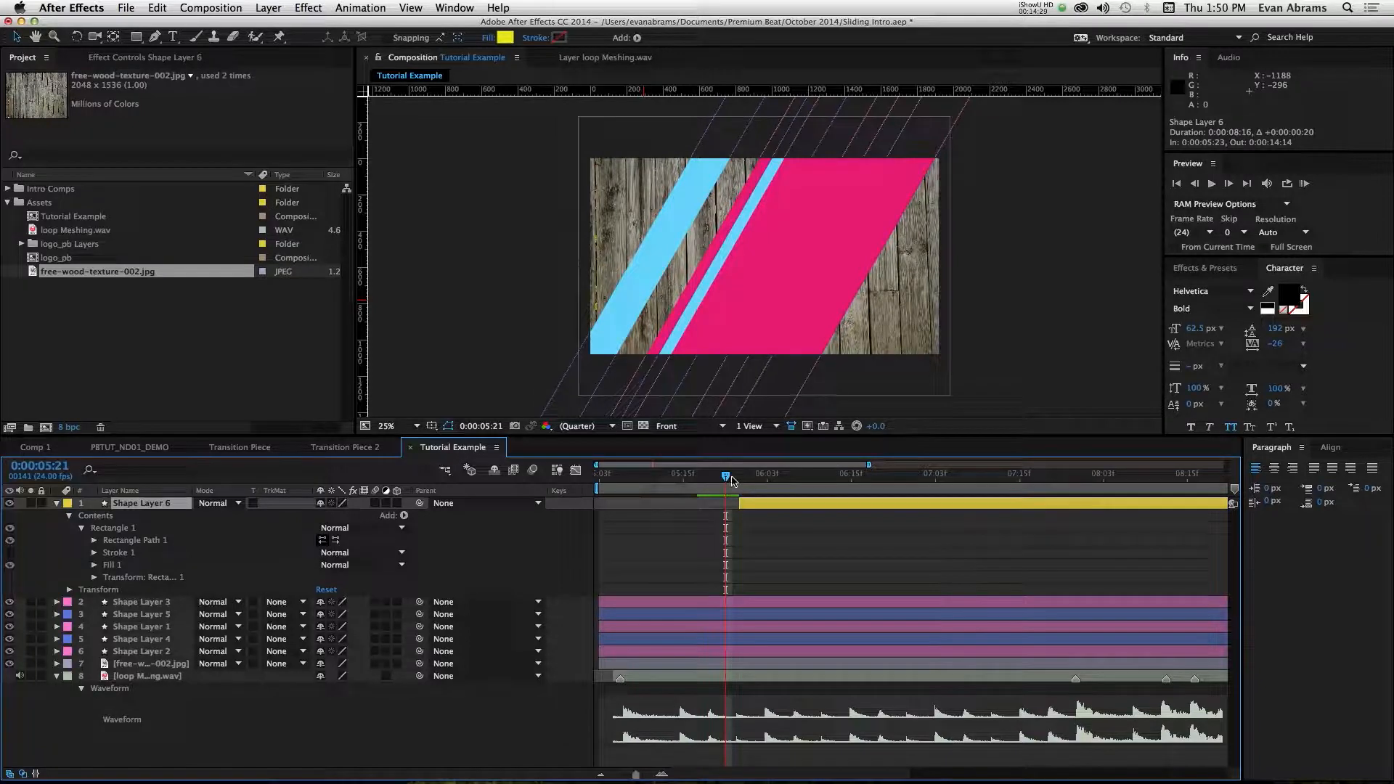
{"action": "left_click_drag", "start_coordinate": [719, 481], "coordinate": [734, 491]}
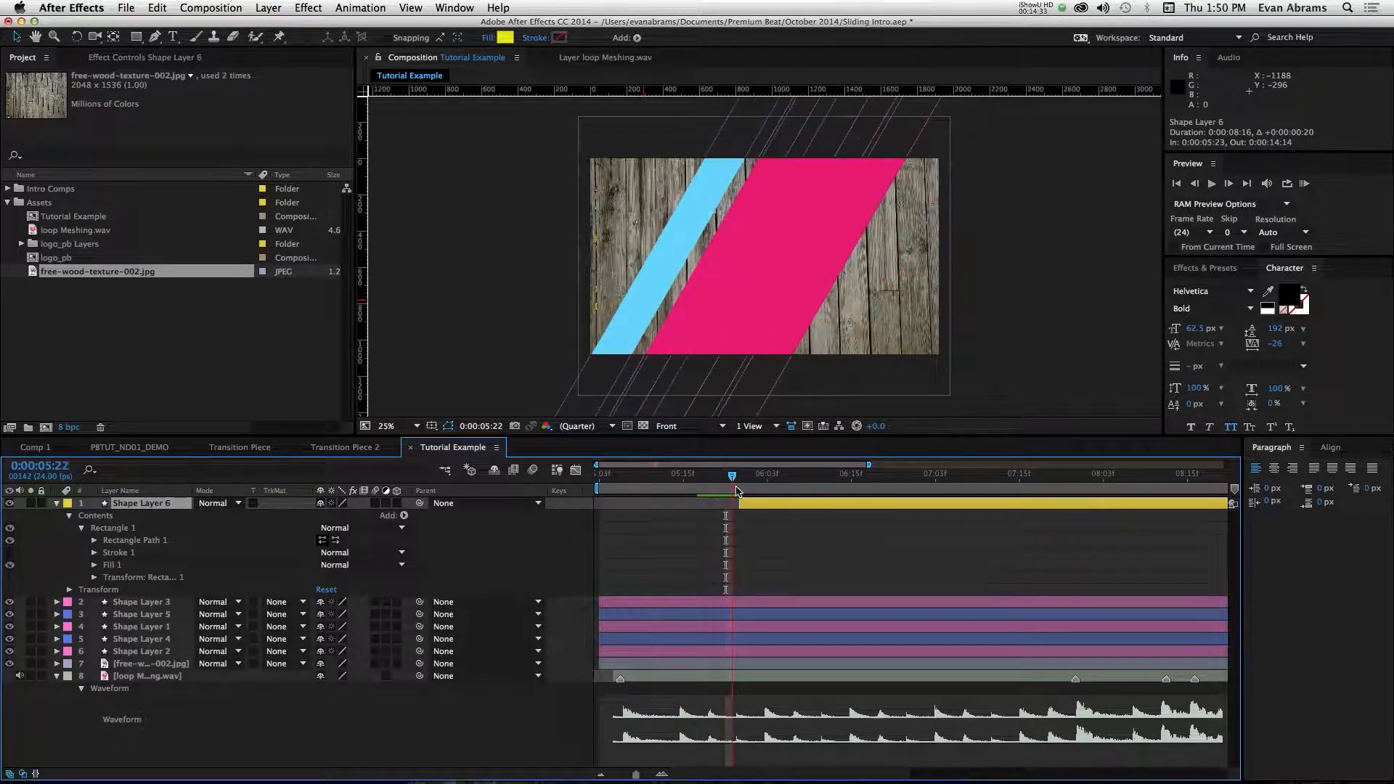
{"action": "left_click", "coordinate": [741, 508]}
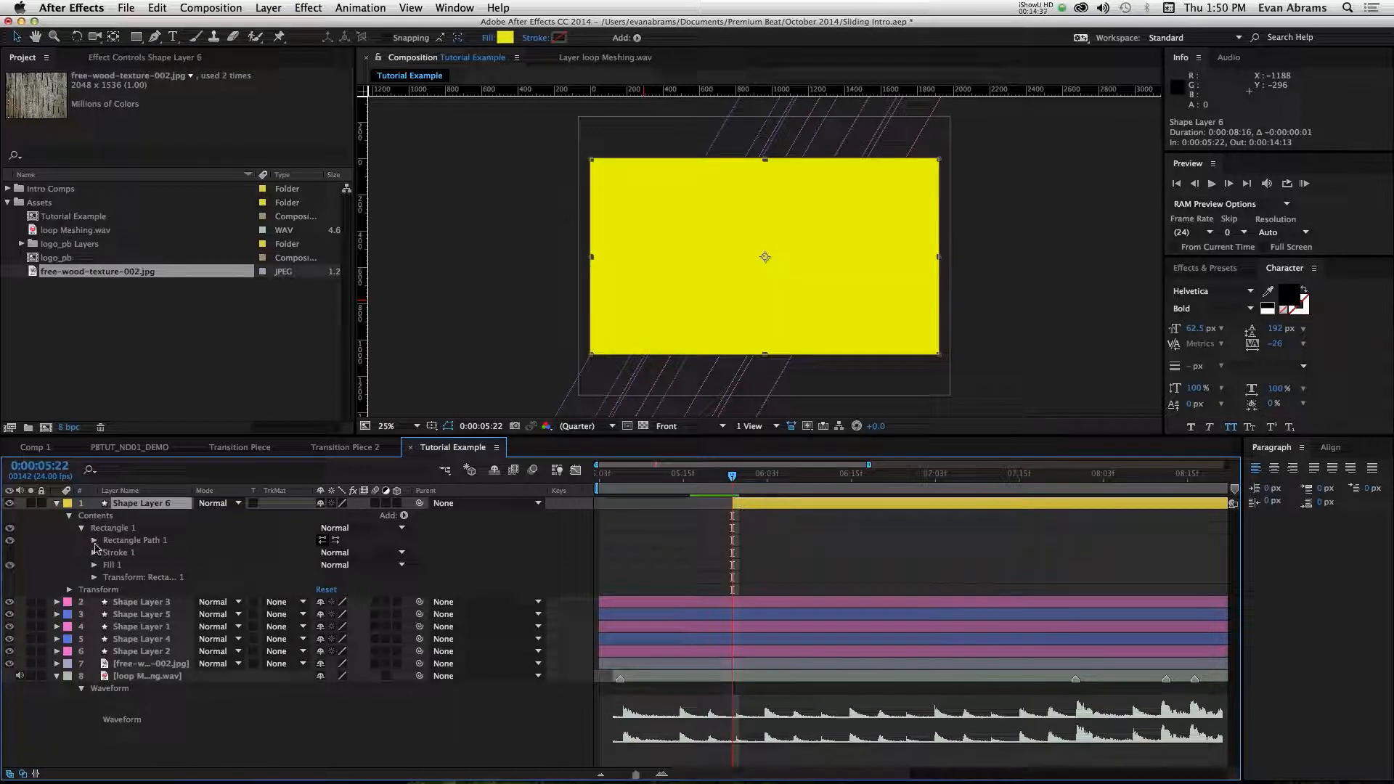
Keyframe the yellow rectangle path's width from 0 at 0:00:05:22 to about 2413 at 0:00:06:07.
{"action": "left_click", "coordinate": [95, 540]}
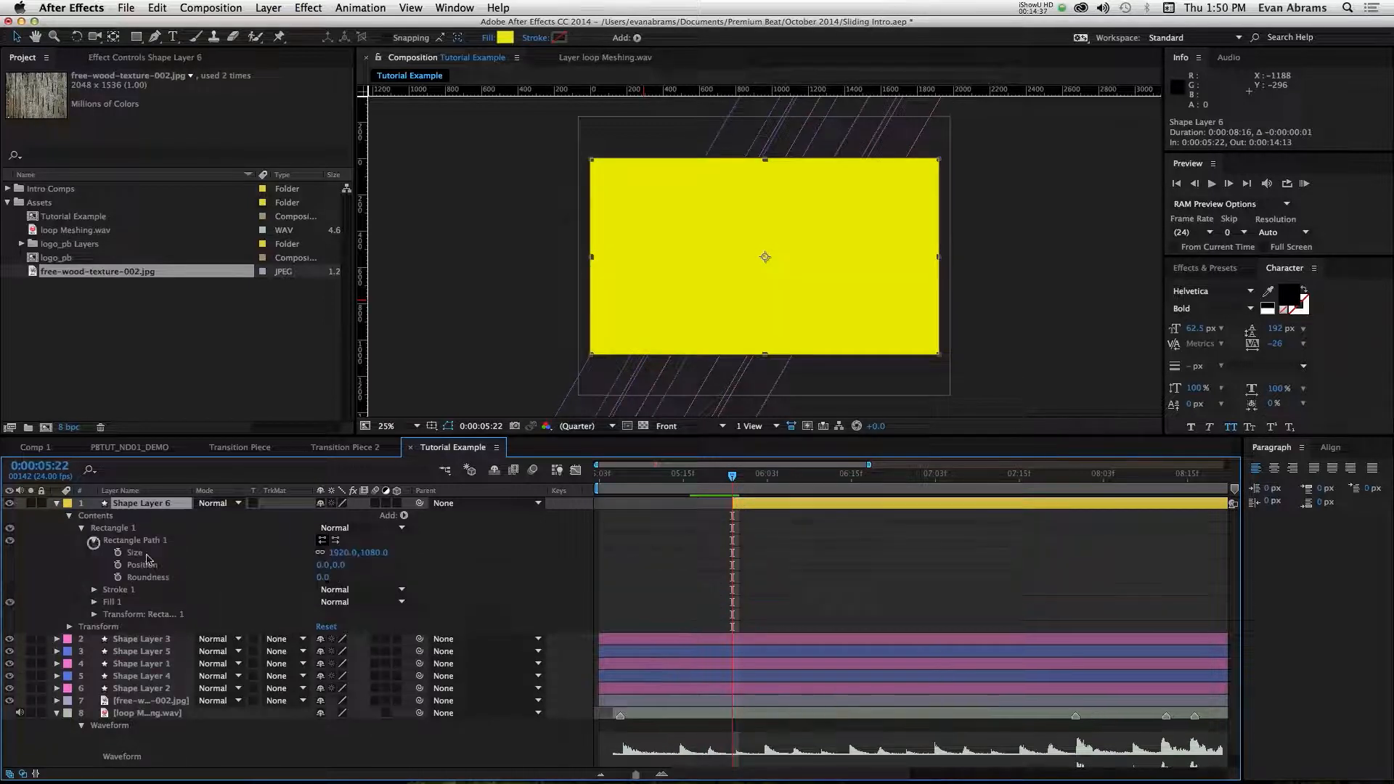
{"action": "left_click", "coordinate": [337, 552]}
{"action": "type", "text": "0"}
{"action": "key", "text": "Return"}
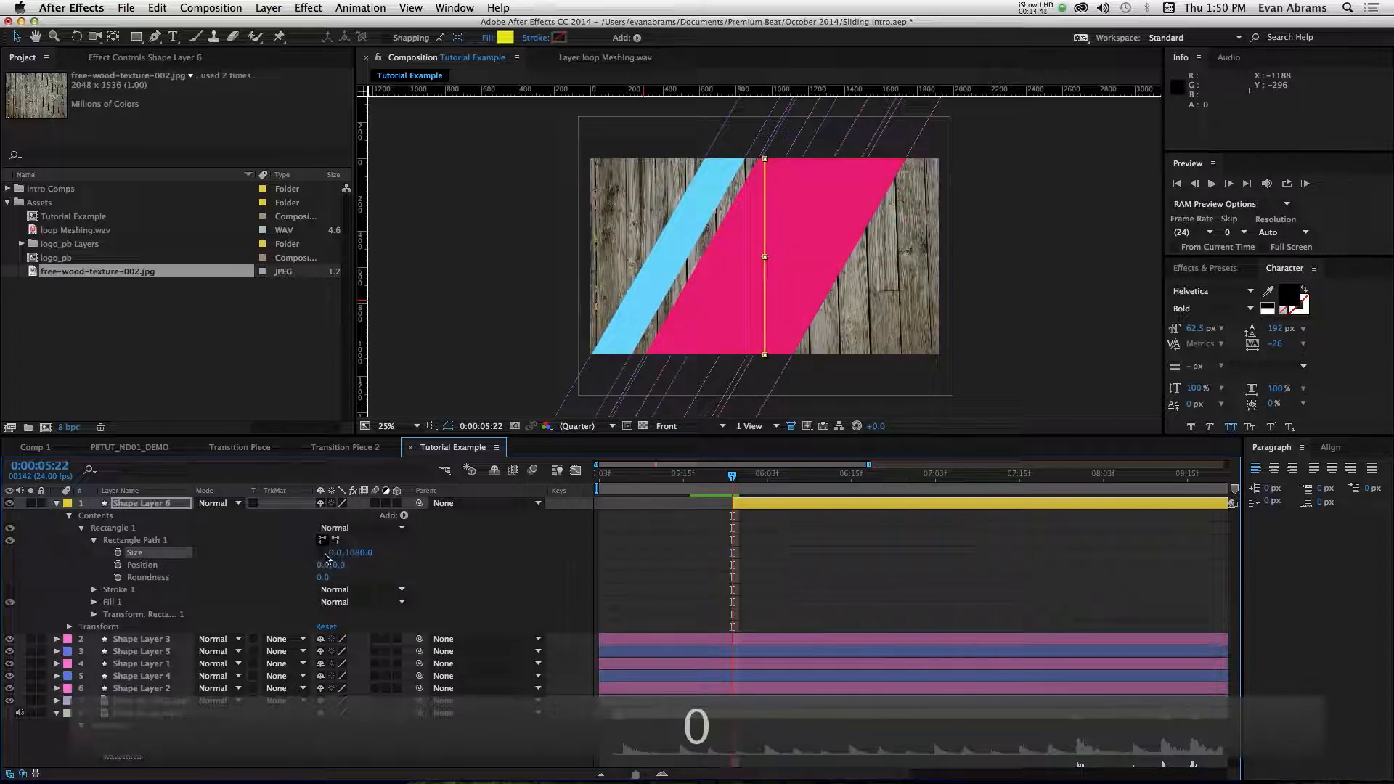
{"action": "left_click", "coordinate": [117, 553]}
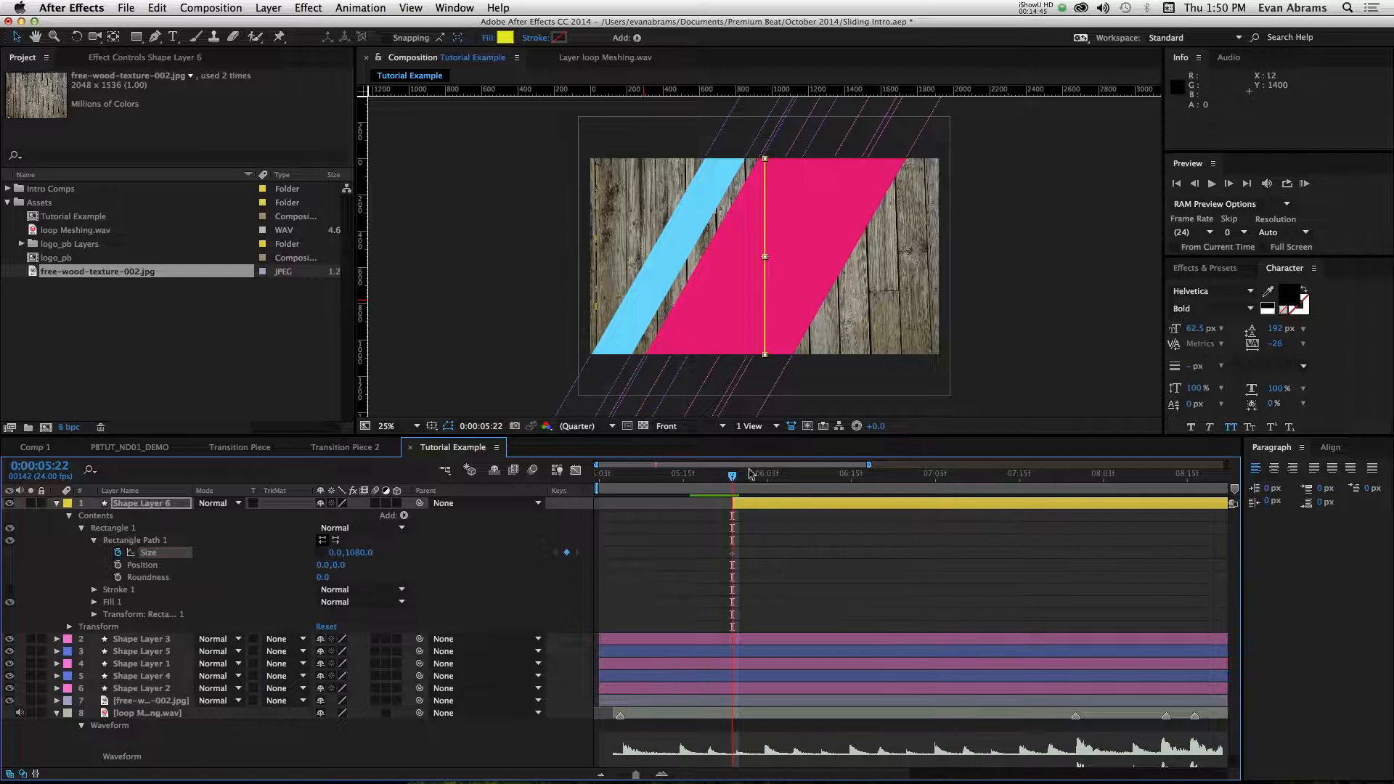
{"action": "left_click_drag", "start_coordinate": [750, 474], "coordinate": [788, 479]}
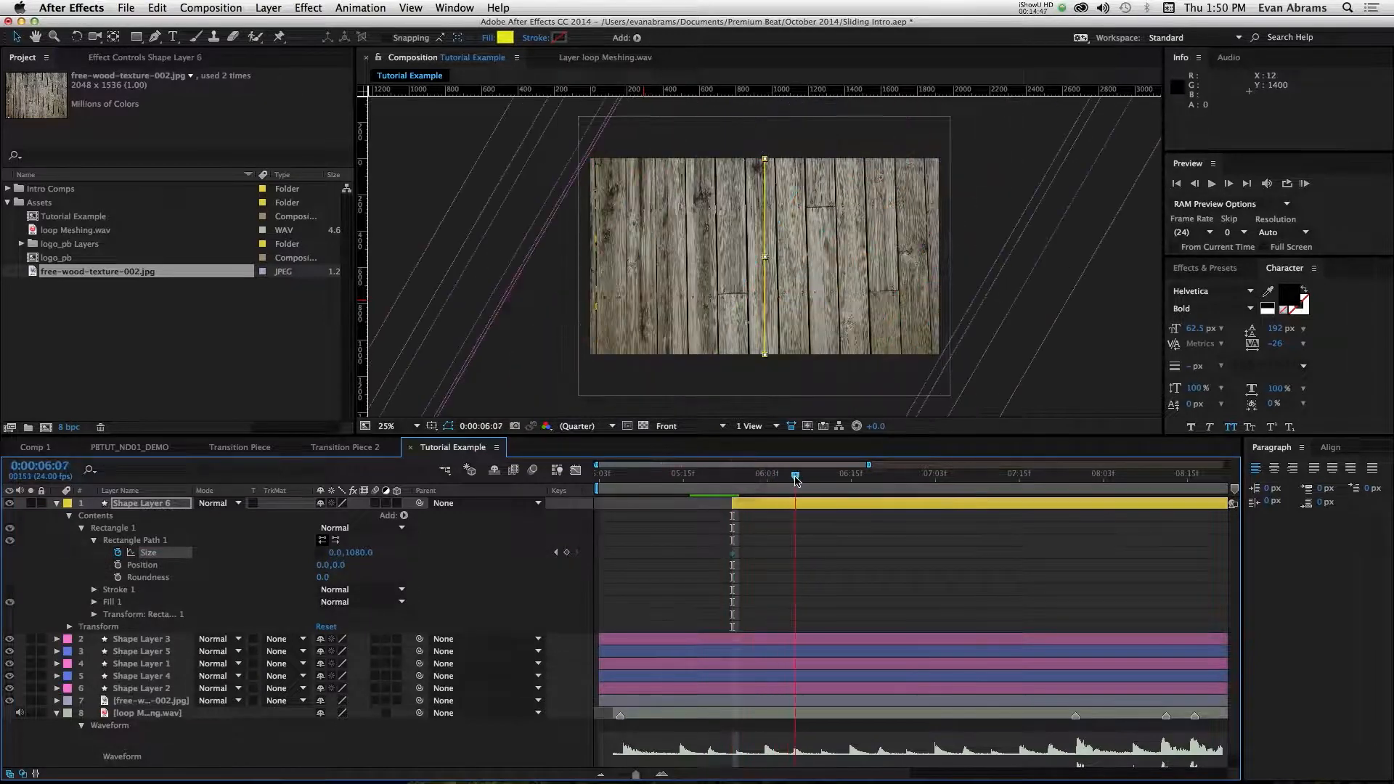
{"action": "left_click_drag", "start_coordinate": [343, 557], "coordinate": [1015, 521]}
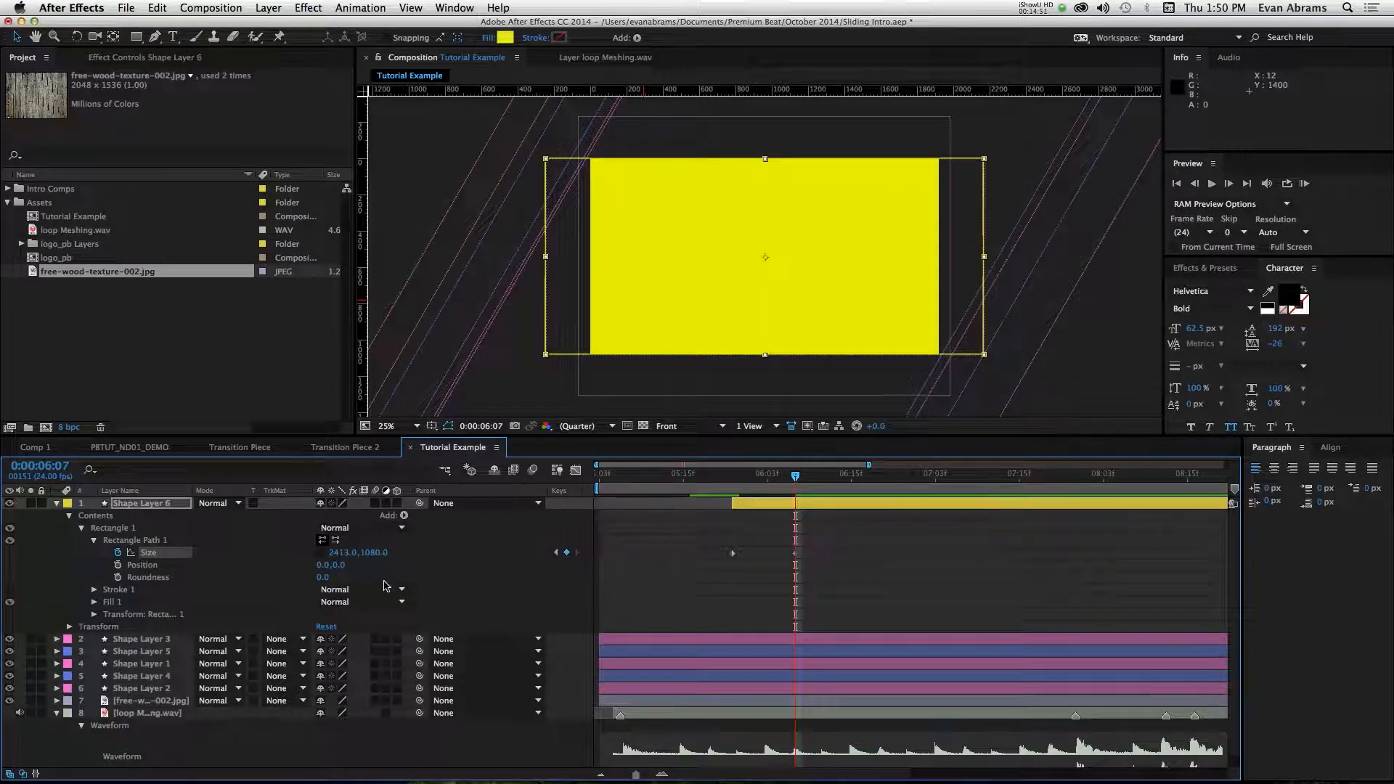
Set the yellow rectangle's Skew to 30 and widen its 0:00:06:07 Size keyframe to about 2611.
{"action": "left_click", "coordinate": [98, 615]}
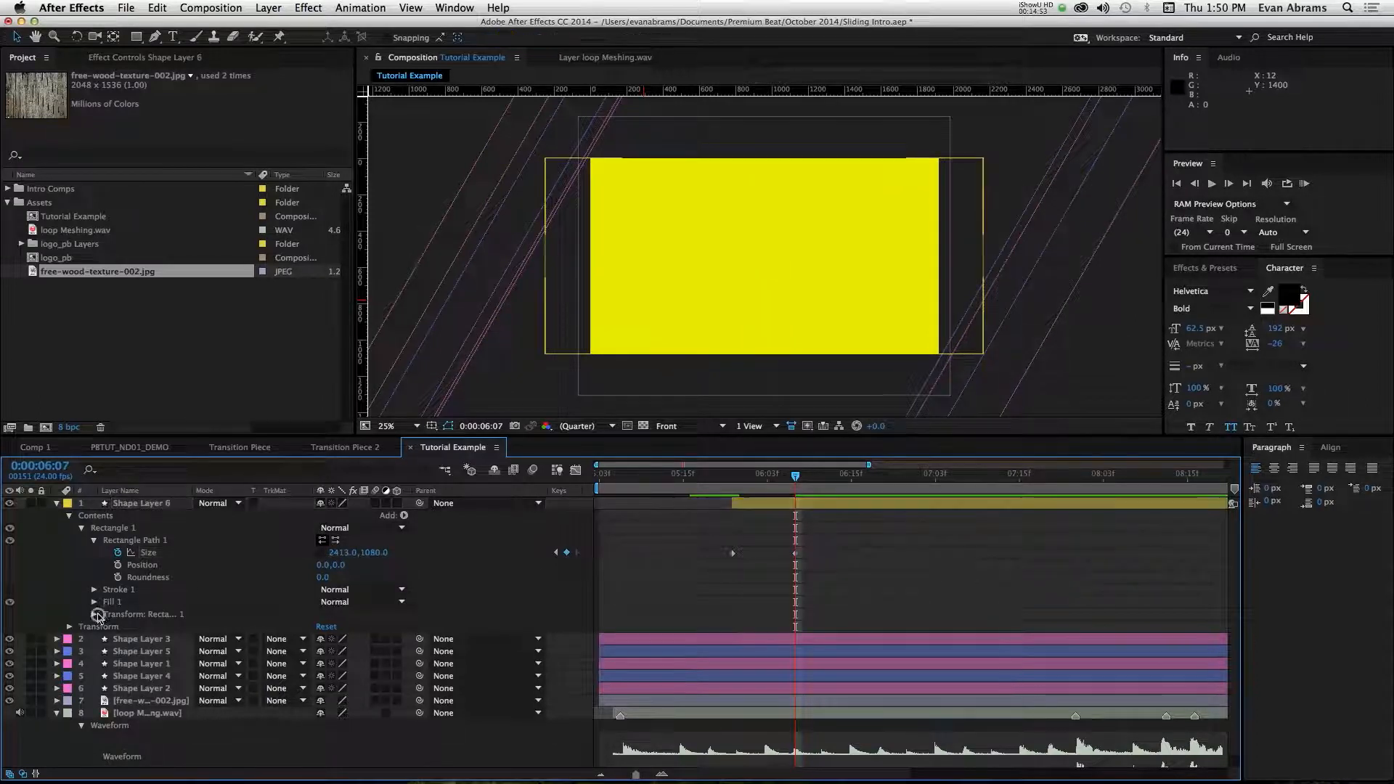
{"action": "left_click", "coordinate": [95, 614]}
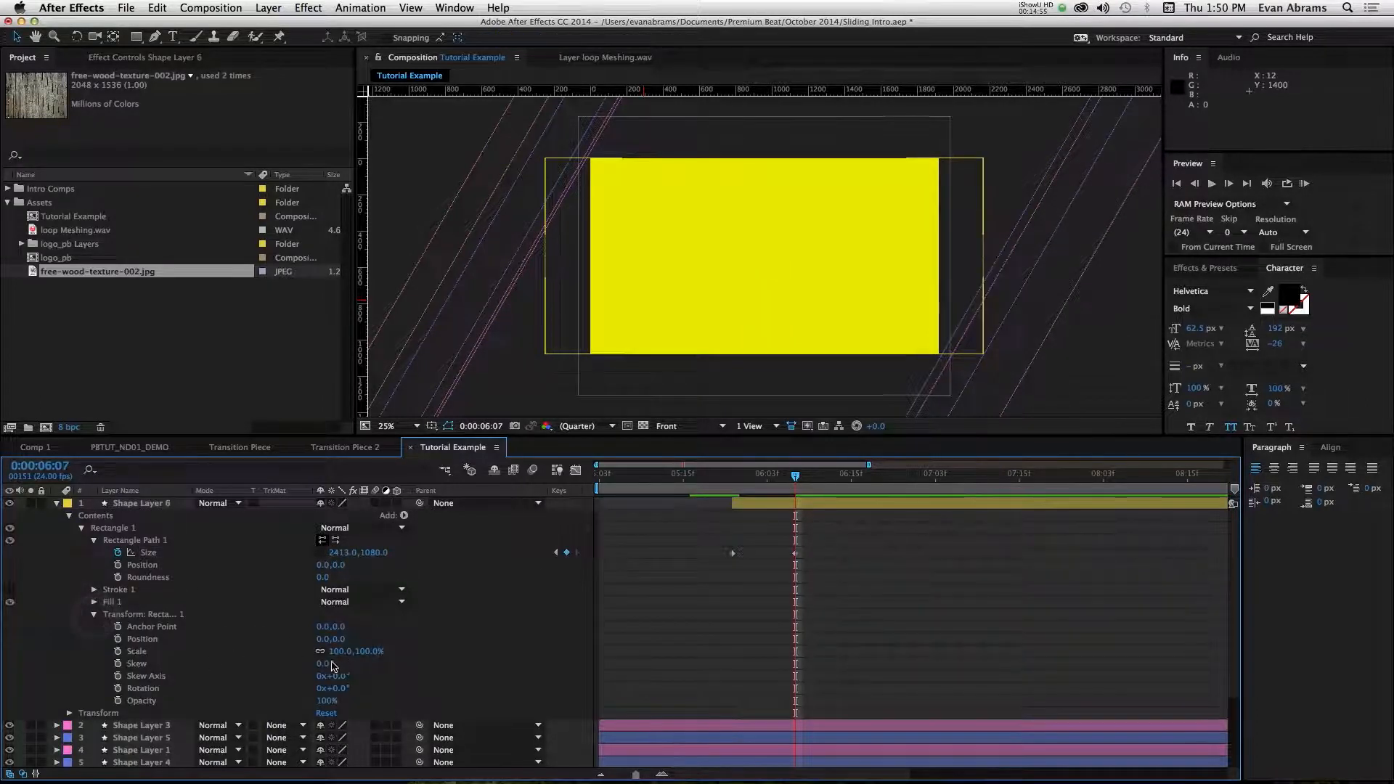
{"action": "type", "text": "30"}
{"action": "key", "text": "Return"}
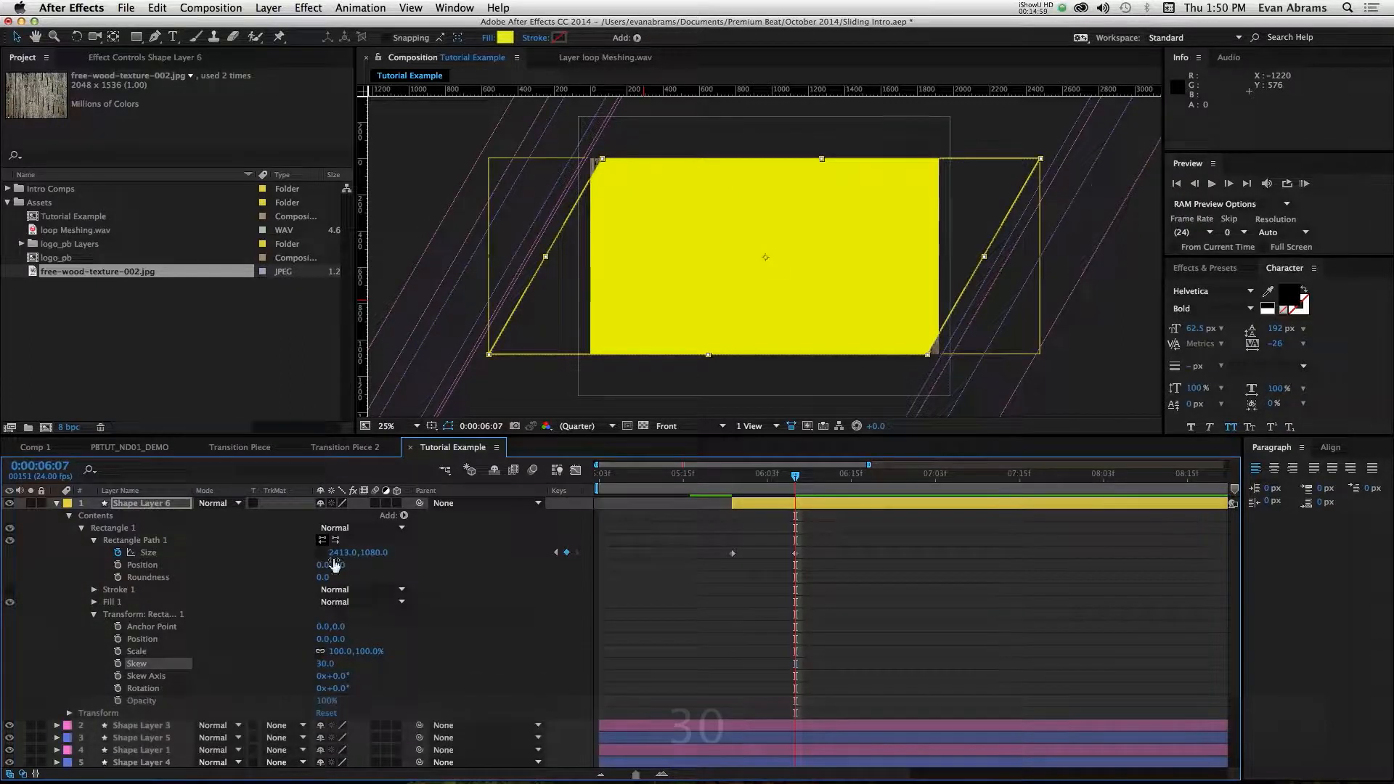
{"action": "left_click_drag", "start_coordinate": [336, 553], "coordinate": [469, 557]}
Apply Easy Ease to the Size keyframes and reshape their speed curve into a sharp initial peak with a long ease-out.
{"action": "left_click", "coordinate": [827, 553]}
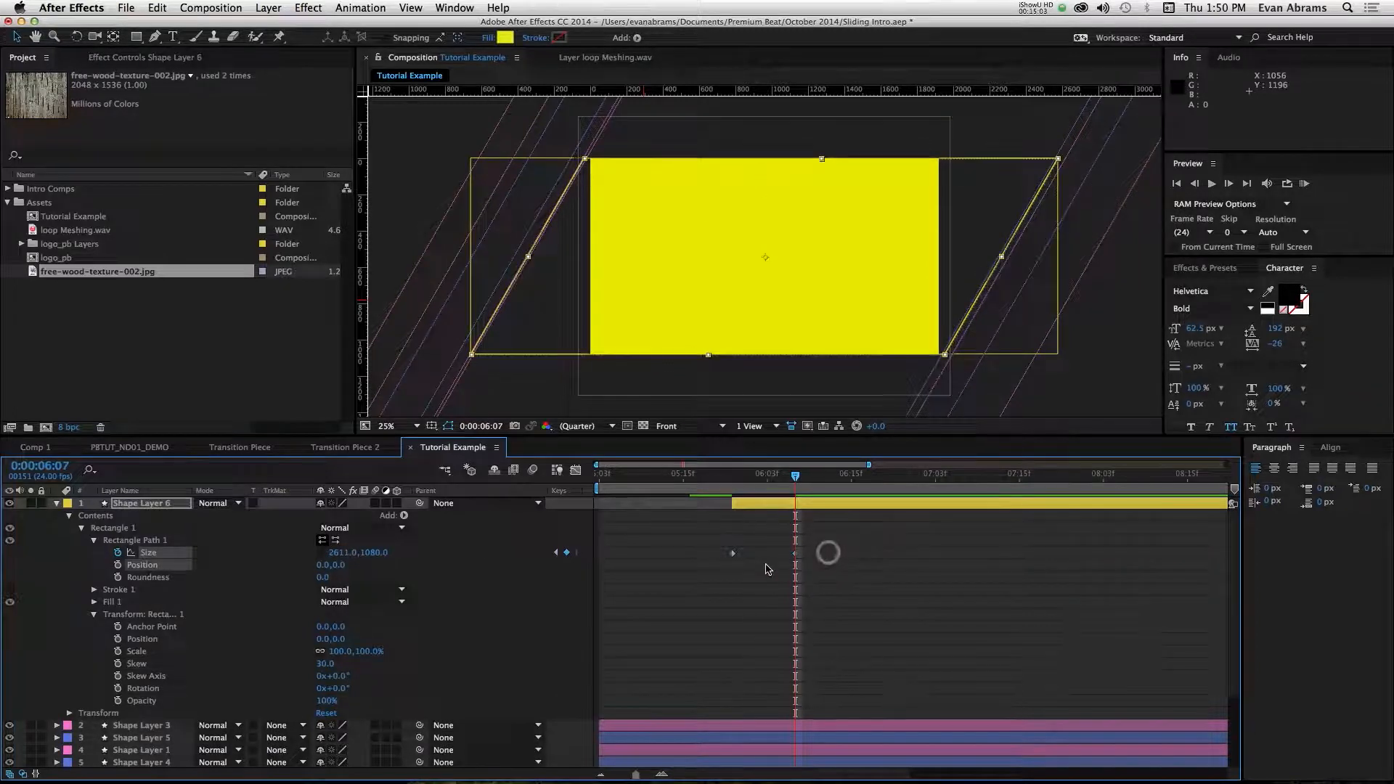
{"action": "key", "text": "F9"}
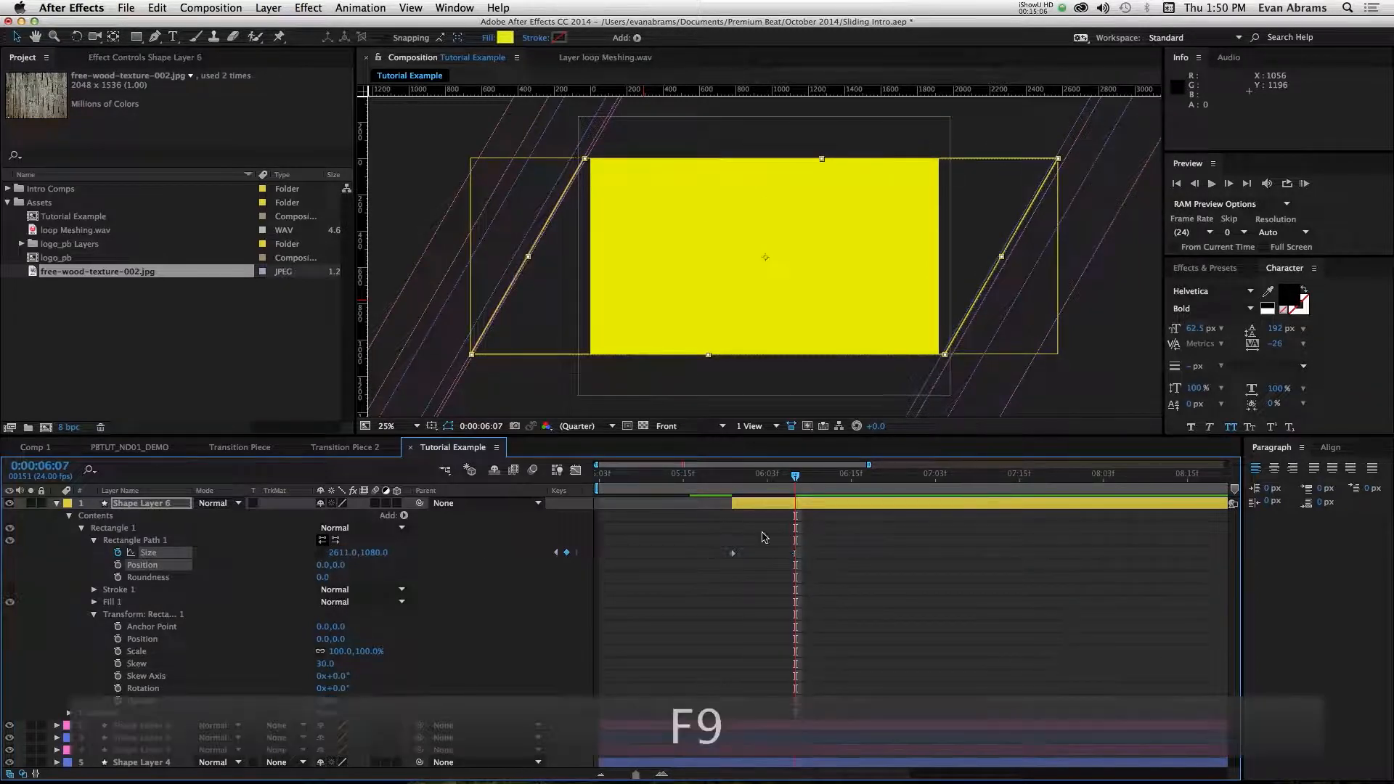
{"action": "left_click", "coordinate": [557, 470]}
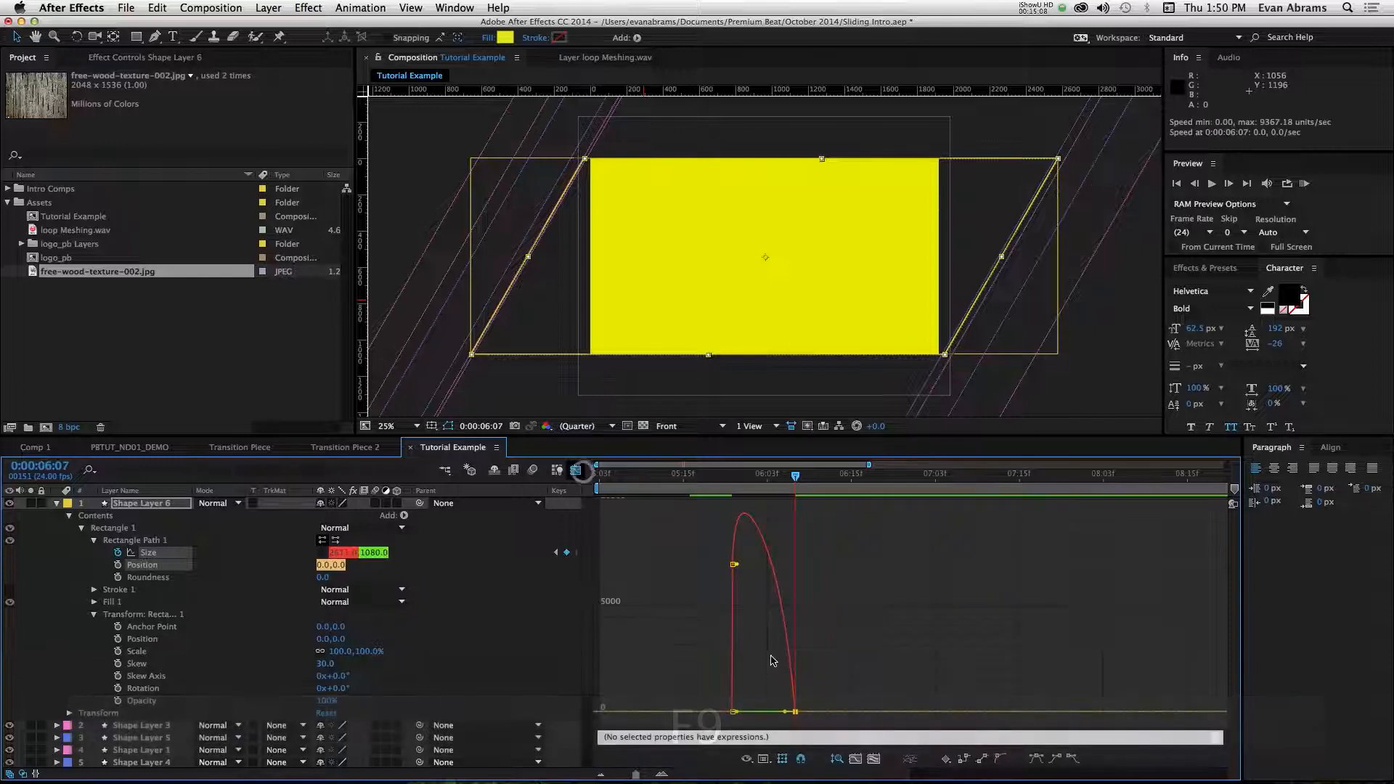
{"action": "left_click_drag", "start_coordinate": [736, 566], "coordinate": [719, 570]}
{"action": "left_click_drag", "start_coordinate": [785, 711], "coordinate": [730, 713]}
{"action": "left_click_drag", "start_coordinate": [729, 479], "coordinate": [795, 476]}
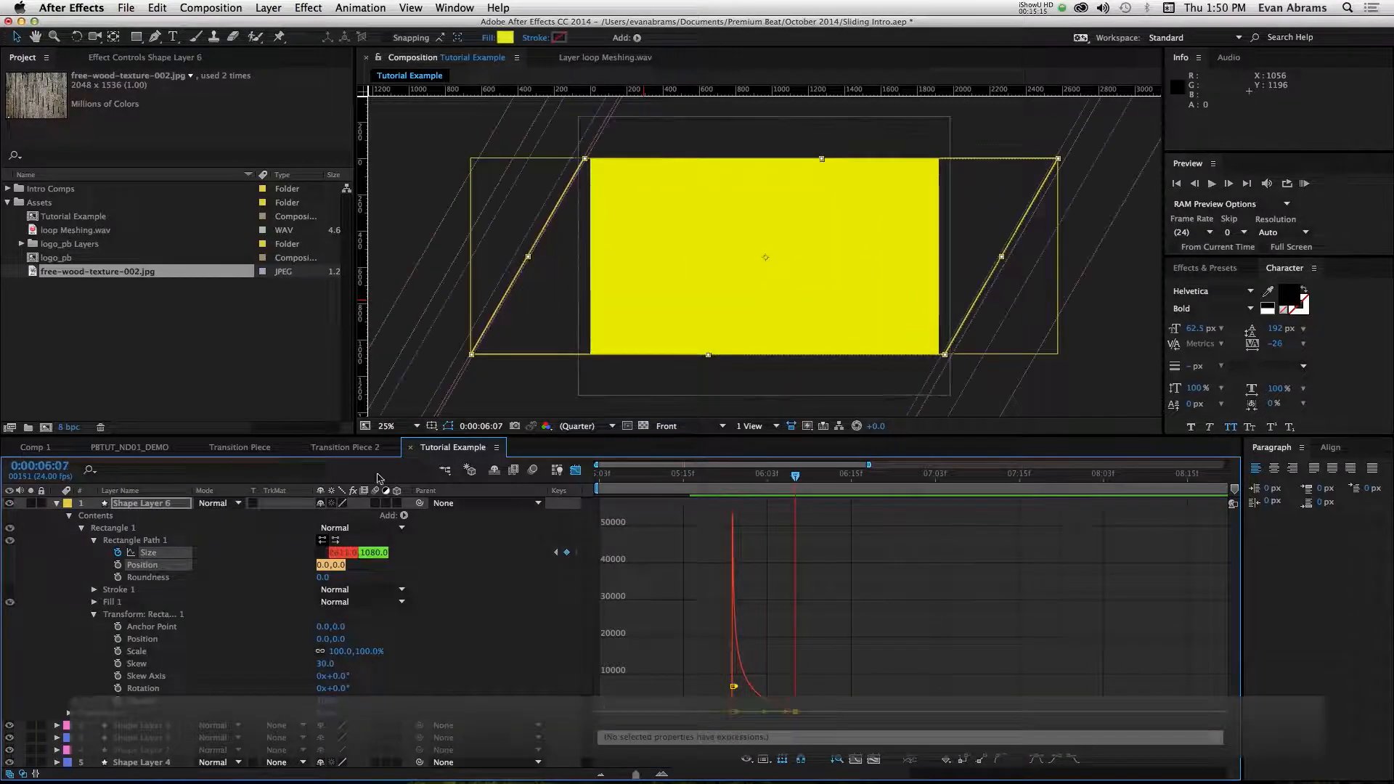
Move Shape Layer 6 between Shape Layer 2 and the wood texture, and select the wood texture layer.
{"action": "left_click", "coordinate": [61, 507]}
{"action": "left_click_drag", "start_coordinate": [104, 502], "coordinate": [109, 571]}
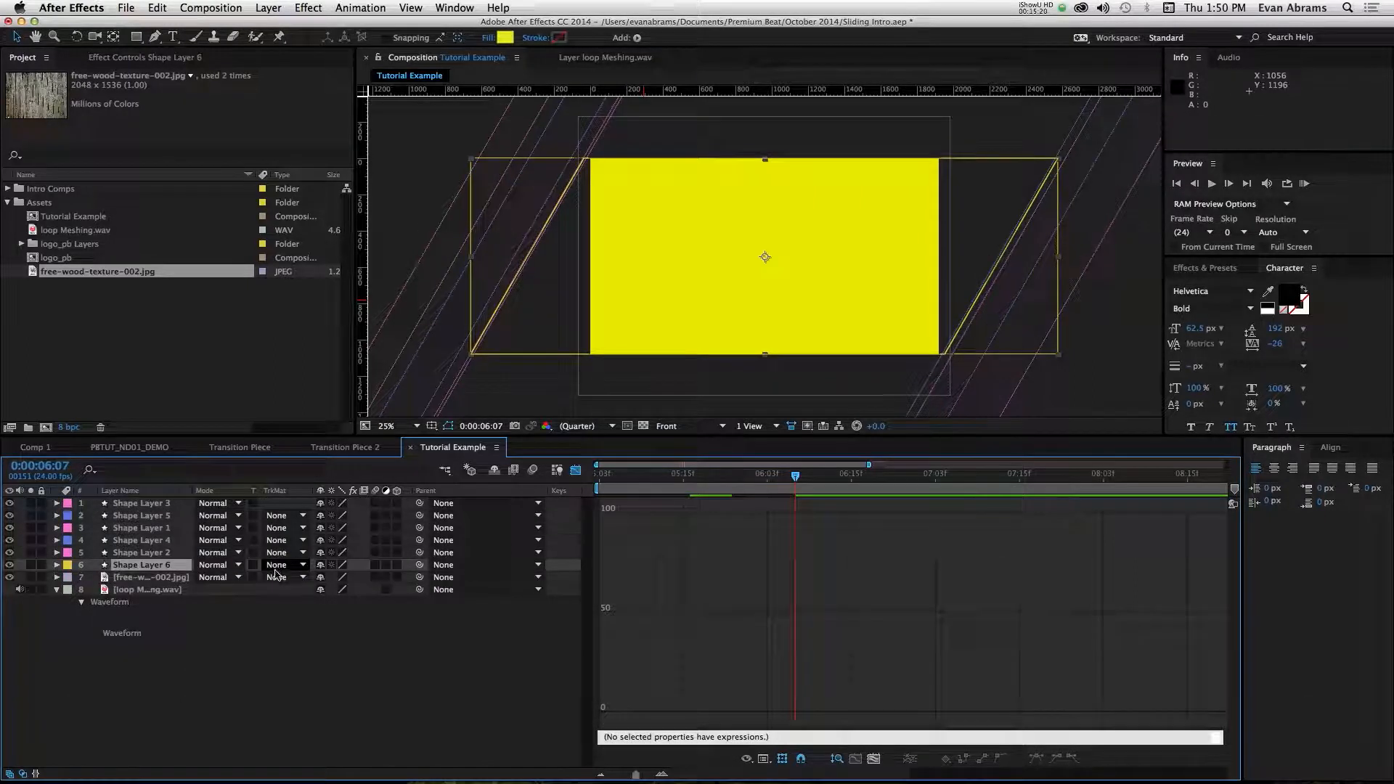
{"action": "left_click", "coordinate": [134, 578]}
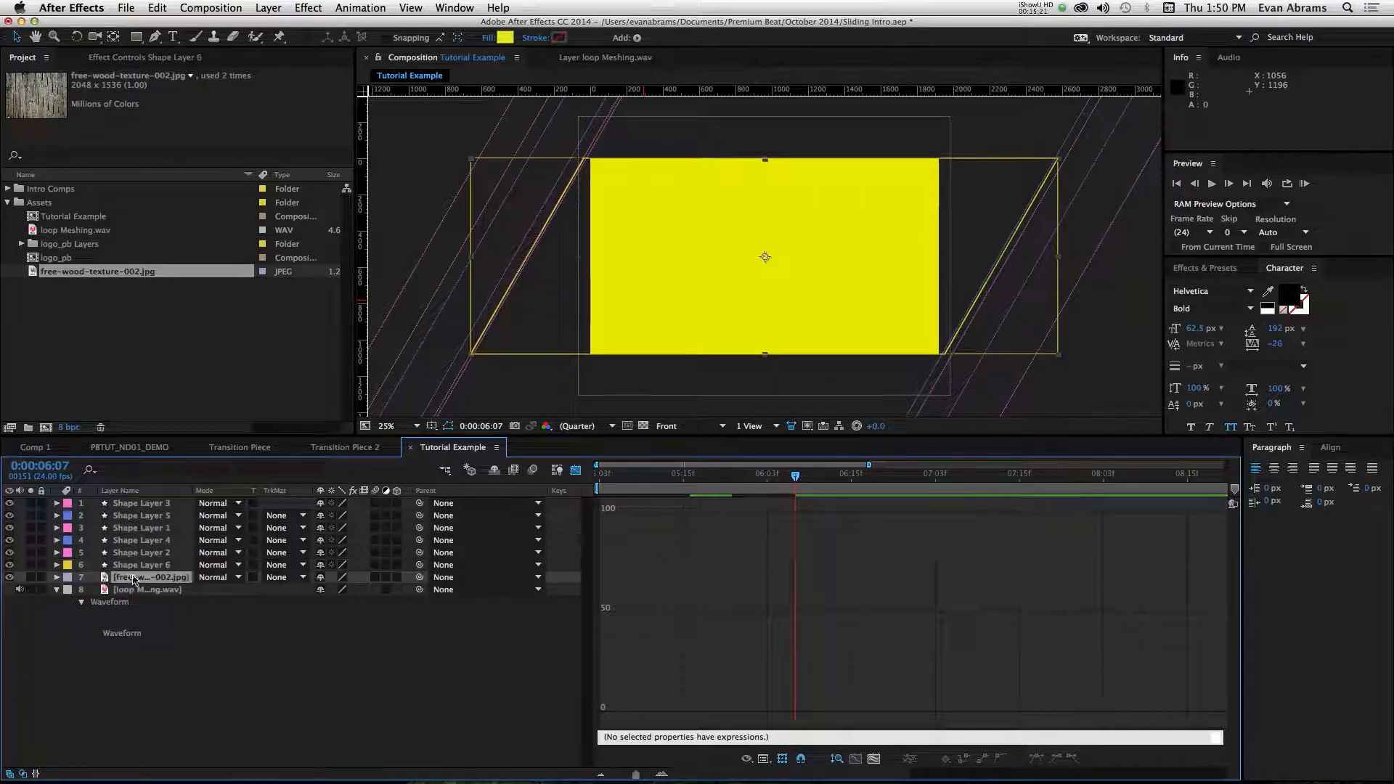
Set the wood texture layer's track matte to Alpha Matte "Shape Layer 6", leave the graph editor and preview the reveal.
{"action": "left_click", "coordinate": [285, 579]}
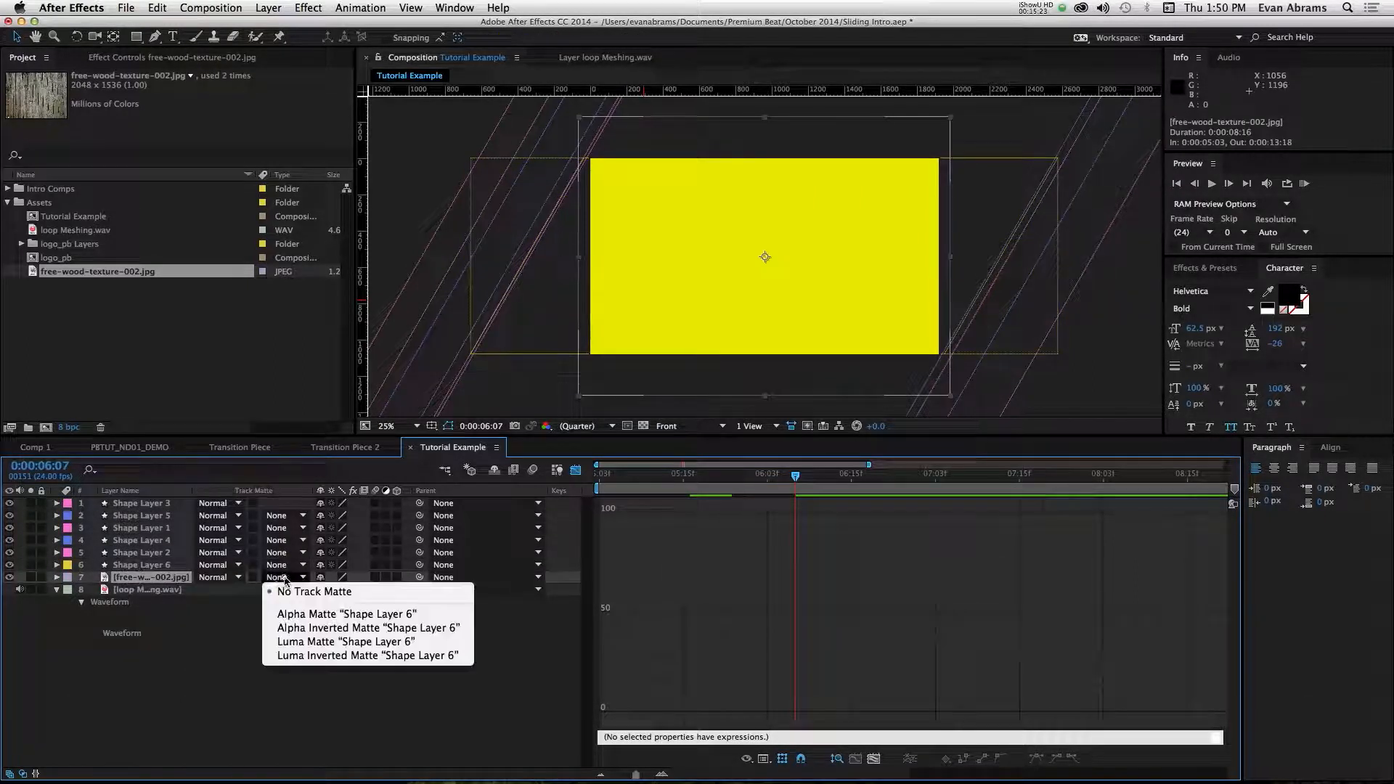
{"action": "left_click", "coordinate": [310, 615]}
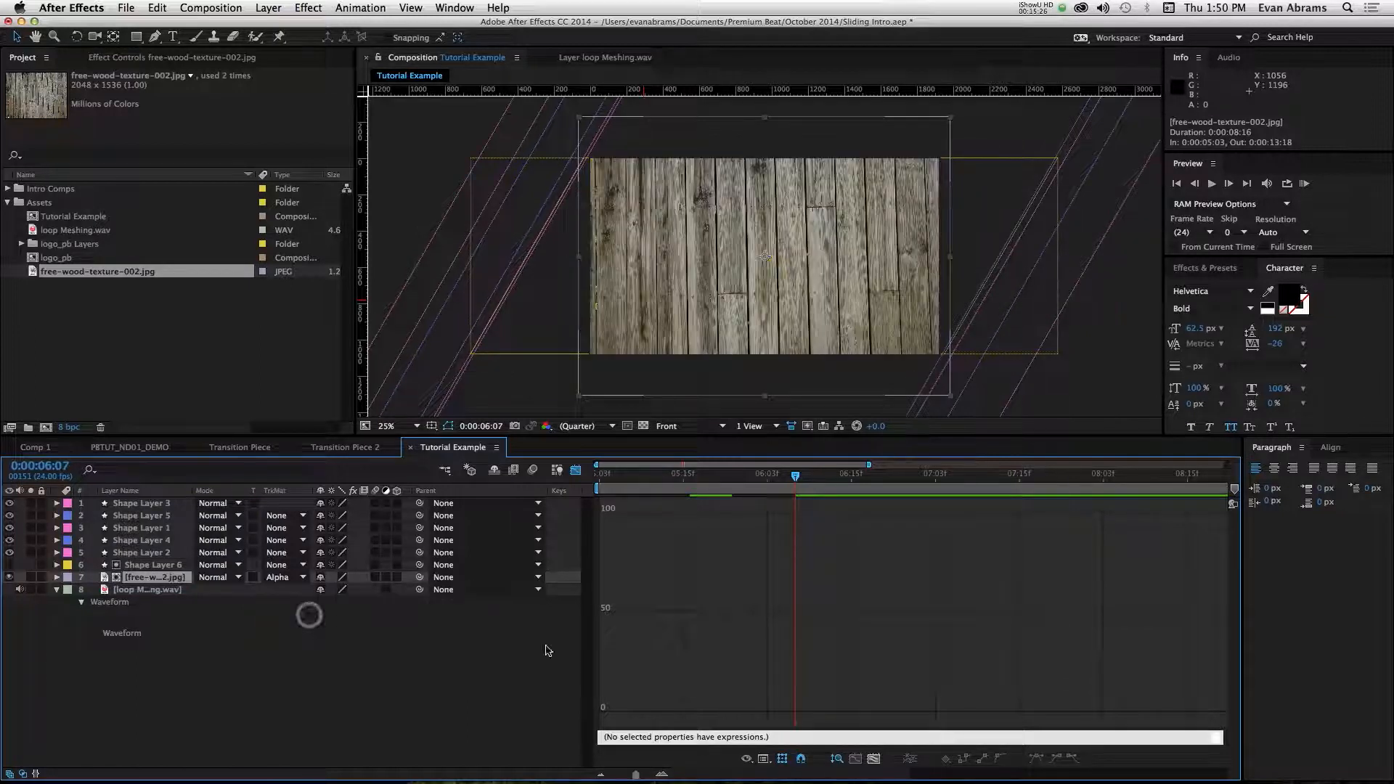
{"action": "left_click", "coordinate": [576, 471]}
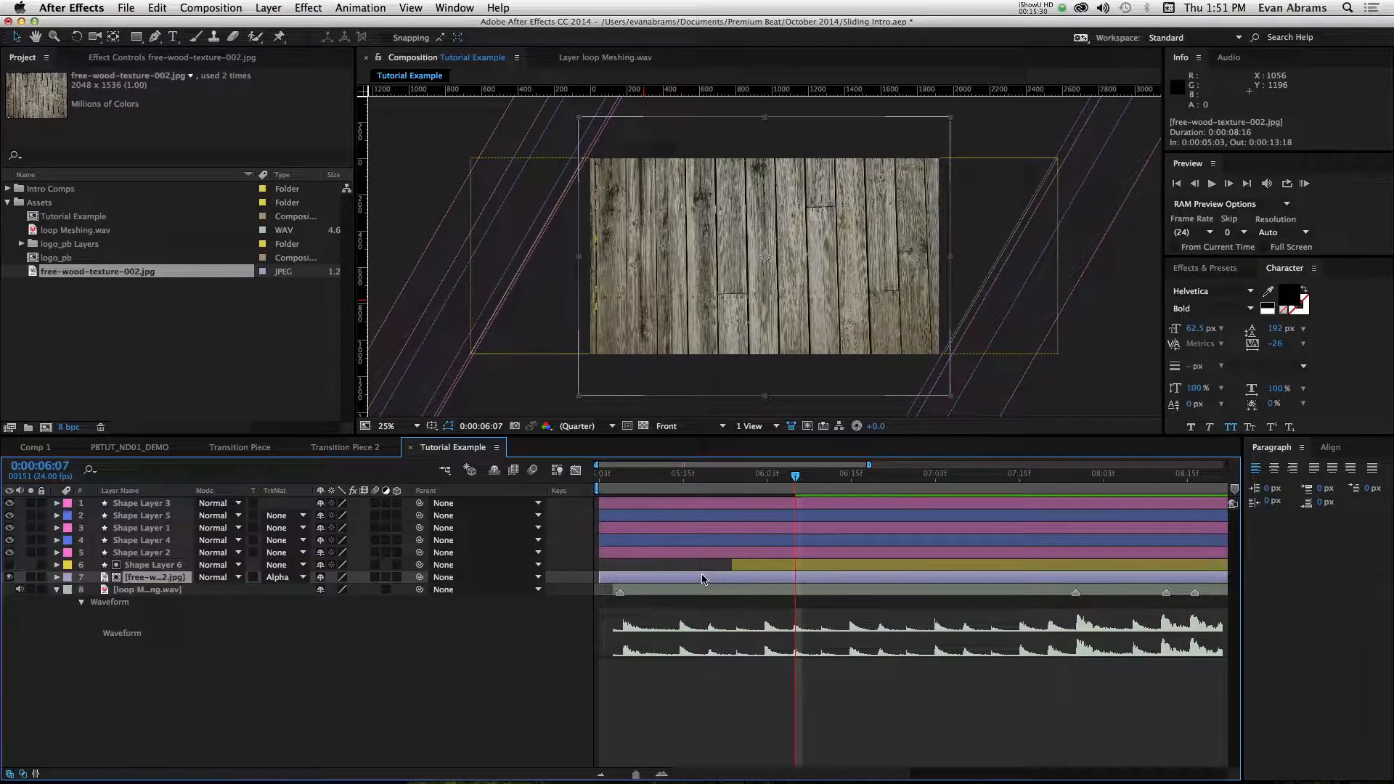
{"action": "left_click_drag", "start_coordinate": [728, 488], "coordinate": [761, 488]}
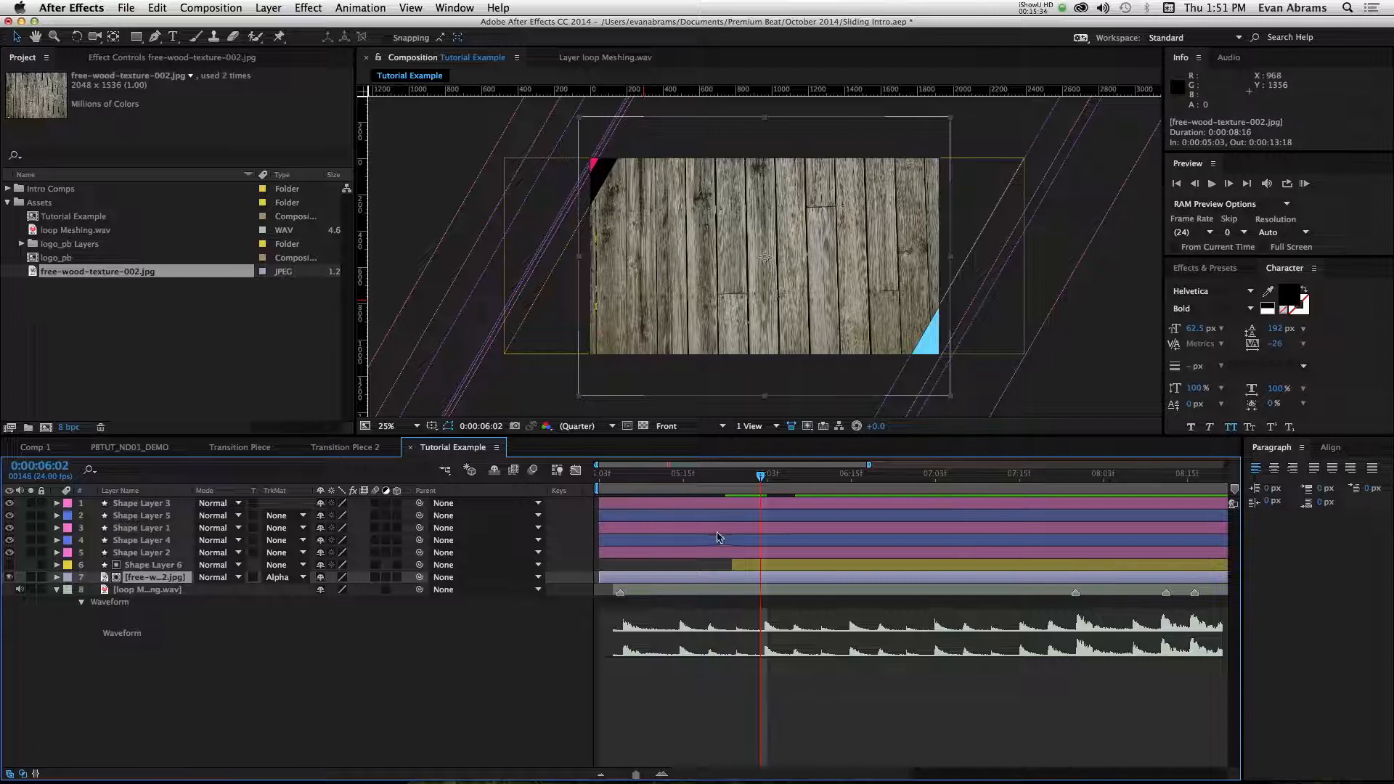
{"action": "key", "text": "space"}
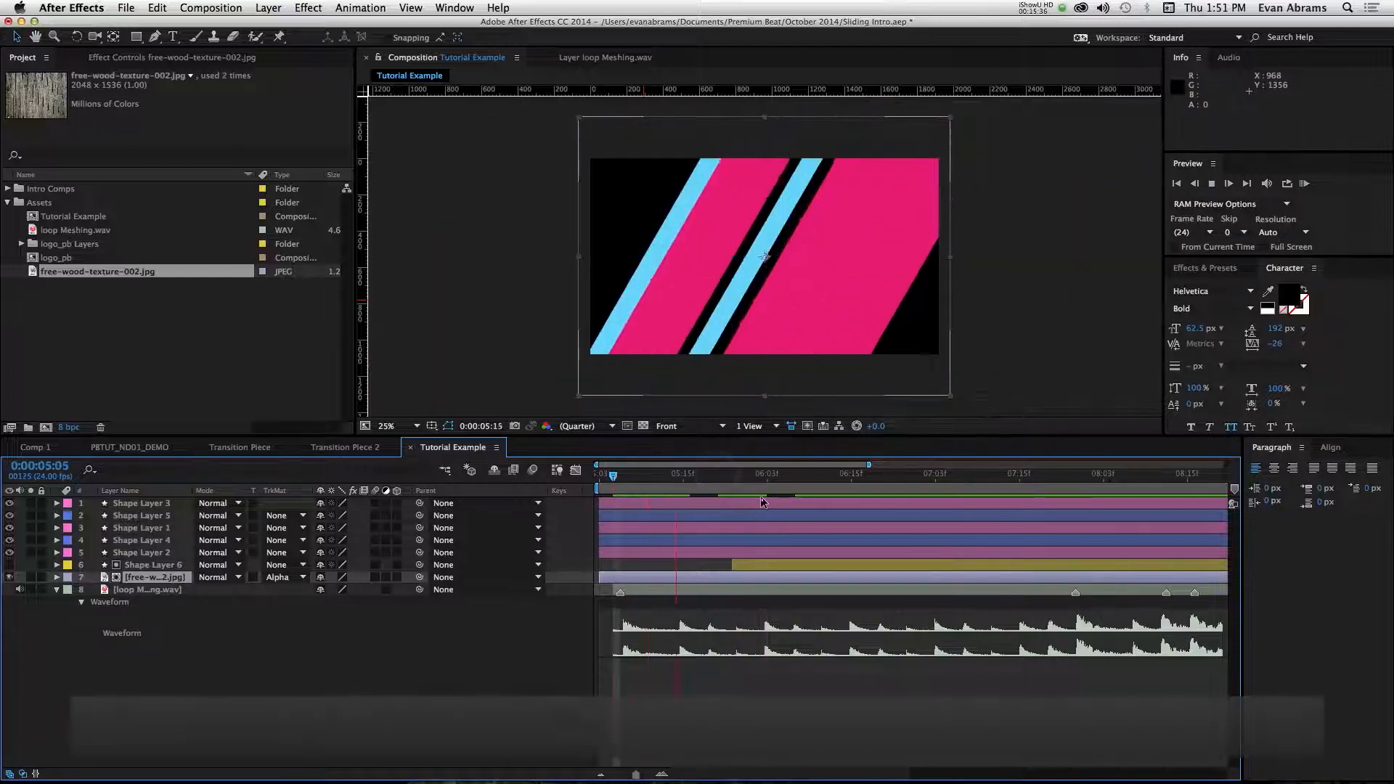
{"action": "left_click_drag", "start_coordinate": [717, 474], "coordinate": [763, 485]}
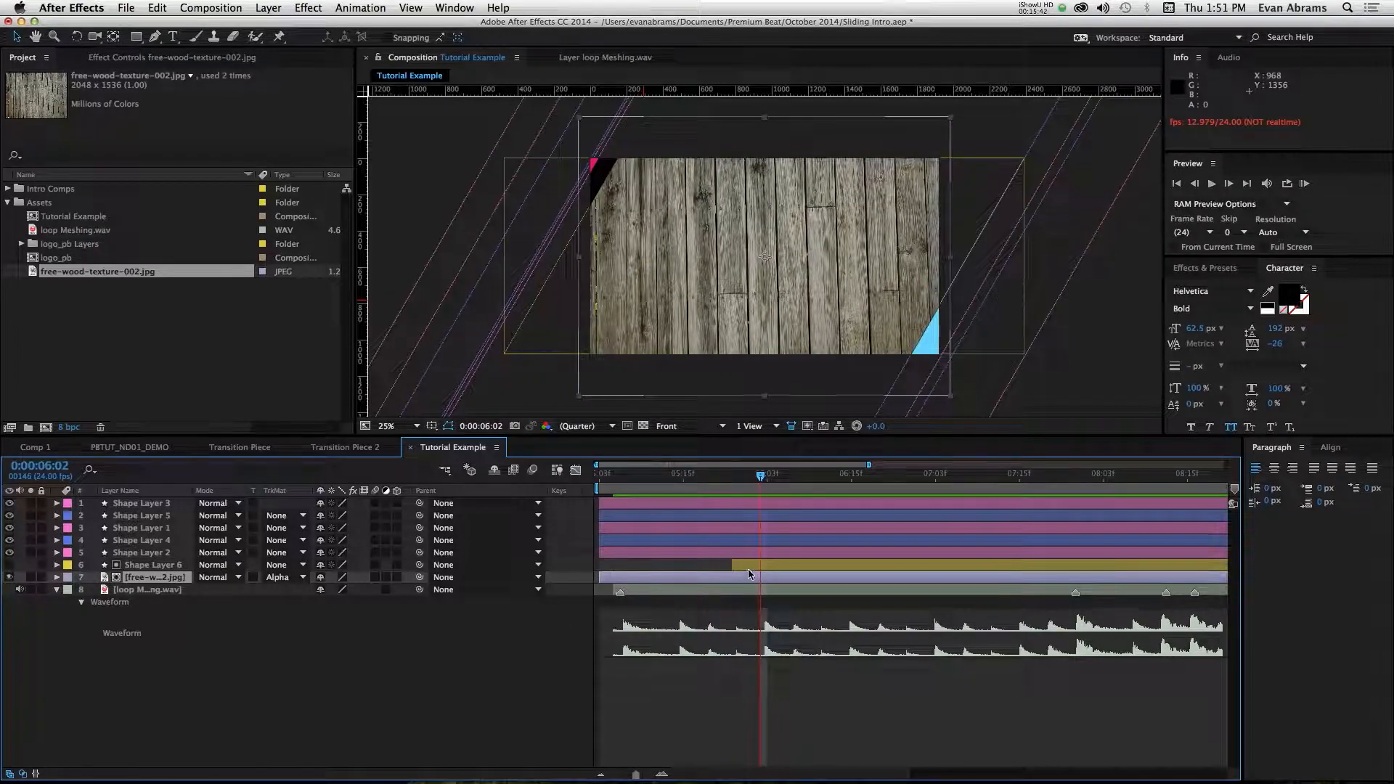
{"action": "key", "text": "period"}
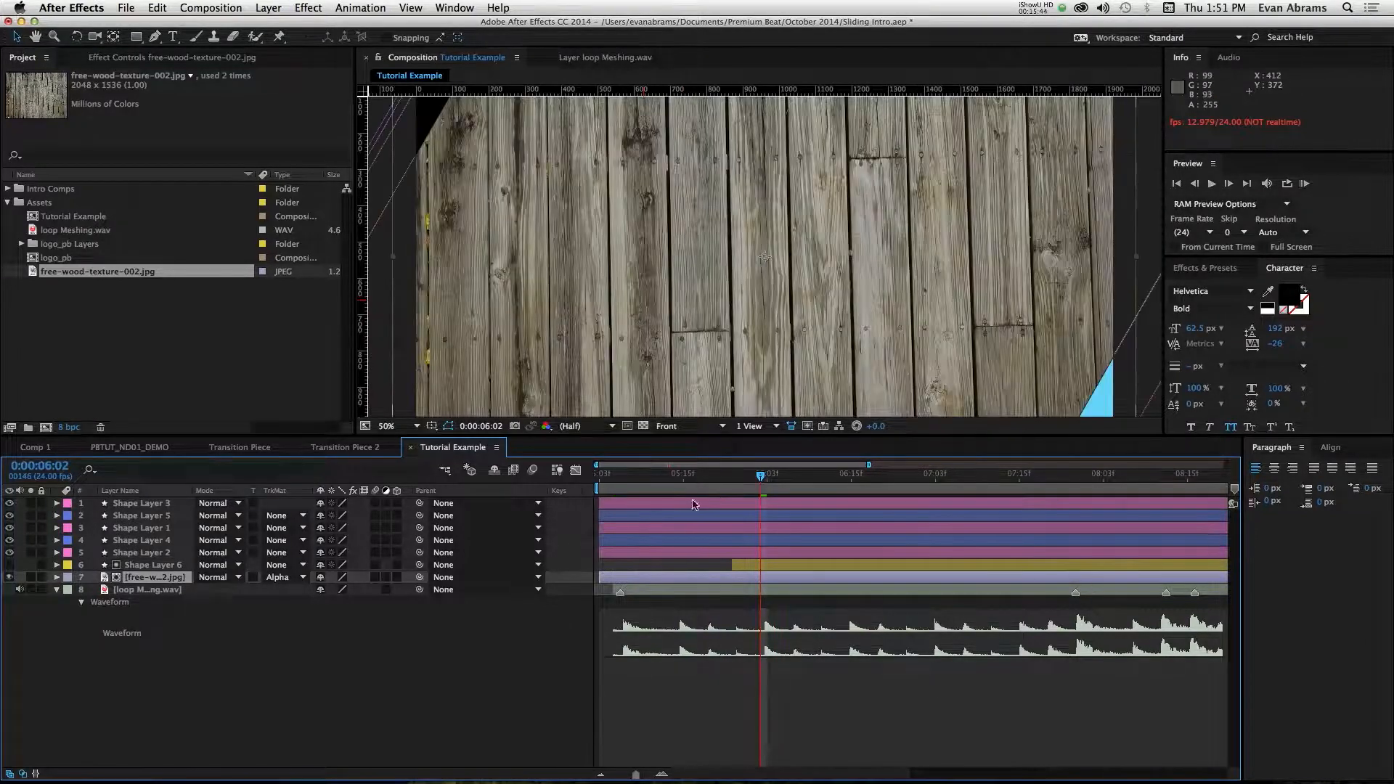
Shift the wood texture layer in line with its matte, and move both layers to start at 0:00:05:21.
{"action": "left_click_drag", "start_coordinate": [675, 482], "coordinate": [704, 485]}
{"action": "left_click_drag", "start_coordinate": [601, 577], "coordinate": [752, 579]}
{"action": "mouse_move", "coordinate": [732, 473]}
{"action": "left_mouse_down"}
{"action": "mouse_move", "coordinate": [751, 476]}
{"action": "mouse_move", "coordinate": [725, 478]}
{"action": "left_mouse_up"}
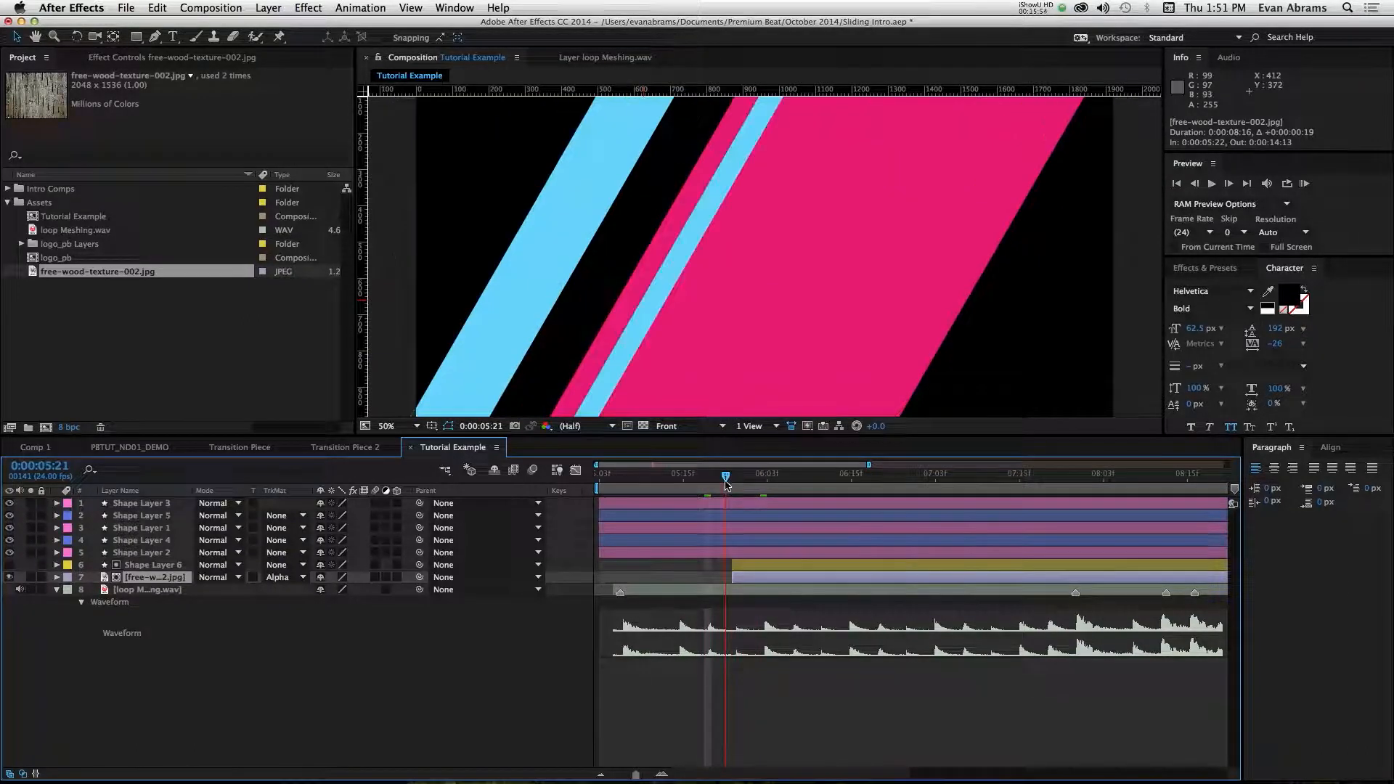
{"action": "left_click", "coordinate": [760, 567], "text": "shift"}
{"action": "left_click_drag", "start_coordinate": [764, 568], "coordinate": [759, 568]}
Preview the bars and the wood reveal against the music, and play the sequence from 0:00:05:03.
{"action": "scroll", "coordinate": [773, 289], "scroll_direction": "down", "scroll_amount": 2}
{"action": "key", "text": "space"}
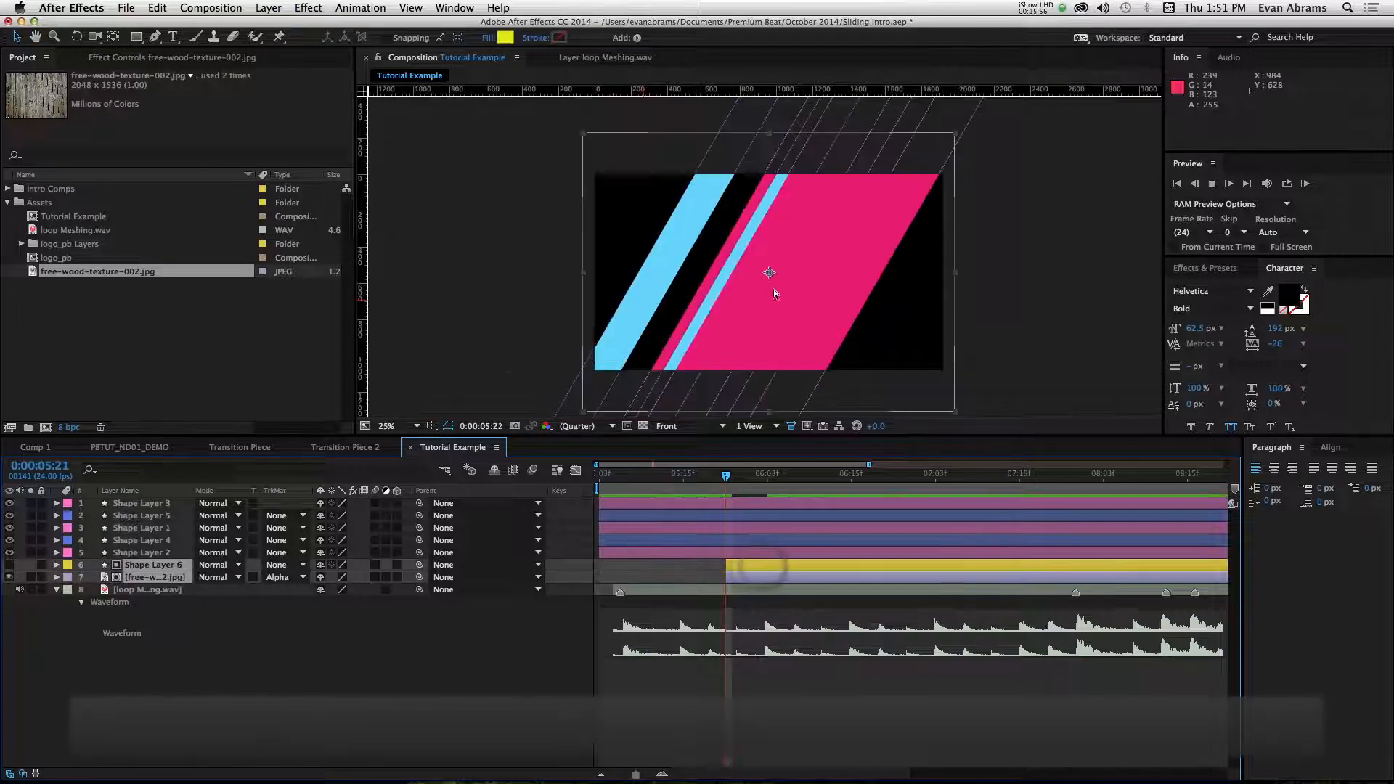
{"action": "key", "text": "space"}
{"action": "left_click_drag", "start_coordinate": [769, 487], "coordinate": [854, 495]}
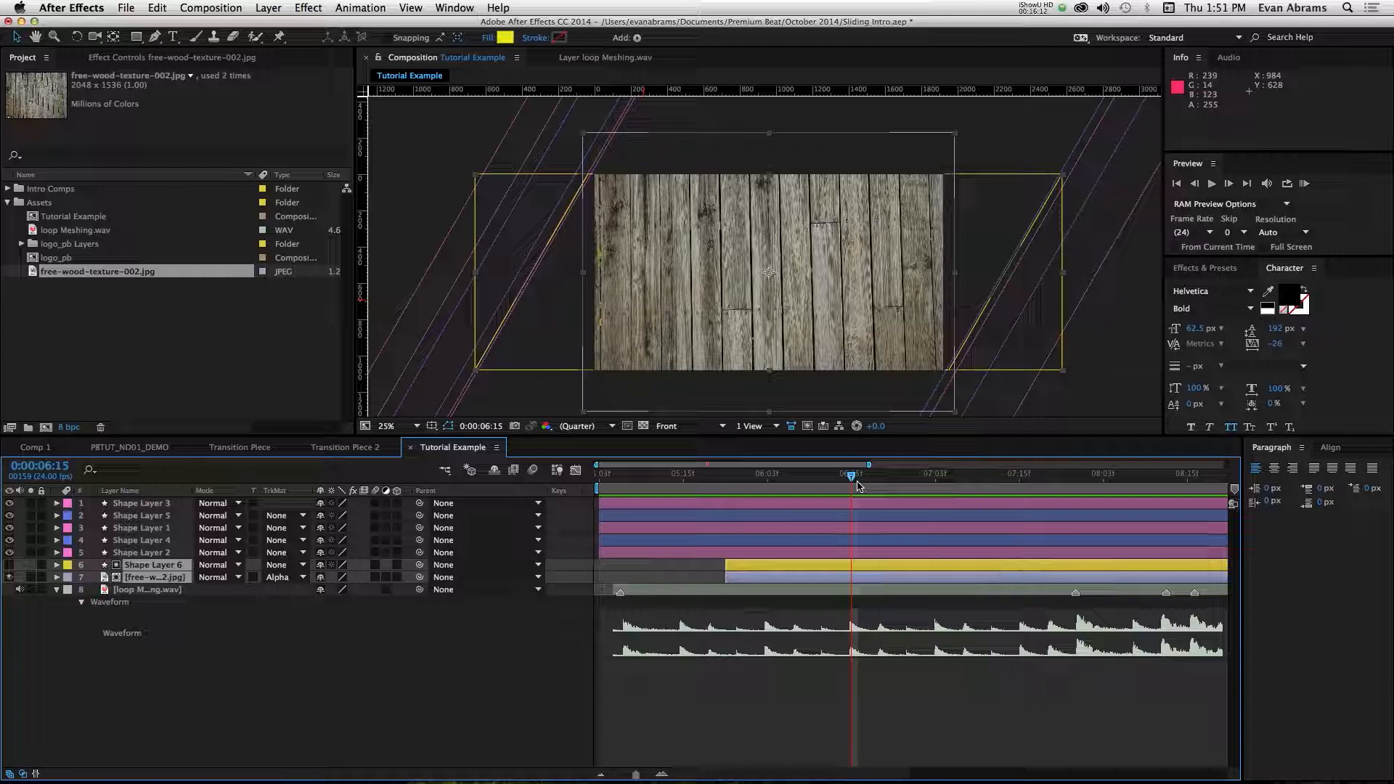
{"action": "left_click_drag", "start_coordinate": [858, 486], "coordinate": [753, 493]}
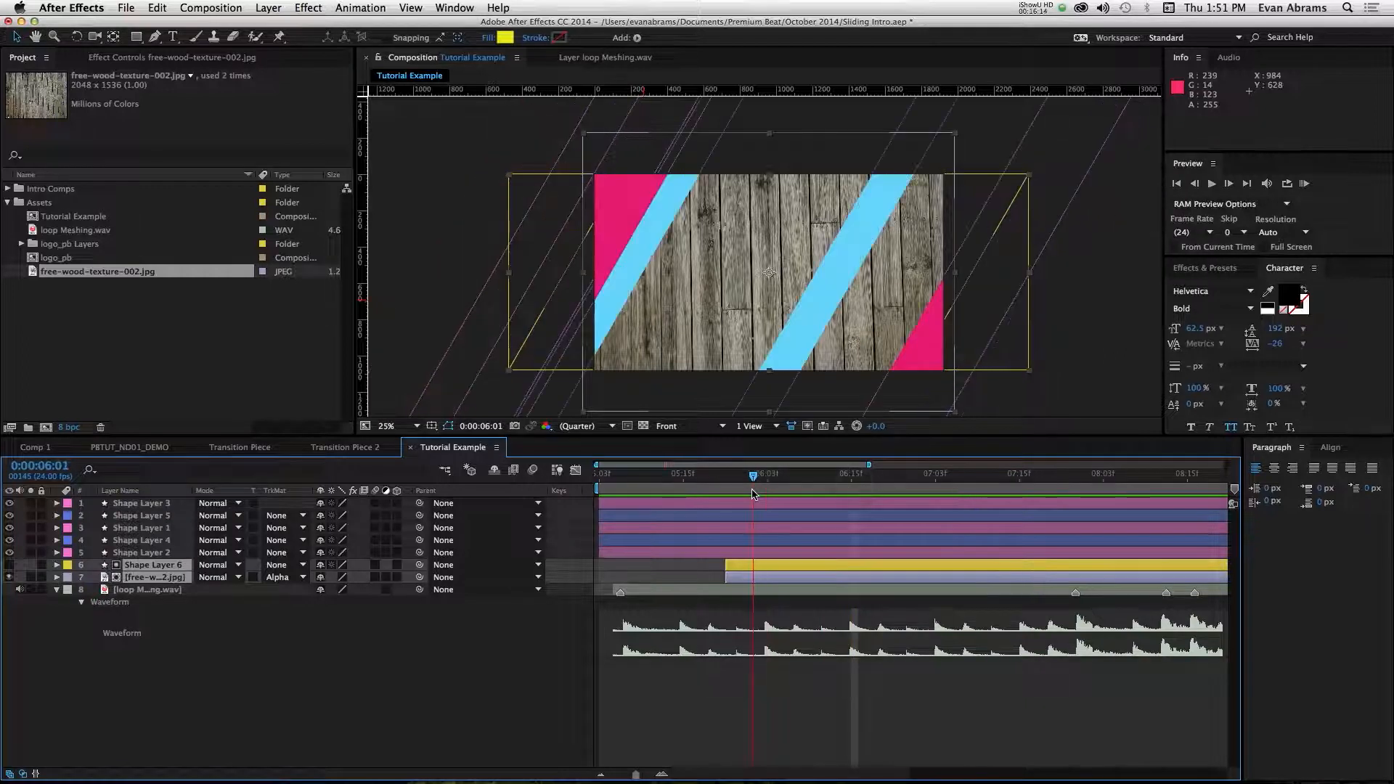
{"action": "key", "text": "space"}
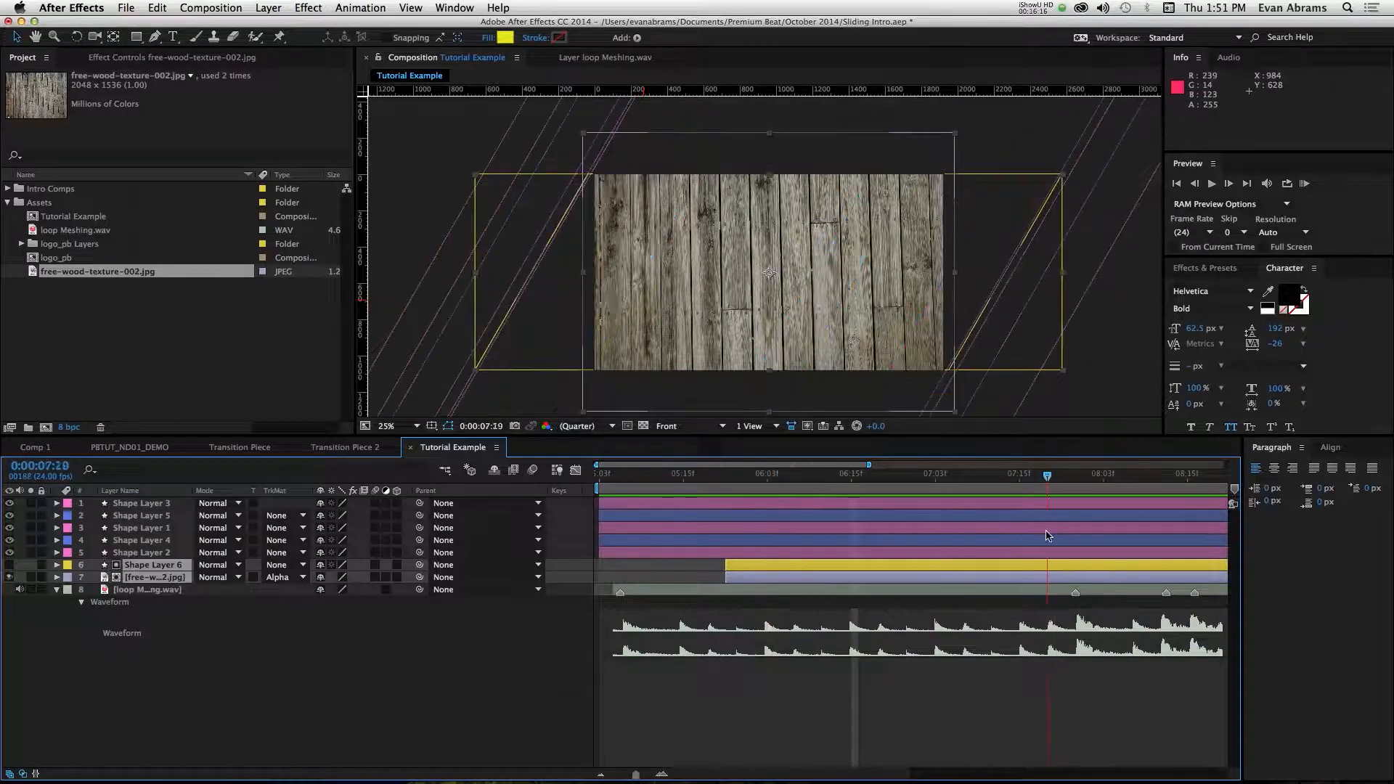
{"action": "left_click_drag", "start_coordinate": [1093, 539], "coordinate": [1017, 554]}
{"action": "key", "text": "minus"}
{"action": "key", "text": "minus"}
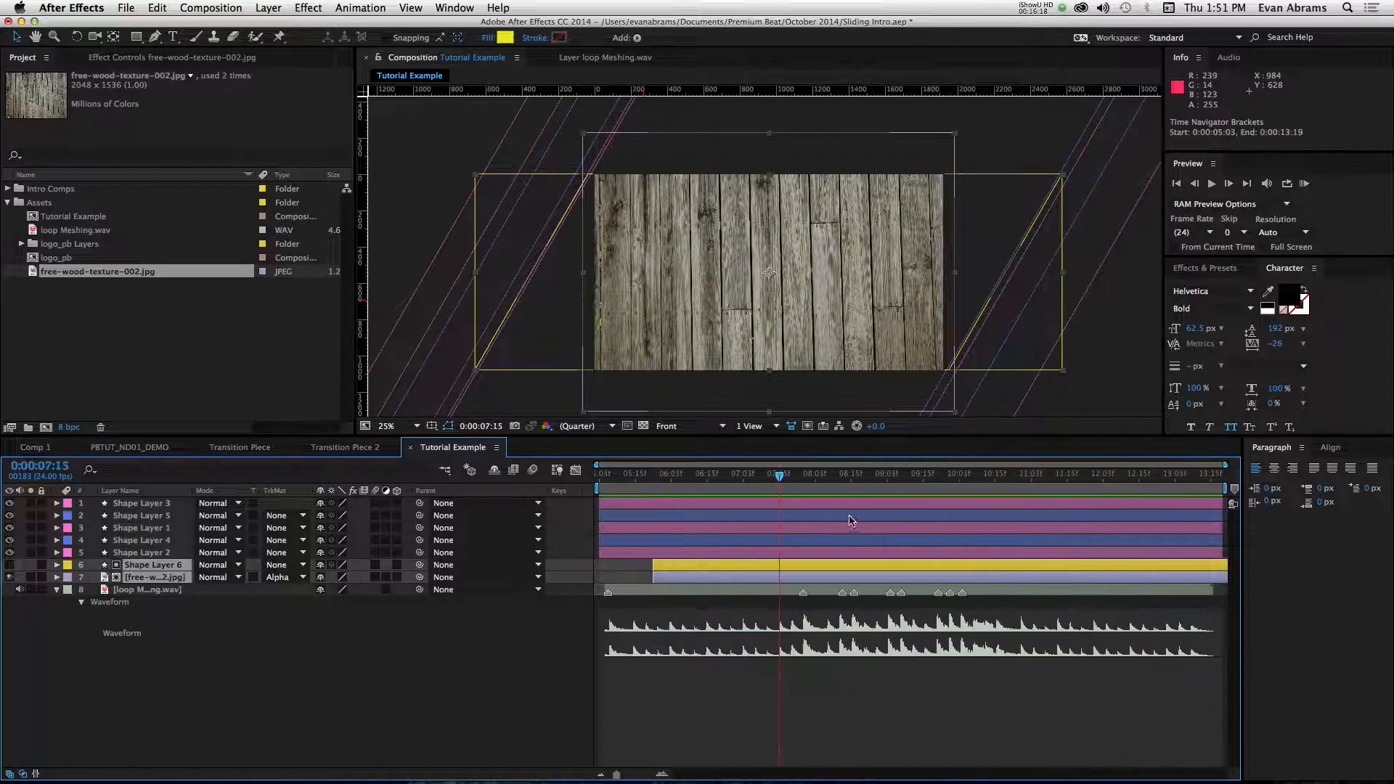
{"action": "left_click_drag", "start_coordinate": [780, 476], "coordinate": [563, 508]}
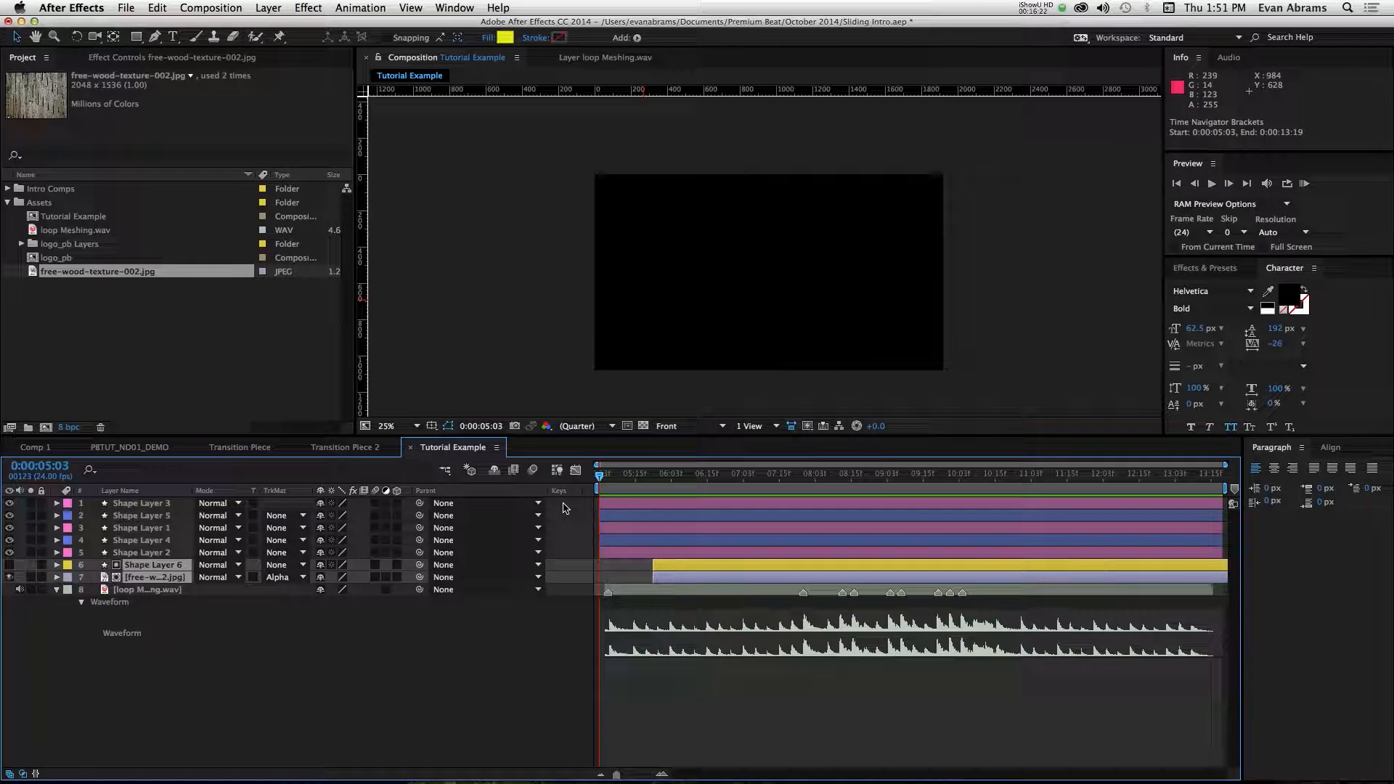
{"action": "key", "text": "space"}
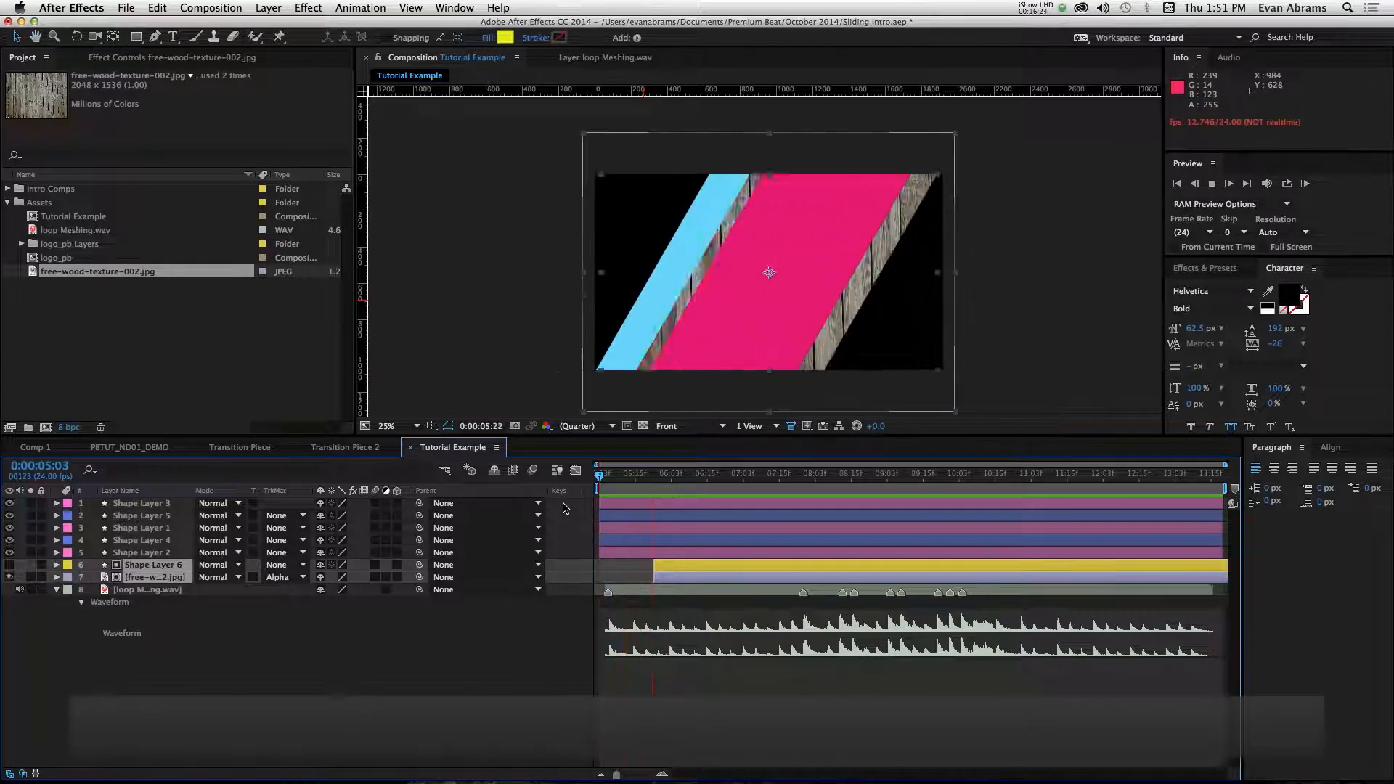
{"action": "key", "text": "space"}
Pre-compose the five pink and blue bar layers as "Transtition Piece" and trim the new layer's end to 0:00:06:08.
{"action": "left_click", "coordinate": [143, 554]}
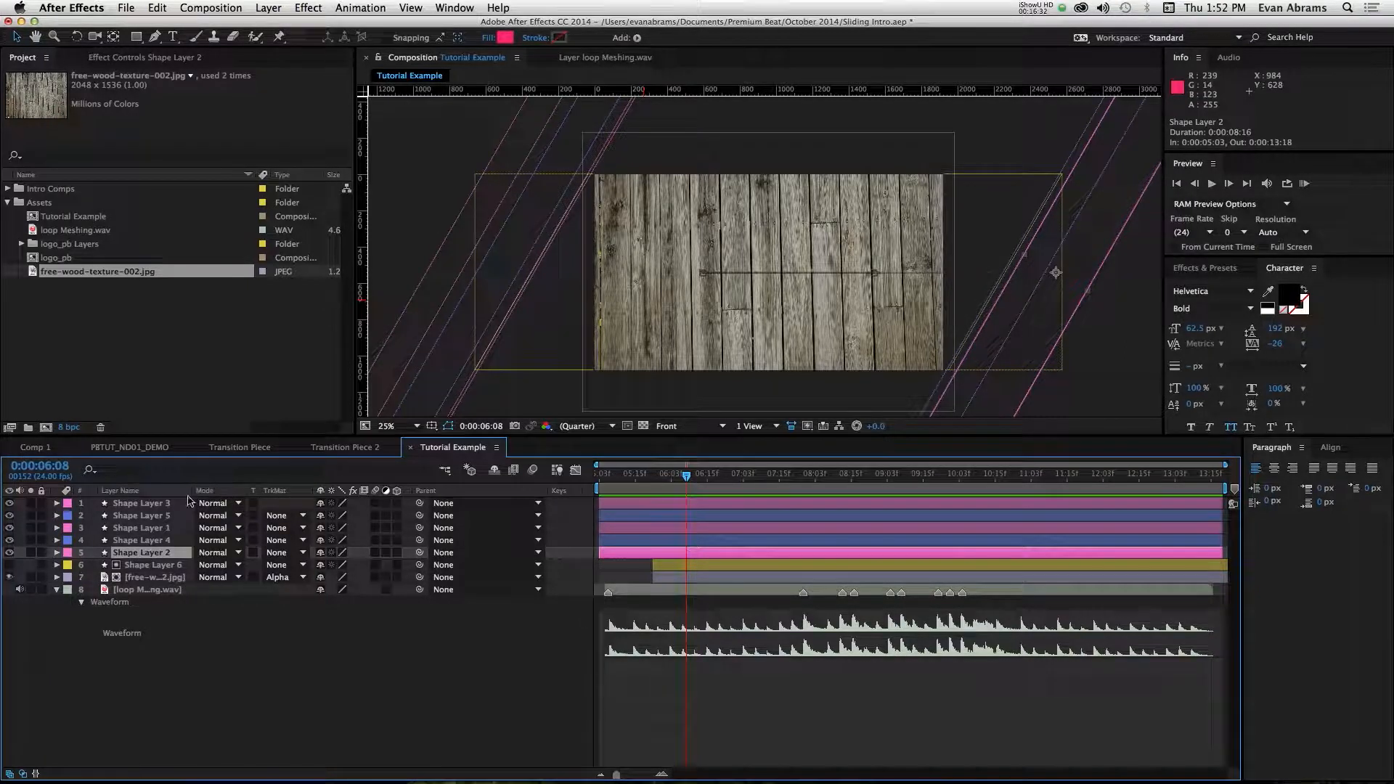
{"action": "left_click", "coordinate": [184, 503], "text": "shift"}
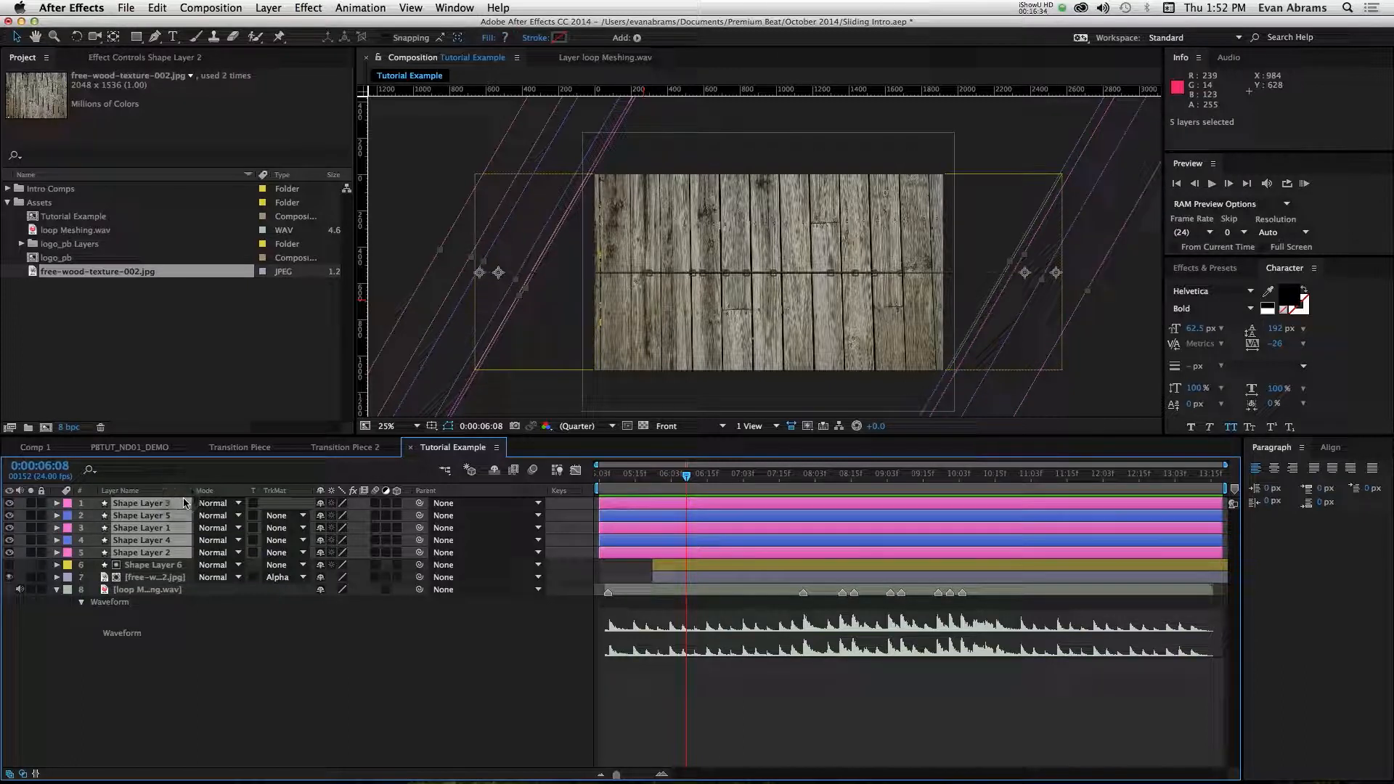
{"action": "key", "text": "super+shift+c"}
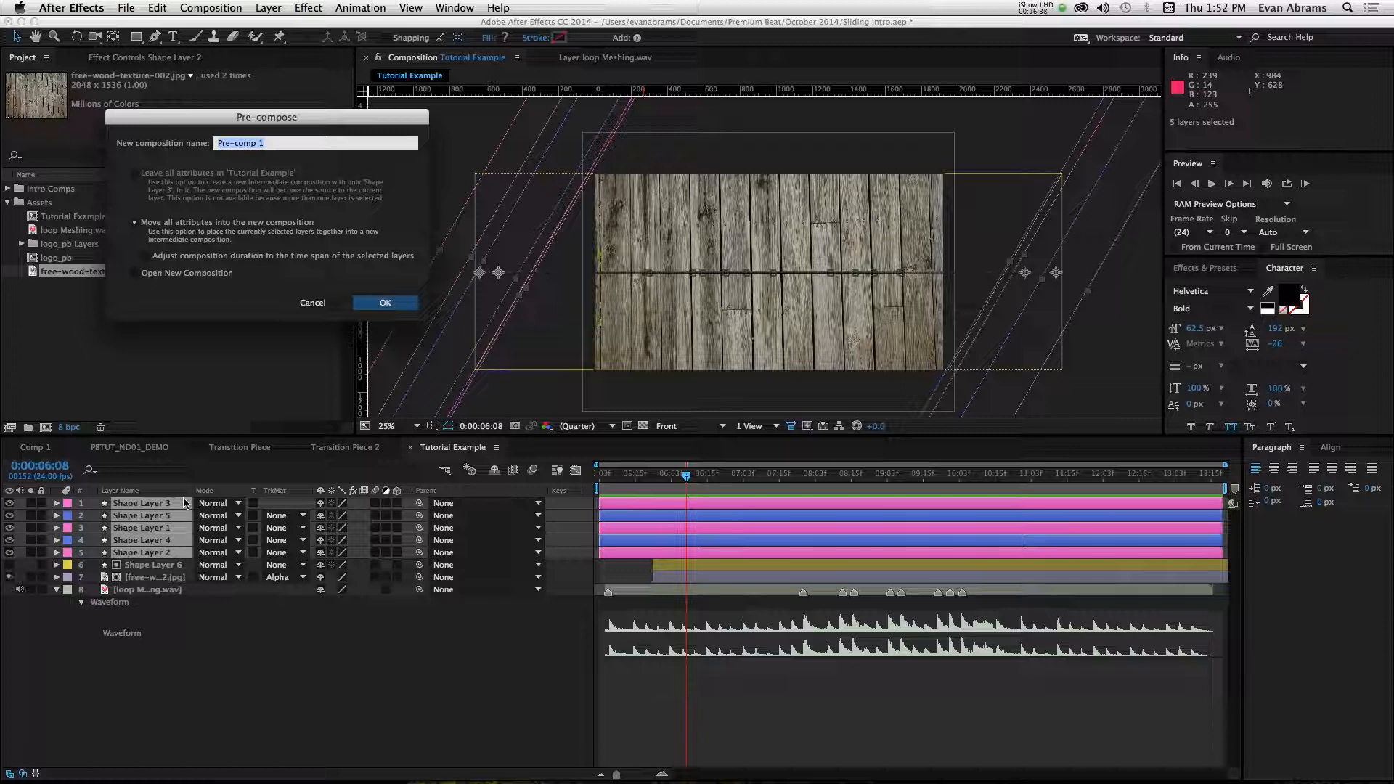
{"action": "type", "text": "Transition "}
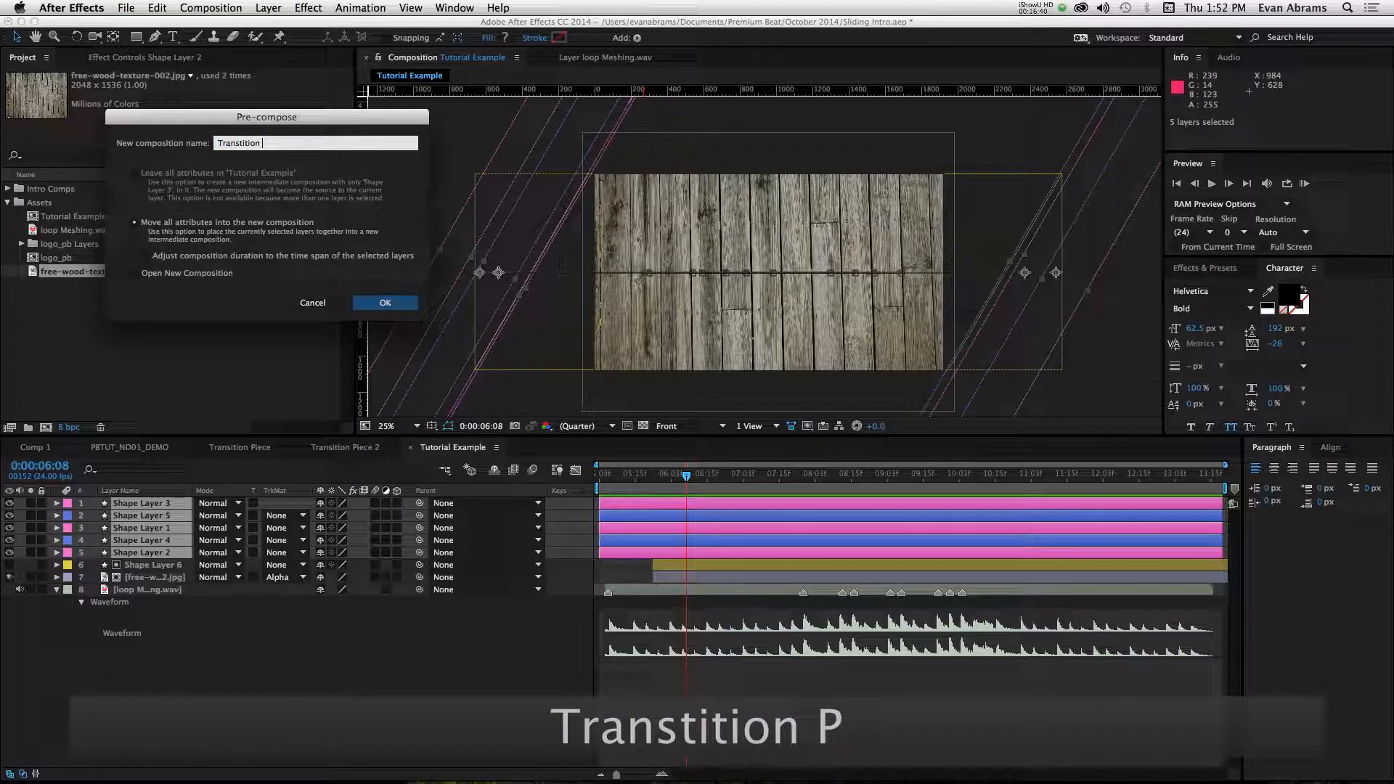
{"action": "type", "text": "Piece"}
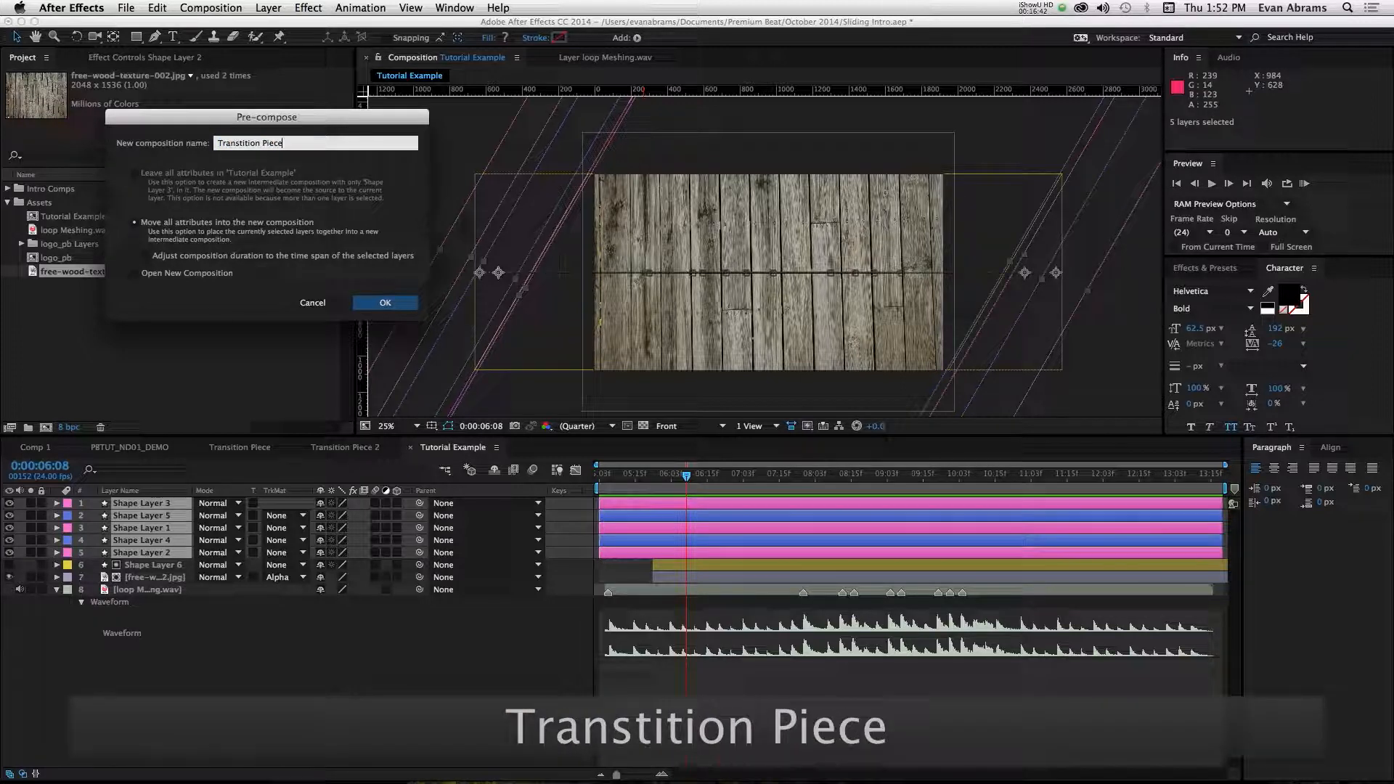
{"action": "left_click", "coordinate": [379, 304]}
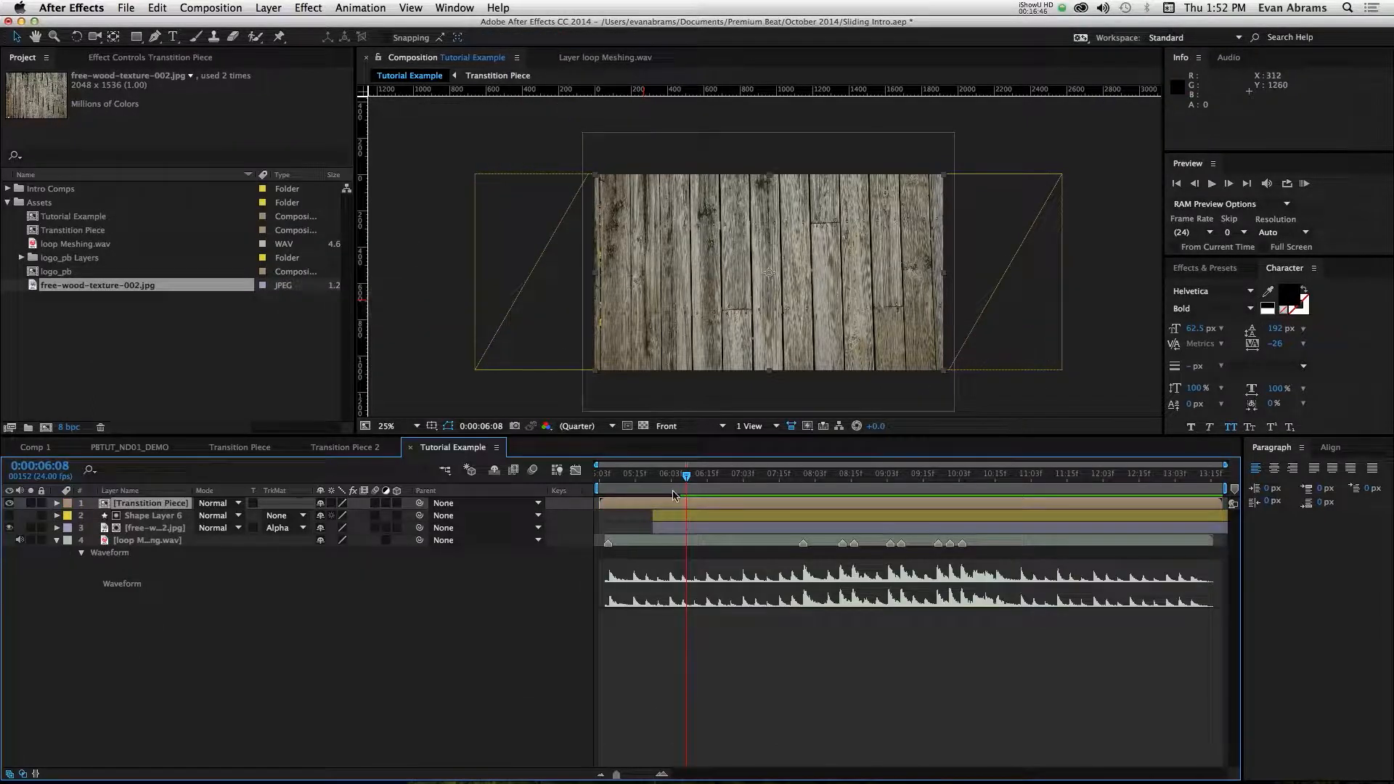
{"action": "key", "text": "alt+bracketright"}
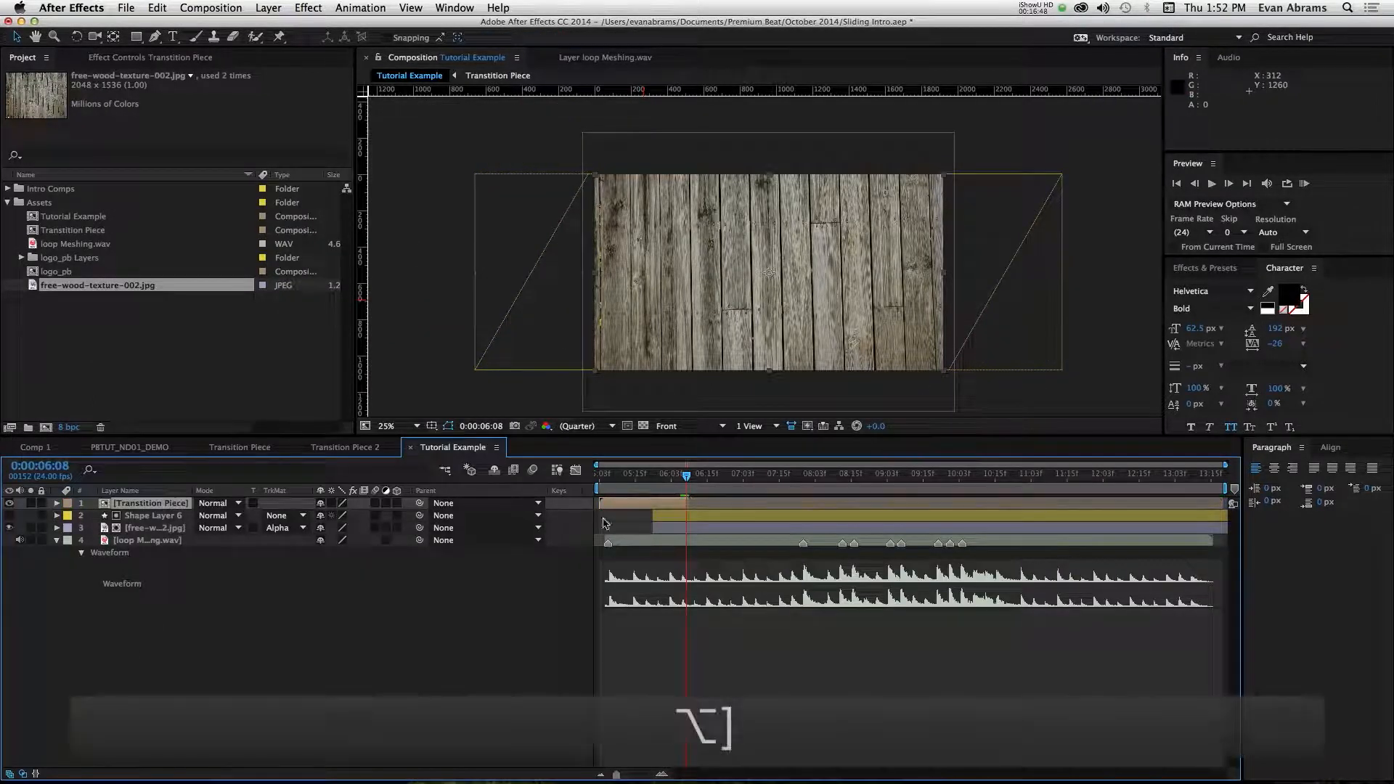
Duplicate the Transtition Piece layer, move the copy to start at 0:00:09:22, and preview its timing against the music markers.
{"action": "left_click_drag", "start_coordinate": [619, 486], "coordinate": [938, 481]}
{"action": "key", "text": "super+d"}
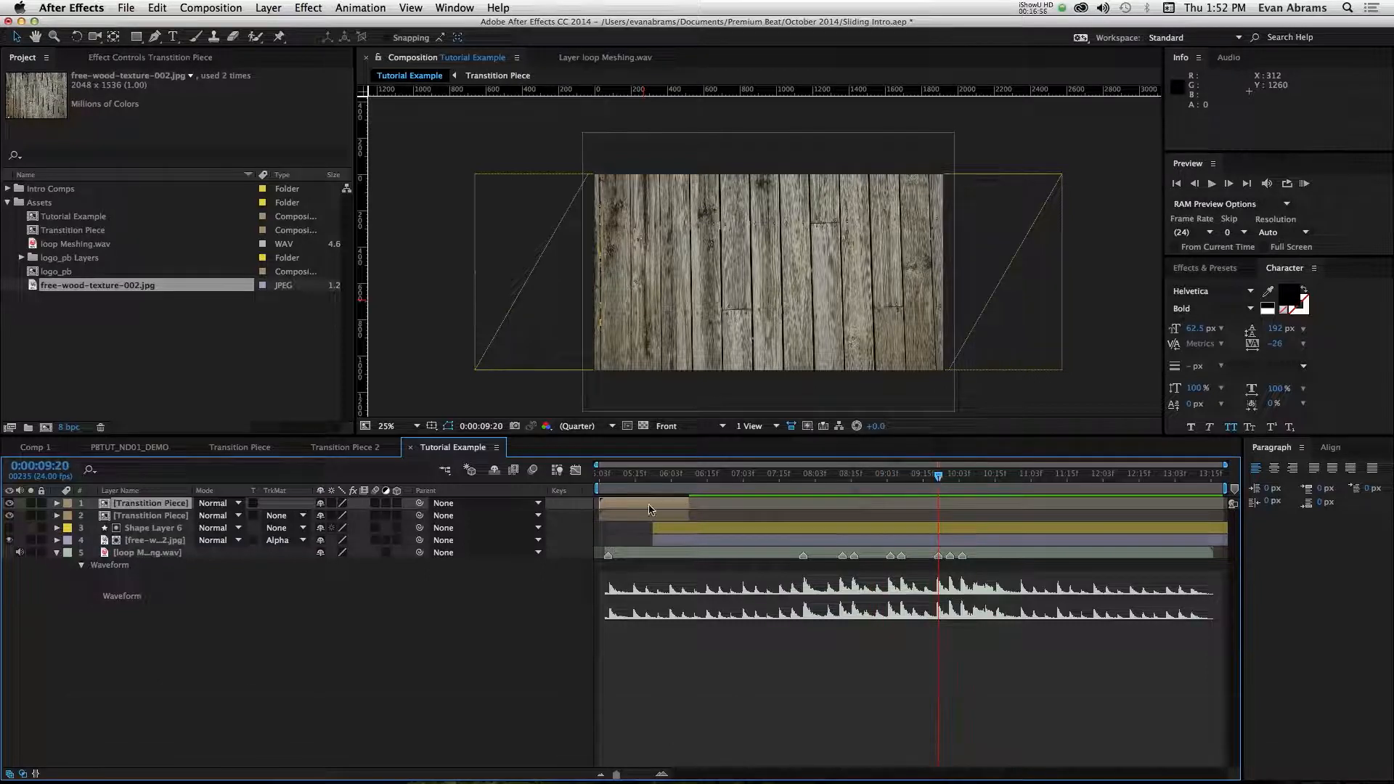
{"action": "left_click_drag", "start_coordinate": [649, 509], "coordinate": [993, 516]}
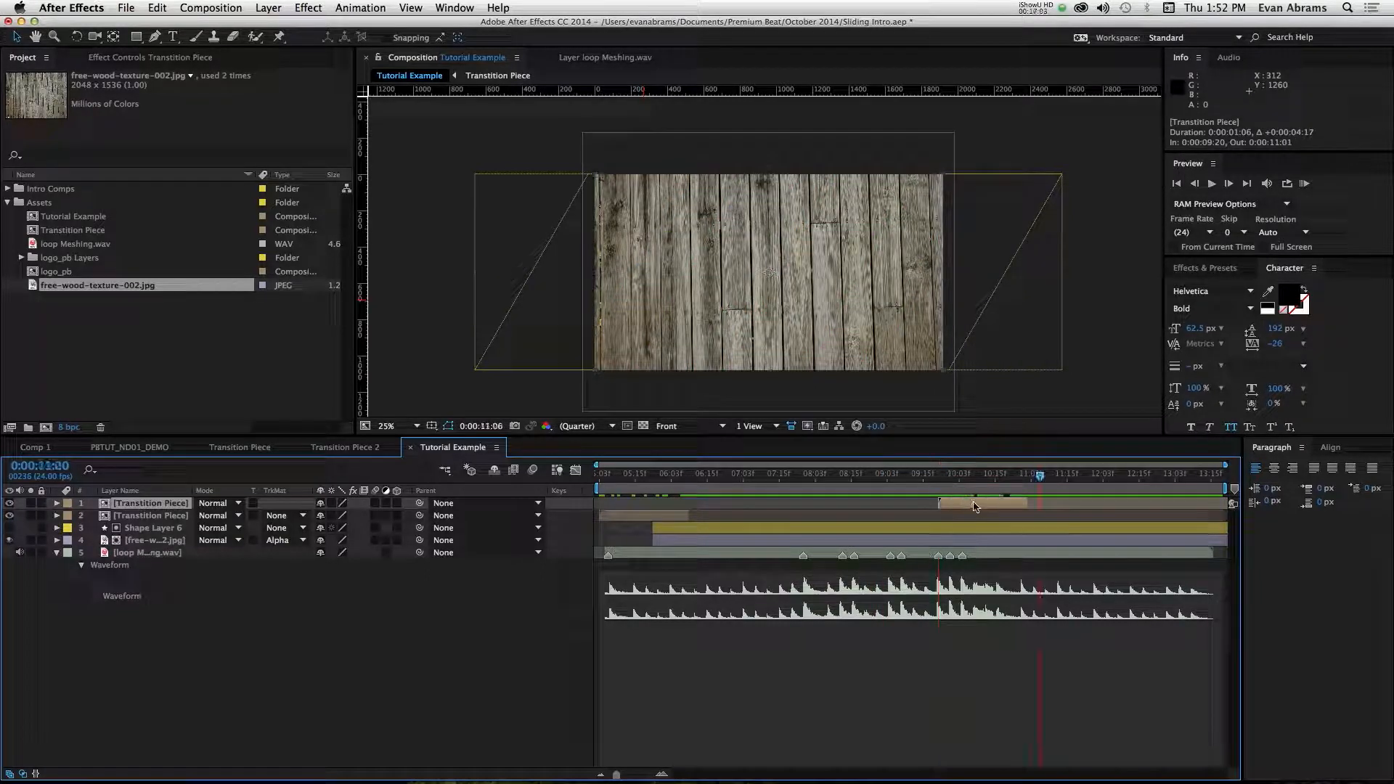
{"action": "left_click_drag", "start_coordinate": [972, 504], "coordinate": [961, 481]}
{"action": "left_click", "coordinate": [950, 476]}
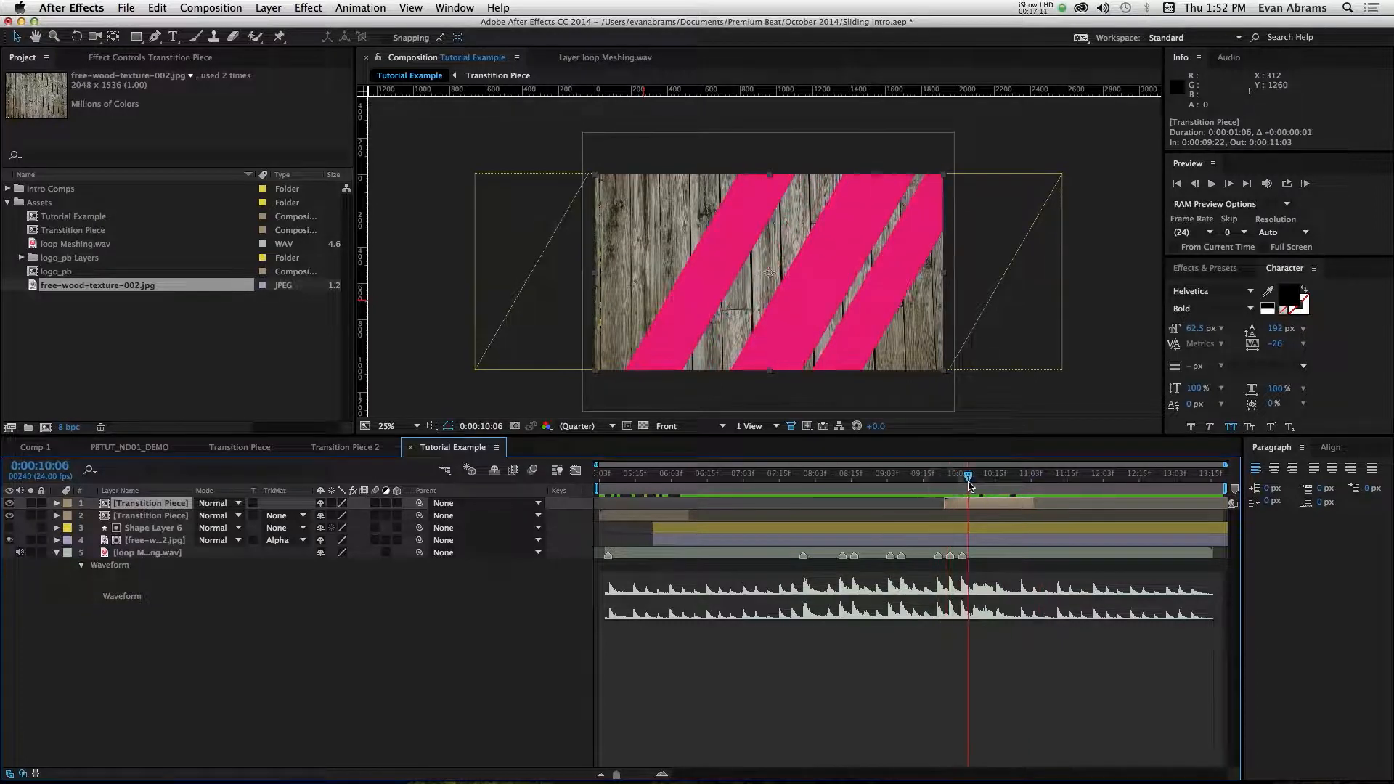
{"action": "left_click_drag", "start_coordinate": [968, 476], "coordinate": [1015, 482]}
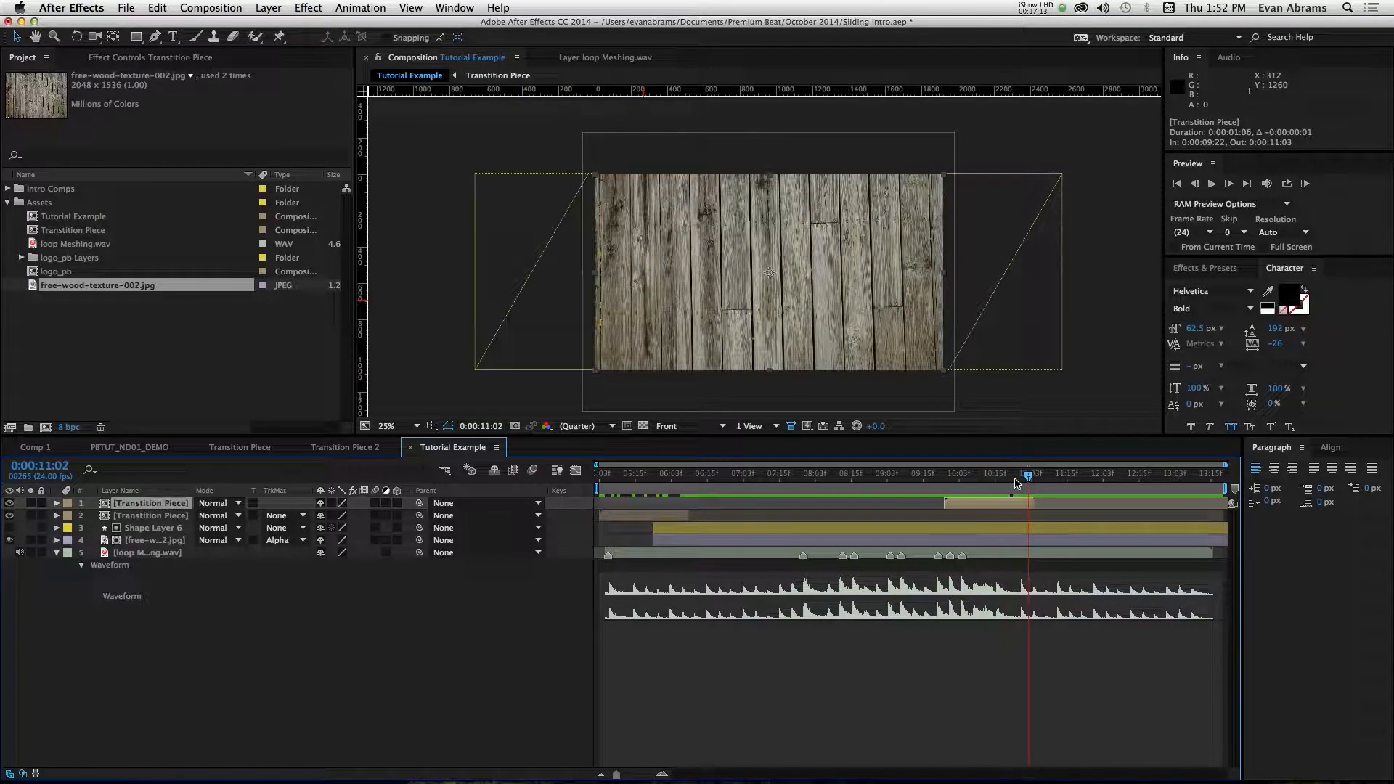
Duplicate Shape Layer 6, make the copy visible and change its fill to dark navy #04141F.
{"action": "left_click", "coordinate": [957, 477]}
{"action": "left_click", "coordinate": [726, 526]}
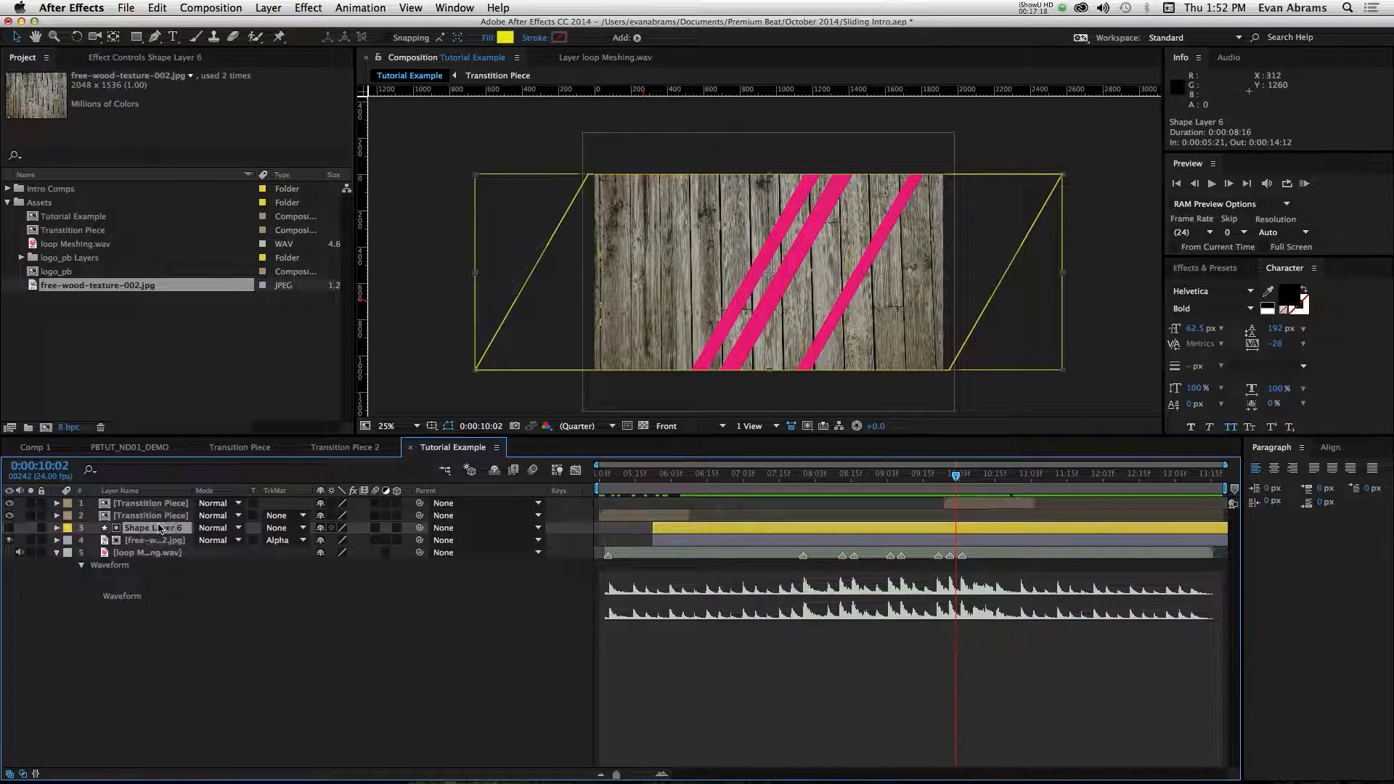
{"action": "key", "text": "super+d"}
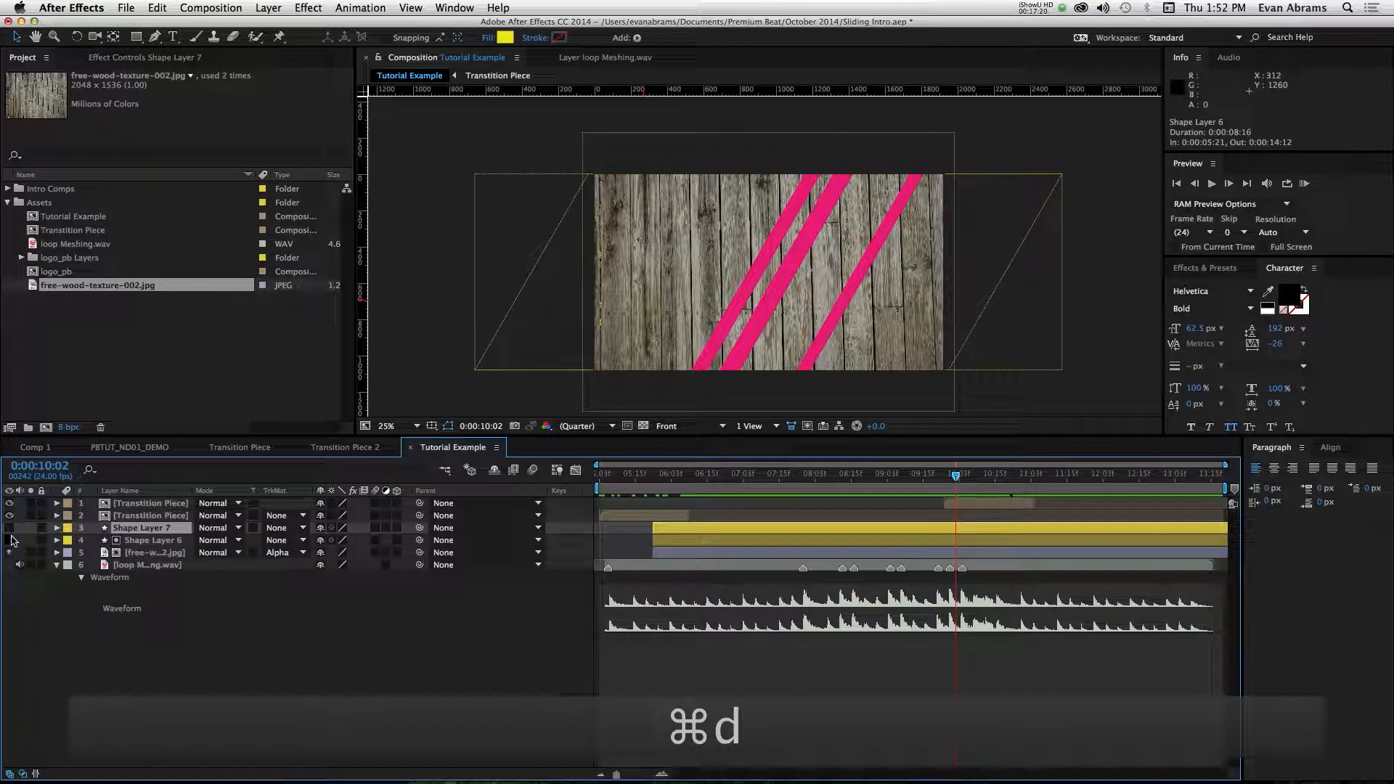
{"action": "left_click", "coordinate": [10, 529]}
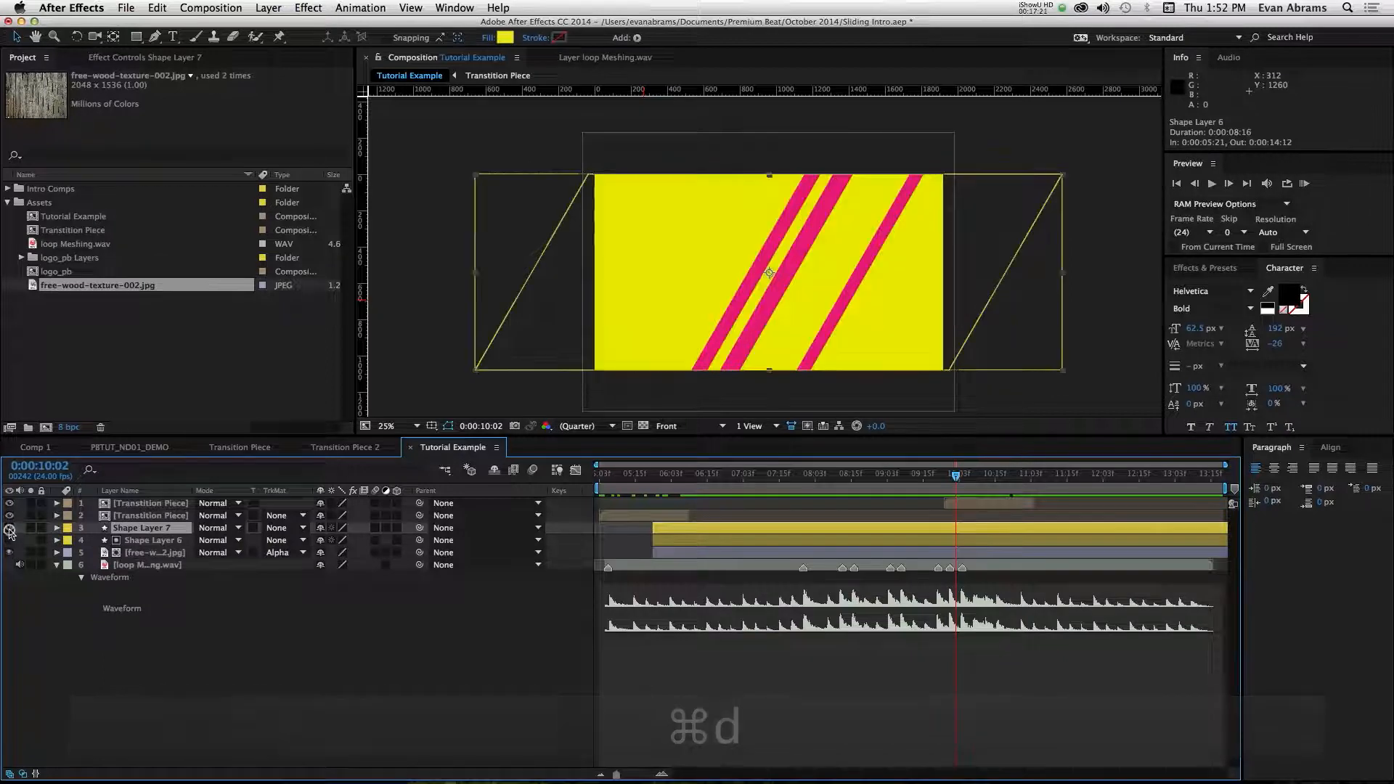
{"action": "left_click", "coordinate": [503, 37]}
{"action": "left_click_drag", "start_coordinate": [907, 613], "coordinate": [901, 656]}
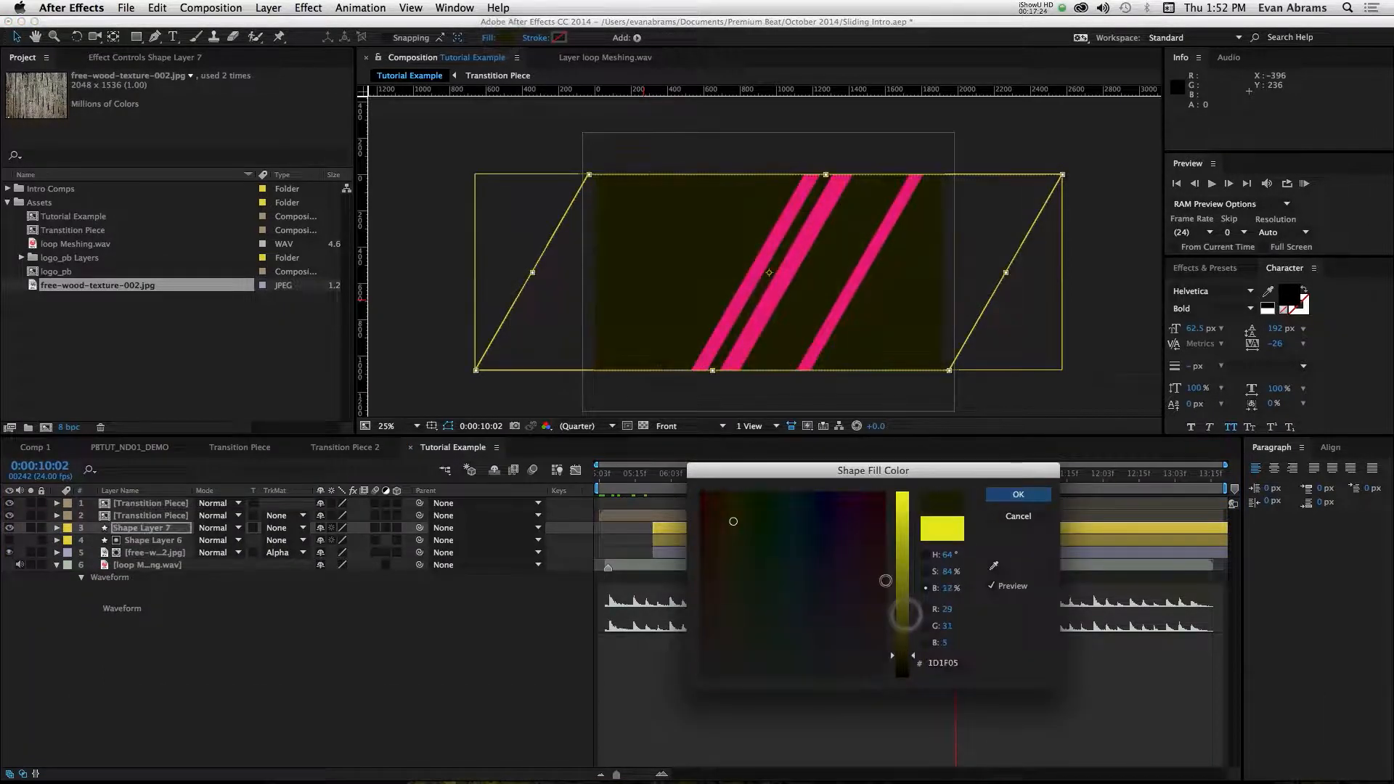
{"action": "left_click", "coordinate": [807, 519]}
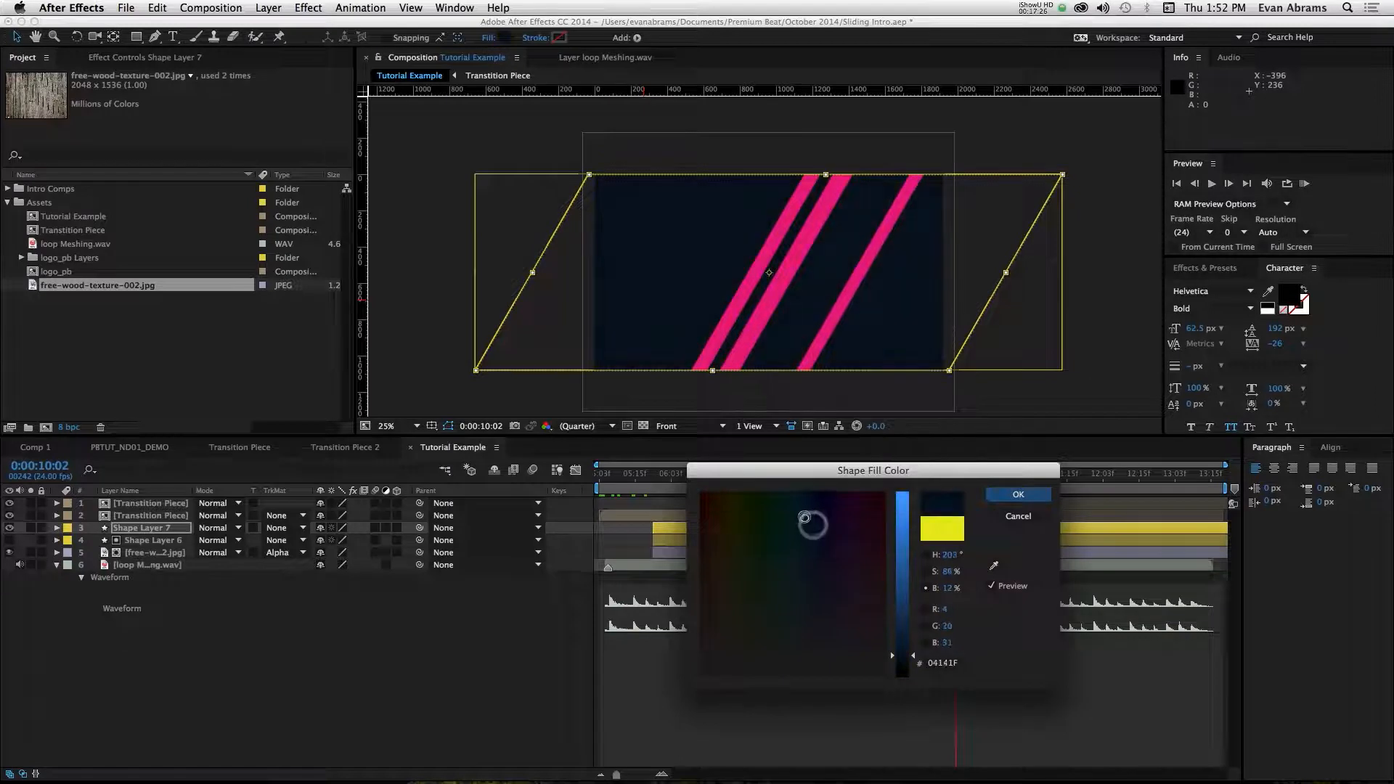
{"action": "left_click", "coordinate": [1018, 494]}
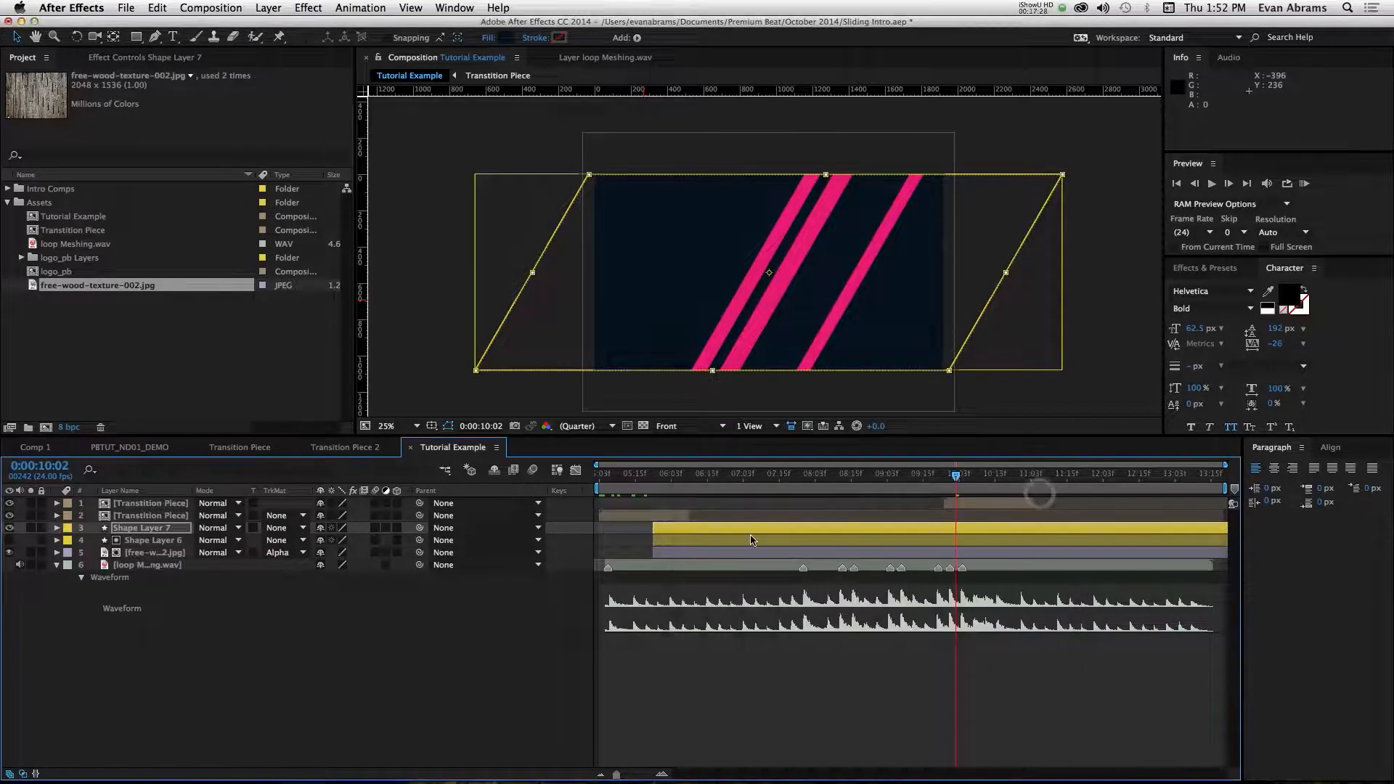
Move Shape Layer 7 to start at 0:00:10:05 so its reveal follows the second bar transition.
{"action": "left_click_drag", "start_coordinate": [689, 537], "coordinate": [993, 521]}
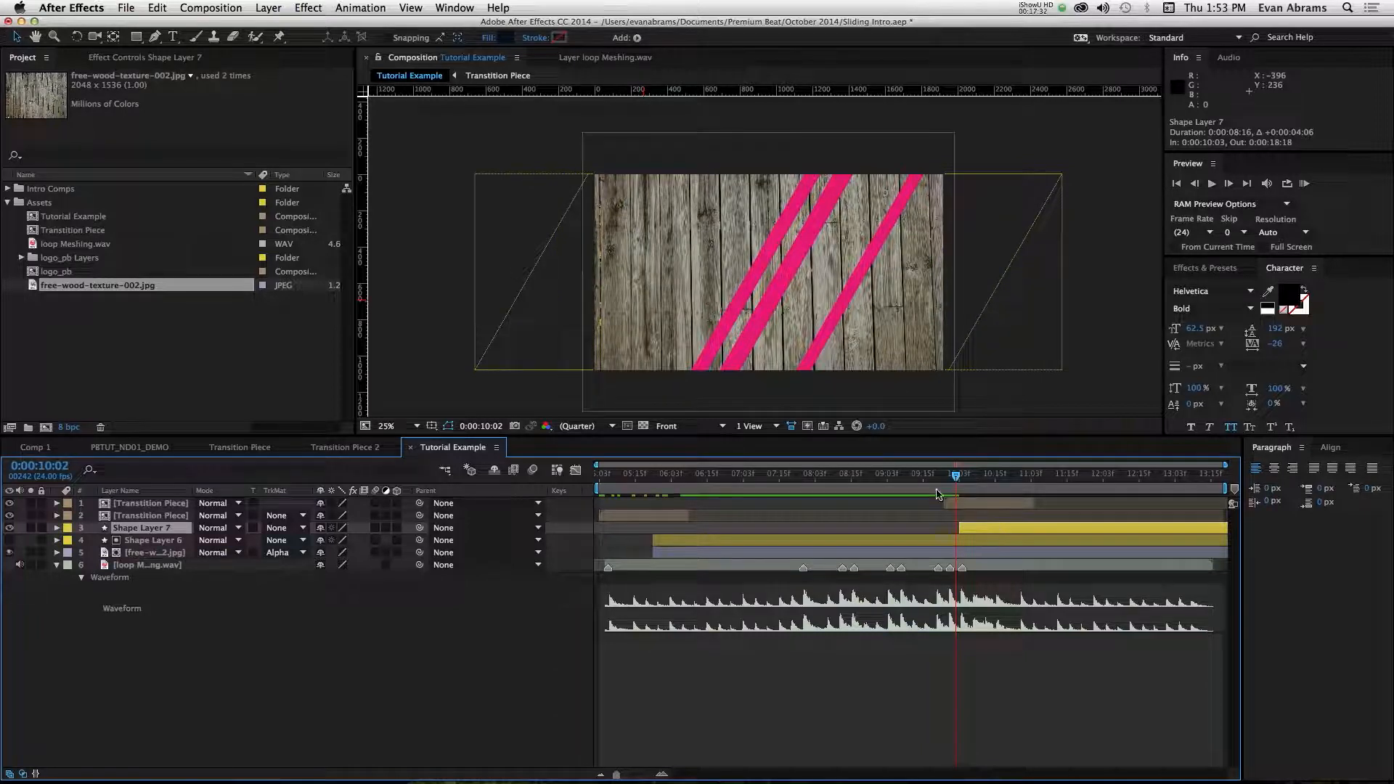
{"action": "left_click_drag", "start_coordinate": [948, 469], "coordinate": [965, 475]}
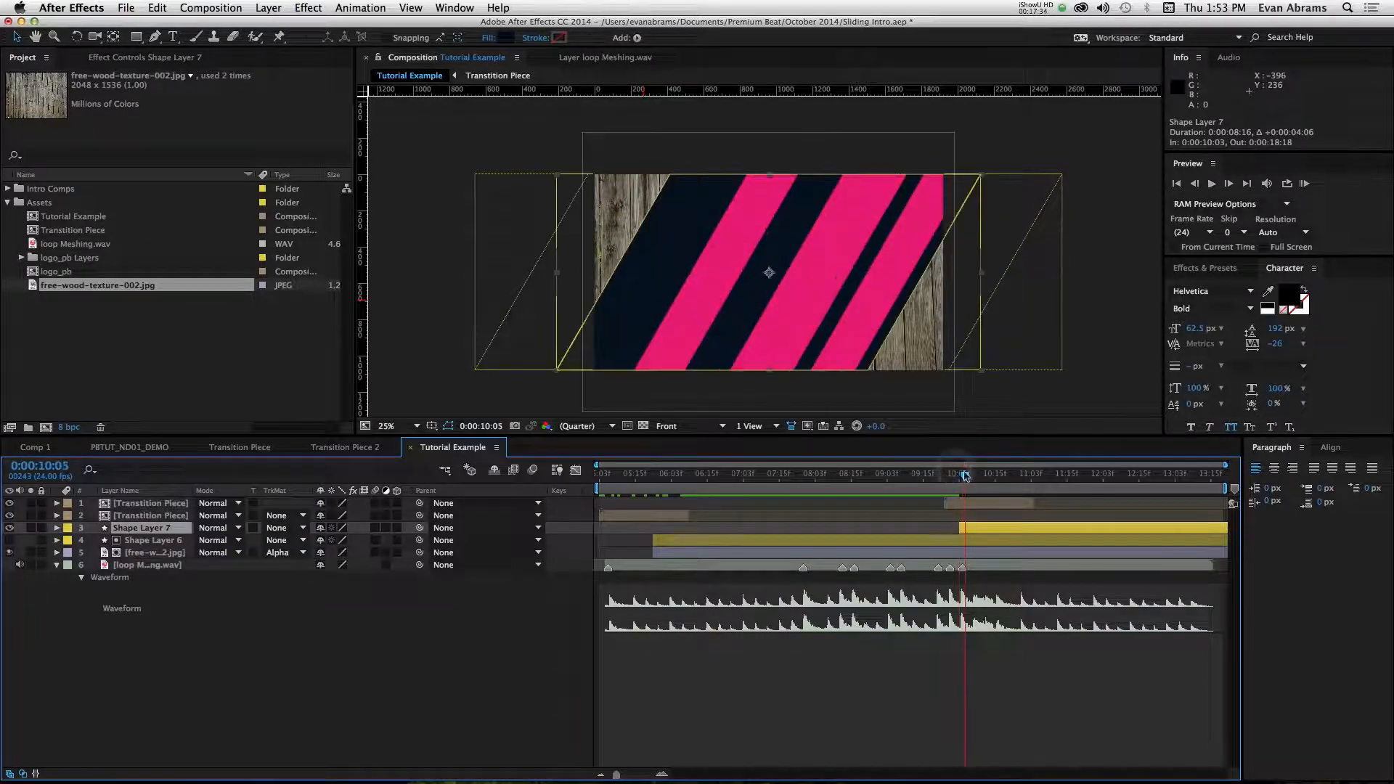
{"action": "left_click_drag", "start_coordinate": [969, 530], "coordinate": [977, 534]}
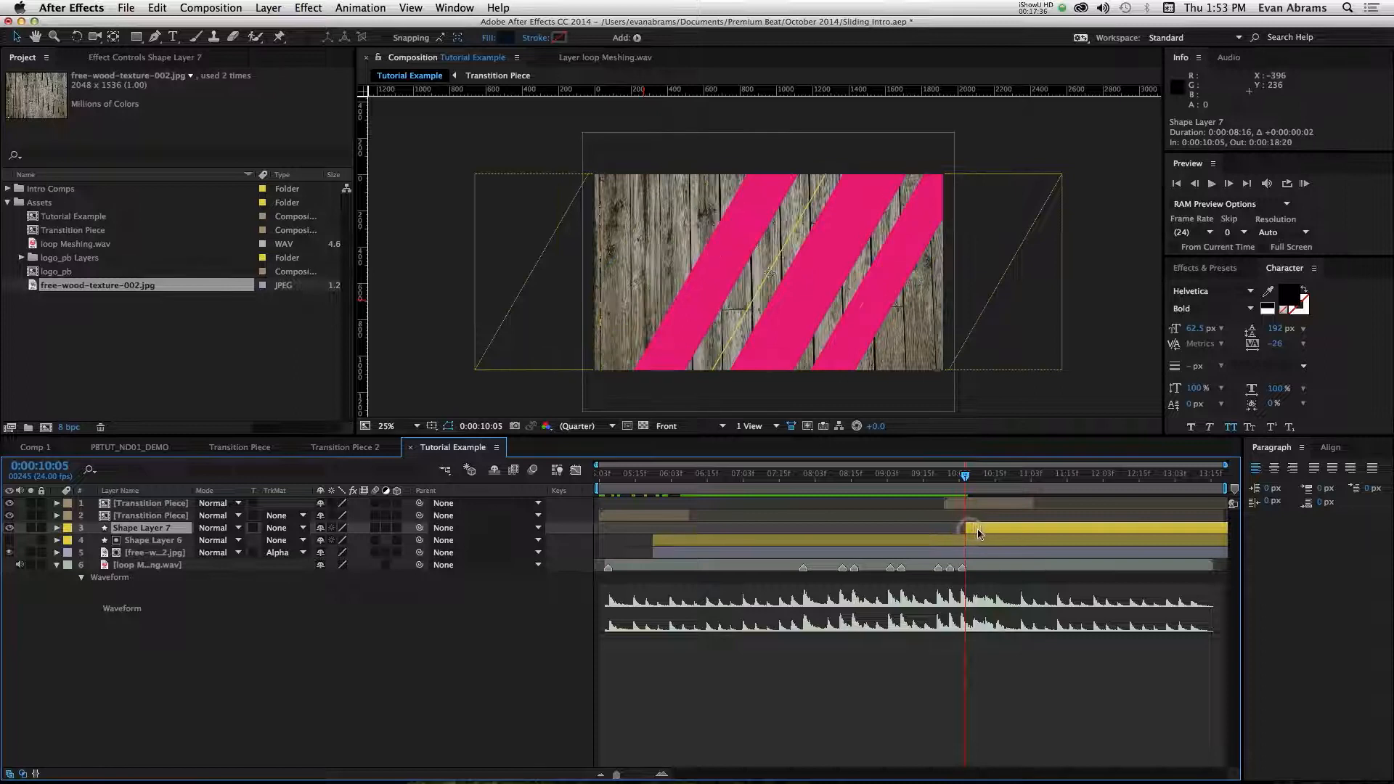
Move Shape Layer 7 later to start at about 0:00:10:18, so its reveal begins under the second bar transition.
{"action": "left_click_drag", "start_coordinate": [966, 476], "coordinate": [977, 475]}
{"action": "left_click_drag", "start_coordinate": [991, 530], "coordinate": [1000, 531]}
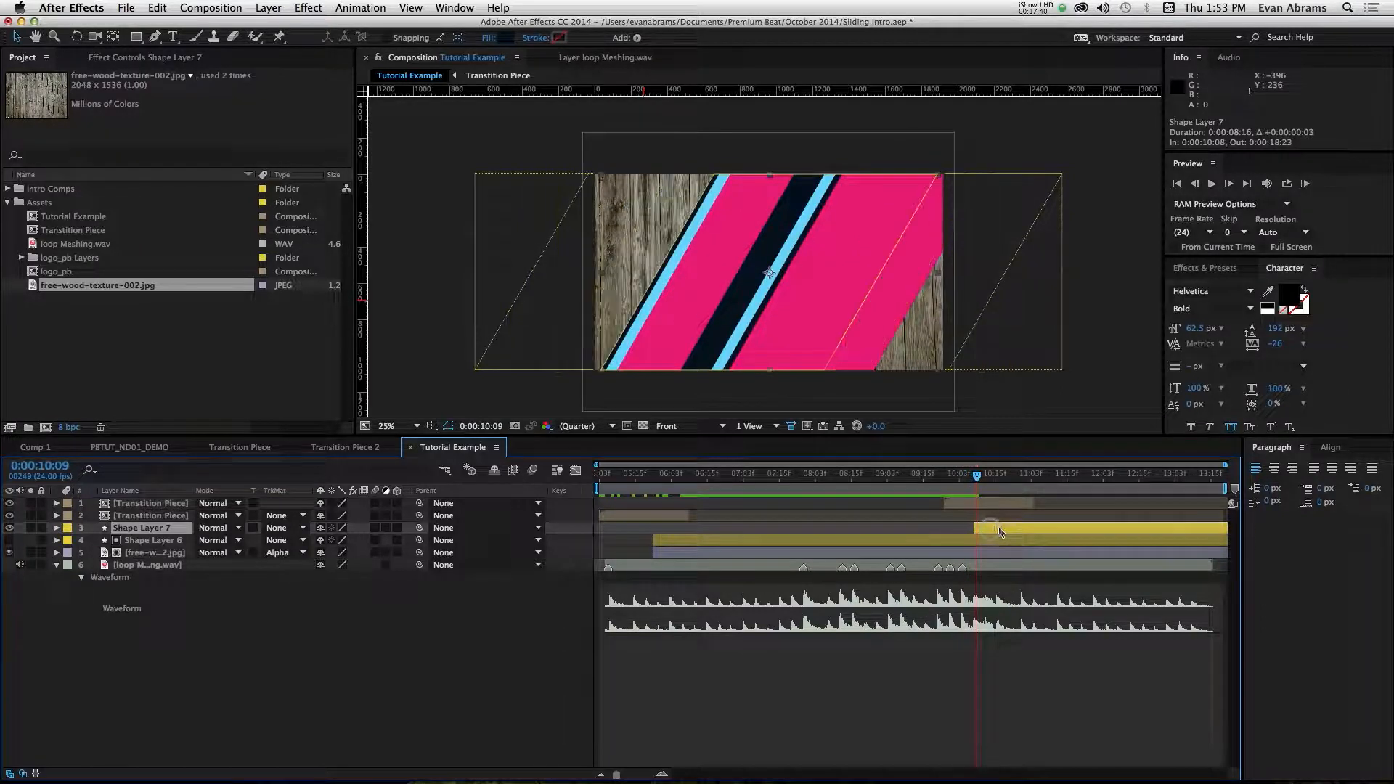
{"action": "left_click_drag", "start_coordinate": [964, 476], "coordinate": [1002, 527]}
{"action": "key", "text": "space"}
{"action": "key", "text": "space"}
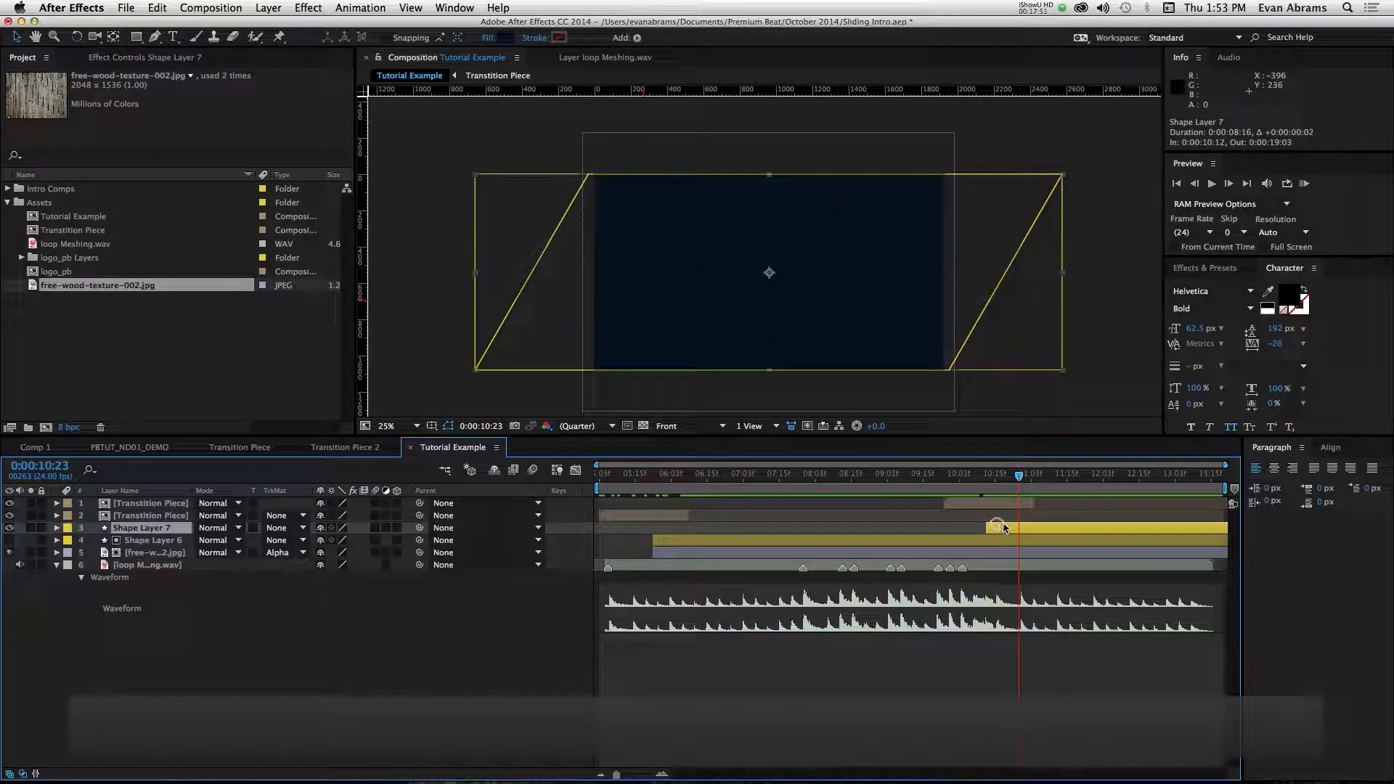
{"action": "left_click_drag", "start_coordinate": [992, 476], "coordinate": [1007, 476]}
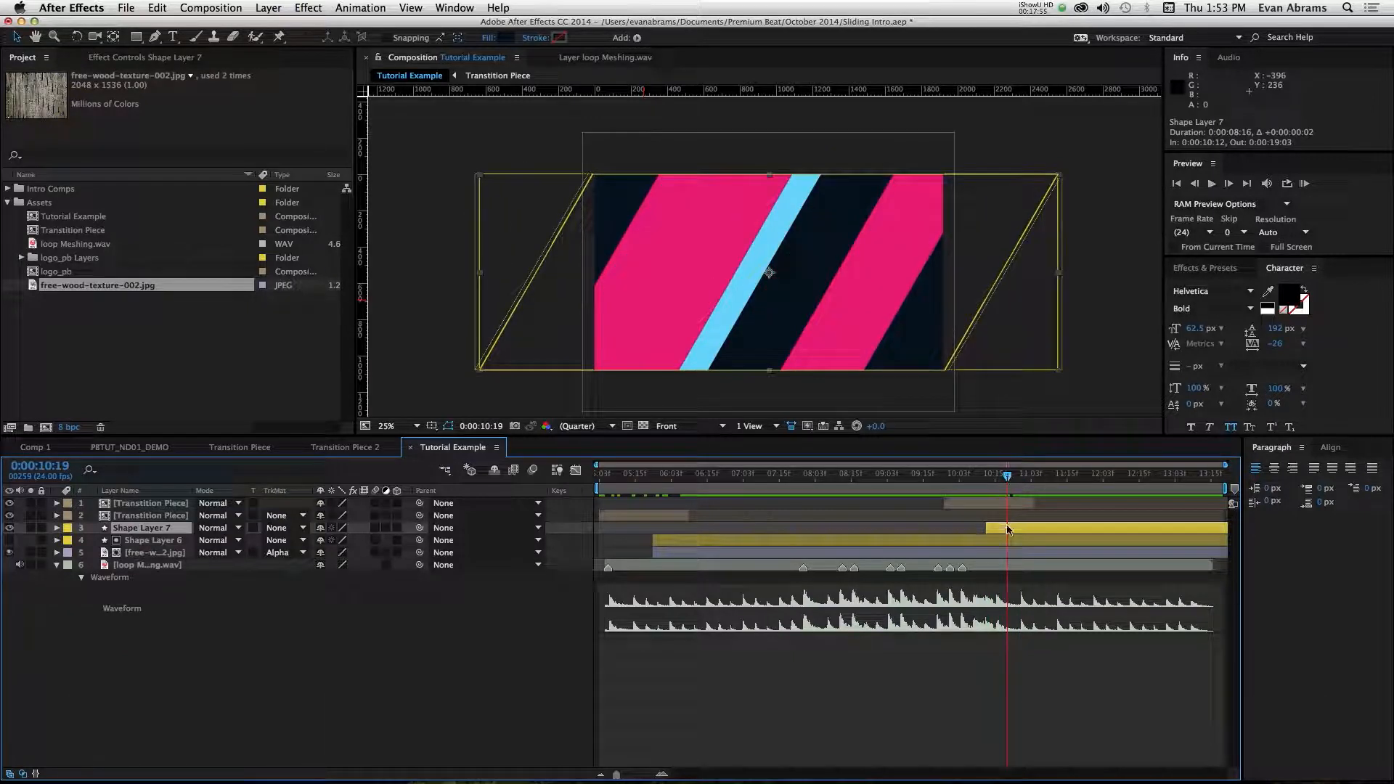
{"action": "left_click_drag", "start_coordinate": [1007, 530], "coordinate": [1023, 531]}
{"action": "left_click_drag", "start_coordinate": [991, 477], "coordinate": [996, 505]}
{"action": "left_click", "coordinate": [998, 503]}
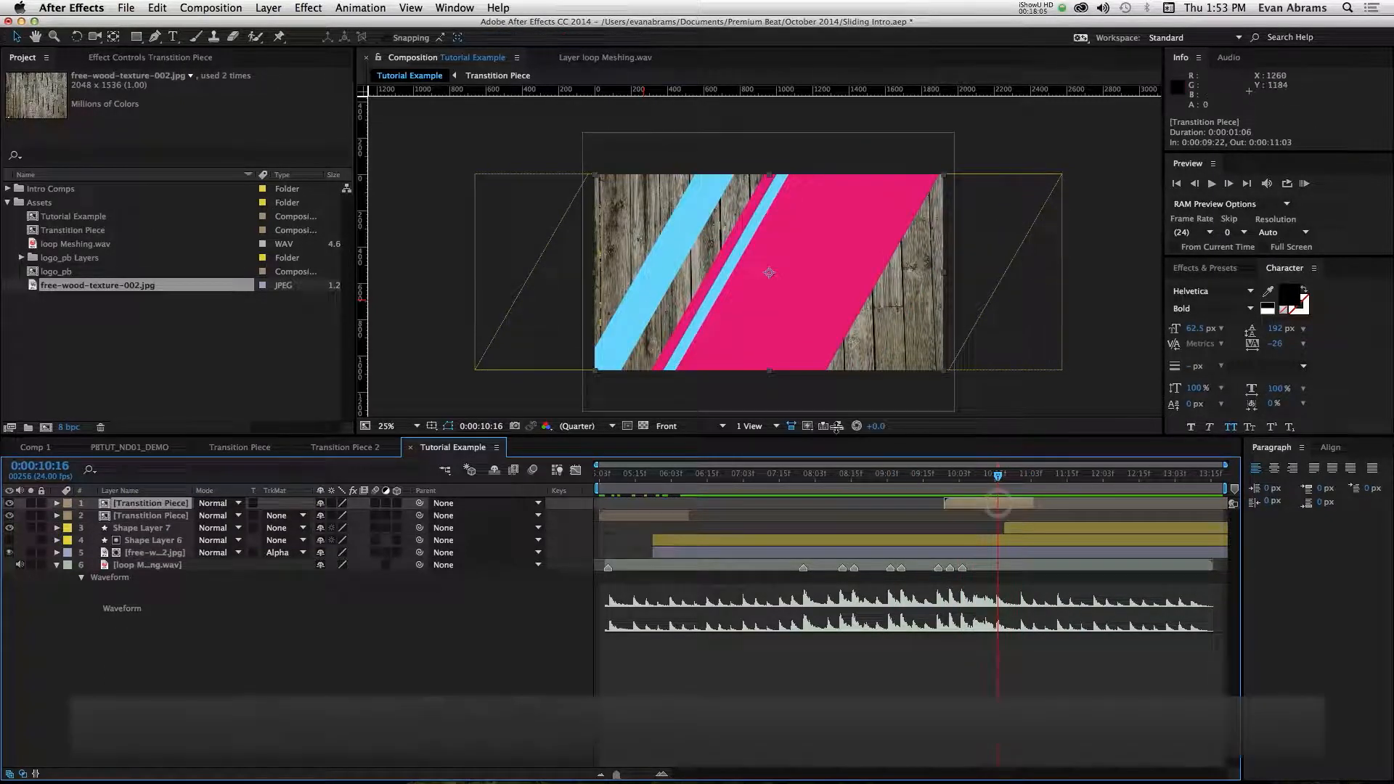
Preview the first and second bar transitions to compare how the wood and navy reveals are timed.
{"action": "key", "text": "space"}
{"action": "key", "text": "space"}
{"action": "left_click_drag", "start_coordinate": [973, 484], "coordinate": [636, 501]}
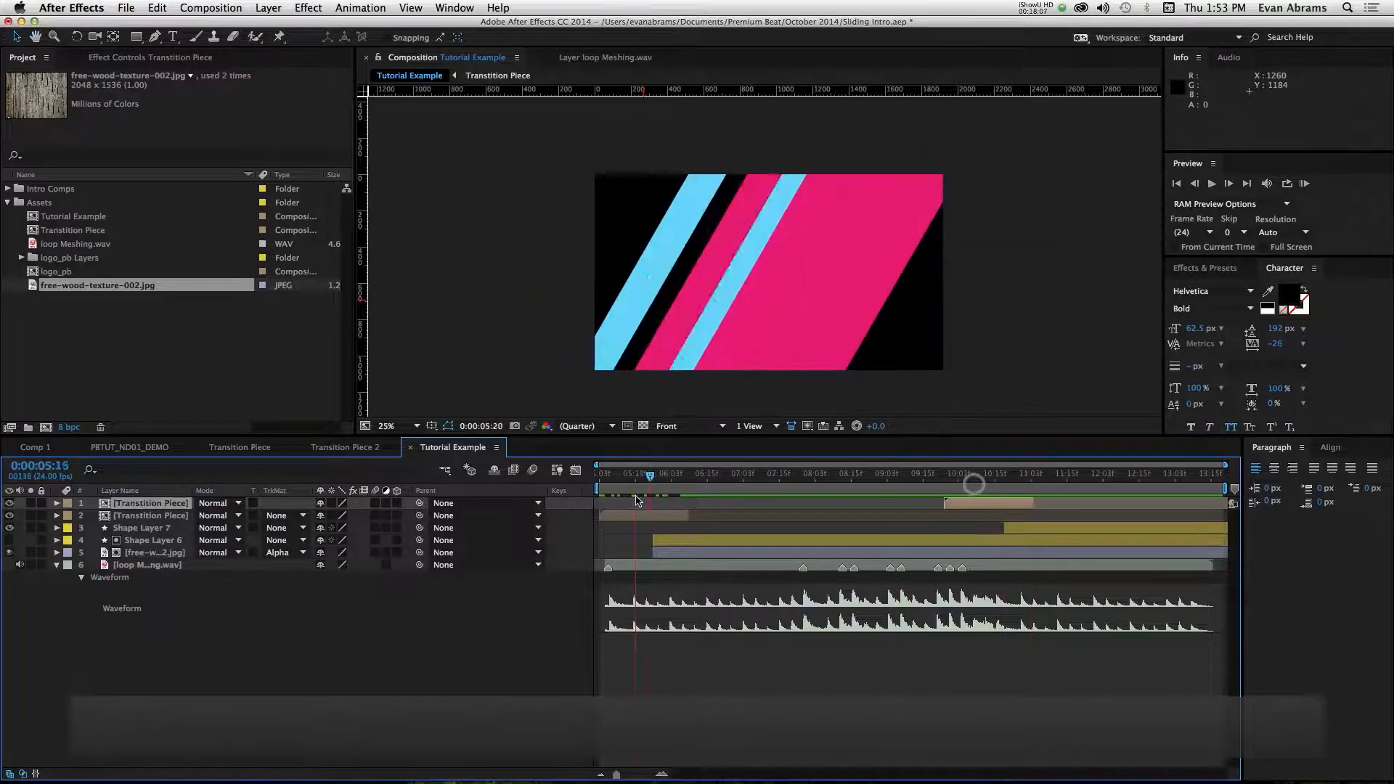
{"action": "left_click", "coordinate": [1061, 528]}
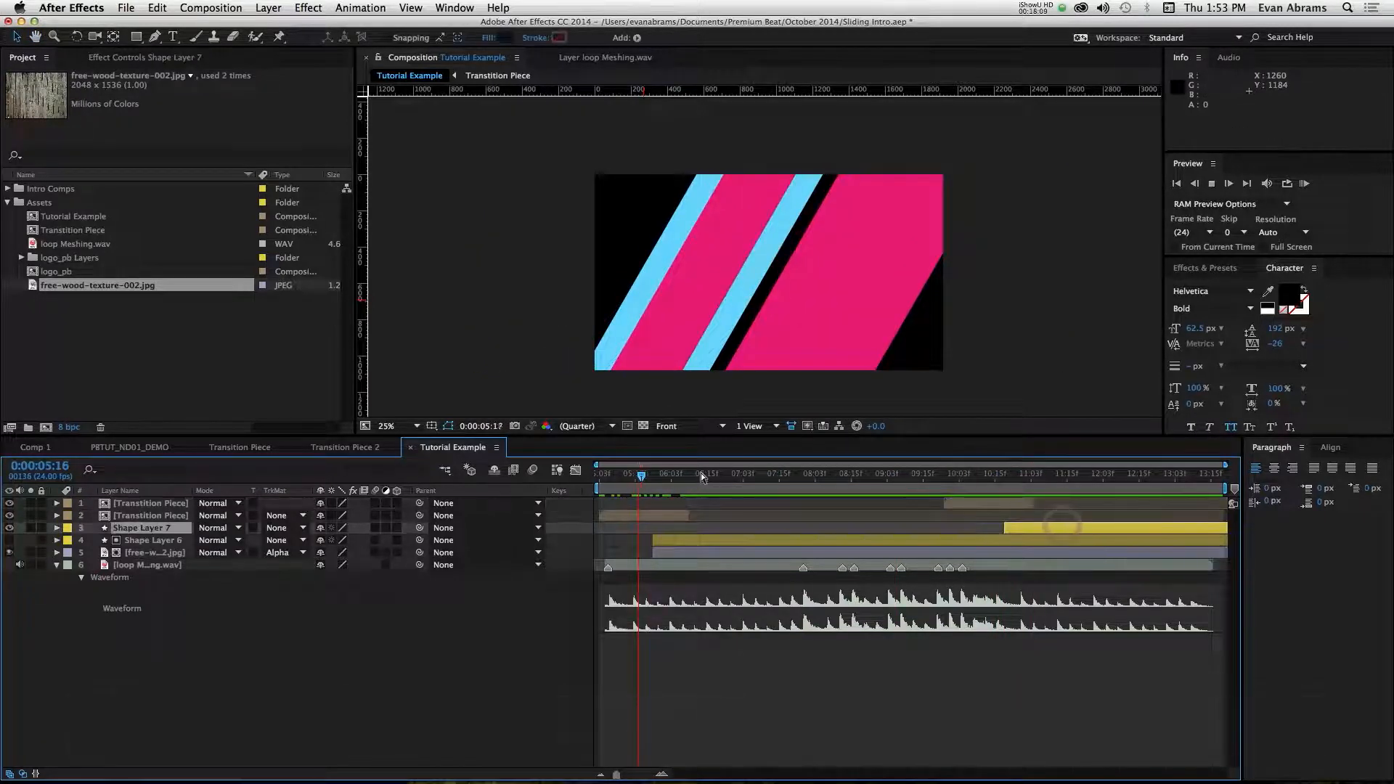
{"action": "key", "text": "space"}
{"action": "left_click", "coordinate": [1002, 476]}
{"action": "key", "text": "space"}
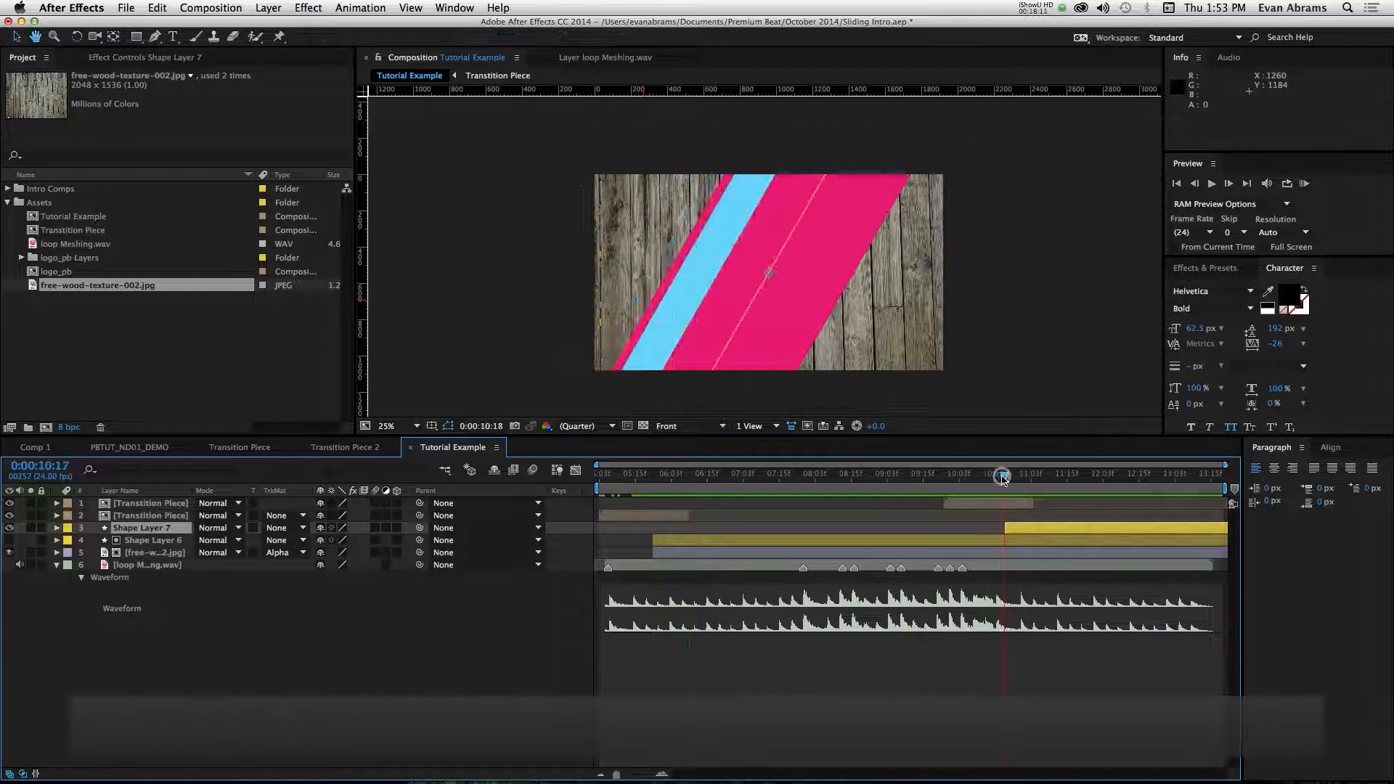
{"action": "left_click", "coordinate": [731, 476]}
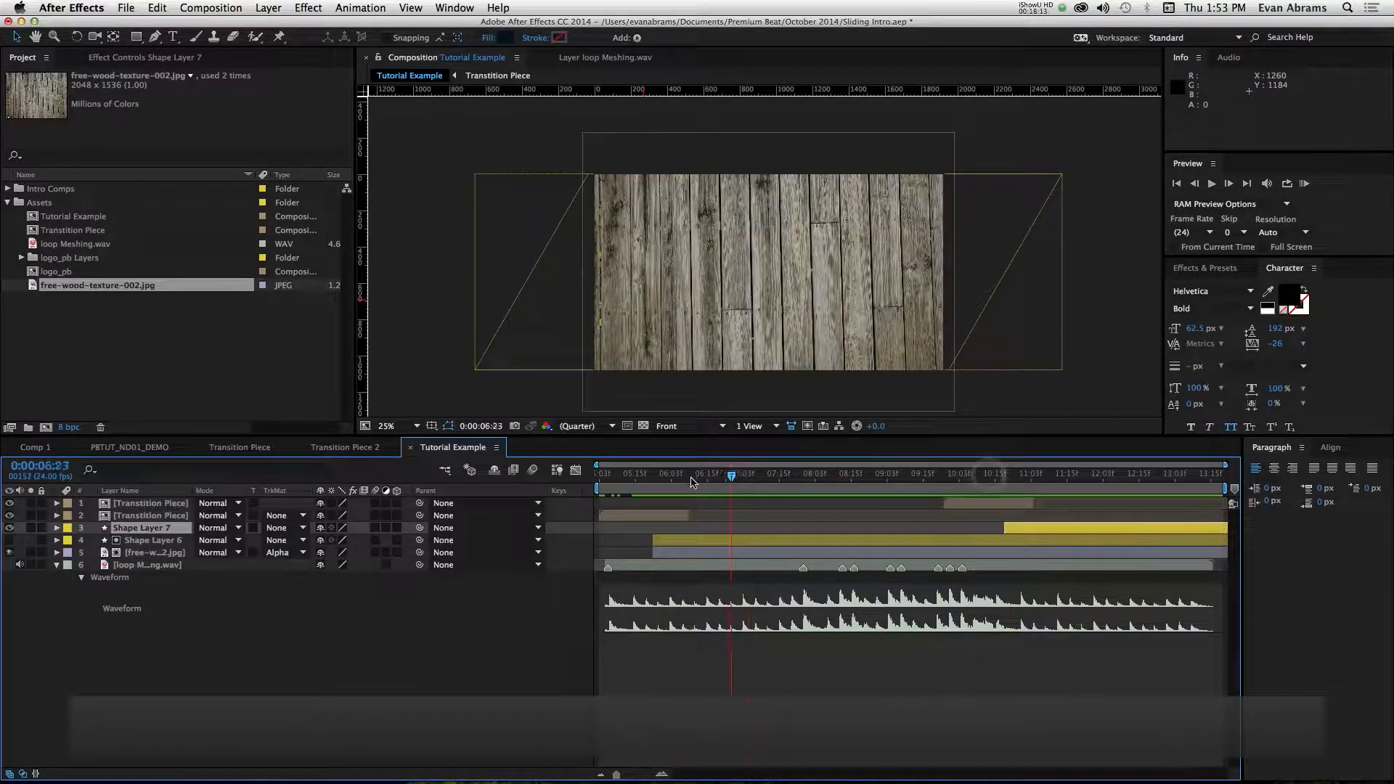
{"action": "left_click", "coordinate": [663, 487]}
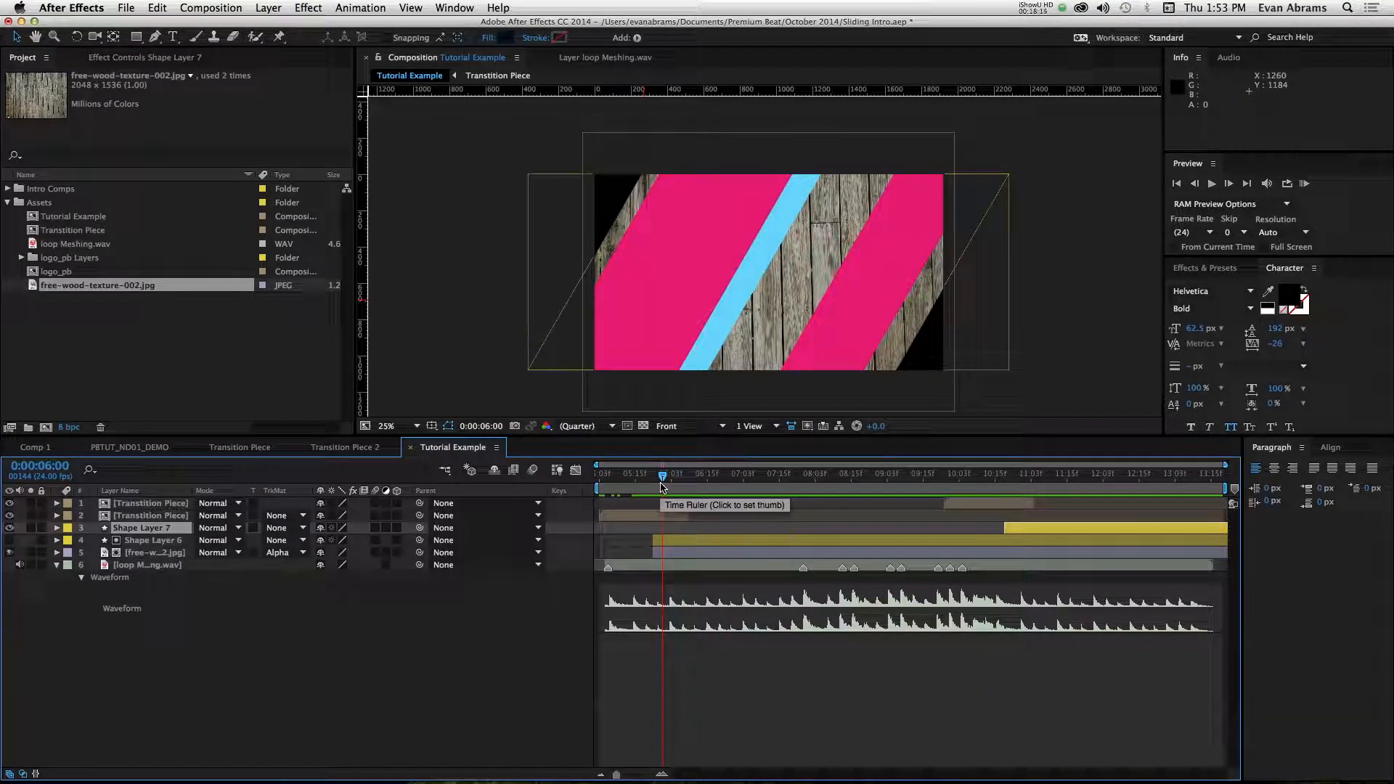
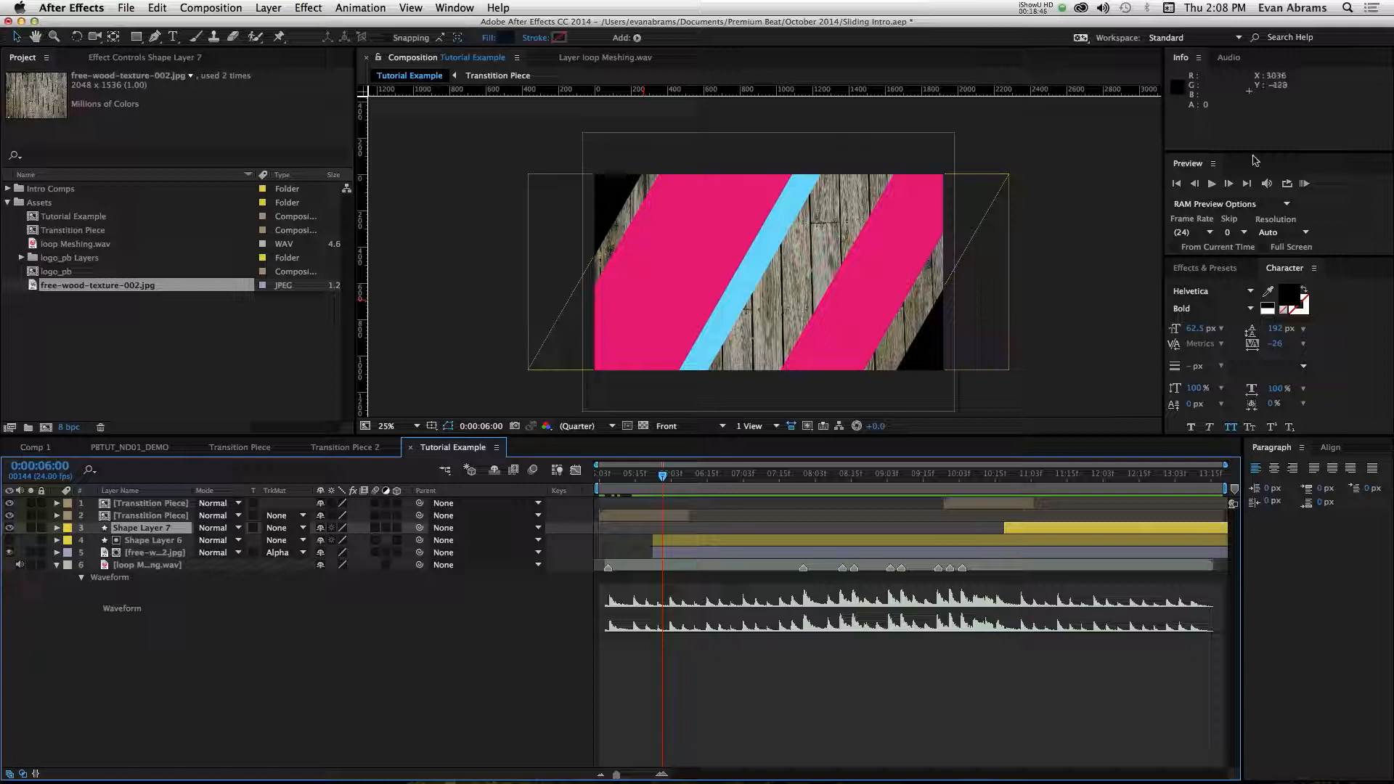
{"action": "key", "text": "space"}
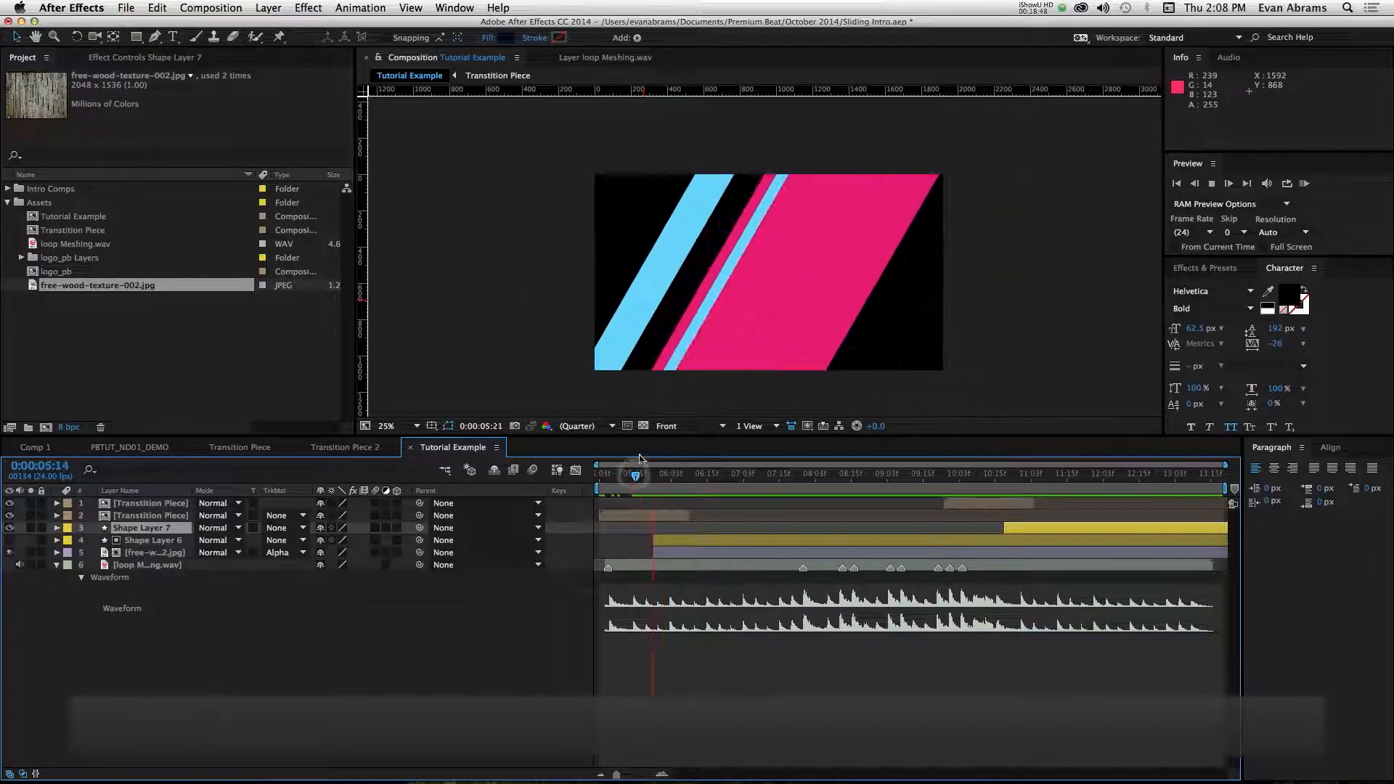
Open the logo_pb composition and show its background as a transparency grid.
{"action": "left_click", "coordinate": [169, 339]}
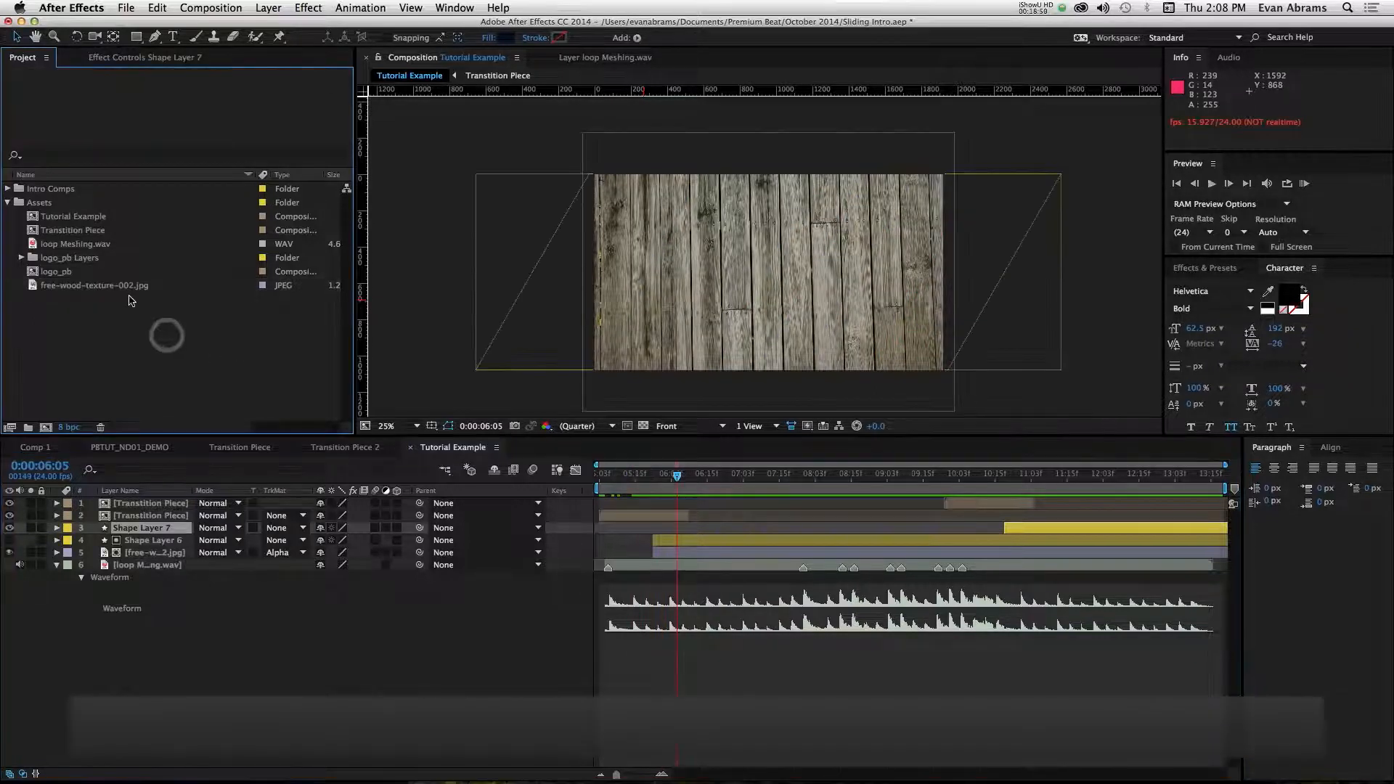
{"action": "left_click", "coordinate": [64, 274]}
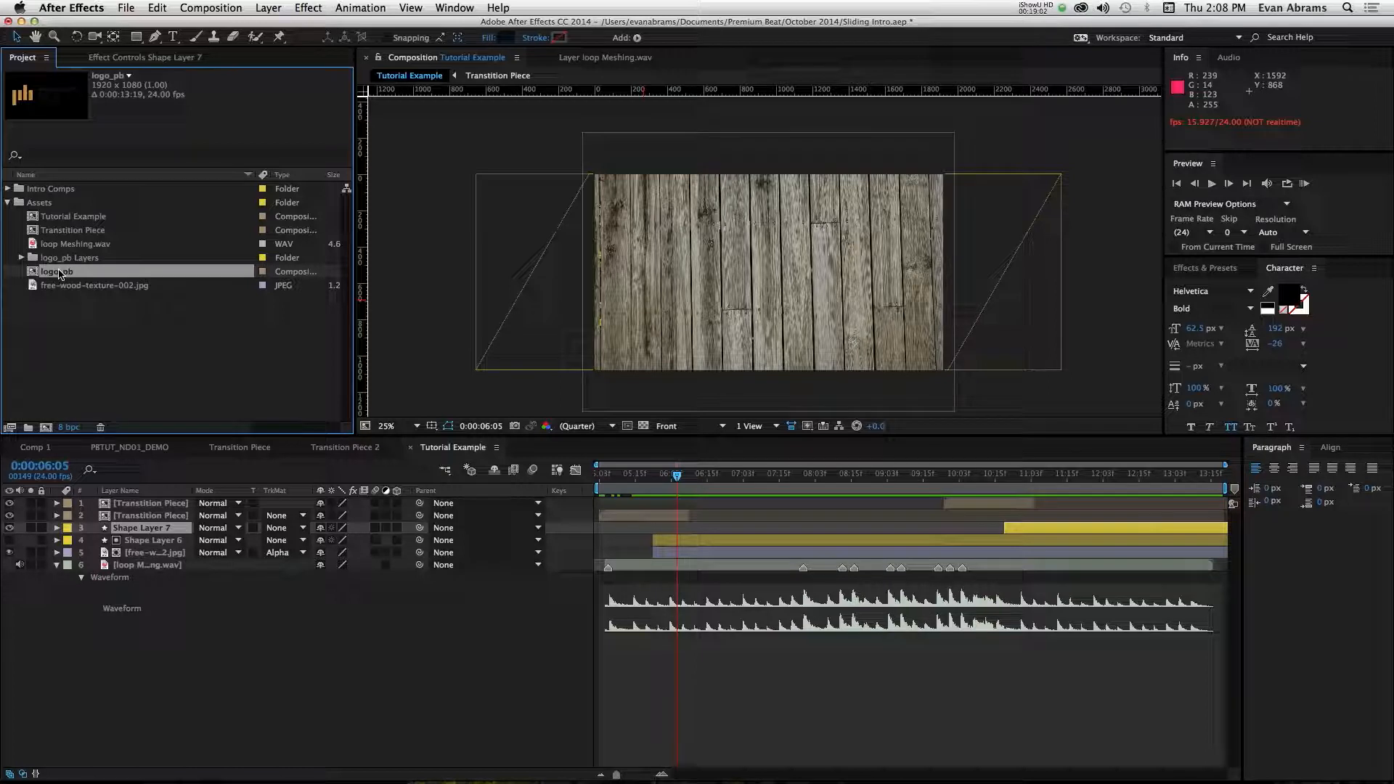
{"action": "double_click", "coordinate": [37, 273]}
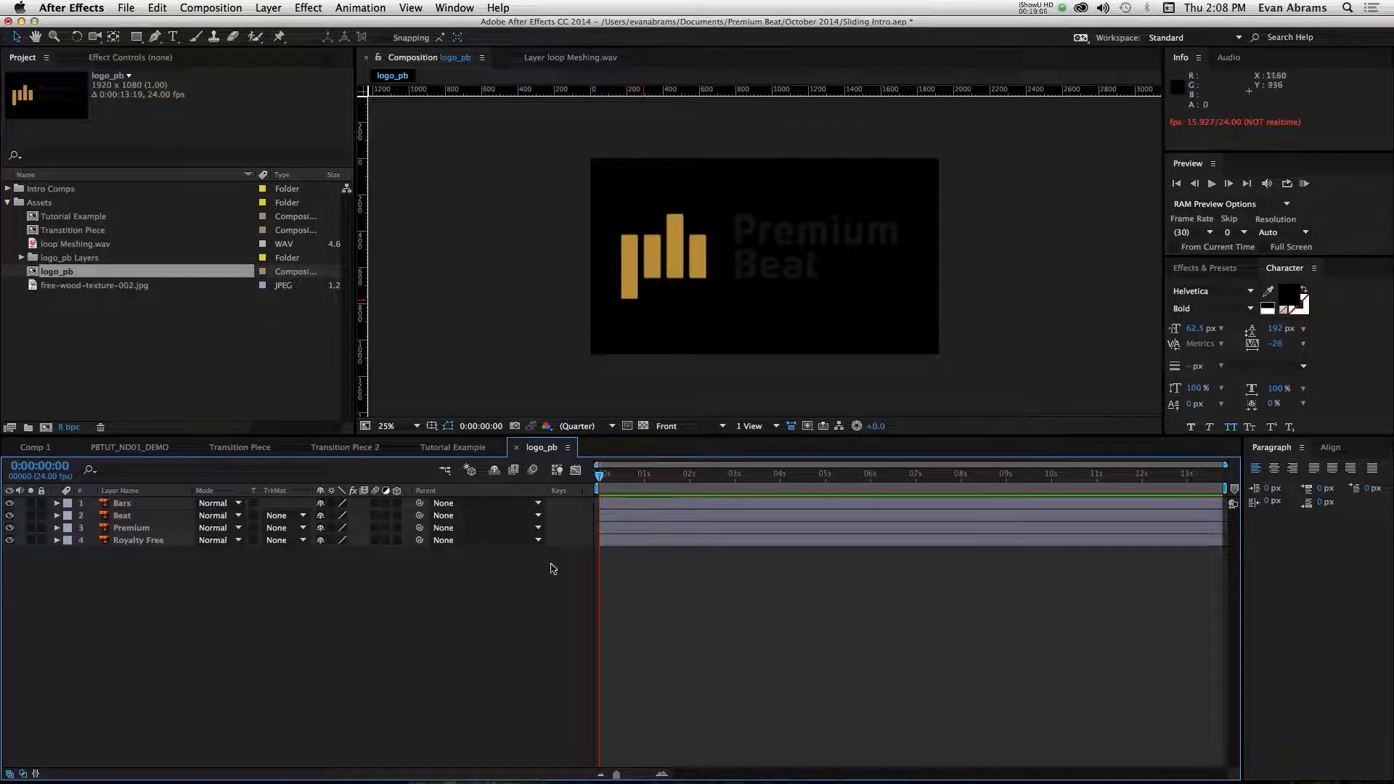
{"action": "left_click", "coordinate": [645, 428]}
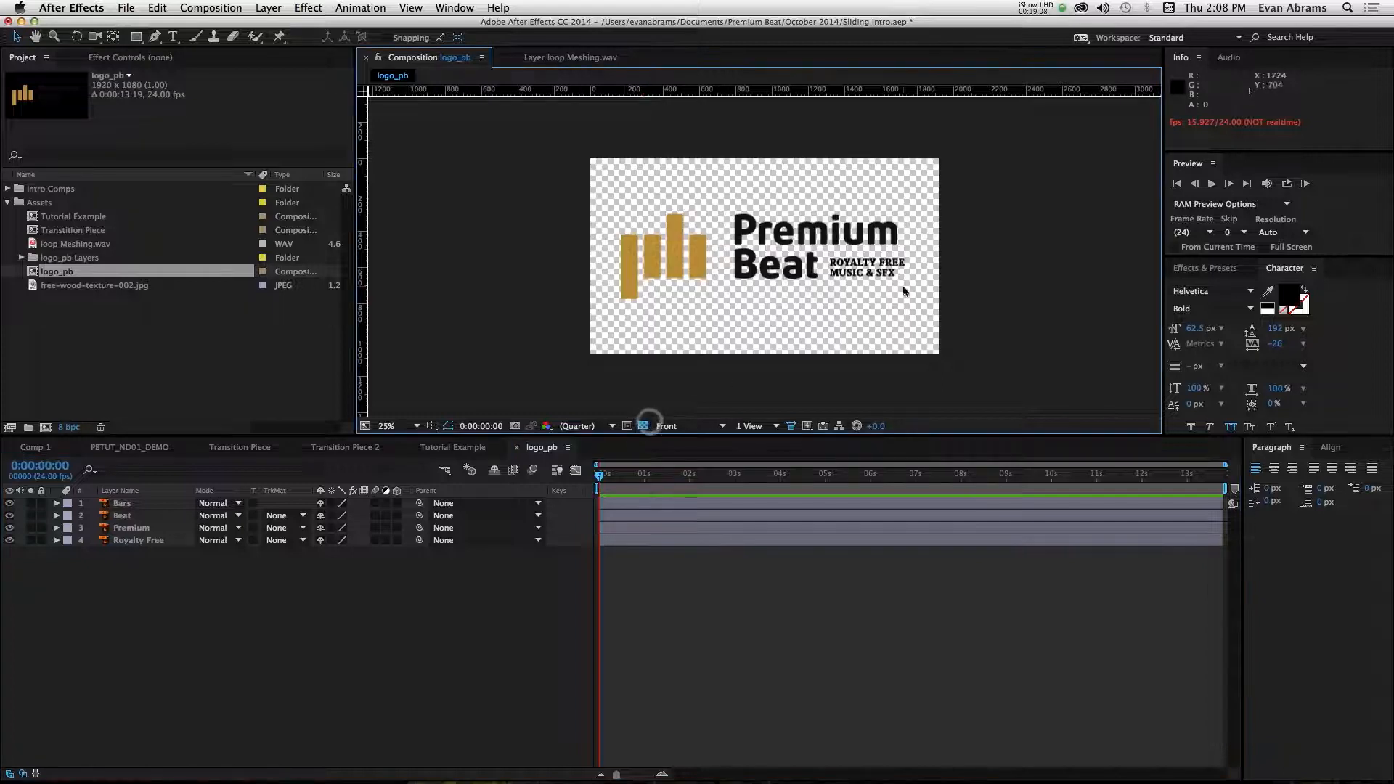
Create shape layers from the Bars, Beat, Premium and Royalty Free vector layers of the logo.
{"action": "left_click", "coordinate": [793, 273]}
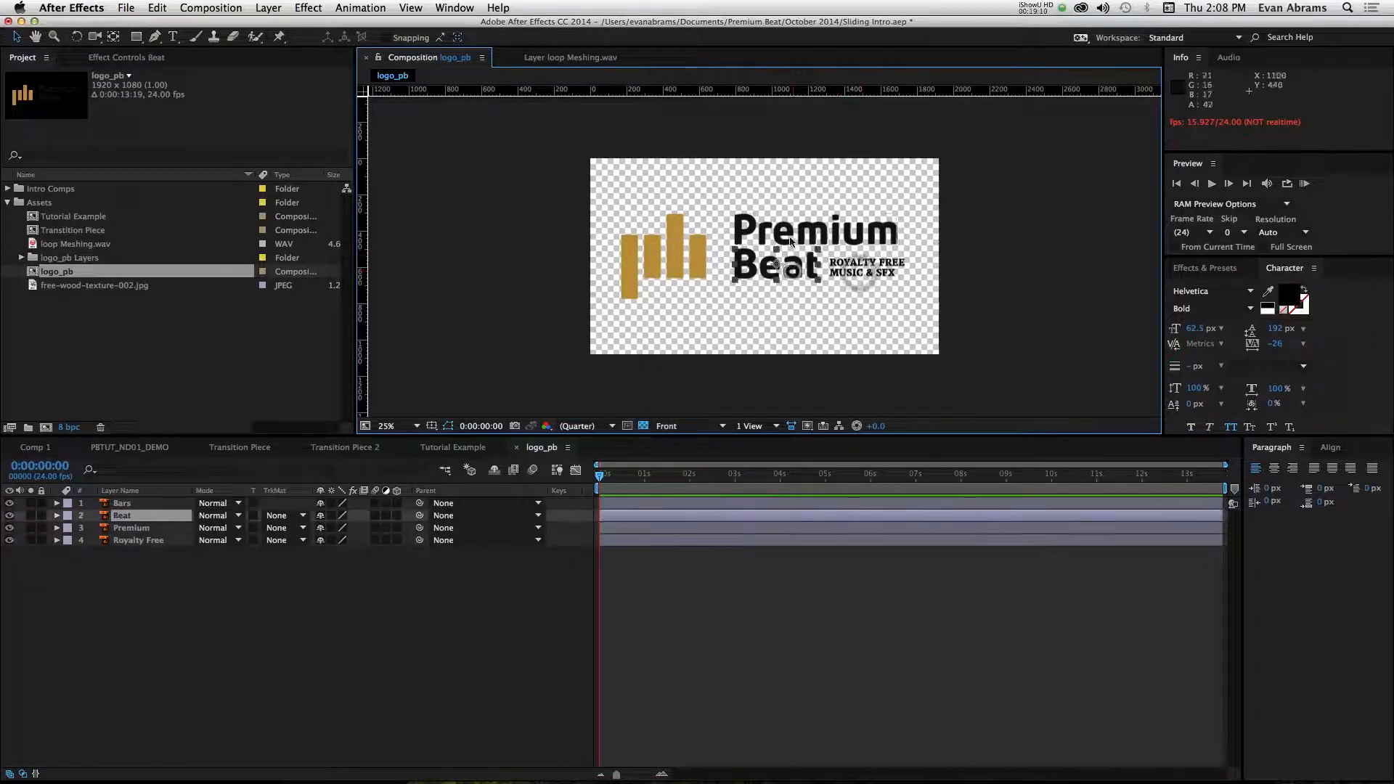
{"action": "left_click", "coordinate": [753, 242], "text": "shift"}
{"action": "left_click", "coordinate": [878, 267], "text": "shift"}
{"action": "left_click", "coordinate": [614, 252], "text": "shift"}
{"action": "left_click", "coordinate": [683, 249], "text": "shift"}
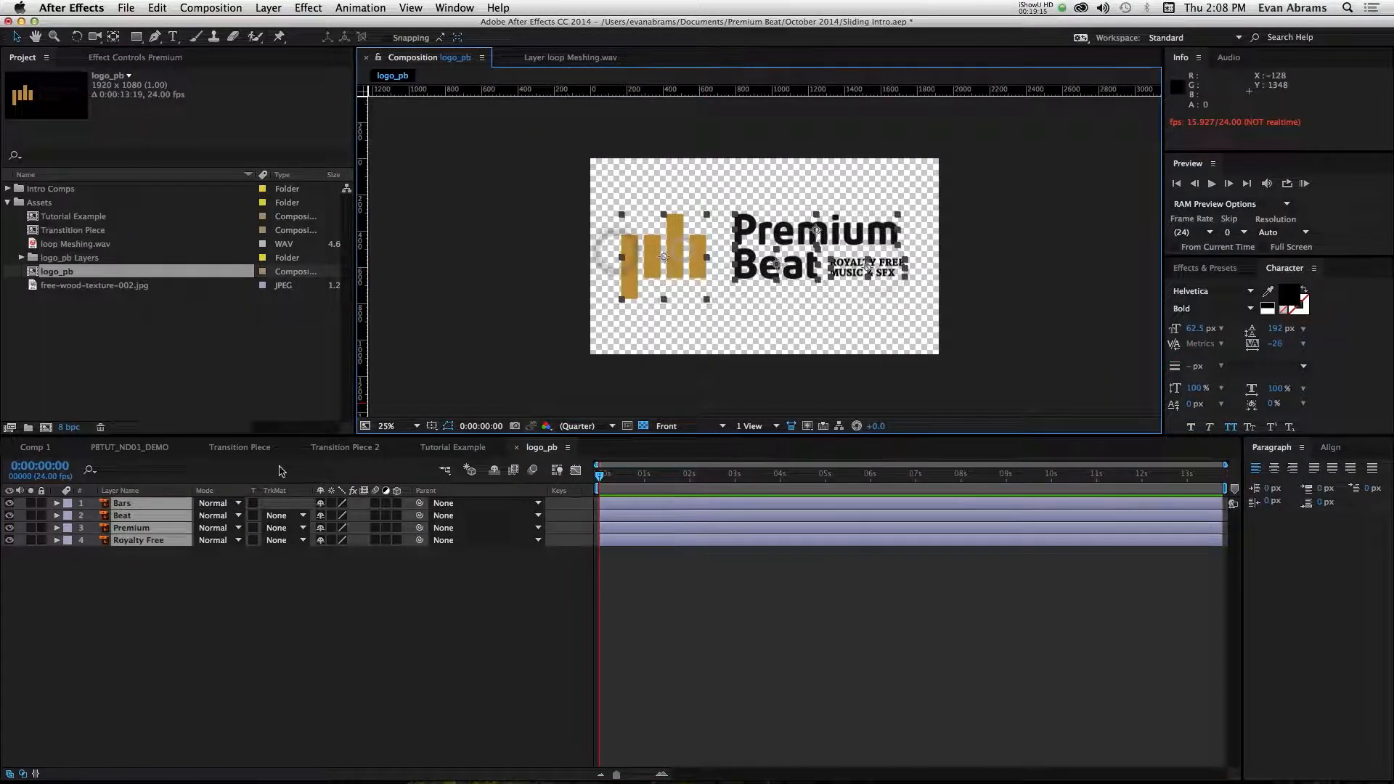
{"action": "key", "text": "period"}
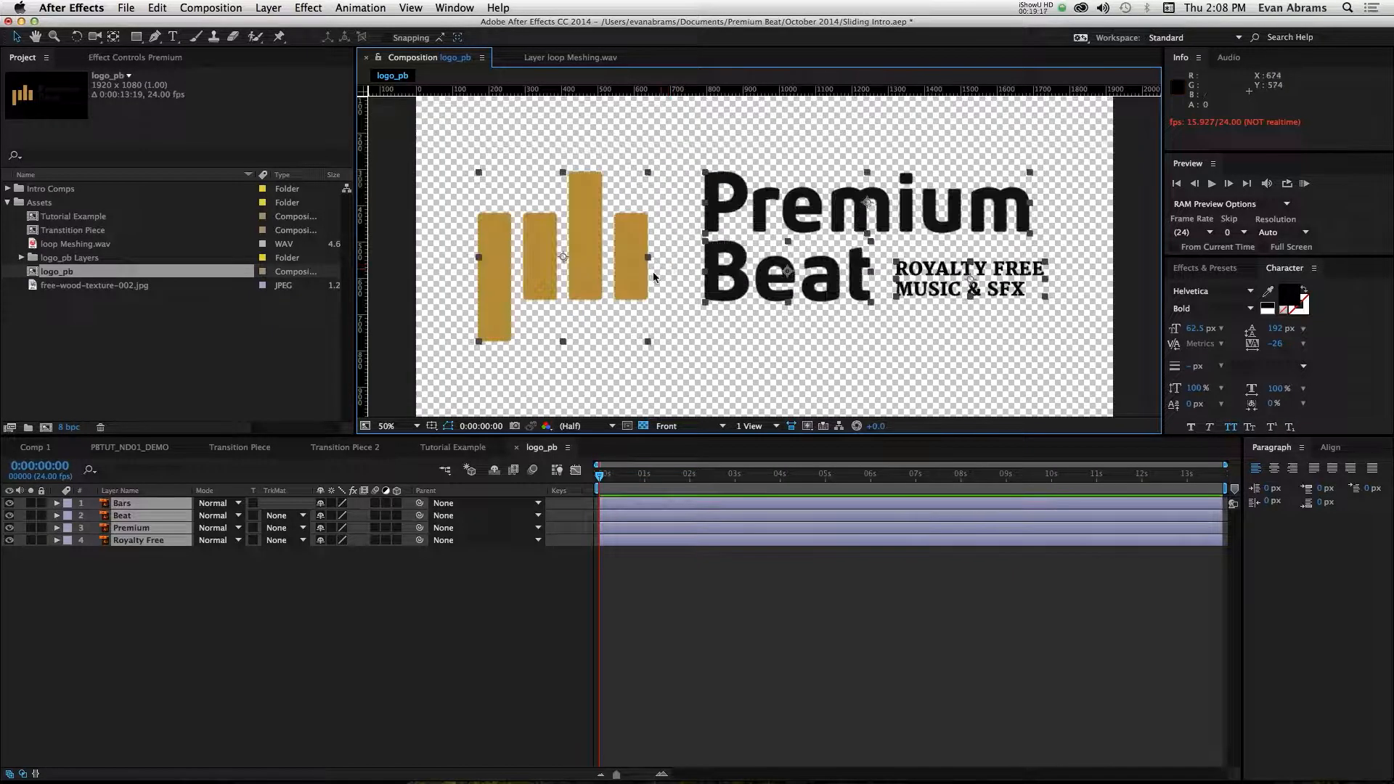
{"action": "right_click", "coordinate": [145, 516]}
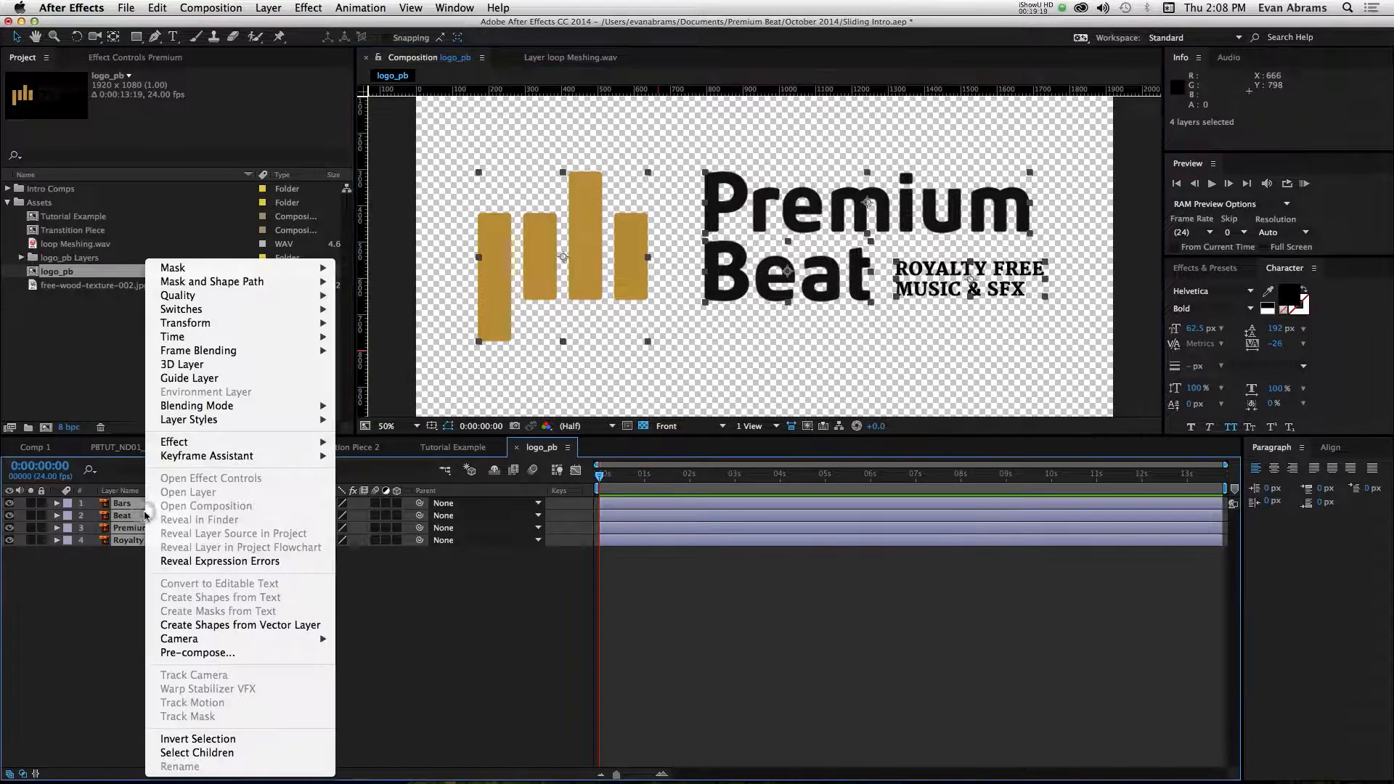
{"action": "left_click", "coordinate": [194, 623]}
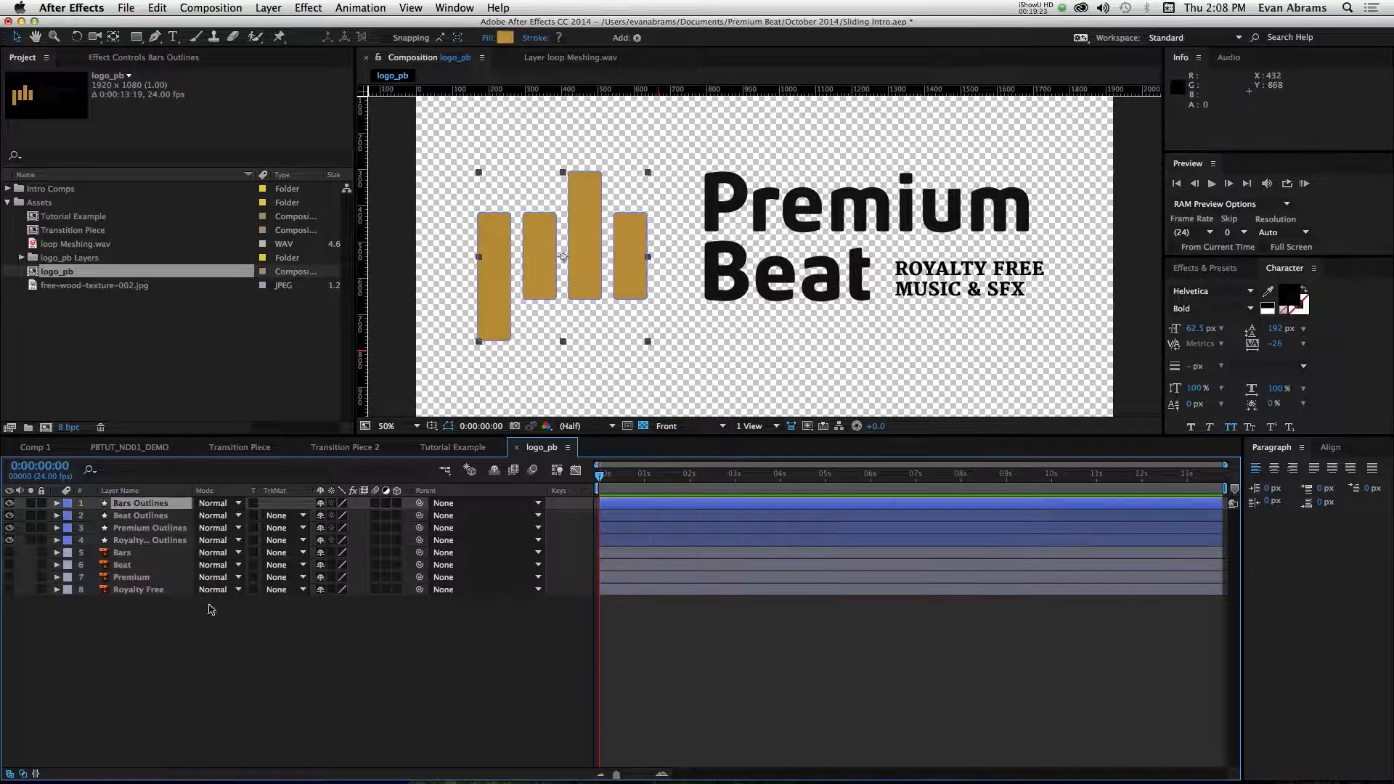
Examine the Bars, Premium, Beat and Royalty Free outline shapes alongside the original vector layers.
{"action": "left_click", "coordinate": [122, 553]}
{"action": "left_click", "coordinate": [149, 590], "text": "shift"}
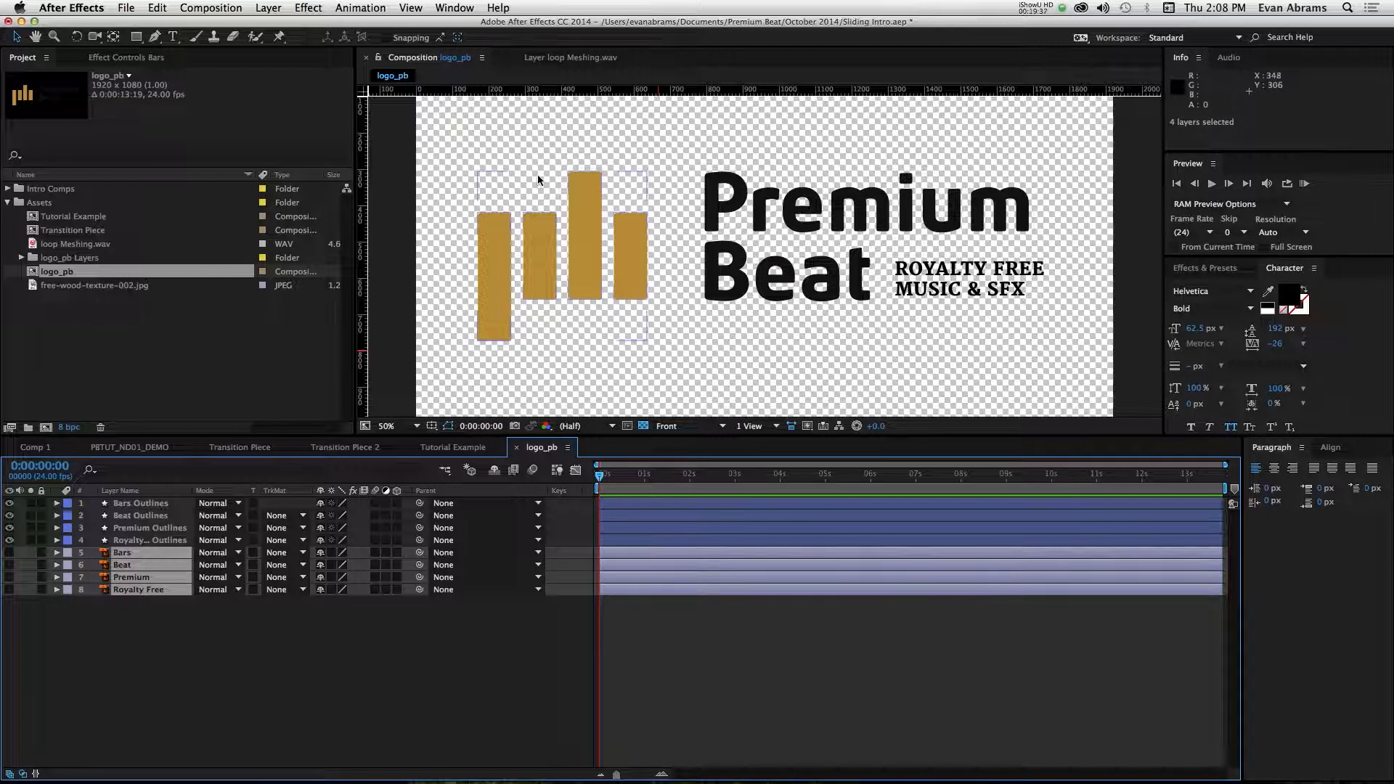
{"action": "left_click", "coordinate": [553, 218]}
{"action": "left_click", "coordinate": [808, 193]}
{"action": "left_click", "coordinate": [790, 279]}
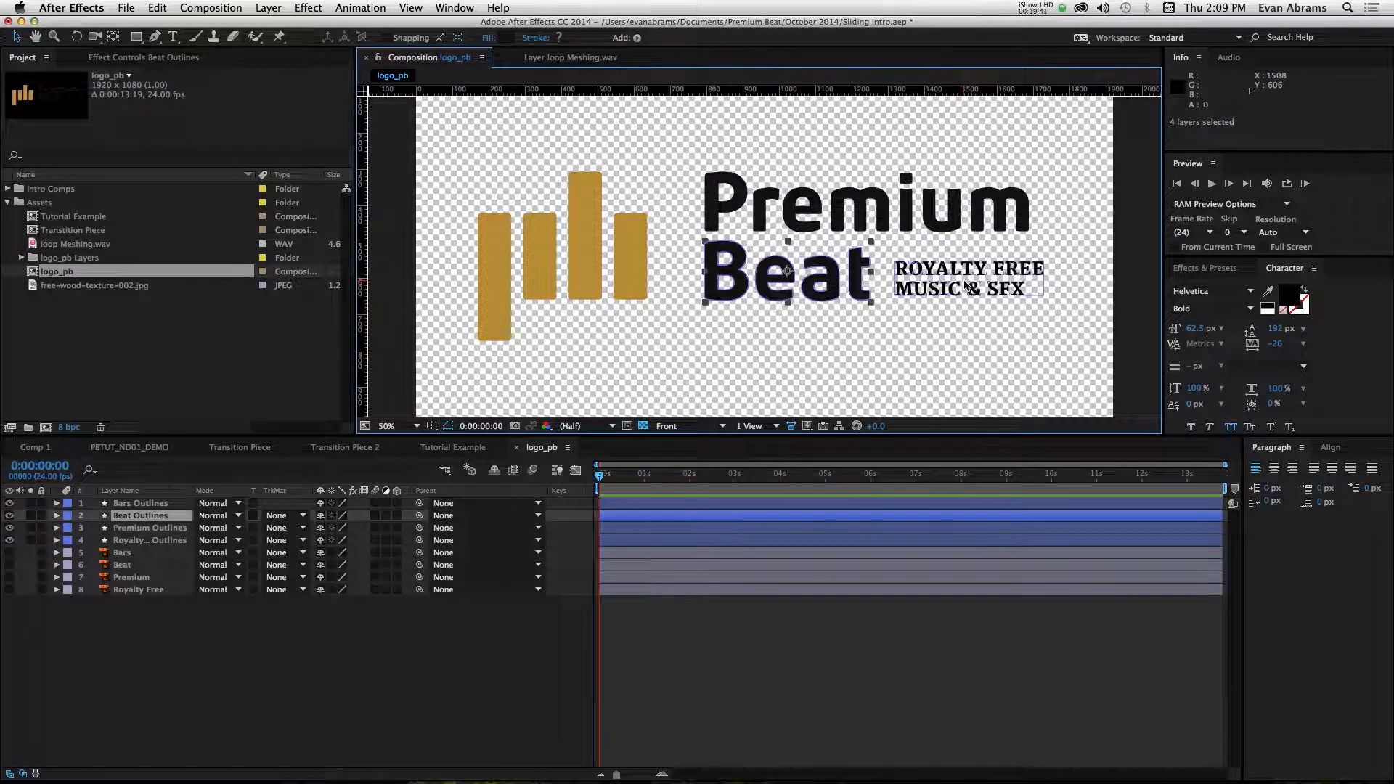
{"action": "left_click", "coordinate": [135, 577]}
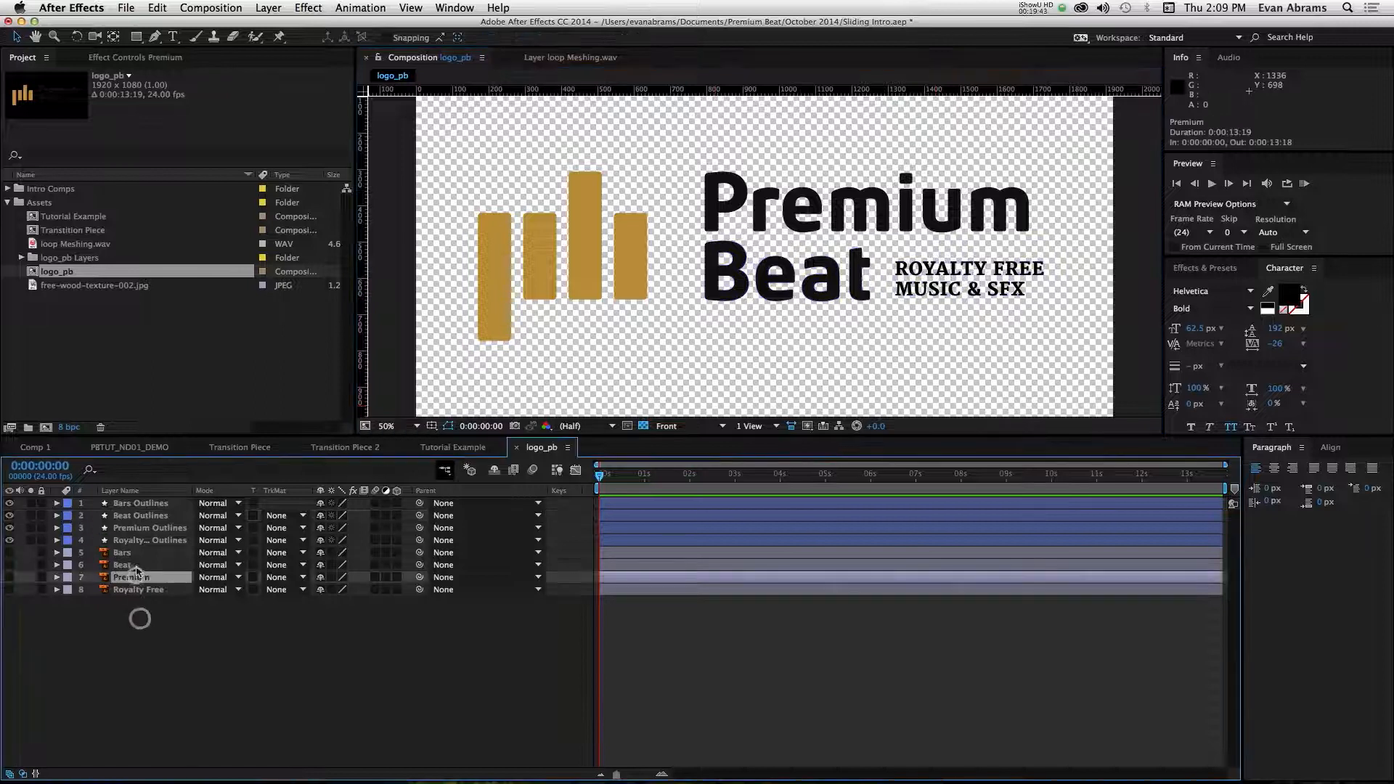
{"action": "left_click", "coordinate": [134, 555]}
{"action": "left_click", "coordinate": [132, 591], "text": "shift"}
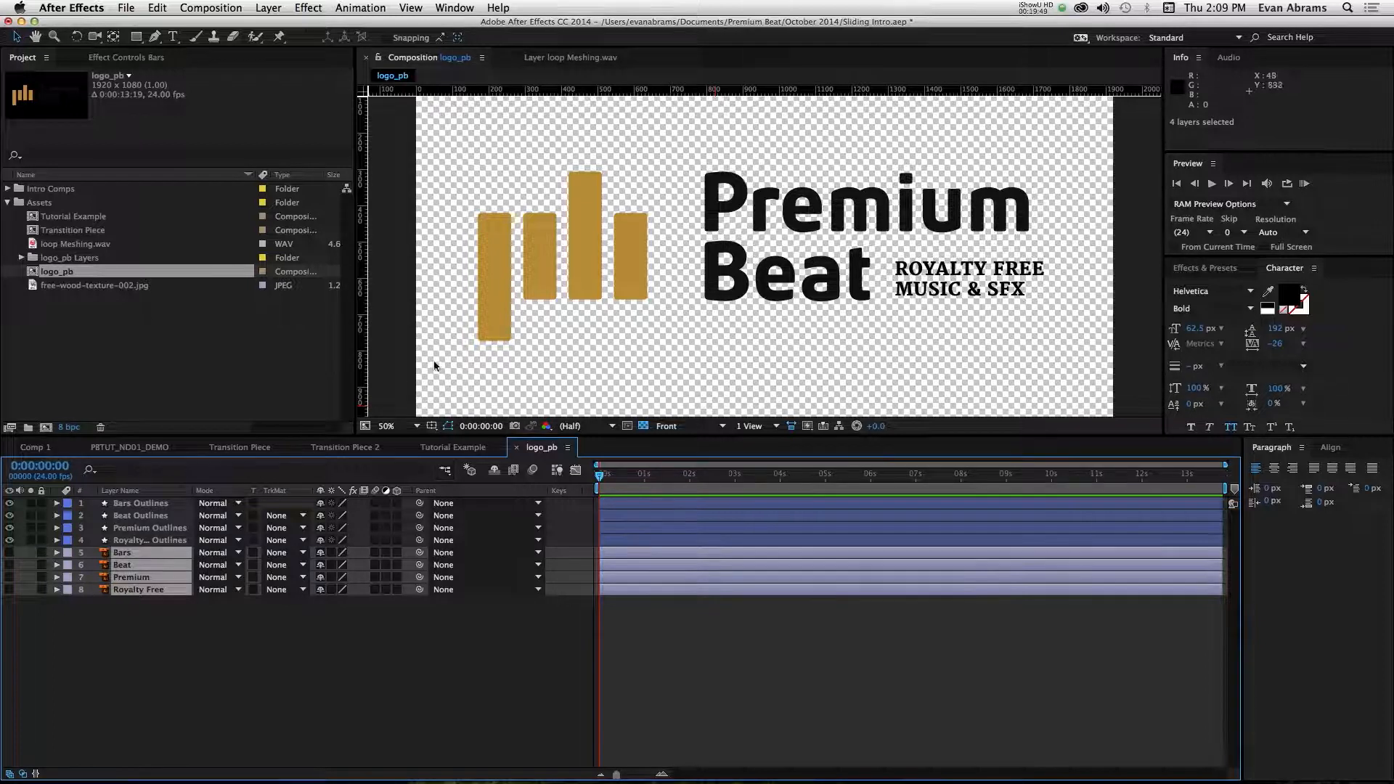
{"action": "left_click", "coordinate": [808, 241]}
{"action": "left_click", "coordinate": [789, 197]}
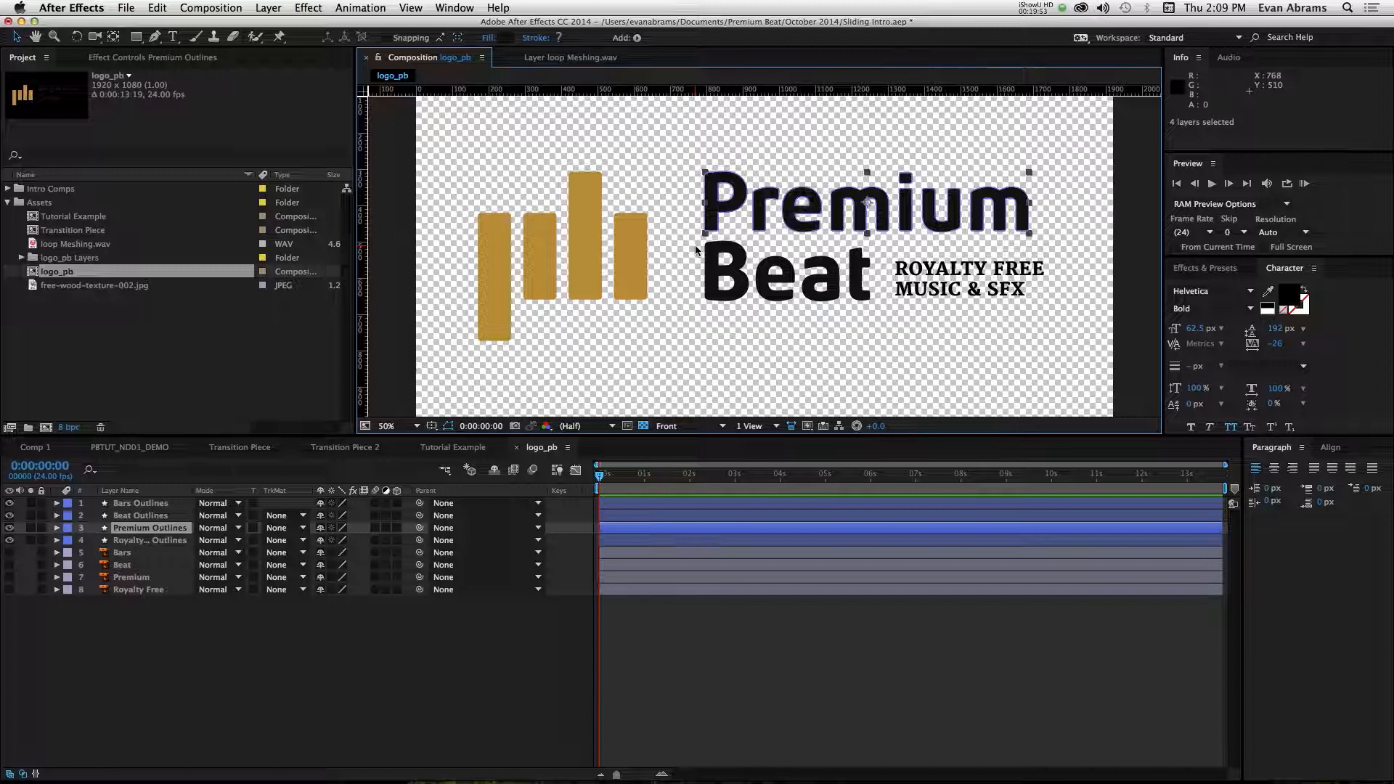
{"action": "left_click", "coordinate": [558, 250]}
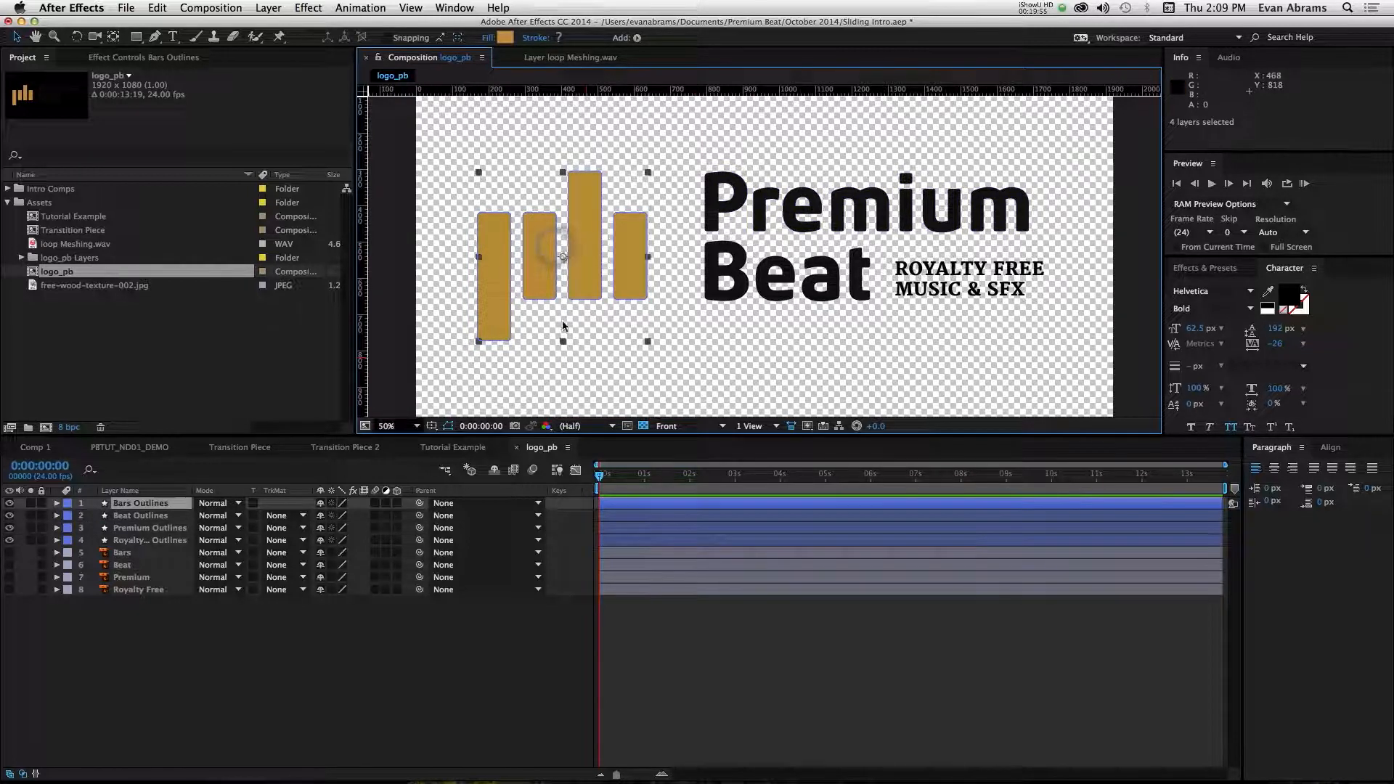
{"action": "left_click", "coordinate": [809, 245]}
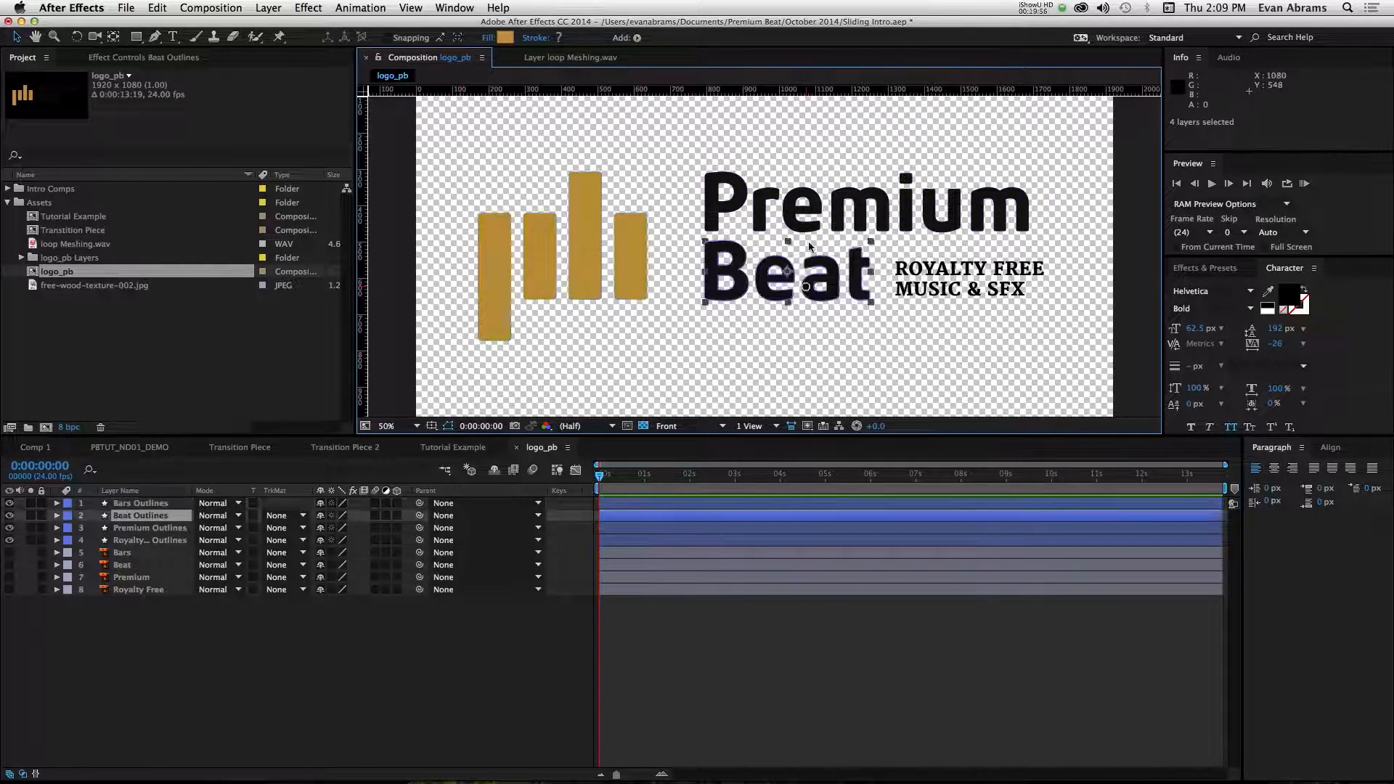
{"action": "left_click", "coordinate": [799, 199]}
{"action": "left_click", "coordinate": [907, 265]}
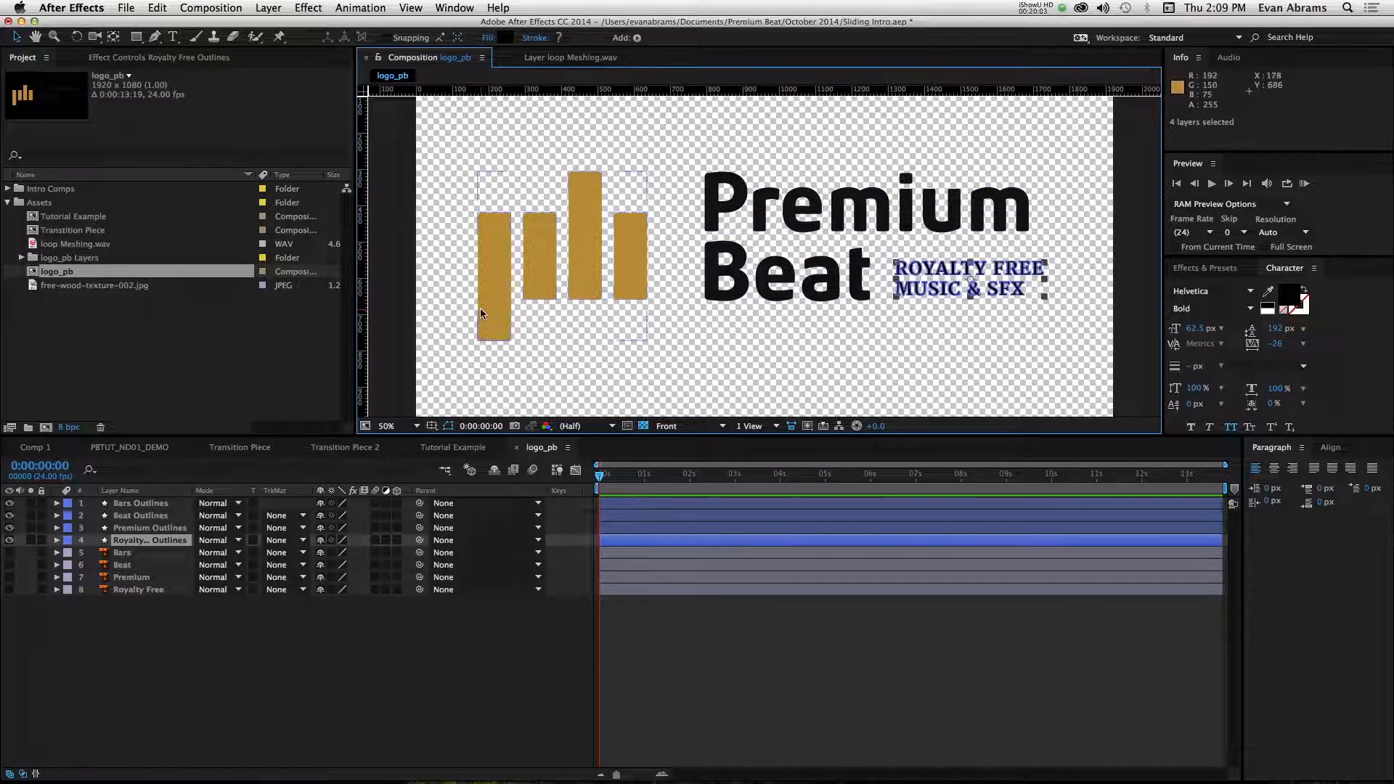
{"action": "left_click", "coordinate": [494, 291]}
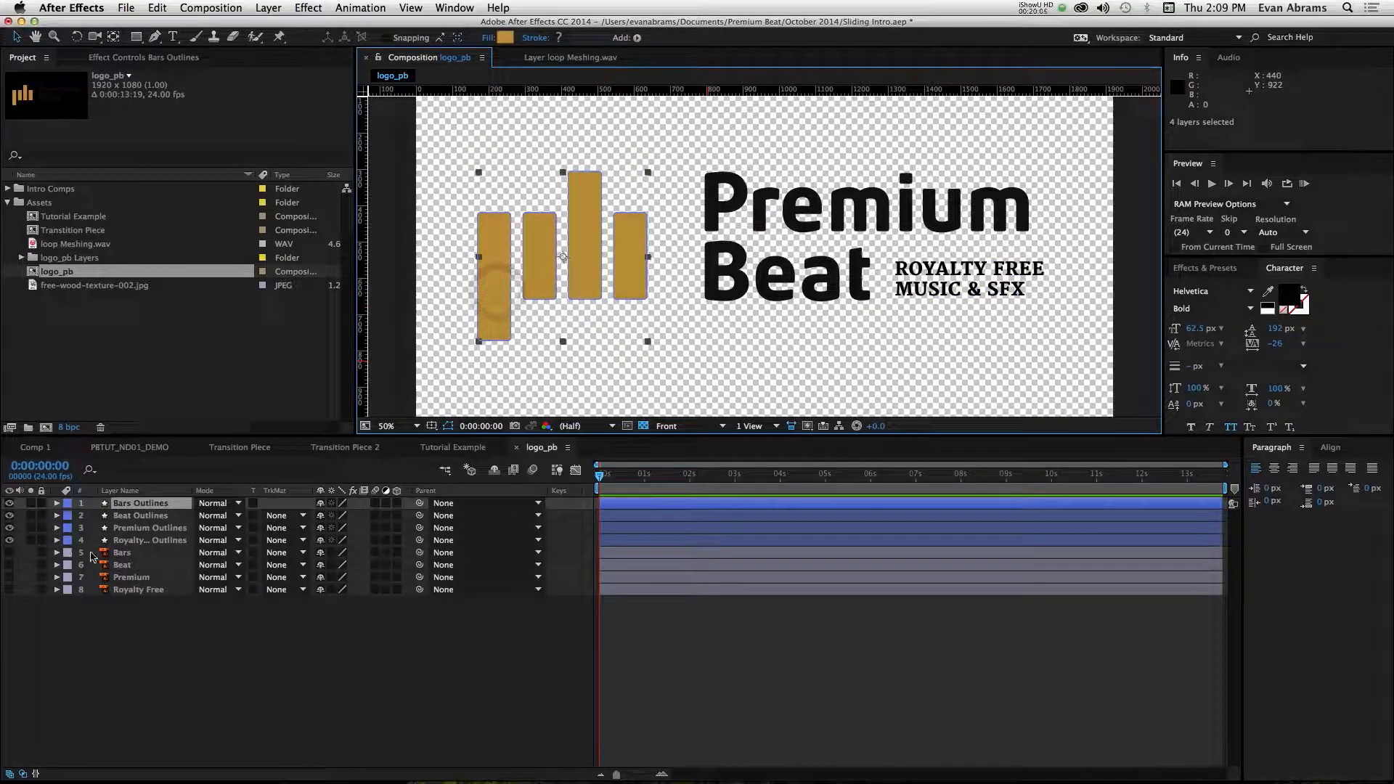
Delete the four original vector layers from logo_pb and the logo_pb Layers folder from the project.
{"action": "left_click", "coordinate": [121, 553]}
{"action": "left_click", "coordinate": [131, 588], "text": "shift"}
{"action": "key", "text": "Delete"}
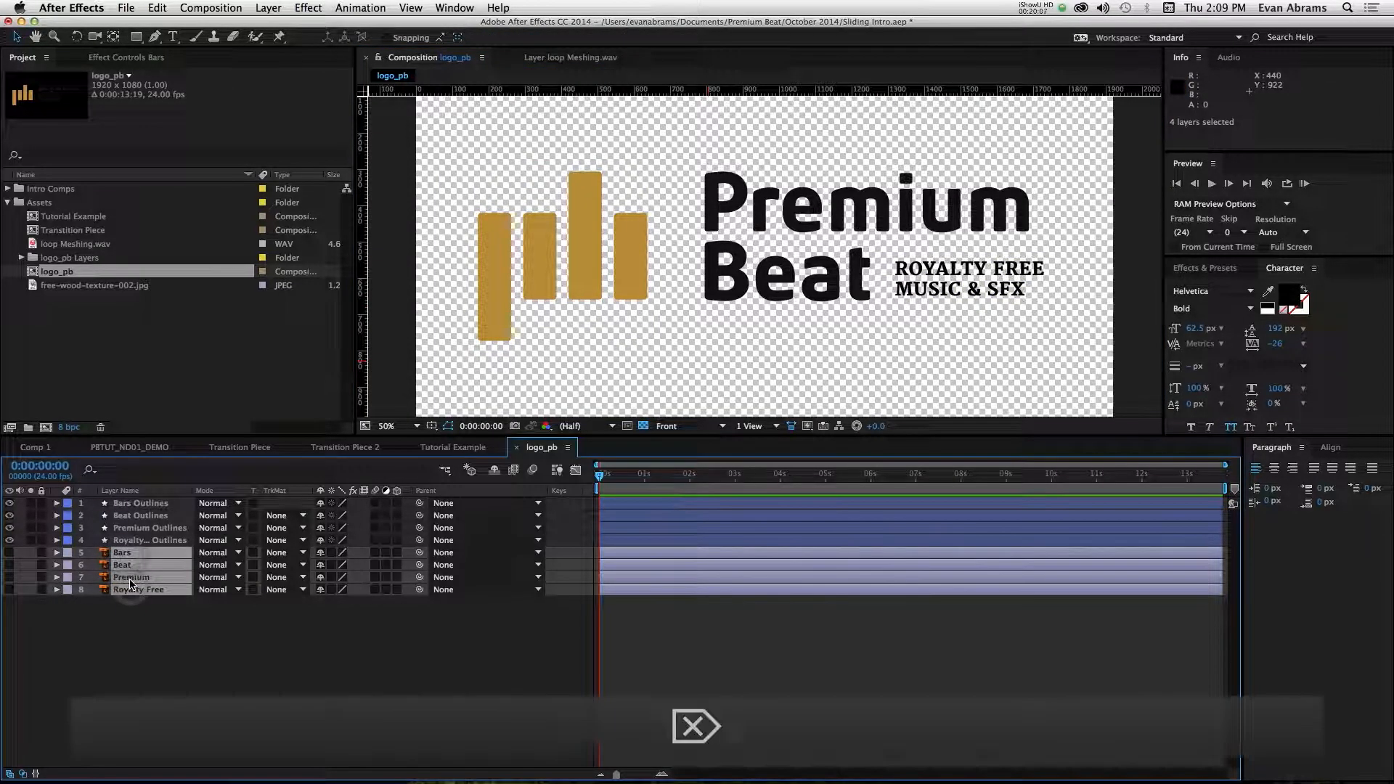
{"action": "left_click", "coordinate": [87, 262]}
{"action": "key", "text": "Delete"}
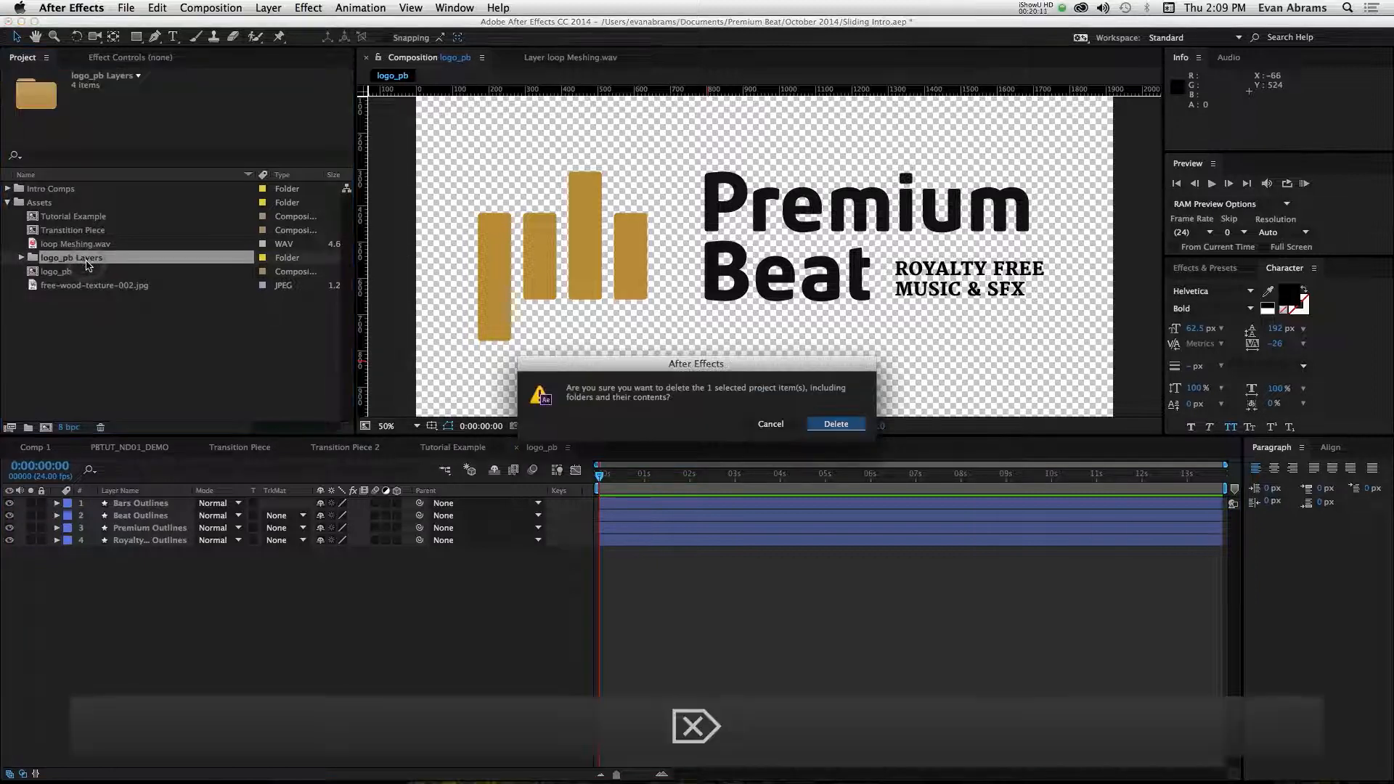
{"action": "left_click", "coordinate": [835, 424]}
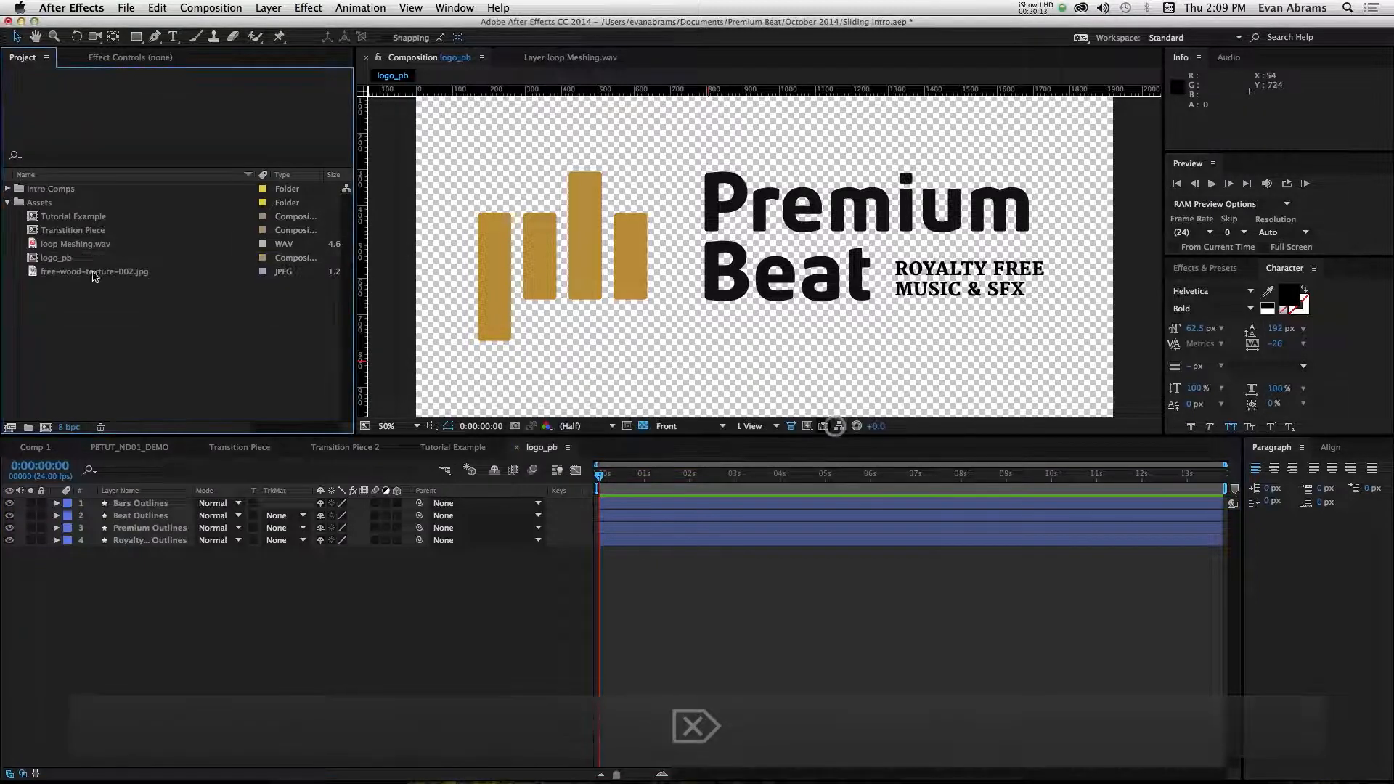
Draw a rectangular mask around the four gold bars on the Bars Outlines layer, leaving a margin on all sides.
{"action": "left_click", "coordinate": [571, 266]}
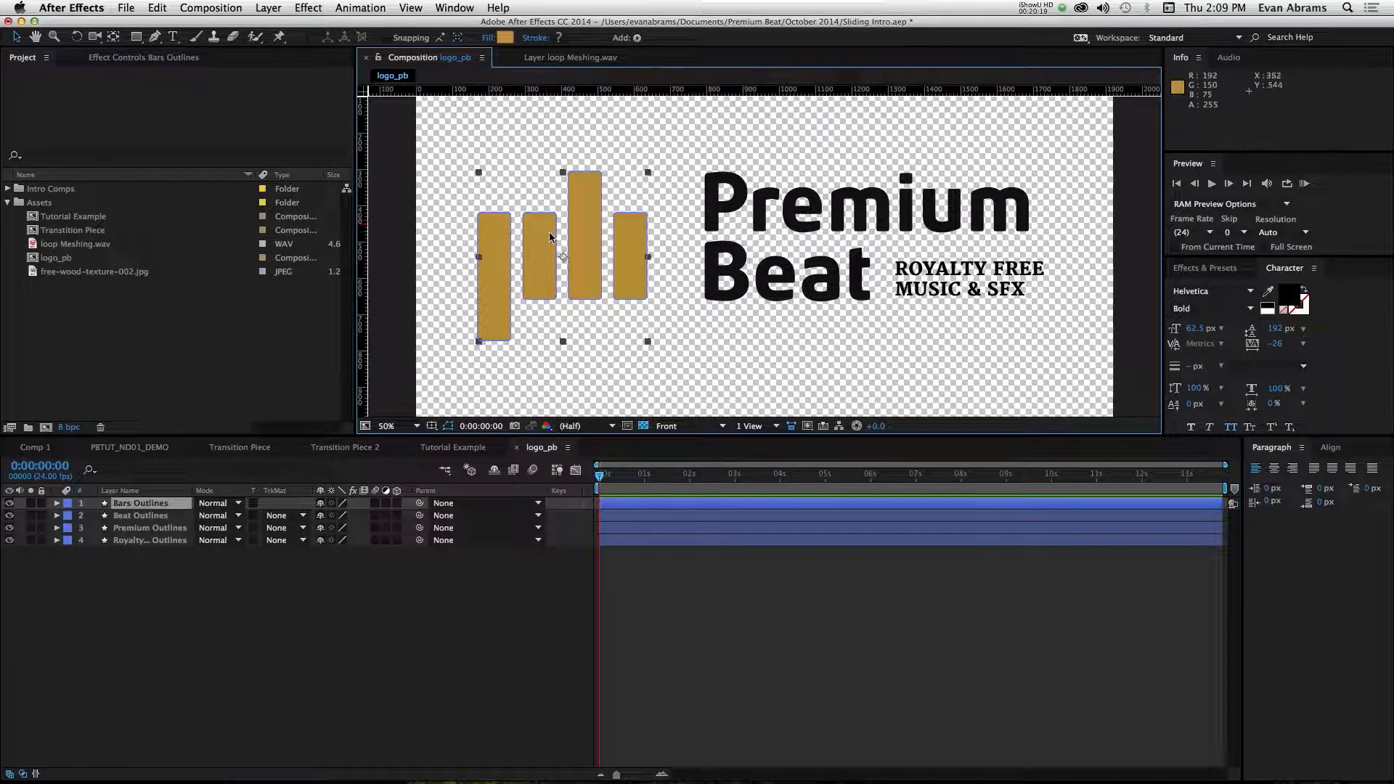
{"action": "left_click", "coordinate": [180, 503]}
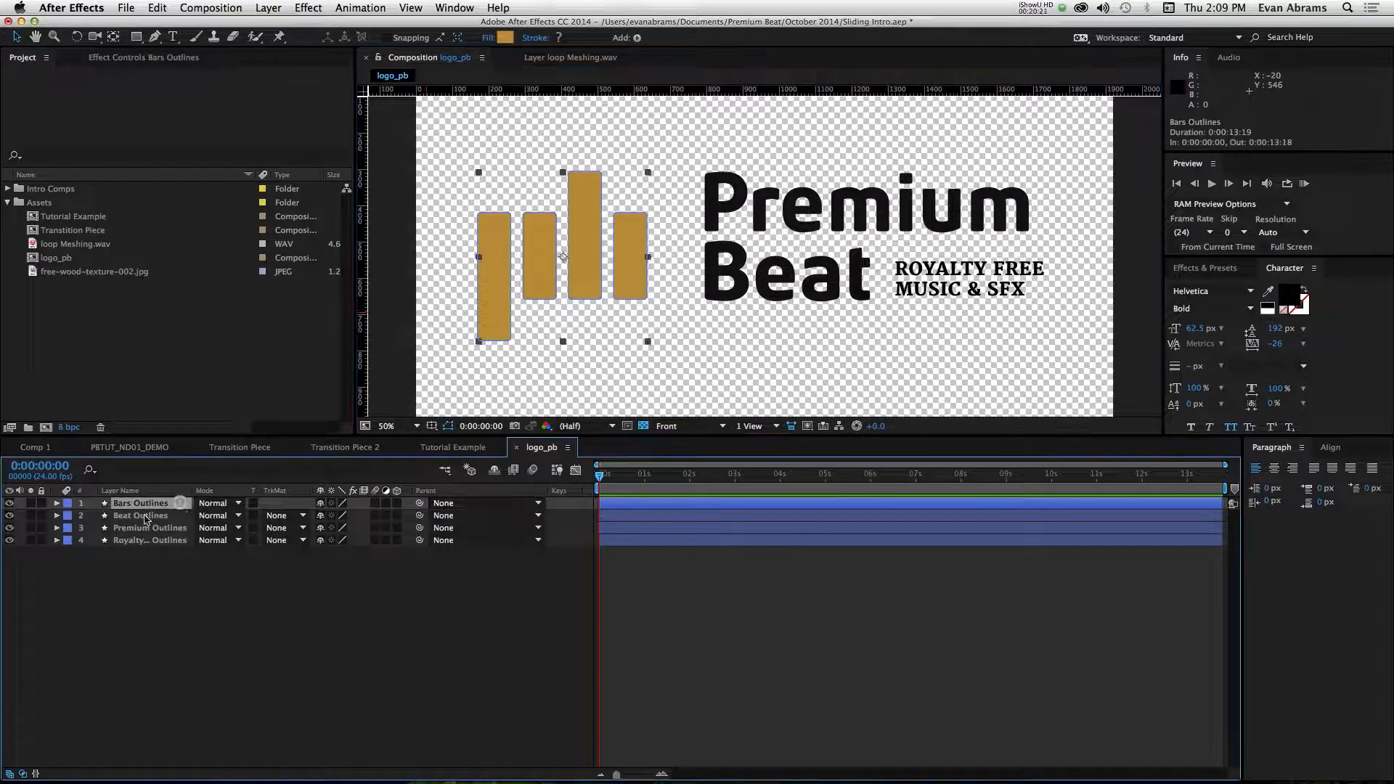
{"action": "left_click", "coordinate": [136, 37]}
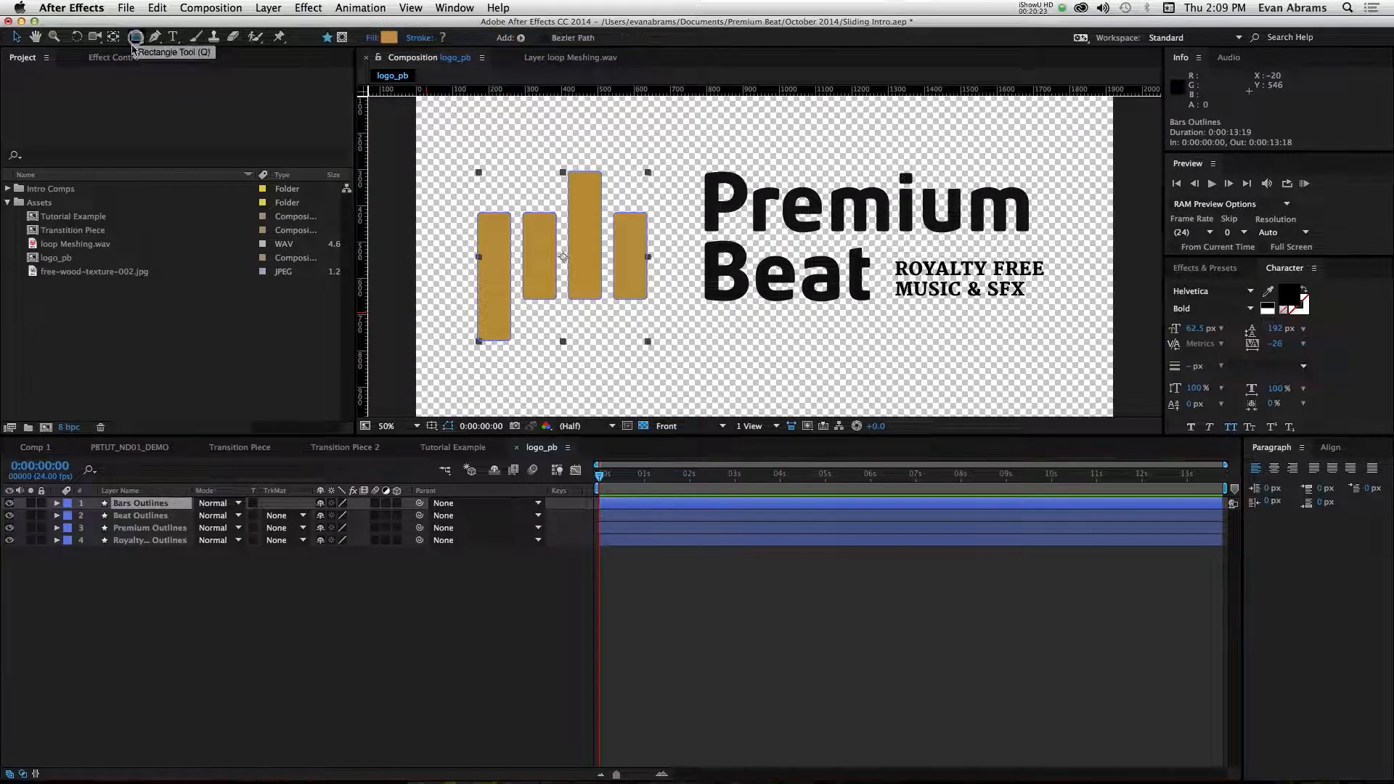
{"action": "left_click", "coordinate": [343, 37]}
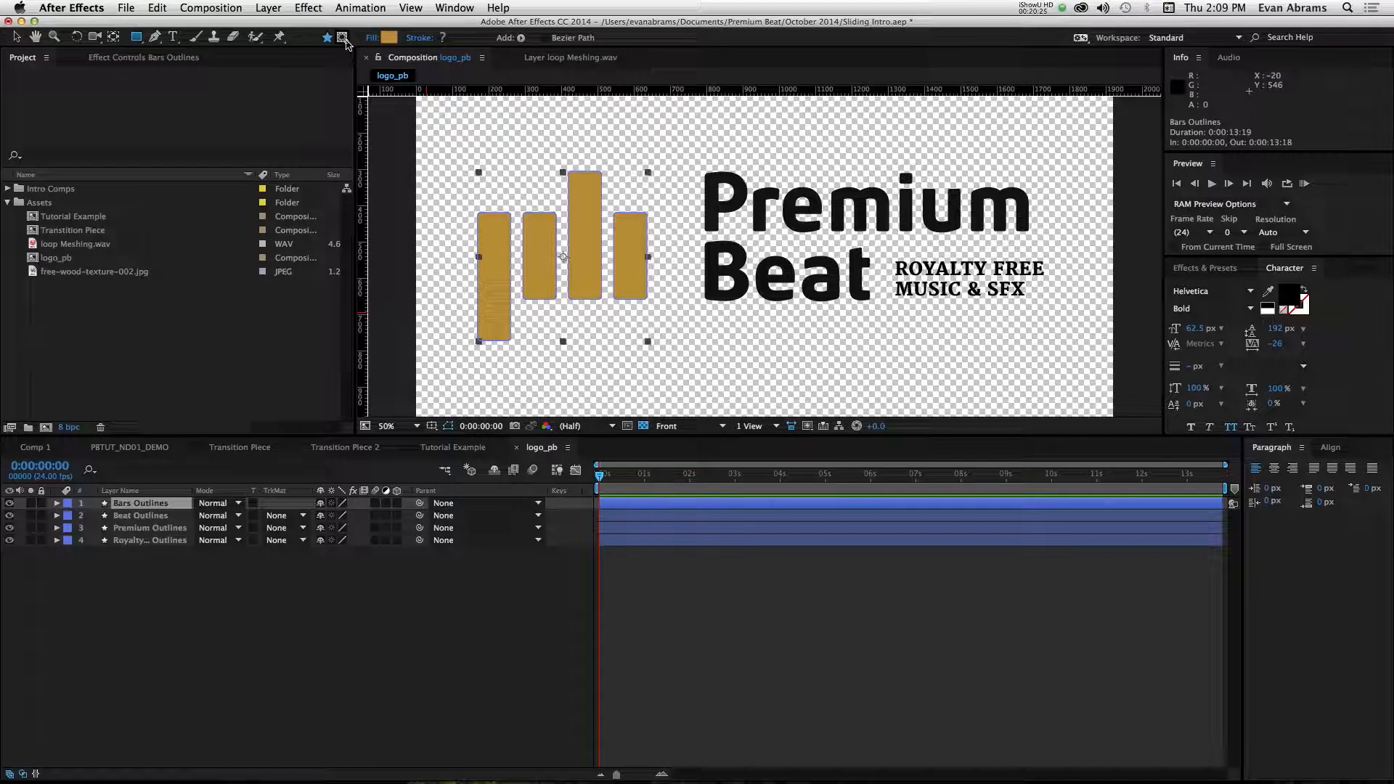
{"action": "left_click_drag", "start_coordinate": [459, 158], "coordinate": [669, 369]}
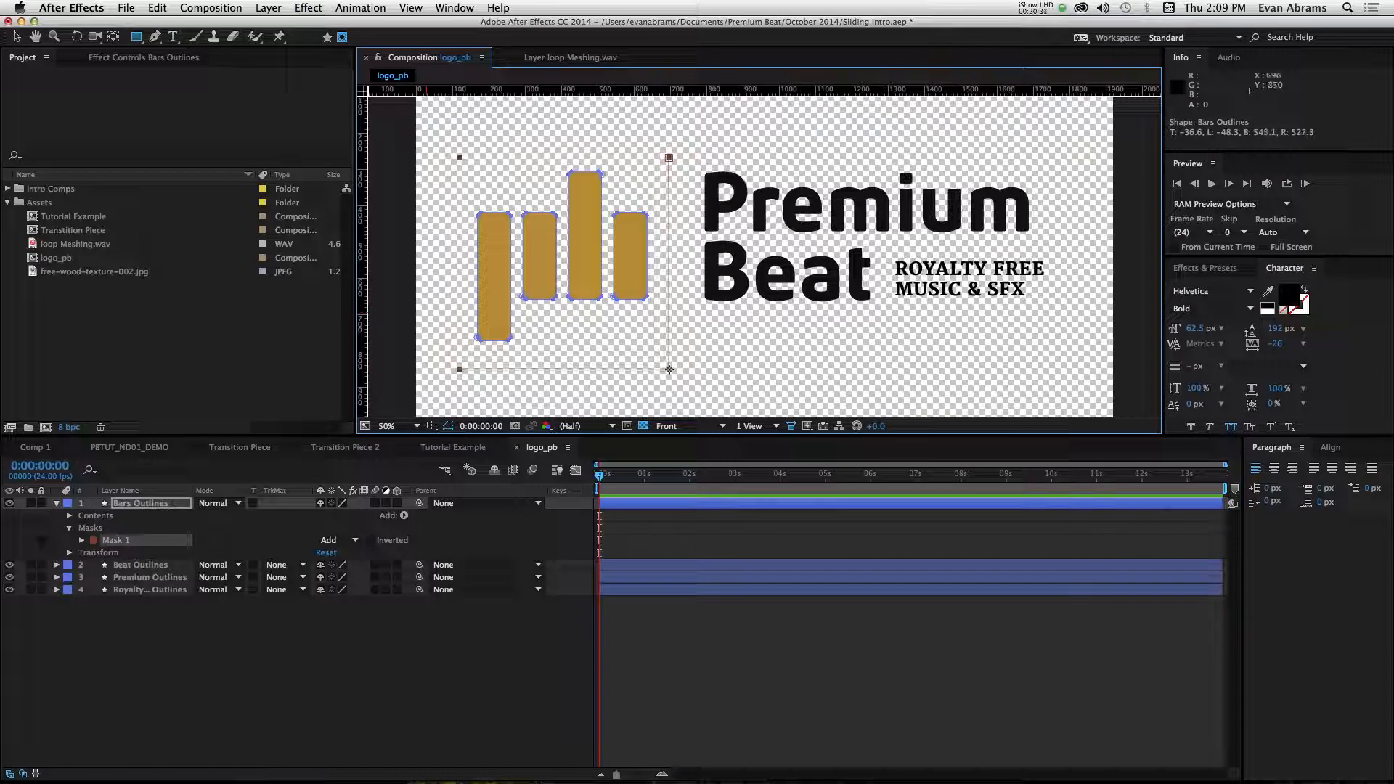
{"action": "left_click", "coordinate": [173, 626]}
Add Position keyframes at 0:00:00:20 to all four bar groups inside Bars Outlines.
{"action": "left_click", "coordinate": [114, 508]}
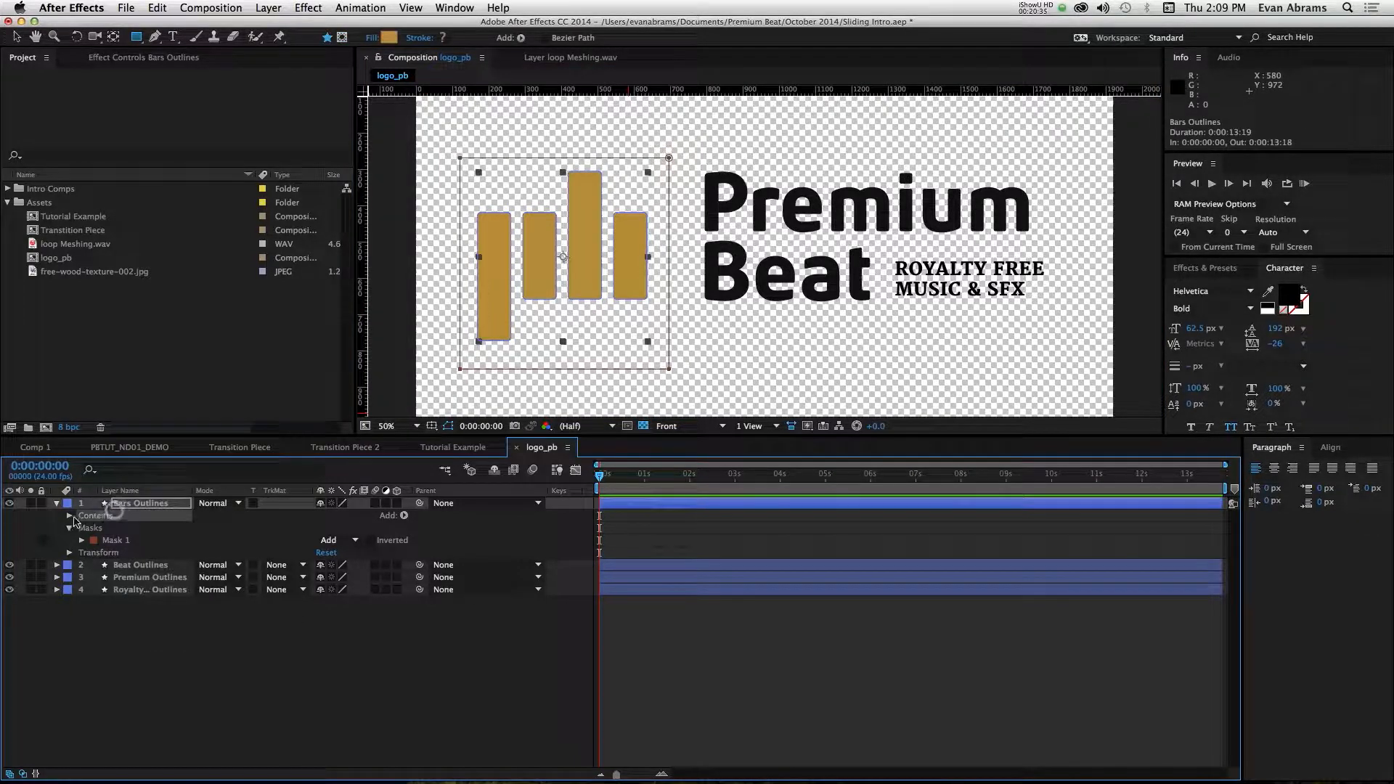
{"action": "left_click", "coordinate": [70, 516]}
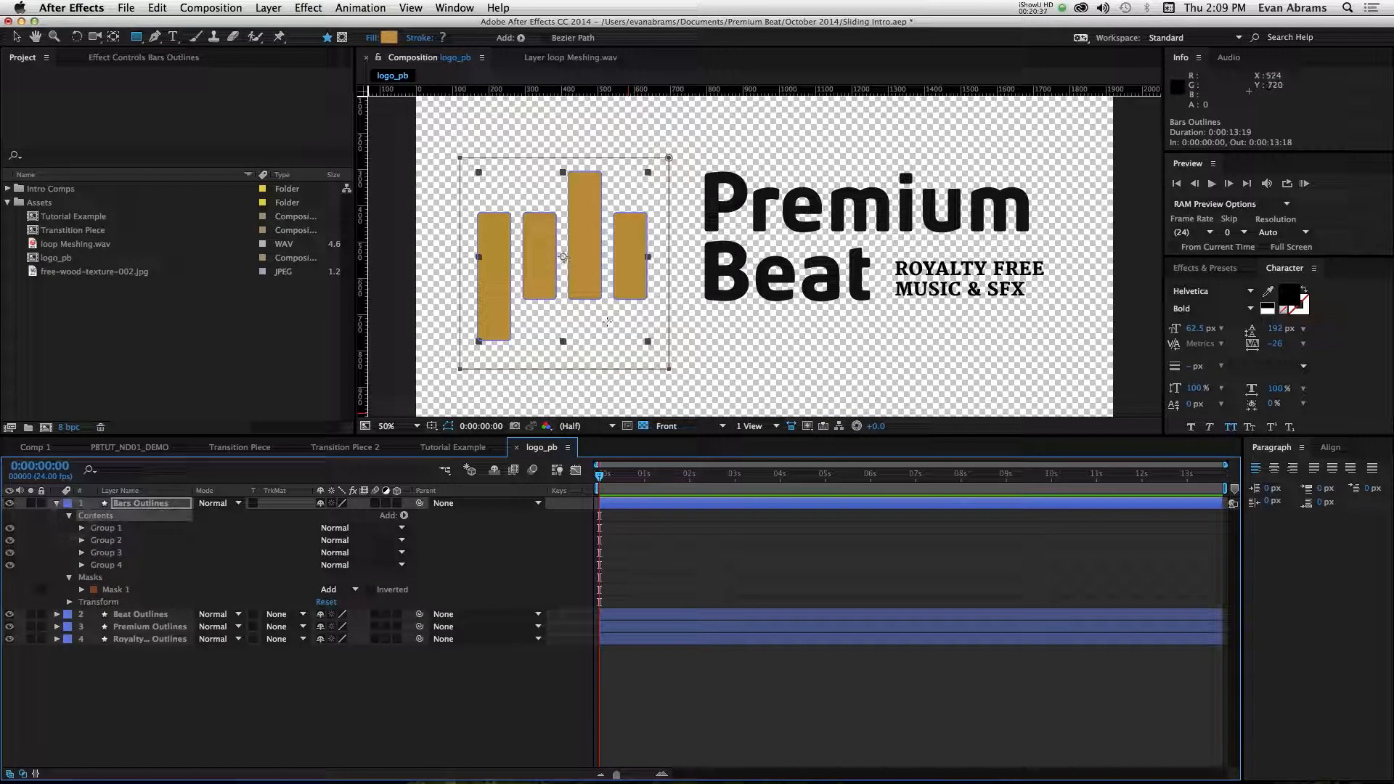
{"action": "key", "text": "v"}
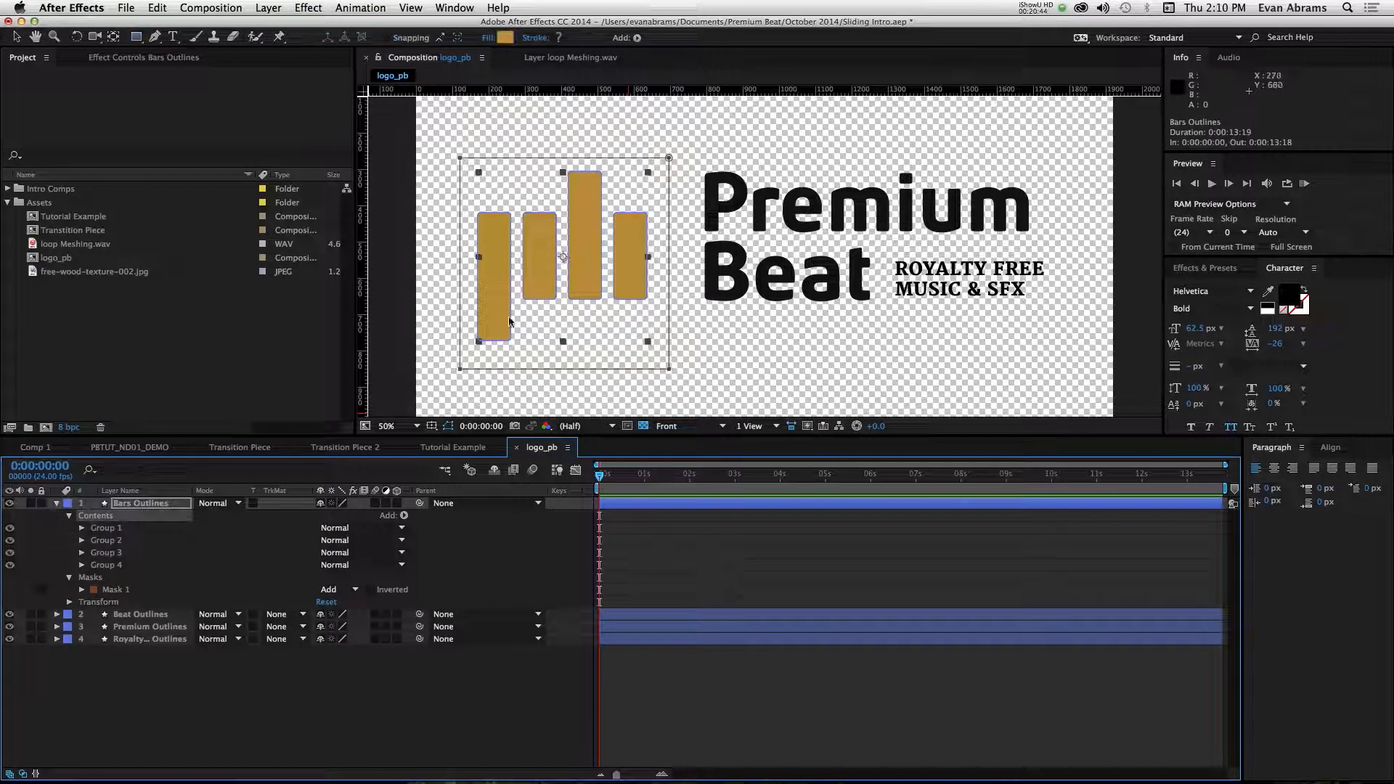
{"action": "left_click", "coordinate": [121, 529]}
{"action": "left_click", "coordinate": [110, 564], "text": "shift"}
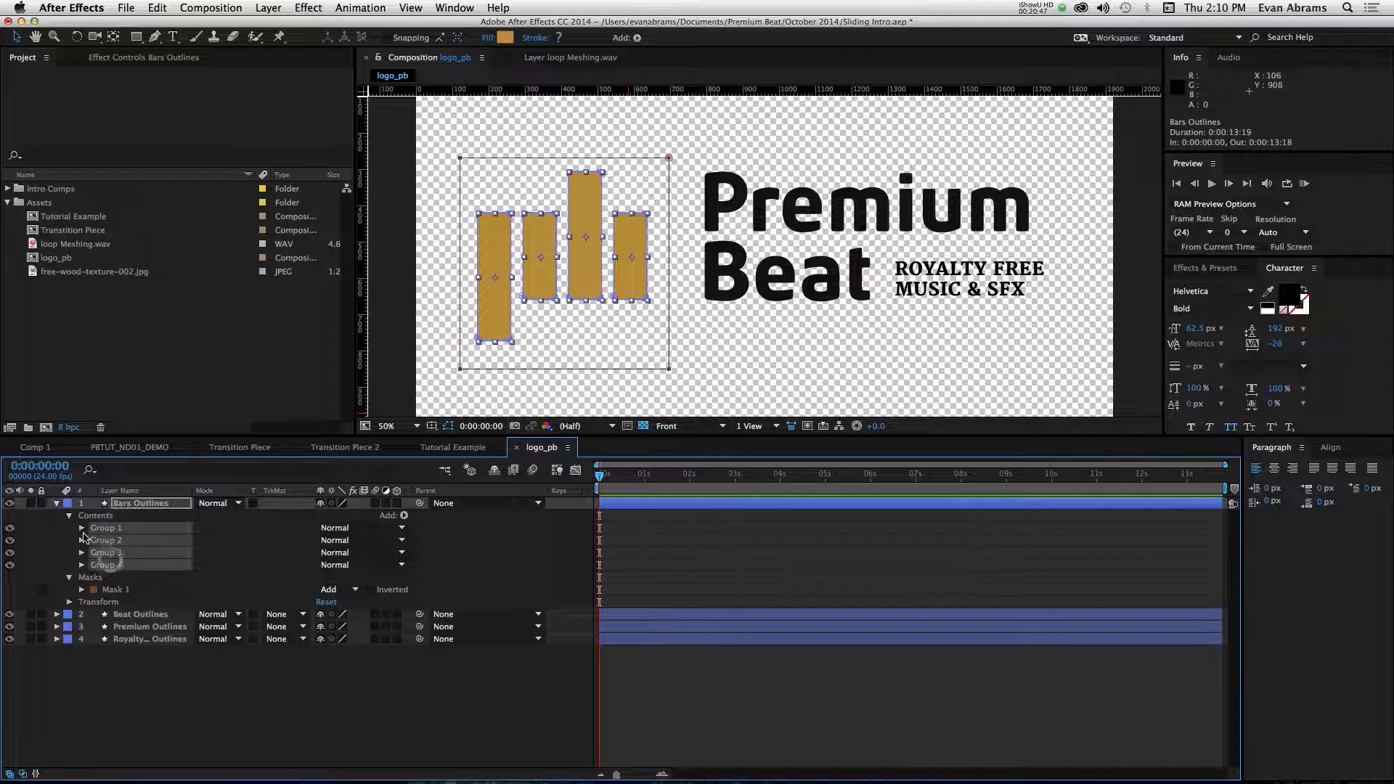
{"action": "left_click", "coordinate": [82, 529]}
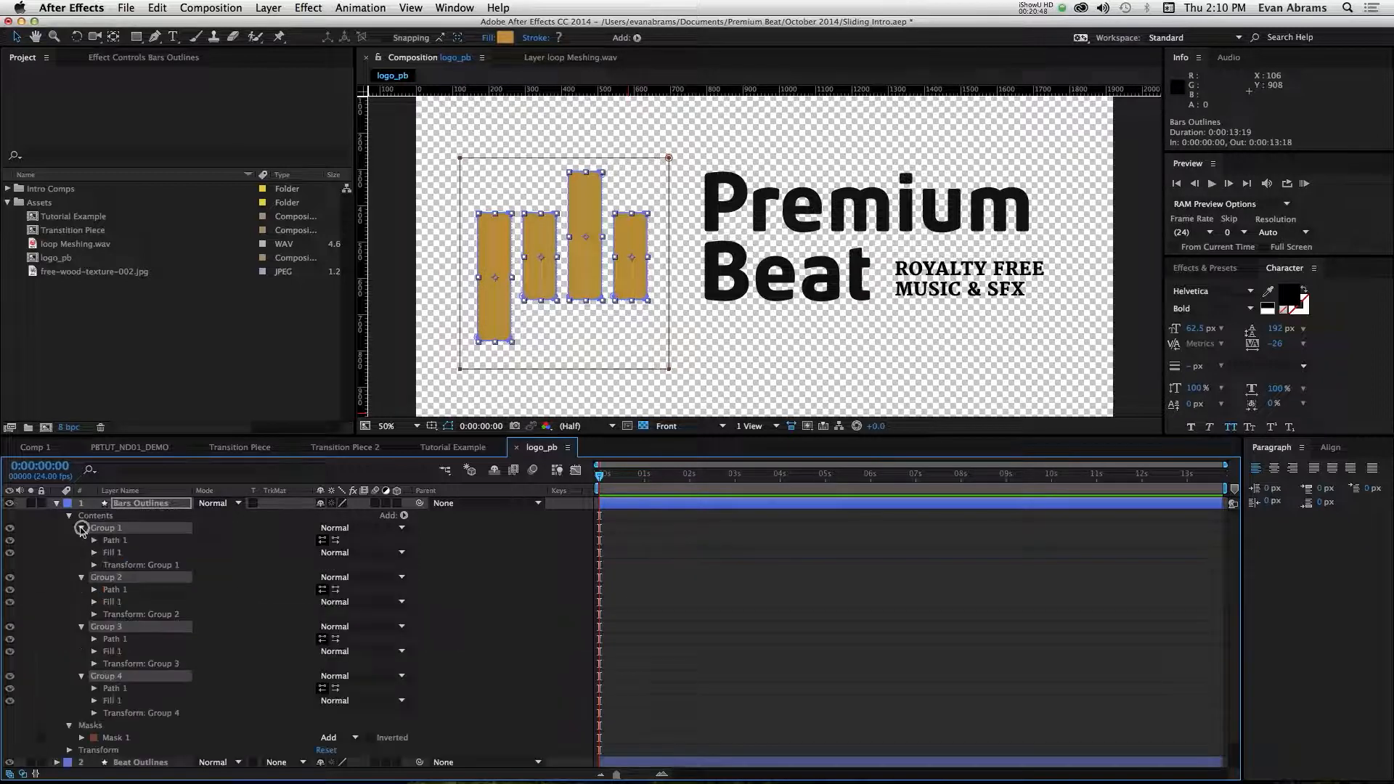
{"action": "left_click", "coordinate": [95, 565]}
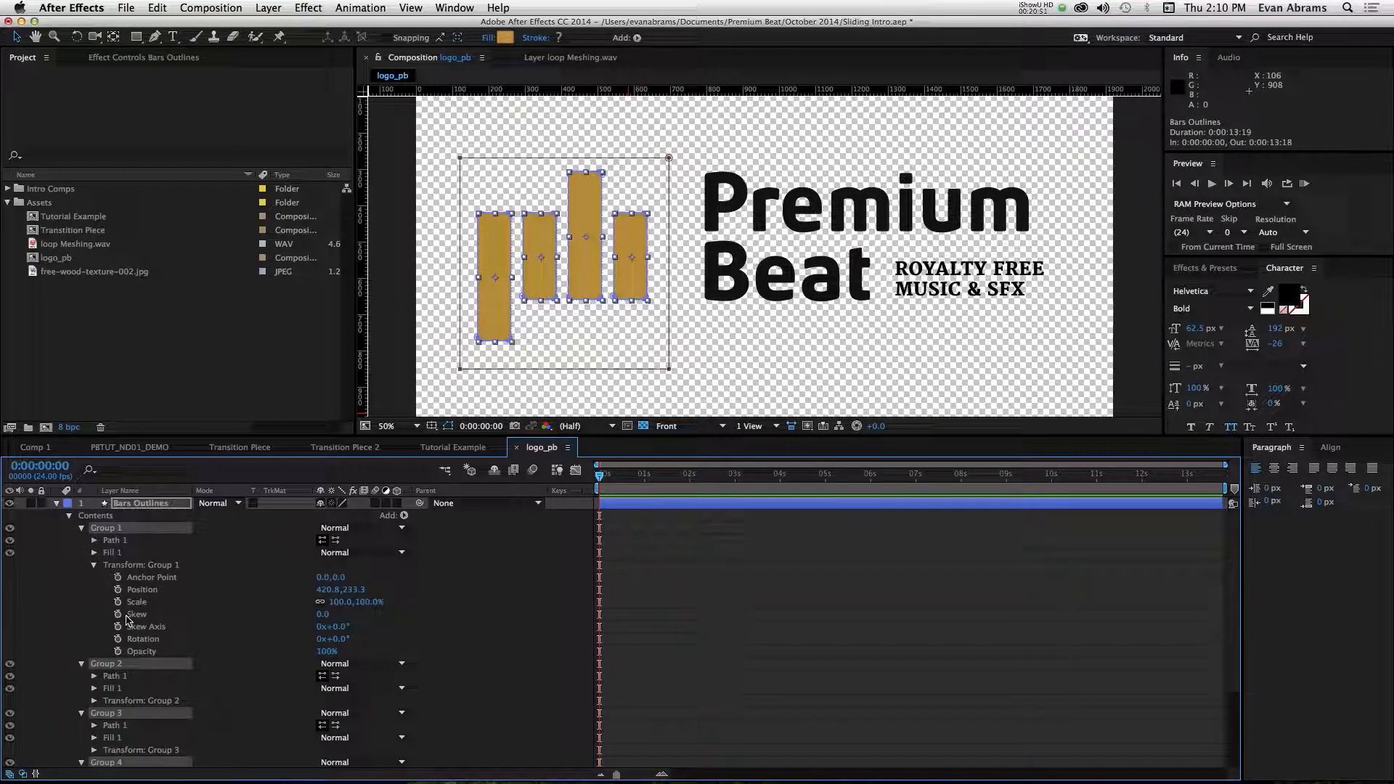
{"action": "key", "text": "shift+Page_Down"}
{"action": "key", "text": "shift+Page_Down"}
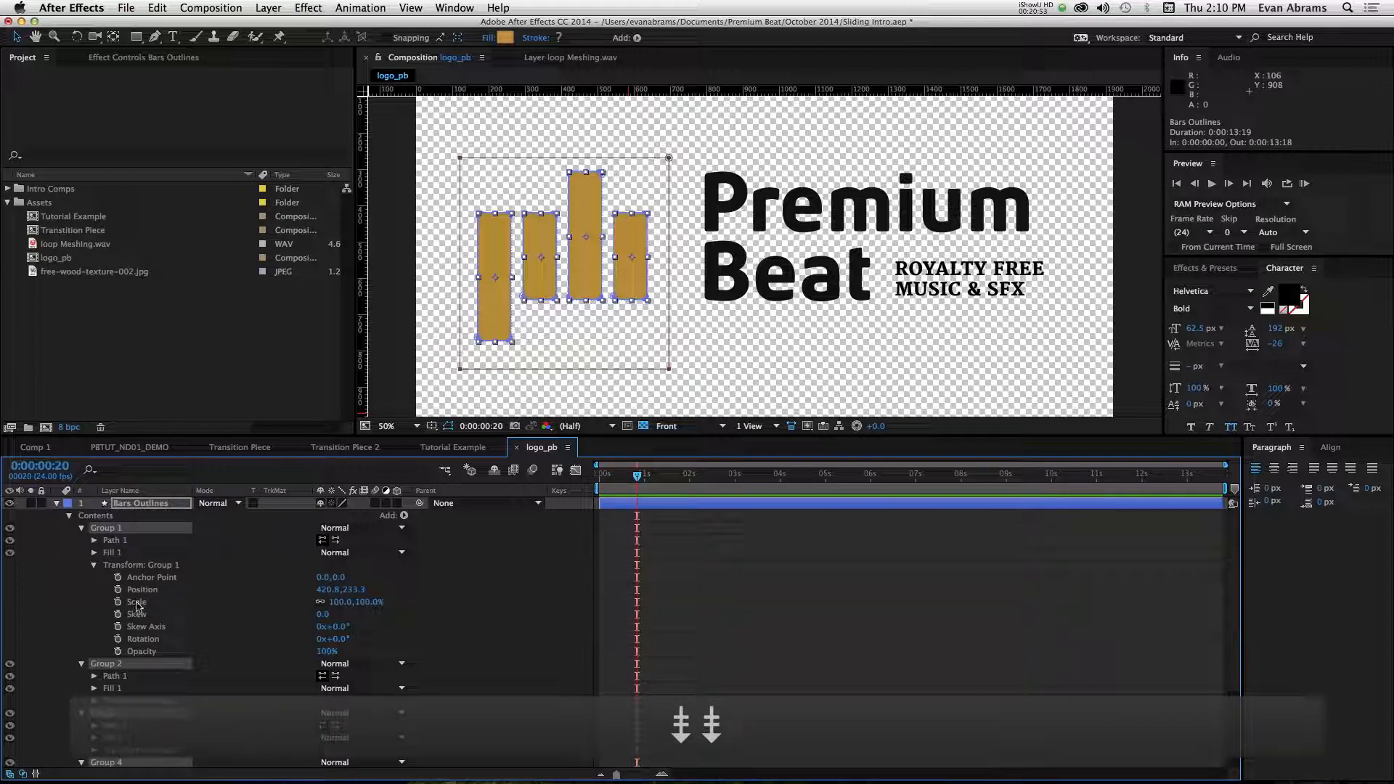
{"action": "left_click", "coordinate": [118, 590]}
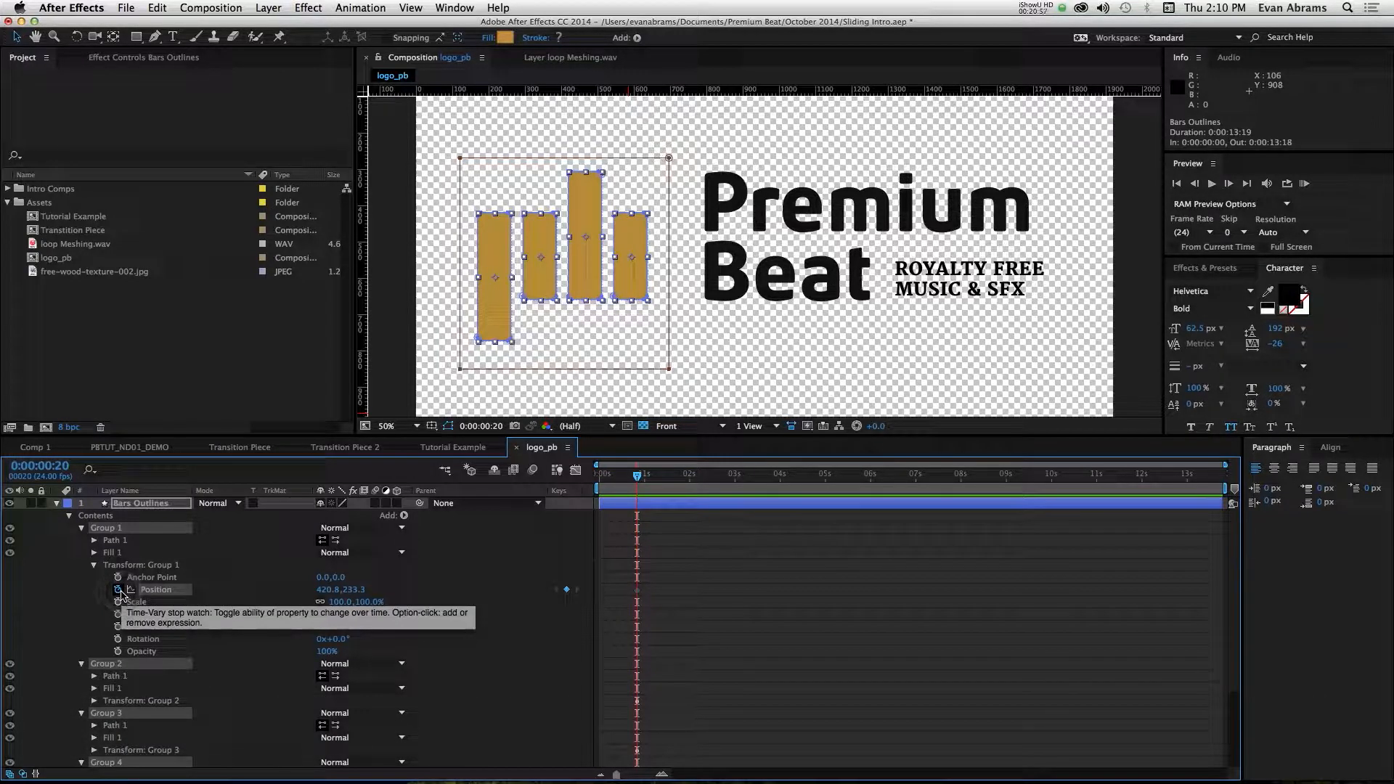
Add Path keyframes at 0:00:00:20 to Path 1 in each of Groups 1 to 4.
{"action": "left_click", "coordinate": [95, 540]}
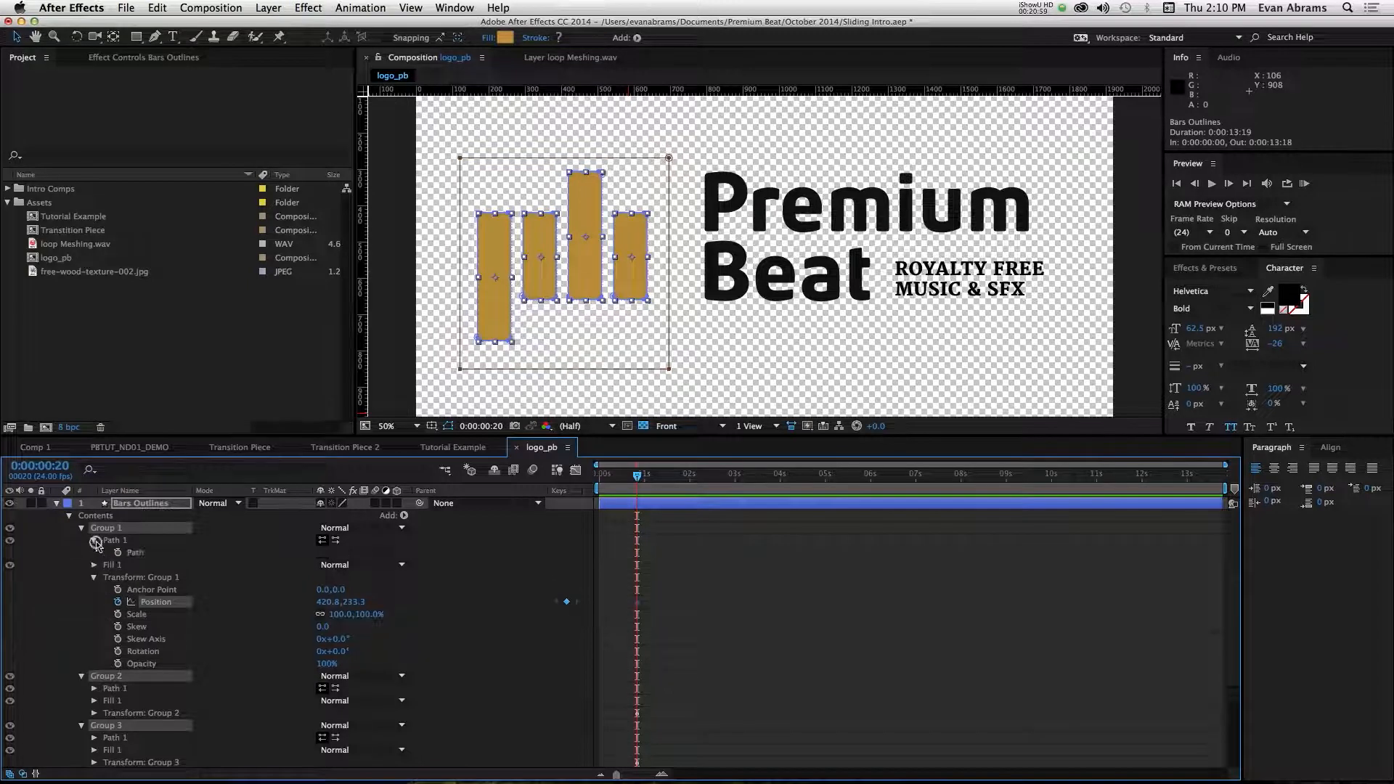
{"action": "left_click", "coordinate": [118, 552]}
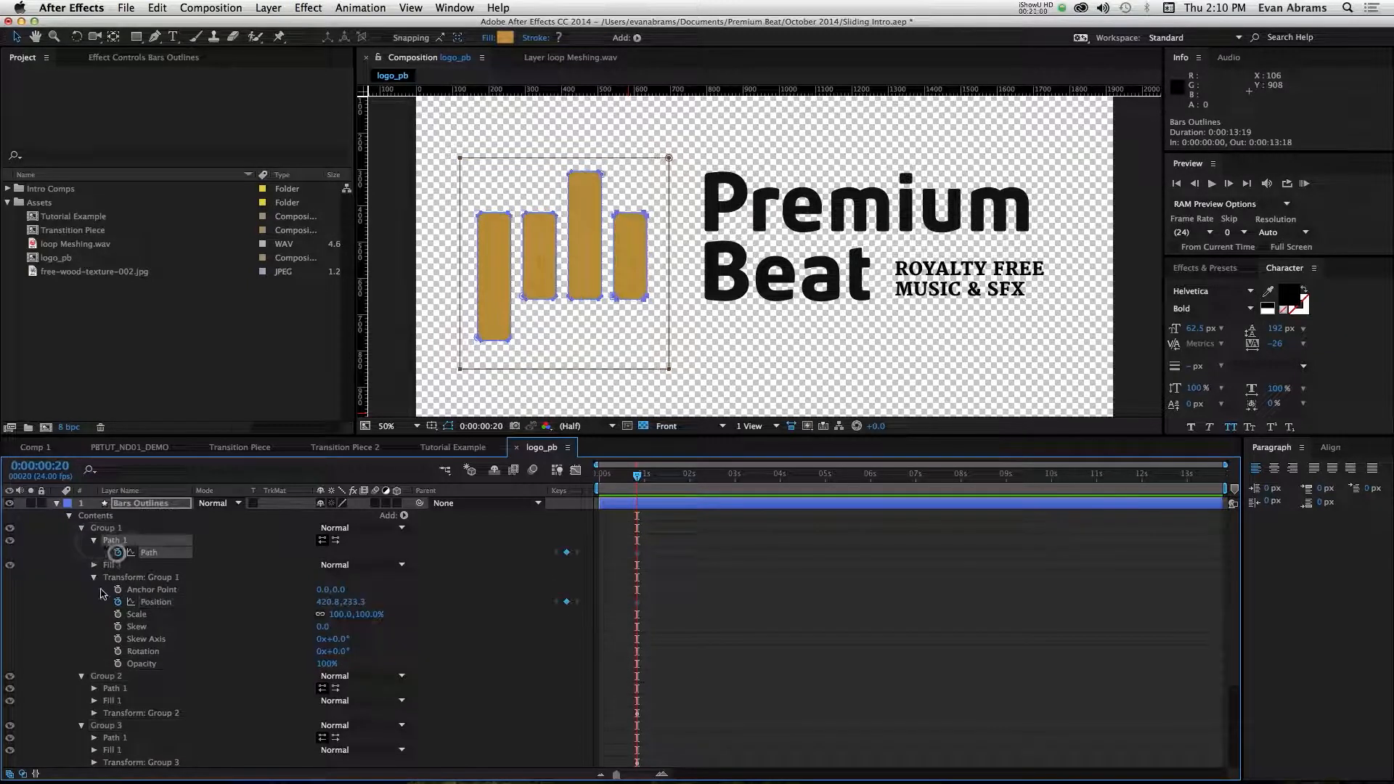
{"action": "left_click", "coordinate": [94, 688]}
{"action": "left_click", "coordinate": [118, 701]}
{"action": "scroll", "coordinate": [109, 700], "scroll_direction": "down", "scroll_amount": 1}
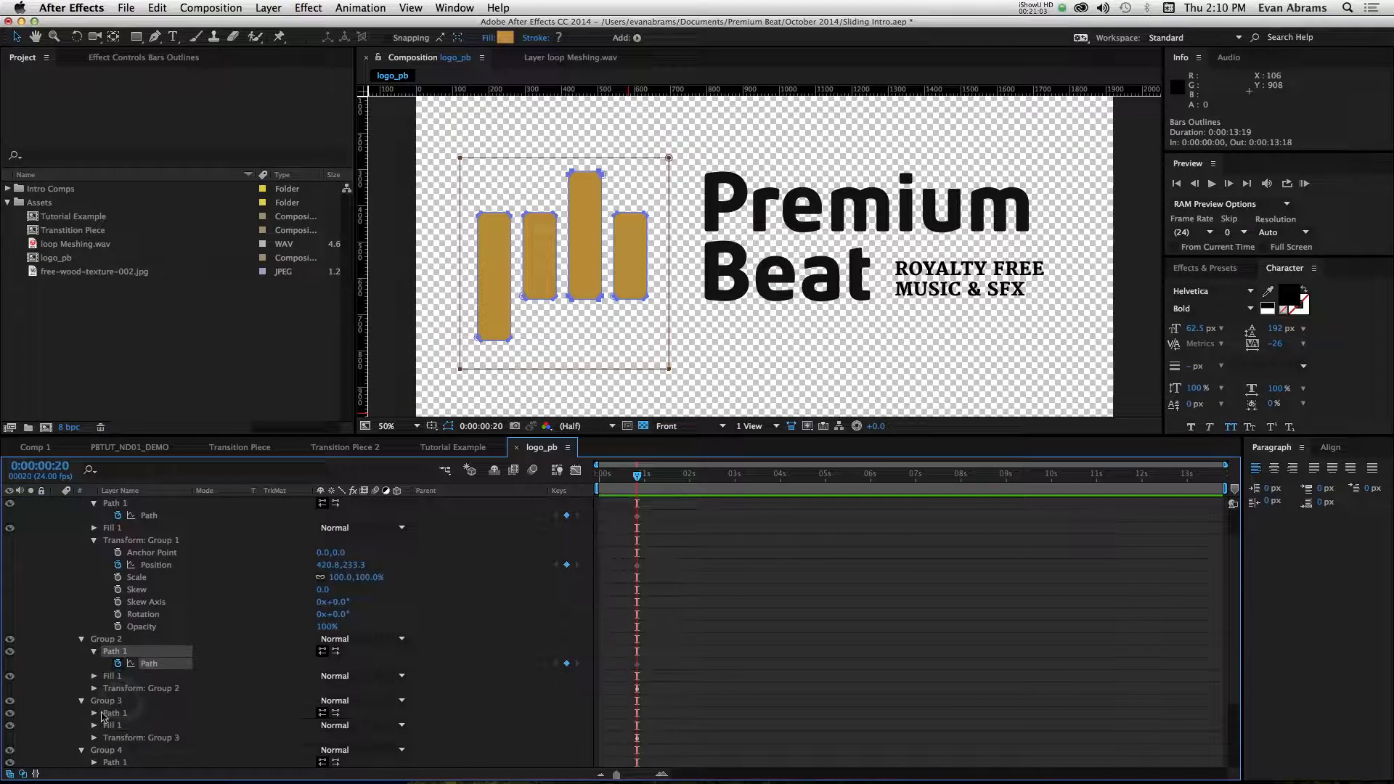
{"action": "left_click", "coordinate": [95, 713]}
{"action": "left_click", "coordinate": [117, 725]}
{"action": "scroll", "coordinate": [108, 715], "scroll_direction": "down", "scroll_amount": 3}
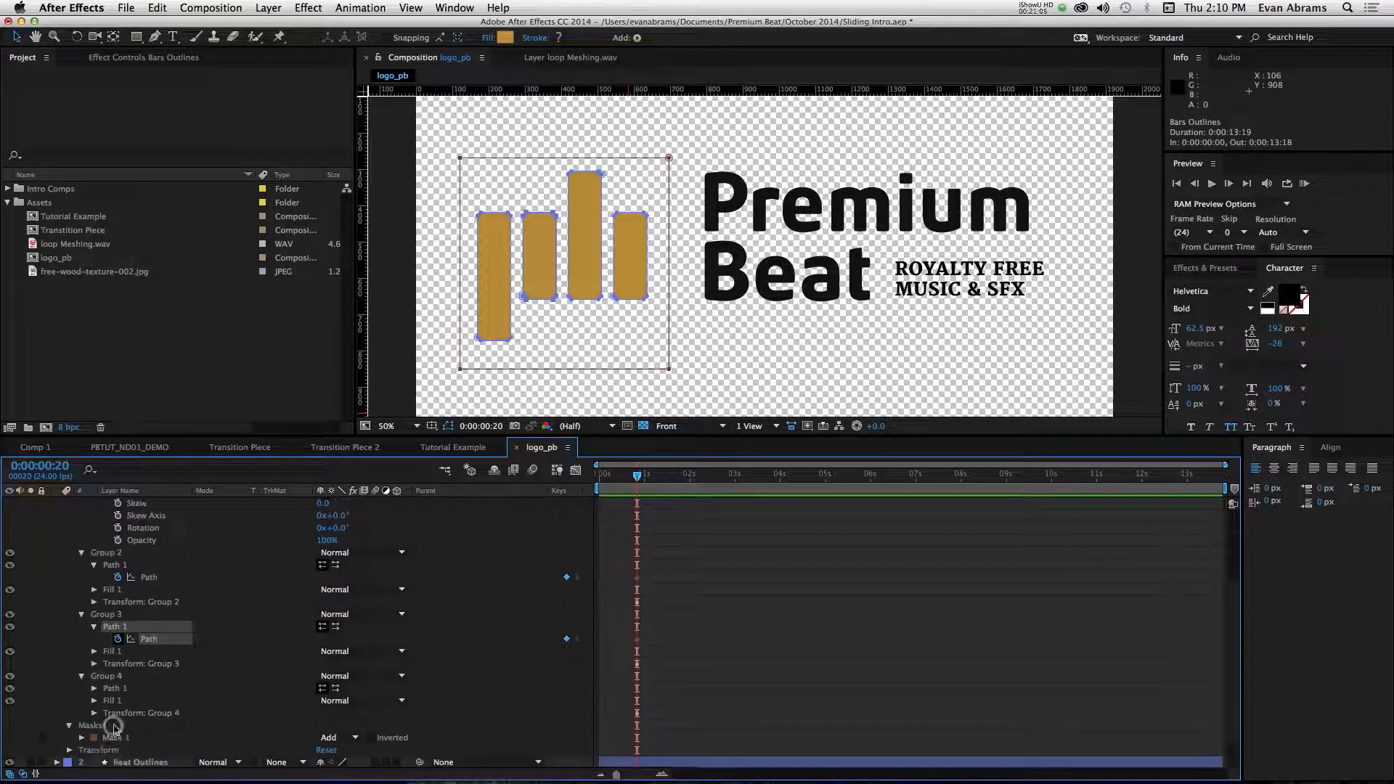
{"action": "left_click", "coordinate": [95, 662]}
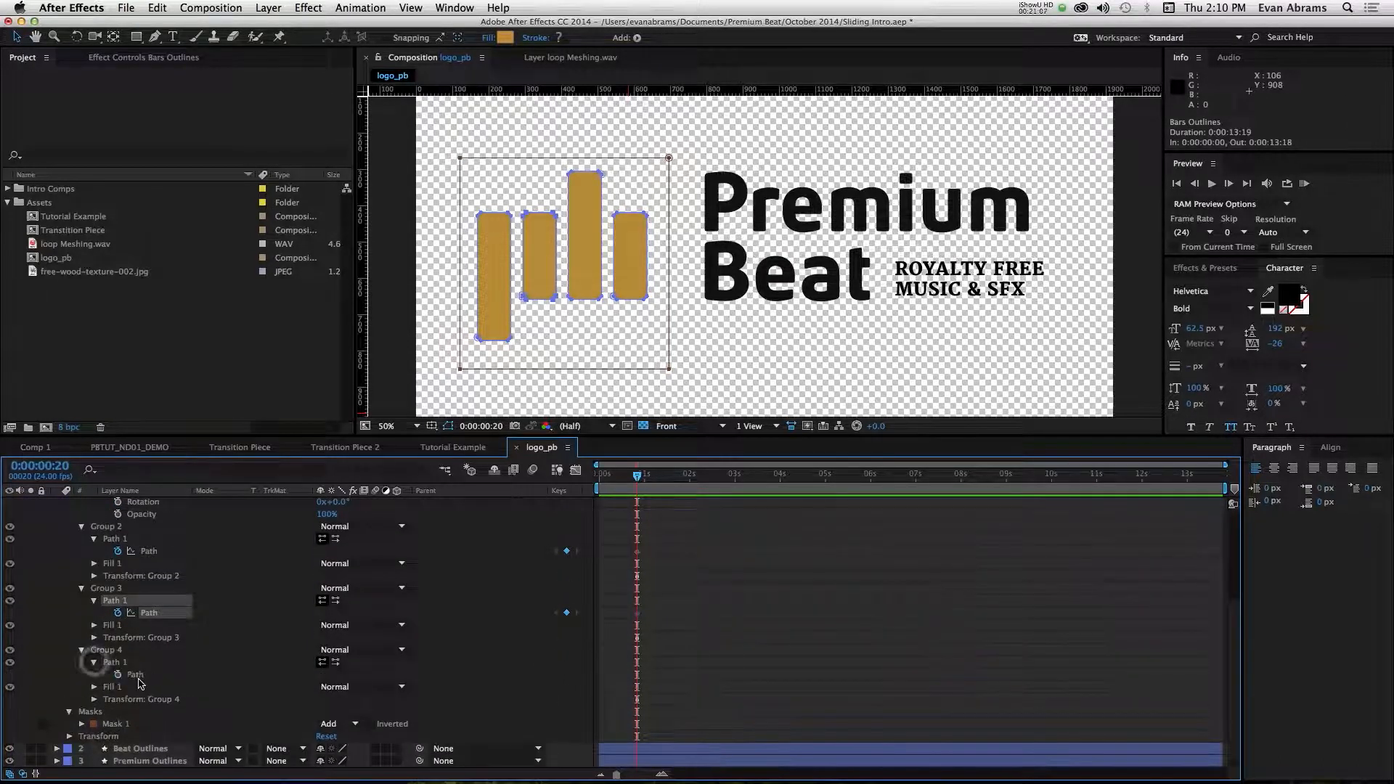
{"action": "left_click", "coordinate": [118, 675]}
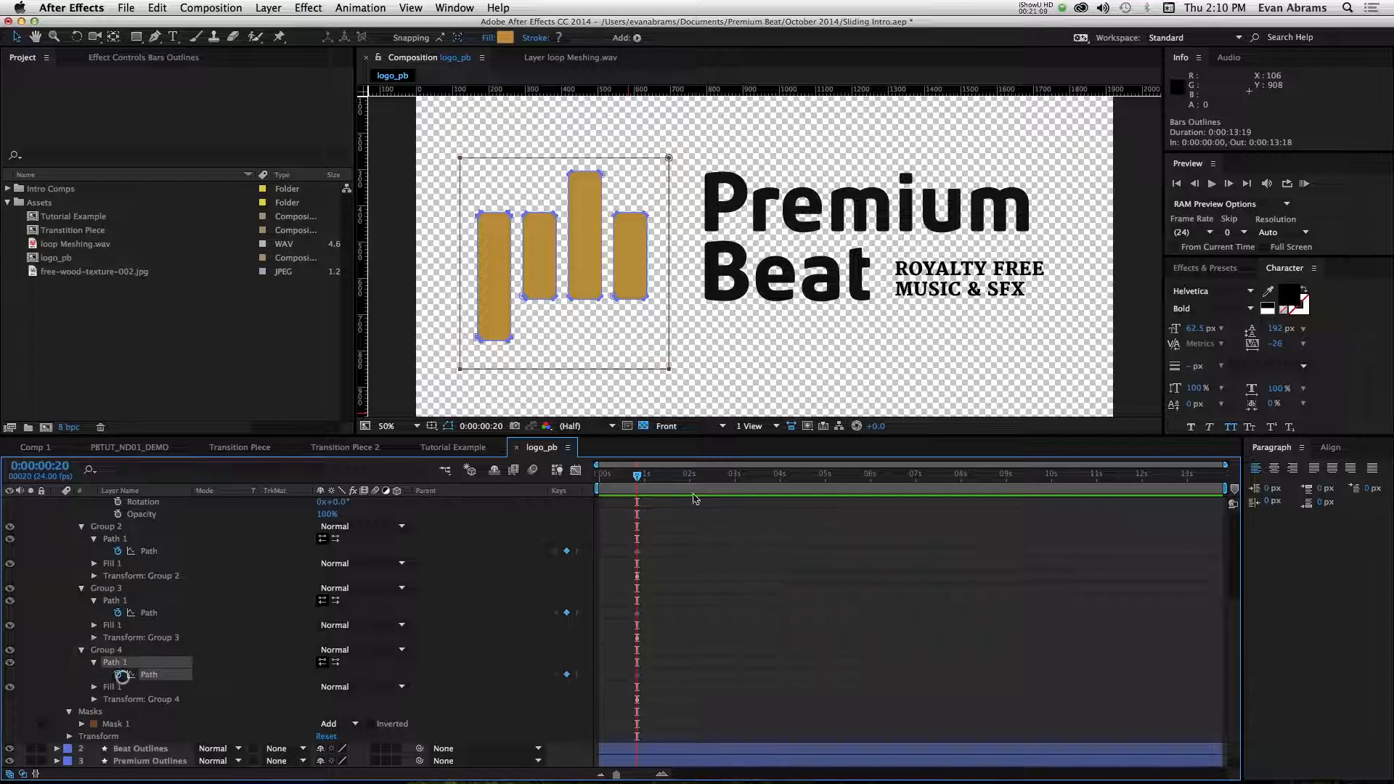
Show only the keyframed properties of the Bars Outlines layer, with the timeline magnified around the first seconds.
{"action": "left_click", "coordinate": [657, 546]}
{"action": "scroll", "coordinate": [654, 552], "scroll_direction": "up", "scroll_amount": 5}
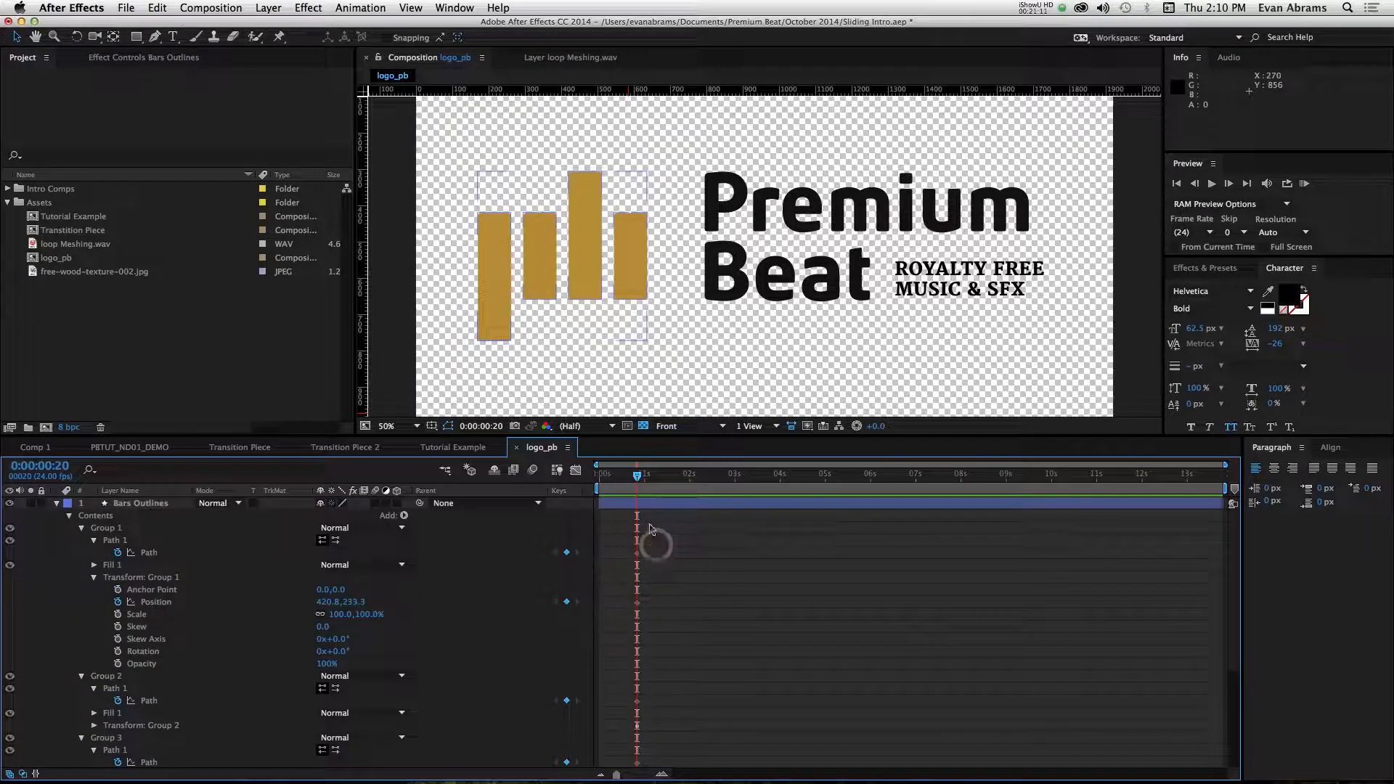
{"action": "left_click", "coordinate": [646, 503]}
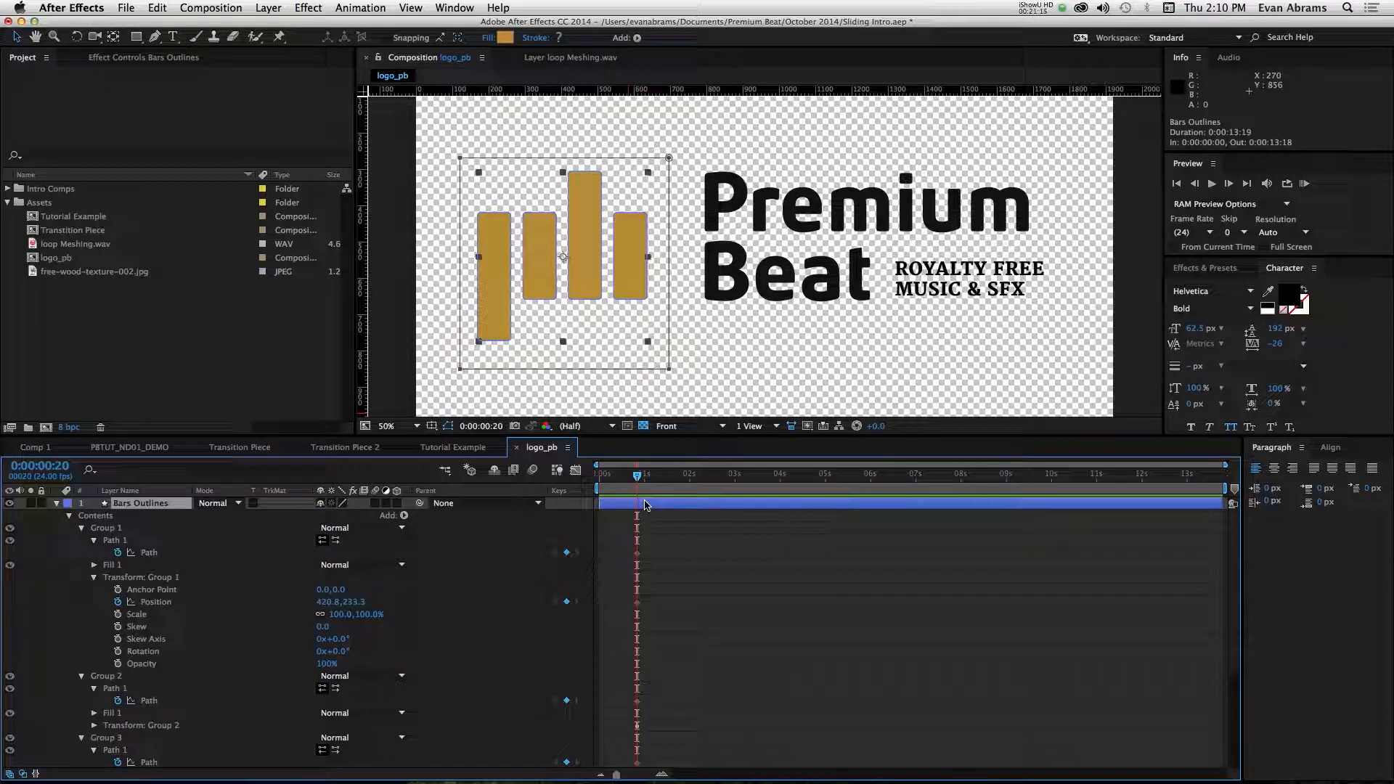
{"action": "key", "text": "u"}
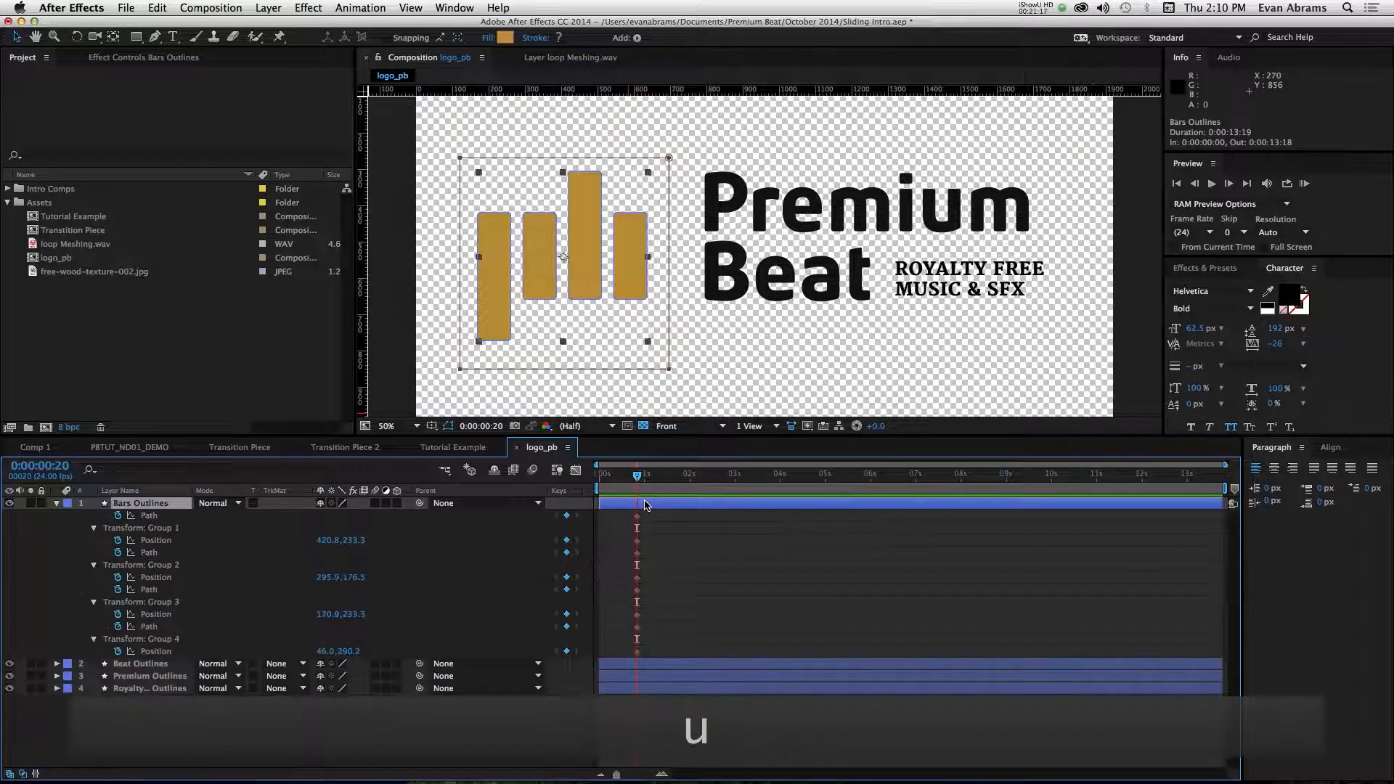
{"action": "scroll", "coordinate": [659, 539], "scroll_direction": "up", "scroll_amount": 2}
{"action": "scroll", "coordinate": [660, 538], "scroll_direction": "left", "scroll_amount": 2}
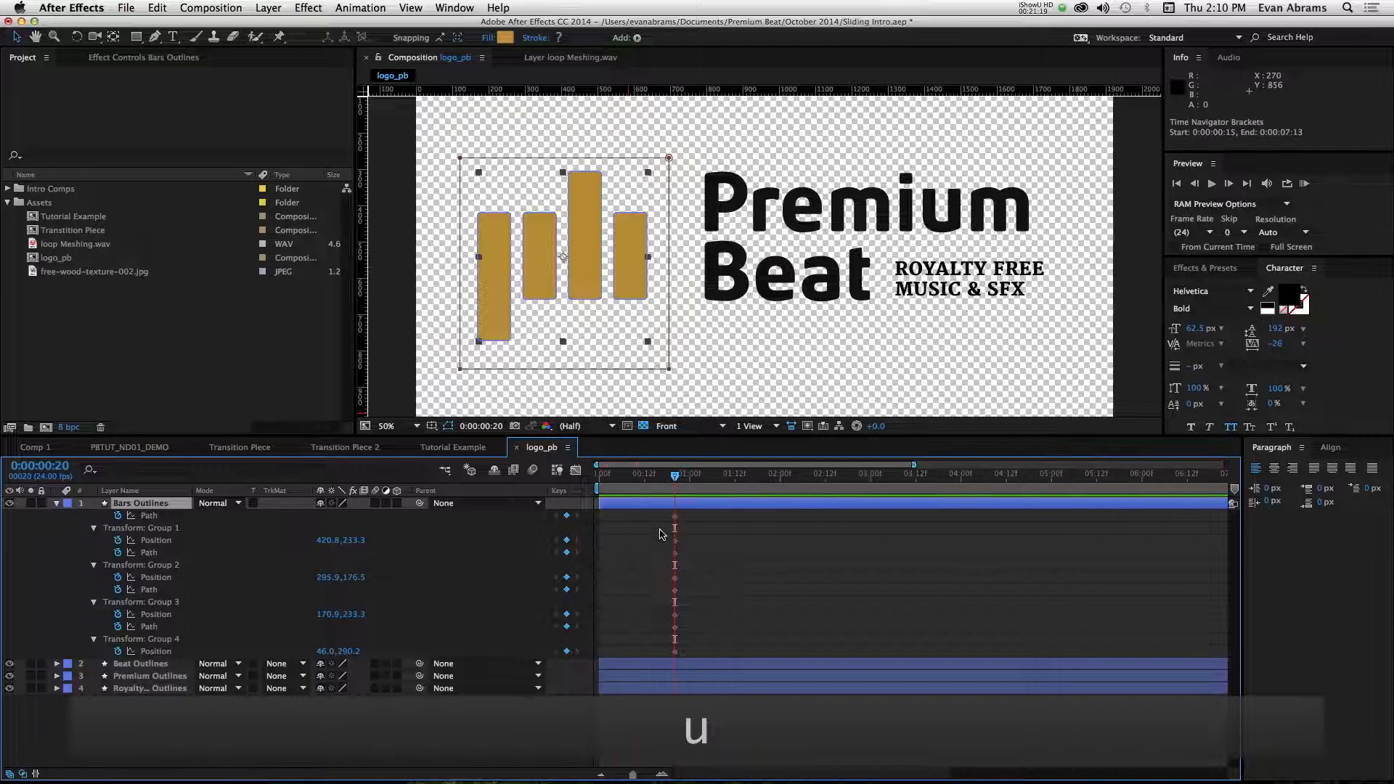
{"action": "scroll", "coordinate": [660, 533], "scroll_direction": "up", "scroll_amount": 2}
{"action": "scroll", "coordinate": [734, 557], "scroll_direction": "left", "scroll_amount": 2}
At 0:00:00:00, move the bars below the mask with Y positions of 690 for Groups 1 and 3, 748.5 for Group 2 and 751.2 for Group 4.
{"action": "key", "text": "Home"}
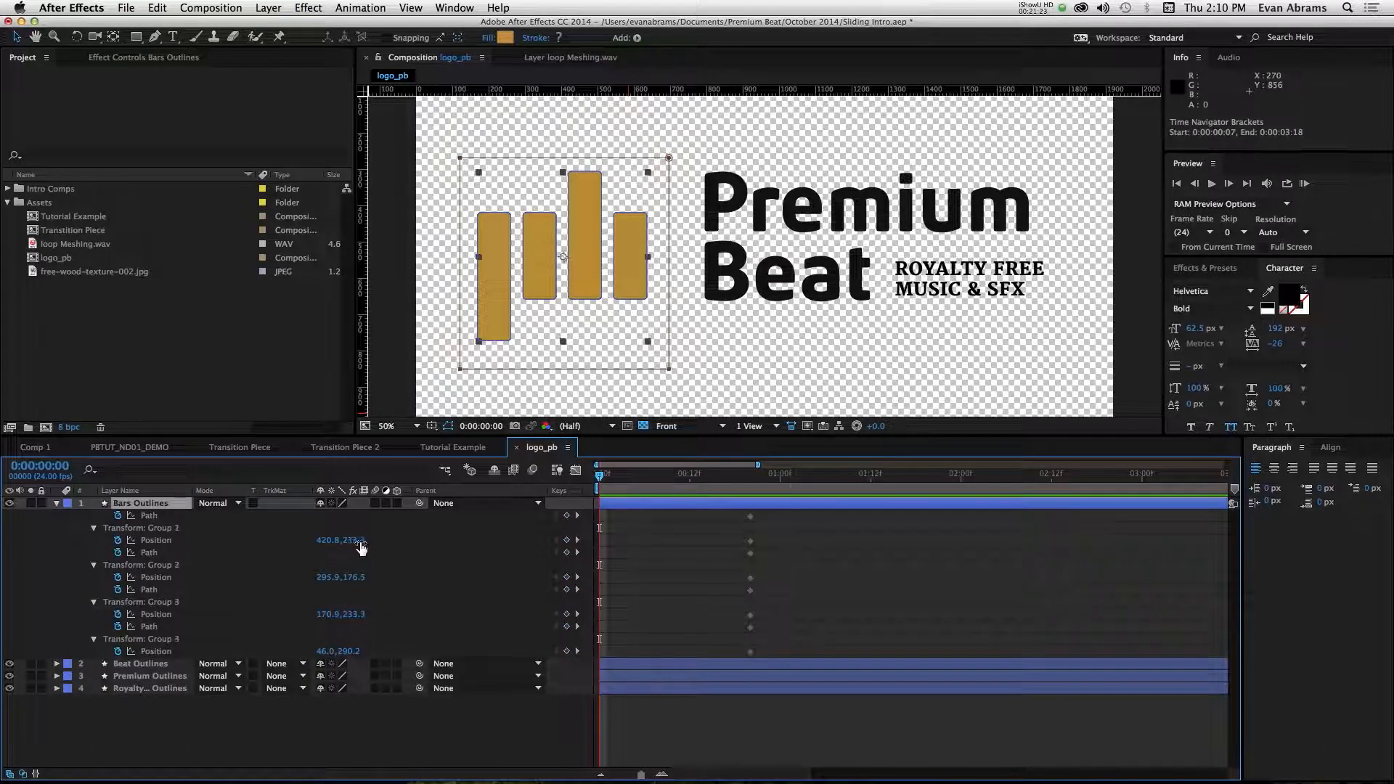
{"action": "left_click_drag", "start_coordinate": [361, 548], "coordinate": [663, 562]}
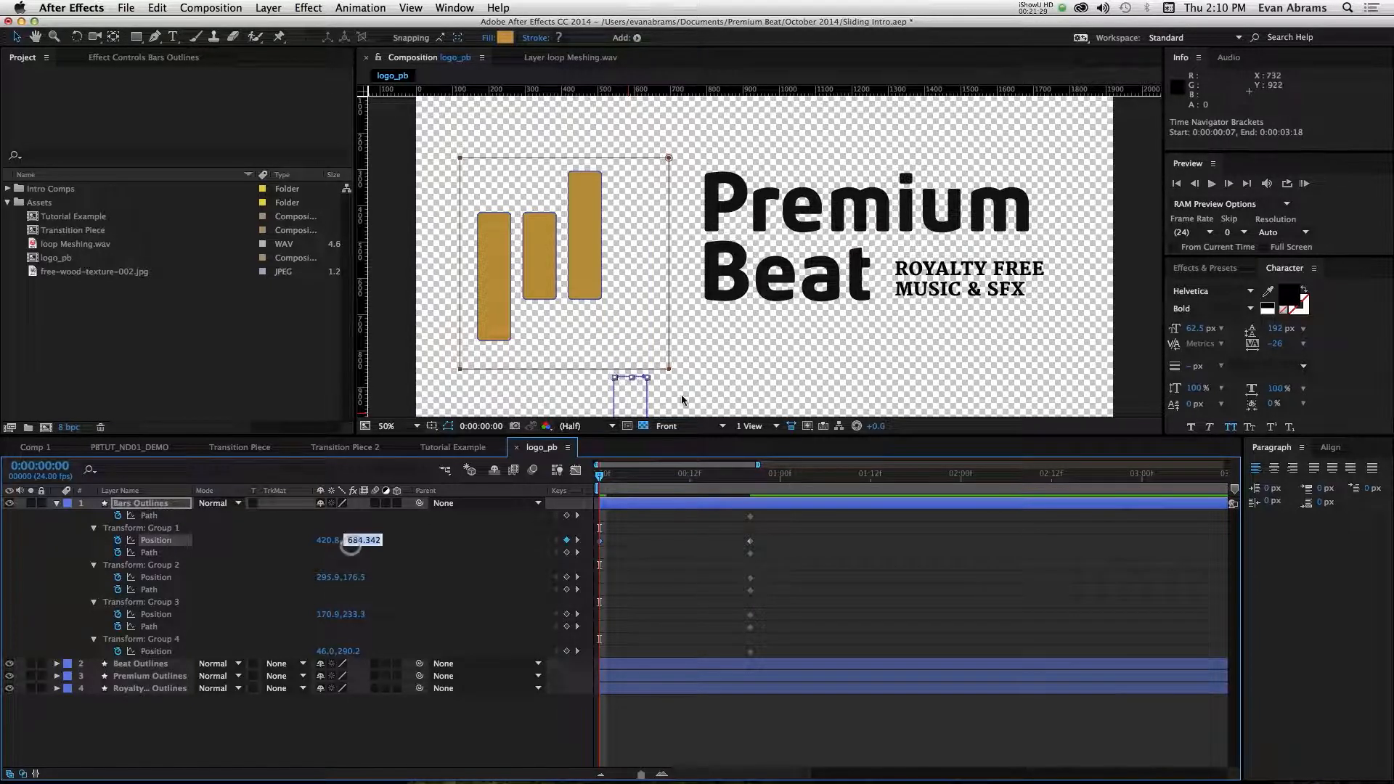
{"action": "type", "text": "9"}
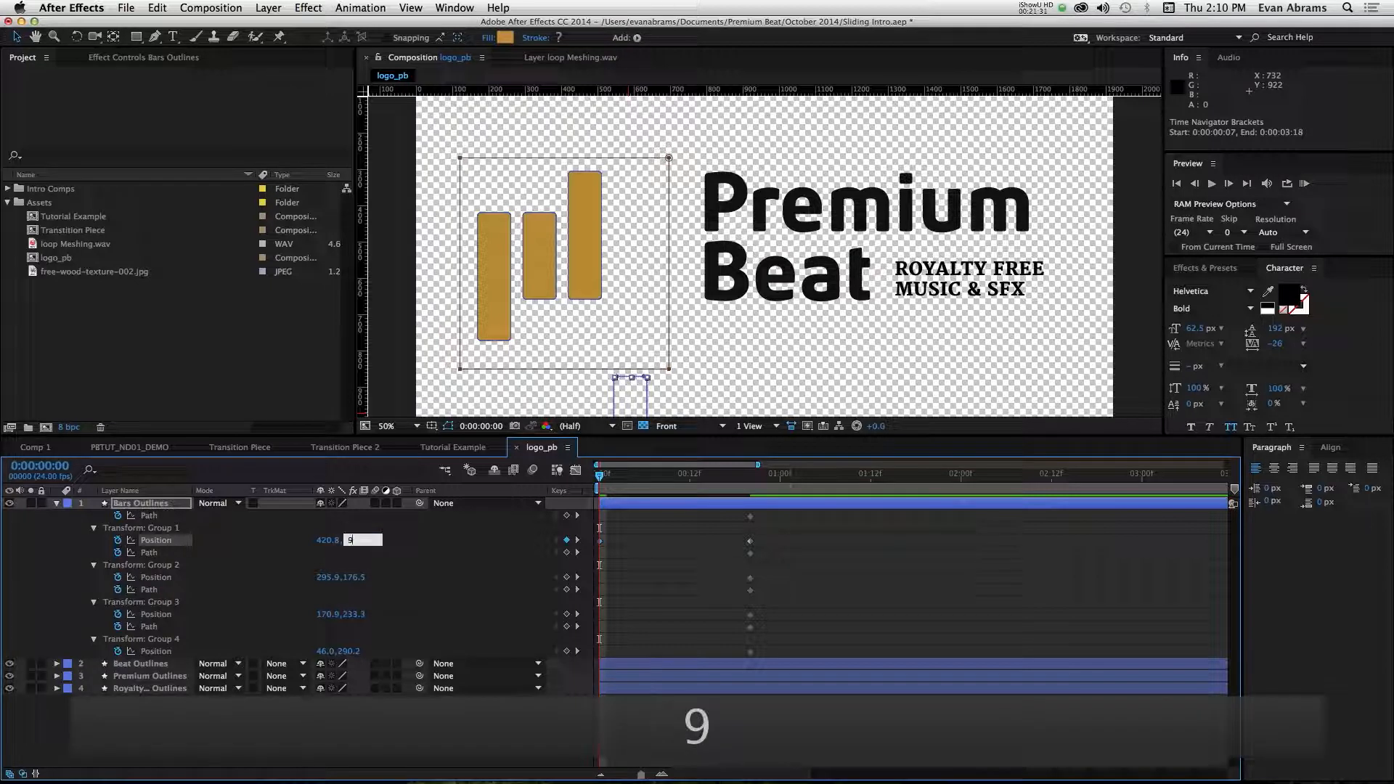
{"action": "type", "text": "90"}
{"action": "key", "text": "Tab"}
{"action": "key", "text": "Tab"}
{"action": "key", "text": "Tab"}
{"action": "key", "text": "Tab"}
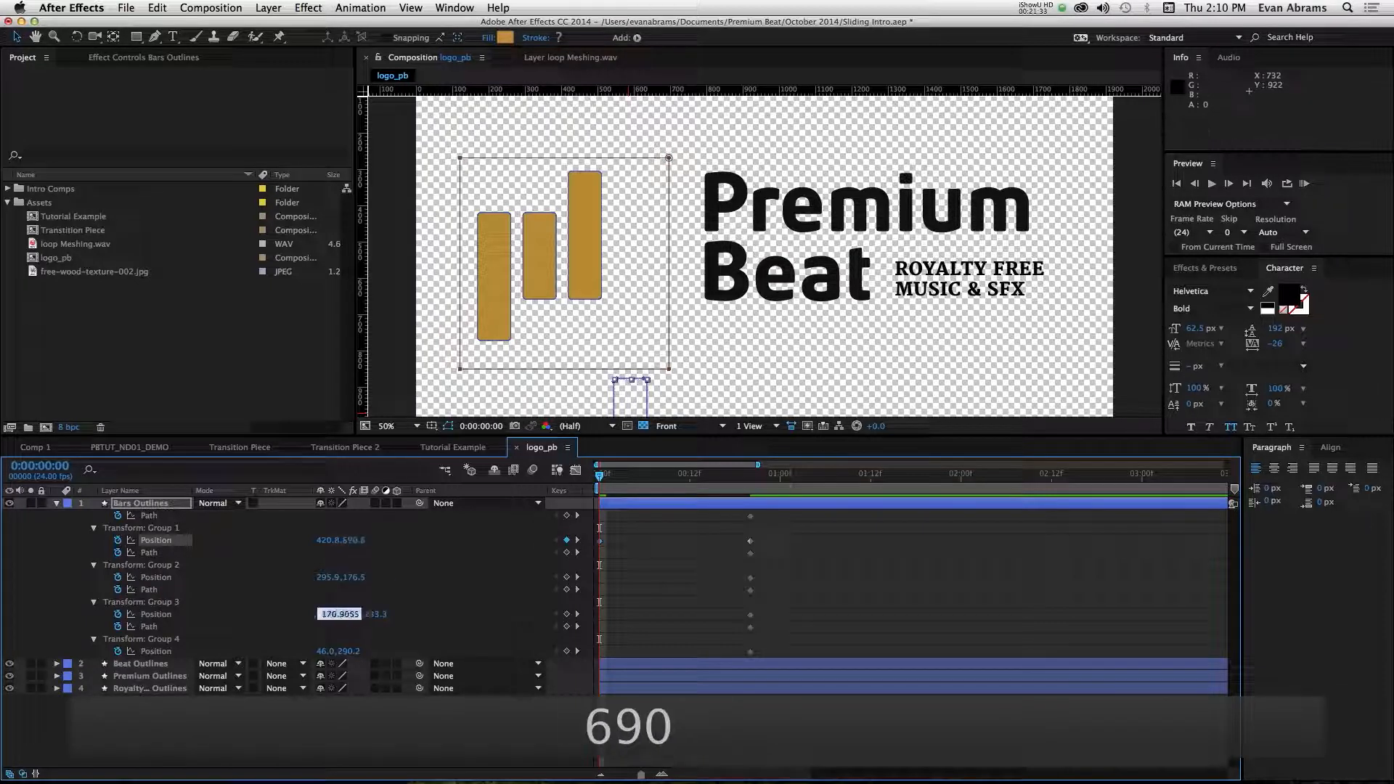
{"action": "type", "text": "690"}
{"action": "key", "text": "Return"}
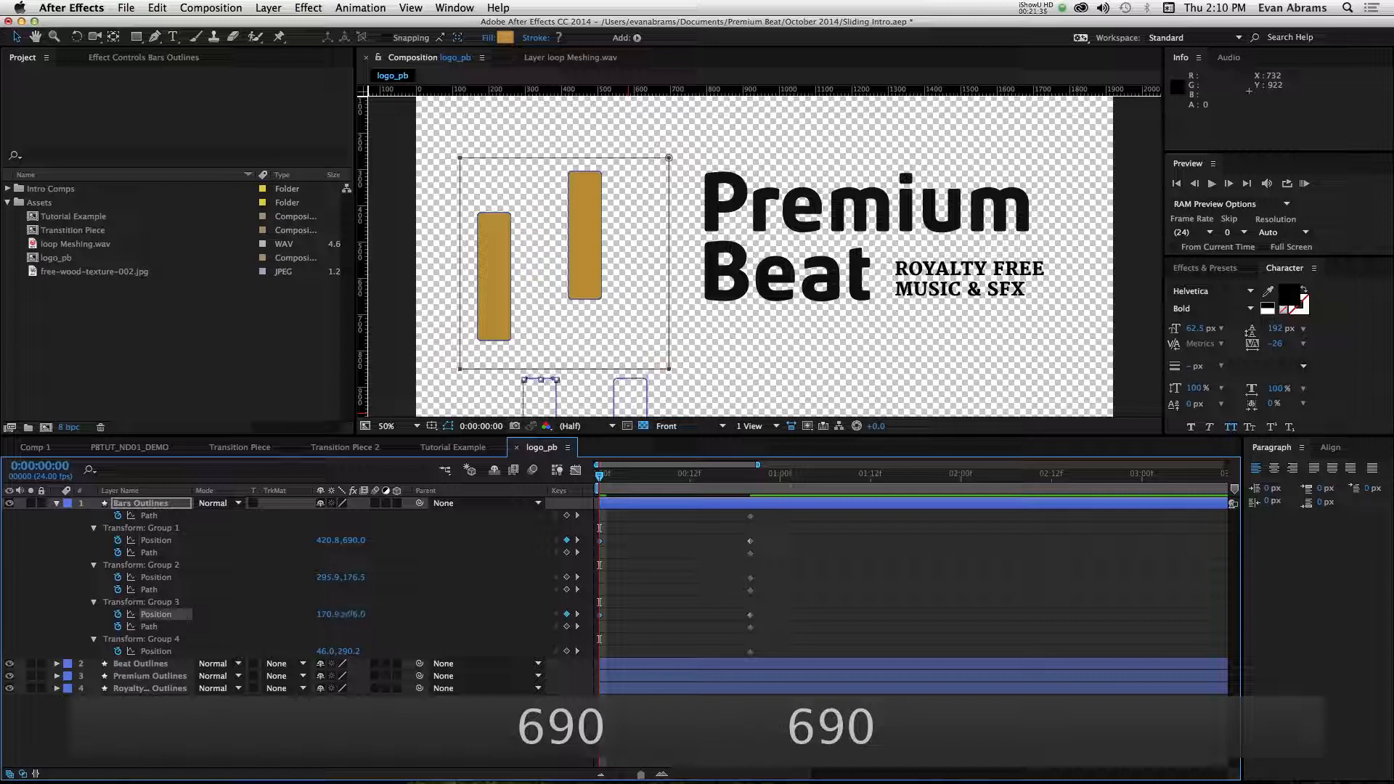
{"action": "left_click_drag", "start_coordinate": [355, 582], "coordinate": [768, 573]}
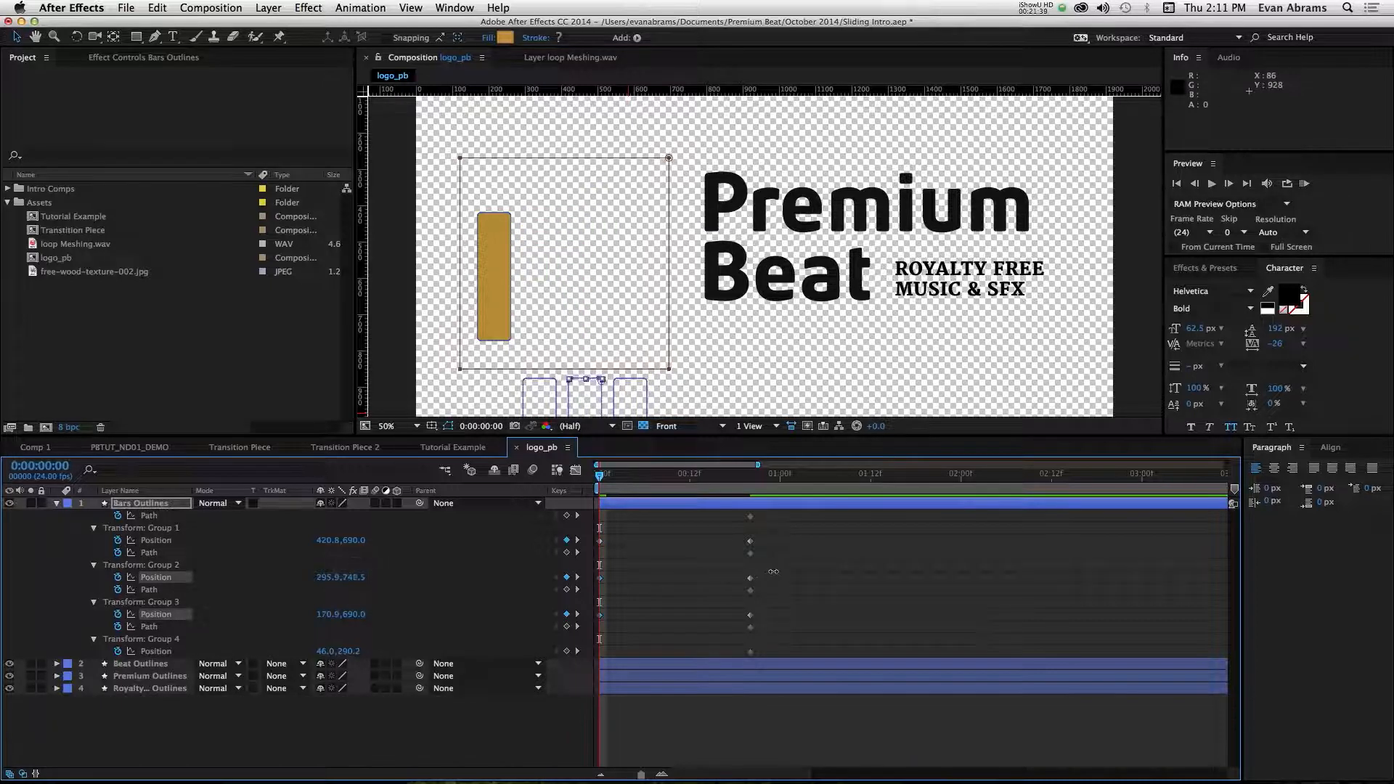
{"action": "left_click_drag", "start_coordinate": [353, 652], "coordinate": [713, 619]}
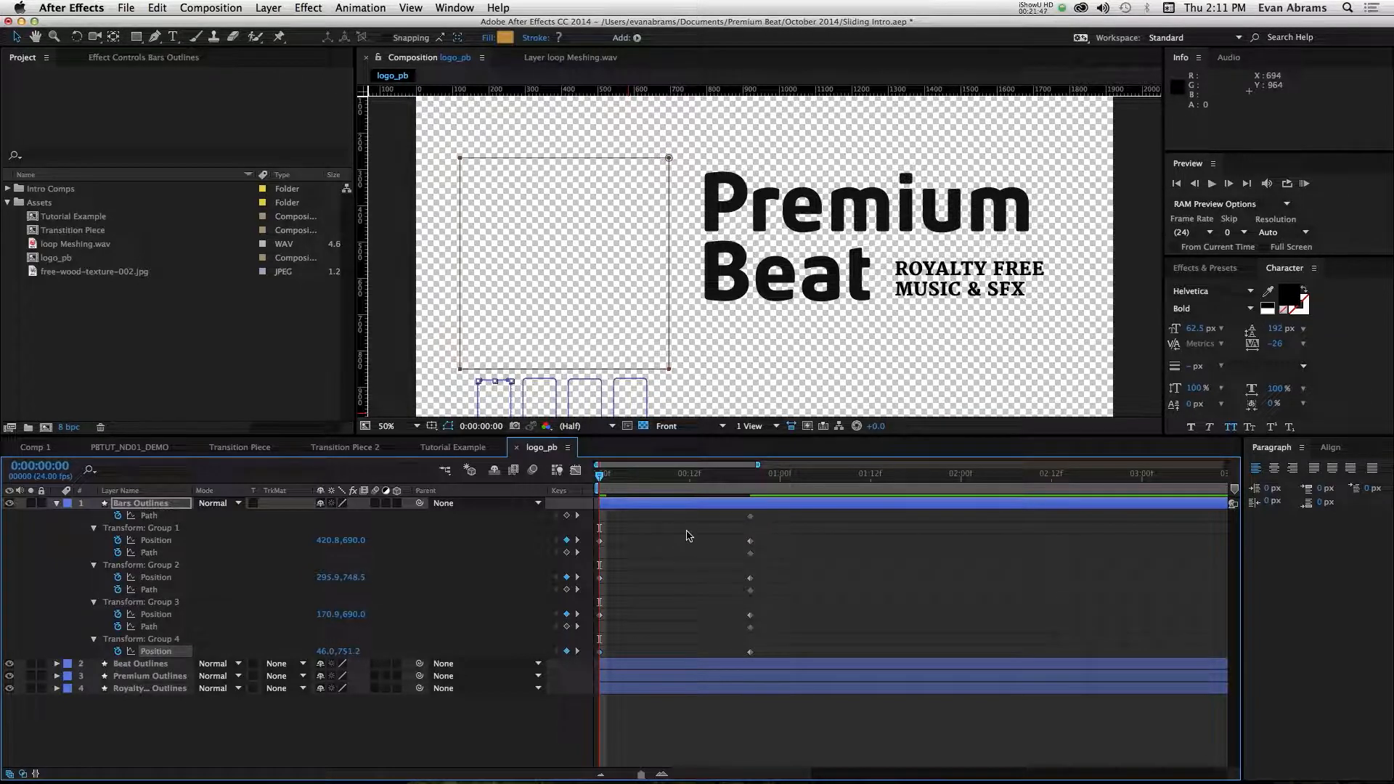
Shorten all four bars at 0:00:00:00 into small stubs just below the mask by raising their bottom path points.
{"action": "scroll", "coordinate": [629, 311], "scroll_direction": "down", "scroll_amount": 5}
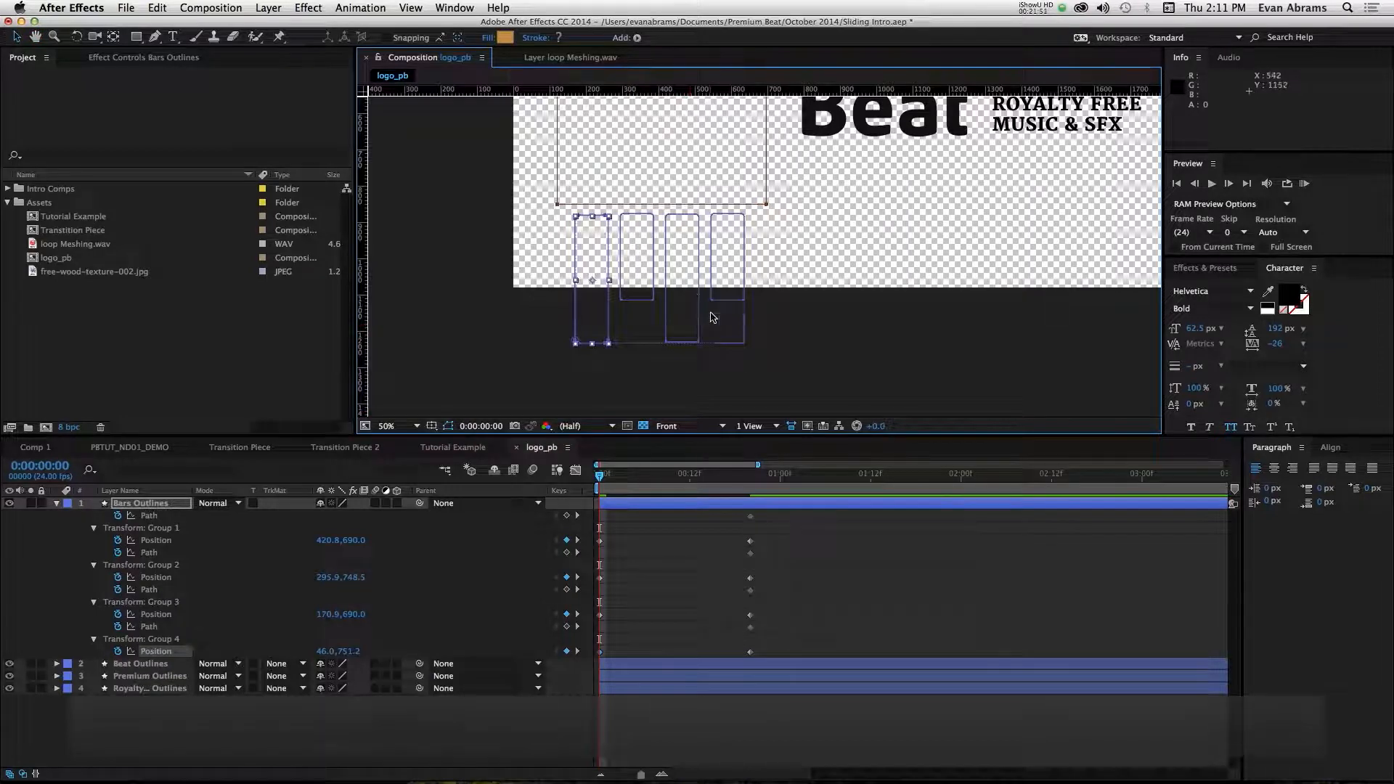
{"action": "left_click", "coordinate": [717, 300]}
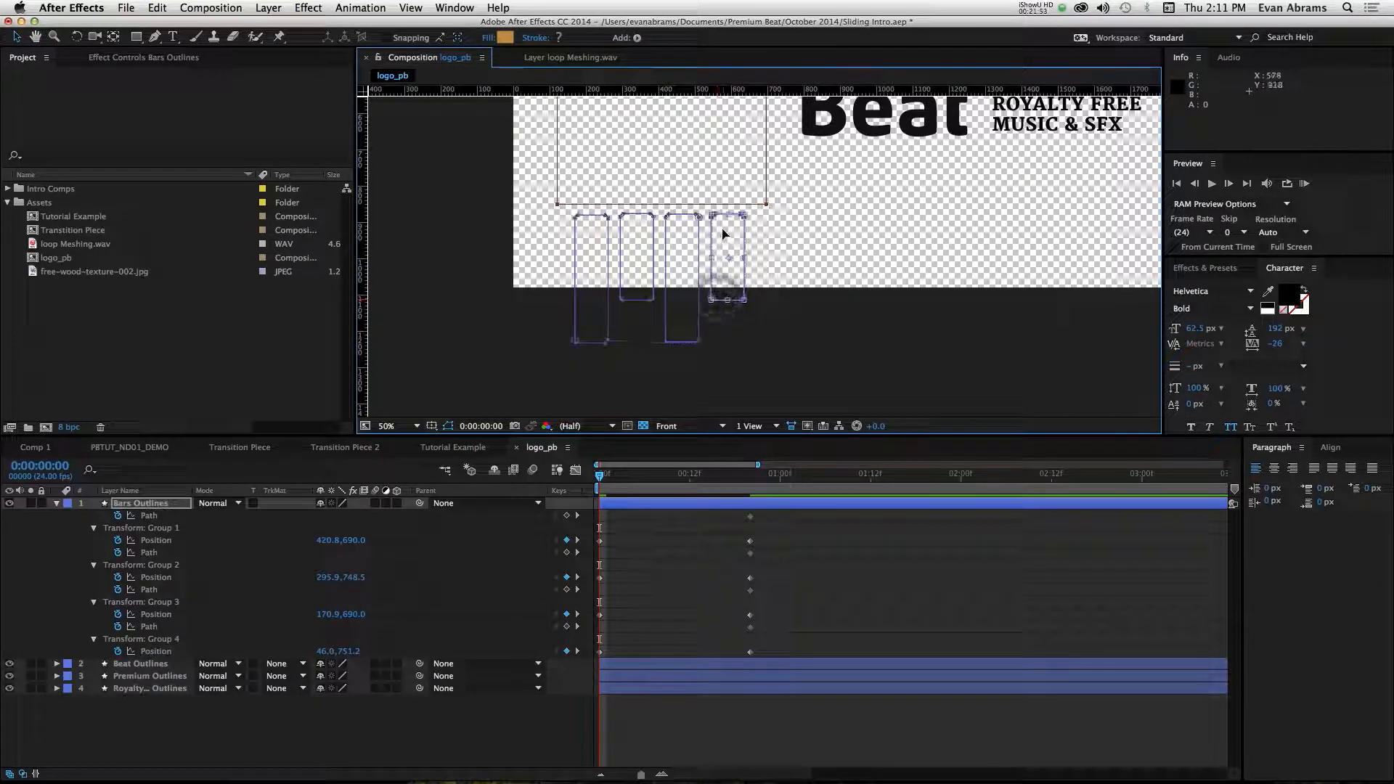
{"action": "key", "text": "Escape"}
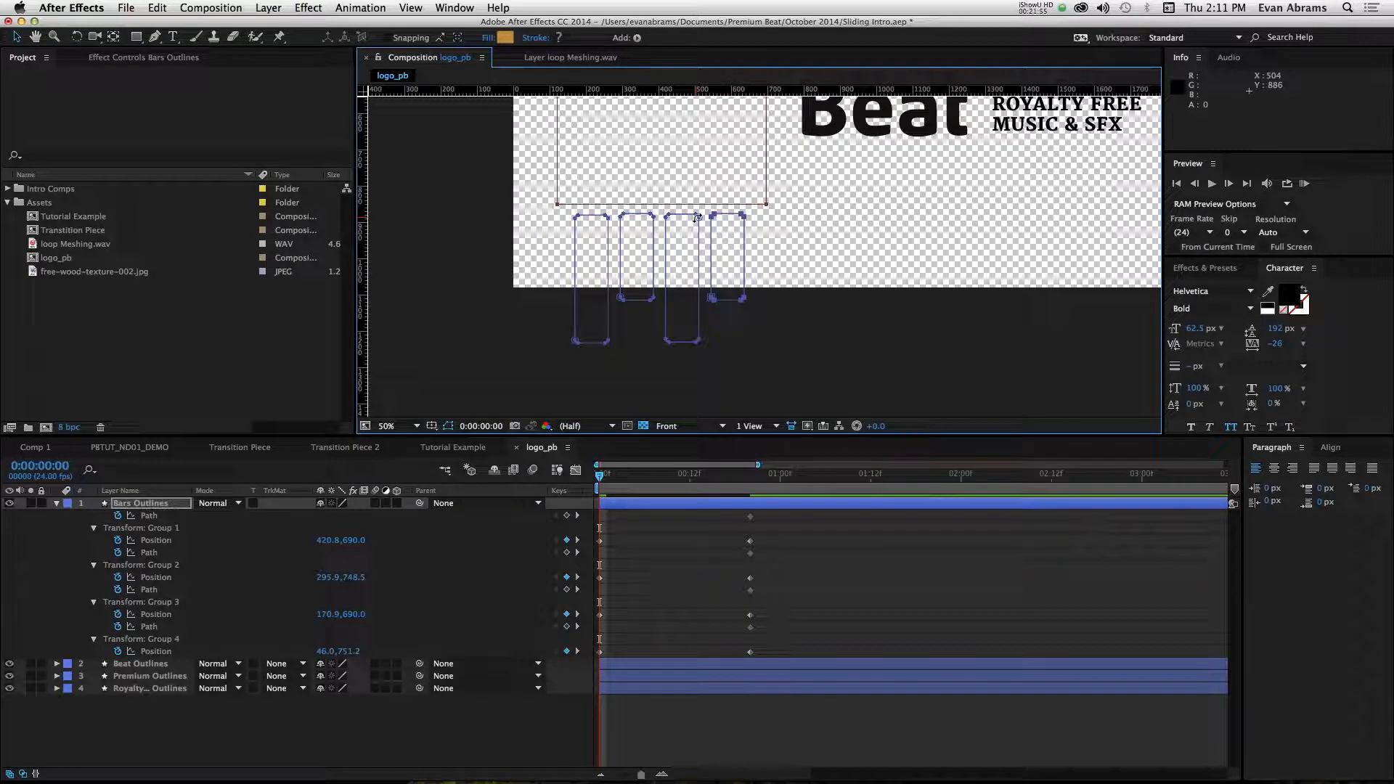
{"action": "left_click_drag", "start_coordinate": [765, 282], "coordinate": [485, 404]}
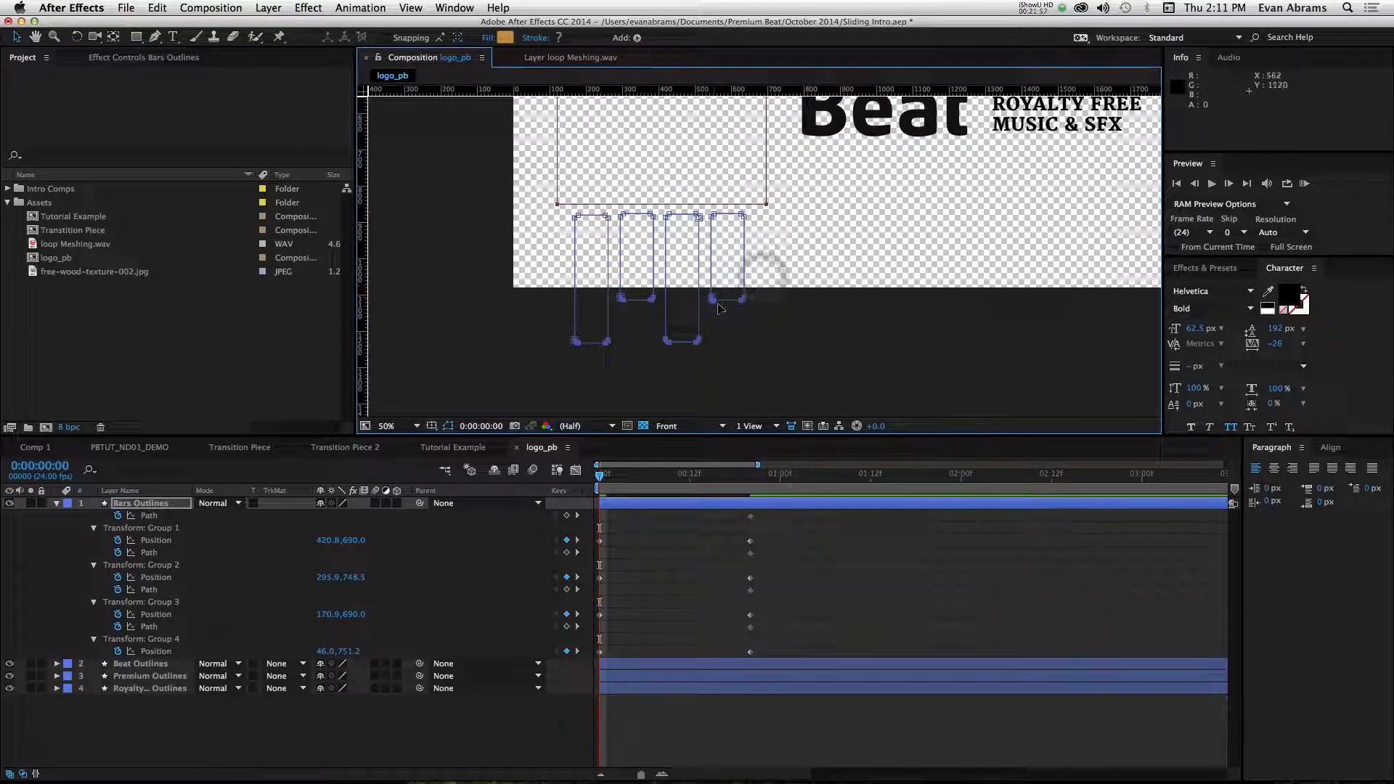
{"action": "left_click_drag", "start_coordinate": [719, 307], "coordinate": [574, 229]}
{"action": "left_click_drag", "start_coordinate": [703, 148], "coordinate": [661, 304]}
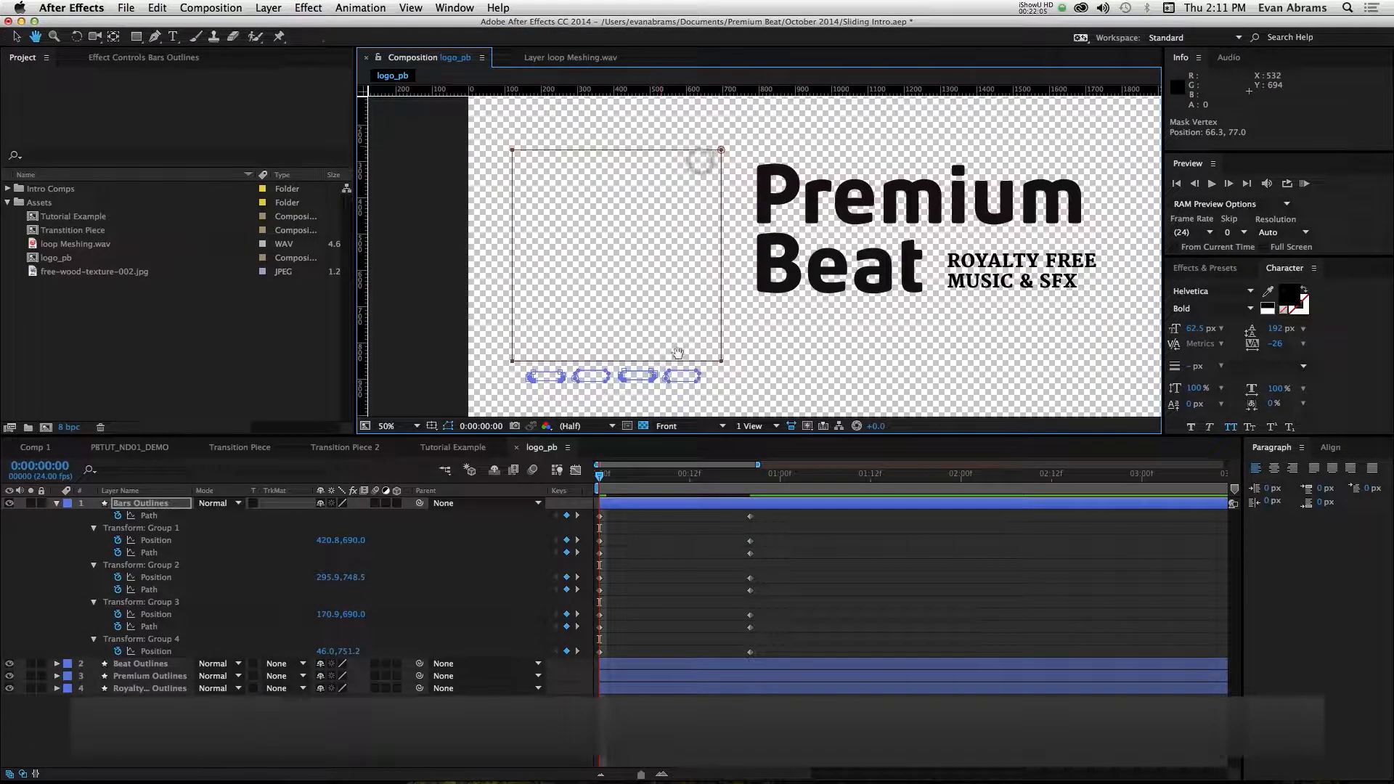
Preview the growth animation of the four logo bars from the start of the composition.
{"action": "left_click", "coordinate": [832, 586]}
{"action": "key", "text": "KP_0"}
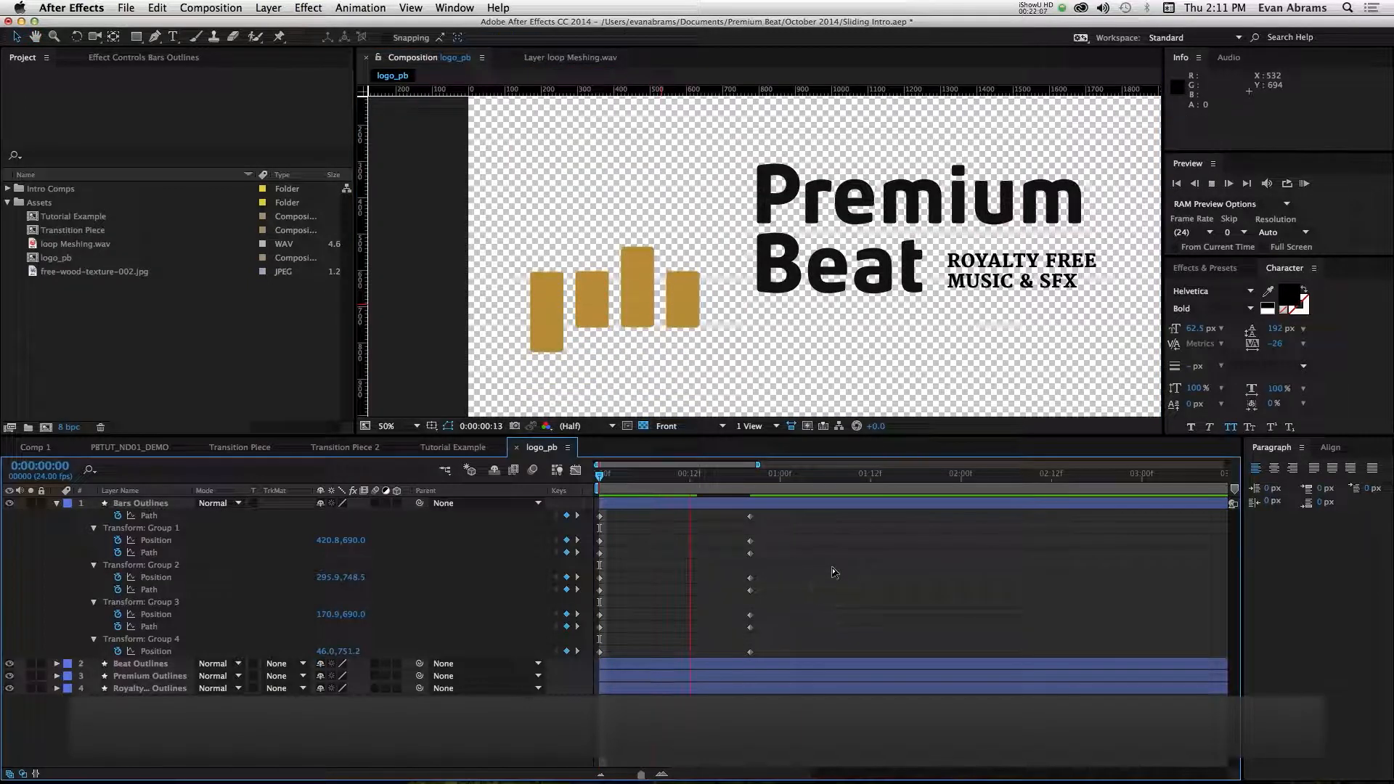
{"action": "key", "text": "space"}
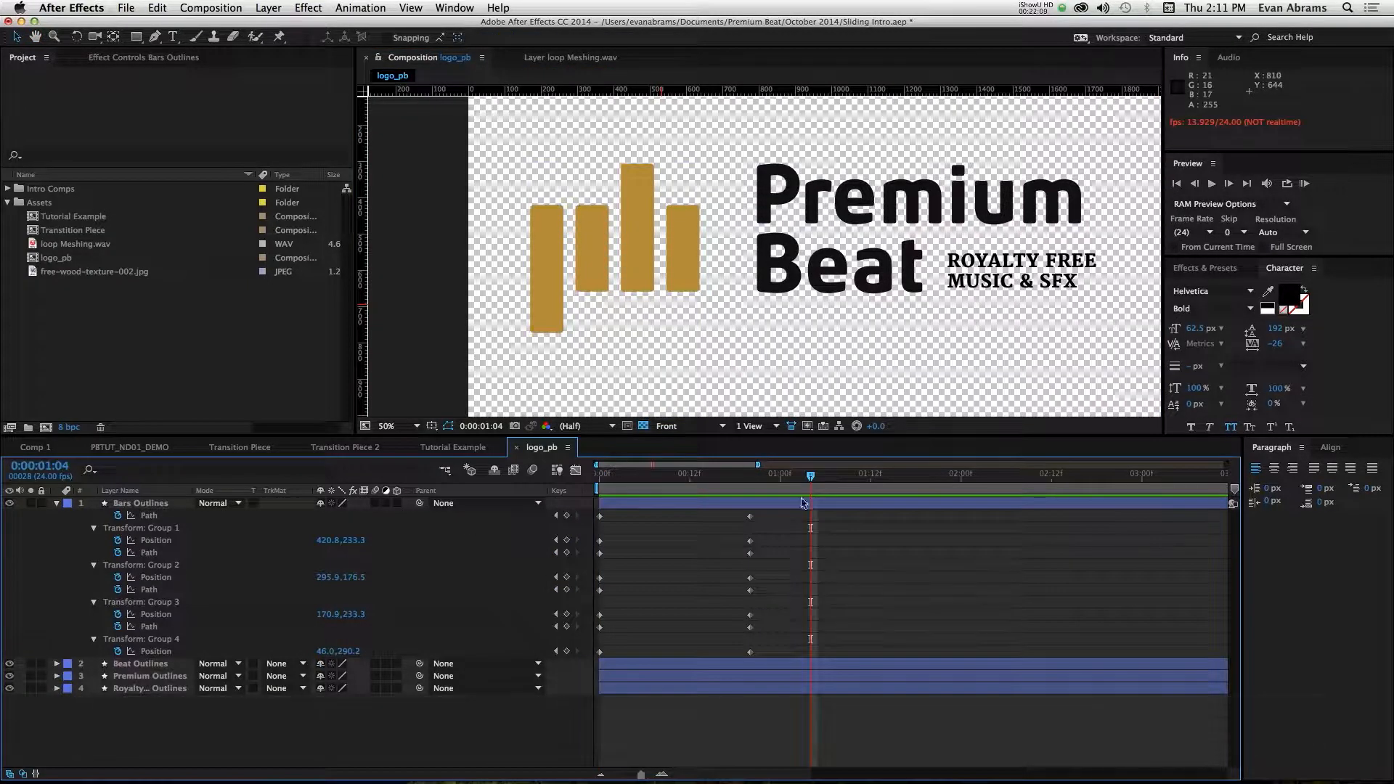
Apply Easy Ease to all bar keyframes and reshape their speed curves to start fast and slow gradually into the final keyframes.
{"action": "left_click_drag", "start_coordinate": [775, 522], "coordinate": [550, 663]}
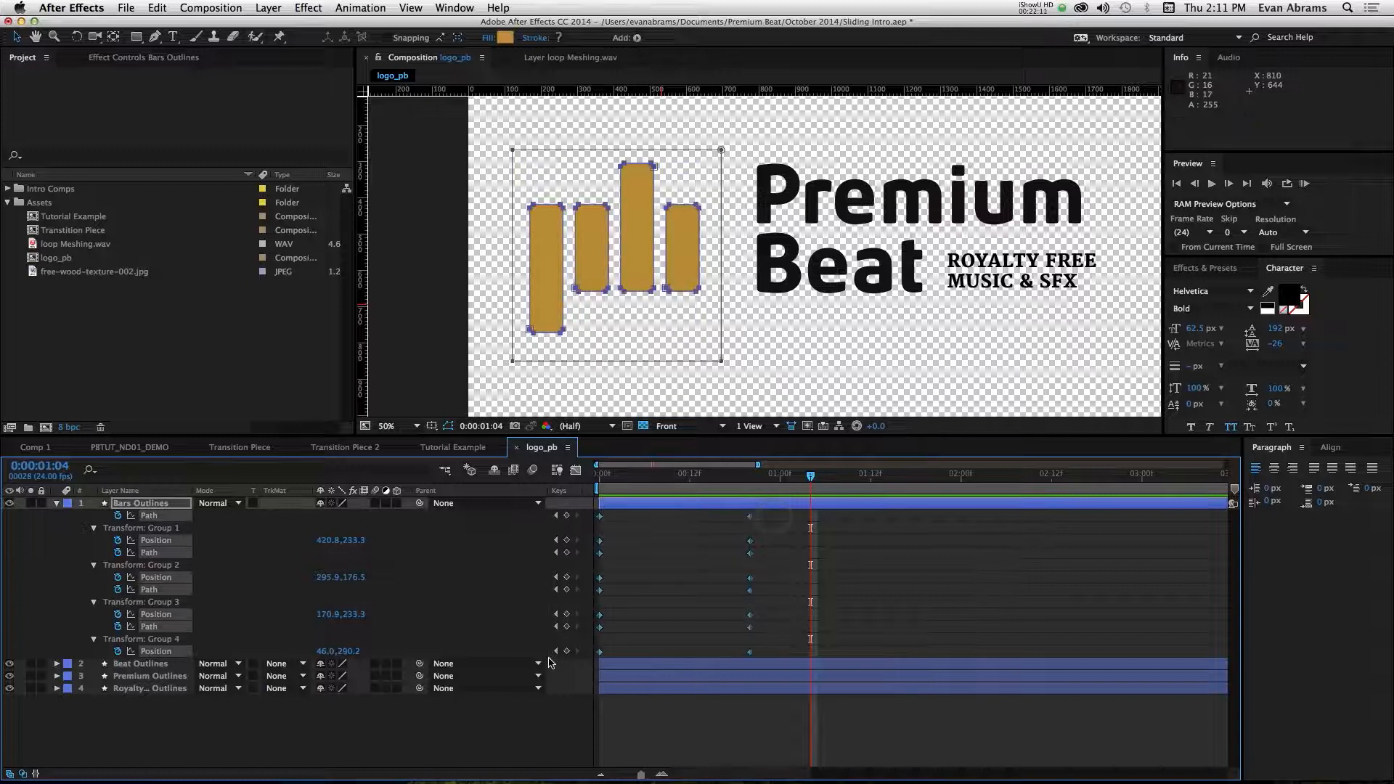
{"action": "key", "text": "F9"}
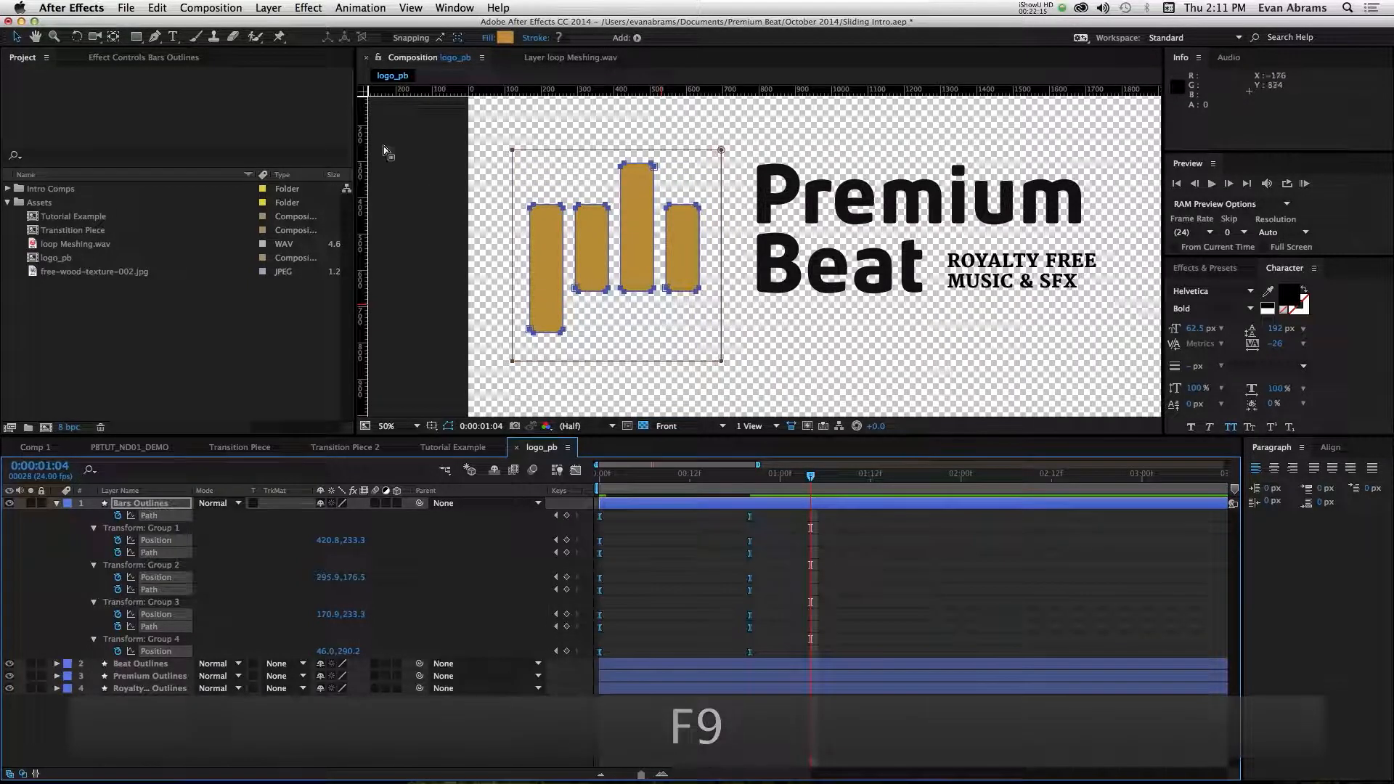
{"action": "left_click", "coordinate": [575, 469]}
{"action": "left_click_drag", "start_coordinate": [758, 465], "coordinate": [679, 465]}
{"action": "left_click_drag", "start_coordinate": [864, 715], "coordinate": [835, 714]}
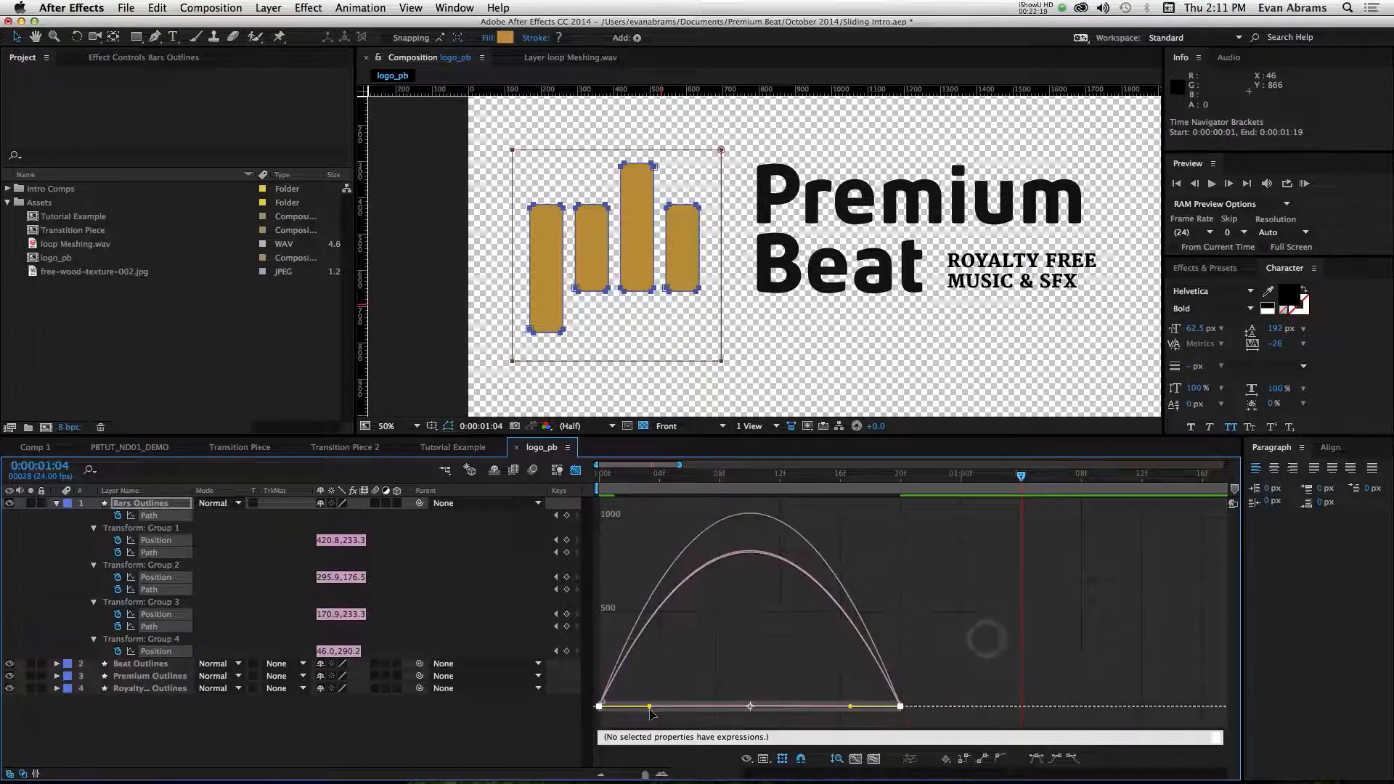
{"action": "left_click_drag", "start_coordinate": [648, 706], "coordinate": [624, 585]}
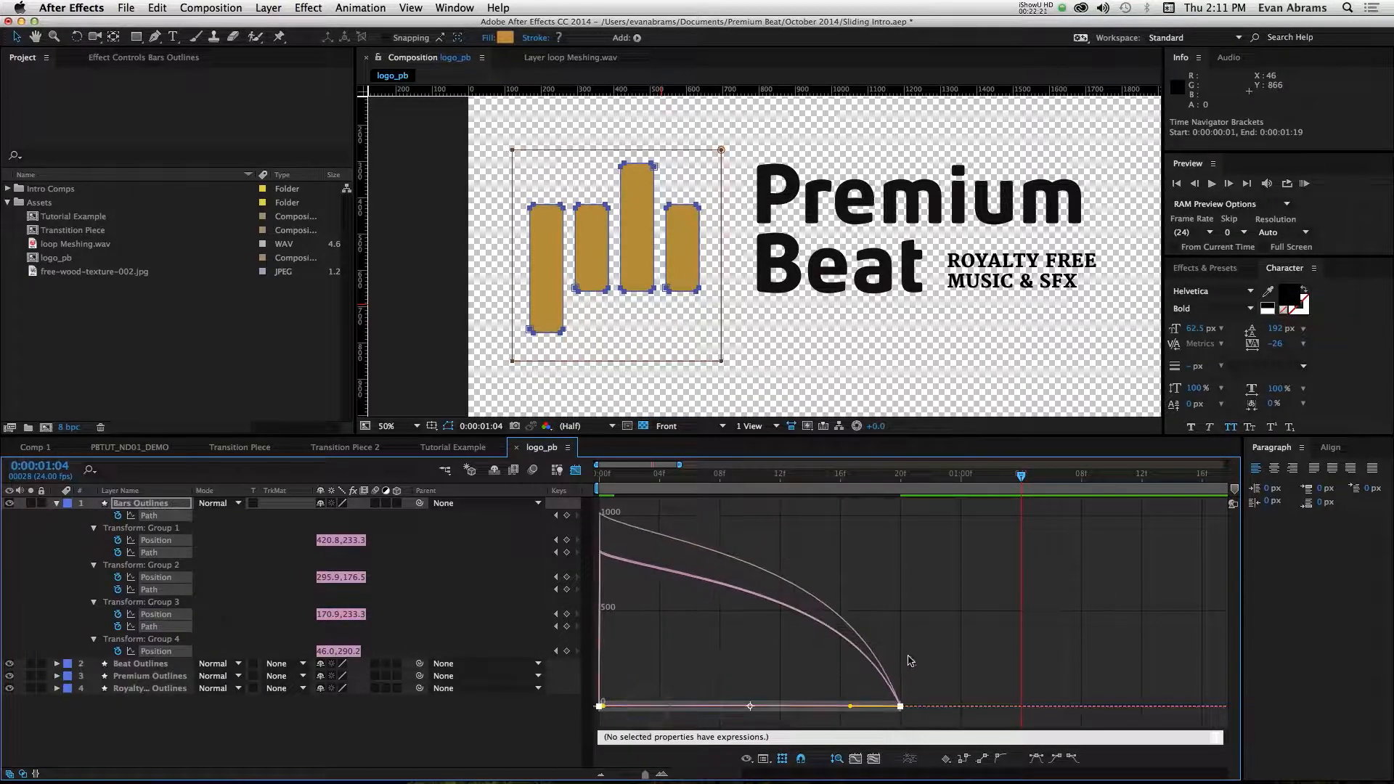
{"action": "left_click_drag", "start_coordinate": [908, 644], "coordinate": [770, 735]}
{"action": "left_click_drag", "start_coordinate": [848, 711], "coordinate": [669, 708]}
{"action": "key", "text": "KP_0"}
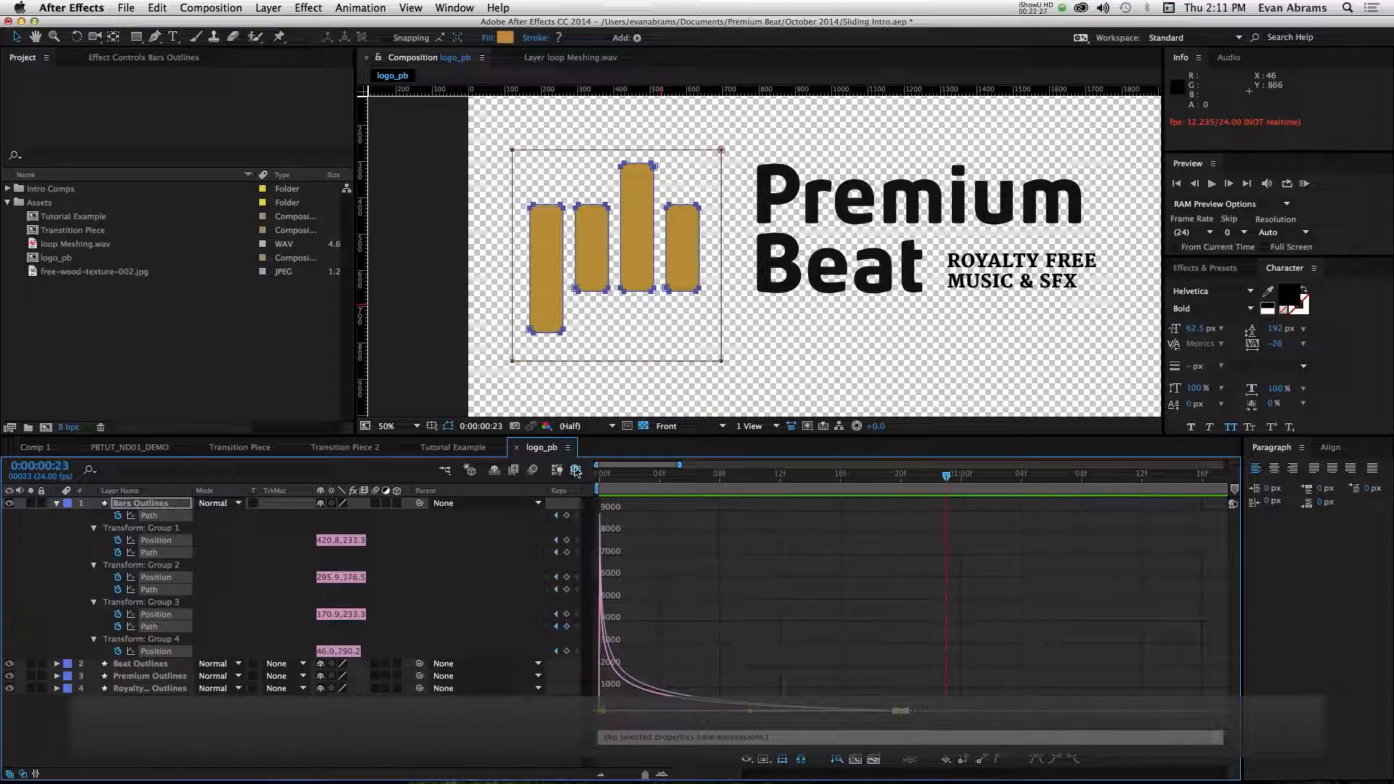
{"action": "left_click", "coordinate": [575, 469]}
Stagger the bars by moving each Path and Position keyframe pair to start at frame 1 for Group 3, frame 3 for Group 2 and frame 6 for Group 1.
{"action": "left_click", "coordinate": [703, 534]}
{"action": "left_click", "coordinate": [166, 516]}
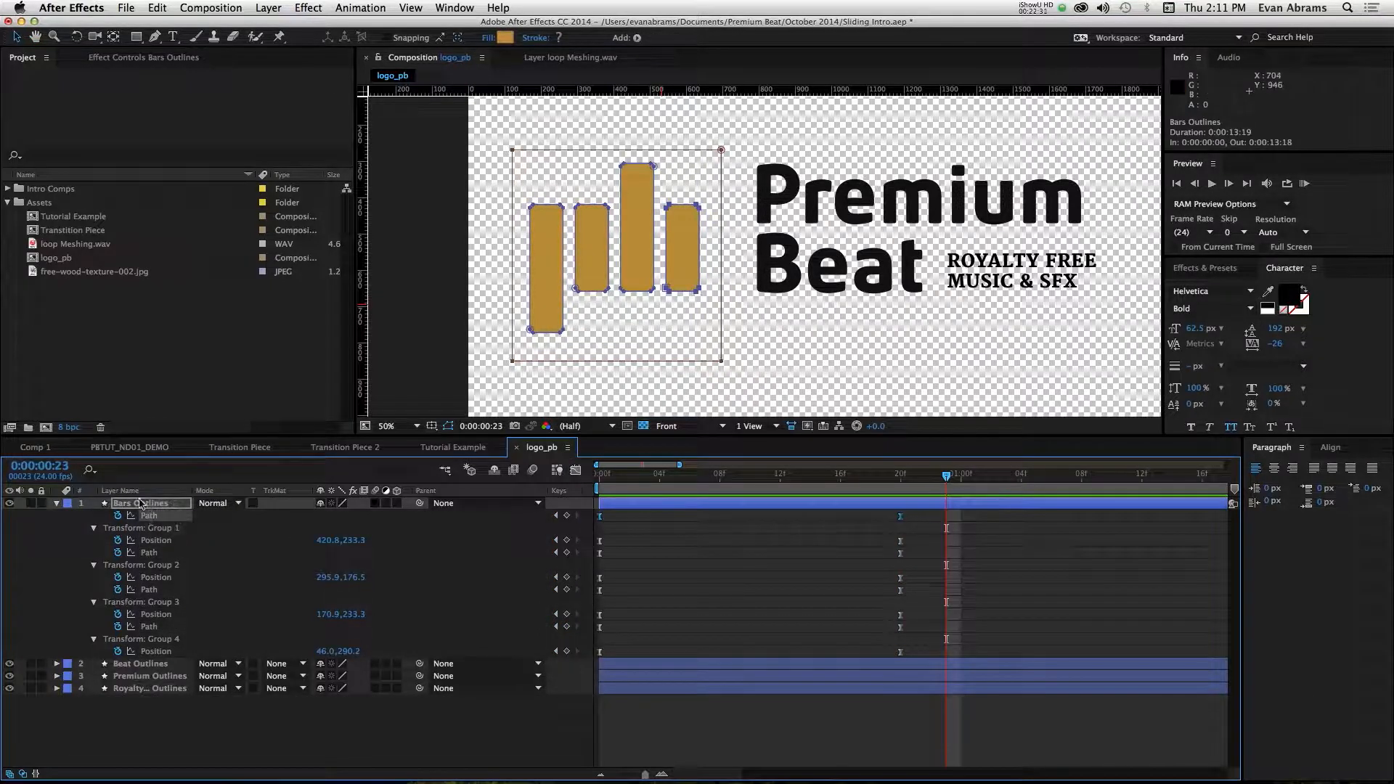
{"action": "left_click_drag", "start_coordinate": [931, 508], "coordinate": [653, 541]}
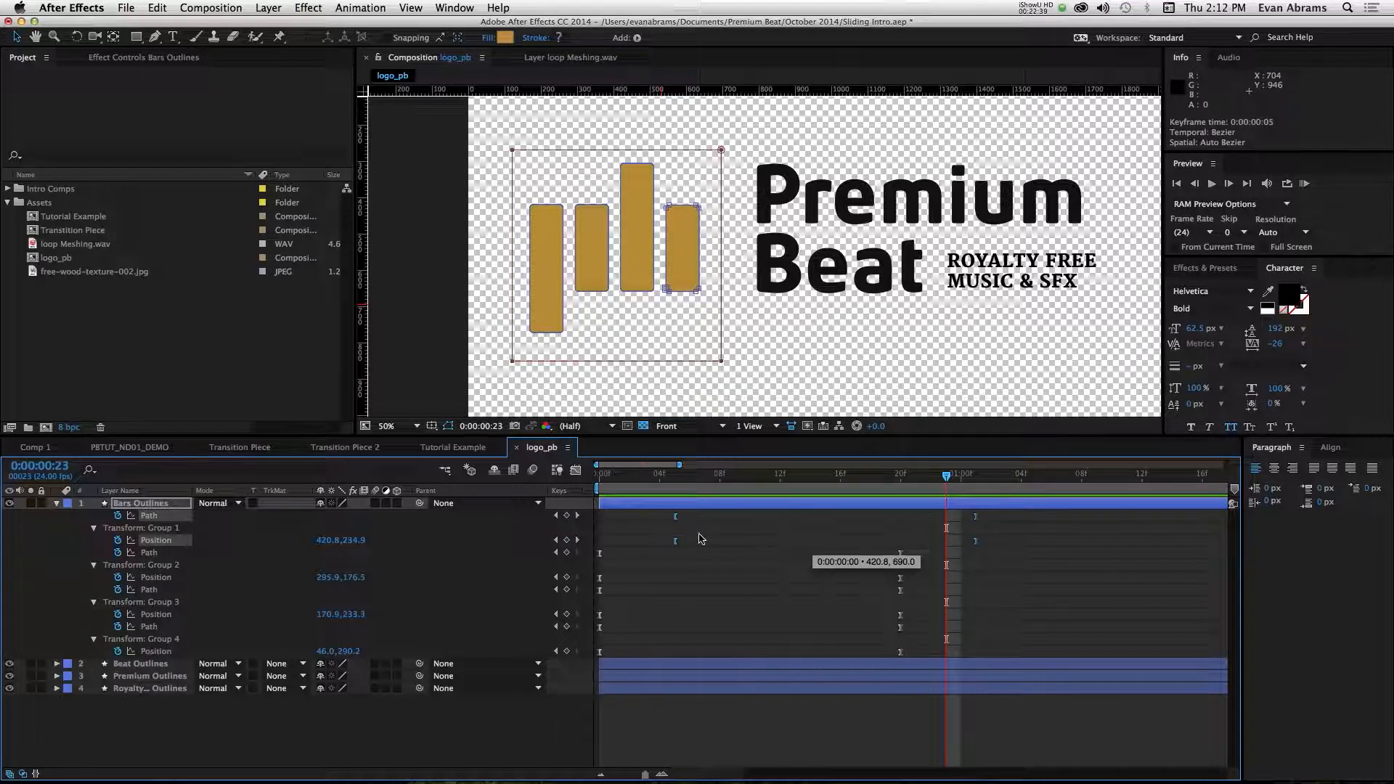
{"action": "left_click_drag", "start_coordinate": [921, 552], "coordinate": [700, 580]}
{"action": "left_click_drag", "start_coordinate": [732, 579], "coordinate": [660, 577]}
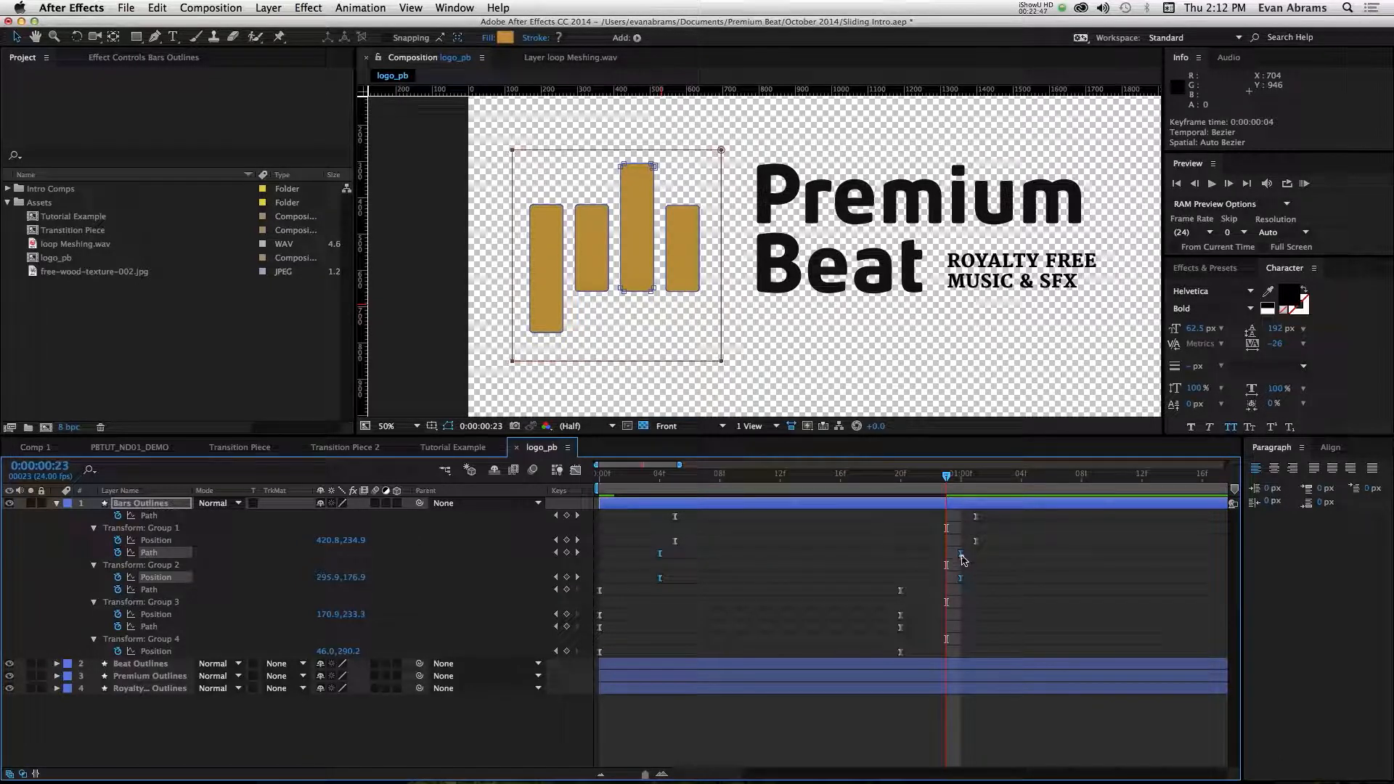
{"action": "left_click_drag", "start_coordinate": [955, 561], "coordinate": [615, 590]}
{"action": "left_click_drag", "start_coordinate": [621, 583], "coordinate": [988, 520]}
{"action": "left_click", "coordinate": [1015, 536]}
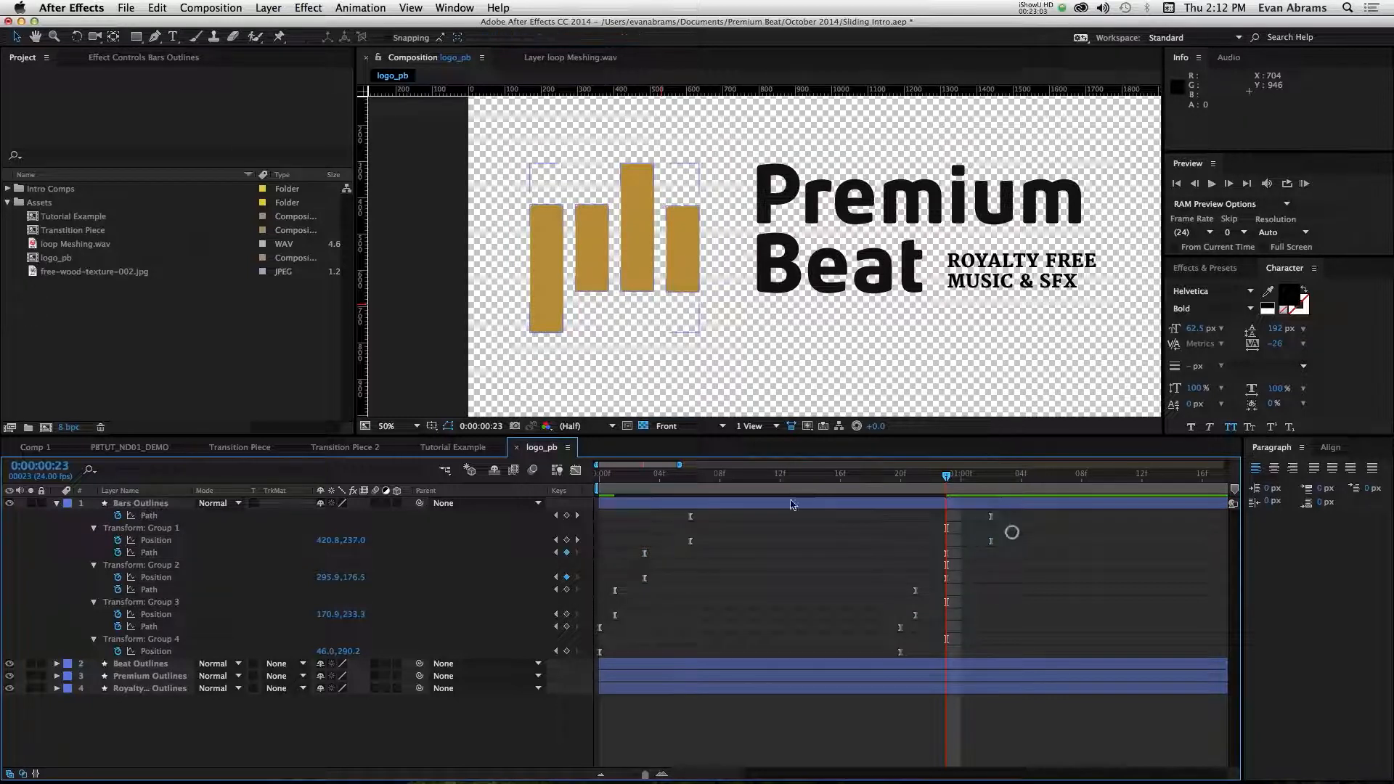
Preview the staggered bar animation and examine its first frames one by one from 0:00:00:00.
{"action": "key", "text": "KP_0"}
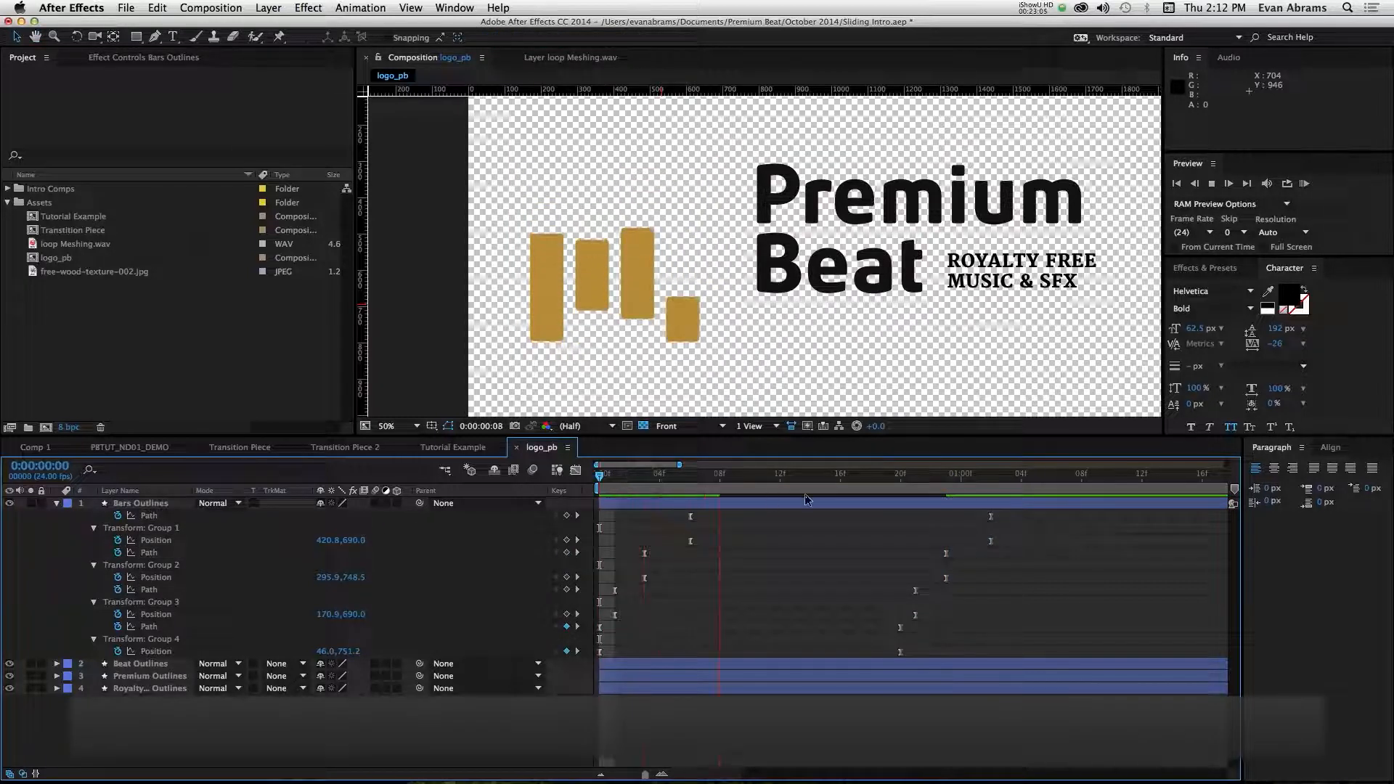
{"action": "key", "text": "space"}
{"action": "left_click", "coordinate": [611, 476]}
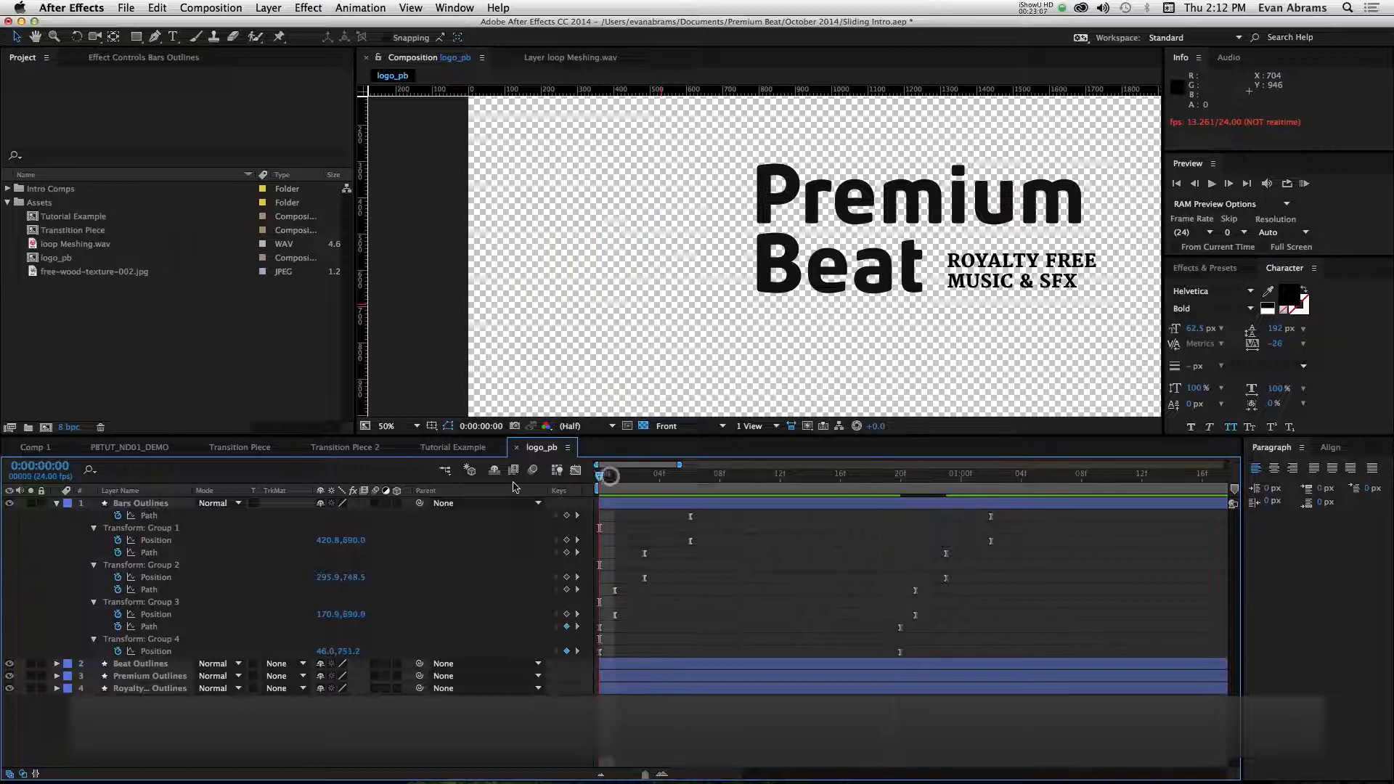
{"action": "key", "text": "Page_Down"}
{"action": "key", "text": "Page_Down"}
{"action": "key", "text": "Page_Down"}
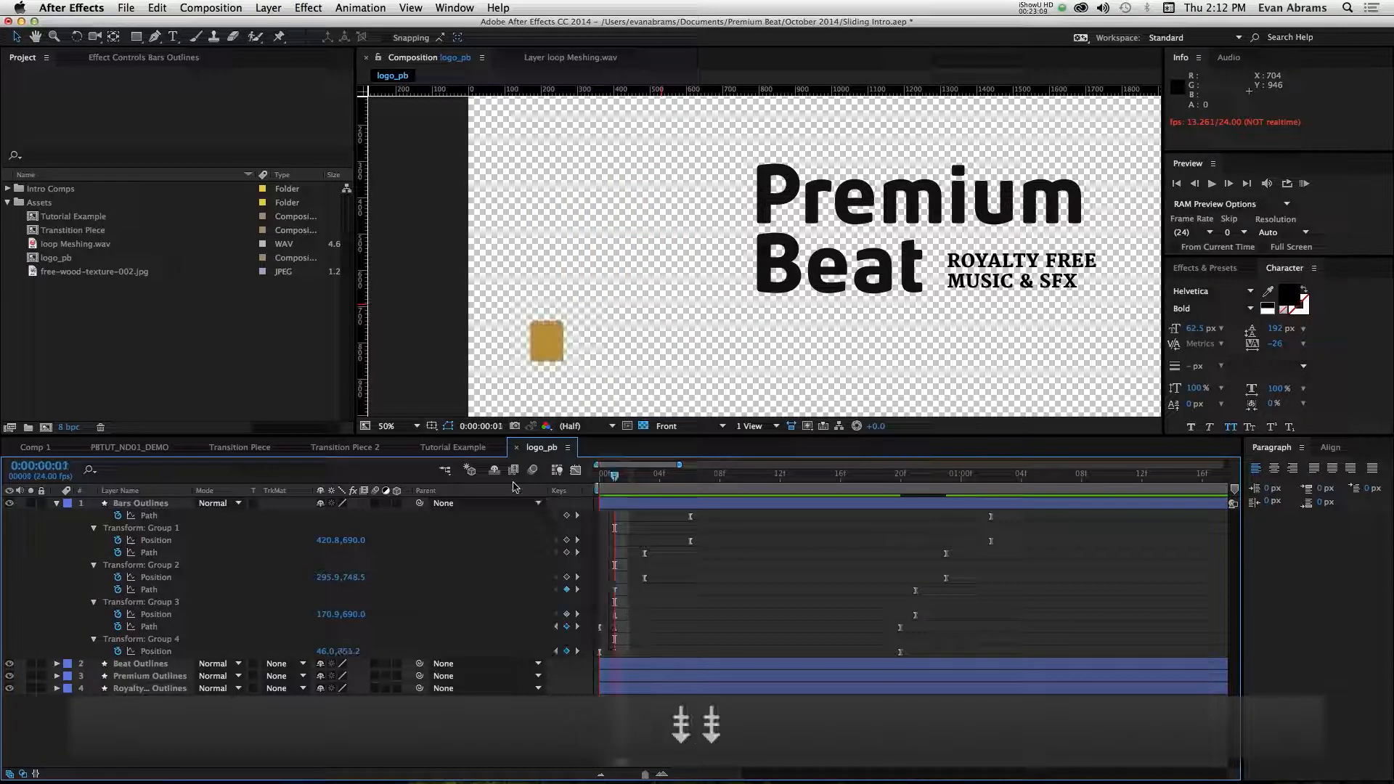
{"action": "key", "text": "Page_Down"}
{"action": "key", "text": "Page_Down"}
{"action": "key", "text": "Page_Down"}
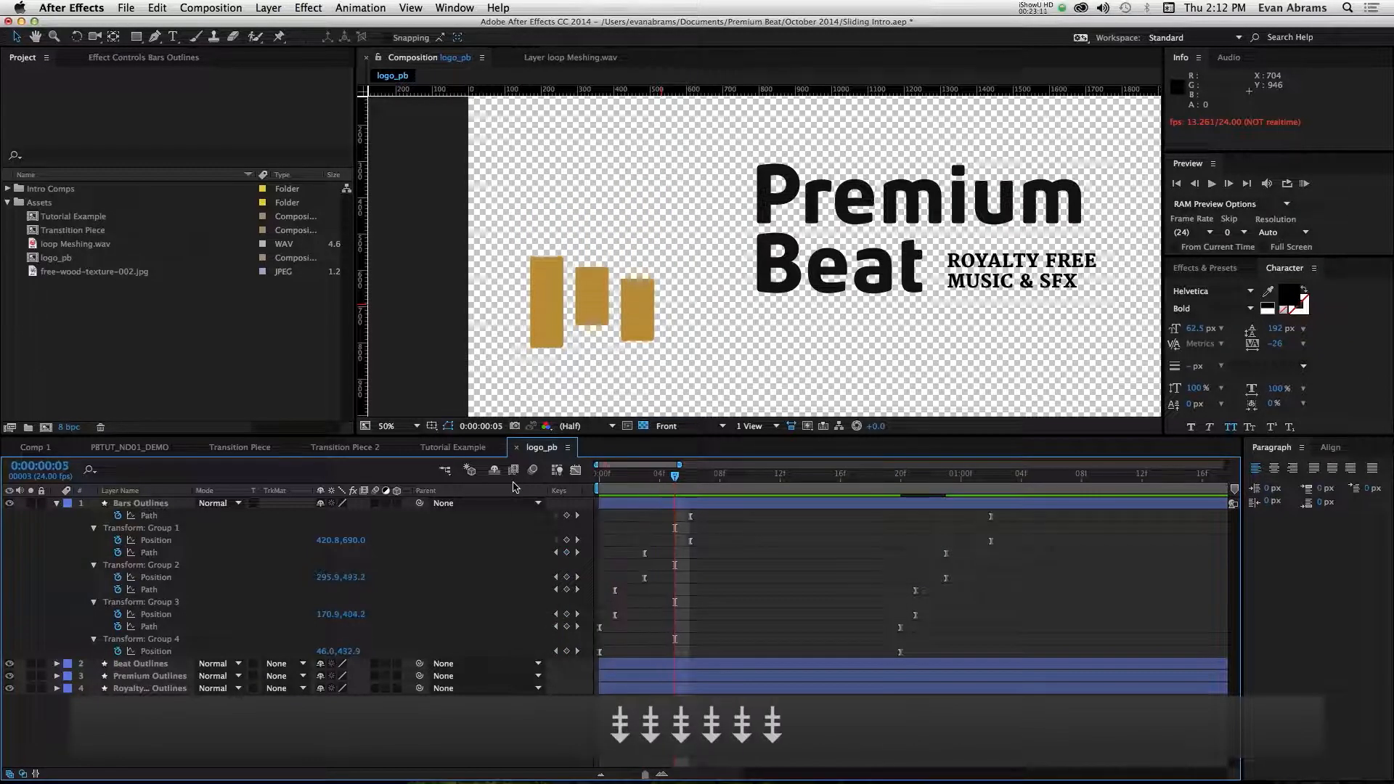
{"action": "key", "text": "Page_Down"}
{"action": "key", "text": "Page_Down"}
{"action": "key", "text": "Page_Down"}
{"action": "key", "text": "Page_Down"}
{"action": "key", "text": "Page_Down"}
{"action": "key", "text": "Page_Down"}
{"action": "key", "text": "Page_Down"}
{"action": "key", "text": "Page_Down"}
{"action": "key", "text": "Page_Down"}
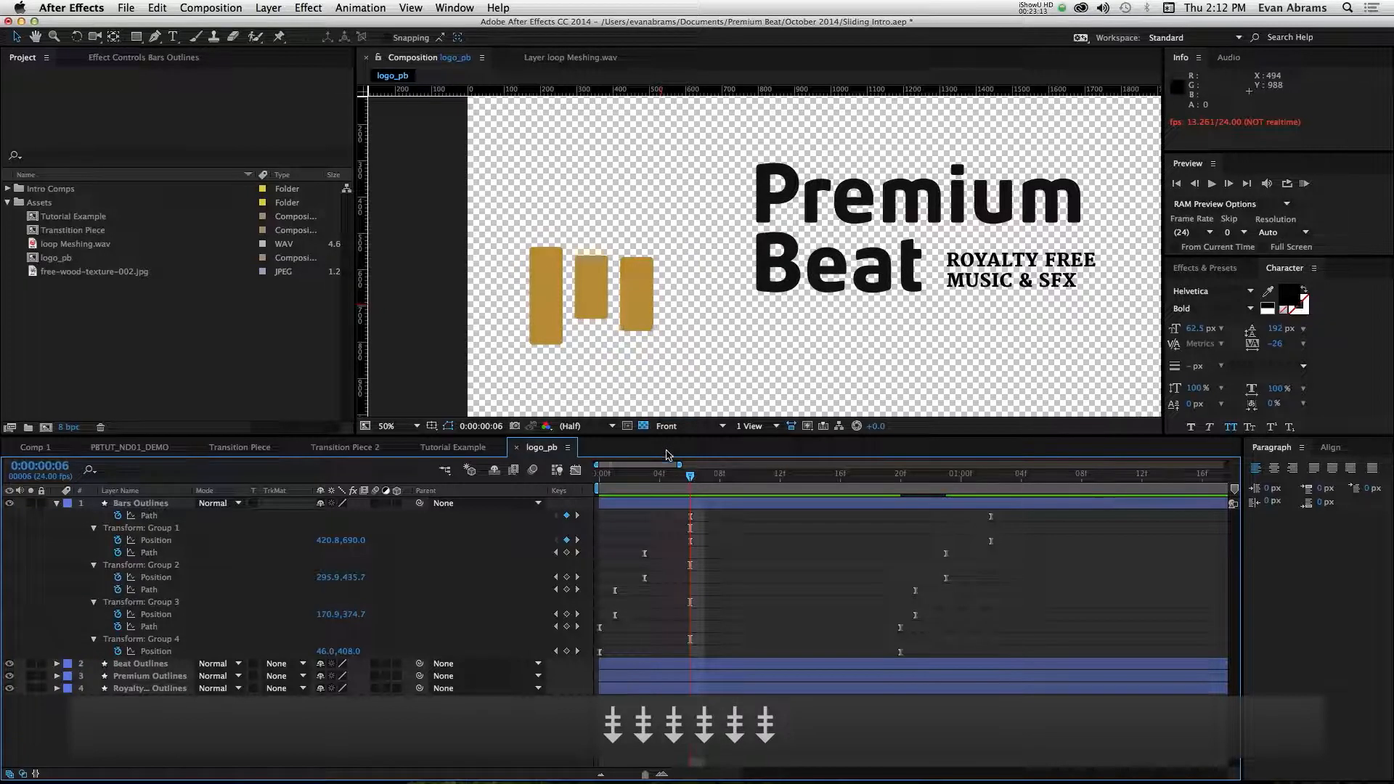
{"action": "key", "text": "space"}
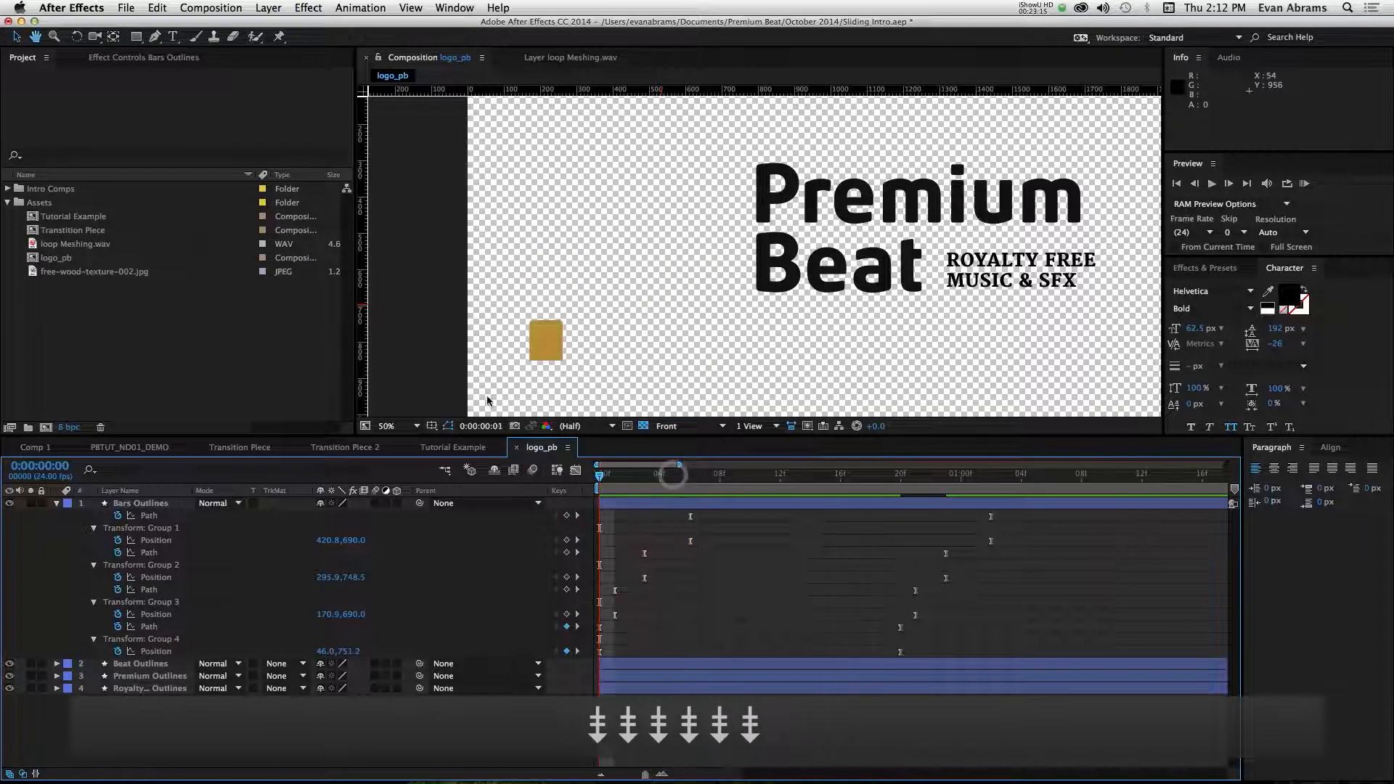
{"action": "key", "text": "space"}
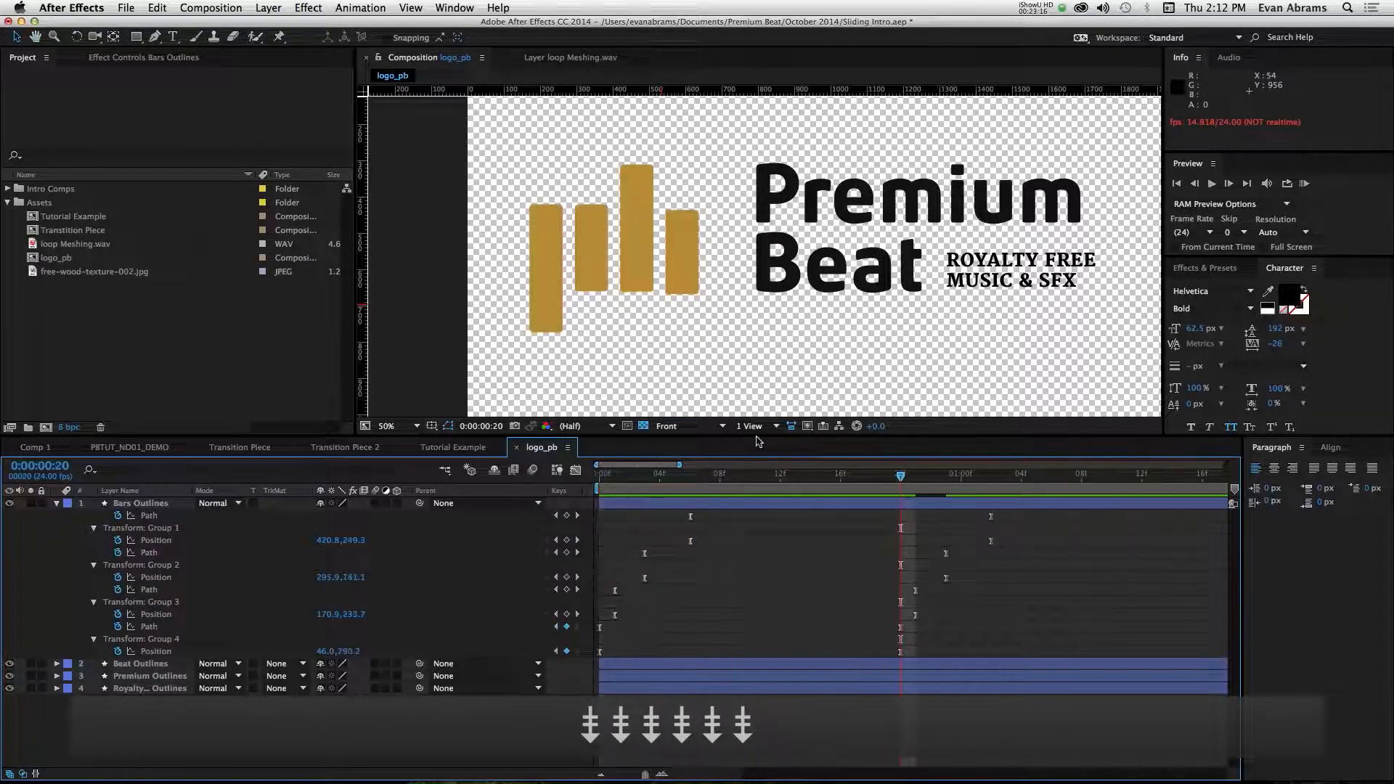
Change the shape fill of the Bars Outlines layer to white (FFFFFF) and preview the animation.
{"action": "left_click", "coordinate": [708, 507]}
{"action": "left_click", "coordinate": [505, 37]}
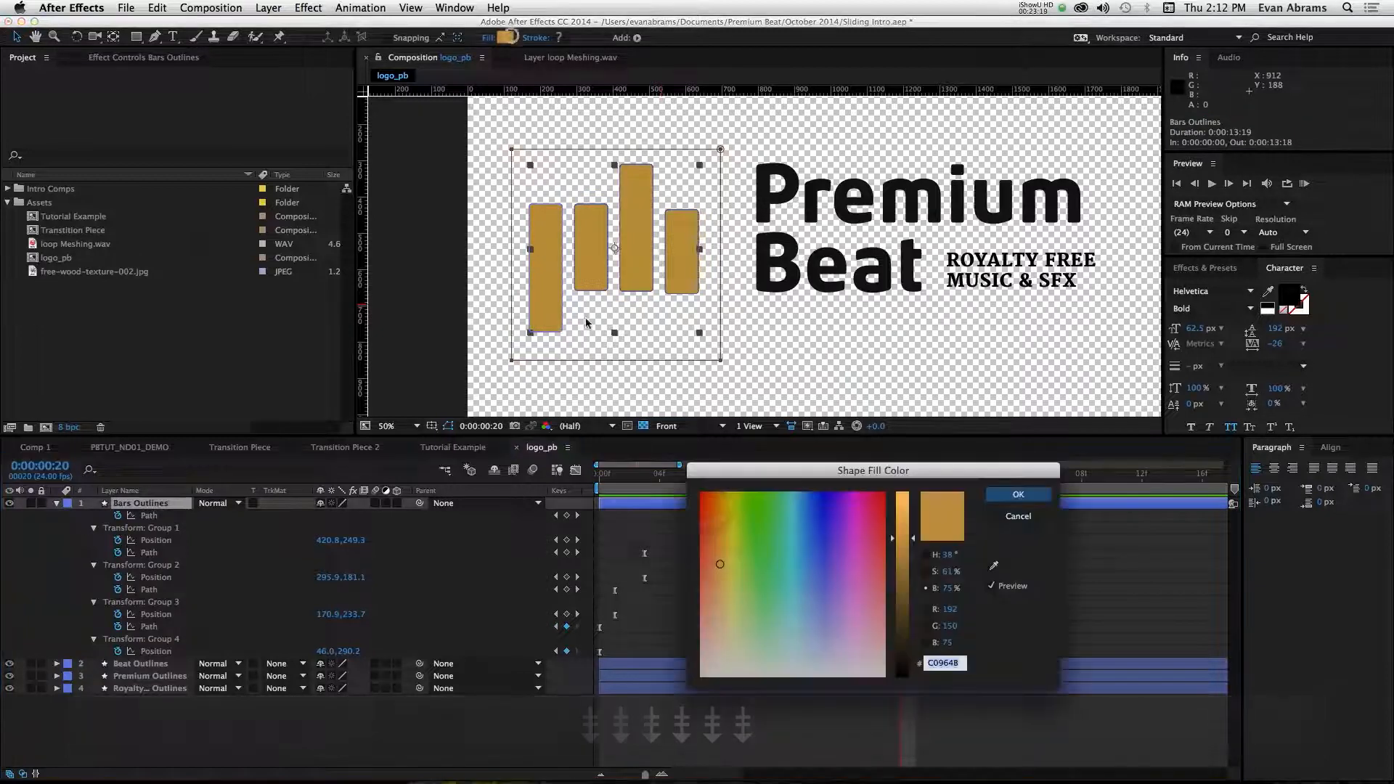
{"action": "mouse_move", "coordinate": [881, 562]}
{"action": "left_mouse_down"}
{"action": "mouse_move", "coordinate": [902, 508]}
{"action": "mouse_move", "coordinate": [886, 498]}
{"action": "mouse_move", "coordinate": [798, 672]}
{"action": "mouse_move", "coordinate": [594, 782]}
{"action": "left_mouse_up"}
{"action": "left_click_drag", "start_coordinate": [898, 552], "coordinate": [899, 494]}
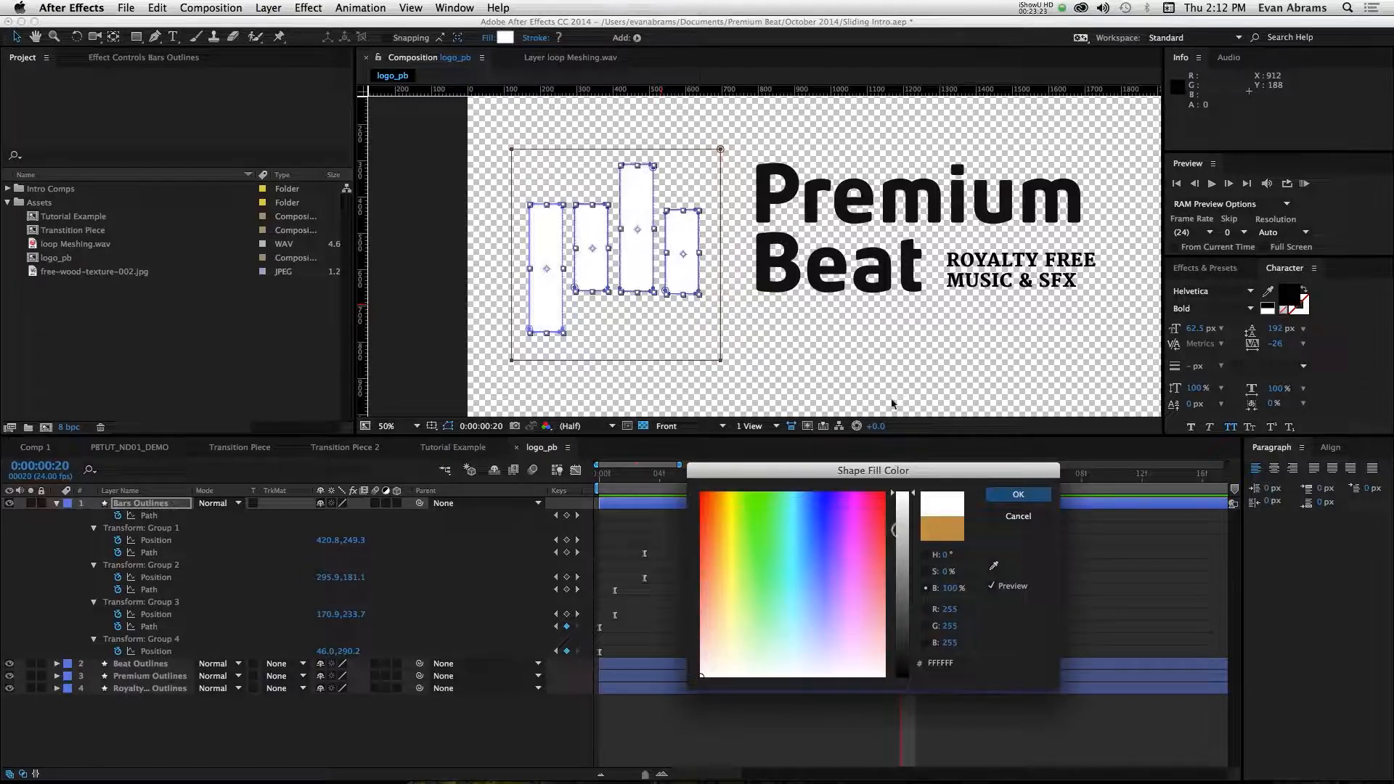
{"action": "left_click", "coordinate": [1018, 494]}
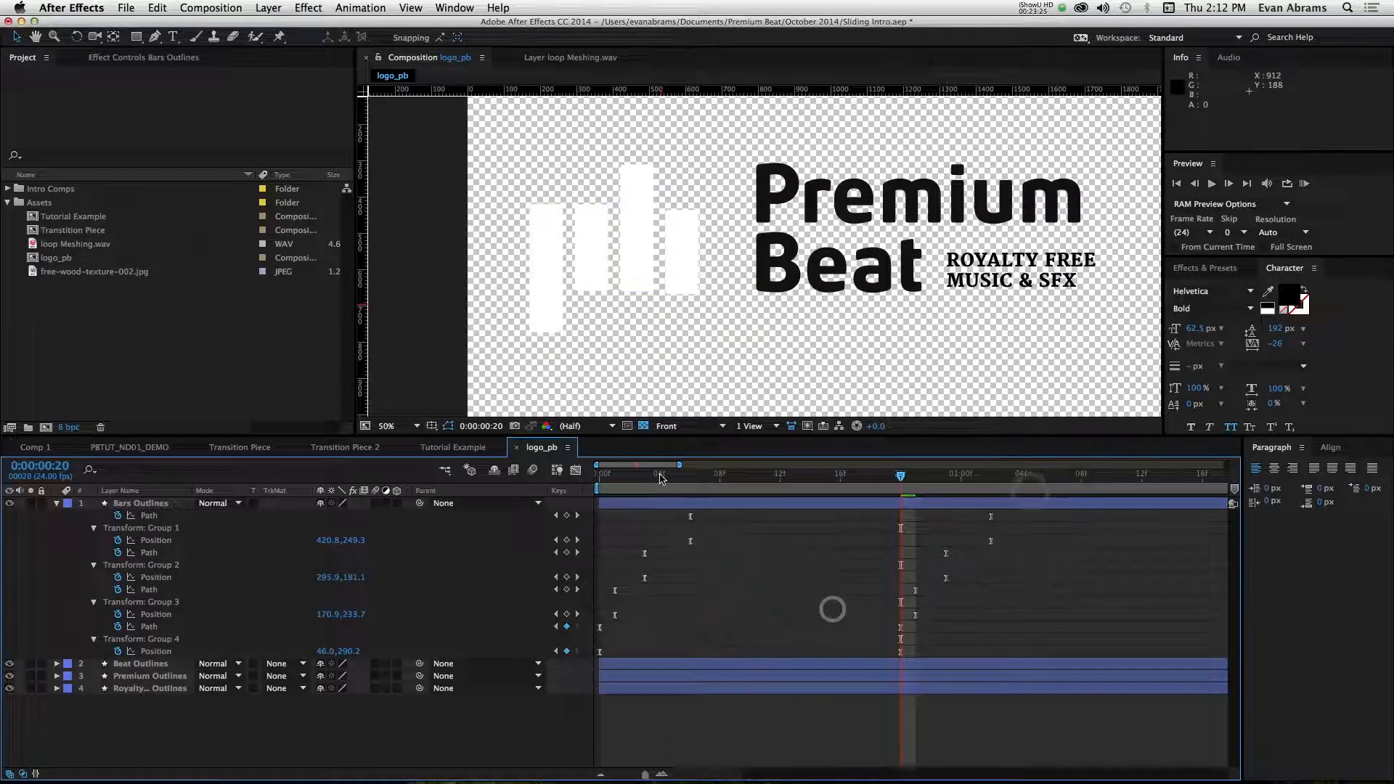
{"action": "key", "text": "space"}
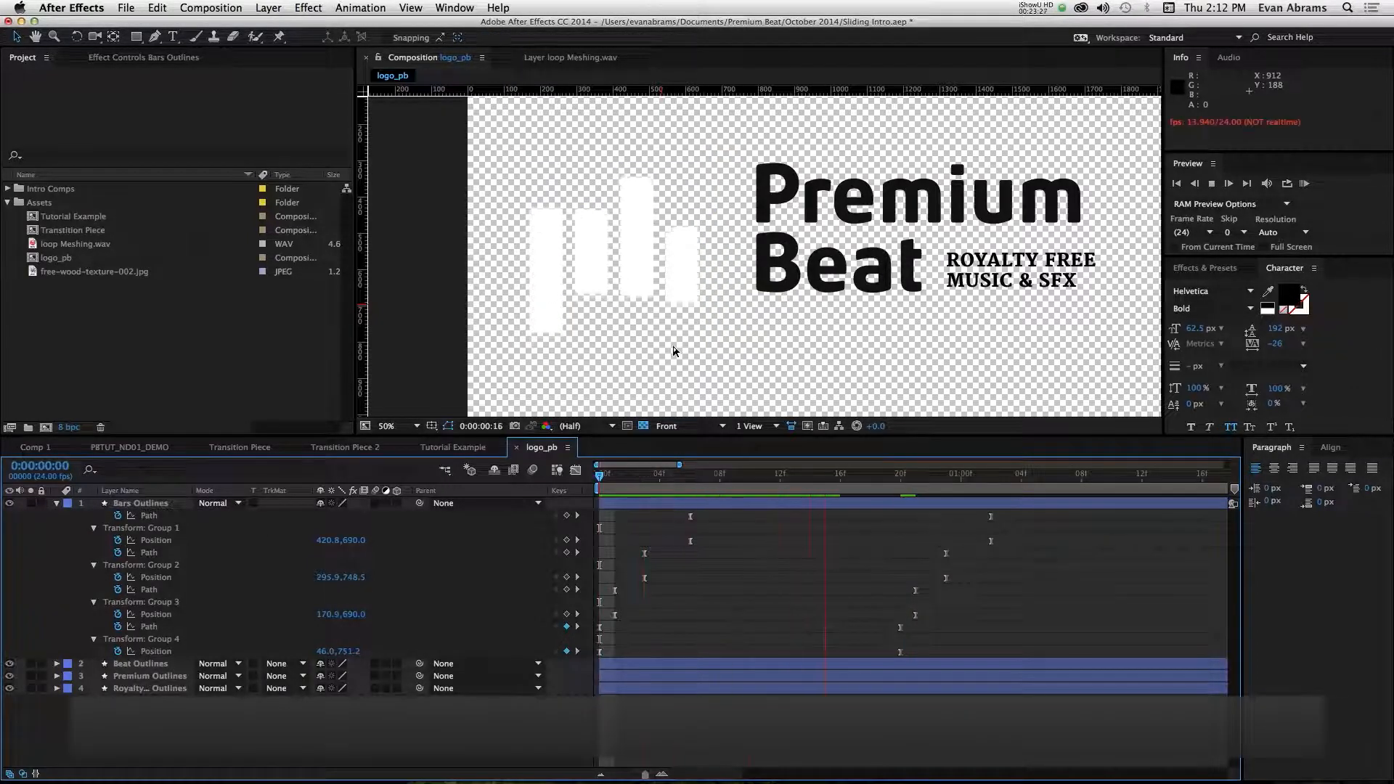
{"action": "key", "text": "space"}
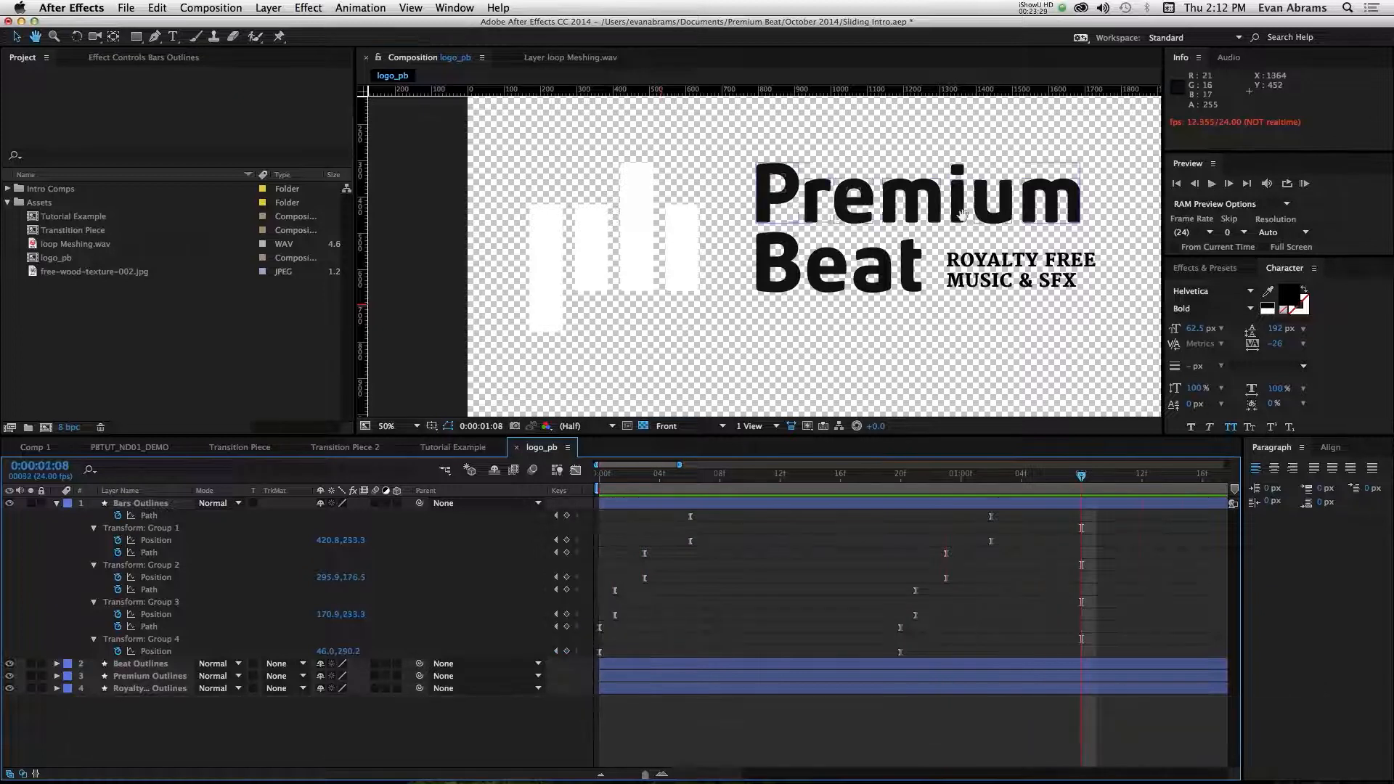
Select the Beat Outlines layer in the logo text.
{"action": "left_click_drag", "start_coordinate": [960, 217], "coordinate": [796, 264]}
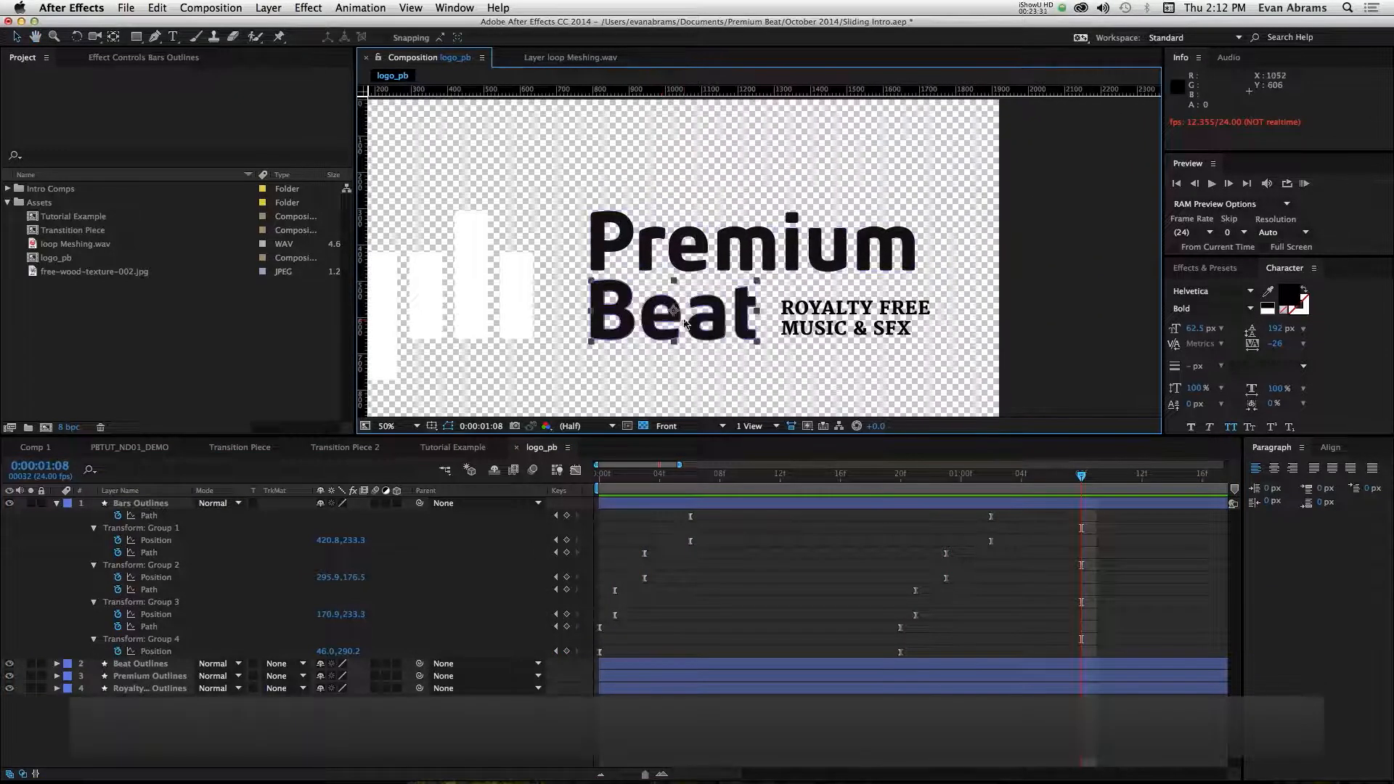
{"action": "left_click", "coordinate": [682, 320]}
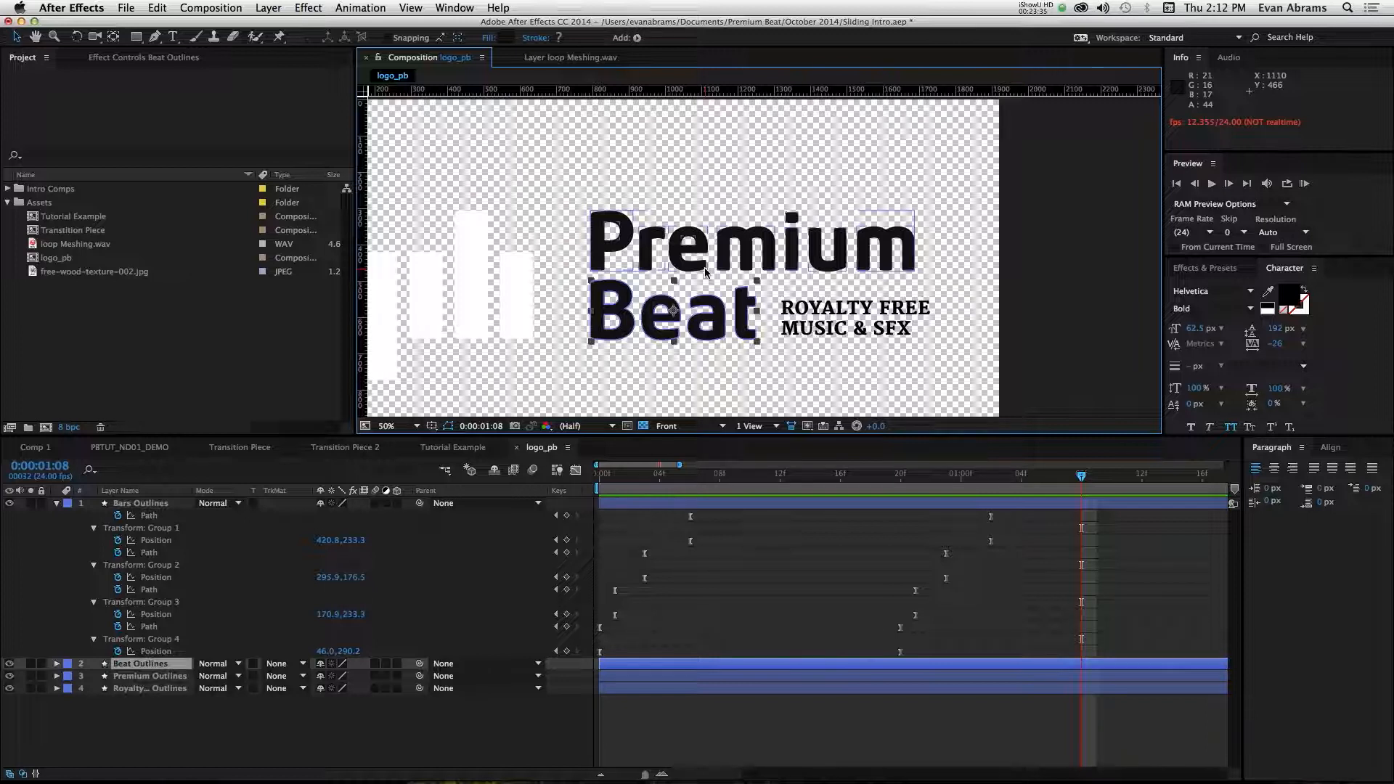
Expand the contents of the Beat Outlines layer and select Group 1 through Group 4.
{"action": "left_click", "coordinate": [780, 336]}
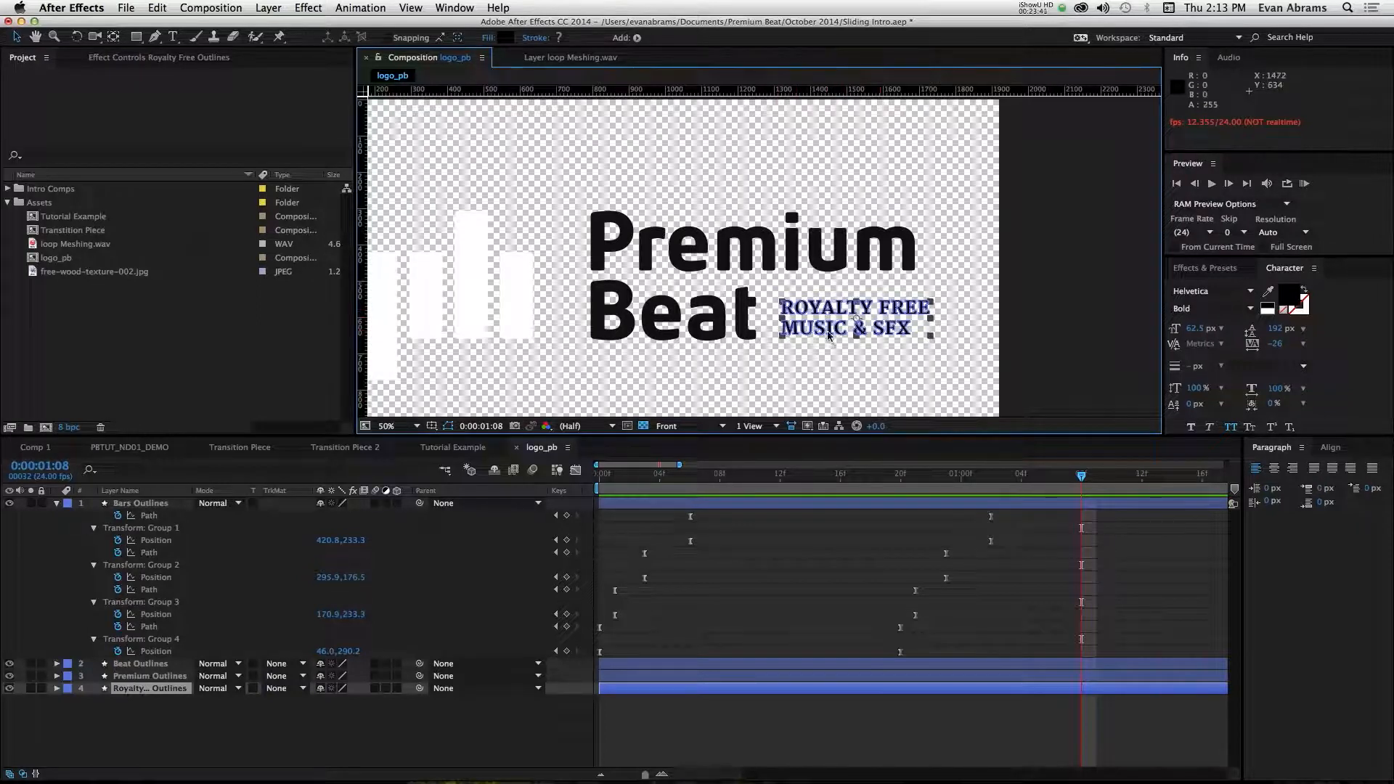
{"action": "key", "text": "space"}
{"action": "left_click_drag", "start_coordinate": [835, 328], "coordinate": [889, 307]}
{"action": "key", "text": "period"}
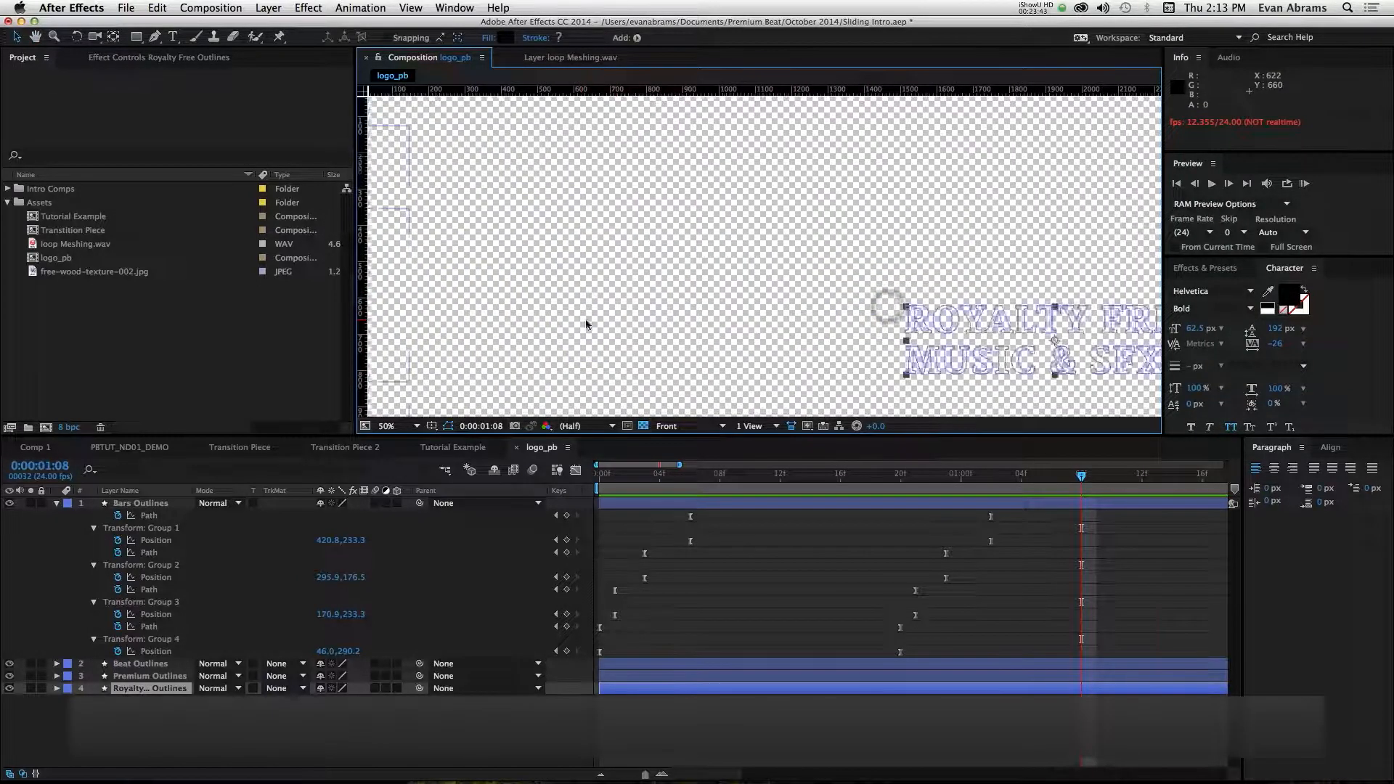
{"action": "key", "text": "space"}
{"action": "left_click", "coordinate": [794, 332]}
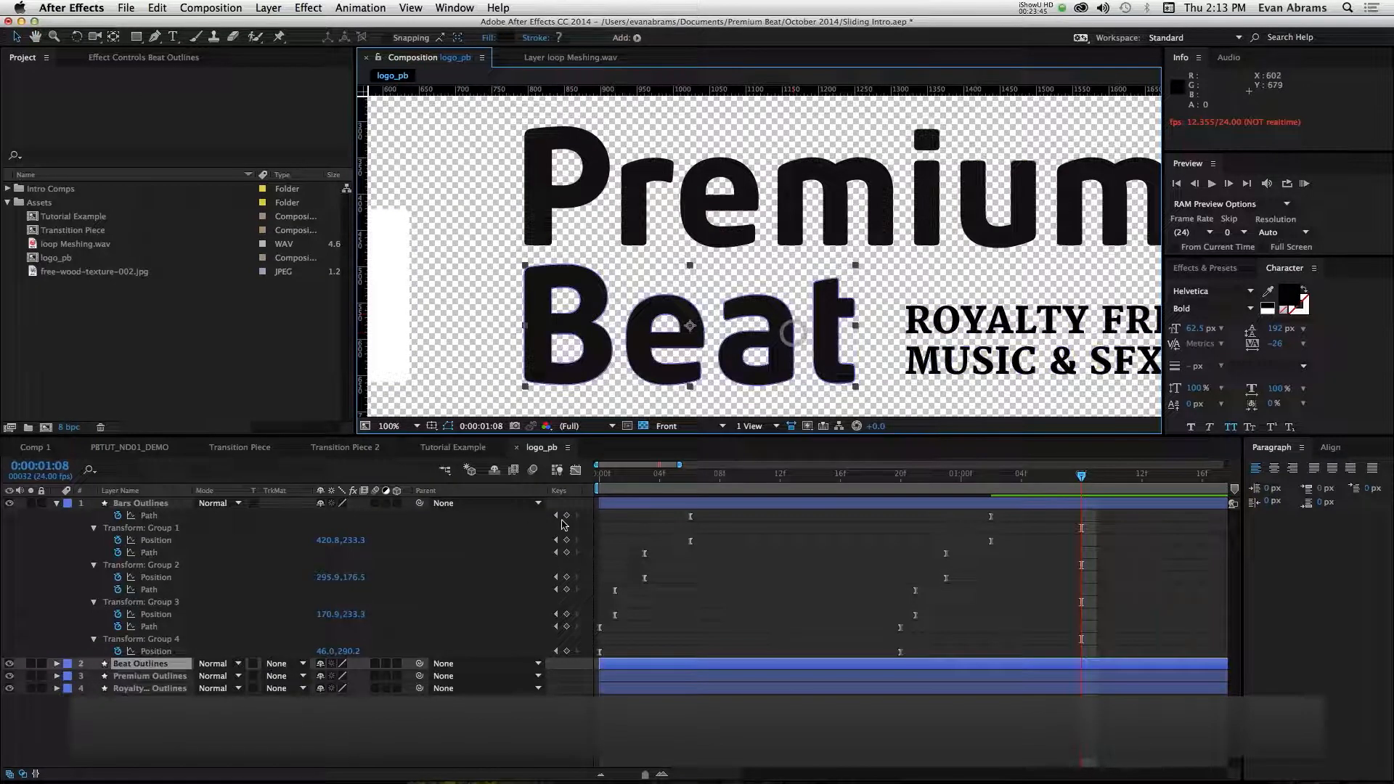
{"action": "left_click", "coordinate": [57, 665]}
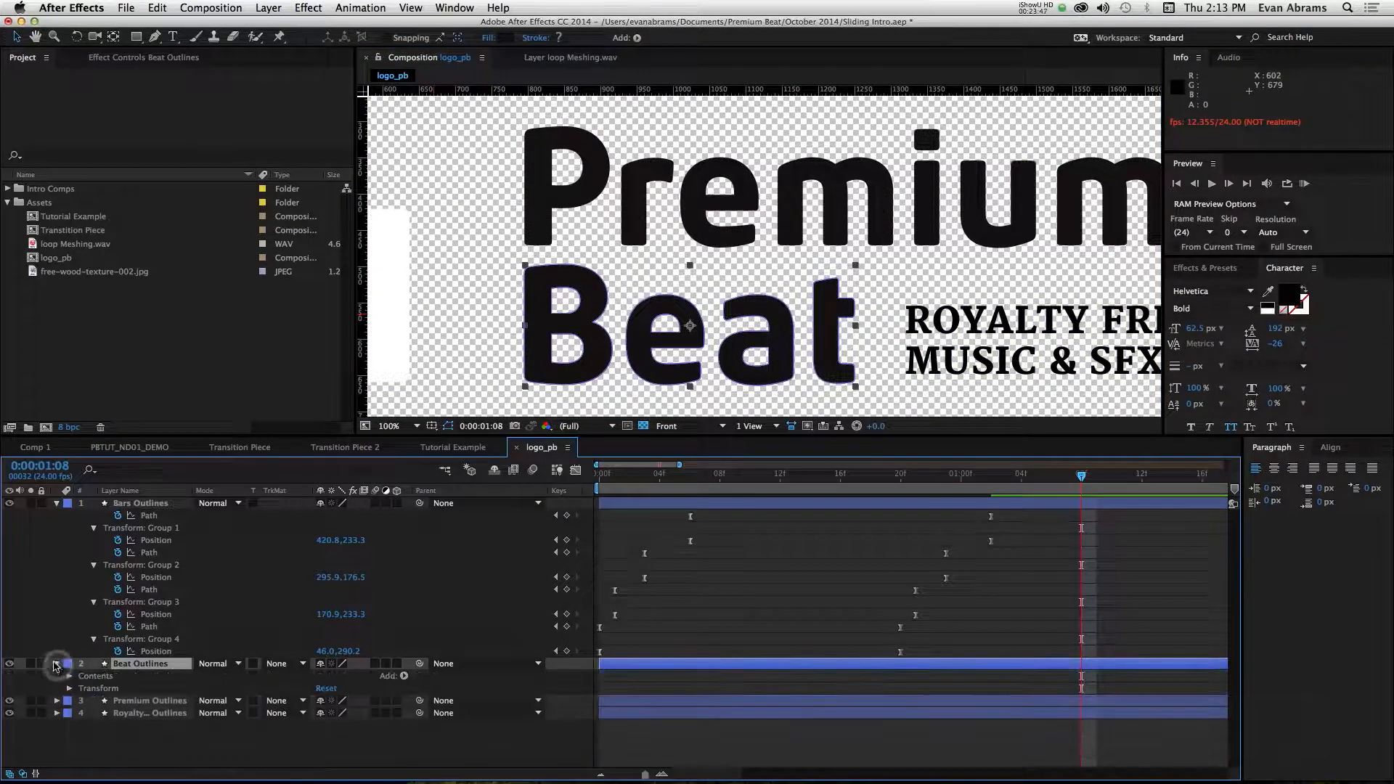
{"action": "left_click", "coordinate": [69, 677]}
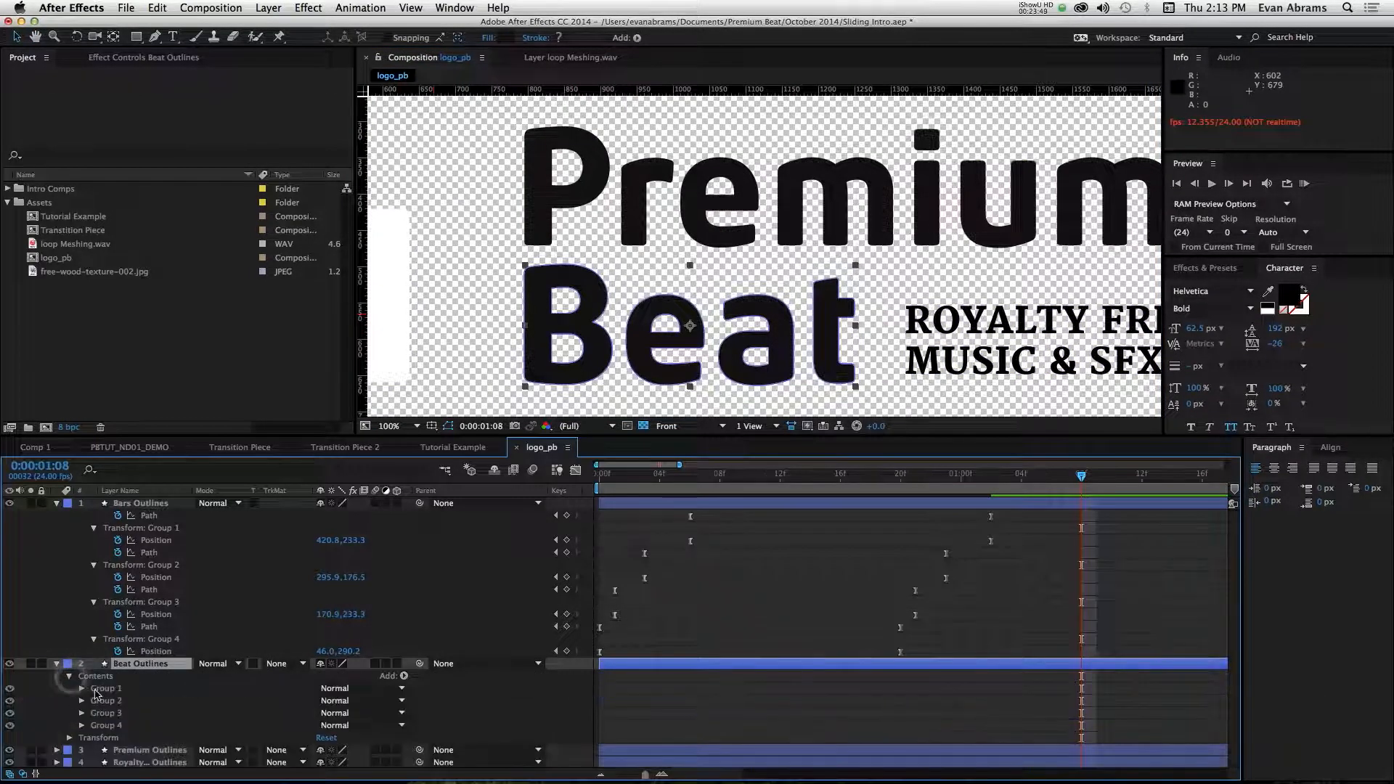
{"action": "left_click", "coordinate": [102, 689]}
{"action": "left_click", "coordinate": [105, 726], "text": "shift"}
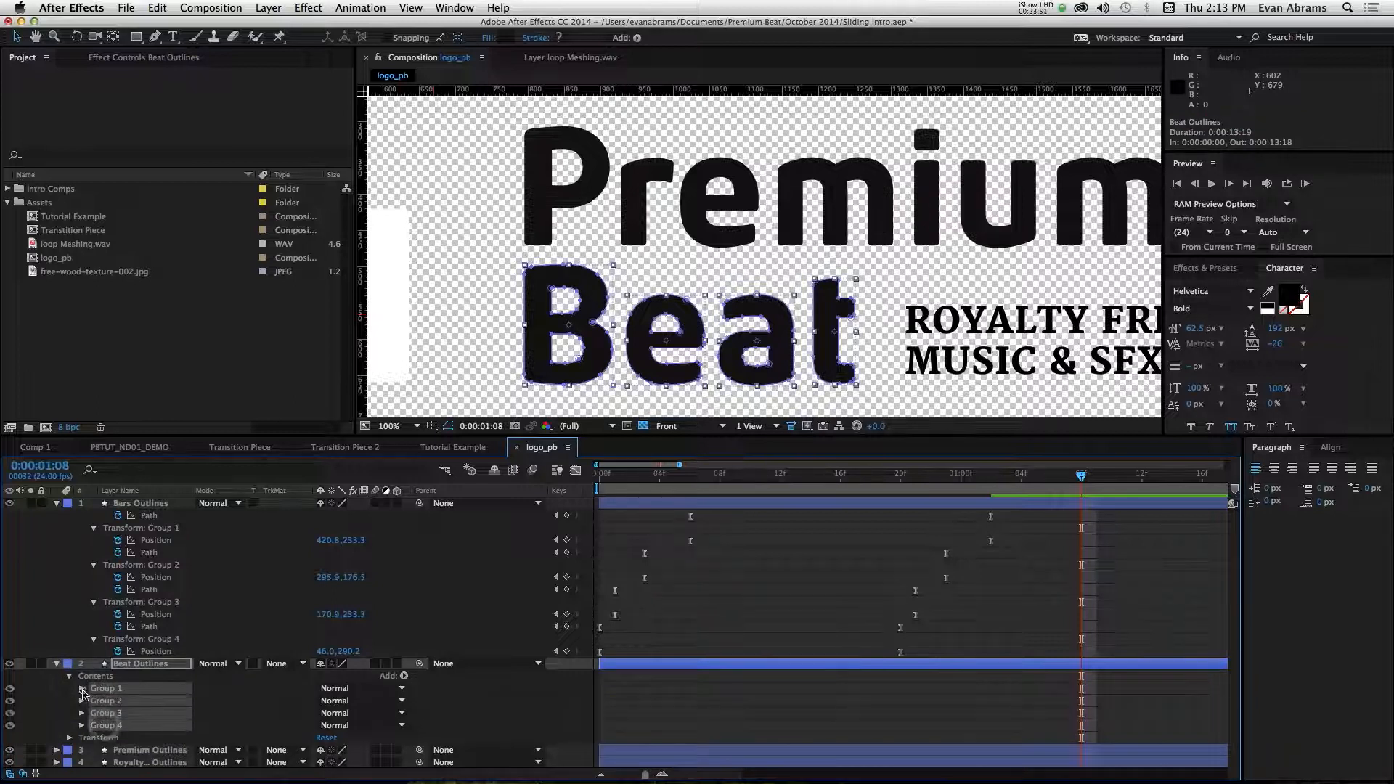
Set Position keyframes on all four Beat letter groups at 0:00:00:20, keeping the letters in their resting place.
{"action": "left_click", "coordinate": [82, 689]}
{"action": "scroll", "coordinate": [110, 695], "scroll_direction": "down", "scroll_amount": 1}
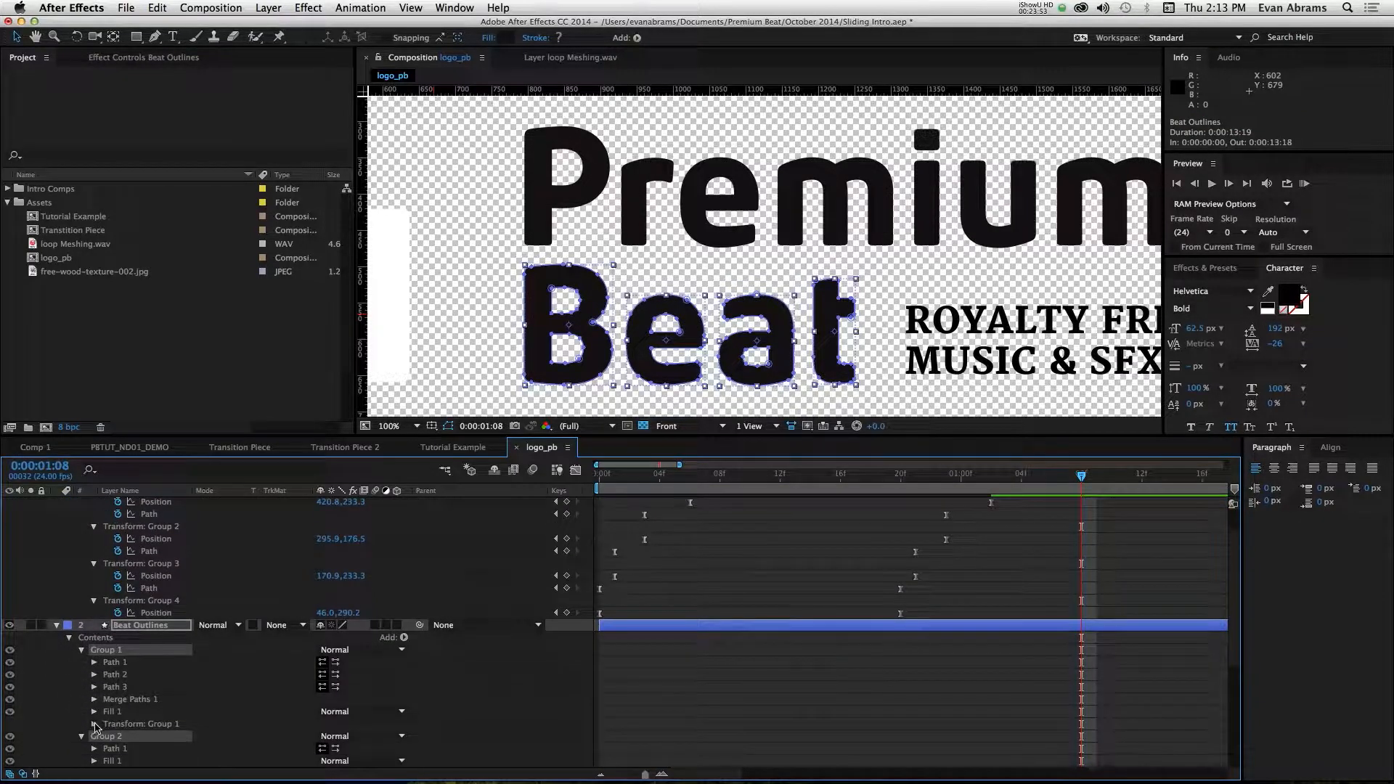
{"action": "left_click", "coordinate": [94, 724]}
{"action": "scroll", "coordinate": [154, 706], "scroll_direction": "down", "scroll_amount": 1}
{"action": "left_click_drag", "start_coordinate": [637, 479], "coordinate": [464, 488]}
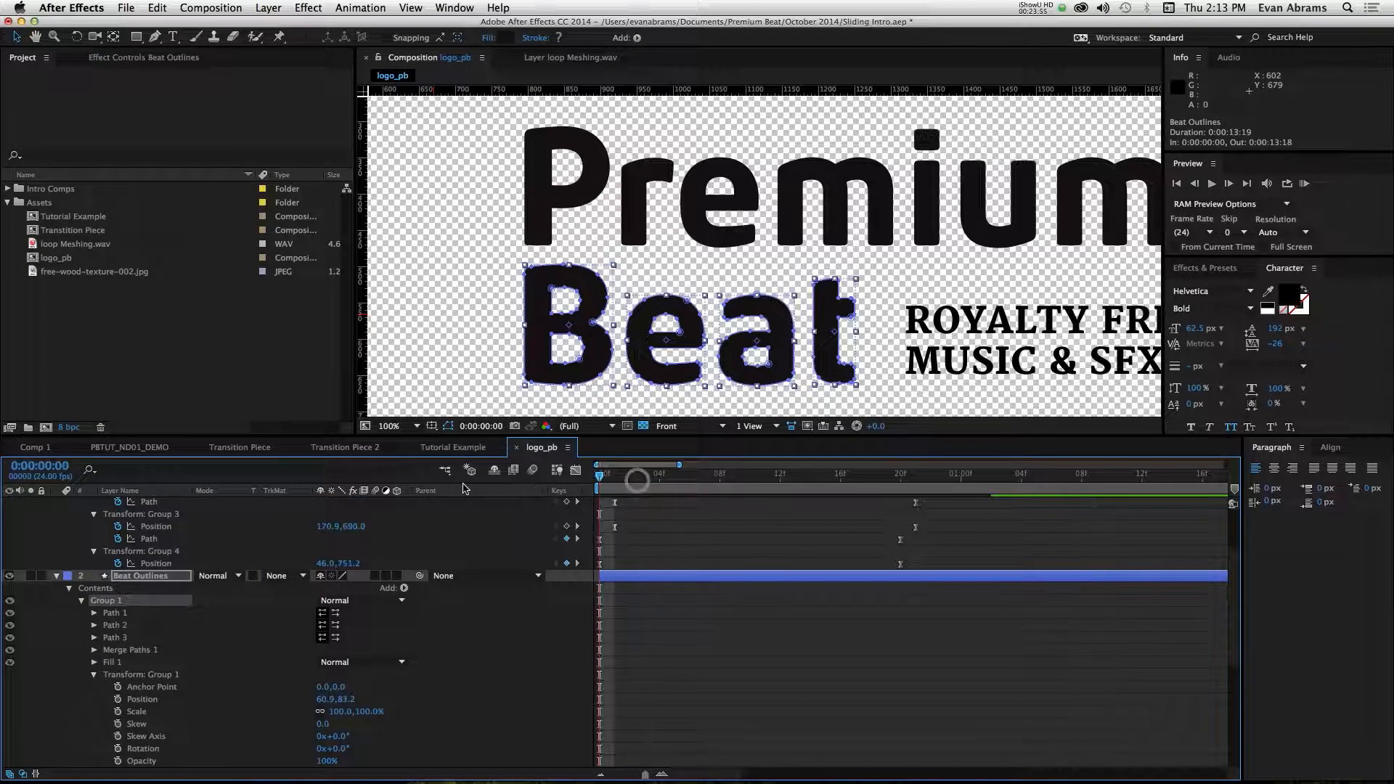
{"action": "key", "text": "shift+Page_Down"}
{"action": "key", "text": "shift+Page_Down"}
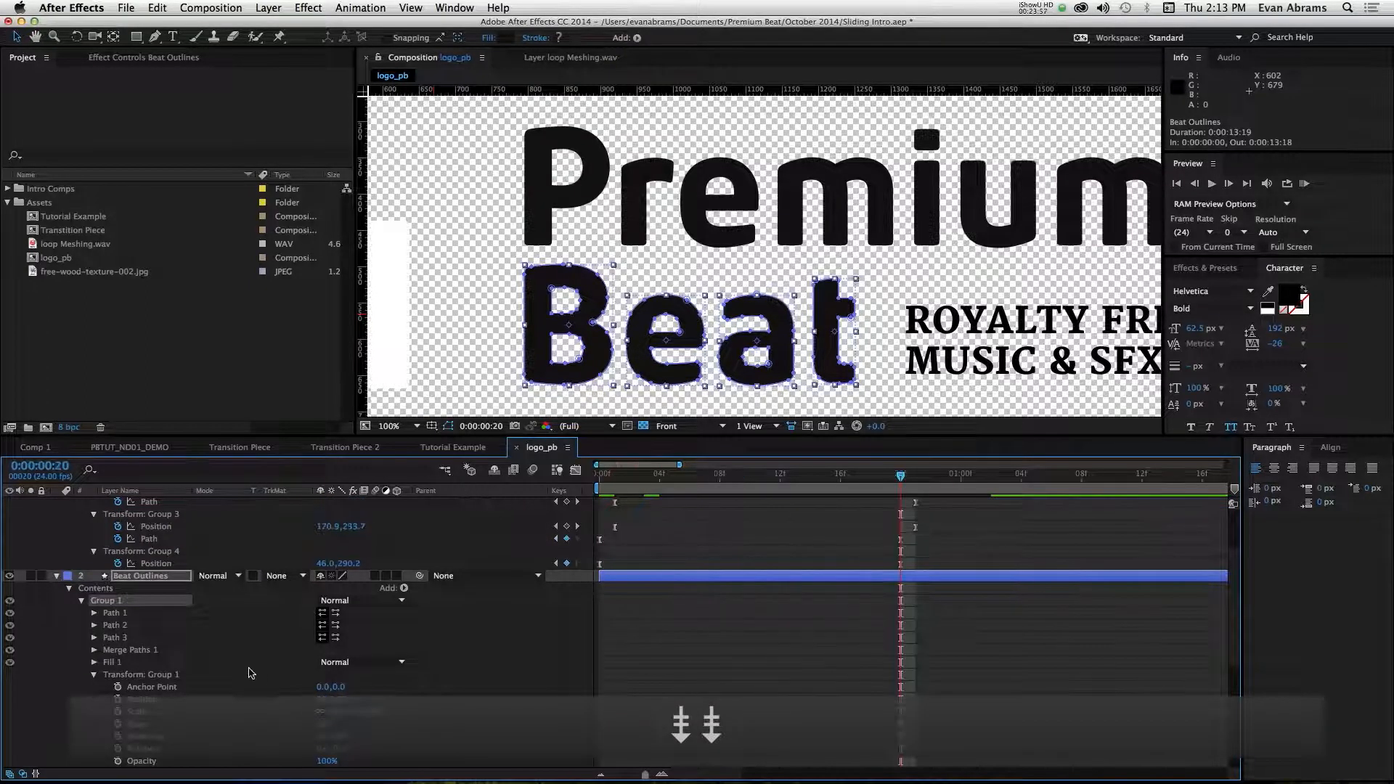
{"action": "scroll", "coordinate": [811, 592], "scroll_direction": "down", "scroll_amount": 2}
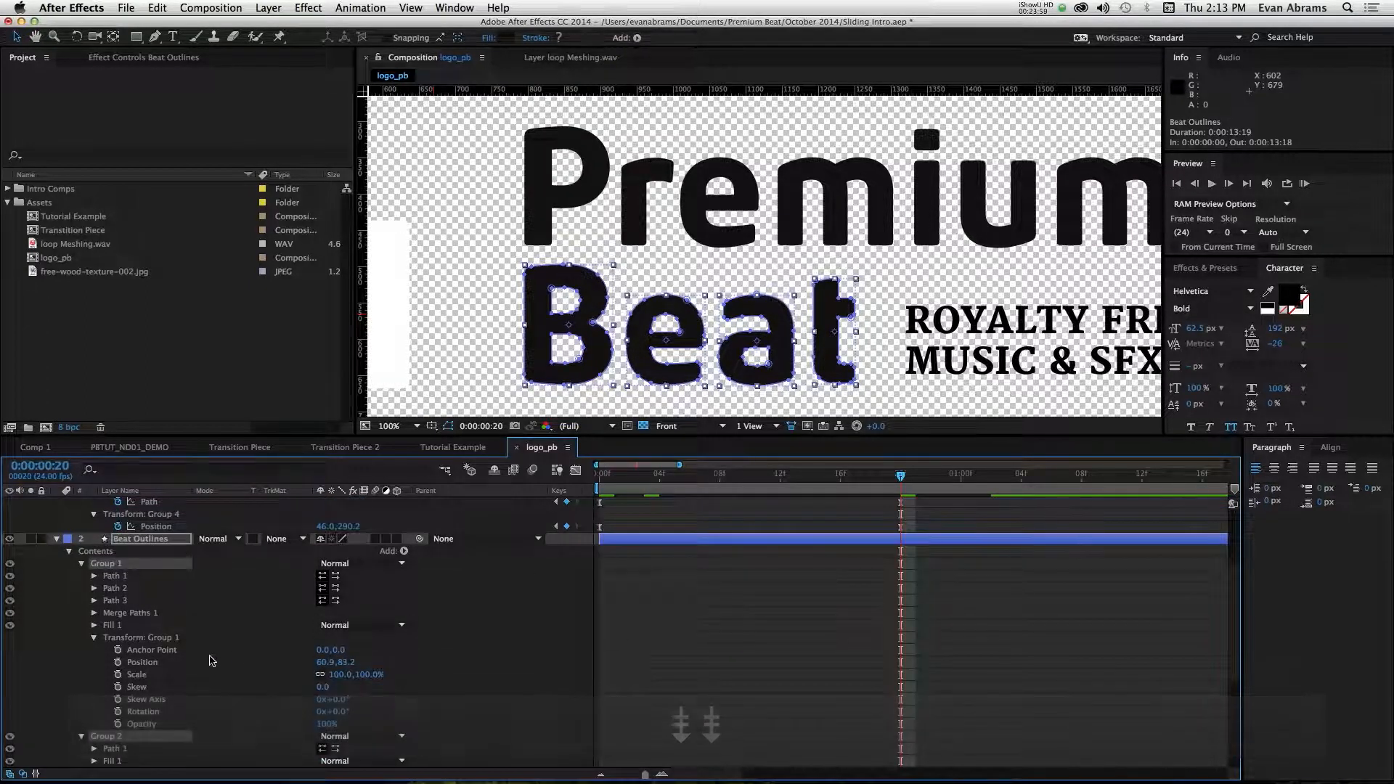
{"action": "left_click", "coordinate": [118, 662]}
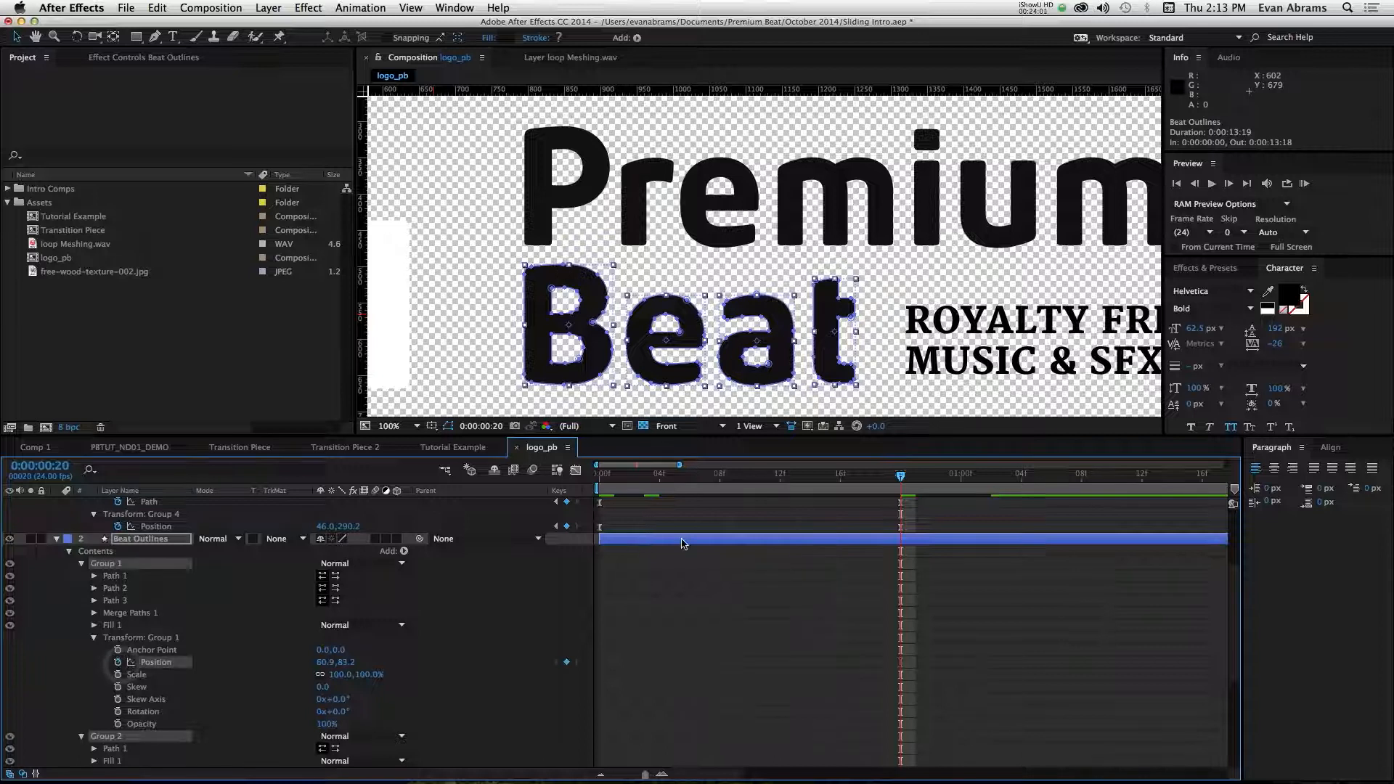
Lower all four letter groups together at 0:00:00:00, with Group 1's Y position at about 278, and preview the rise.
{"action": "key", "text": "u"}
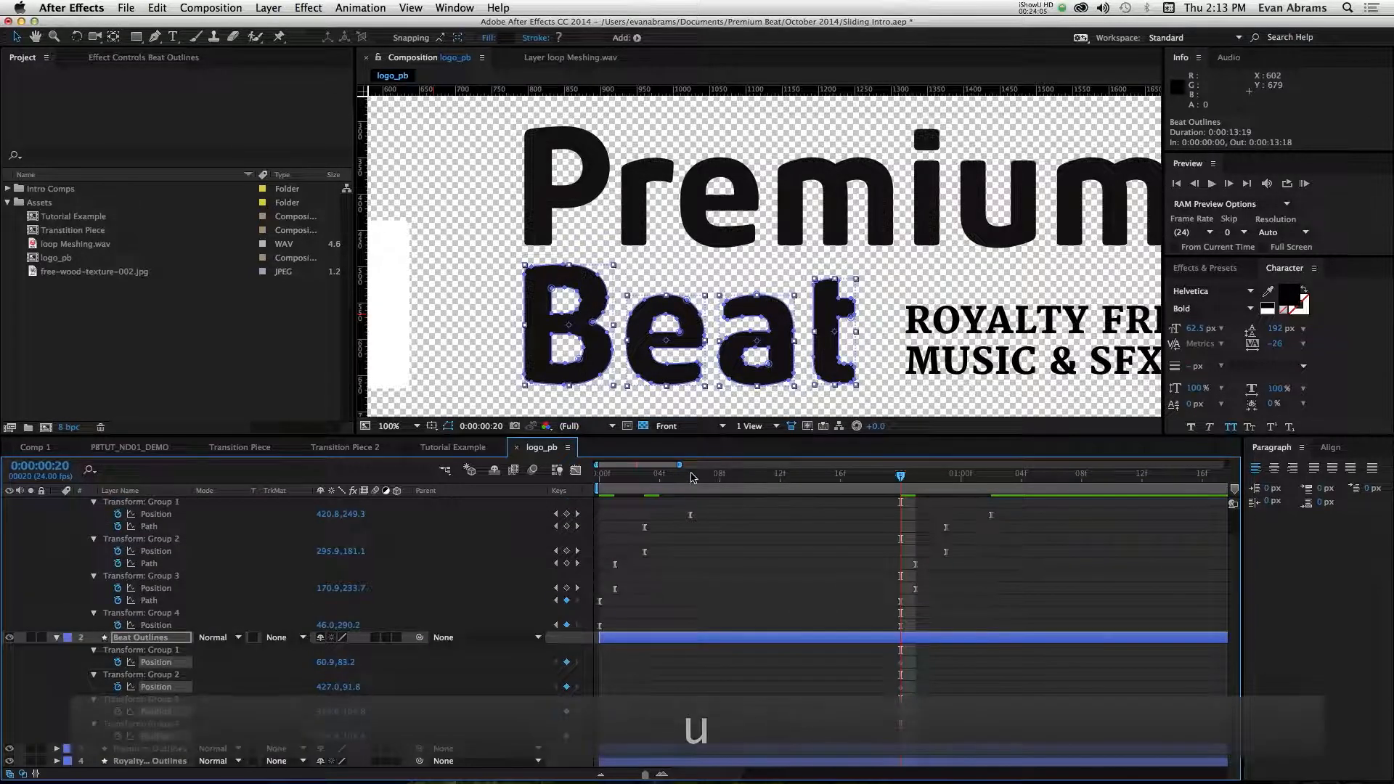
{"action": "key", "text": "Home"}
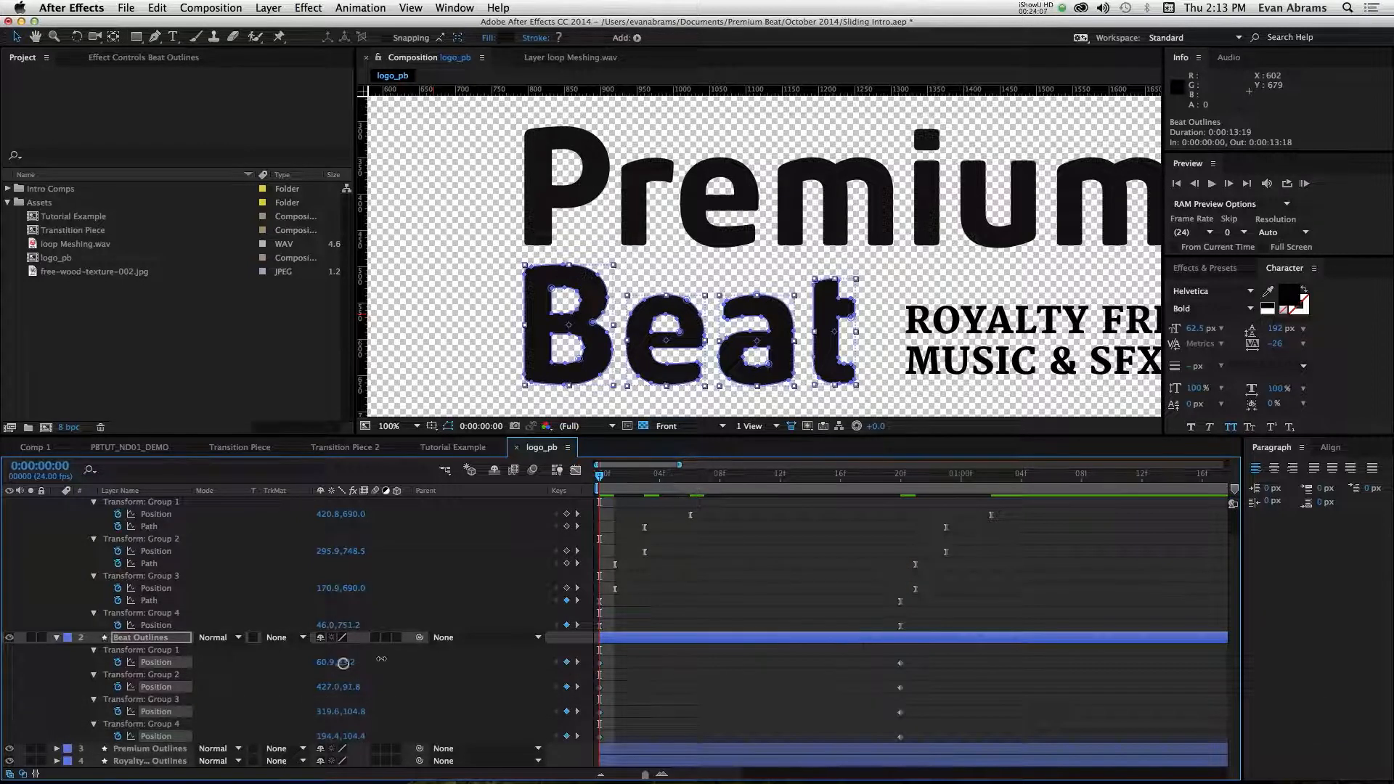
{"action": "left_click_drag", "start_coordinate": [382, 658], "coordinate": [504, 647]}
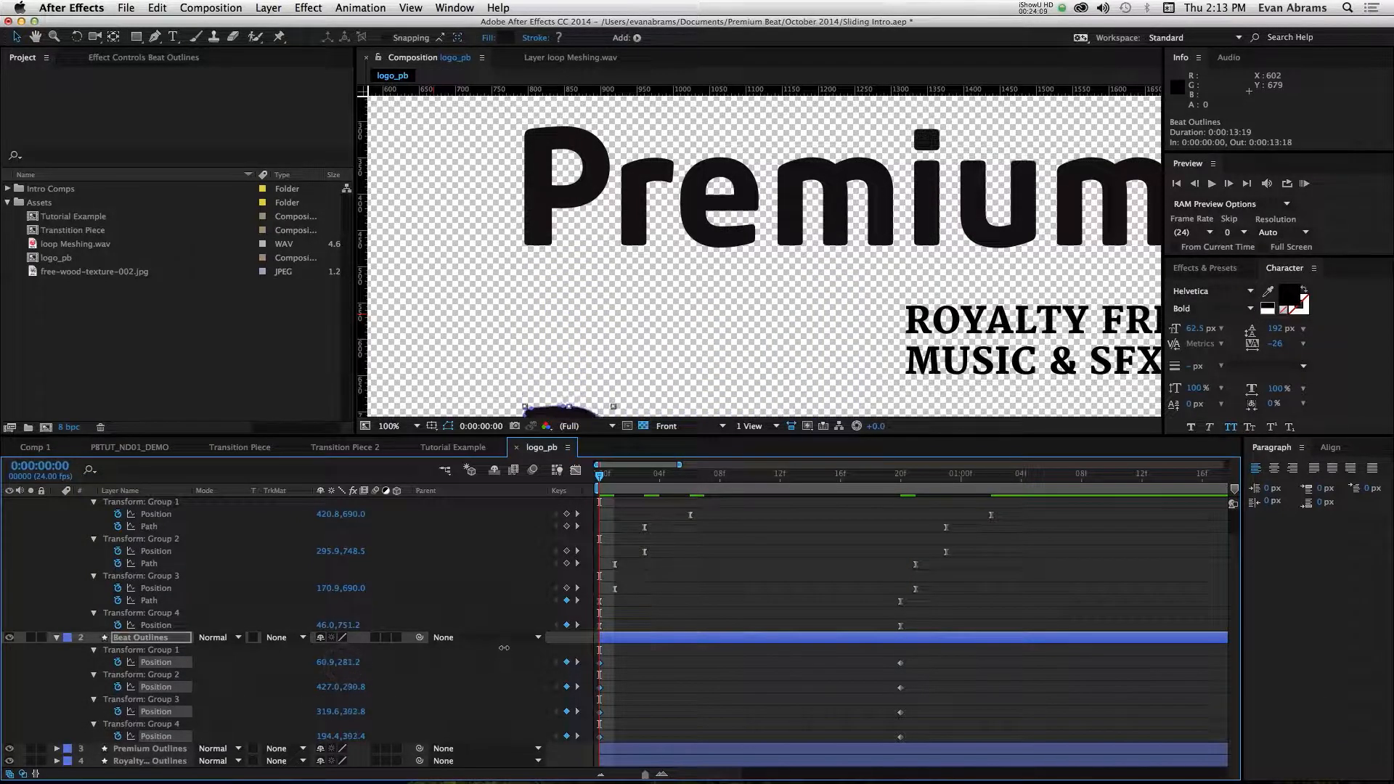
{"action": "key", "text": "comma"}
{"action": "key", "text": "space"}
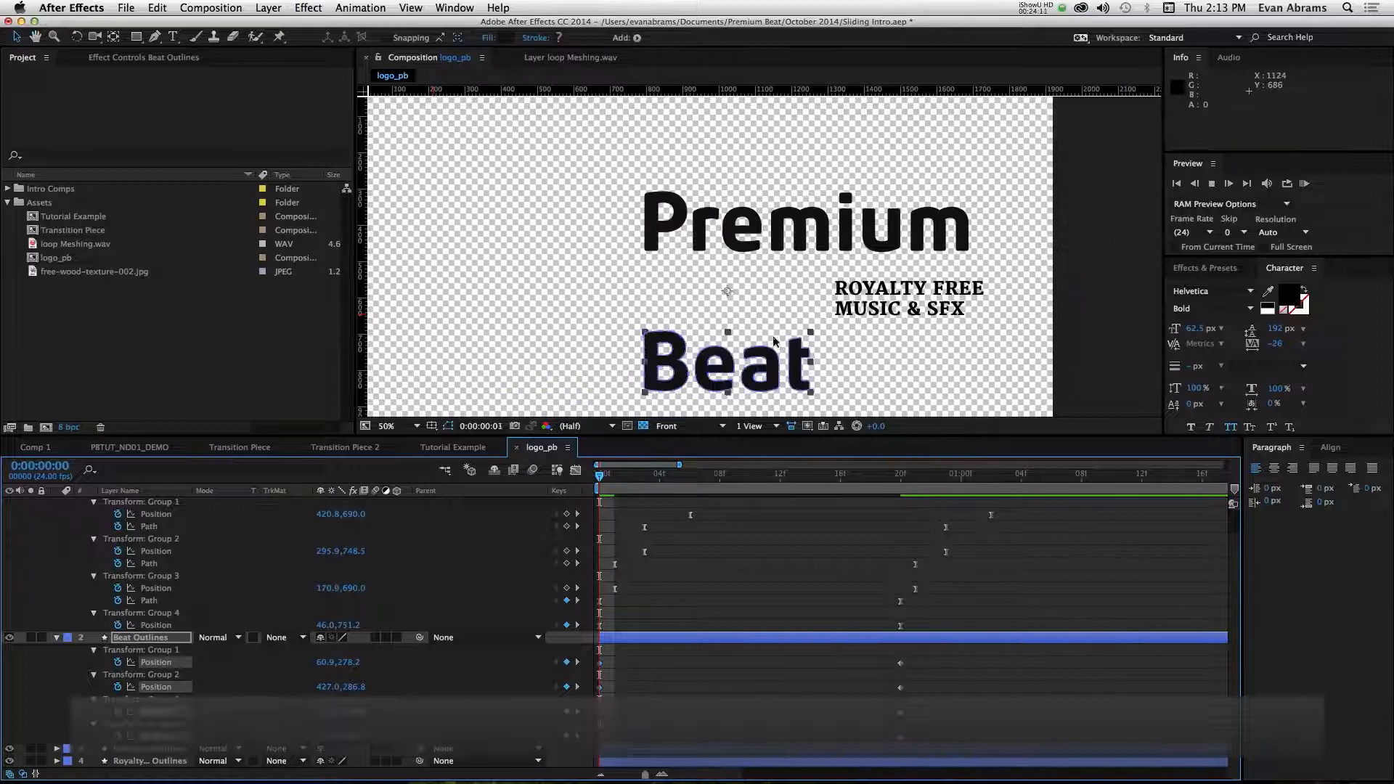
{"action": "key", "text": "space"}
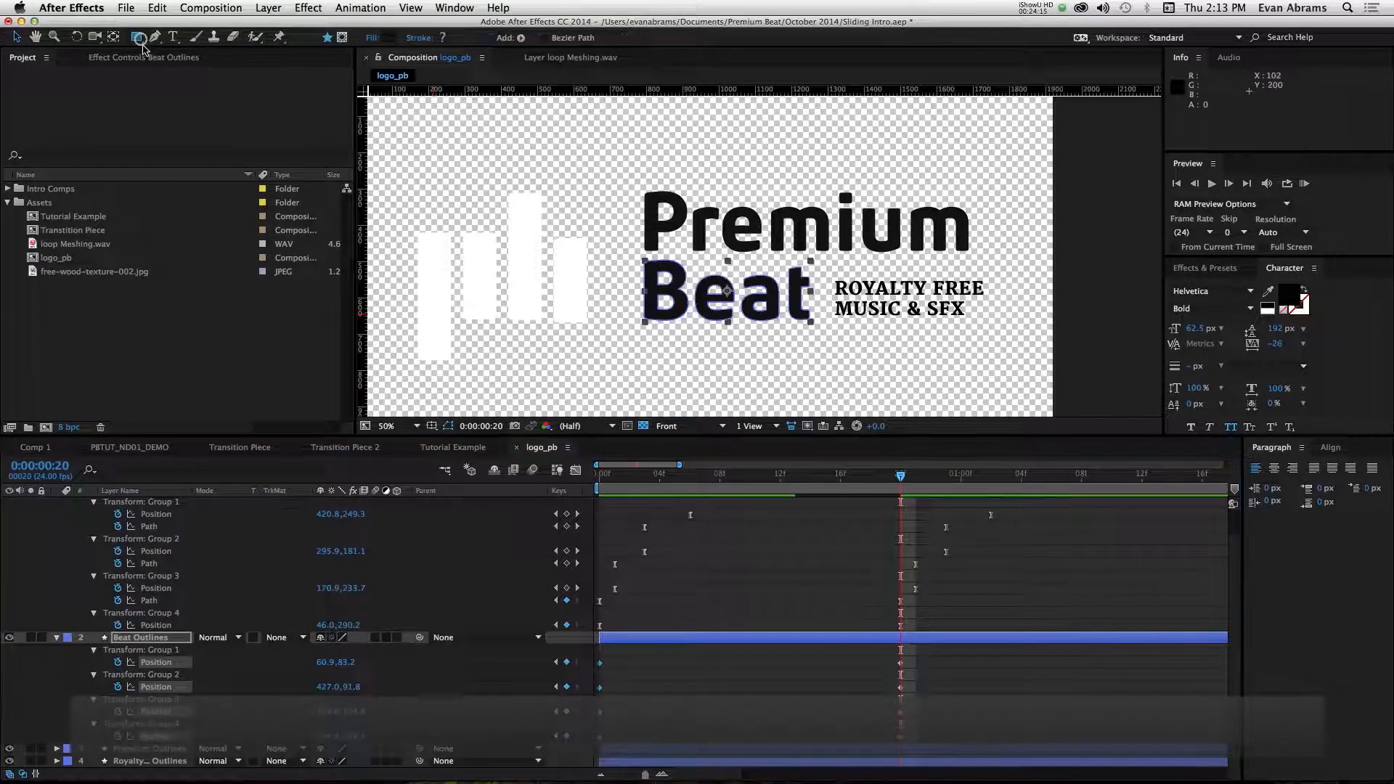
Draw a rectangular mask closely around the word Beat on the Beat Outlines layer at its resting position.
{"action": "left_click", "coordinate": [135, 36]}
{"action": "left_click", "coordinate": [342, 37]}
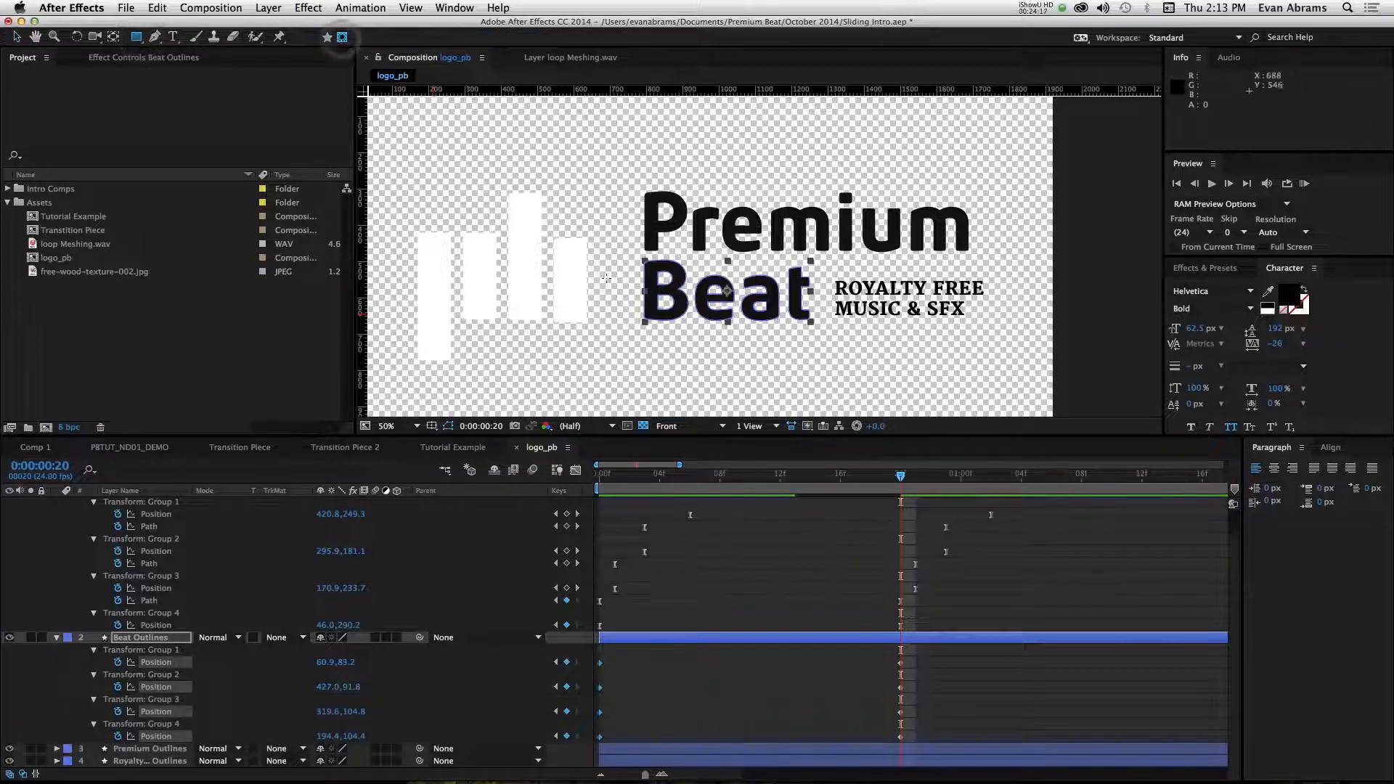
{"action": "left_click_drag", "start_coordinate": [631, 261], "coordinate": [823, 337]}
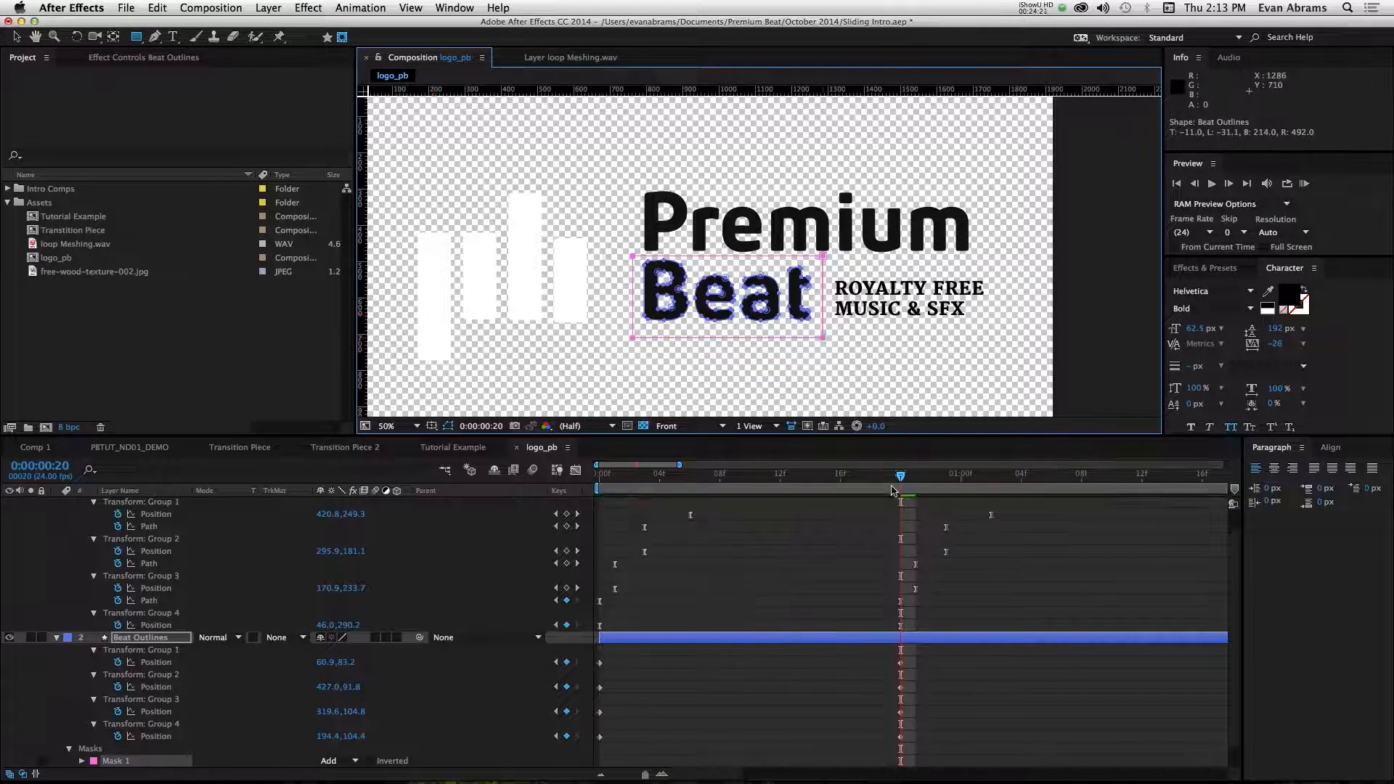
Lower the four groups' starting Position keyframes until the letters sit fully below the mask, with Group 1's Y at 309.2.
{"action": "left_click_drag", "start_coordinate": [884, 481], "coordinate": [480, 522]}
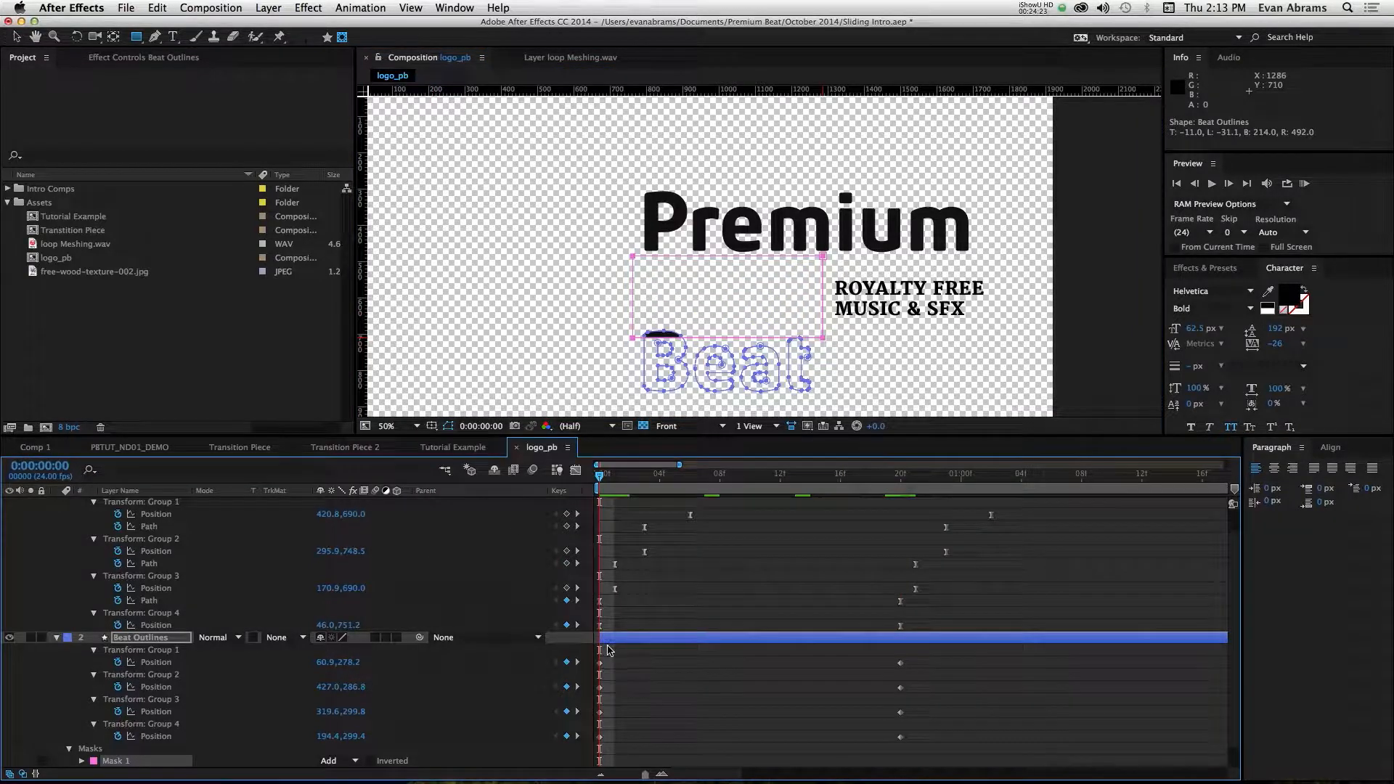
{"action": "left_click_drag", "start_coordinate": [620, 665], "coordinate": [561, 752]}
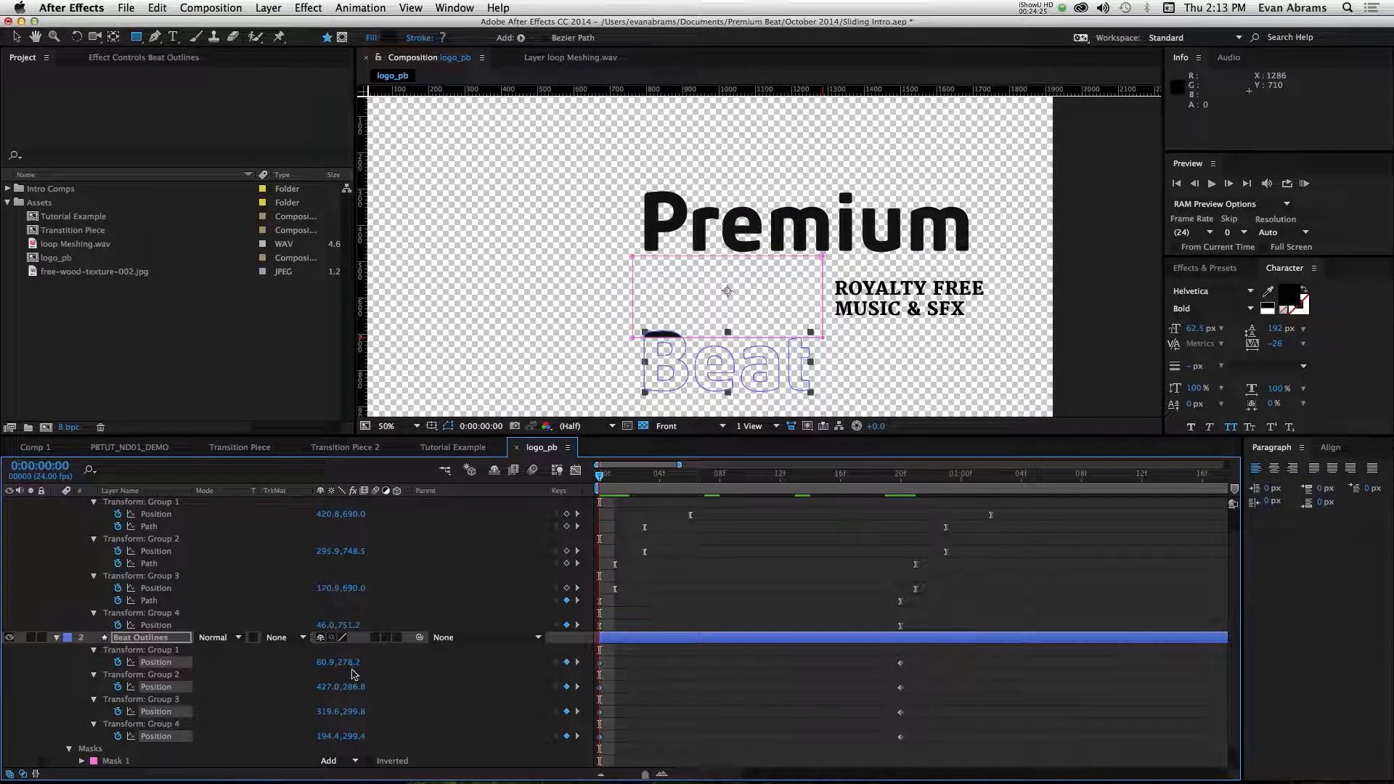
{"action": "left_click_drag", "start_coordinate": [352, 663], "coordinate": [379, 663]}
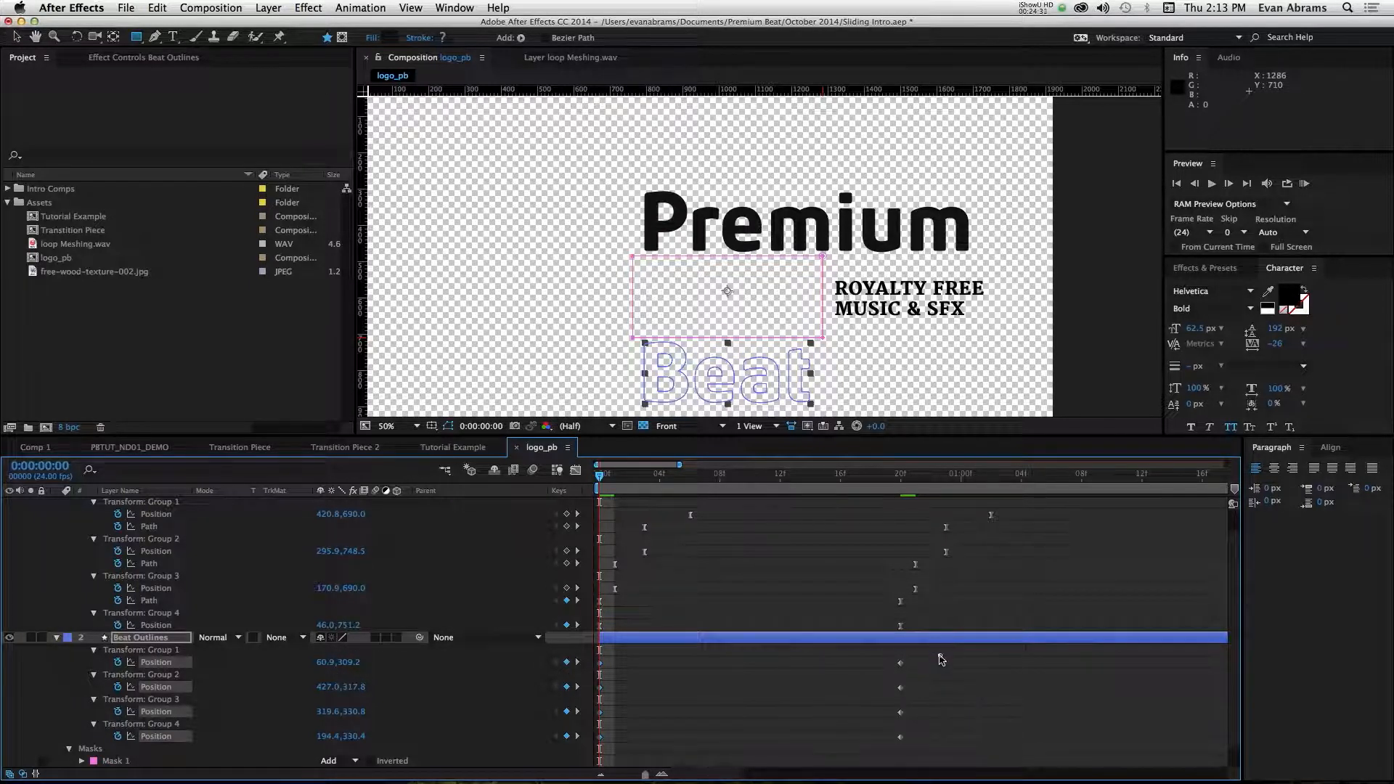
Apply Easy Ease to all Beat letter Position keyframes and reshape their speed curve to start fast and settle slowly.
{"action": "left_click_drag", "start_coordinate": [940, 657], "coordinate": [595, 745]}
{"action": "key", "text": "F9"}
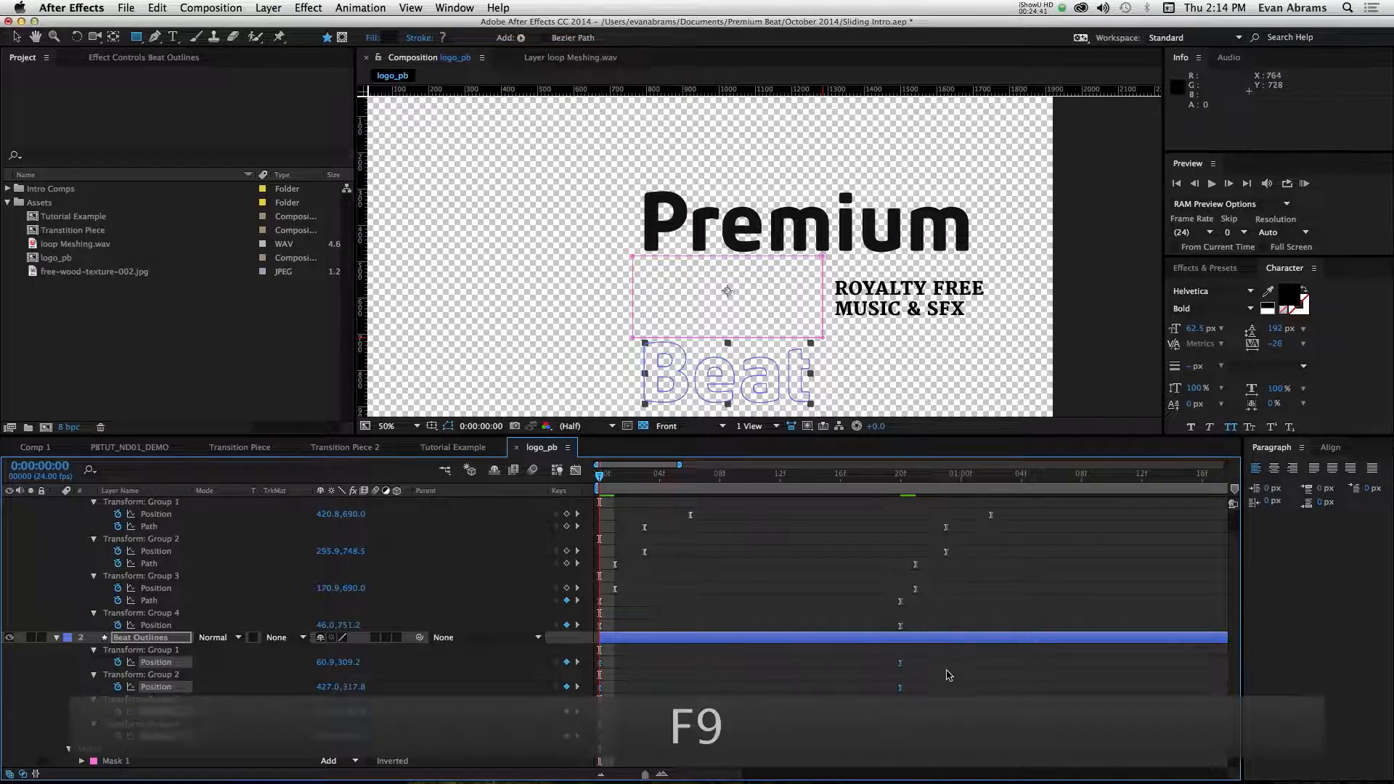
{"action": "left_click", "coordinate": [574, 470]}
{"action": "left_click_drag", "start_coordinate": [746, 681], "coordinate": [551, 706]}
{"action": "left_click_drag", "start_coordinate": [974, 668], "coordinate": [750, 710]}
{"action": "key", "text": "space"}
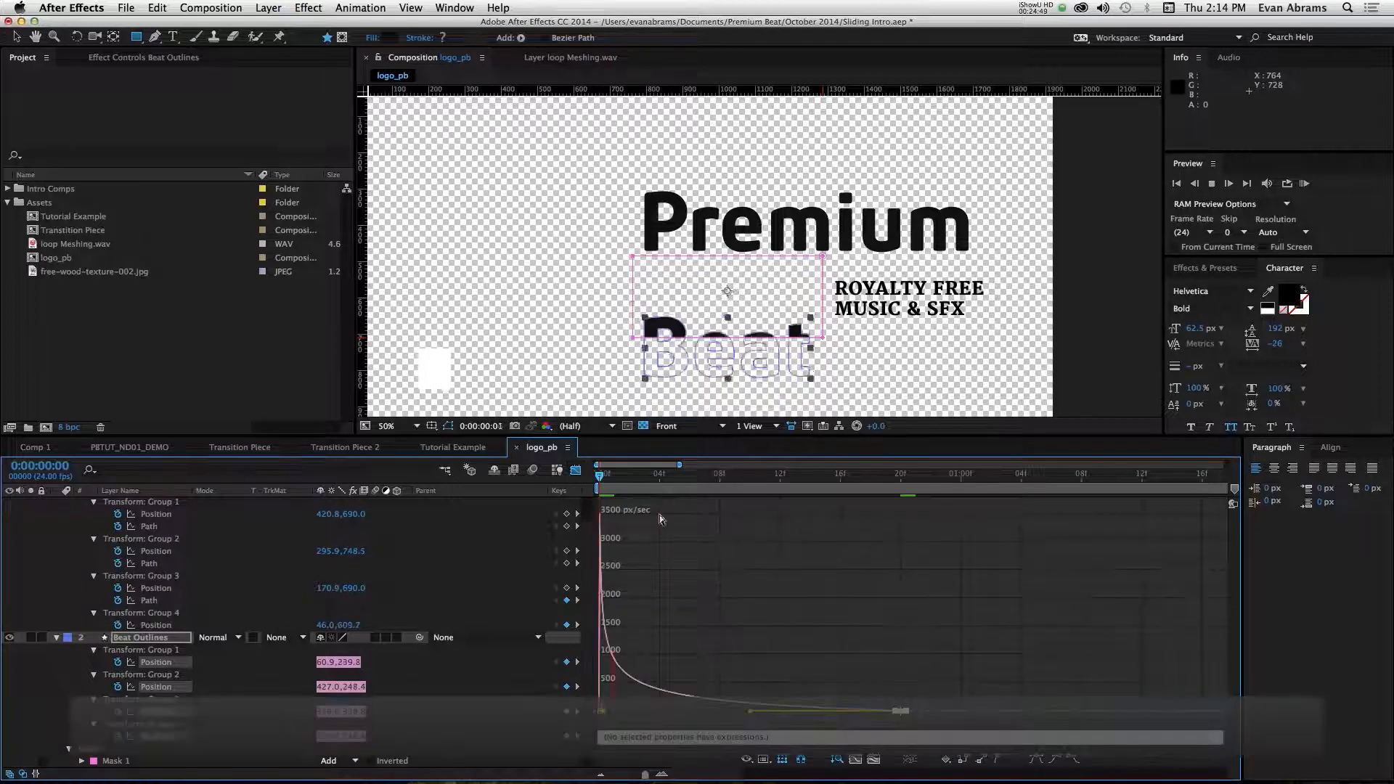
{"action": "left_click", "coordinate": [576, 470]}
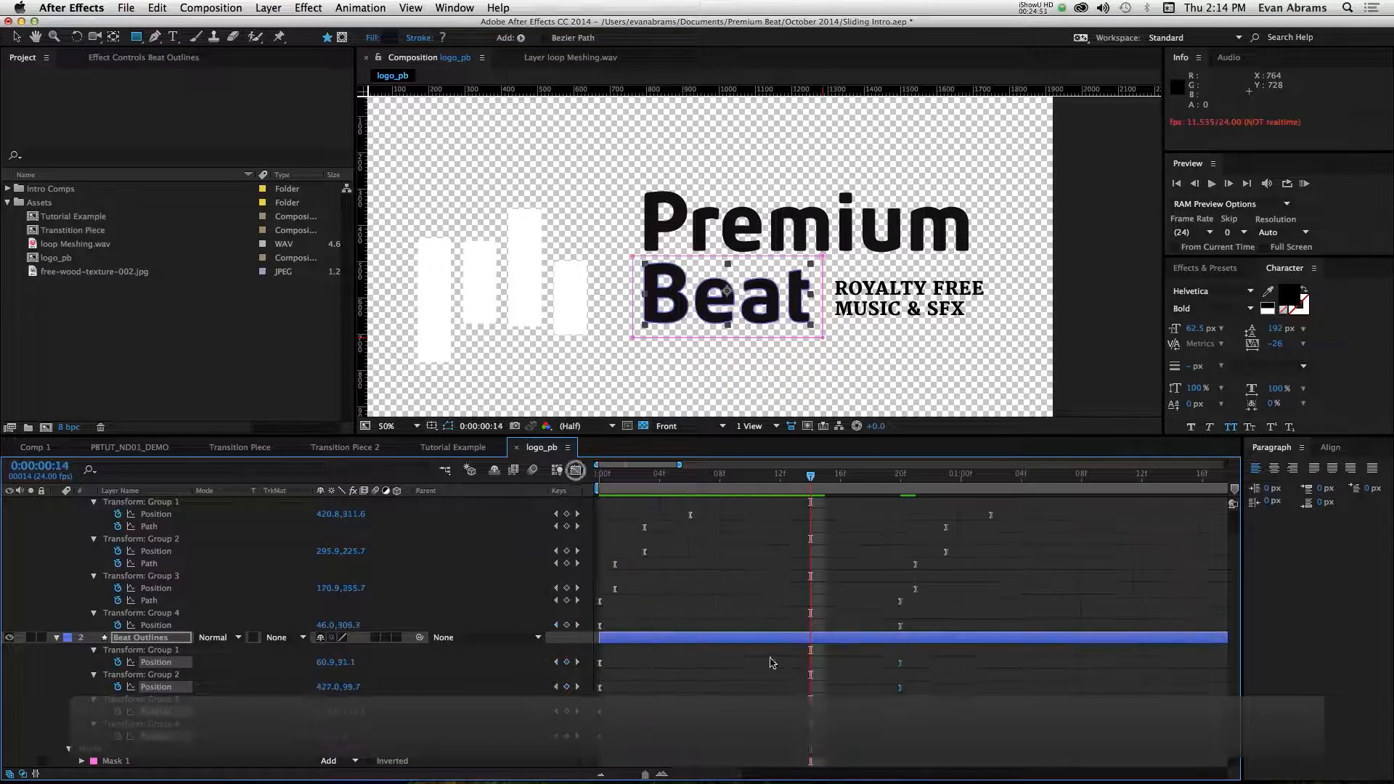
Stagger the letter Position keyframe pairs so Group 4 starts at frame 1, Group 3 at frame 3 and Group 2 at frame 6.
{"action": "left_click", "coordinate": [774, 668]}
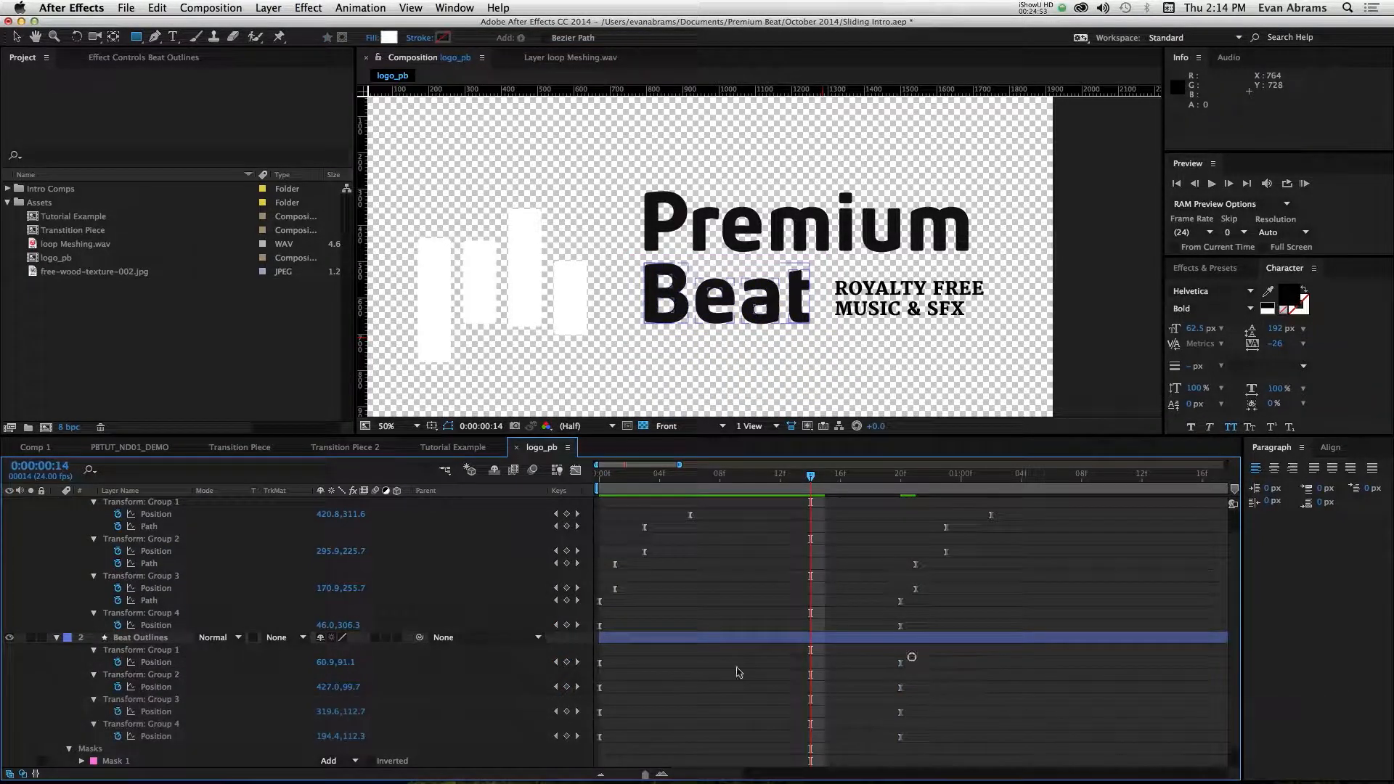
{"action": "left_click_drag", "start_coordinate": [942, 652], "coordinate": [608, 669]}
{"action": "left_click_drag", "start_coordinate": [936, 689], "coordinate": [779, 689]}
{"action": "left_click_drag", "start_coordinate": [934, 711], "coordinate": [780, 717]}
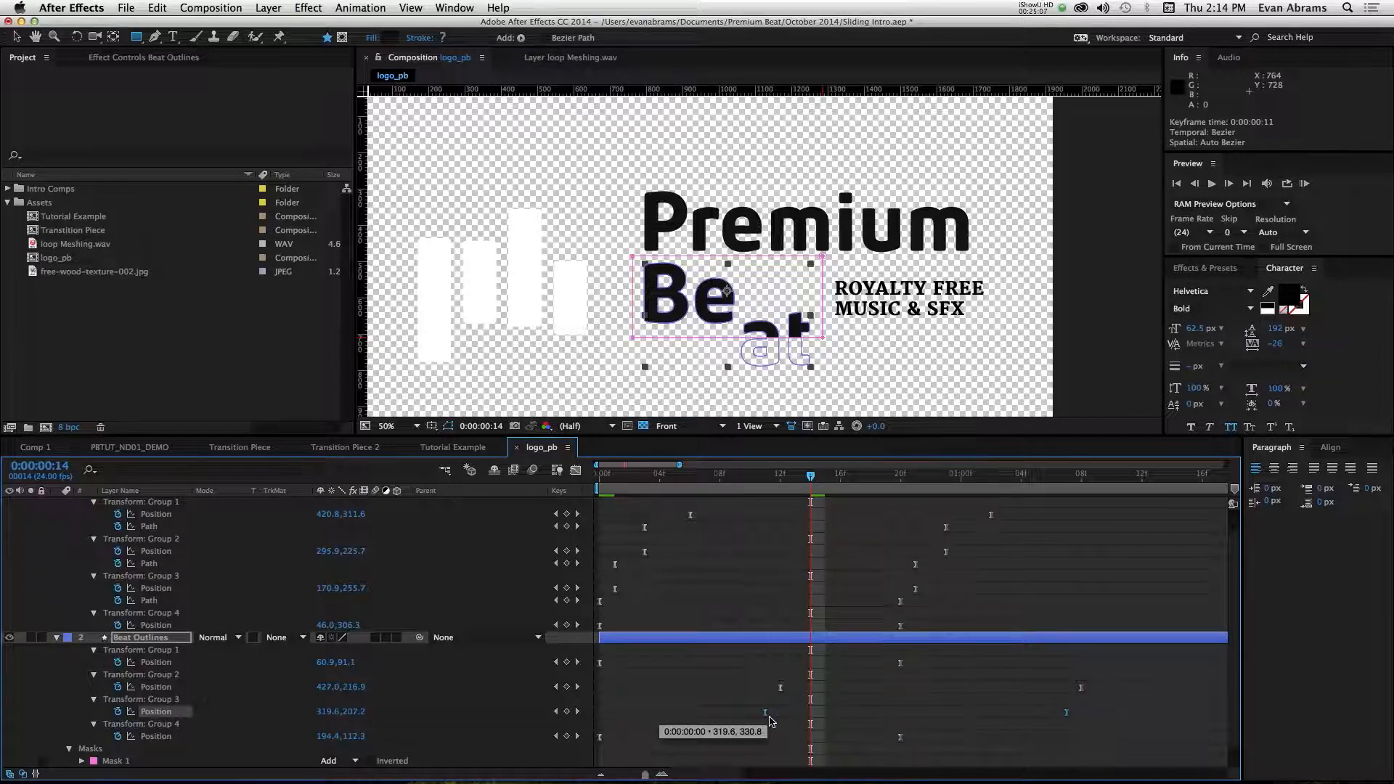
{"action": "left_click_drag", "start_coordinate": [770, 720], "coordinate": [740, 724]}
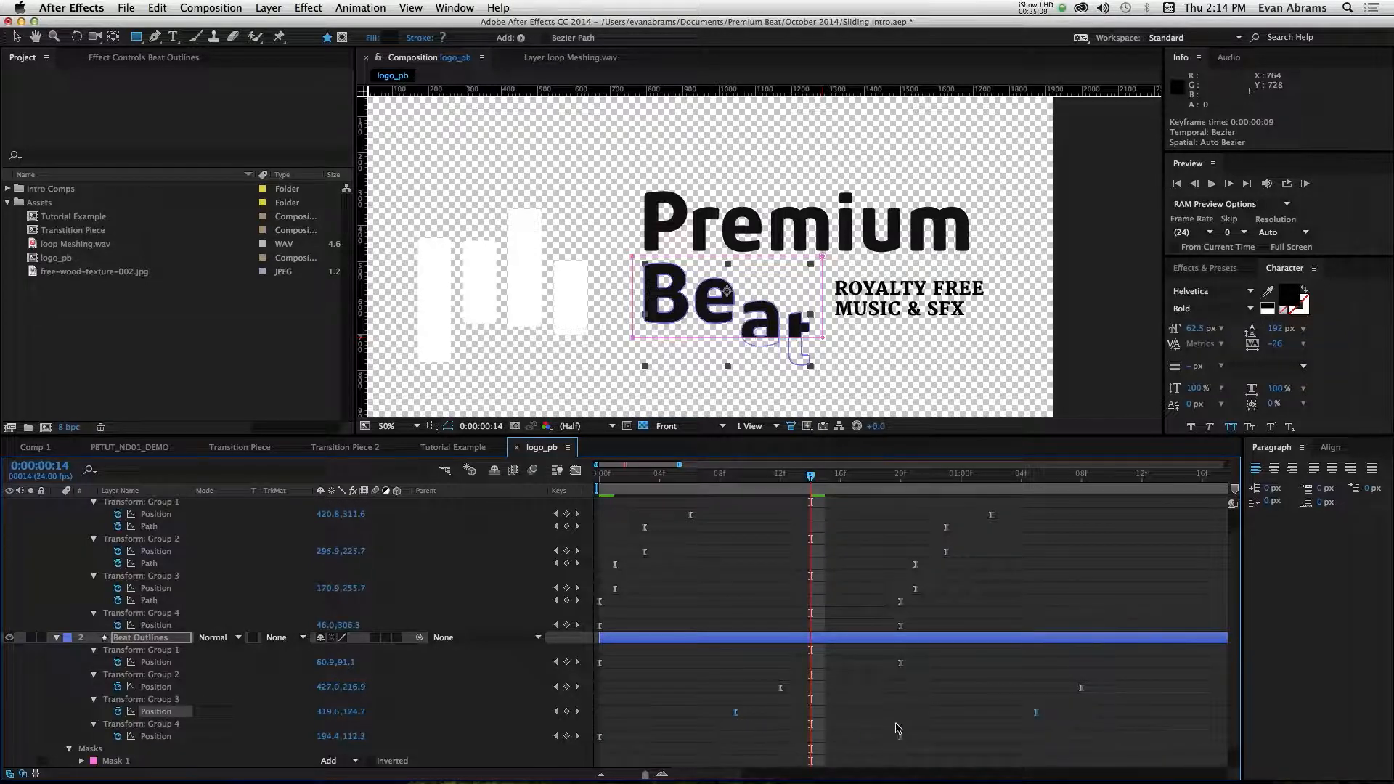
{"action": "left_click_drag", "start_coordinate": [917, 737], "coordinate": [695, 747]}
{"action": "left_click_drag", "start_coordinate": [1115, 690], "coordinate": [603, 747]}
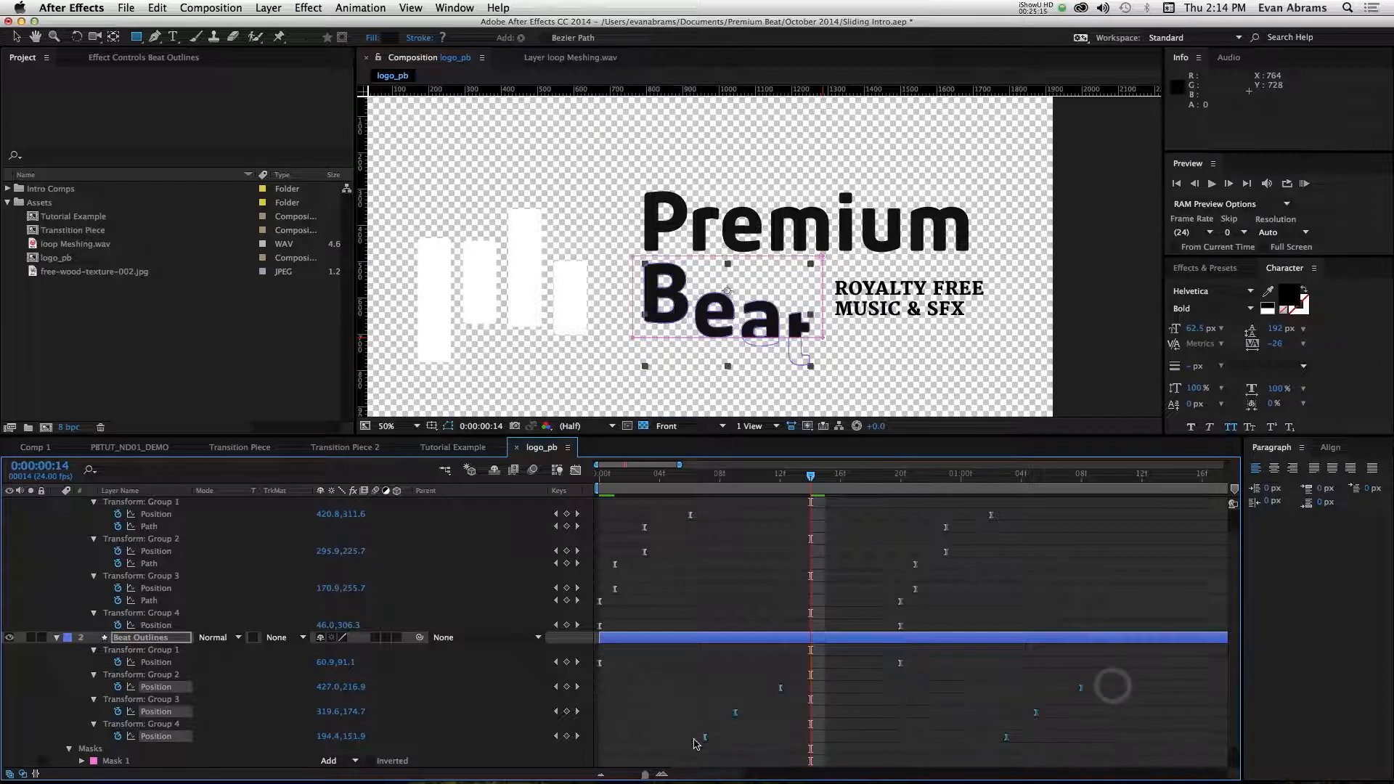
{"action": "left_click_drag", "start_coordinate": [705, 737], "coordinate": [606, 739]}
Delay the Beat Outlines layer to start at 0:00:00:14, previewing its timing against the bars animation.
{"action": "left_click_drag", "start_coordinate": [639, 637], "coordinate": [793, 635]}
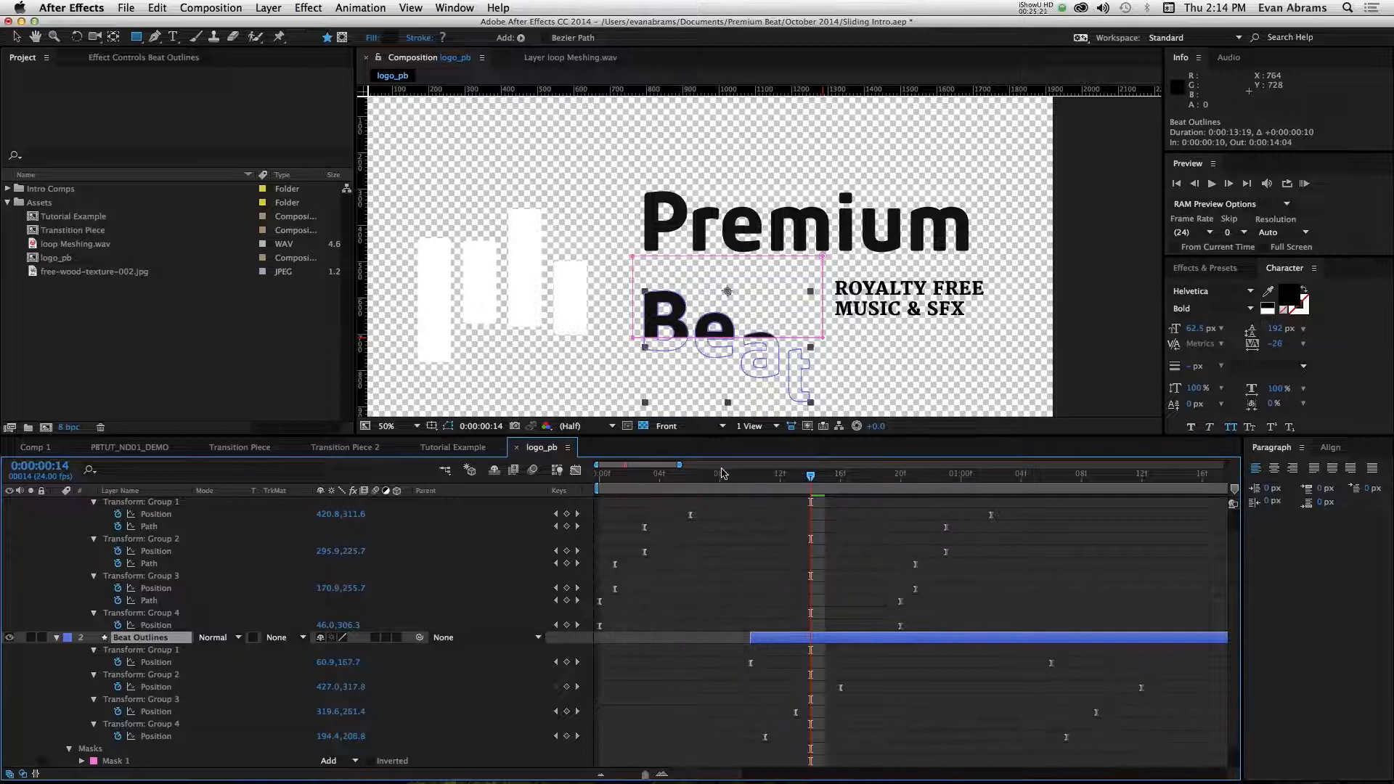
{"action": "key", "text": "KP_0"}
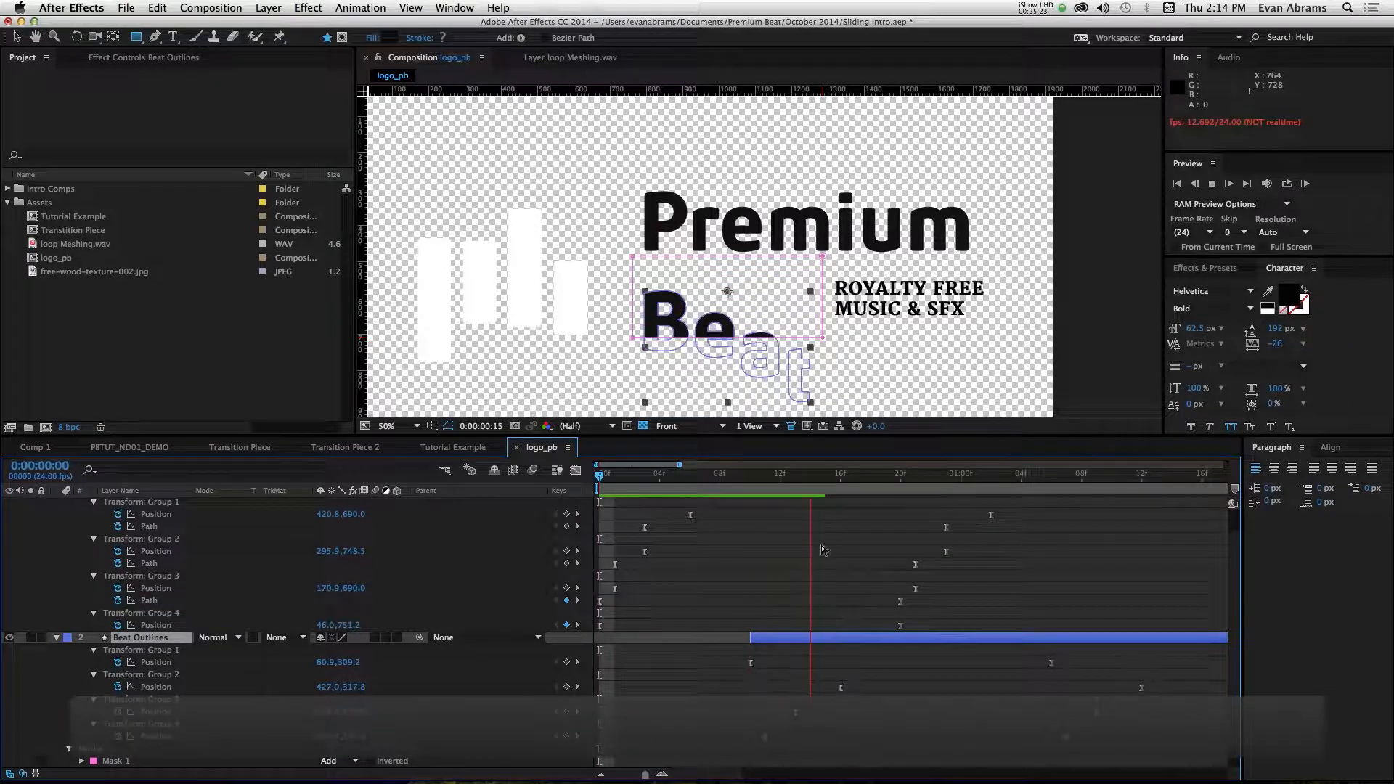
{"action": "key", "text": "space"}
{"action": "left_click_drag", "start_coordinate": [833, 636], "coordinate": [878, 636]}
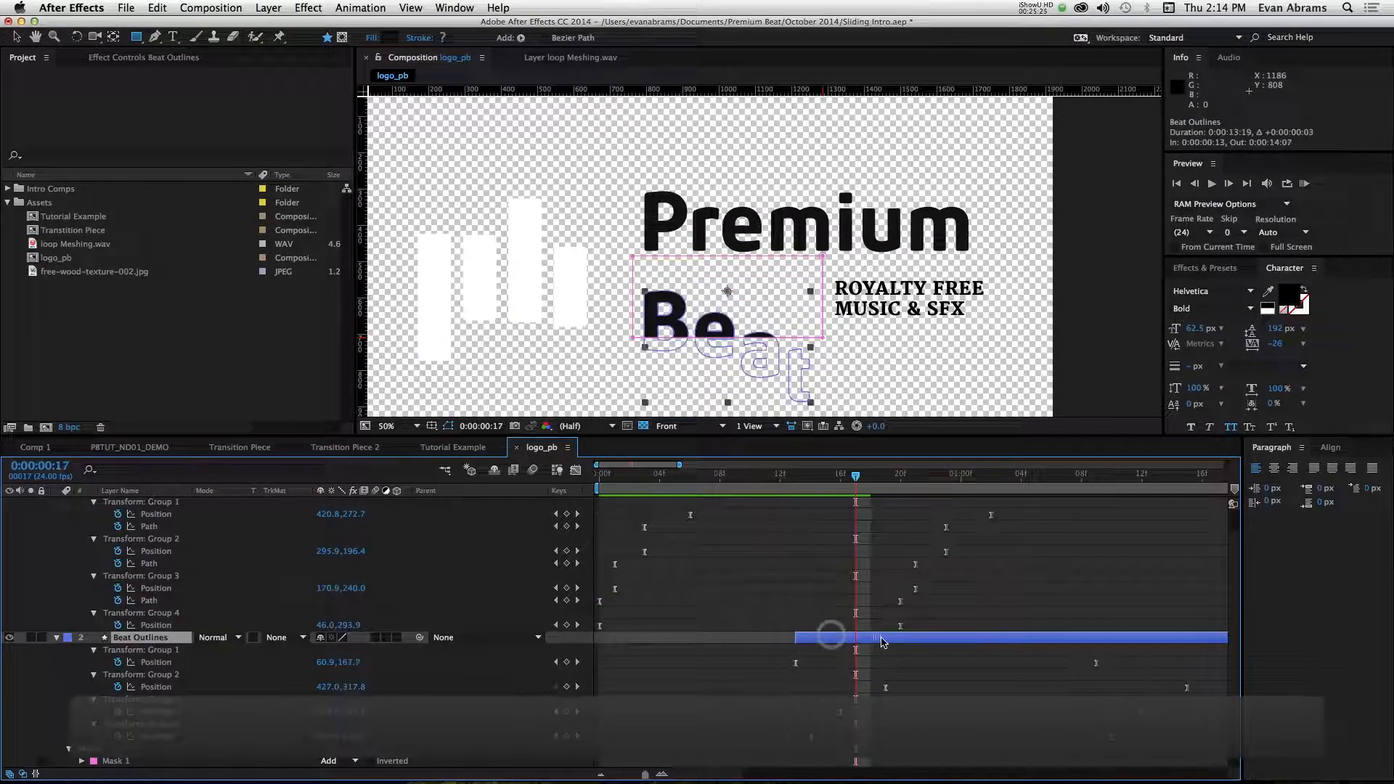
{"action": "key", "text": "KP_0"}
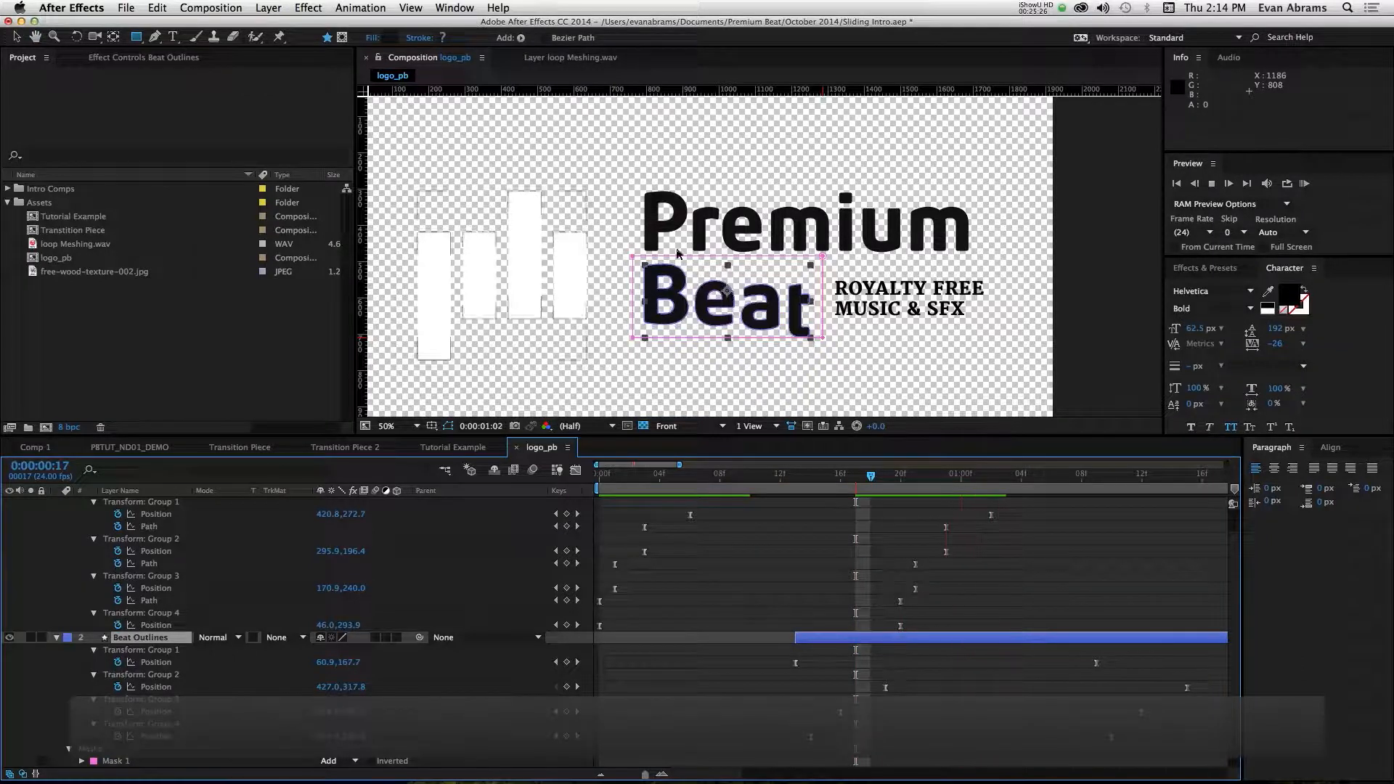
{"action": "key", "text": "space"}
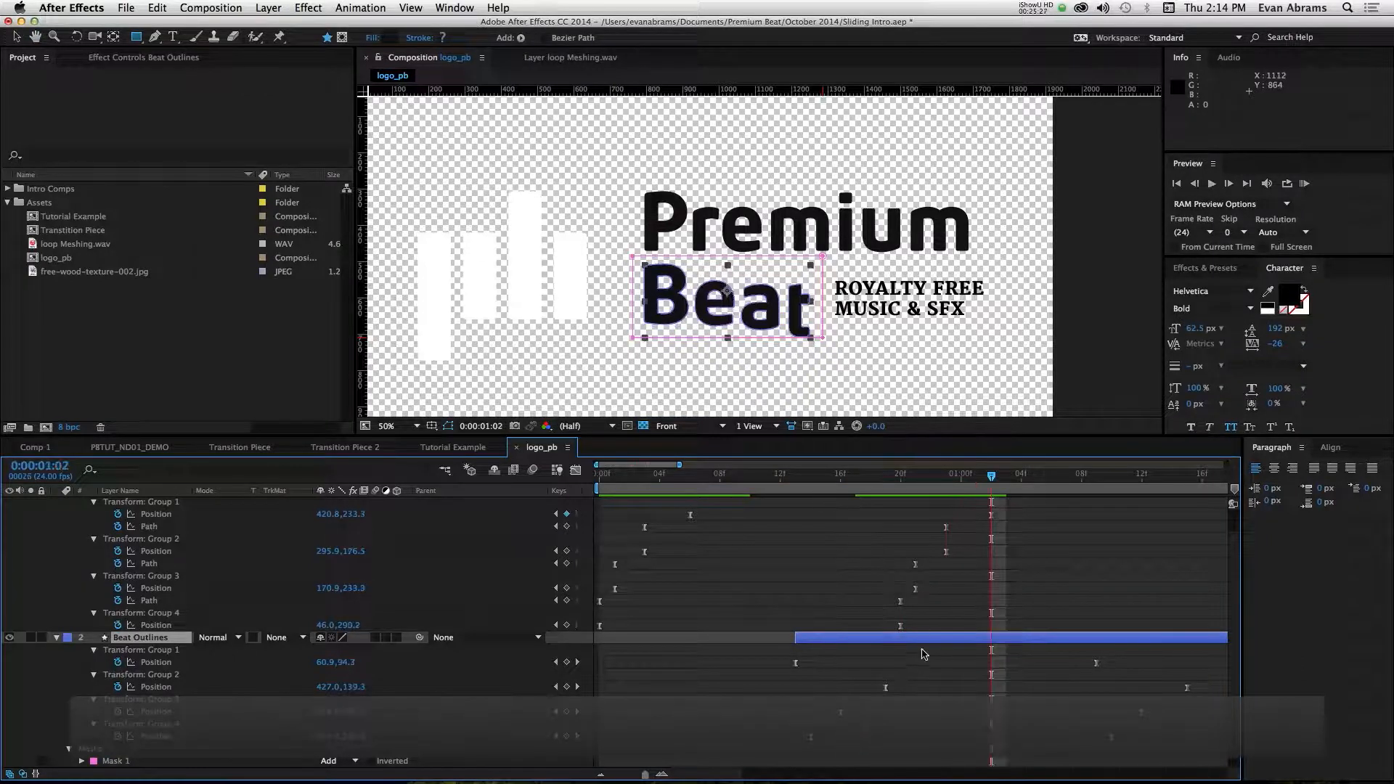
{"action": "left_click_drag", "start_coordinate": [919, 644], "coordinate": [931, 645]}
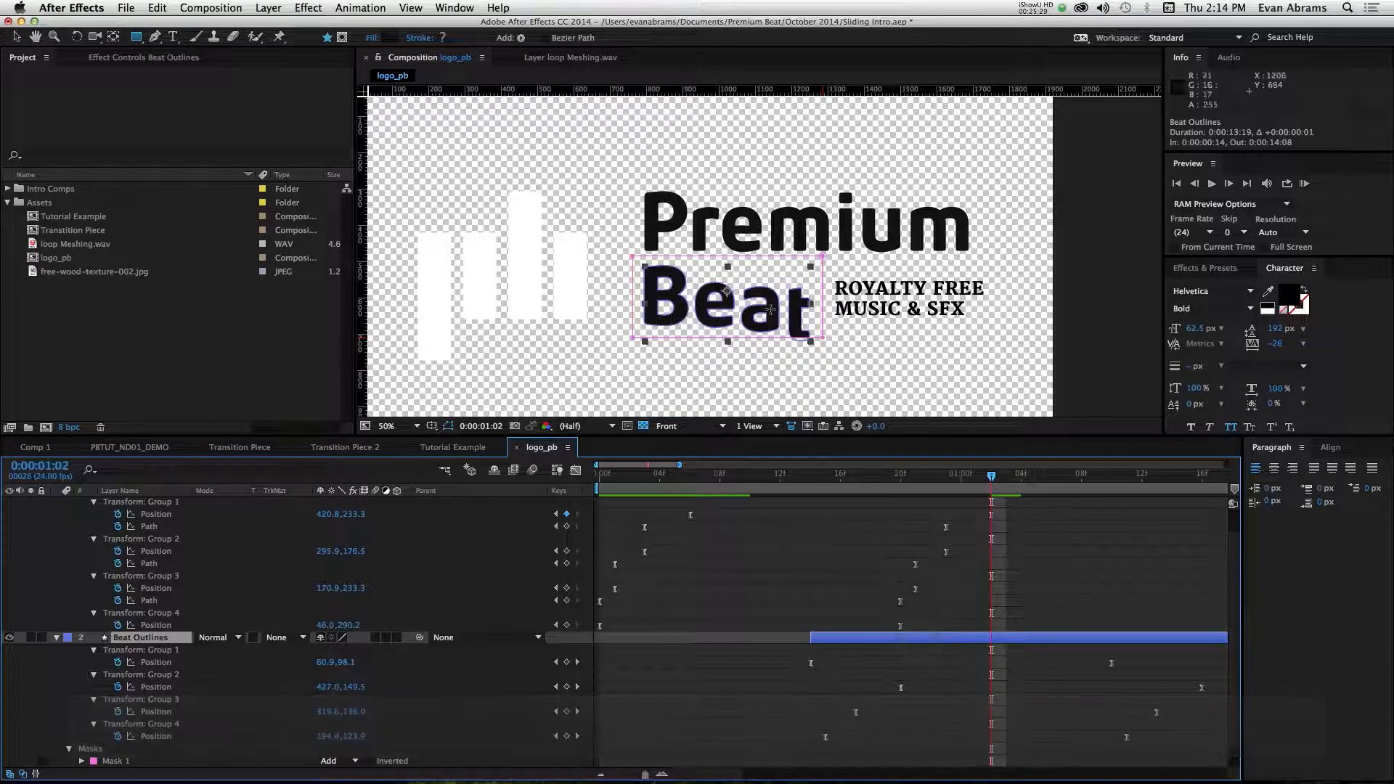
{"action": "left_click", "coordinate": [802, 494]}
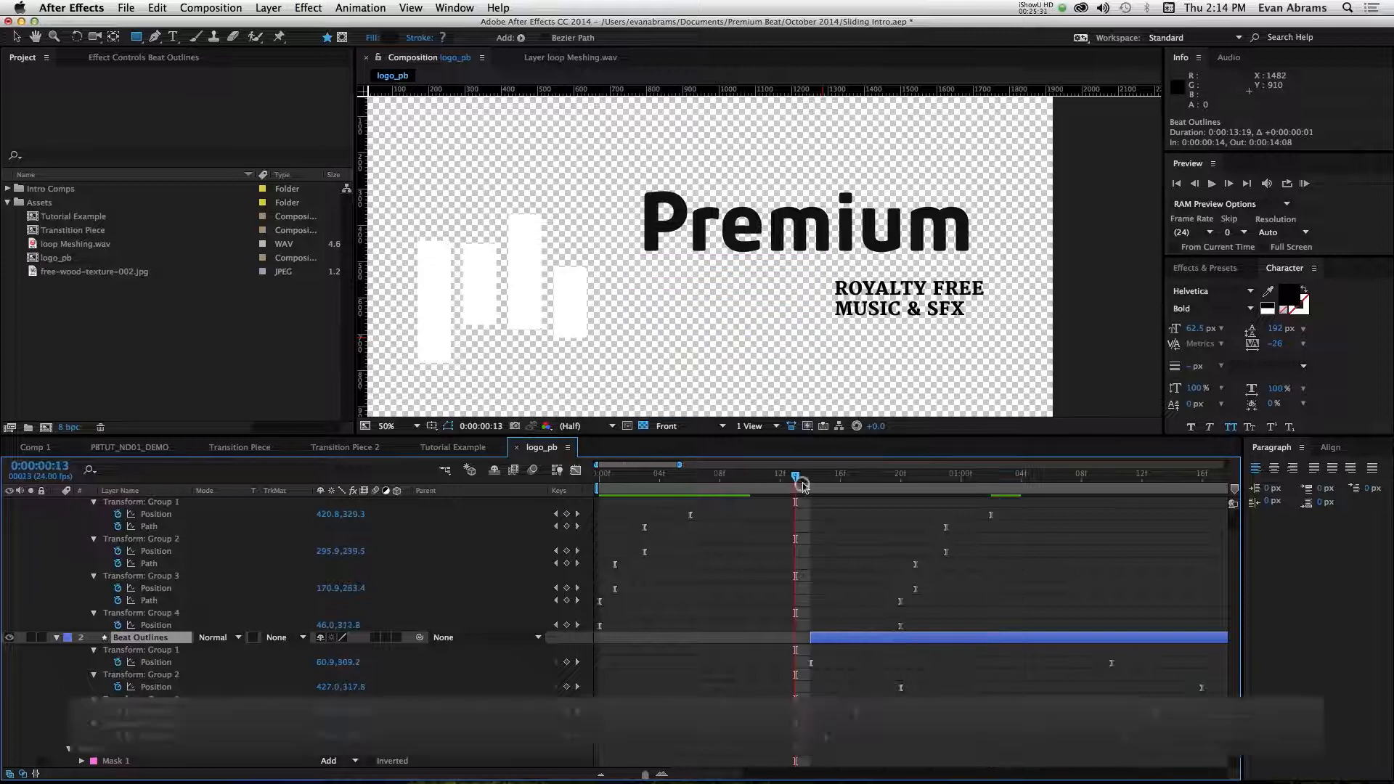
Preview the bars and Beat letter animation, keeping the work area at the full composition length.
{"action": "key", "text": "space"}
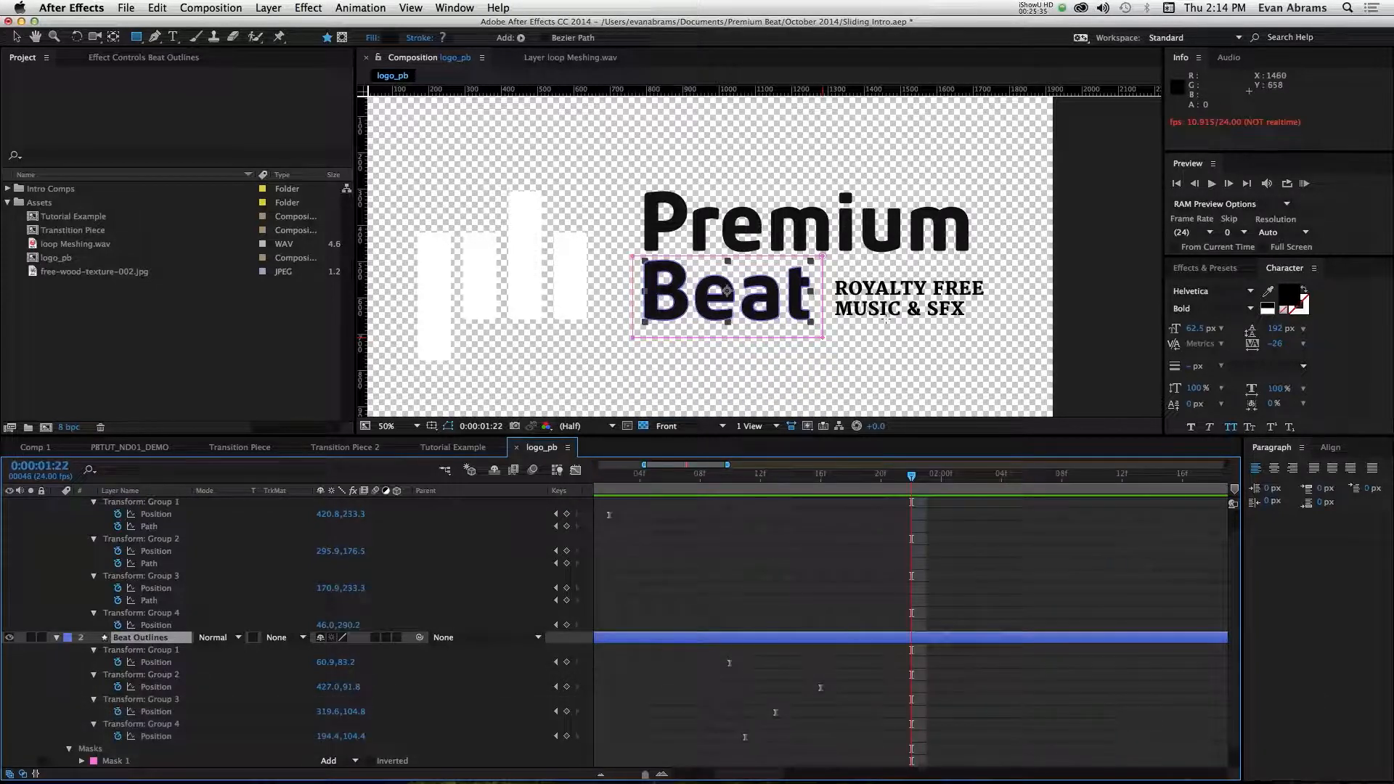
{"action": "key", "text": "b"}
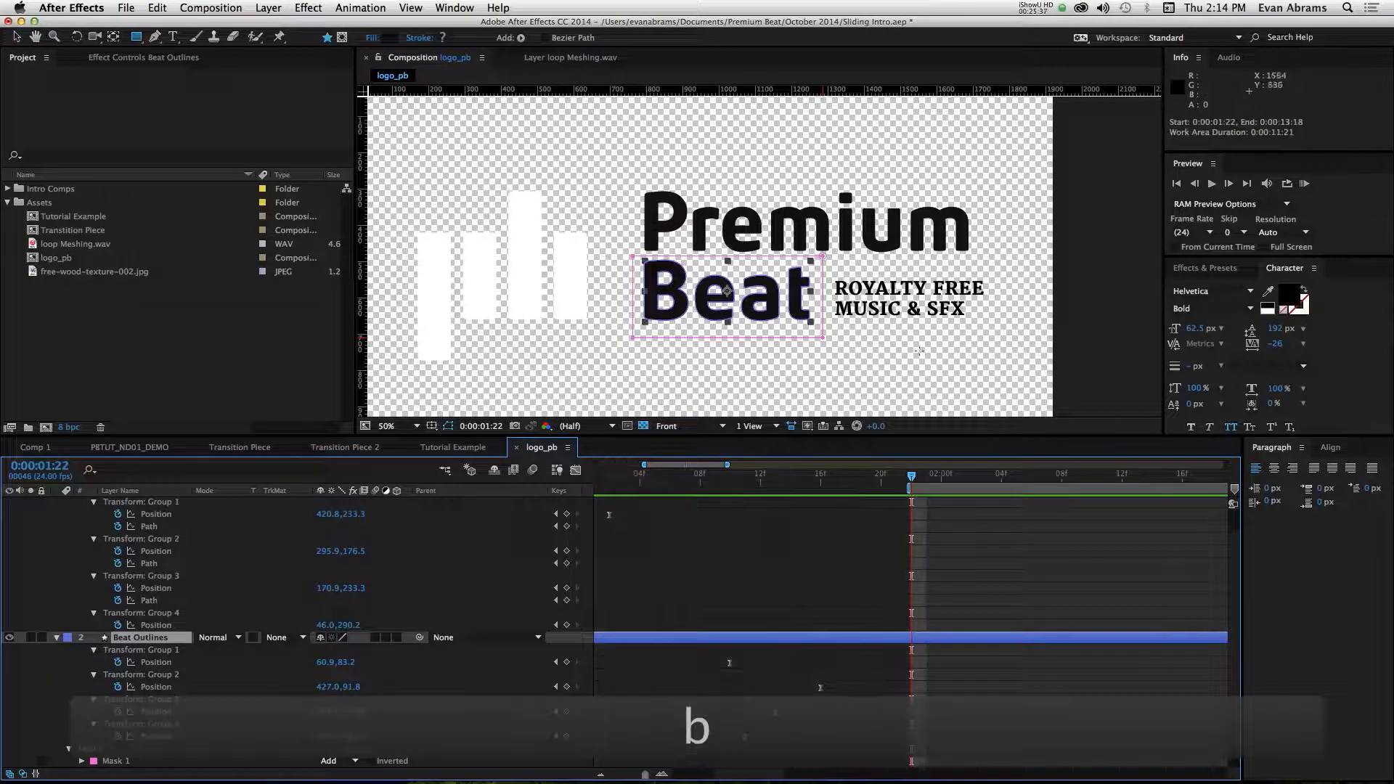
{"action": "double_click", "coordinate": [951, 493]}
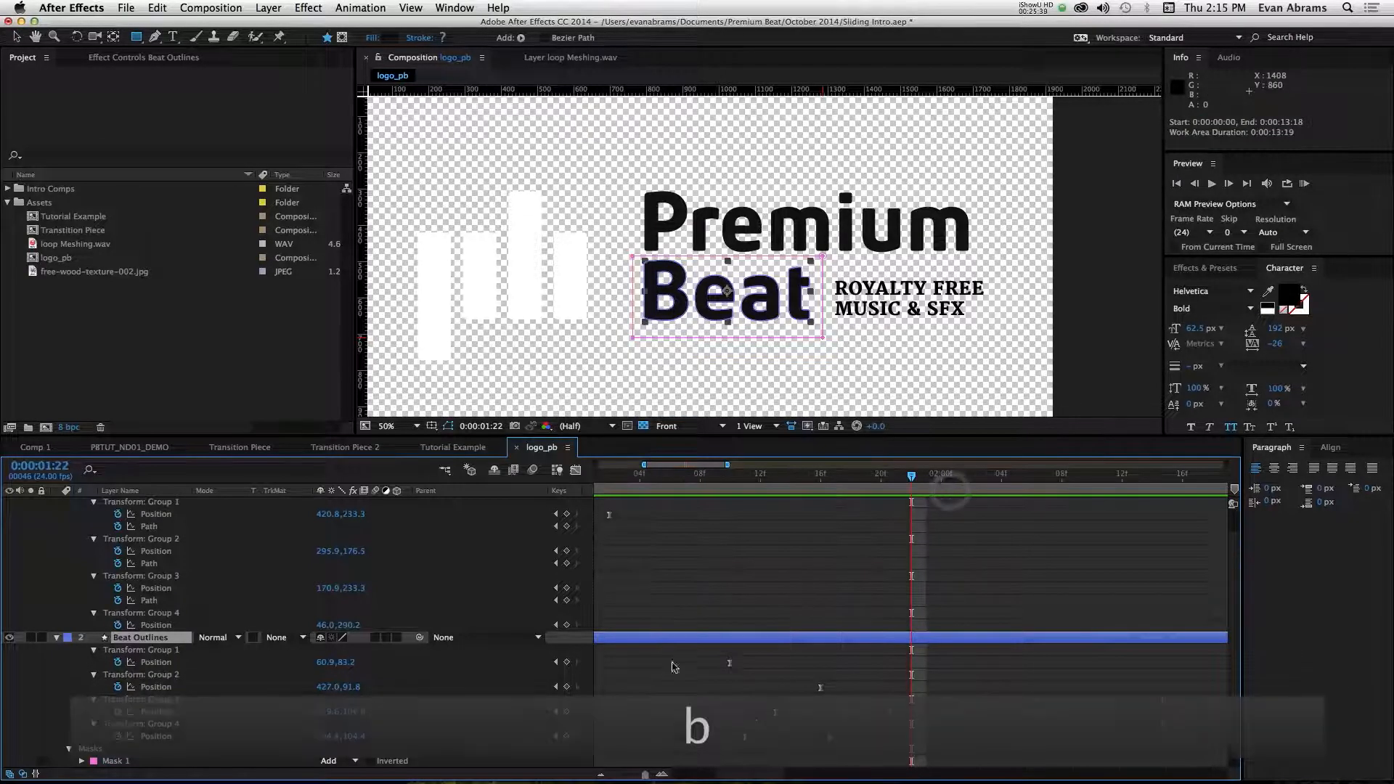
Deselect everything and collapse the Bars Outlines and Beat Outlines layers.
{"action": "scroll", "coordinate": [669, 647], "scroll_direction": "up", "scroll_amount": 3}
{"action": "scroll", "coordinate": [660, 633], "scroll_direction": "down", "scroll_amount": 3}
{"action": "left_click", "coordinate": [671, 590]}
{"action": "scroll", "coordinate": [671, 588], "scroll_direction": "up", "scroll_amount": 2}
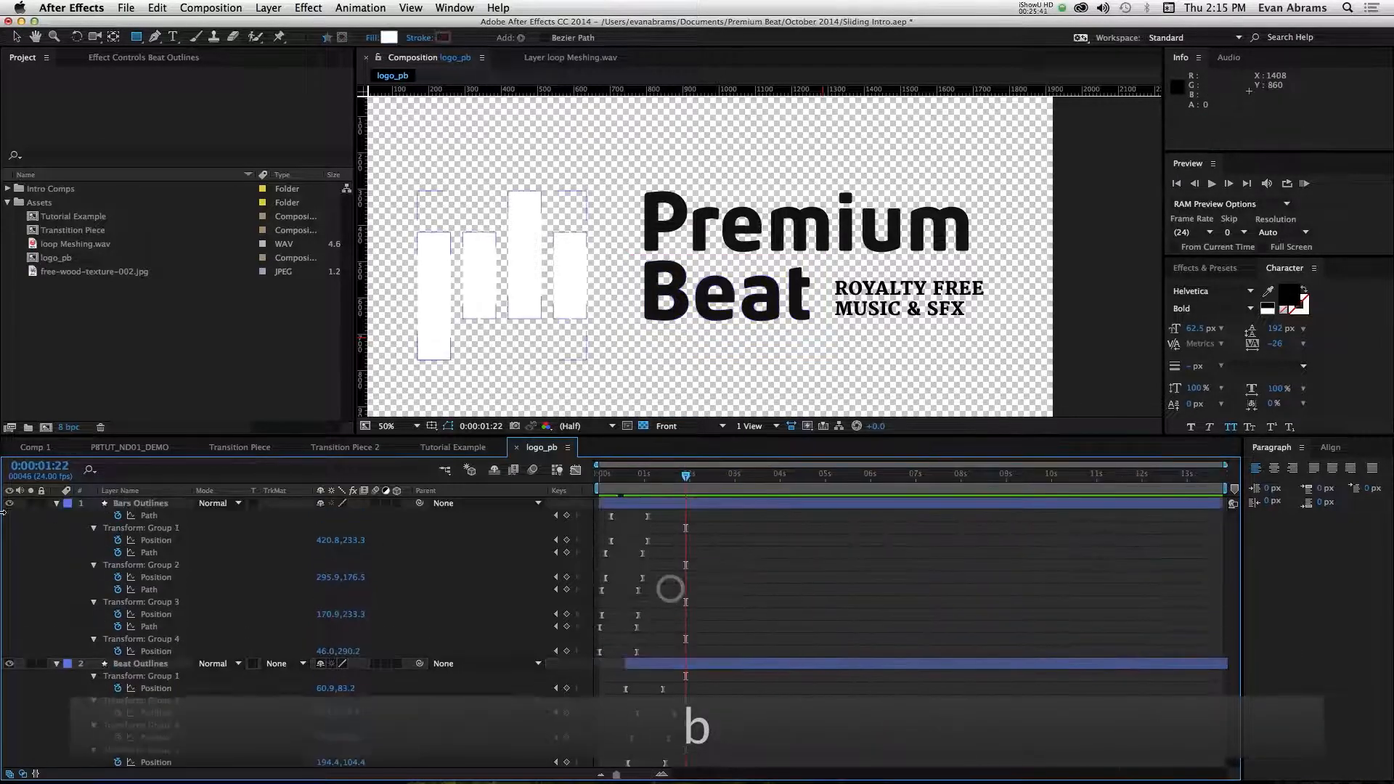
{"action": "left_click", "coordinate": [57, 503]}
{"action": "left_click", "coordinate": [56, 515]}
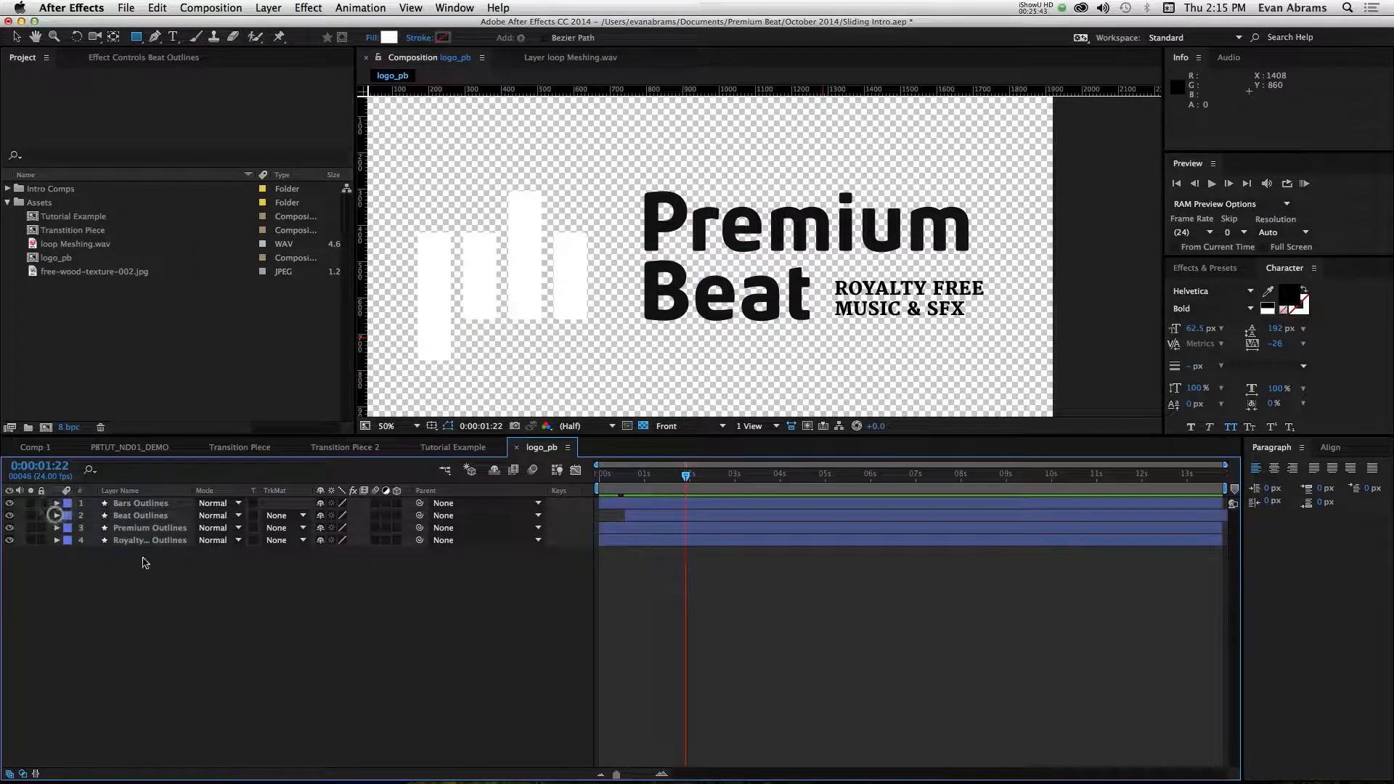
Add an empty group to the Contents of the Royalty Free Outlines layer.
{"action": "left_click", "coordinate": [151, 541]}
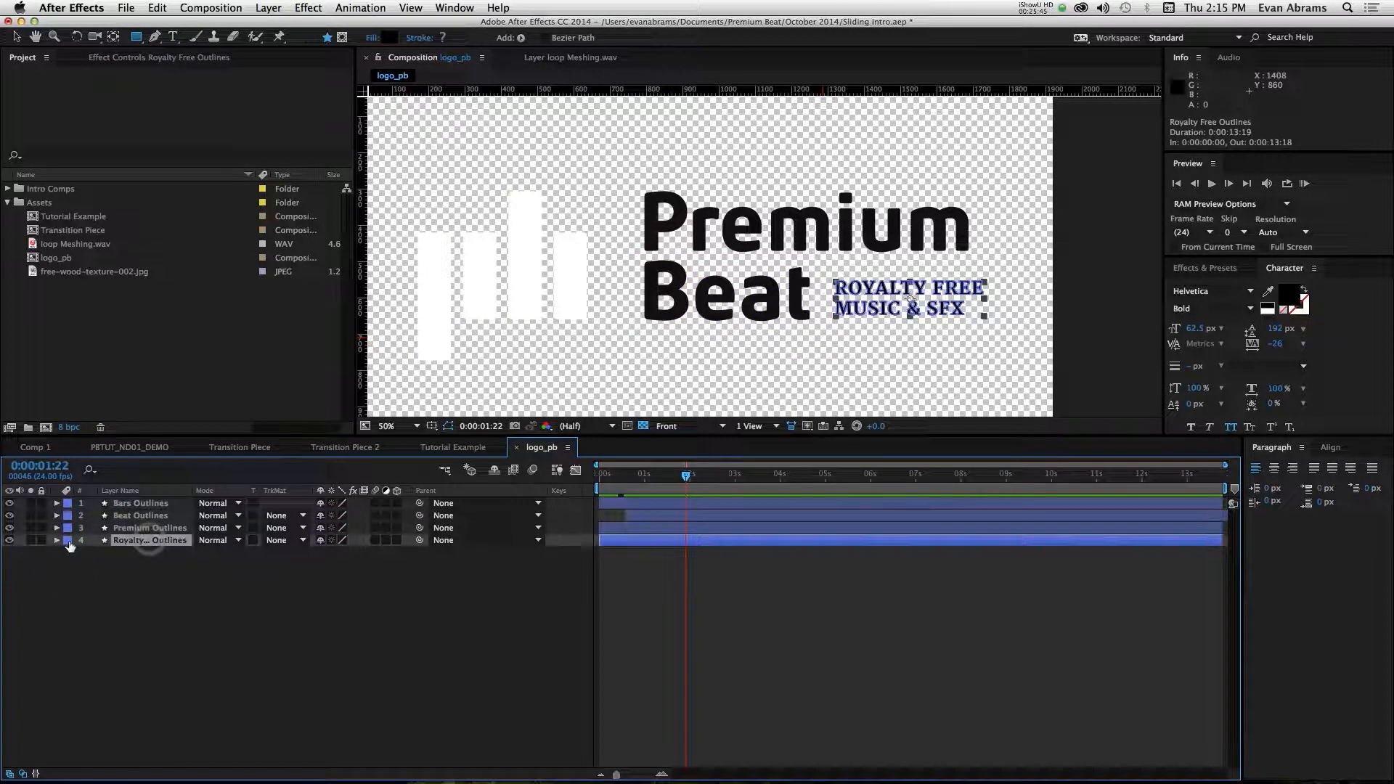
{"action": "left_click", "coordinate": [58, 541]}
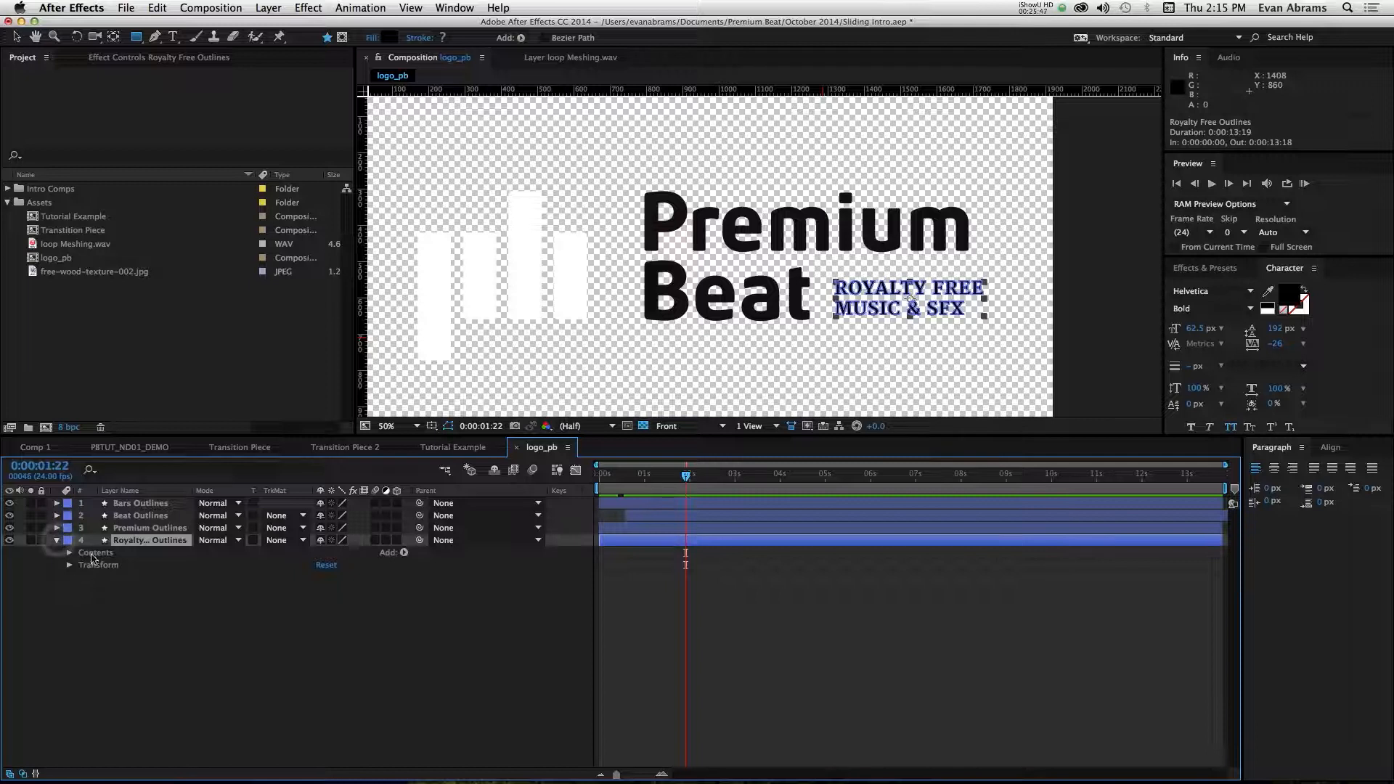
{"action": "left_click", "coordinate": [68, 554]}
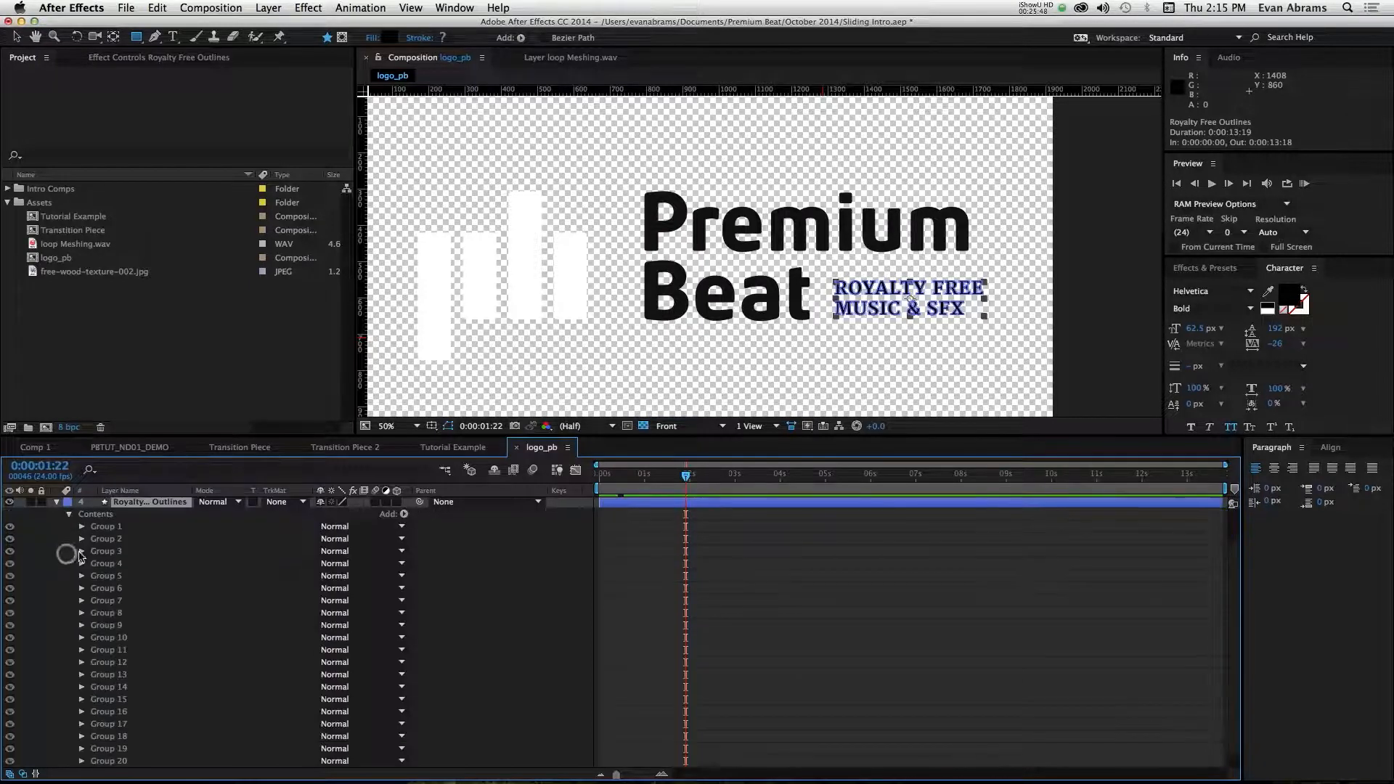
{"action": "left_click", "coordinate": [115, 525]}
{"action": "left_click", "coordinate": [119, 749], "text": "shift"}
{"action": "scroll", "coordinate": [161, 602], "scroll_direction": "up", "scroll_amount": 1}
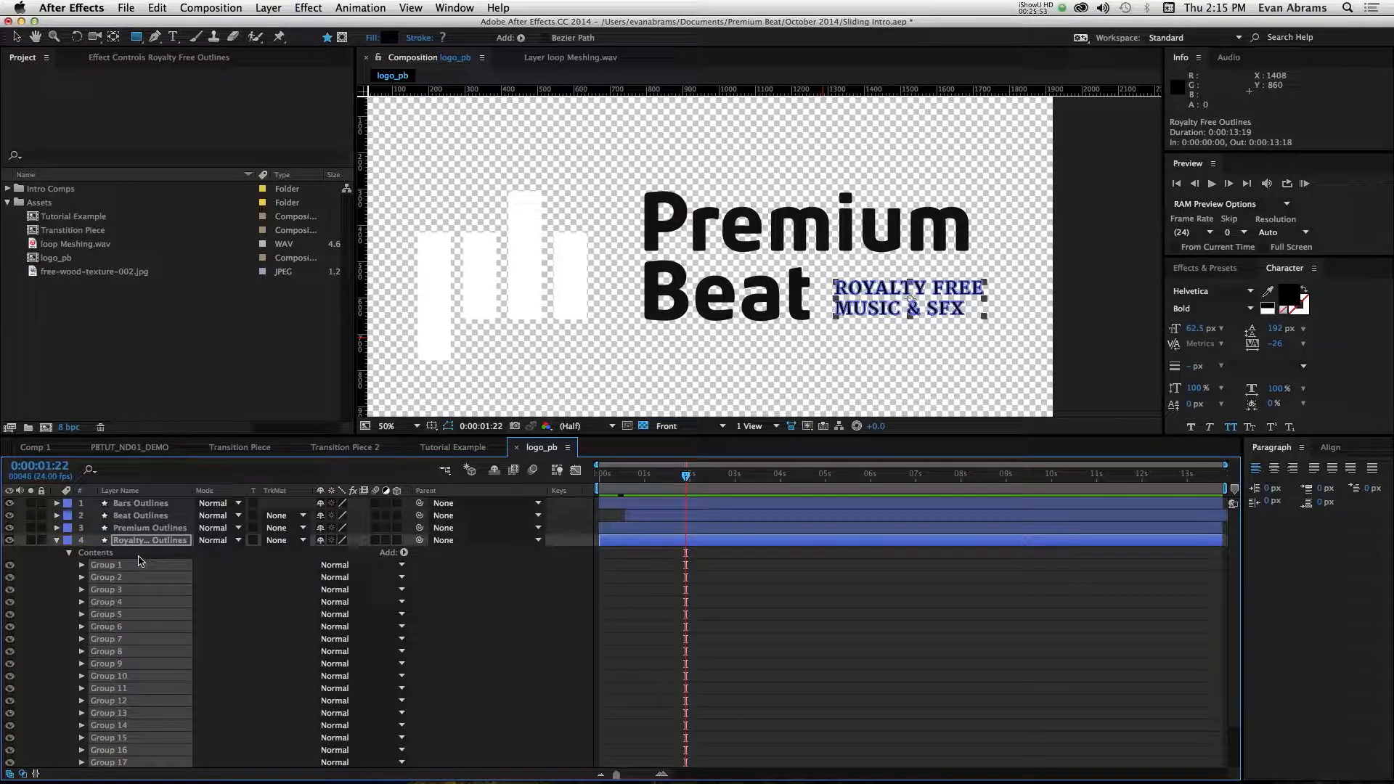
{"action": "left_click", "coordinate": [445, 563]}
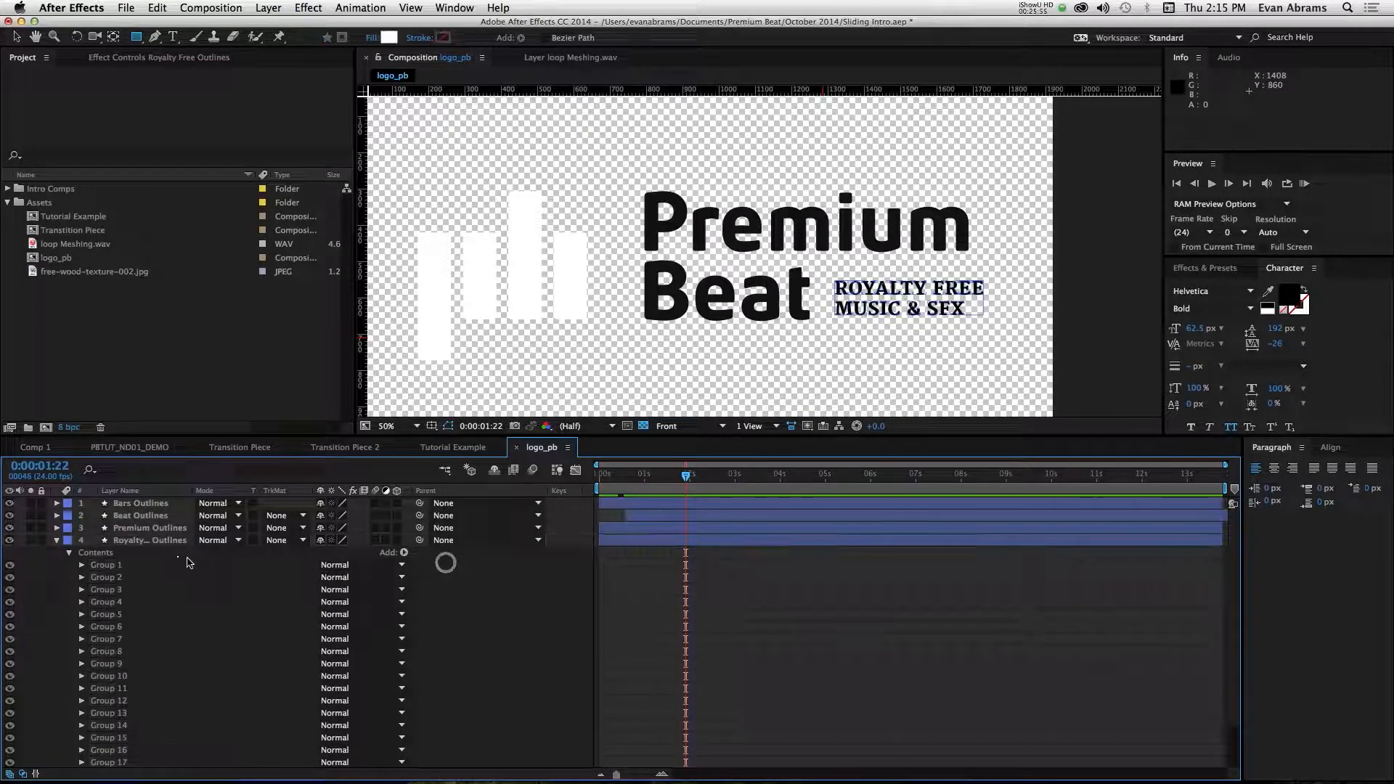
{"action": "left_click", "coordinate": [177, 555]}
{"action": "left_click", "coordinate": [405, 553]}
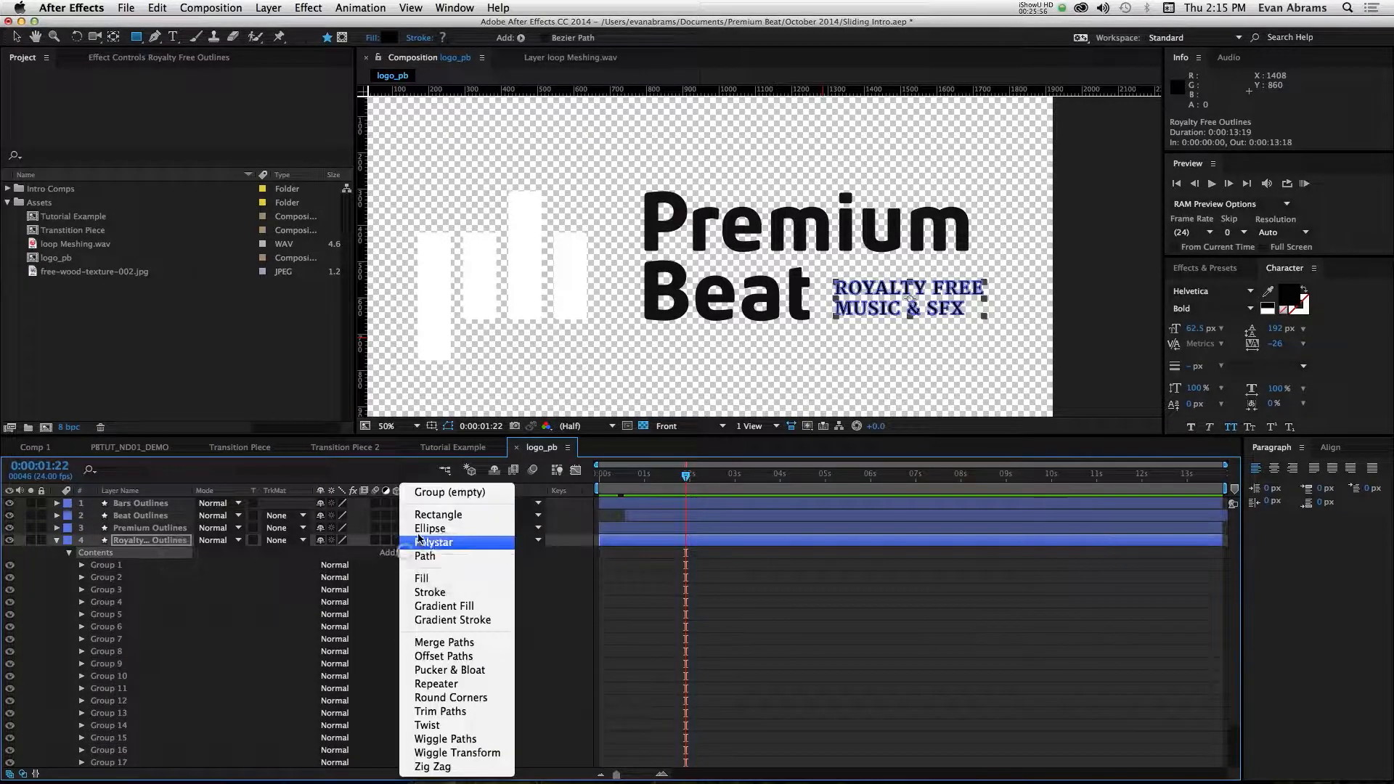
{"action": "left_click", "coordinate": [426, 494]}
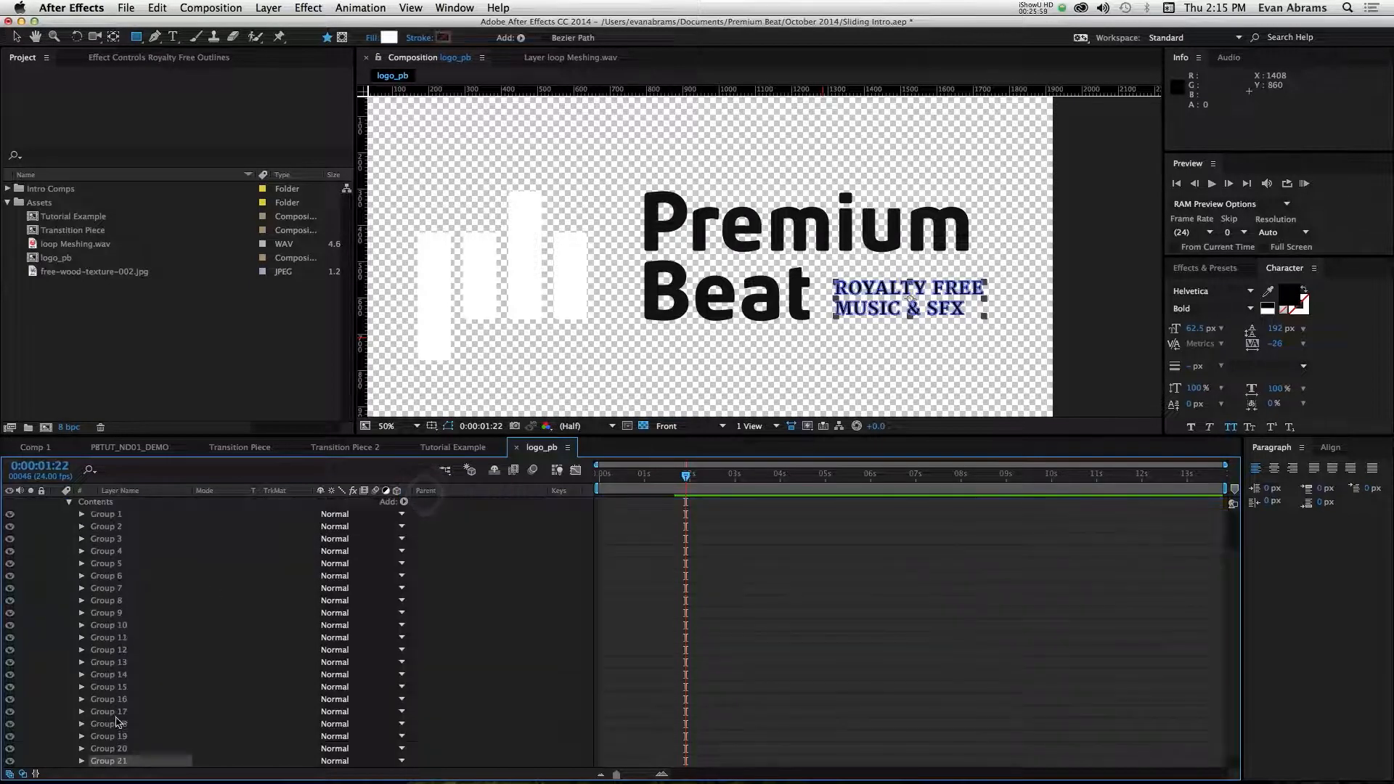
Move Groups 1 to 20 of the Royalty Free Outlines layer into the new empty group.
{"action": "left_click", "coordinate": [115, 740]}
{"action": "left_click", "coordinate": [115, 746]}
{"action": "scroll", "coordinate": [115, 745], "scroll_direction": "up", "scroll_amount": 4}
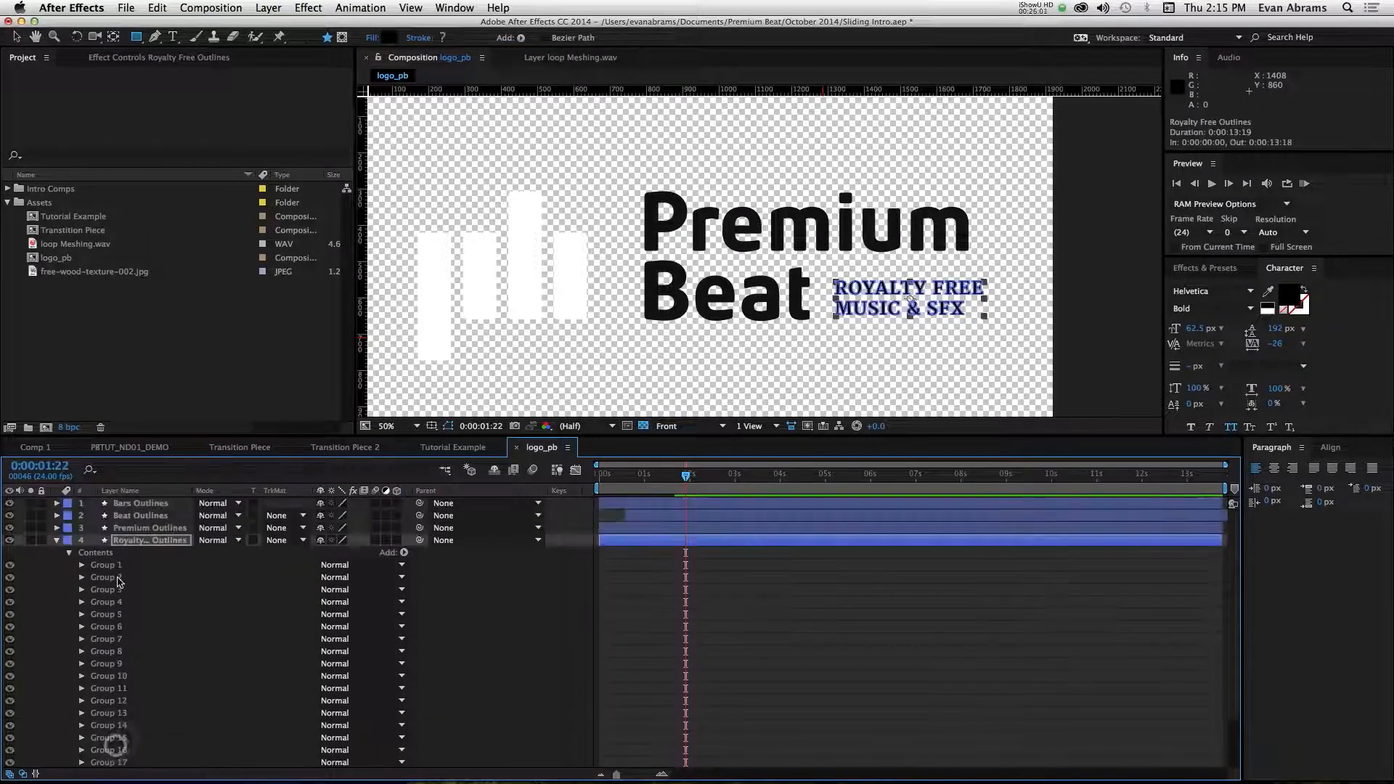
{"action": "left_click", "coordinate": [120, 567], "text": "shift"}
{"action": "scroll", "coordinate": [145, 659], "scroll_direction": "down", "scroll_amount": 3}
{"action": "left_click_drag", "start_coordinate": [118, 740], "coordinate": [145, 750]}
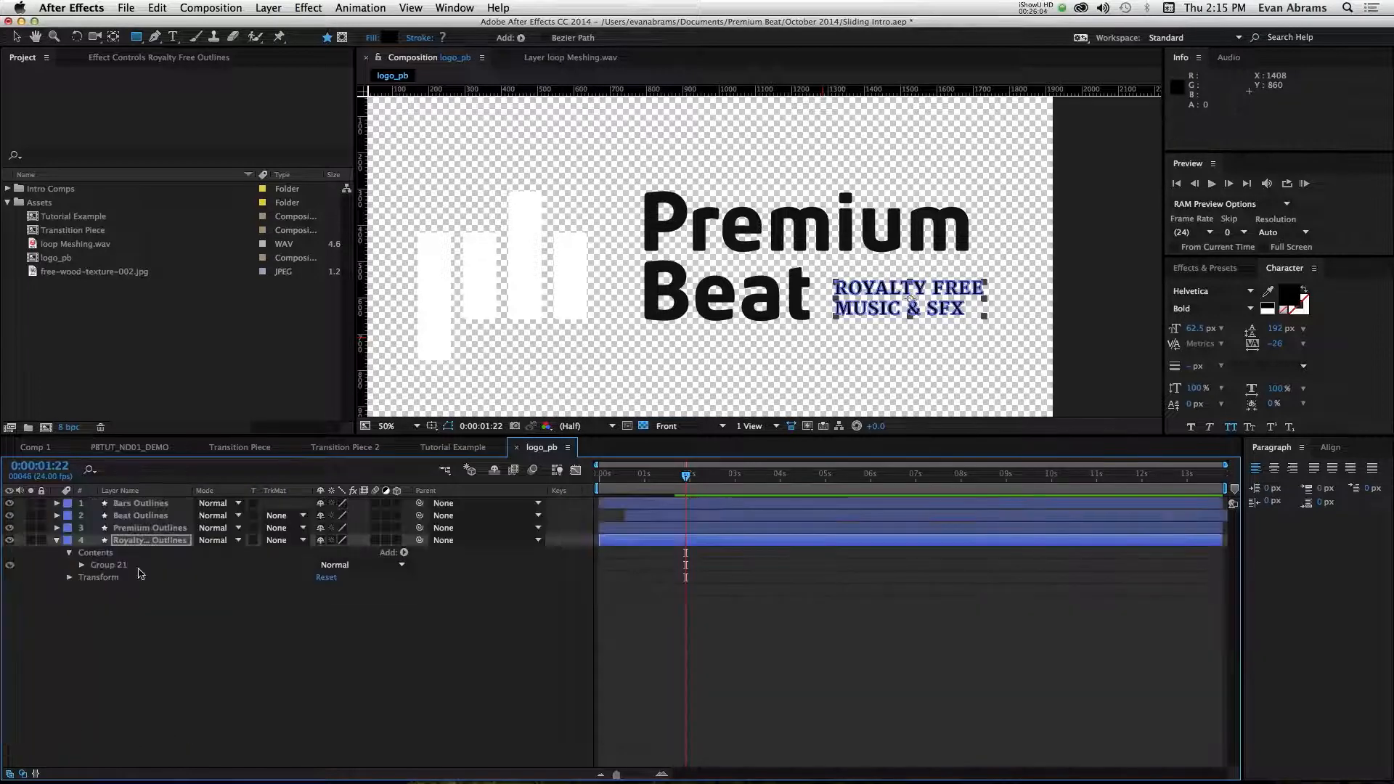
Reveal the parent group's transform properties and delay the Royalty Free Outlines layer to start at 0:00:01:01.
{"action": "left_click", "coordinate": [81, 566]}
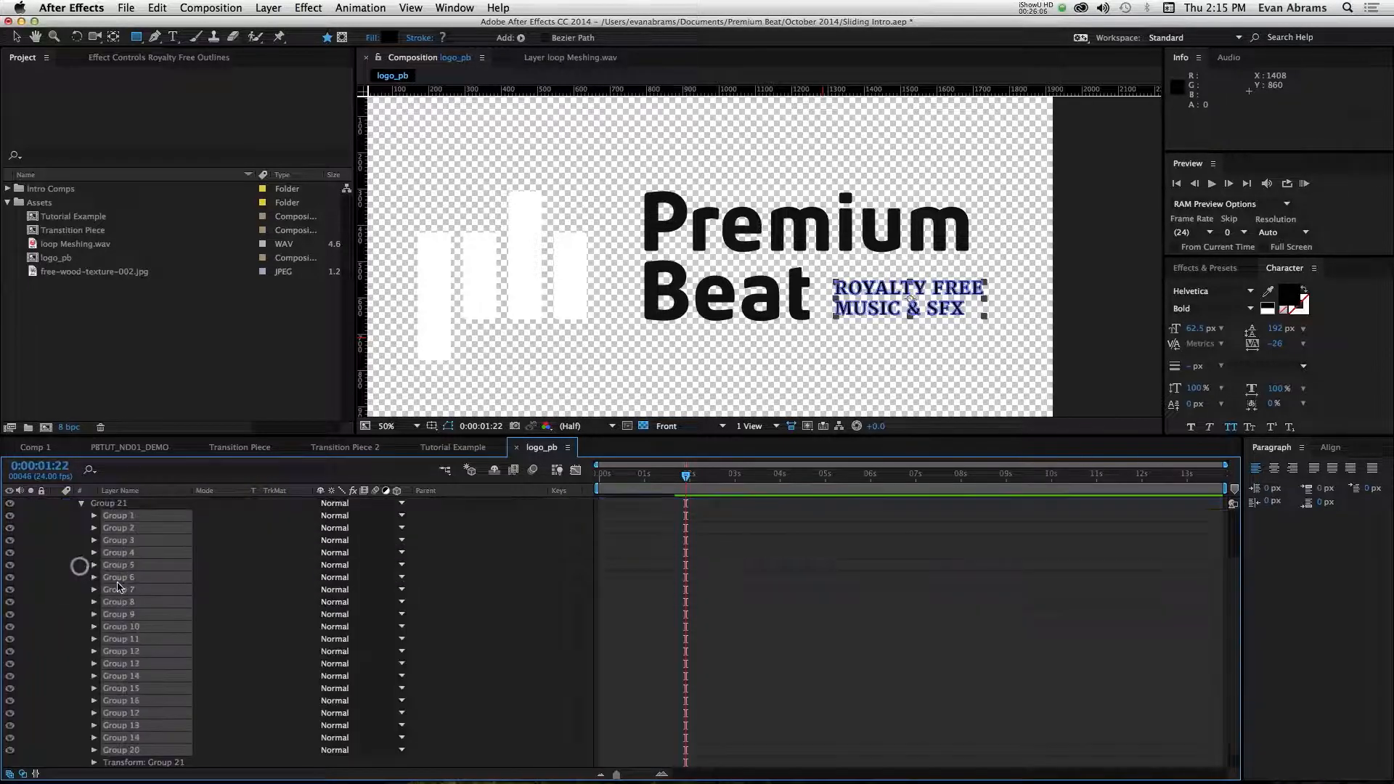
{"action": "left_click", "coordinate": [95, 762]}
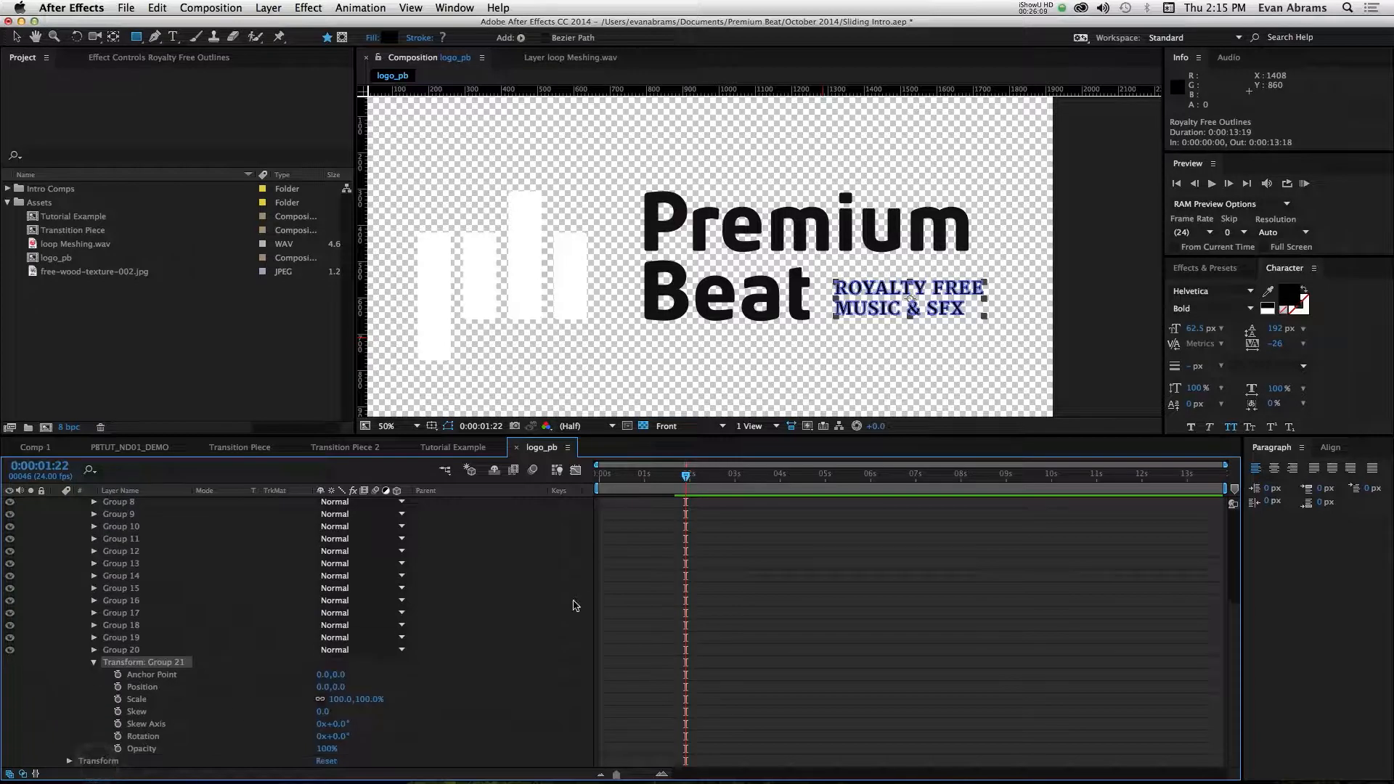
{"action": "scroll", "coordinate": [617, 579], "scroll_direction": "up", "scroll_amount": 5}
{"action": "left_click", "coordinate": [672, 536]}
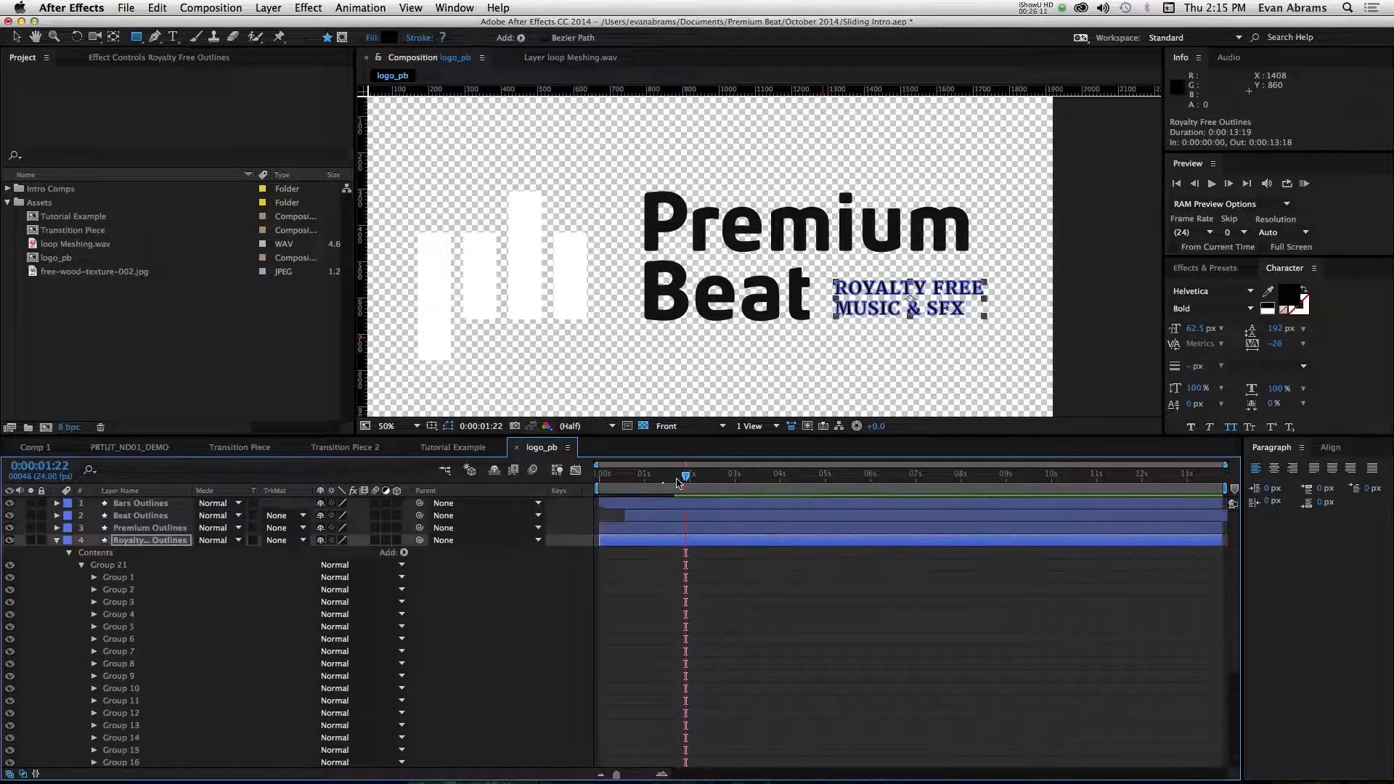
{"action": "left_click_drag", "start_coordinate": [676, 482], "coordinate": [649, 492]}
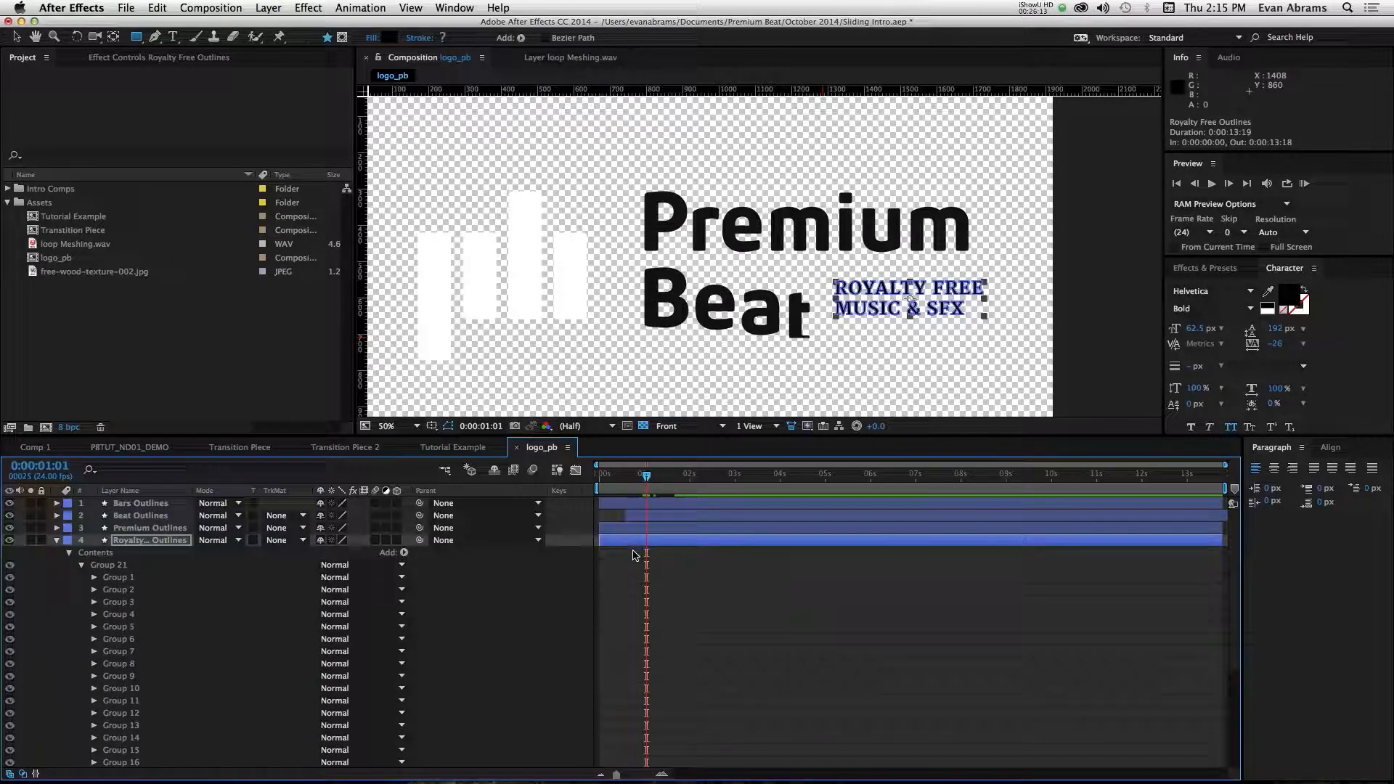
{"action": "left_click_drag", "start_coordinate": [660, 540], "coordinate": [669, 539]}
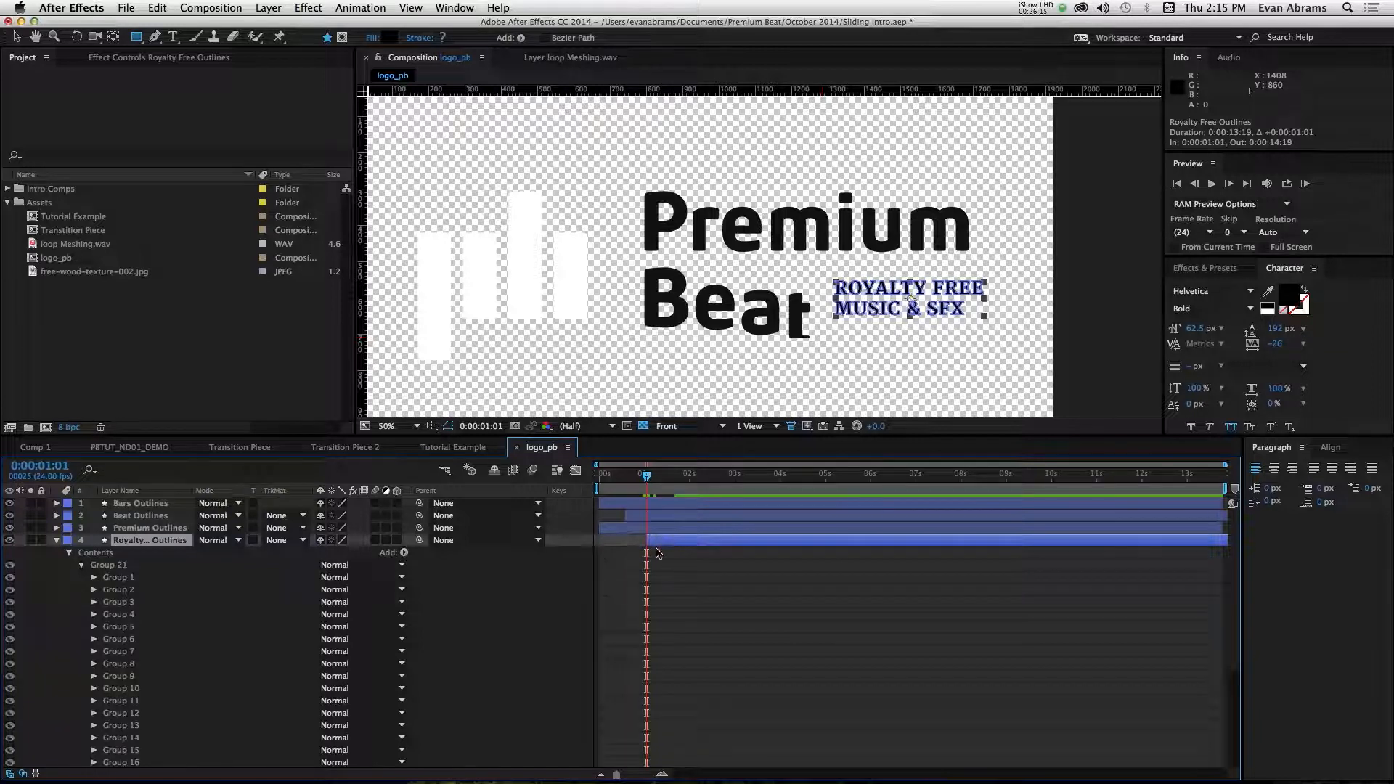
Keyframe the parent group's Position at 0:00:01:01 and 0:00:01:21, and return to the first keyframe.
{"action": "scroll", "coordinate": [422, 696], "scroll_direction": "down", "scroll_amount": 5}
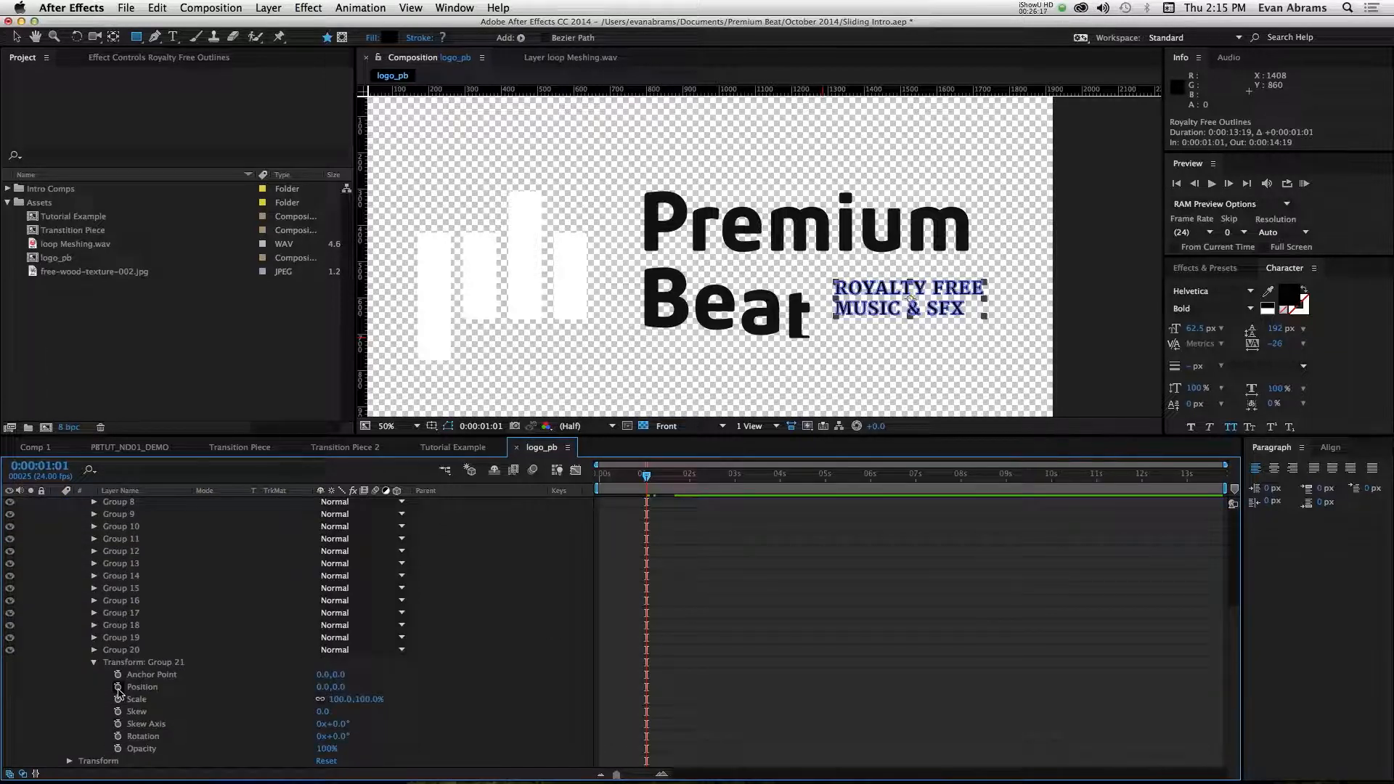
{"action": "key", "text": "shift+Page_Down"}
{"action": "key", "text": "shift+Page_Down"}
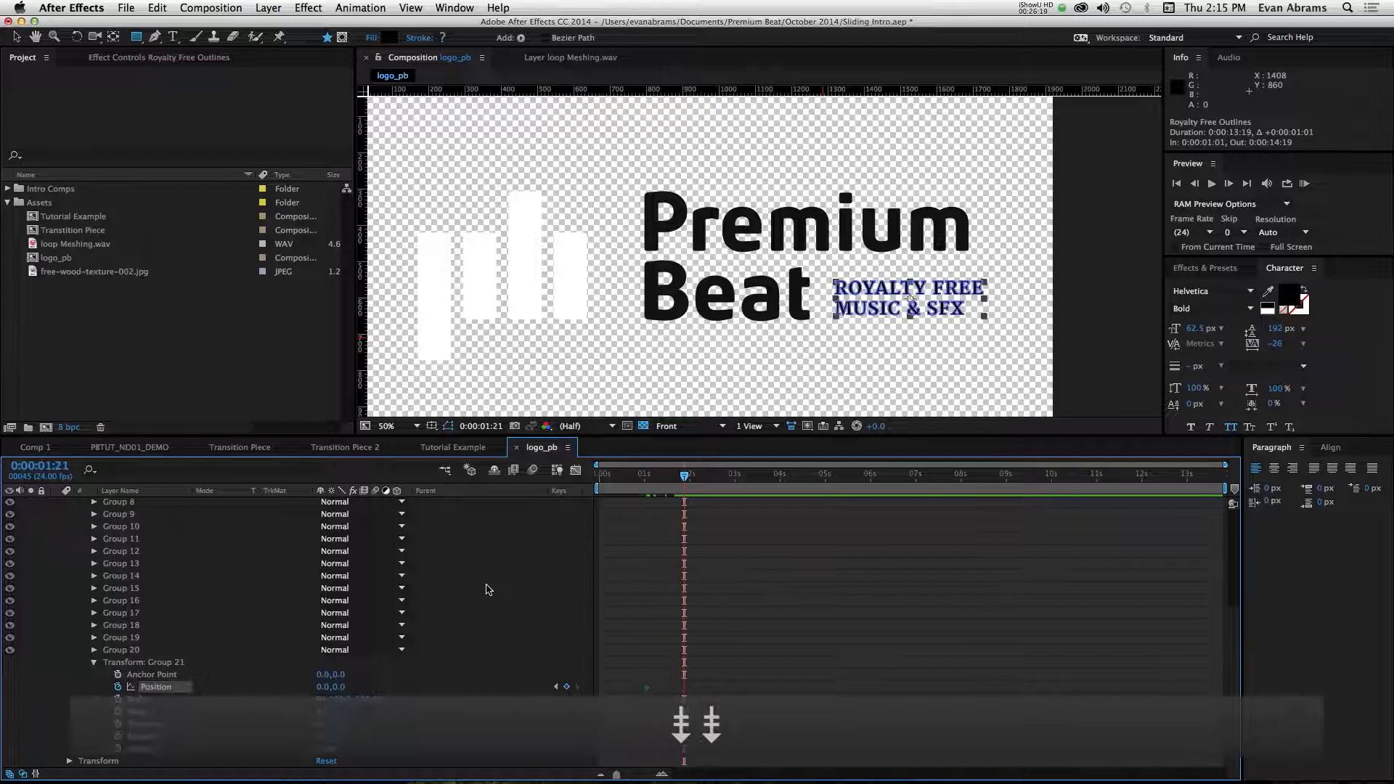
{"action": "left_click", "coordinate": [563, 687]}
{"action": "key", "text": "shift+Page_Up"}
{"action": "key", "text": "shift+Page_Up"}
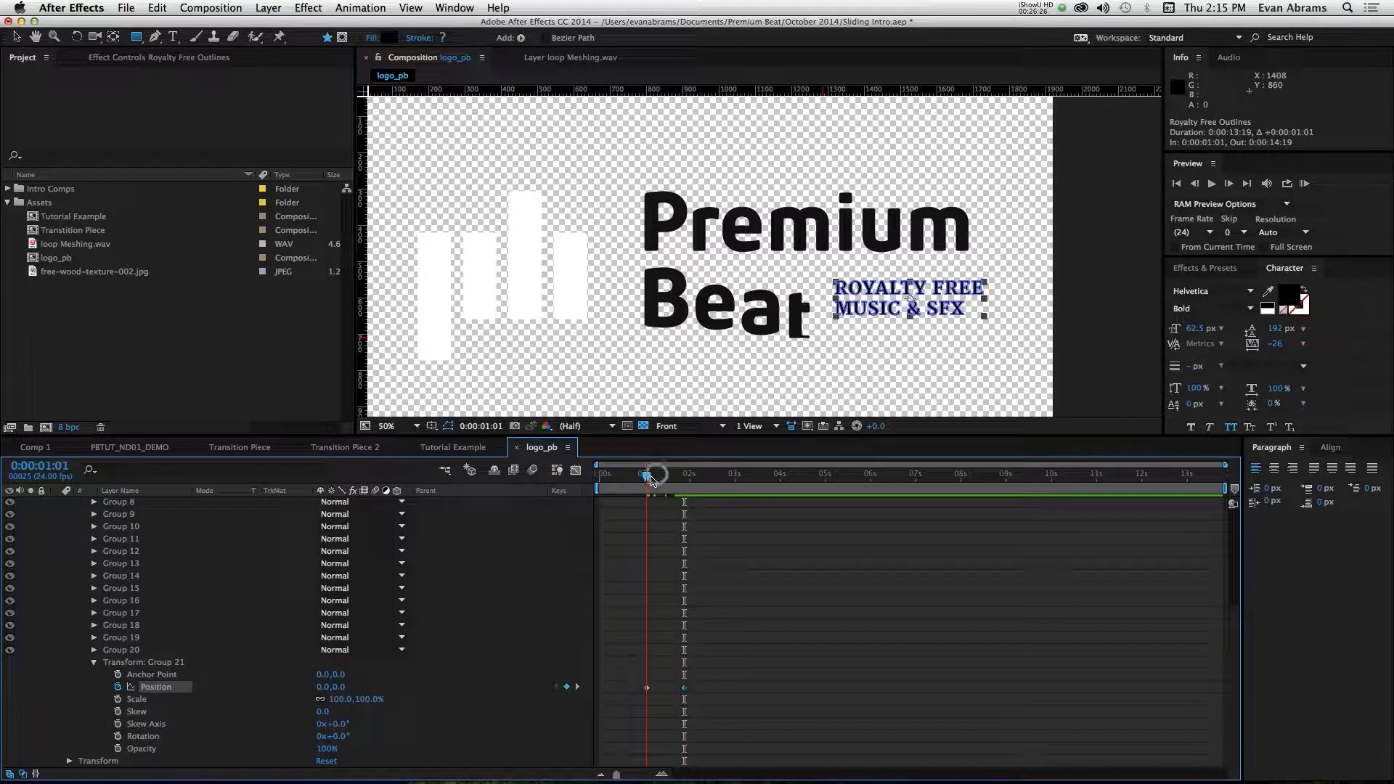
Draw a rectangular mask around the Royalty Free tagline and lower its starting Position keyframe below the mask, with Y at 139.
{"action": "left_click", "coordinate": [343, 38]}
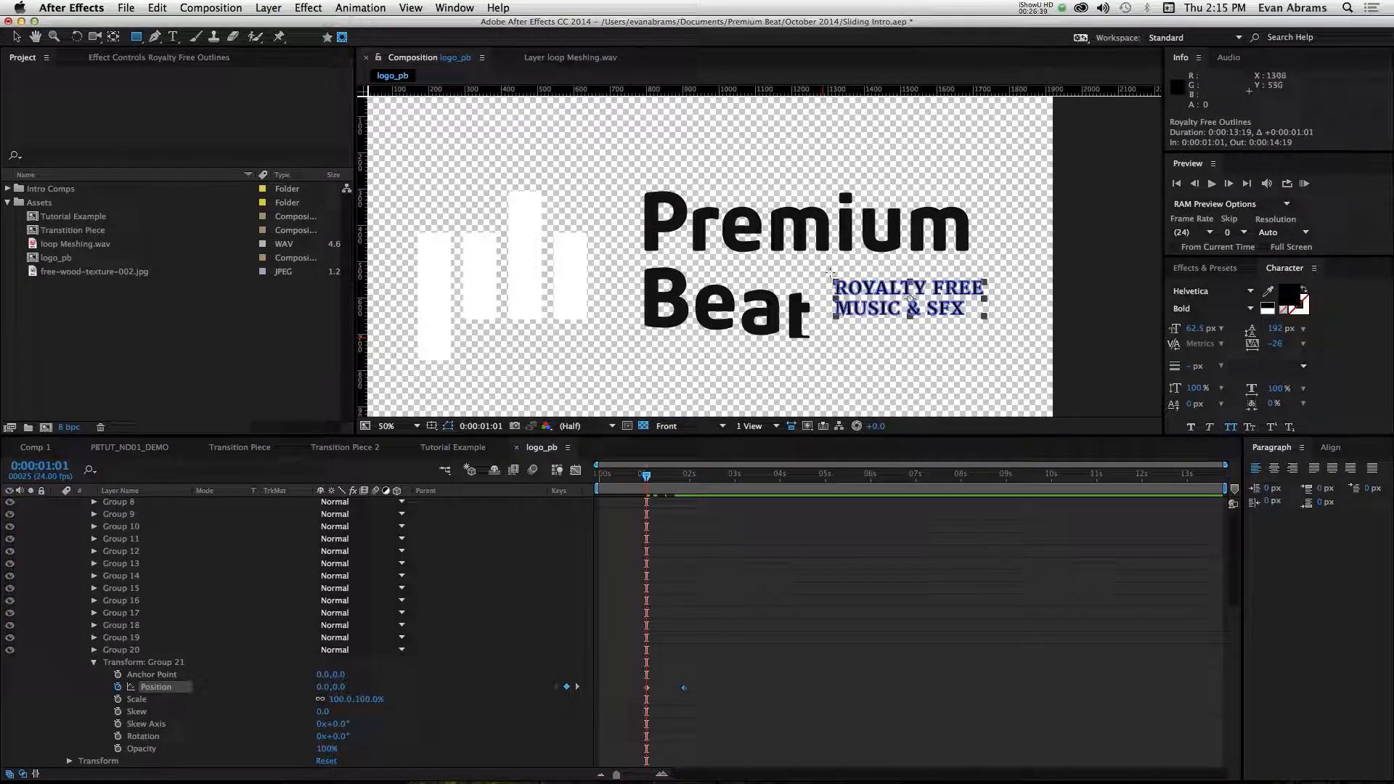
{"action": "left_click_drag", "start_coordinate": [827, 271], "coordinate": [1000, 329]}
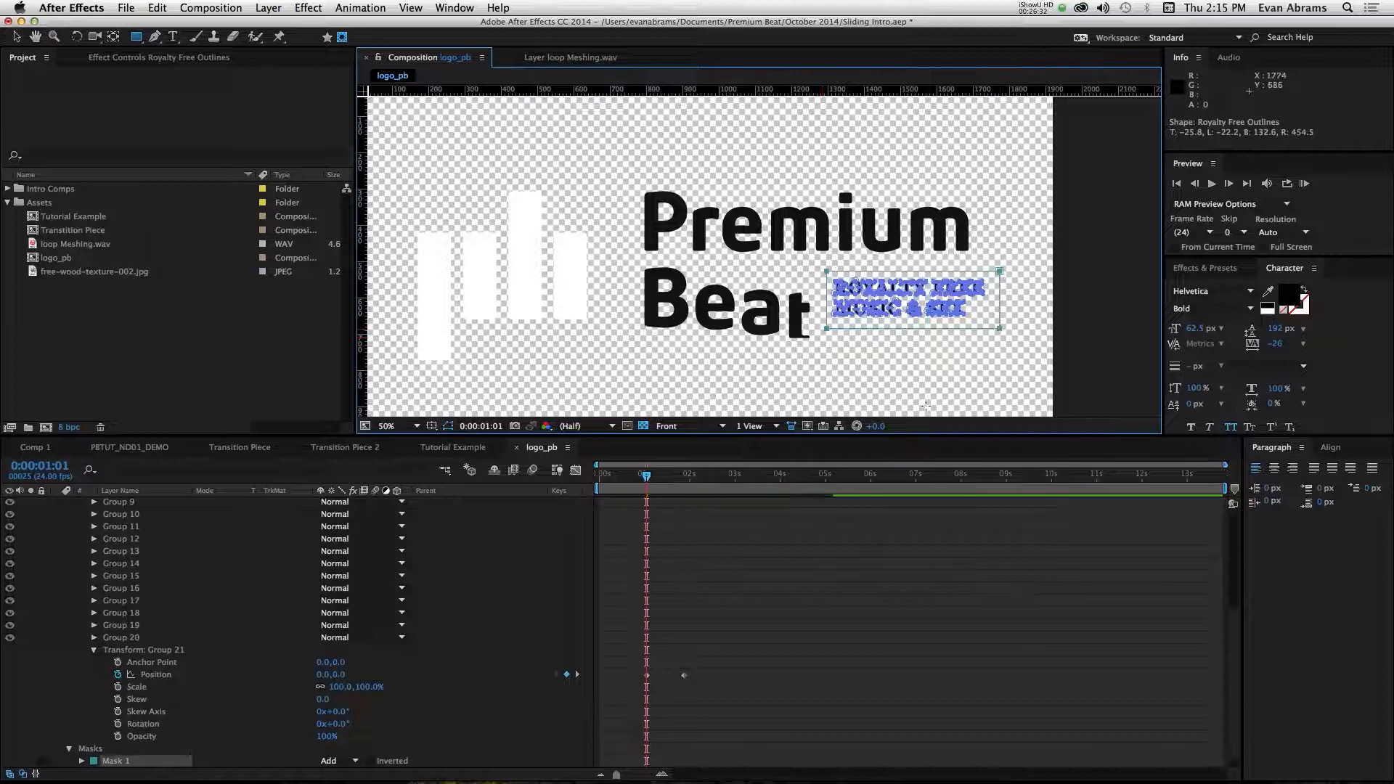
{"action": "left_click", "coordinate": [645, 677]}
{"action": "key", "text": "super+z"}
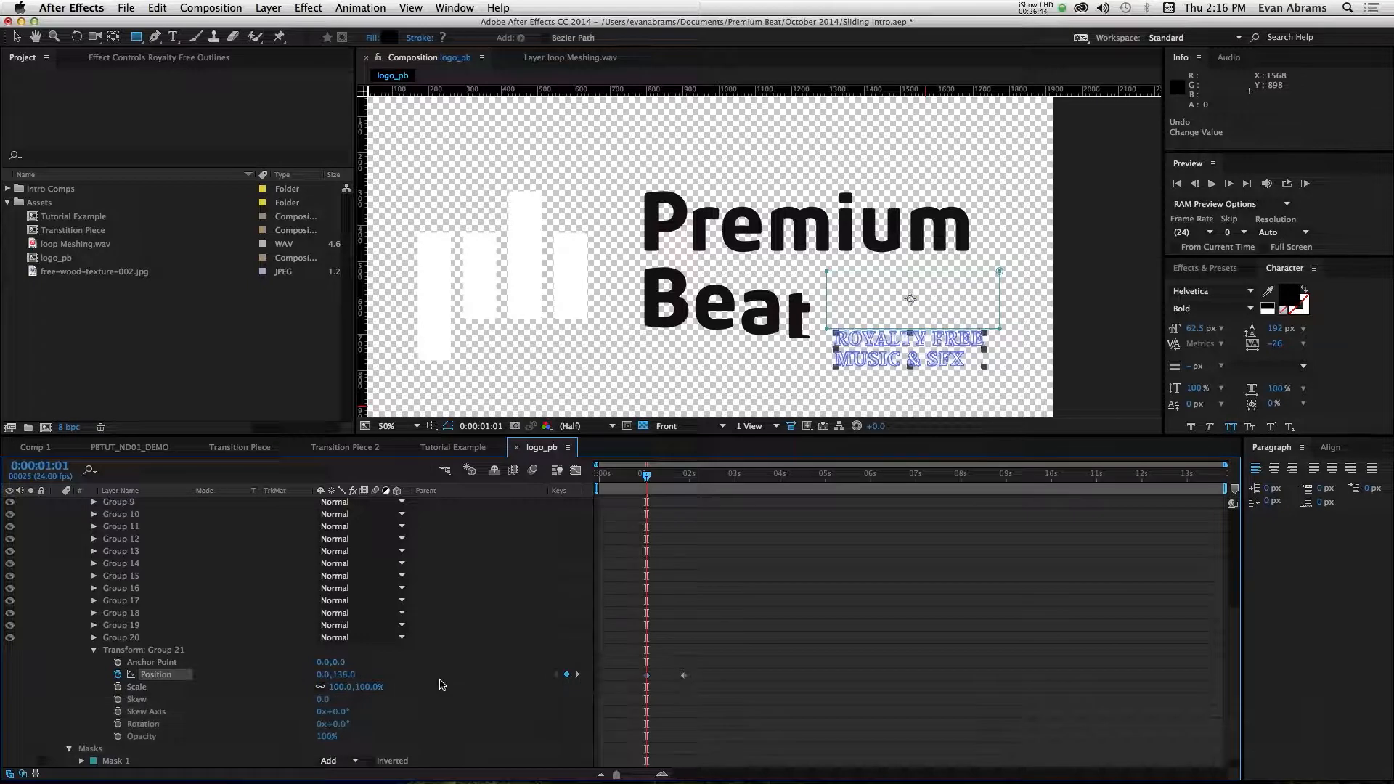
Apply Easy Ease to the tagline's Position keyframes, reshape the speed curve to start fast and settle slowly, and preview it.
{"action": "key", "text": "F9"}
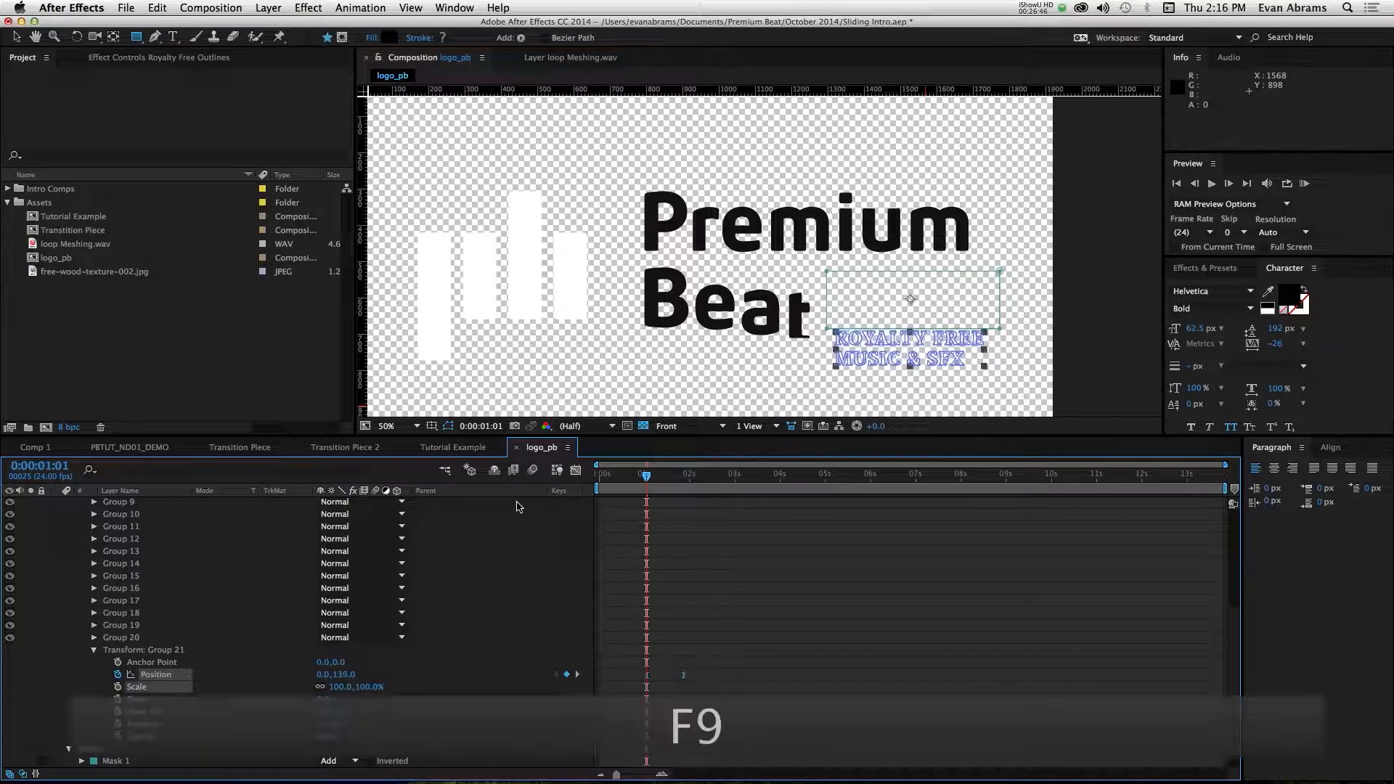
{"action": "left_click", "coordinate": [576, 471]}
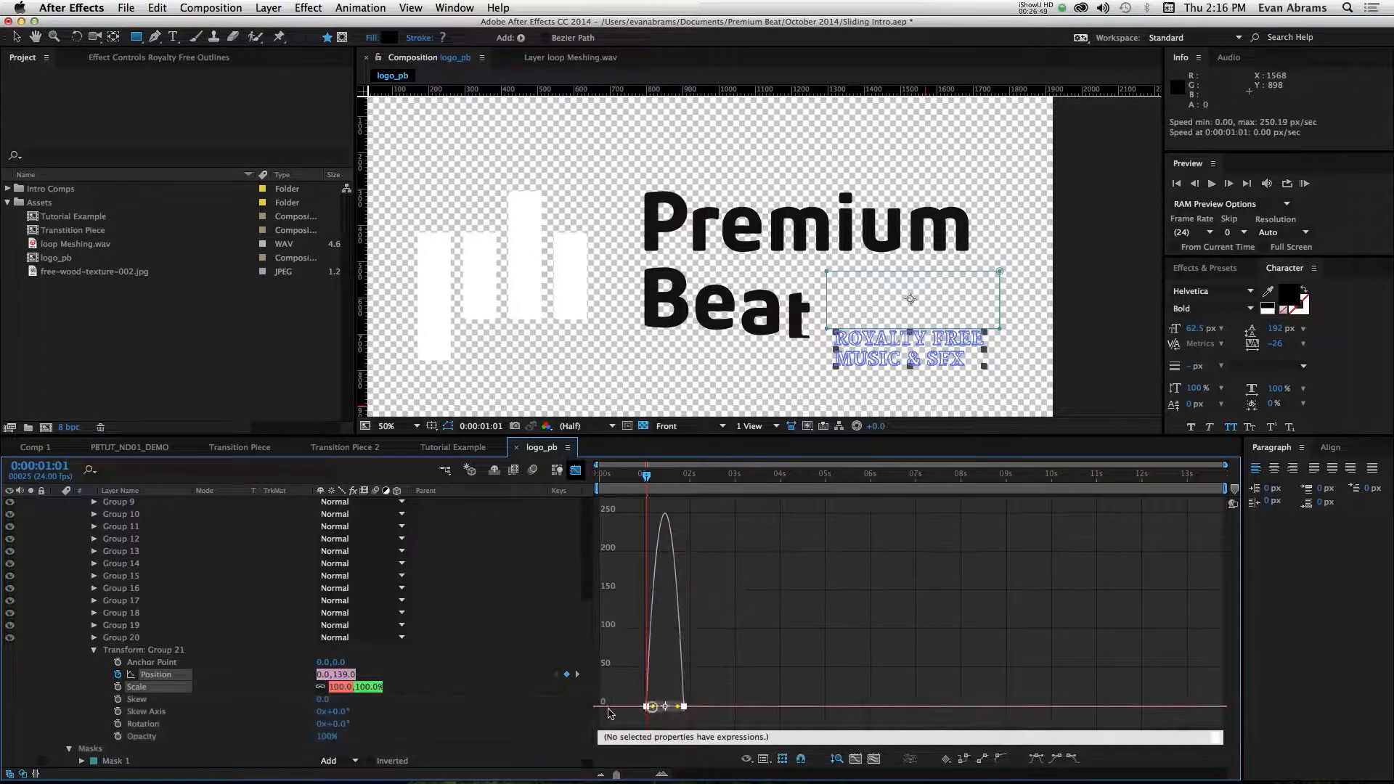
{"action": "left_click_drag", "start_coordinate": [652, 707], "coordinate": [647, 707]}
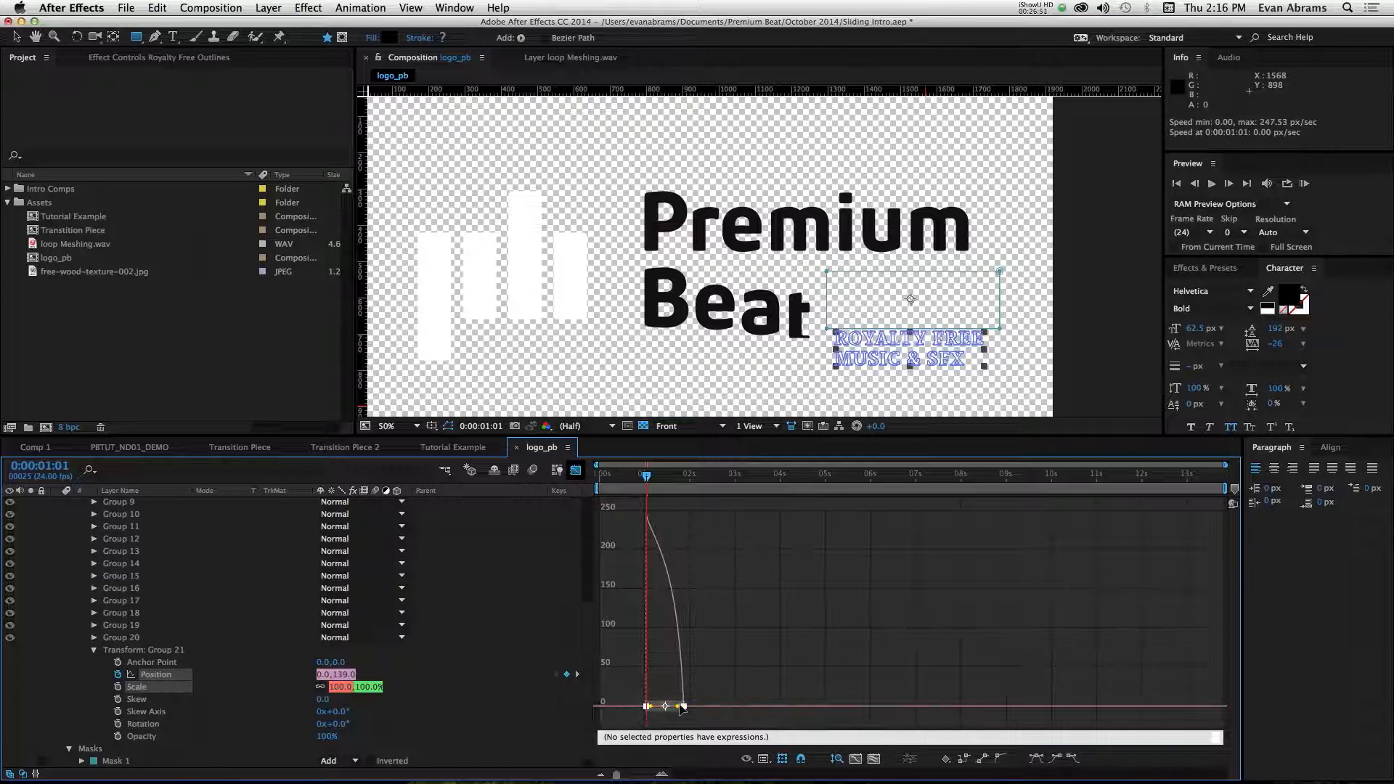
{"action": "key", "text": "space"}
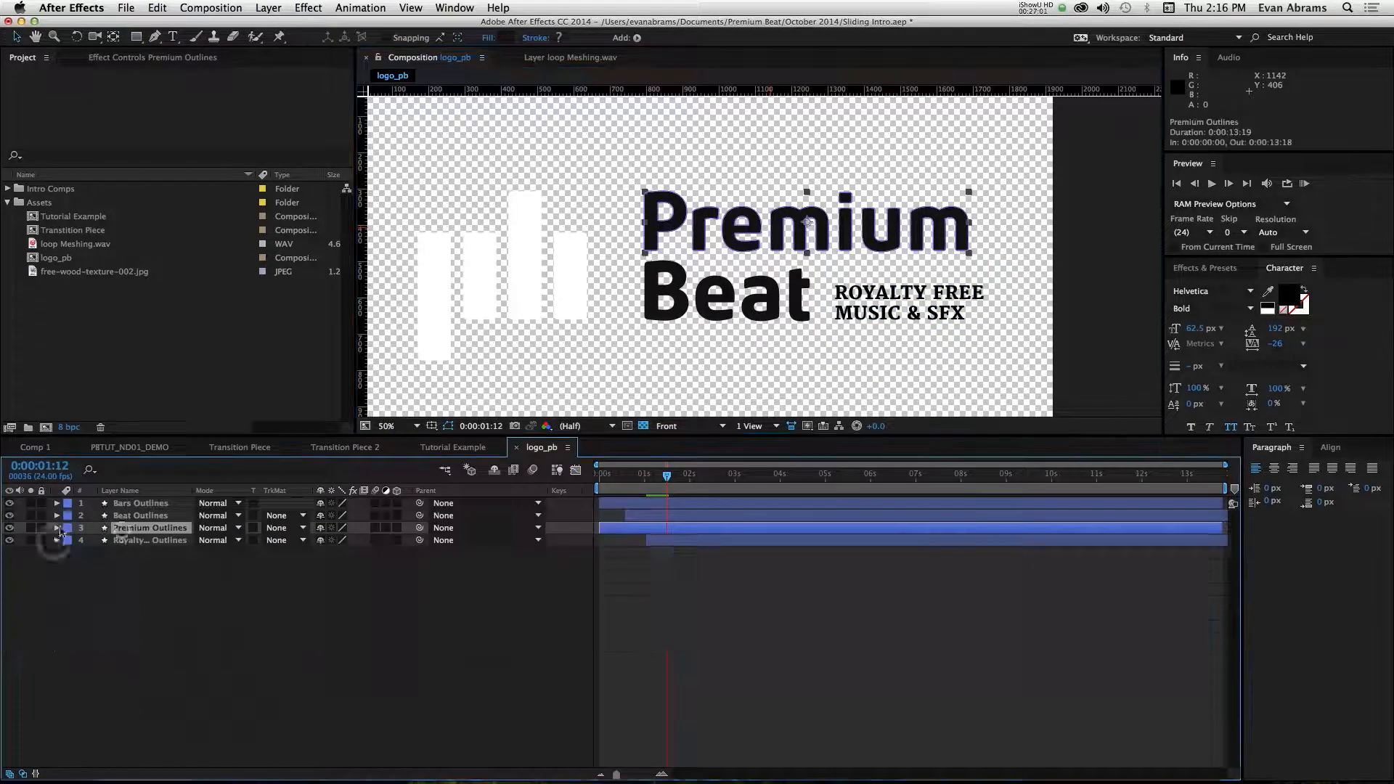
Reorder the Premium Outlines letter groups to follow the word, as Groups 3, 2, 4, 8, 6, 1, 5 and 7.
{"action": "left_click", "coordinate": [57, 528]}
{"action": "left_click", "coordinate": [97, 554]}
{"action": "left_click", "coordinate": [109, 553]}
{"action": "left_click_drag", "start_coordinate": [98, 553], "coordinate": [116, 617]}
{"action": "left_click", "coordinate": [106, 590]}
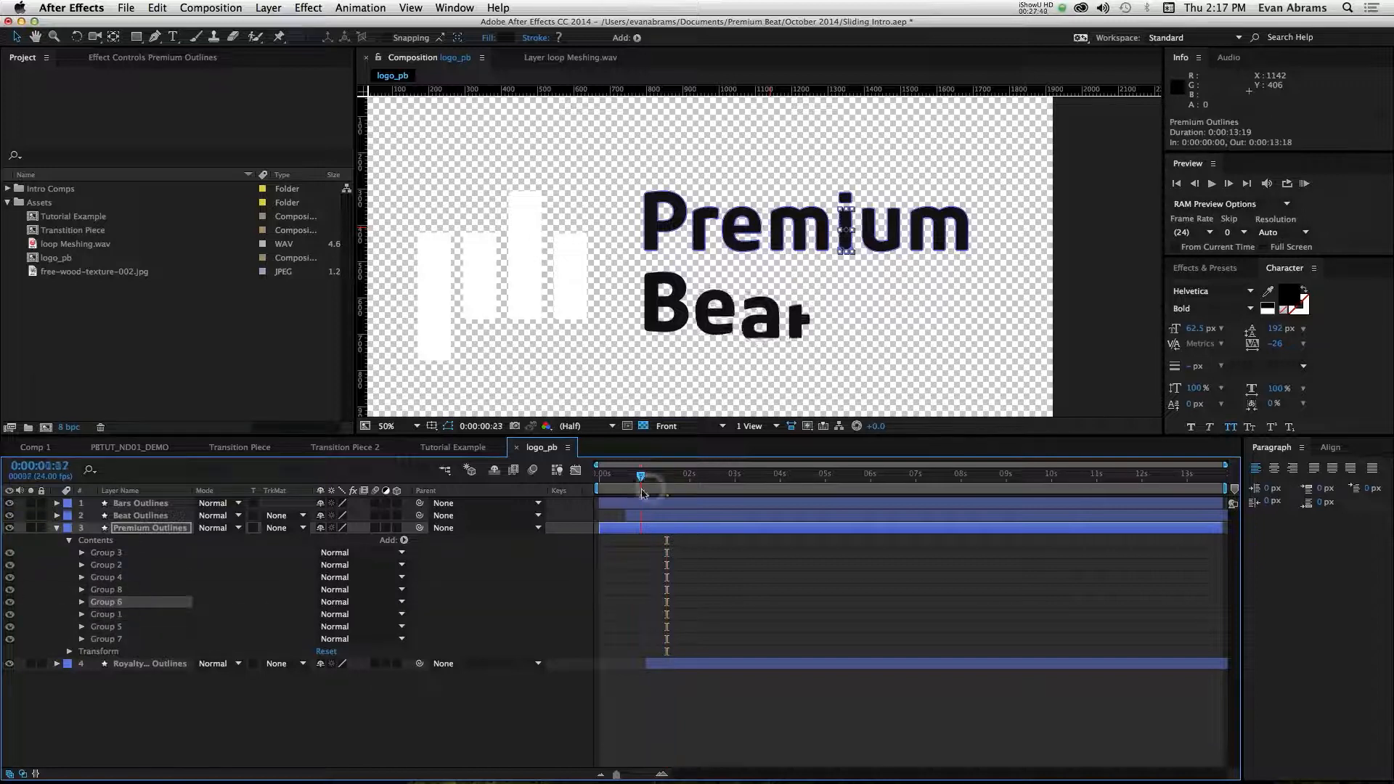
Delay the Premium Outlines layer to start at 0:00:00:07 and keyframe all its letter groups' Position at 0:00:00:07 and 0:00:01:03.
{"action": "left_click_drag", "start_coordinate": [617, 529], "coordinate": [630, 529]}
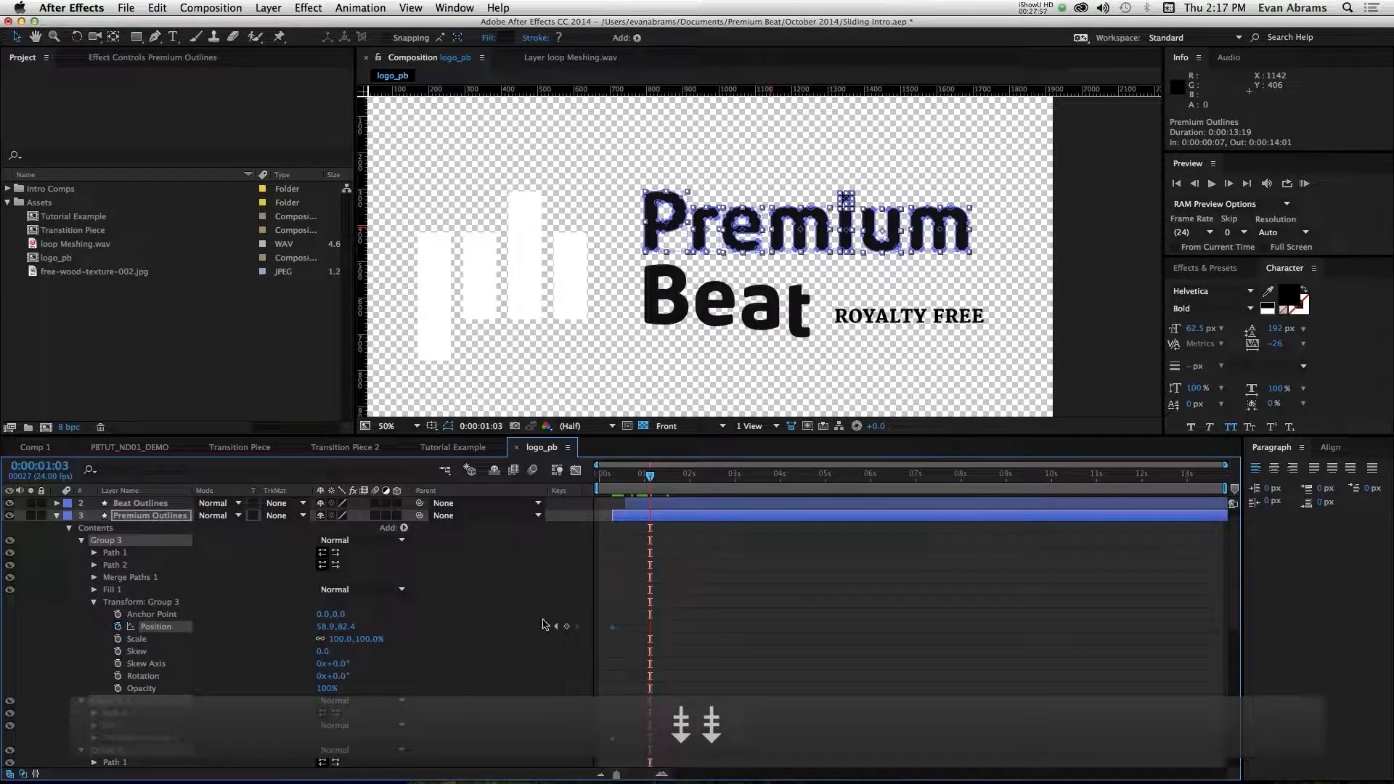
{"action": "key", "text": "u"}
{"action": "key", "text": "u"}
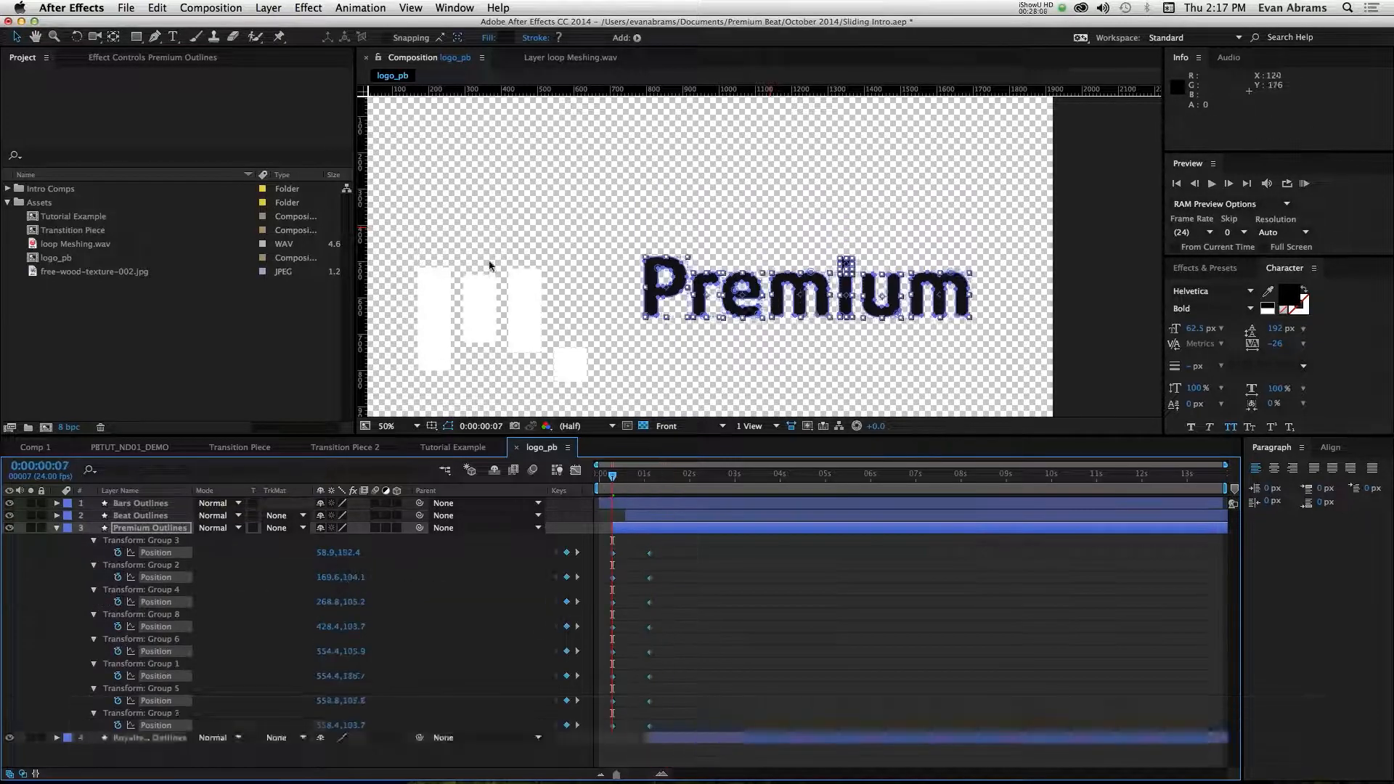
{"action": "key", "text": "super+z"}
{"action": "key", "text": "super+z"}
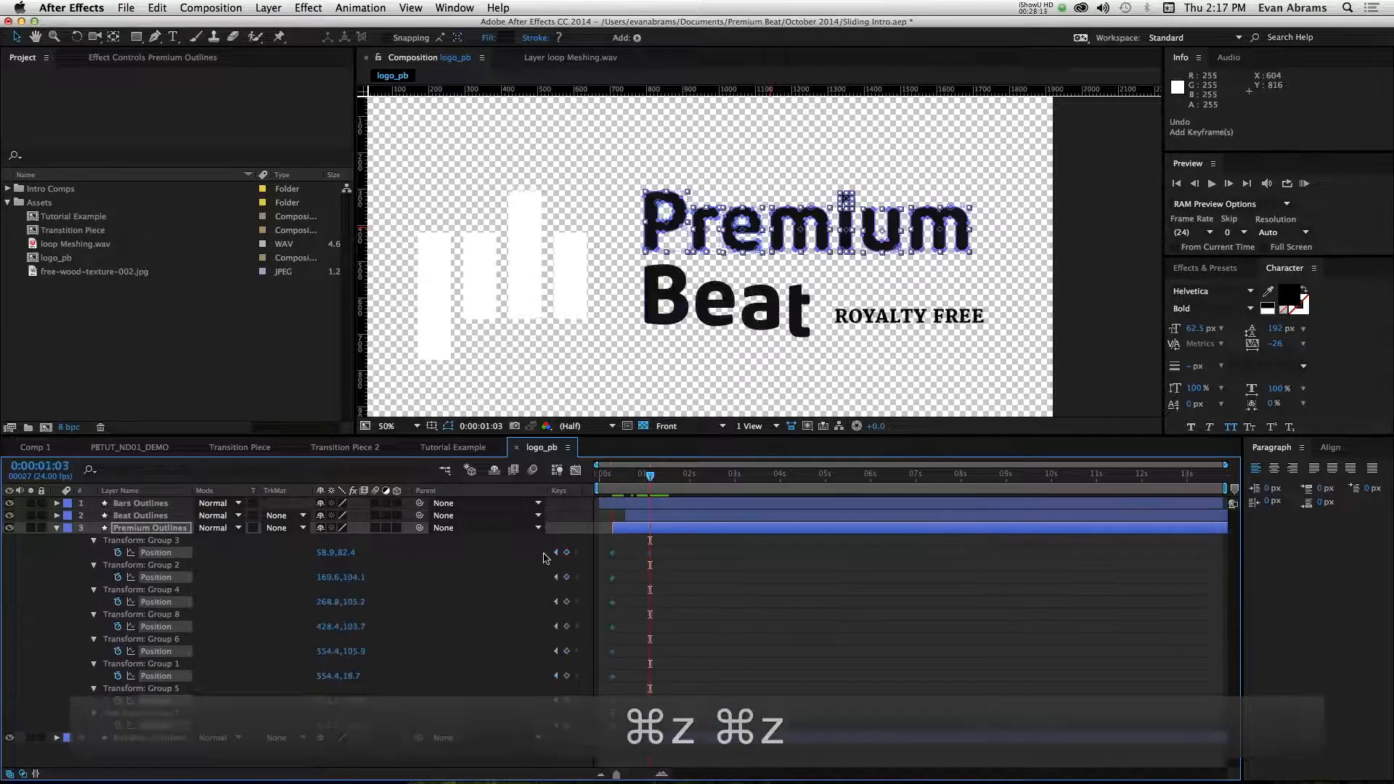
Draw a rectangular mask around Premium and lower the letters' starting Position keyframes below it, with Group 3's Y at 301.4.
{"action": "key", "text": "q"}
{"action": "left_click_drag", "start_coordinate": [634, 182], "coordinate": [982, 267]}
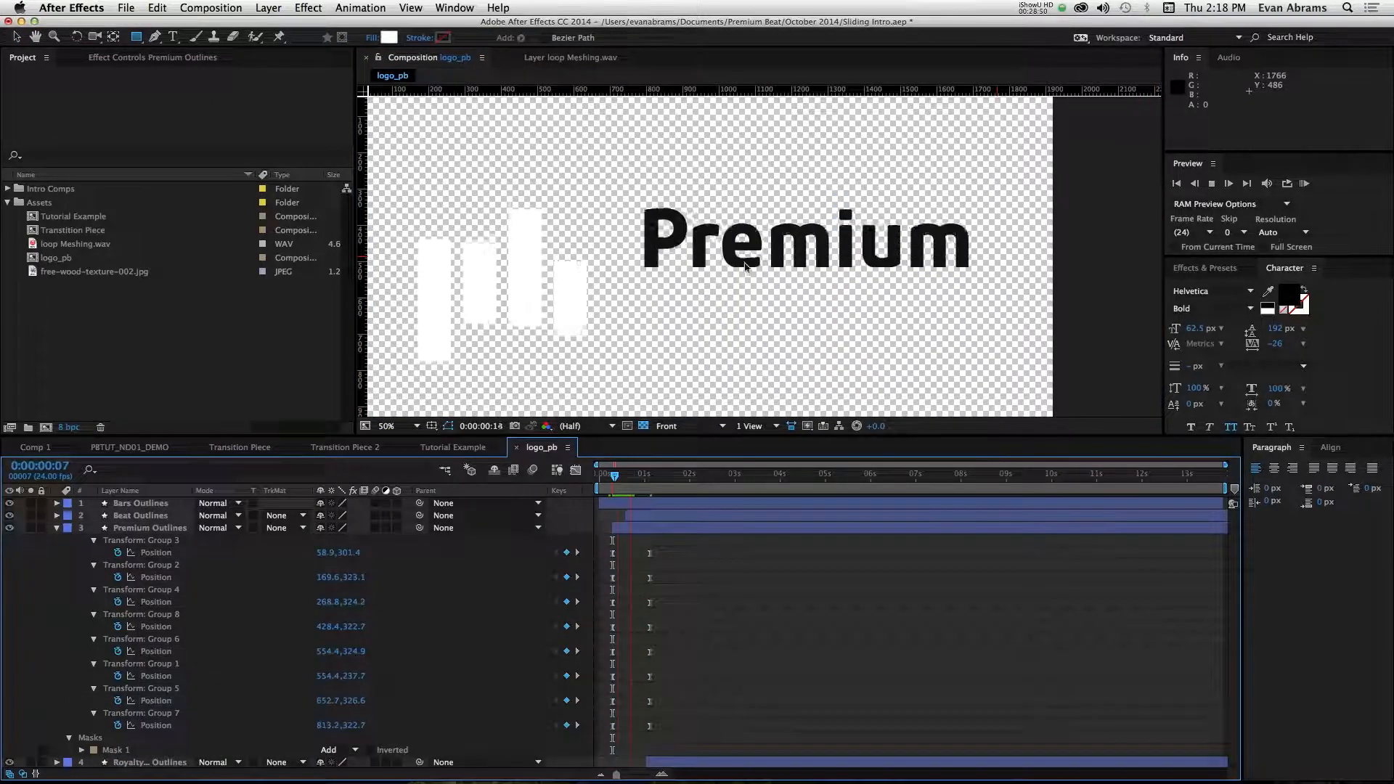
{"action": "scroll", "coordinate": [734, 633], "scroll_direction": "up", "scroll_amount": 3}
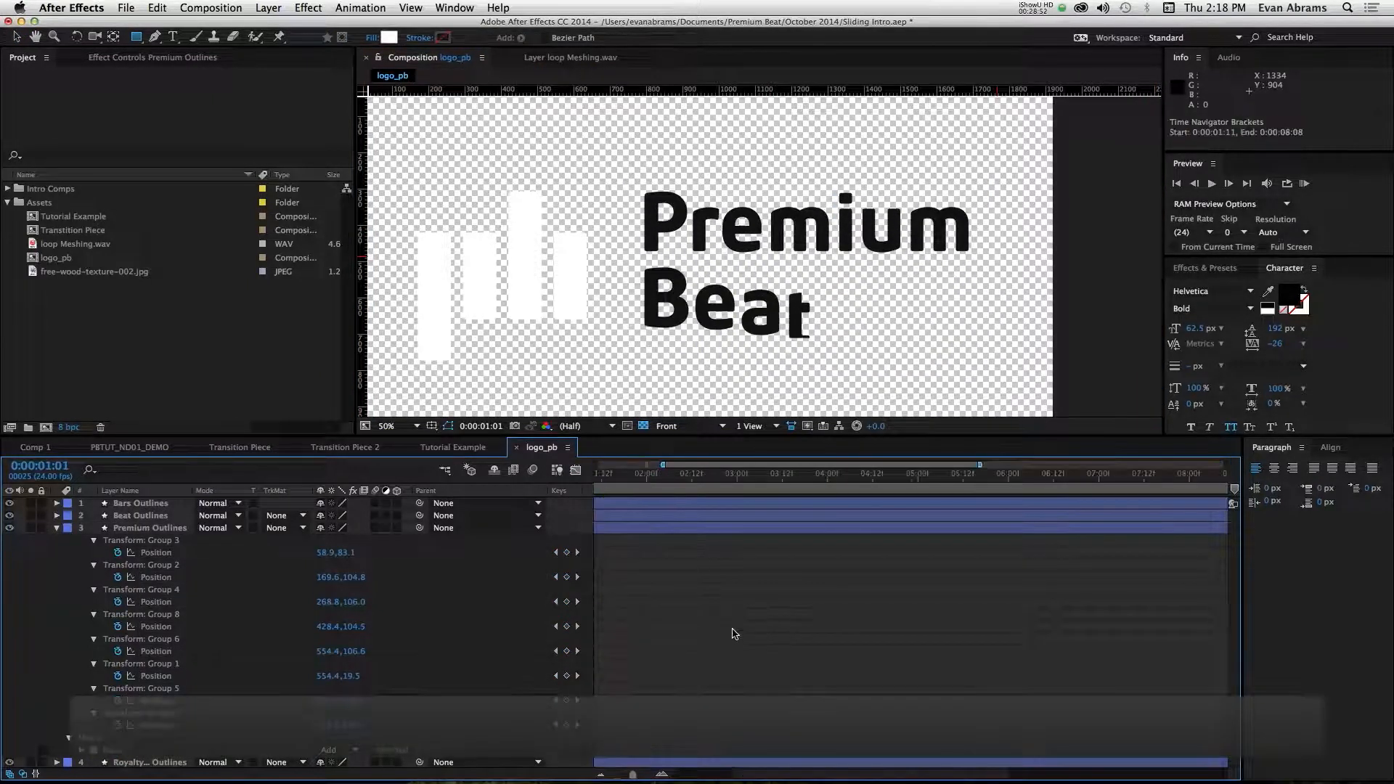
Delay the Position keyframes of every Premium letter group after Group 3 to start at 0:00:00:11.
{"action": "scroll", "coordinate": [734, 632], "scroll_direction": "left", "scroll_amount": 3}
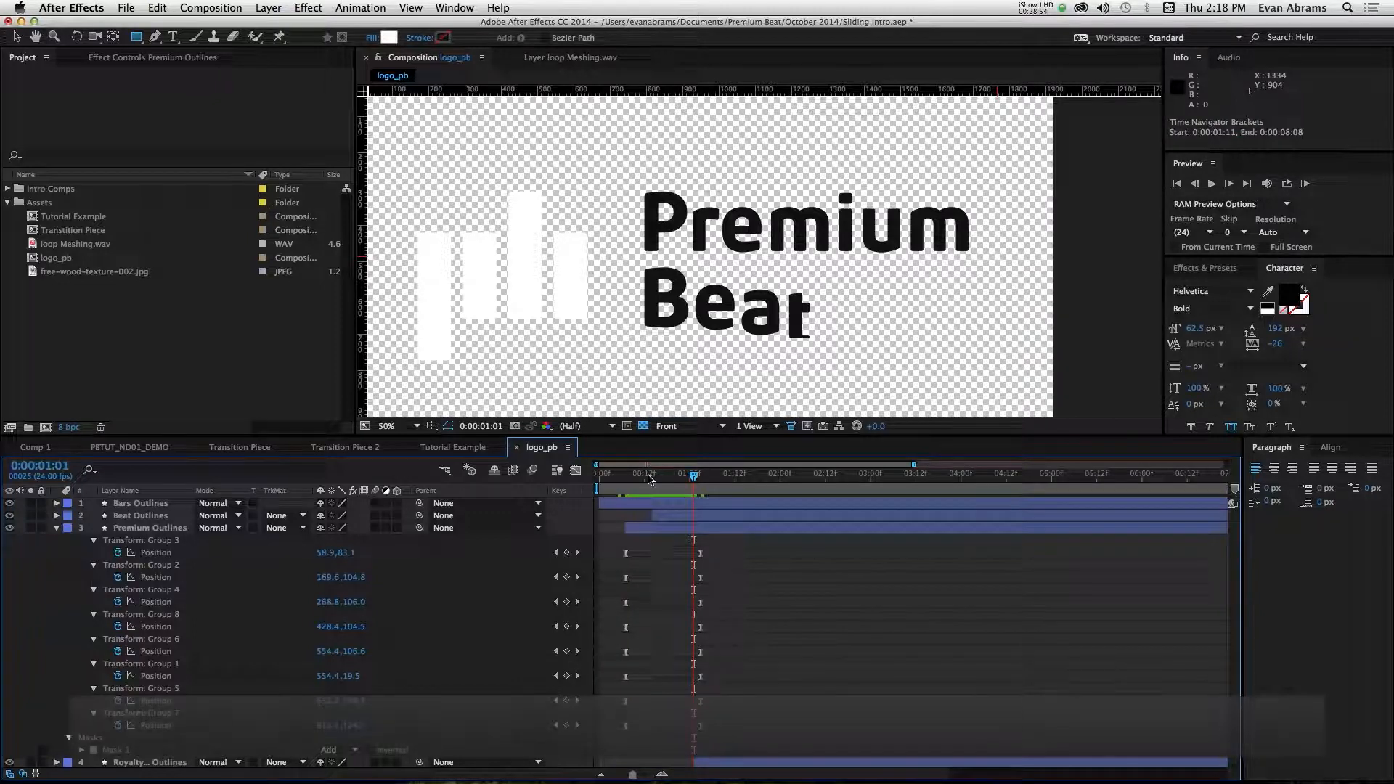
{"action": "mouse_move", "coordinate": [648, 478]}
{"action": "left_mouse_down"}
{"action": "mouse_move", "coordinate": [610, 483]}
{"action": "mouse_move", "coordinate": [627, 485]}
{"action": "left_mouse_up"}
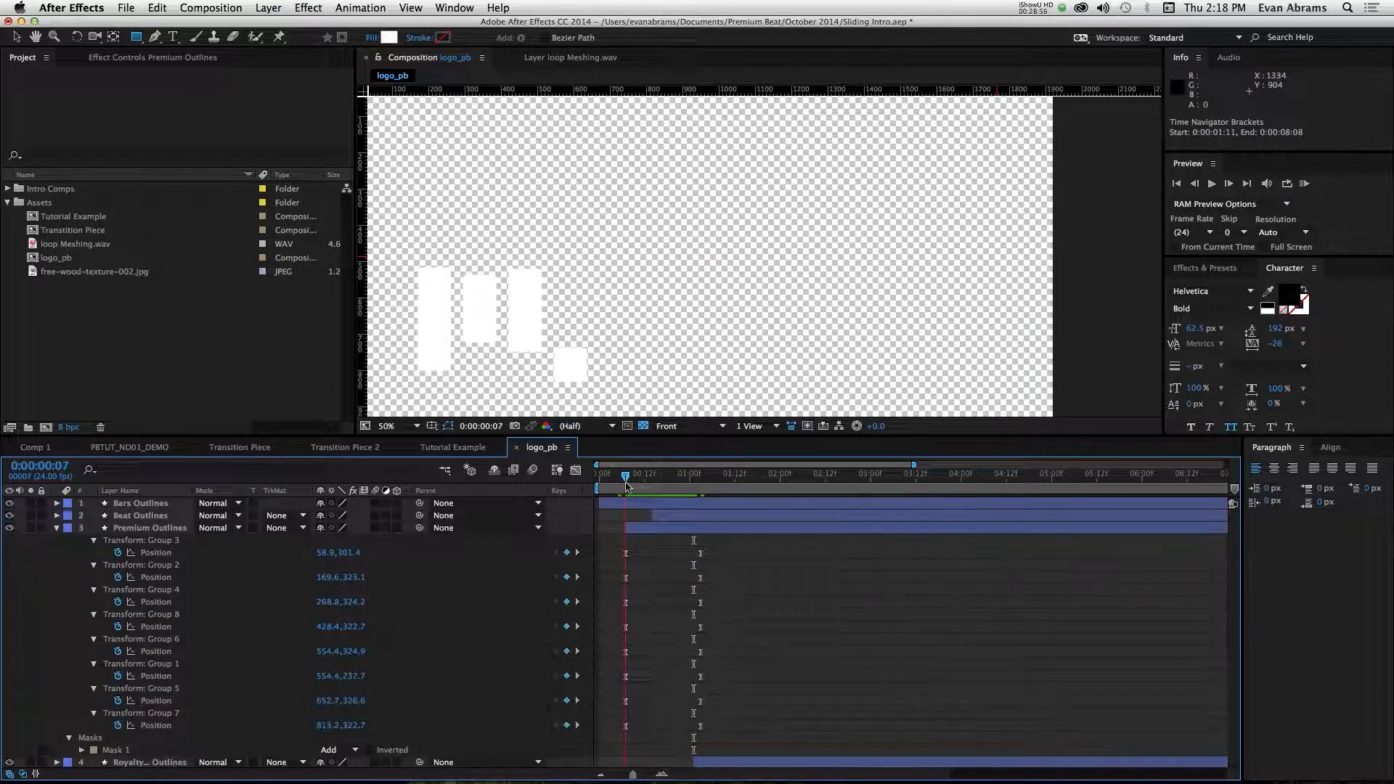
{"action": "left_click_drag", "start_coordinate": [719, 575], "coordinate": [618, 741]}
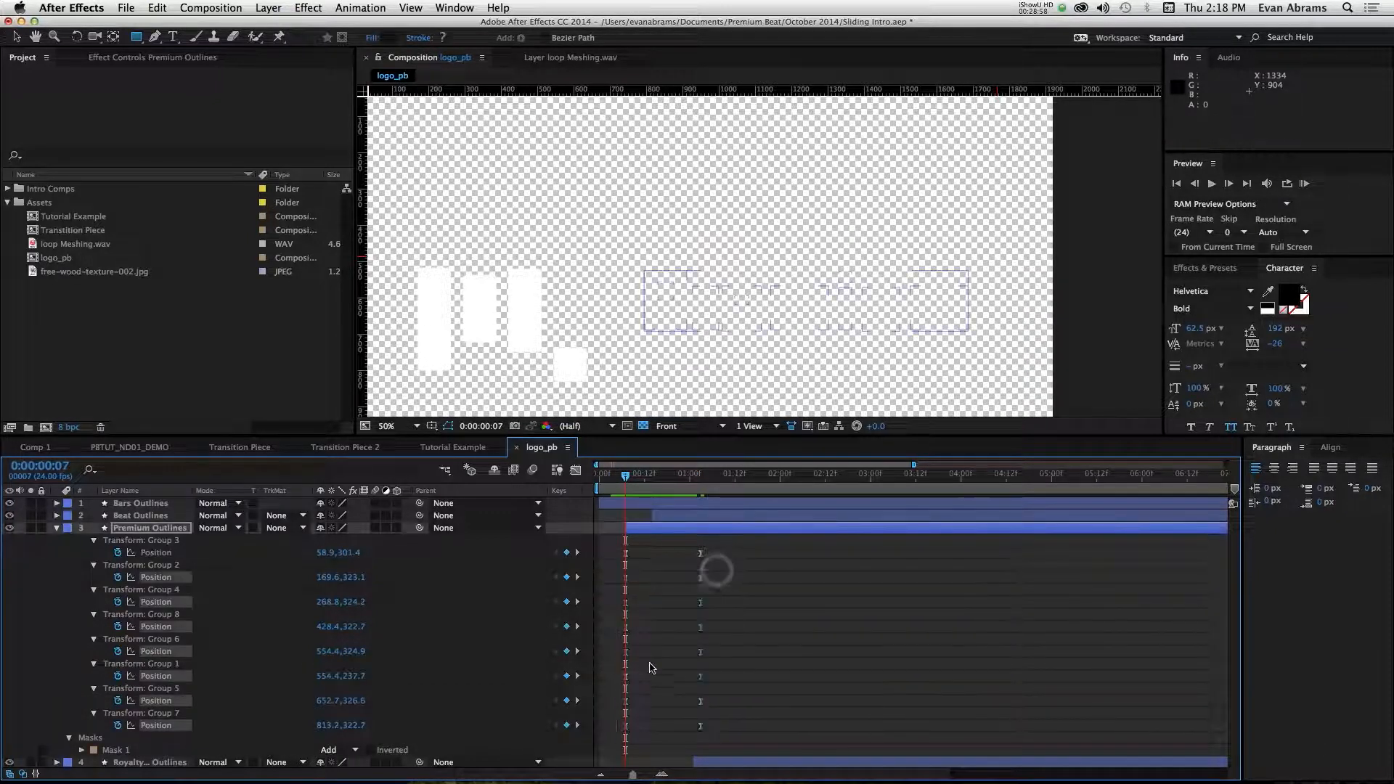
{"action": "key", "text": "Page_Down"}
{"action": "key", "text": "Page_Down"}
{"action": "key", "text": "Page_Down"}
{"action": "key", "text": "Page_Down"}
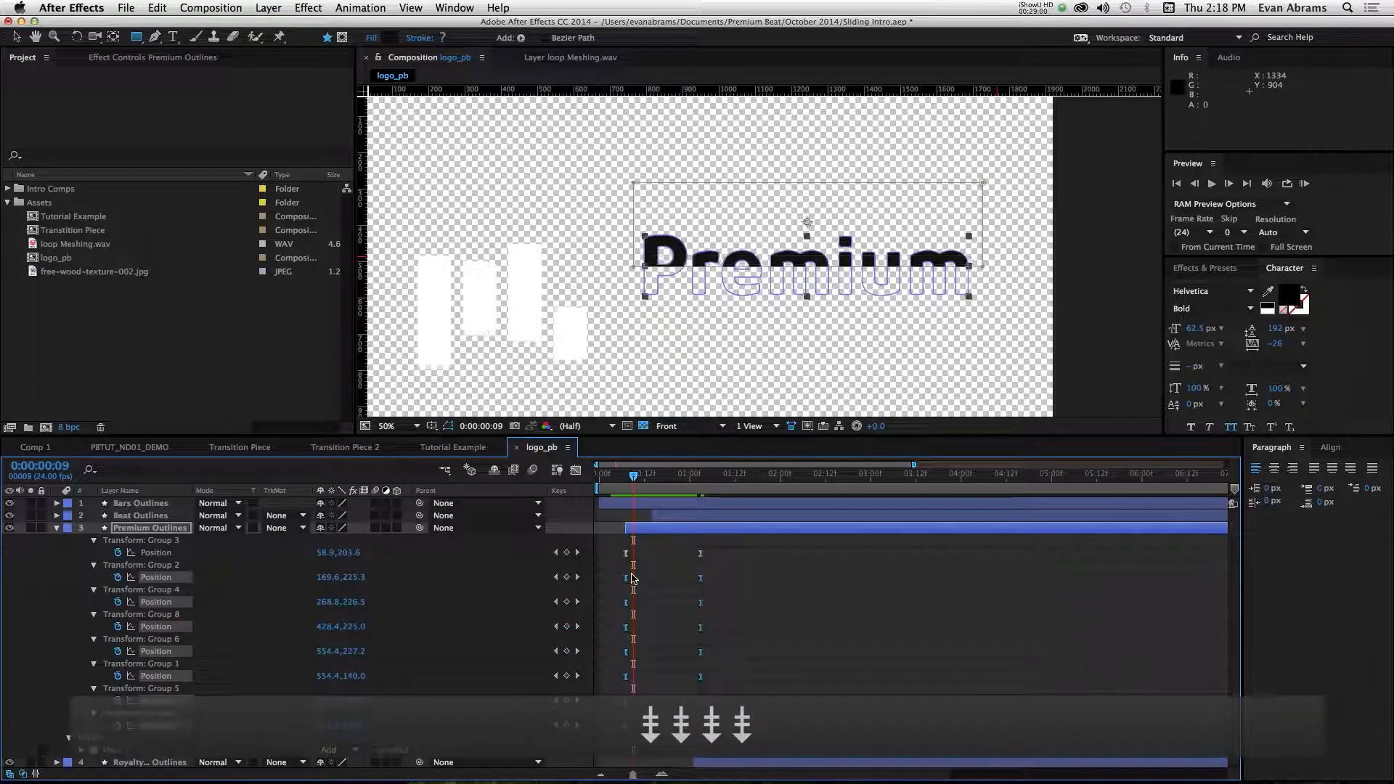
{"action": "left_click_drag", "start_coordinate": [629, 581], "coordinate": [645, 584]}
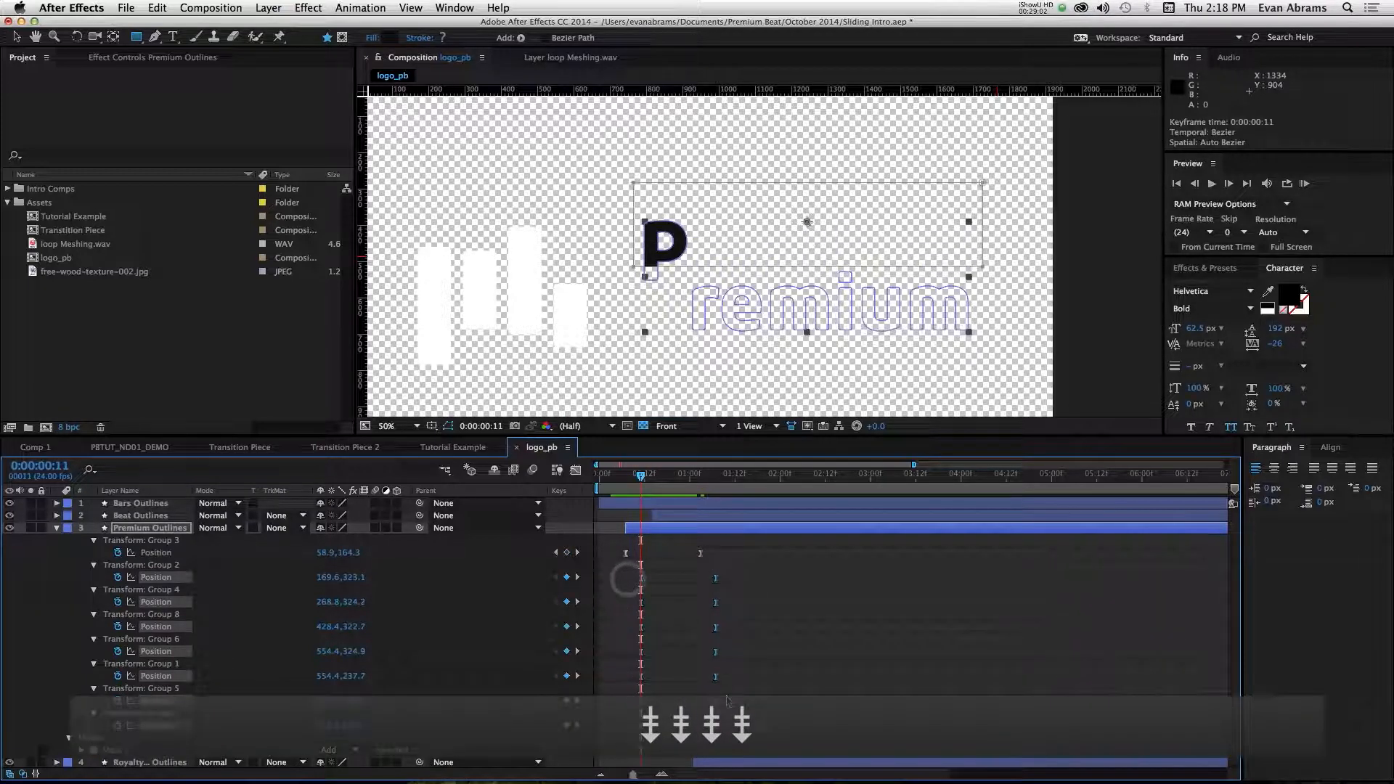
Delay Group 7's Position keyframes to start at 0:00:00:15, and shift Groups 5 and 7 together so Group 5 starts at 0:00:00:14.
{"action": "key", "text": "Page_Down"}
{"action": "key", "text": "Page_Down"}
{"action": "key", "text": "Page_Down"}
{"action": "key", "text": "Page_Down"}
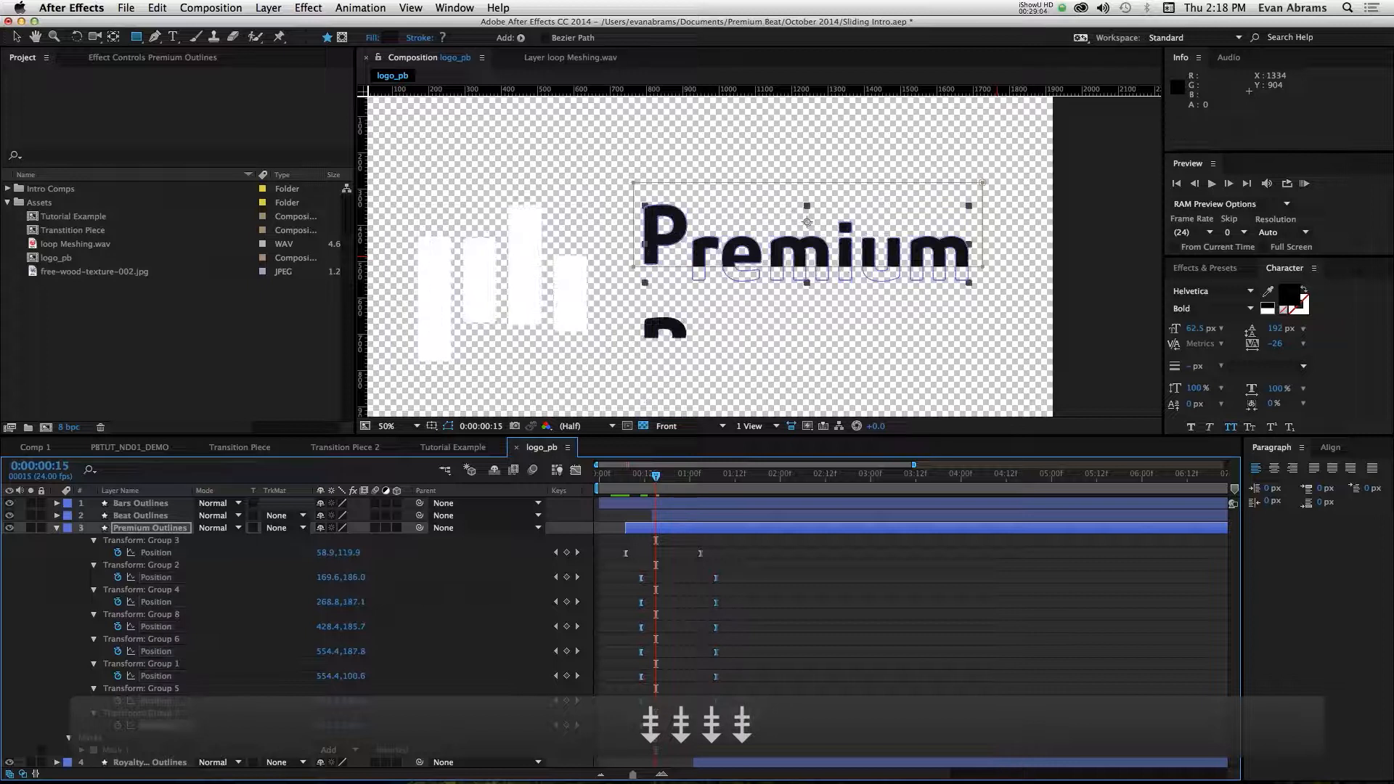
{"action": "left_click_drag", "start_coordinate": [641, 725], "coordinate": [656, 726]}
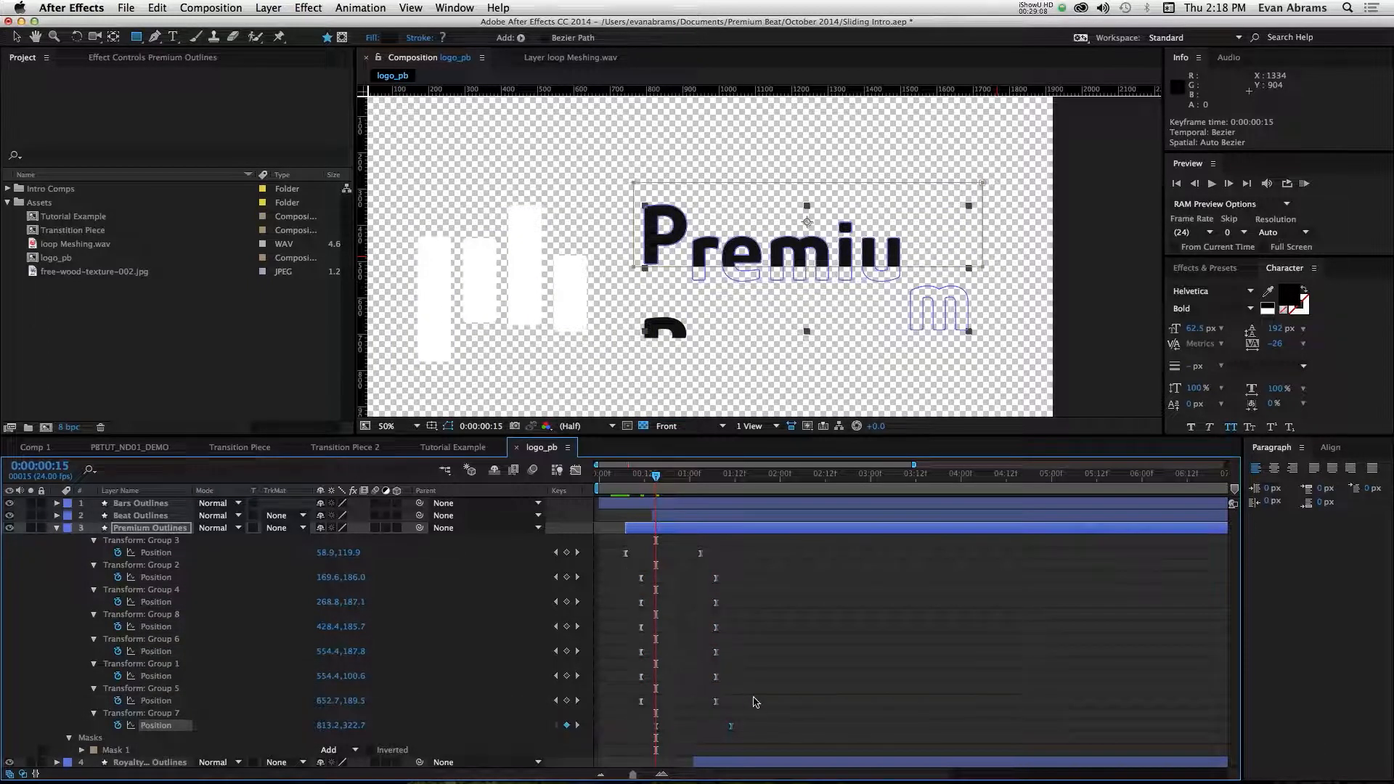
{"action": "left_click_drag", "start_coordinate": [755, 703], "coordinate": [653, 701]}
{"action": "key", "text": "Page_Up"}
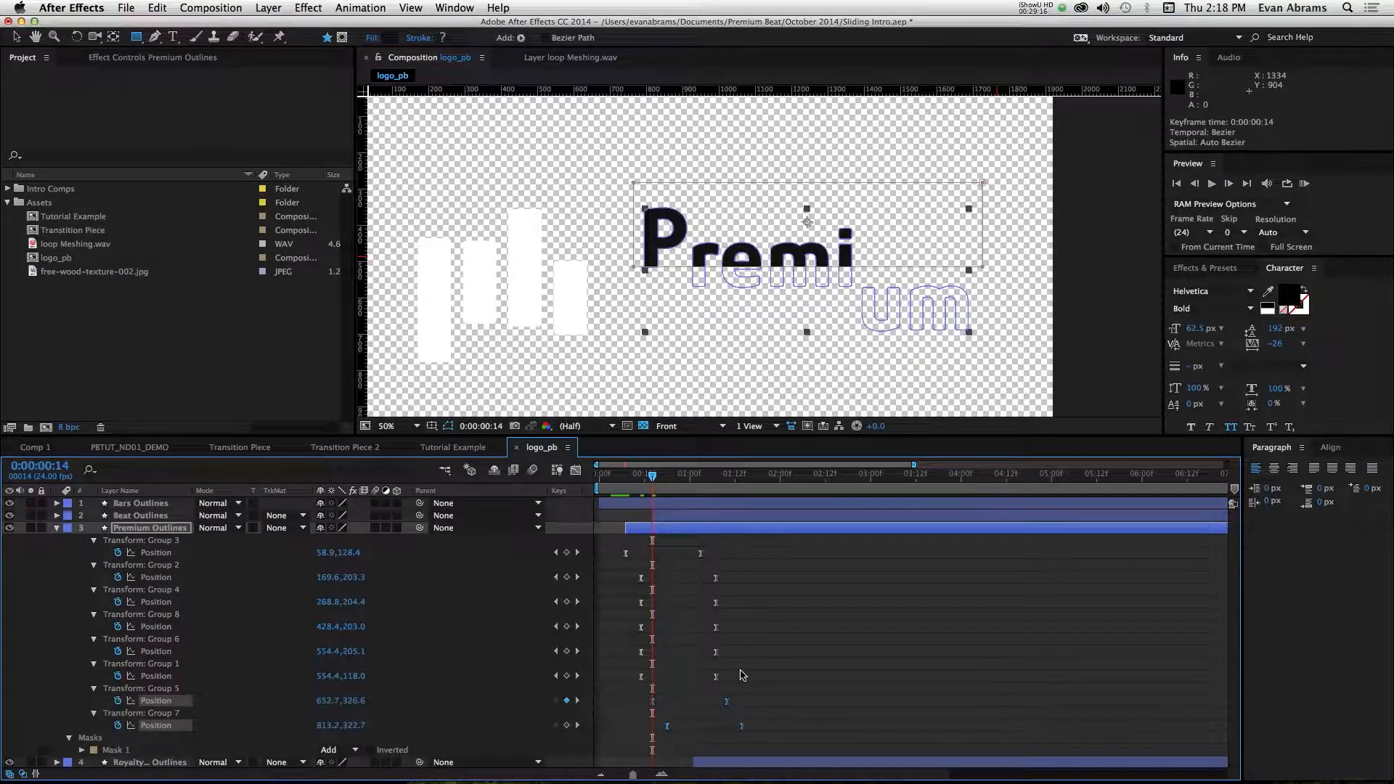
Shift the Position keyframes of Group 4 and all letter groups below it so Group 4 starts at 0:00:00:14.
{"action": "key", "text": "Home"}
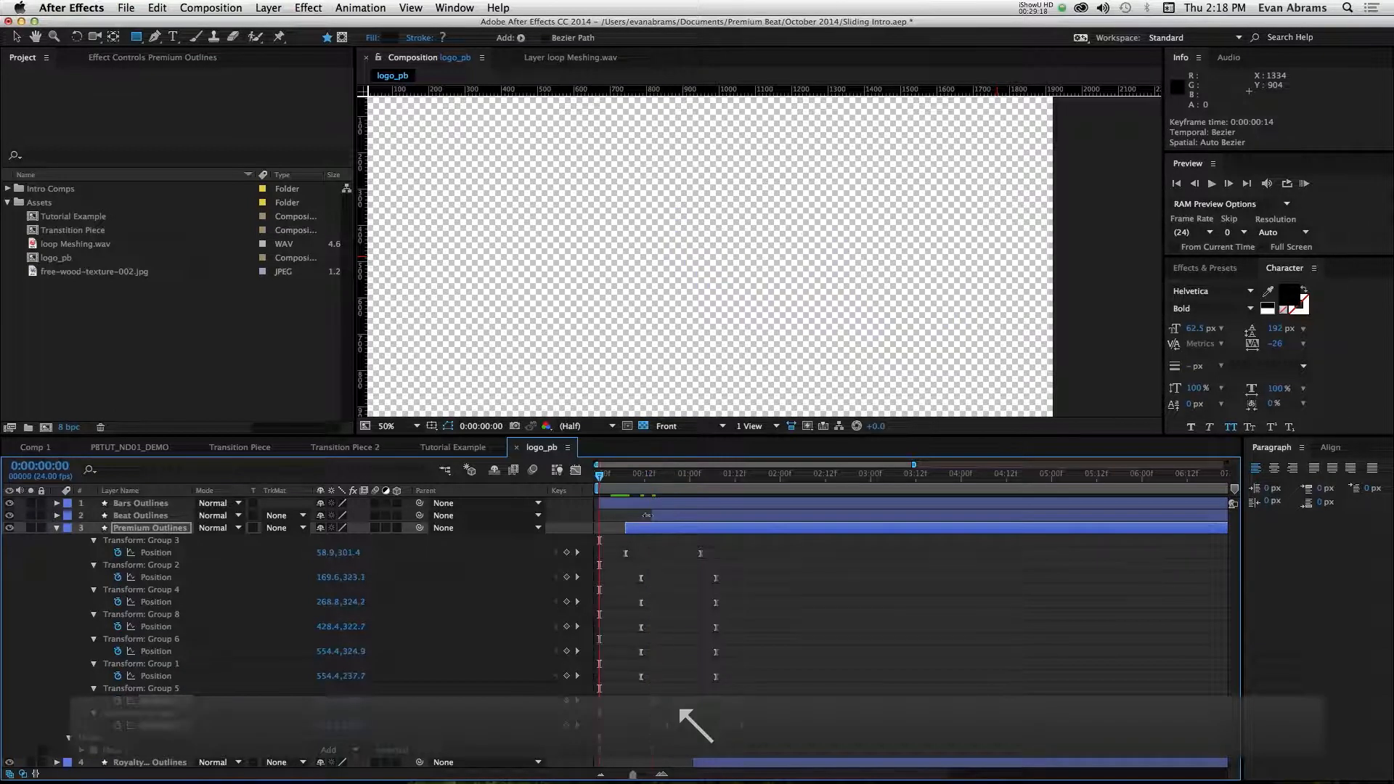
{"action": "left_click_drag", "start_coordinate": [620, 466], "coordinate": [643, 477]}
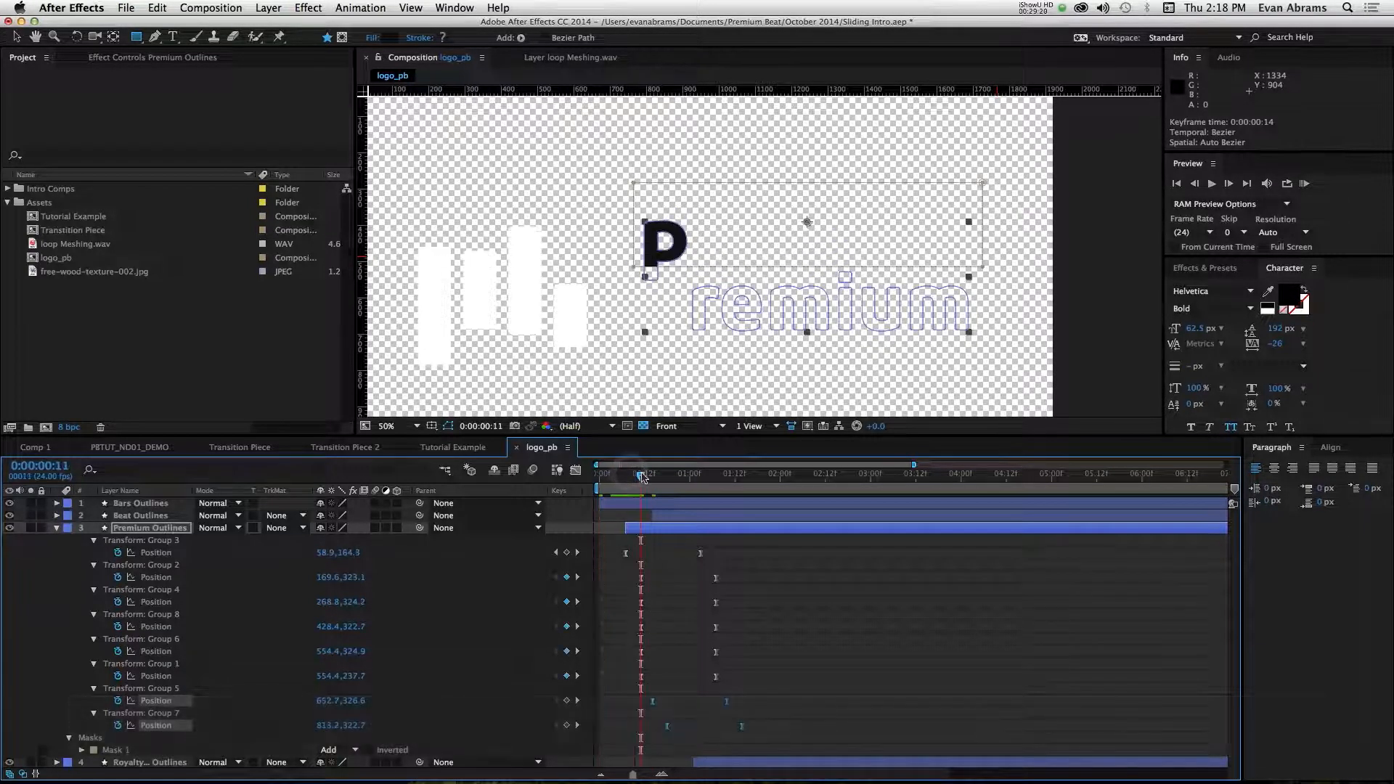
{"action": "key", "text": "Page_Down"}
{"action": "key", "text": "Page_Down"}
{"action": "key", "text": "Page_Down"}
{"action": "left_click_drag", "start_coordinate": [790, 614], "coordinate": [622, 735]}
{"action": "left_click_drag", "start_coordinate": [762, 584], "coordinate": [612, 739]}
{"action": "left_click", "coordinate": [646, 608]}
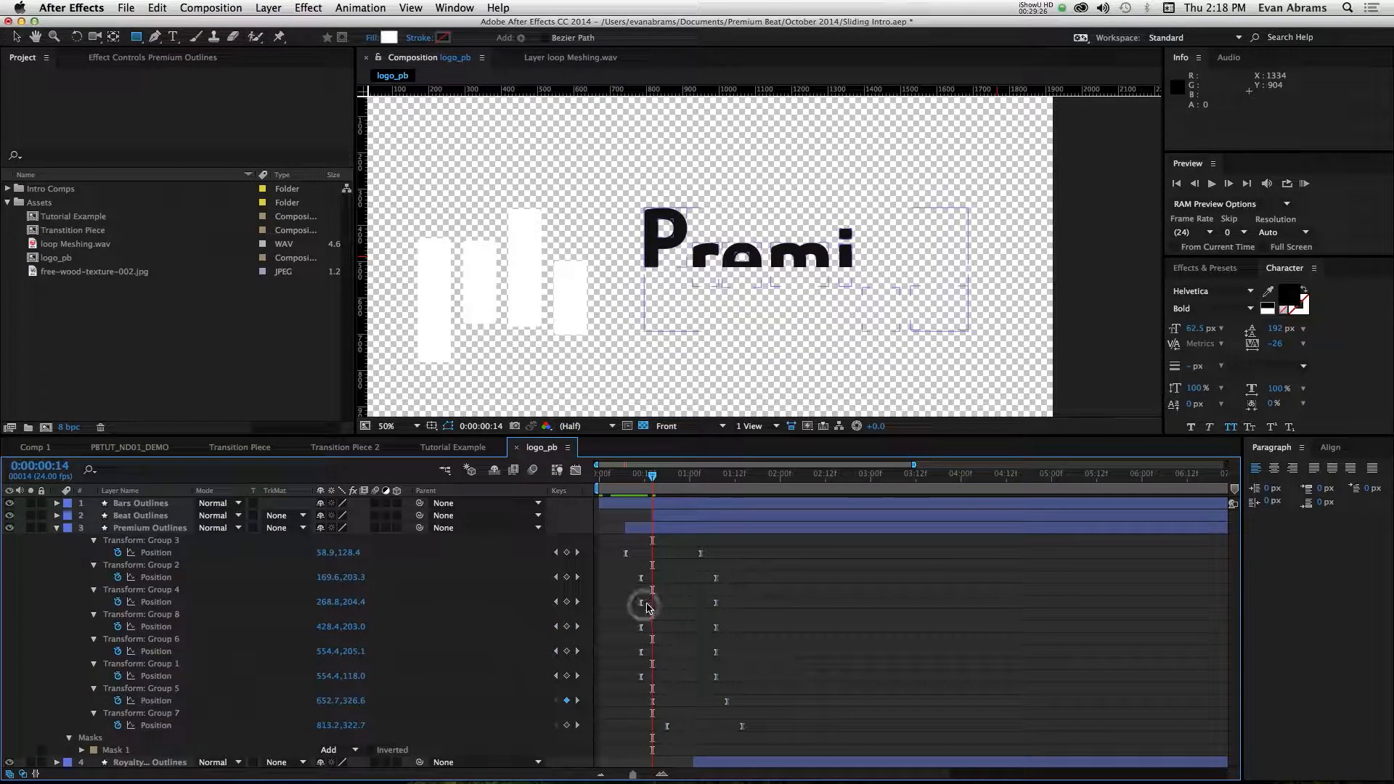
{"action": "left_click_drag", "start_coordinate": [622, 591], "coordinate": [770, 742]}
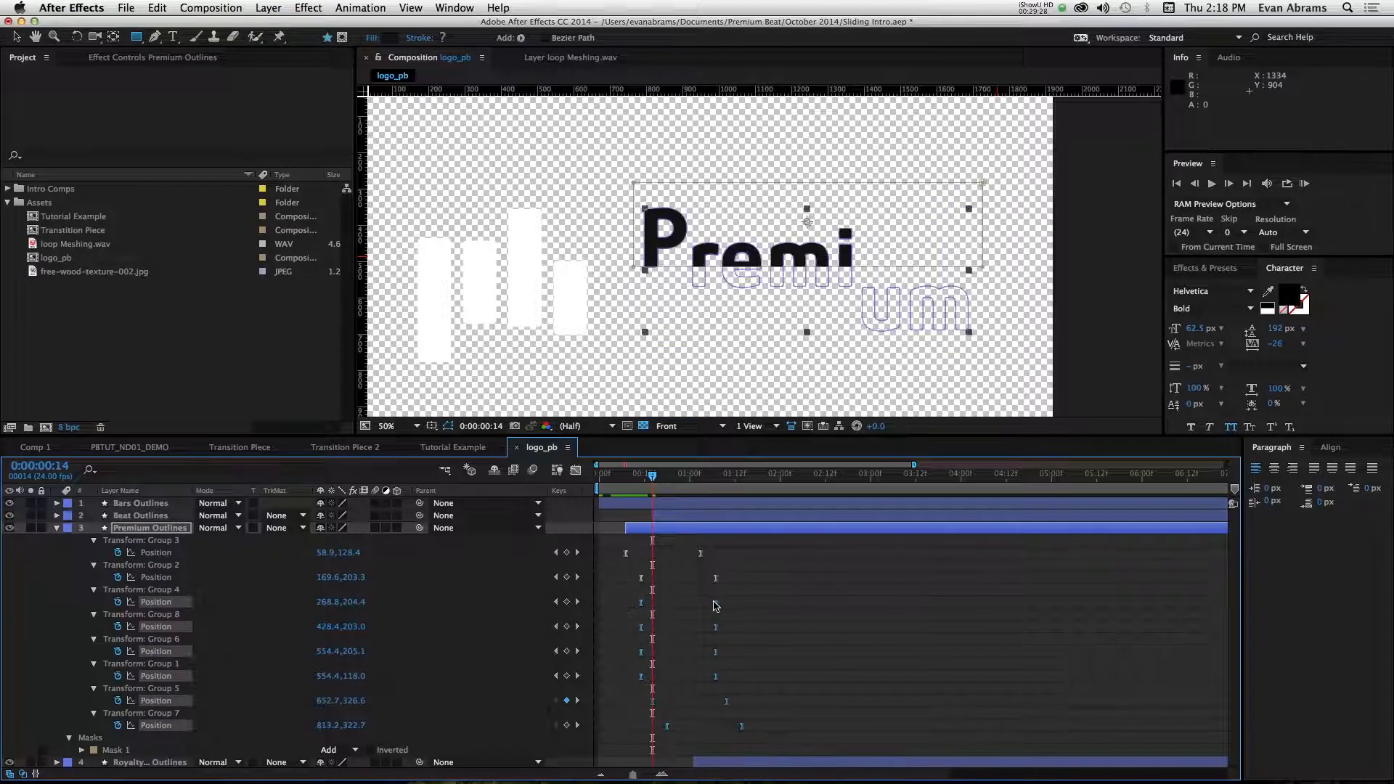
{"action": "mouse_move", "coordinate": [716, 606]}
{"action": "left_mouse_down"}
{"action": "mouse_move", "coordinate": [711, 594]}
{"action": "mouse_move", "coordinate": [727, 606]}
{"action": "left_mouse_up"}
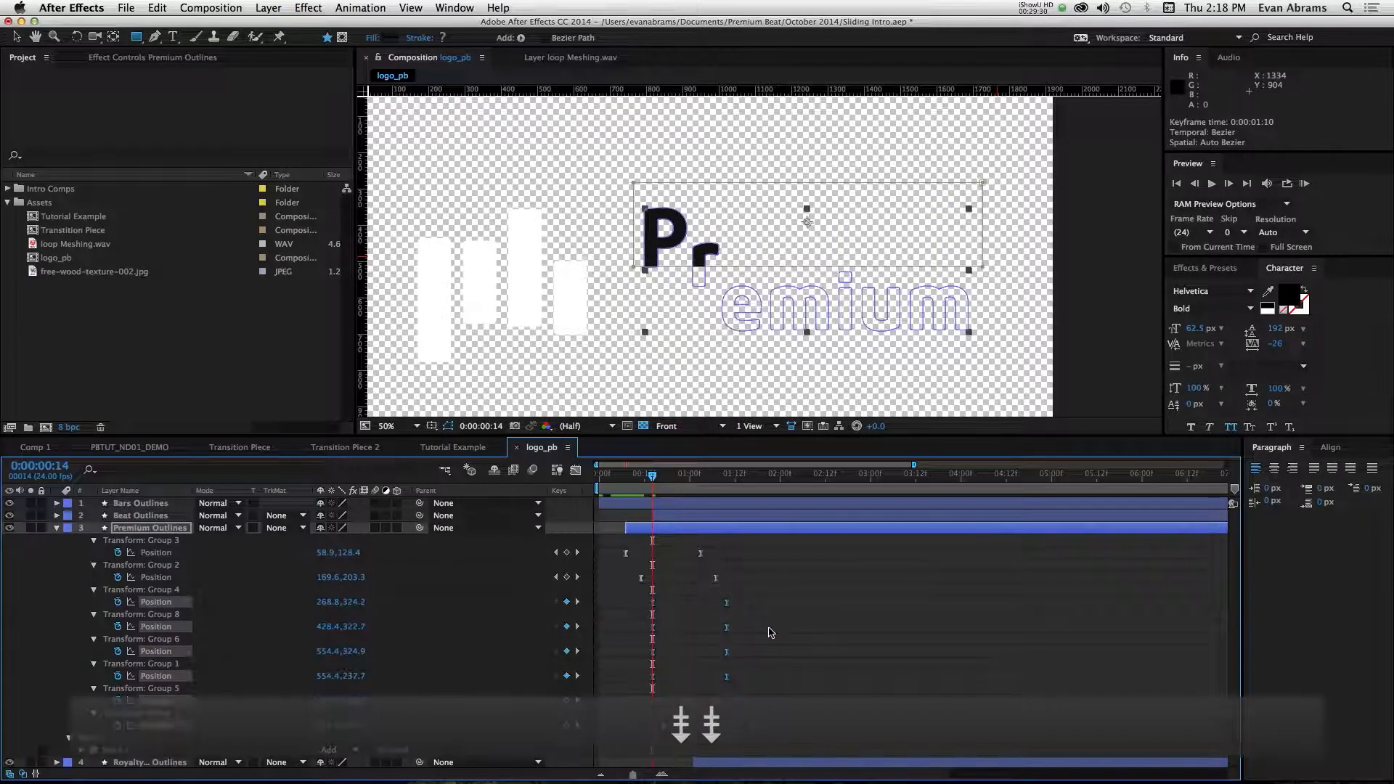
Shift the keyframes of Group 8 and the groups below it to begin at 0:00:00:16, and from Group 6 down to begin at 0:00:00:17.
{"action": "key", "text": "Page_Down"}
{"action": "key", "text": "Page_Down"}
{"action": "left_click_drag", "start_coordinate": [819, 629], "coordinate": [595, 728]}
{"action": "left_click_drag", "start_coordinate": [654, 627], "coordinate": [660, 631]}
{"action": "key", "text": "Page_Down"}
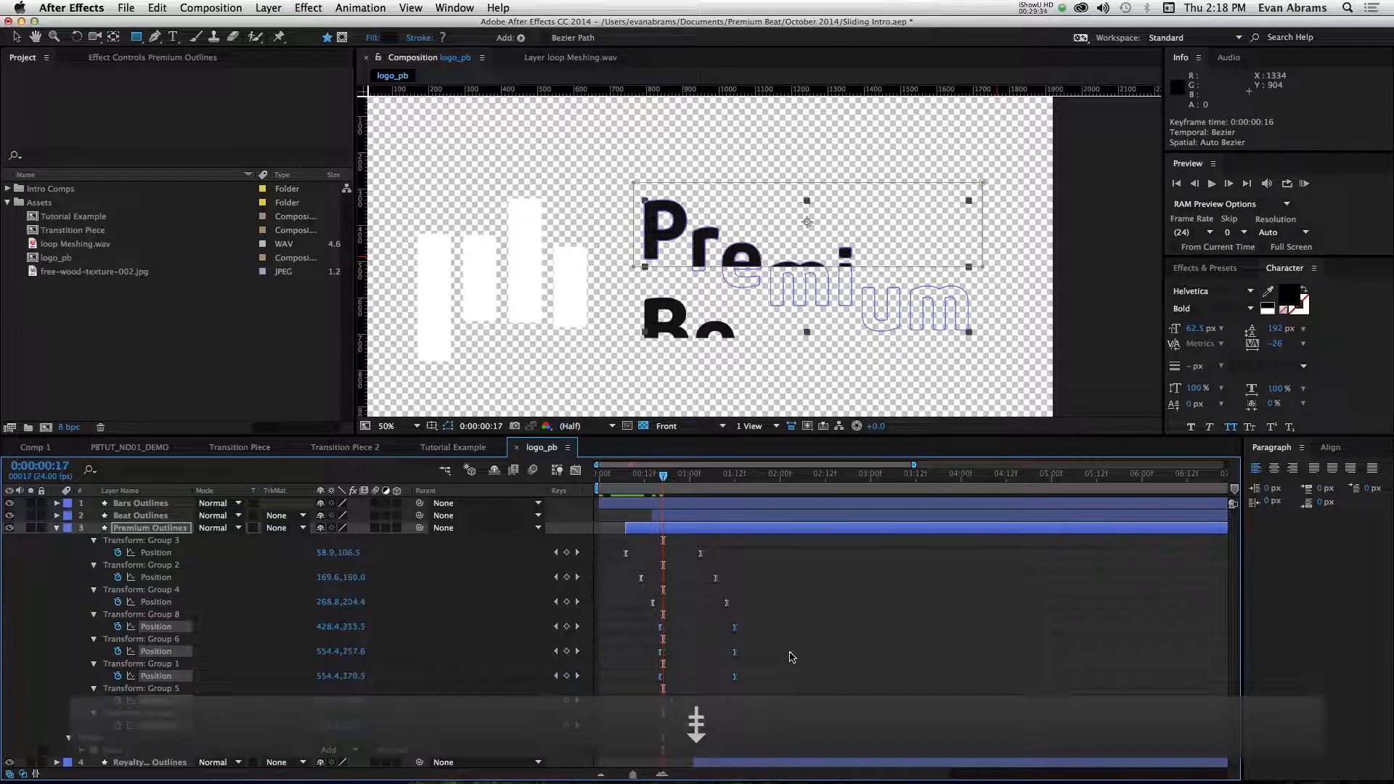
{"action": "left_click_drag", "start_coordinate": [791, 654], "coordinate": [651, 729]}
{"action": "left_click_drag", "start_coordinate": [660, 653], "coordinate": [664, 657]}
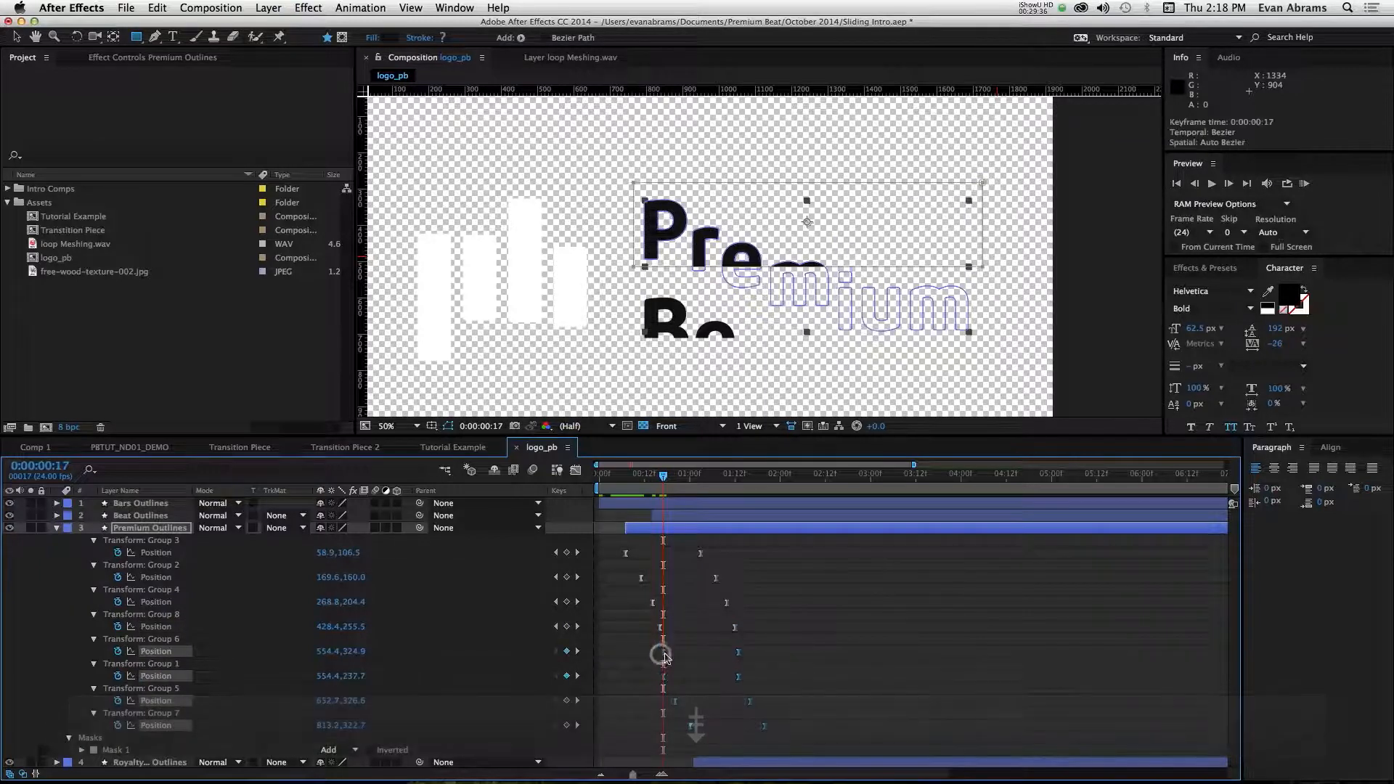
Move the Position keyframes of Groups 1, 5 and 7 two frames later and preview the staggered rise of Premium.
{"action": "left_click_drag", "start_coordinate": [783, 679], "coordinate": [633, 755]}
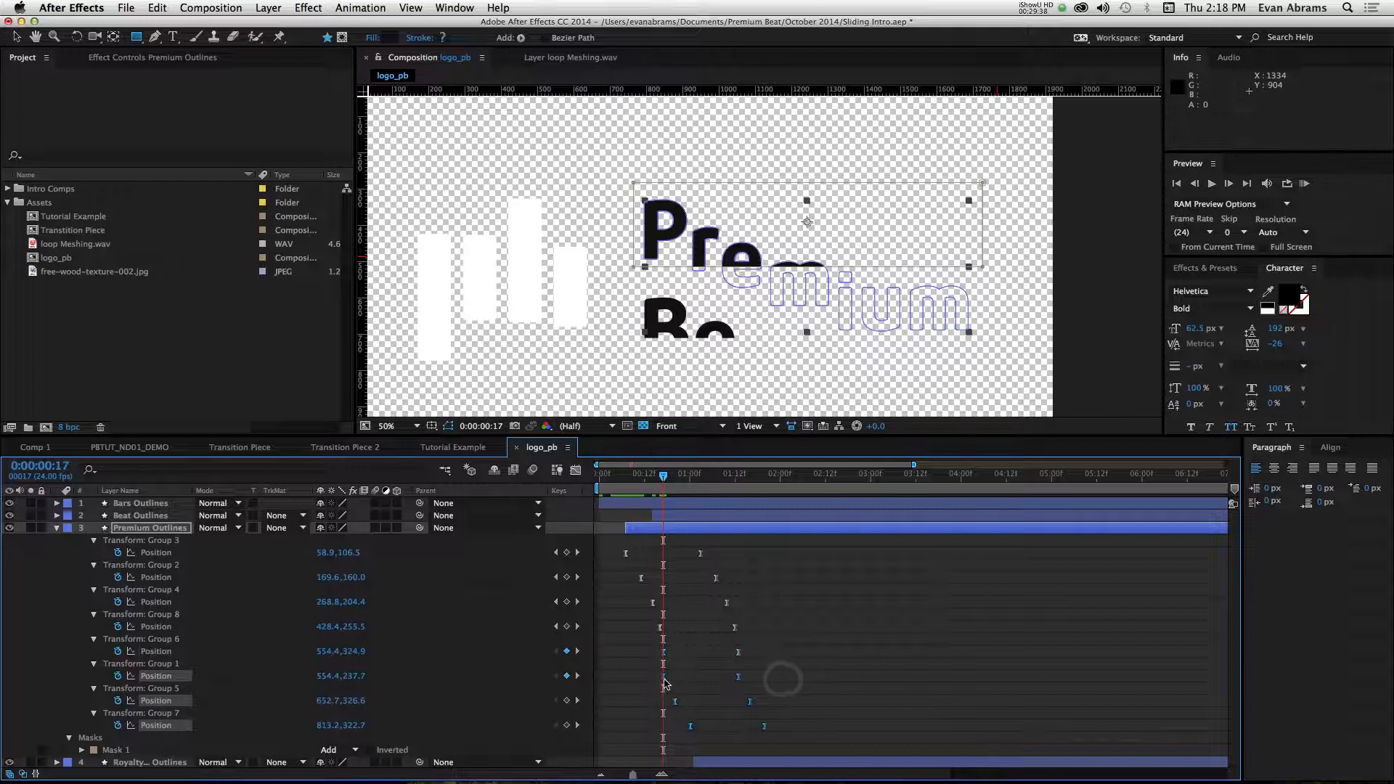
{"action": "left_click_drag", "start_coordinate": [664, 678], "coordinate": [671, 680]}
{"action": "left_click", "coordinate": [824, 662]}
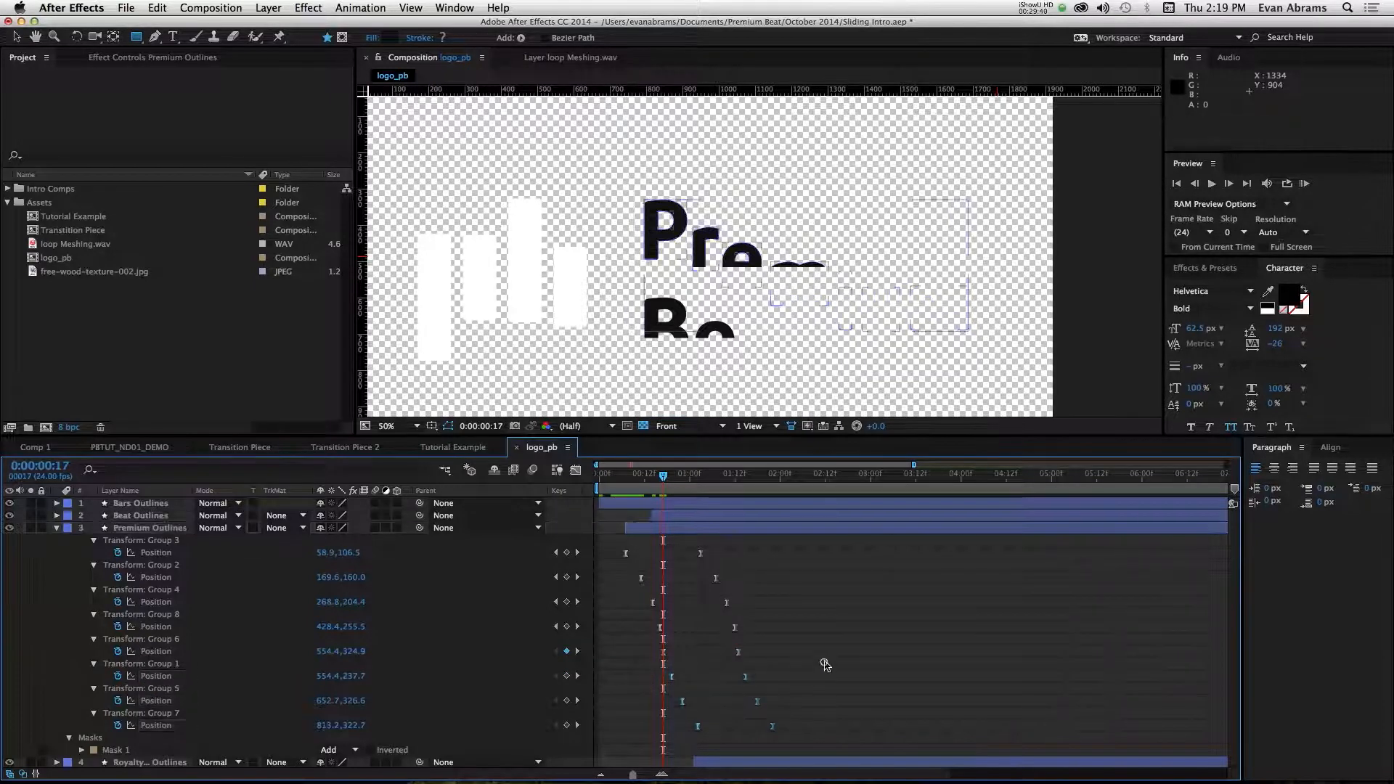
{"action": "key", "text": "space"}
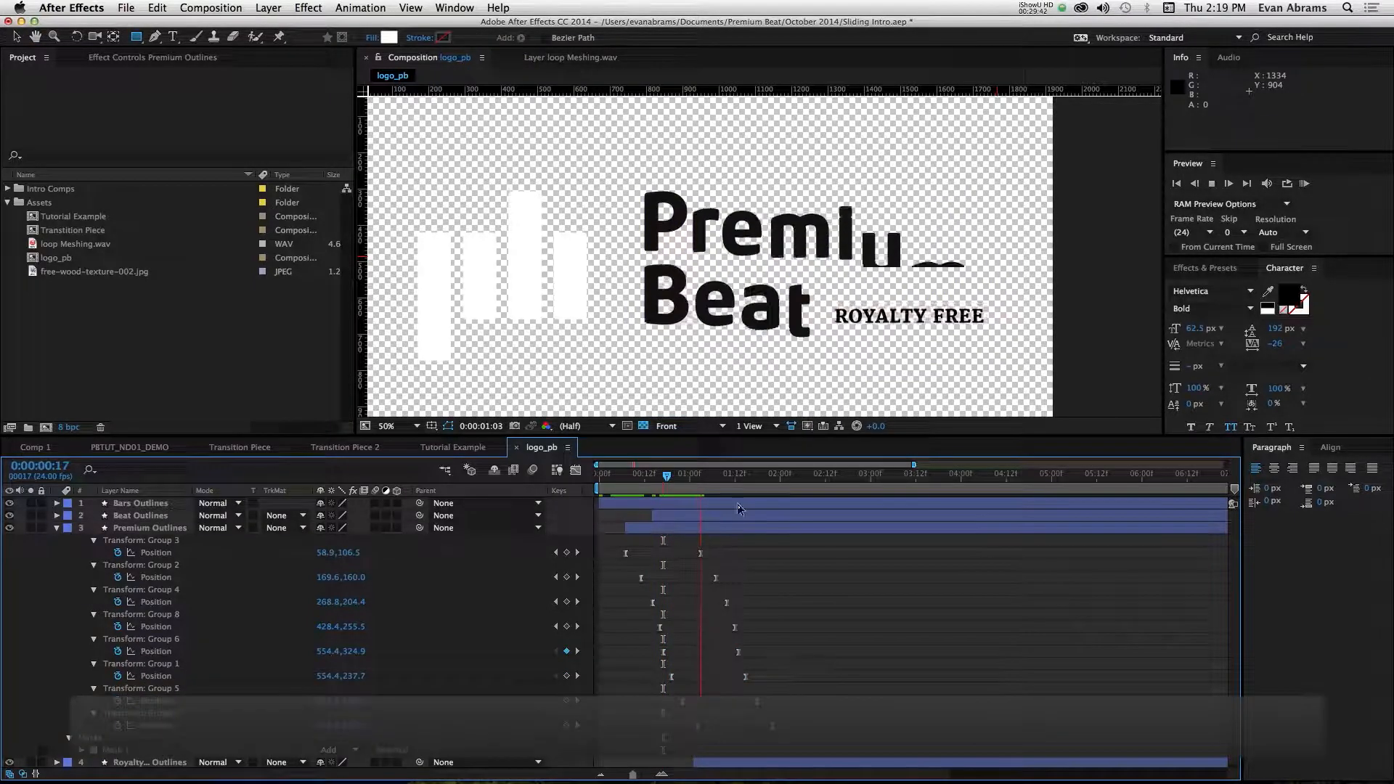
{"action": "key", "text": "space"}
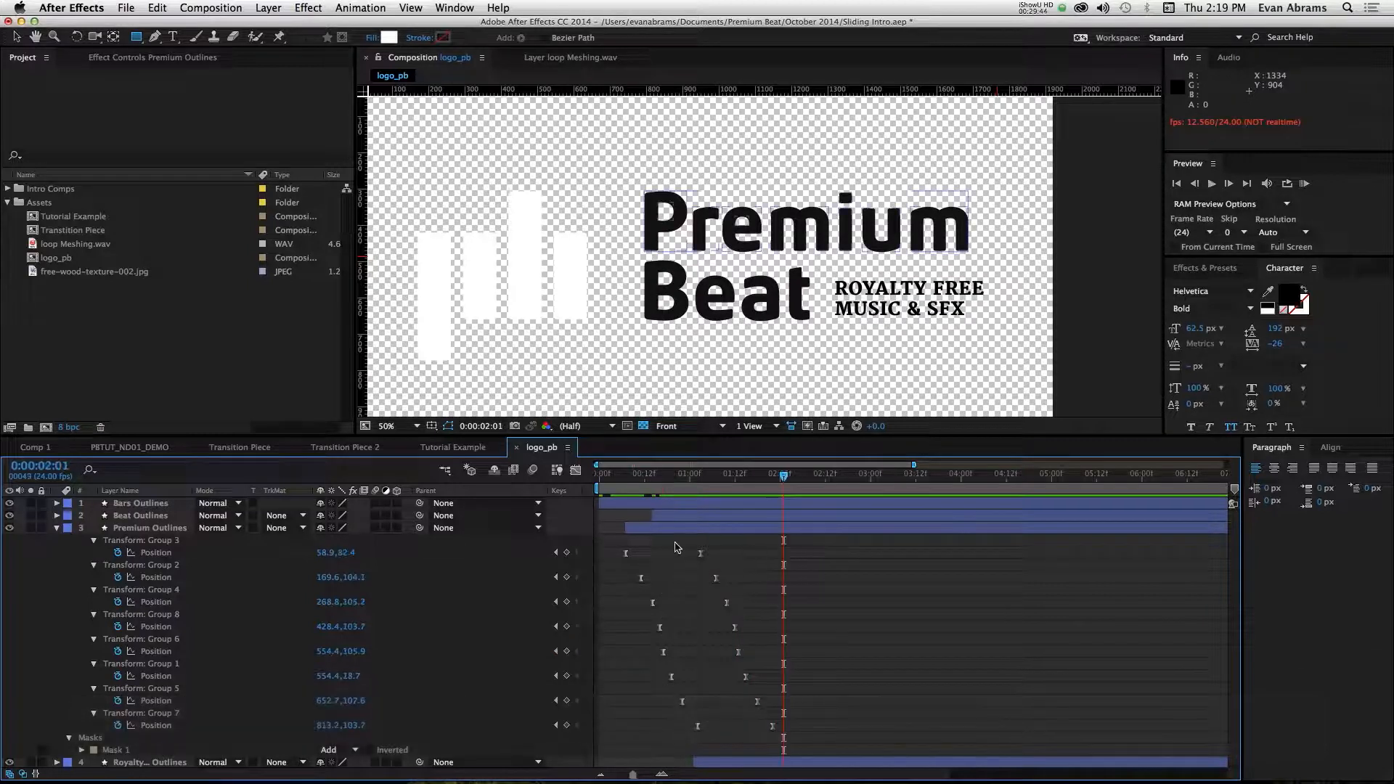
Proportionally compress all the letters' starting Position keyframes so Group 7 starts at 0:00:00:17.
{"action": "left_click_drag", "start_coordinate": [615, 556], "coordinate": [698, 734]}
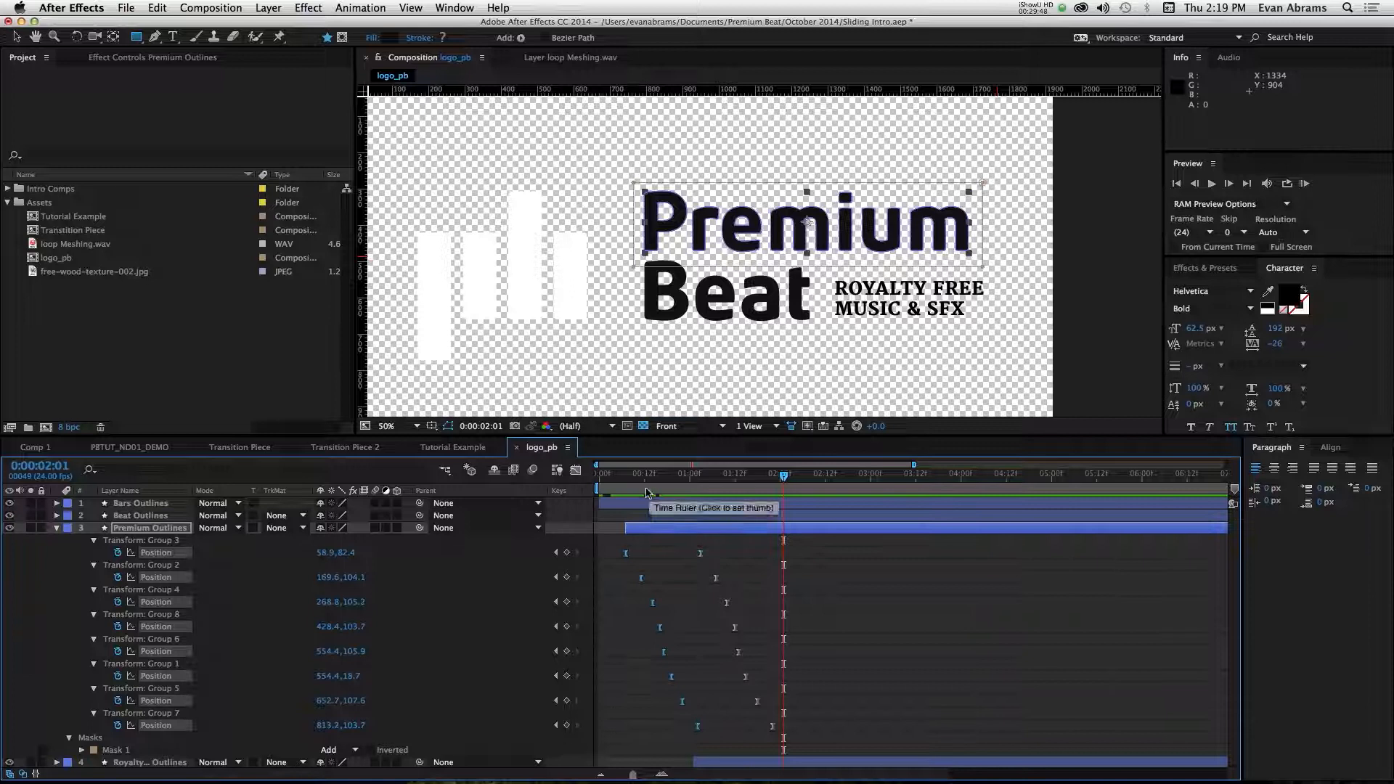
{"action": "left_click", "coordinate": [622, 477]}
{"action": "key", "text": "shift+Page_Down"}
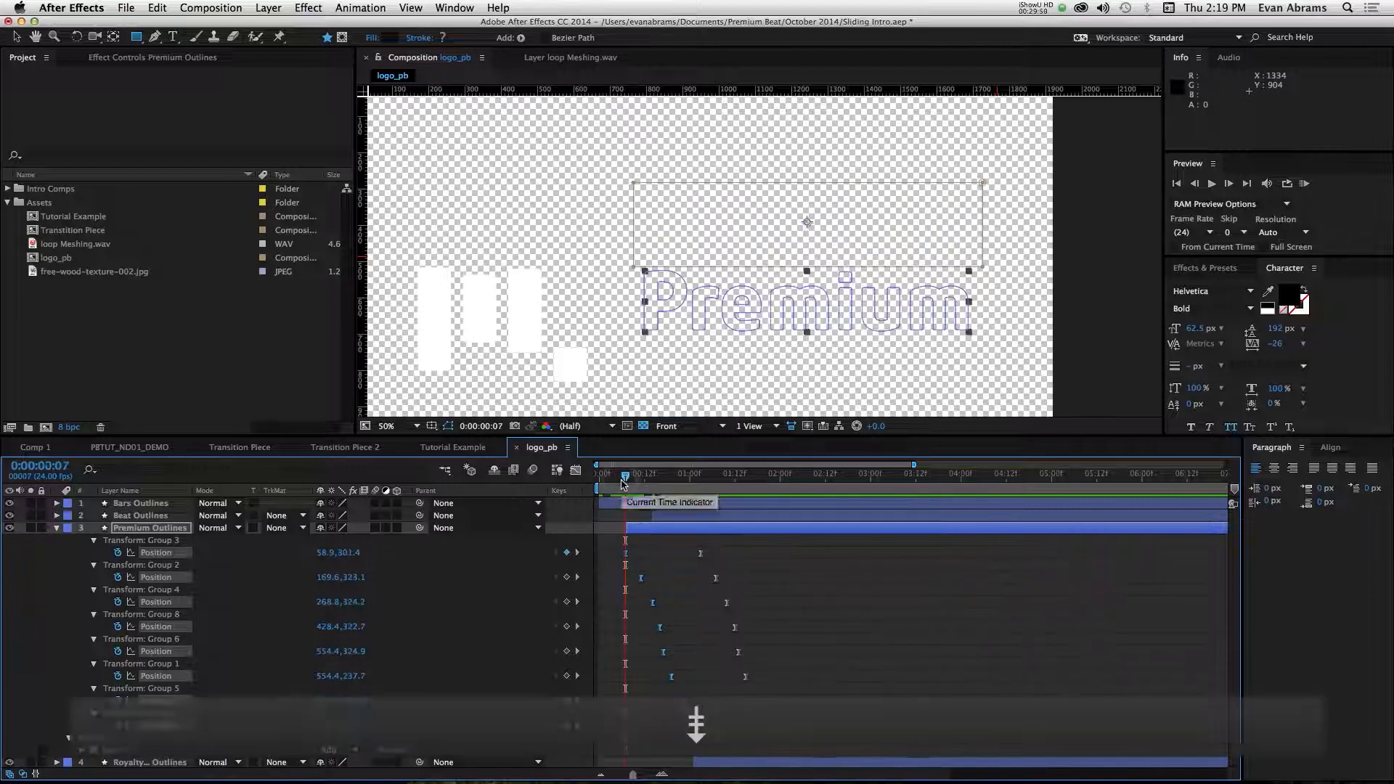
{"action": "key", "text": "shift+Page_Down"}
{"action": "key", "text": "shift+Page_Up"}
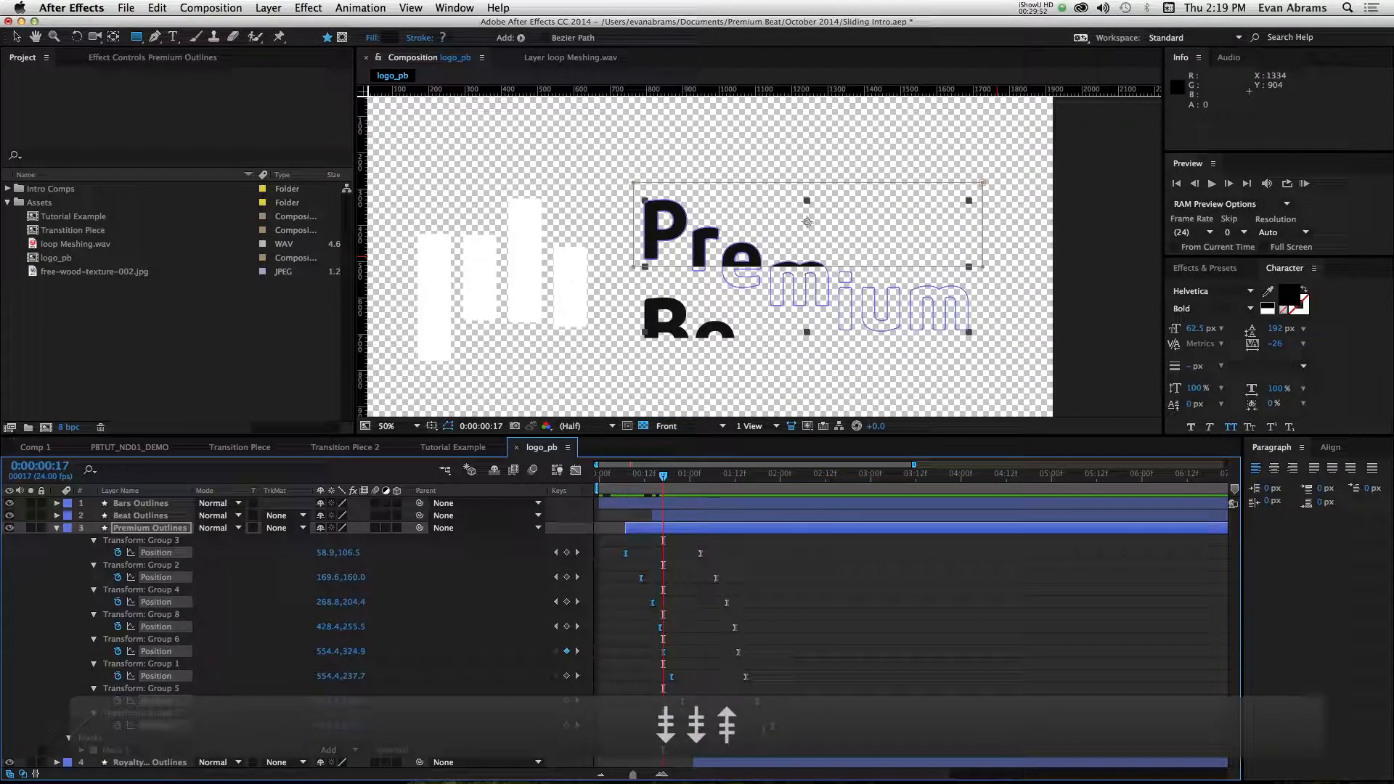
{"action": "left_click_drag", "start_coordinate": [699, 725], "coordinate": [663, 726]}
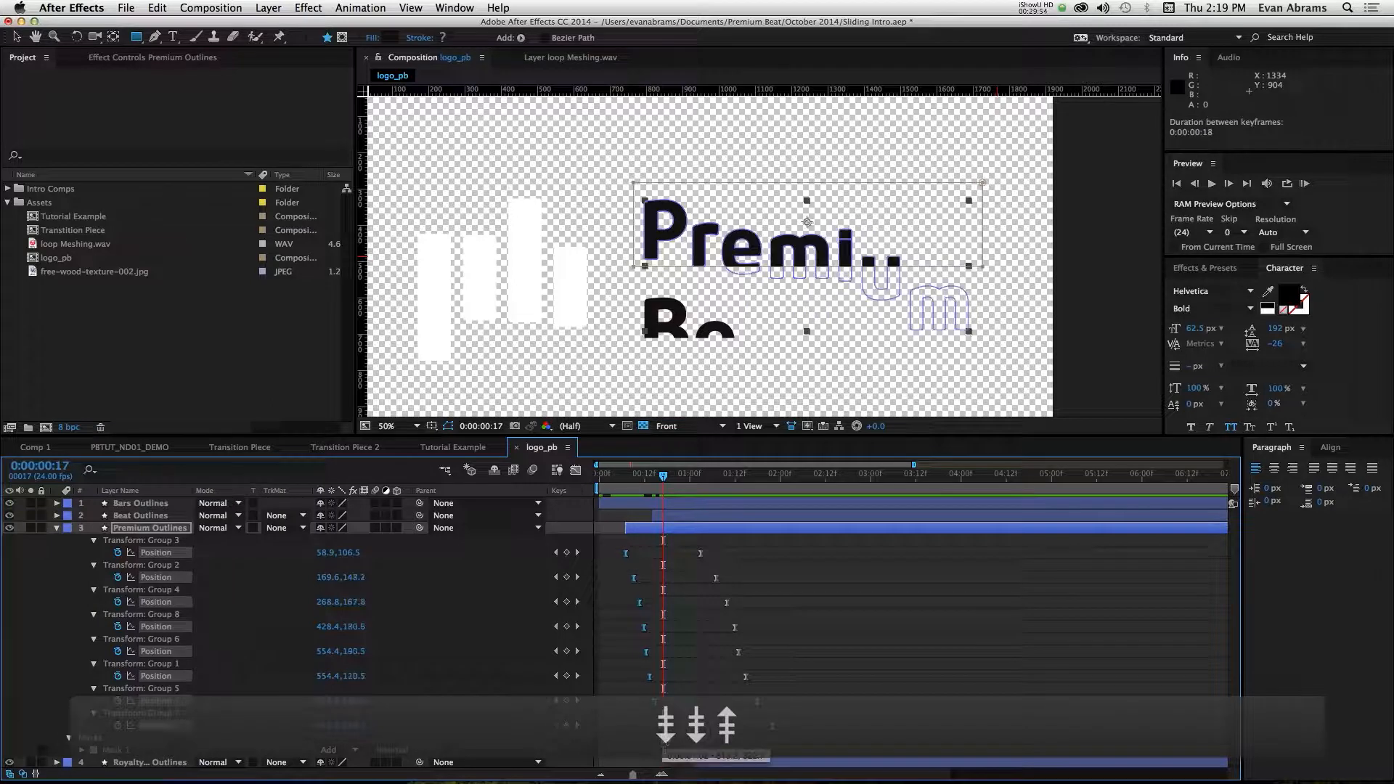
Proportionally compress all the letters' ending Position keyframes so Group 7 ends at 0:00:01:13, and preview the animation from 0:00:00:07.
{"action": "left_click", "coordinate": [701, 479]}
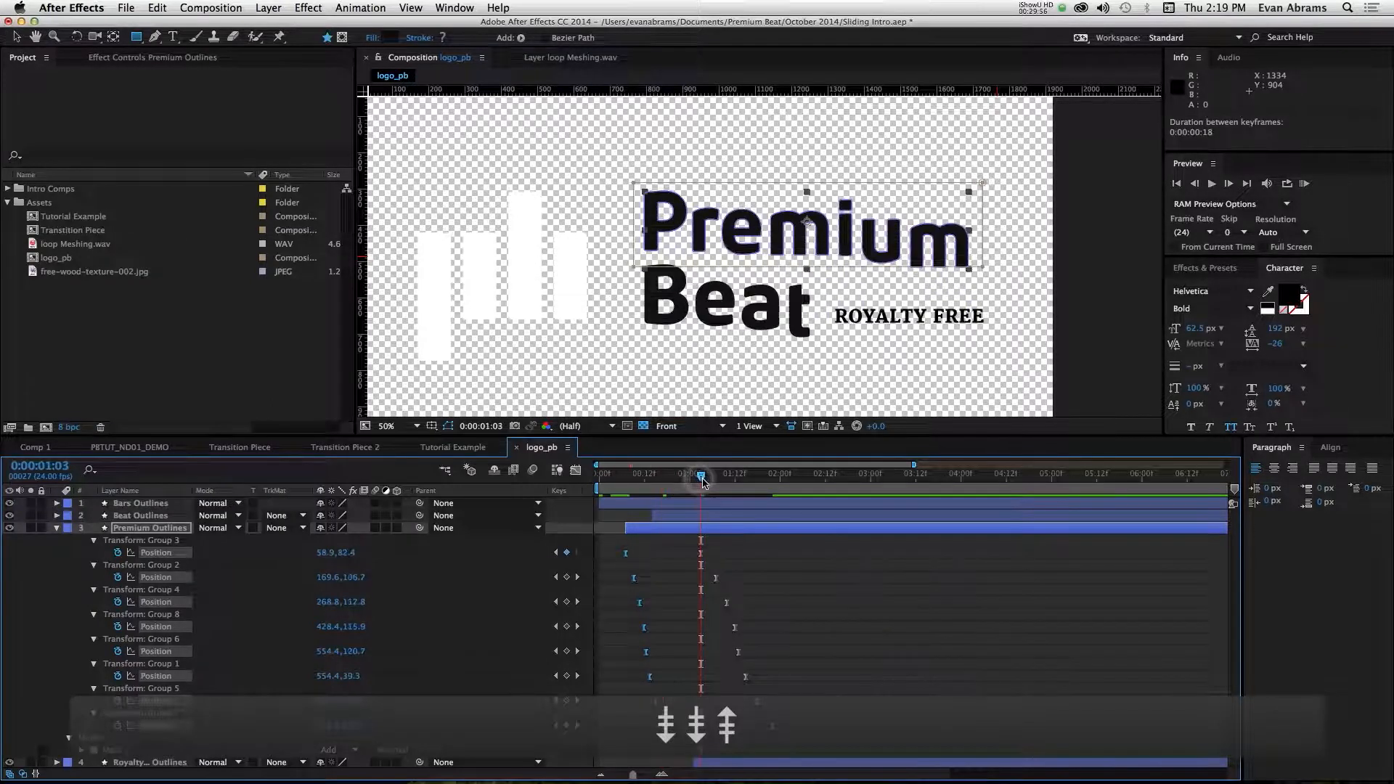
{"action": "left_click_drag", "start_coordinate": [703, 480], "coordinate": [738, 480]}
{"action": "mouse_move", "coordinate": [839, 554]}
{"action": "left_mouse_down"}
{"action": "mouse_move", "coordinate": [699, 725]}
{"action": "mouse_move", "coordinate": [839, 554]}
{"action": "left_mouse_up"}
{"action": "left_click", "coordinate": [773, 727]}
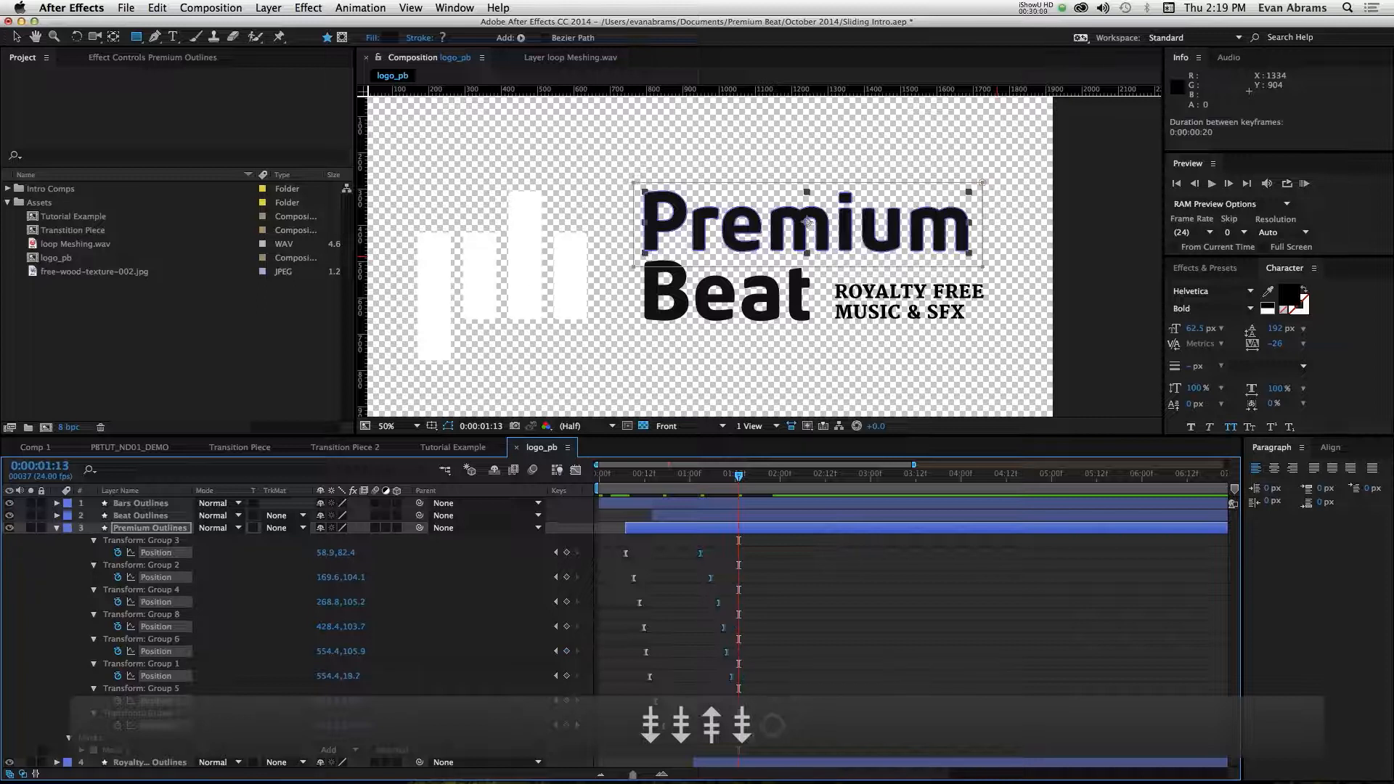
{"action": "left_click", "coordinate": [626, 476]}
{"action": "key", "text": "space"}
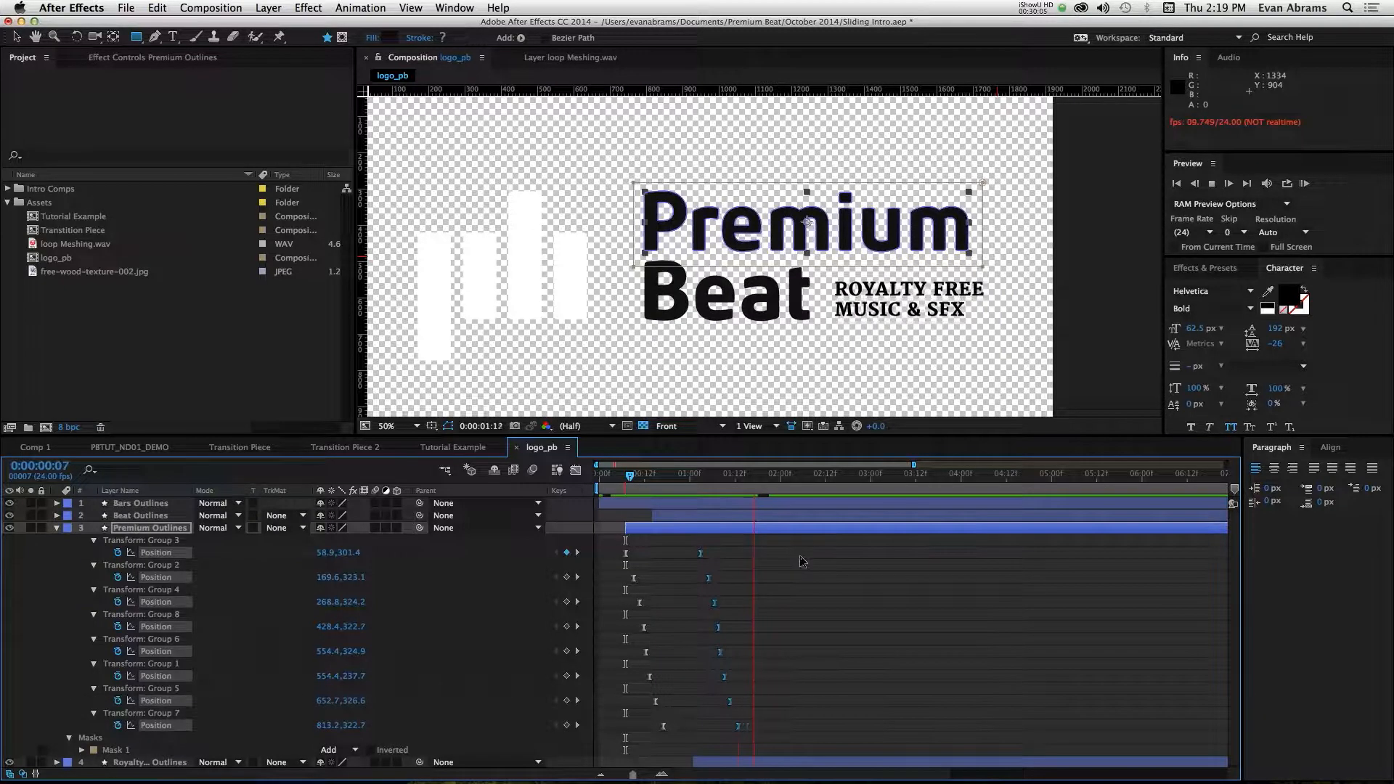
{"action": "left_click", "coordinate": [742, 552]}
Collapse Premium Outlines and set the fill colour of all four logo layers to white, FFFFFF.
{"action": "left_click", "coordinate": [56, 528]}
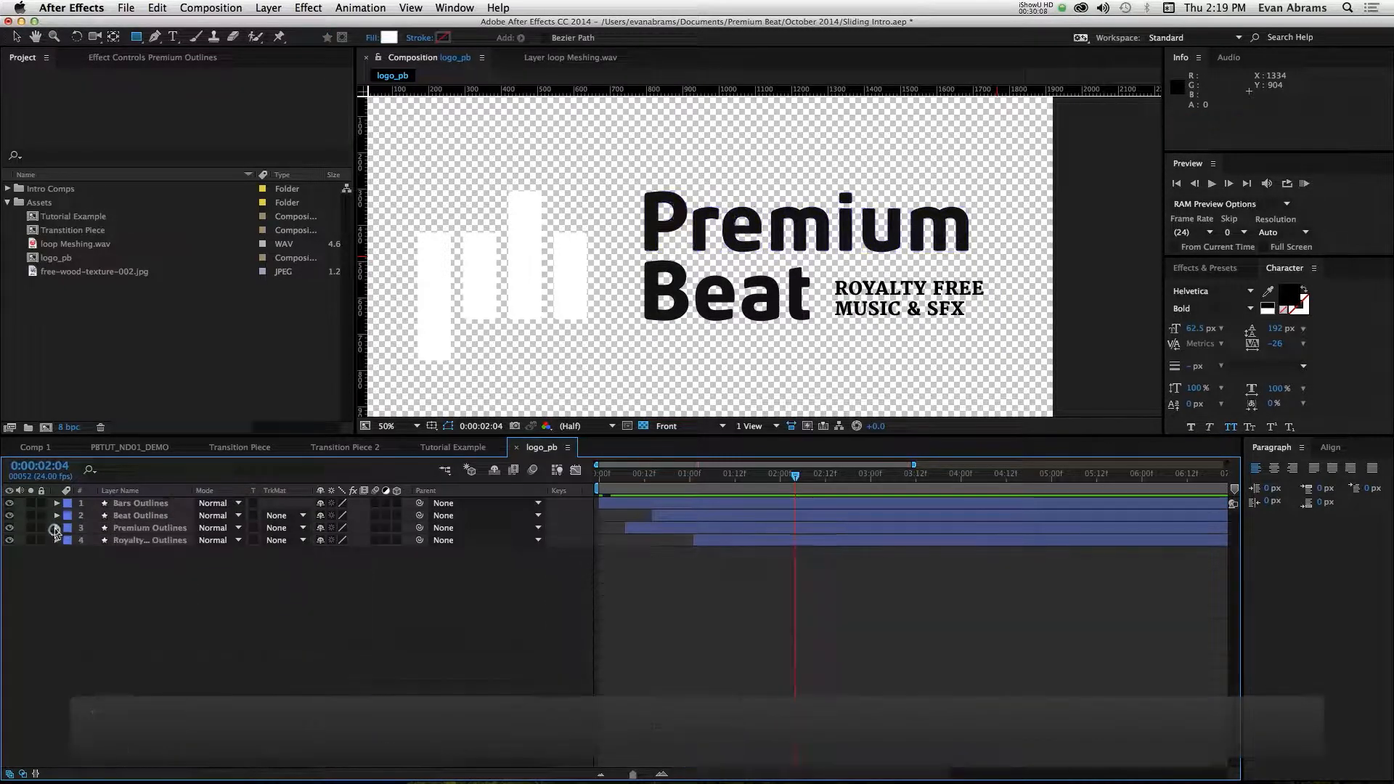
{"action": "left_click", "coordinate": [163, 515]}
{"action": "left_click", "coordinate": [160, 540]}
{"action": "left_click", "coordinate": [161, 503], "text": "shift"}
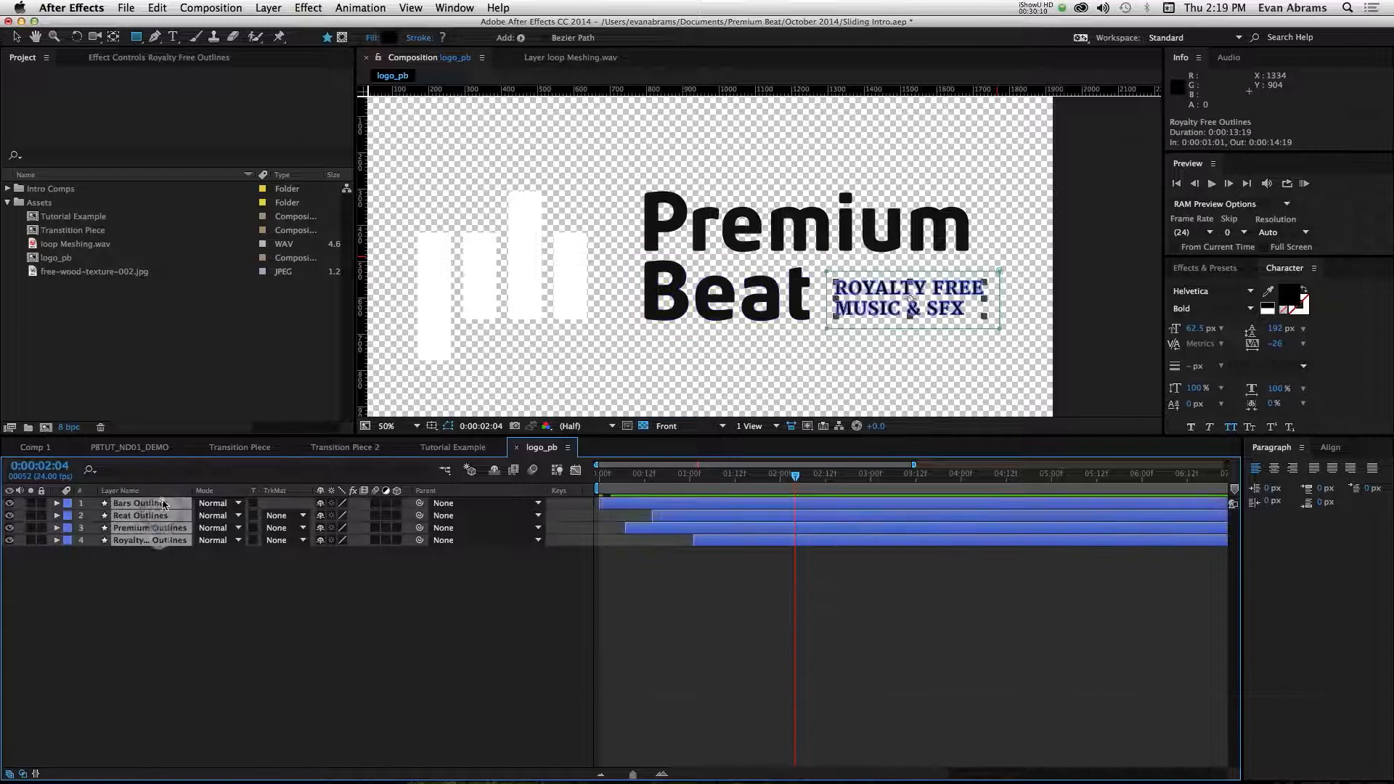
{"action": "left_click", "coordinate": [393, 39]}
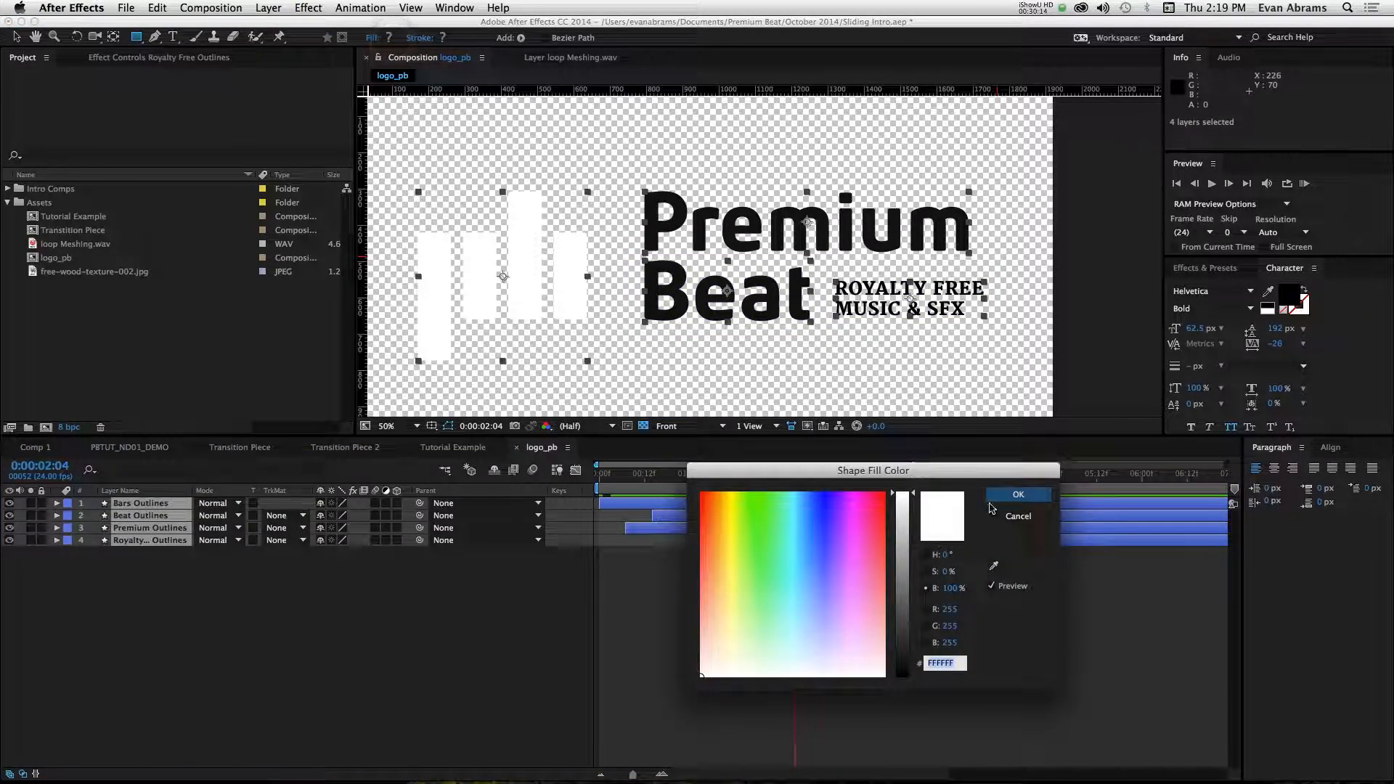
{"action": "left_click", "coordinate": [1018, 495]}
{"action": "left_click", "coordinate": [442, 628]}
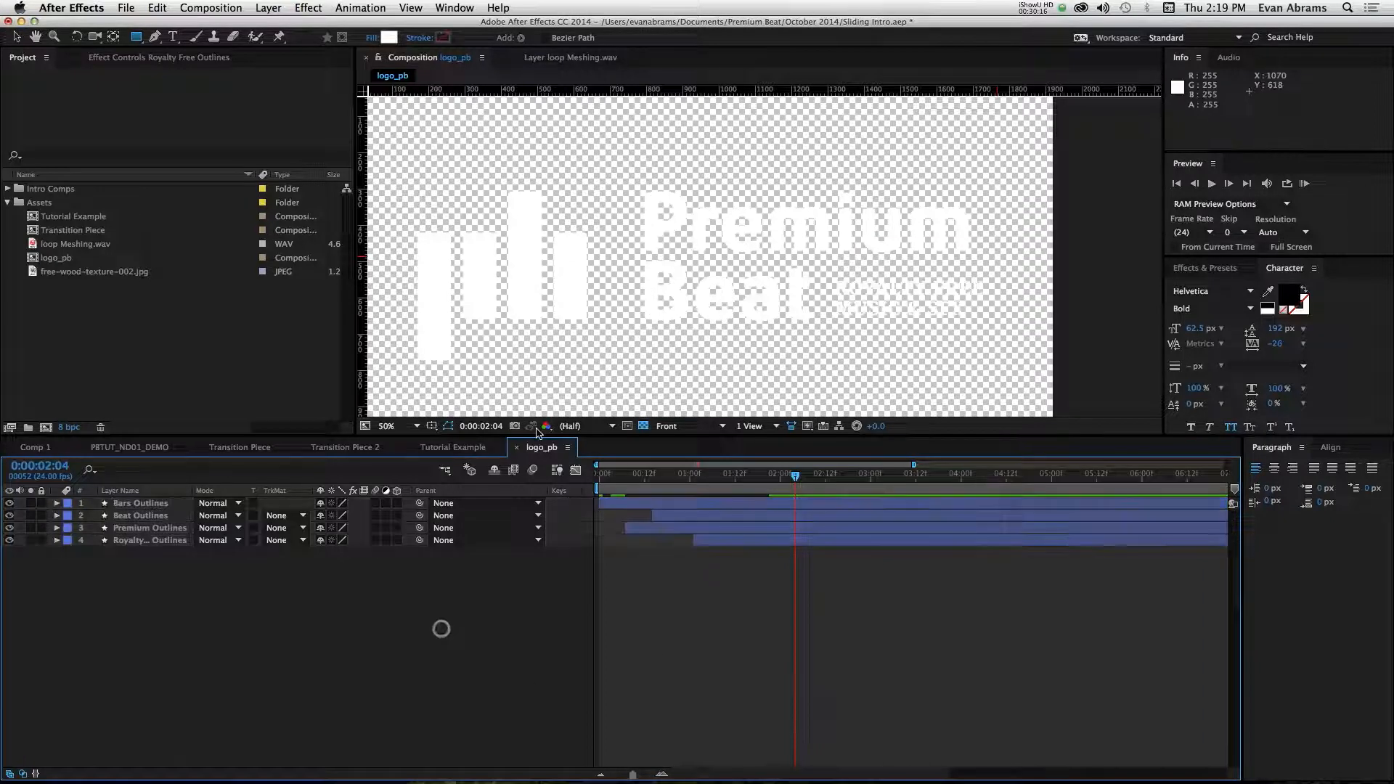
Place logo_pb above Shape Layer 7 in the Tutorial Example composition, starting at 0:00:10:20, and preview the logo reveal.
{"action": "left_click", "coordinate": [484, 448]}
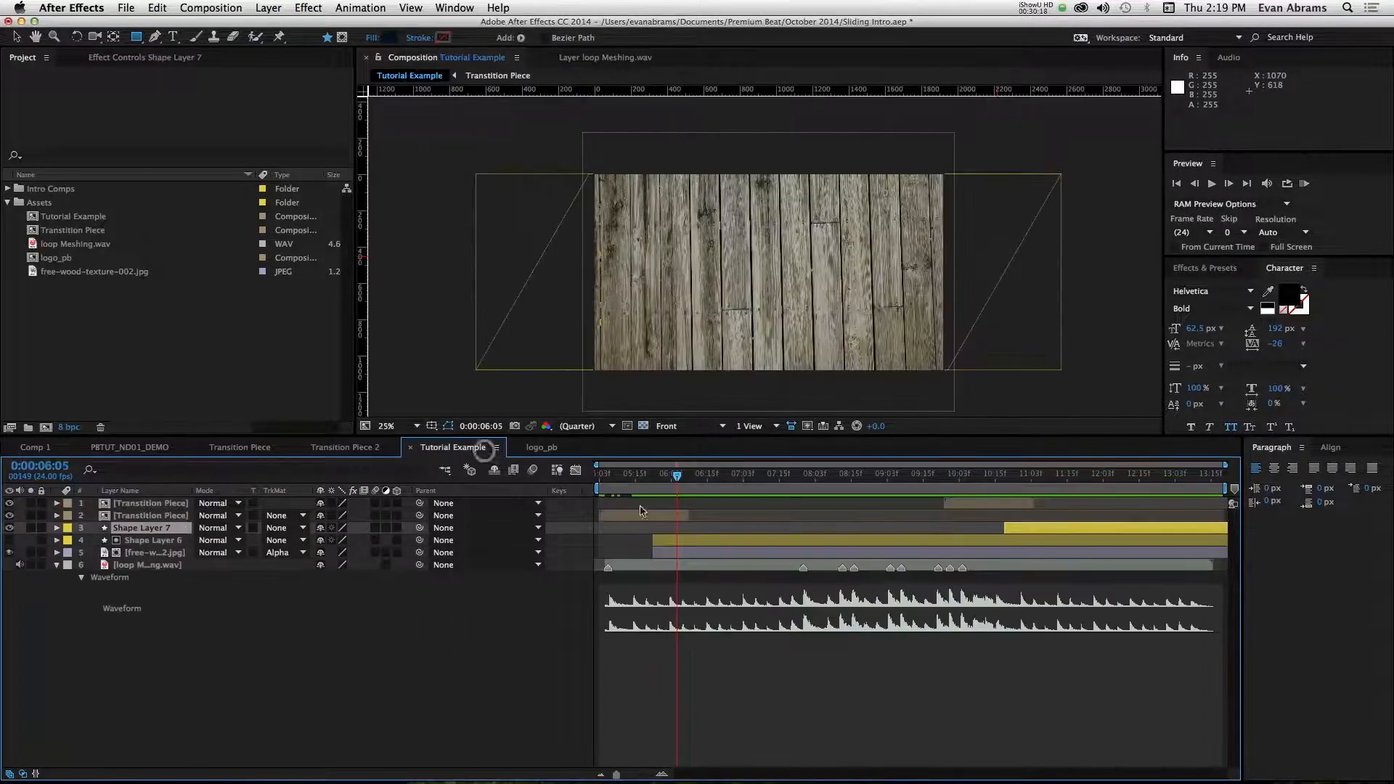
{"action": "left_click_drag", "start_coordinate": [974, 474], "coordinate": [1010, 476]}
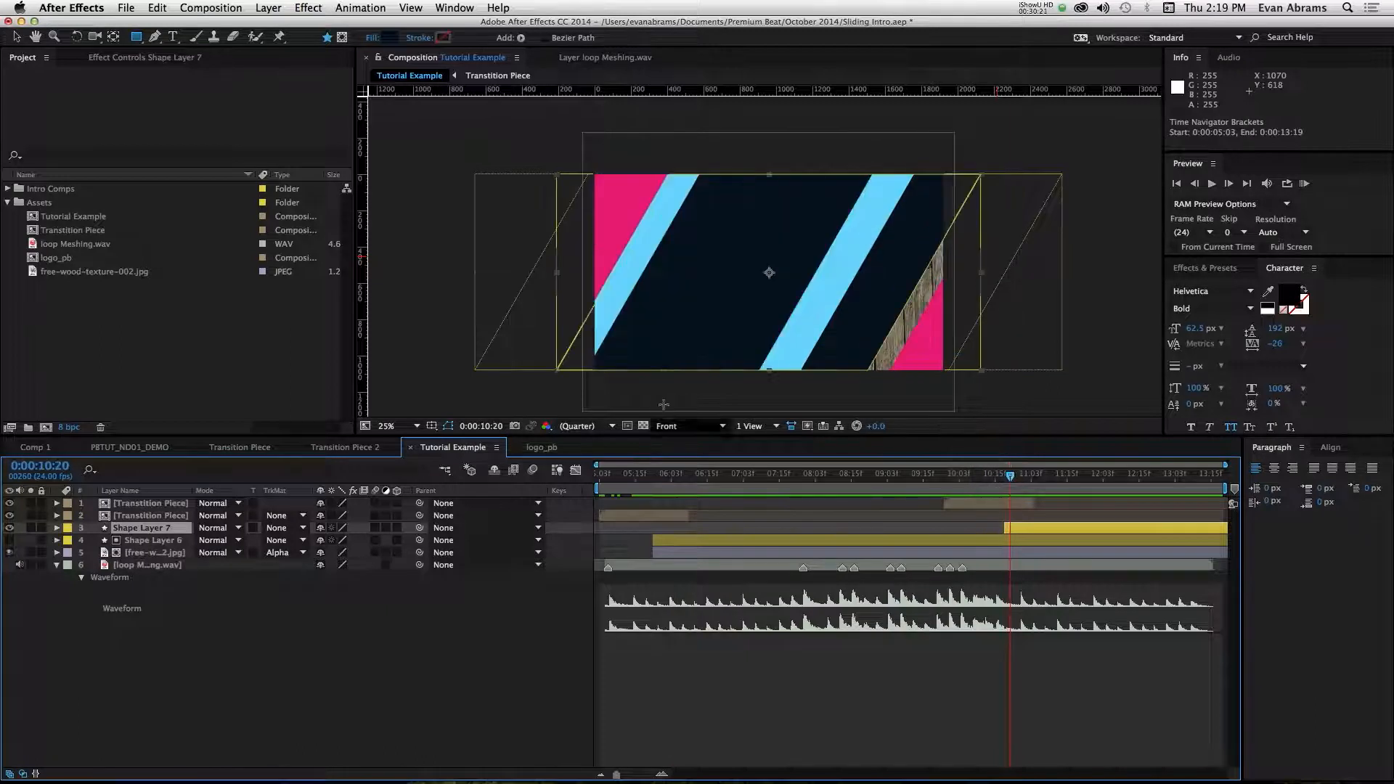
{"action": "left_click", "coordinate": [45, 258]}
{"action": "left_click_drag", "start_coordinate": [42, 281], "coordinate": [1016, 527]}
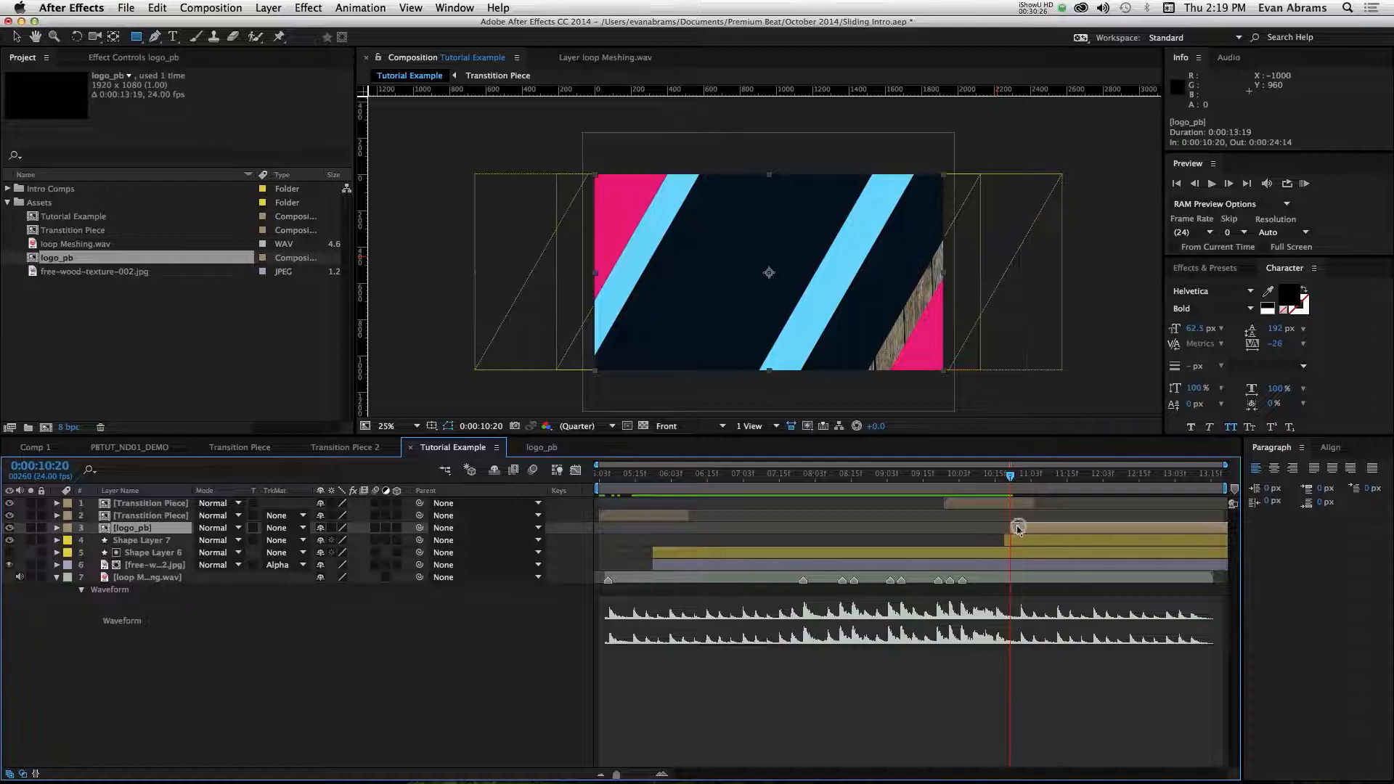
{"action": "key", "text": "space"}
{"action": "key", "text": "space"}
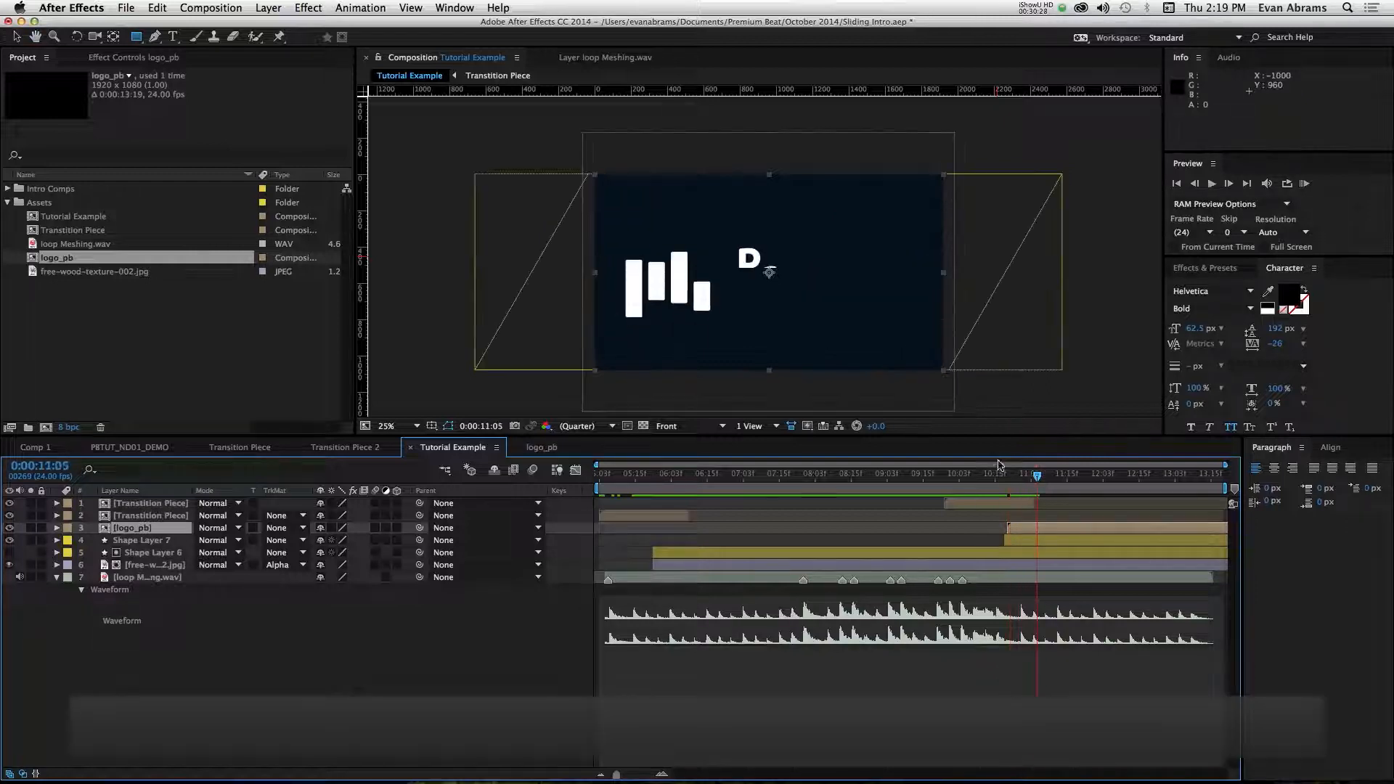
{"action": "left_click", "coordinate": [999, 465]}
{"action": "key", "text": "space"}
{"action": "key", "text": "space"}
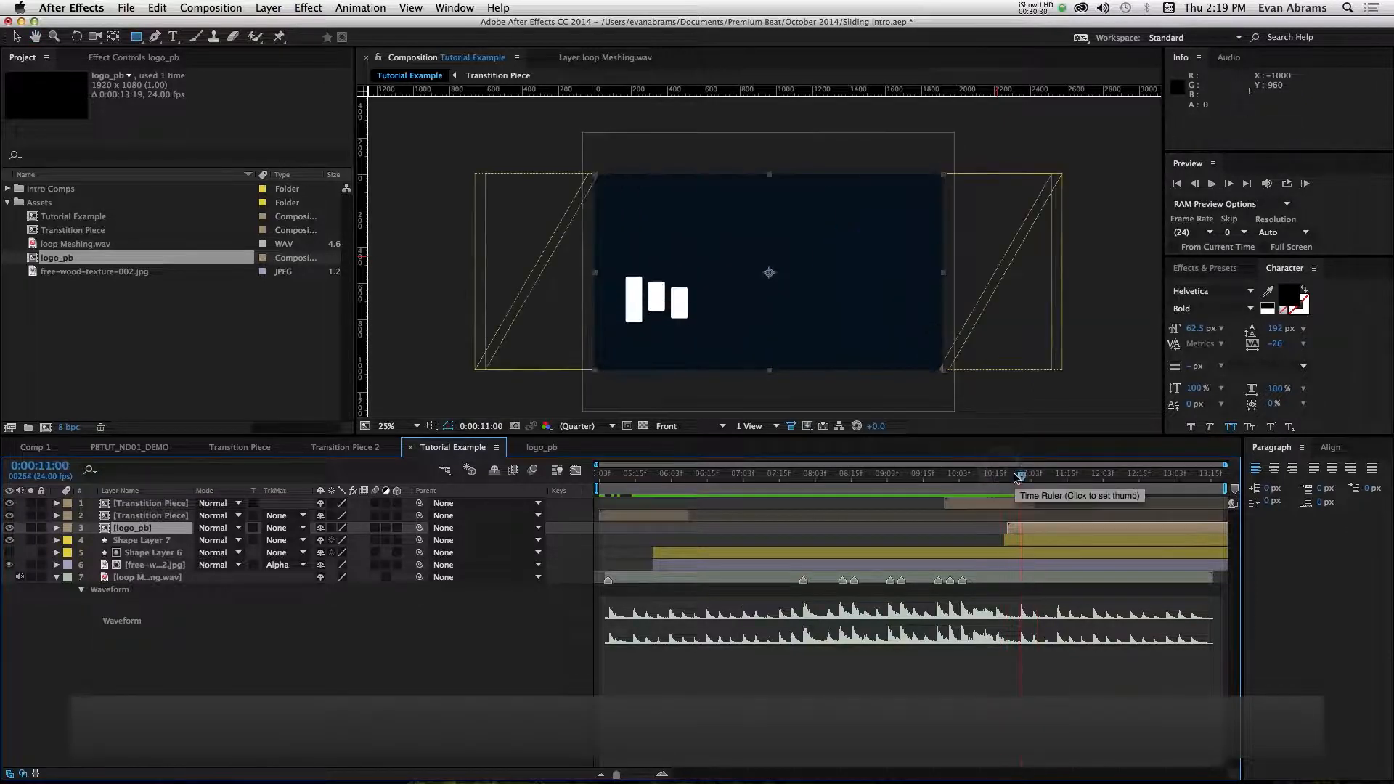
Move the logo_pb layer to start at 0:00:10:18 and play back the transition into the logo.
{"action": "left_click", "coordinate": [1014, 475]}
{"action": "left_click_drag", "start_coordinate": [1014, 475], "coordinate": [1008, 478]}
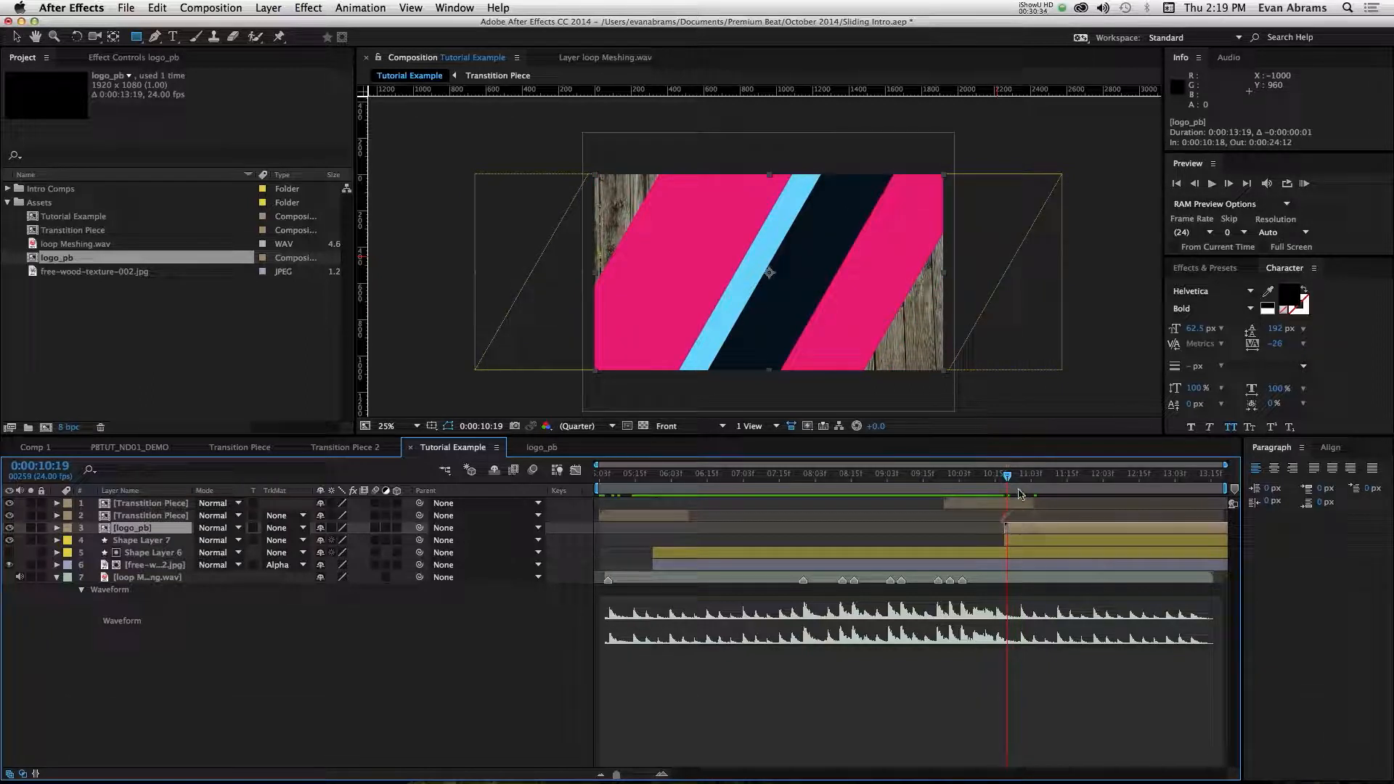
{"action": "left_click_drag", "start_coordinate": [1011, 487], "coordinate": [1018, 483]}
{"action": "key", "text": "space"}
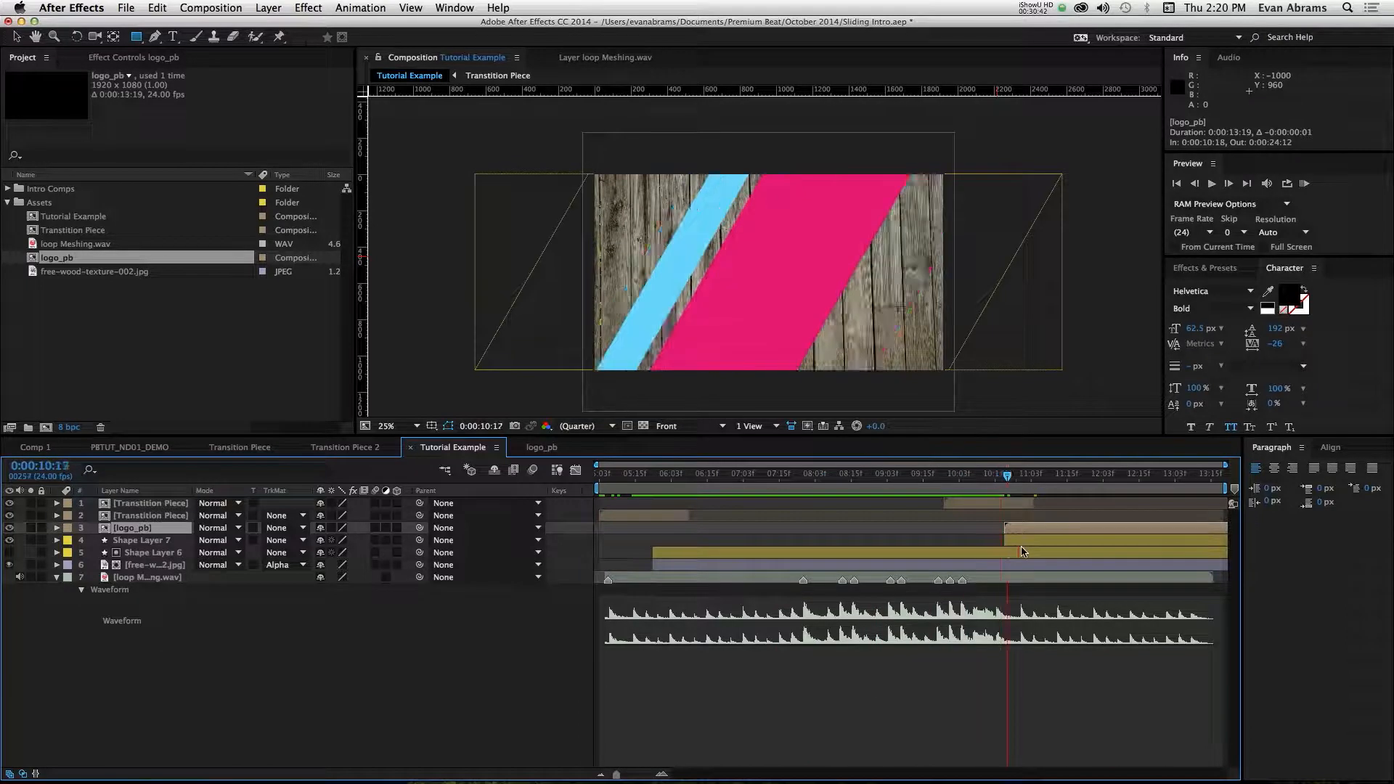
Add a text layer reading "Sliding intro" over the wood background at 0:00:08:19 and scale it to about 197%.
{"action": "left_click_drag", "start_coordinate": [939, 548], "coordinate": [854, 546]}
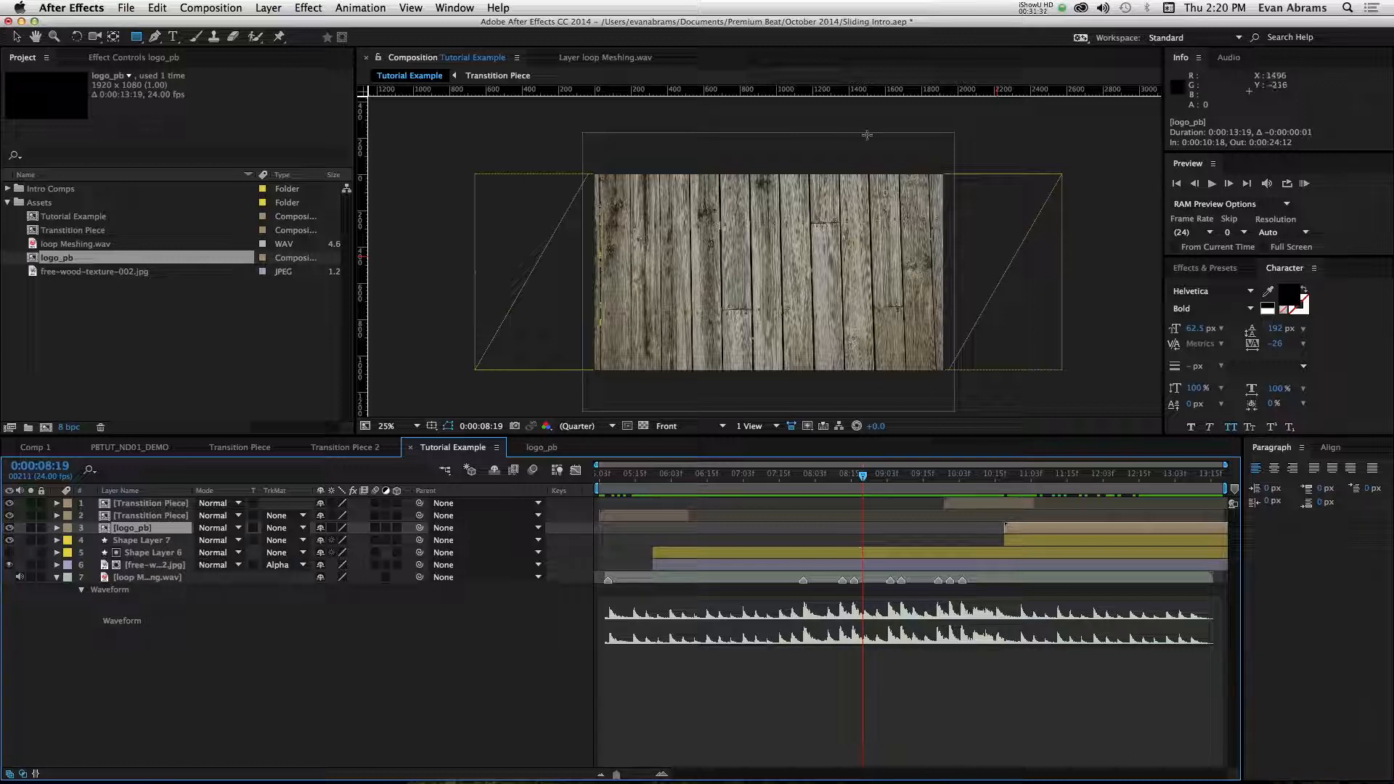
{"action": "key", "text": "super+t"}
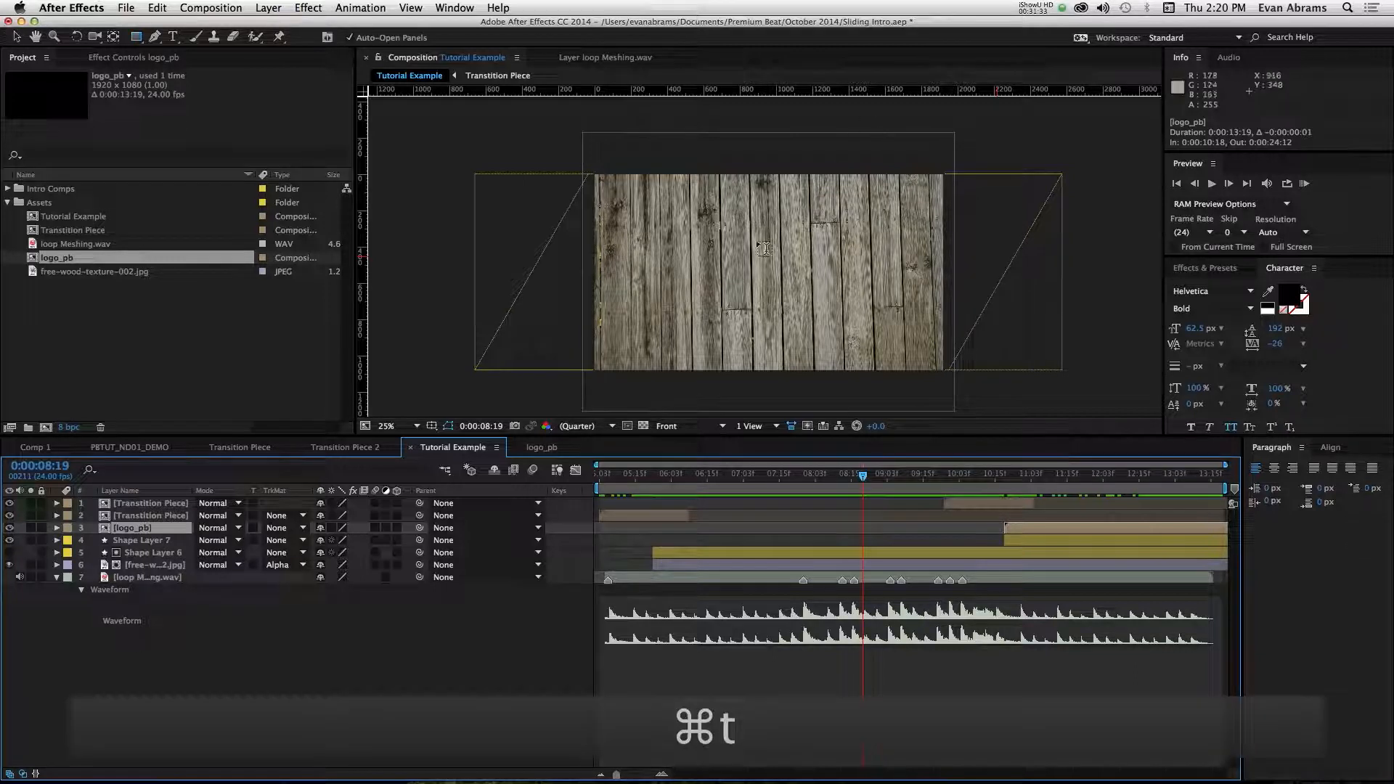
{"action": "left_click", "coordinate": [728, 274]}
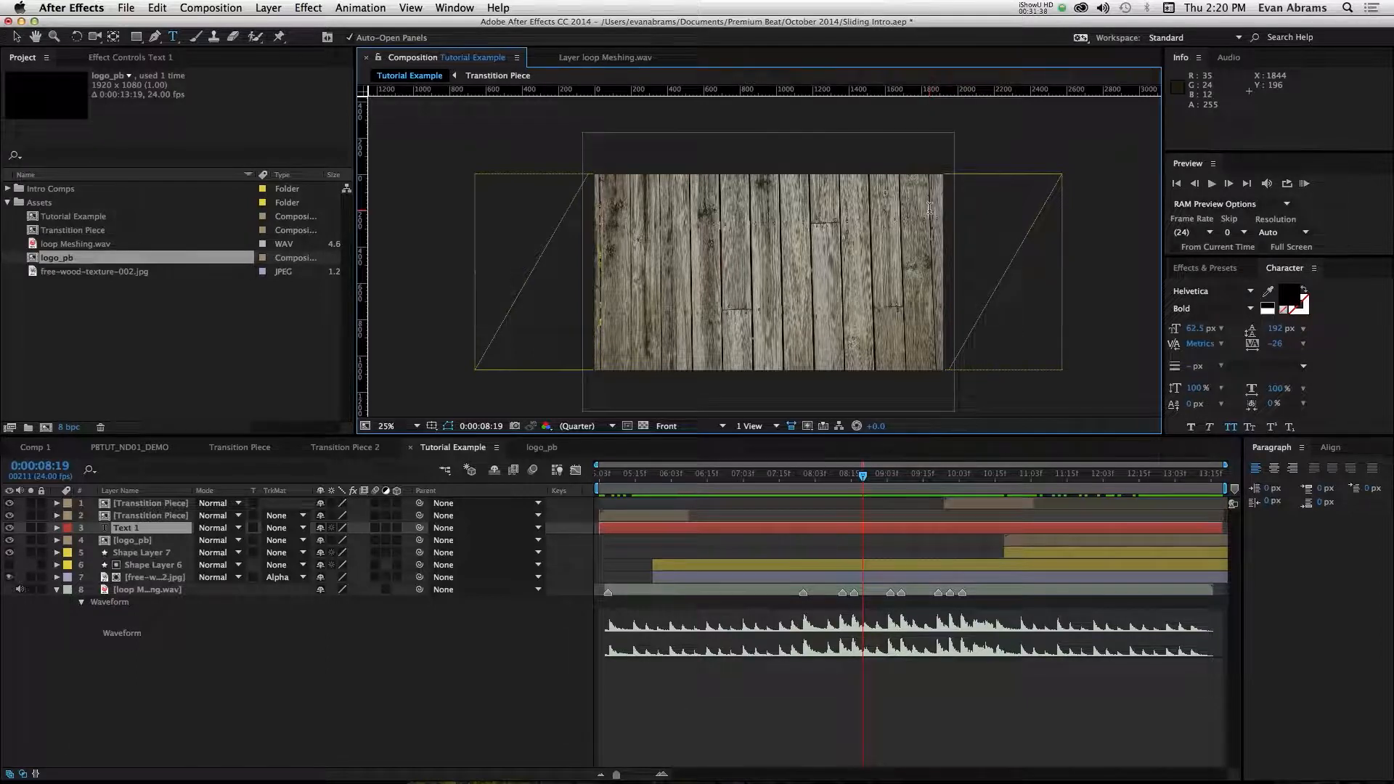
{"action": "type", "text": "Sludn"}
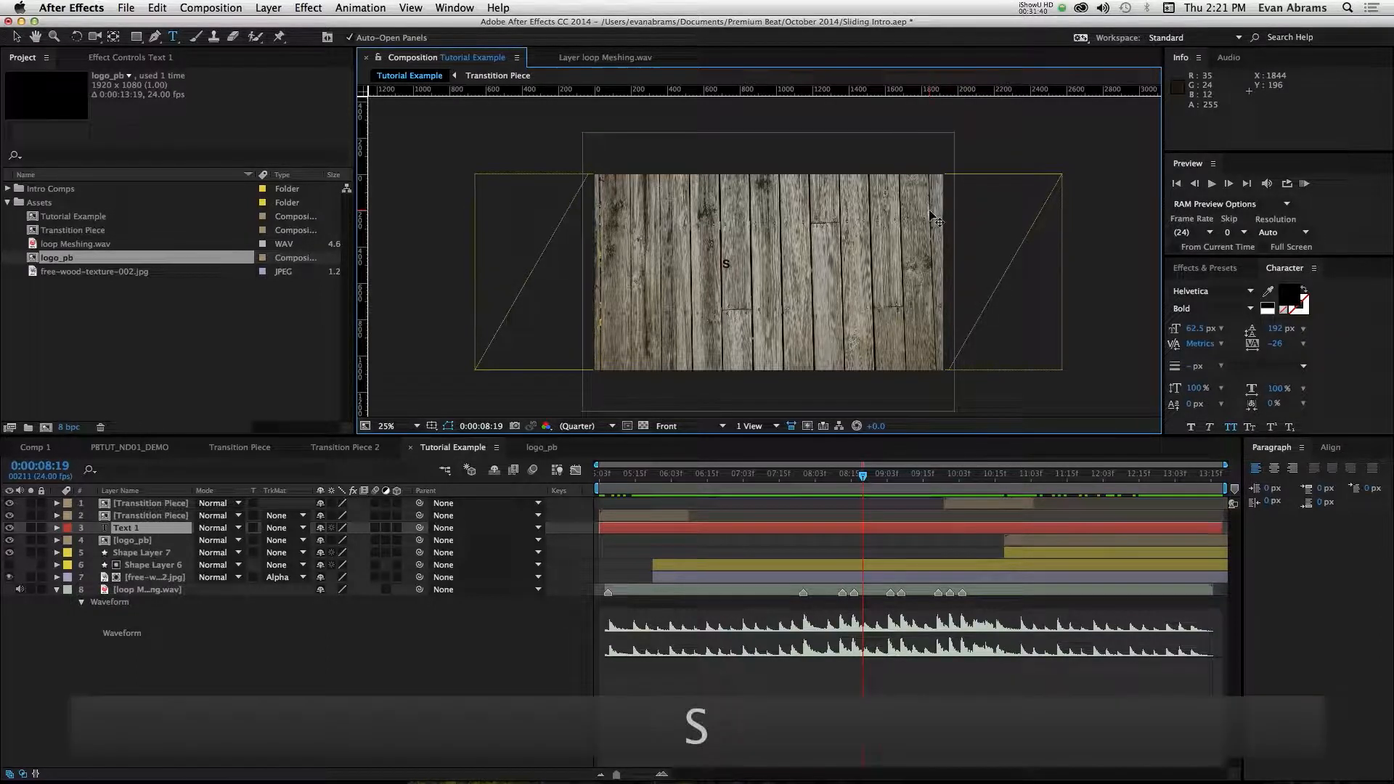
{"action": "key", "text": "BackSpace"}
{"action": "key", "text": "BackSpace"}
{"action": "key", "text": "BackSpace"}
{"action": "type", "text": "i"}
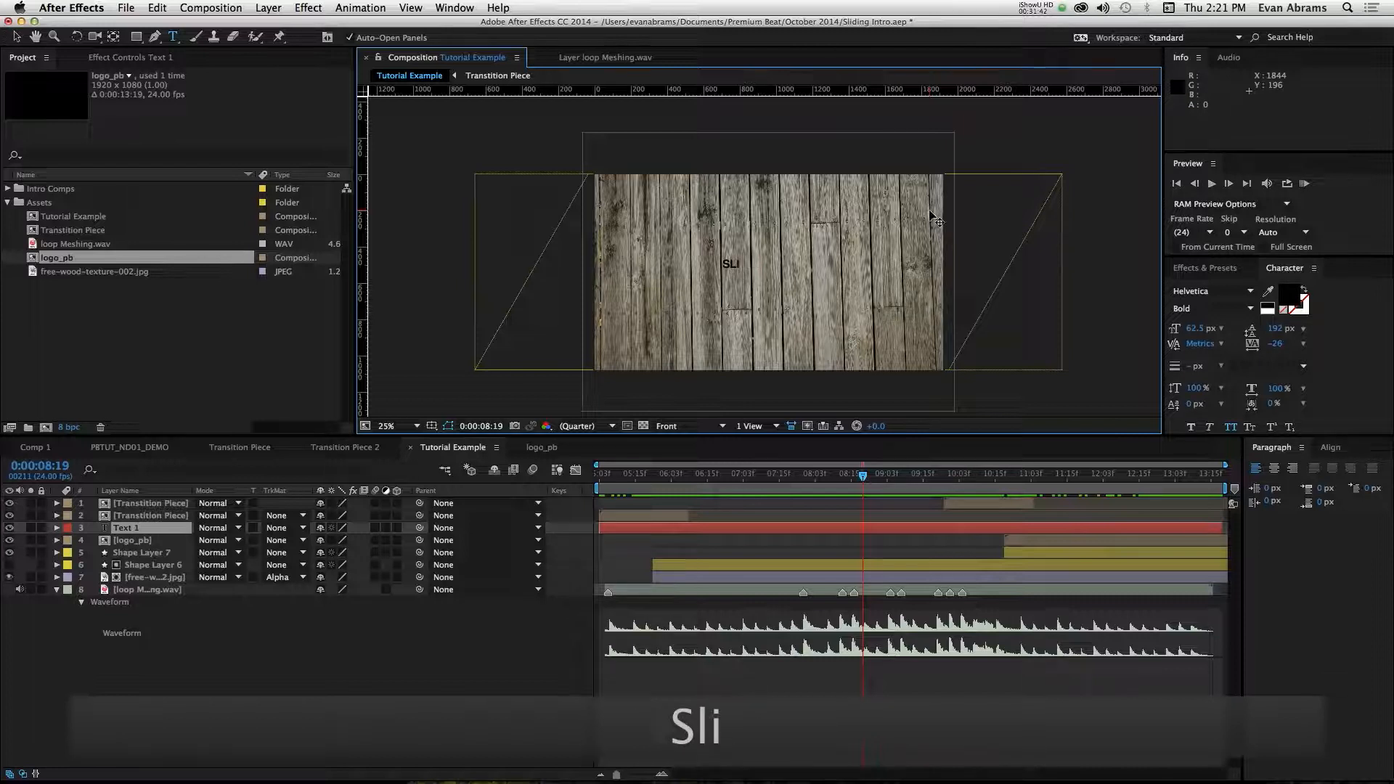
{"action": "type", "text": "ding i"}
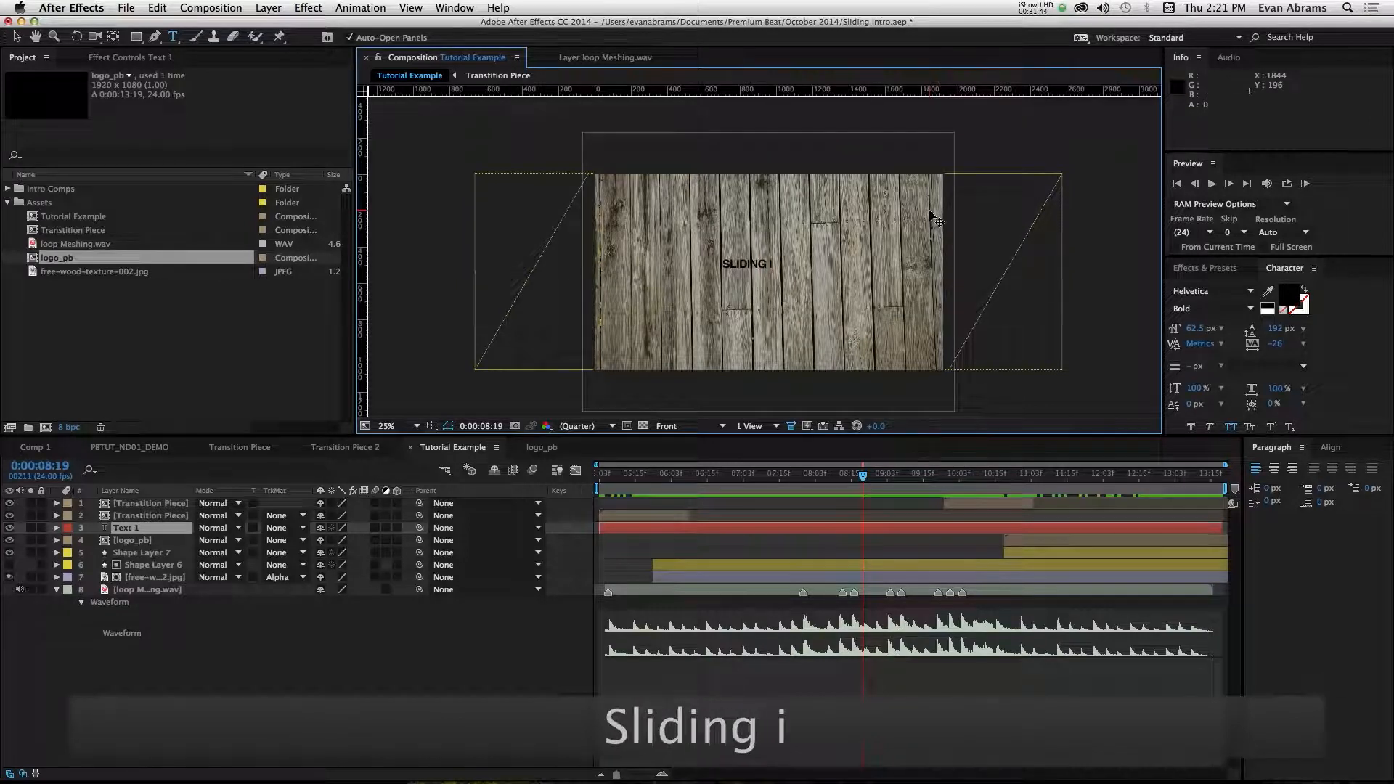
{"action": "type", "text": "ntro"}
{"action": "key", "text": "KP_Enter"}
{"action": "key", "text": "v"}
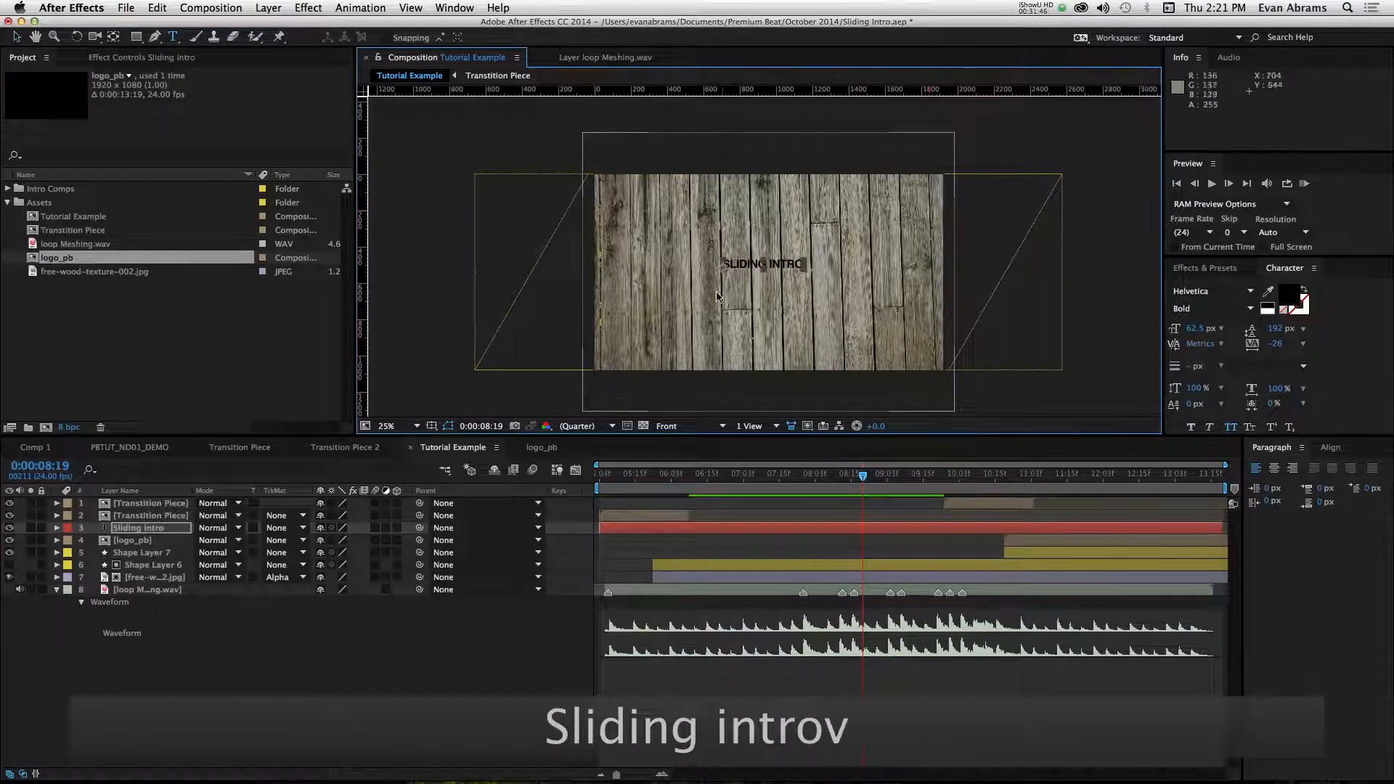
{"action": "left_click_drag", "start_coordinate": [811, 267], "coordinate": [884, 261]}
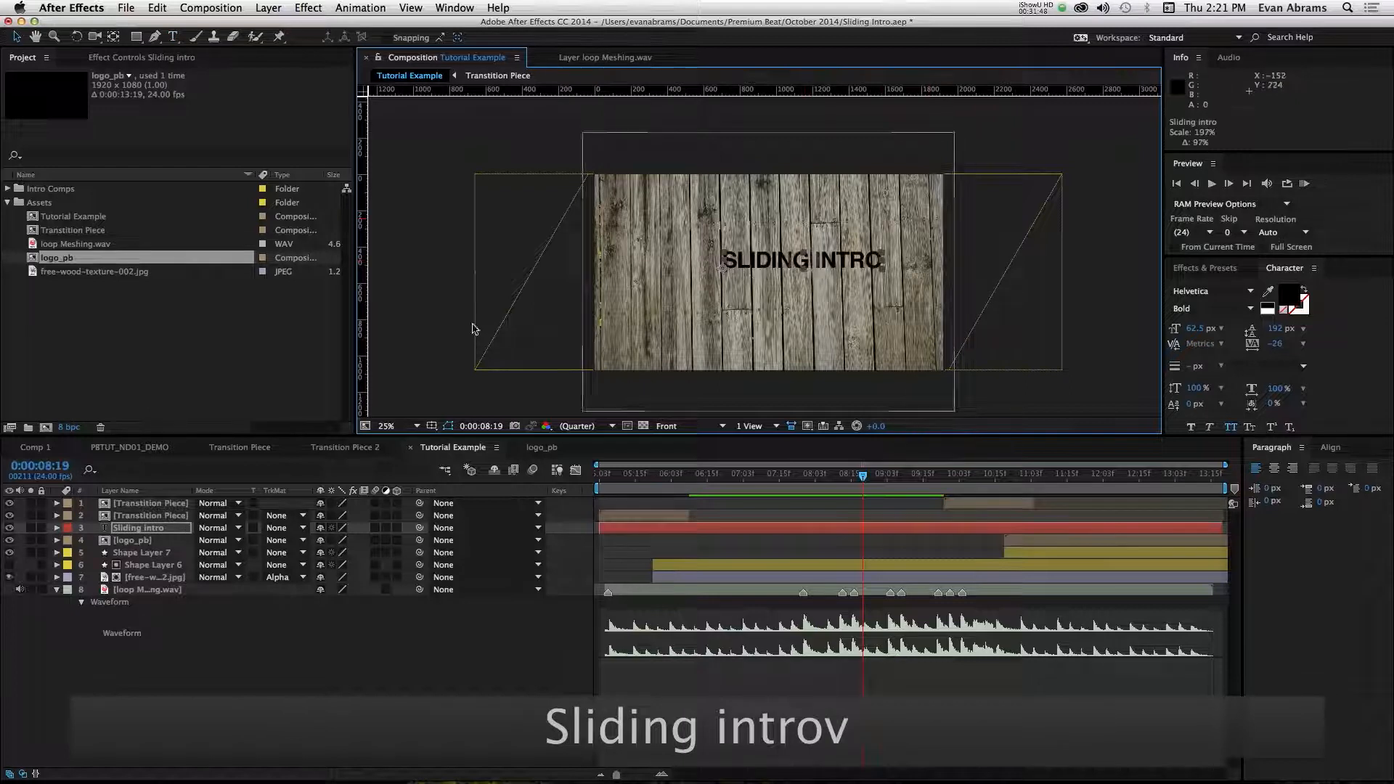
Set the Sliding intro title's font to Adelle Bold, matching the sliding Intro layer in the PBTUT_ND01_DEMO composition.
{"action": "left_click", "coordinate": [186, 450]}
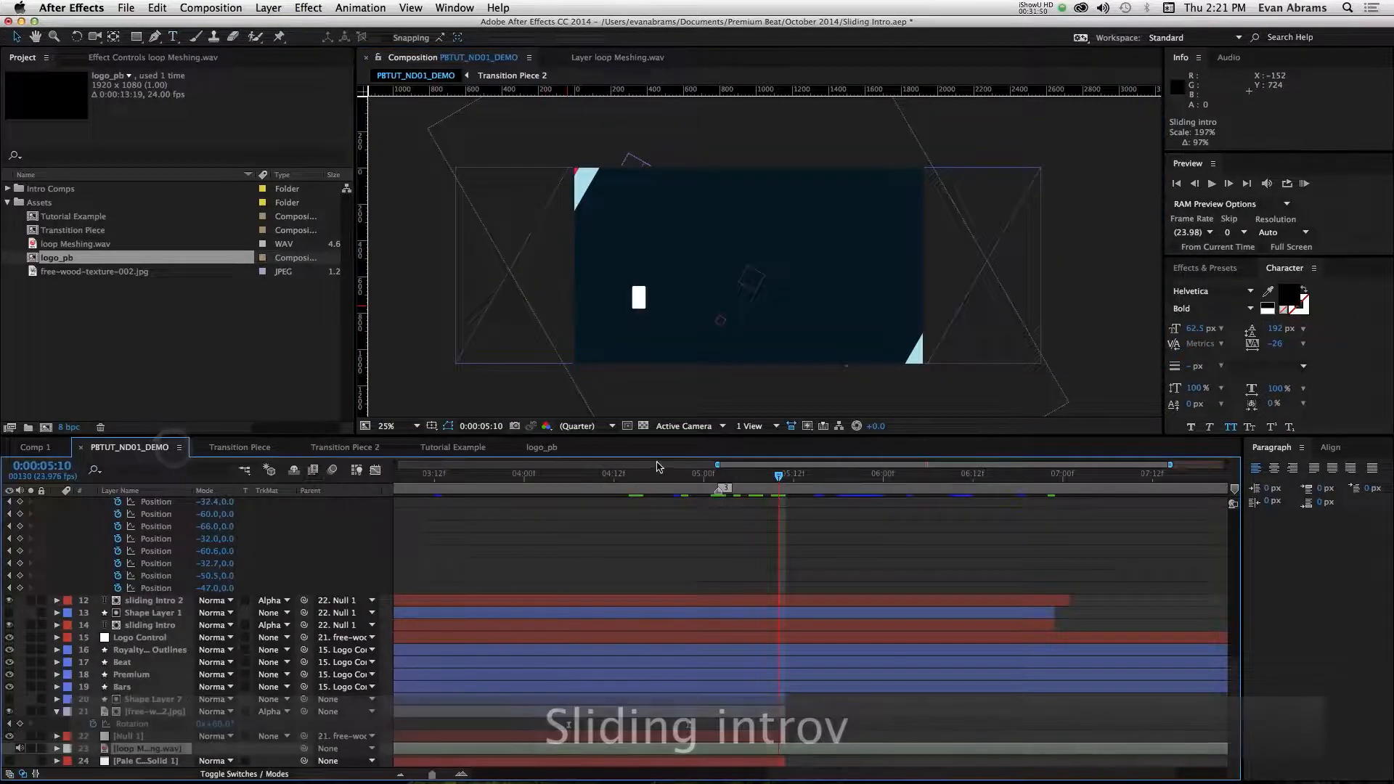
{"action": "left_click_drag", "start_coordinate": [644, 475], "coordinate": [591, 474]}
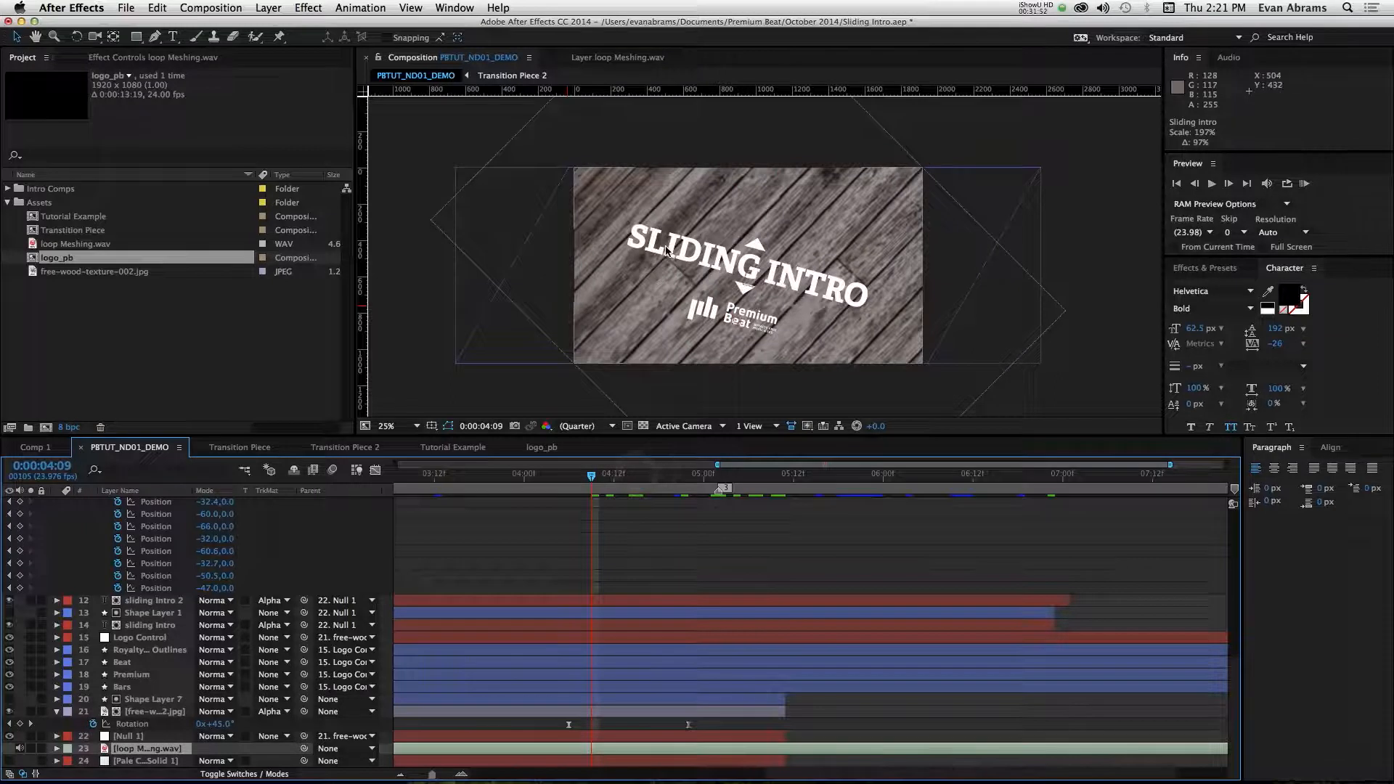
{"action": "left_click", "coordinate": [175, 628]}
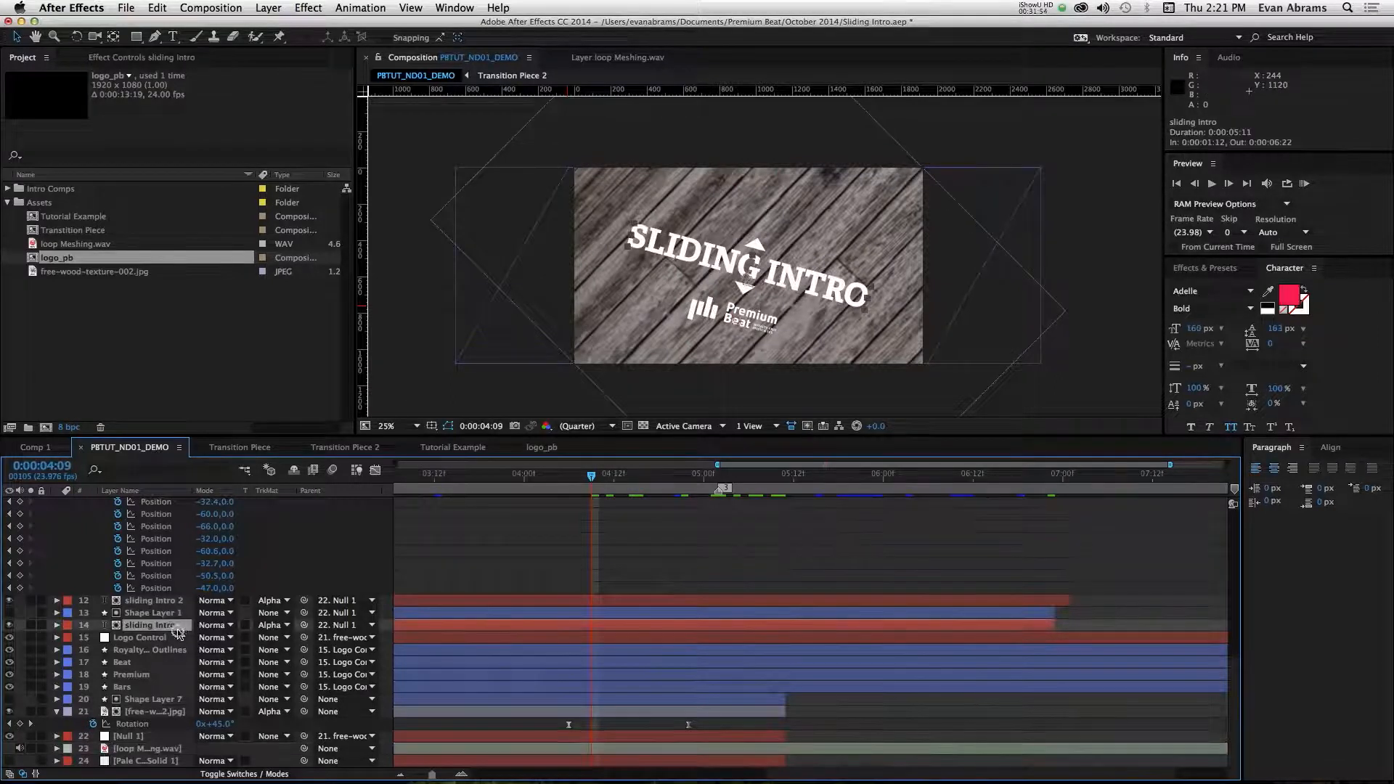
{"action": "left_click", "coordinate": [545, 449]}
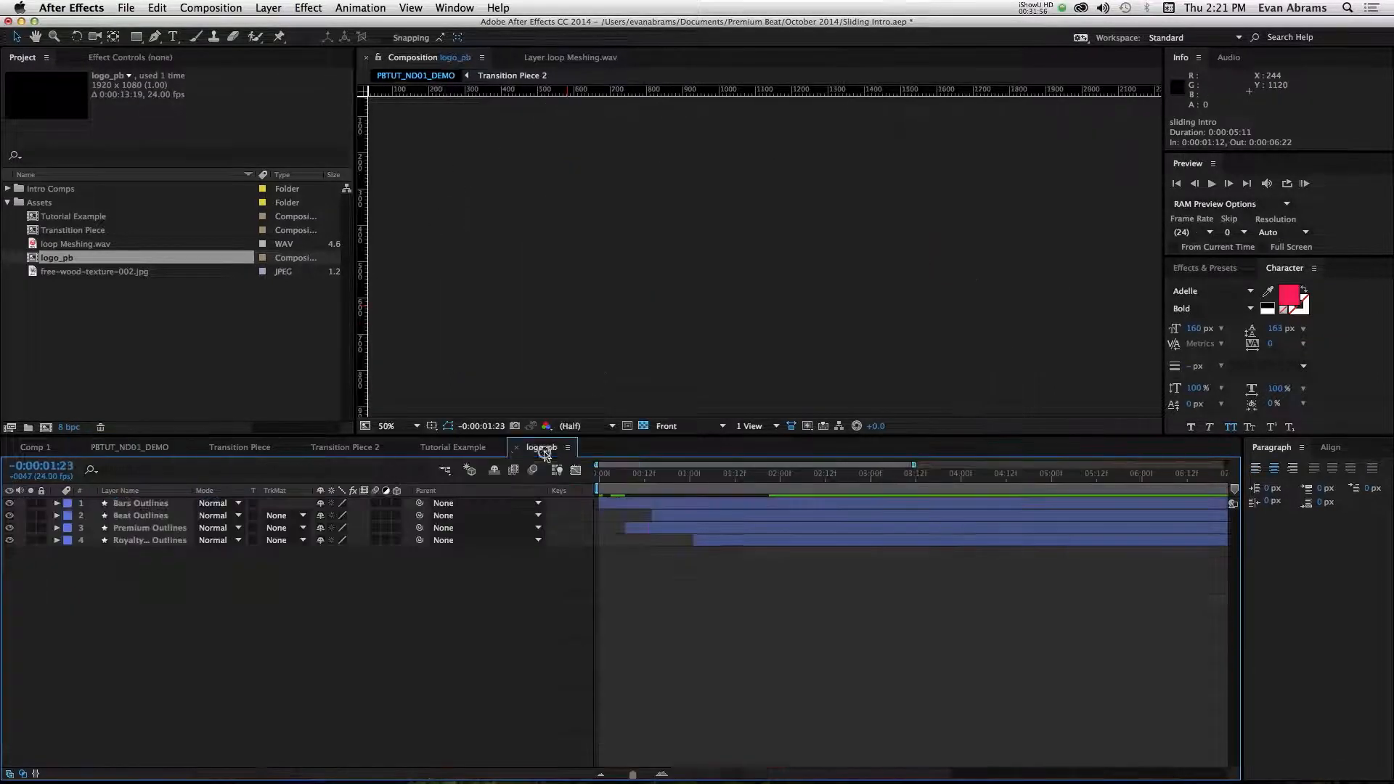
{"action": "left_click", "coordinate": [453, 448]}
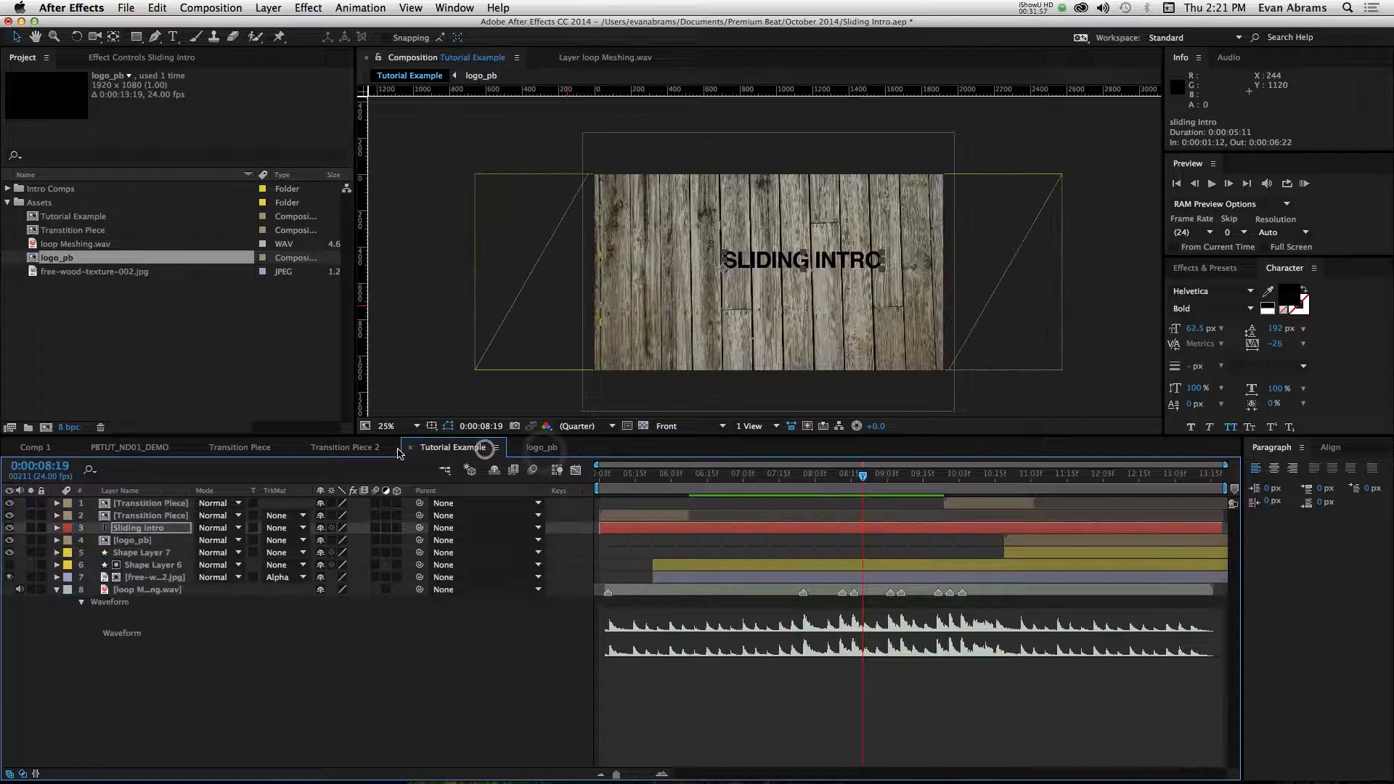
{"action": "left_click", "coordinate": [1200, 291]}
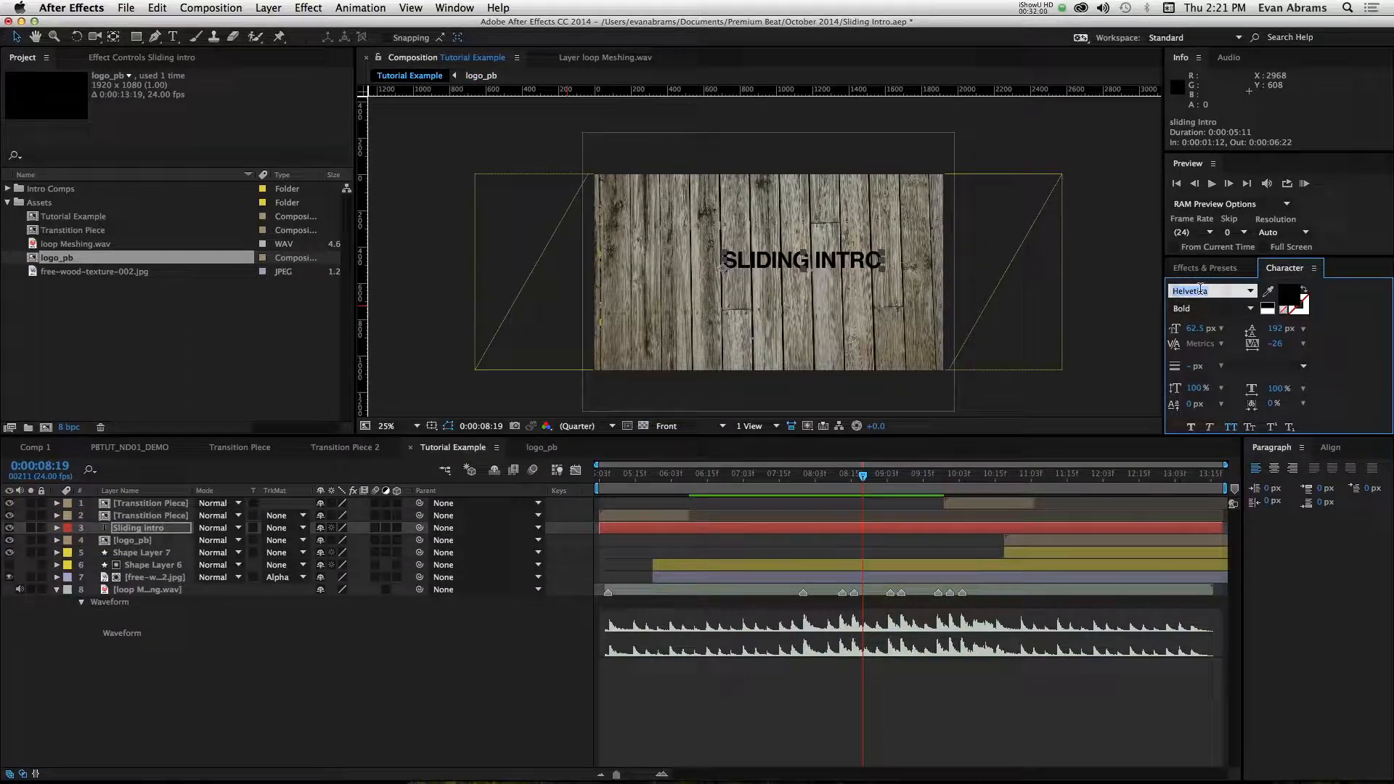
{"action": "type", "text": "ade"}
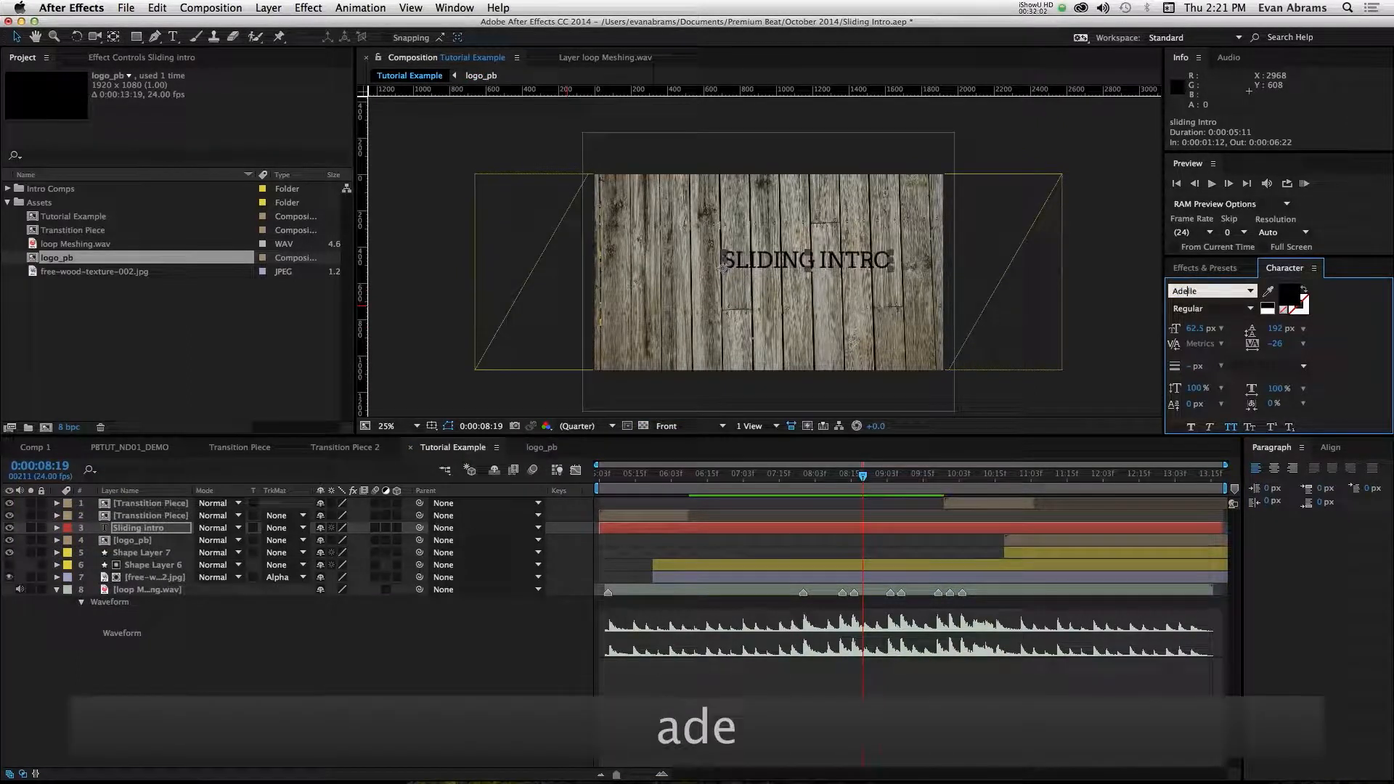
{"action": "key", "text": "Return"}
{"action": "left_click", "coordinate": [1236, 305]}
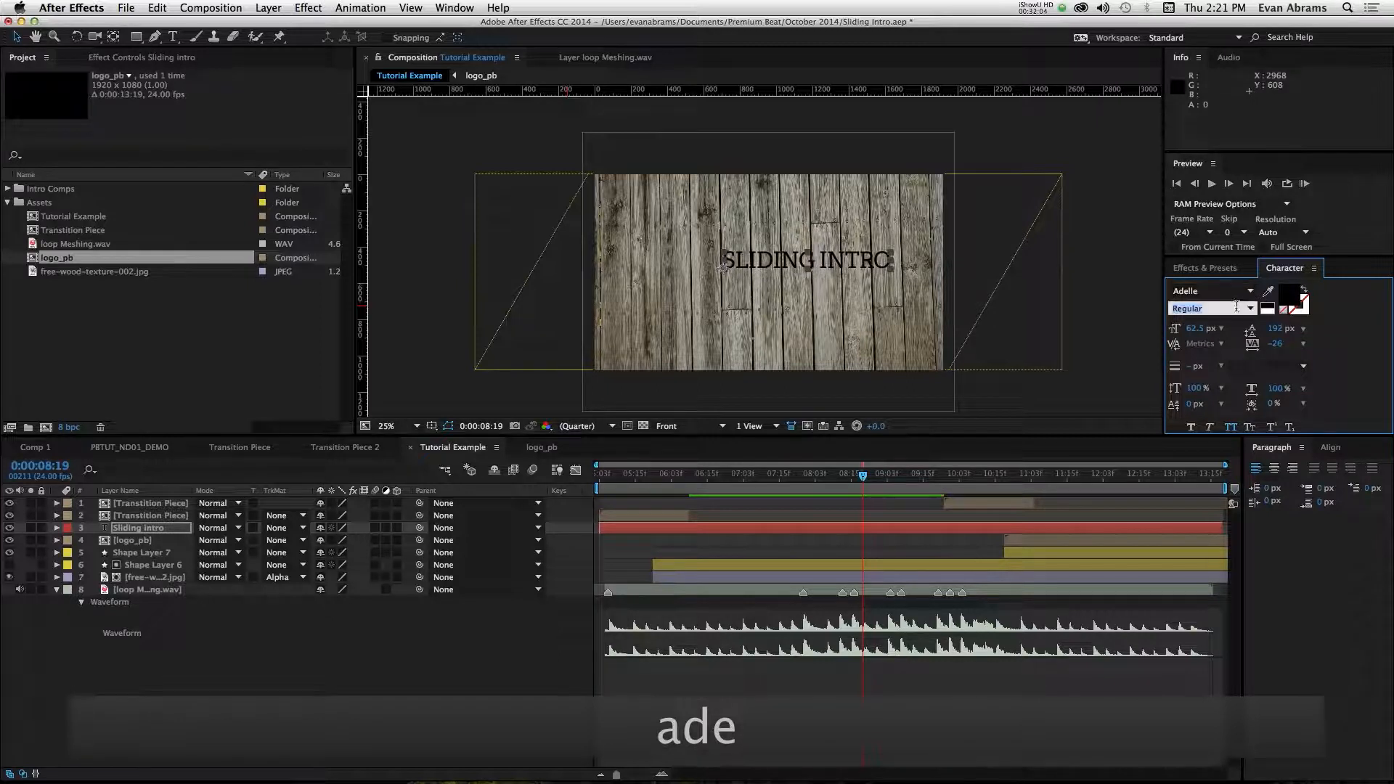
{"action": "left_click", "coordinate": [1222, 347]}
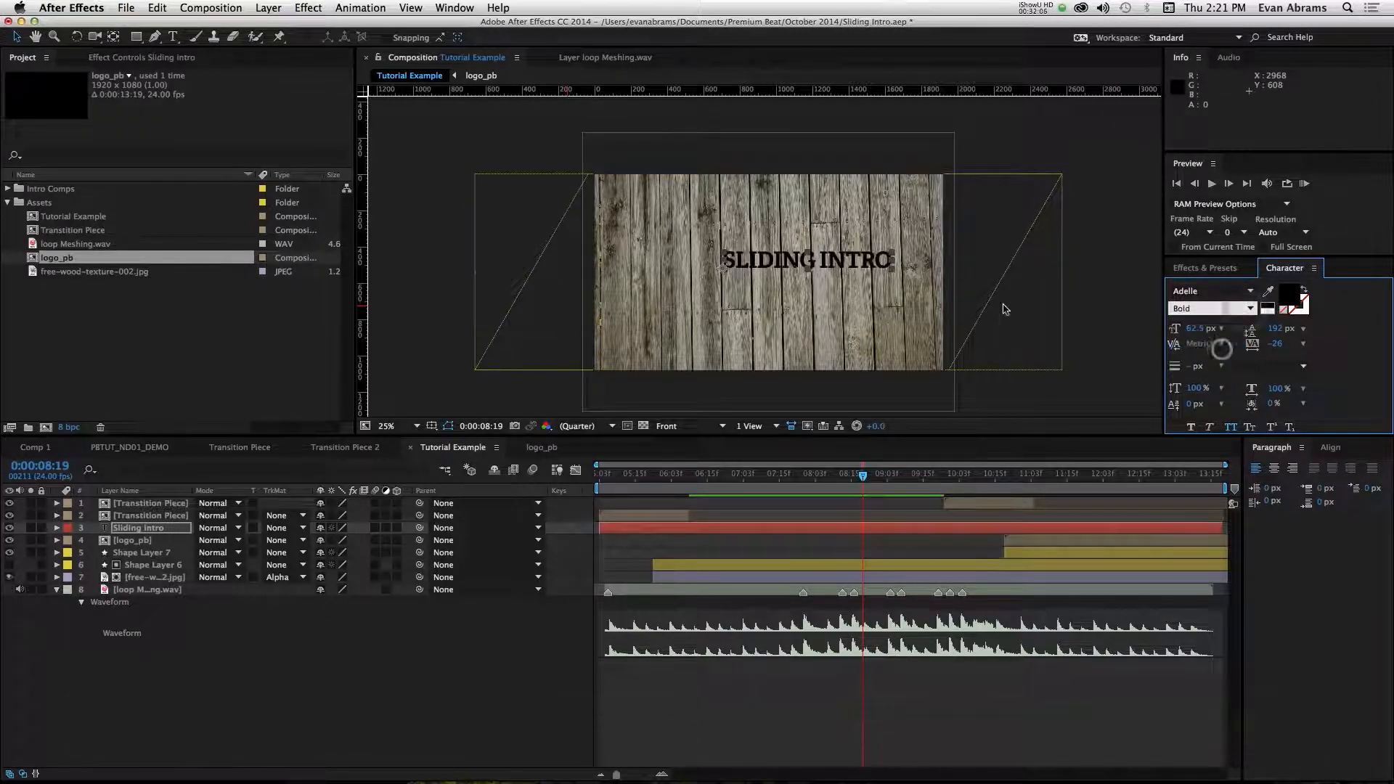
{"action": "key", "text": "Return"}
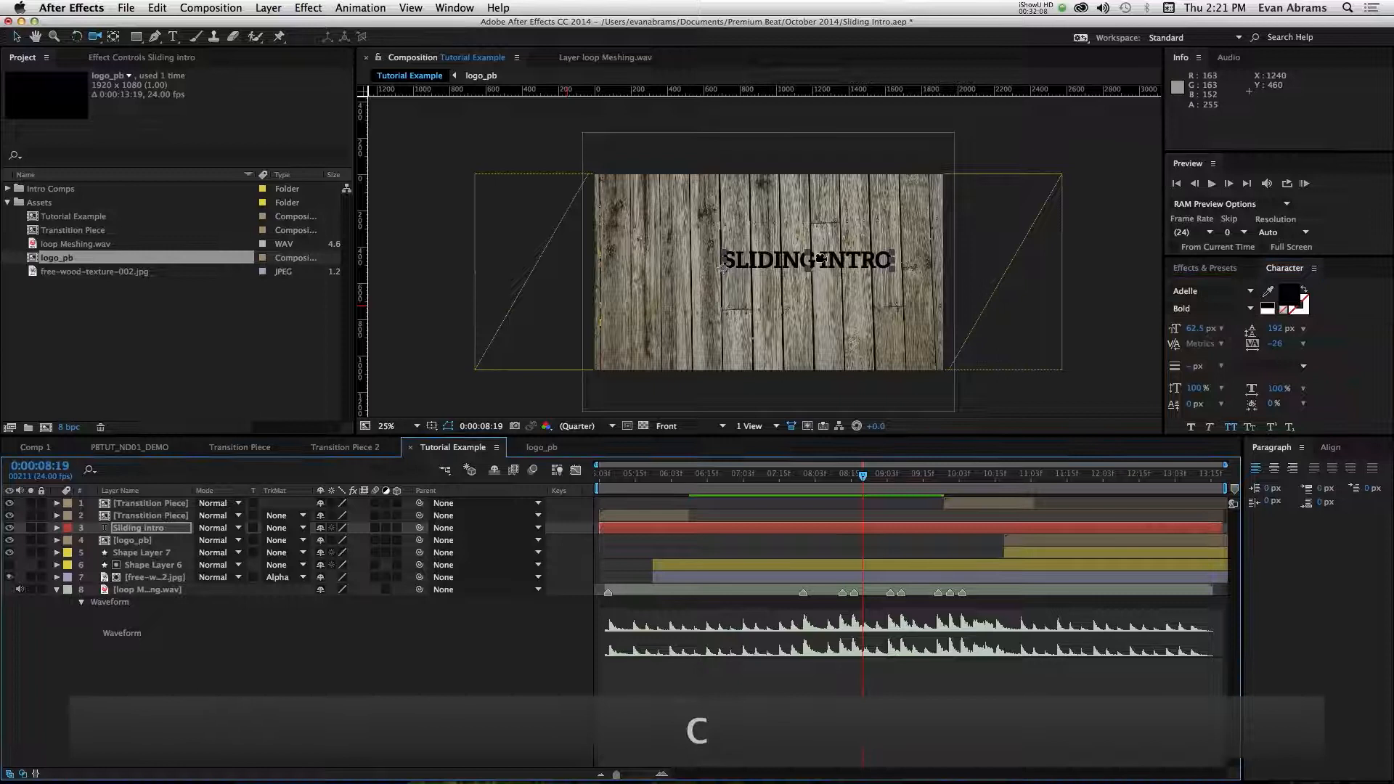
Scale the Sliding intro title to about 318% and centre it in the frame, at position about 206, 612.
{"action": "key", "text": "v"}
{"action": "left_click_drag", "start_coordinate": [820, 258], "coordinate": [955, 206]}
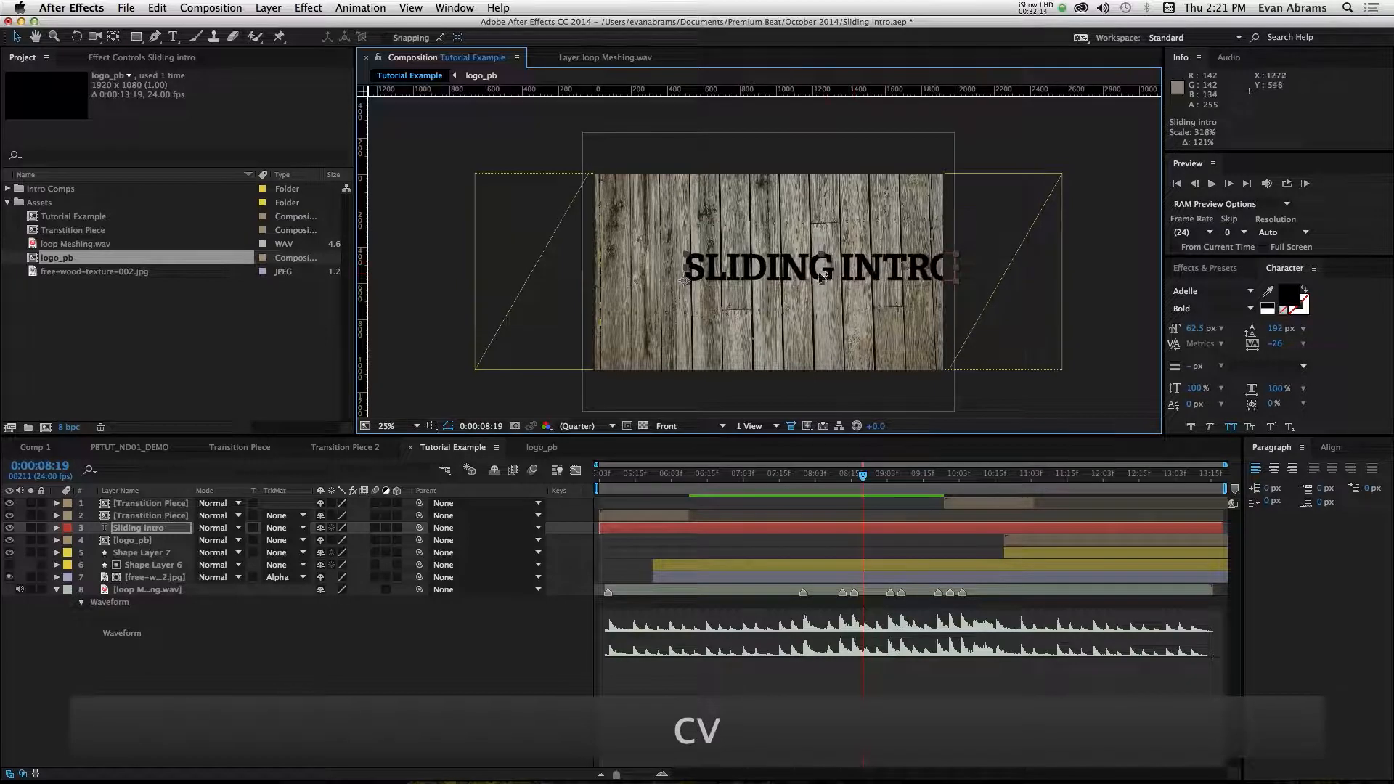
{"action": "left_click_drag", "start_coordinate": [822, 276], "coordinate": [771, 281]}
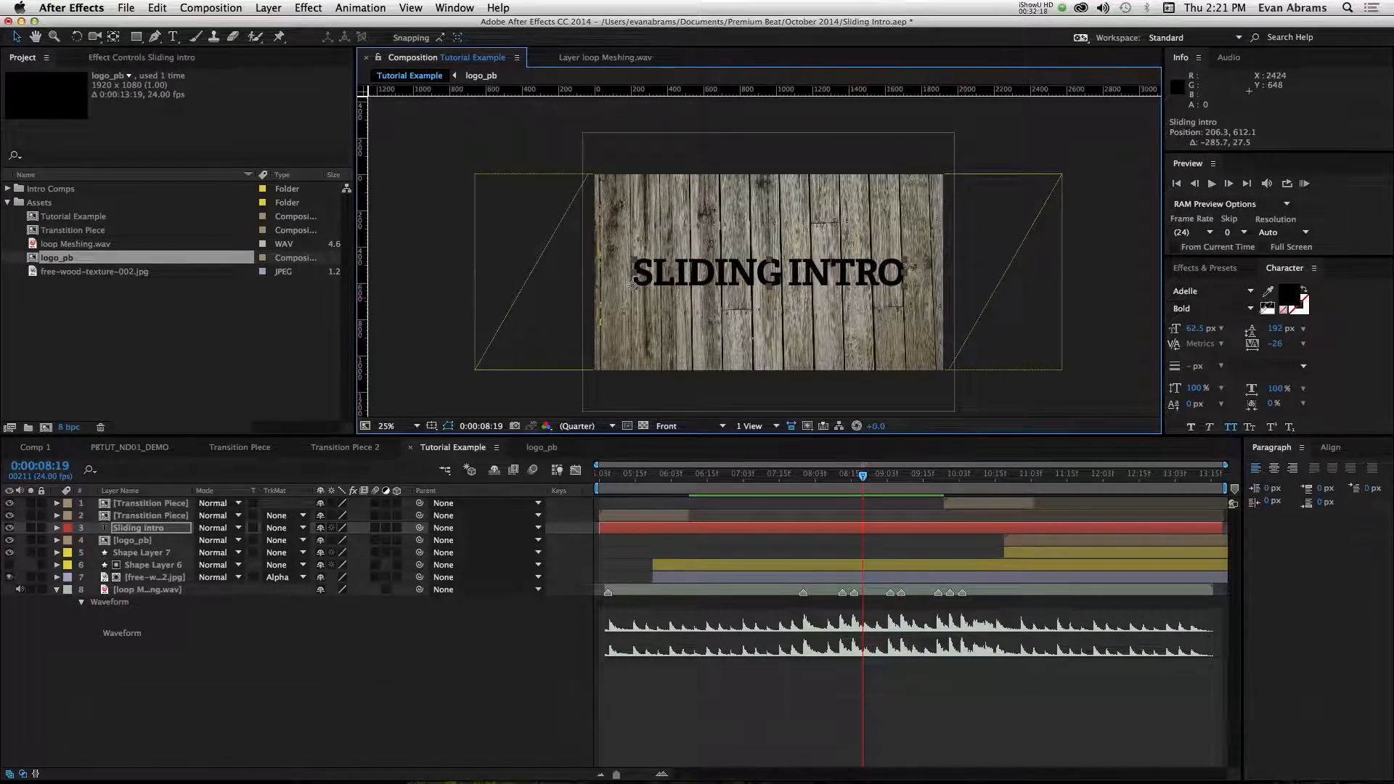
Make the Sliding intro title's fill colour white.
{"action": "left_click", "coordinate": [1267, 308]}
{"action": "scroll", "coordinate": [730, 278], "scroll_direction": "up", "scroll_amount": 2}
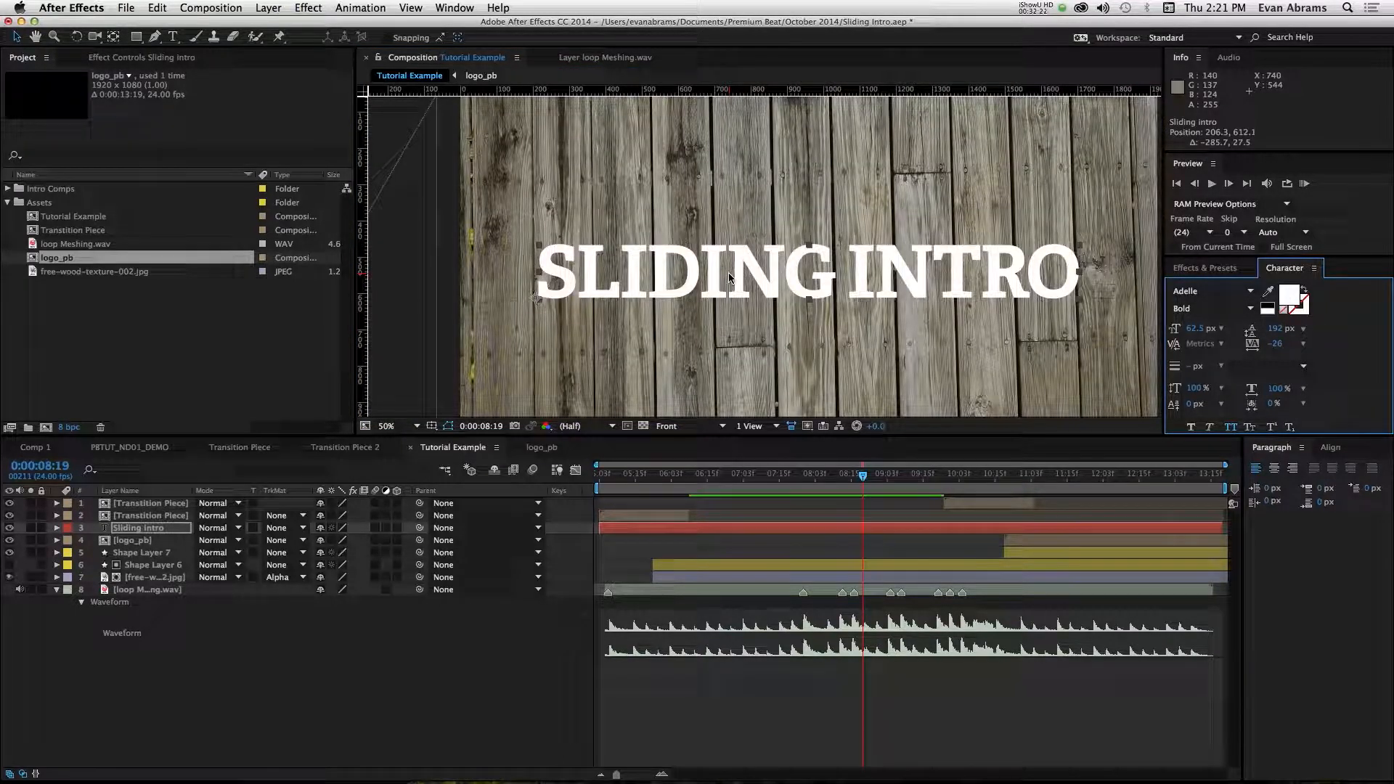
{"action": "left_click", "coordinate": [666, 691]}
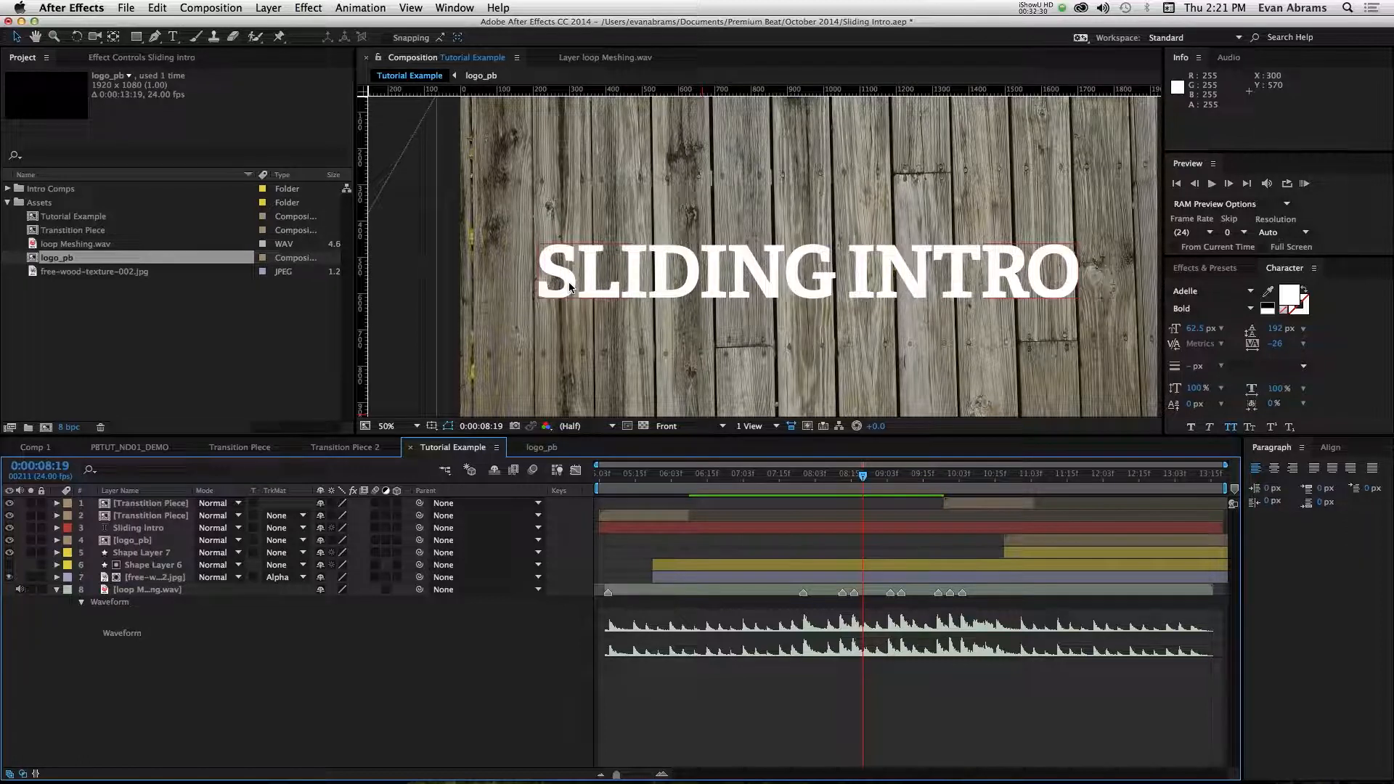
Examine the letter shapes and spacing of the SLIDING INTRO title up close across its whole width.
{"action": "scroll", "coordinate": [570, 287], "scroll_direction": "up", "scroll_amount": 2}
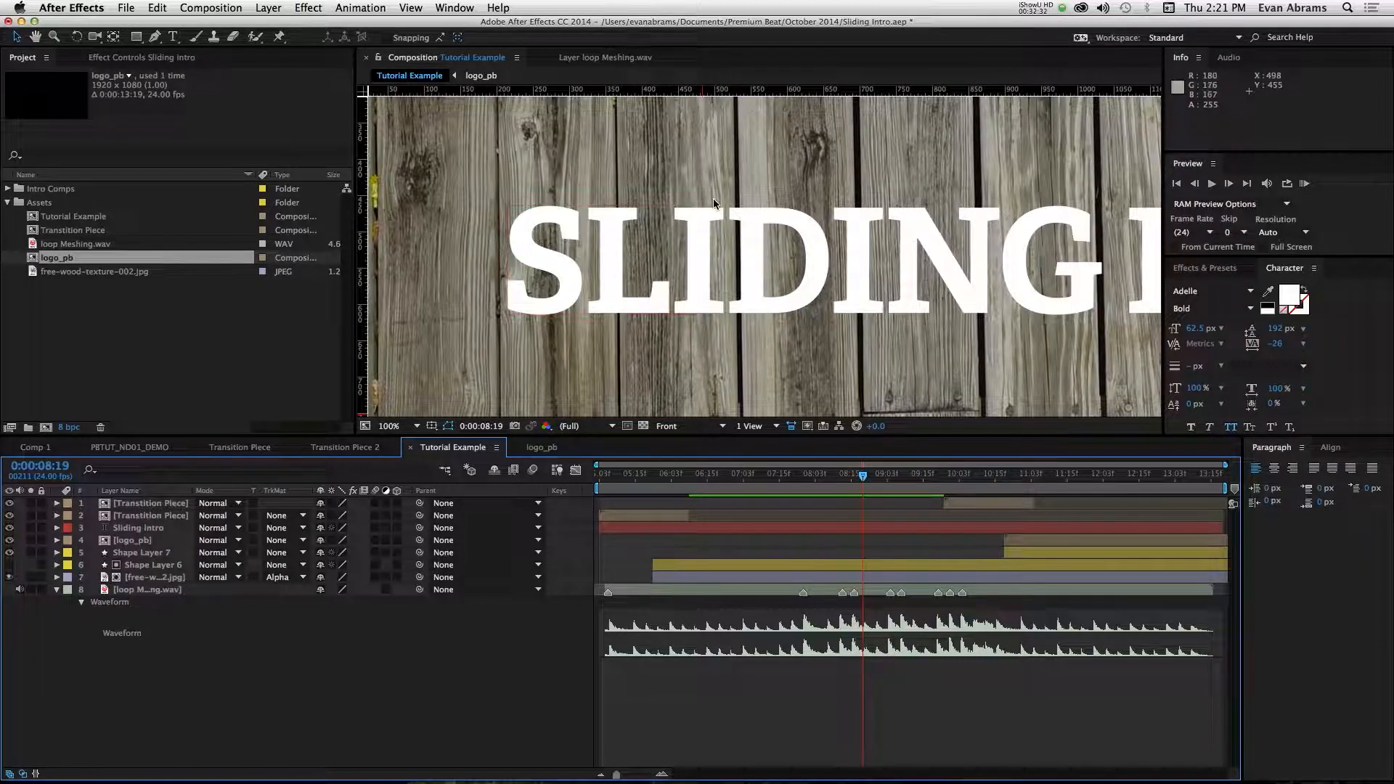
{"action": "left_click_drag", "start_coordinate": [900, 231], "coordinate": [690, 195]}
{"action": "scroll", "coordinate": [690, 195], "scroll_direction": "down", "scroll_amount": 2}
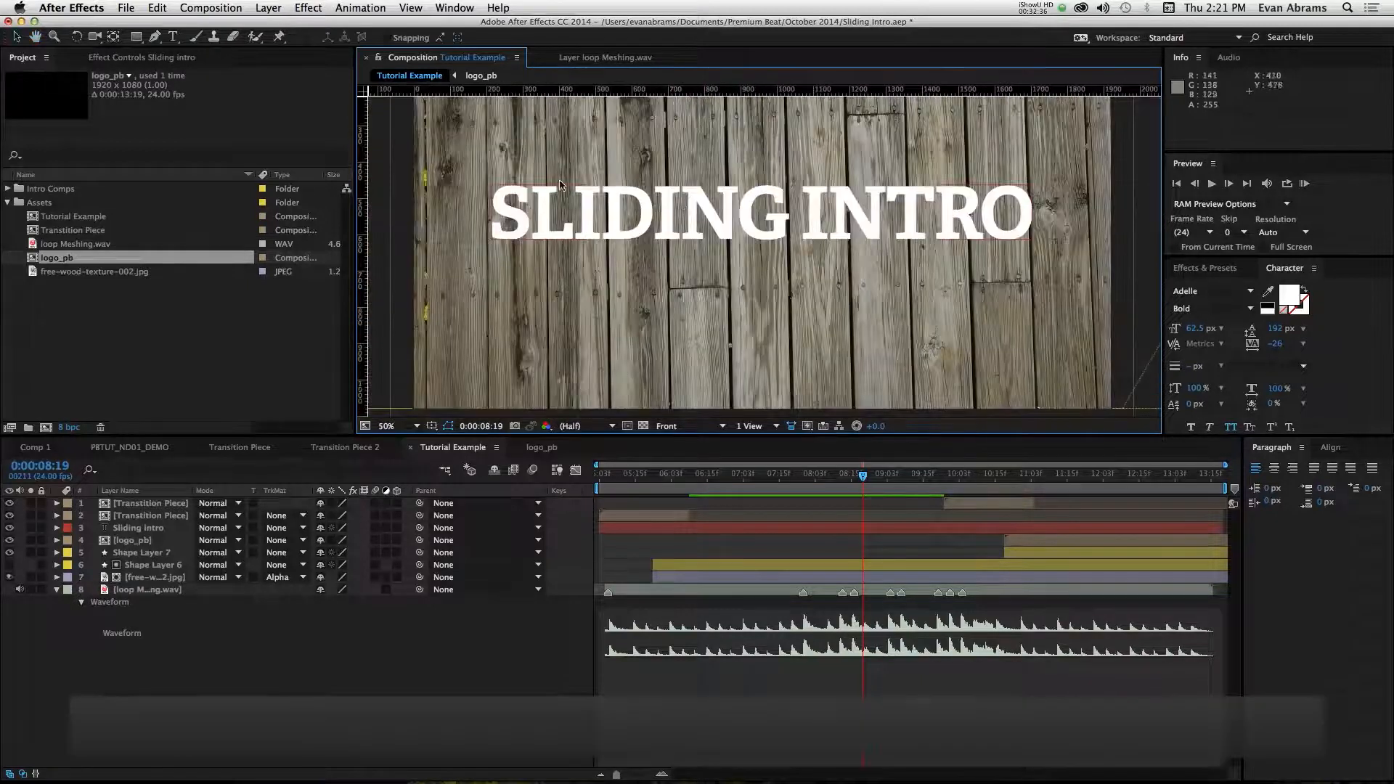
{"action": "scroll", "coordinate": [536, 185], "scroll_direction": "up", "scroll_amount": 2}
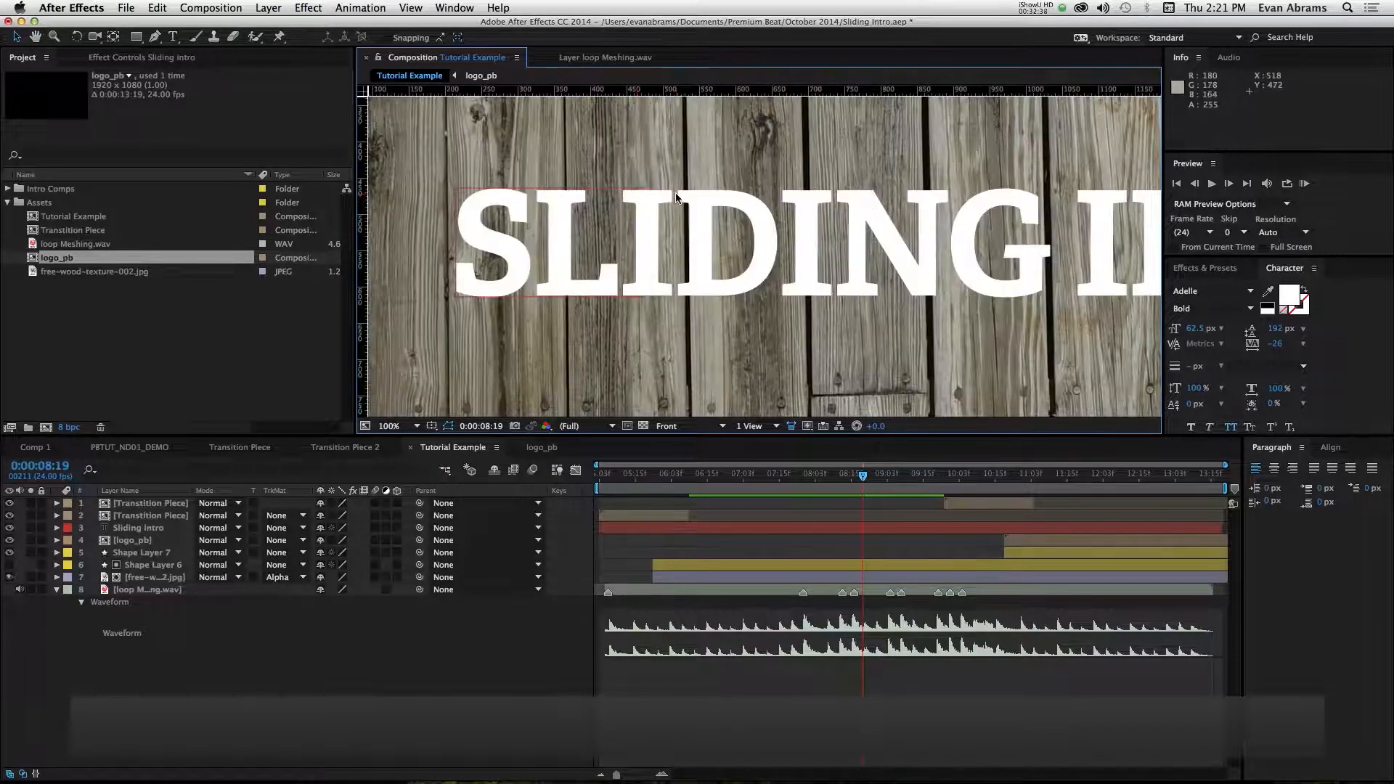
{"action": "left_click_drag", "start_coordinate": [952, 283], "coordinate": [466, 297]}
{"action": "left_click_drag", "start_coordinate": [602, 293], "coordinate": [838, 297]}
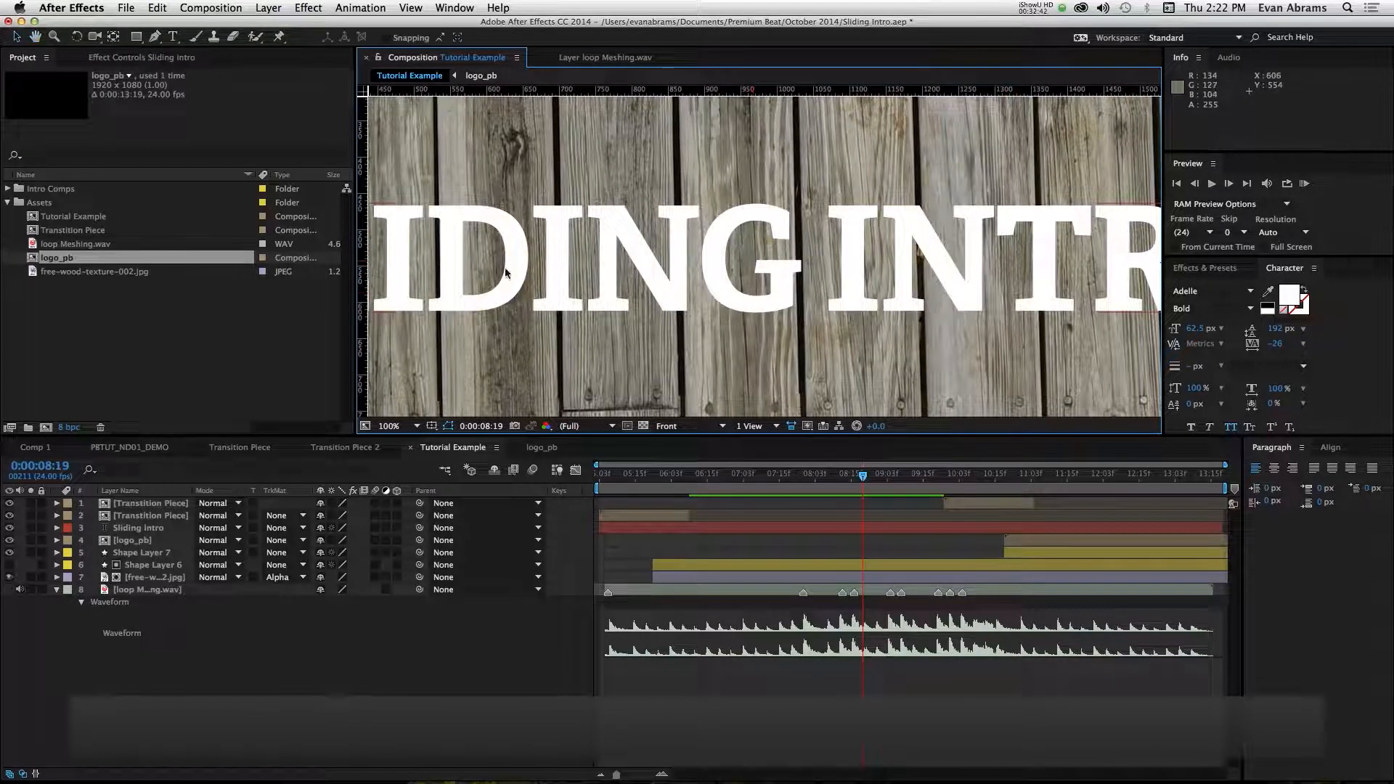
{"action": "left_click_drag", "start_coordinate": [1089, 270], "coordinate": [719, 261]}
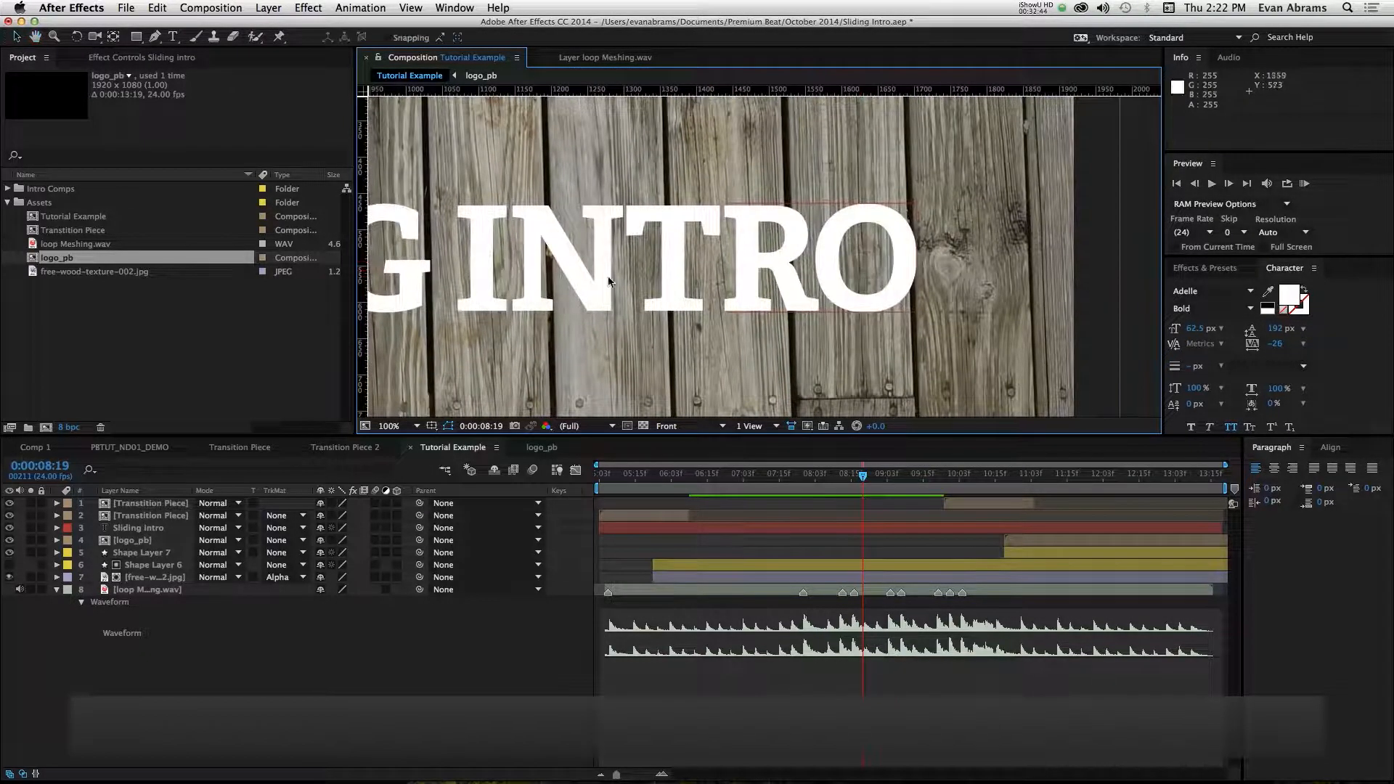
{"action": "left_click_drag", "start_coordinate": [450, 283], "coordinate": [987, 280]}
{"action": "scroll", "coordinate": [619, 224], "scroll_direction": "down", "scroll_amount": 2}
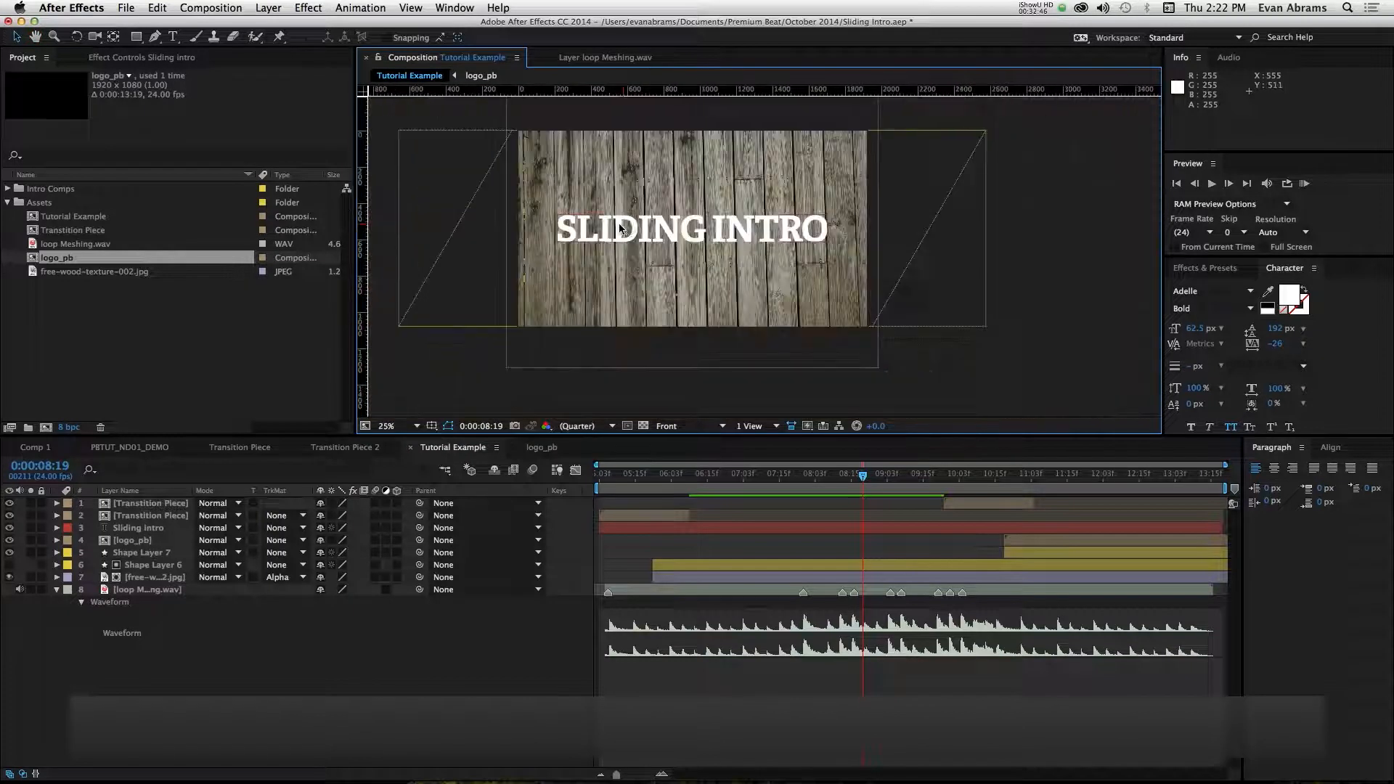
{"action": "scroll", "coordinate": [665, 233], "scroll_direction": "up", "scroll_amount": 2}
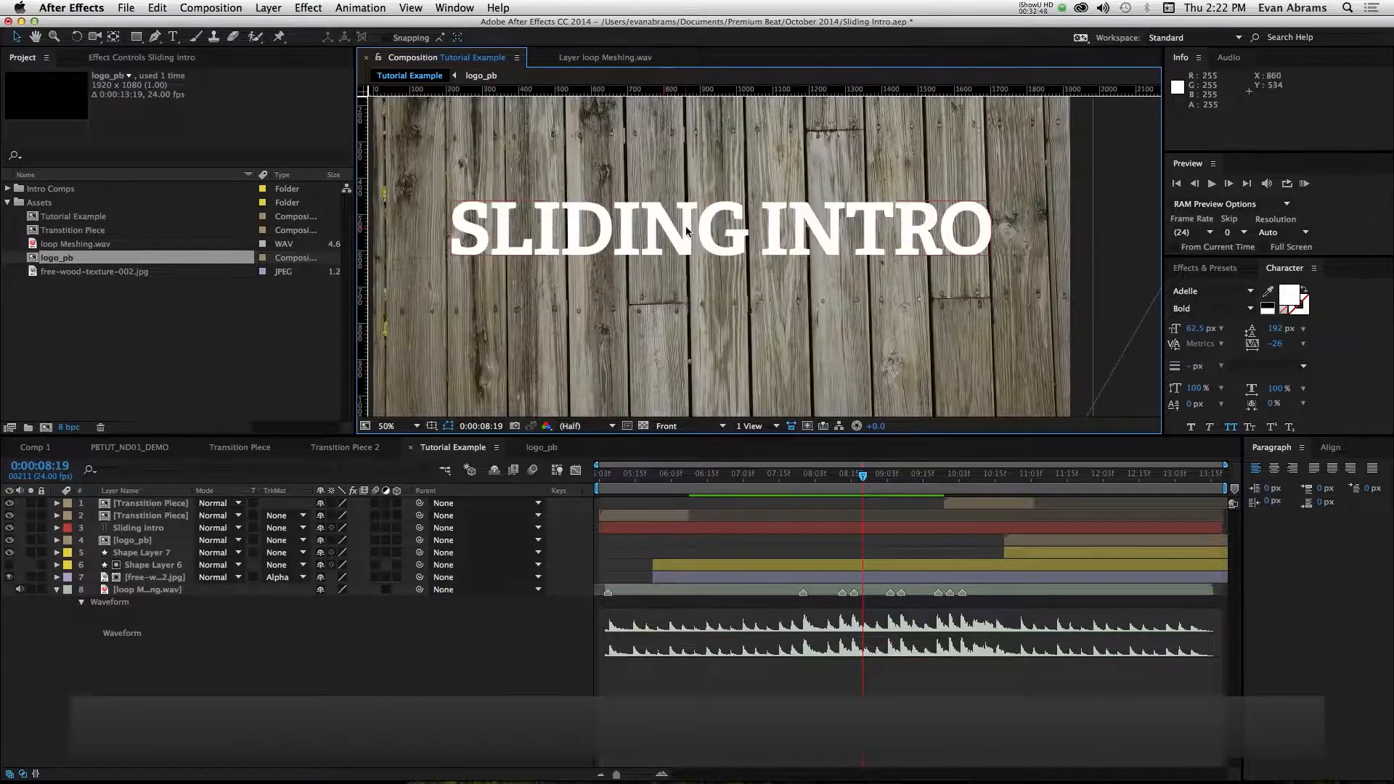
Solo the Sliding intro text layer so the title is isolated from the other layers.
{"action": "left_click", "coordinate": [687, 231]}
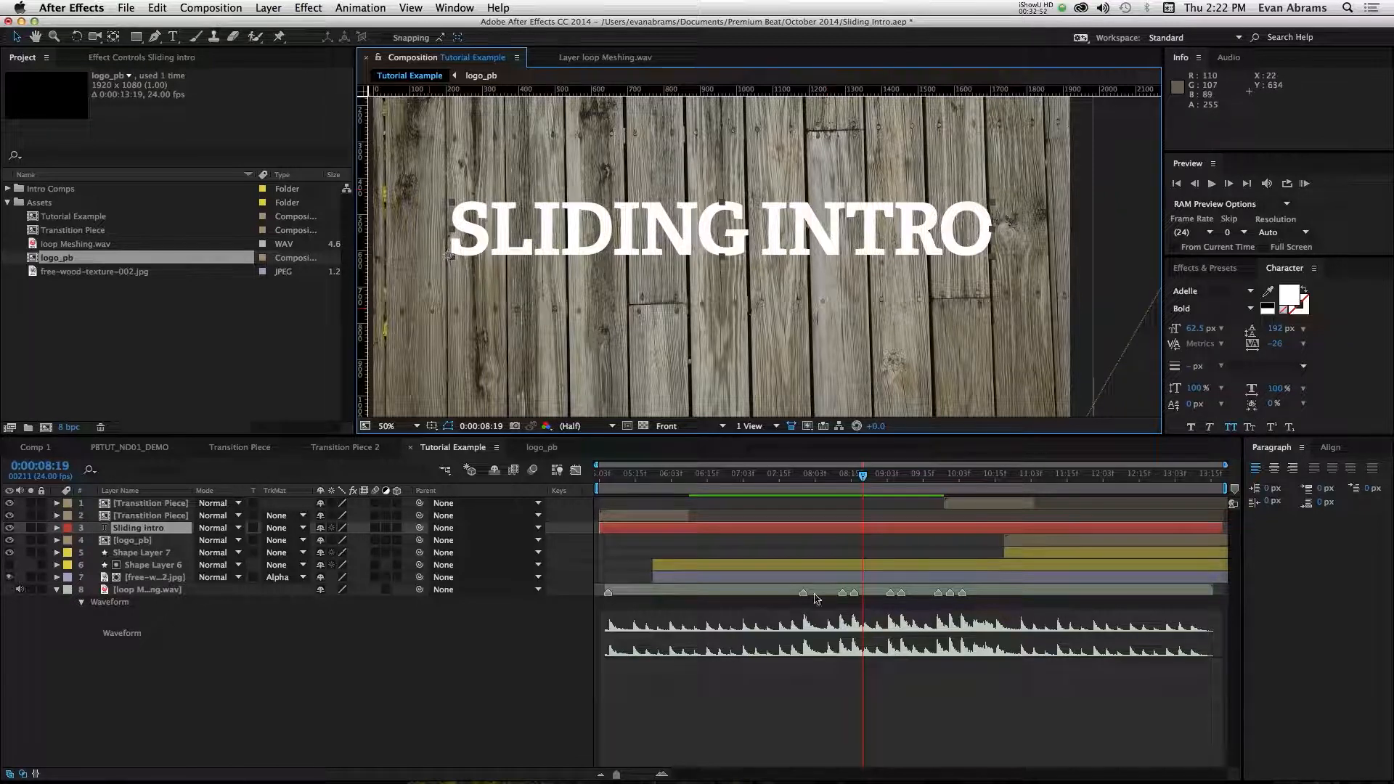
{"action": "left_click", "coordinate": [30, 528]}
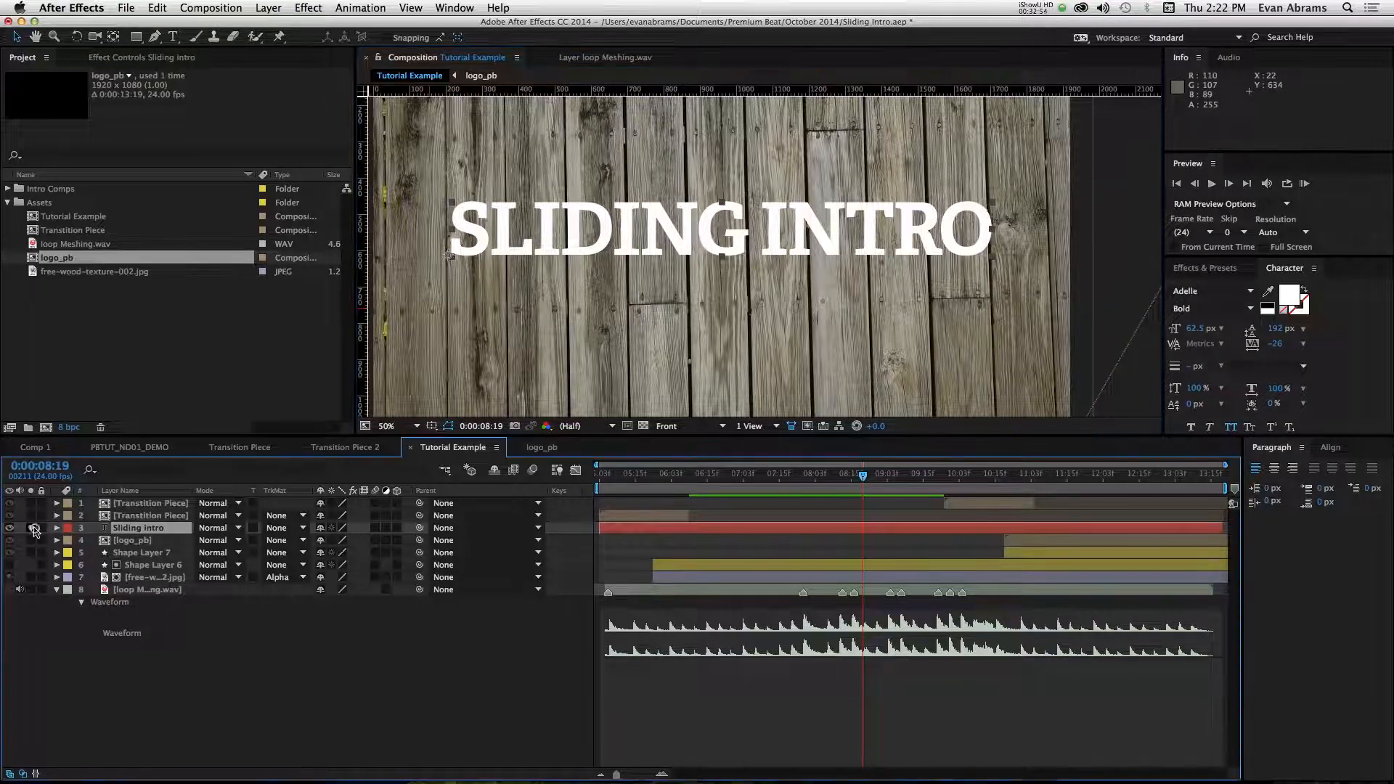
{"action": "scroll", "coordinate": [664, 214], "scroll_direction": "down", "scroll_amount": 2}
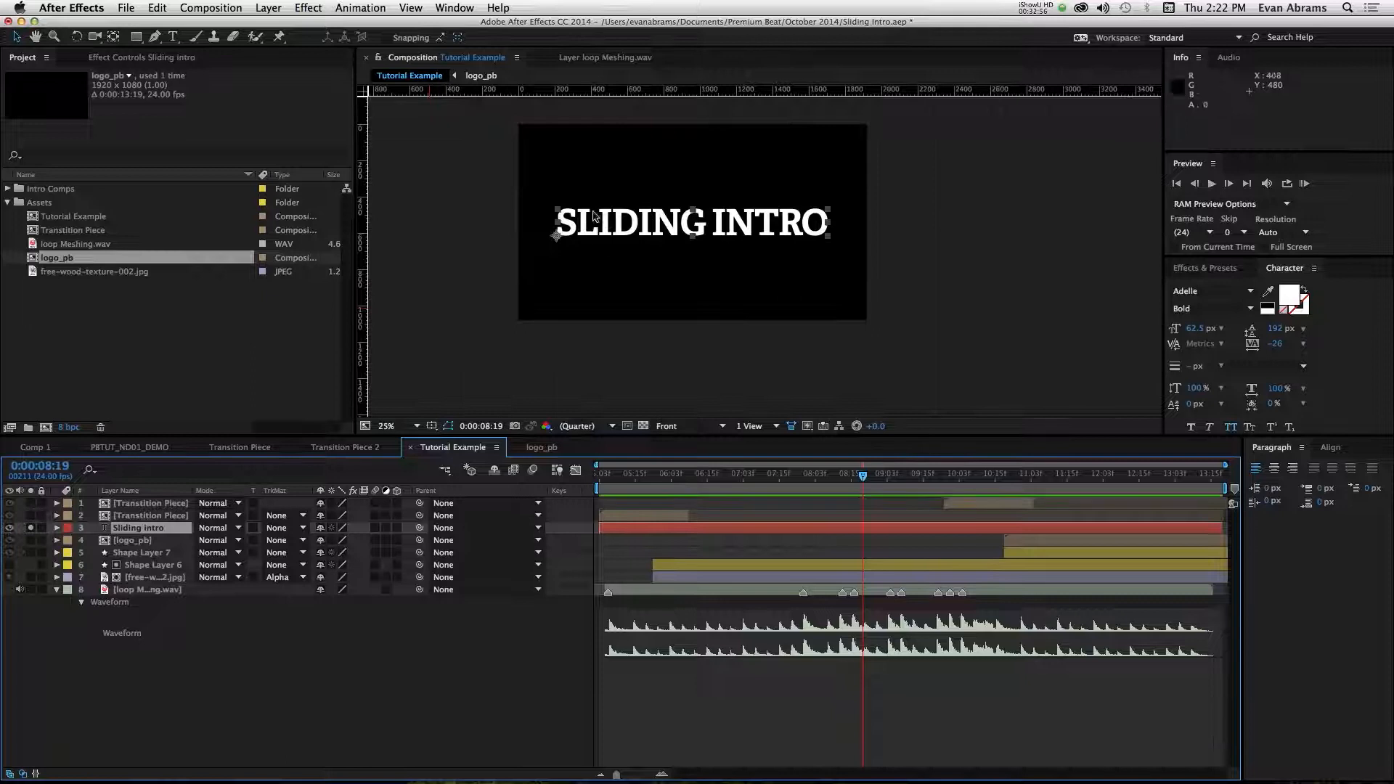
{"action": "scroll", "coordinate": [601, 215], "scroll_direction": "up", "scroll_amount": 2}
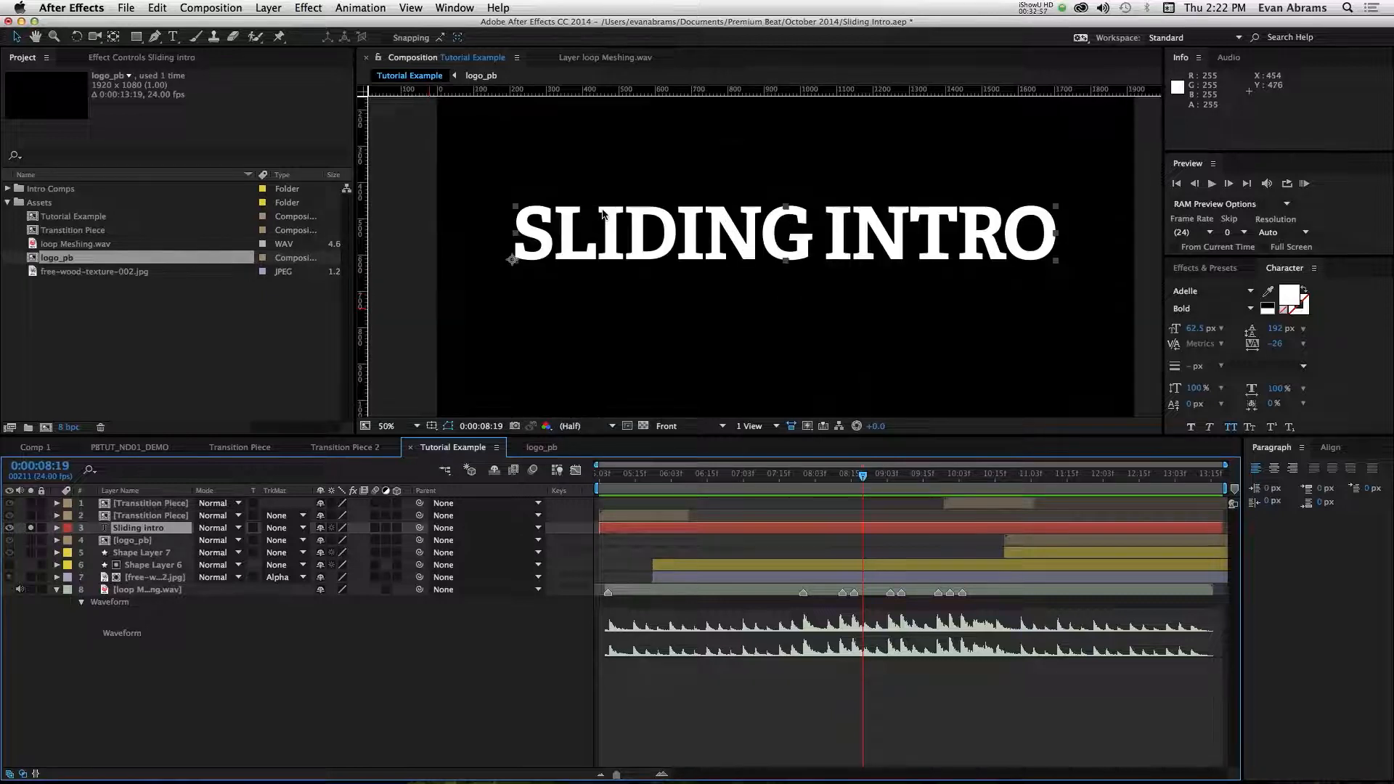
Draw a new rectangle shape that covers the letter D of SLIDING in the title.
{"action": "left_click", "coordinate": [528, 714]}
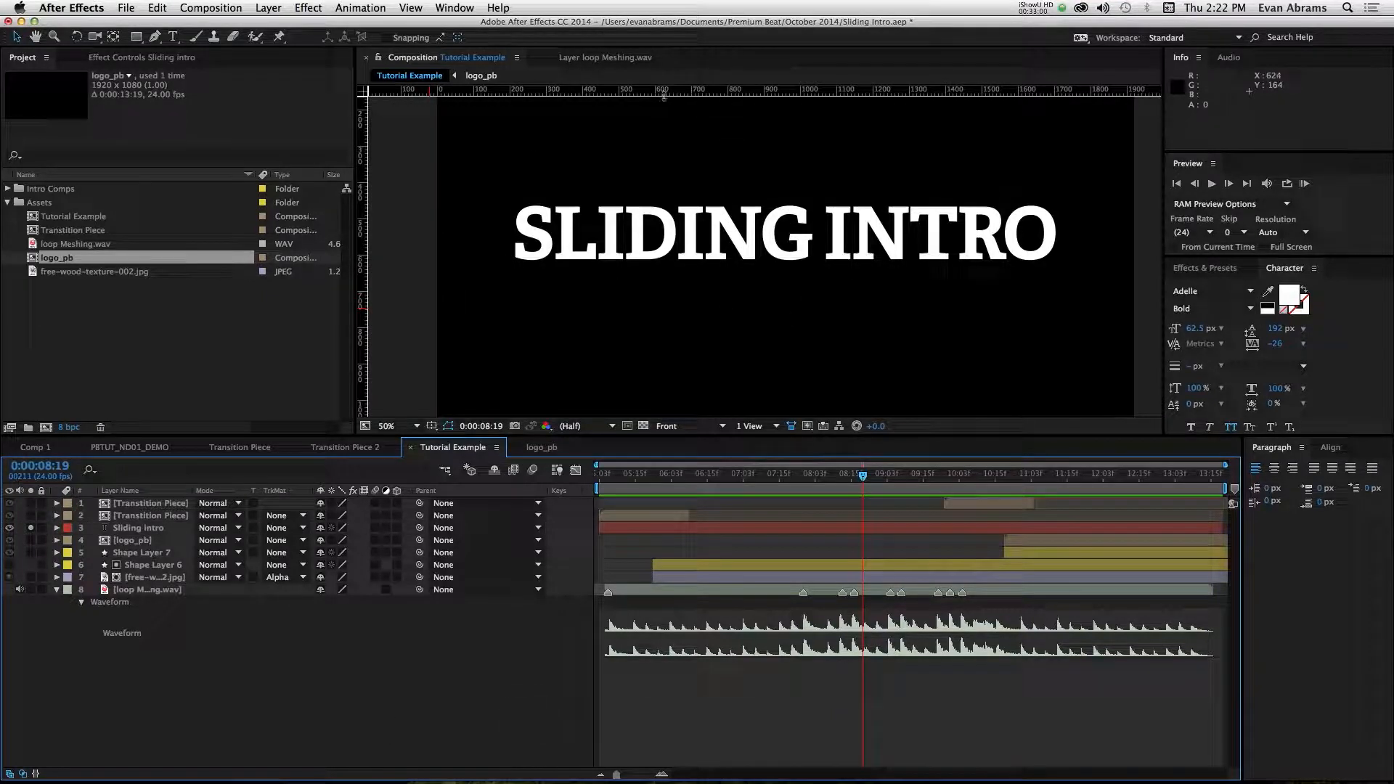
{"action": "left_click", "coordinate": [137, 38]}
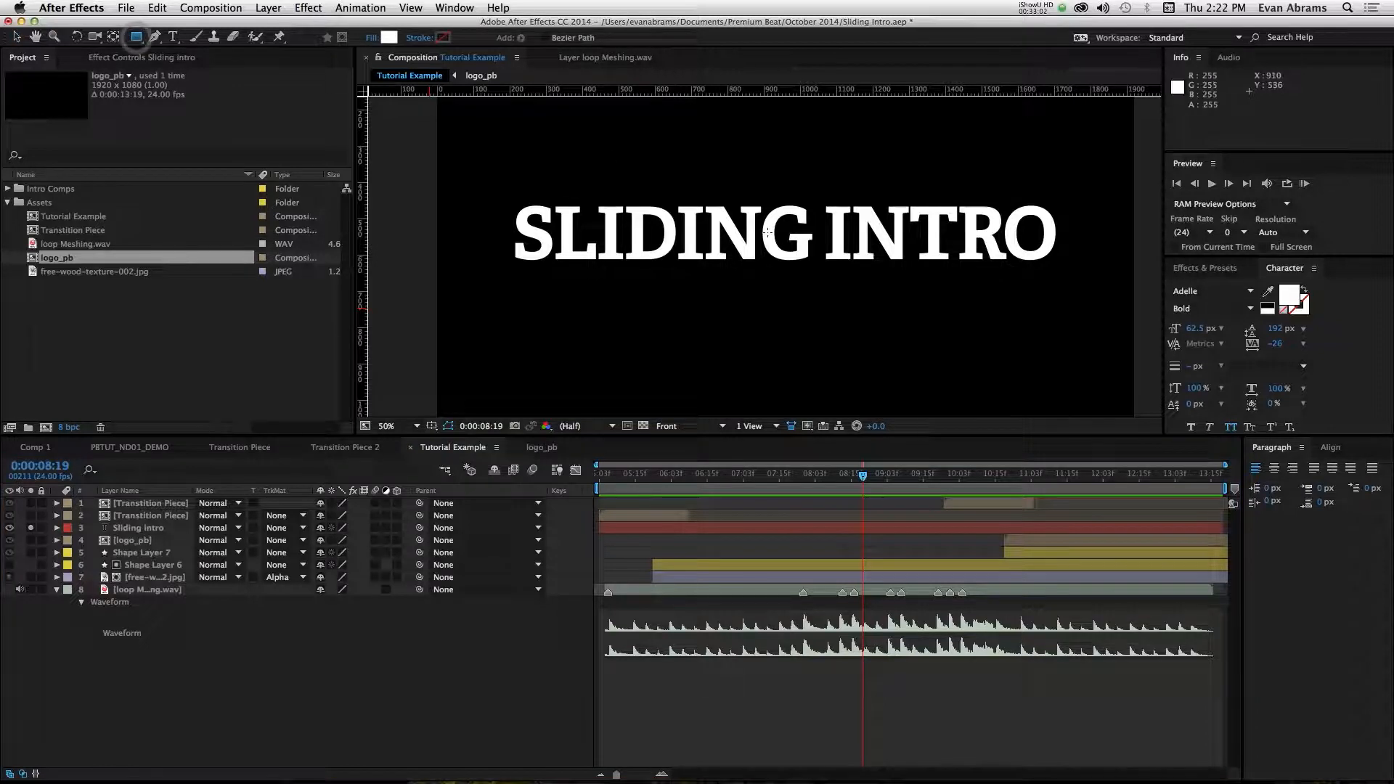
{"action": "scroll", "coordinate": [630, 206], "scroll_direction": "up", "scroll_amount": 2}
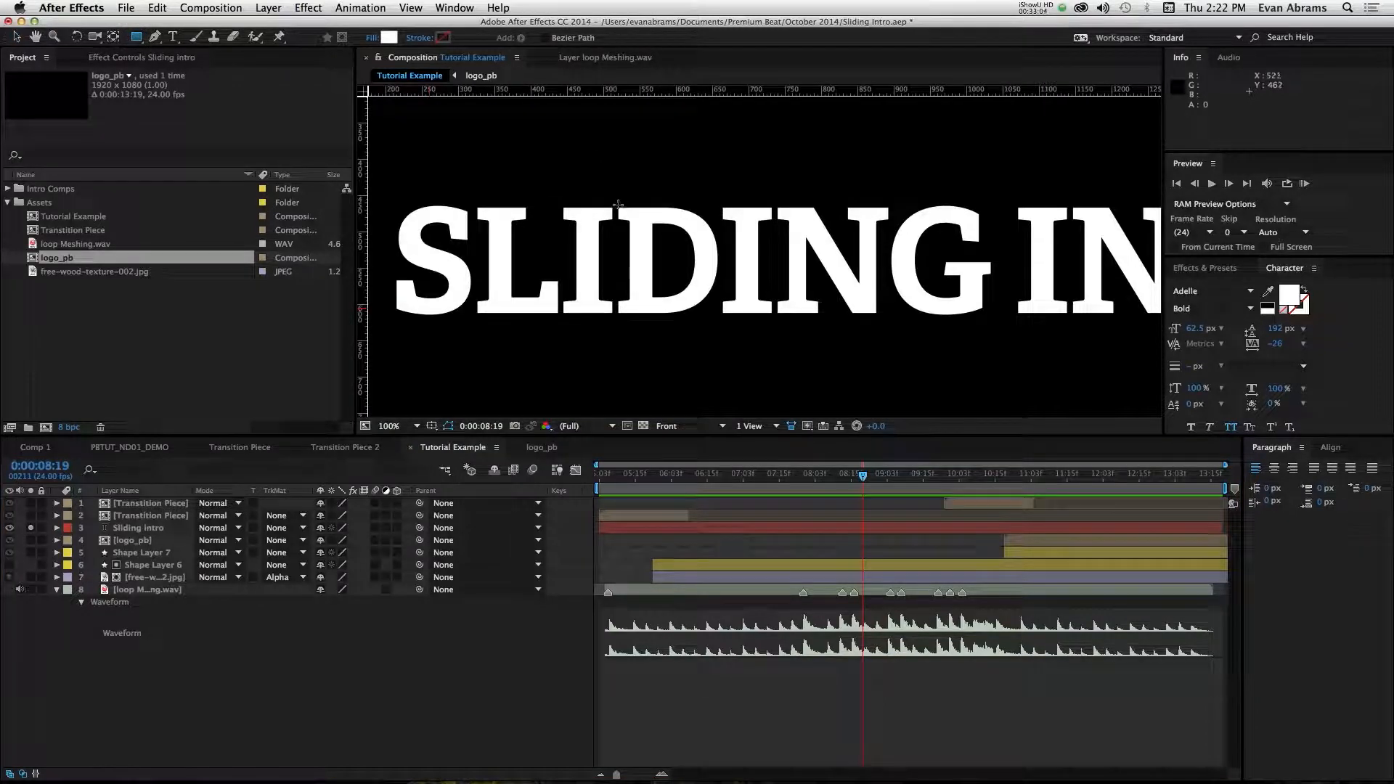
{"action": "mouse_move", "coordinate": [614, 205]}
{"action": "left_mouse_down"}
{"action": "mouse_move", "coordinate": [639, 279]}
{"action": "mouse_move", "coordinate": [703, 325]}
{"action": "mouse_move", "coordinate": [719, 316]}
{"action": "left_mouse_up"}
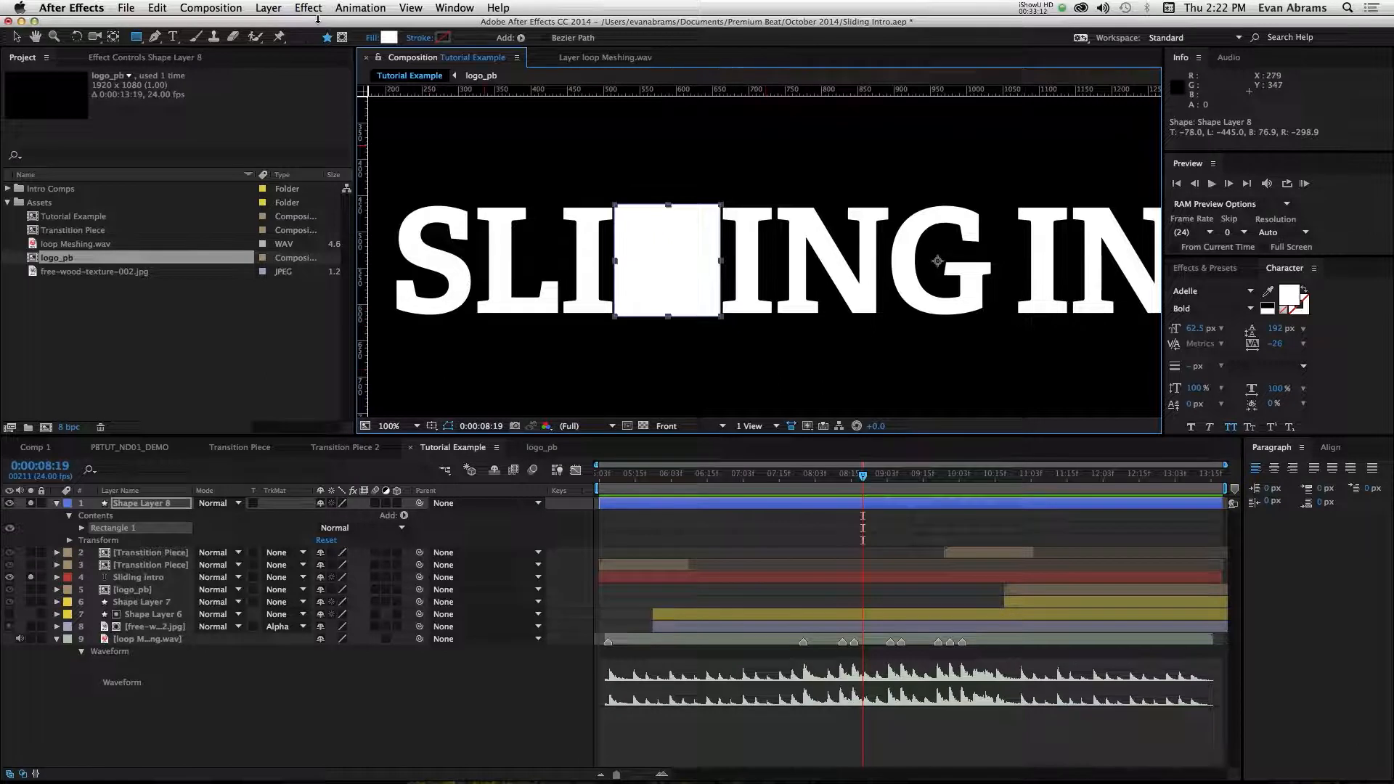
Fill the rectangle with red and place its shape layer directly below the Sliding intro text layer.
{"action": "left_click", "coordinate": [390, 38]}
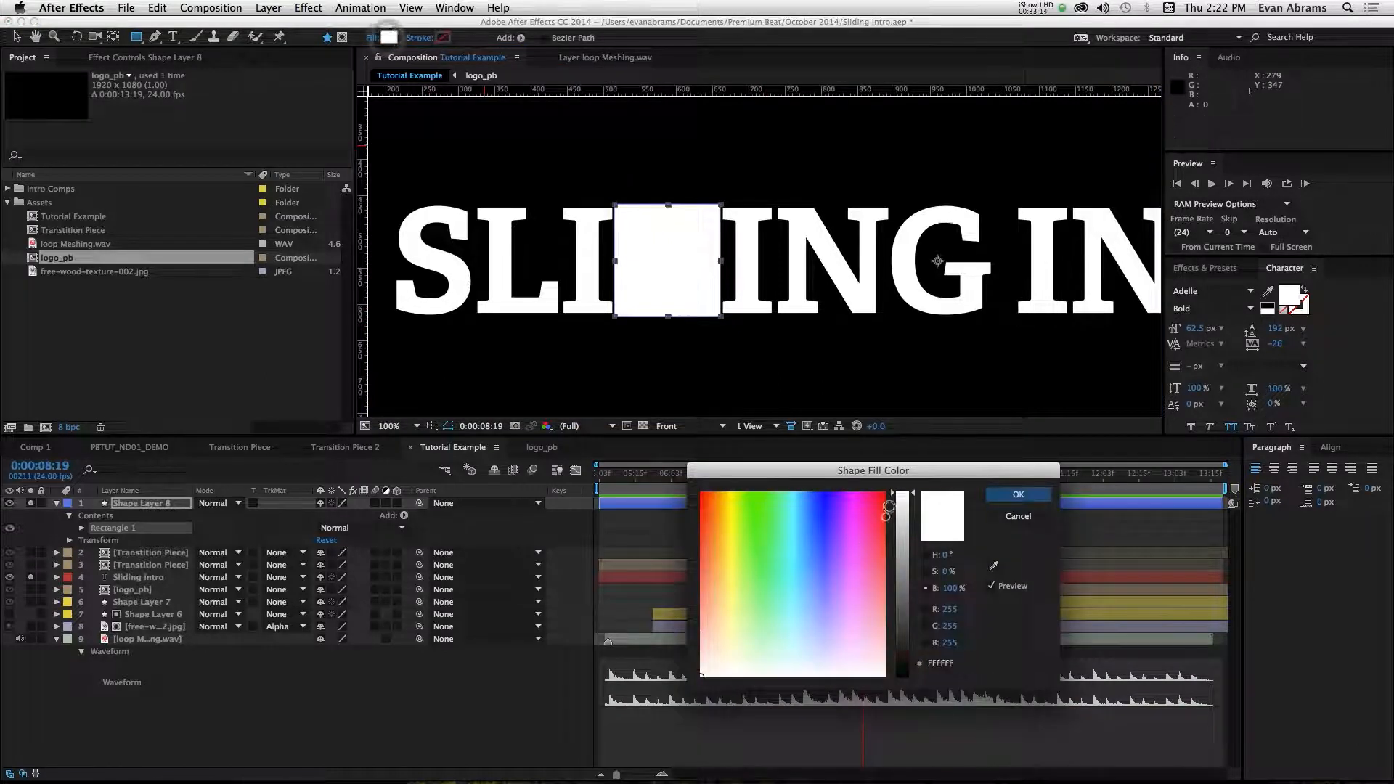
{"action": "left_click", "coordinate": [884, 494]}
{"action": "left_click", "coordinate": [1018, 494]}
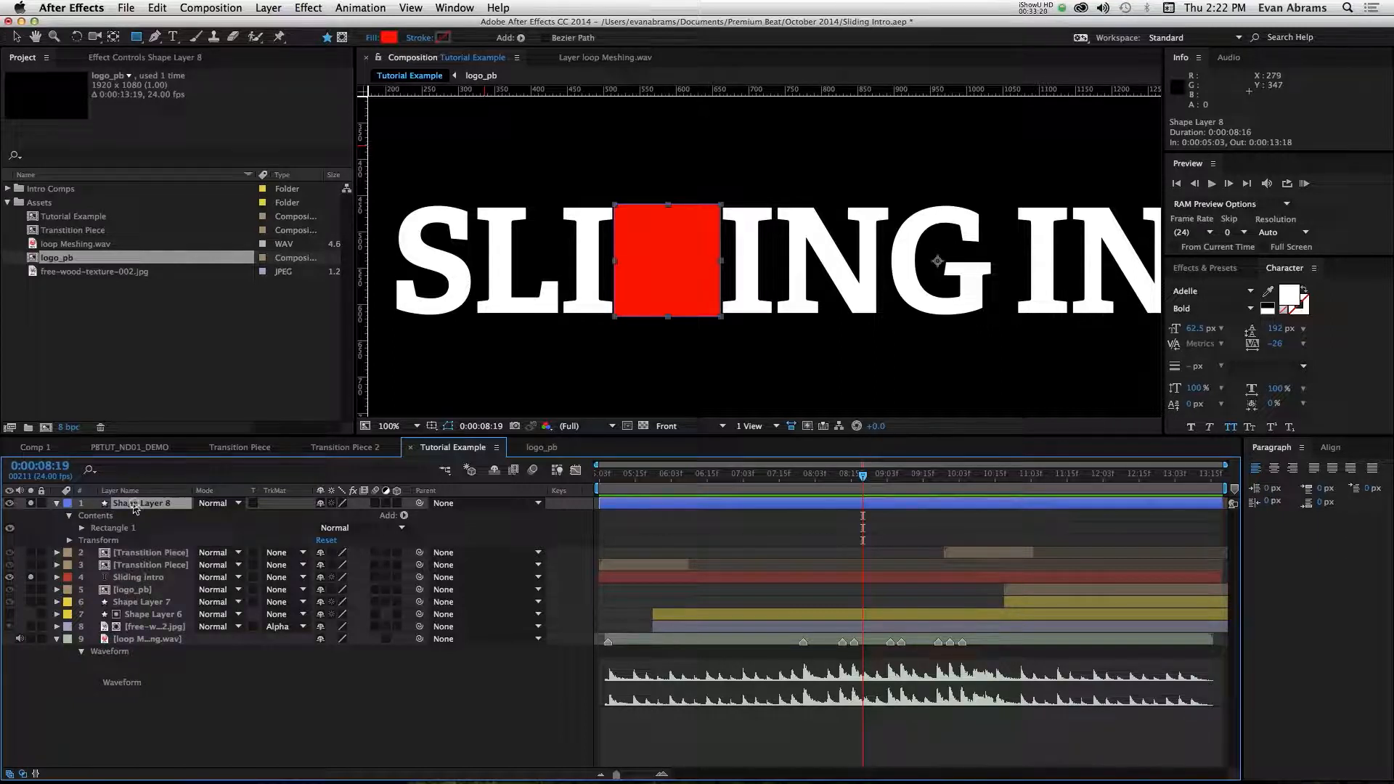
{"action": "left_click_drag", "start_coordinate": [159, 508], "coordinate": [156, 587]}
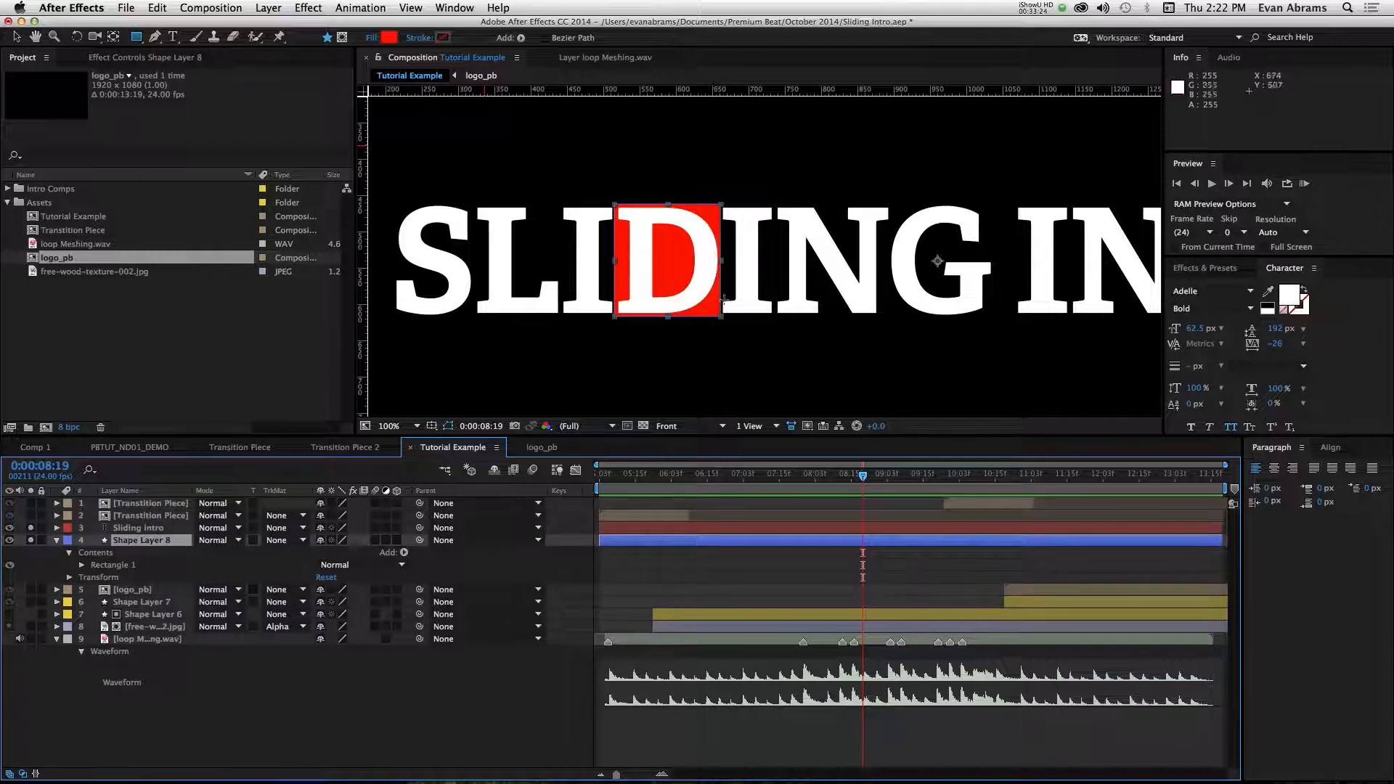
Unlink the rectangle path's size proportions and narrow its width to about 141.1 to fit the letter D.
{"action": "scroll", "coordinate": [699, 260], "scroll_direction": "up", "scroll_amount": 1}
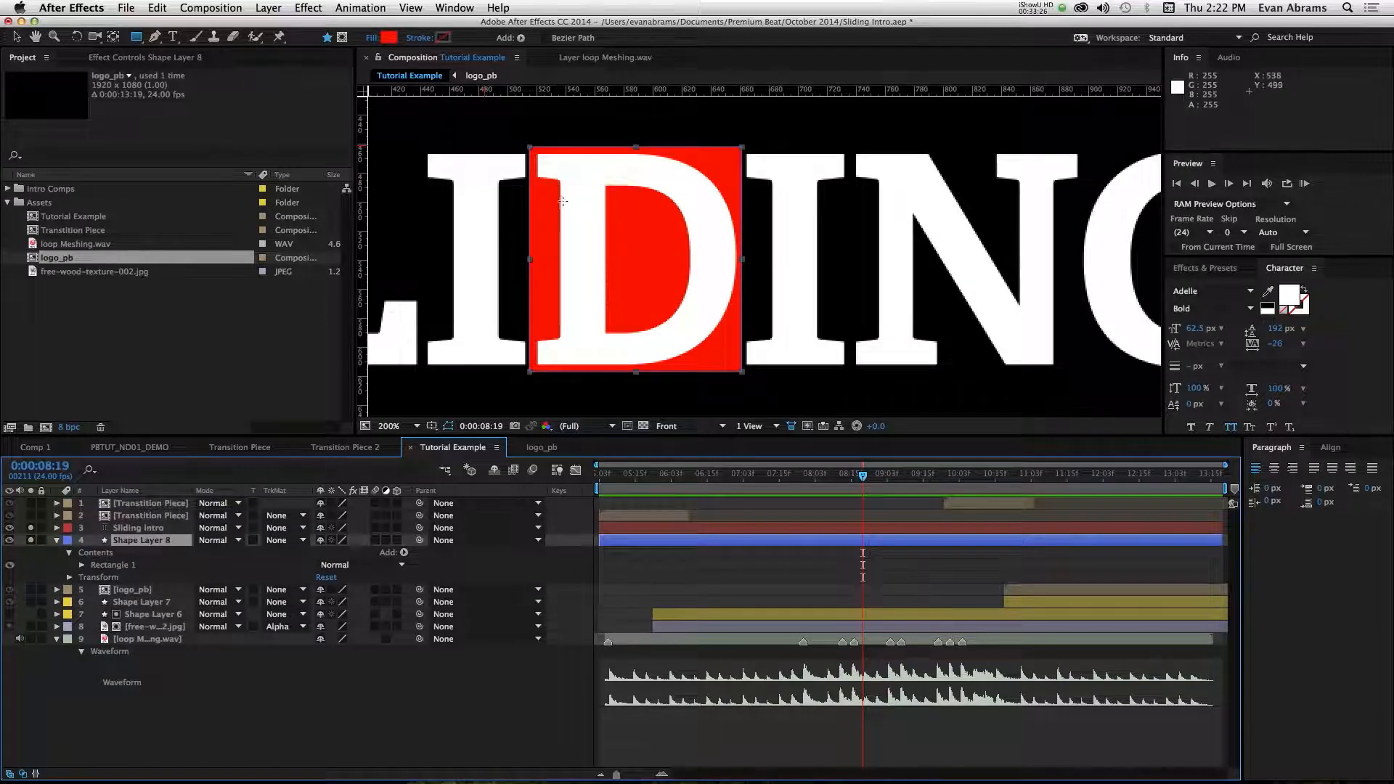
{"action": "left_click", "coordinate": [81, 565]}
{"action": "left_click", "coordinate": [93, 577]}
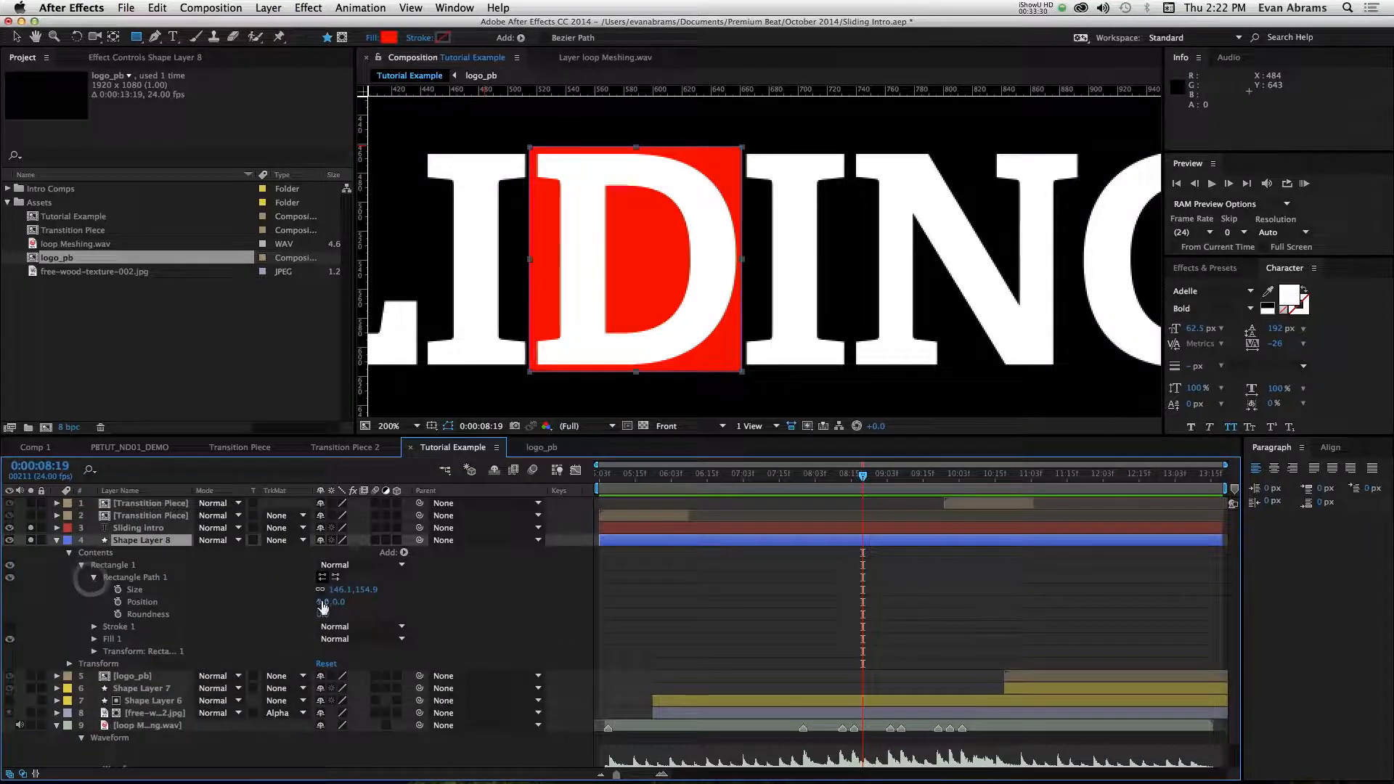
{"action": "left_click_drag", "start_coordinate": [340, 591], "coordinate": [365, 590]}
{"action": "key", "text": "super+z"}
{"action": "key", "text": "super+z"}
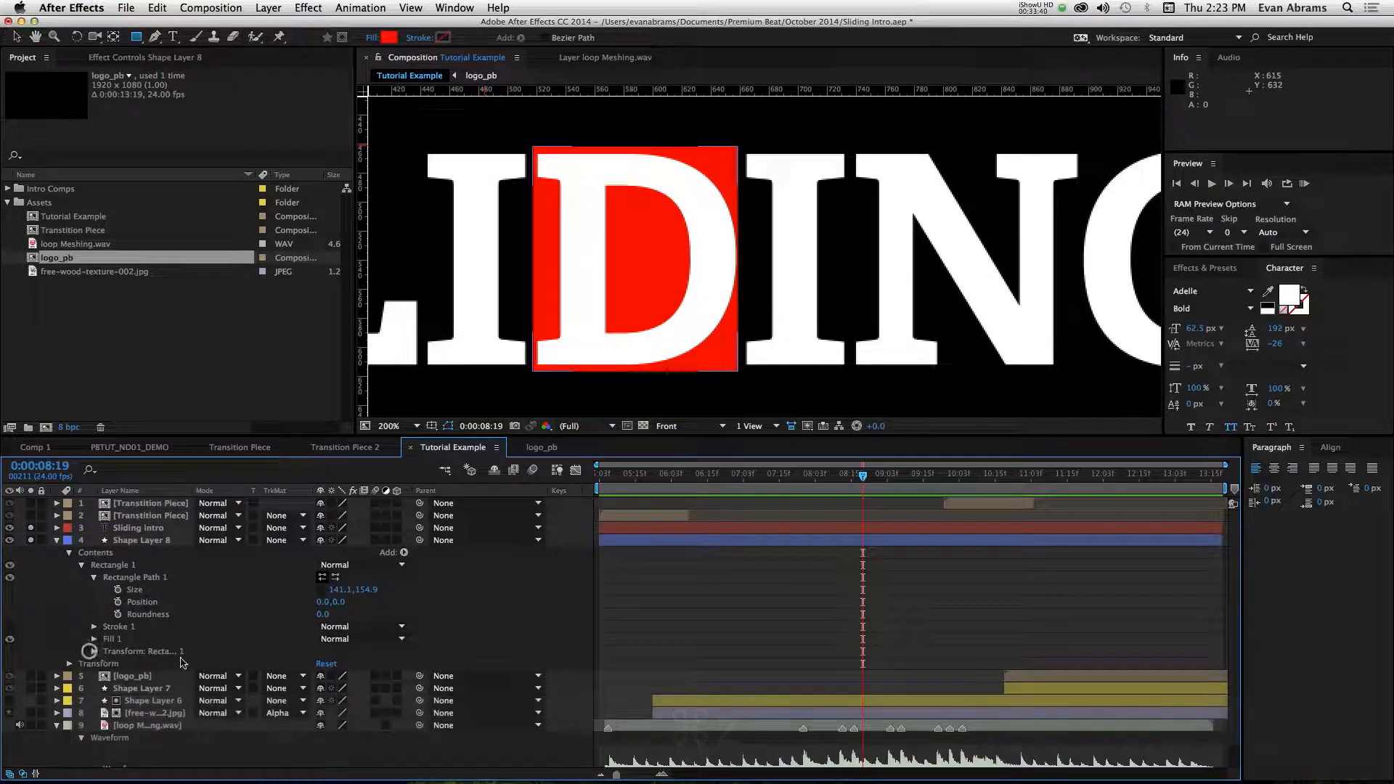
Centre the rectangle behind the letter D by setting its transform position to about -370.5, 0.
{"action": "left_click", "coordinate": [94, 651]}
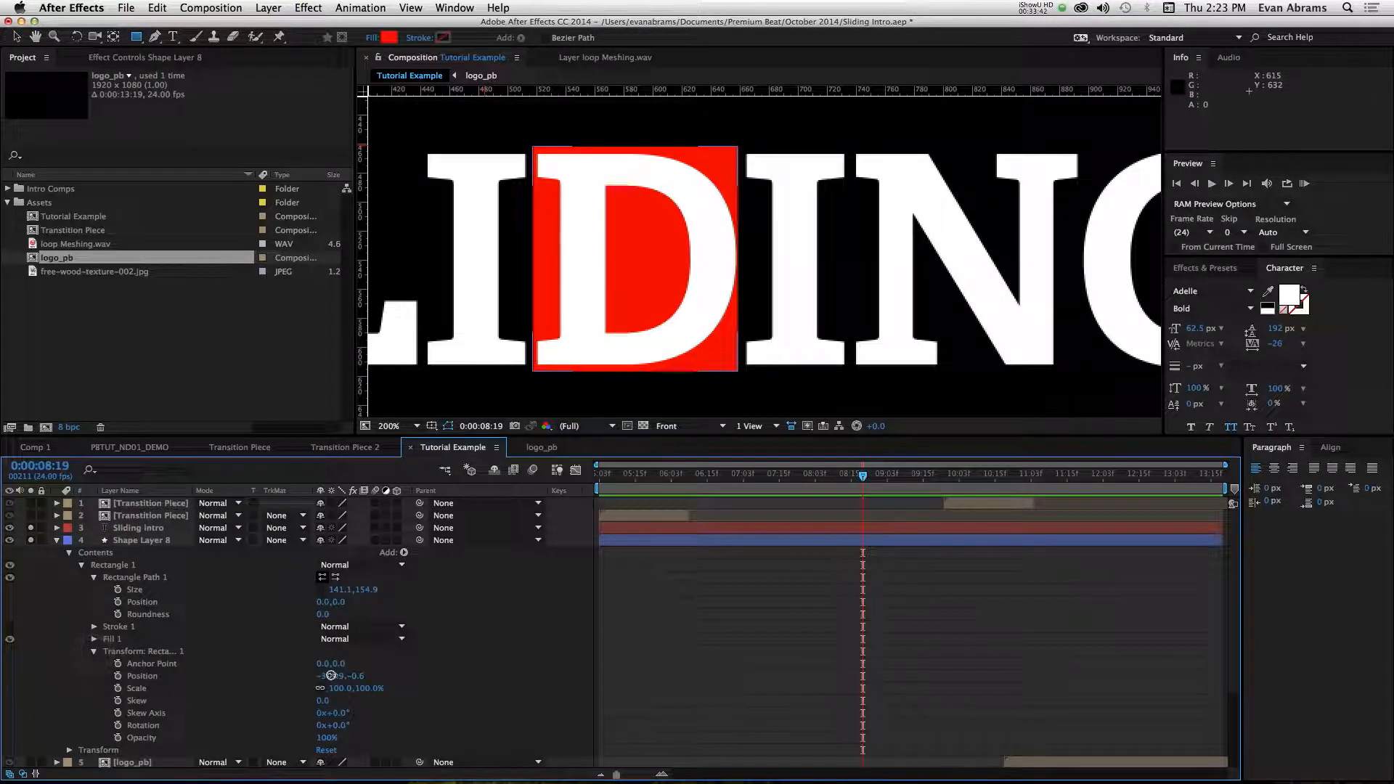
{"action": "left_click_drag", "start_coordinate": [332, 676], "coordinate": [337, 679]}
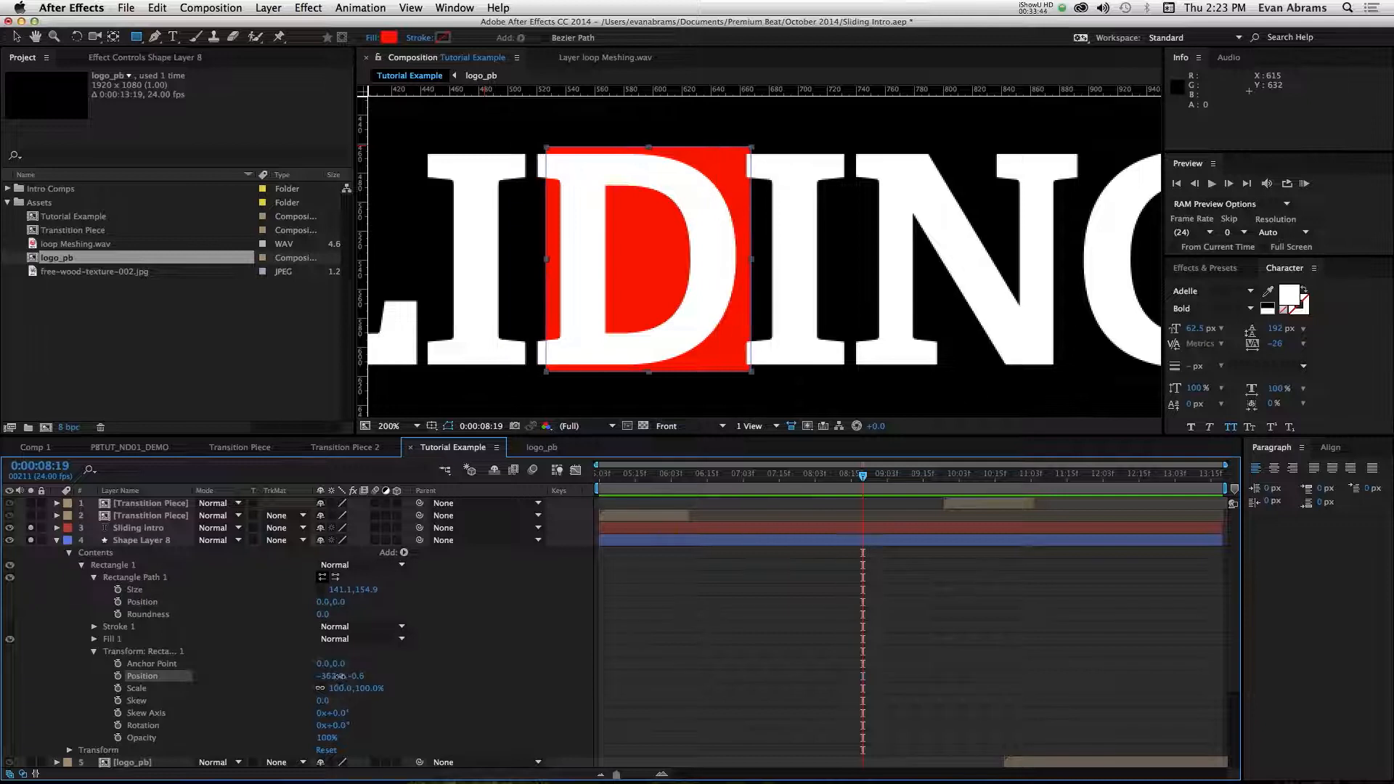
{"action": "left_click", "coordinate": [363, 678]}
{"action": "type", "text": "0"}
{"action": "key", "text": "Return"}
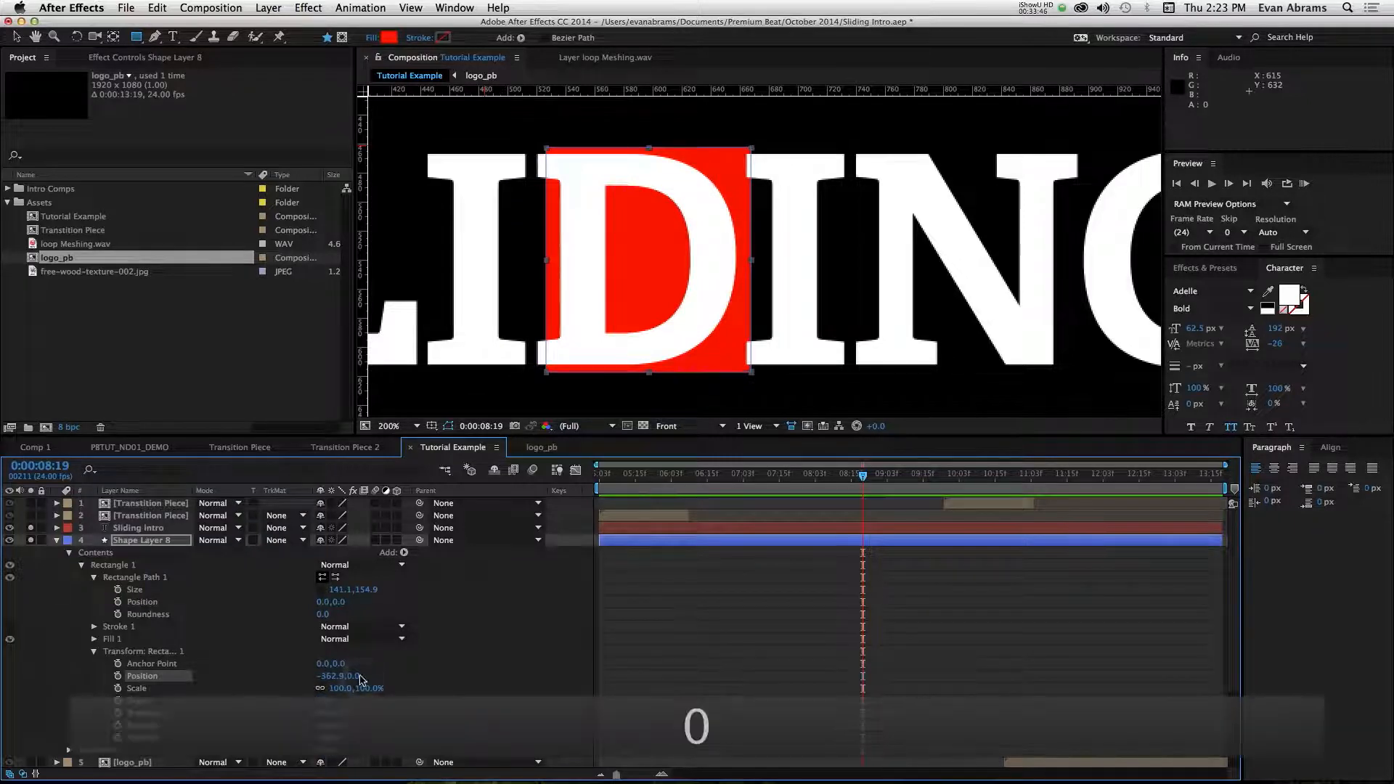
{"action": "left_click_drag", "start_coordinate": [337, 675], "coordinate": [328, 676]}
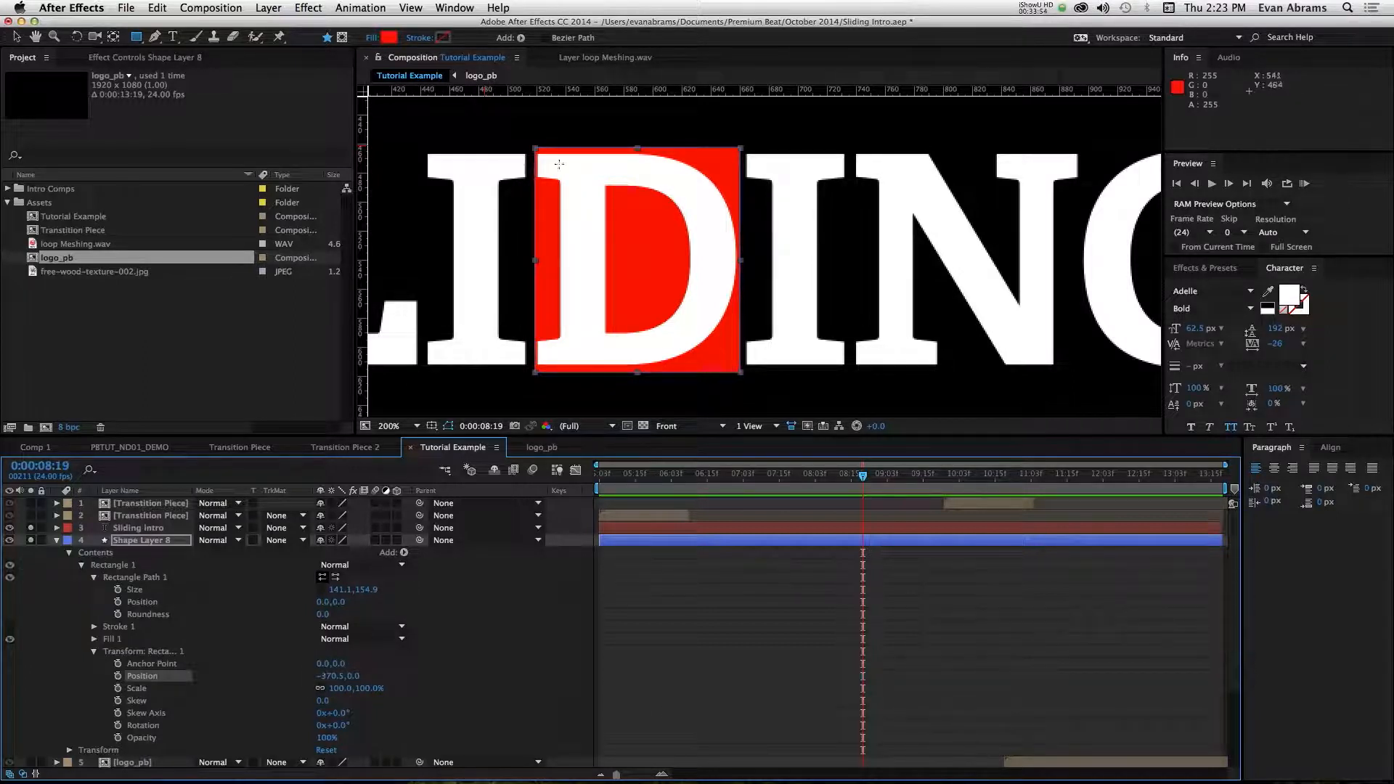
{"action": "key", "text": "v"}
{"action": "left_click", "coordinate": [554, 573]}
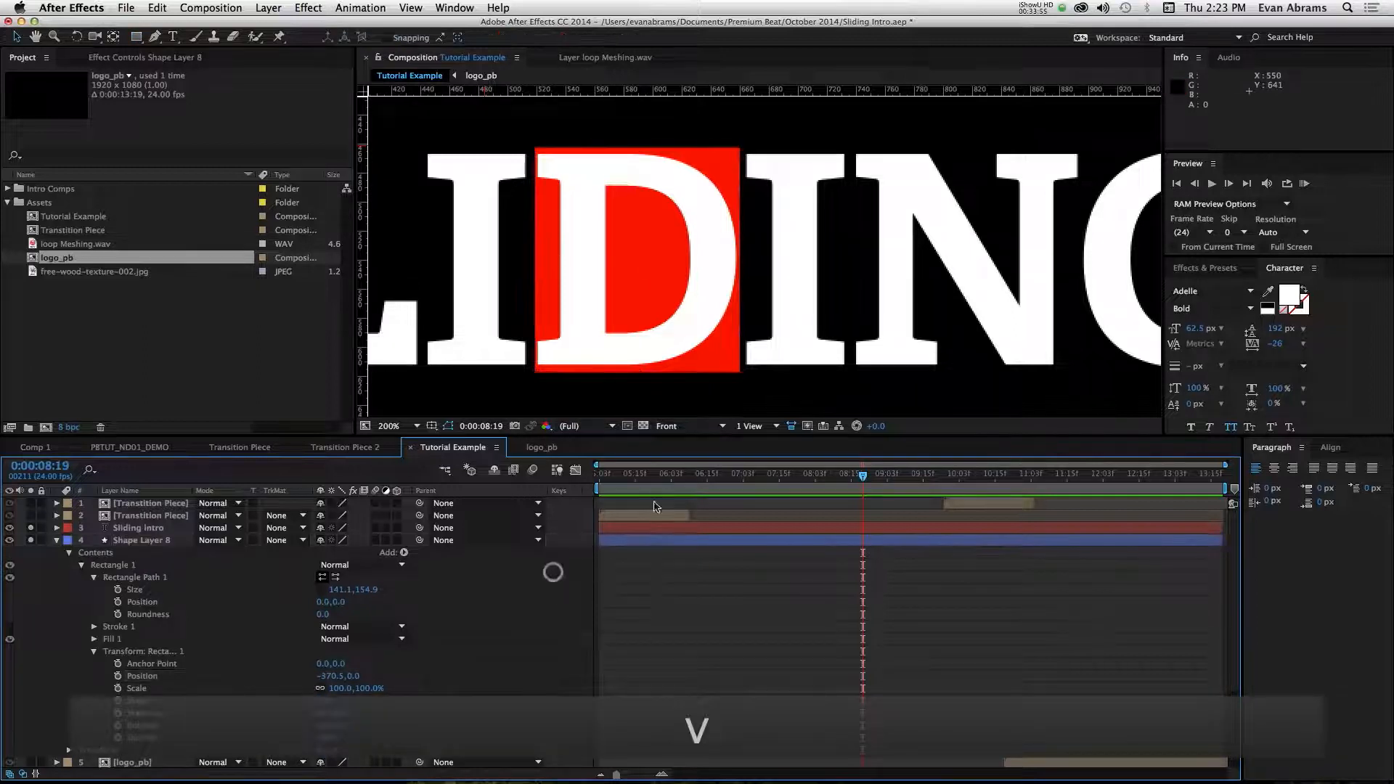
Add a polystar path to the rectangle's shape group and reveal the new path's properties.
{"action": "left_click", "coordinate": [642, 546]}
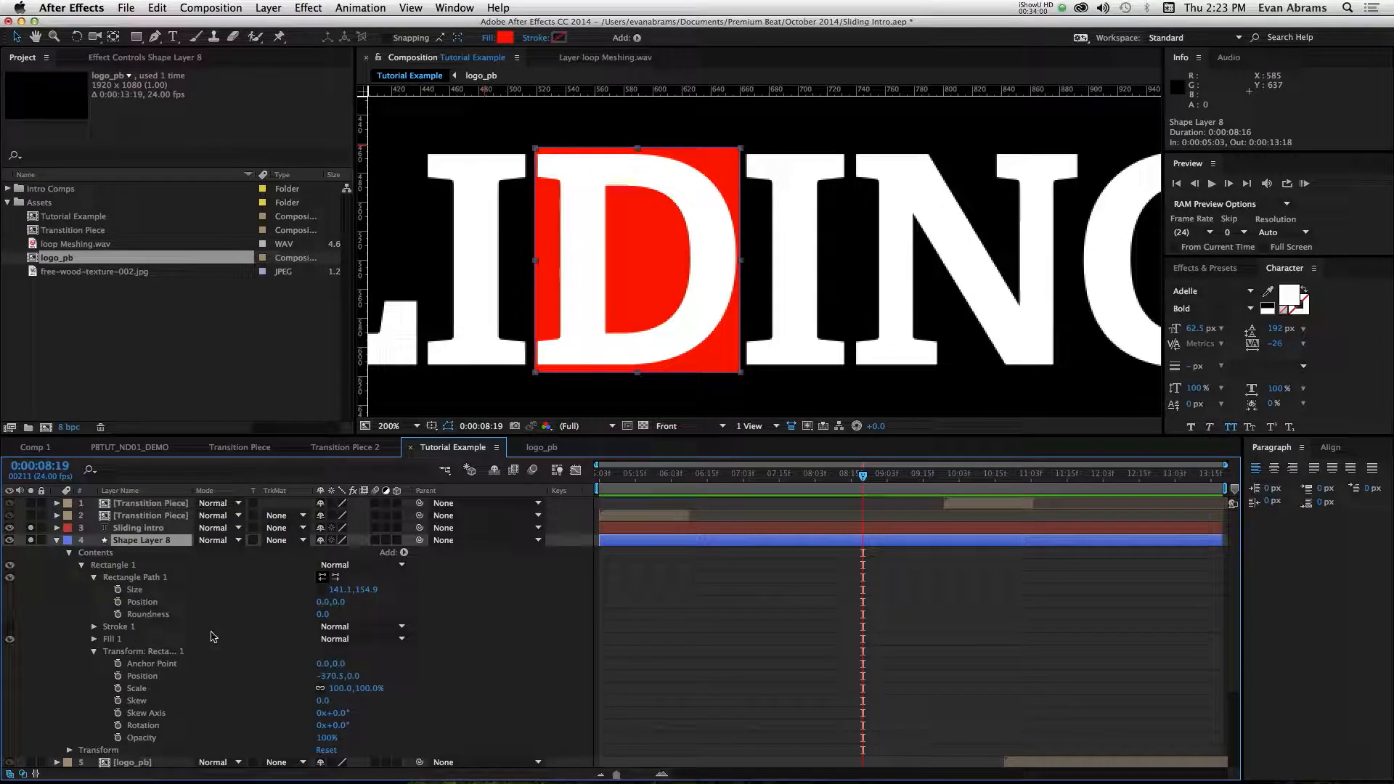
{"action": "left_click", "coordinate": [175, 581]}
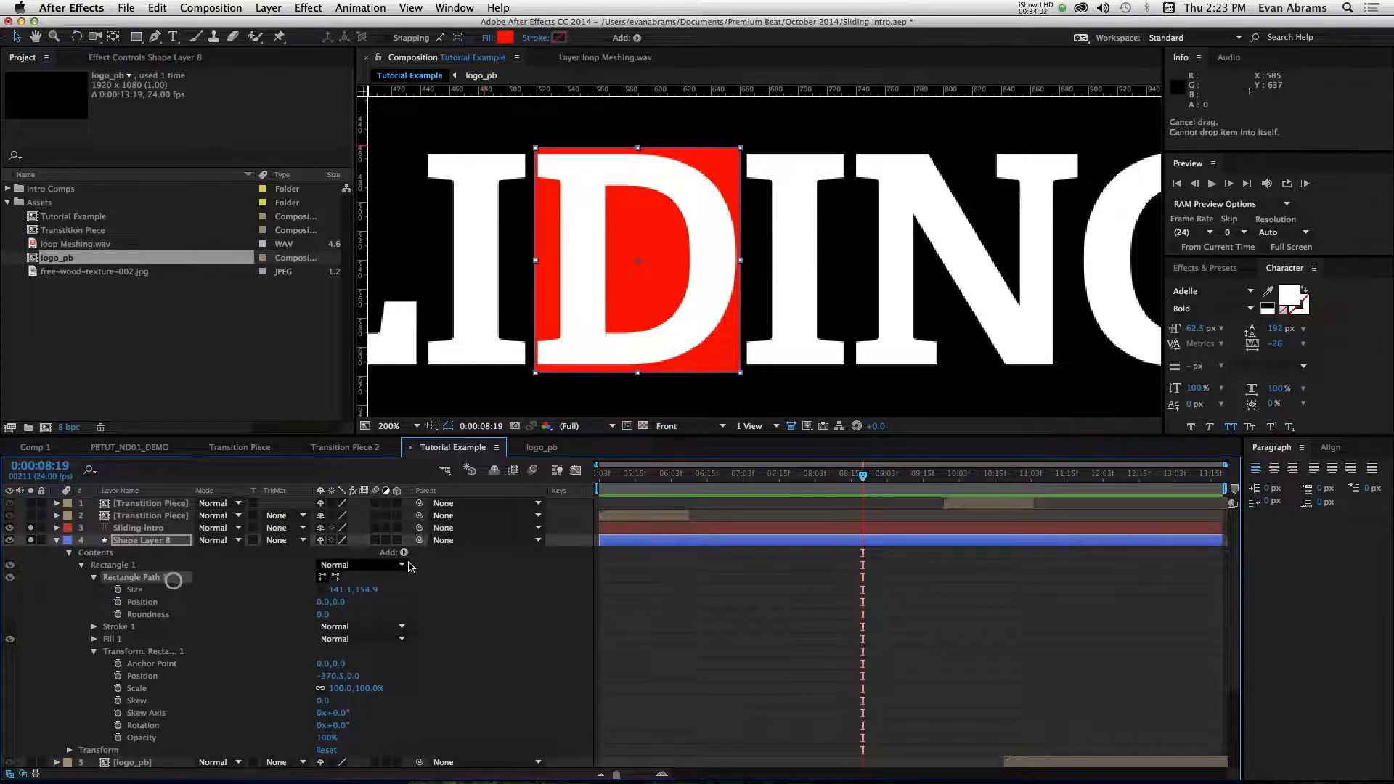
{"action": "left_click", "coordinate": [404, 552]}
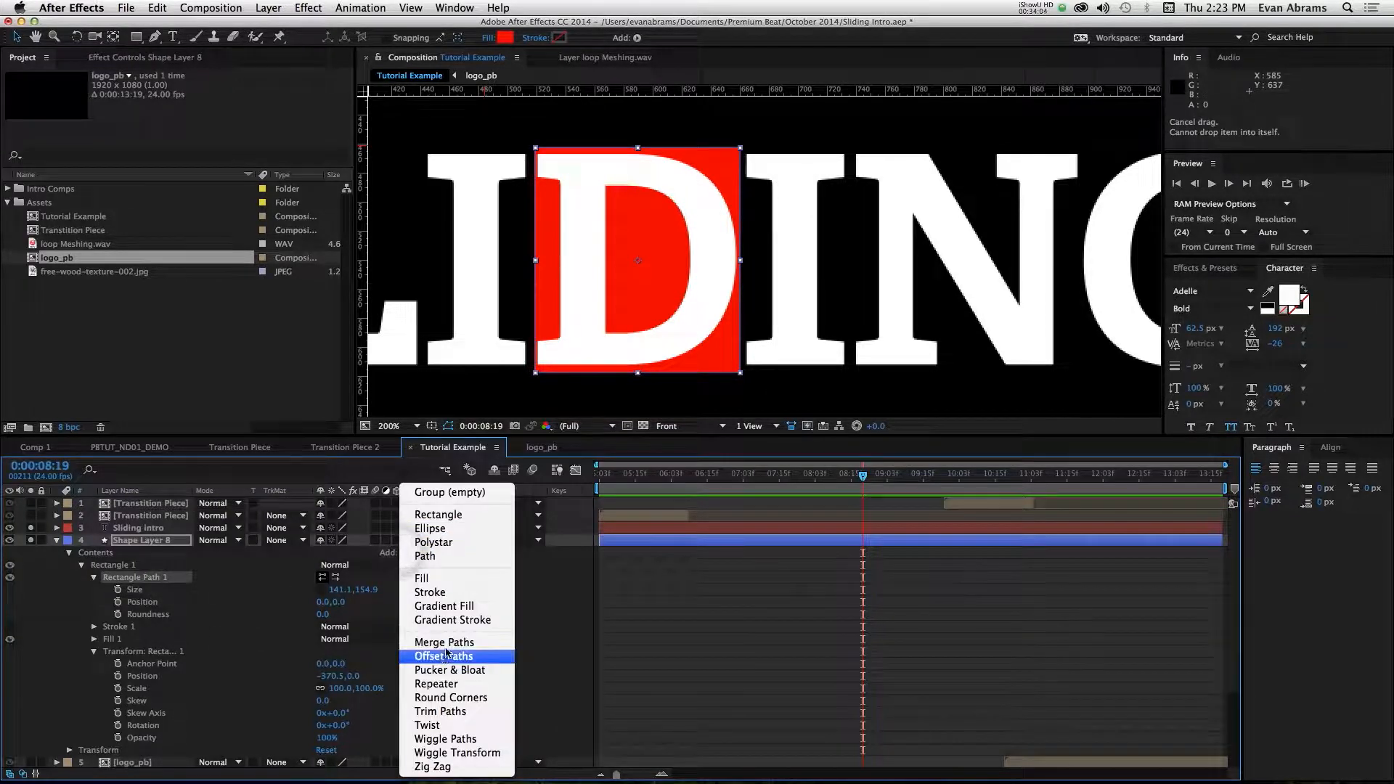
{"action": "left_click", "coordinate": [445, 542]}
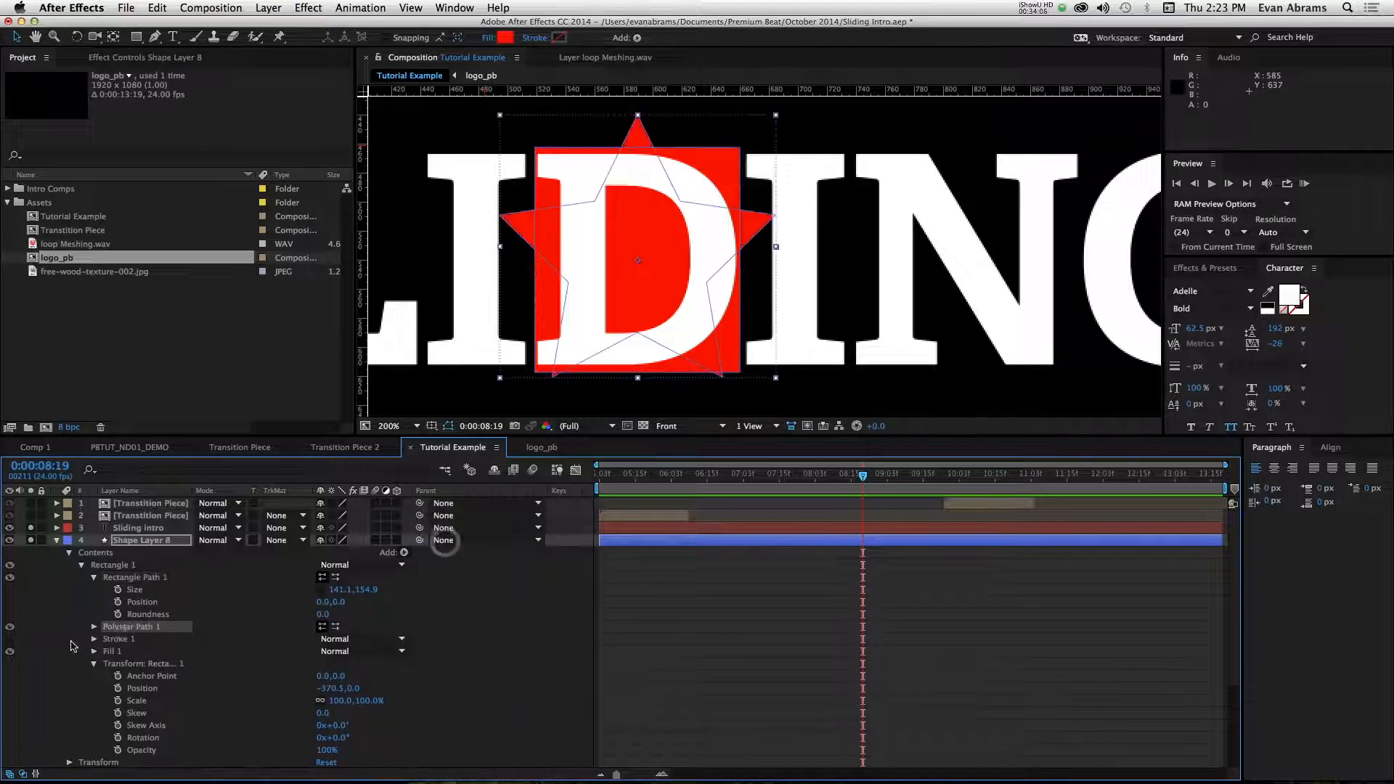
{"action": "left_click", "coordinate": [87, 630]}
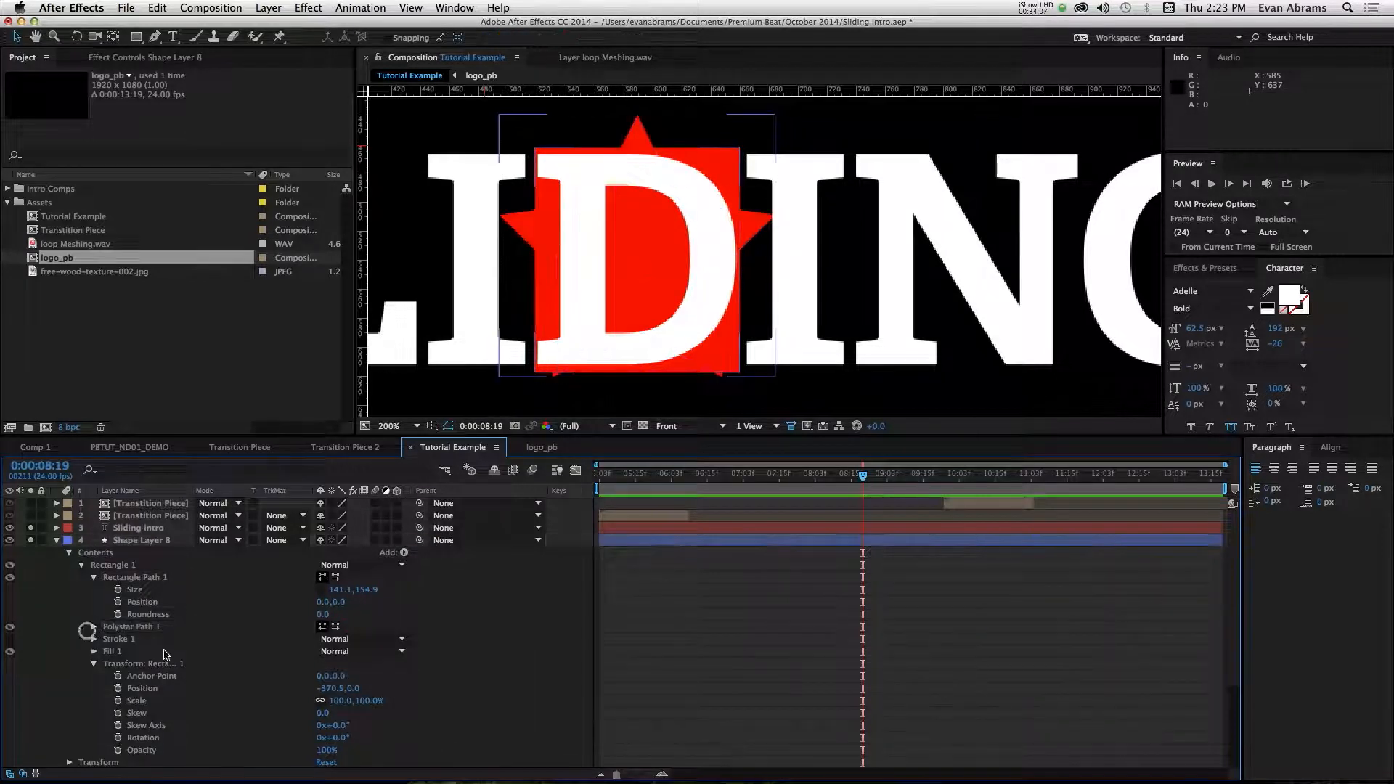
{"action": "left_click", "coordinate": [93, 627]}
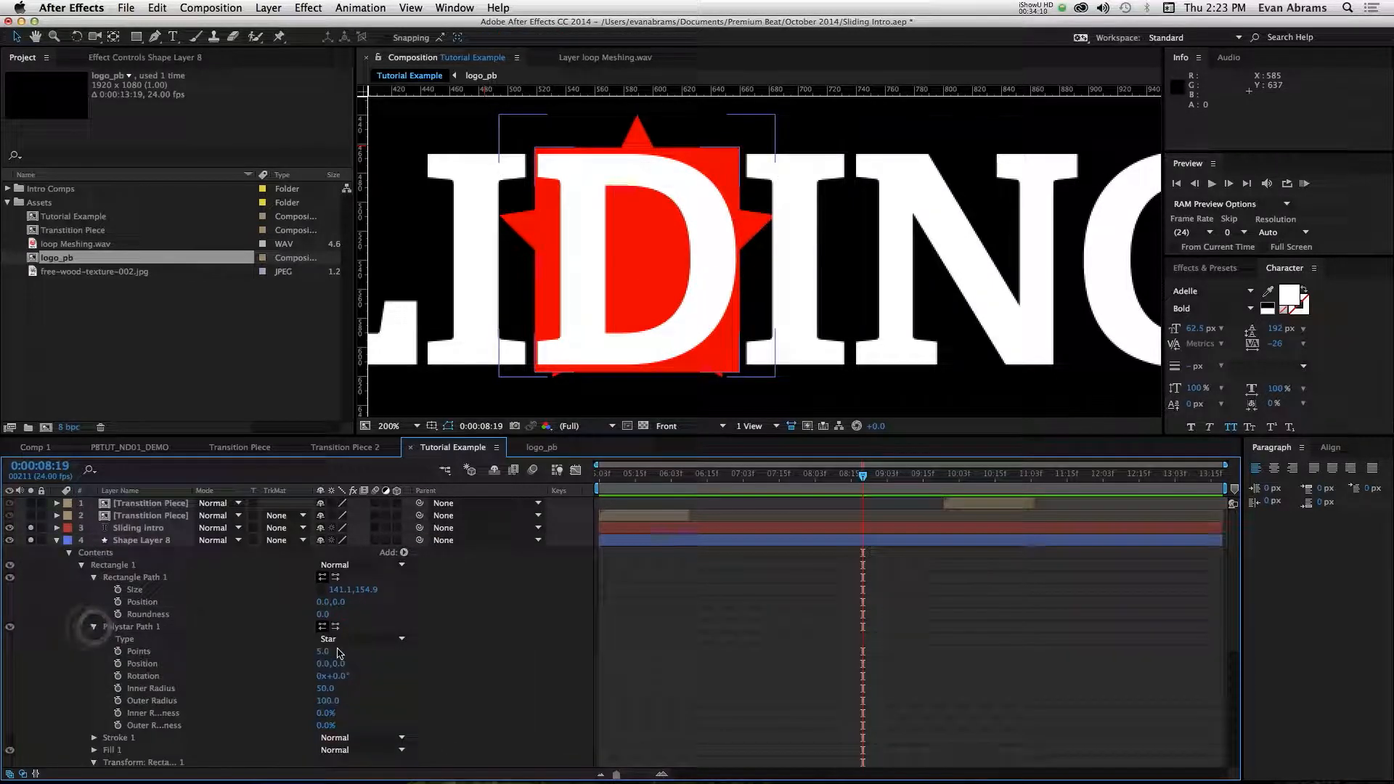
Give the polystar path 4 points and change its type to Polygon.
{"action": "type", "text": "4"}
{"action": "key", "text": "Return"}
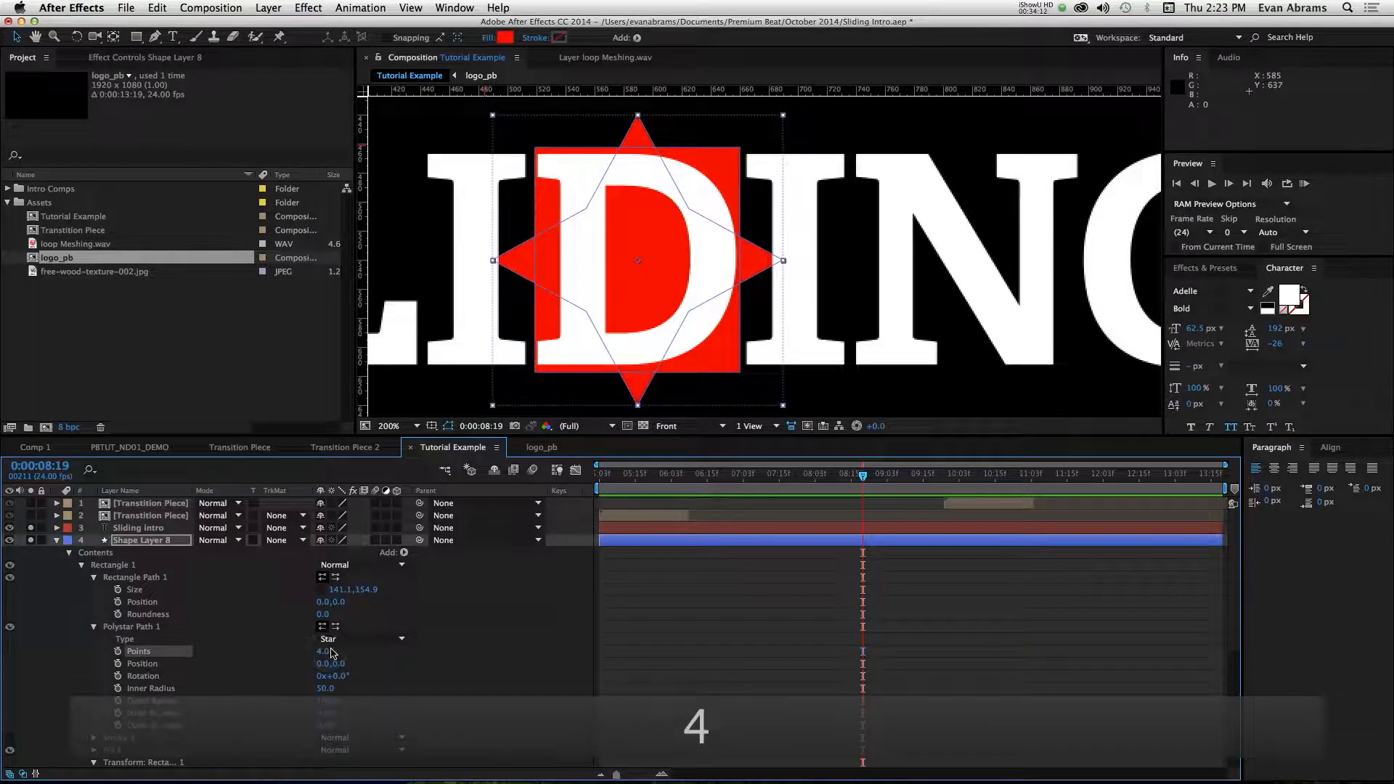
{"action": "left_click", "coordinate": [335, 640]}
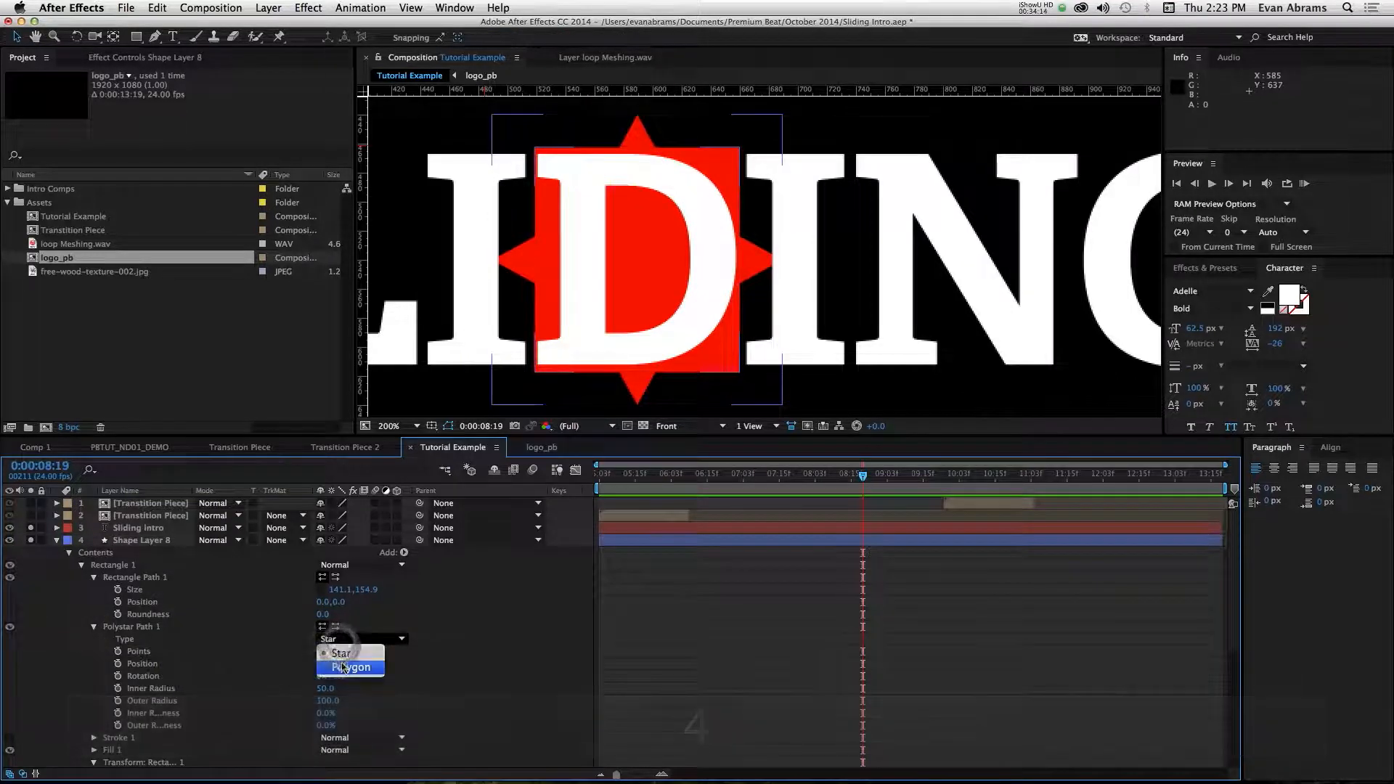
{"action": "left_click", "coordinate": [341, 664]}
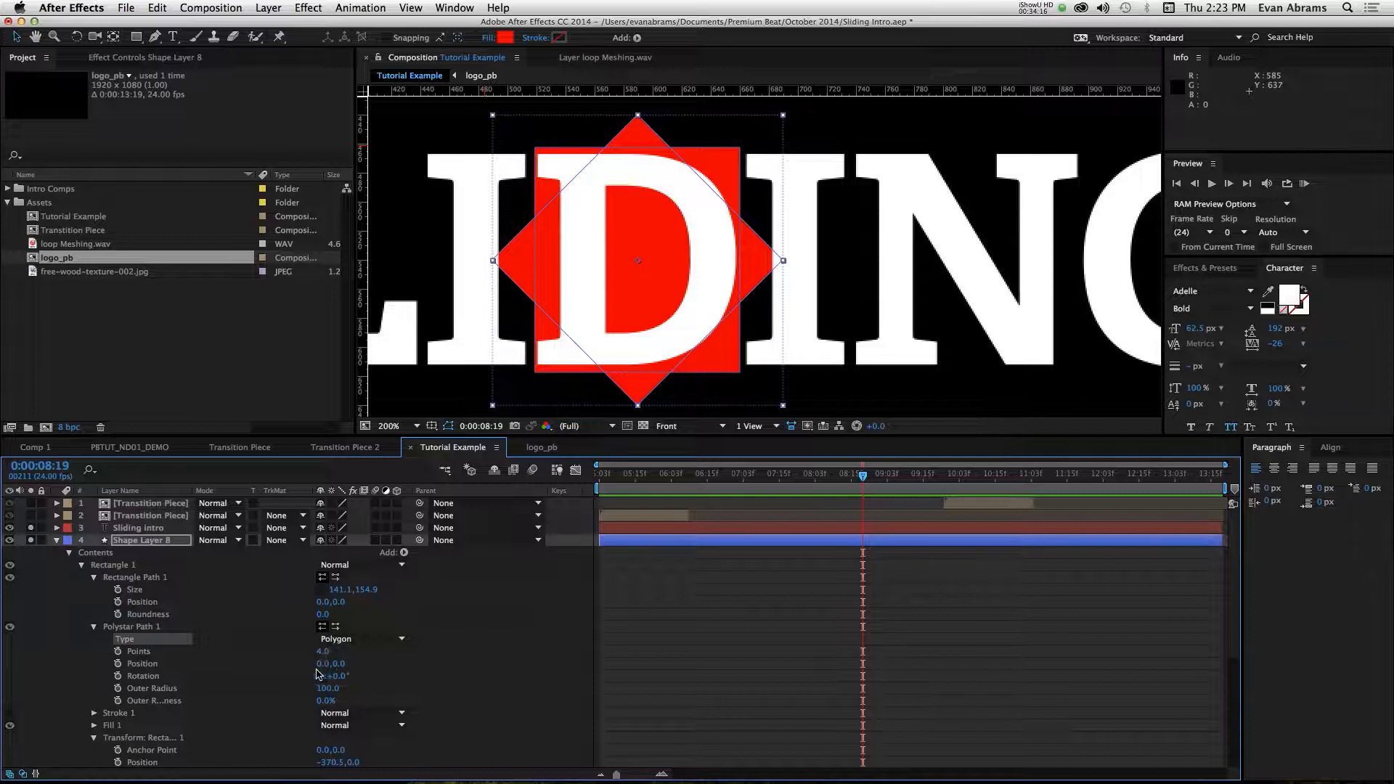
Set the polygon's X position to -0.5 times the rectangle's copied width, and enlarge its outer radius to 225.
{"action": "left_click_drag", "start_coordinate": [324, 664], "coordinate": [276, 671]}
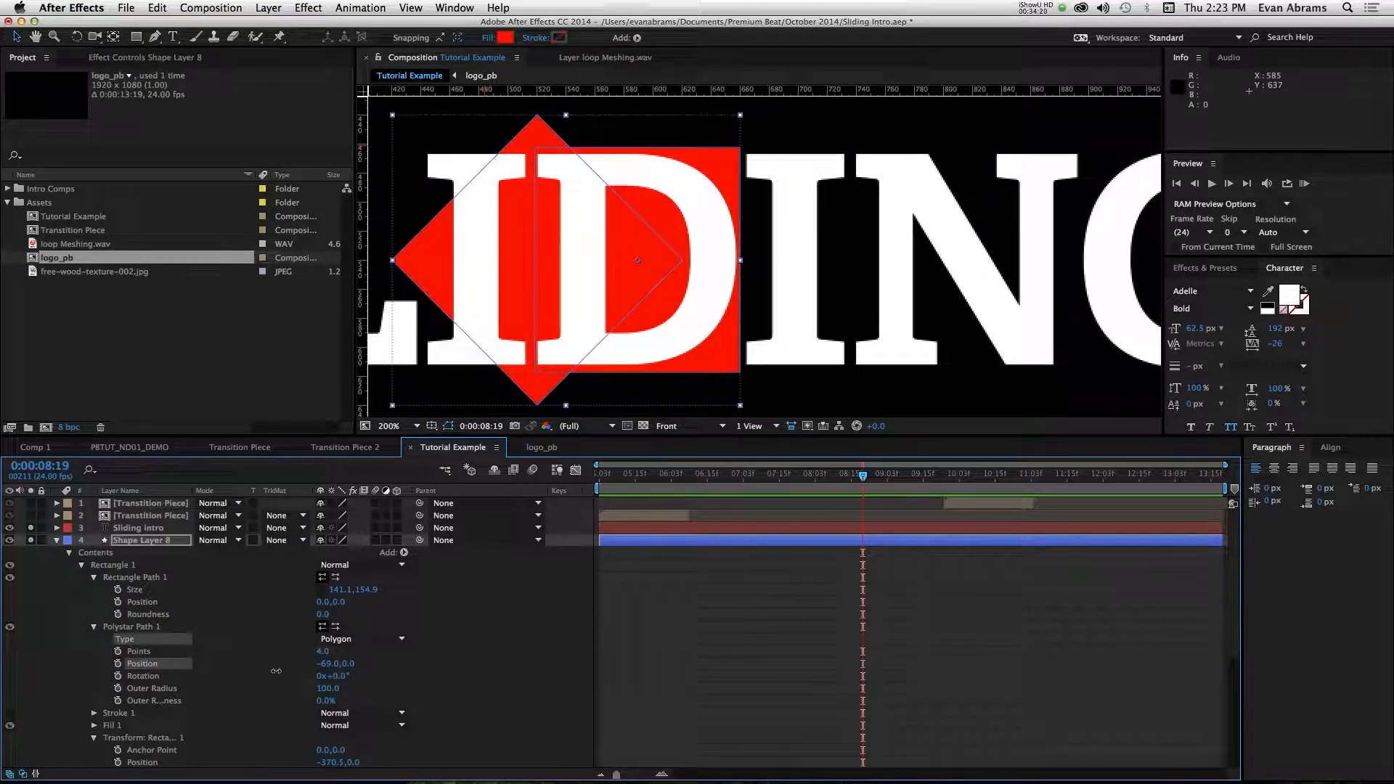
{"action": "left_click", "coordinate": [342, 591]}
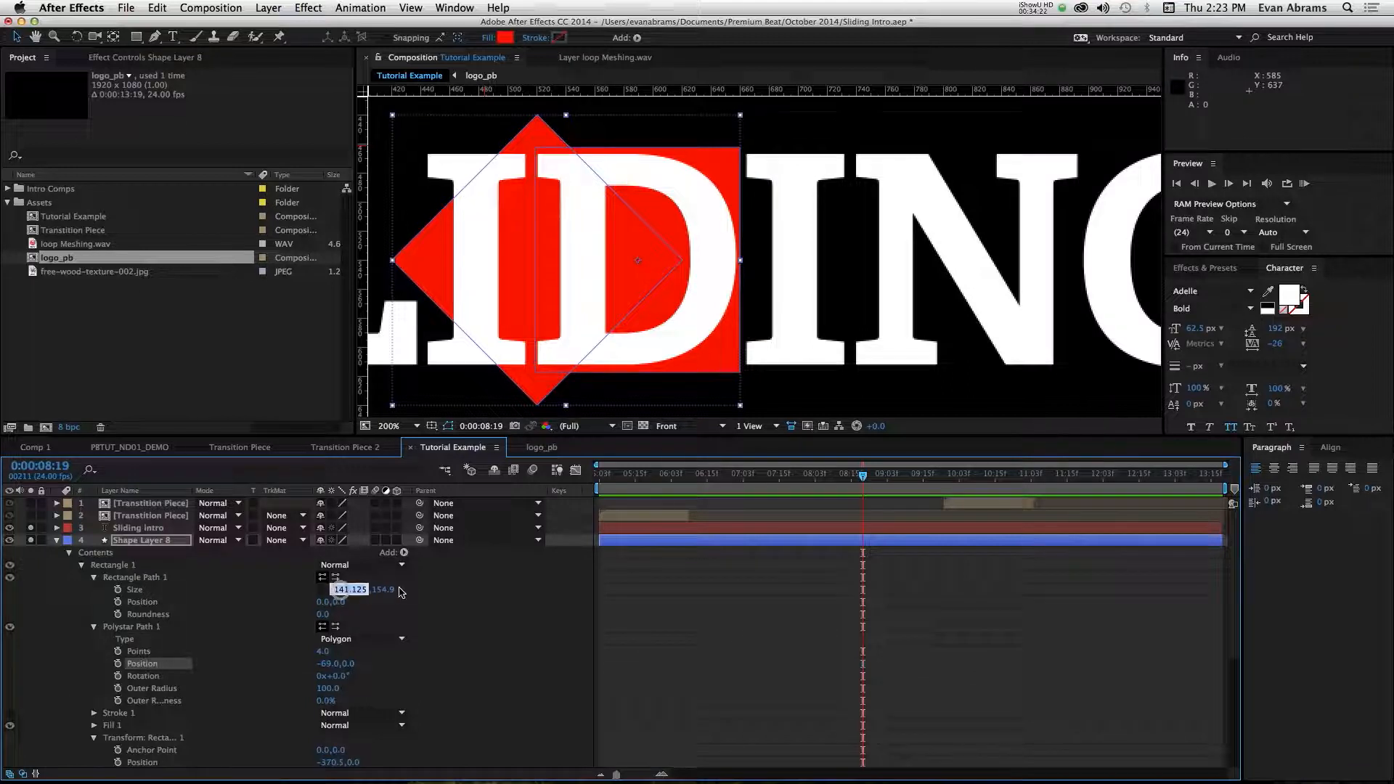
{"action": "key", "text": "super+c"}
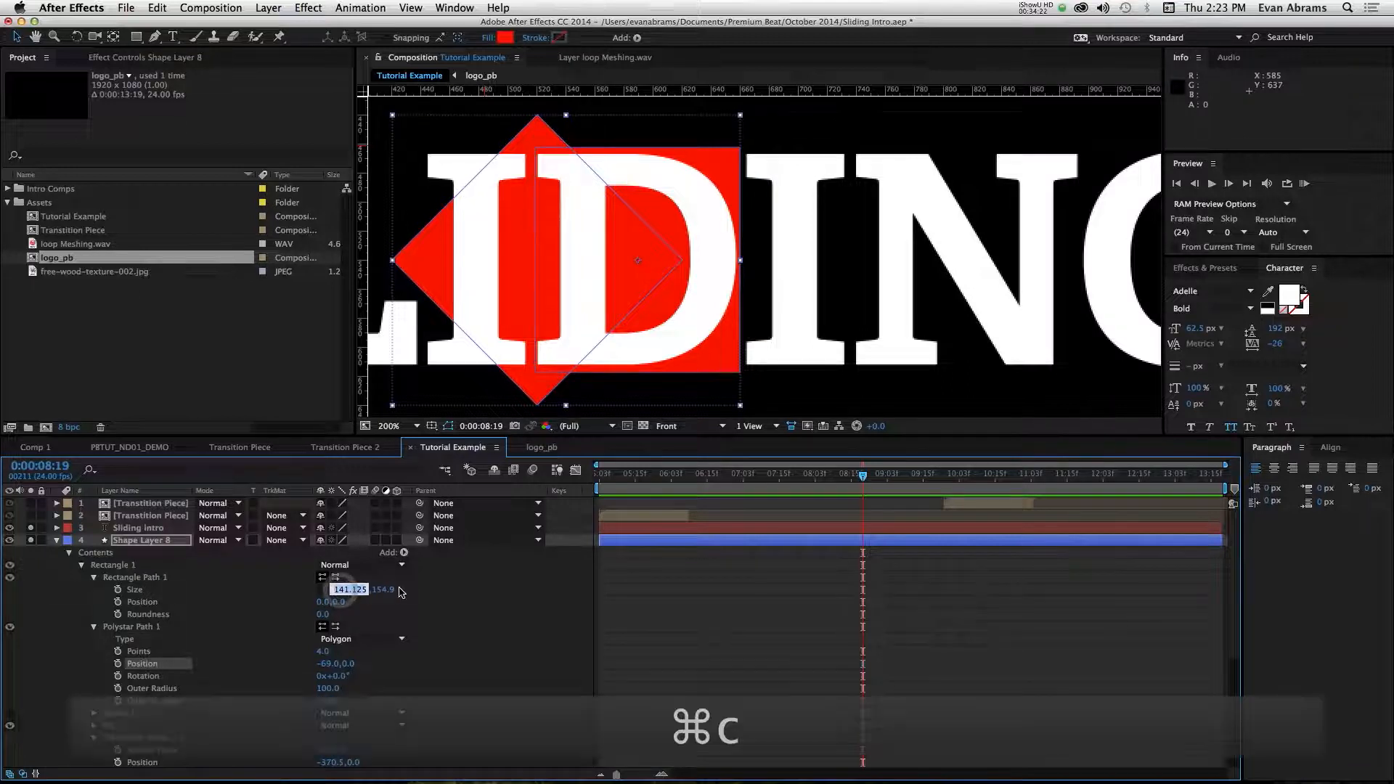
{"action": "left_click", "coordinate": [329, 664]}
{"action": "type", "text": "-"}
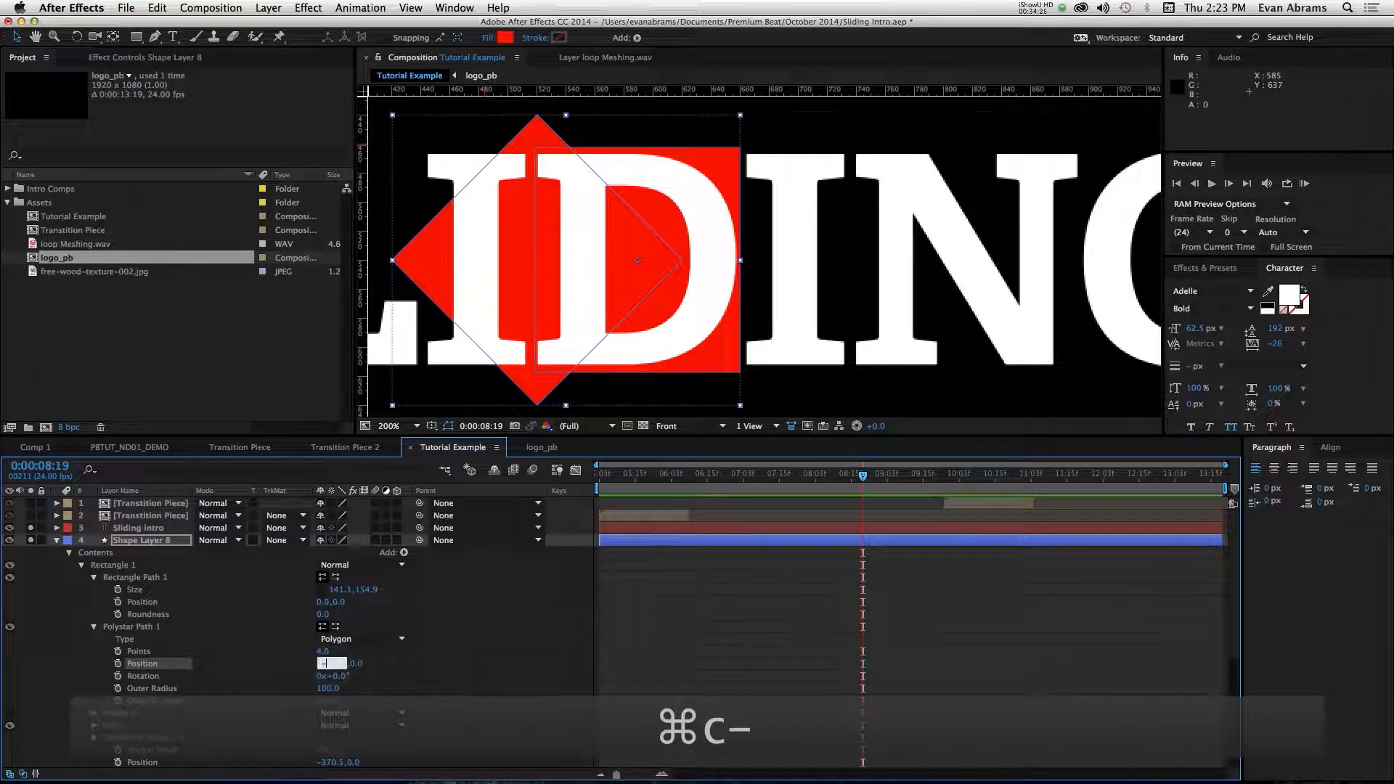
{"action": "type", "text": ".5*"}
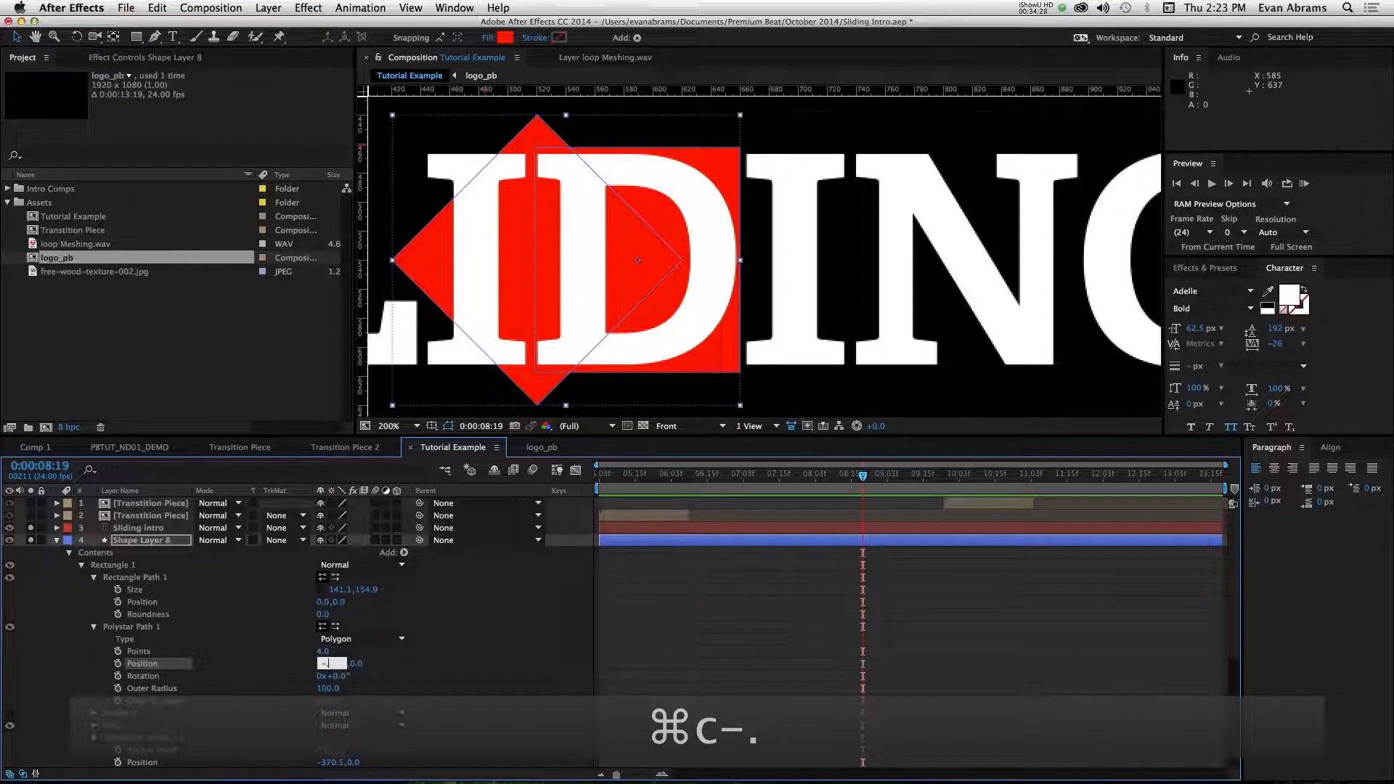
{"action": "key", "text": "super+v"}
{"action": "key", "text": "Return"}
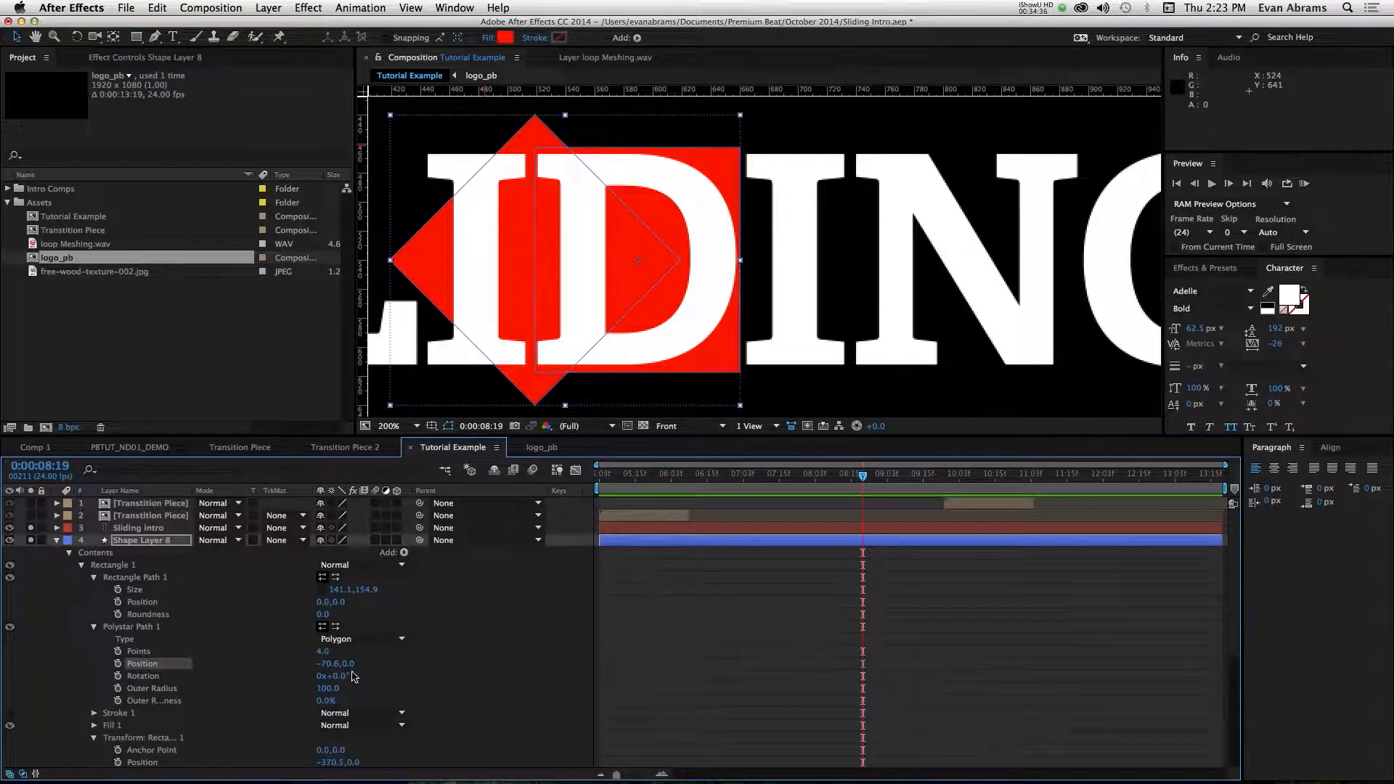
{"action": "left_click_drag", "start_coordinate": [329, 688], "coordinate": [417, 685]}
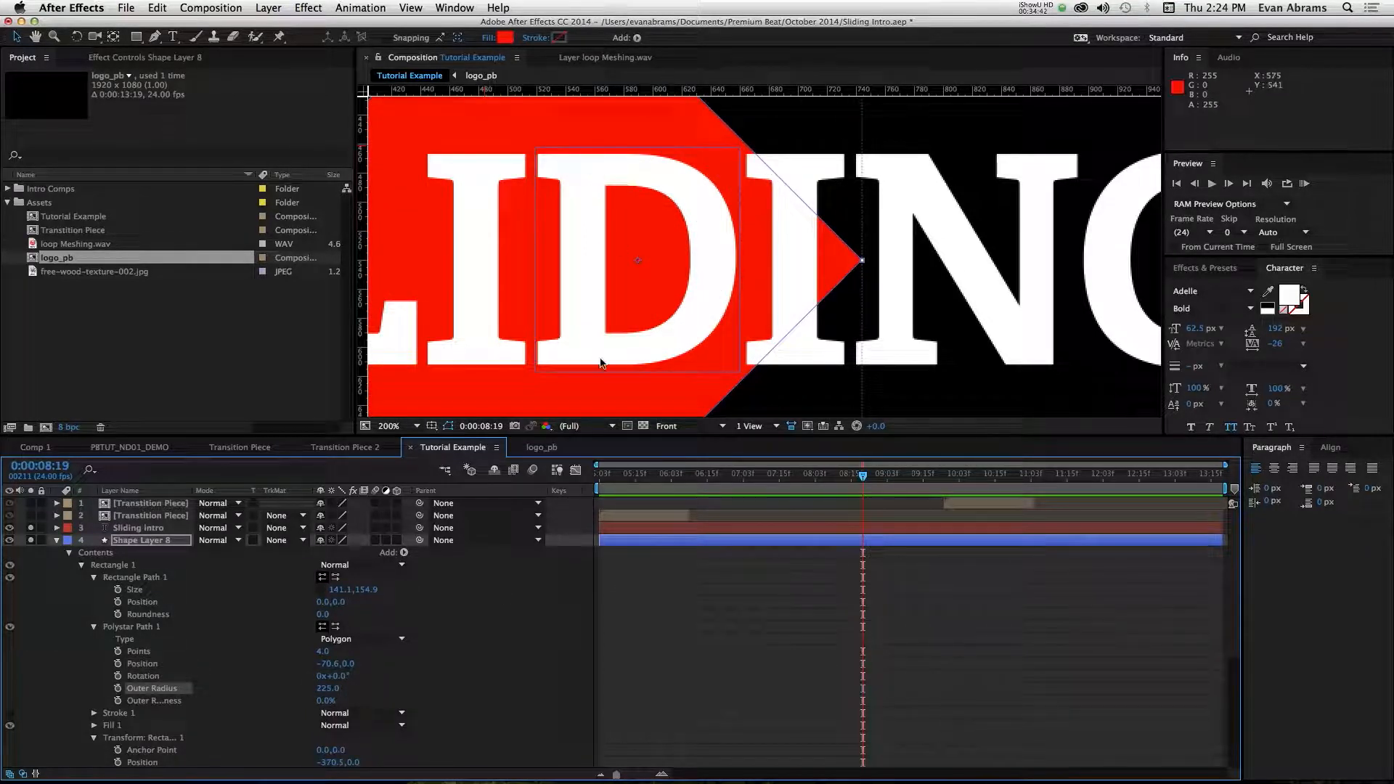
Add a Merge Paths operator to the rectangle's shape group directly below the polystar path.
{"action": "left_click", "coordinate": [395, 556]}
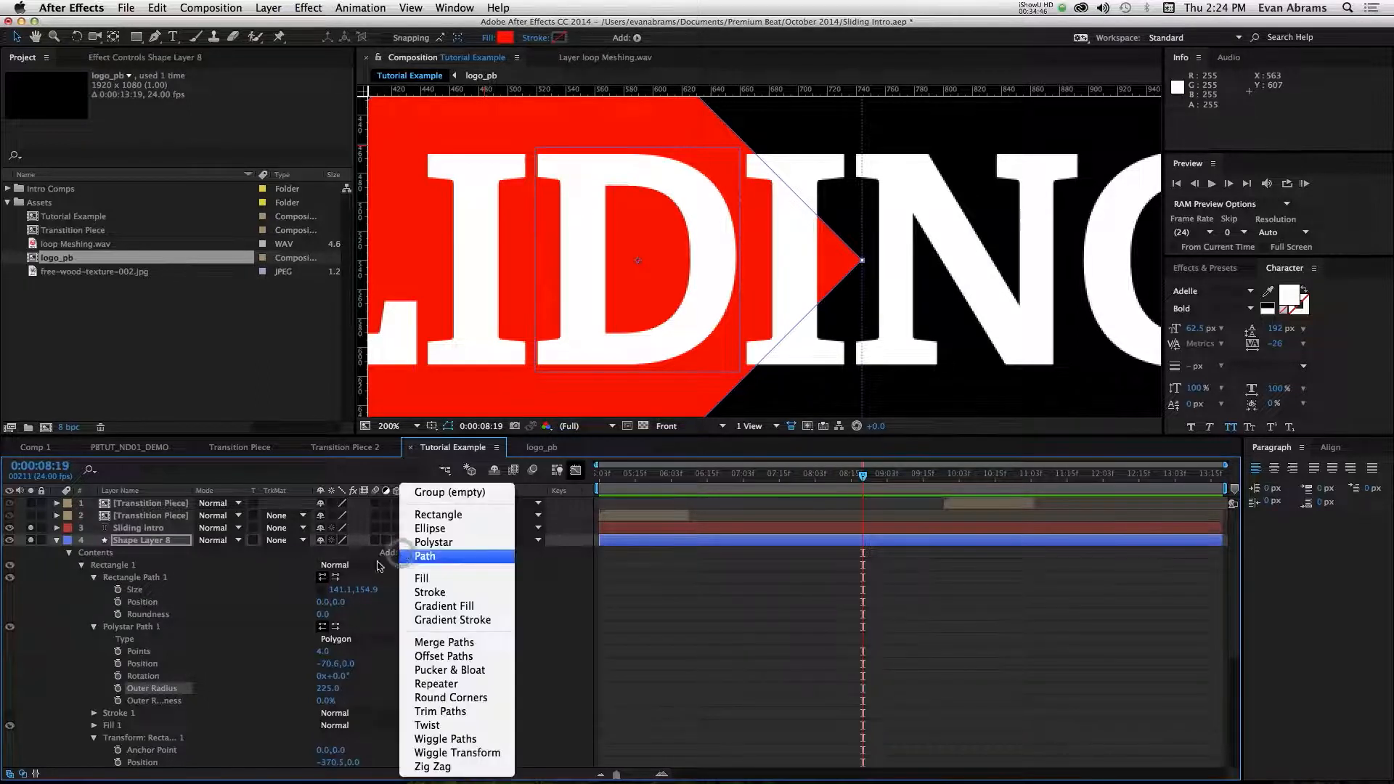
{"action": "left_click", "coordinate": [296, 560]}
{"action": "left_click", "coordinate": [134, 627]}
{"action": "left_click", "coordinate": [394, 552]}
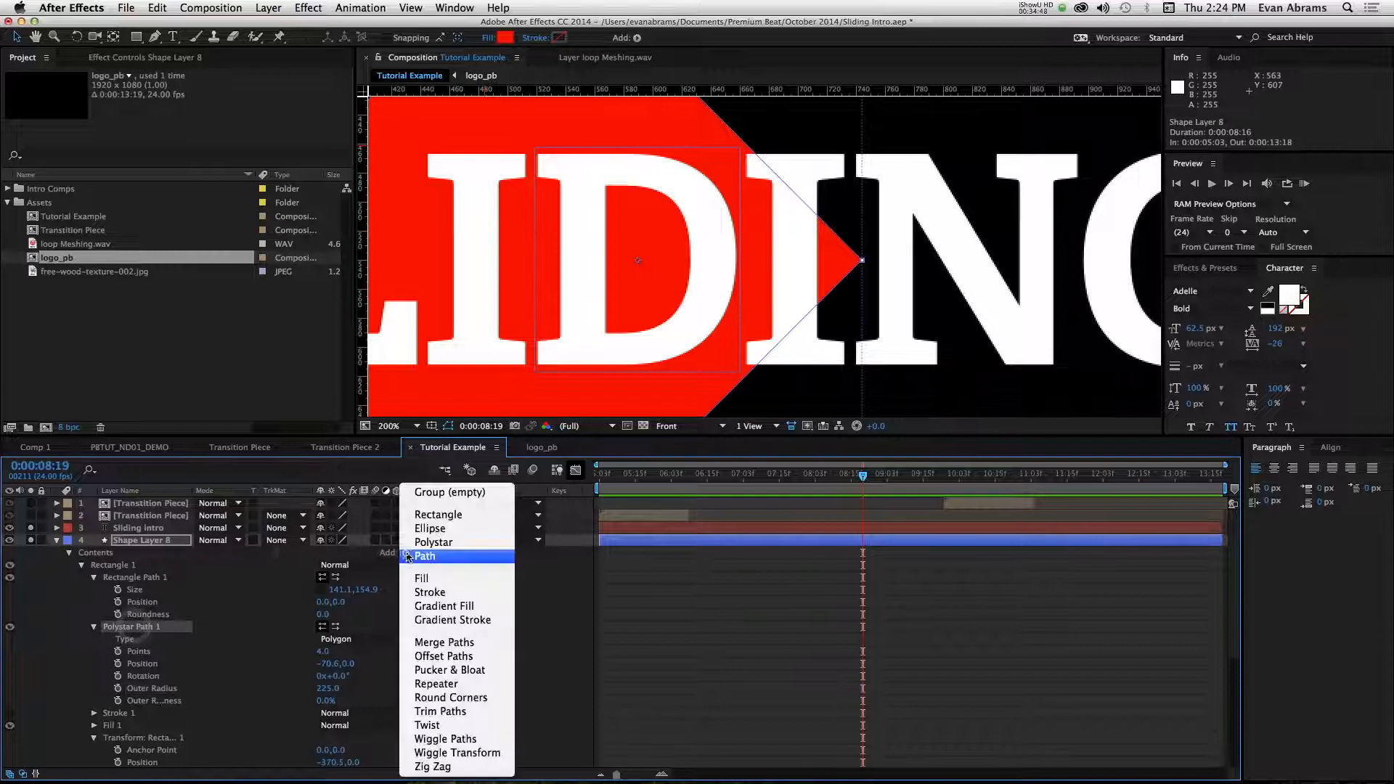
{"action": "left_click", "coordinate": [504, 645]}
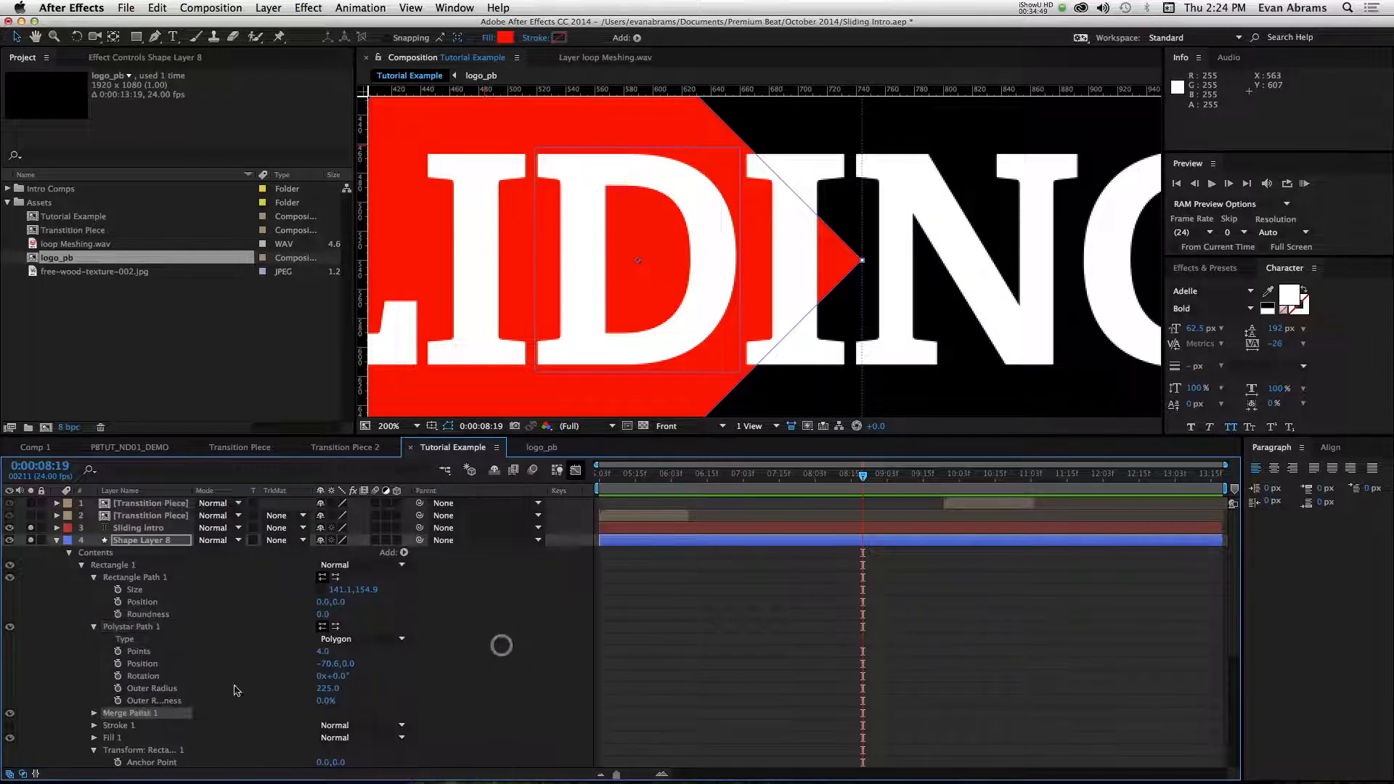
Set the merge paths mode to Intersect so the red fill is limited to the rectangle and polygon overlap.
{"action": "left_click", "coordinate": [95, 714]}
{"action": "left_click", "coordinate": [385, 725]}
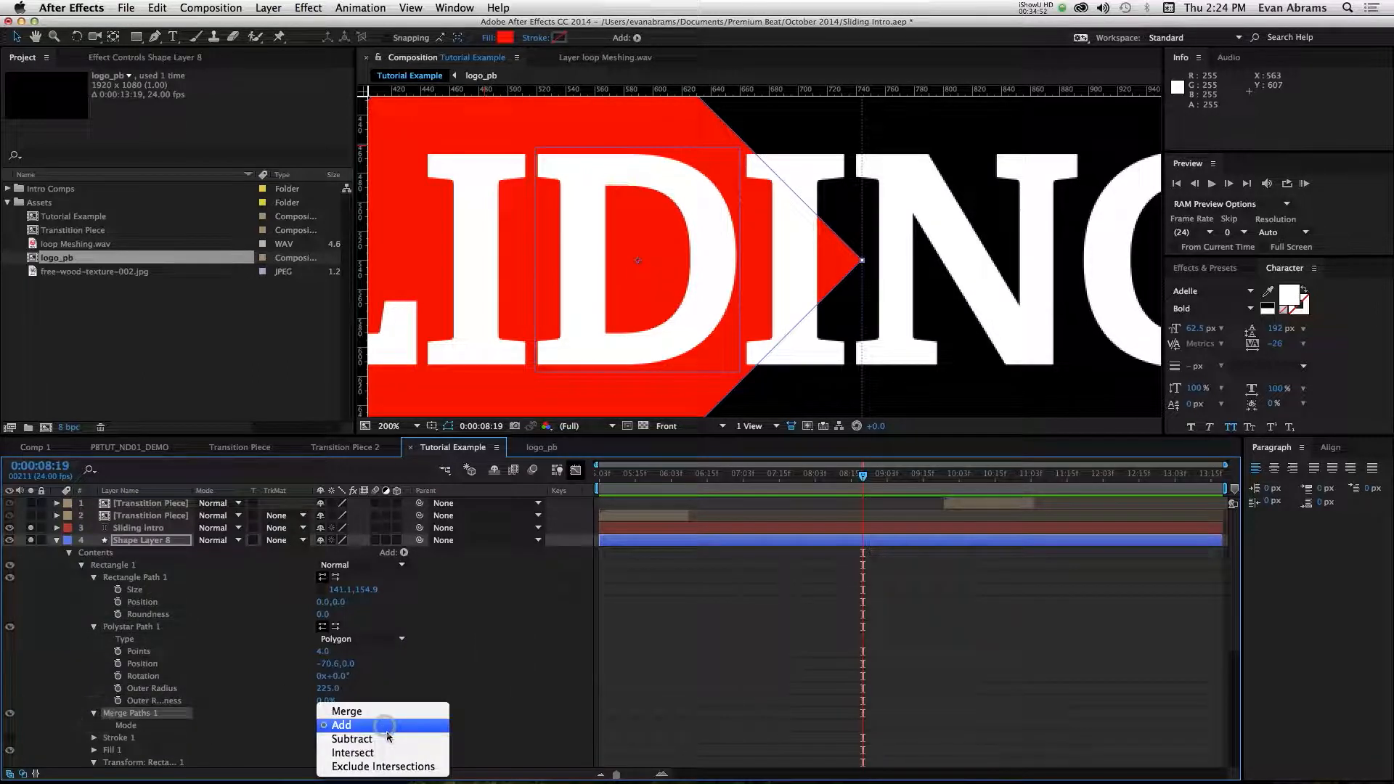
{"action": "left_click", "coordinate": [352, 753]}
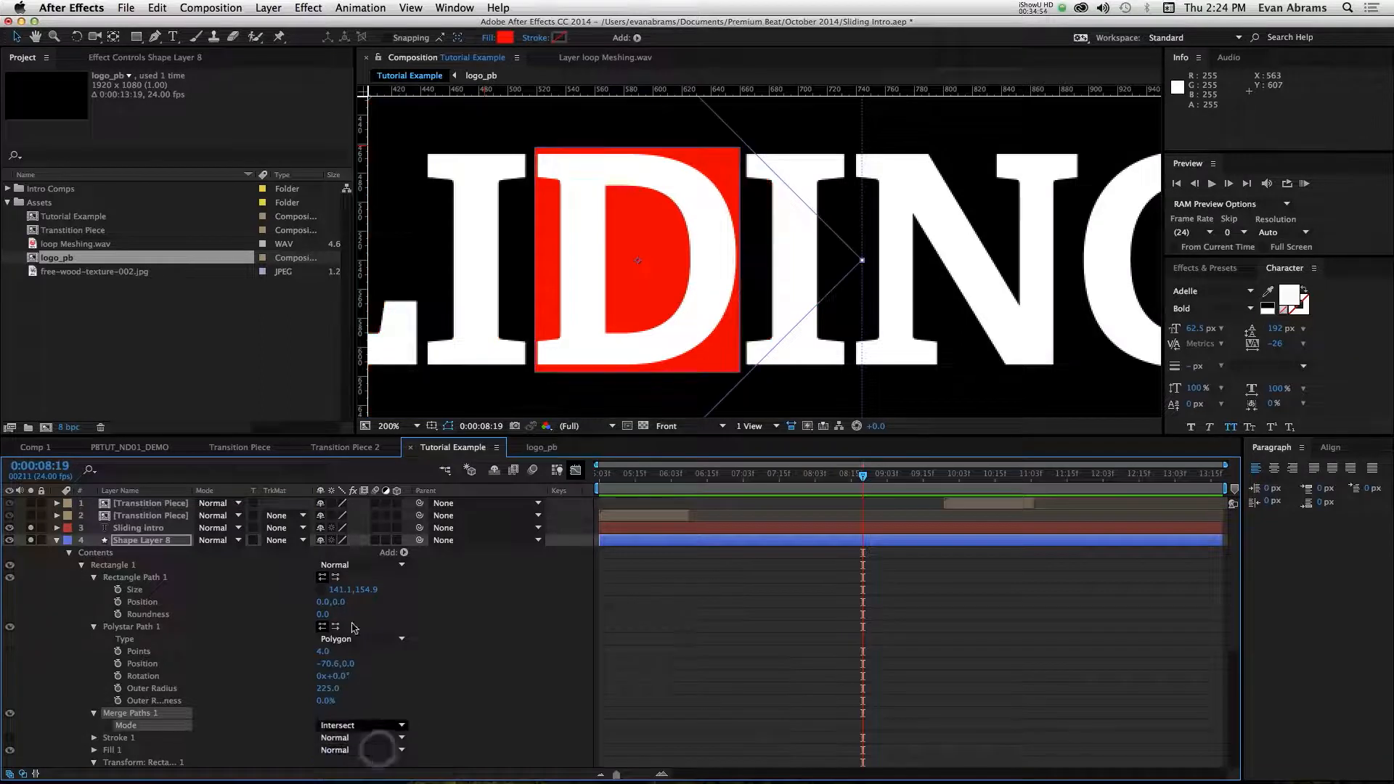
{"action": "scroll", "coordinate": [748, 152], "scroll_direction": "down", "scroll_amount": 2}
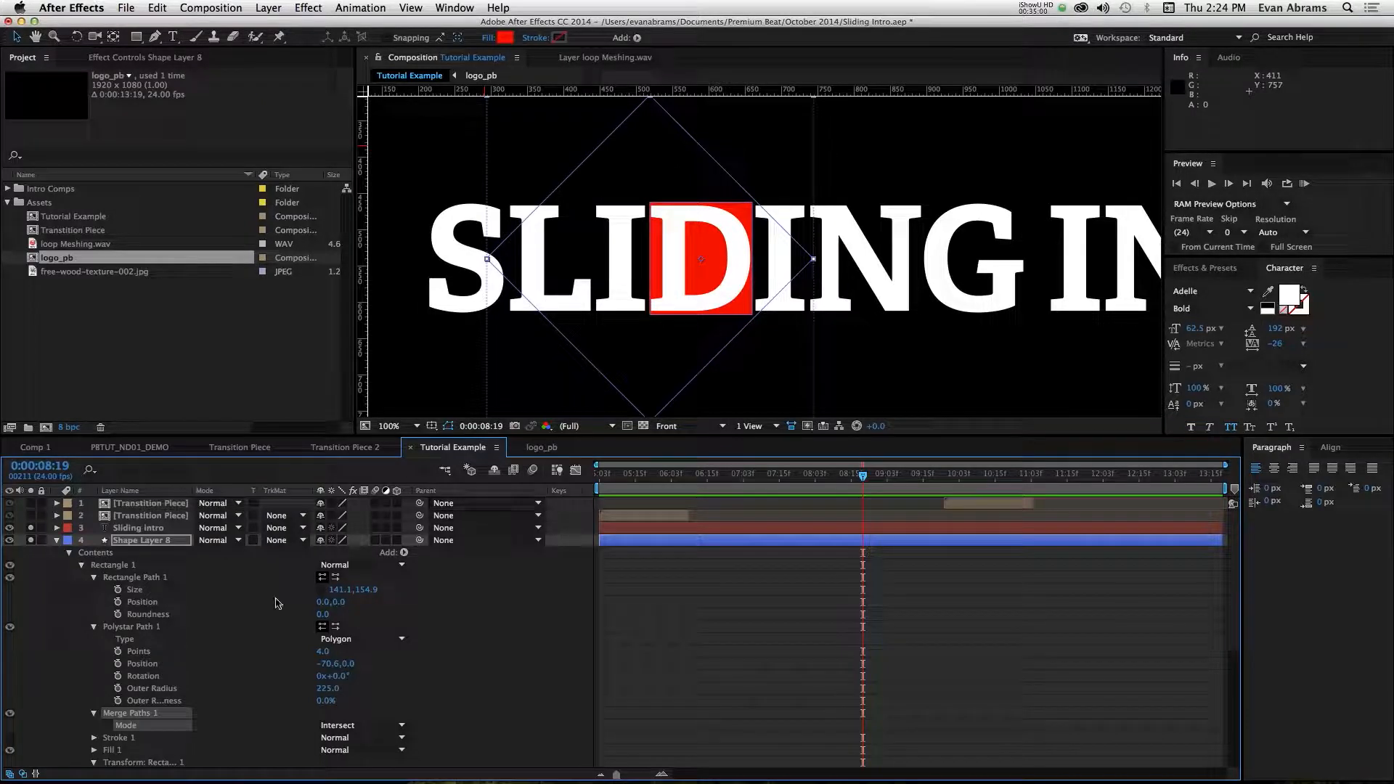
Keyframe the polystar's position at 0:00:08:19, set it to -70.6, 306 at 0:00:07:23, and preview the slide.
{"action": "left_click", "coordinate": [118, 664]}
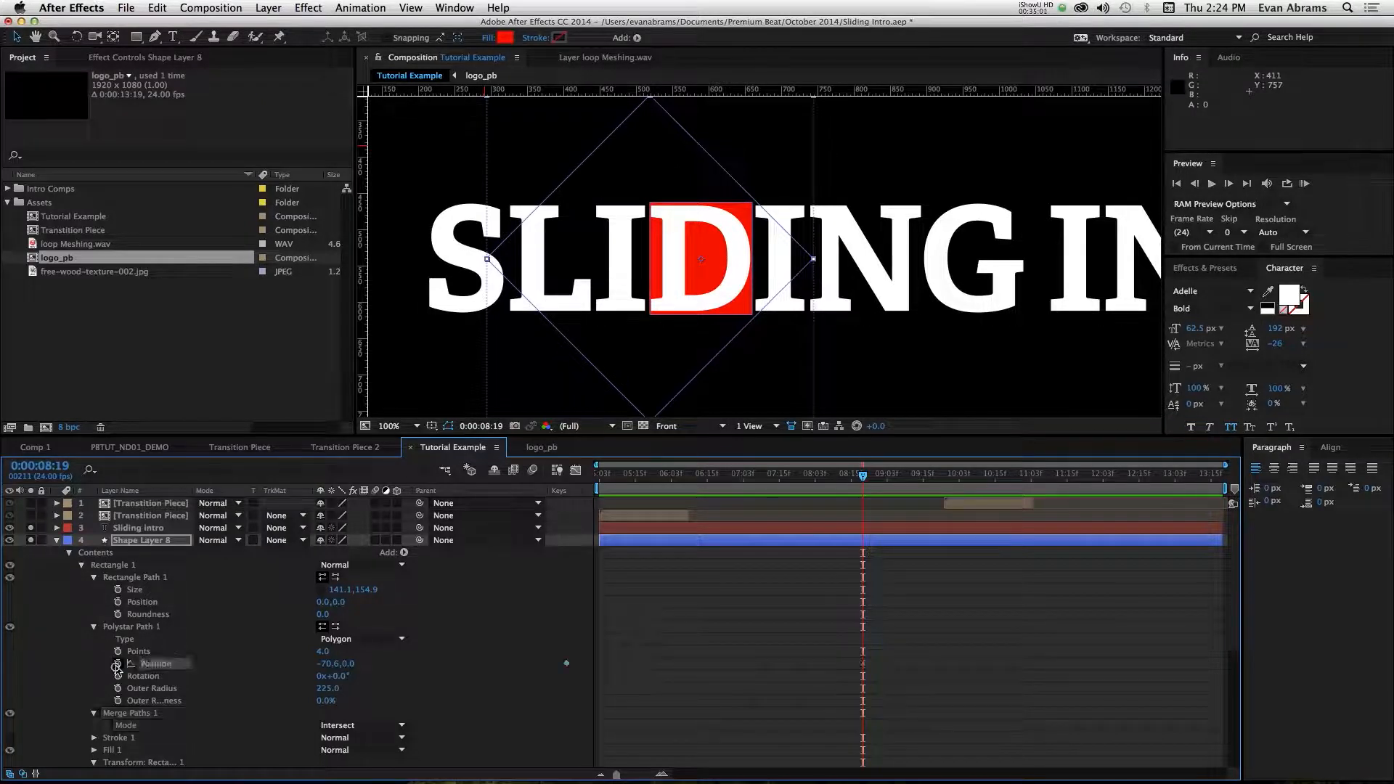
{"action": "left_click", "coordinate": [138, 628]}
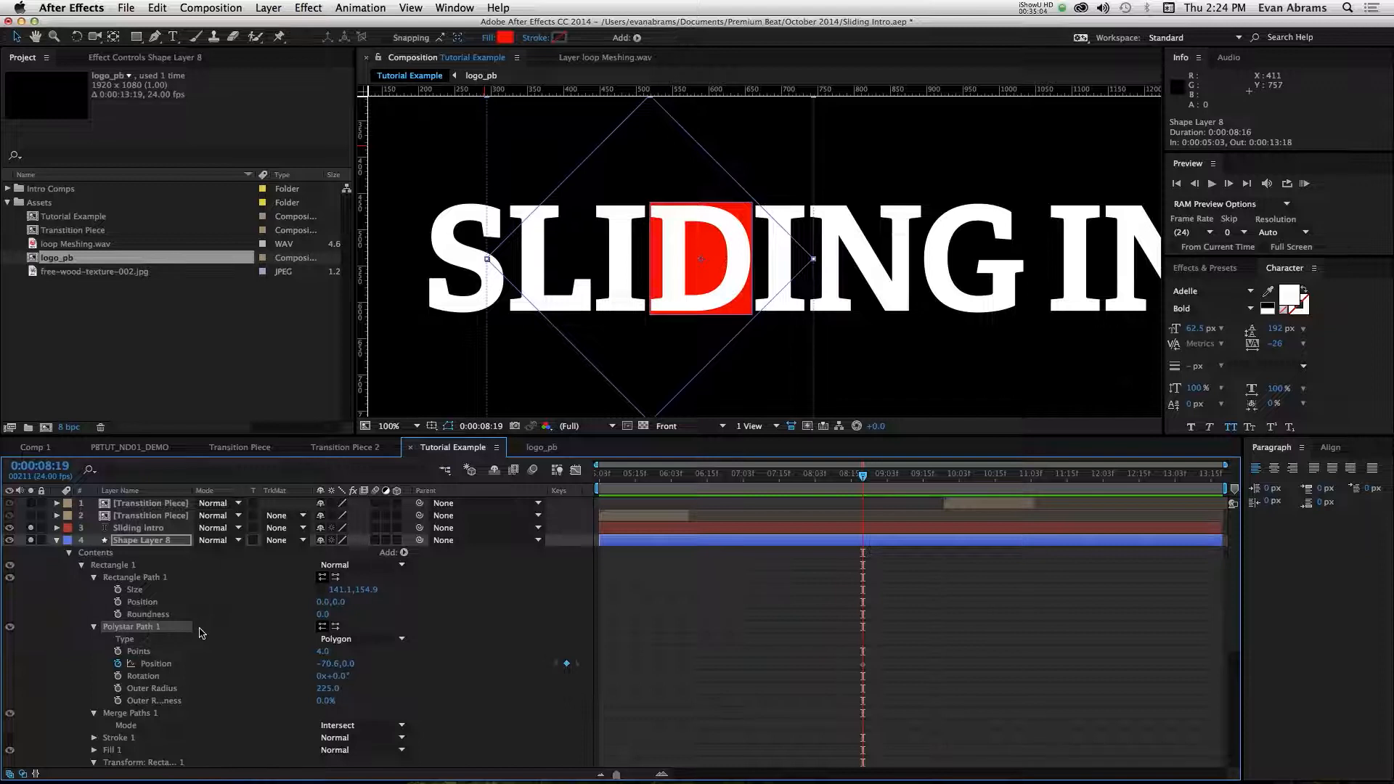
{"action": "key", "text": "shift+Page_Up"}
{"action": "key", "text": "shift+Page_Up"}
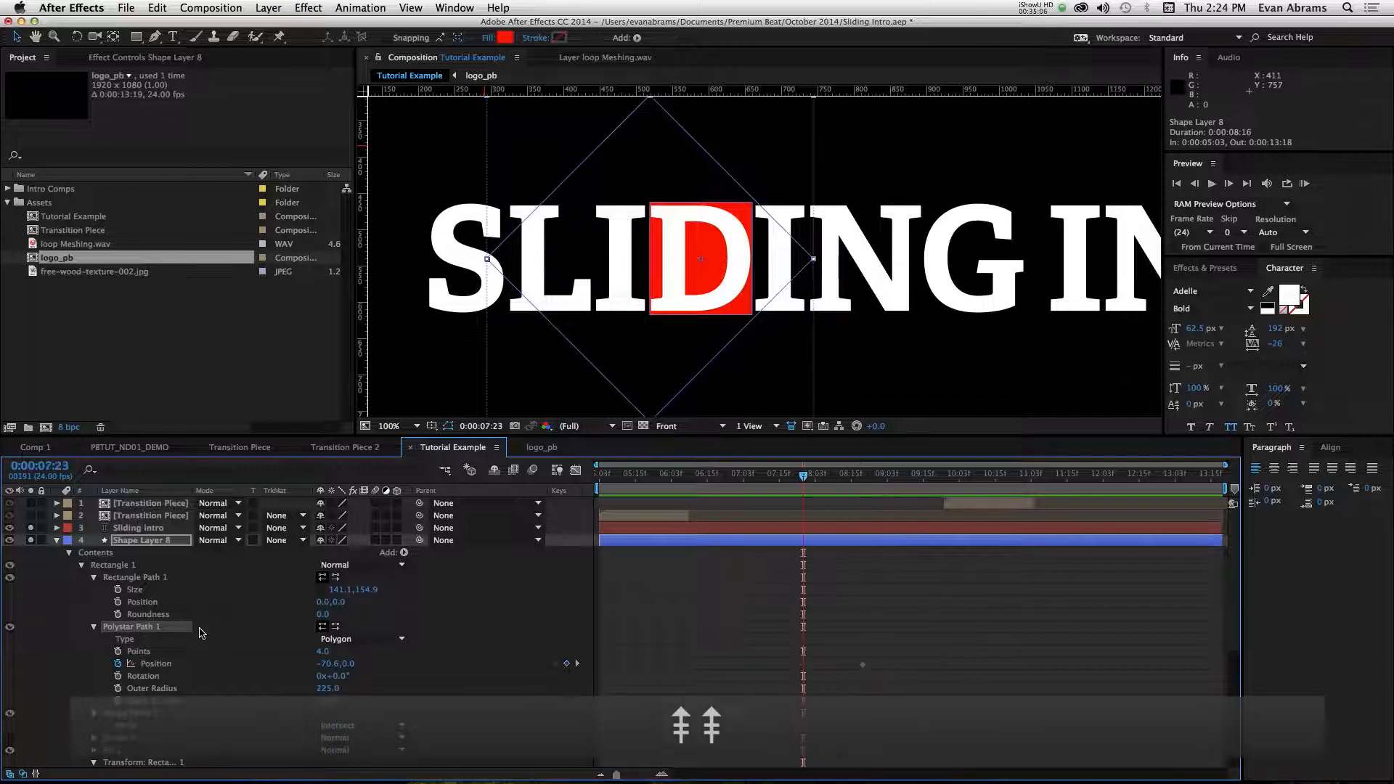
{"action": "left_click_drag", "start_coordinate": [326, 664], "coordinate": [557, 682]}
{"action": "key", "text": "super+z"}
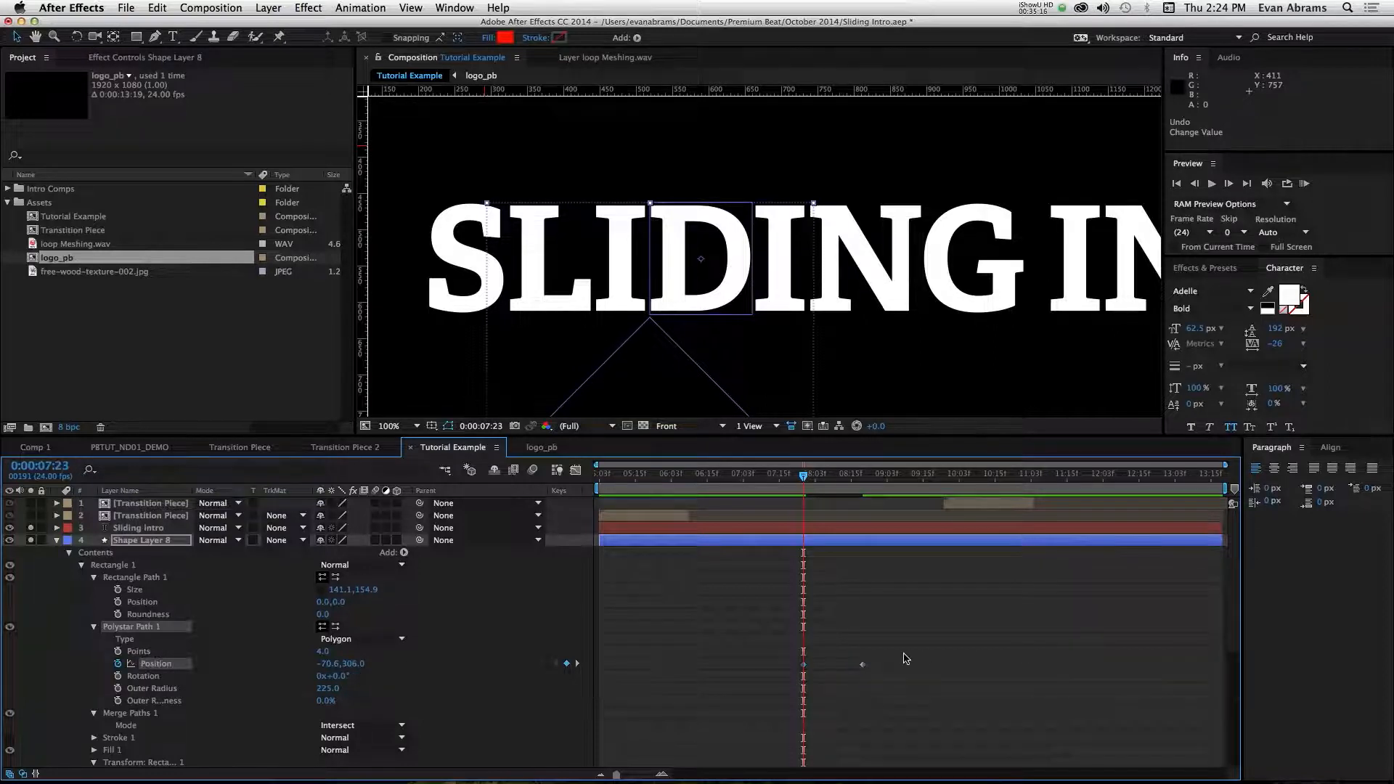
{"action": "key", "text": "space"}
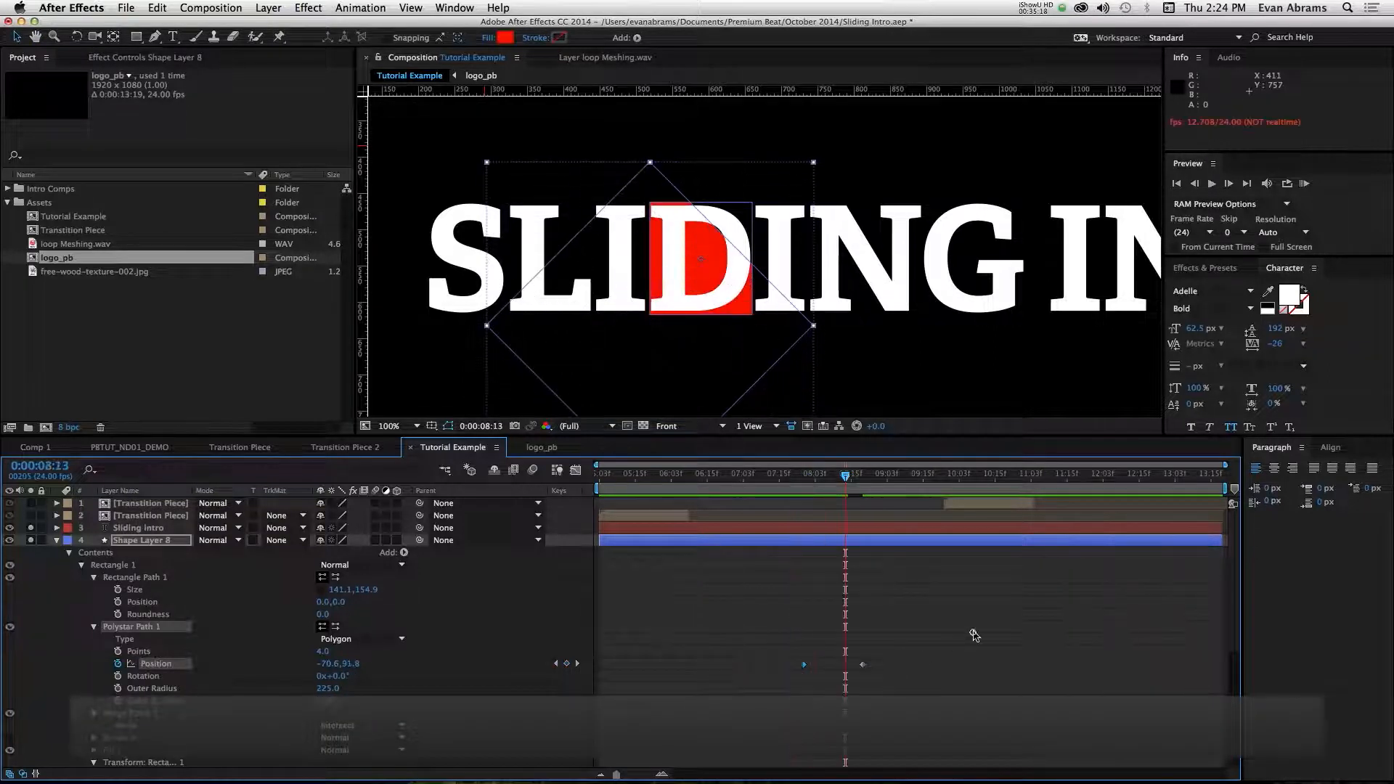
{"action": "left_click", "coordinate": [974, 635]}
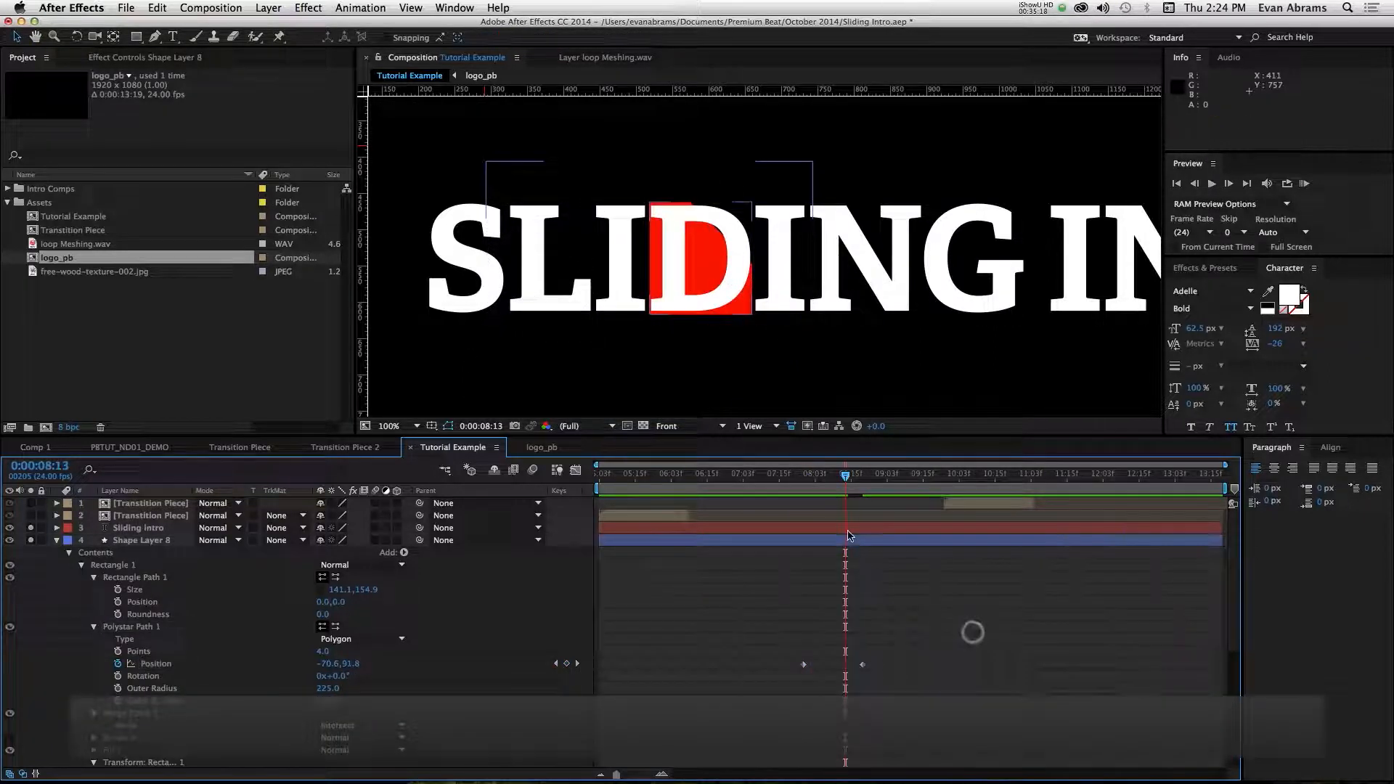
Try placing the shape layer above the Sliding Intro text and using it as the text's alpha matte.
{"action": "left_click", "coordinate": [59, 550]}
{"action": "left_click_drag", "start_coordinate": [123, 528], "coordinate": [223, 548]}
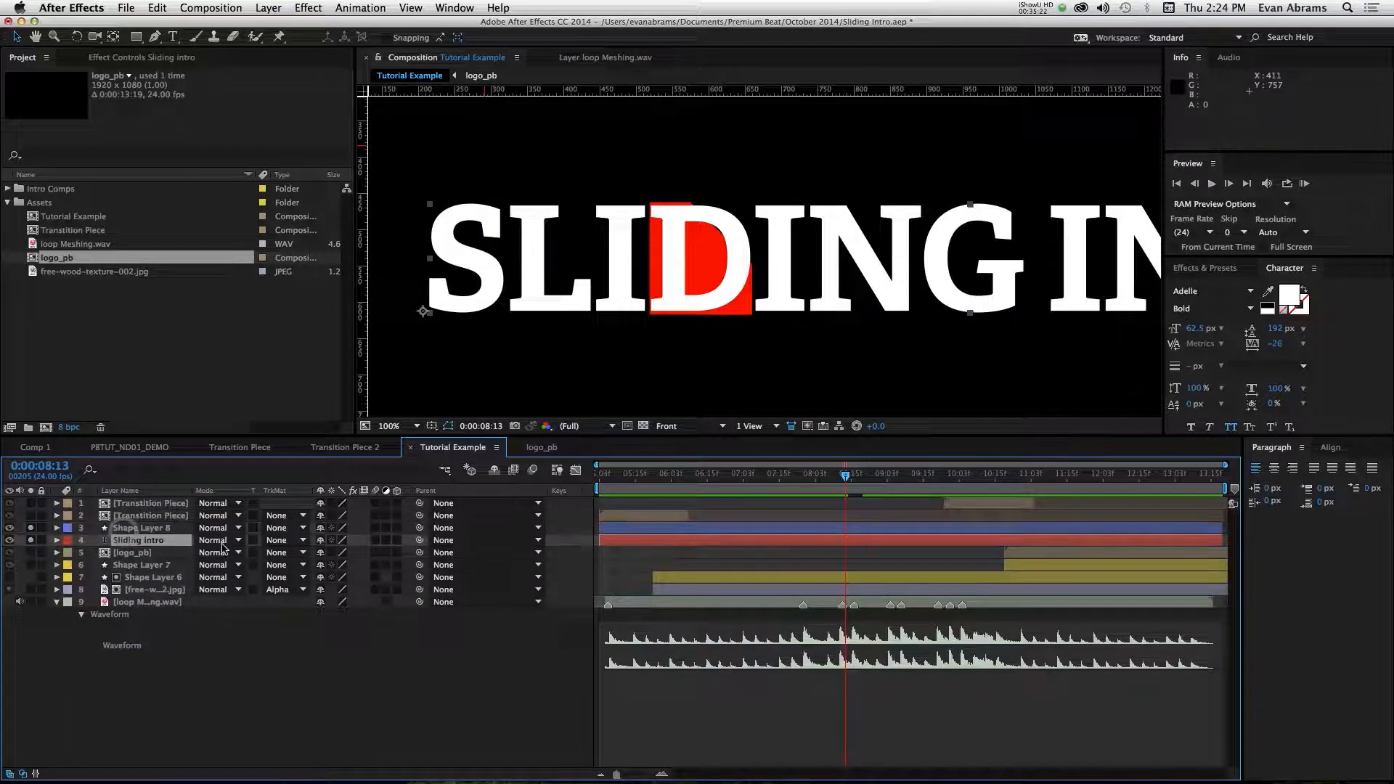
{"action": "left_click", "coordinate": [169, 528]}
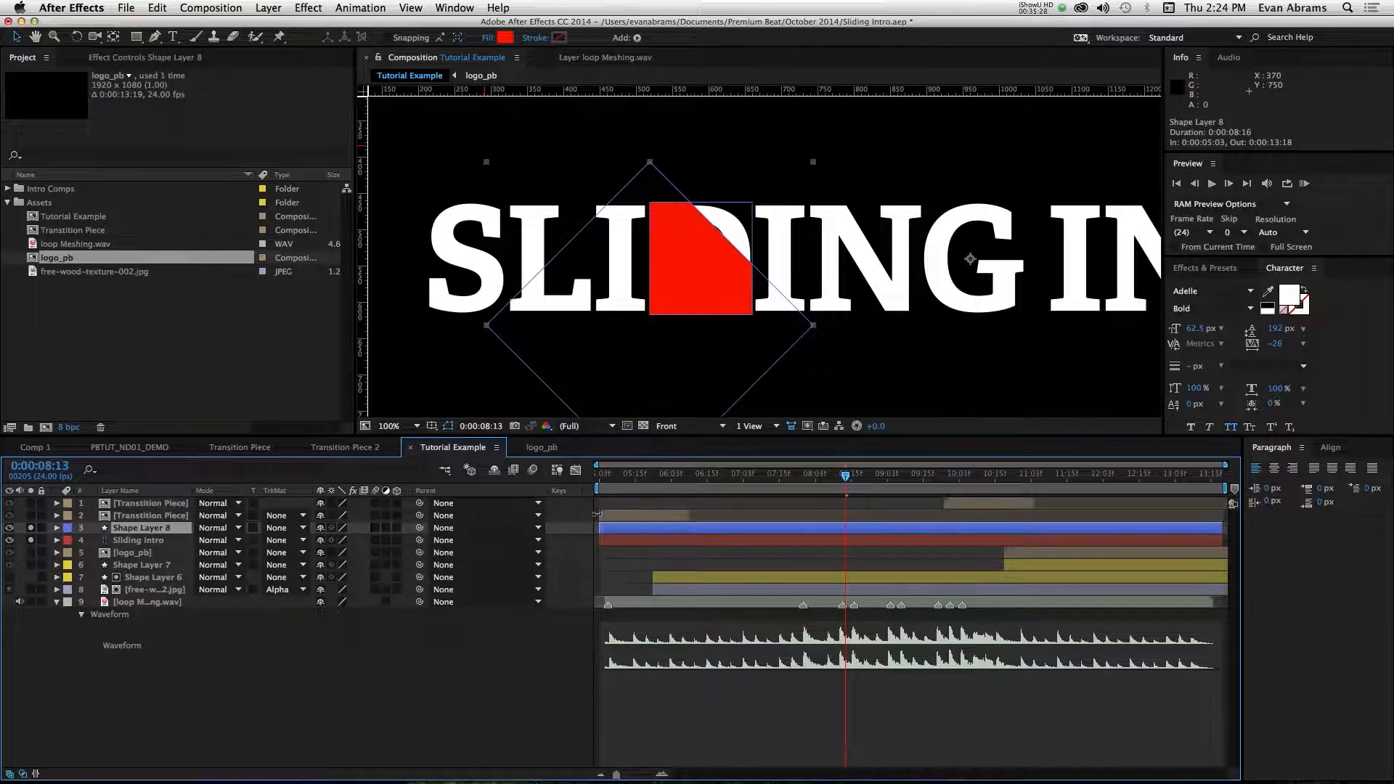
{"action": "right_click", "coordinate": [527, 496]}
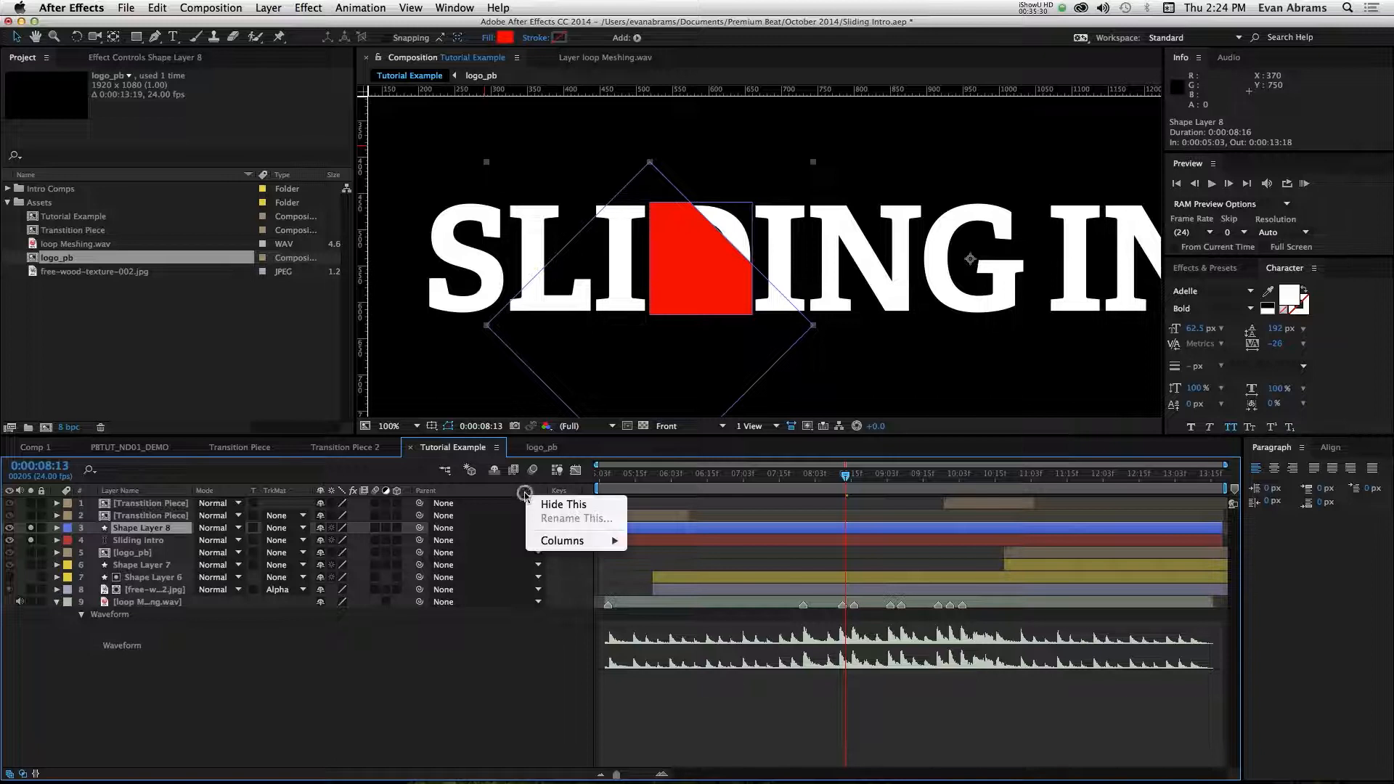
{"action": "left_click", "coordinate": [281, 544]}
{"action": "left_click", "coordinate": [281, 541]}
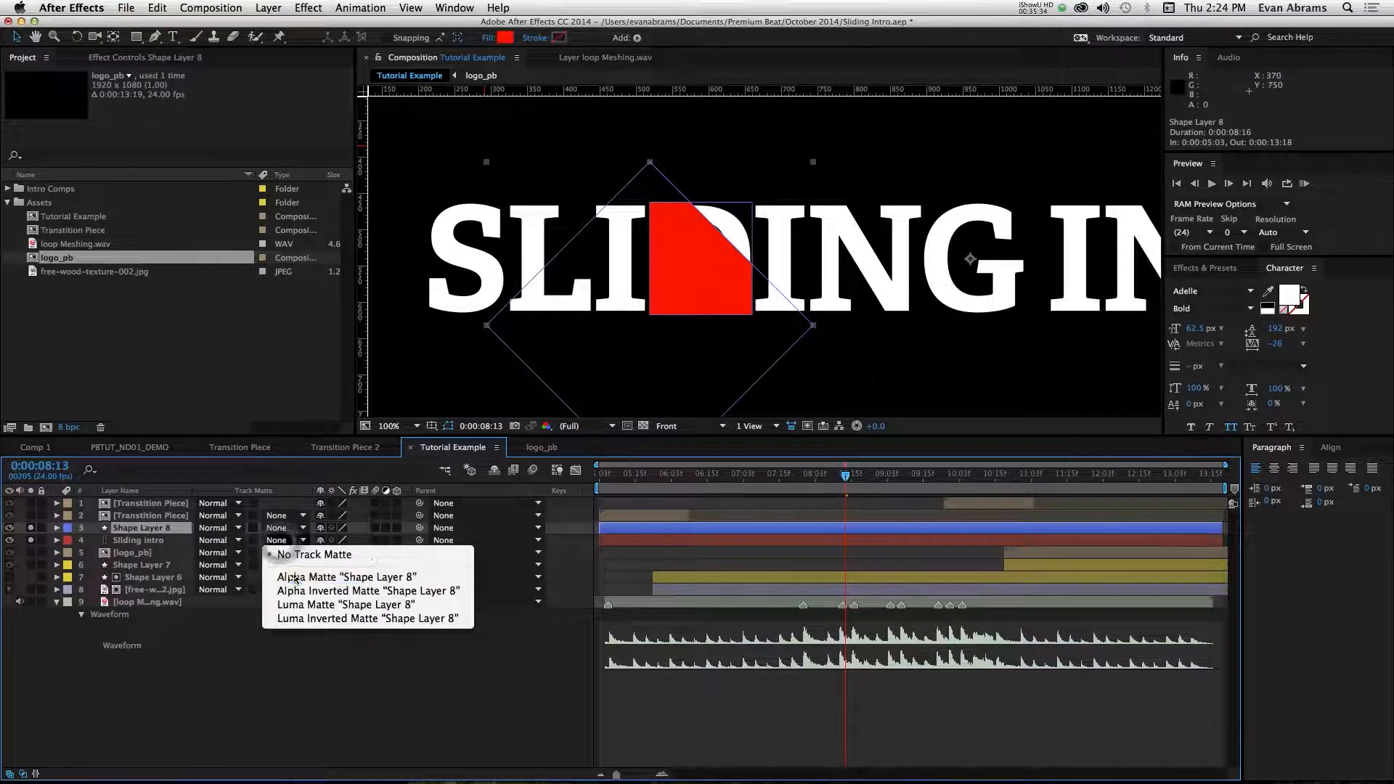
{"action": "left_click", "coordinate": [290, 564]}
Preview the matted reveal of the letter D and compare the text layer with its shape matte.
{"action": "left_click_drag", "start_coordinate": [850, 475], "coordinate": [786, 492]}
{"action": "key", "text": "space"}
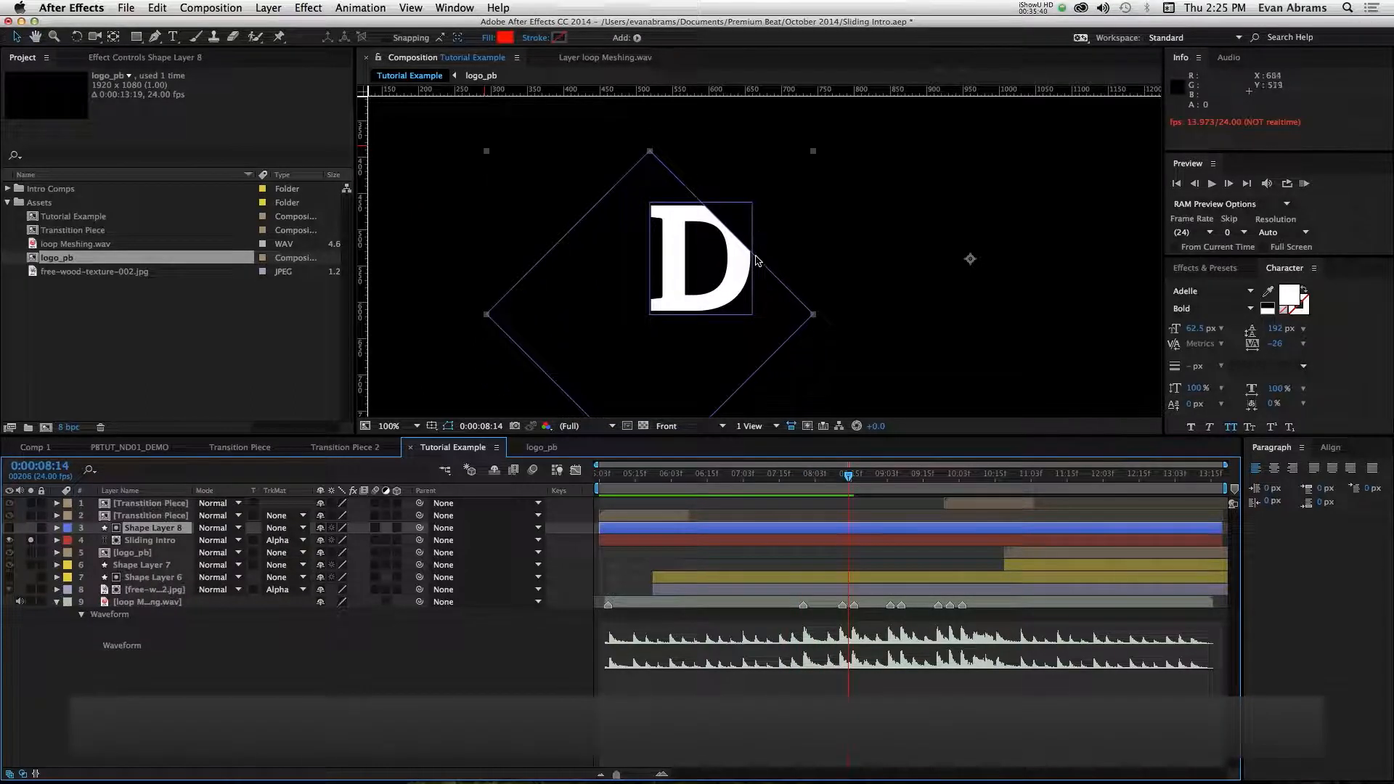
{"action": "left_click", "coordinate": [834, 545]}
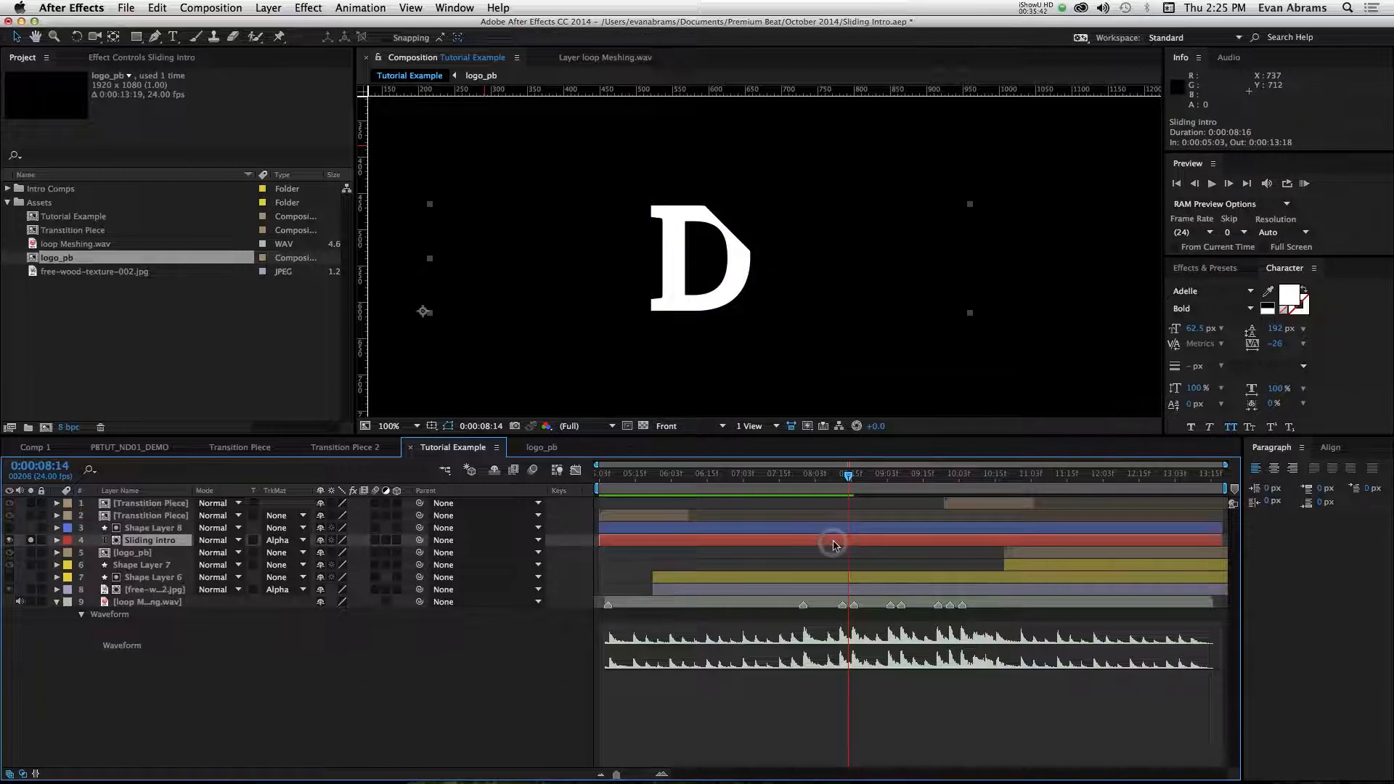
{"action": "left_click", "coordinate": [834, 528]}
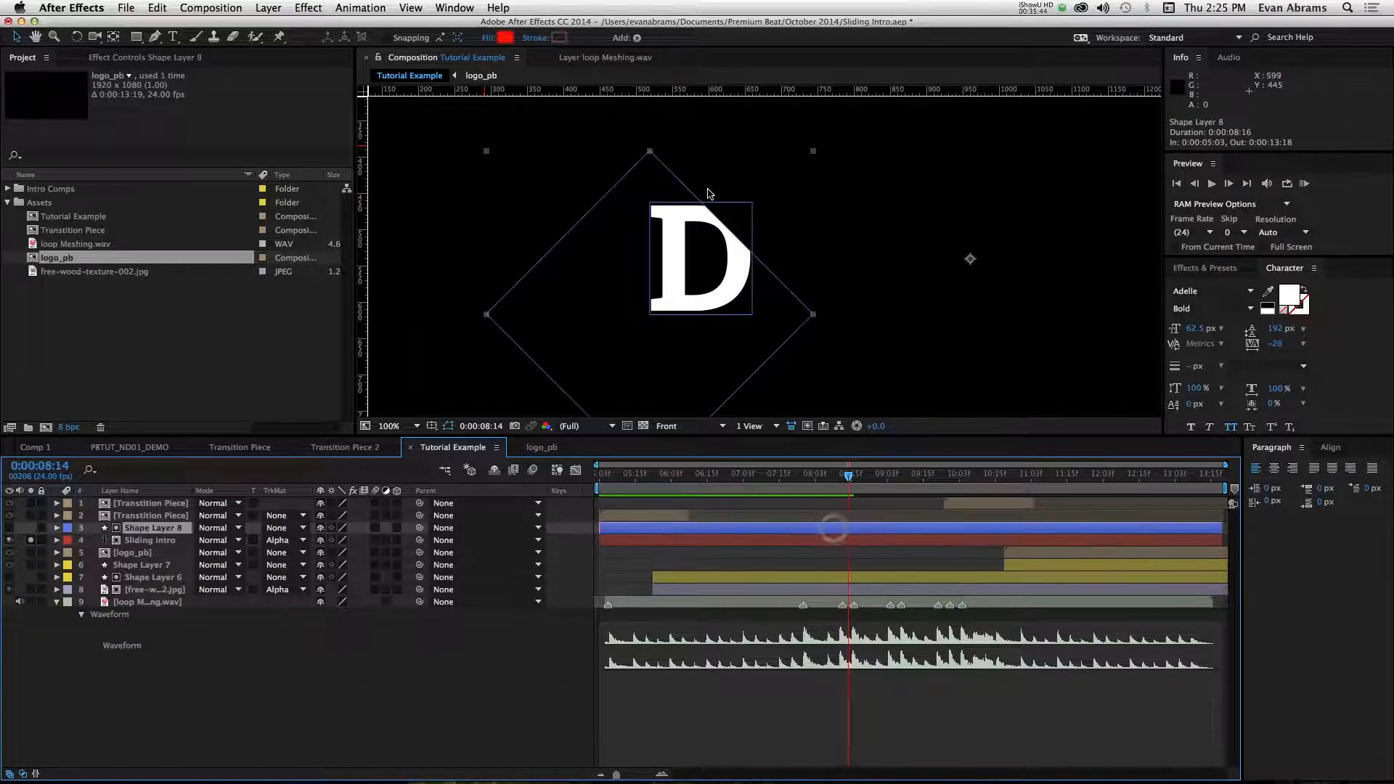
Undo the alpha matte and the layer reordering, and reselect the shape layer beneath the text.
{"action": "key", "text": "super+z"}
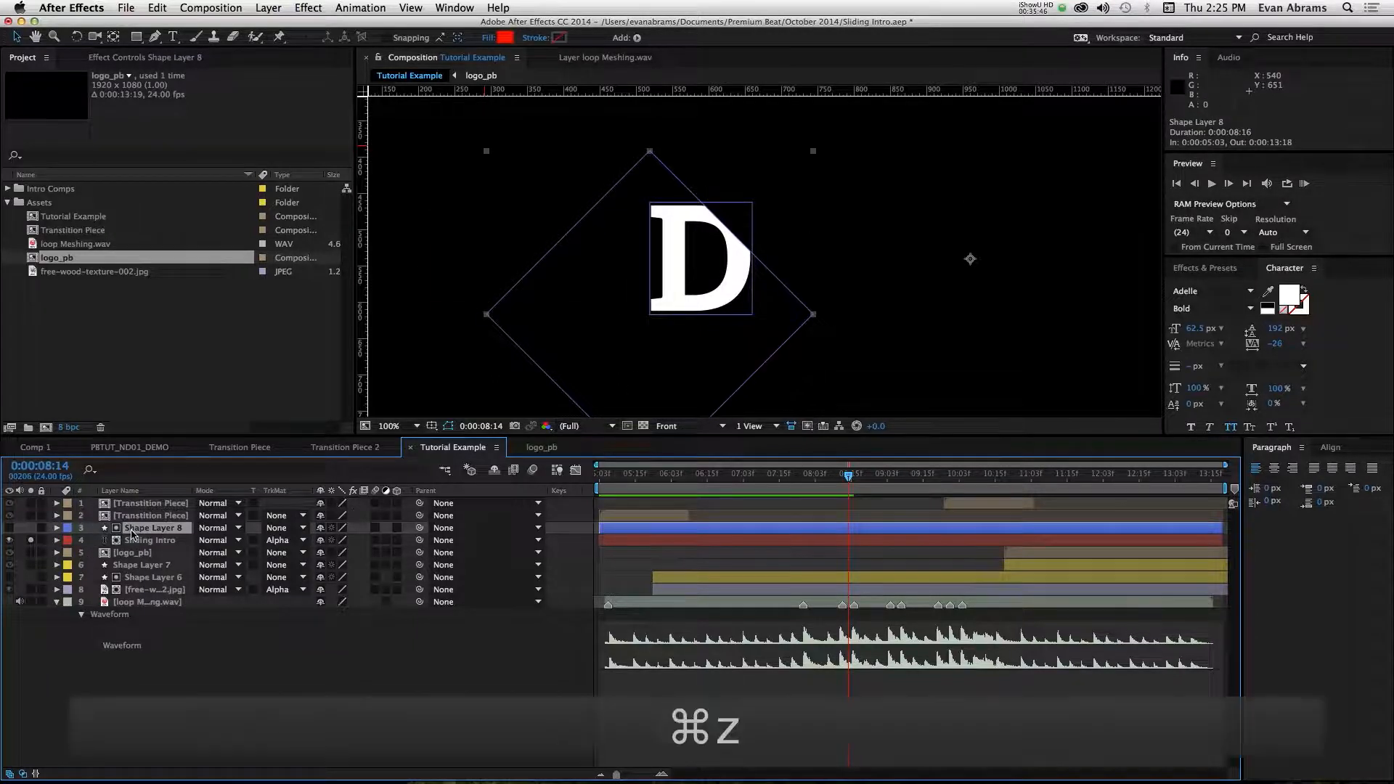
{"action": "key", "text": "super+z"}
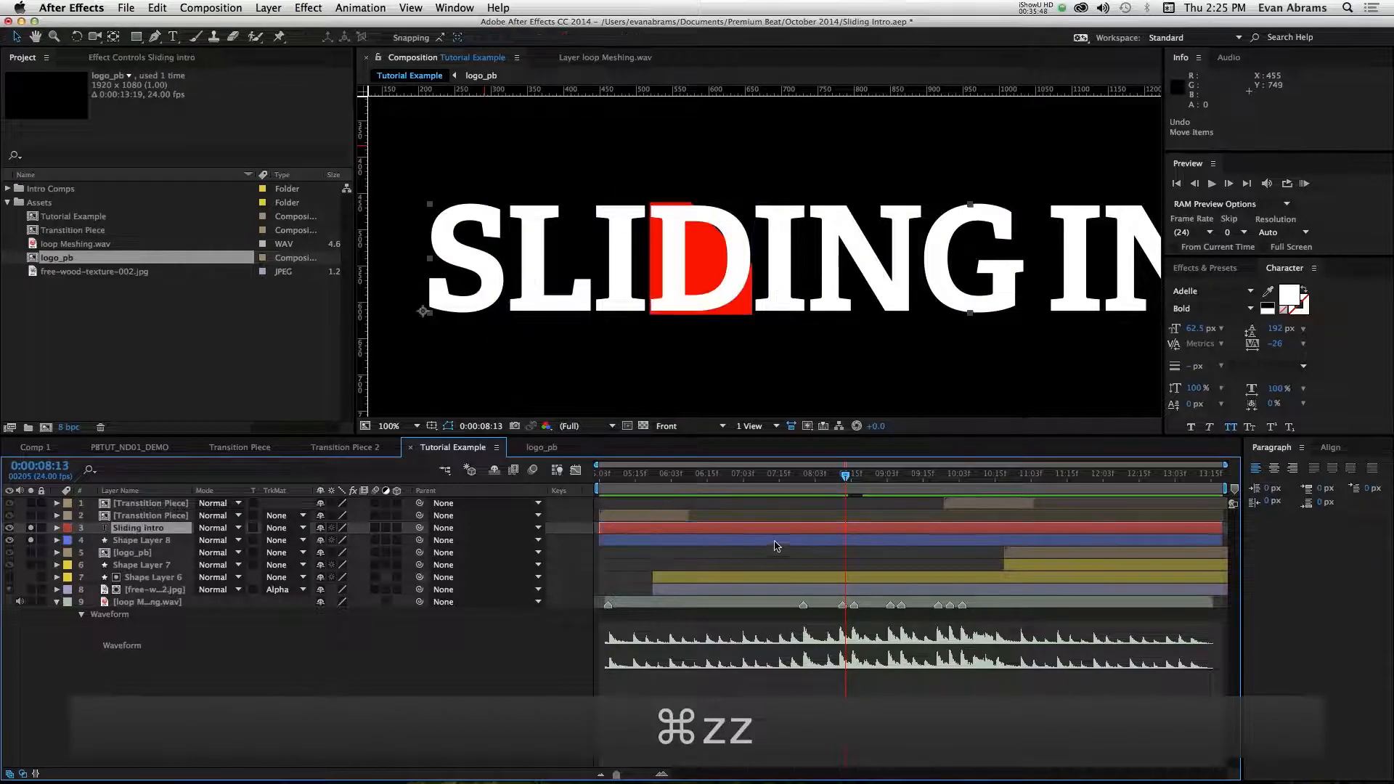
{"action": "left_click", "coordinate": [775, 543]}
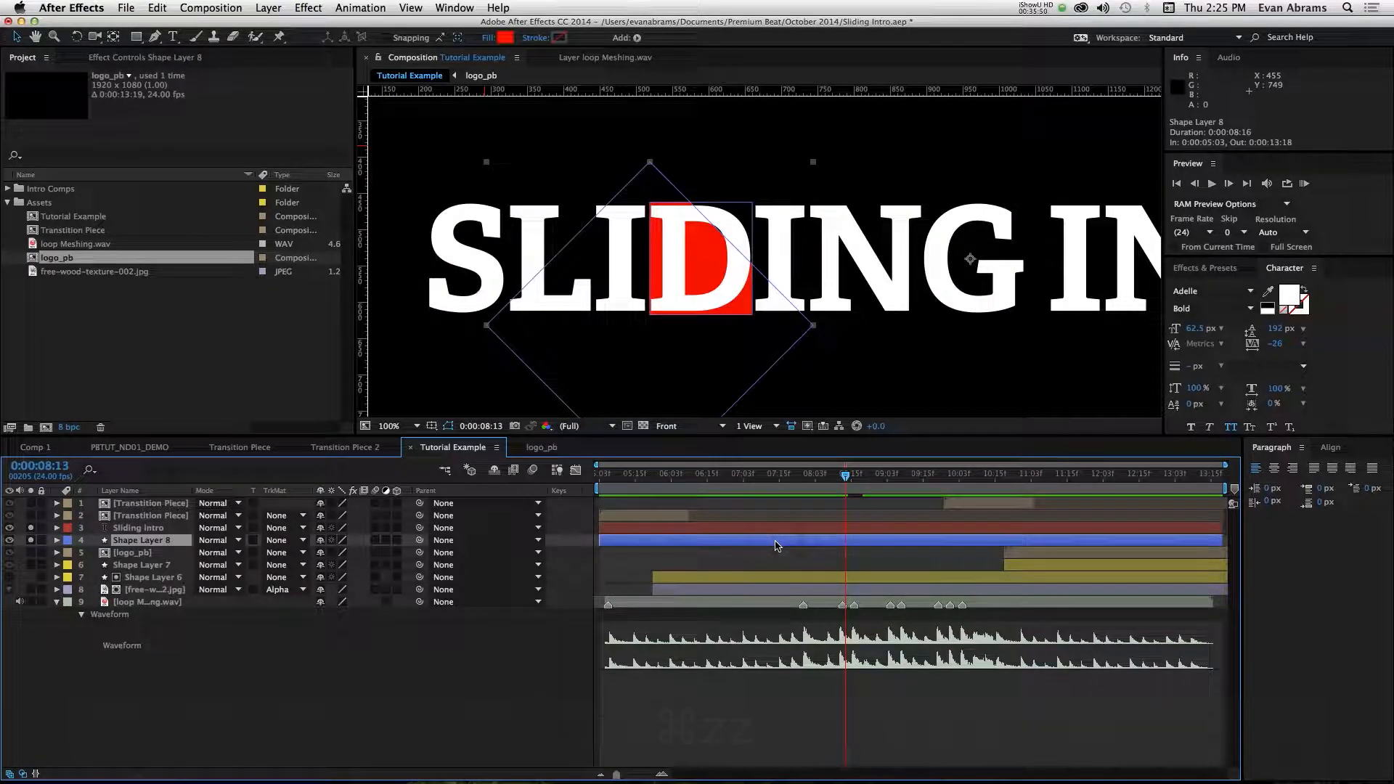
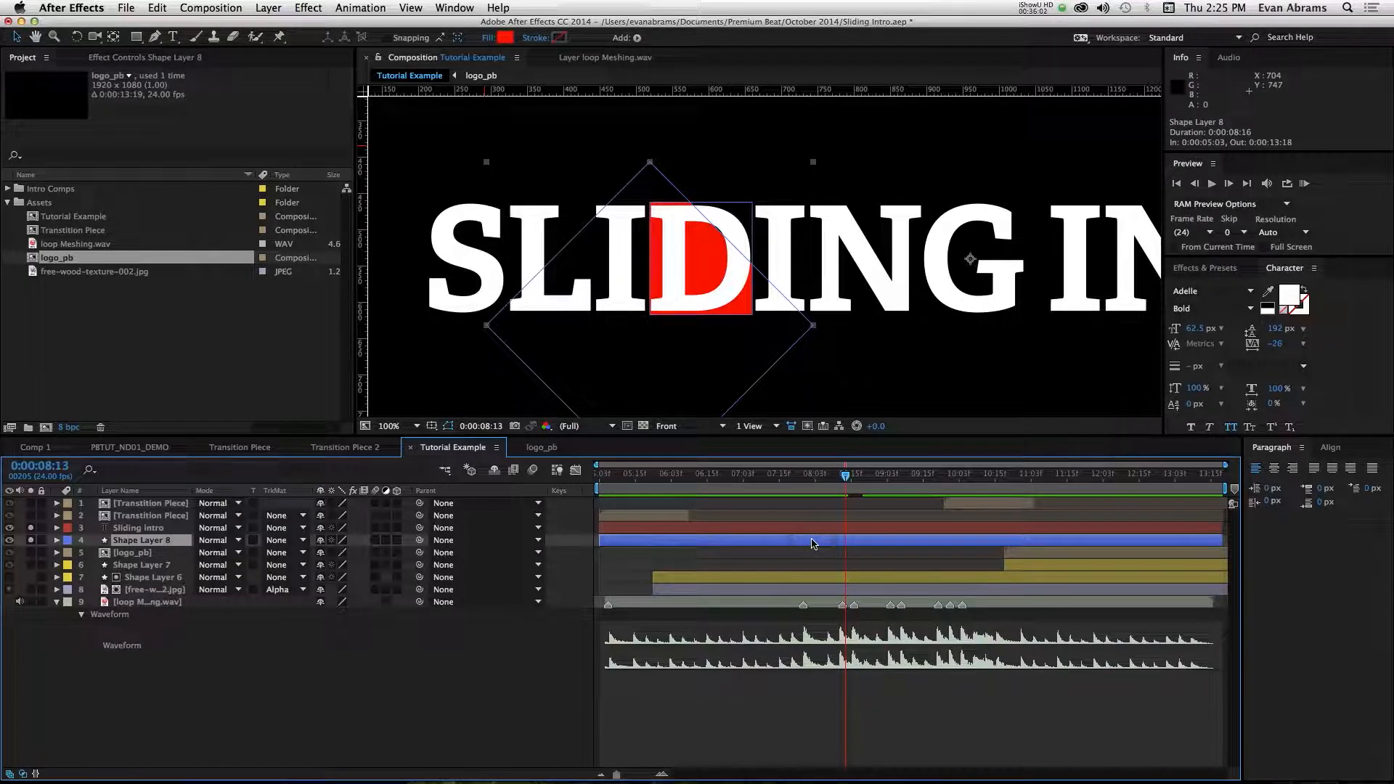
Rename the shape group behind the letter D as Rectangle 4.
{"action": "left_click", "coordinate": [56, 540]}
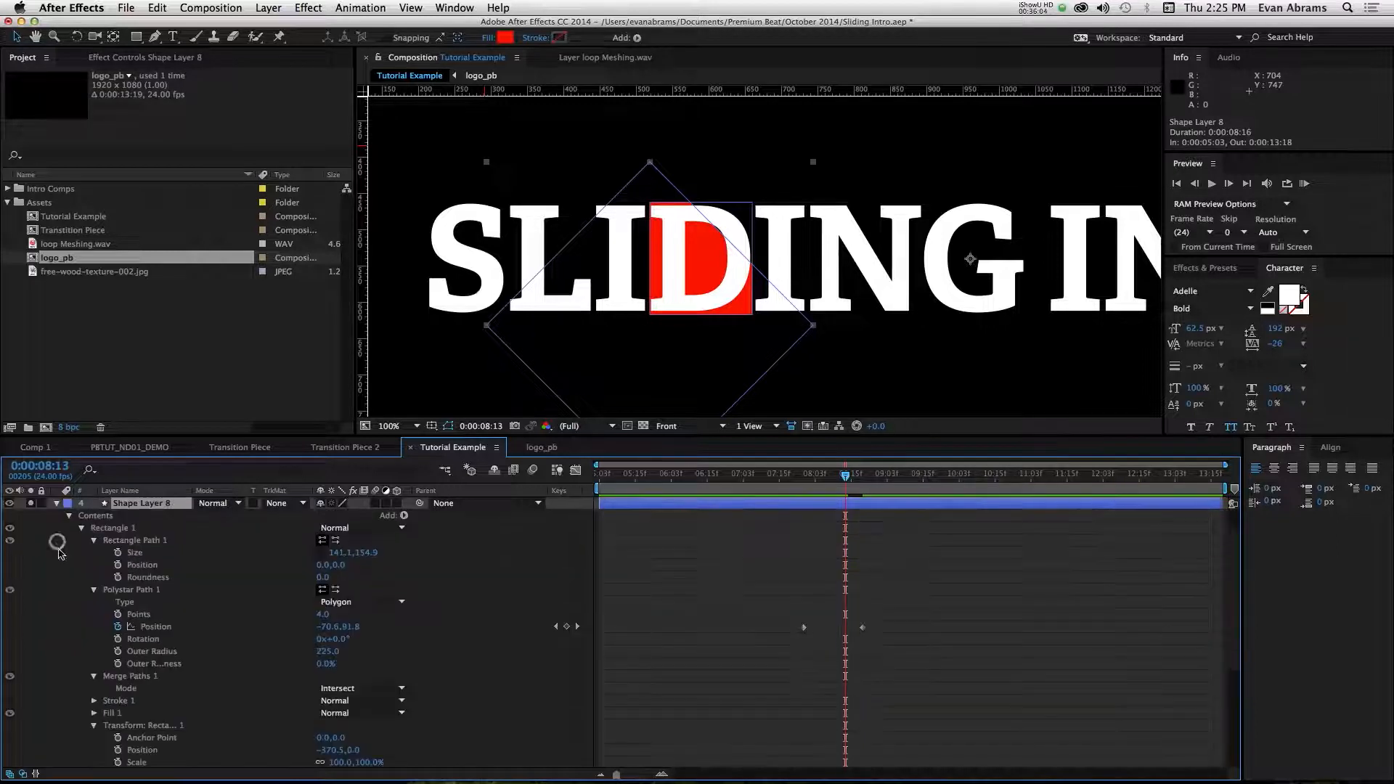
{"action": "left_click", "coordinate": [95, 540]}
{"action": "left_click", "coordinate": [81, 528]}
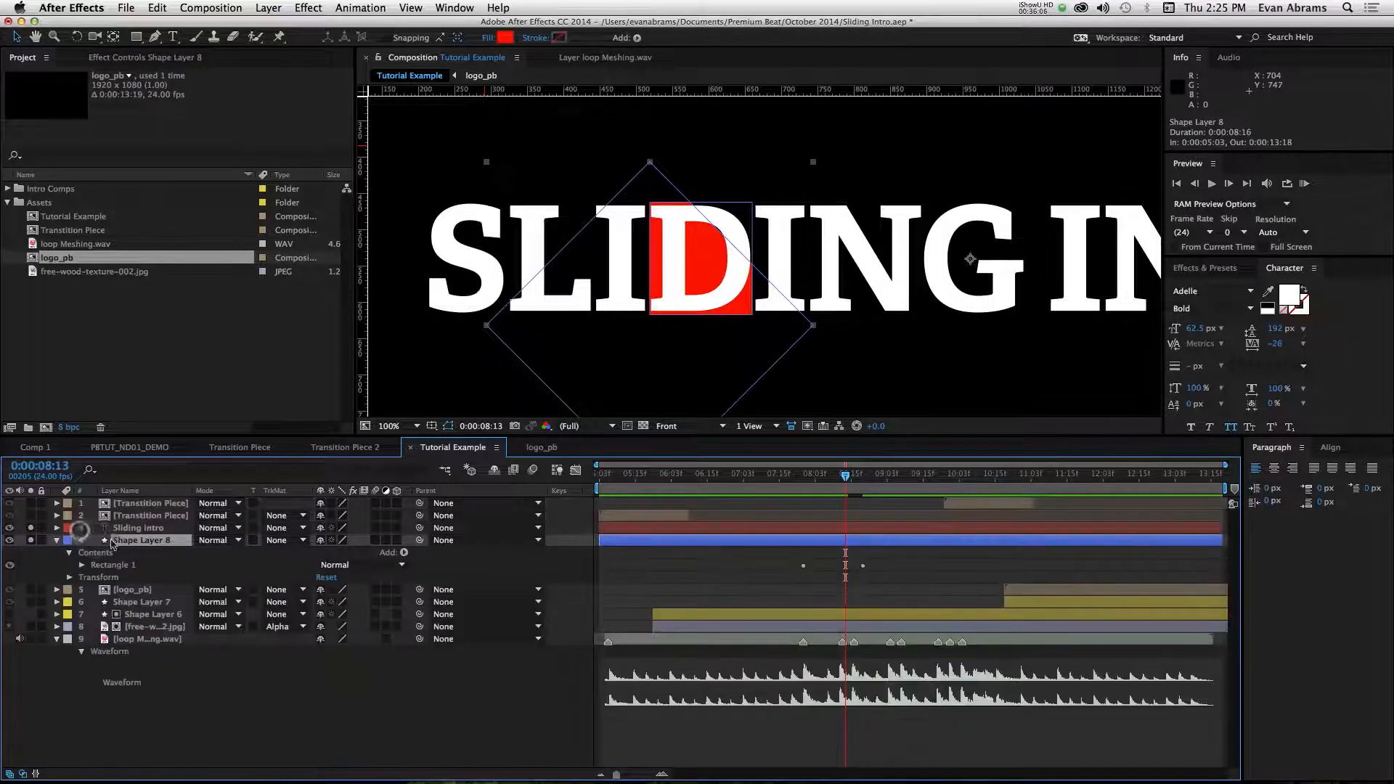
{"action": "left_click", "coordinate": [114, 567]}
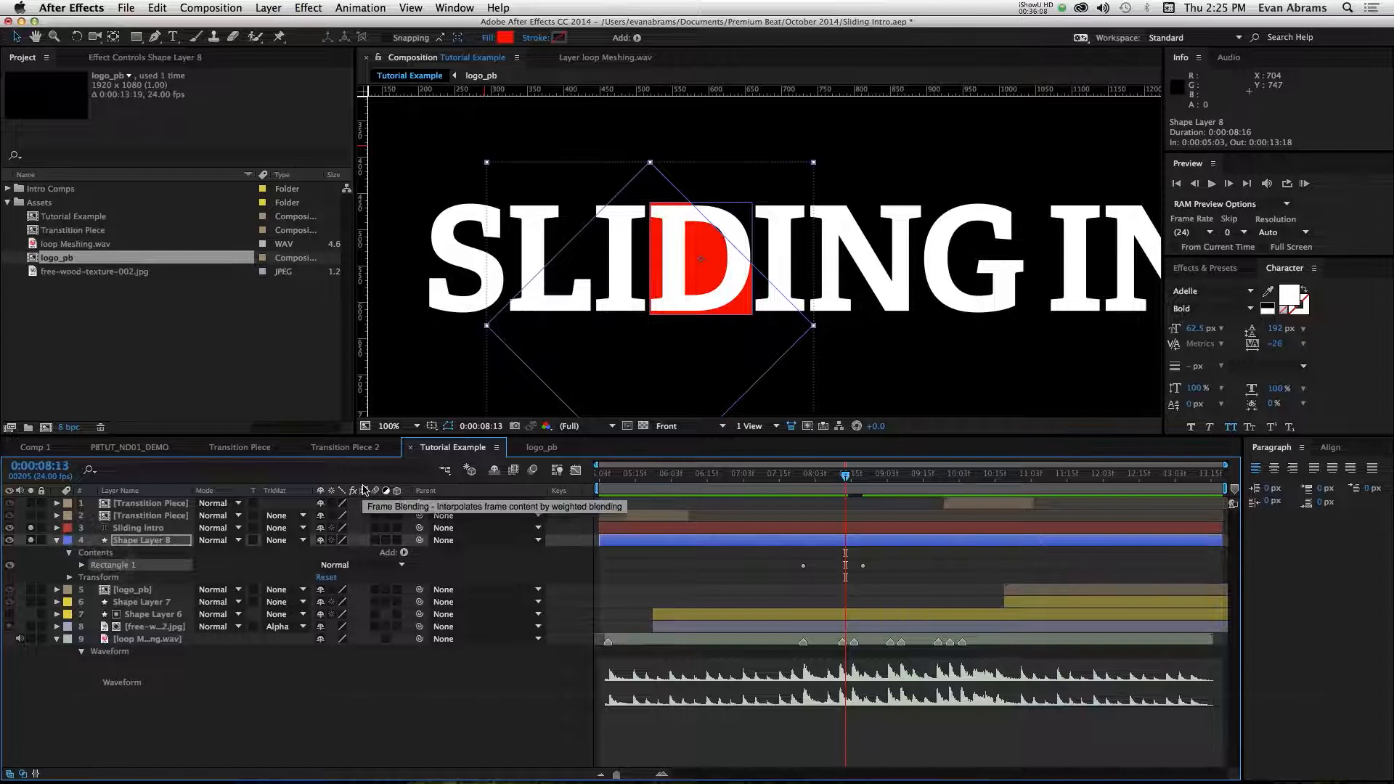
{"action": "key", "text": "Return"}
{"action": "key", "text": "Right"}
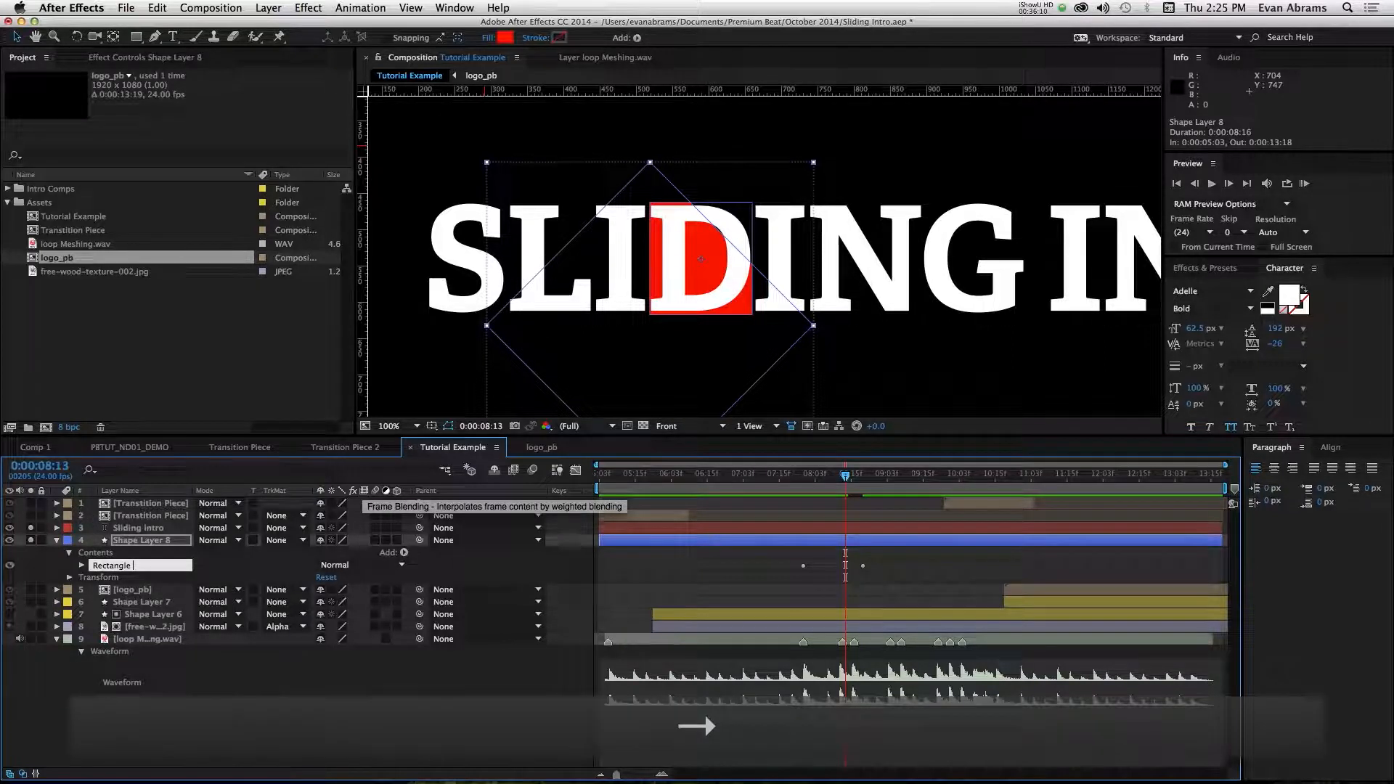
{"action": "type", "text": "4"}
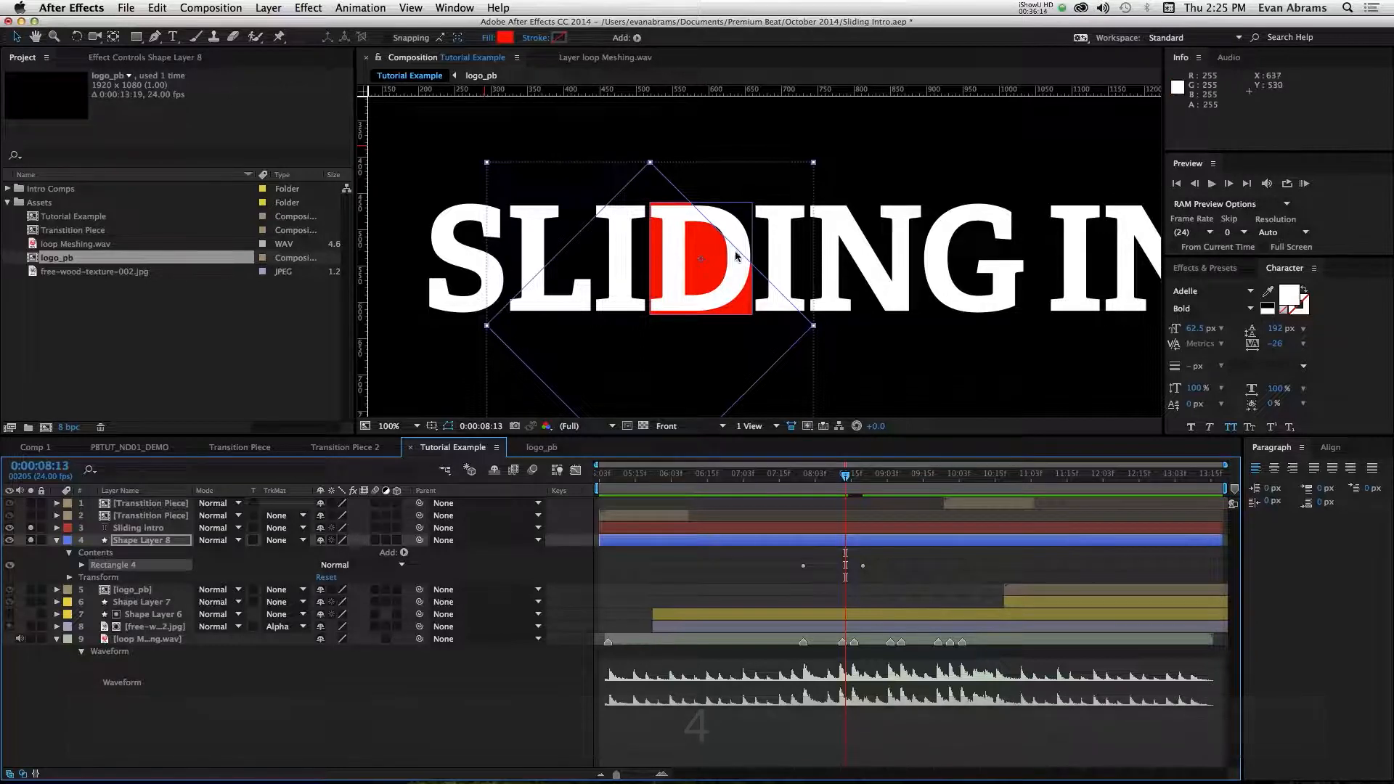
Duplicate the Rectangle 4 shape group and expand the copy's contents.
{"action": "left_click", "coordinate": [114, 566]}
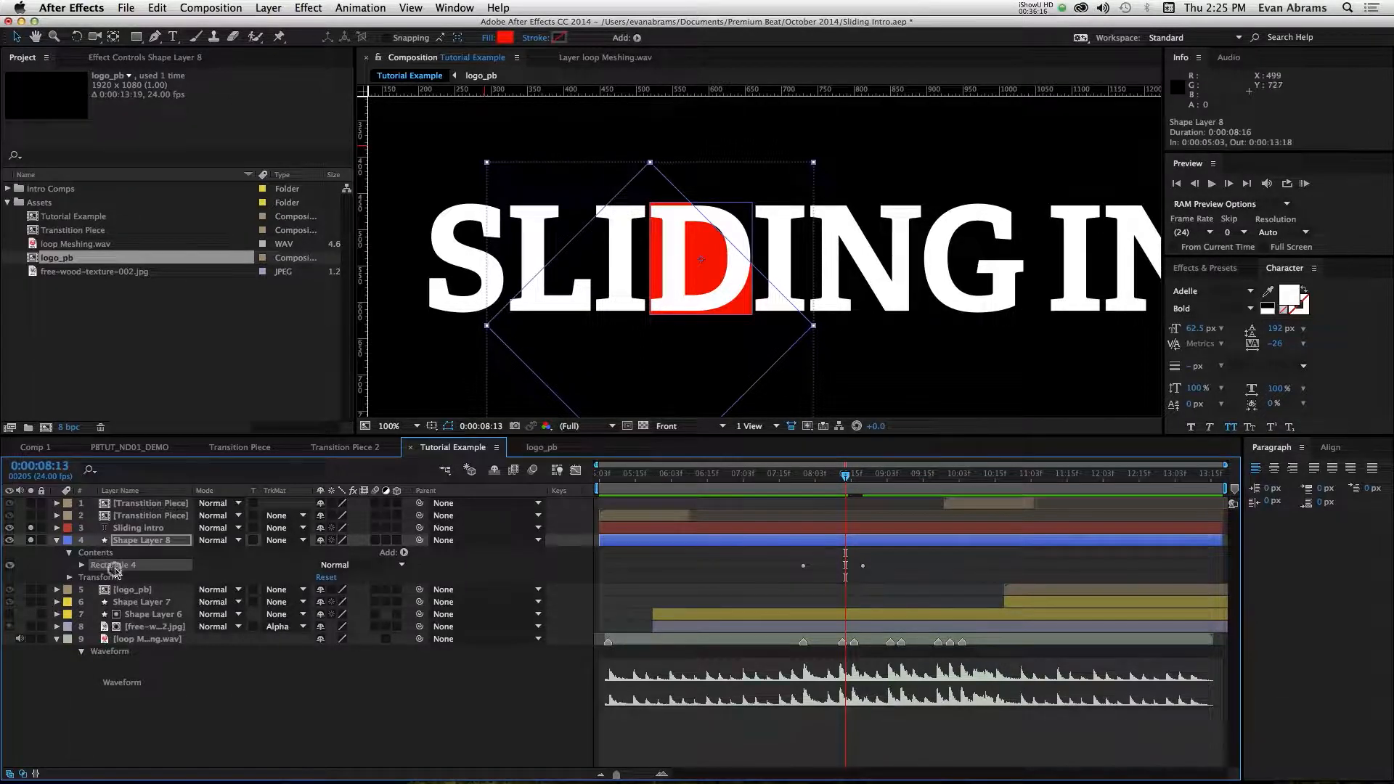
{"action": "key", "text": "super+d"}
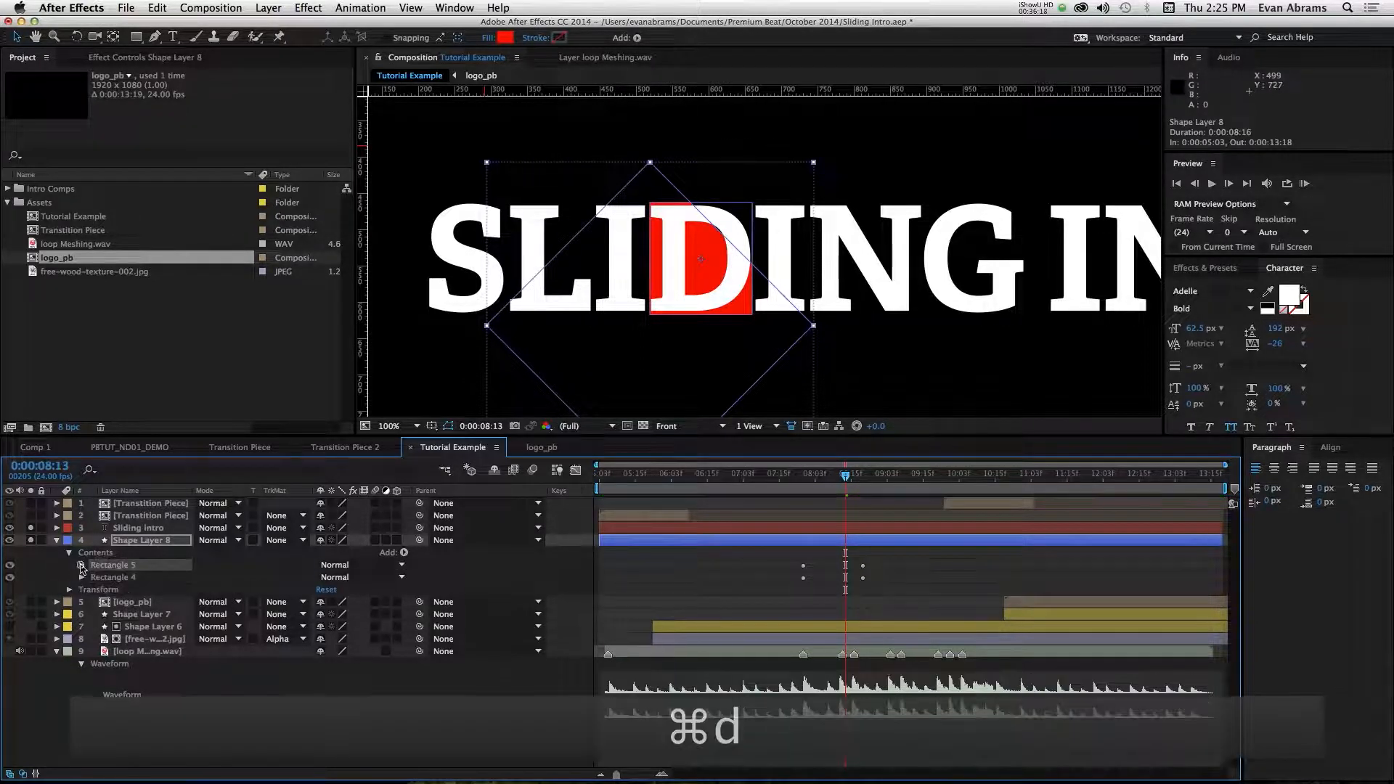
{"action": "left_click", "coordinate": [82, 566]}
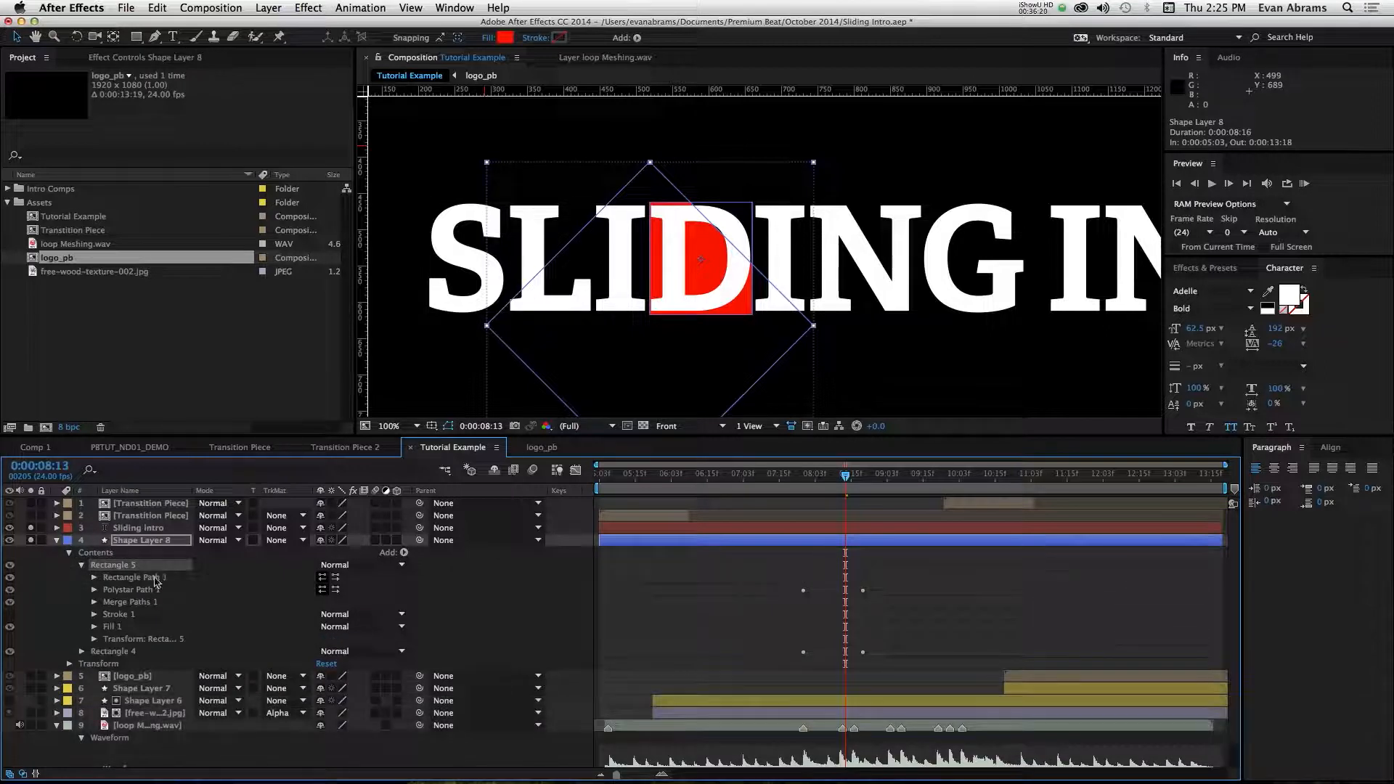
Move the duplicate behind the second I at a transform position of -262.5, 0, and narrow its rectangle width to about 72.1.
{"action": "left_click", "coordinate": [95, 577]}
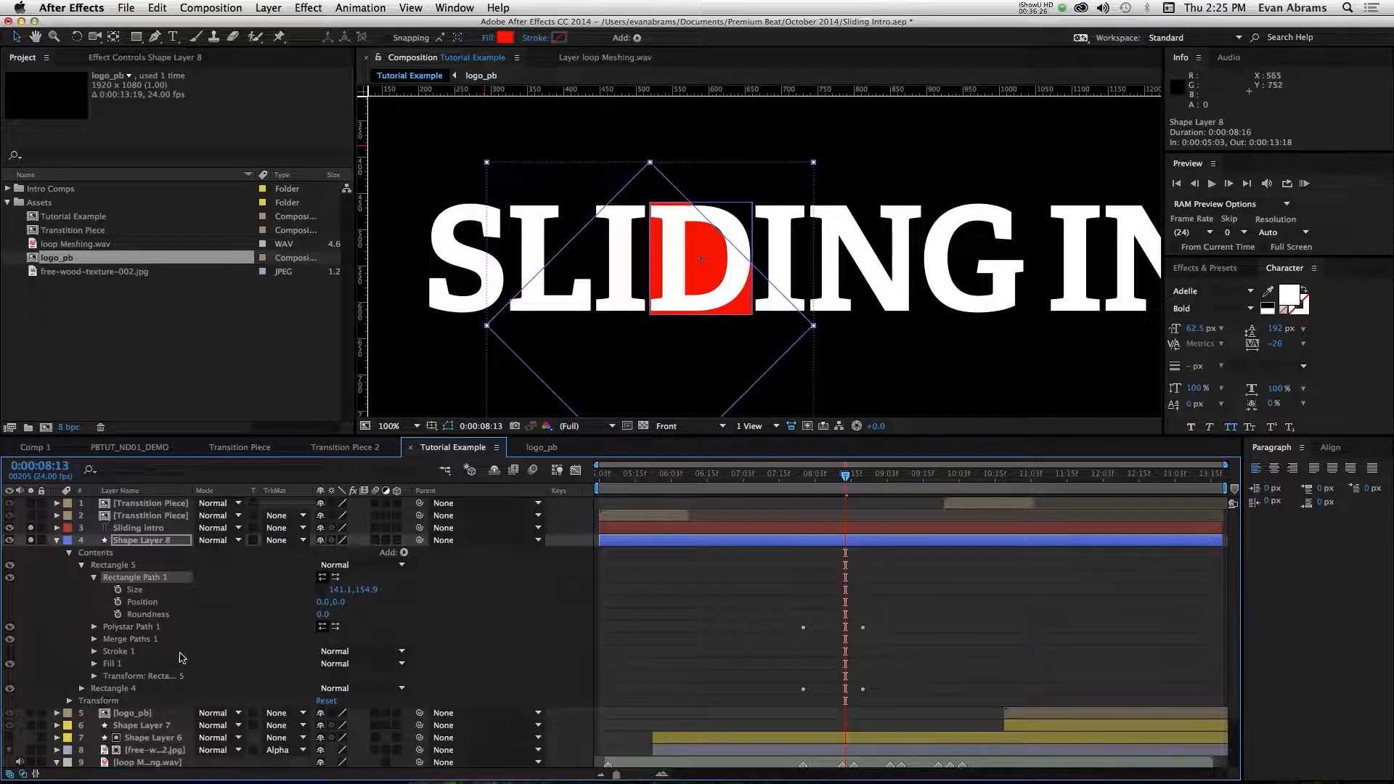
{"action": "left_click", "coordinate": [94, 676]}
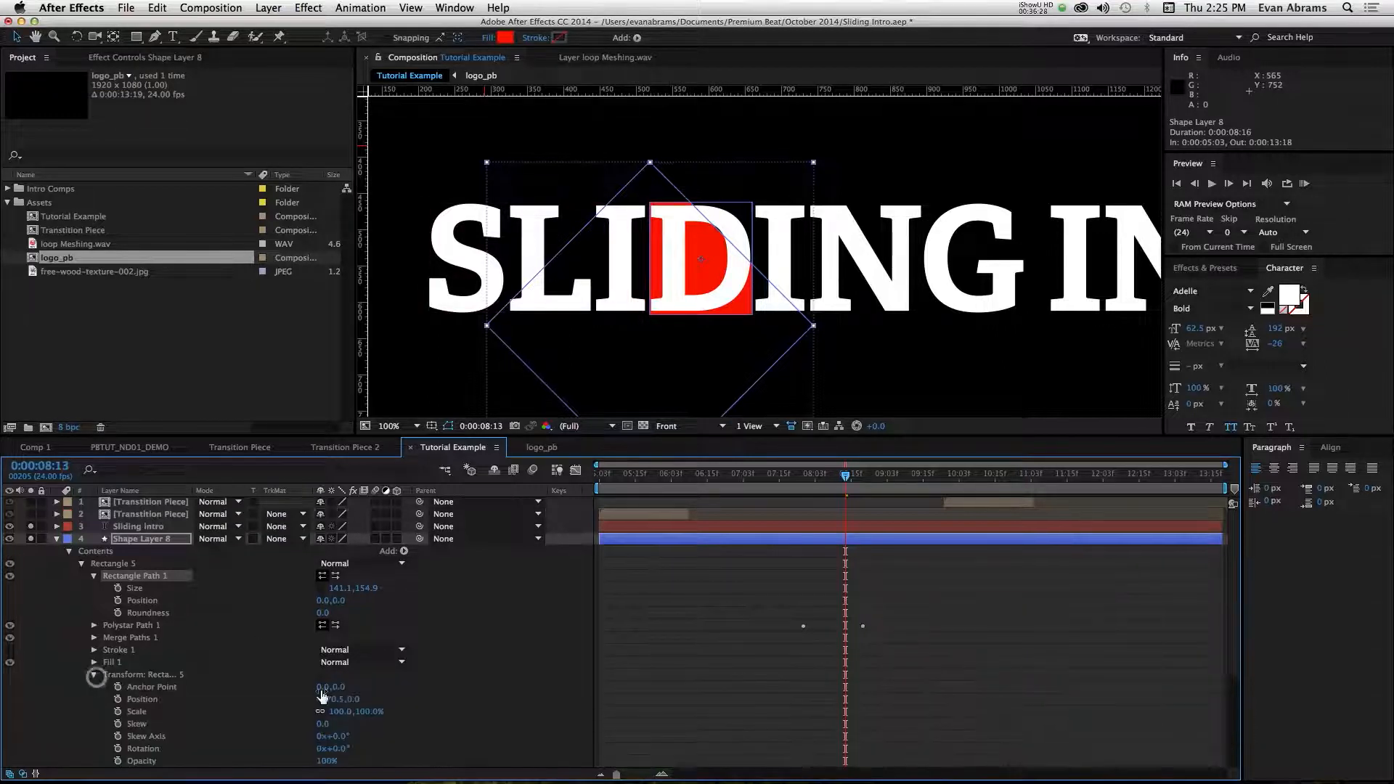
{"action": "left_click_drag", "start_coordinate": [330, 699], "coordinate": [401, 695]}
{"action": "scroll", "coordinate": [850, 190], "scroll_direction": "up", "scroll_amount": 1}
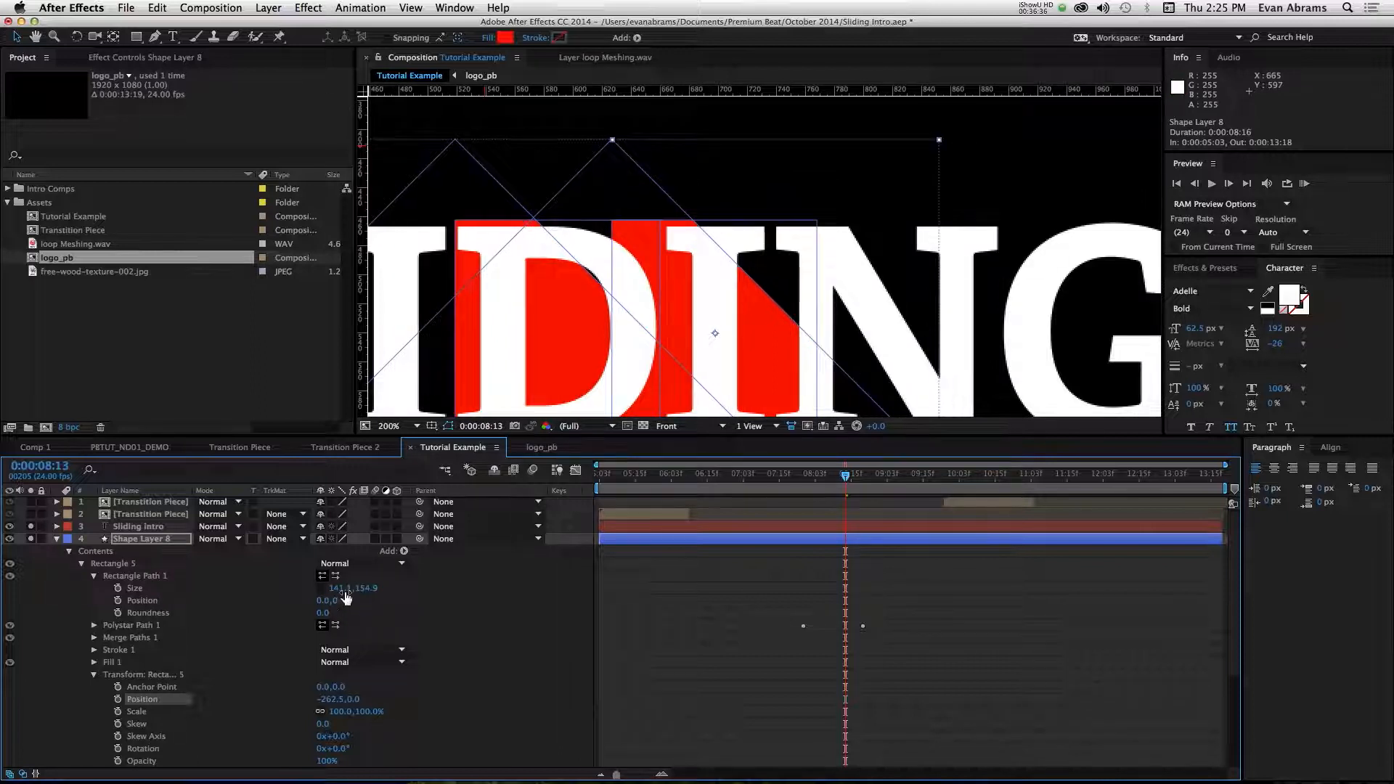
{"action": "left_click_drag", "start_coordinate": [346, 597], "coordinate": [304, 600]}
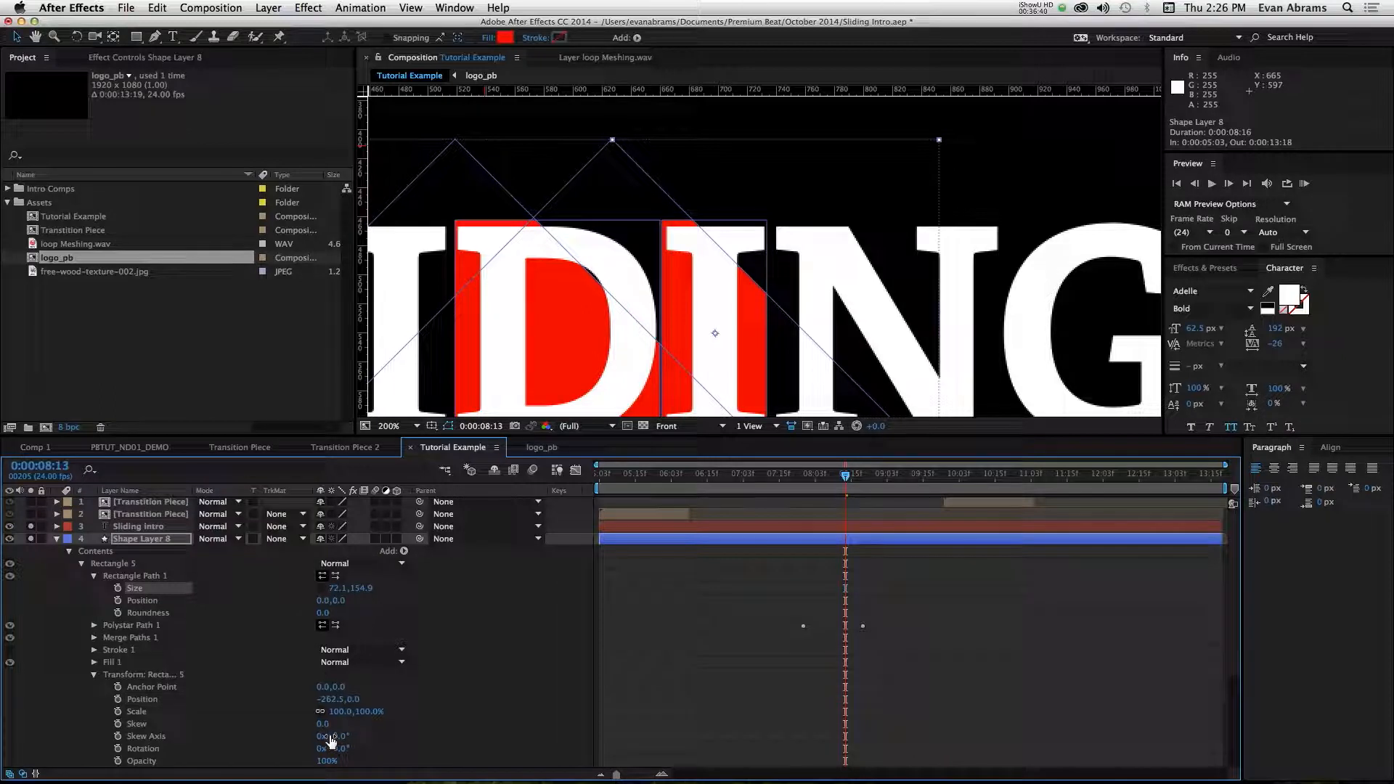
Set the transform position of the shape behind the second I to -261.5, 0 and reveal its polystar path's position.
{"action": "left_click_drag", "start_coordinate": [328, 703], "coordinate": [334, 703]}
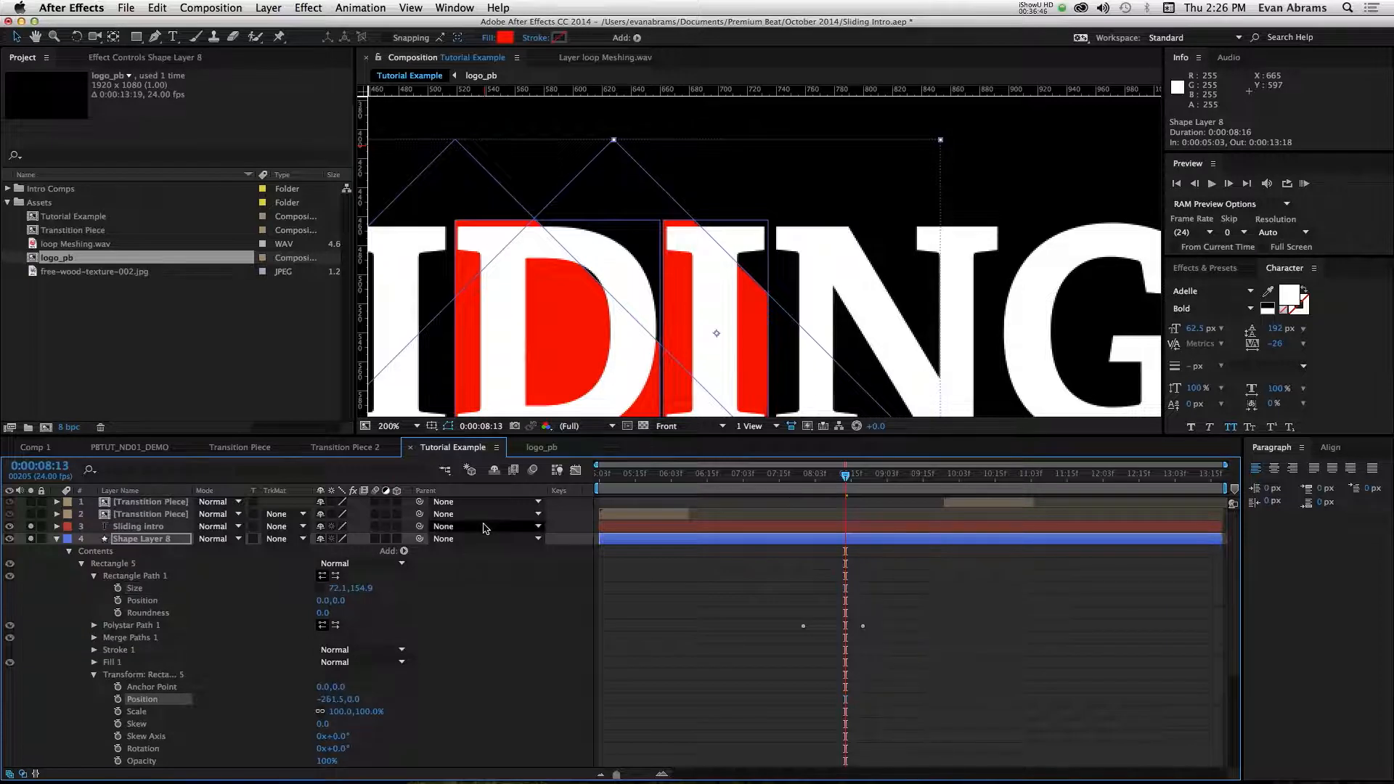
{"action": "left_click", "coordinate": [93, 625]}
{"action": "left_click", "coordinate": [166, 662]}
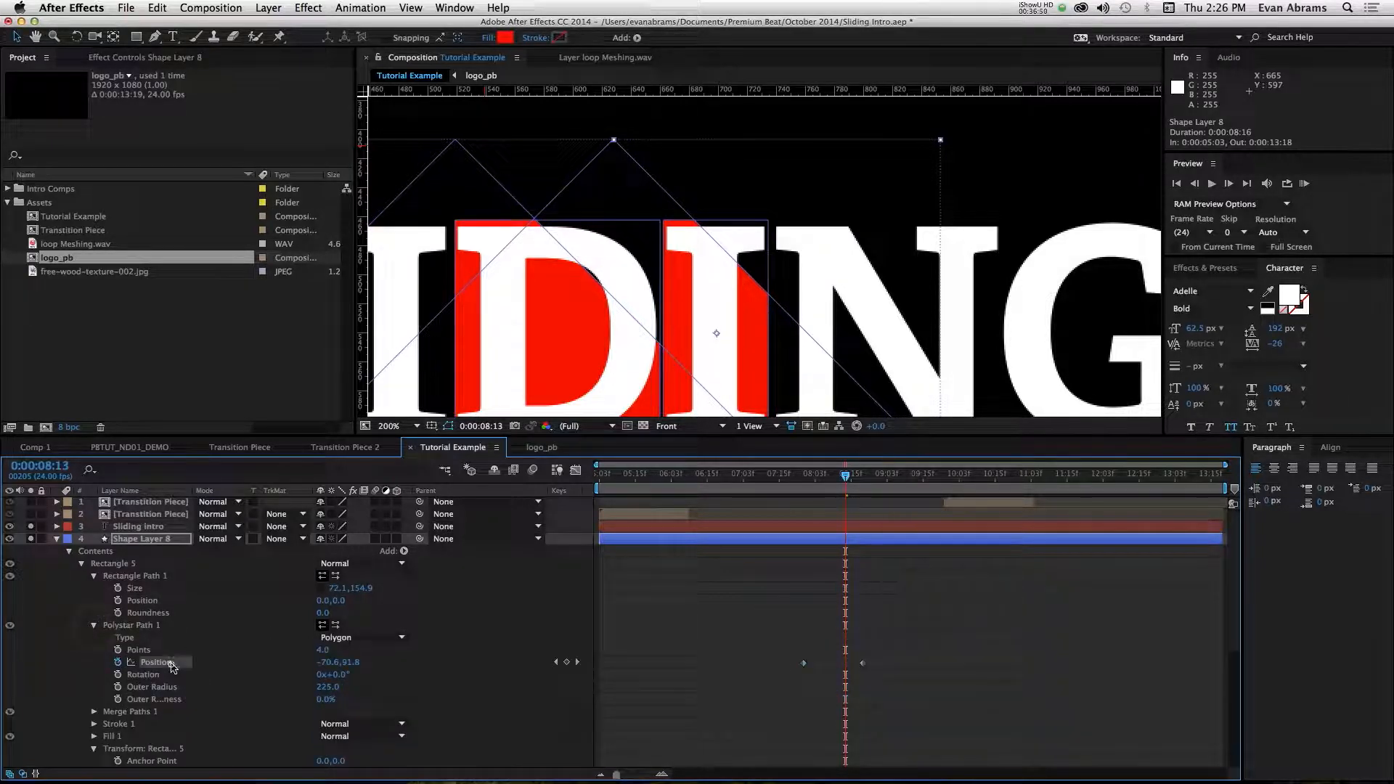
Shift both polystar position keyframes of the second I's shape to an x value of -36.6.
{"action": "left_click", "coordinate": [862, 476]}
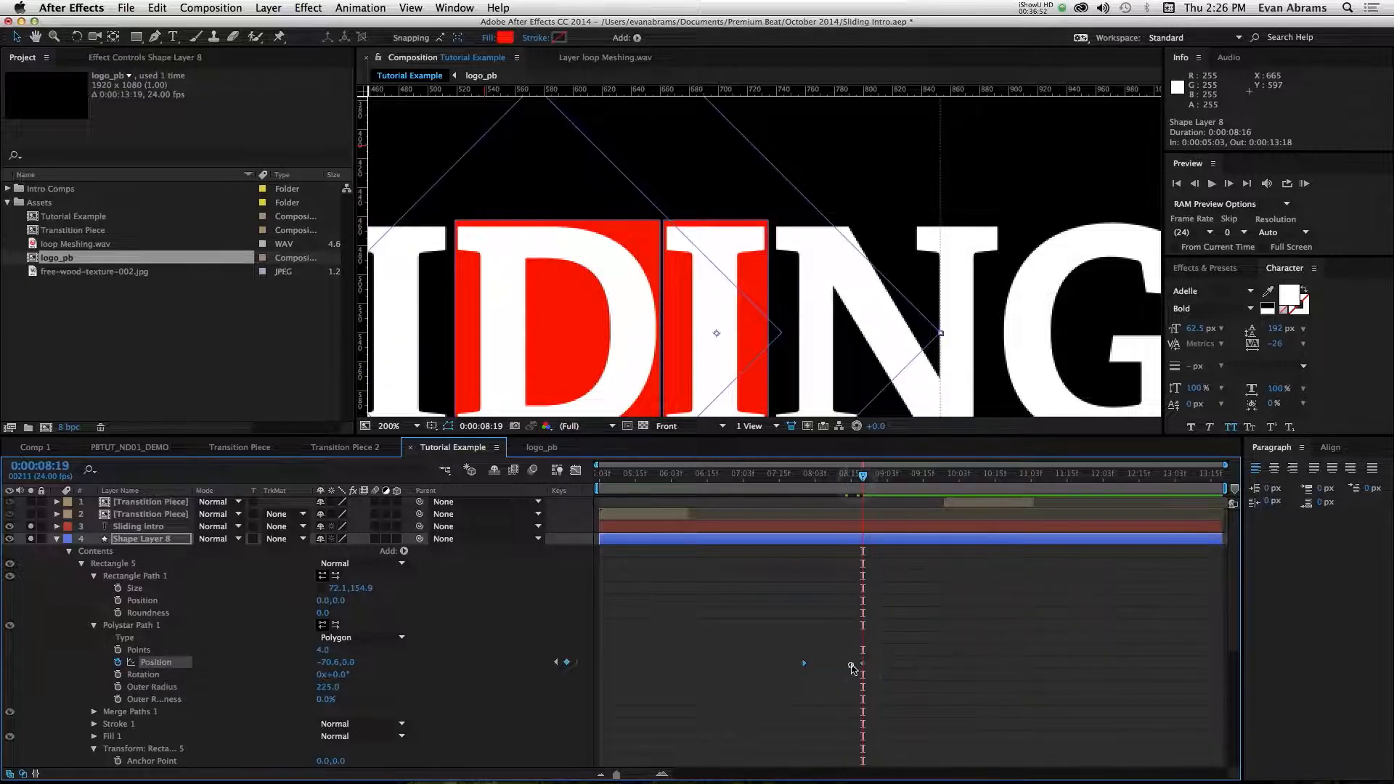
{"action": "left_click_drag", "start_coordinate": [885, 659], "coordinate": [763, 680]}
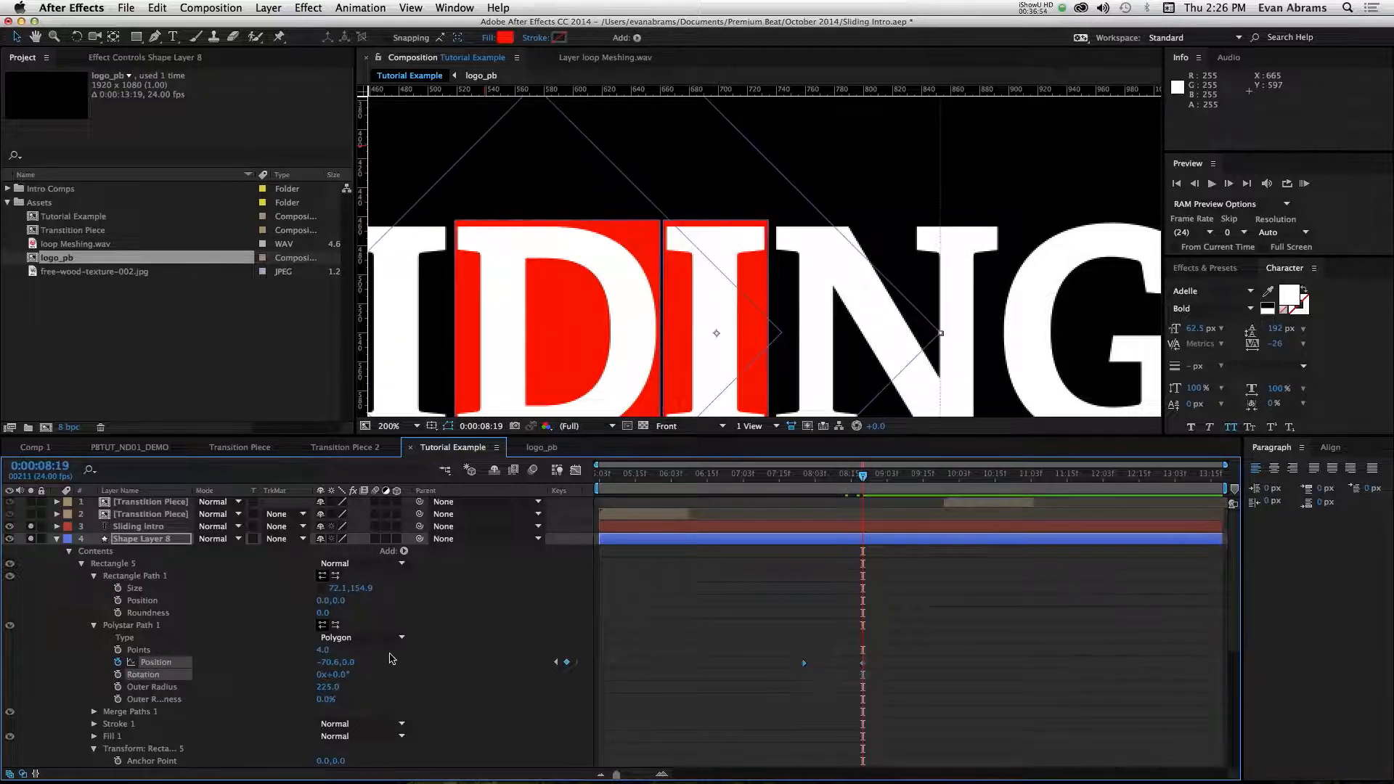
{"action": "key", "text": "comma"}
{"action": "key", "text": "period"}
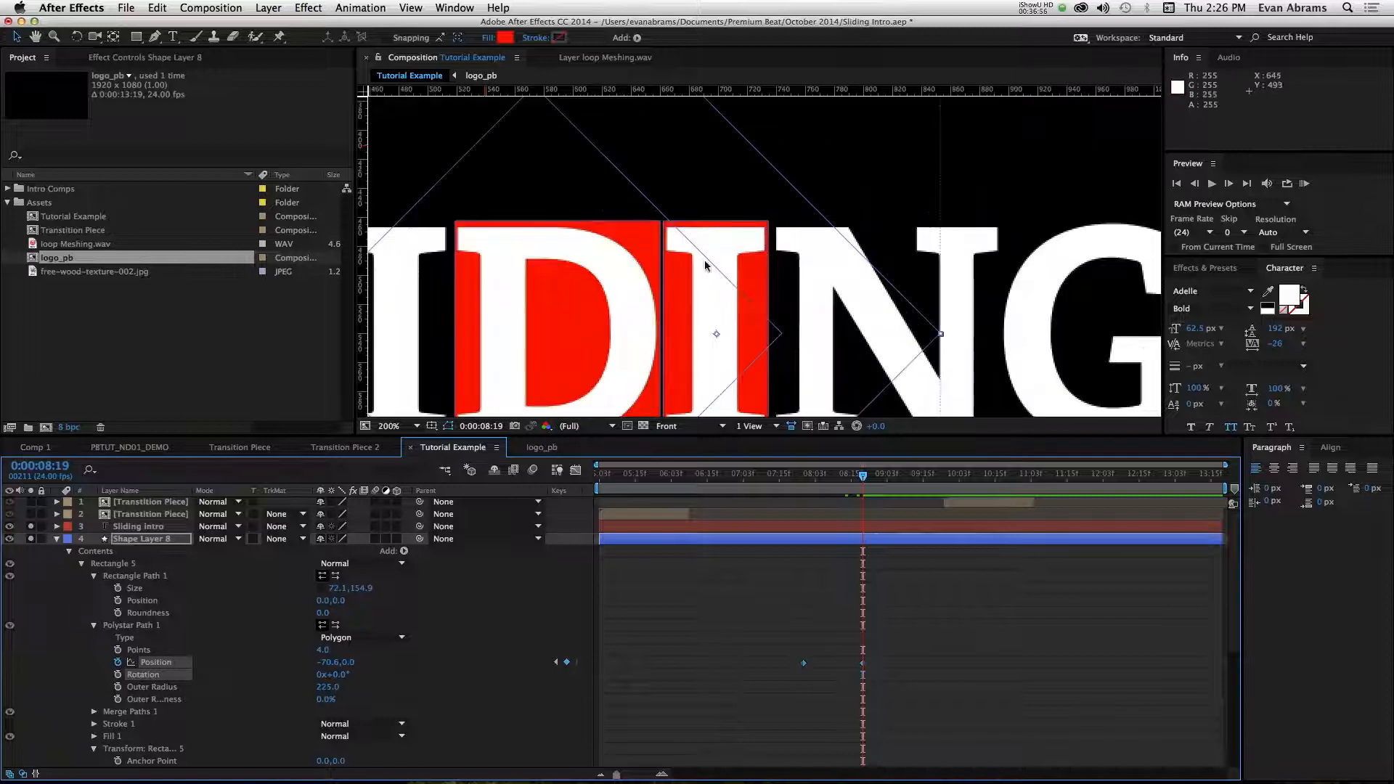
{"action": "key", "text": "comma"}
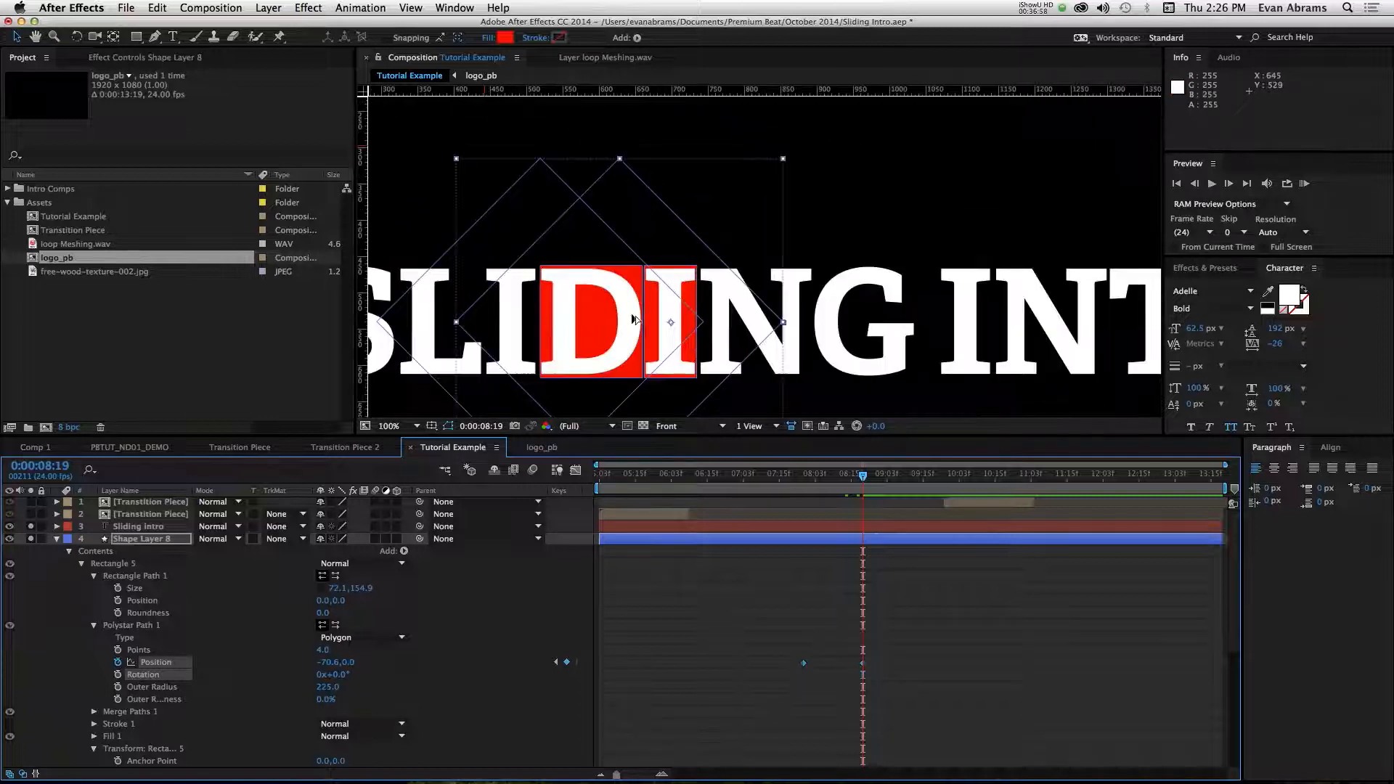
{"action": "left_click", "coordinate": [806, 477]}
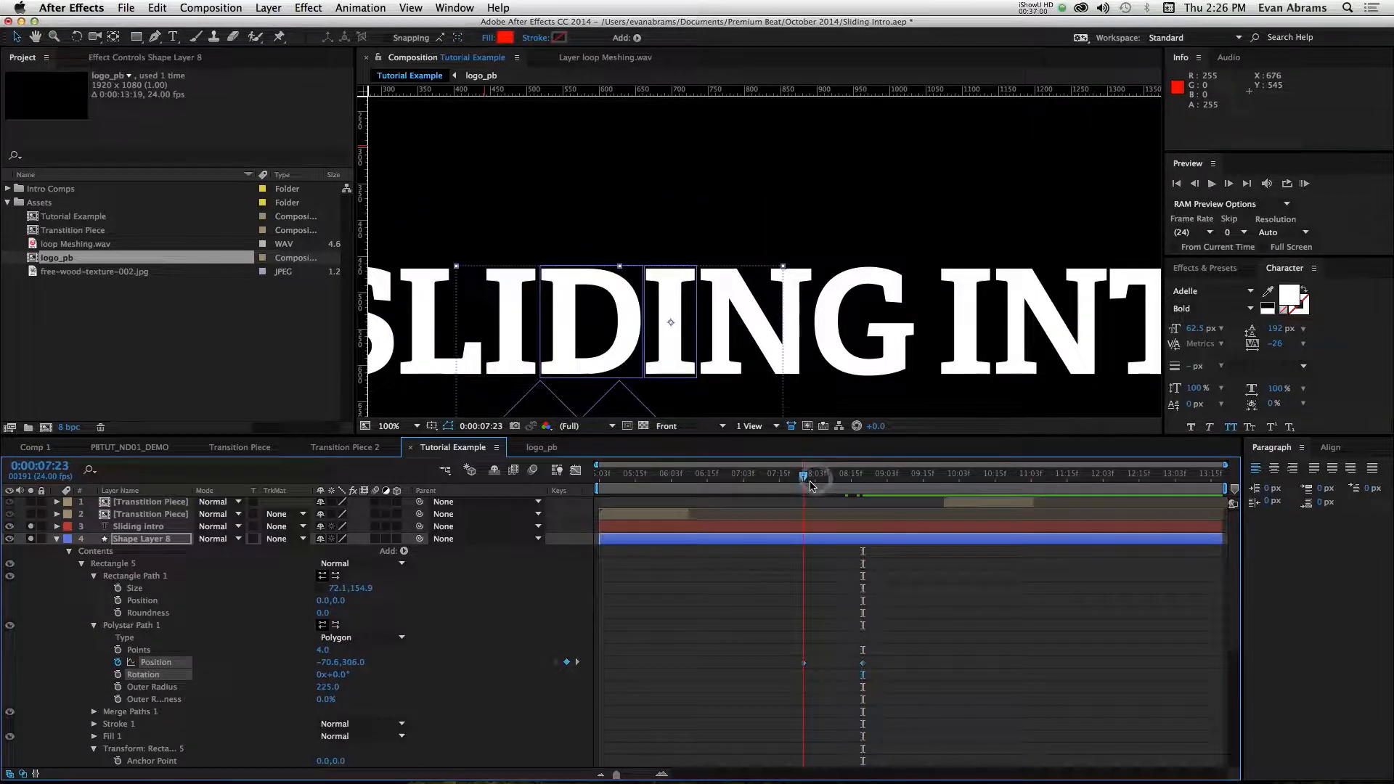
{"action": "key", "text": "period"}
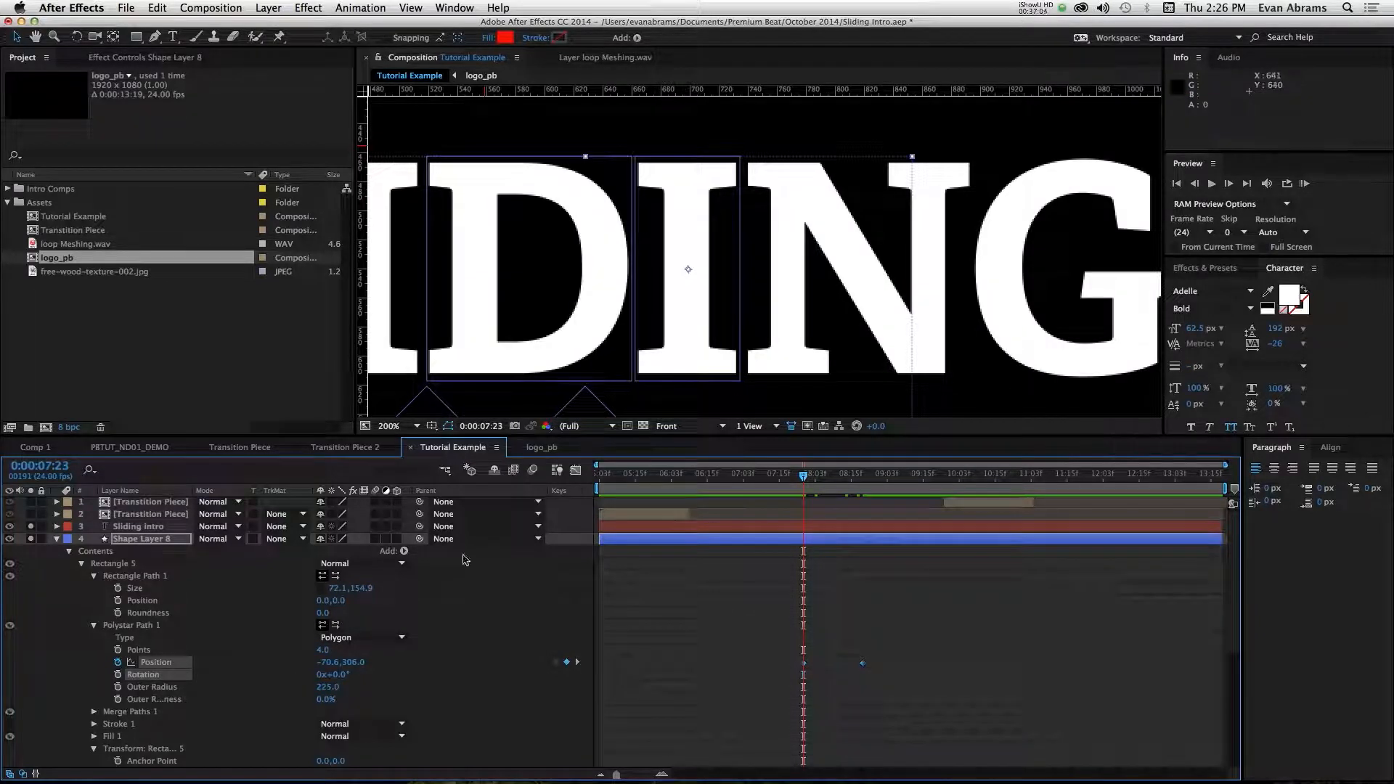
{"action": "left_click_drag", "start_coordinate": [326, 663], "coordinate": [349, 661]}
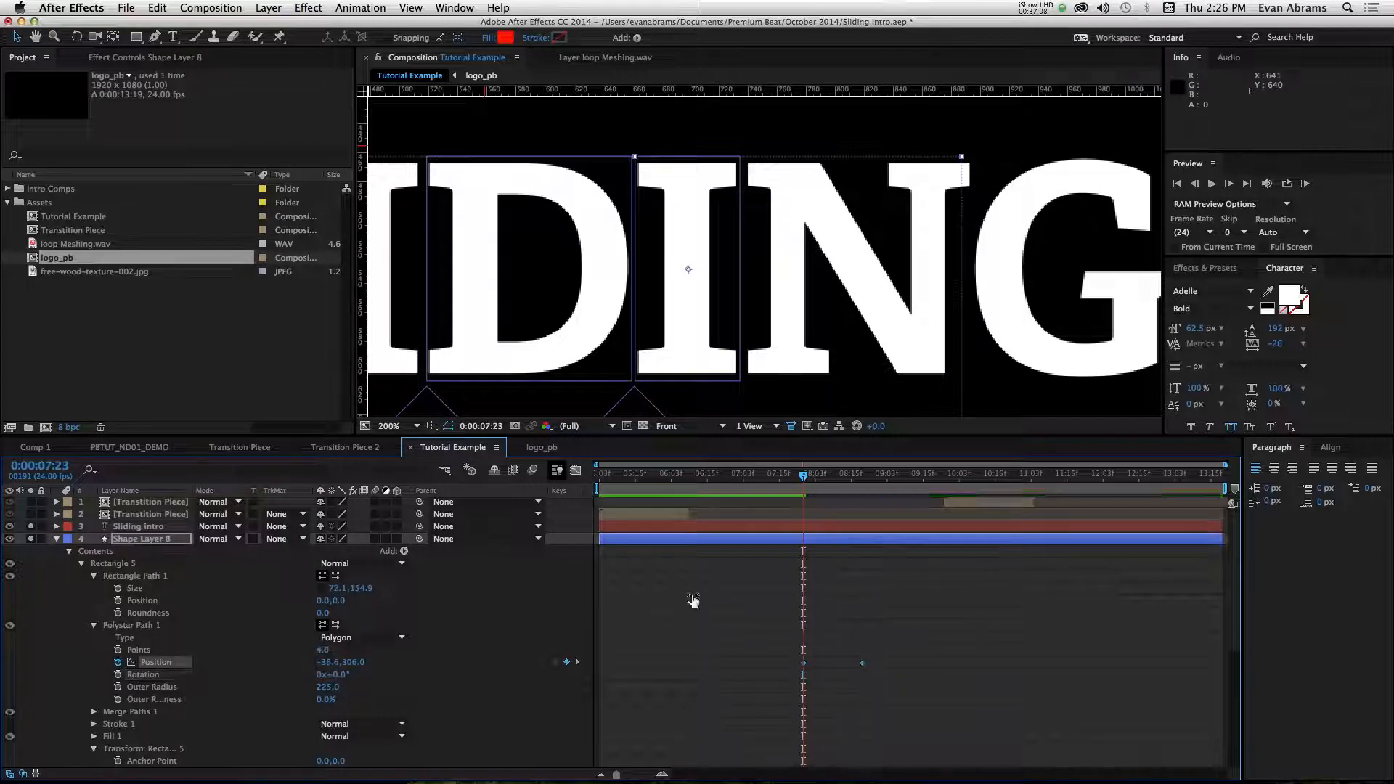
Preview the polygon wipes behind the D and second I, checking that the two reveals look alike.
{"action": "left_click_drag", "start_coordinate": [806, 477], "coordinate": [905, 477]}
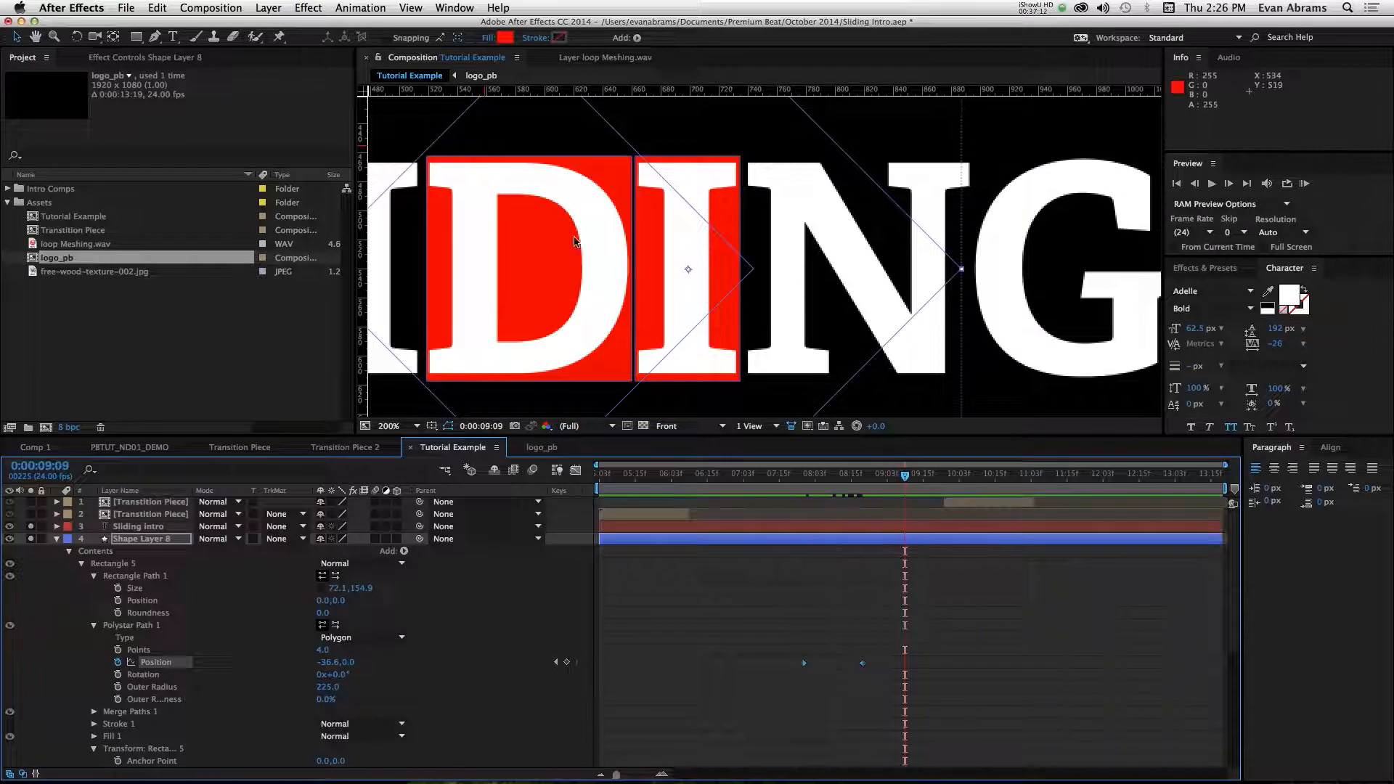
{"action": "key", "text": "comma"}
{"action": "left_click", "coordinate": [818, 474]}
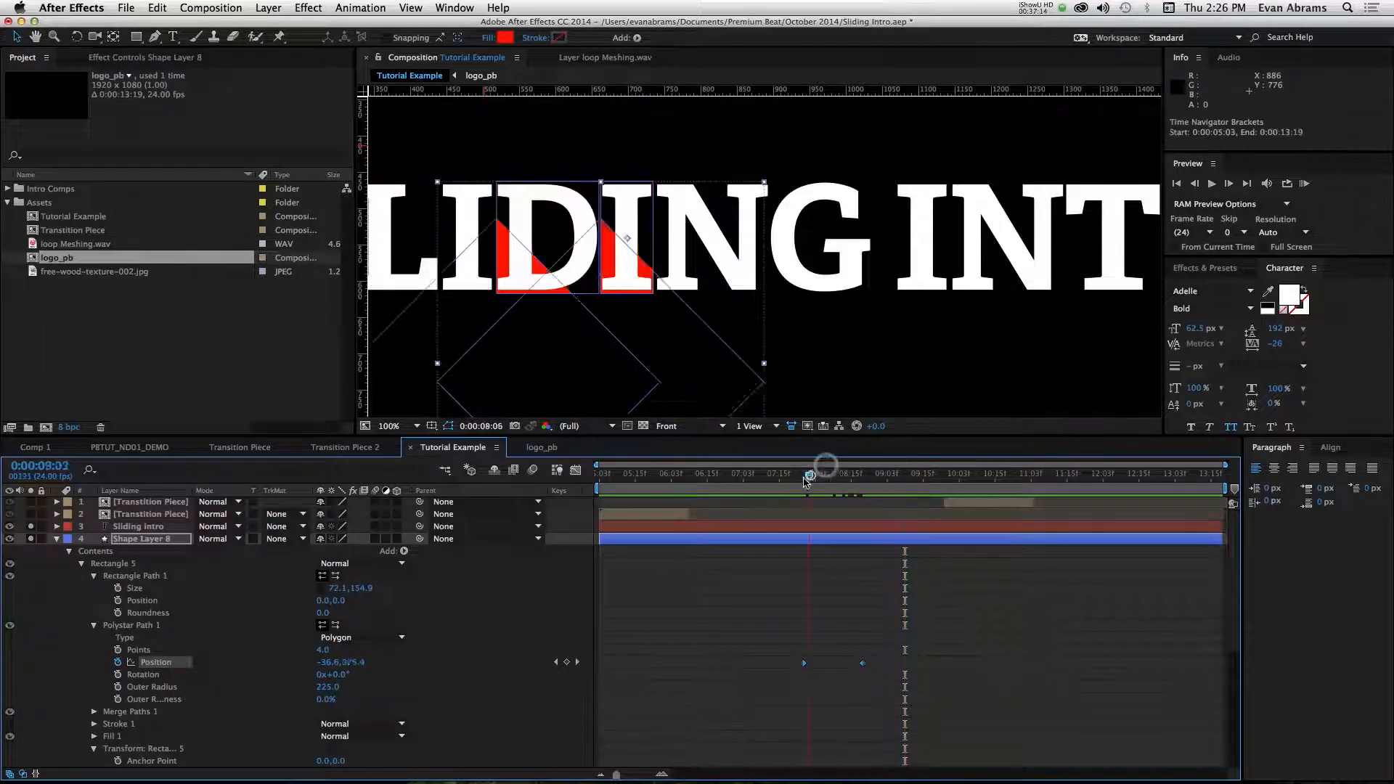
{"action": "key", "text": "Page_Down"}
{"action": "key", "text": "Page_Down"}
{"action": "key", "text": "Page_Down"}
{"action": "left_click", "coordinate": [929, 604]}
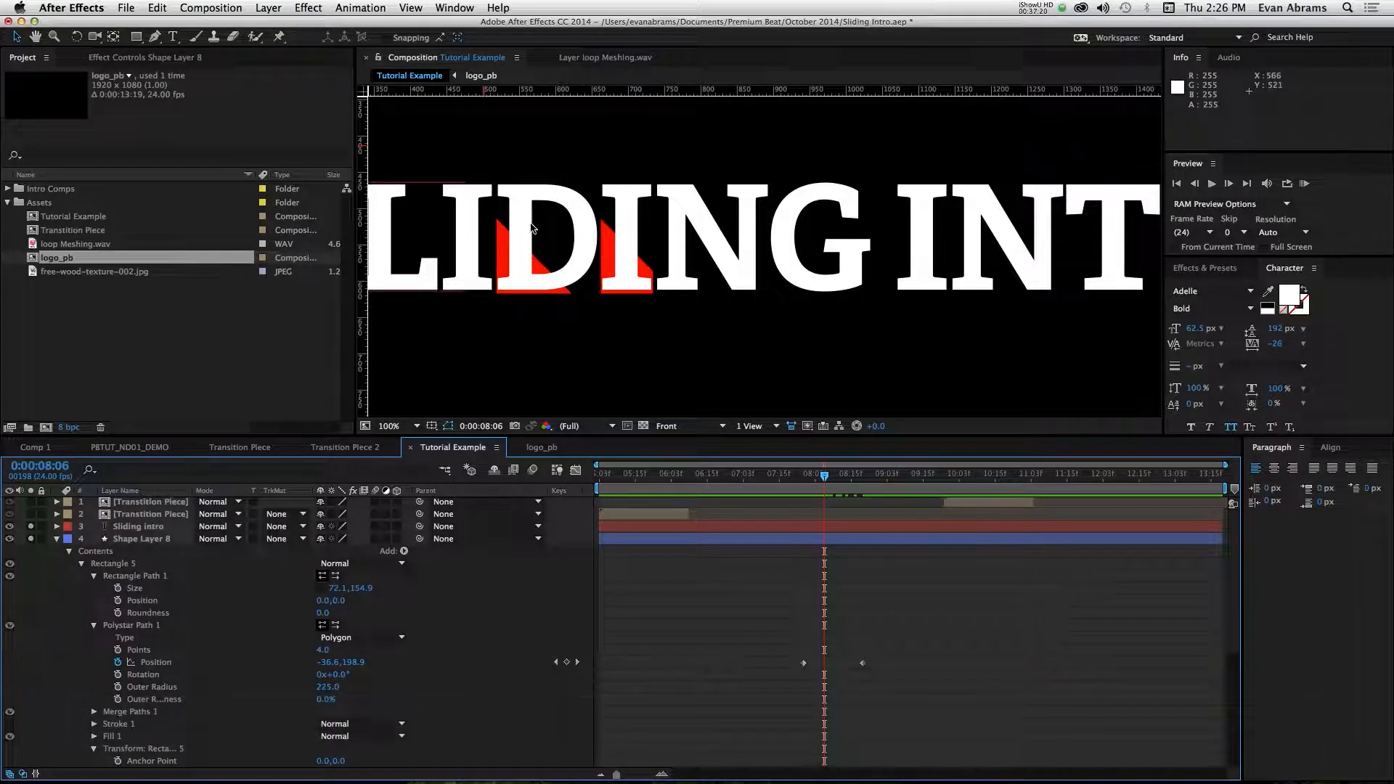
{"action": "key", "text": "space"}
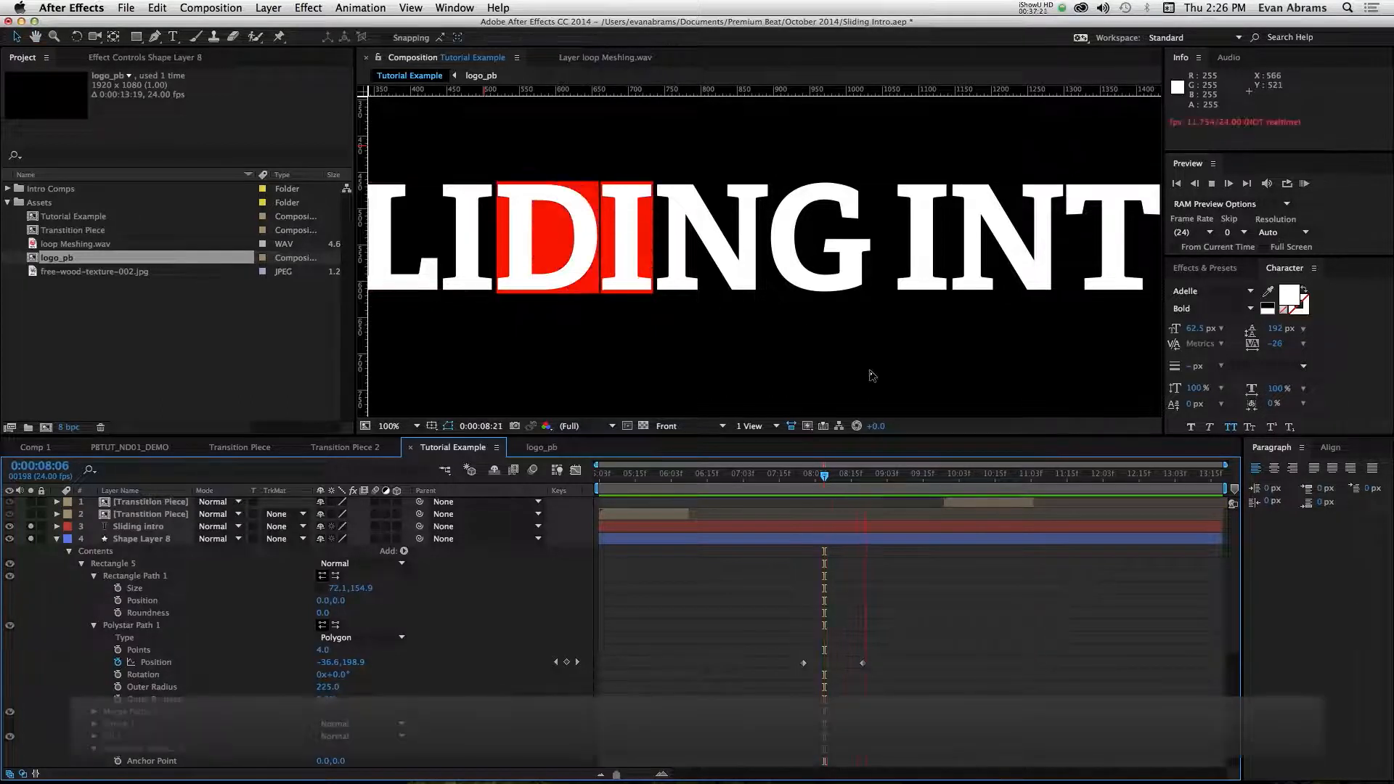
{"action": "key", "text": "space"}
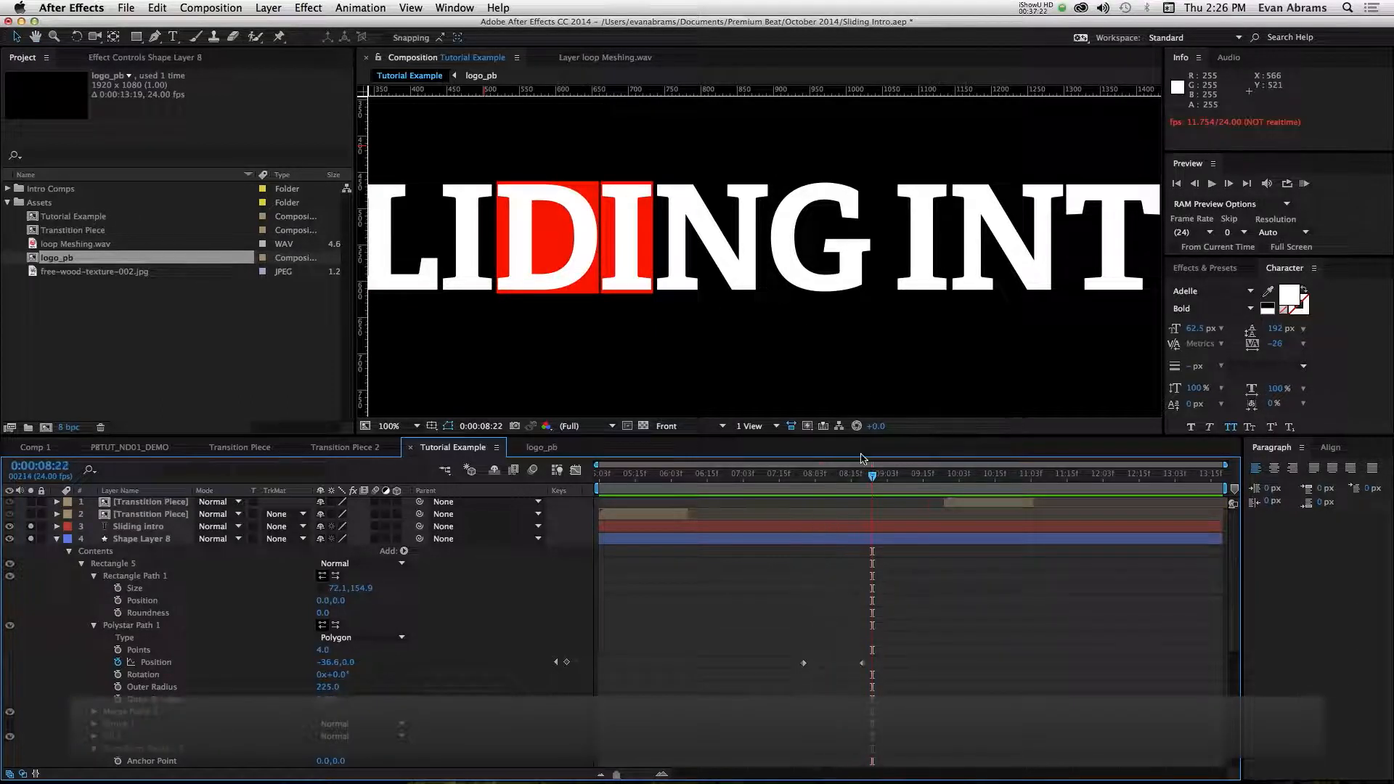
{"action": "left_click_drag", "start_coordinate": [846, 480], "coordinate": [815, 480]}
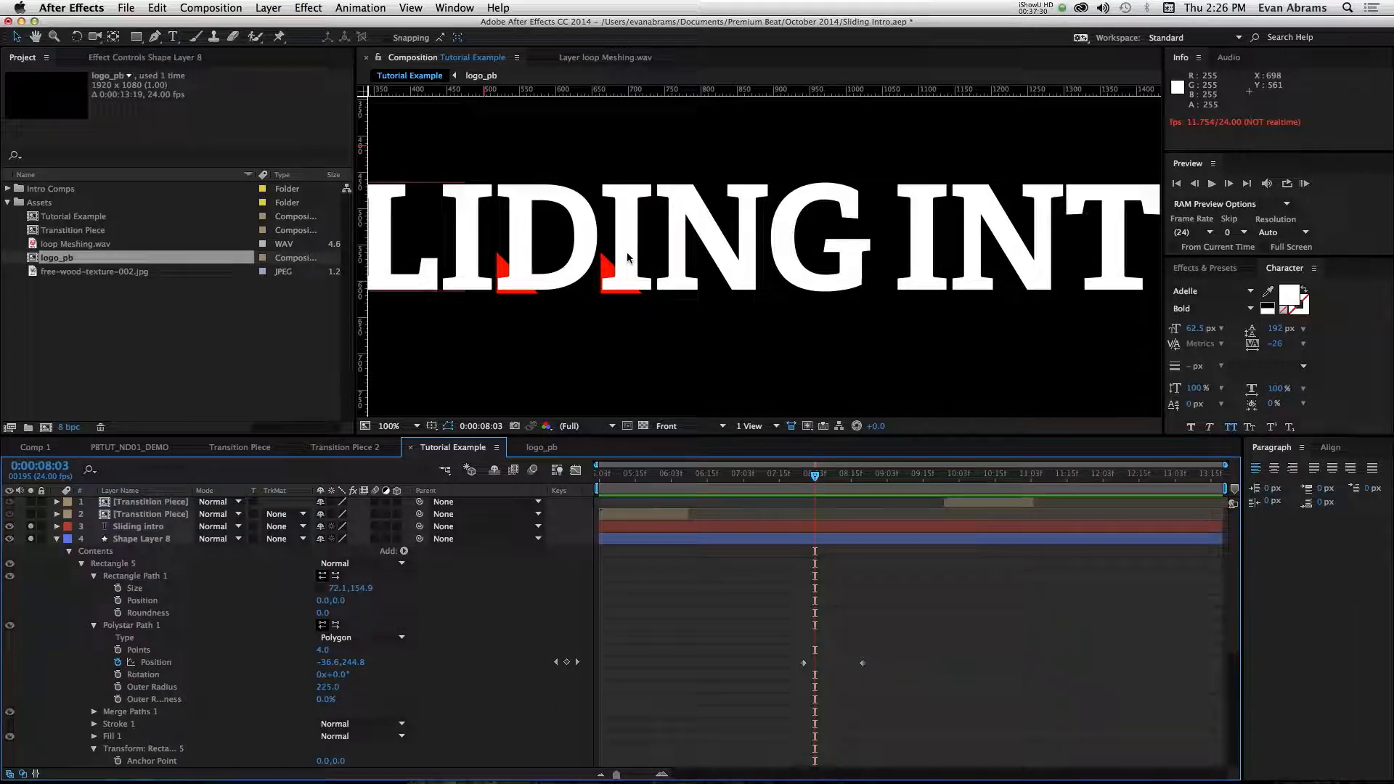
{"action": "key", "text": "space"}
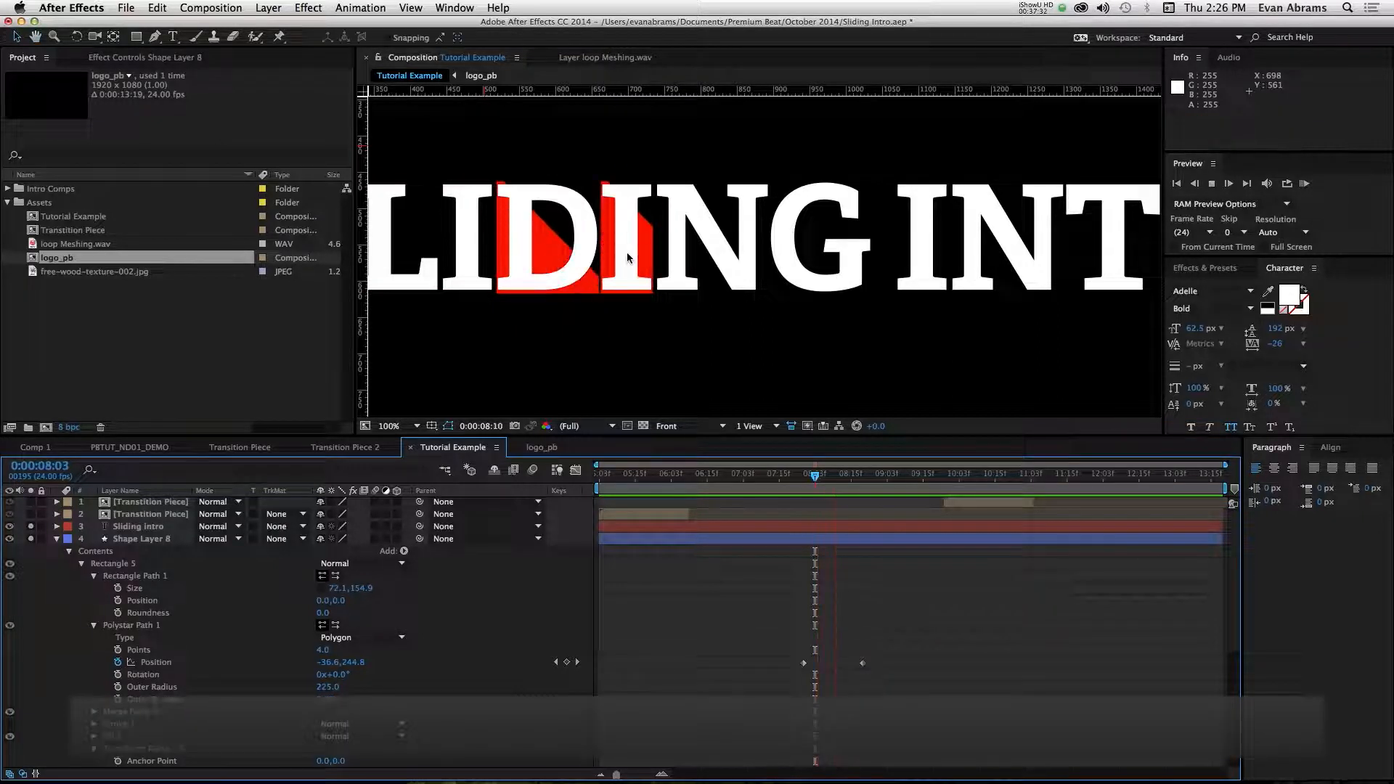
{"action": "key", "text": "space"}
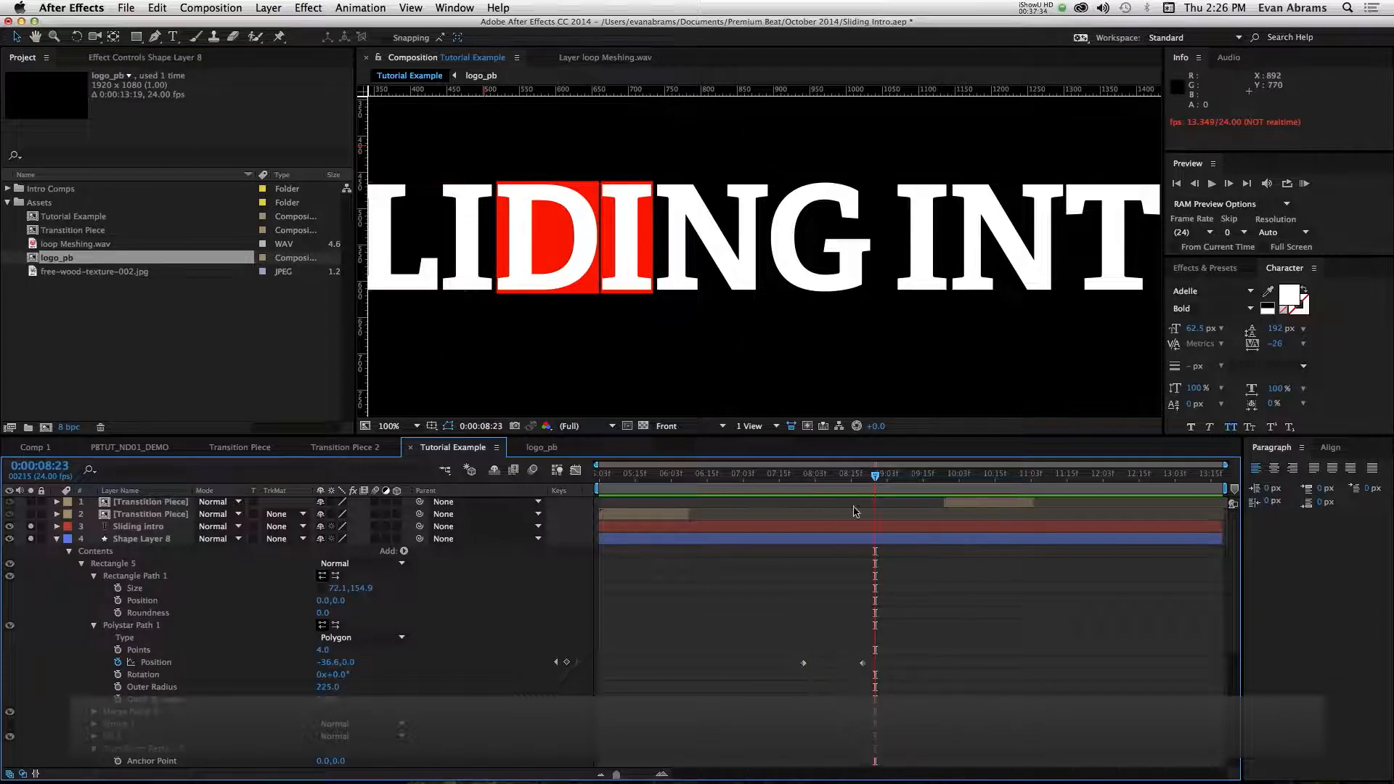
{"action": "left_click_drag", "start_coordinate": [818, 488], "coordinate": [885, 484]}
{"action": "left_click", "coordinate": [132, 626]}
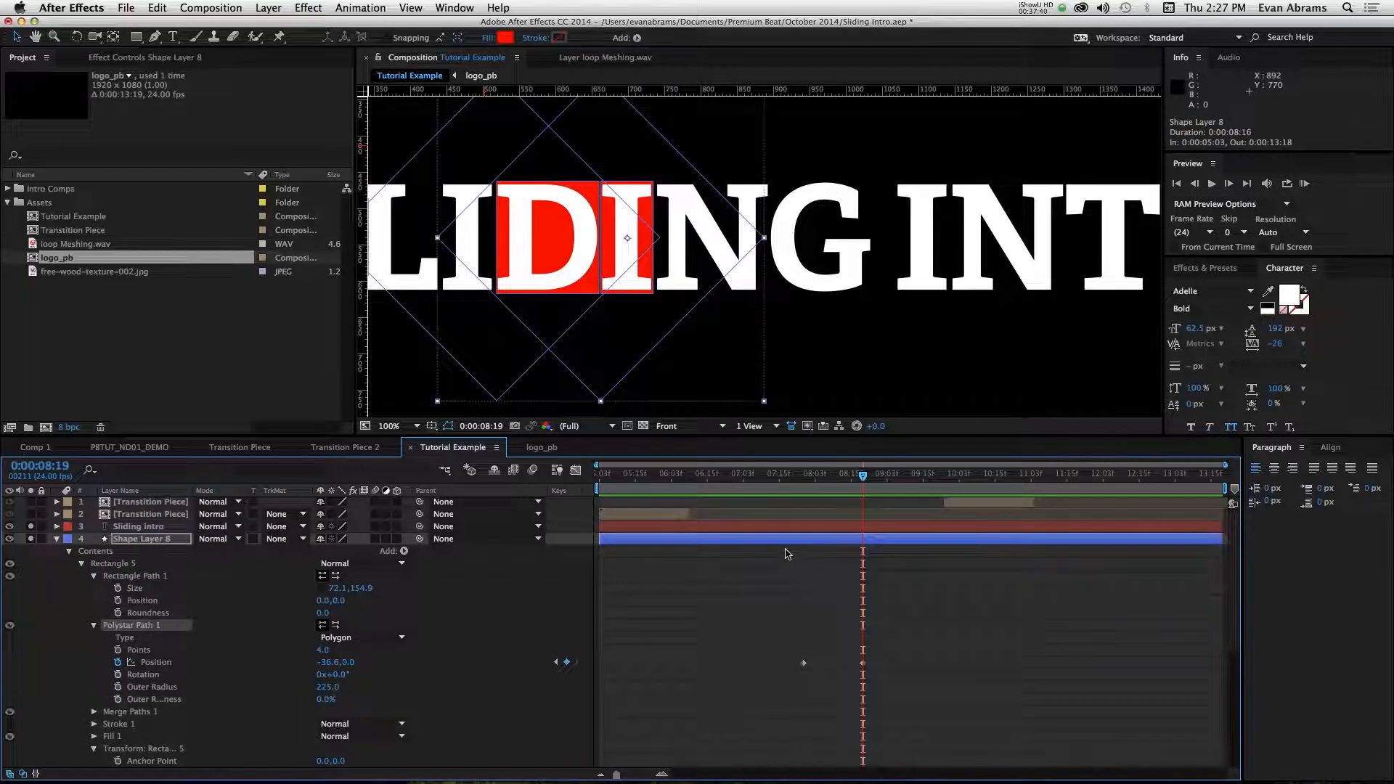
{"action": "key", "text": "comma"}
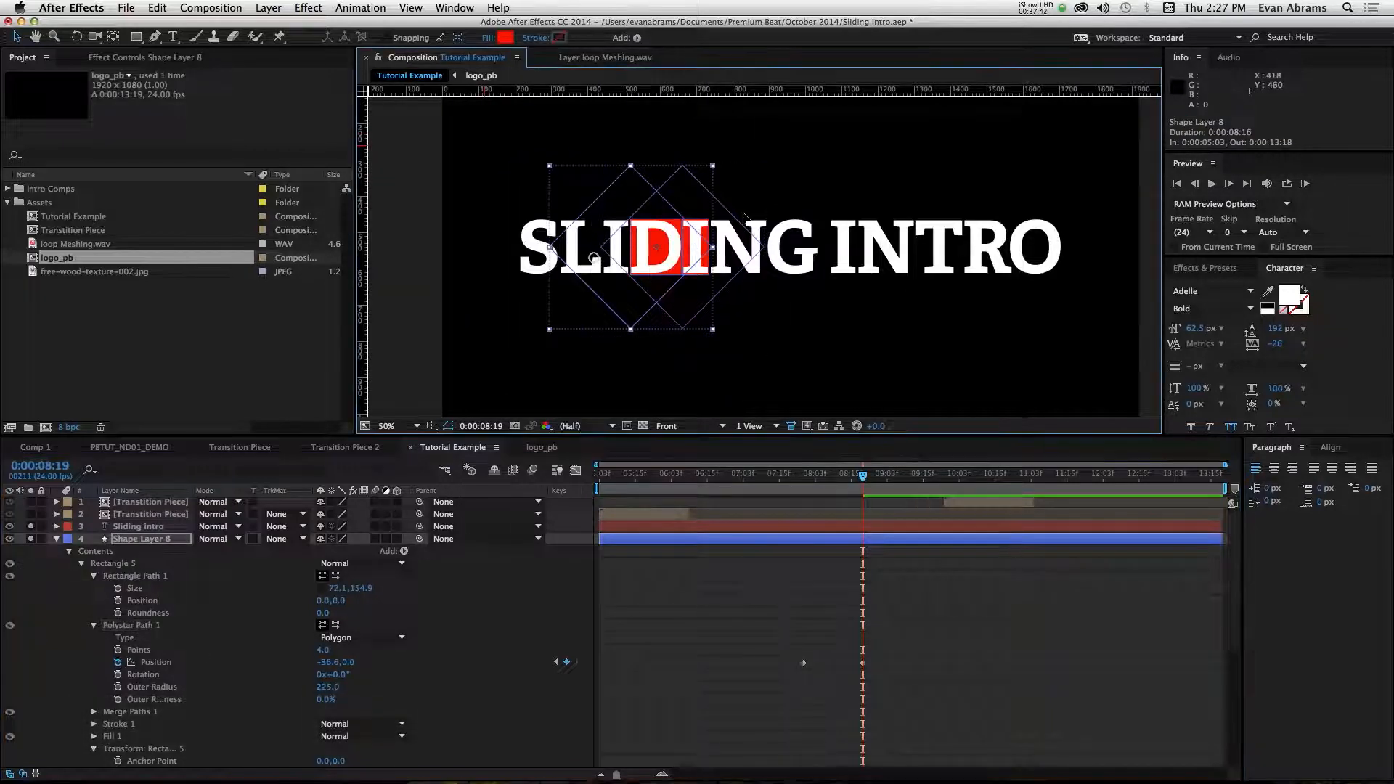
{"action": "key", "text": "super+z"}
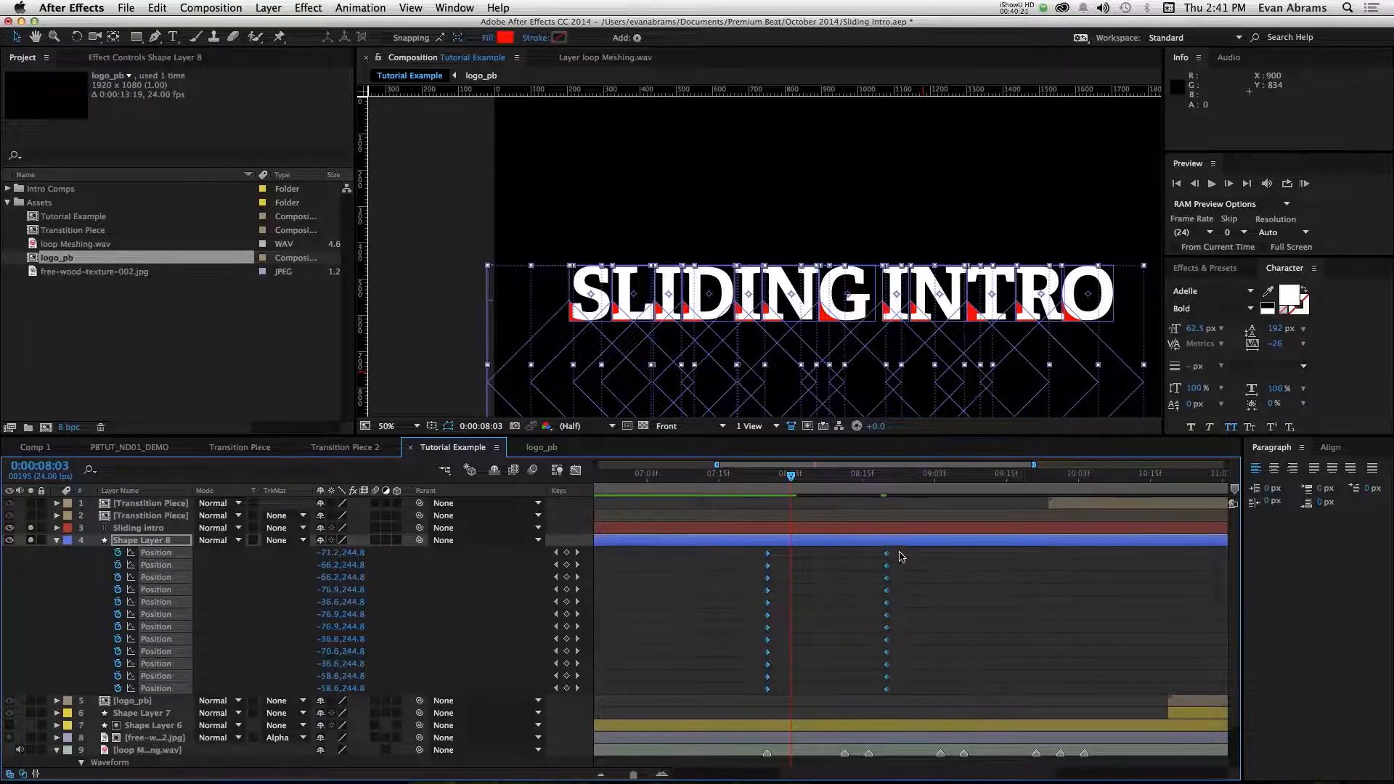
Easy Ease all the polystar position keyframes, reshape their speed curve to peak at the start and taper off, and preview it.
{"action": "left_click", "coordinate": [576, 470]}
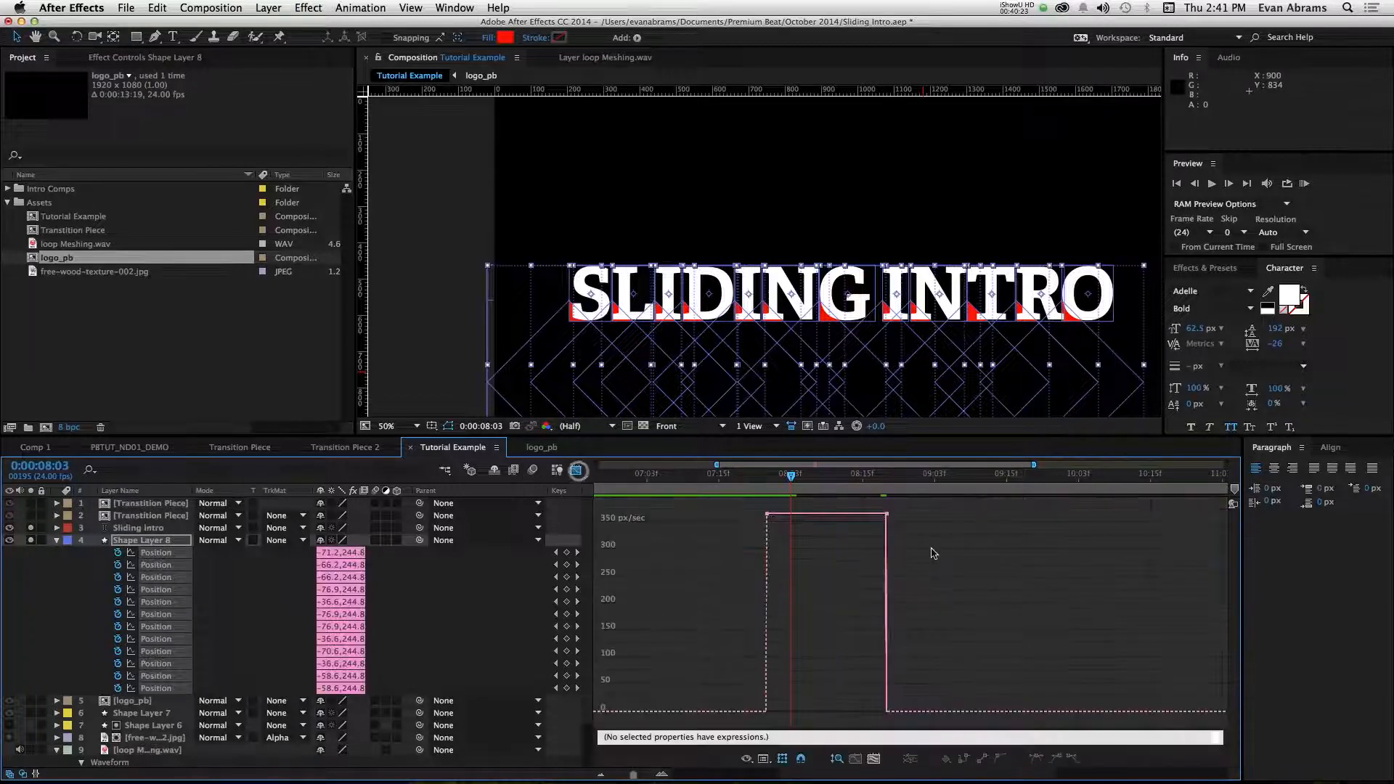
{"action": "left_click_drag", "start_coordinate": [904, 507], "coordinate": [681, 547]}
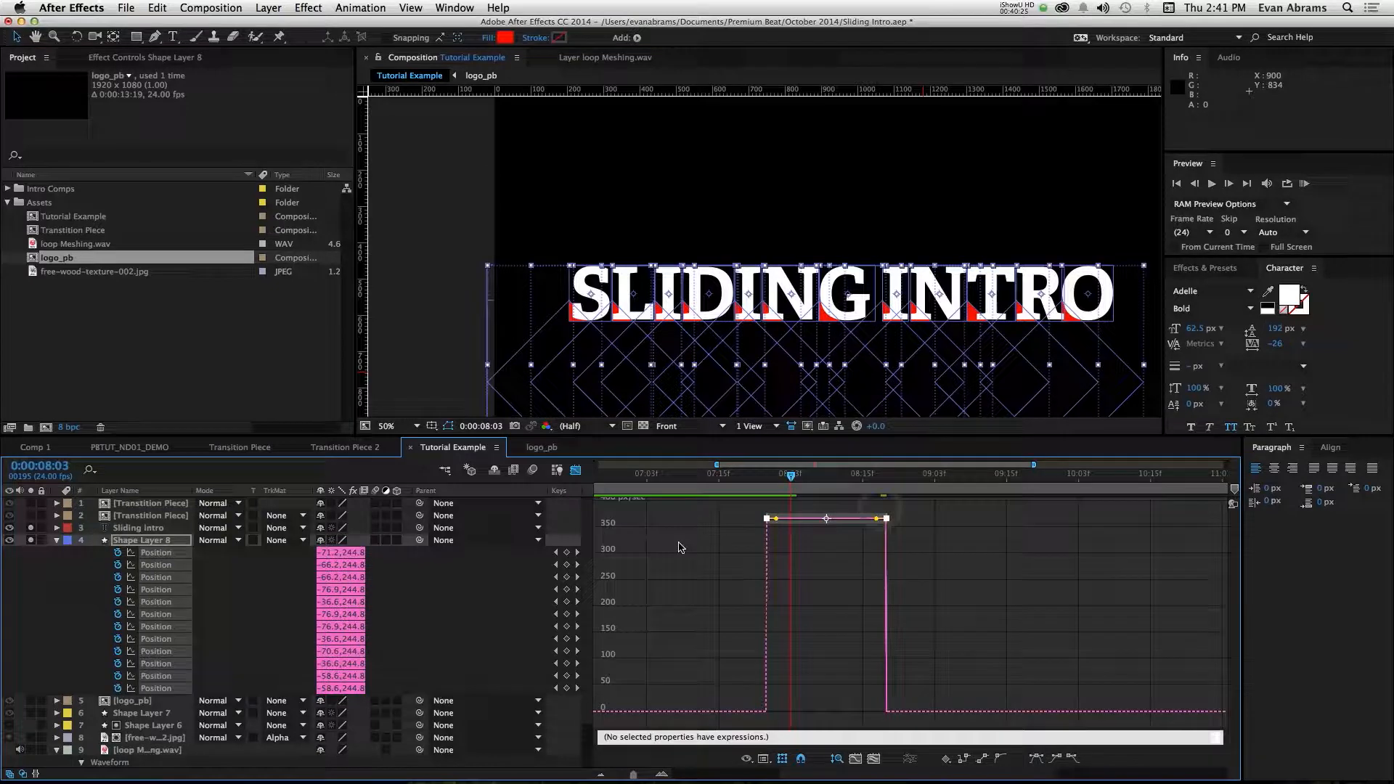
{"action": "key", "text": "F9"}
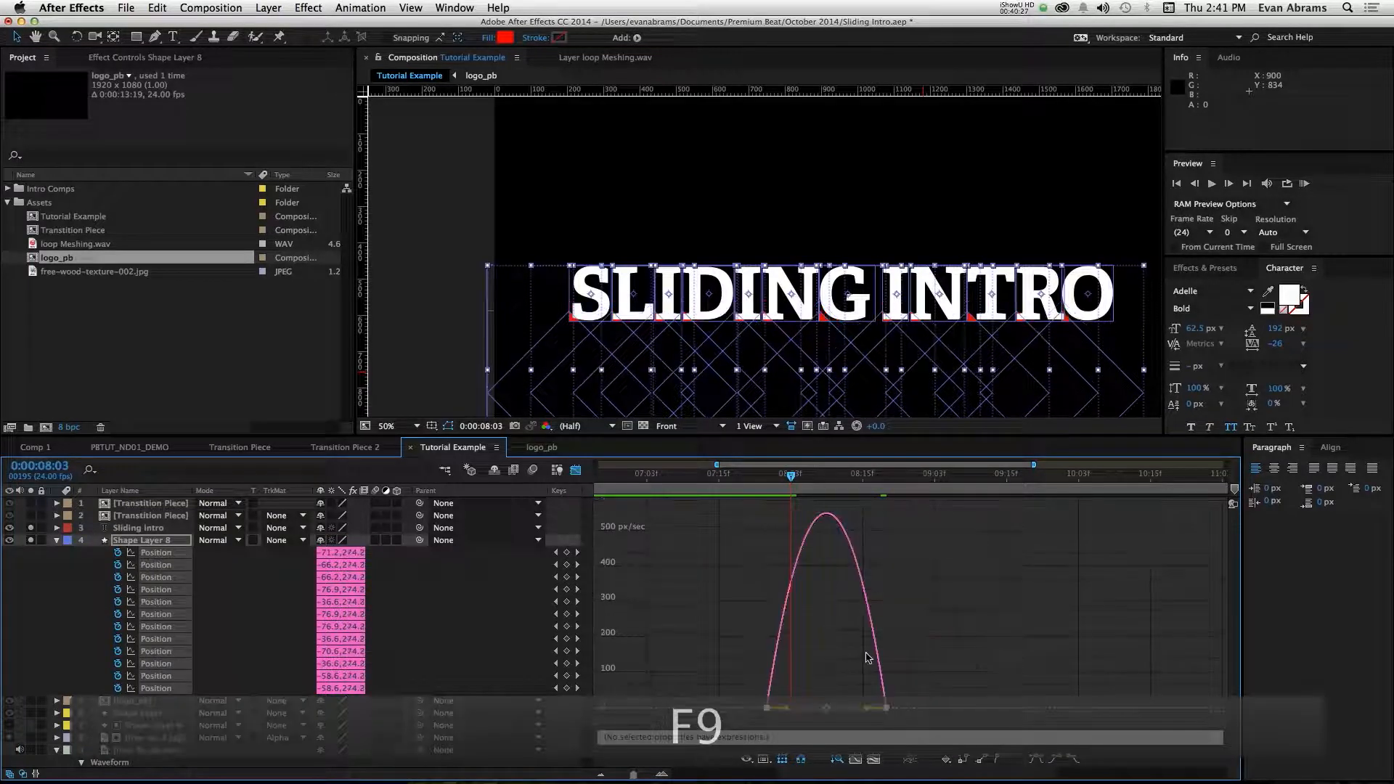
{"action": "left_click_drag", "start_coordinate": [866, 708], "coordinate": [745, 708]}
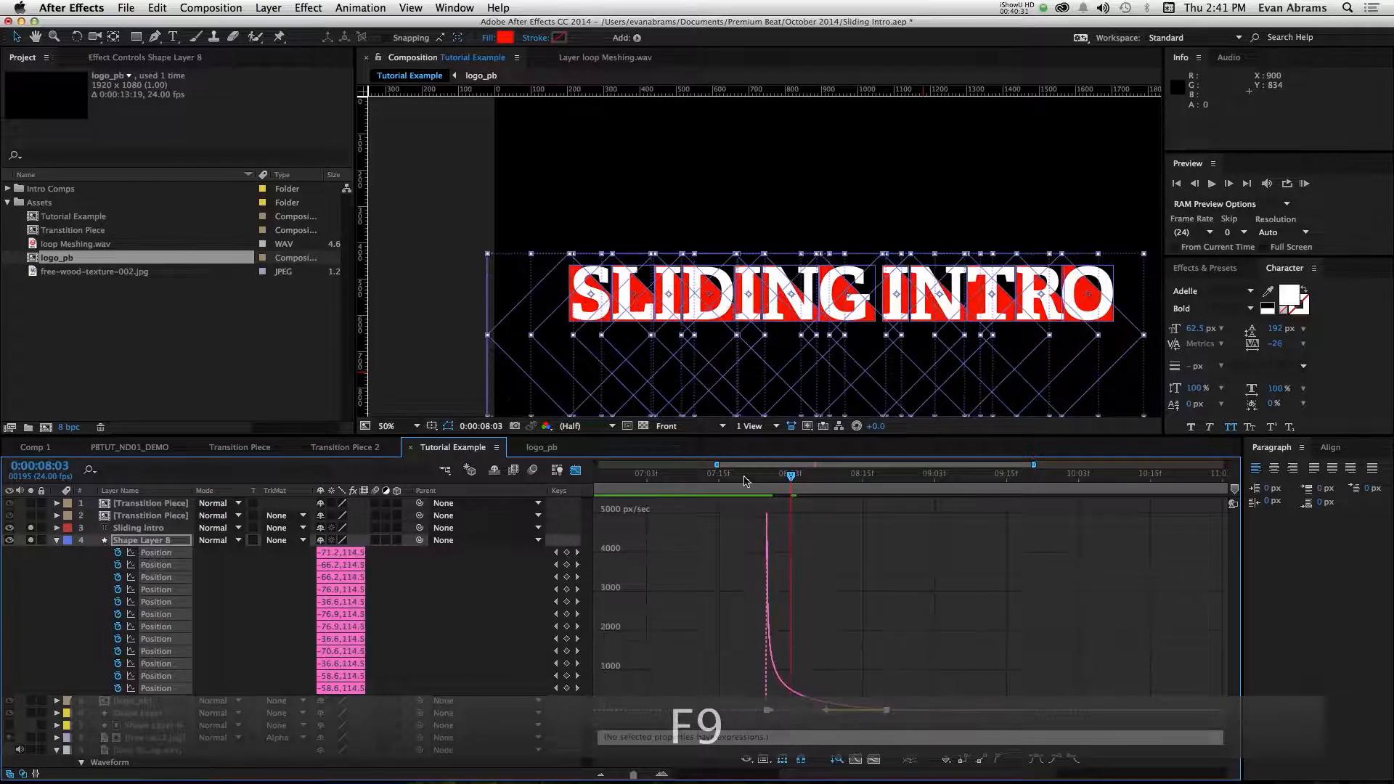
{"action": "key", "text": "space"}
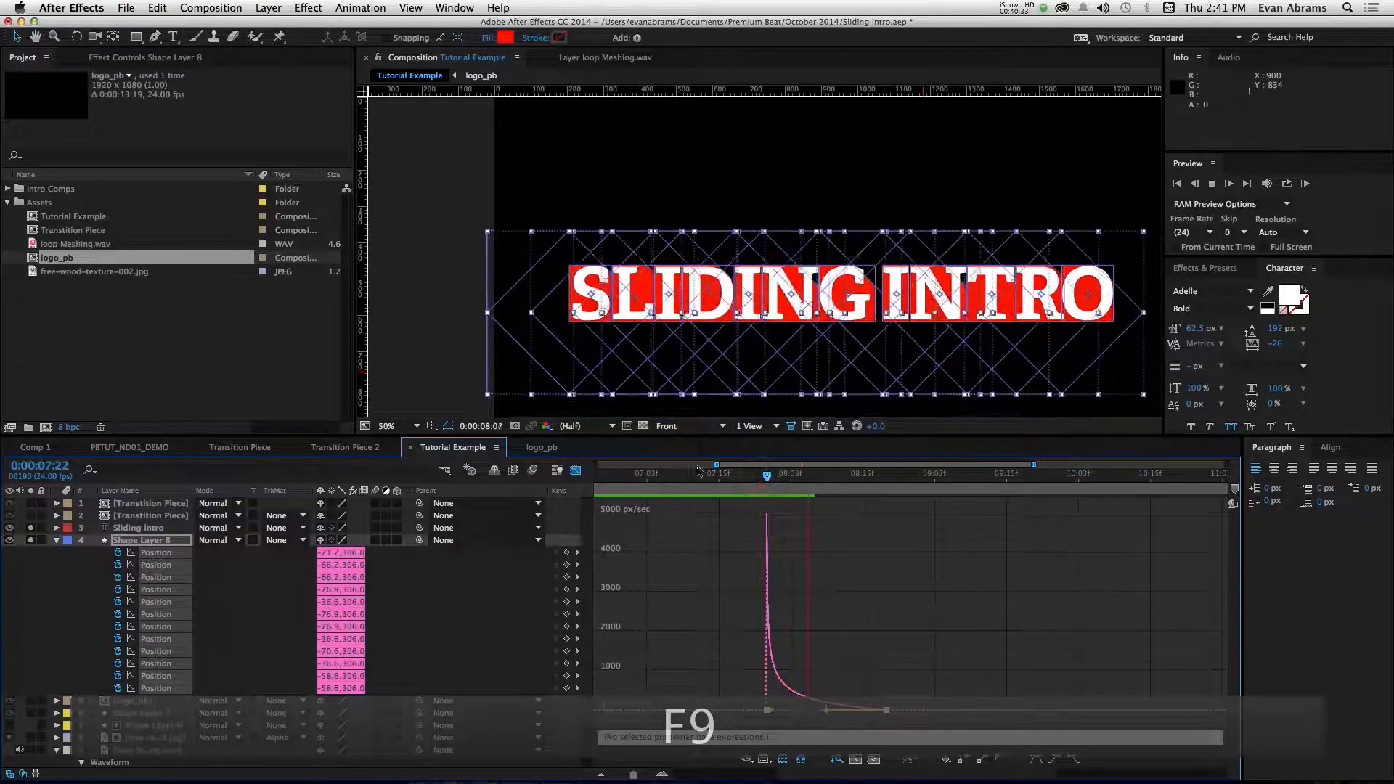
{"action": "key", "text": "space"}
{"action": "left_click", "coordinate": [576, 469]}
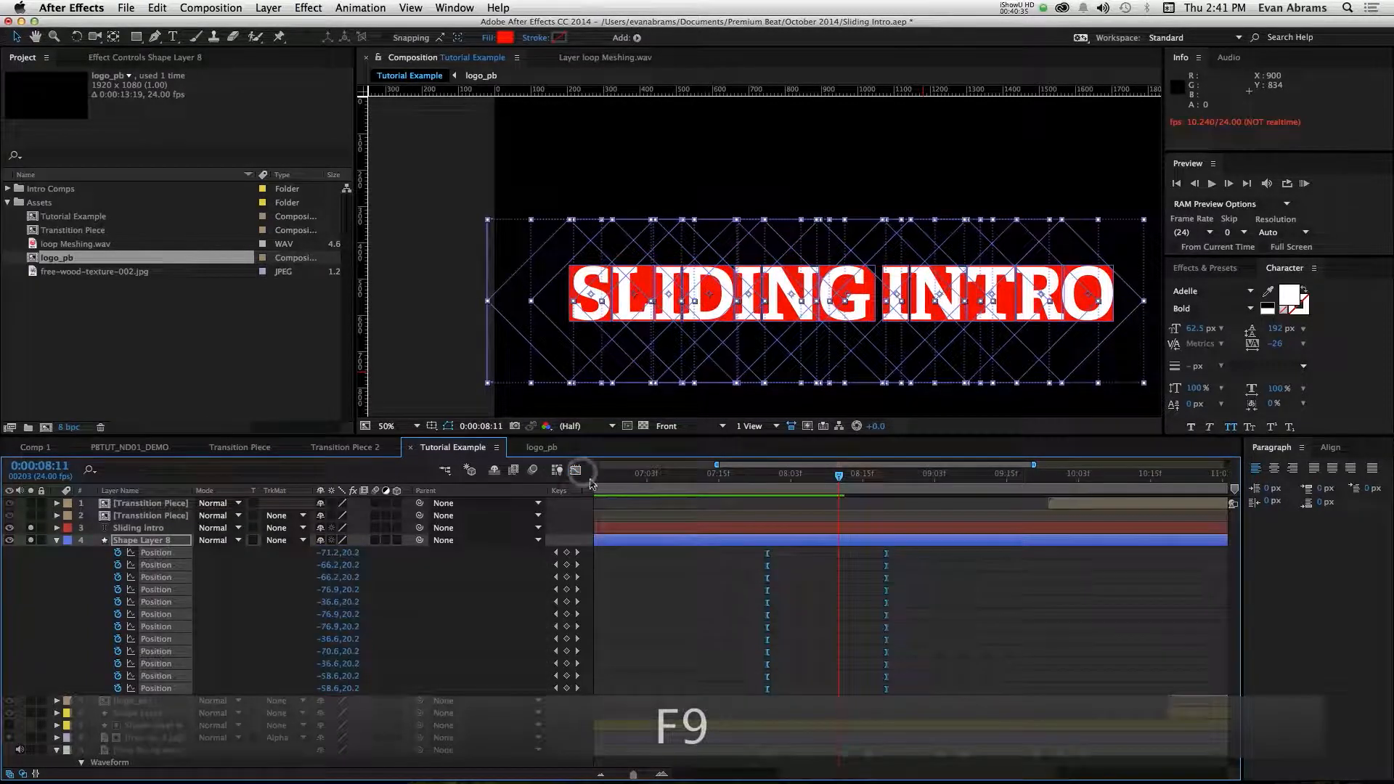
Delay both polystar position keyframes of the shape behind the L so its wipe starts at 0:00:08:05.
{"action": "left_click", "coordinate": [954, 601]}
{"action": "left_click", "coordinate": [887, 689]}
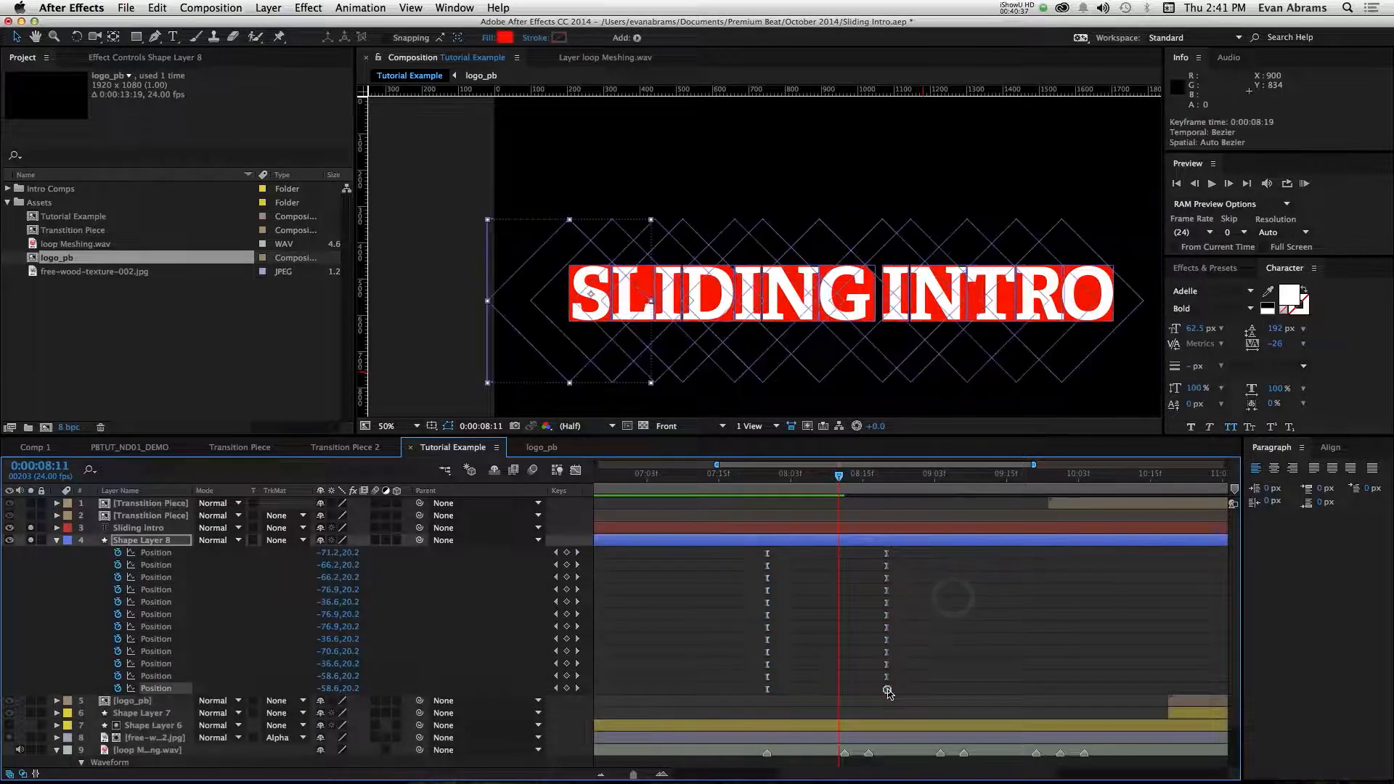
{"action": "left_click_drag", "start_coordinate": [894, 687], "coordinate": [765, 689]}
{"action": "left_click_drag", "start_coordinate": [906, 669], "coordinate": [734, 685]}
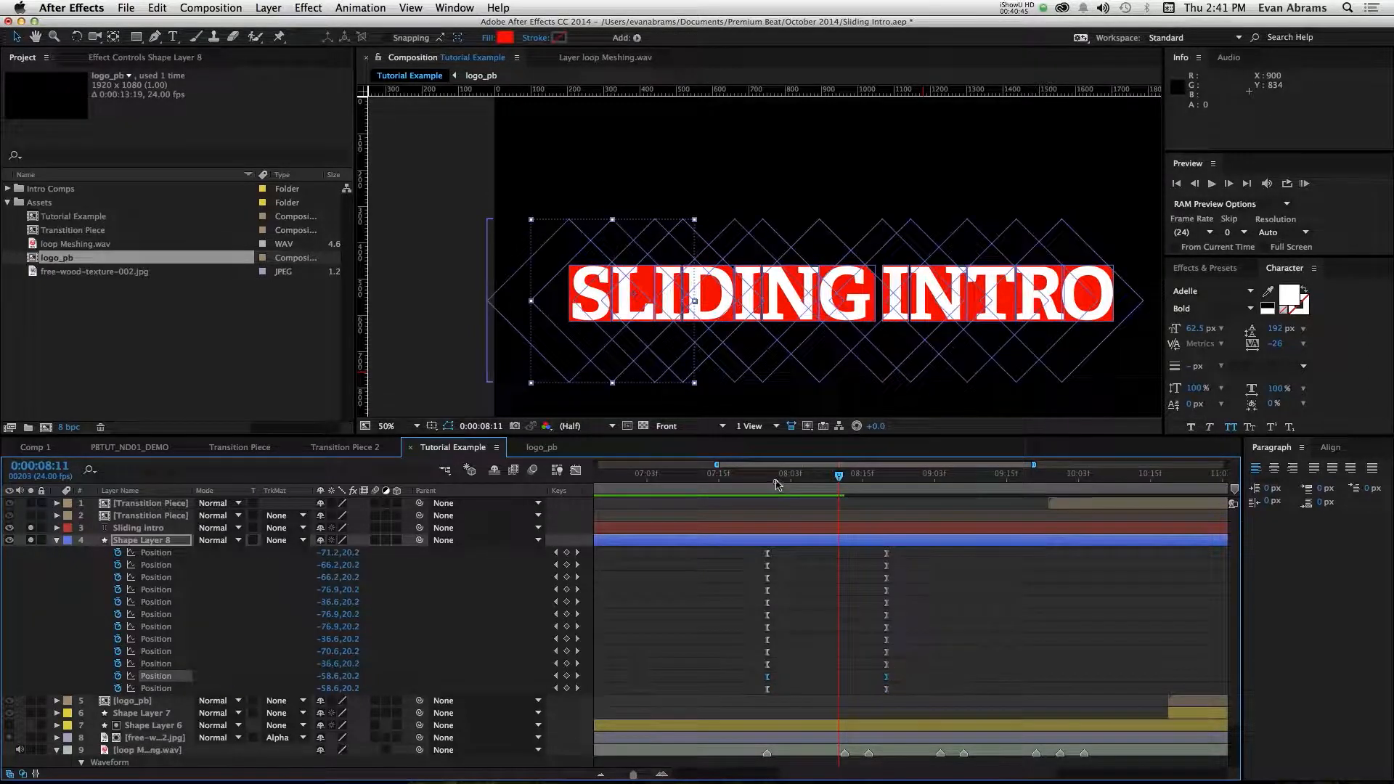
{"action": "left_click", "coordinate": [773, 479]}
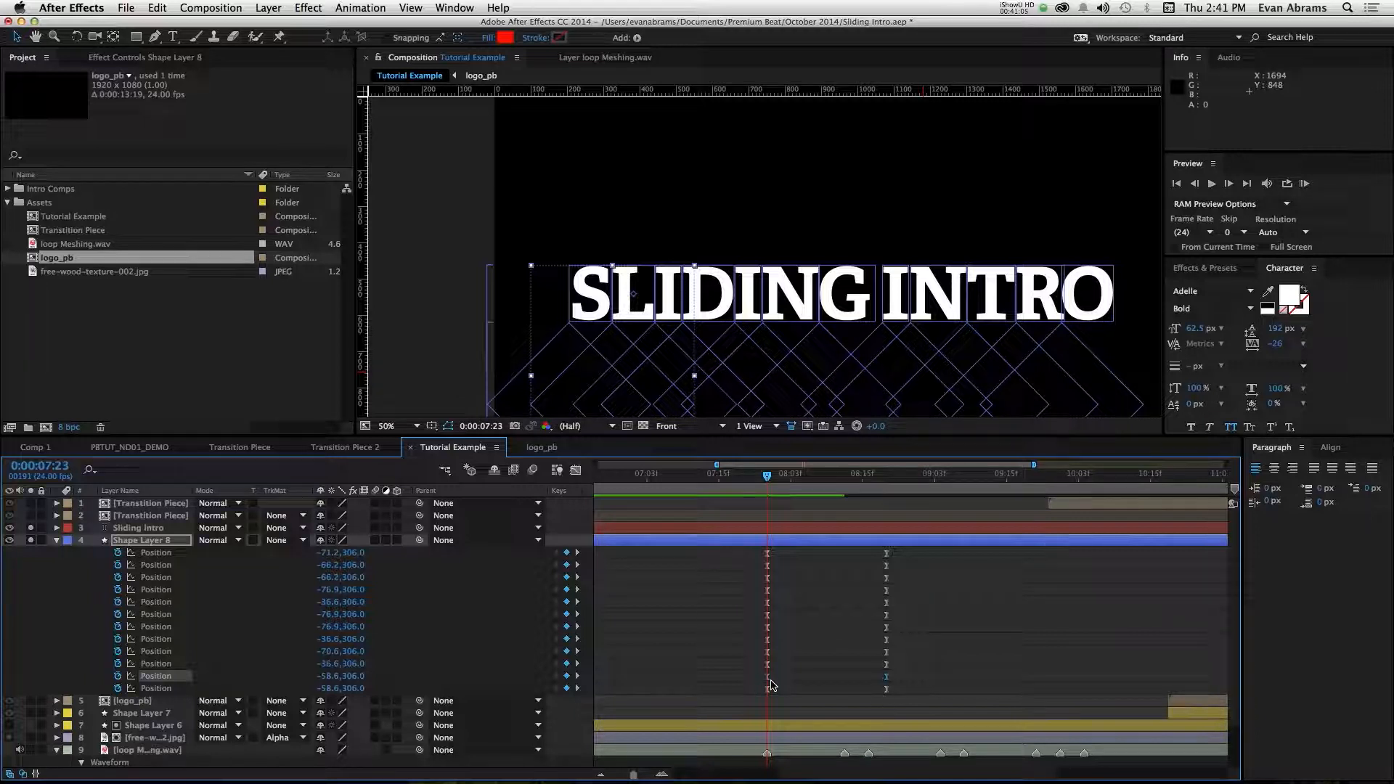
{"action": "key", "text": "space"}
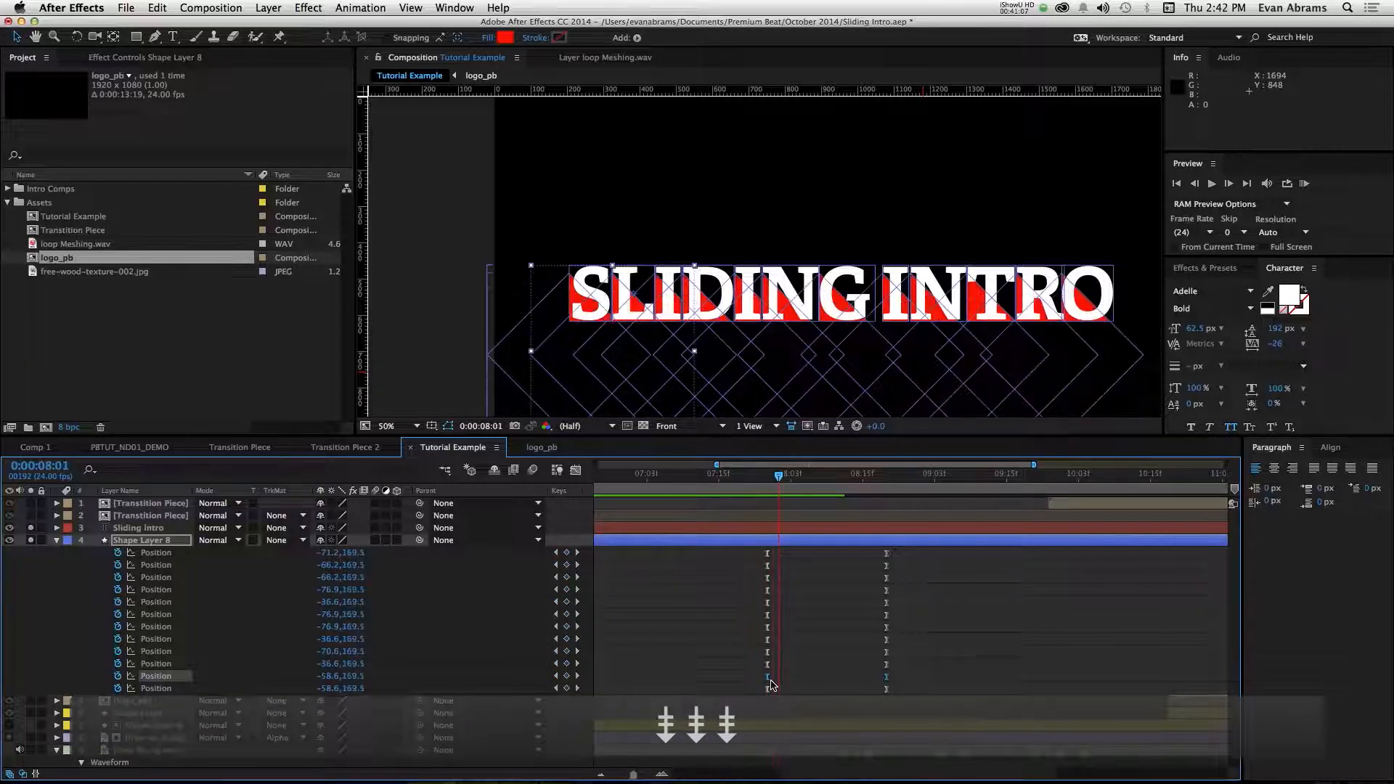
{"action": "left_click_drag", "start_coordinate": [768, 677], "coordinate": [899, 672]}
Delay both polystar position keyframes of the shape behind the first I so its wipe starts at 0:00:08:10.
{"action": "left_click_drag", "start_coordinate": [898, 666], "coordinate": [927, 660]}
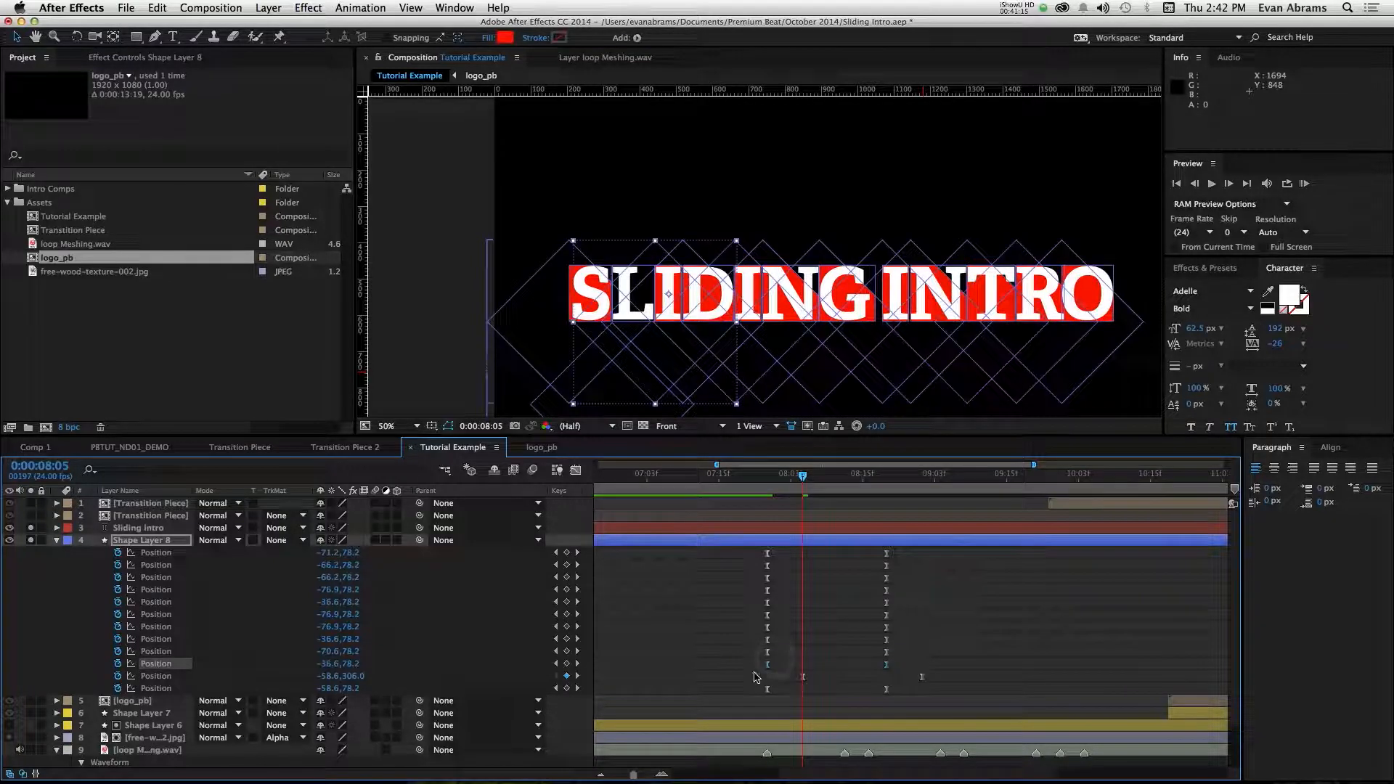
{"action": "left_click_drag", "start_coordinate": [768, 669], "coordinate": [811, 673]}
{"action": "key", "text": "Page_Down"}
{"action": "key", "text": "Page_Down"}
{"action": "key", "text": "Page_Down"}
{"action": "key", "text": "Page_Down"}
{"action": "key", "text": "Page_Down"}
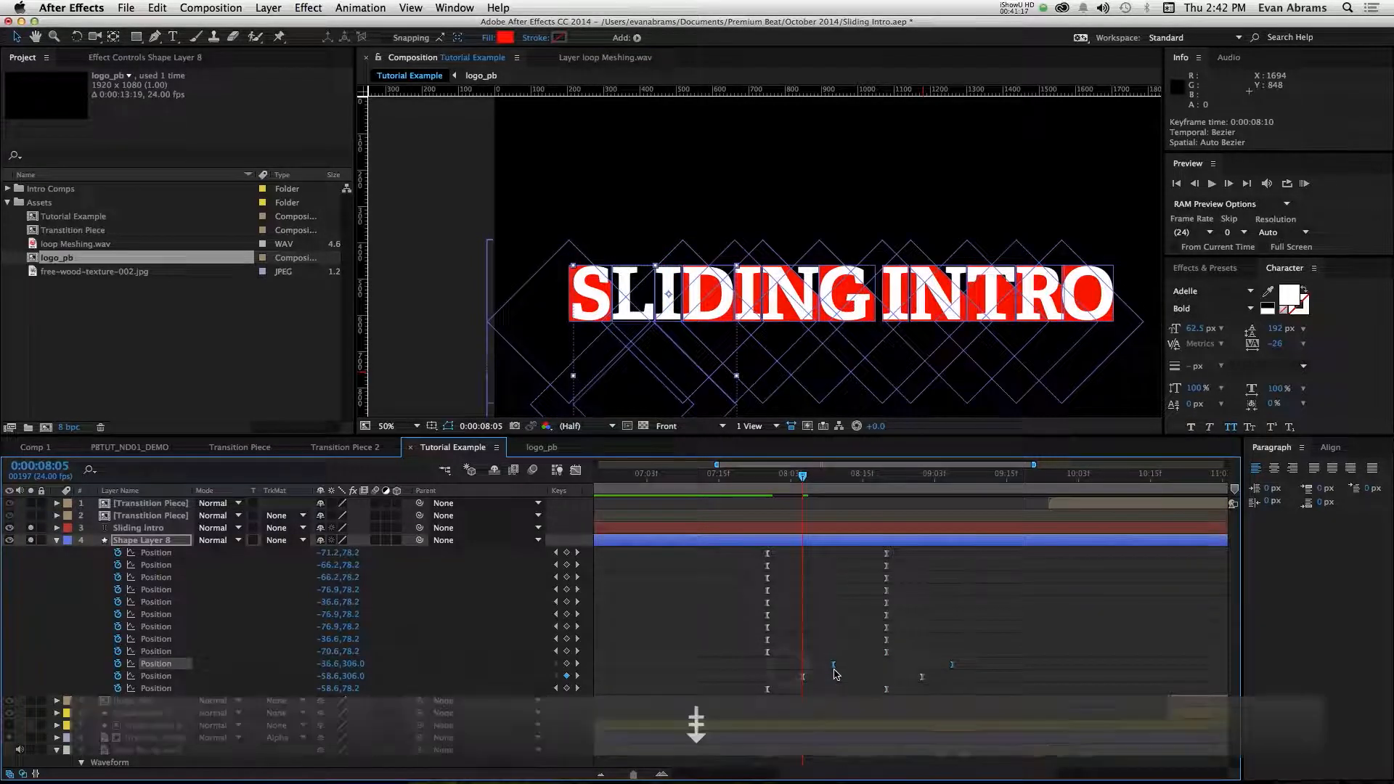
{"action": "key", "text": "Page_Down"}
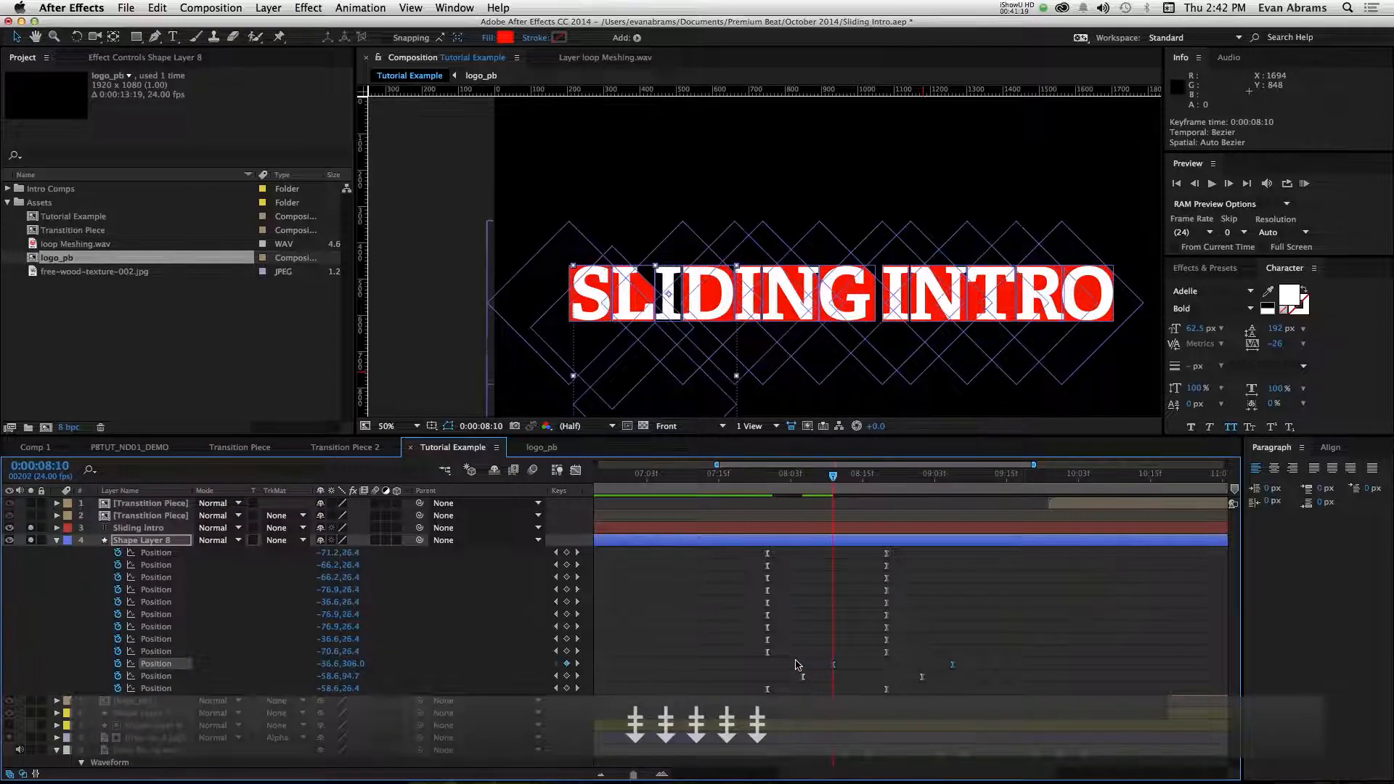
Delay both polystar position keyframes of the shape behind the D so its wipe starts at about 0:00:08:14.
{"action": "left_click_drag", "start_coordinate": [753, 657], "coordinate": [960, 654]}
{"action": "key", "text": "Page_Down"}
{"action": "key", "text": "Page_Down"}
{"action": "key", "text": "Page_Down"}
{"action": "key", "text": "Page_Down"}
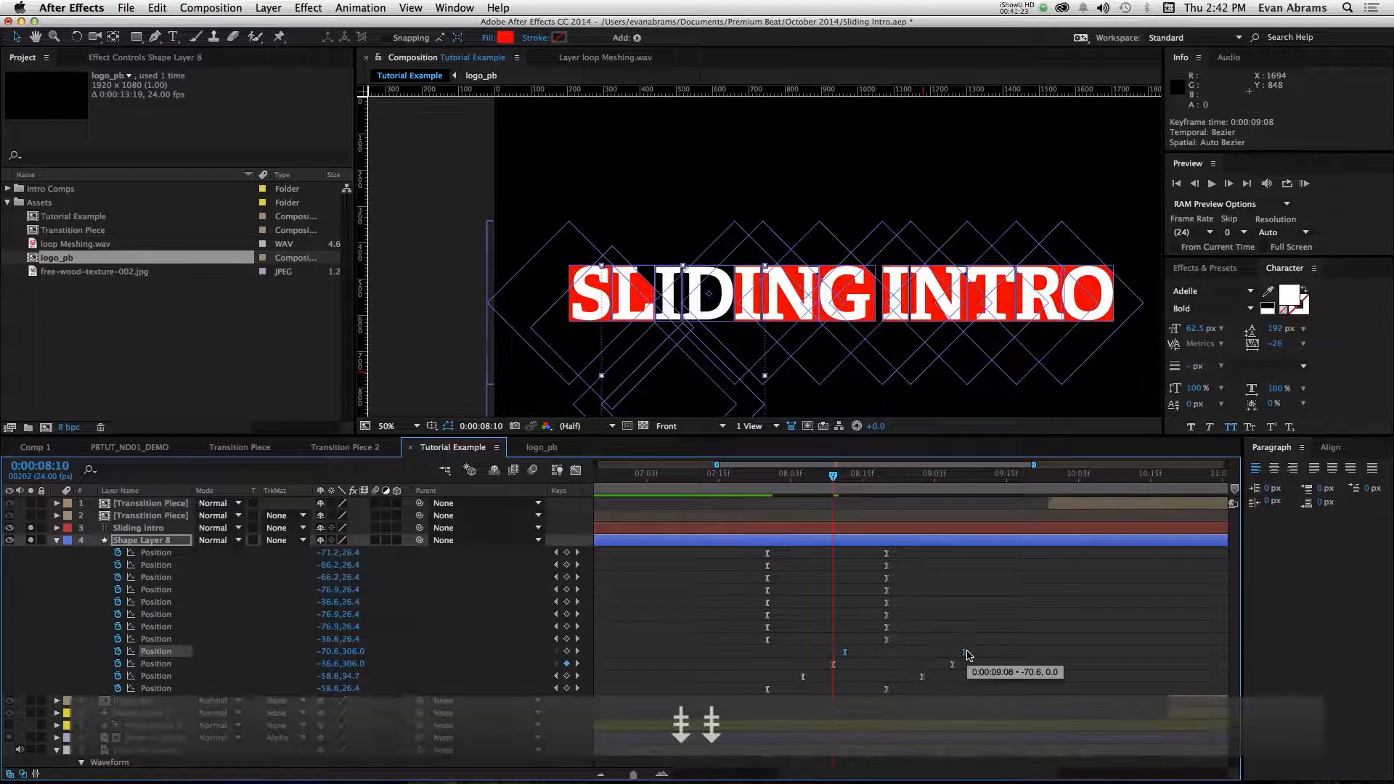
{"action": "left_click_drag", "start_coordinate": [964, 656], "coordinate": [978, 654]}
Delay both polystar position keyframes of the shape behind the second I so its wipe starts at 0:00:08:17.
{"action": "key", "text": "Page_Down"}
{"action": "key", "text": "Page_Down"}
{"action": "key", "text": "Page_Down"}
{"action": "left_click_drag", "start_coordinate": [755, 644], "coordinate": [862, 645]}
{"action": "key", "text": "Page_Down"}
{"action": "key", "text": "Page_Down"}
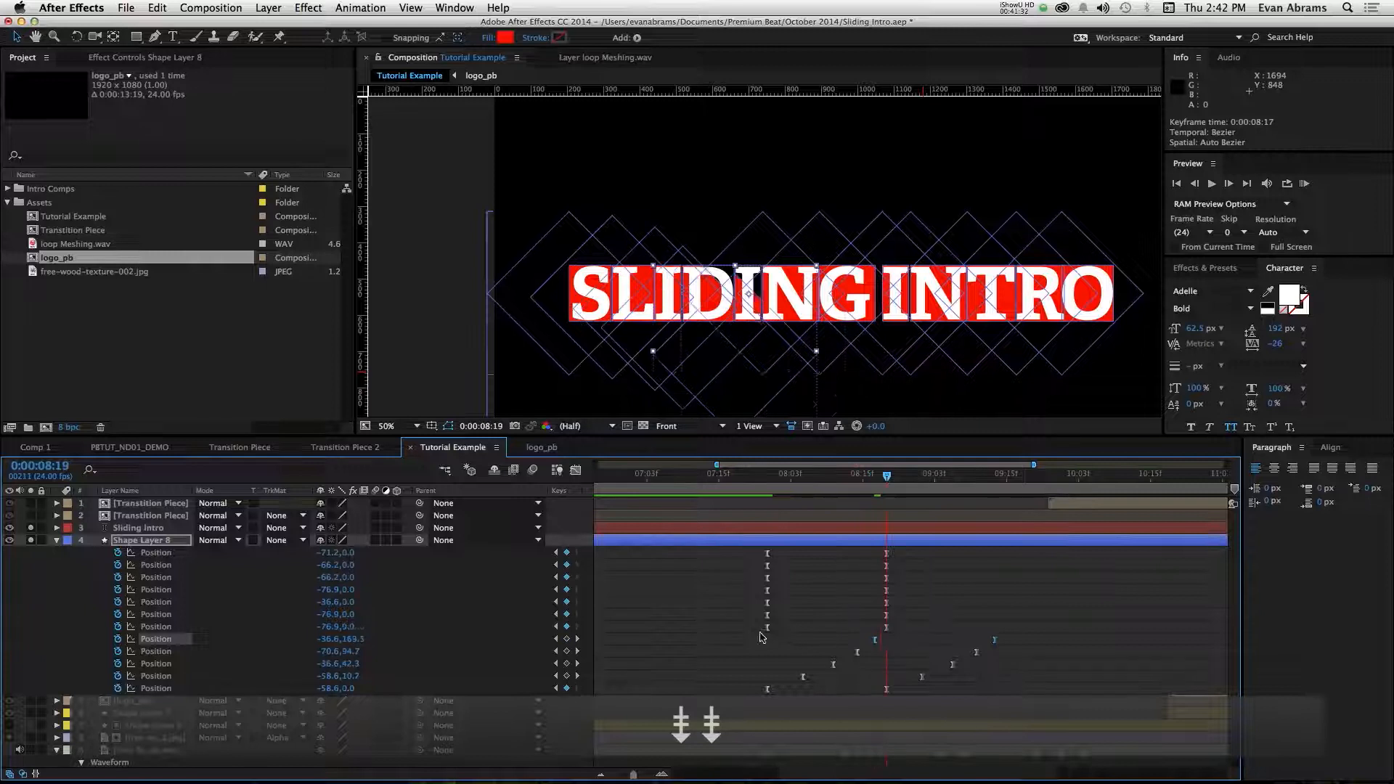
Delay both position keyframes behind the N and G of SLIDING so their wipes start at 0:00:08:19 and 0:00:08:20.
{"action": "left_click_drag", "start_coordinate": [768, 627], "coordinate": [886, 633]}
{"action": "key", "text": "Page_Down"}
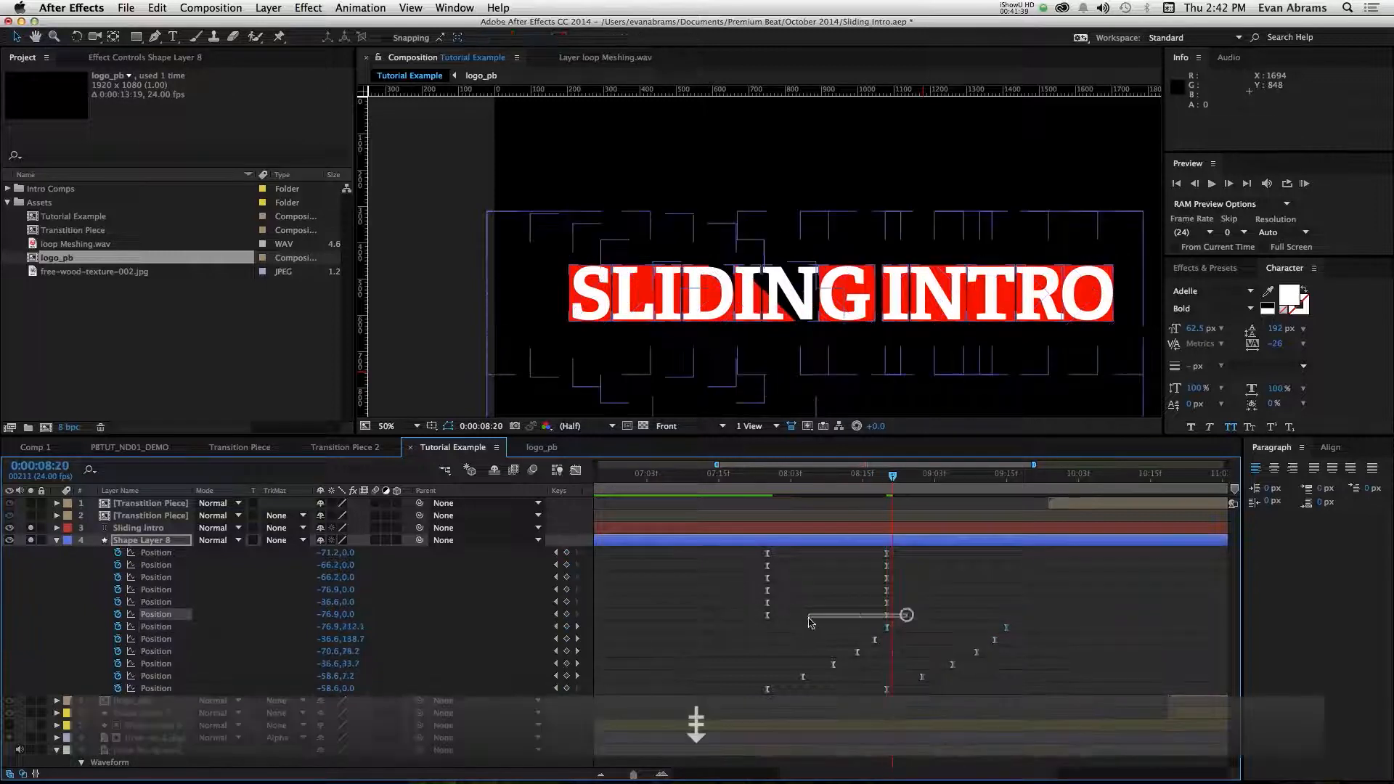
{"action": "mouse_move", "coordinate": [762, 614]}
{"action": "left_mouse_down"}
{"action": "mouse_move", "coordinate": [894, 623]}
{"action": "mouse_move", "coordinate": [756, 607]}
{"action": "left_mouse_up"}
Delay both position keyframes behind the I and N of INTRO so their wipes start at about 0:00:08:22 and 0:00:09:01.
{"action": "key", "text": "Page_Down"}
{"action": "key", "text": "Page_Down"}
{"action": "key", "text": "Page_Down"}
{"action": "key", "text": "Page_Down"}
{"action": "key", "text": "Page_Down"}
{"action": "mouse_move", "coordinate": [768, 602]}
{"action": "left_mouse_down"}
{"action": "mouse_move", "coordinate": [905, 603]}
{"action": "mouse_move", "coordinate": [756, 594]}
{"action": "left_mouse_up"}
{"action": "left_click_drag", "start_coordinate": [767, 590], "coordinate": [756, 559]}
Delay both position keyframes behind the T and R of INTRO so their wipes start at about 0:00:09:05 and 0:00:09:10.
{"action": "key", "text": "Page_Down"}
{"action": "key", "text": "Page_Down"}
{"action": "key", "text": "Page_Down"}
{"action": "key", "text": "Page_Down"}
{"action": "key", "text": "Page_Down"}
{"action": "key", "text": "Page_Down"}
{"action": "key", "text": "Page_Down"}
{"action": "mouse_move", "coordinate": [767, 566]}
{"action": "left_mouse_down"}
{"action": "mouse_move", "coordinate": [977, 565]}
{"action": "mouse_move", "coordinate": [756, 548]}
{"action": "left_mouse_up"}
Delay both position keyframes of the shape behind the final O so its wipe starts at 0:00:09:15.
{"action": "key", "text": "Page_Down"}
{"action": "key", "text": "Page_Down"}
{"action": "key", "text": "Page_Down"}
{"action": "key", "text": "Page_Down"}
{"action": "key", "text": "Page_Down"}
{"action": "key", "text": "Page_Down"}
{"action": "key", "text": "Page_Down"}
{"action": "key", "text": "Page_Down"}
{"action": "left_click_drag", "start_coordinate": [768, 553], "coordinate": [1007, 554]}
Preview the staggered letter wipes from 0:00:07:22.
{"action": "left_click", "coordinate": [762, 475]}
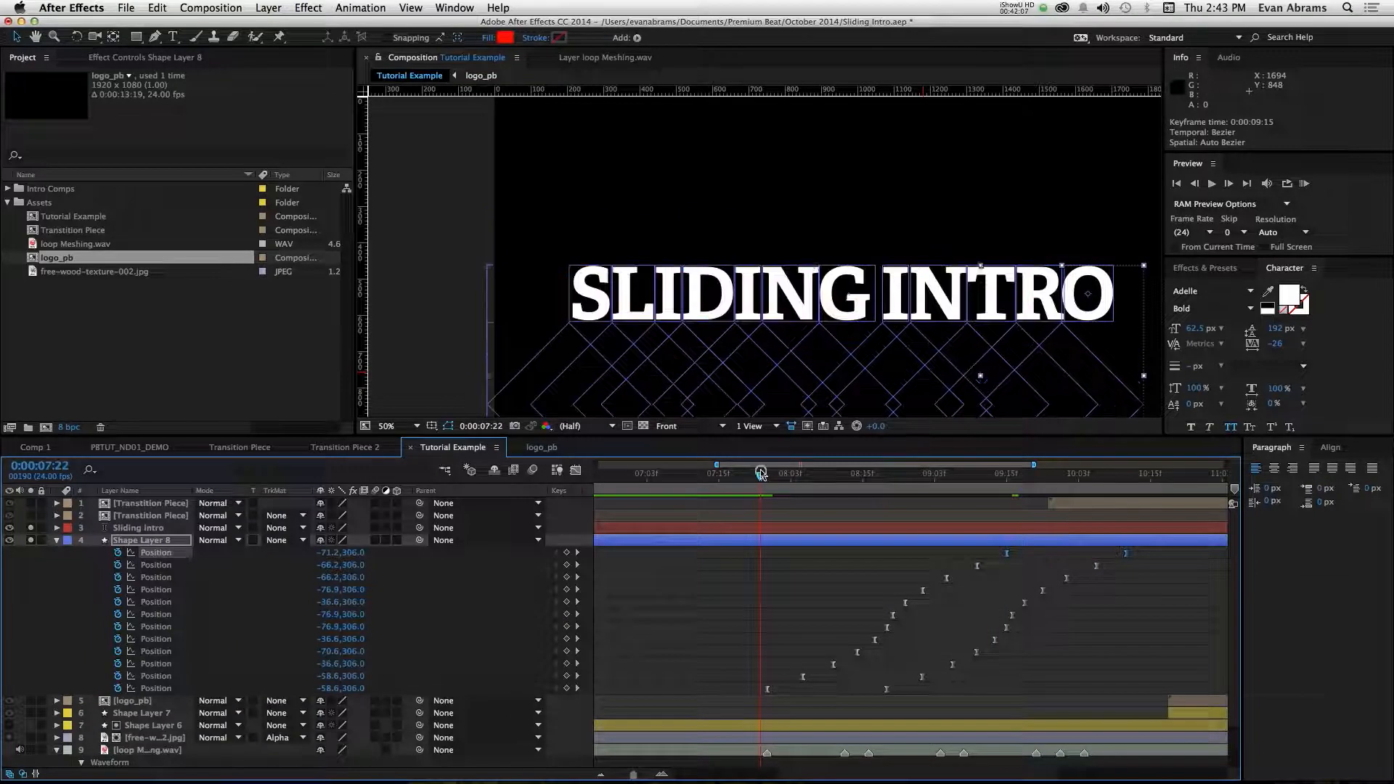
{"action": "key", "text": "space"}
{"action": "key", "text": "space"}
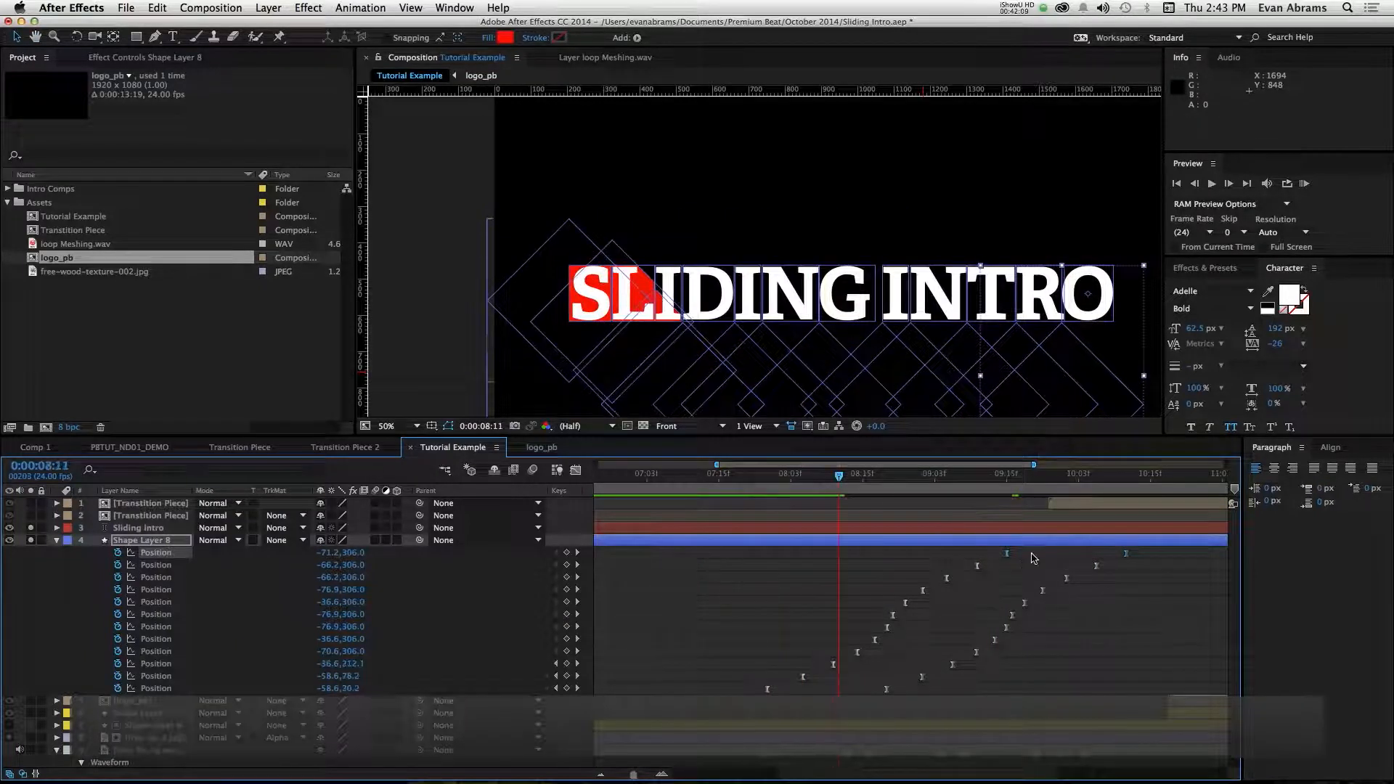
Compress the first position keyframes of all letter shapes proportionally so the last letter's wipe starts at 0:00:08:19.
{"action": "left_click_drag", "start_coordinate": [1025, 552], "coordinate": [762, 690]}
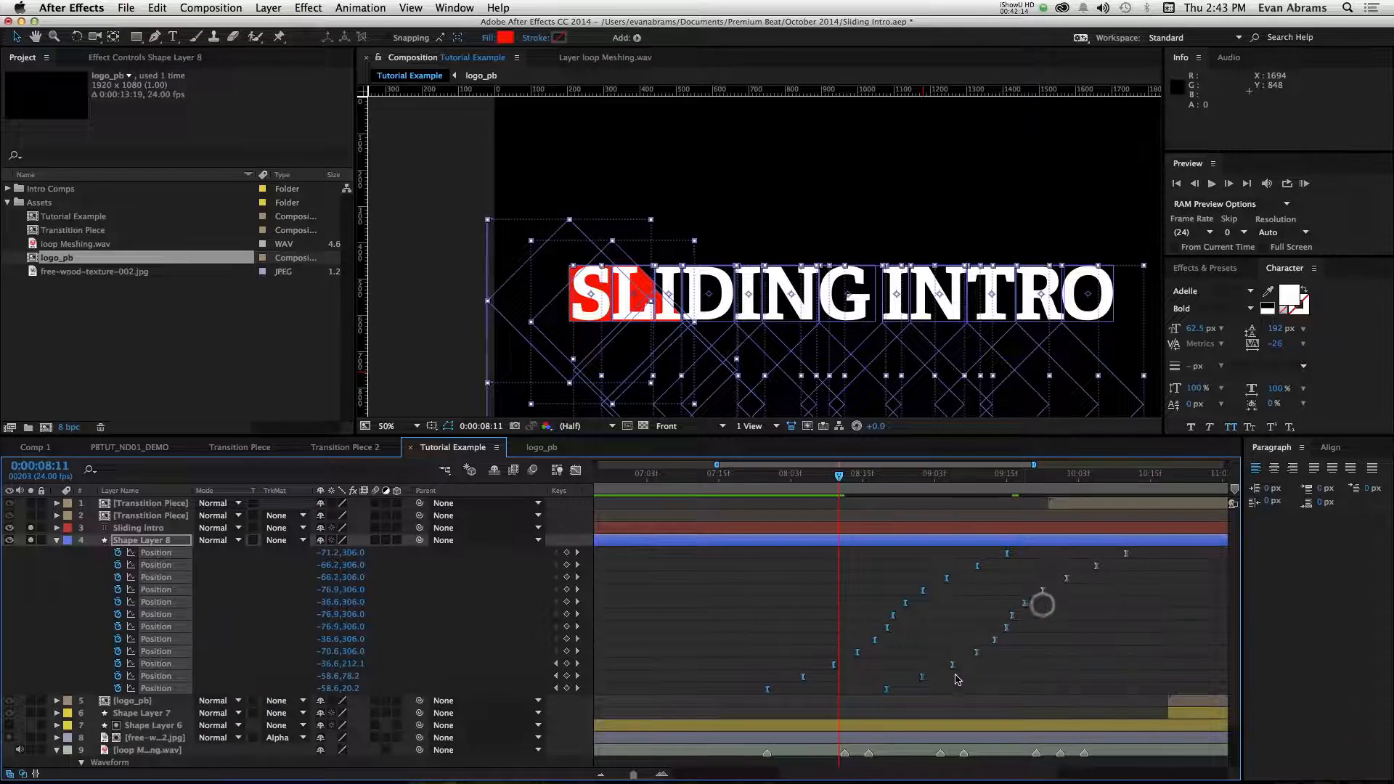
{"action": "left_click_drag", "start_coordinate": [936, 668], "coordinate": [861, 711]}
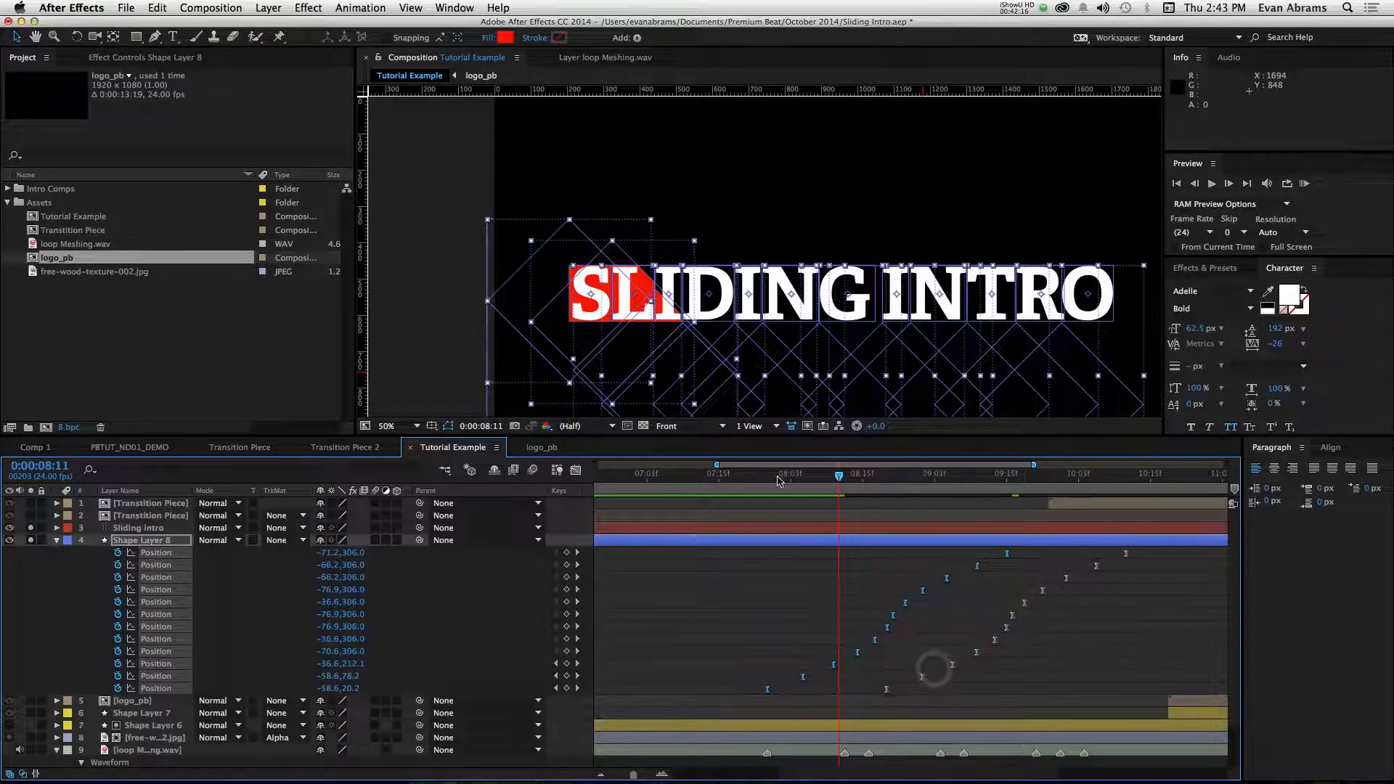
{"action": "left_click", "coordinate": [760, 478]}
{"action": "key", "text": "Page_Down"}
{"action": "key", "text": "Page_Down"}
{"action": "key", "text": "Page_Down"}
{"action": "key", "text": "Page_Down"}
{"action": "key", "text": "Page_Down"}
{"action": "key", "text": "Page_Down"}
{"action": "key", "text": "Page_Down"}
{"action": "key", "text": "Page_Down"}
{"action": "key", "text": "Page_Down"}
{"action": "key", "text": "Page_Down"}
{"action": "key", "text": "Page_Down"}
{"action": "key", "text": "Page_Down"}
{"action": "key", "text": "Page_Down"}
{"action": "key", "text": "Page_Down"}
{"action": "key", "text": "Page_Down"}
{"action": "key", "text": "Page_Down"}
{"action": "key", "text": "Page_Down"}
{"action": "key", "text": "Page_Down"}
{"action": "key", "text": "Page_Down"}
{"action": "key", "text": "Page_Down"}
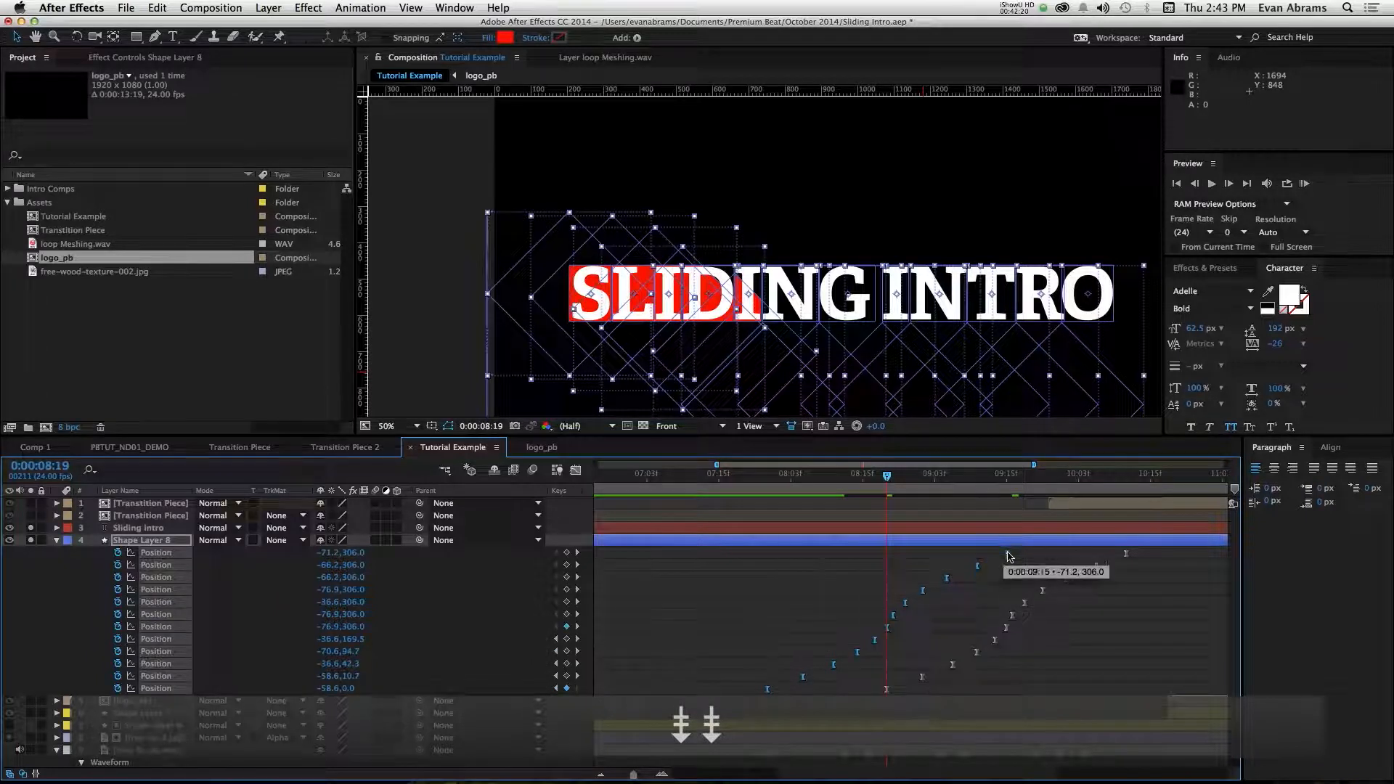
{"action": "left_click_drag", "start_coordinate": [1006, 553], "coordinate": [891, 571]}
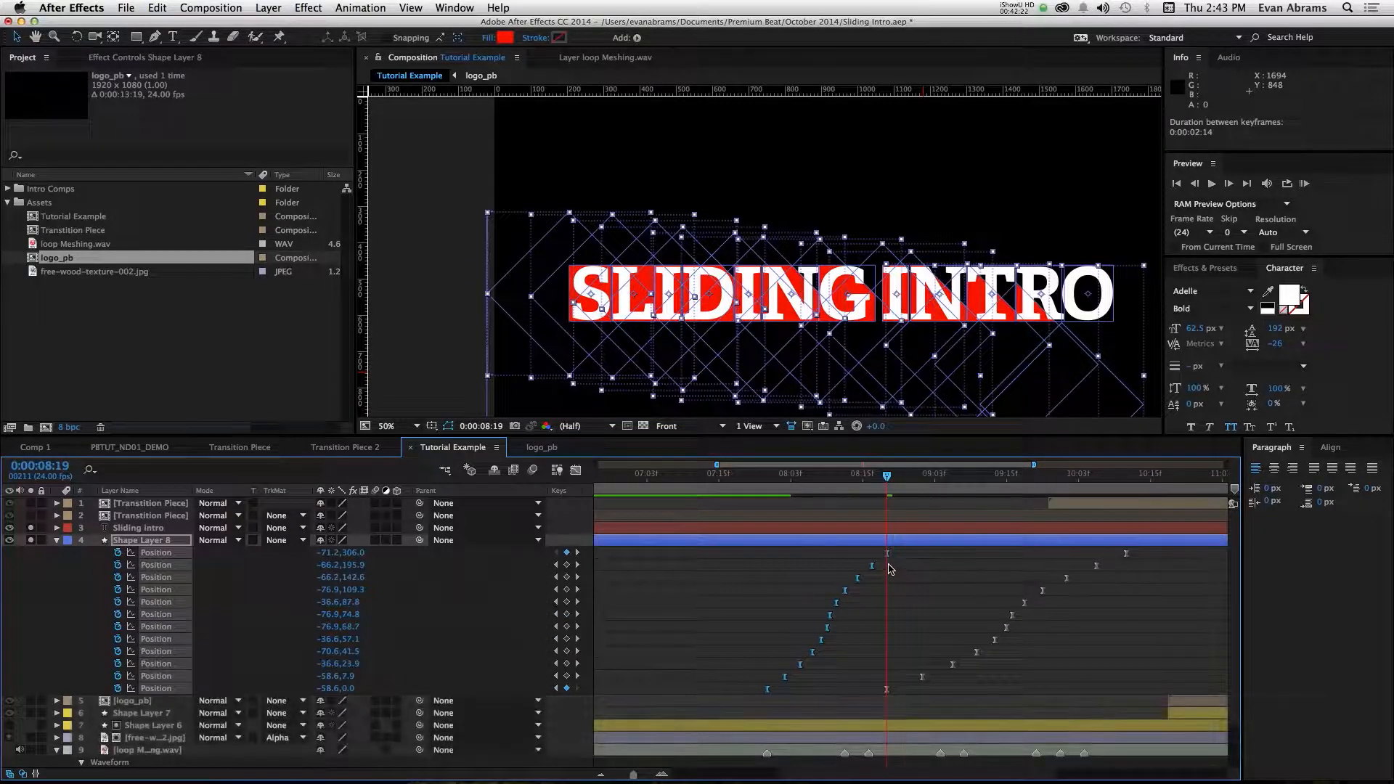
Compress the end position keyframes of all letter shapes proportionally so the last wipe ends at 0:00:09:15, and preview the animation.
{"action": "key", "text": "Page_Down"}
{"action": "key", "text": "Page_Down"}
{"action": "key", "text": "Page_Down"}
{"action": "key", "text": "Page_Down"}
{"action": "key", "text": "Page_Down"}
{"action": "key", "text": "Page_Down"}
{"action": "key", "text": "Page_Down"}
{"action": "key", "text": "Page_Down"}
{"action": "key", "text": "Page_Down"}
{"action": "key", "text": "Page_Down"}
{"action": "key", "text": "Page_Down"}
{"action": "key", "text": "Page_Down"}
{"action": "key", "text": "Page_Down"}
{"action": "key", "text": "Page_Down"}
{"action": "key", "text": "Page_Down"}
{"action": "key", "text": "Page_Down"}
{"action": "key", "text": "Page_Down"}
{"action": "key", "text": "Page_Down"}
{"action": "key", "text": "Page_Down"}
{"action": "key", "text": "Page_Down"}
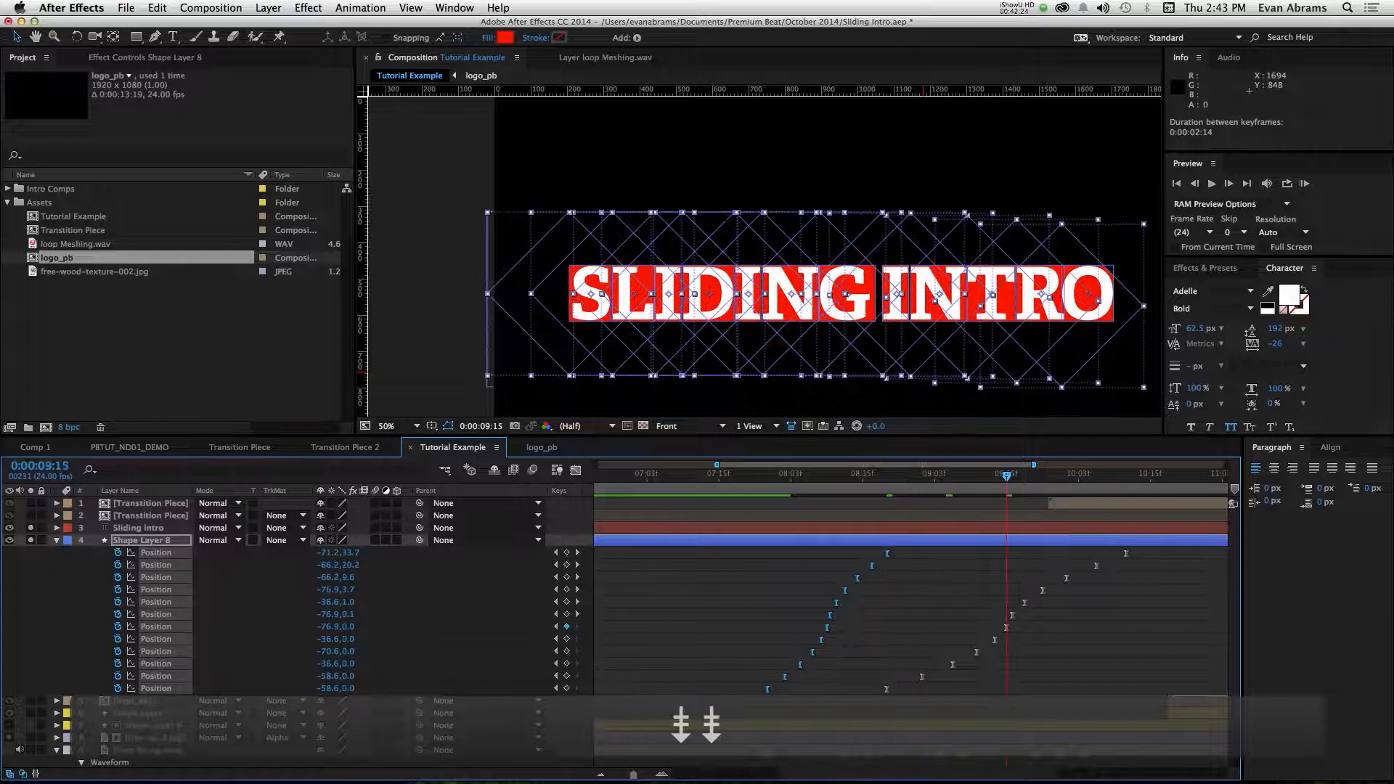
{"action": "left_click_drag", "start_coordinate": [885, 710], "coordinate": [1011, 570]}
{"action": "left_click", "coordinate": [1126, 557]}
{"action": "left_click", "coordinate": [1011, 570]}
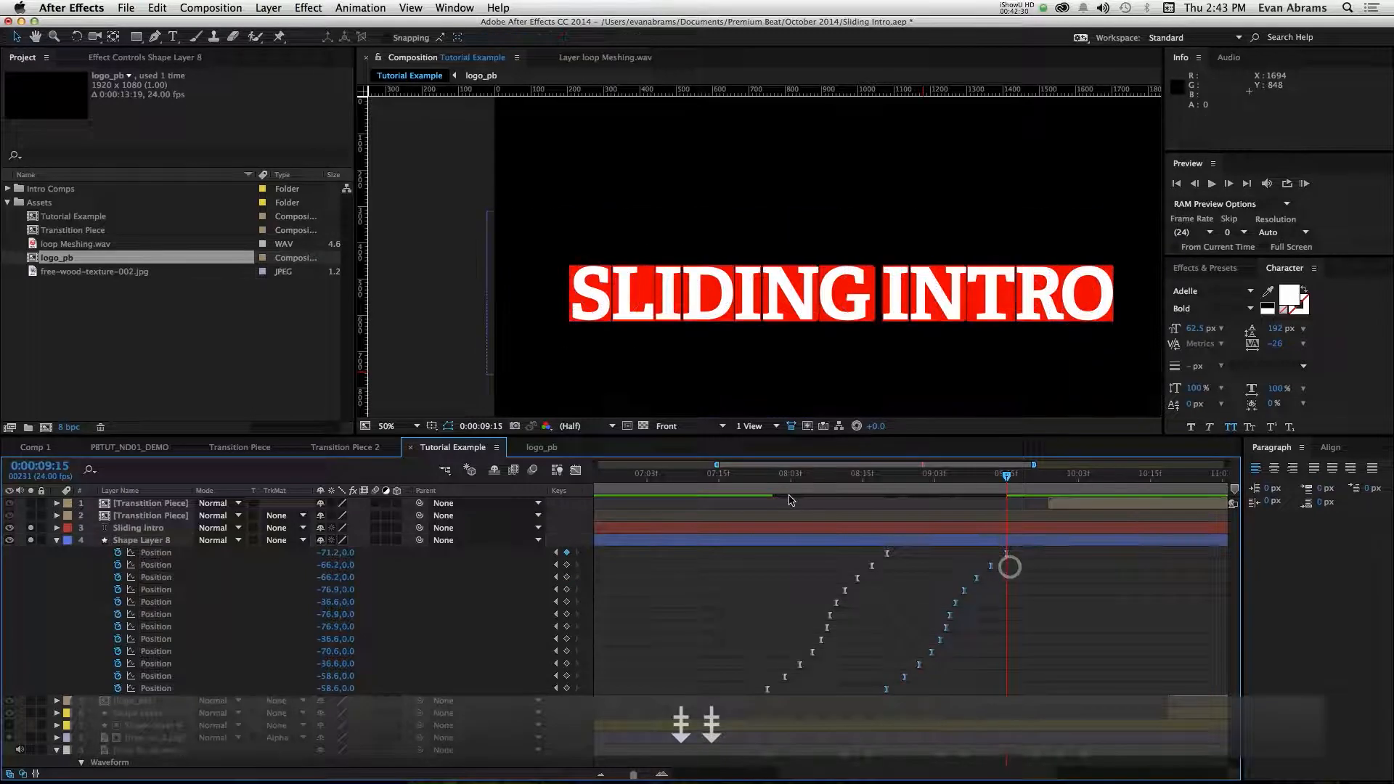
{"action": "left_click", "coordinate": [767, 477]}
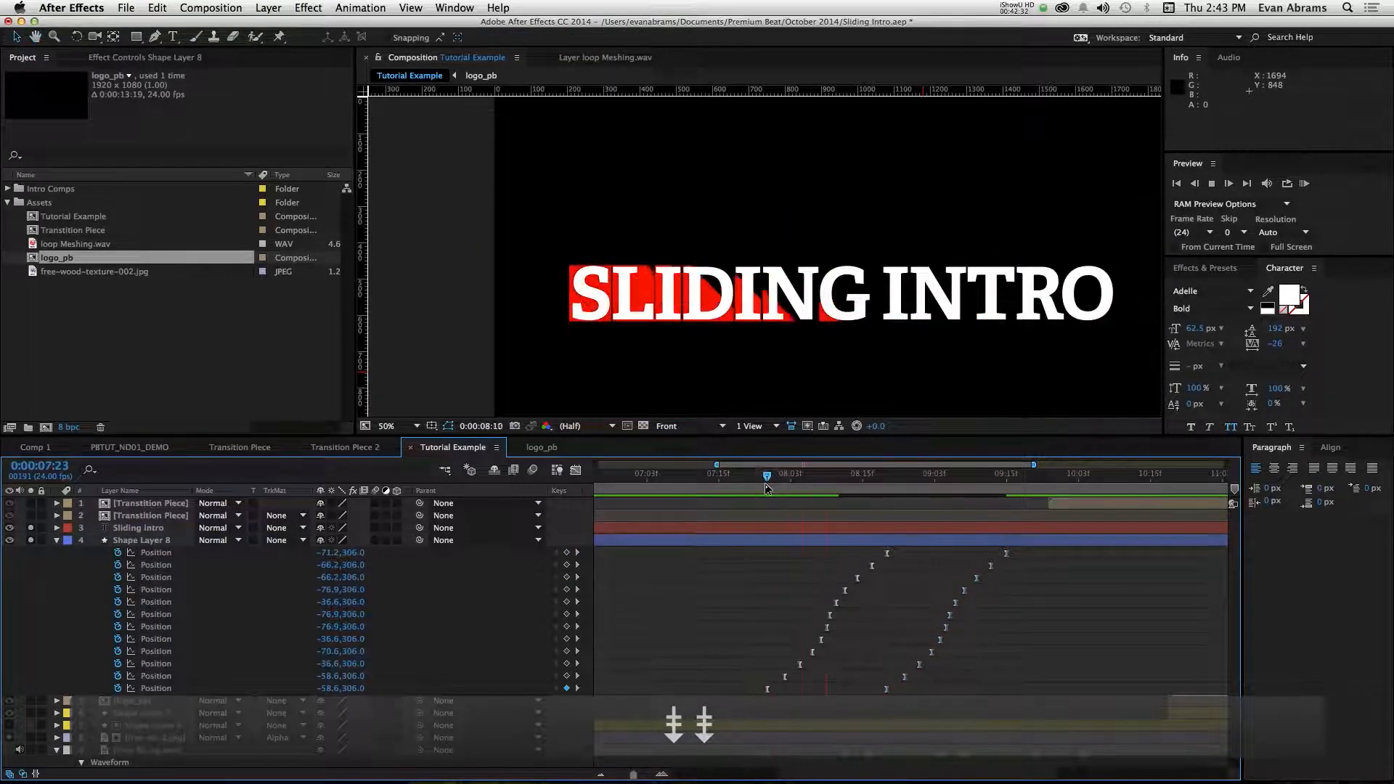
{"action": "key", "text": "space"}
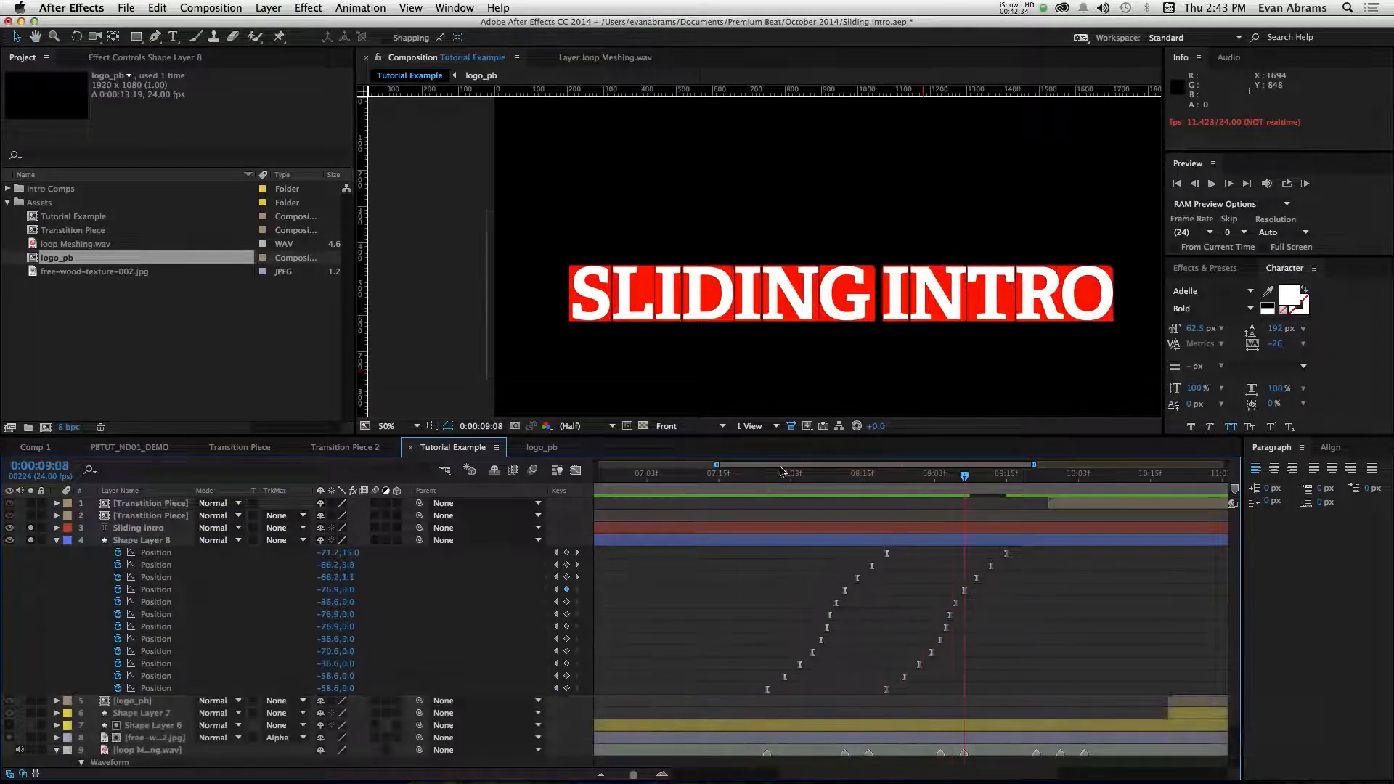
Place Shape Layer 8 directly above the Sliding intro text as its Alpha Matte, and preview the reveal.
{"action": "left_click", "coordinate": [58, 541]}
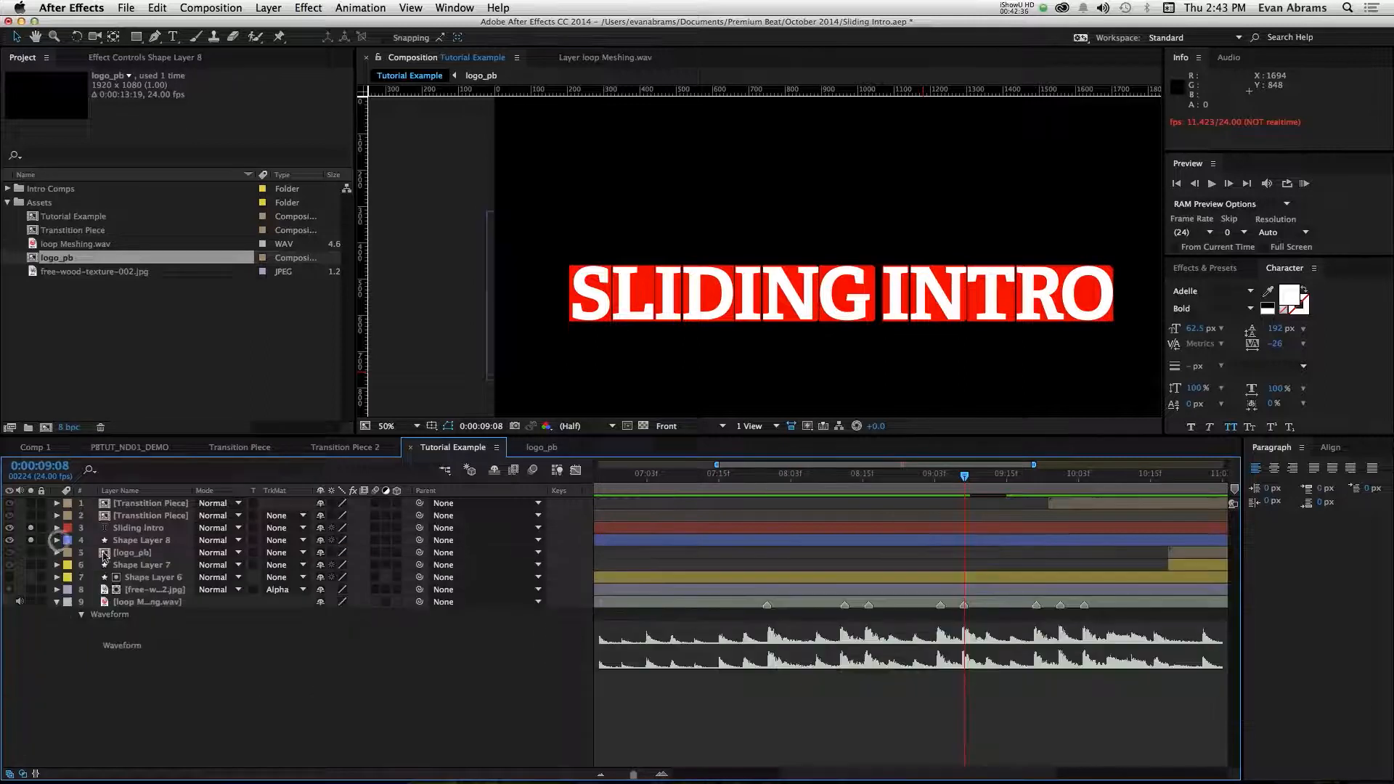
{"action": "left_click_drag", "start_coordinate": [119, 539], "coordinate": [128, 524]}
{"action": "left_click", "coordinate": [283, 542]}
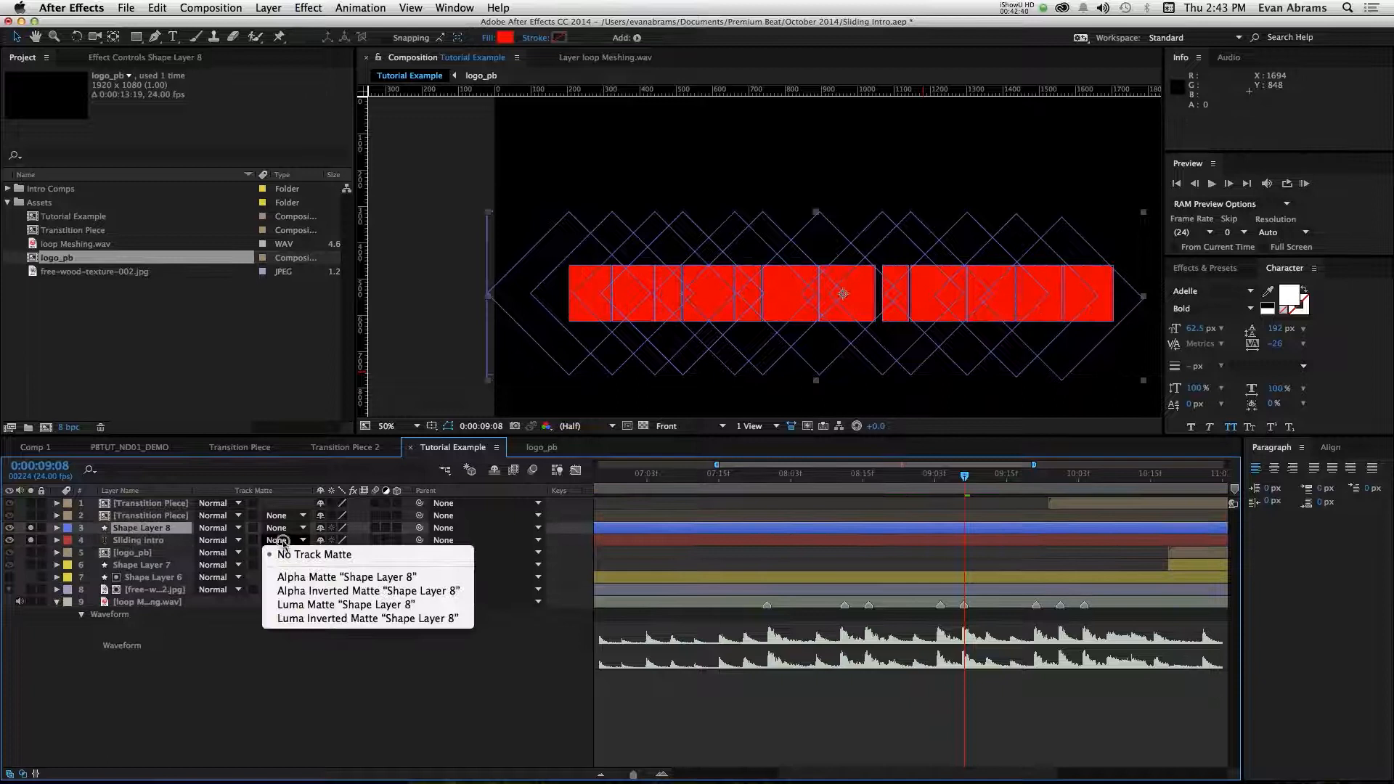
{"action": "left_click", "coordinate": [301, 579]}
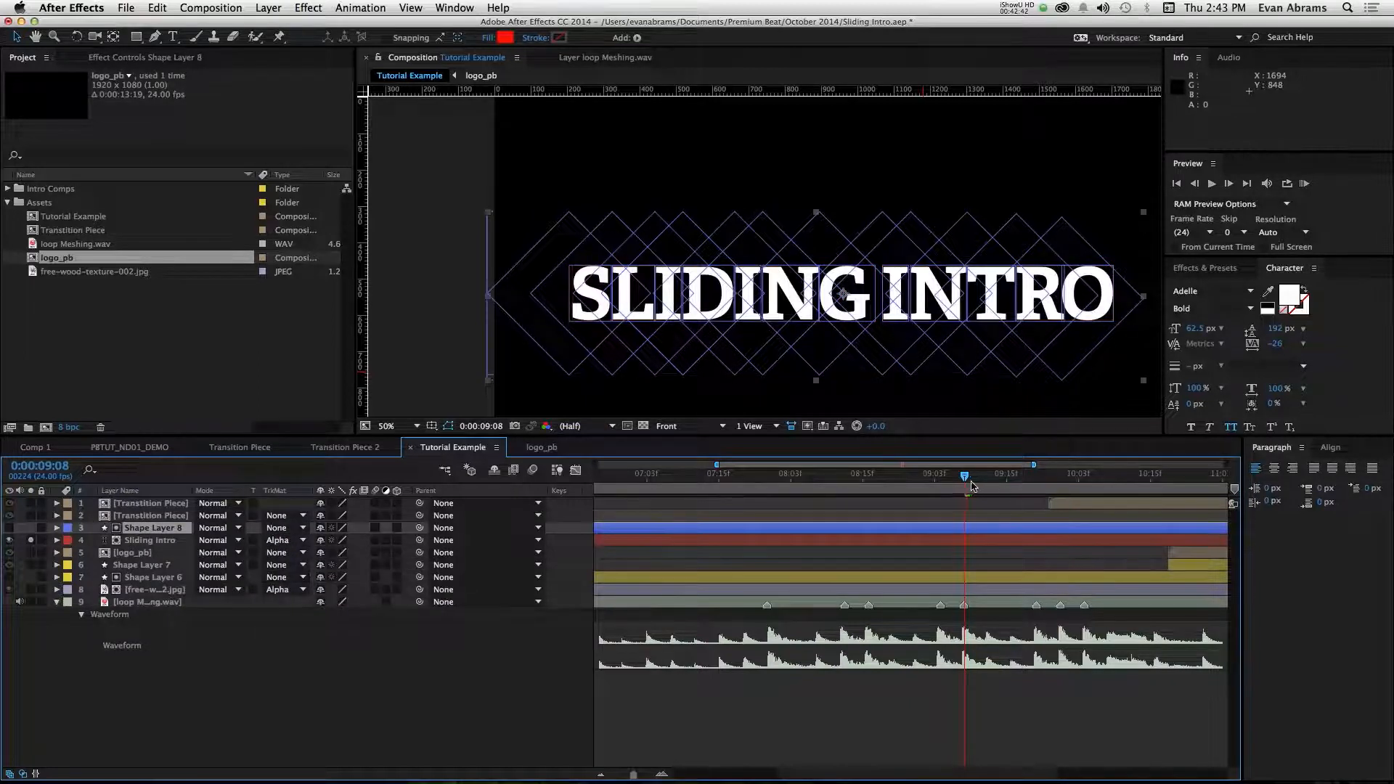
{"action": "key", "text": "KP_0"}
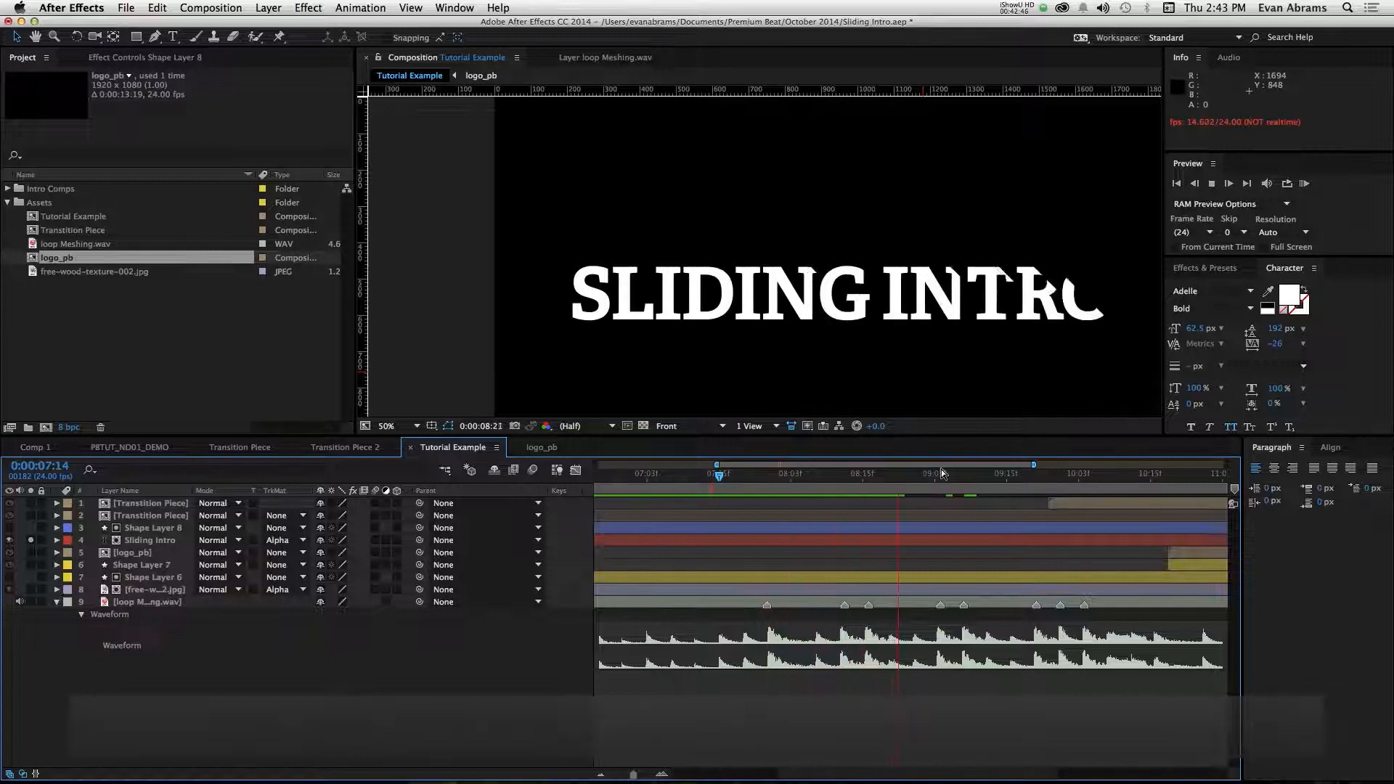
{"action": "key", "text": "space"}
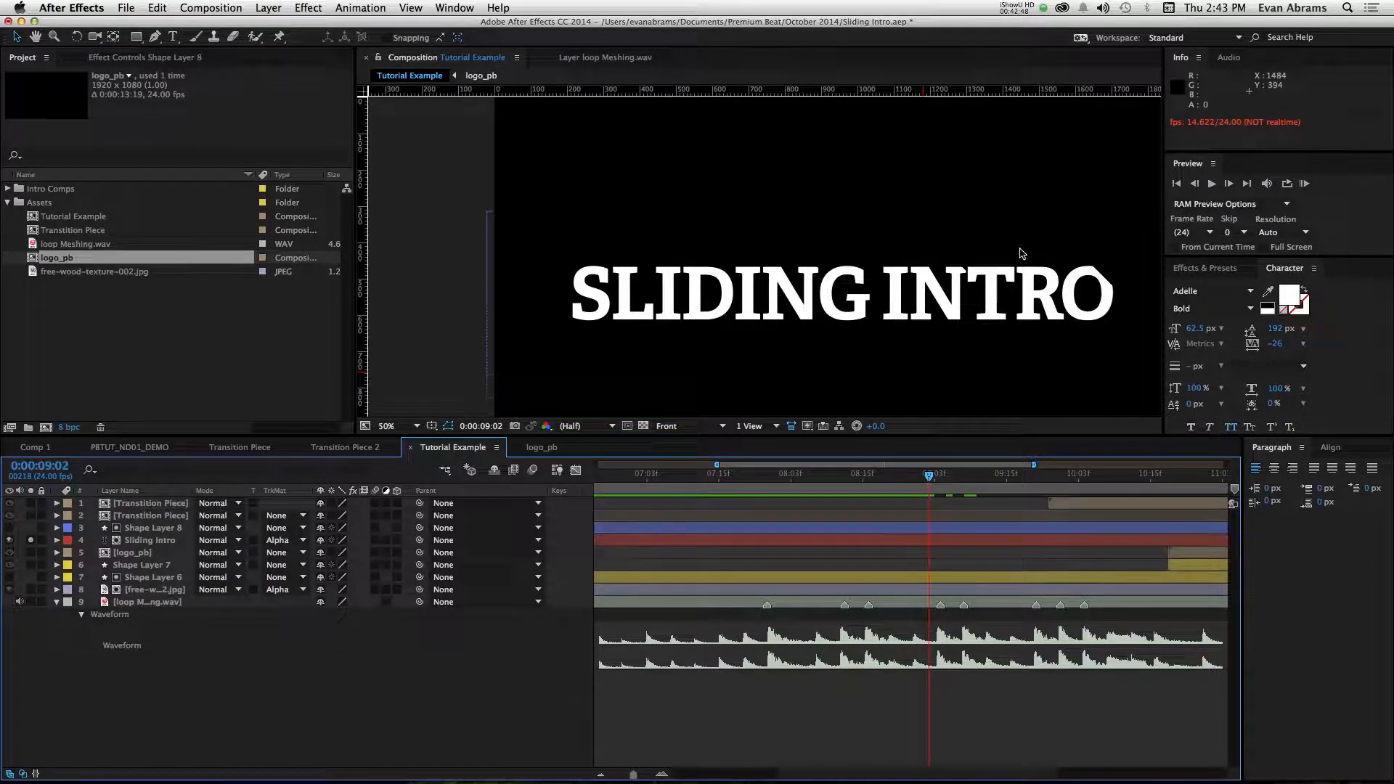
Duplicate the Sliding intro text layer together with its Shape Layer 8 matte.
{"action": "left_click", "coordinate": [149, 541]}
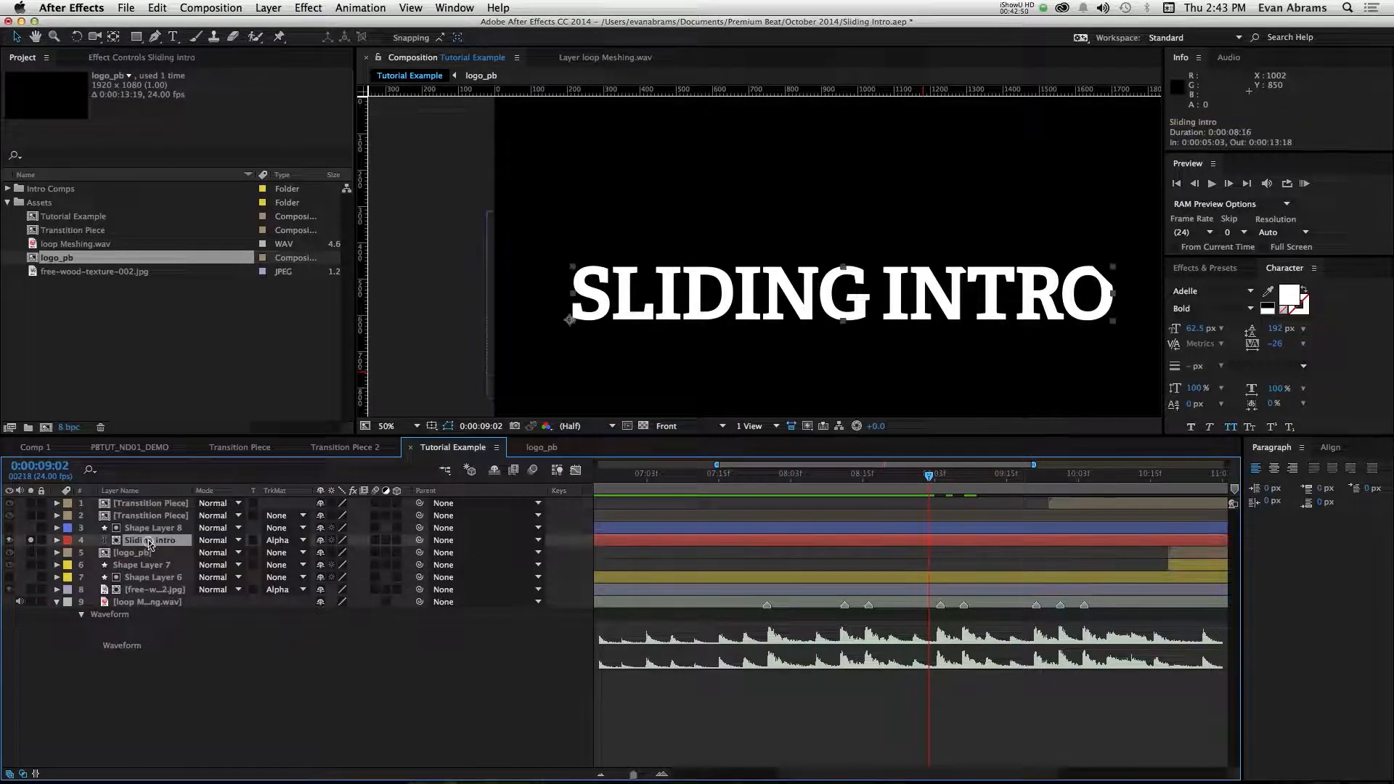
{"action": "left_click", "coordinate": [145, 533], "text": "shift"}
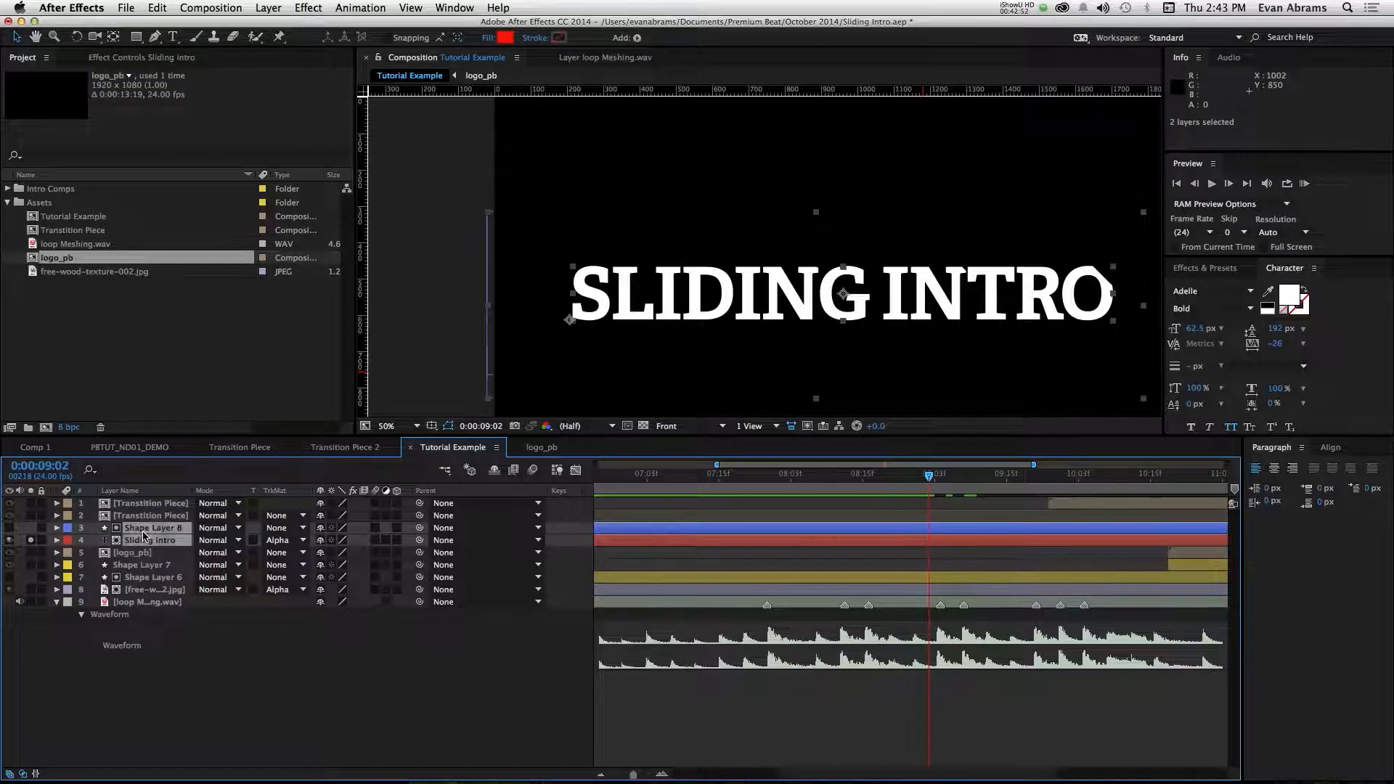
{"action": "key", "text": "super+d"}
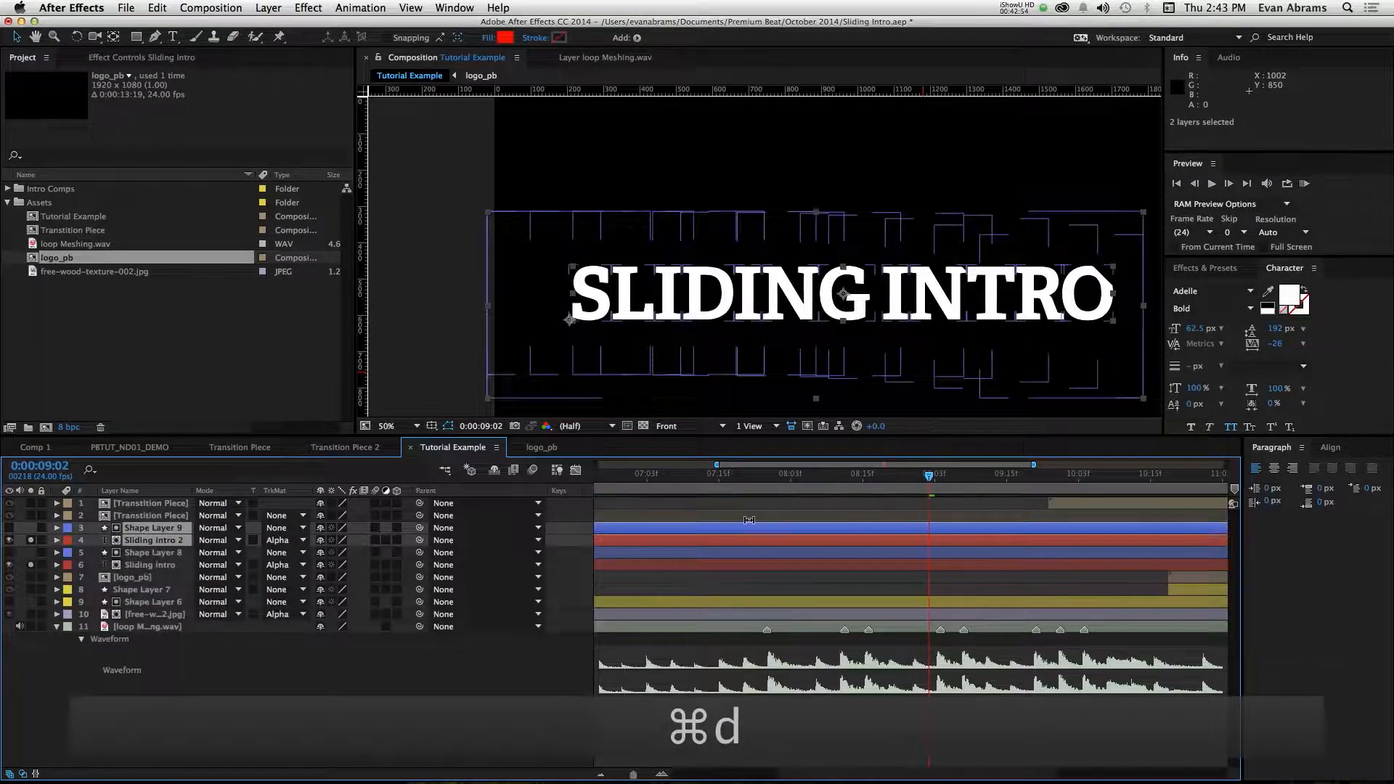
Show the composition's full time range and turn off solo for both Sliding intro text layers.
{"action": "left_click", "coordinate": [719, 567]}
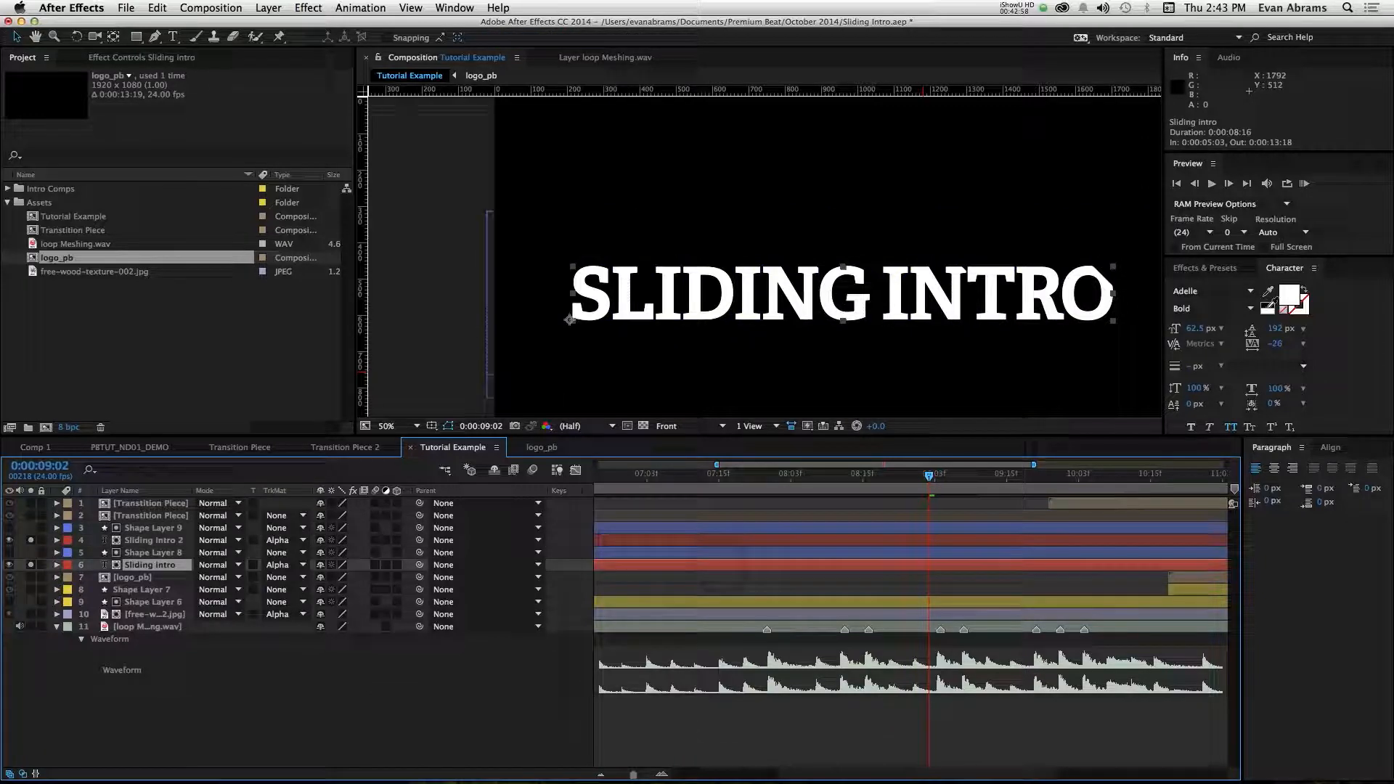
{"action": "double_click", "coordinate": [1005, 464]}
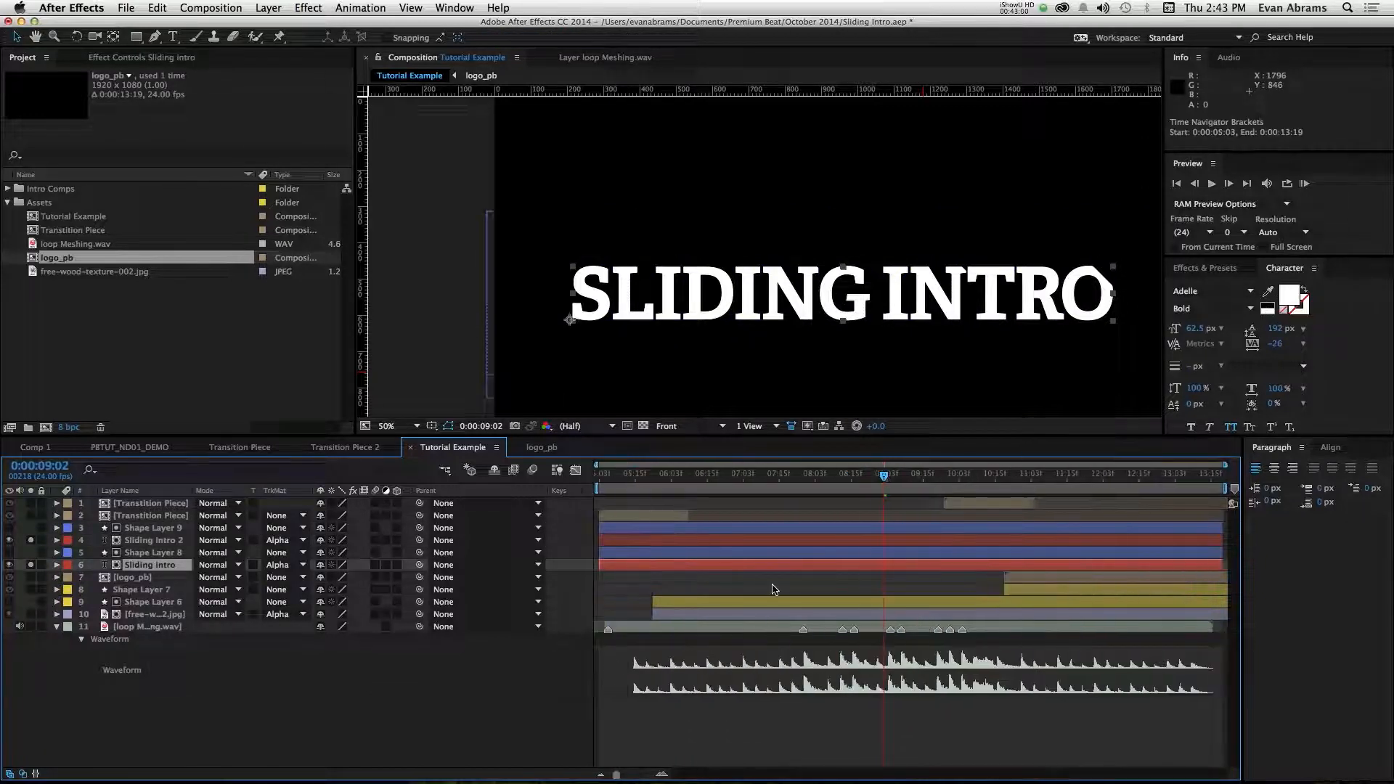
{"action": "left_click", "coordinate": [30, 541]}
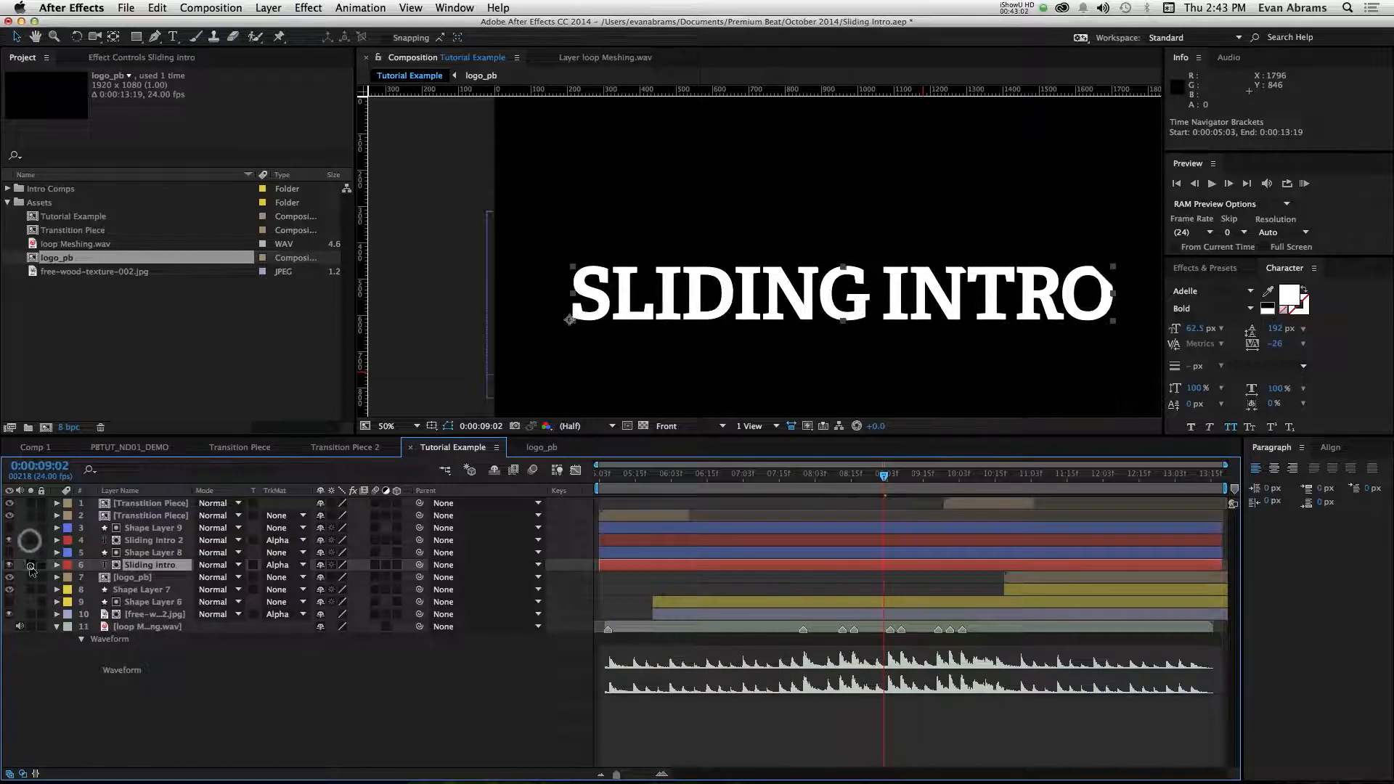
{"action": "left_click", "coordinate": [30, 565]}
Color the lower Sliding intro text with the pink sampled from the transition stripes at 0:00:05:14.
{"action": "left_click", "coordinate": [632, 475]}
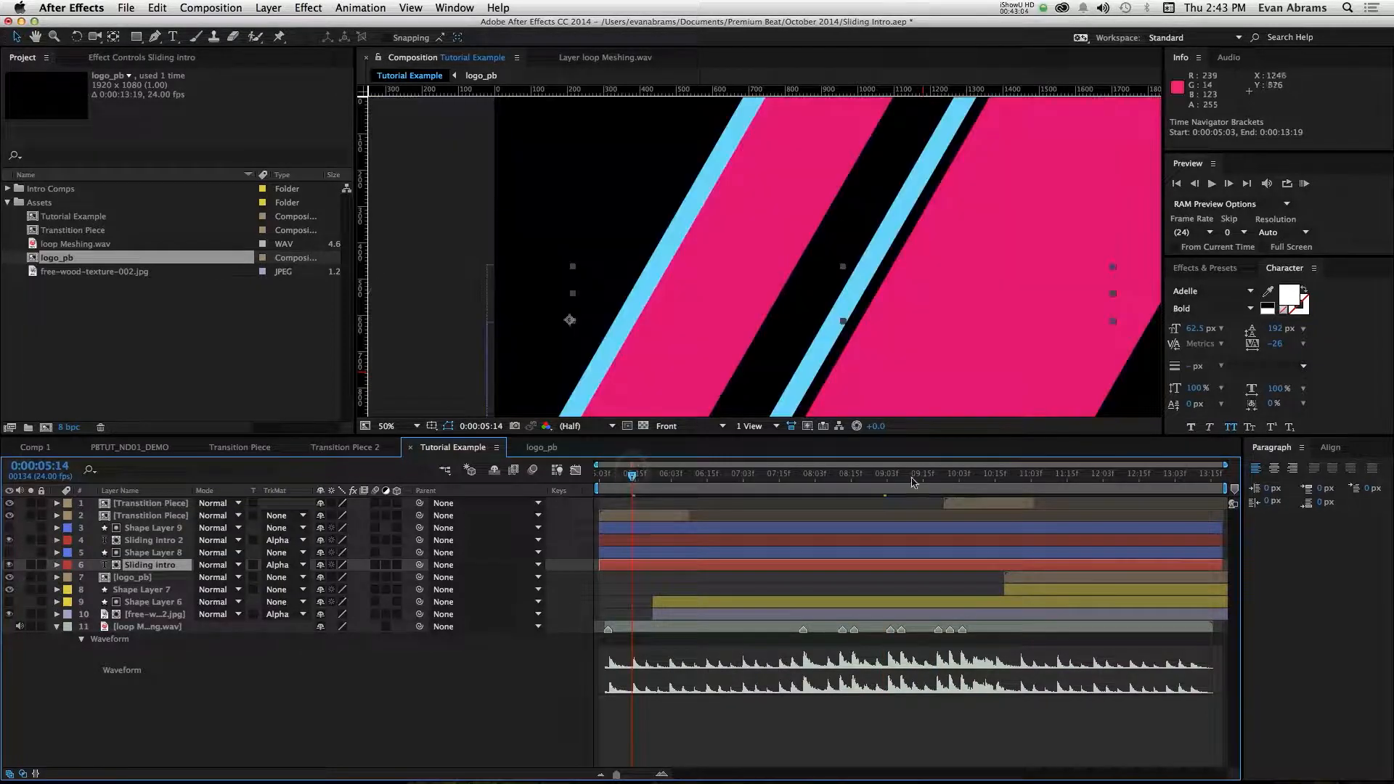
{"action": "left_click", "coordinate": [1267, 291]}
{"action": "left_click", "coordinate": [1051, 272]}
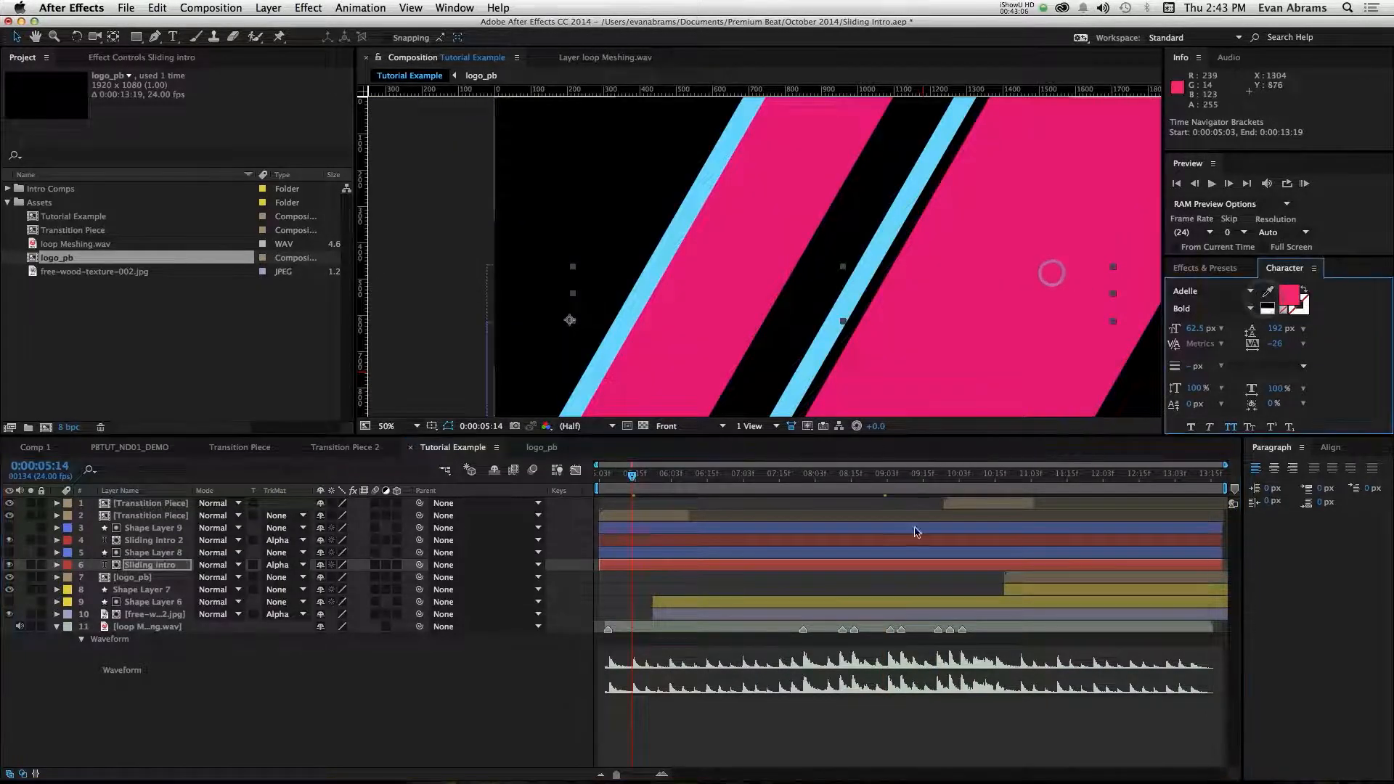
Shift Shape Layer 8 earlier to begin at 0:00:05:02 so the pink text leads the white, and preview the reveal.
{"action": "left_click", "coordinate": [871, 479]}
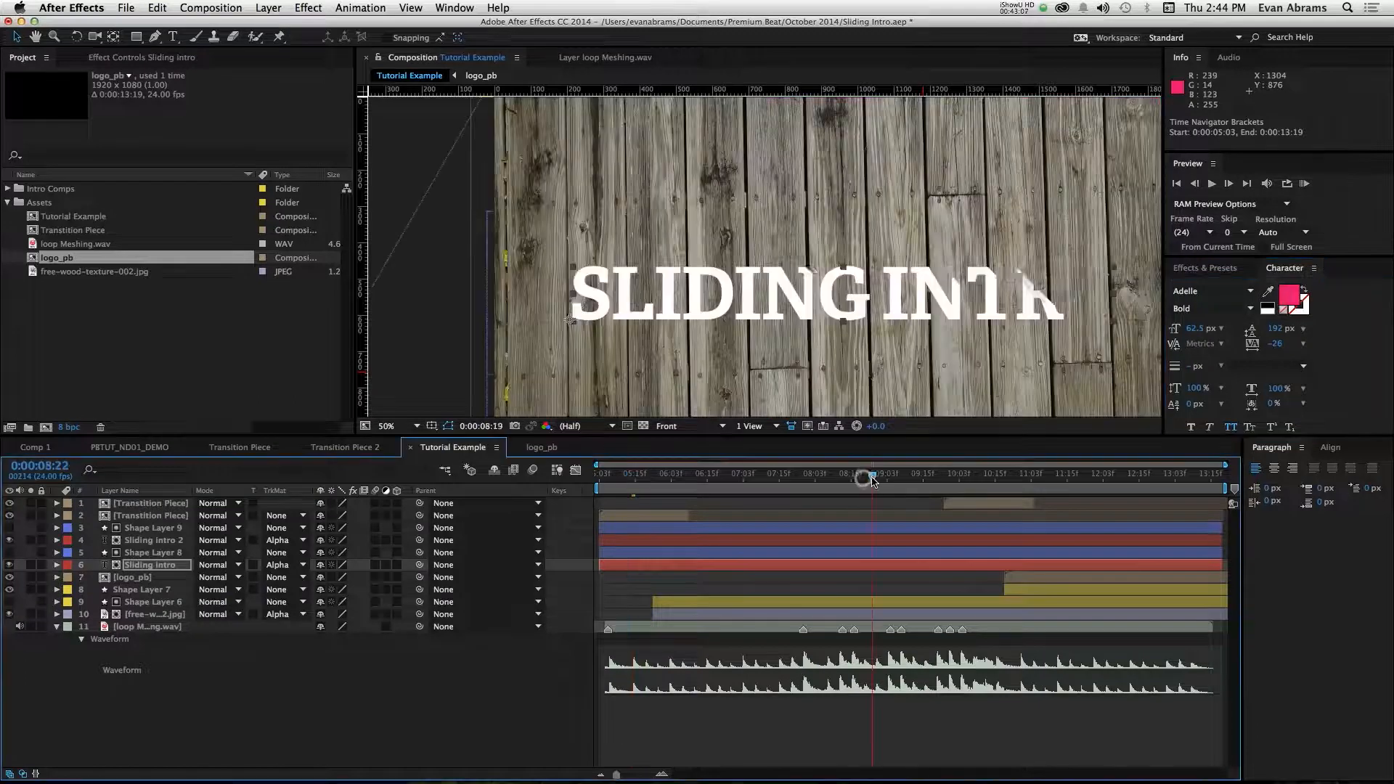
{"action": "left_click", "coordinate": [871, 556]}
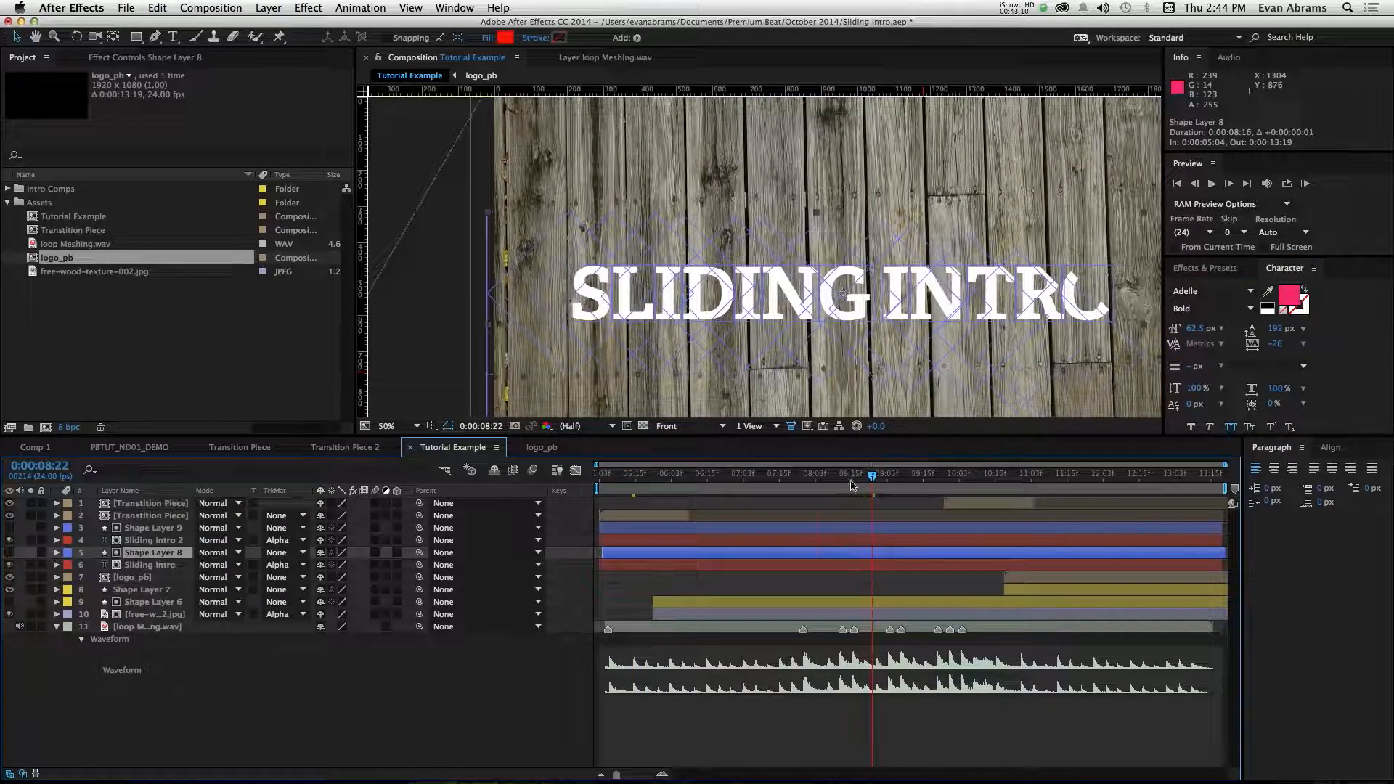
{"action": "left_click_drag", "start_coordinate": [853, 485], "coordinate": [811, 485]}
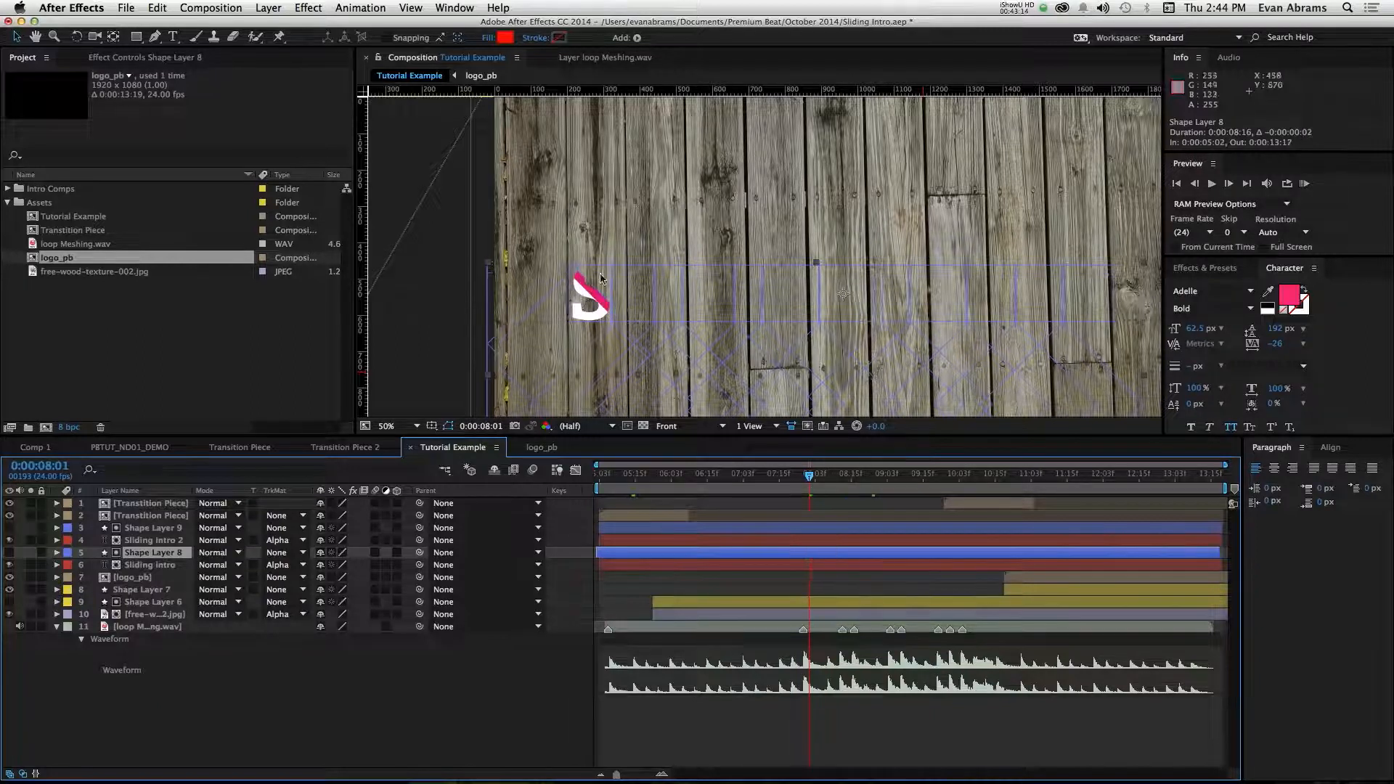
{"action": "left_click", "coordinate": [755, 580]}
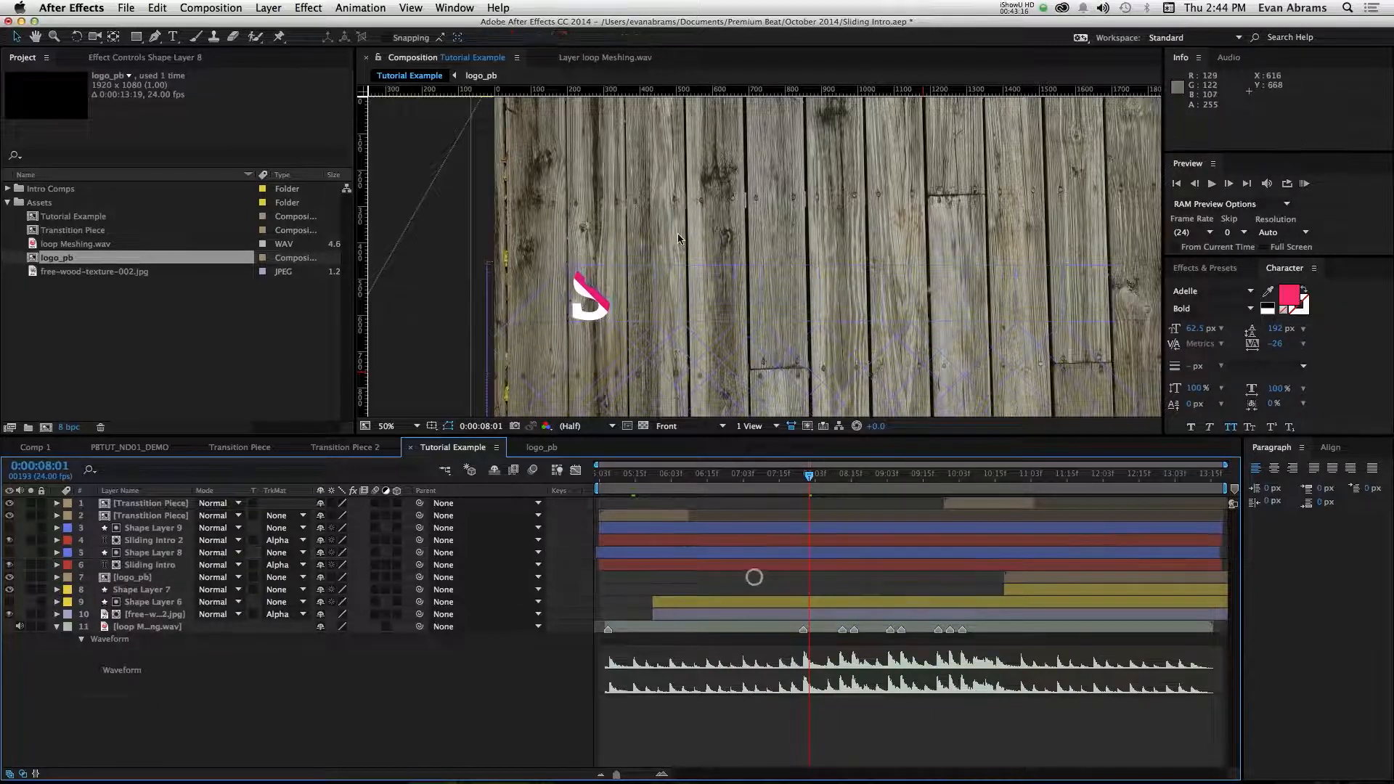
{"action": "key", "text": "space"}
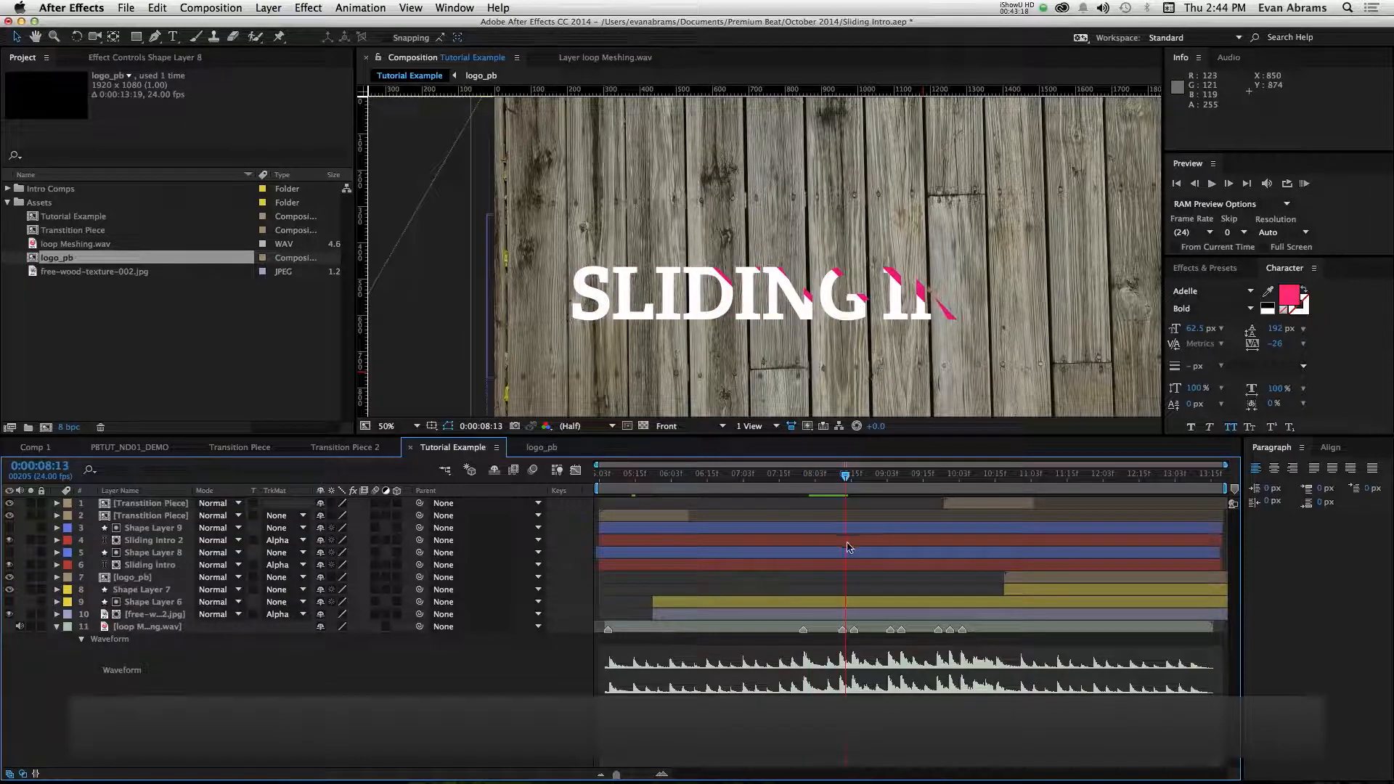
Shift Shape Layer 8 one more frame earlier to begin at 0:00:05:01, and preview the pink edge at 100% zoom.
{"action": "left_click", "coordinate": [848, 546]}
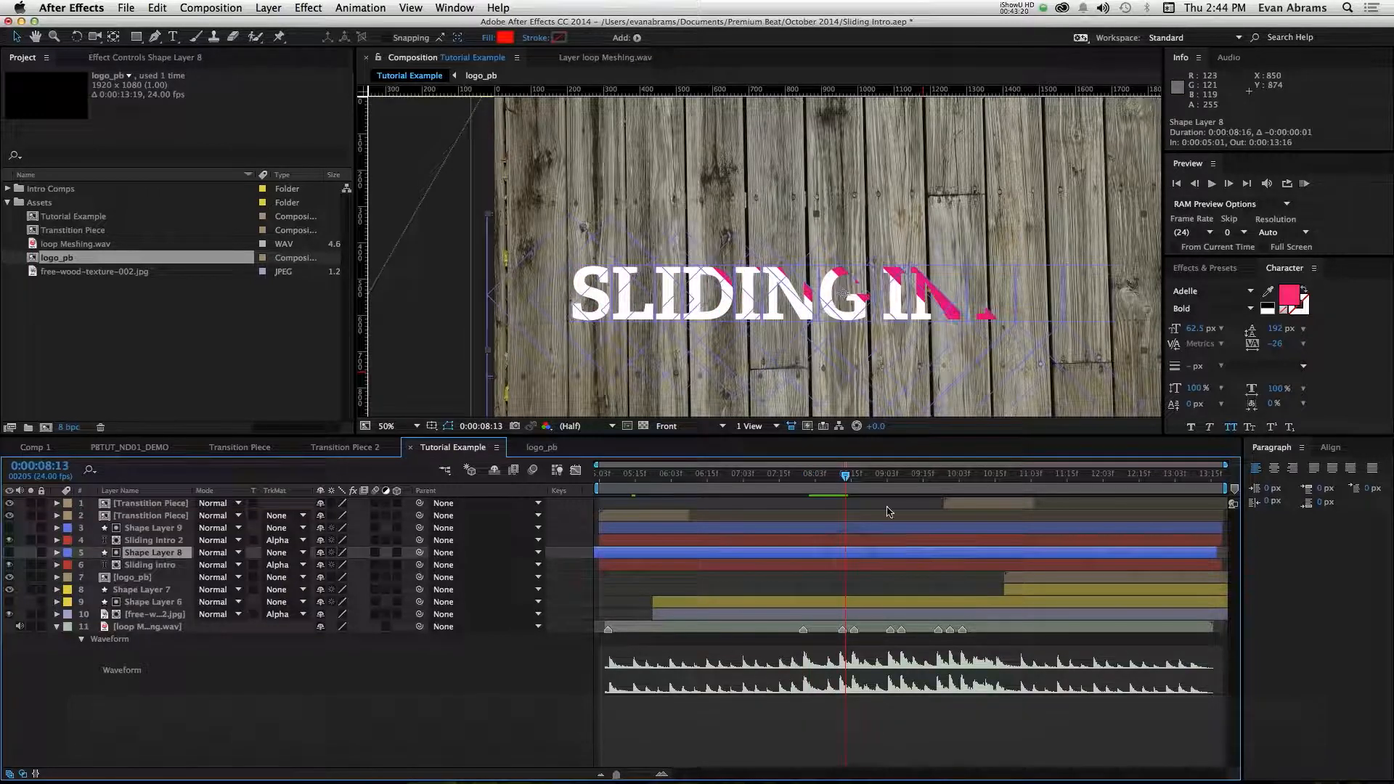
{"action": "scroll", "coordinate": [947, 350], "scroll_direction": "up", "scroll_amount": 2}
{"action": "key", "text": "space"}
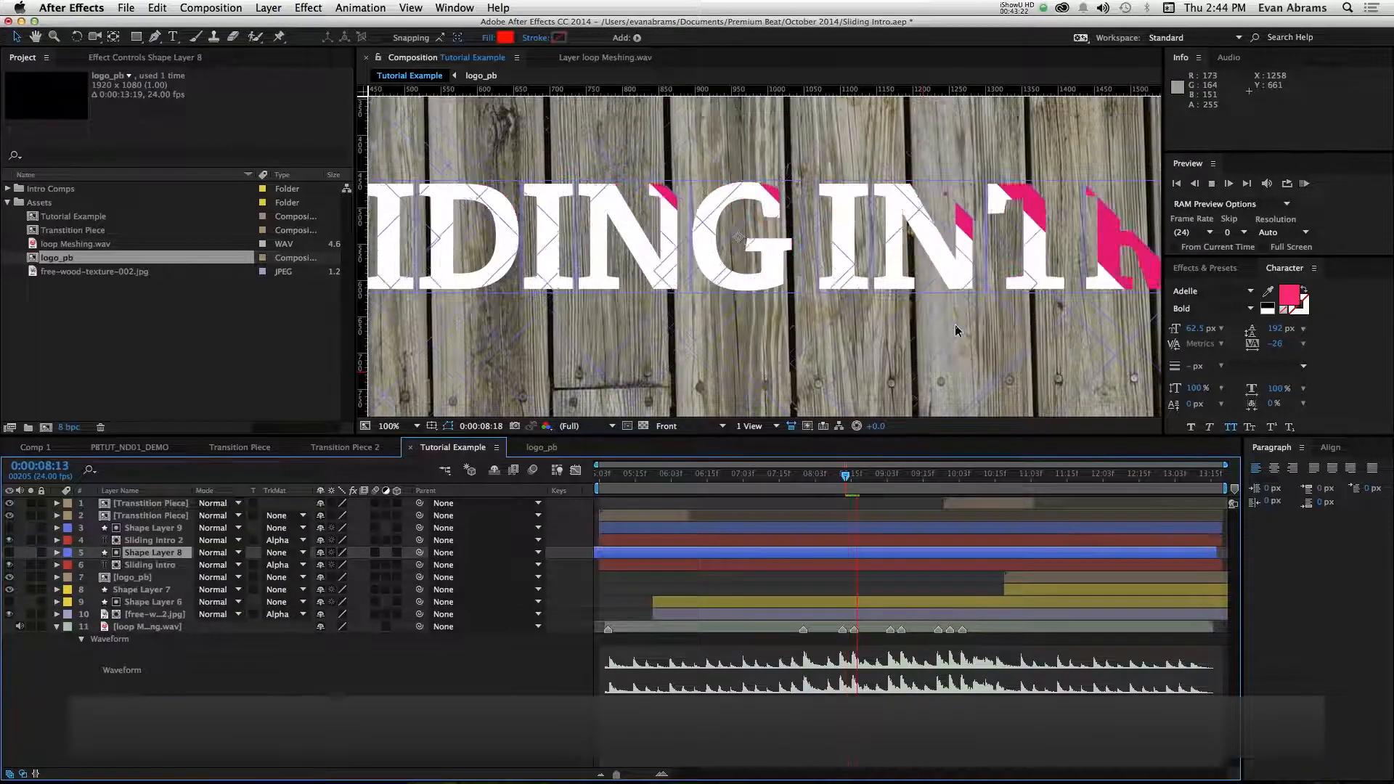
{"action": "key", "text": "space"}
{"action": "key", "text": "space"}
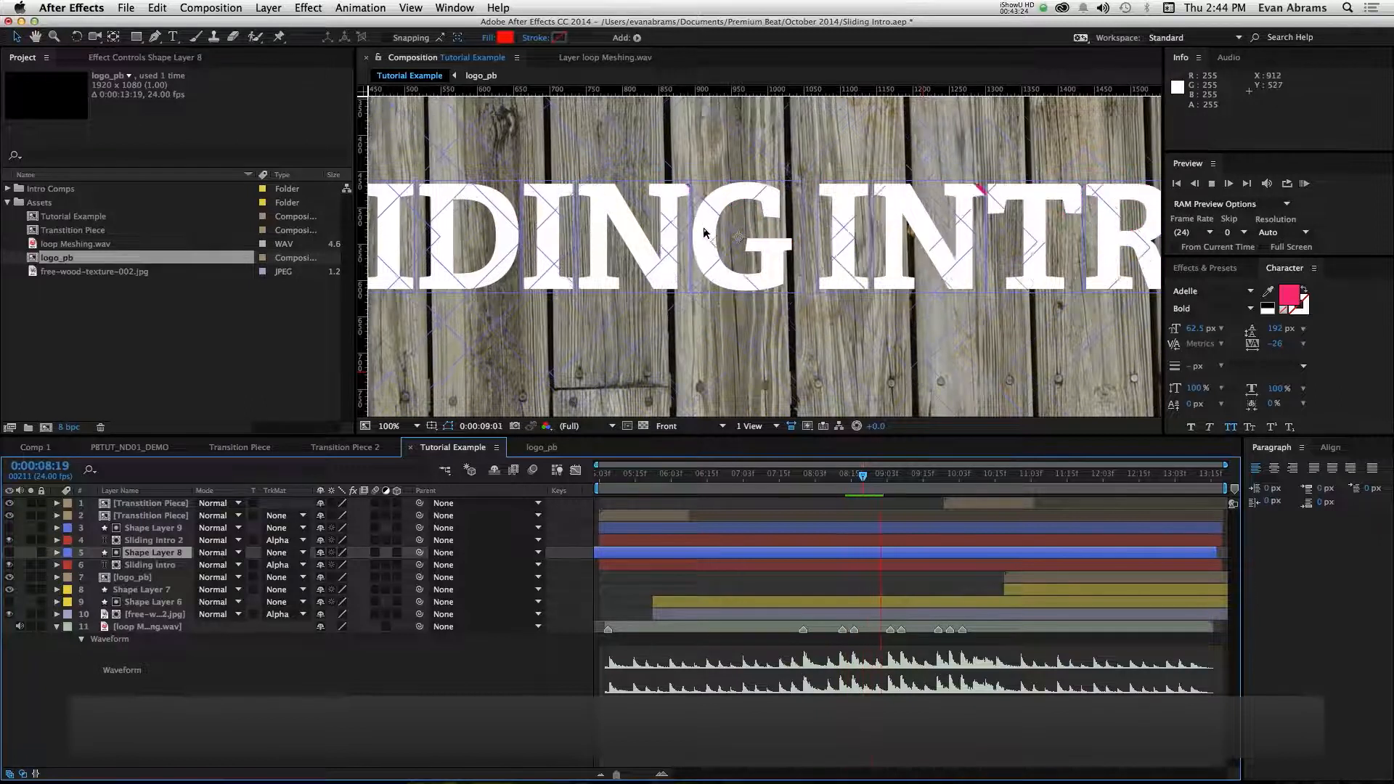
Add a 1 px white stroke over the fill of the Sliding intro 2 text to cover the pink fringe, and preview the reveal.
{"action": "scroll", "coordinate": [922, 198], "scroll_direction": "up", "scroll_amount": 6}
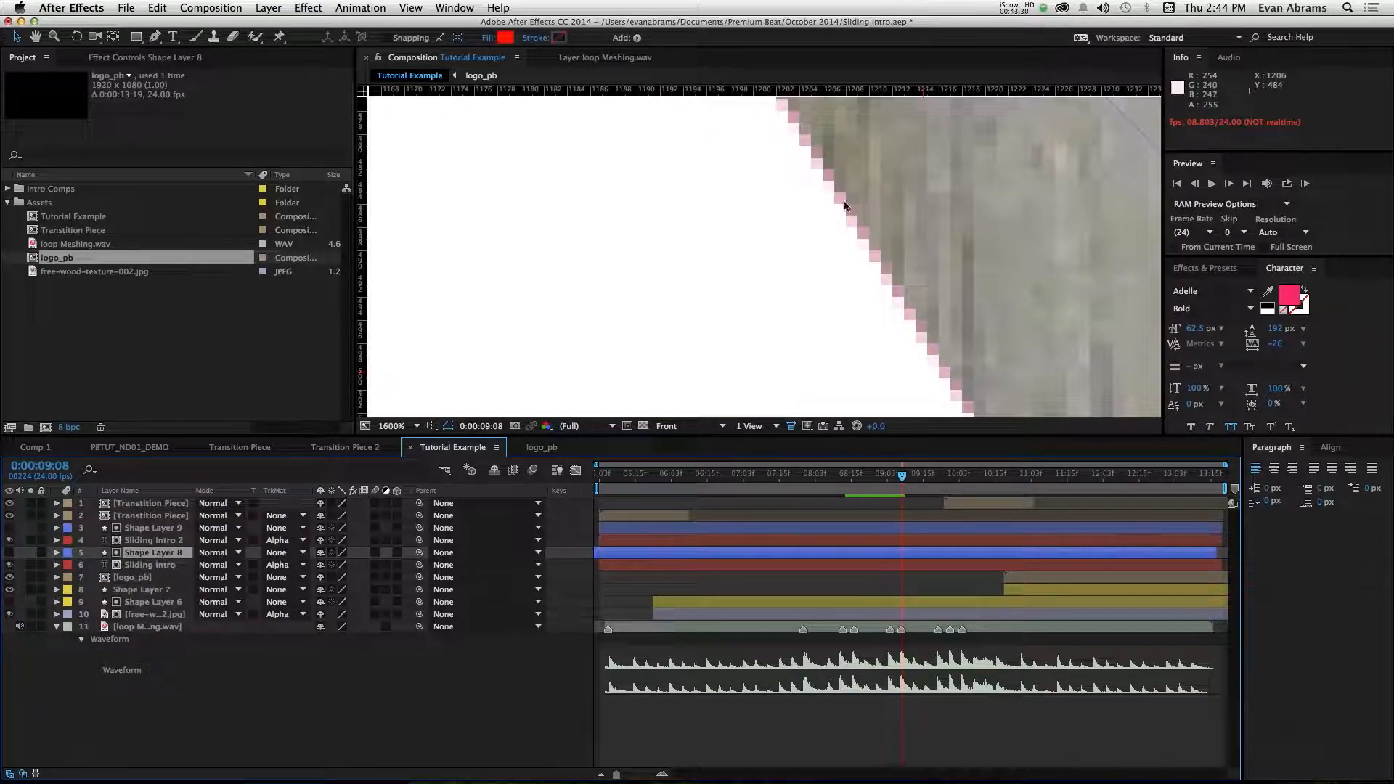
{"action": "left_click", "coordinate": [866, 543]}
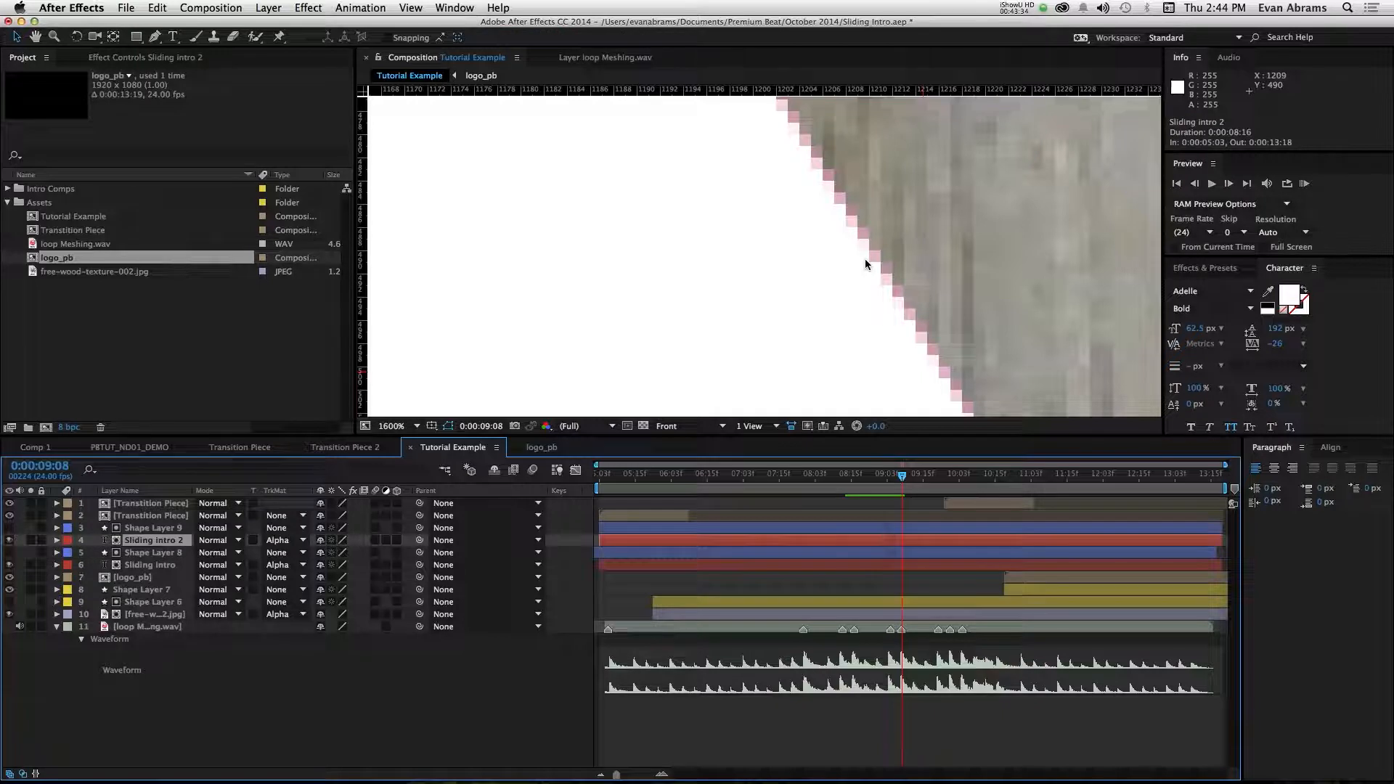
{"action": "left_click", "coordinate": [1293, 315]}
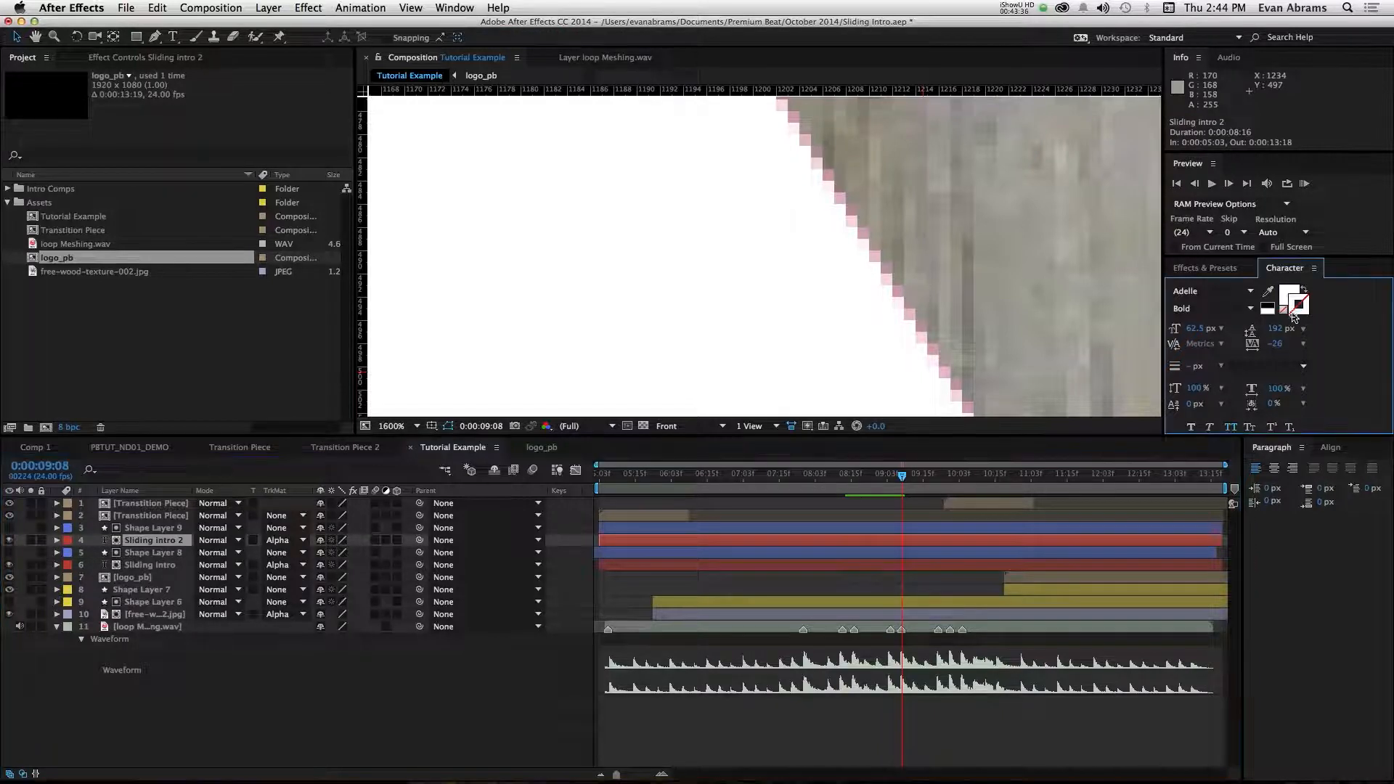
{"action": "left_click", "coordinate": [1266, 311]}
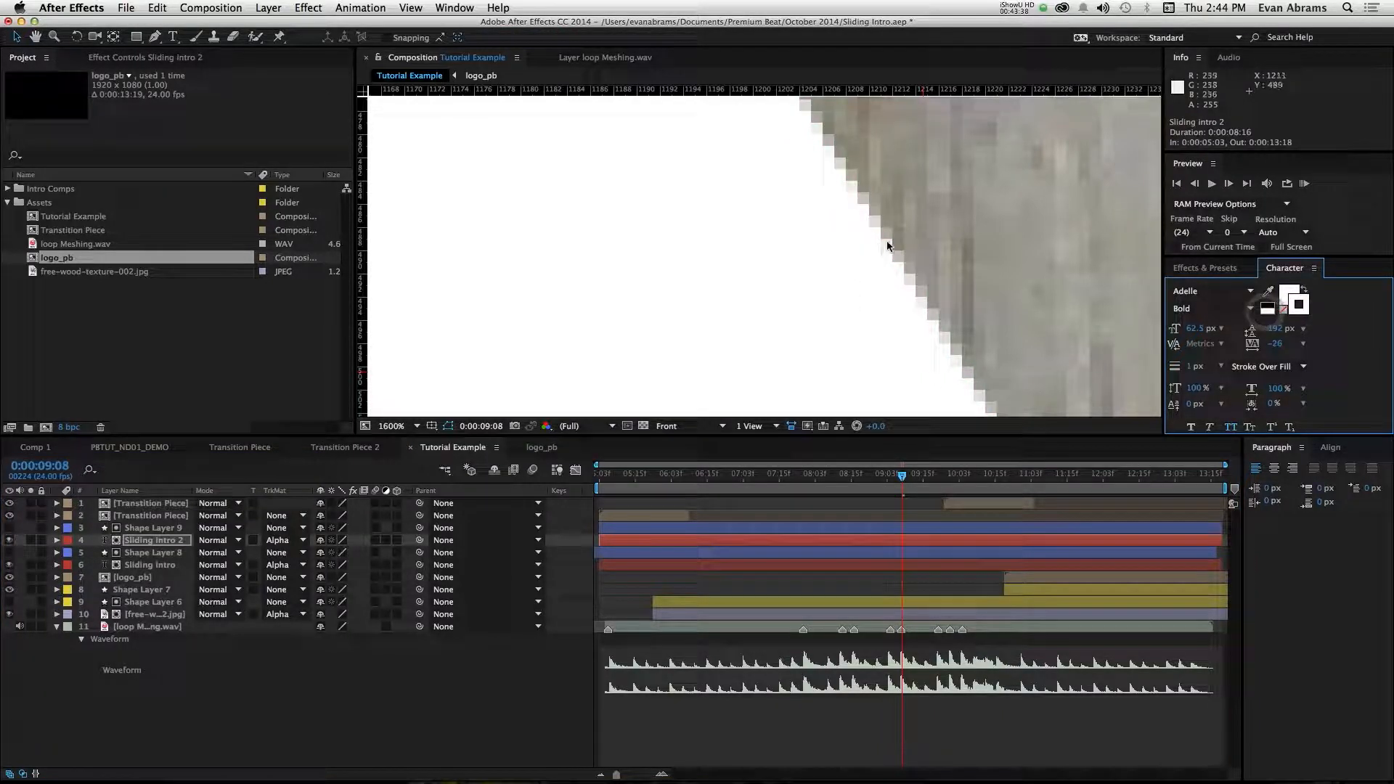
{"action": "scroll", "coordinate": [878, 234], "scroll_direction": "down", "scroll_amount": 2}
{"action": "scroll", "coordinate": [786, 243], "scroll_direction": "up", "scroll_amount": 2}
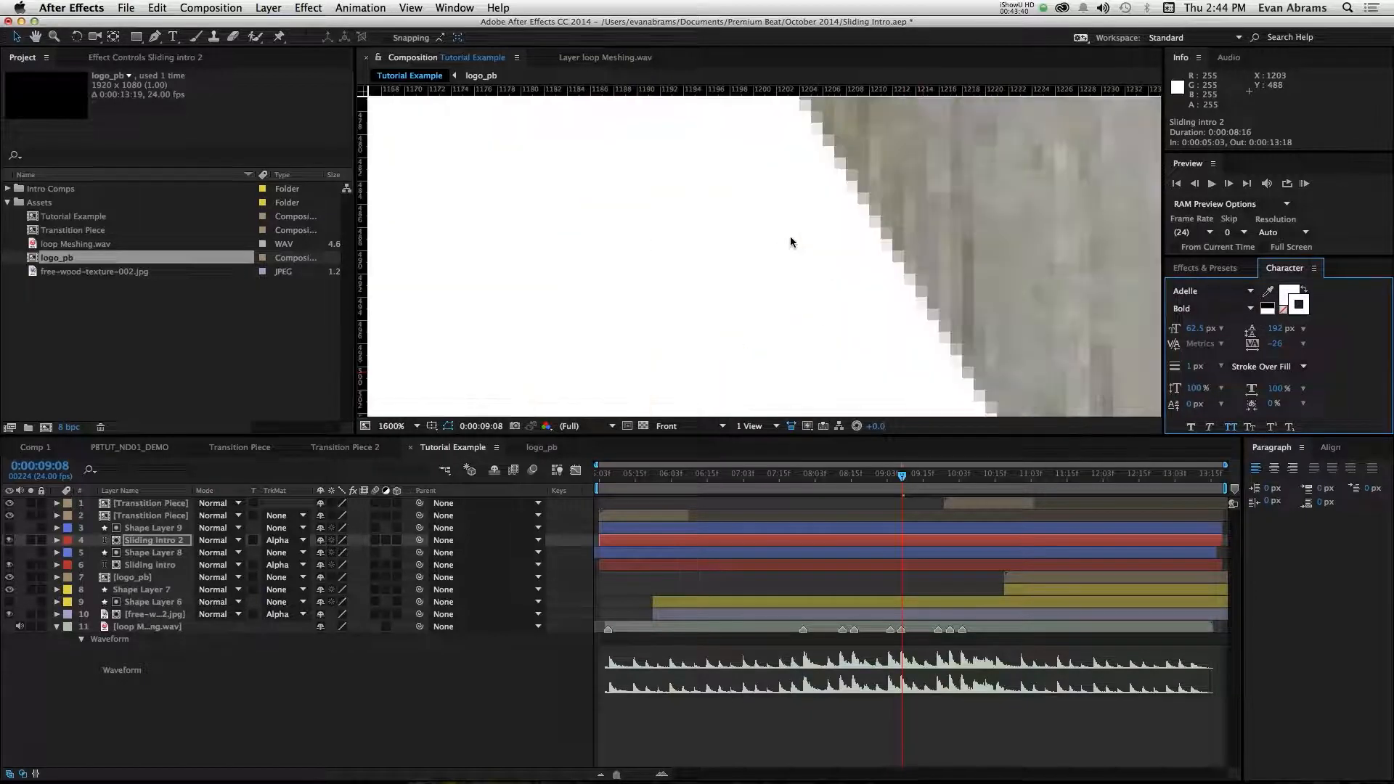
{"action": "scroll", "coordinate": [870, 186], "scroll_direction": "down", "scroll_amount": 10}
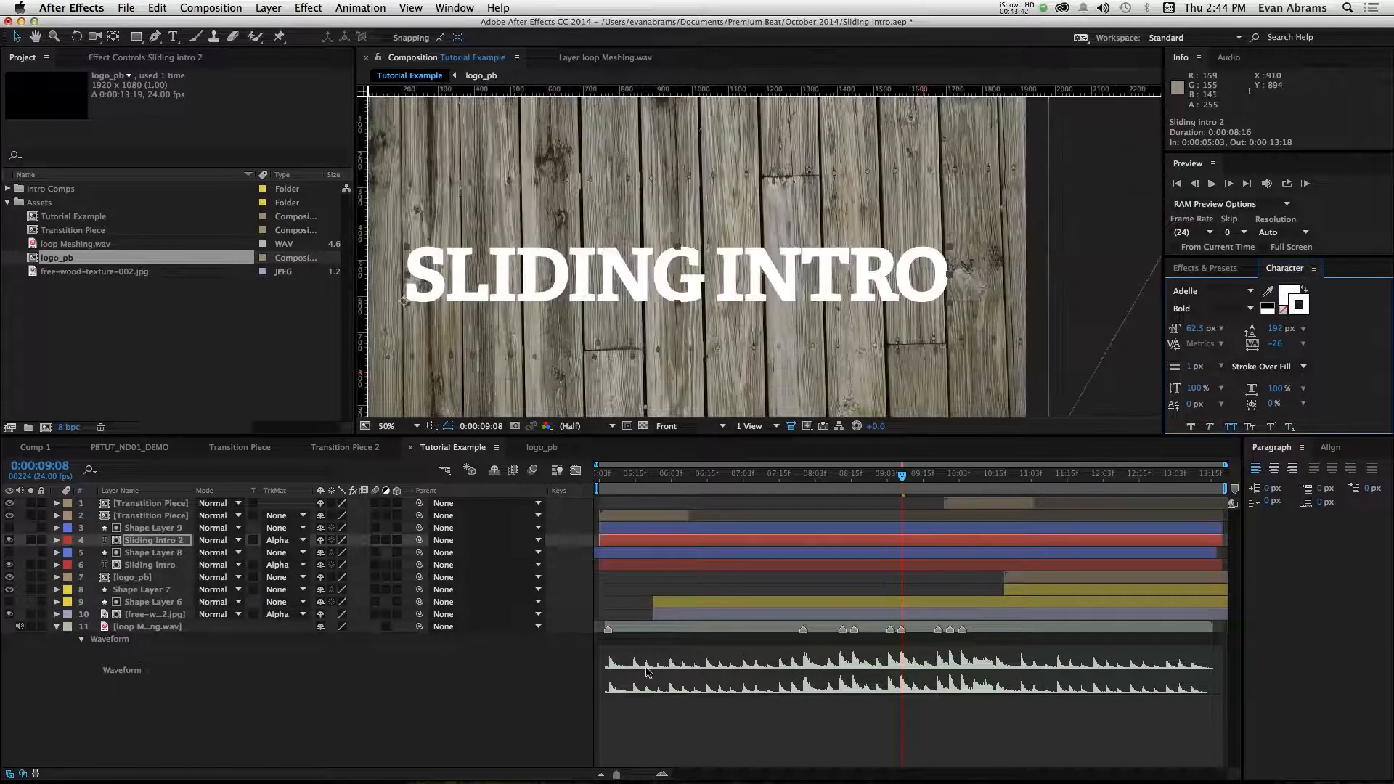
{"action": "left_click", "coordinate": [771, 721]}
{"action": "left_click_drag", "start_coordinate": [842, 482], "coordinate": [762, 492]}
{"action": "key", "text": "space"}
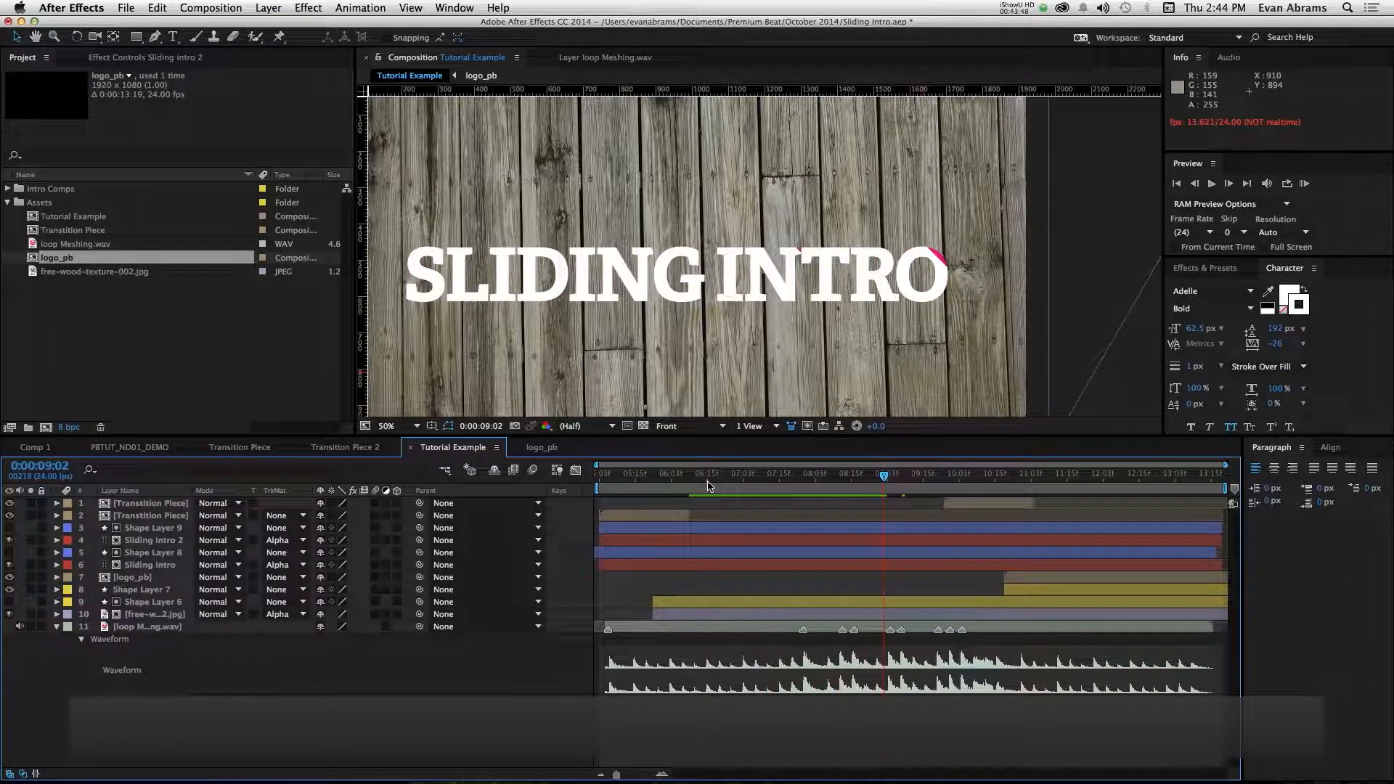
Shift both Sliding intro text layers and their mattes, Shape Layers 8 and 9, earlier by 1:21, and preview the title reveal.
{"action": "left_click_drag", "start_coordinate": [708, 483], "coordinate": [674, 499]}
{"action": "left_click", "coordinate": [766, 562]}
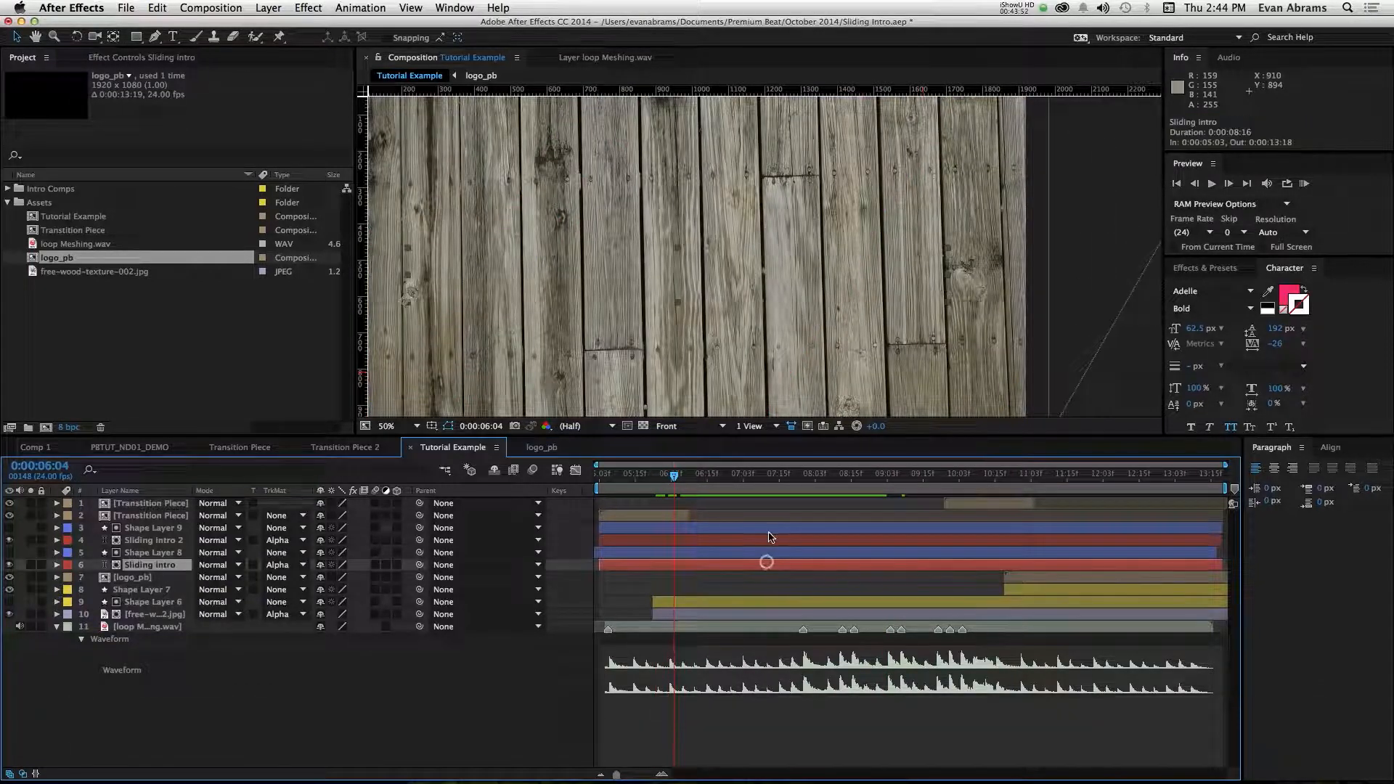
{"action": "left_click", "coordinate": [769, 531], "text": "shift"}
{"action": "left_click_drag", "start_coordinate": [806, 532], "coordinate": [672, 544]}
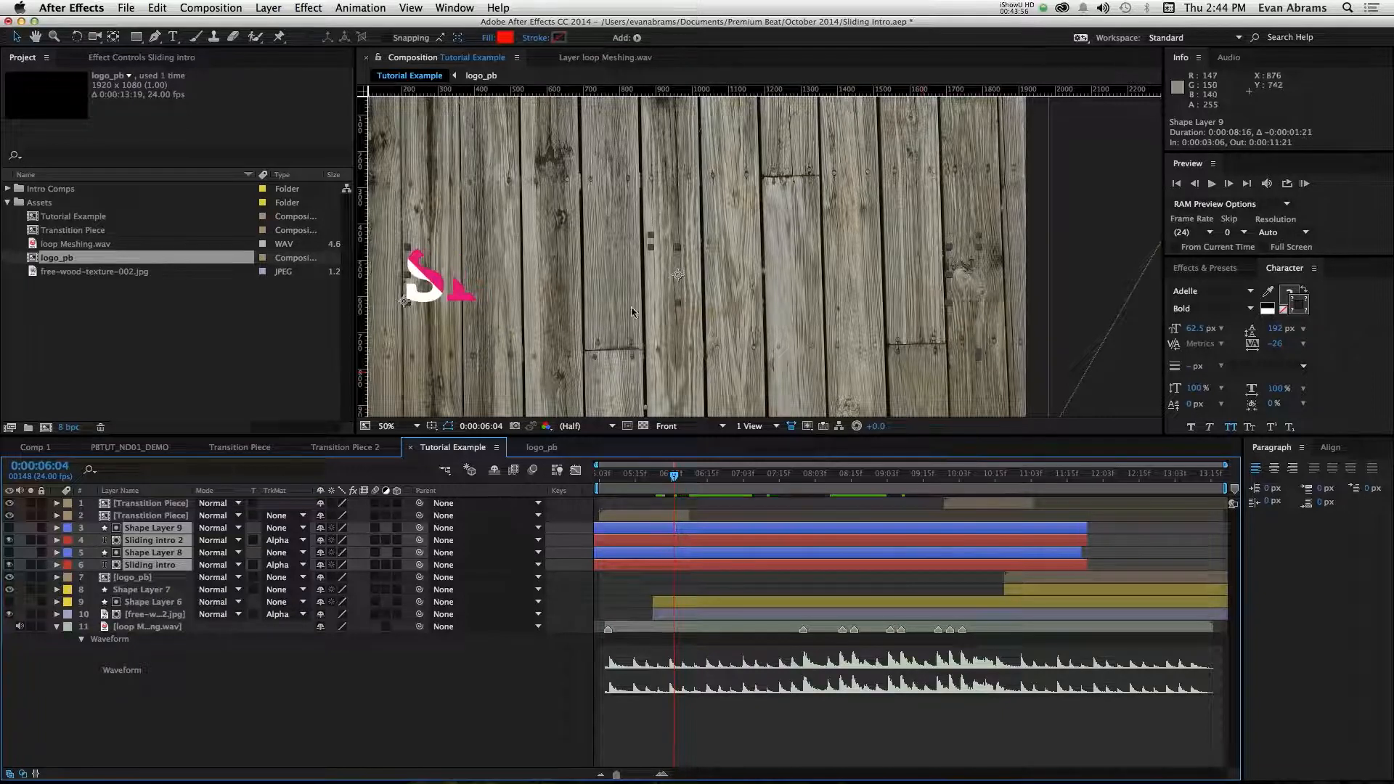
{"action": "scroll", "coordinate": [617, 292], "scroll_direction": "down", "scroll_amount": 1}
{"action": "key", "text": "space"}
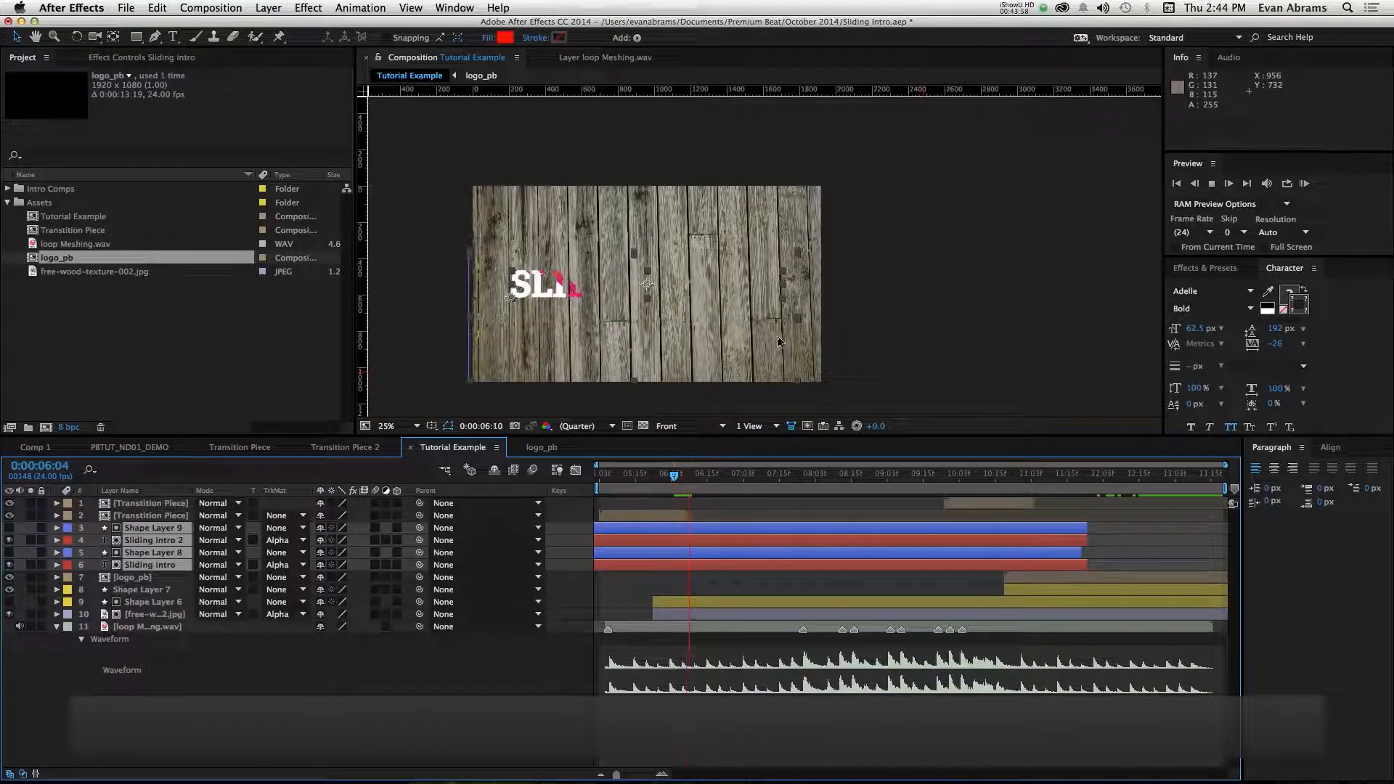
{"action": "key", "text": "space"}
{"action": "key", "text": "space"}
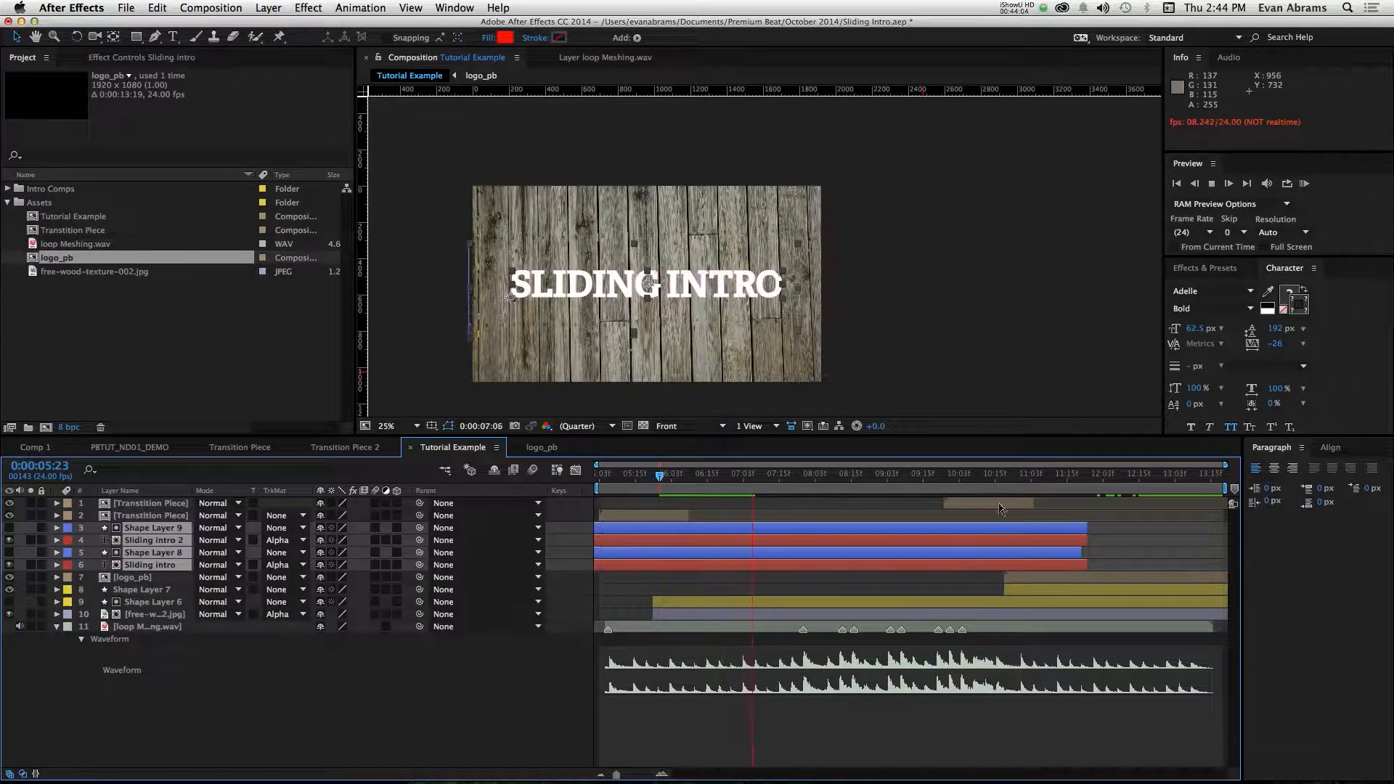
{"action": "key", "text": "space"}
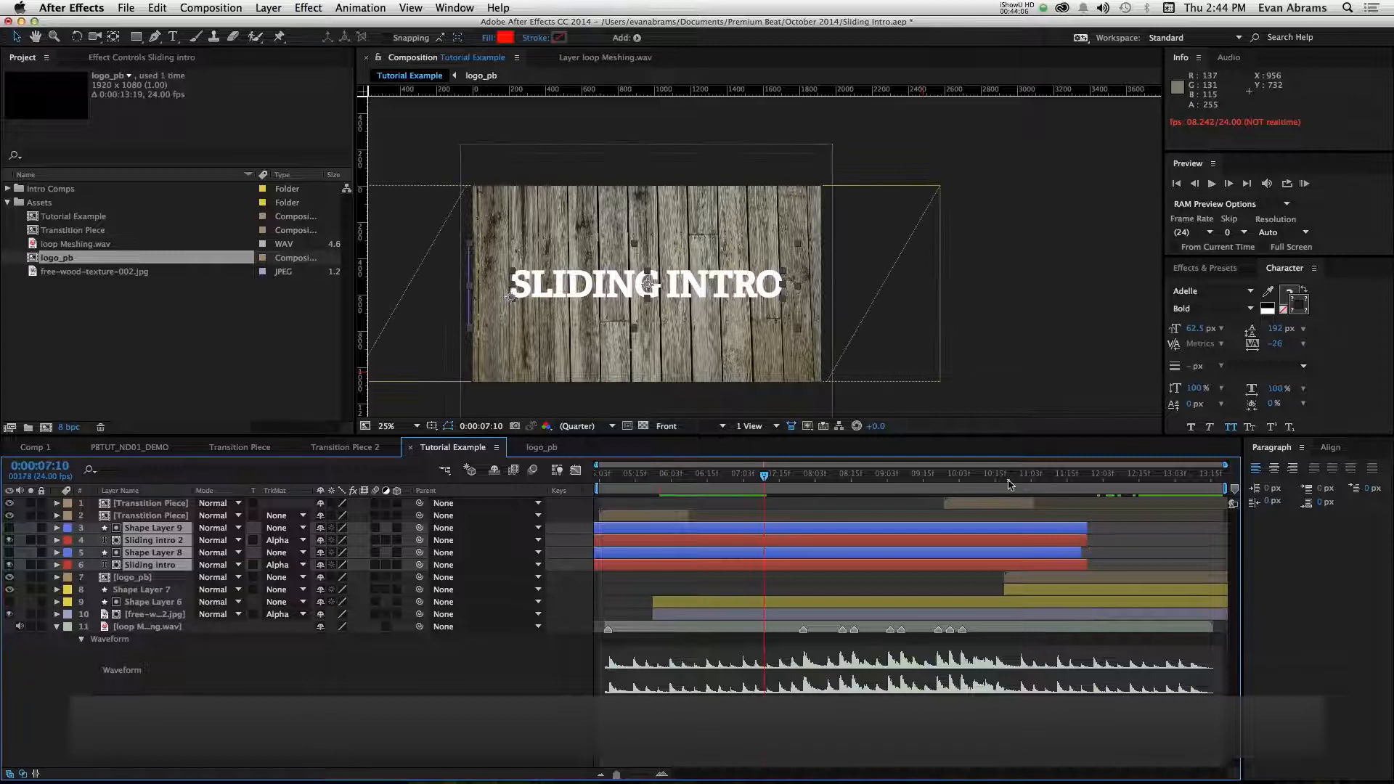
Reorder both Sliding intro text layers and their mattes beneath Shape Layer 7, and check the second transition and the title reveal.
{"action": "left_click", "coordinate": [1006, 485]}
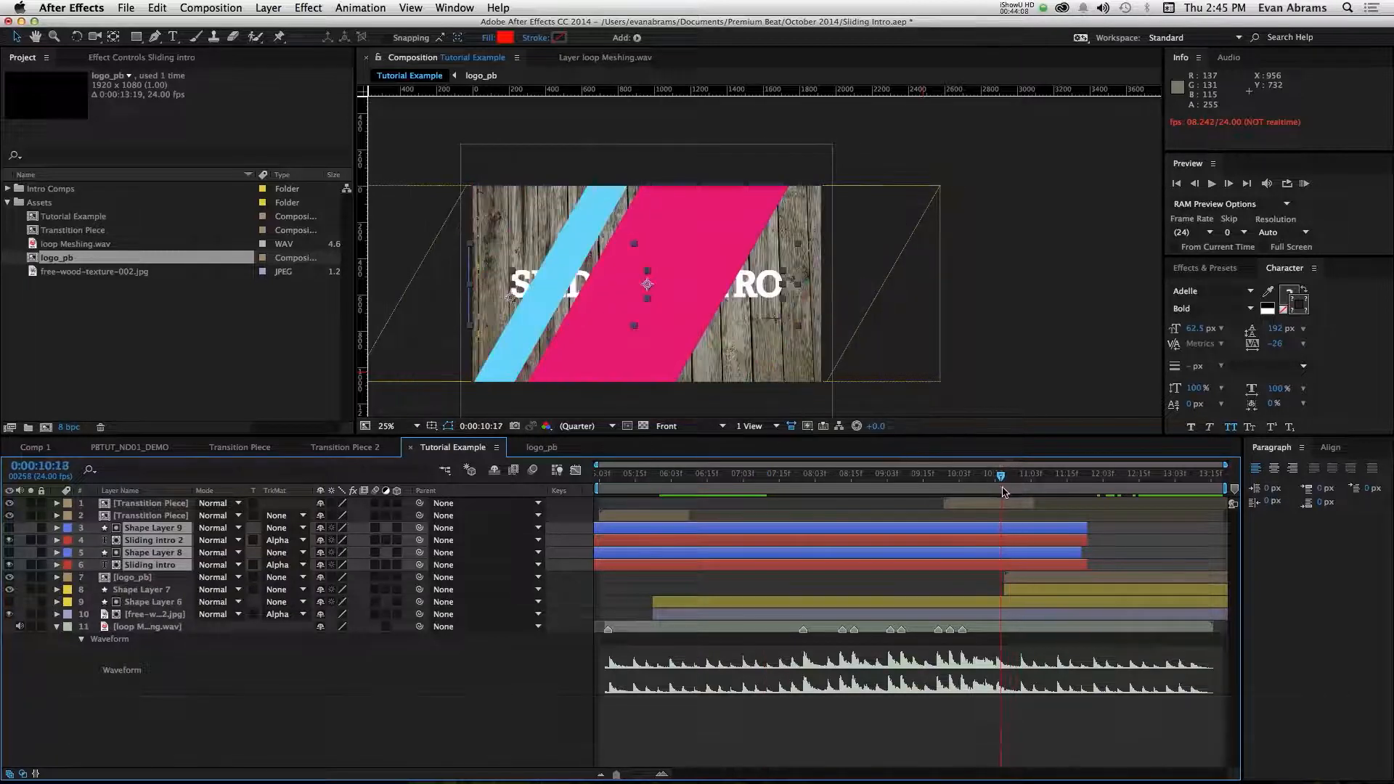
{"action": "left_click_drag", "start_coordinate": [1002, 492], "coordinate": [1007, 492]}
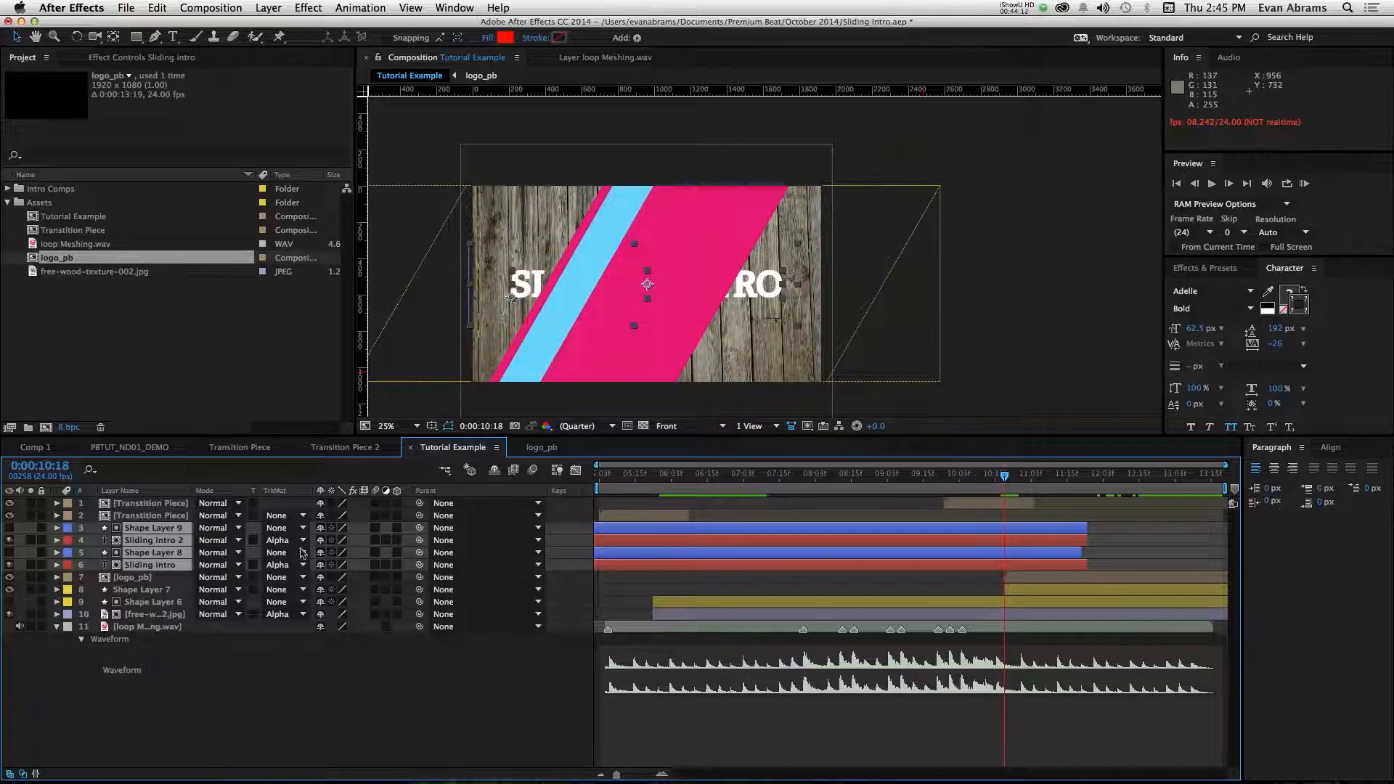
{"action": "left_click_drag", "start_coordinate": [181, 571], "coordinate": [179, 596]}
{"action": "key", "text": "Page_Down"}
{"action": "key", "text": "Page_Down"}
{"action": "key", "text": "Page_Down"}
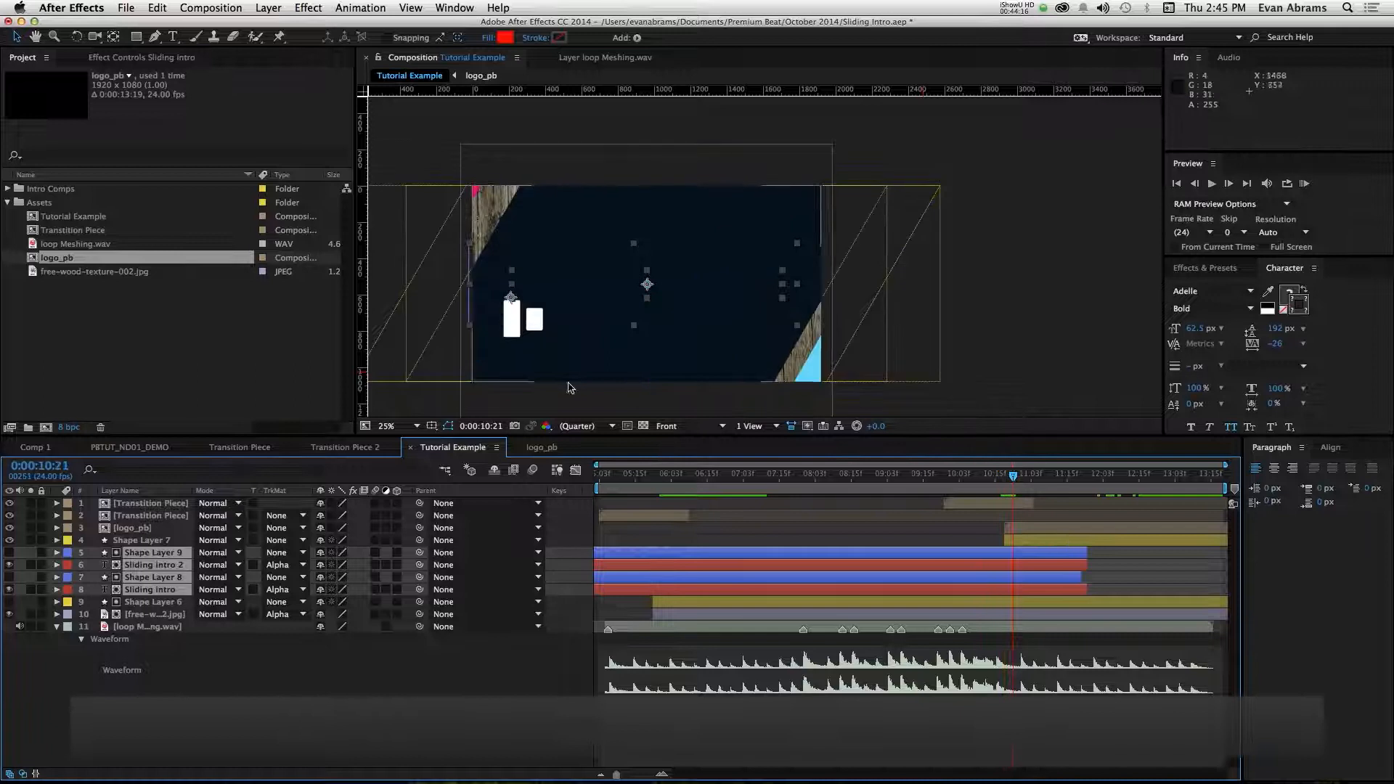
{"action": "key", "text": "space"}
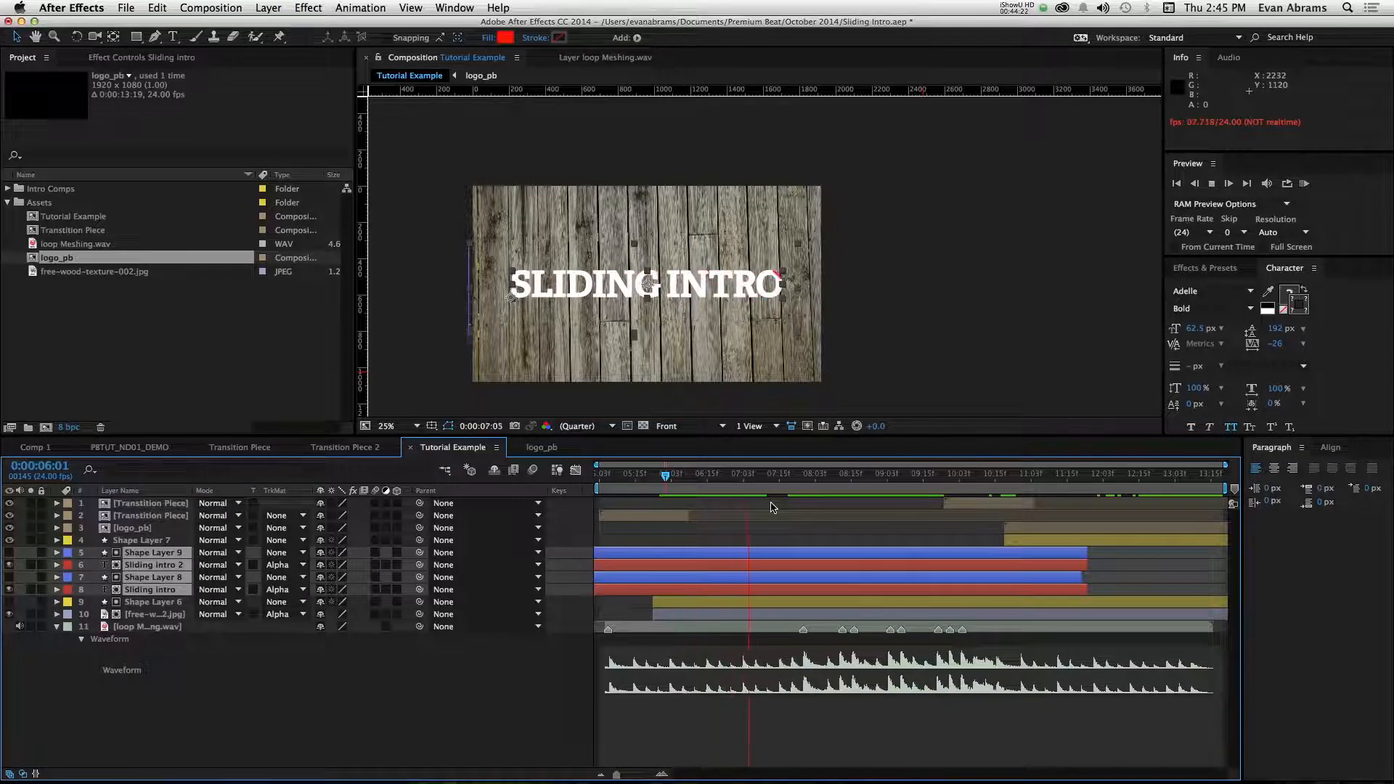
{"action": "left_click", "coordinate": [791, 718]}
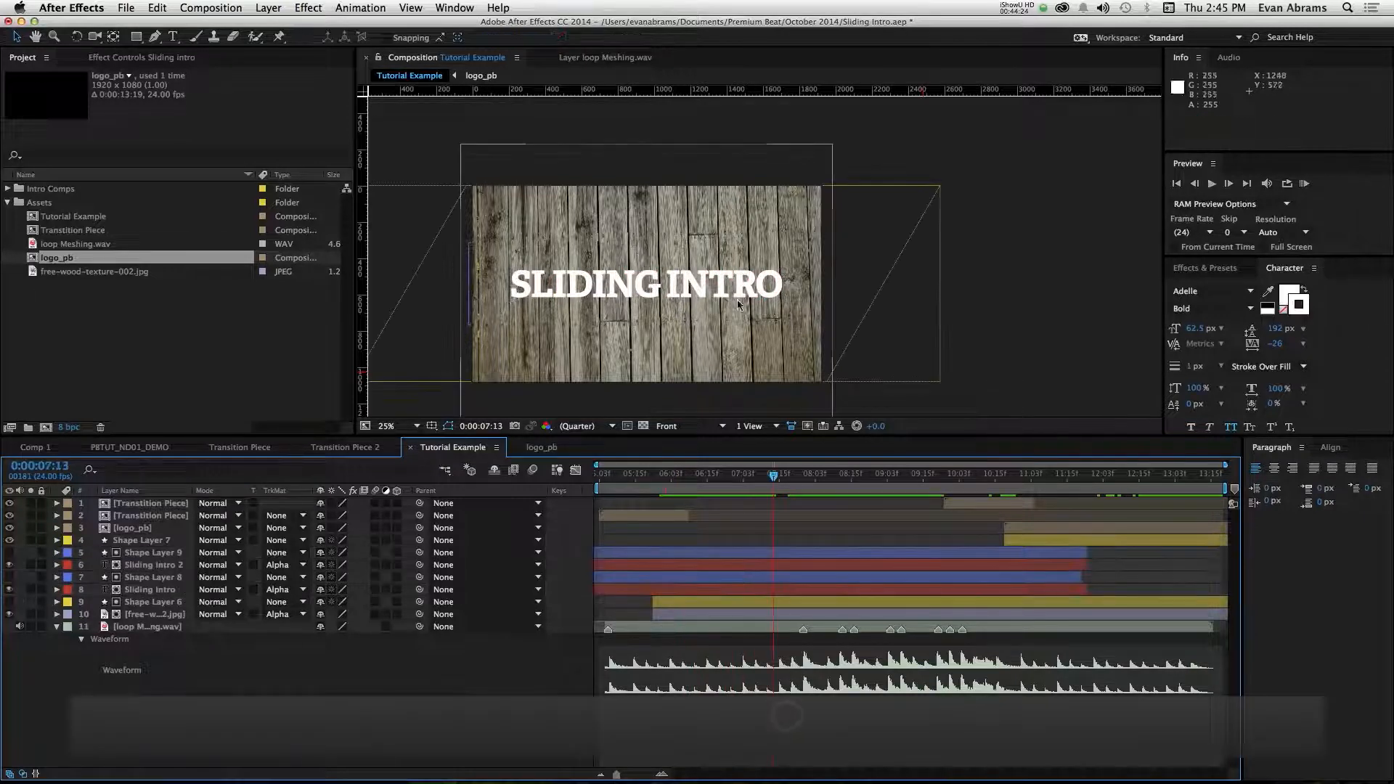
Duplicate the logo_pb layer, place the copy directly below the Sliding intro layer, and shift it to begin at 0:00:06:23.
{"action": "left_click", "coordinate": [1058, 532]}
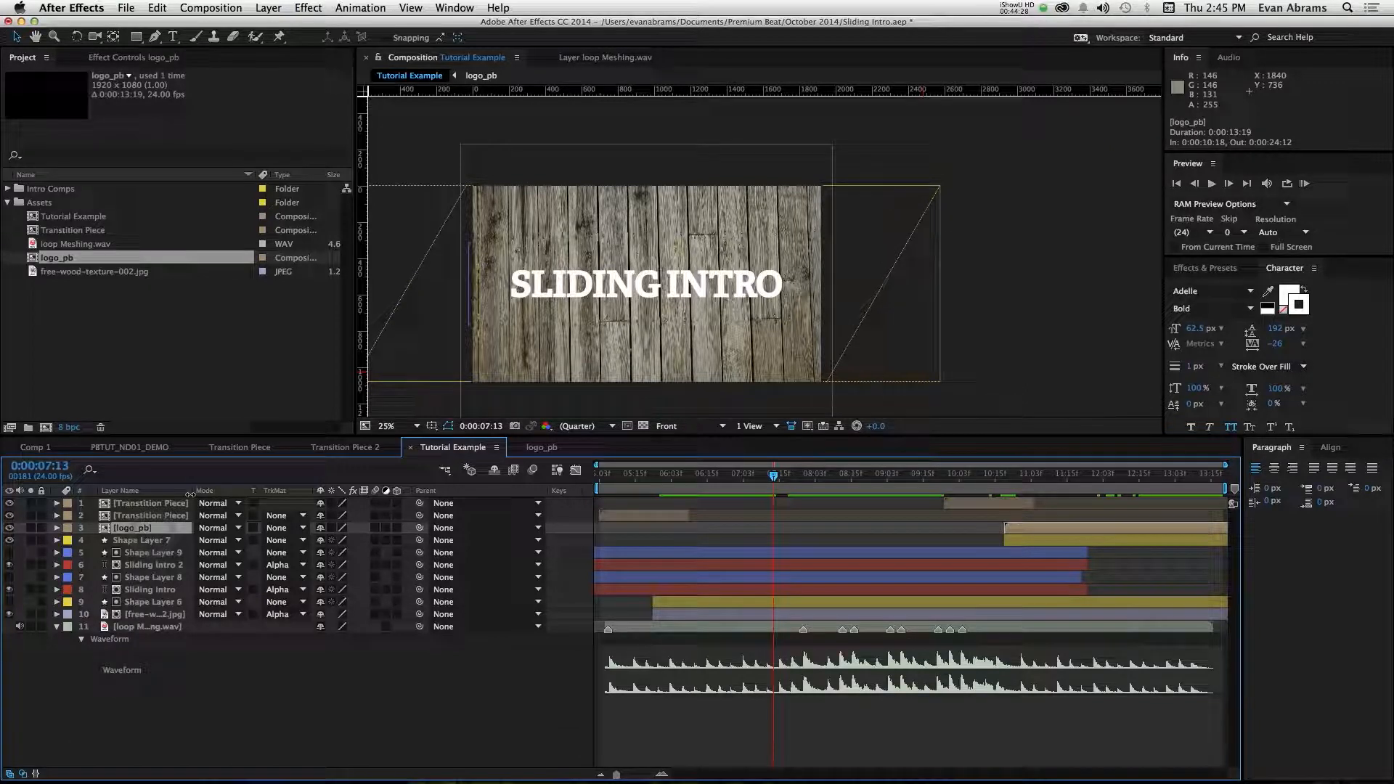
{"action": "key", "text": "super+d"}
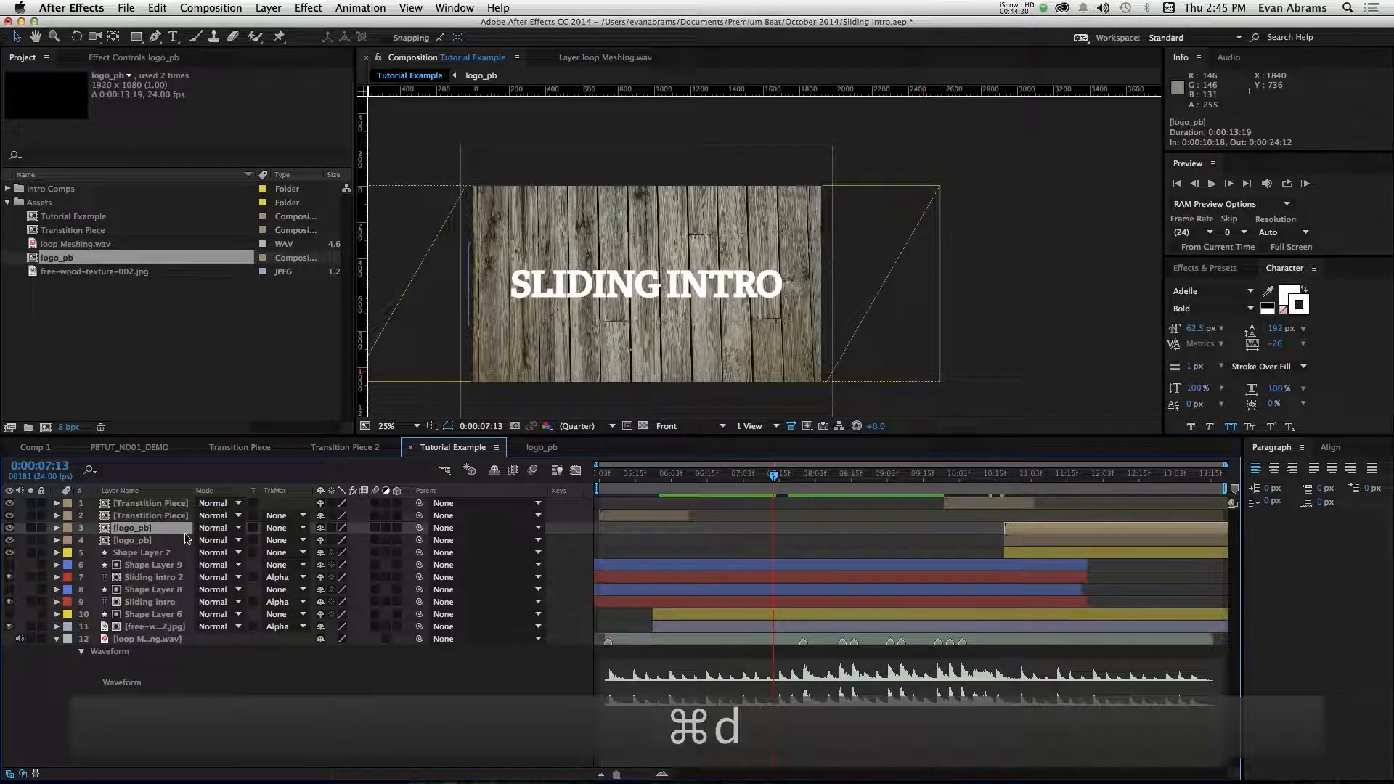
{"action": "left_click_drag", "start_coordinate": [182, 532], "coordinate": [187, 602]}
{"action": "left_click_drag", "start_coordinate": [1041, 602], "coordinate": [765, 617]}
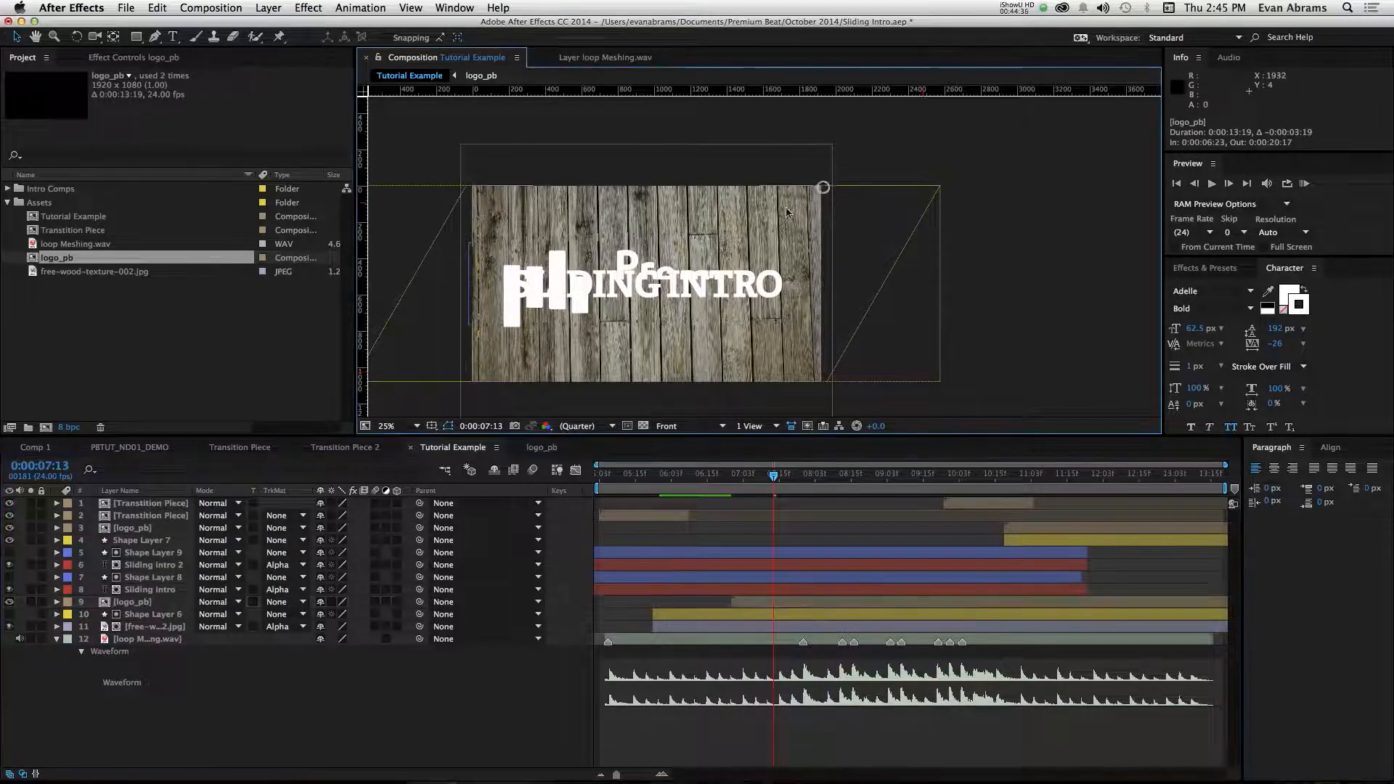
Scale the copied logo_pb layer to 27%, position it centered beneath the Sliding Intro title, and preview it.
{"action": "key", "text": "s"}
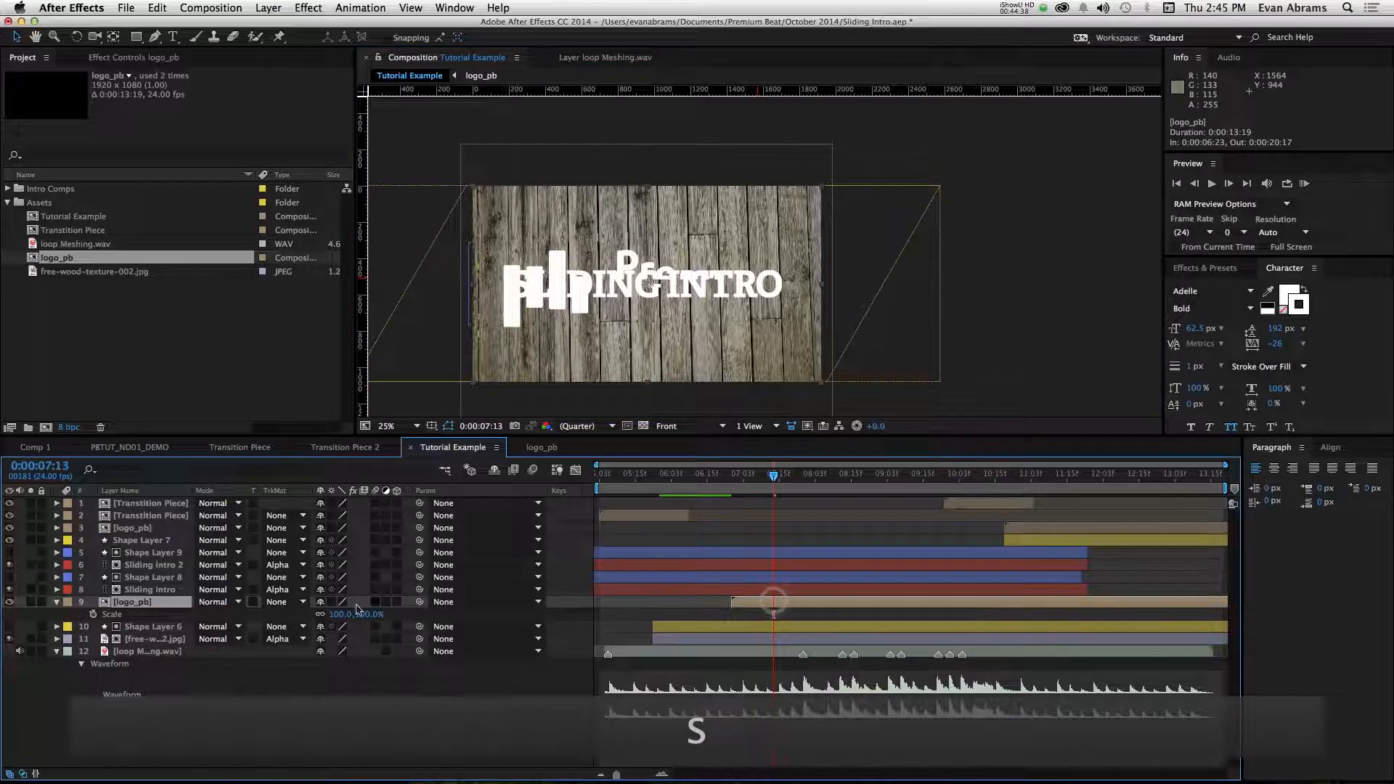
{"action": "left_click_drag", "start_coordinate": [342, 615], "coordinate": [262, 598]}
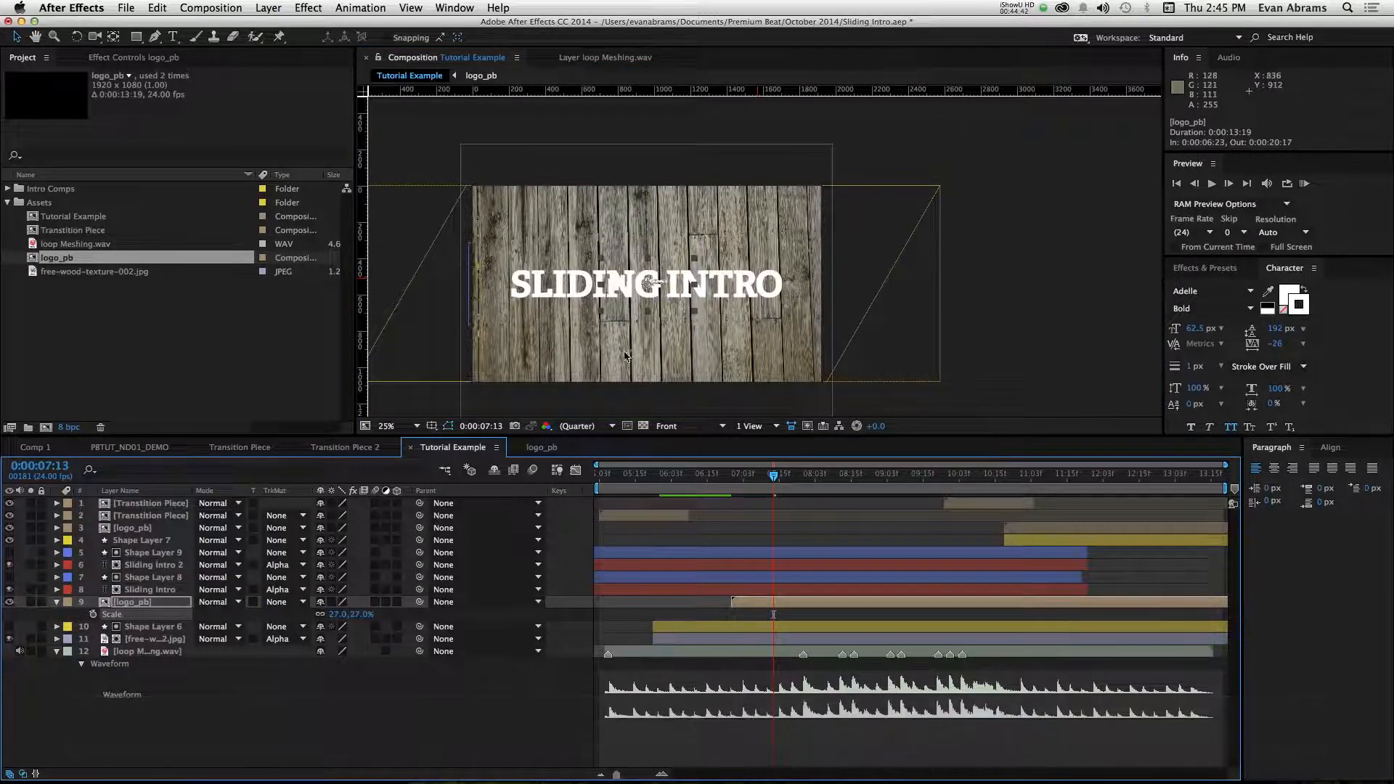
{"action": "left_click_drag", "start_coordinate": [577, 307], "coordinate": [632, 332]}
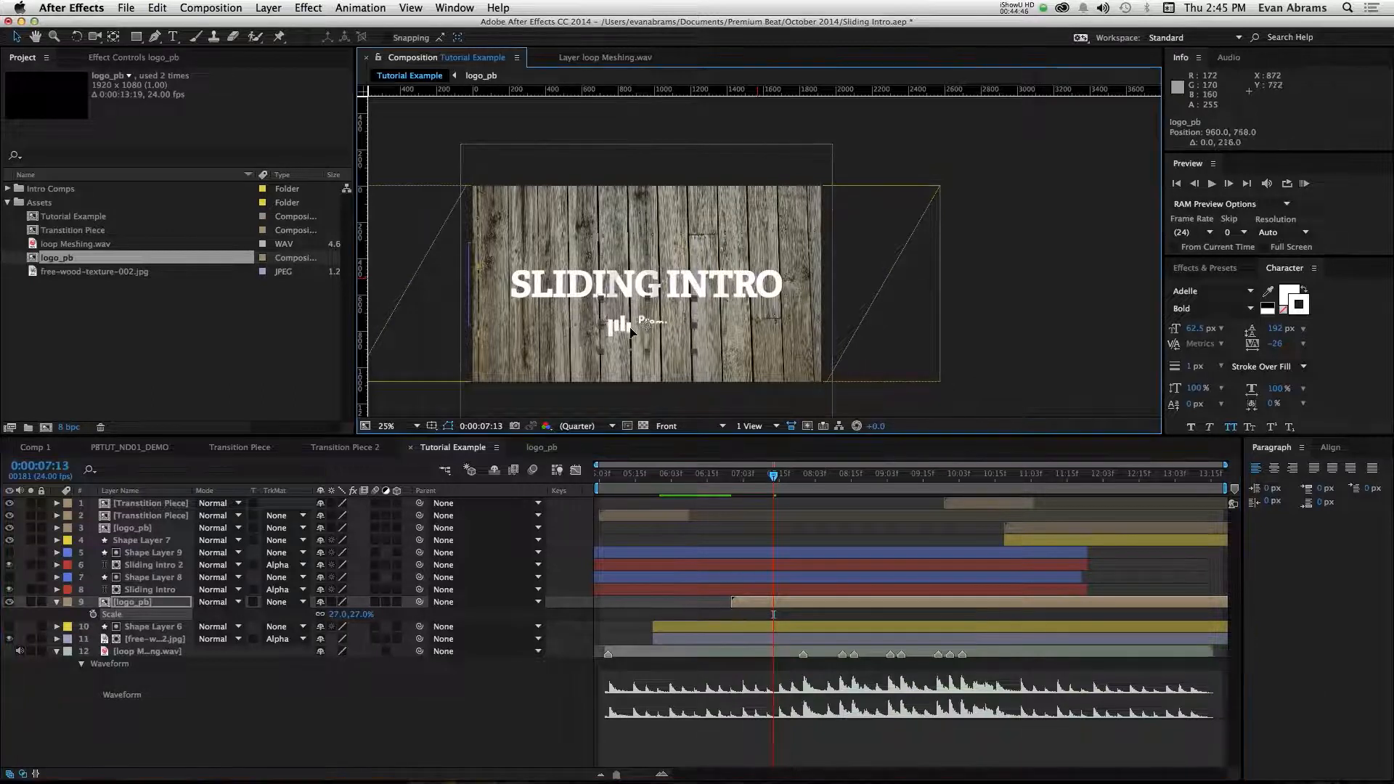
{"action": "key", "text": "space"}
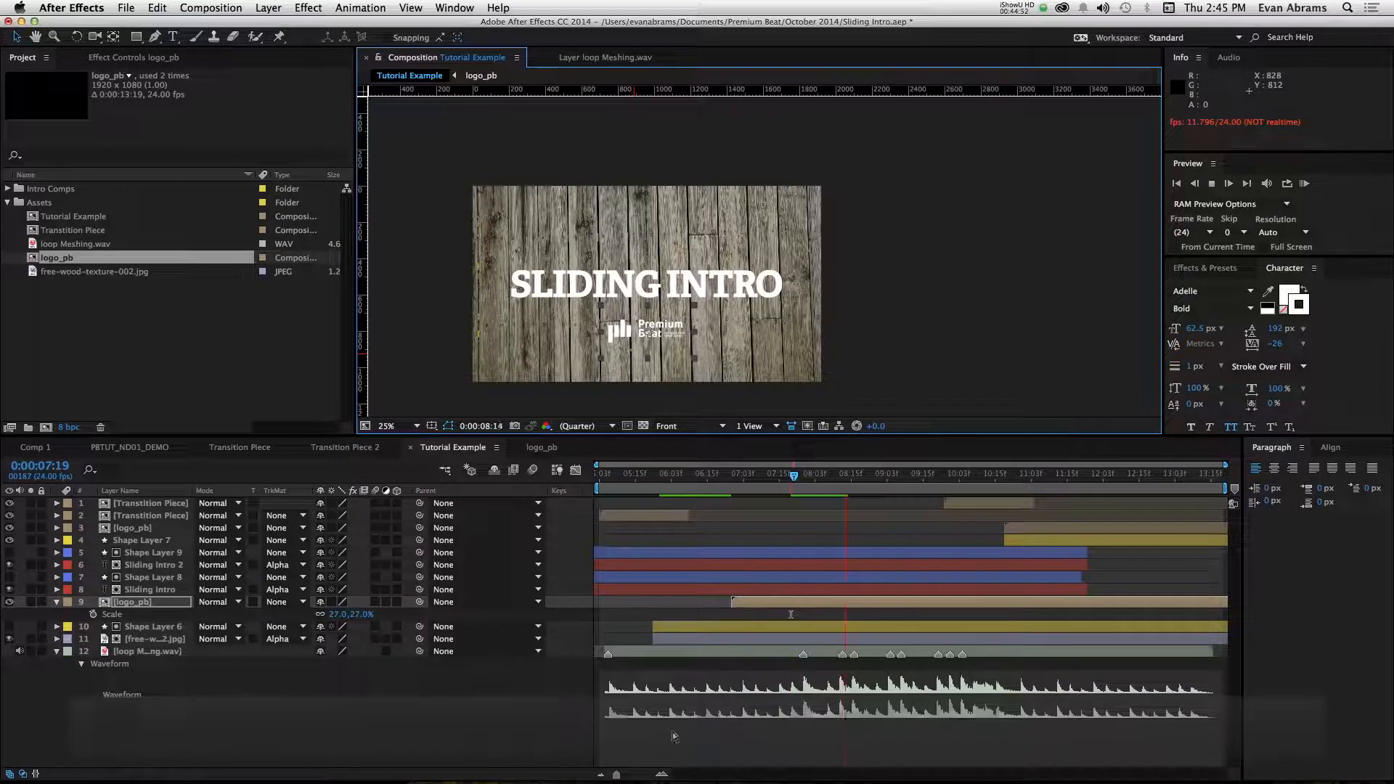
Add a null object and parent both Sliding intro texts, their two mattes and the small logo_pb layer to it.
{"action": "right_click", "coordinate": [548, 741]}
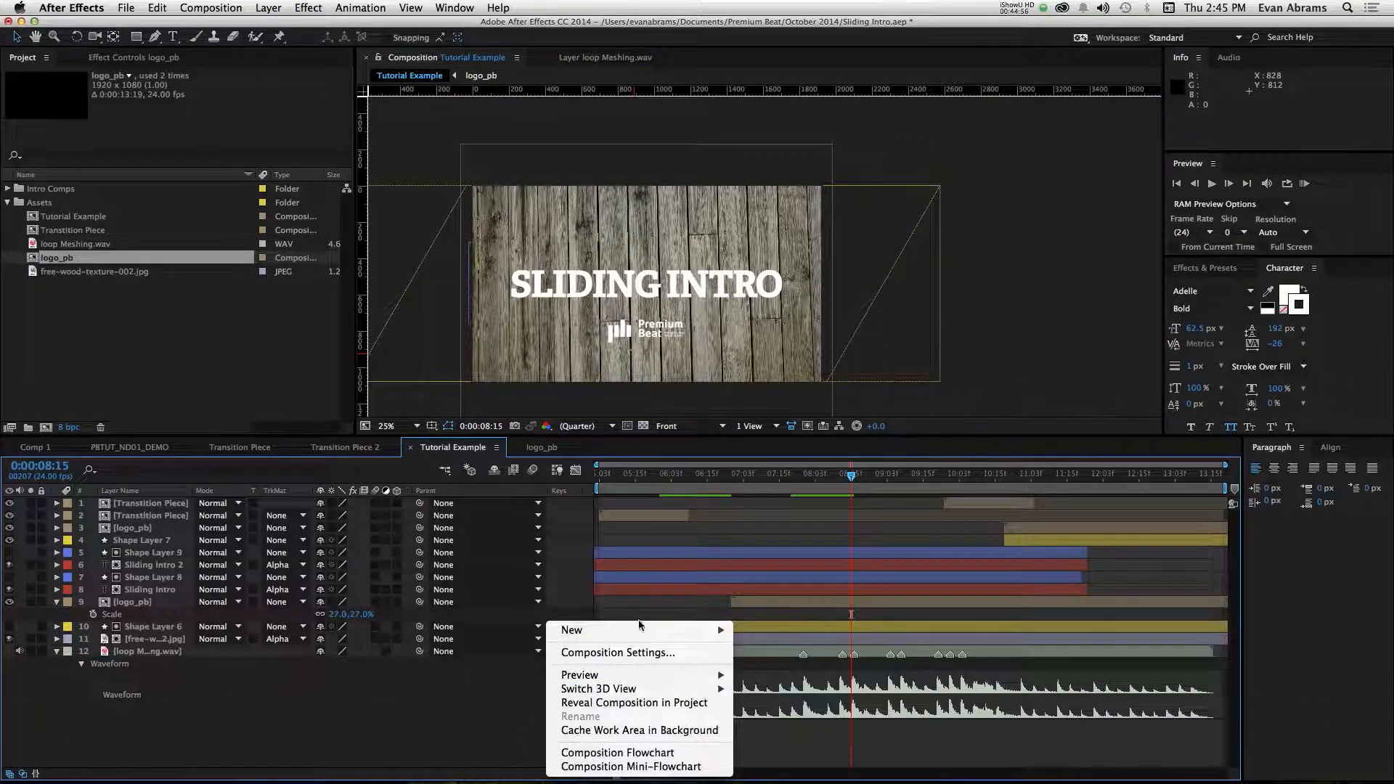
{"action": "left_click", "coordinate": [781, 703]}
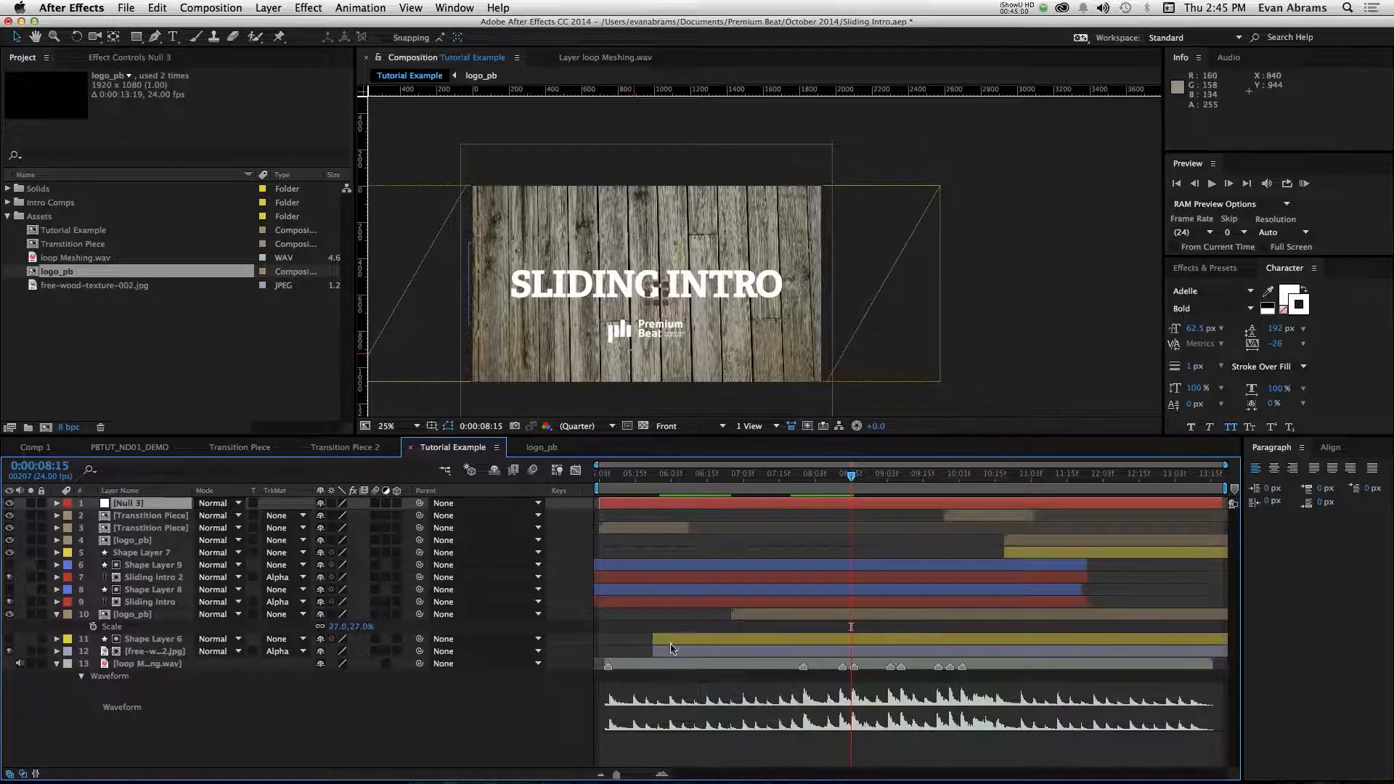
{"action": "left_click", "coordinate": [770, 615]}
{"action": "left_click", "coordinate": [746, 569], "text": "shift"}
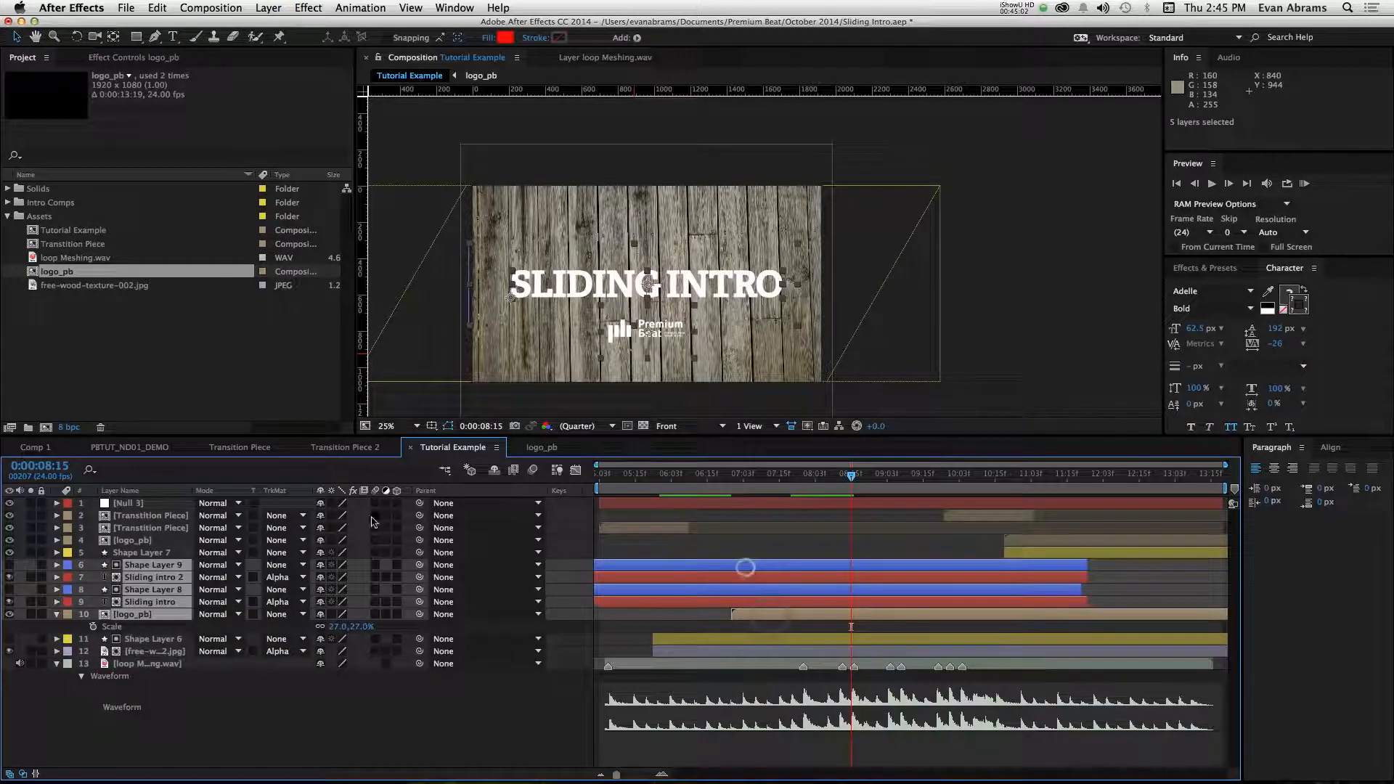
{"action": "left_click_drag", "start_coordinate": [419, 565], "coordinate": [130, 503]}
{"action": "left_click", "coordinate": [131, 504]}
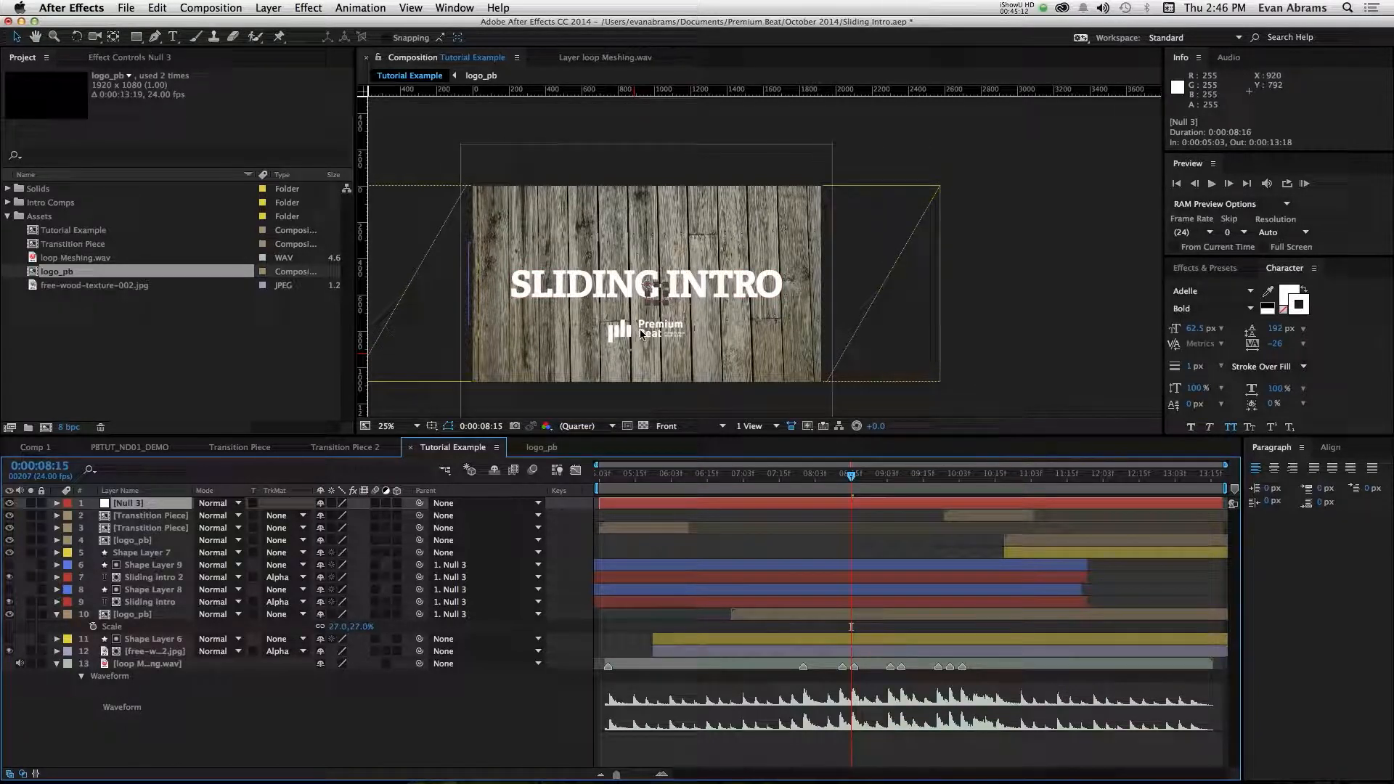
Examine the audio beat at 0:00:09:04 and the title reveal at 0:00:06:07 to judge the timing.
{"action": "scroll", "coordinate": [902, 711], "scroll_direction": "up", "scroll_amount": 2}
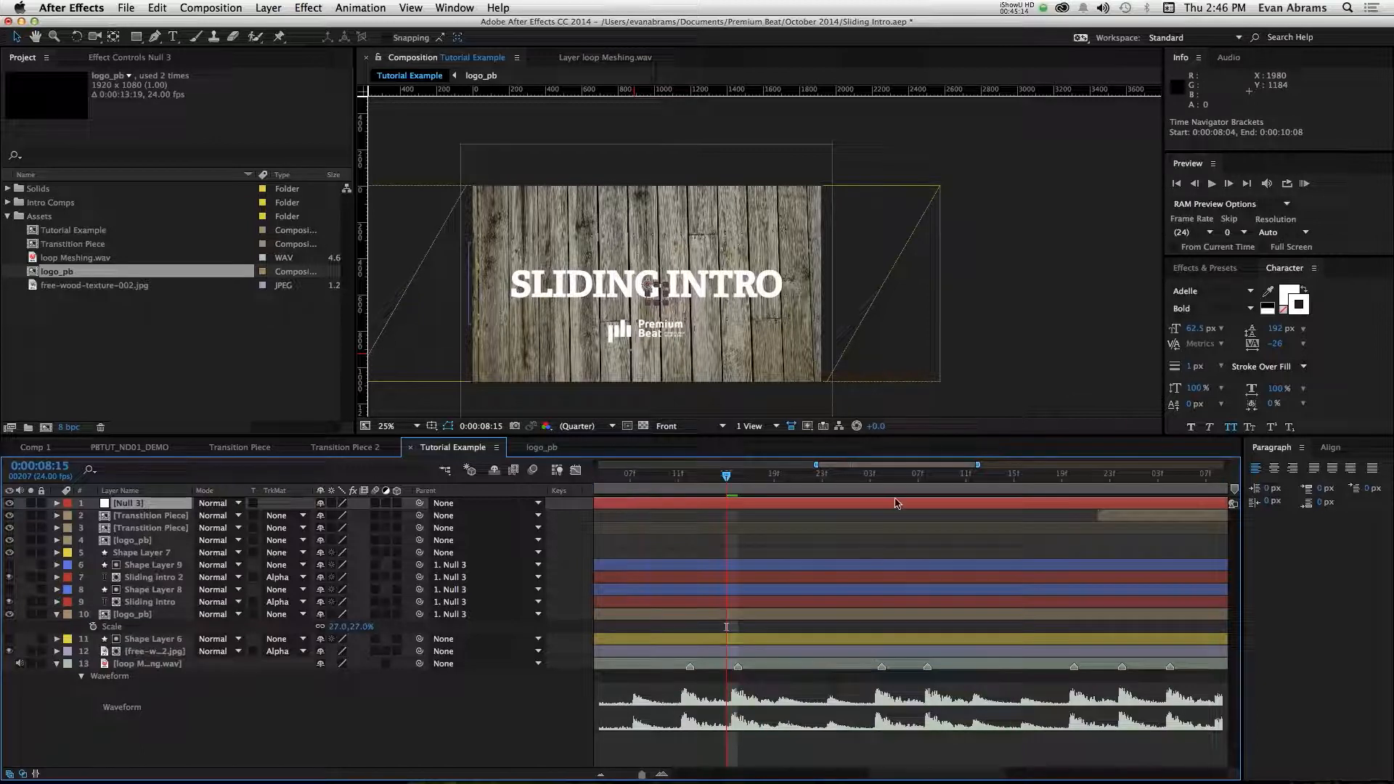
{"action": "left_click_drag", "start_coordinate": [874, 478], "coordinate": [882, 496]}
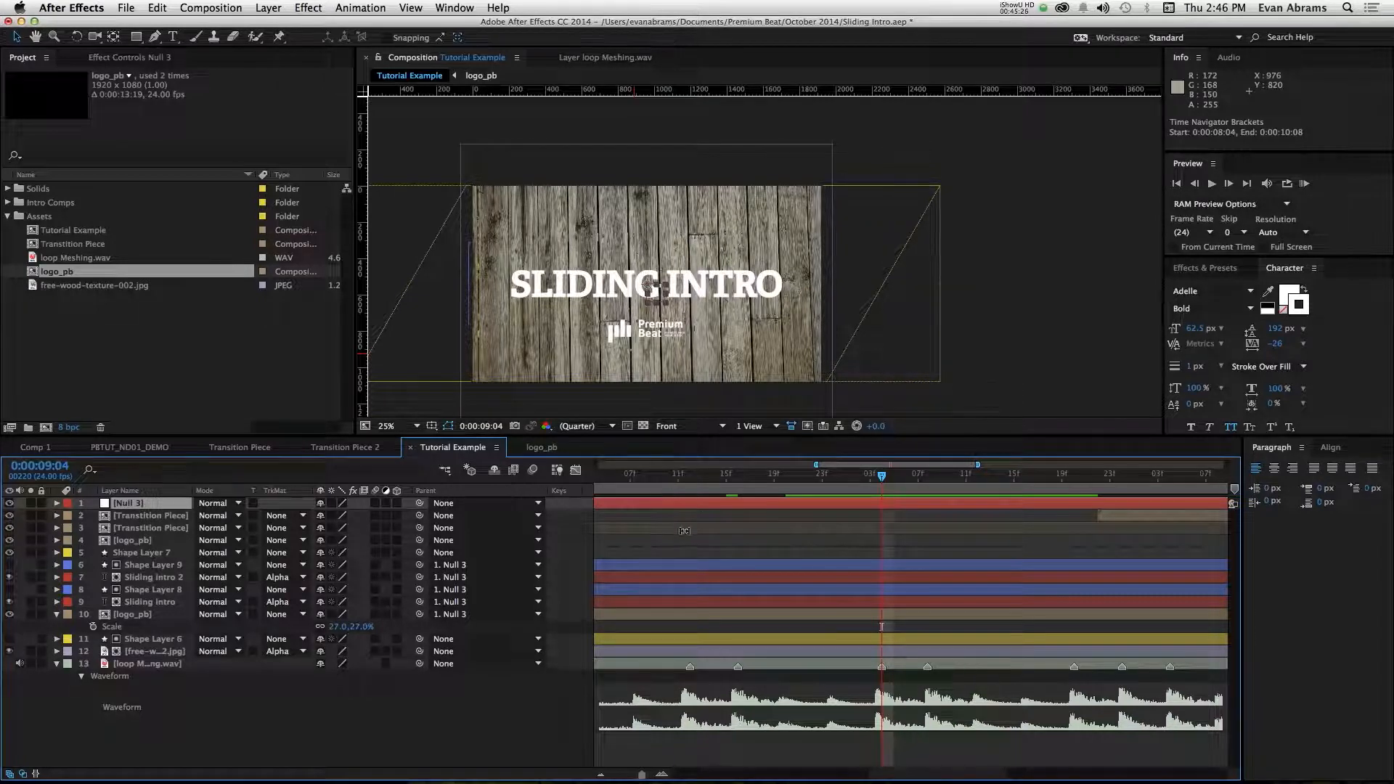
{"action": "scroll", "coordinate": [684, 531], "scroll_direction": "down", "scroll_amount": 3}
{"action": "left_click_drag", "start_coordinate": [654, 485], "coordinate": [695, 494]}
{"action": "scroll", "coordinate": [647, 542], "scroll_direction": "down", "scroll_amount": 2}
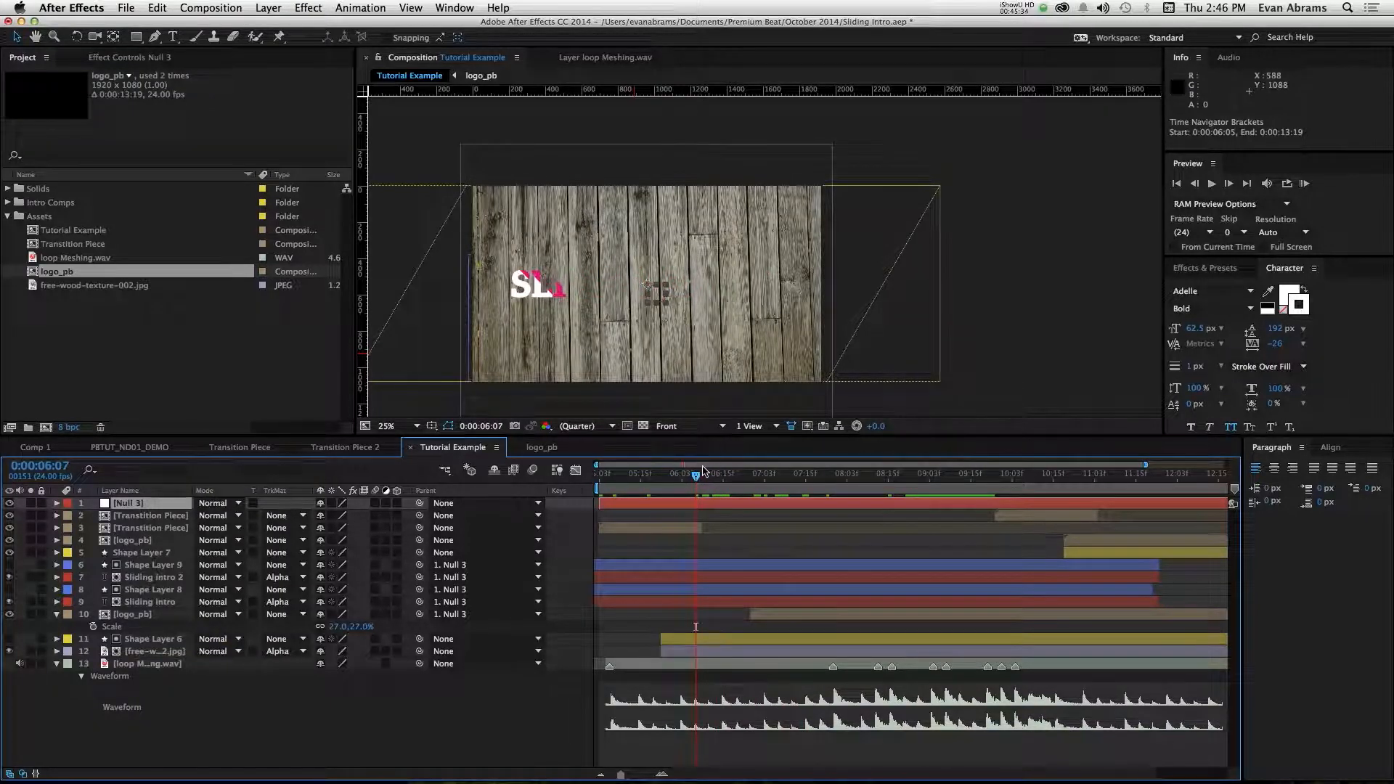
Open the PBTUT_ND01_DEMO composition, select the Square shape layer behind the title, and examine its keyframes and neighboring shape layers.
{"action": "left_click", "coordinate": [152, 451]}
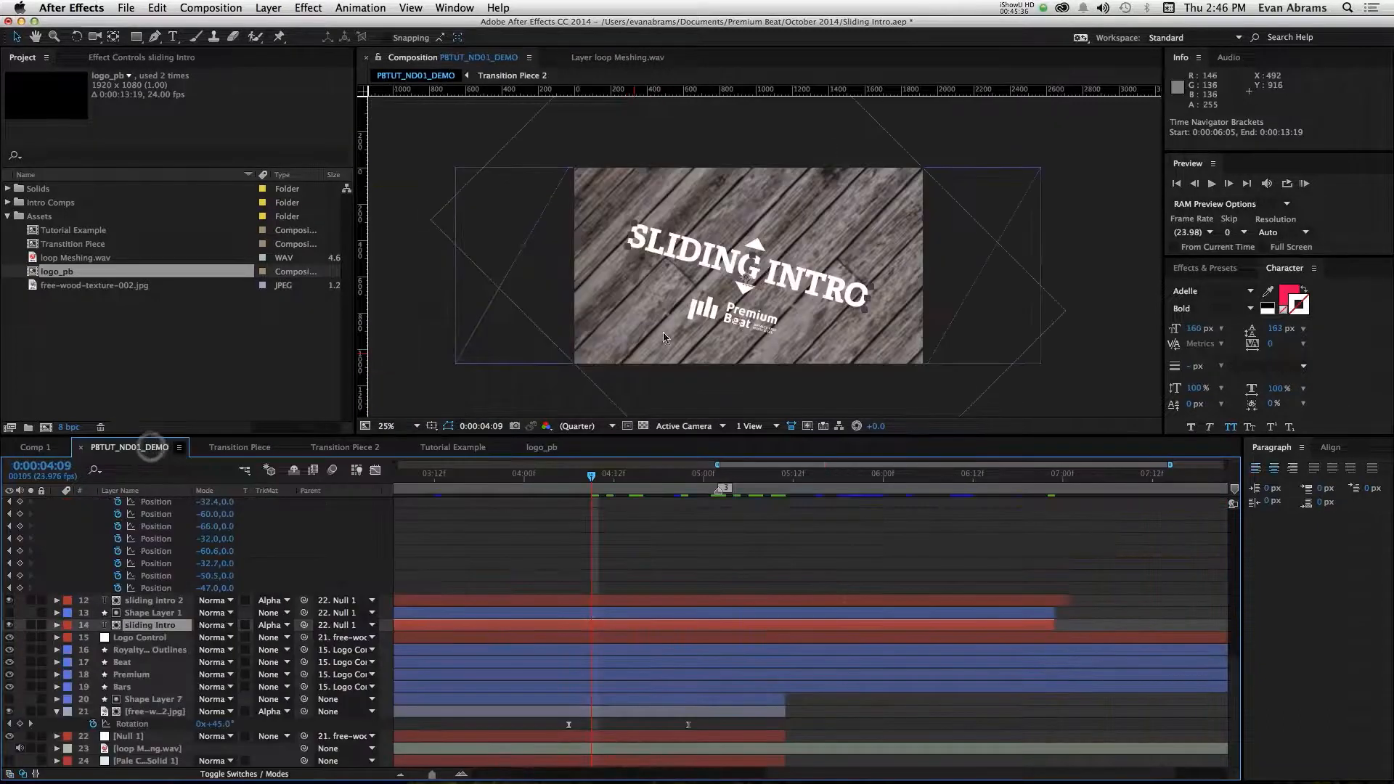
{"action": "left_click", "coordinate": [753, 241]}
{"action": "scroll", "coordinate": [741, 244], "scroll_direction": "up", "scroll_amount": 1}
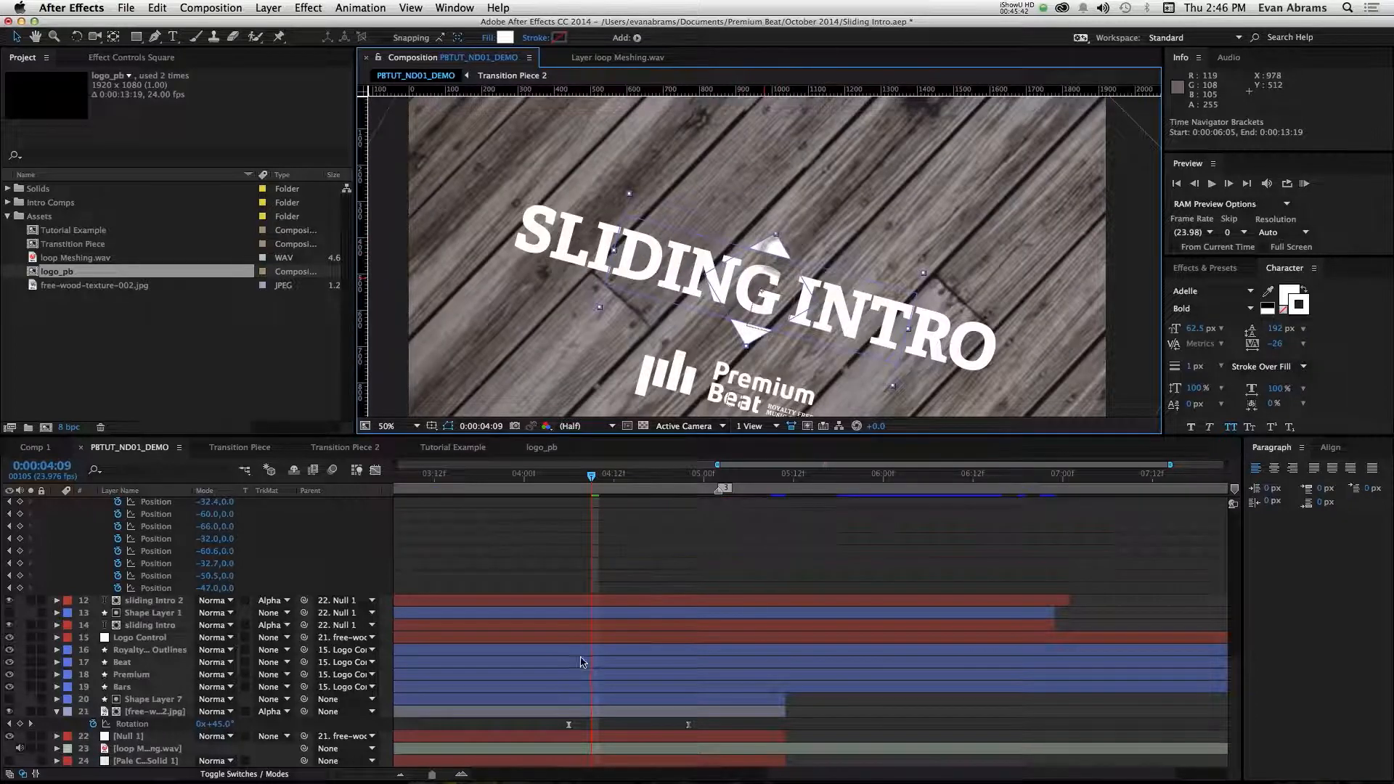
{"action": "scroll", "coordinate": [581, 663], "scroll_direction": "up", "scroll_amount": 5}
{"action": "scroll", "coordinate": [592, 554], "scroll_direction": "left", "scroll_amount": 5}
{"action": "scroll", "coordinate": [942, 587], "scroll_direction": "up", "scroll_amount": 1}
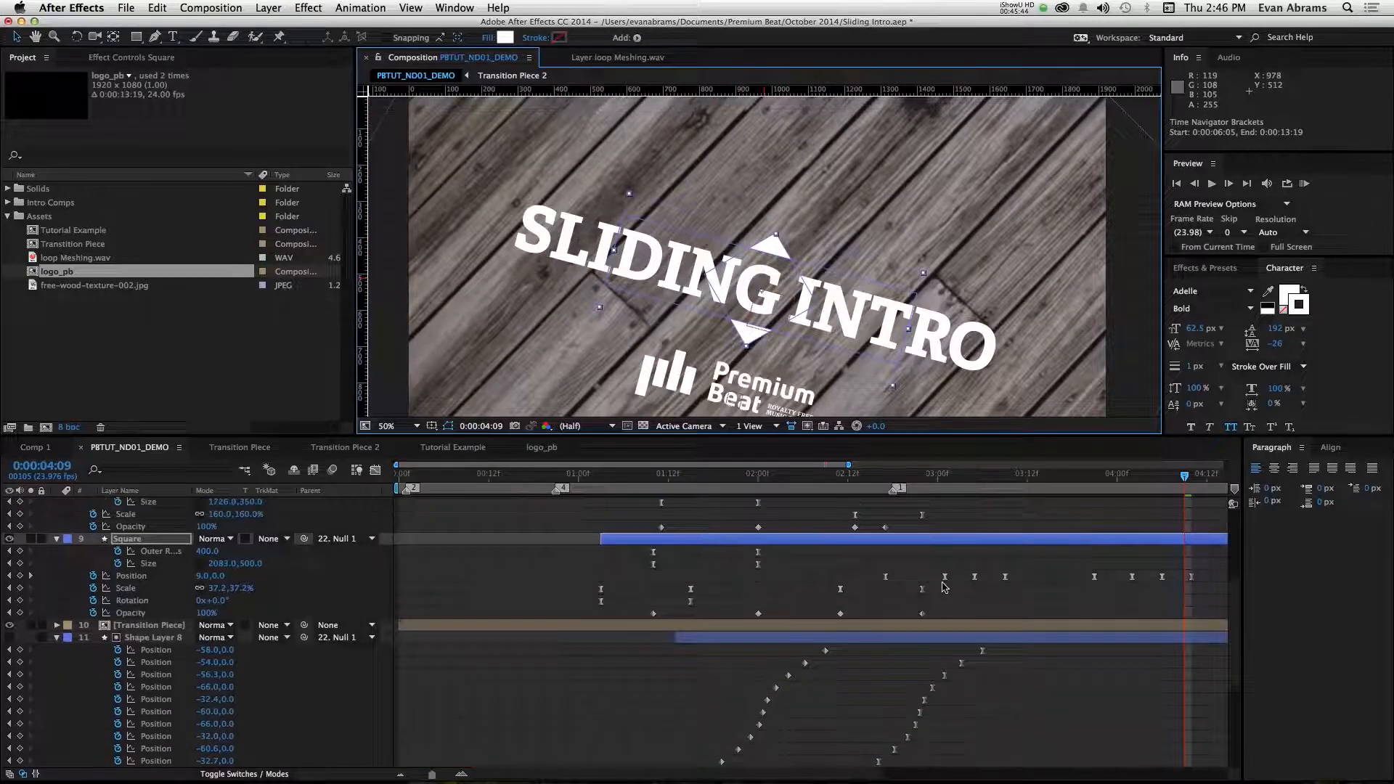
{"action": "scroll", "coordinate": [942, 587], "scroll_direction": "up", "scroll_amount": 4}
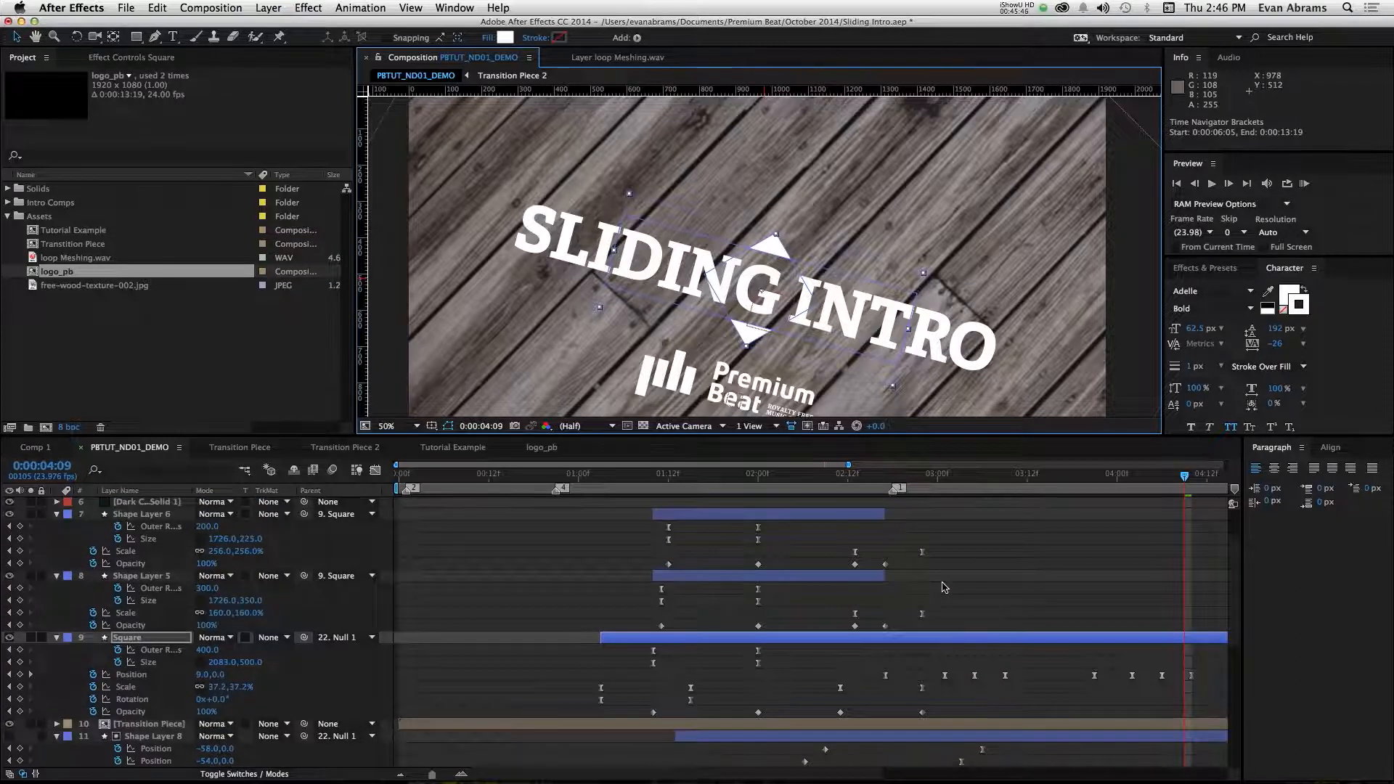
Solo the Square layer and preview its scale and rotation animation around 0:00:01:06 to 0:00:01:14.
{"action": "key", "text": "space"}
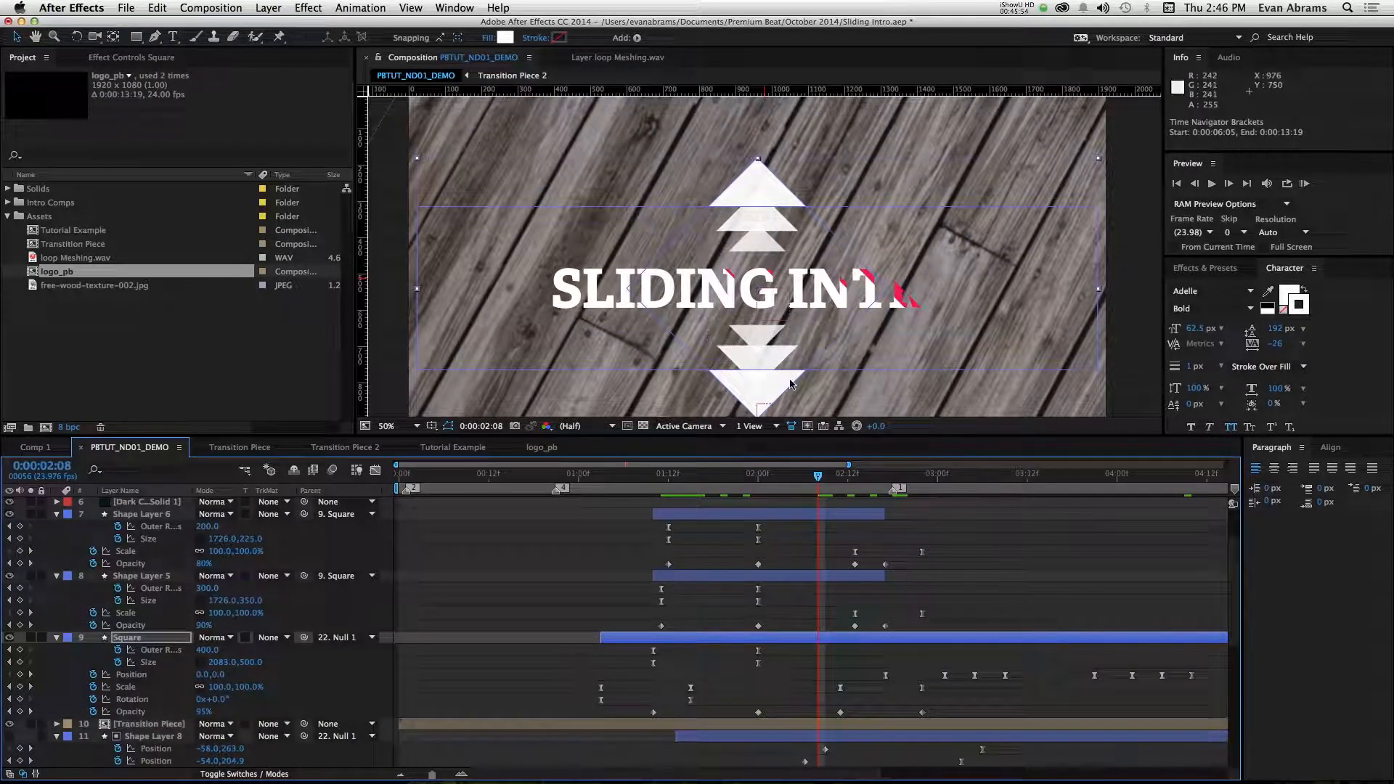
{"action": "left_click", "coordinate": [31, 638]}
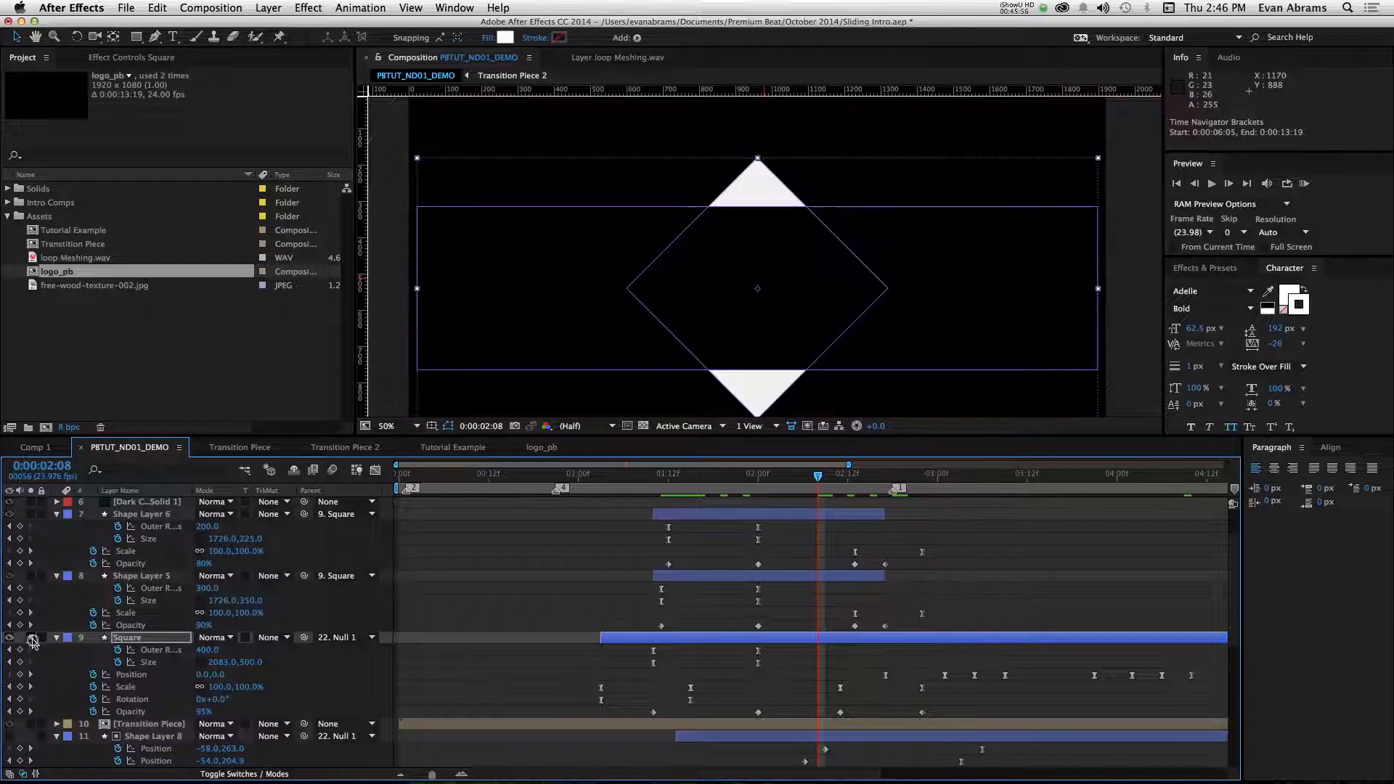
{"action": "mouse_move", "coordinate": [641, 479]}
{"action": "left_mouse_down"}
{"action": "mouse_move", "coordinate": [612, 491]}
{"action": "mouse_move", "coordinate": [623, 488]}
{"action": "left_mouse_up"}
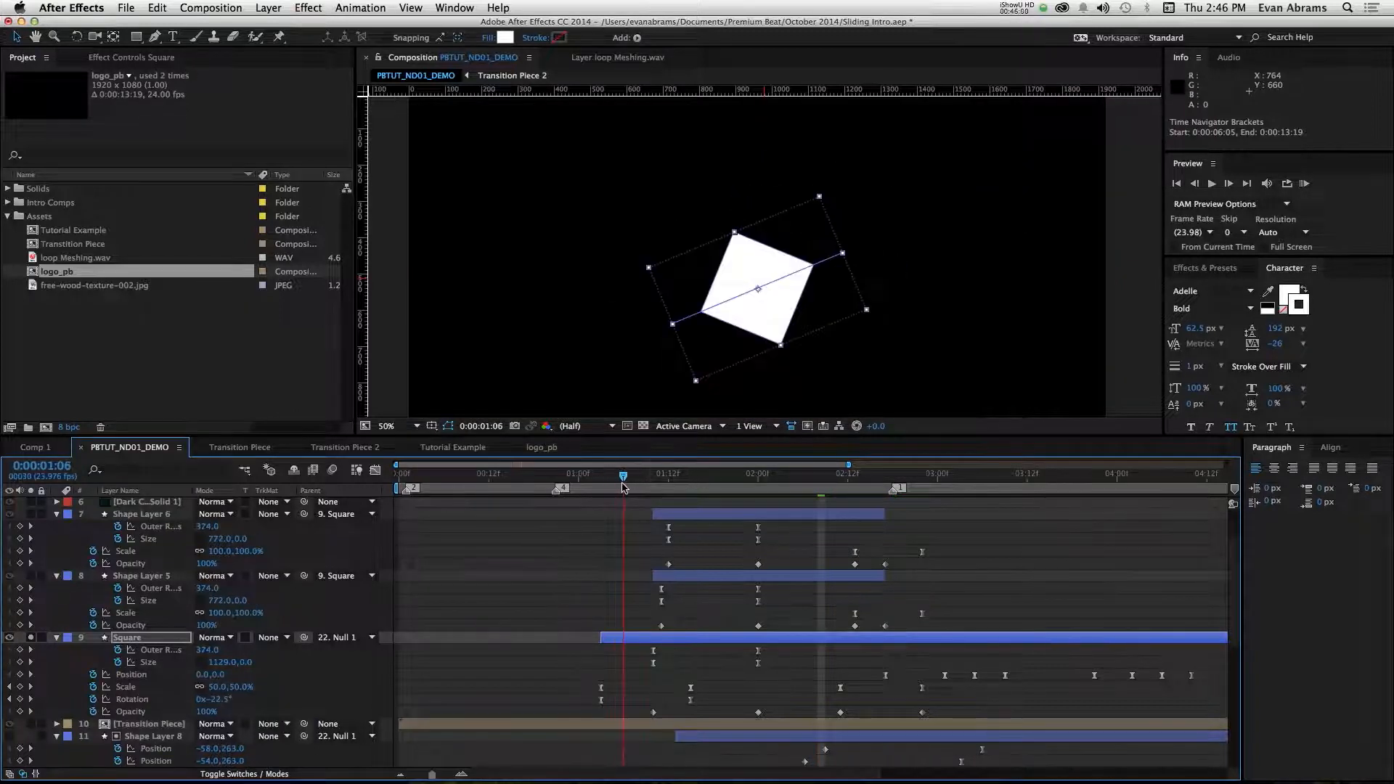
{"action": "mouse_move", "coordinate": [590, 687]}
{"action": "left_mouse_down"}
{"action": "mouse_move", "coordinate": [677, 708]}
{"action": "mouse_move", "coordinate": [608, 708]}
{"action": "left_mouse_up"}
{"action": "key", "text": "space"}
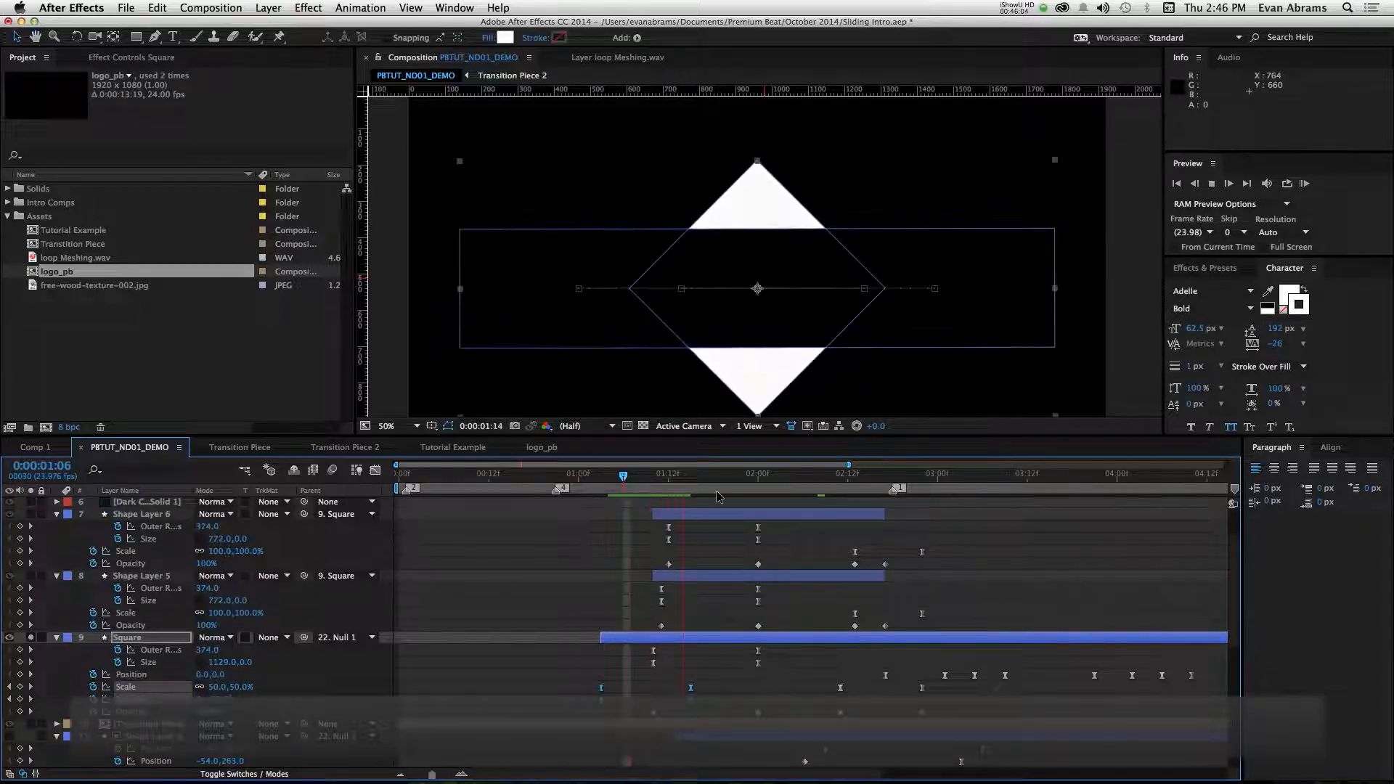
{"action": "left_click_drag", "start_coordinate": [668, 481], "coordinate": [654, 485]}
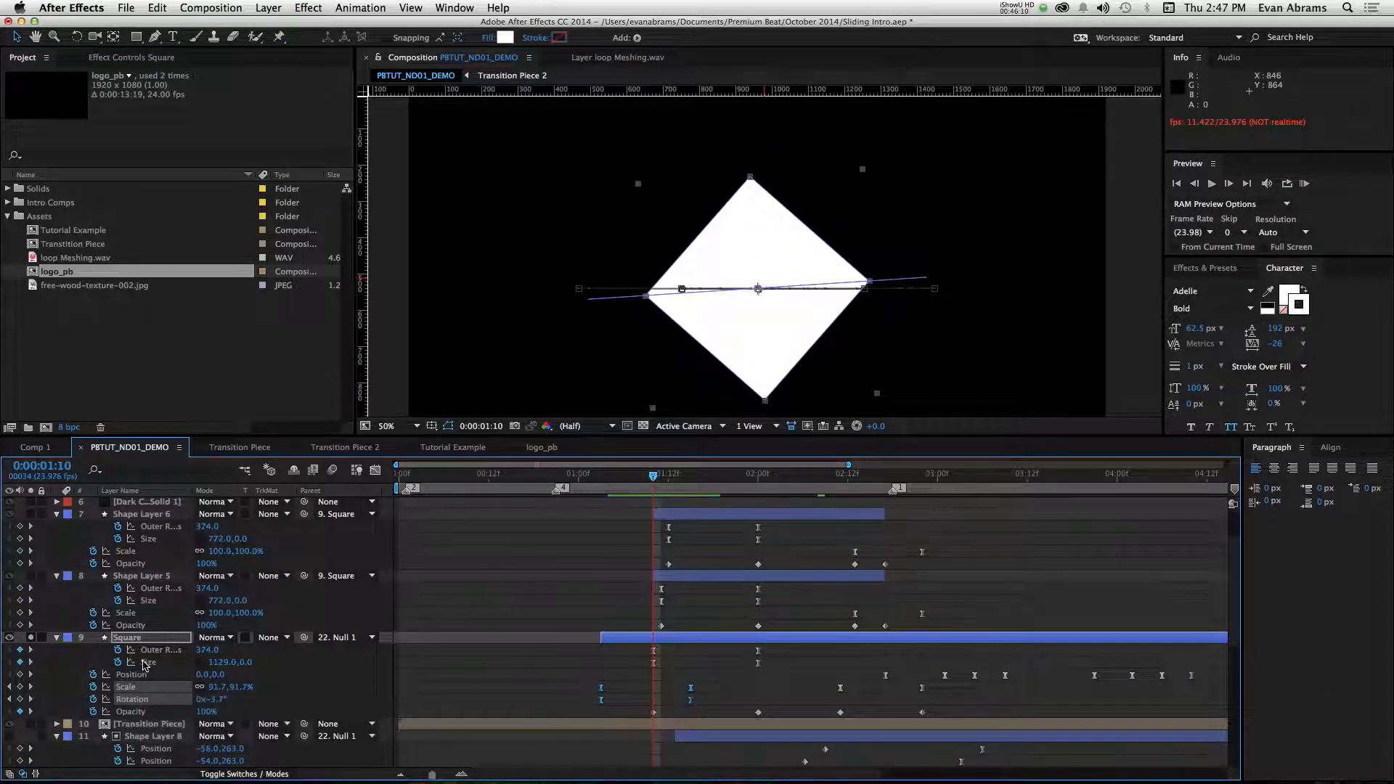
Reveal all modified properties of the Square layer and examine its Polystar Path 1, Rectangle Path 1 and Merge Paths 1.
{"action": "key", "text": "u"}
{"action": "key", "text": "u"}
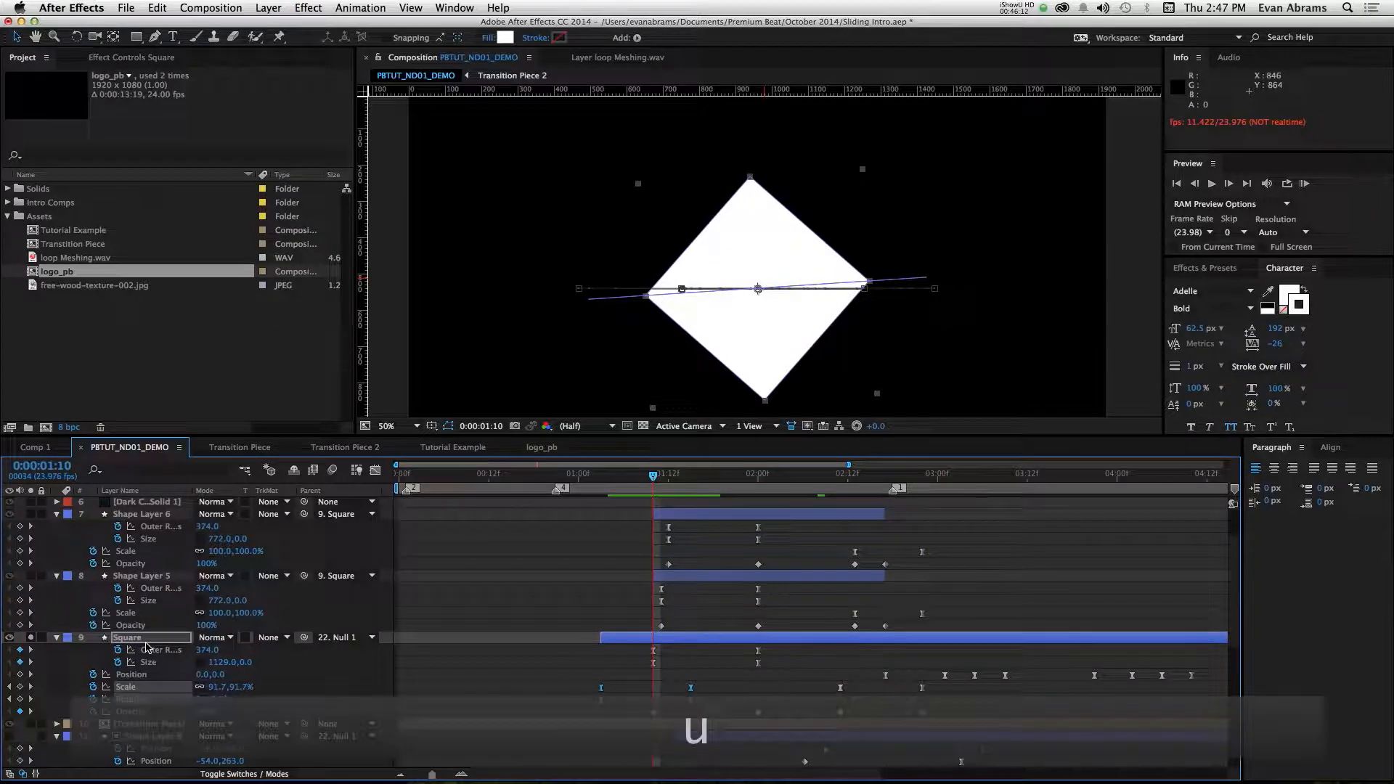
{"action": "scroll", "coordinate": [116, 687], "scroll_direction": "down", "scroll_amount": 3}
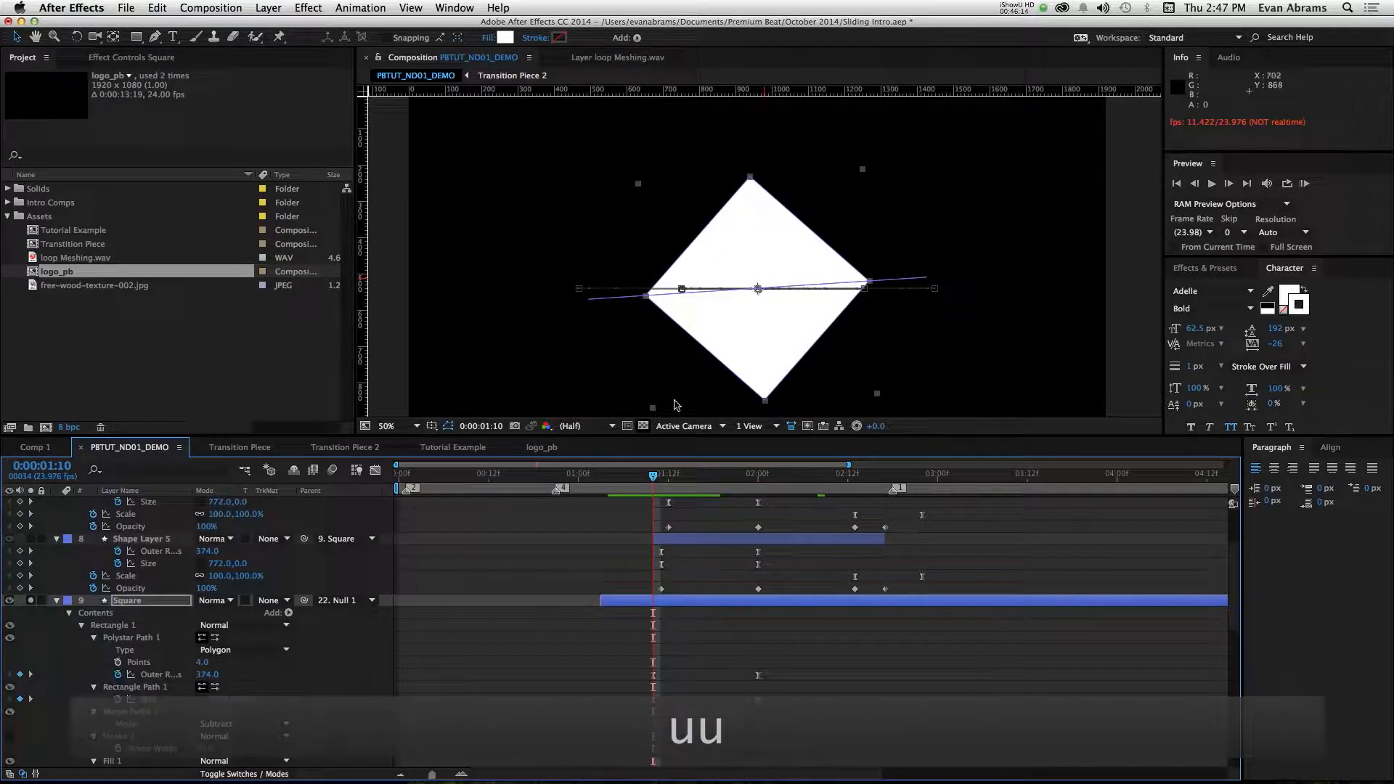
{"action": "left_click", "coordinate": [134, 636]}
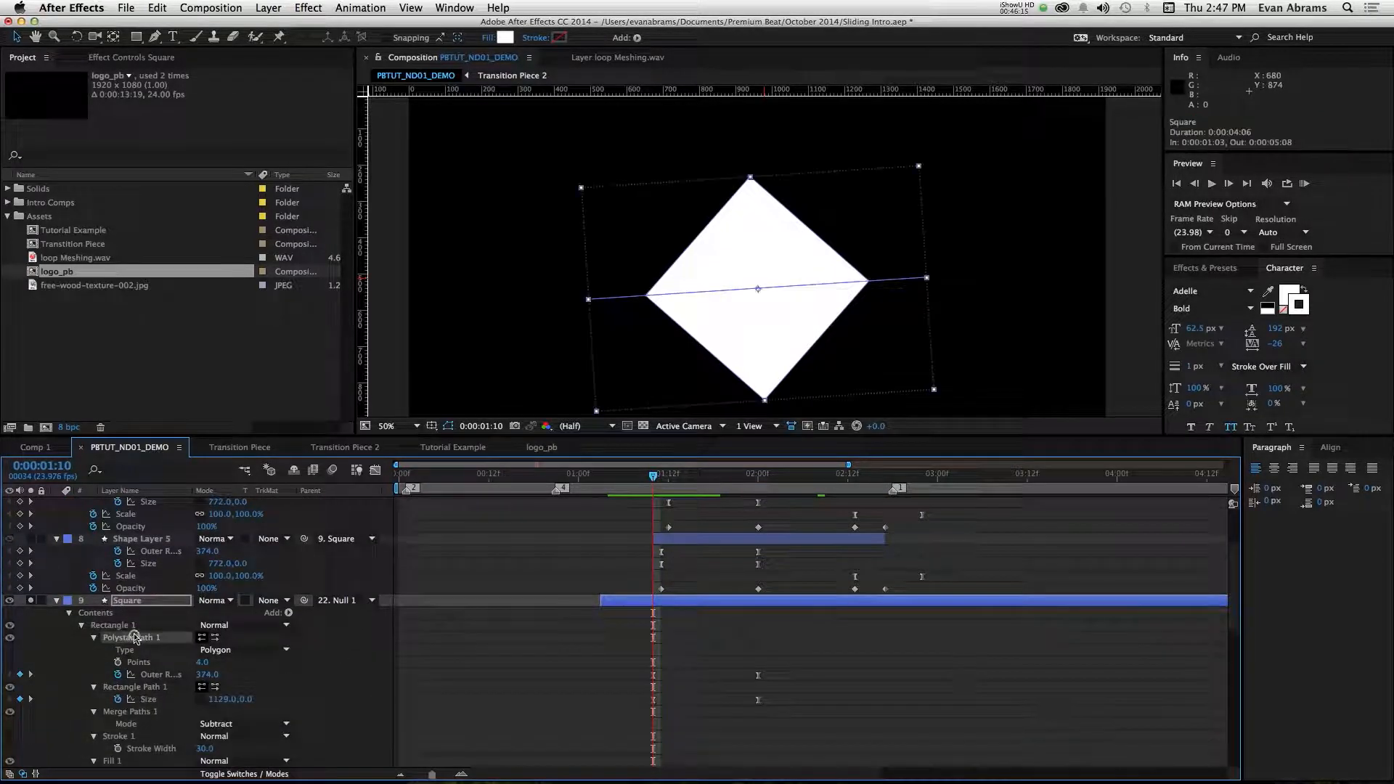
{"action": "left_click", "coordinate": [135, 688]}
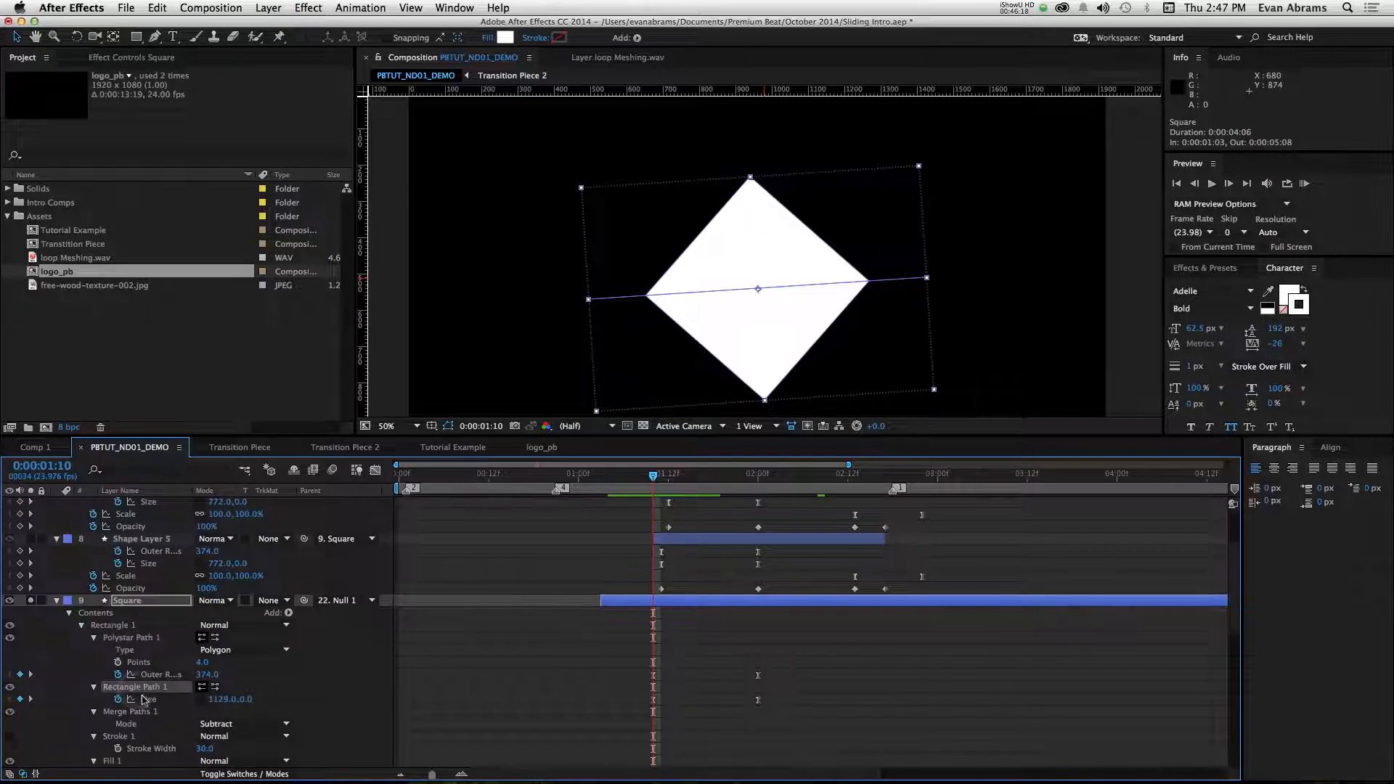
{"action": "left_click", "coordinate": [149, 713]}
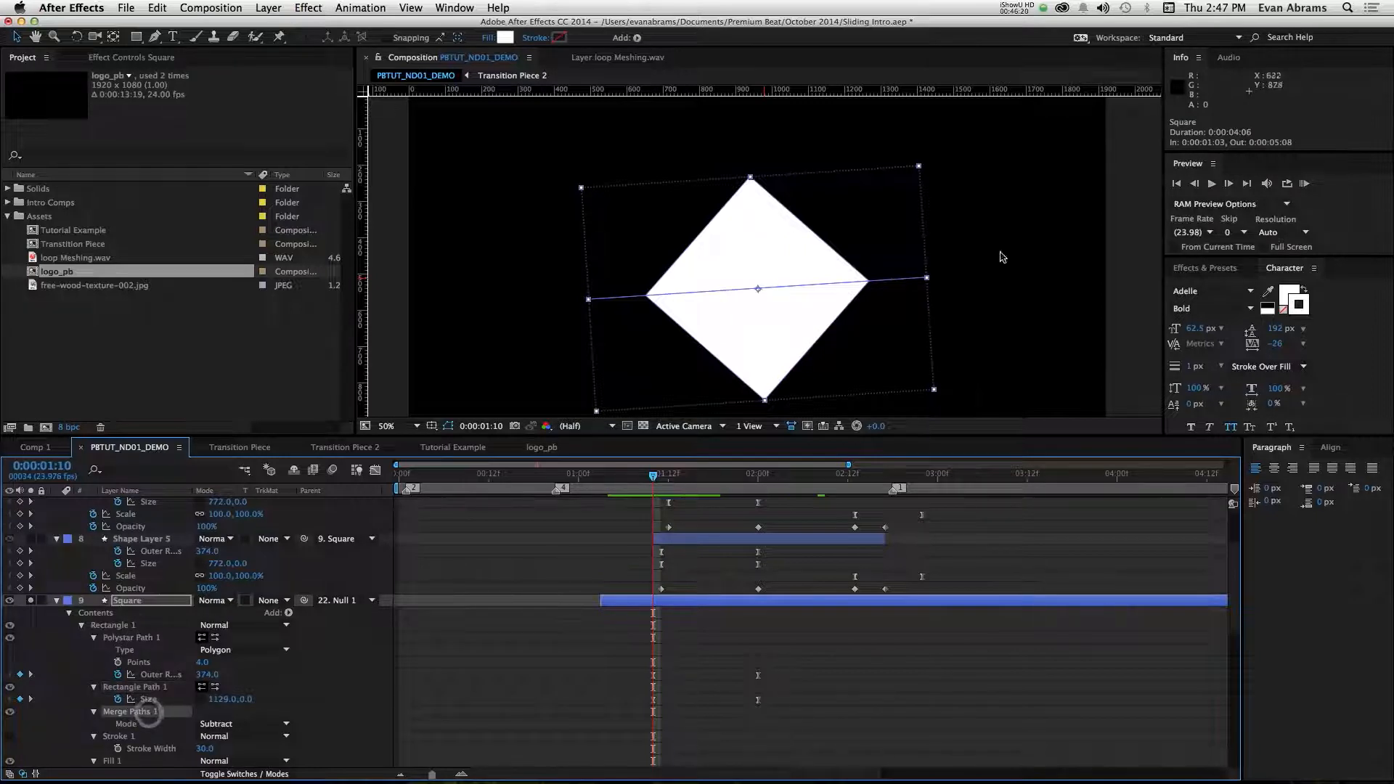
Preview the Square layer from 0:00:01:09 to 0:00:02:23 to examine how the rectangle cuts the diamond and how its transform keyframes play.
{"action": "left_click_drag", "start_coordinate": [664, 478], "coordinate": [645, 563]}
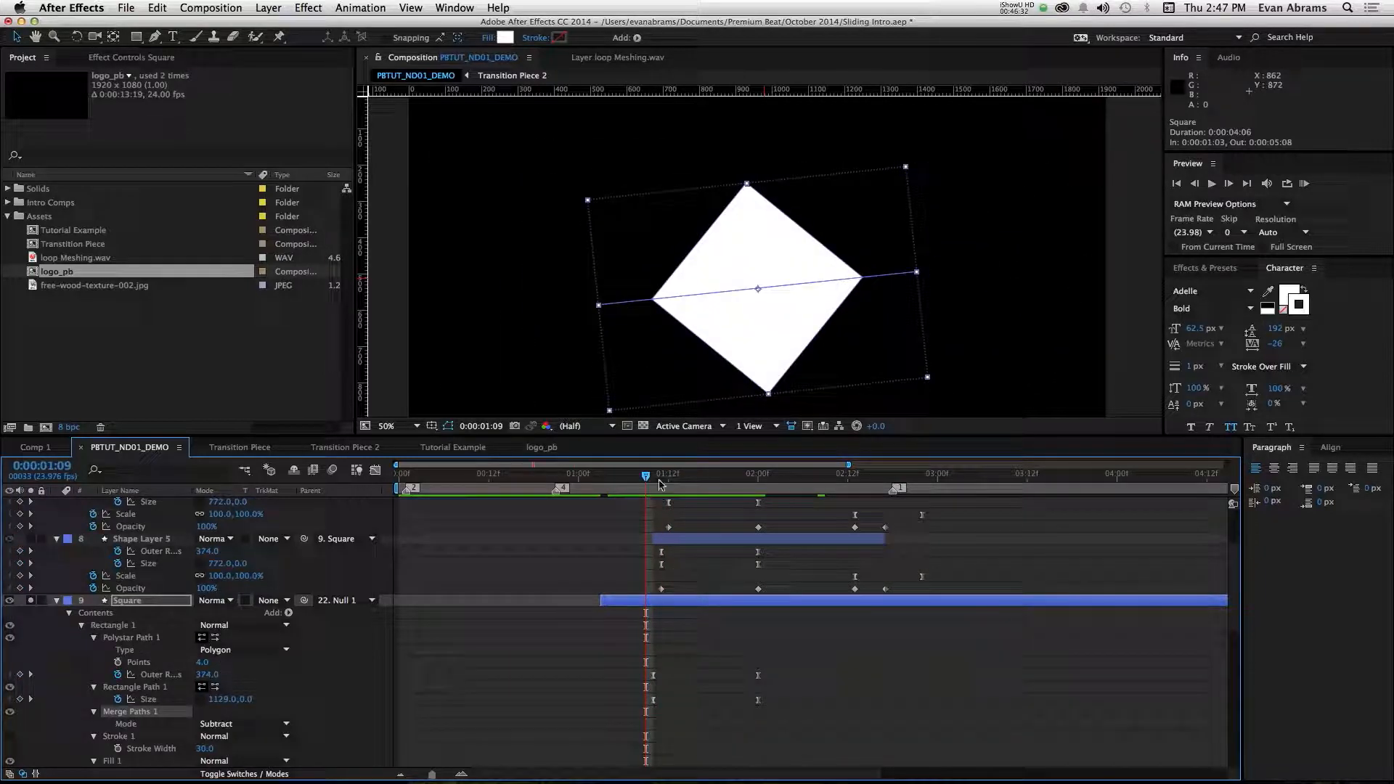
{"action": "left_click_drag", "start_coordinate": [657, 479], "coordinate": [758, 505]}
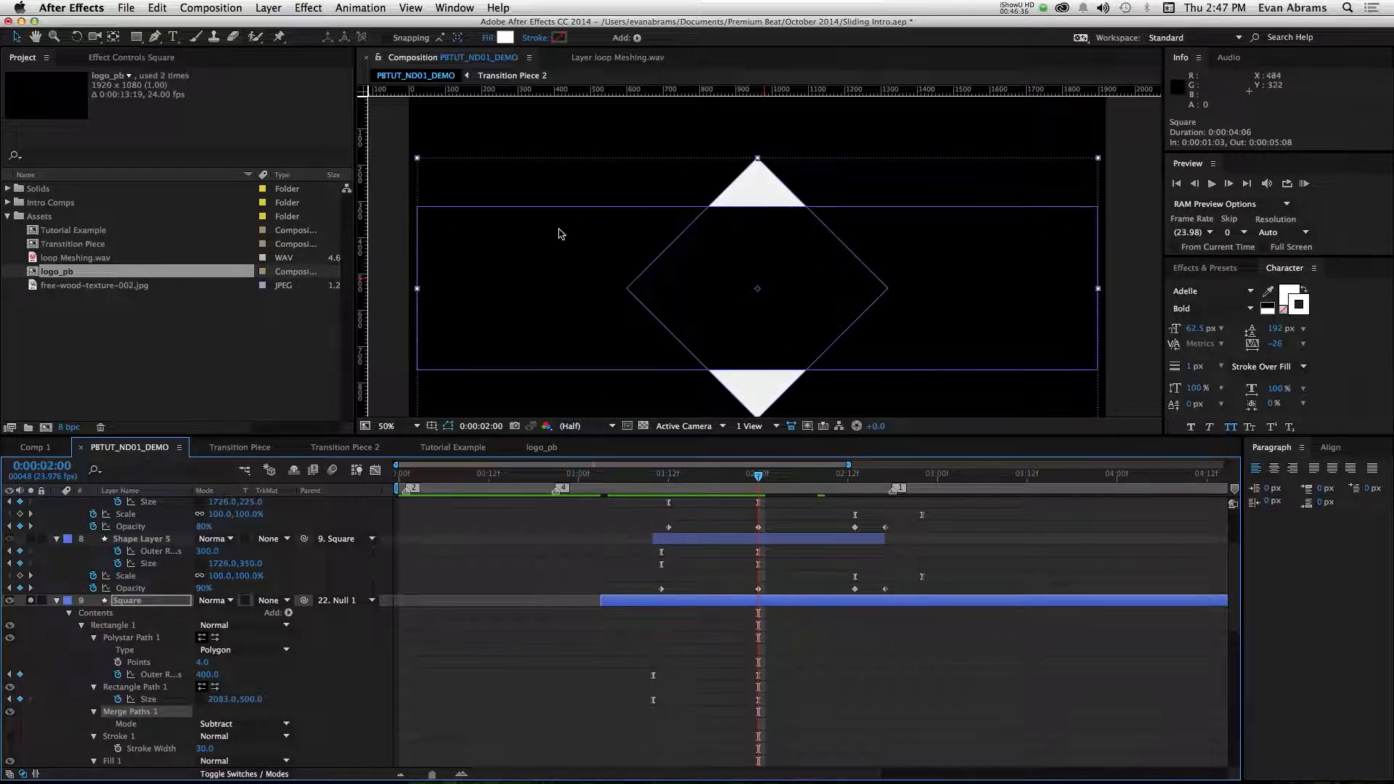
{"action": "key", "text": "space"}
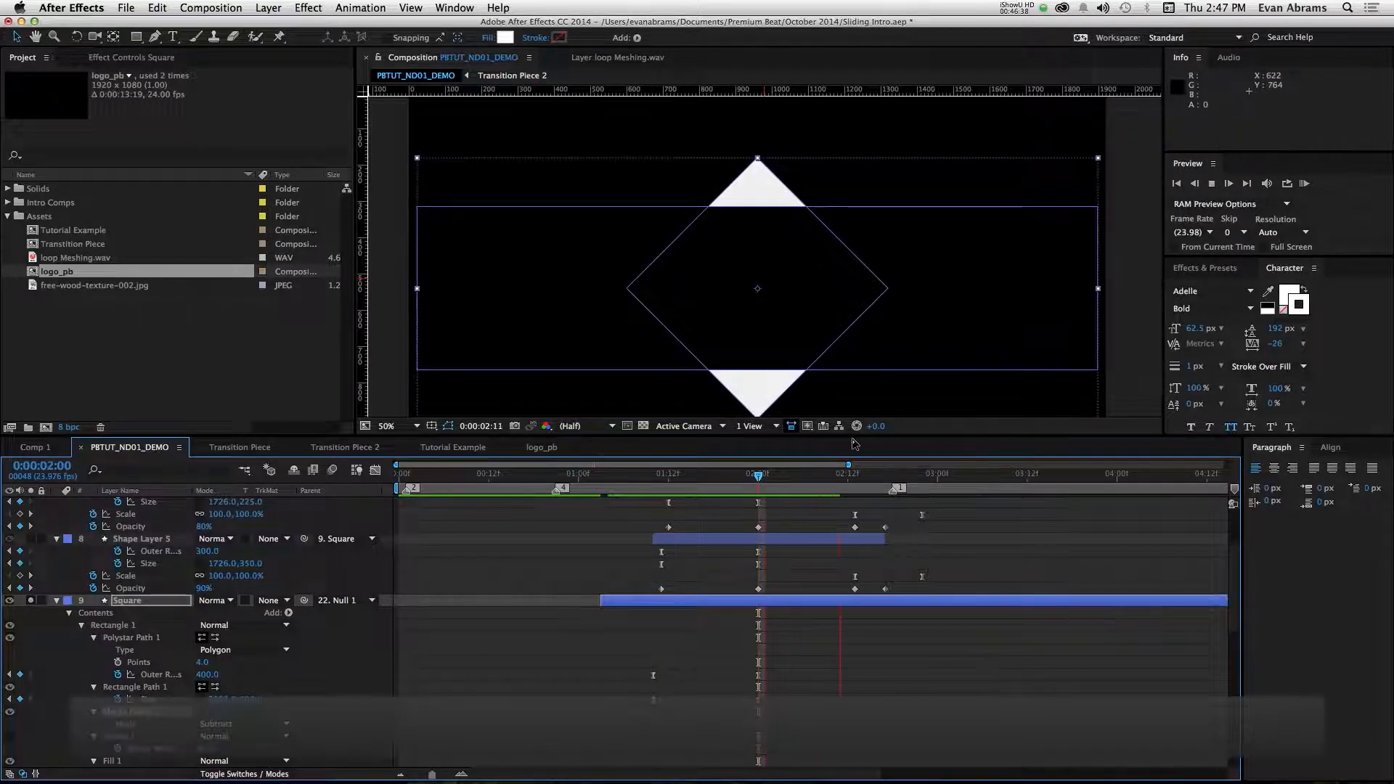
{"action": "key", "text": "space"}
{"action": "scroll", "coordinate": [805, 644], "scroll_direction": "down", "scroll_amount": 3}
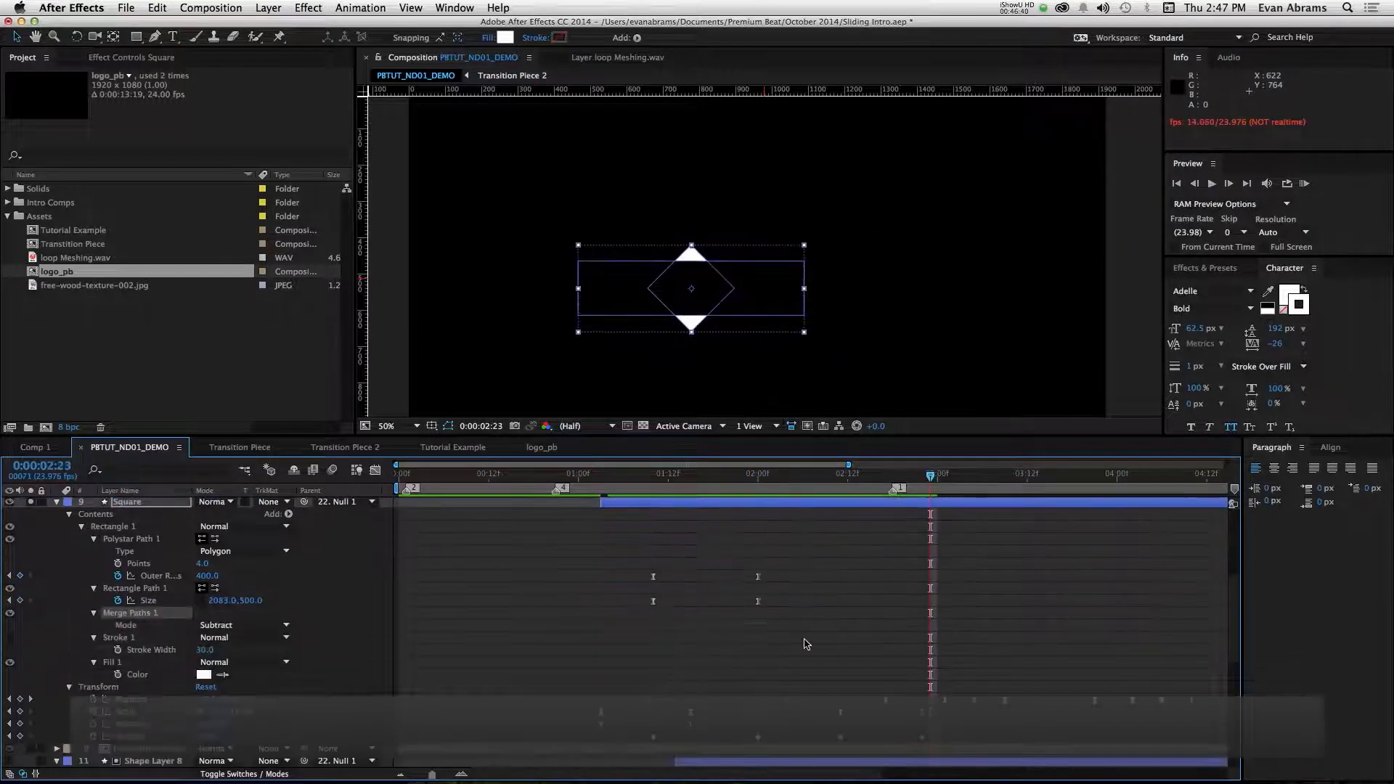
{"action": "scroll", "coordinate": [804, 644], "scroll_direction": "down", "scroll_amount": 1}
{"action": "left_click_drag", "start_coordinate": [840, 472], "coordinate": [773, 573]}
{"action": "scroll", "coordinate": [735, 577], "scroll_direction": "up", "scroll_amount": 2}
{"action": "scroll", "coordinate": [735, 578], "scroll_direction": "up", "scroll_amount": 3}
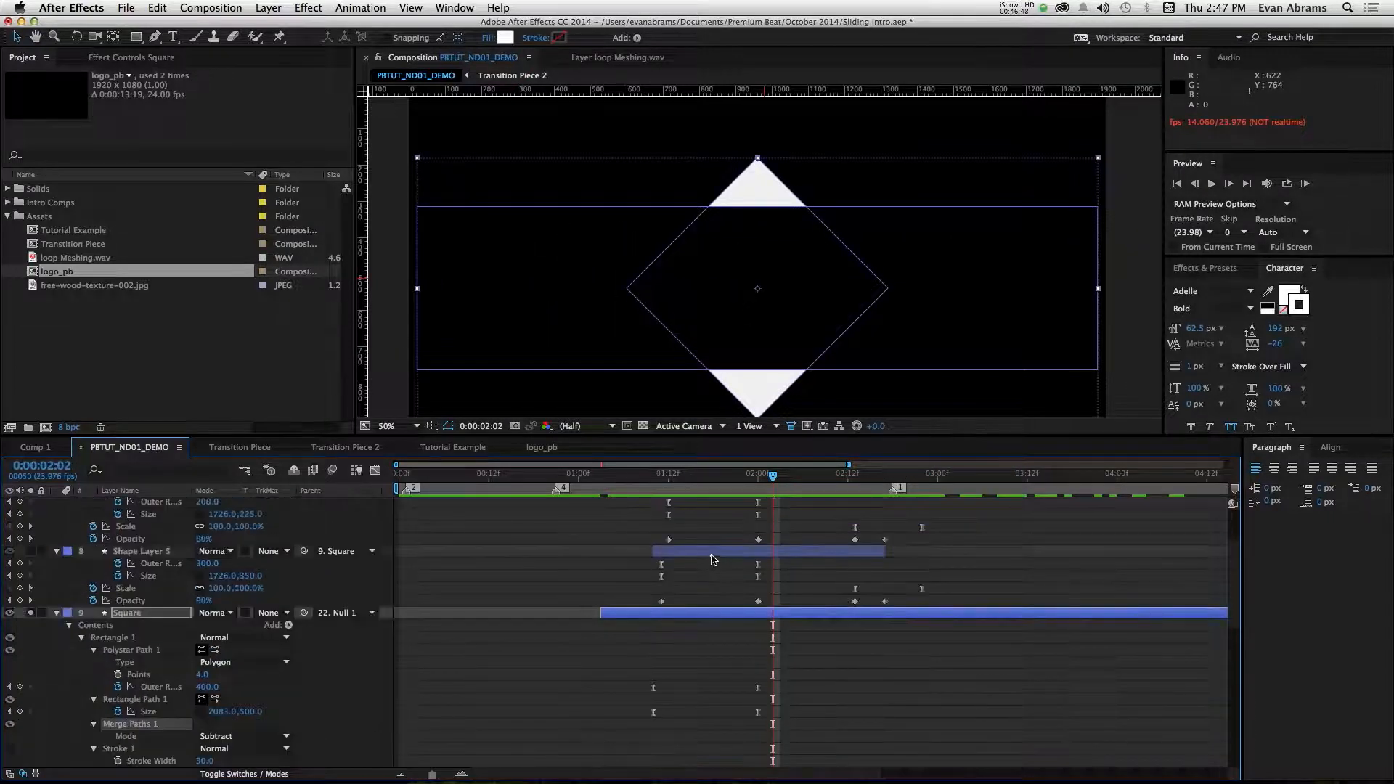
Solo Shape Layer 5 together with Square, examine its outer radius keyframes, and preview both from 0:00:01:10.
{"action": "left_click", "coordinate": [712, 553]}
{"action": "scroll", "coordinate": [711, 556], "scroll_direction": "up", "scroll_amount": 2}
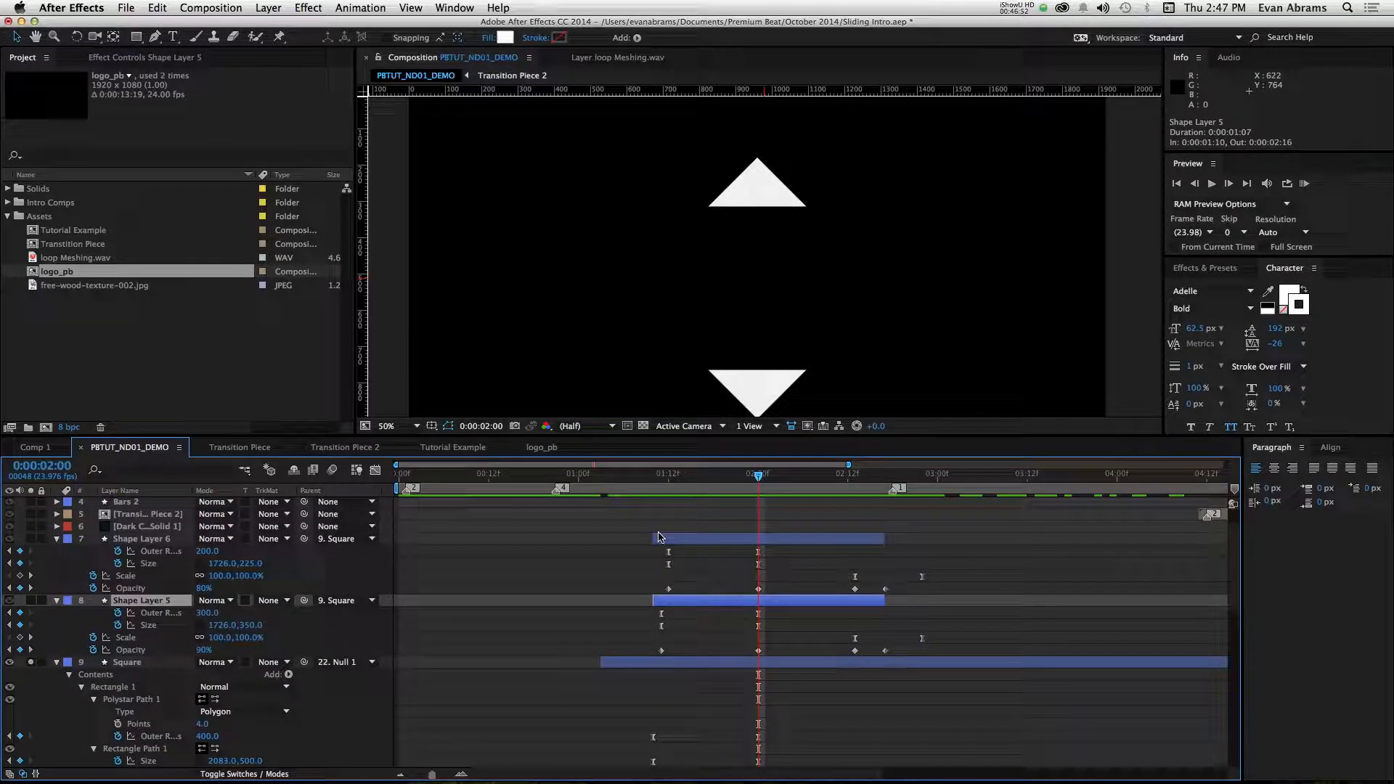
{"action": "left_click", "coordinate": [153, 613]}
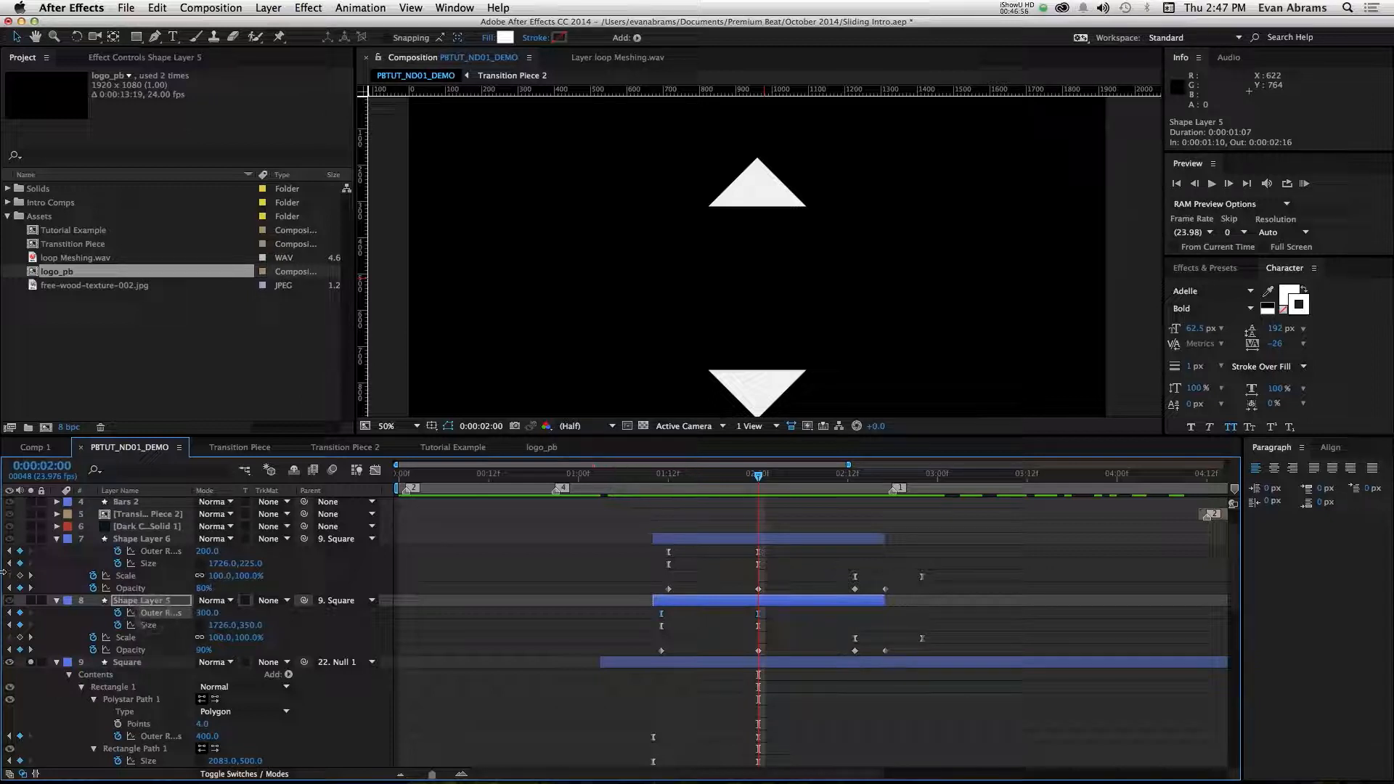
{"action": "left_click", "coordinate": [30, 600]}
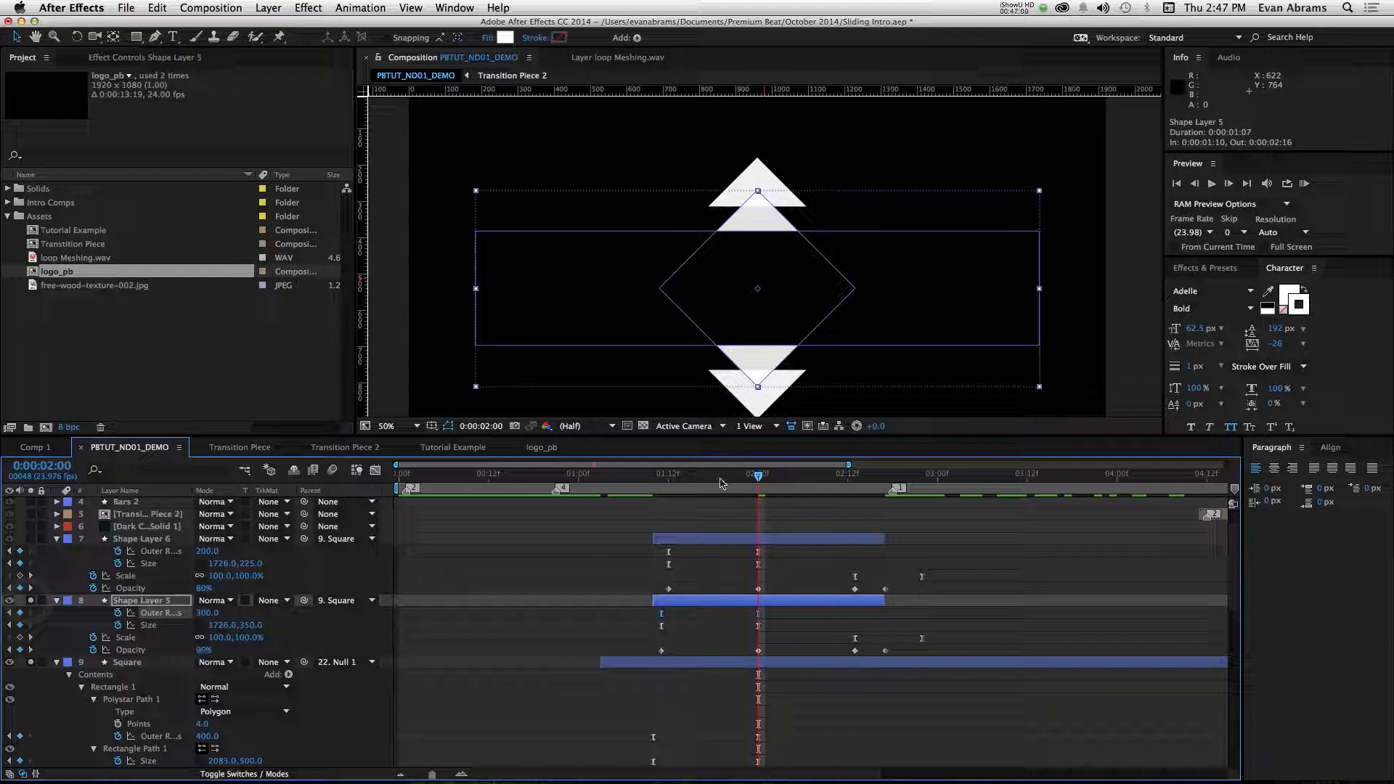
{"action": "left_click_drag", "start_coordinate": [721, 479], "coordinate": [758, 507]}
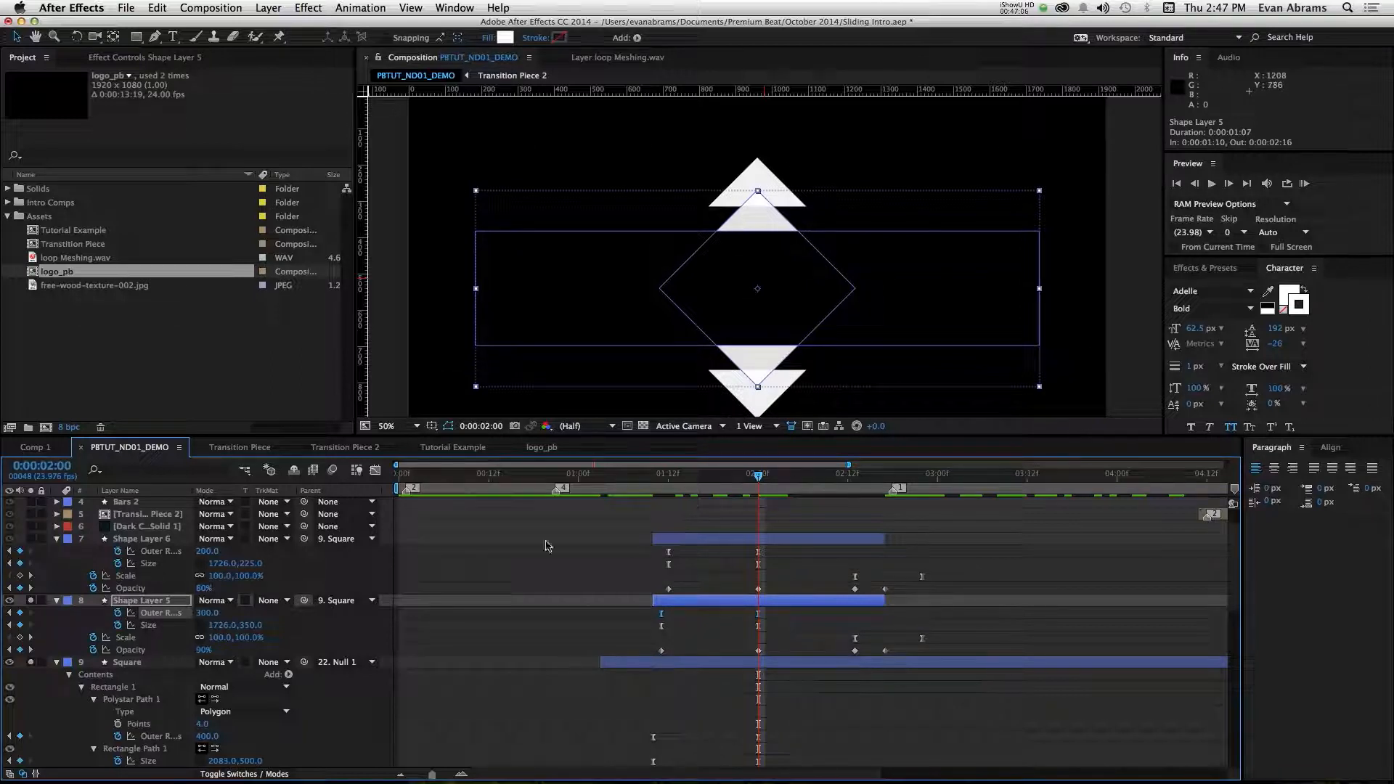
{"action": "left_click", "coordinate": [654, 481]}
{"action": "key", "text": "space"}
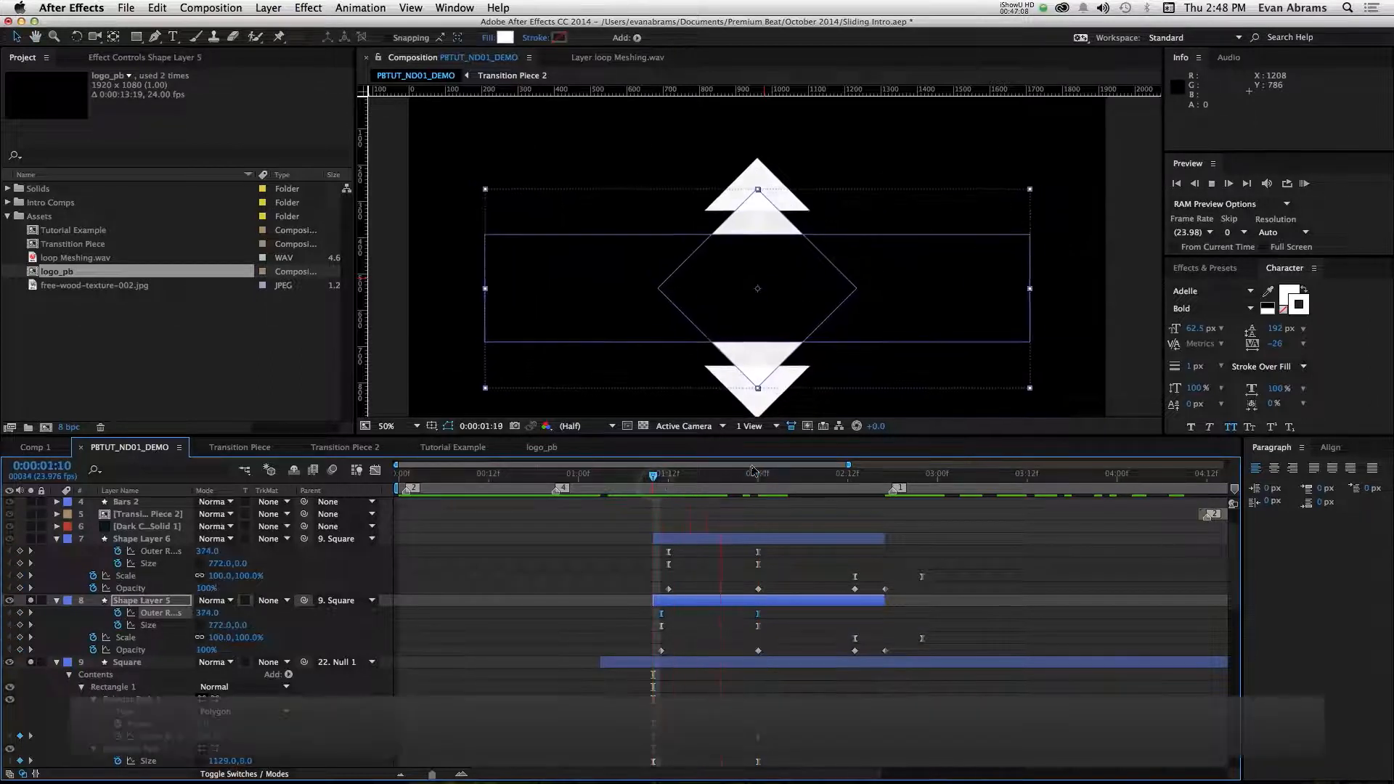
{"action": "key", "text": "space"}
Solo Shape Layer 6 as well and preview the three nested arrow shapes animating together.
{"action": "left_click", "coordinate": [32, 540]}
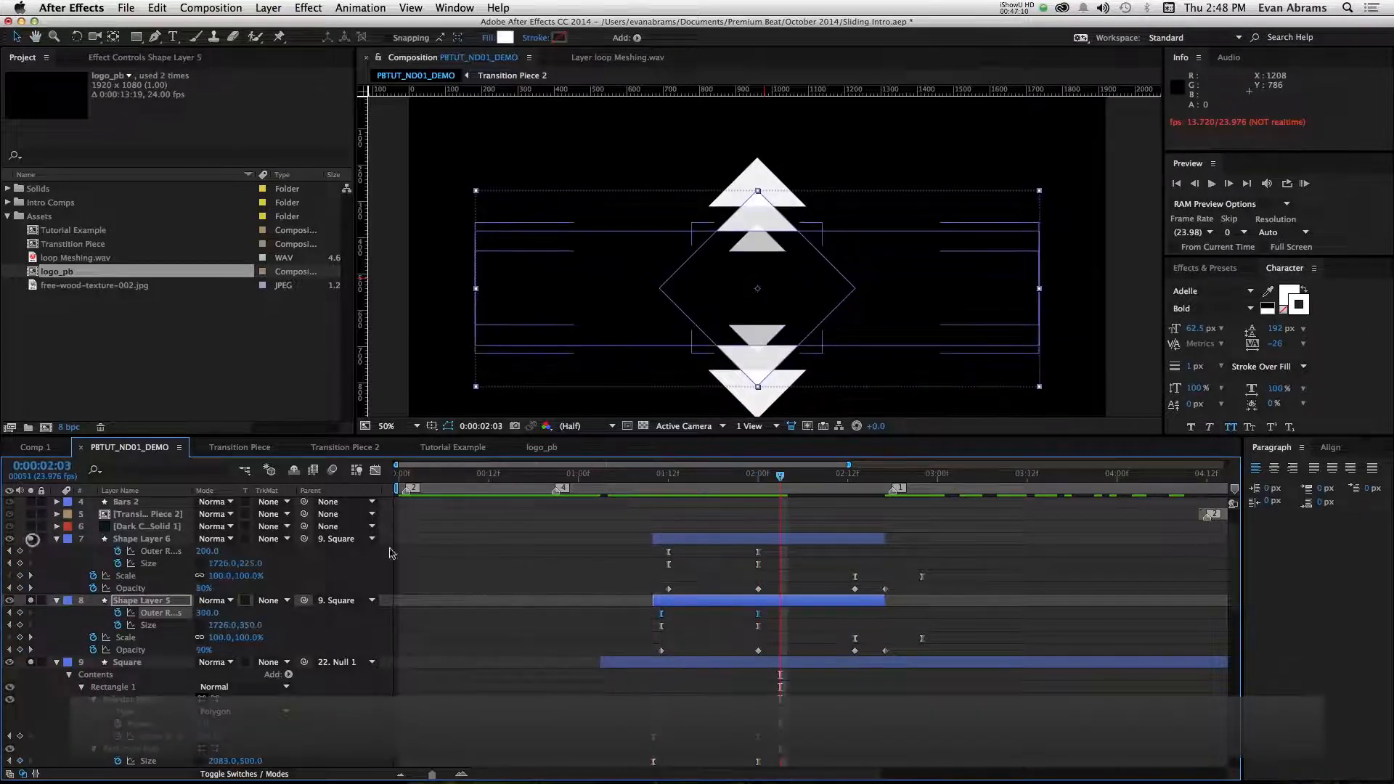
{"action": "left_click", "coordinate": [646, 475]}
{"action": "key", "text": "space"}
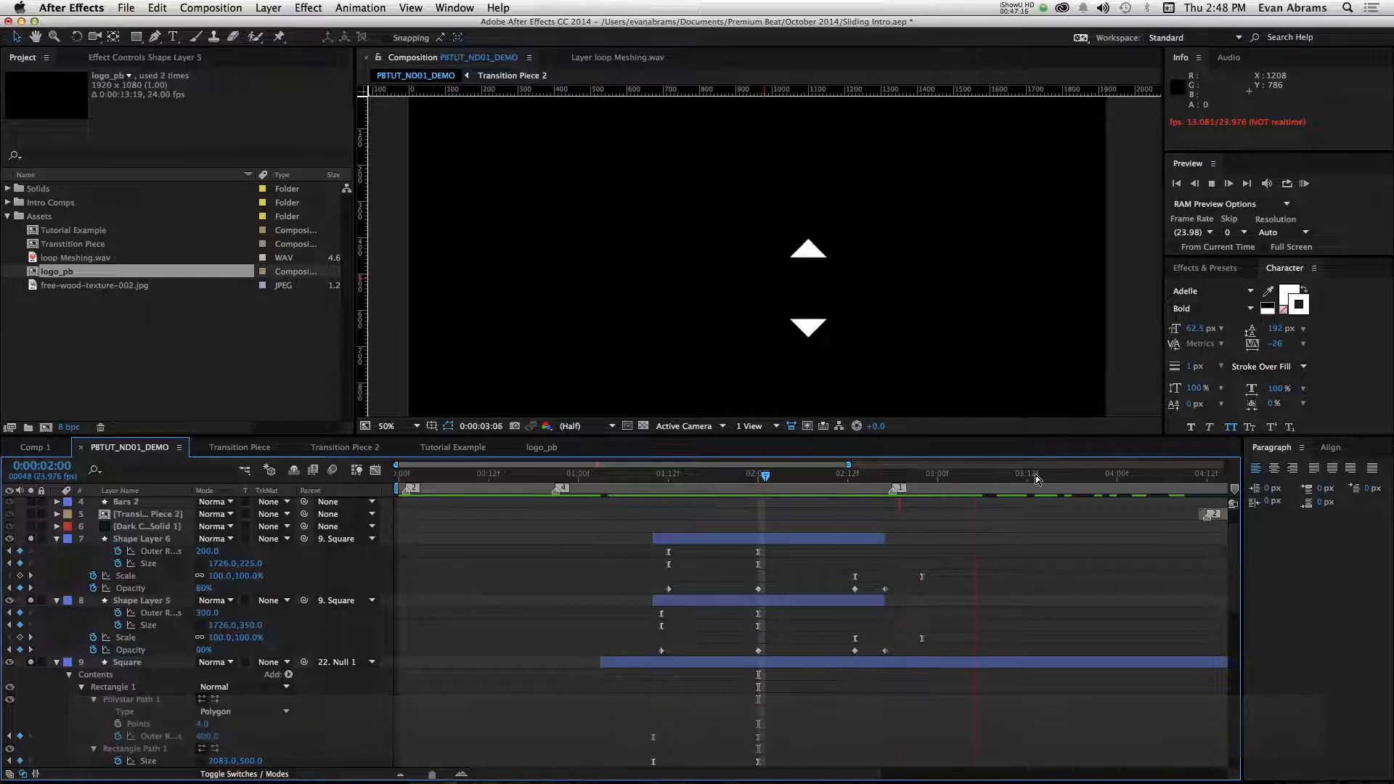
{"action": "key", "text": "space"}
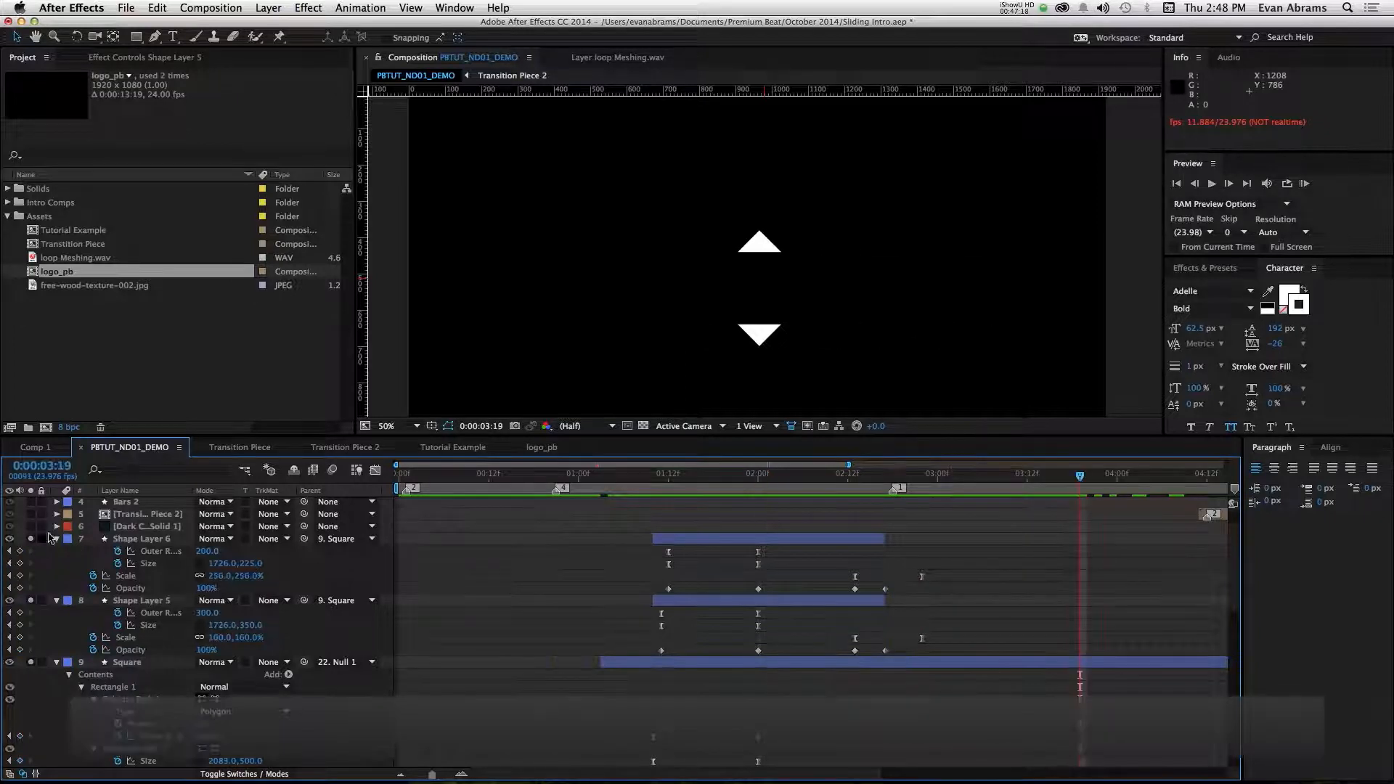
Collapse the properties of Shape Layer 6, Shape Layer 5 and Square, and turn off solo on all three layers.
{"action": "left_click", "coordinate": [57, 538]}
{"action": "left_click", "coordinate": [57, 551]}
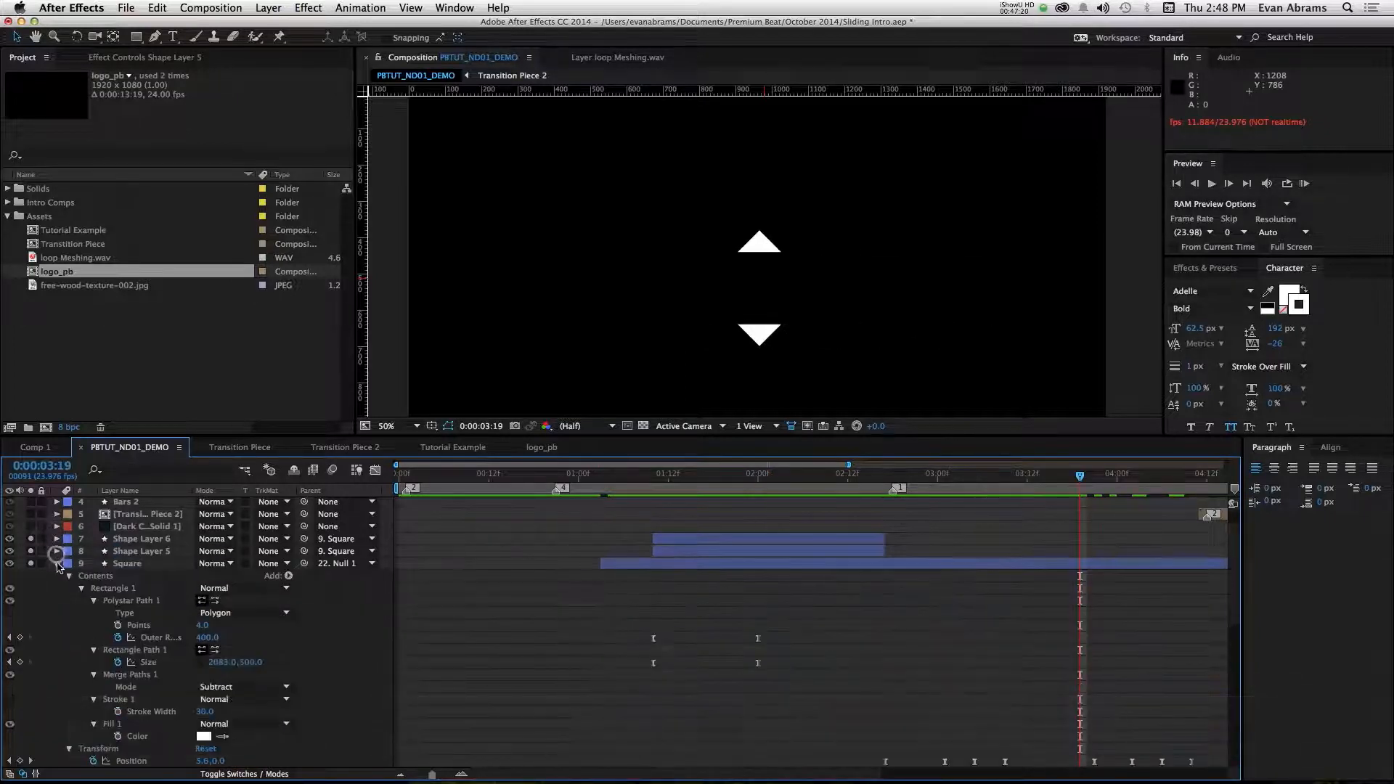
{"action": "left_click", "coordinate": [57, 563]}
{"action": "left_click", "coordinate": [30, 538]}
{"action": "left_click", "coordinate": [30, 551]}
{"action": "left_click", "coordinate": [31, 564]}
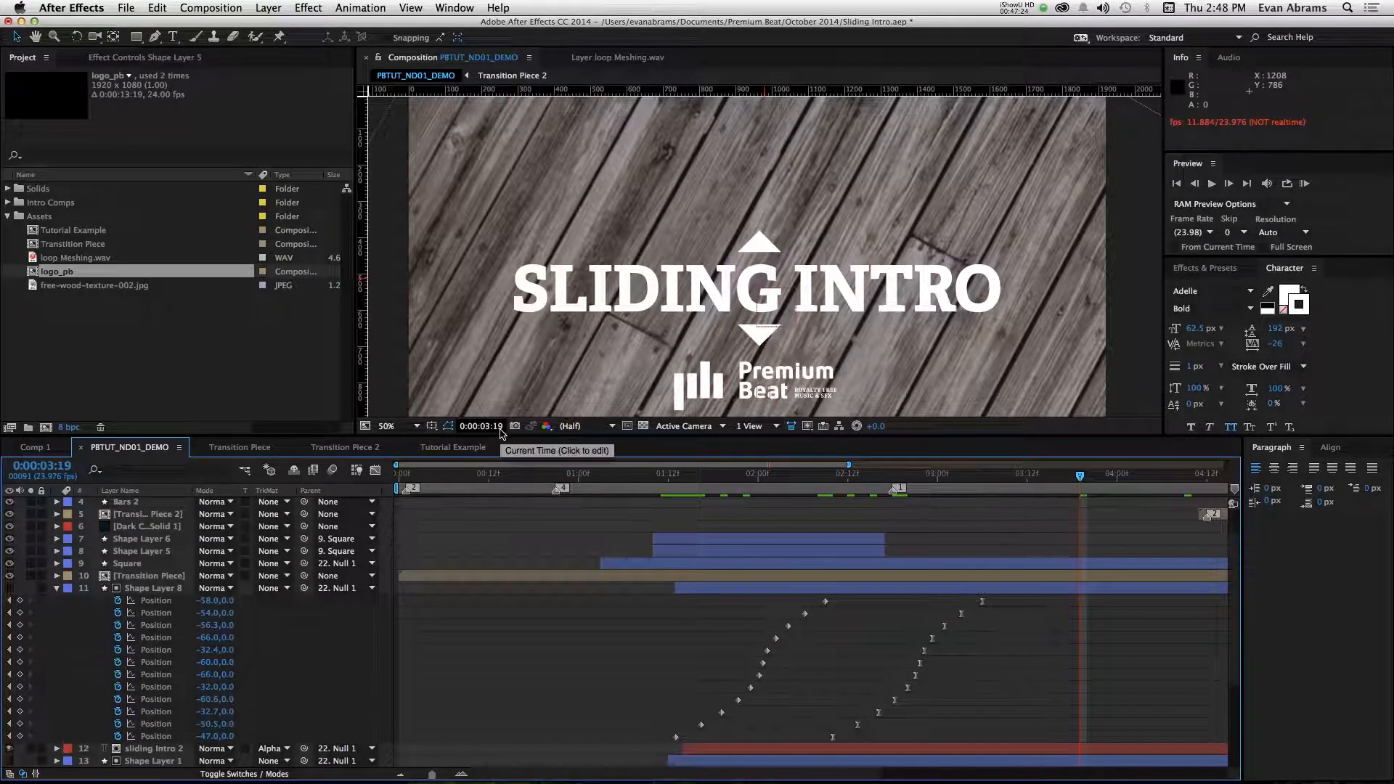
{"action": "key", "text": "comma"}
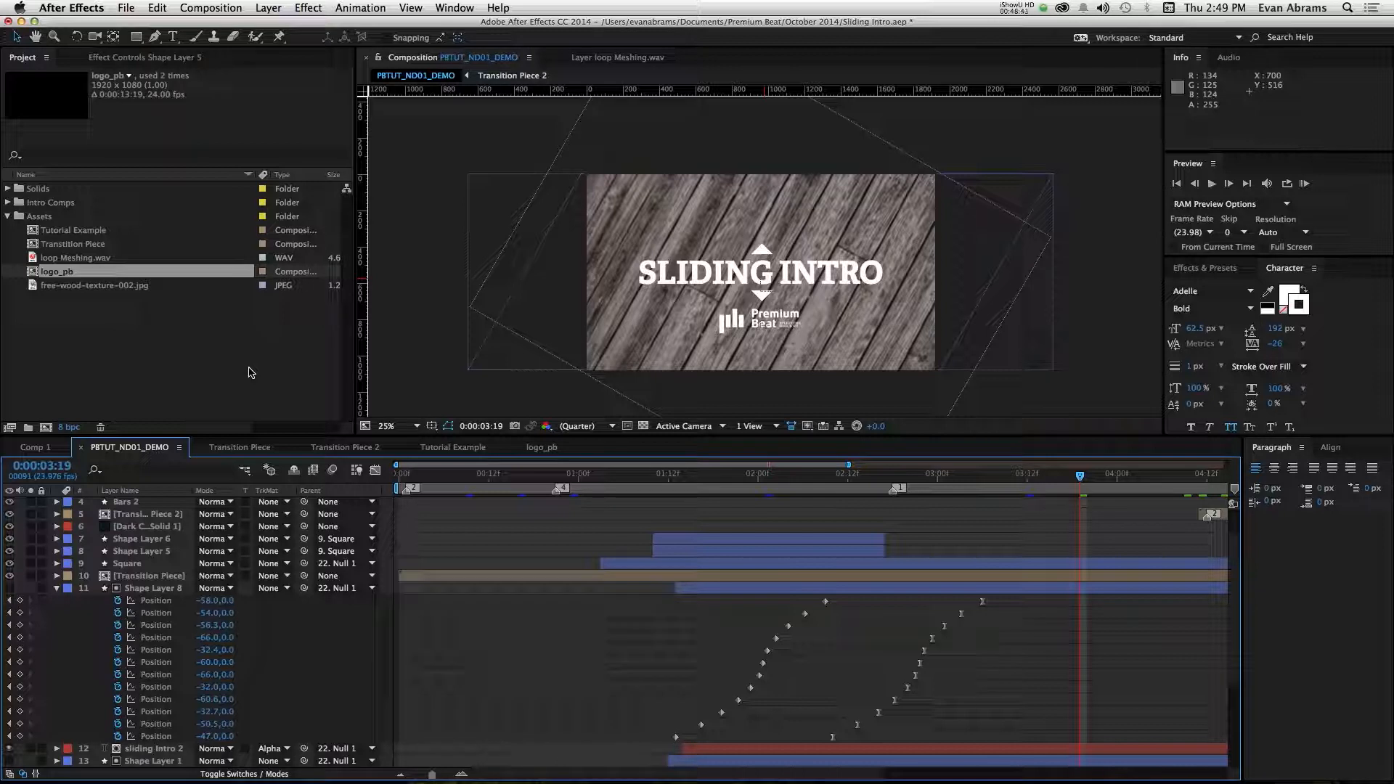
{"action": "key", "text": "y"}
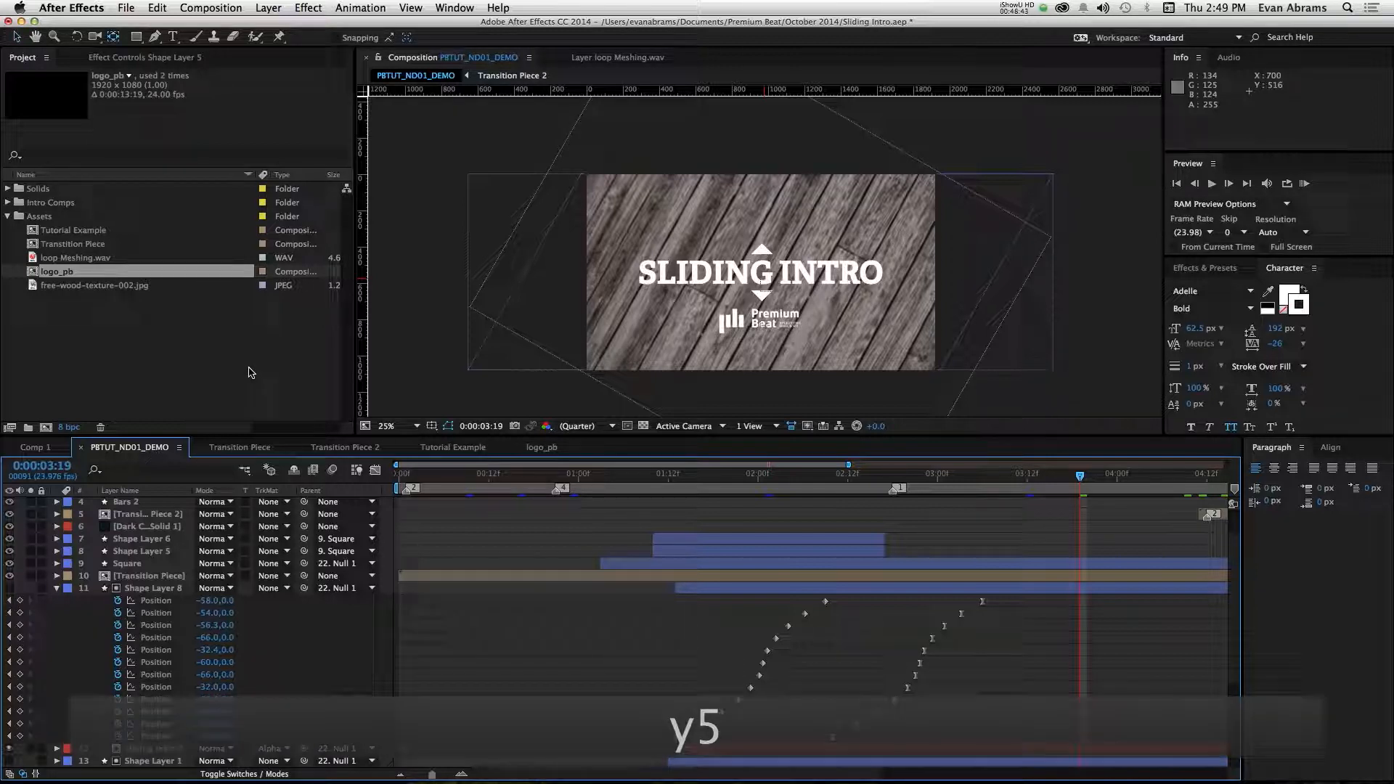